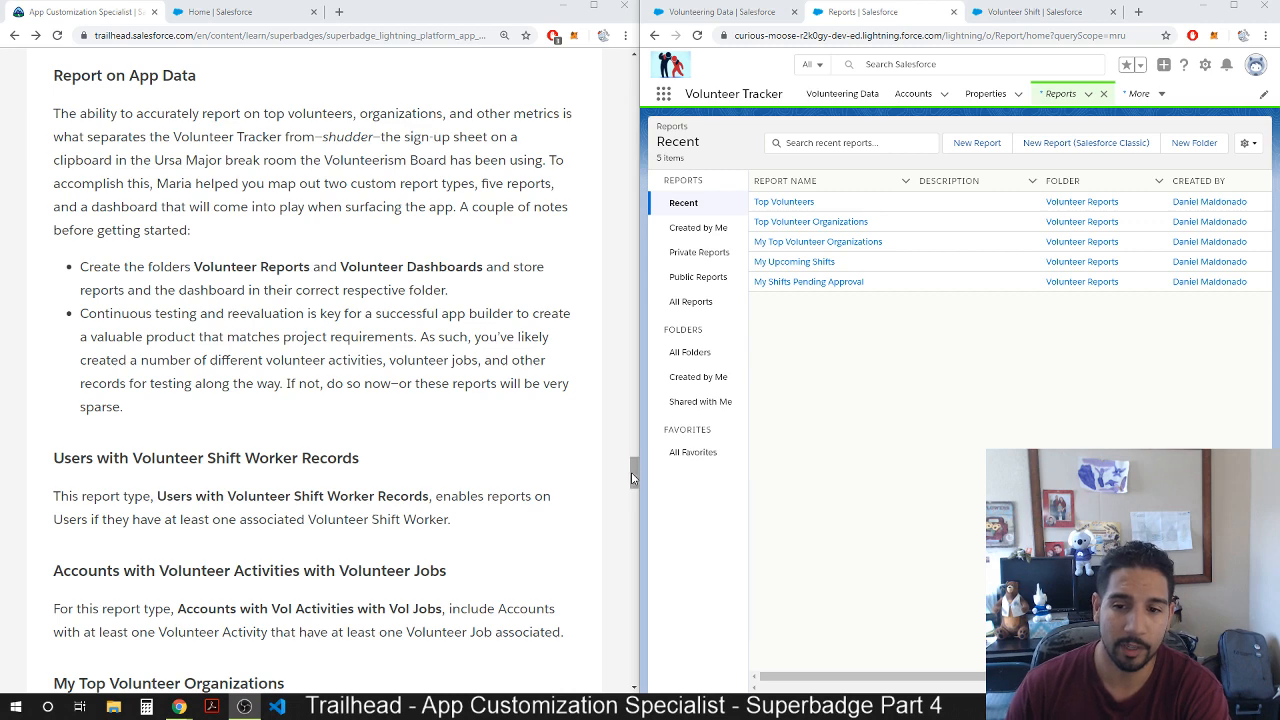
Review the Report on App Data requirements and open the Reports list by searching the available items for "report".
left_click_drag(631, 472, 632, 478)
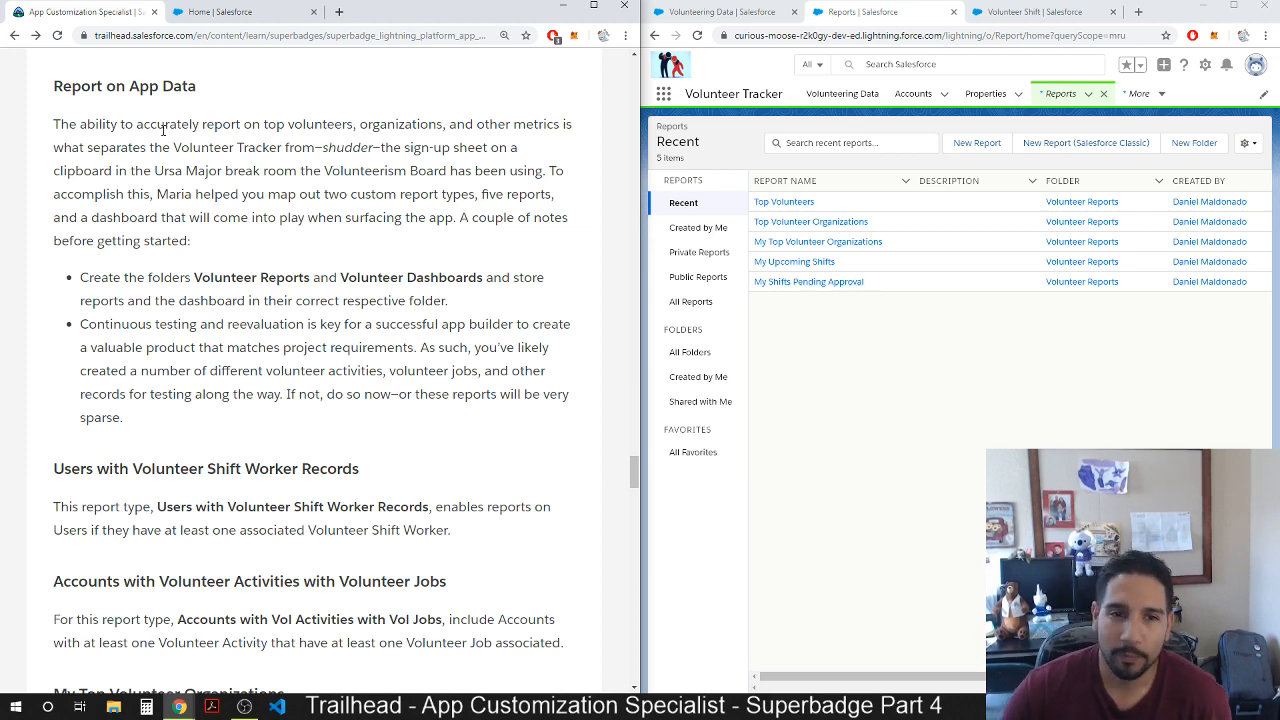
left_click_drag(52, 86, 200, 86)
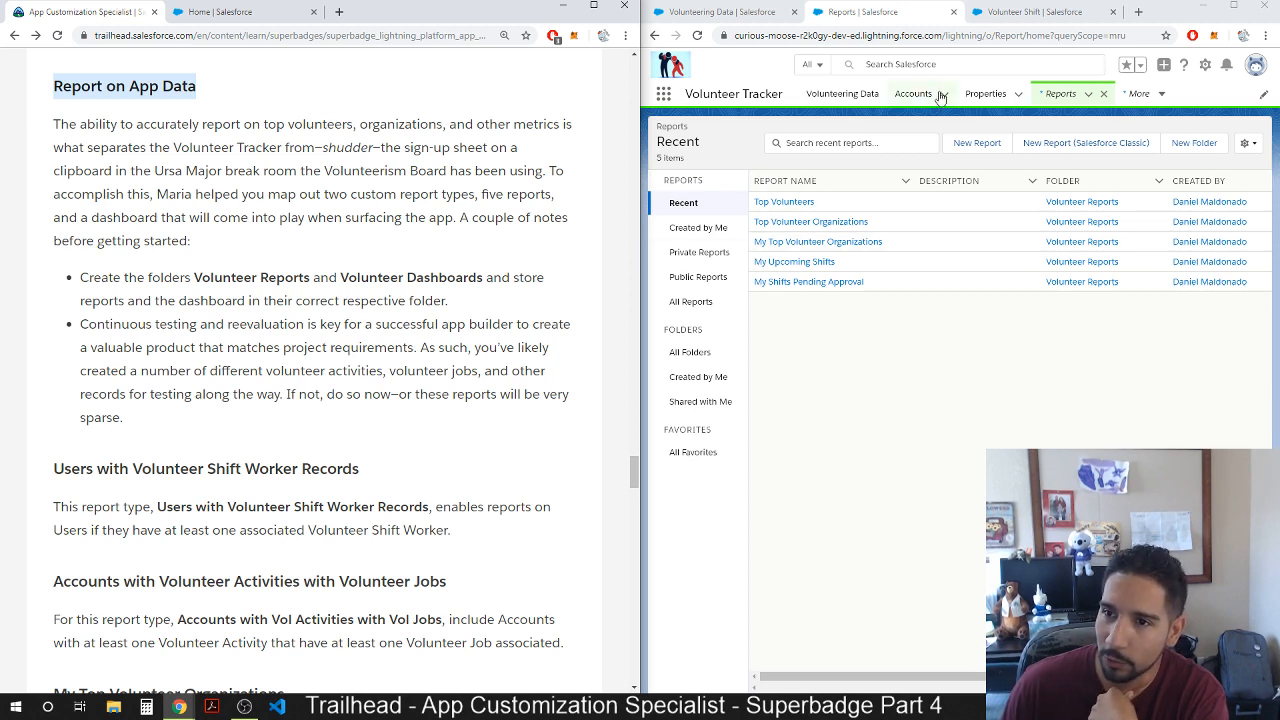
left_click(908, 64)
left_click(658, 97)
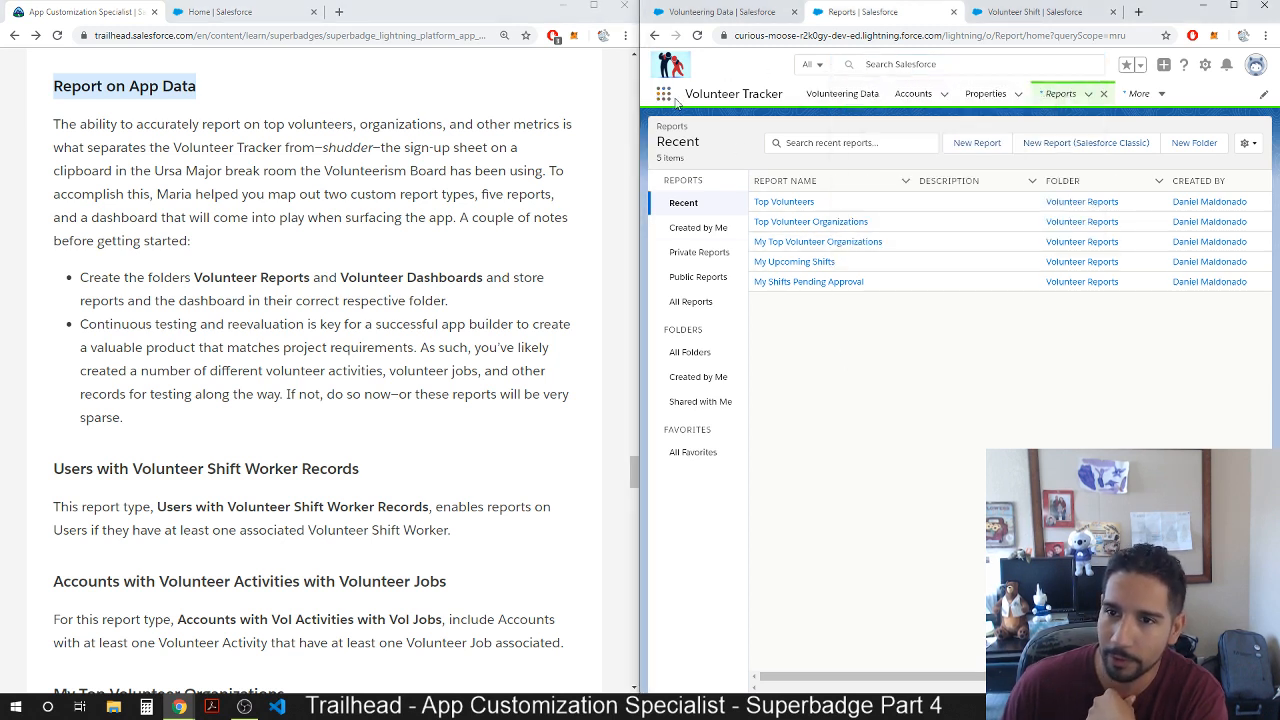
left_click(663, 93)
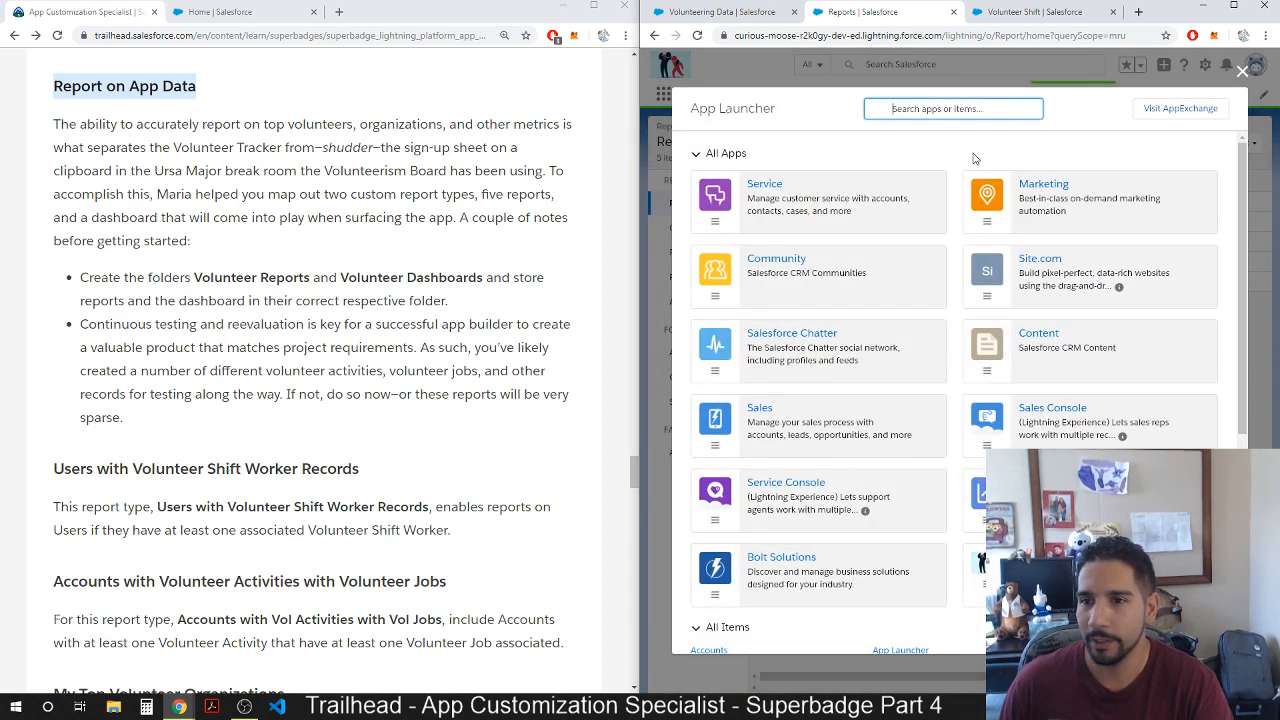
type("report")
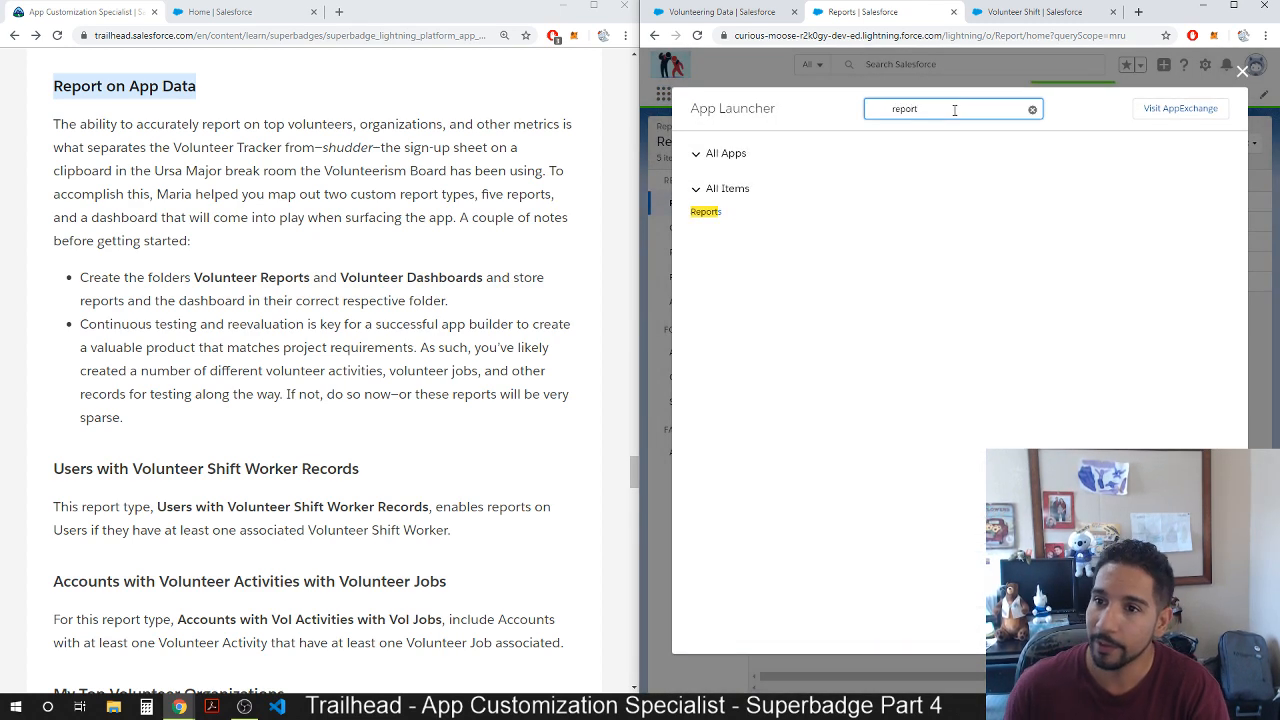
left_click(700, 214)
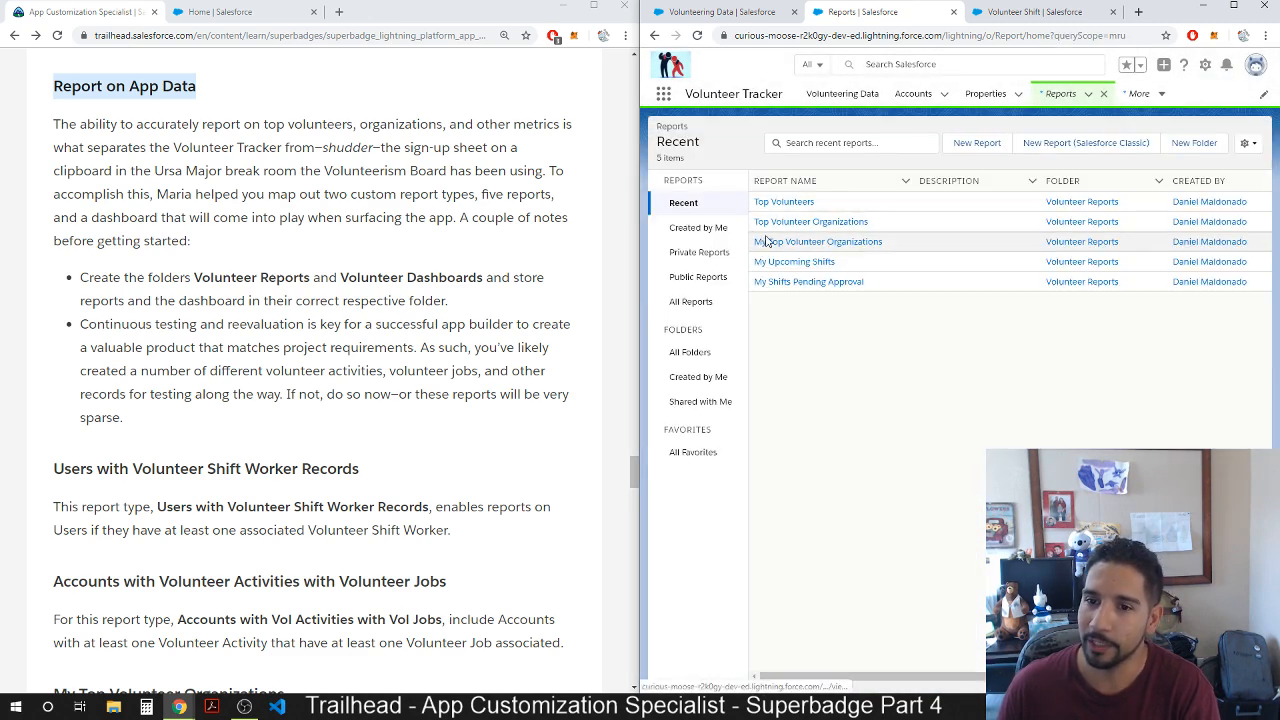
Create a new report folder labelled "Volunteer Reports1", based on the folder name in the requirements, and save it.
left_click(1170, 151)
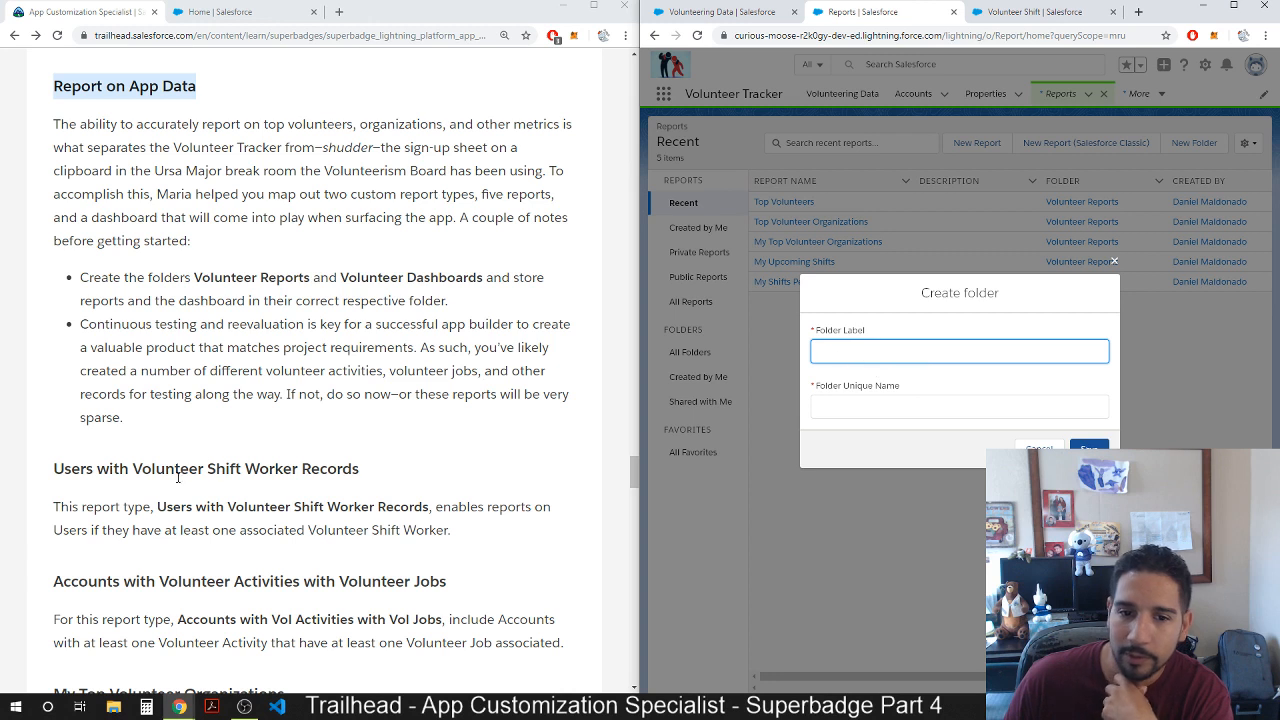
left_click_drag(195, 277, 311, 278)
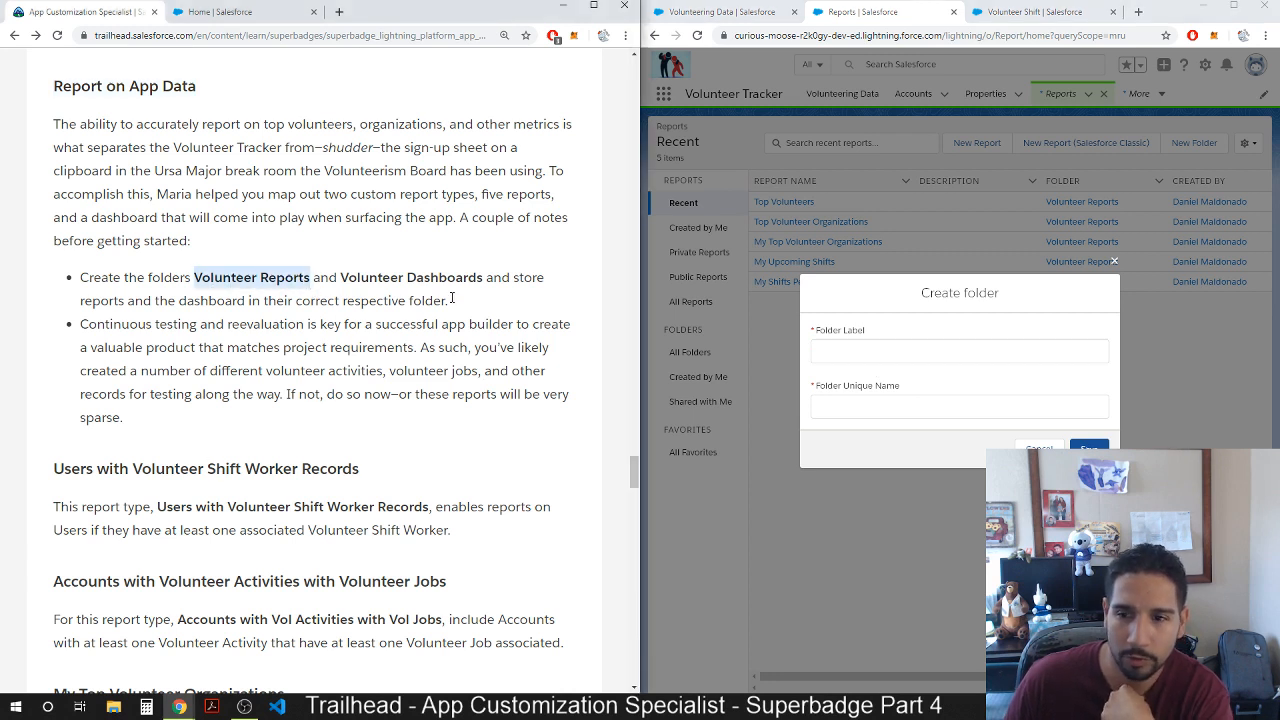
left_click(839, 351)
type("Volu")
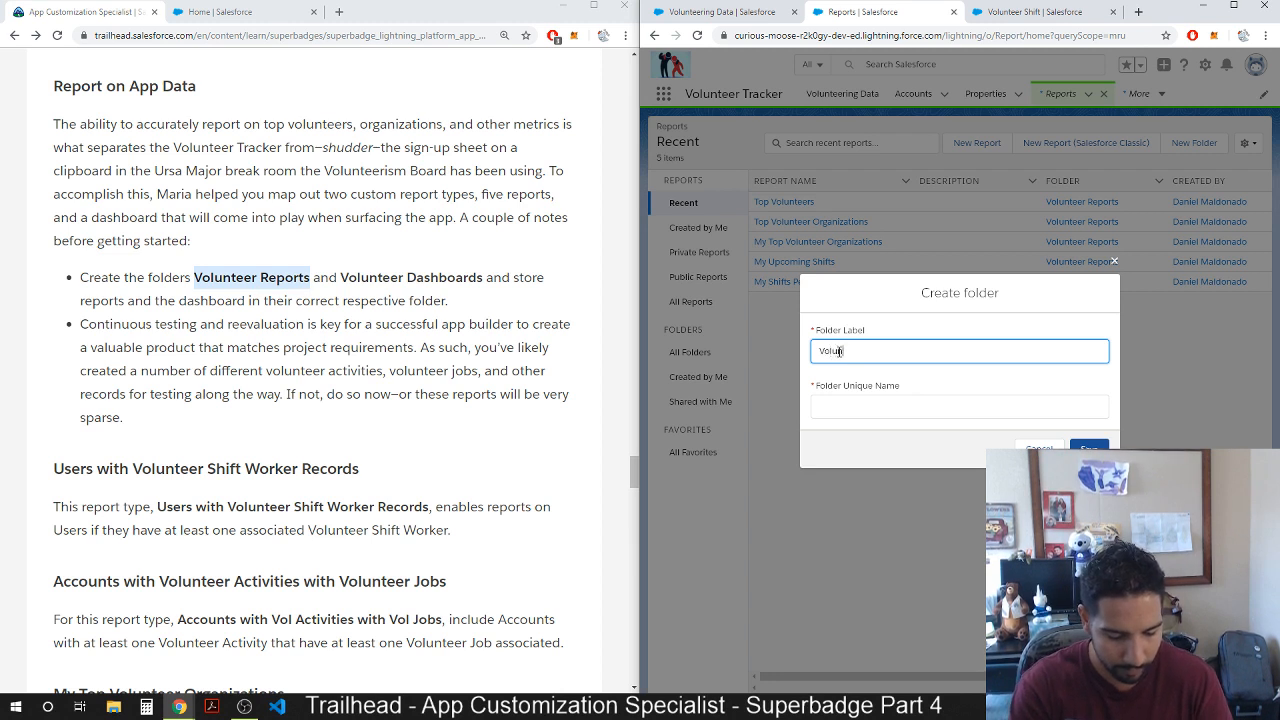
type("nteer Reports")
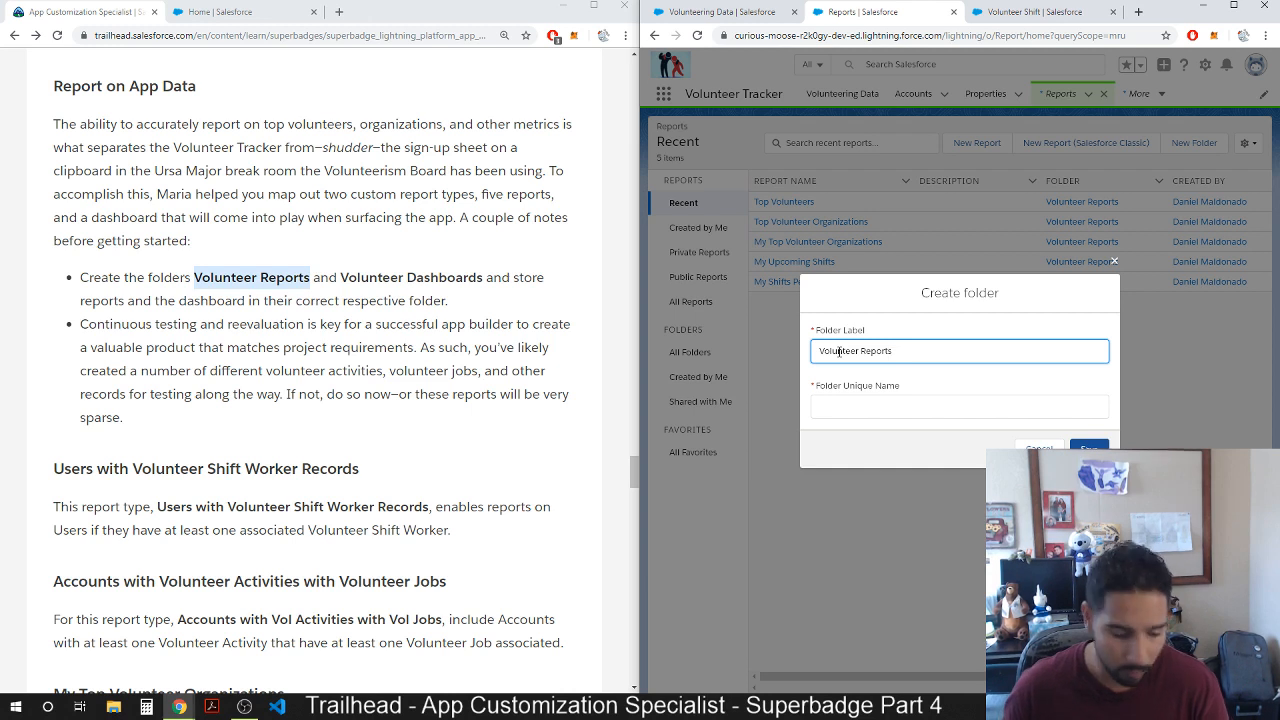
type("1")
left_click(903, 407)
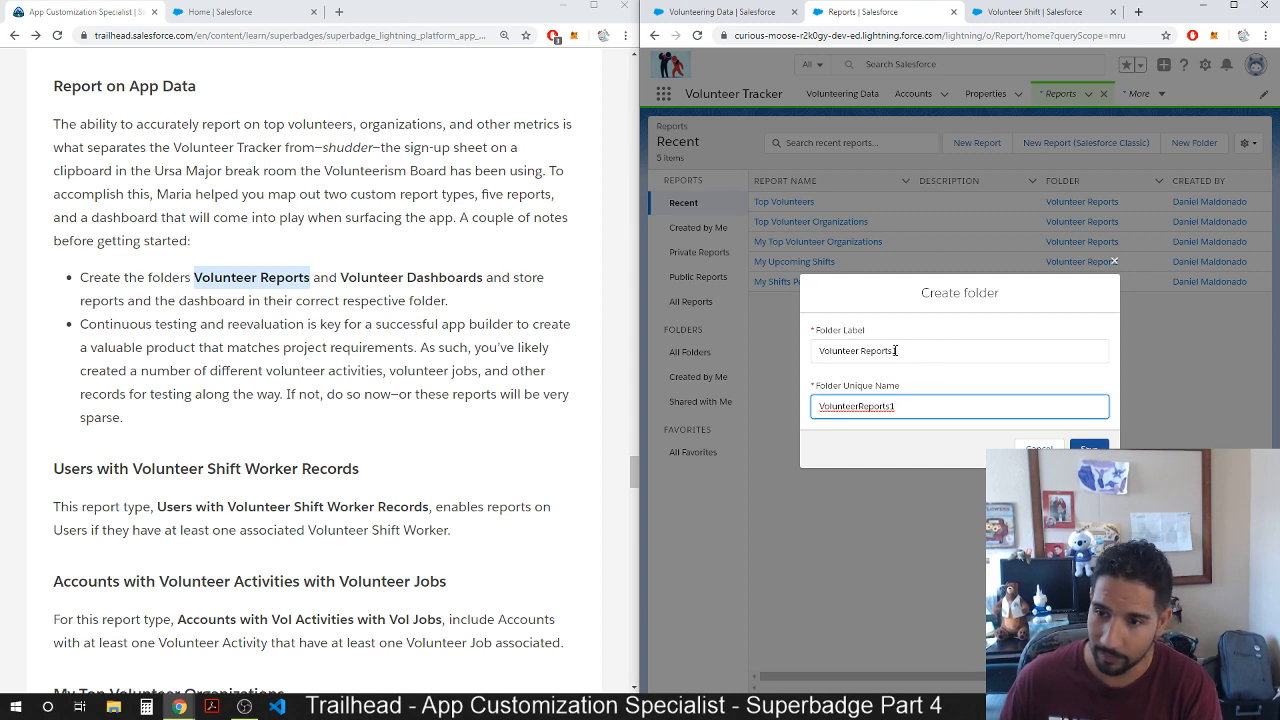
left_click_drag(895, 350, 810, 351)
left_click(1088, 446)
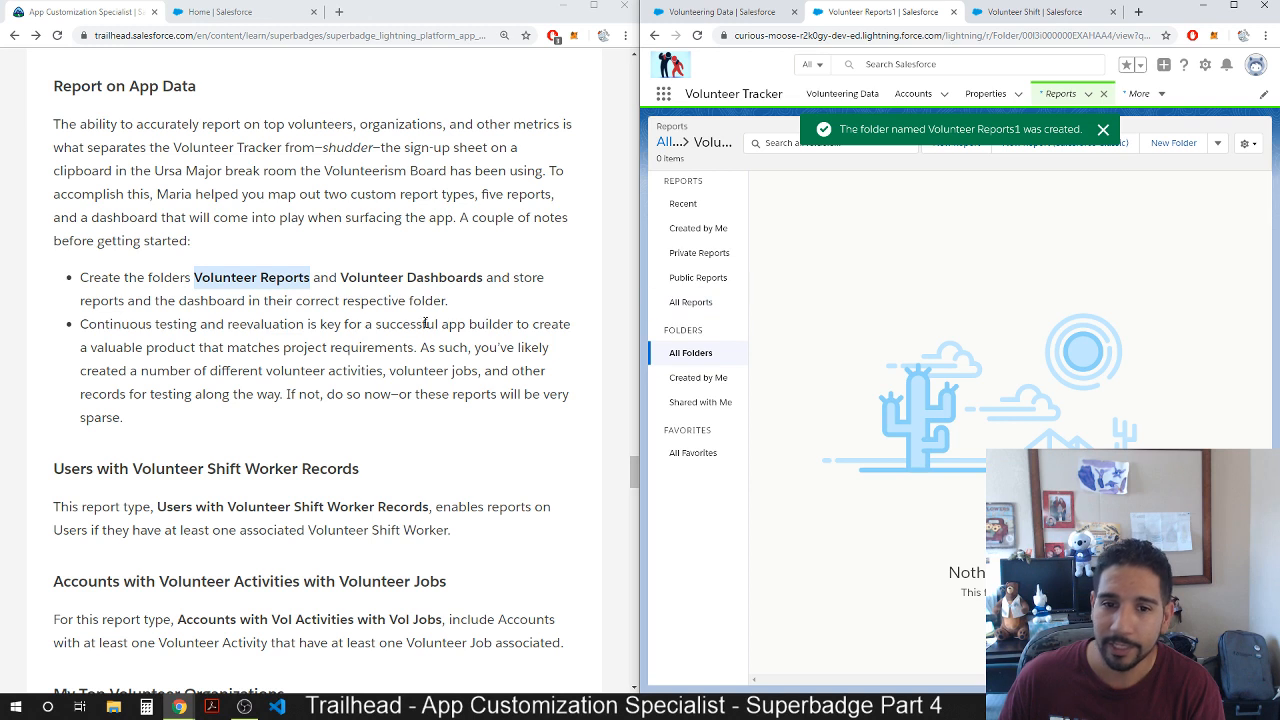
Copy the folder name "Volunteer Dashboards" from the requirements and open the Dashboards list by searching the available items for "dash".
mouse_move(341, 277)
left_mouse_down()
mouse_move(486, 275)
mouse_move(342, 281)
left_mouse_up()
left_click(477, 279)
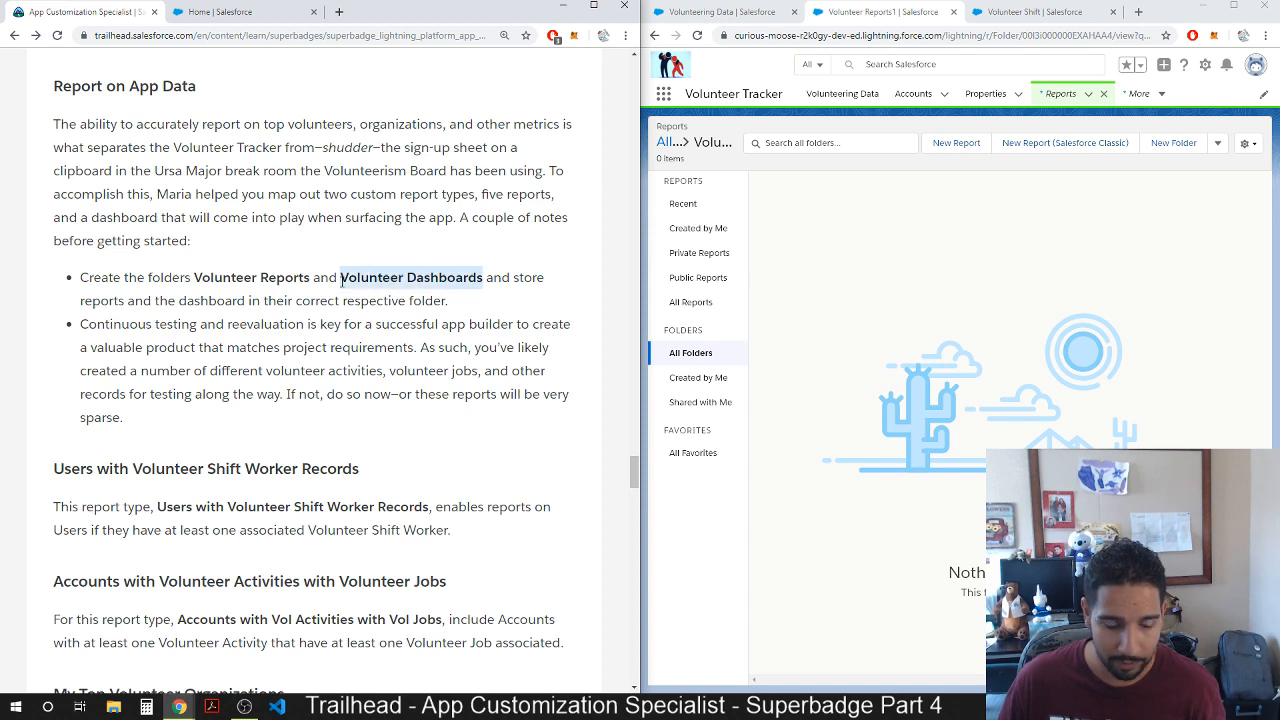
left_click(664, 94)
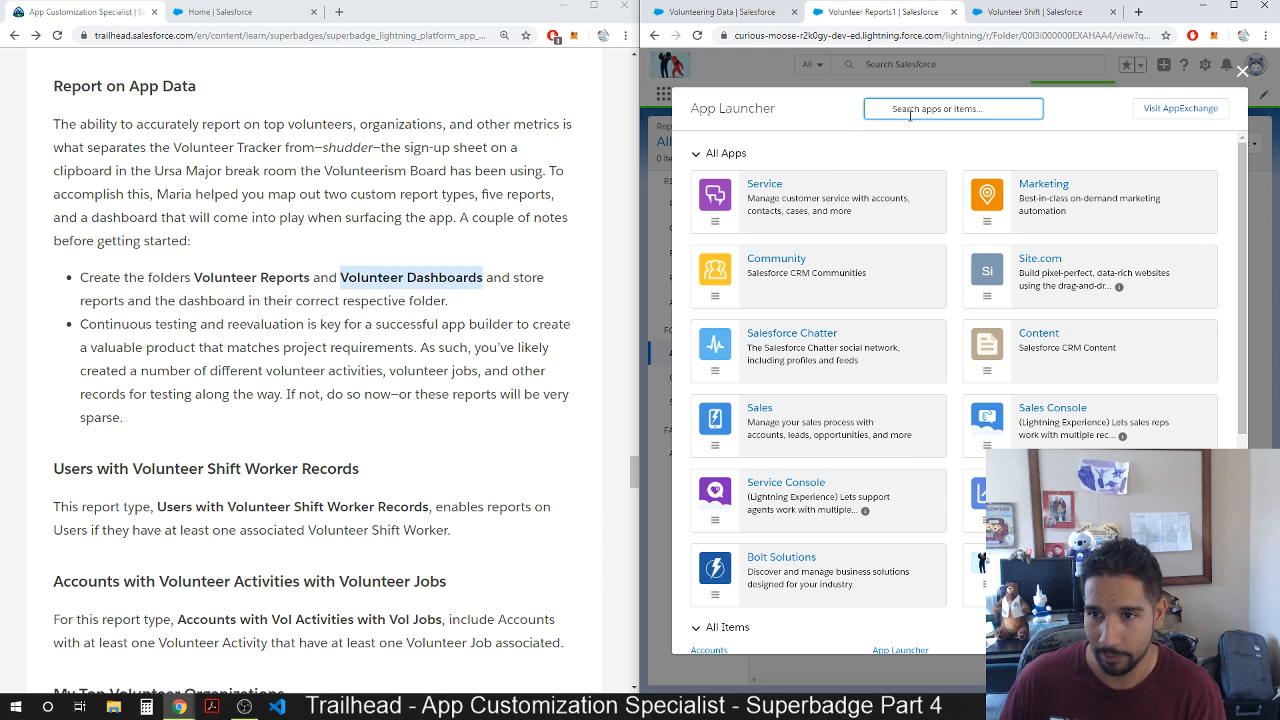
type("das")
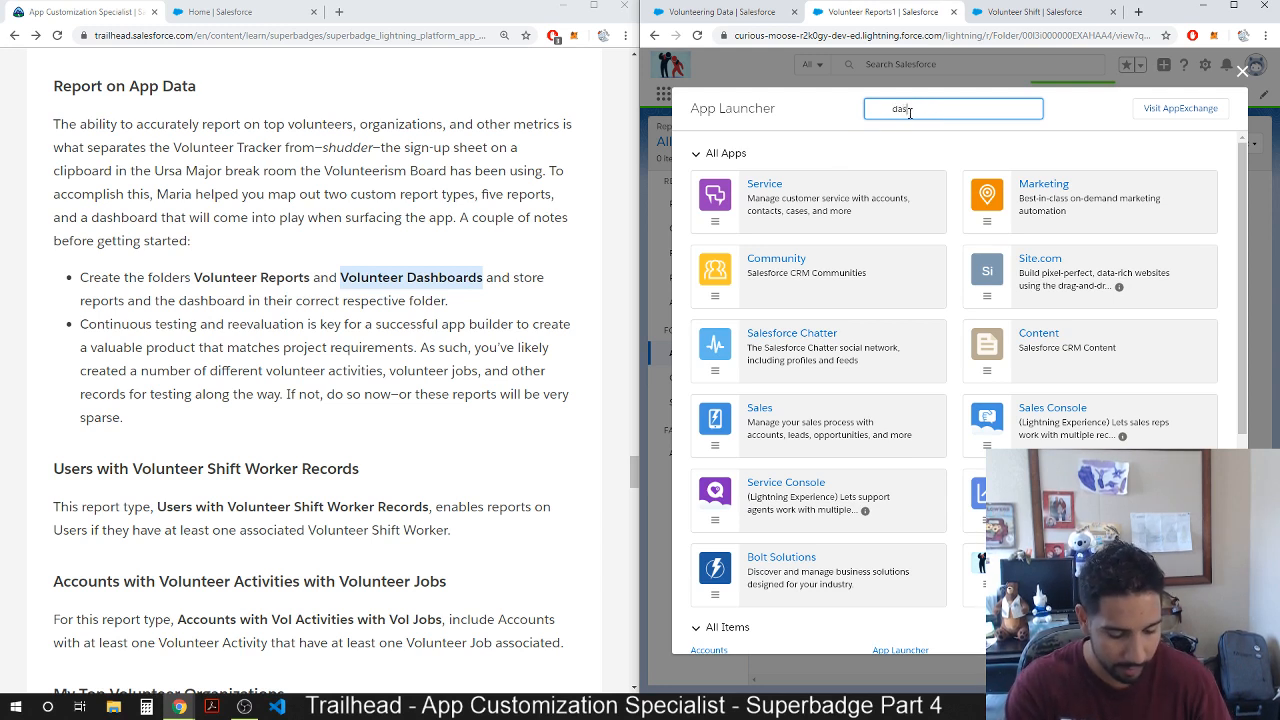
type("h")
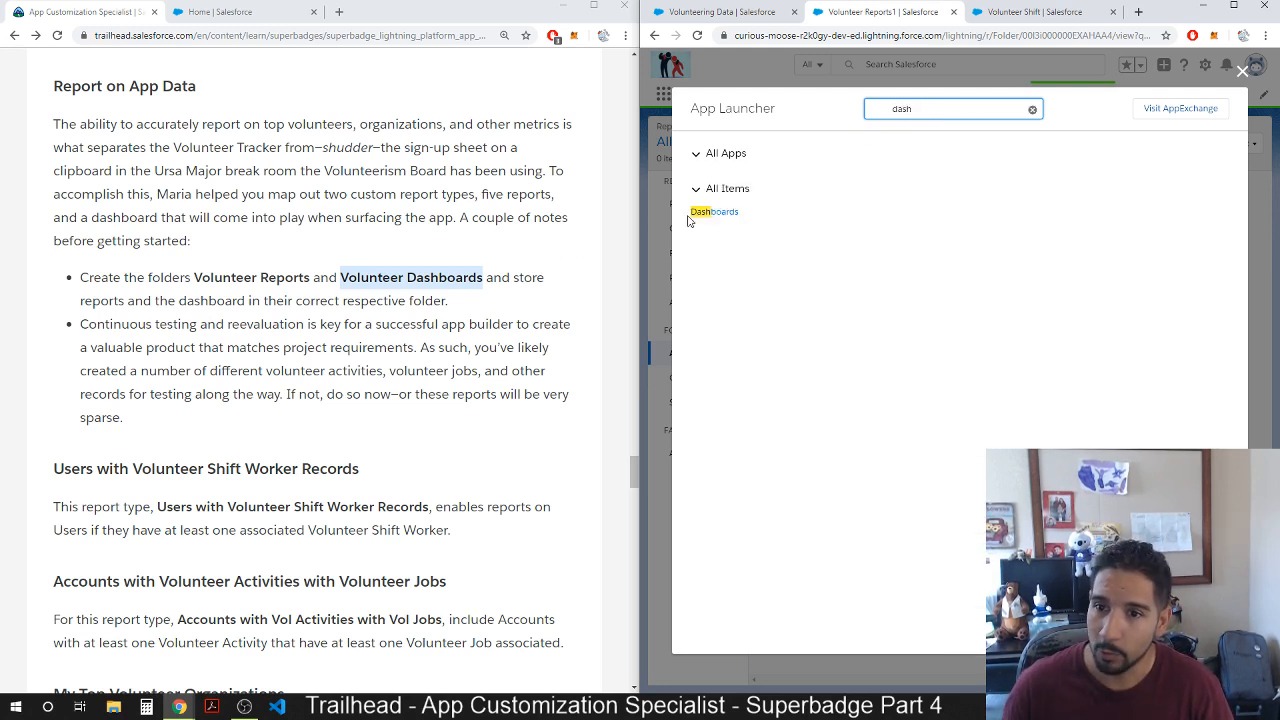
left_click(706, 213)
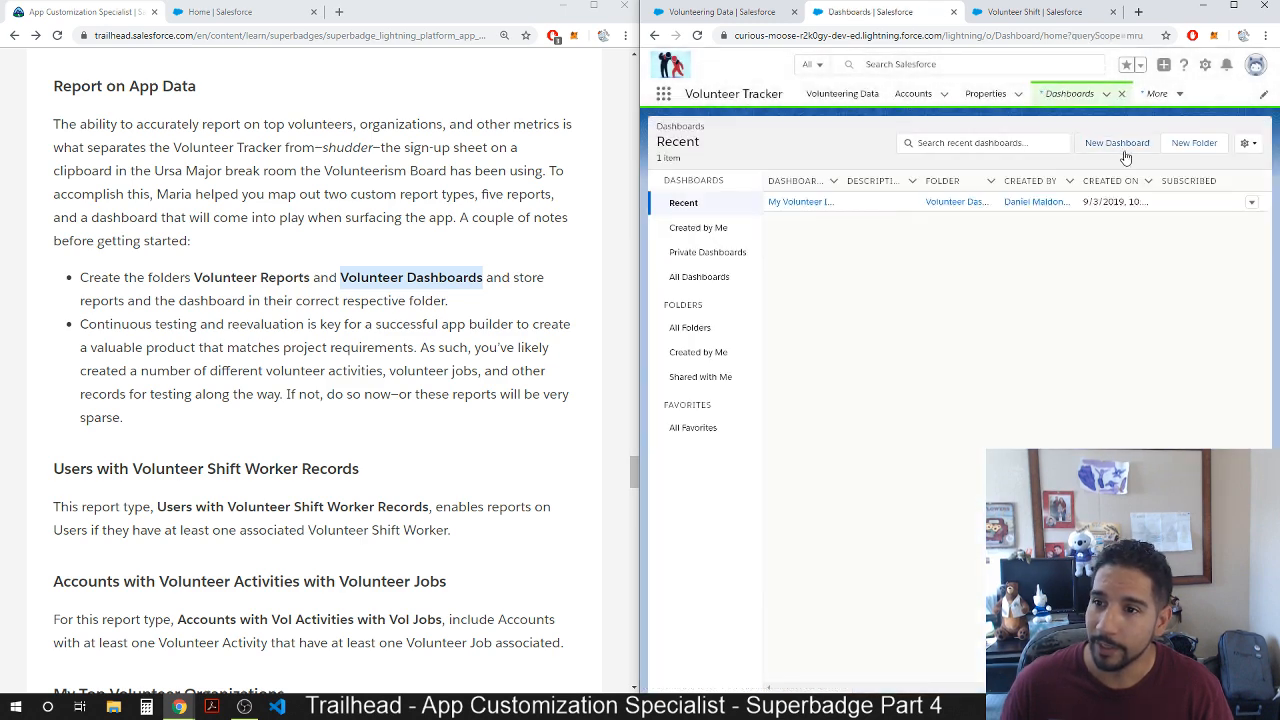
Create a new dashboard folder labelled "Volunteer Dashboards1" and save it.
left_click(1194, 146)
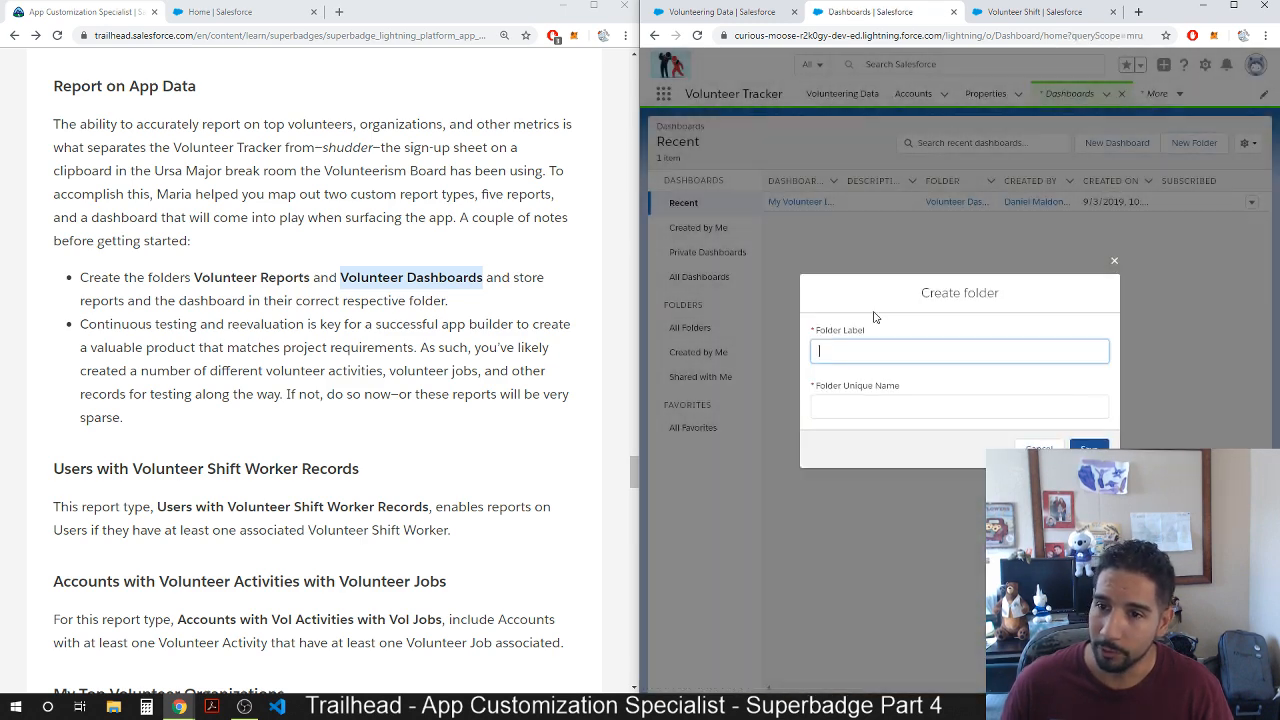
type("1")
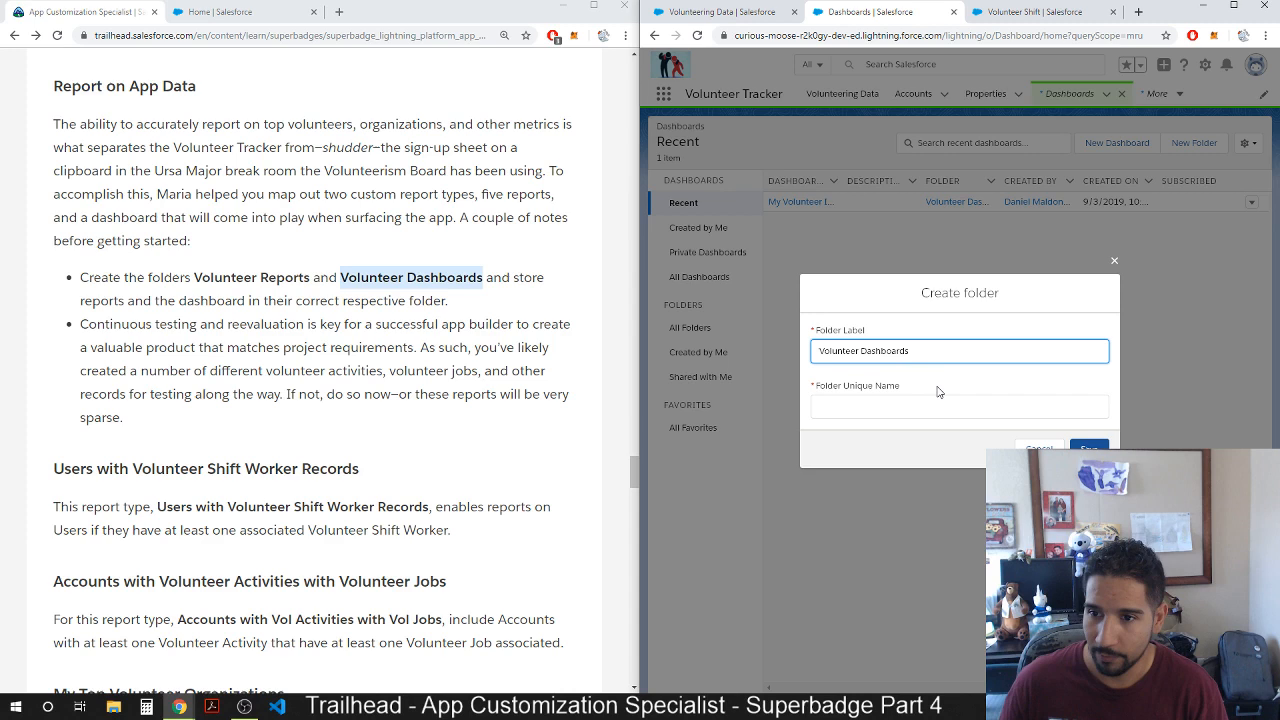
left_click(939, 402)
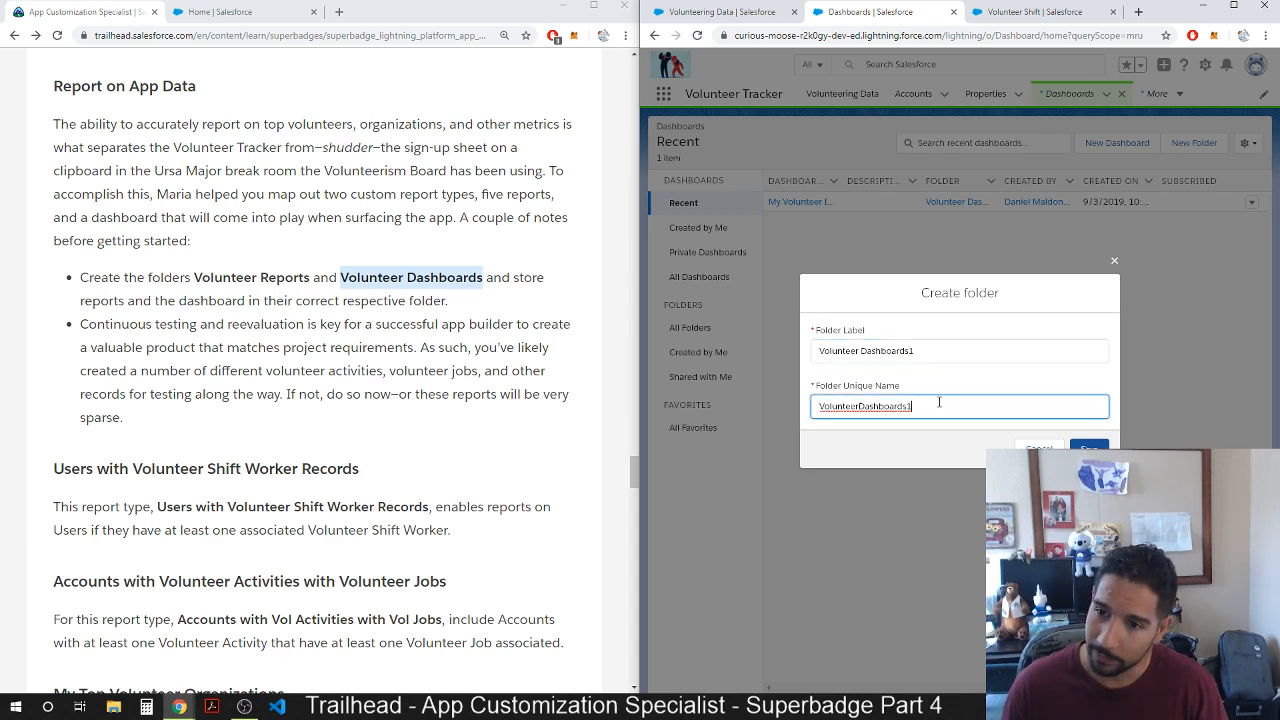
key("Return")
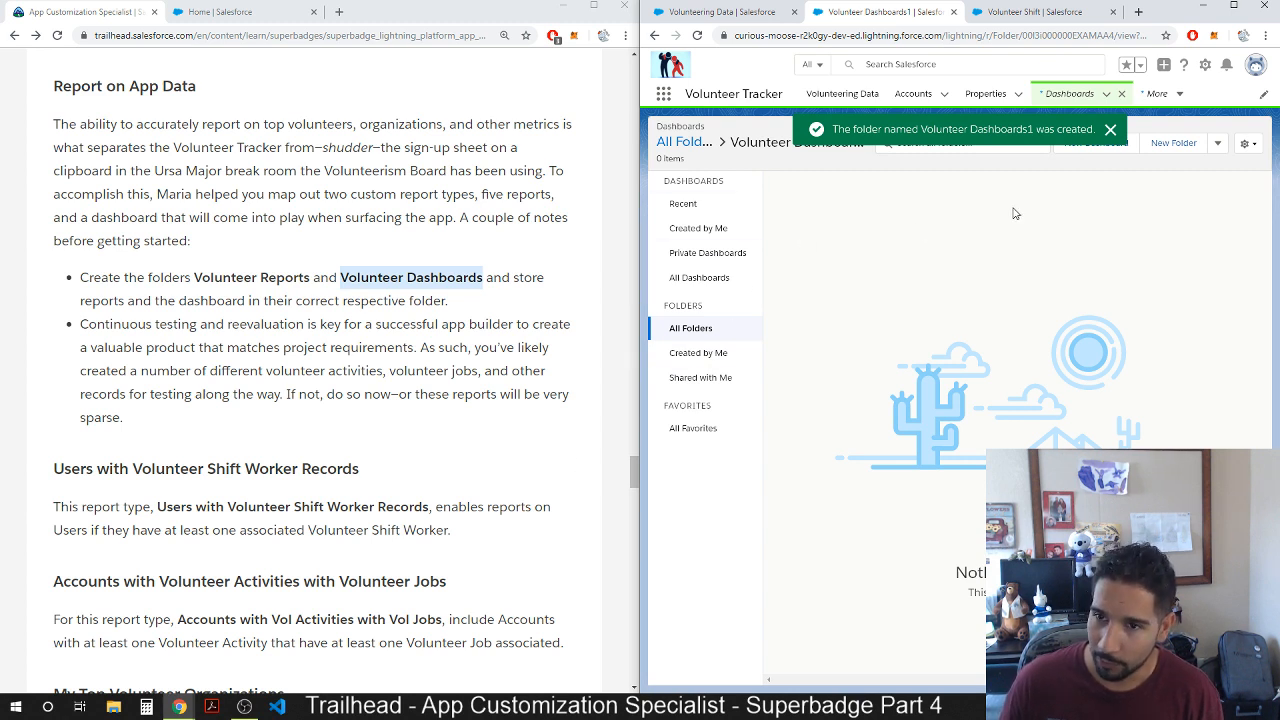
left_click(964, 63)
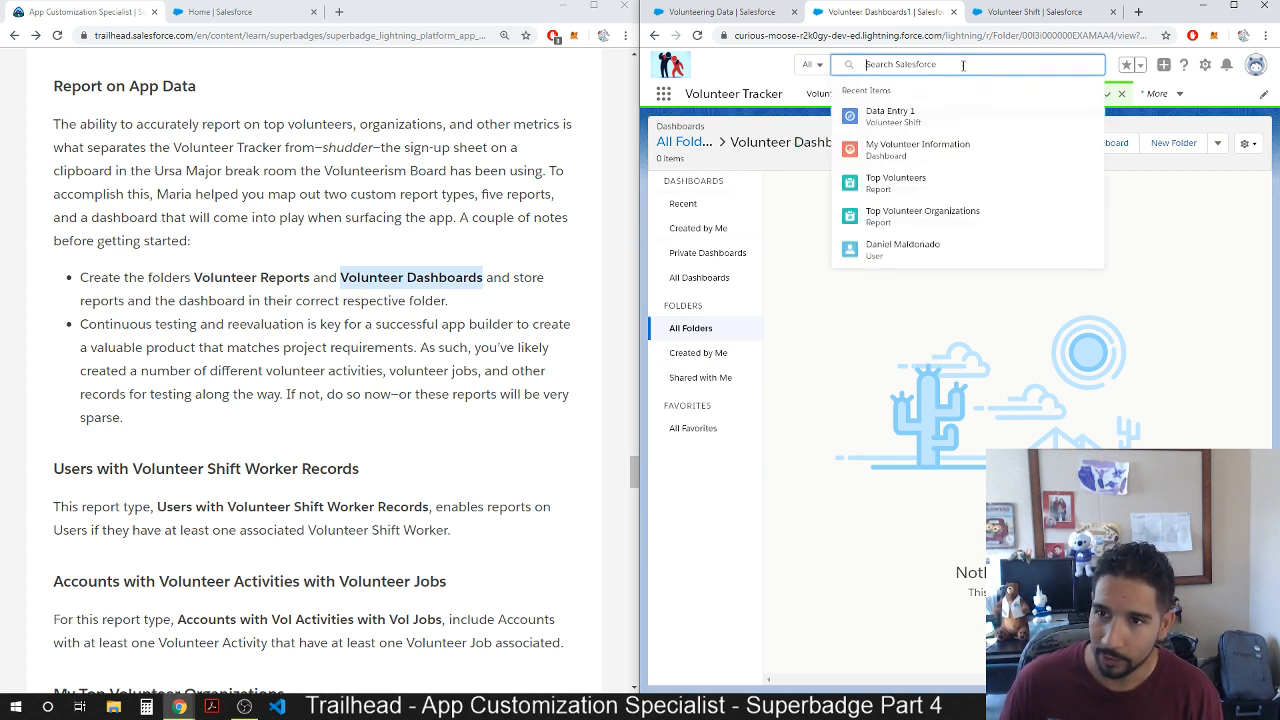
left_click(958, 306)
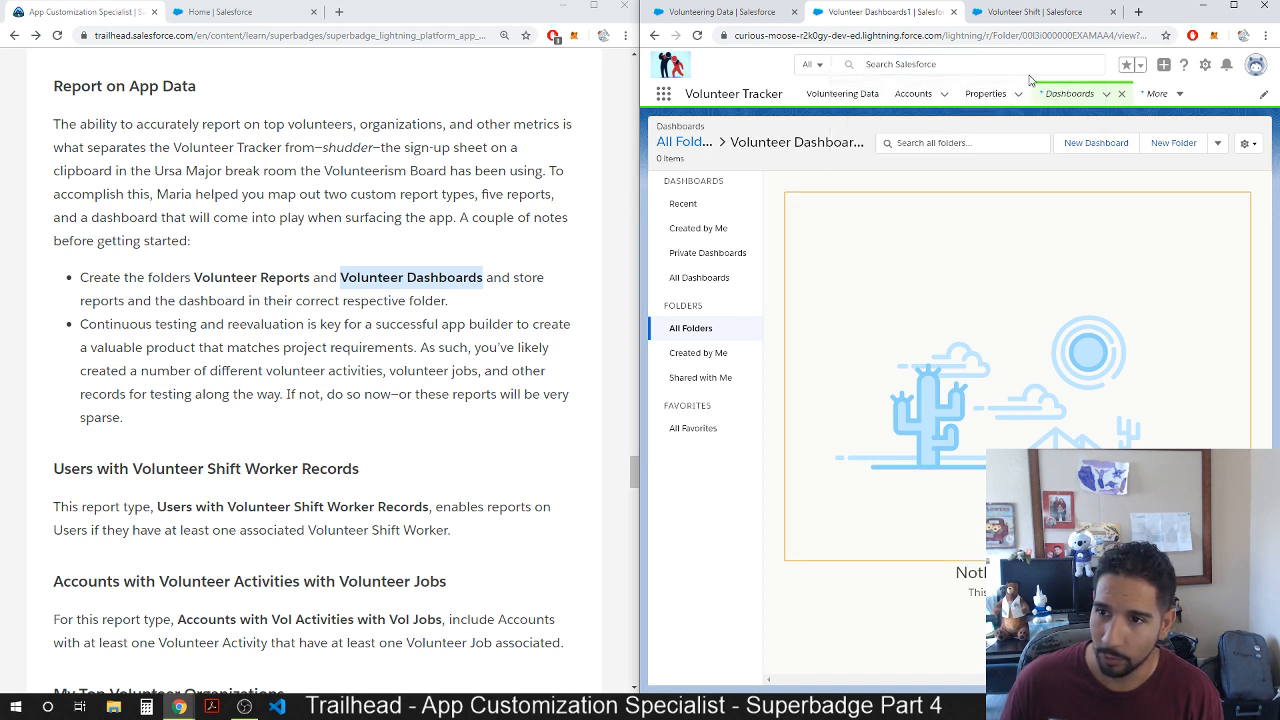
left_click(953, 66)
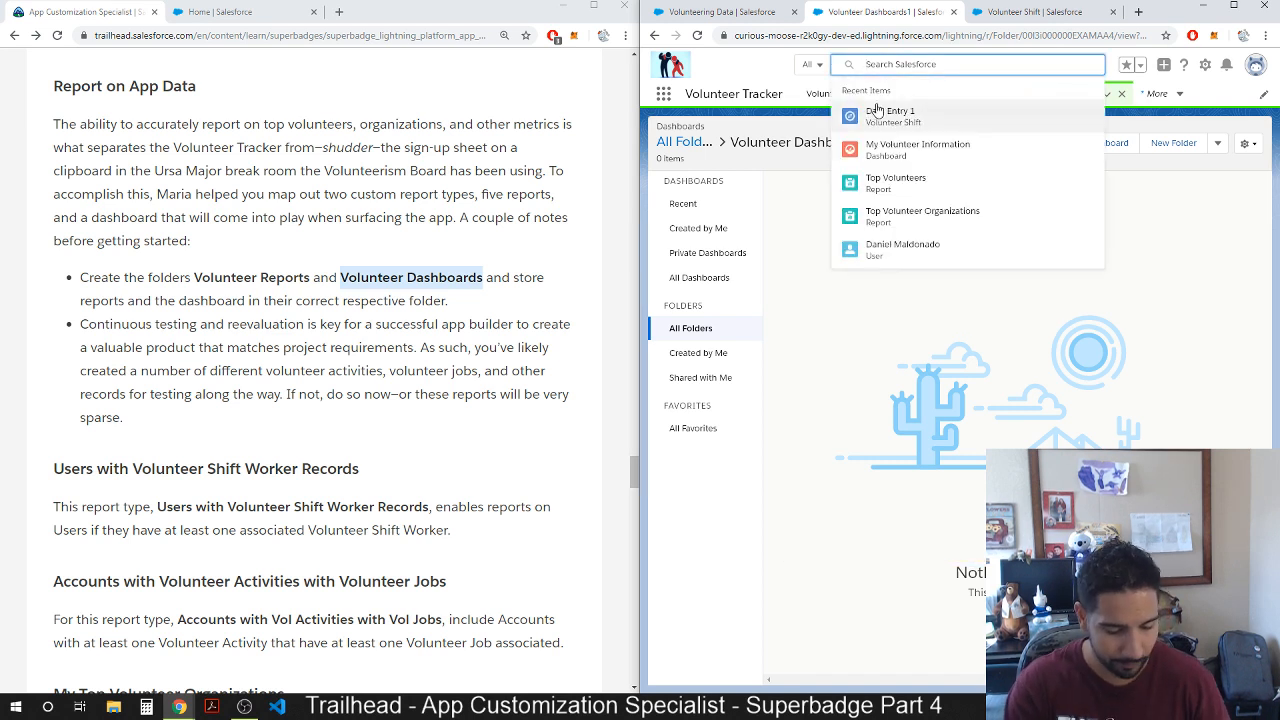
Return from the dashboards to the Reports list by searching the available items for "report".
left_click(663, 93)
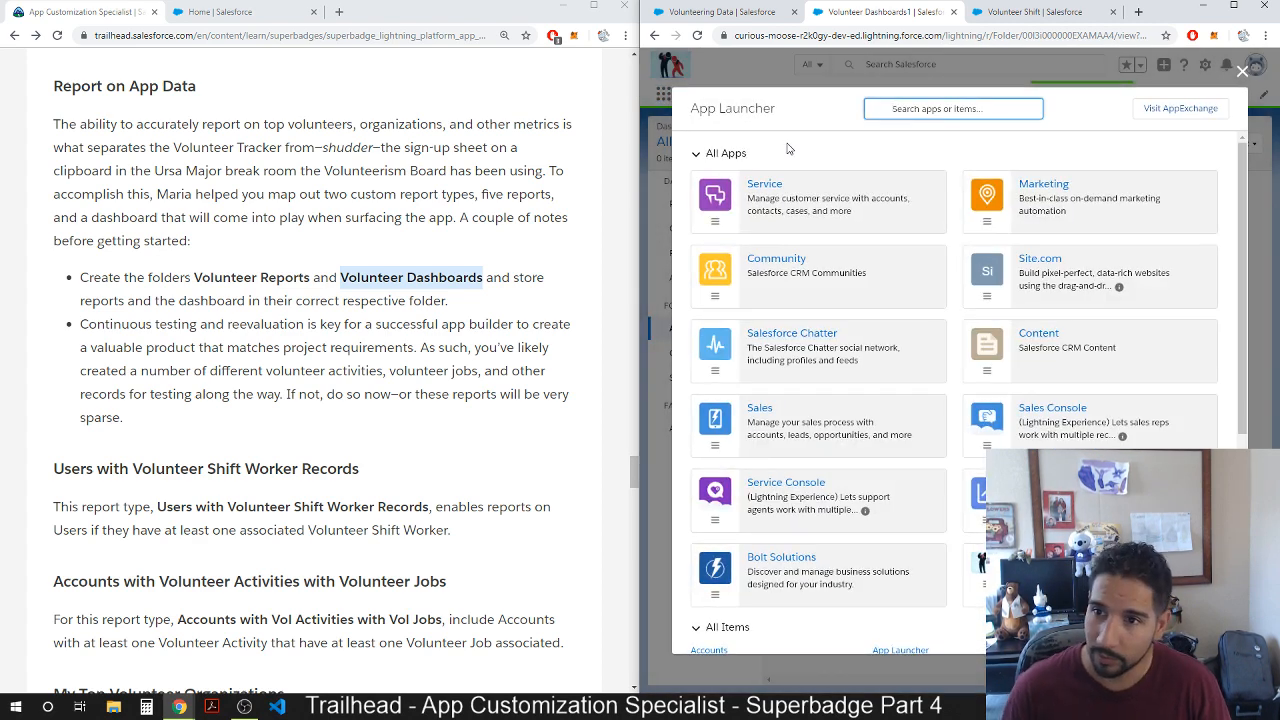
type("re")
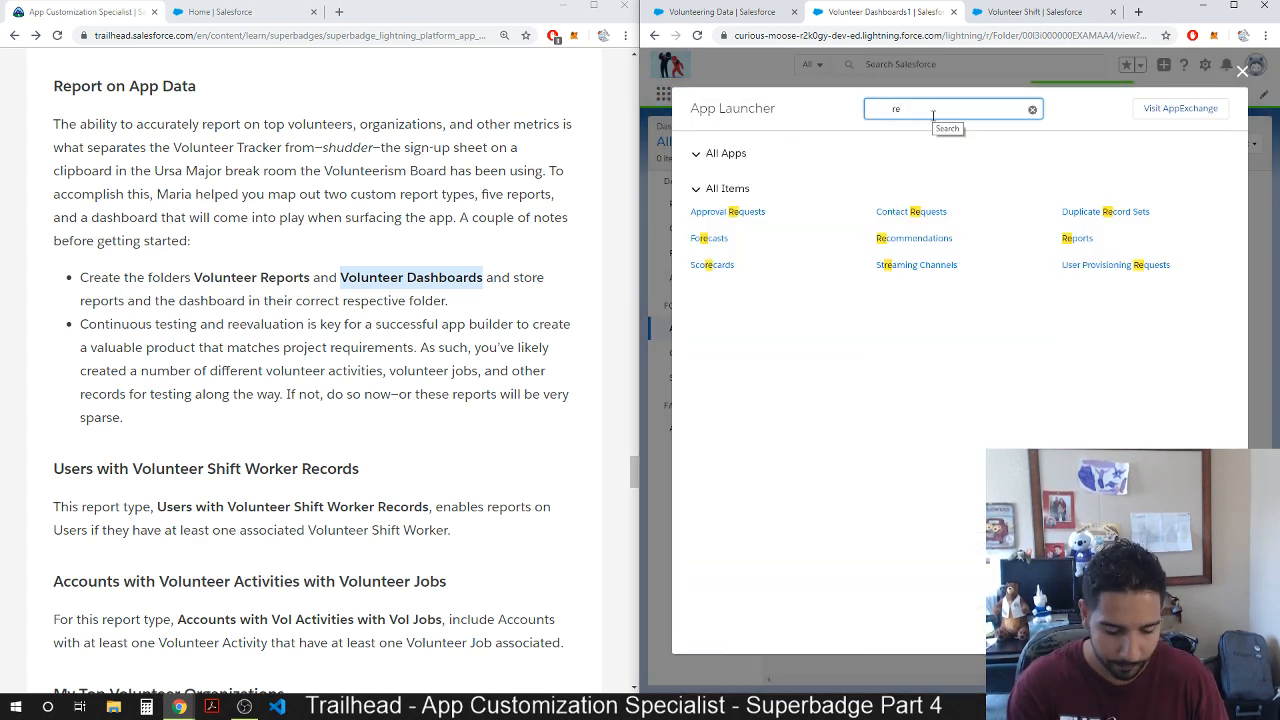
type("port")
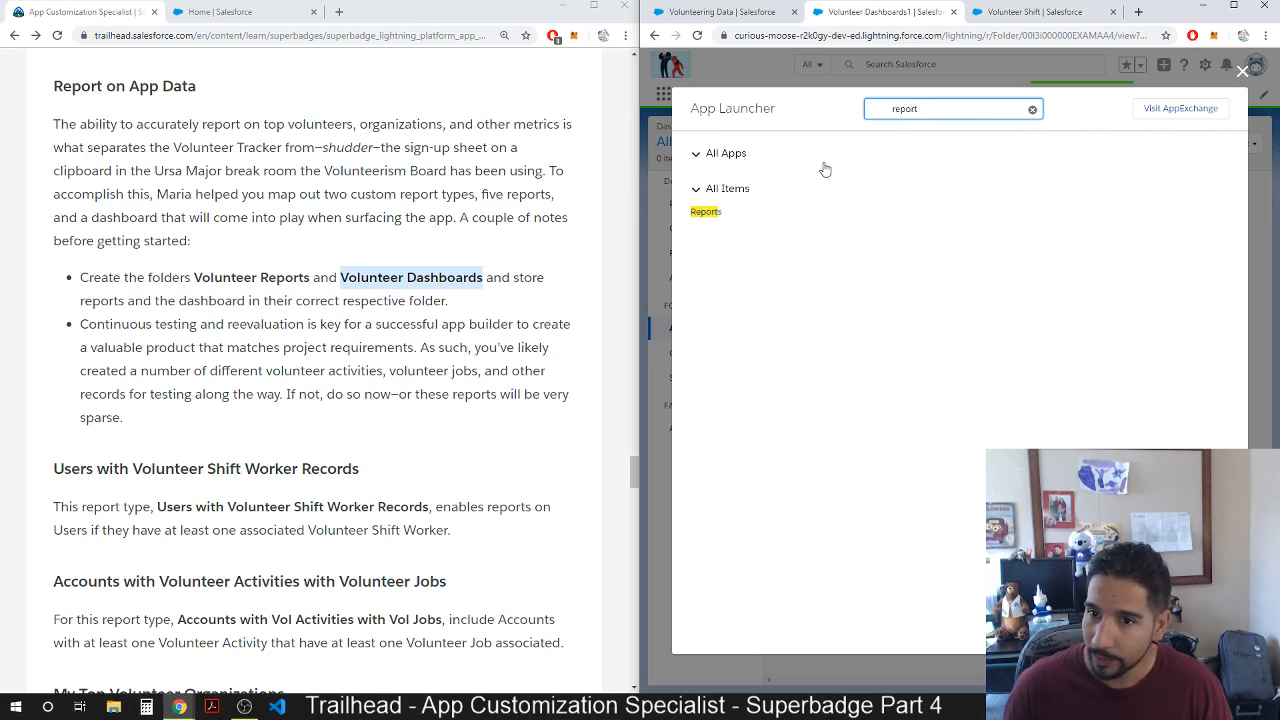
left_click(705, 211)
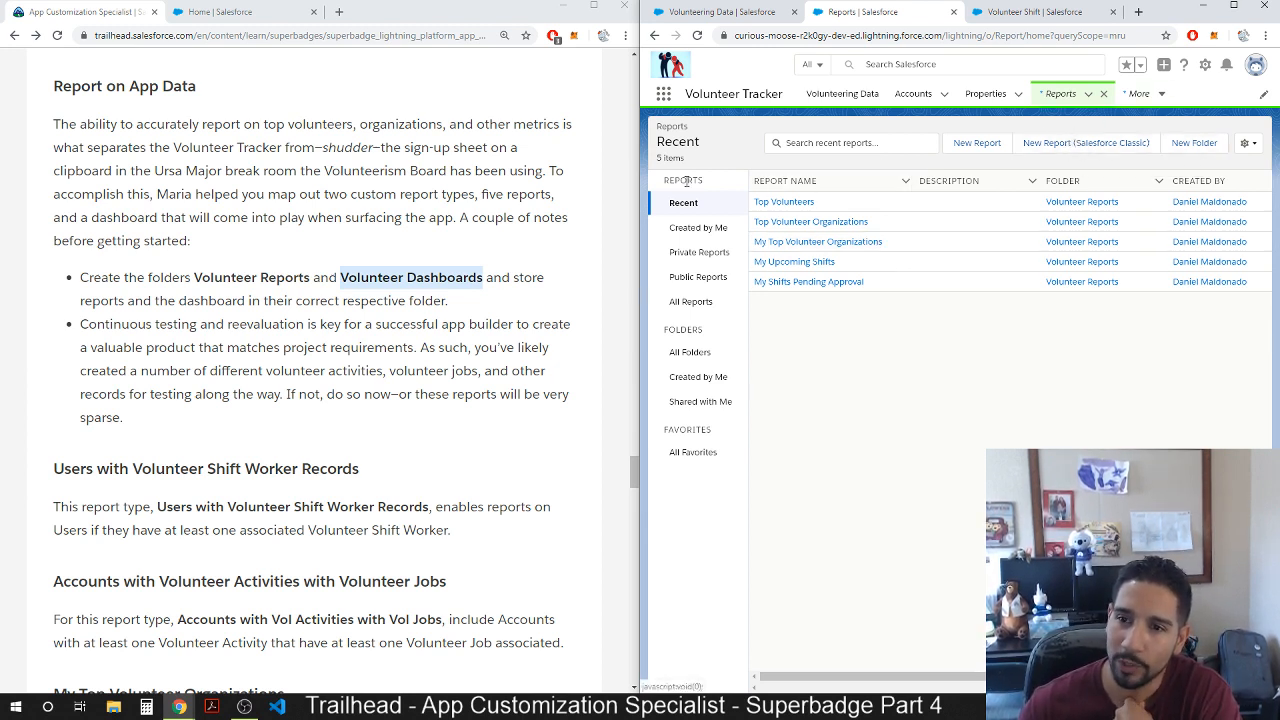
Start a new report to examine the available report types, including the volunteer-related ones, and close the chooser without selecting any.
left_click(976, 145)
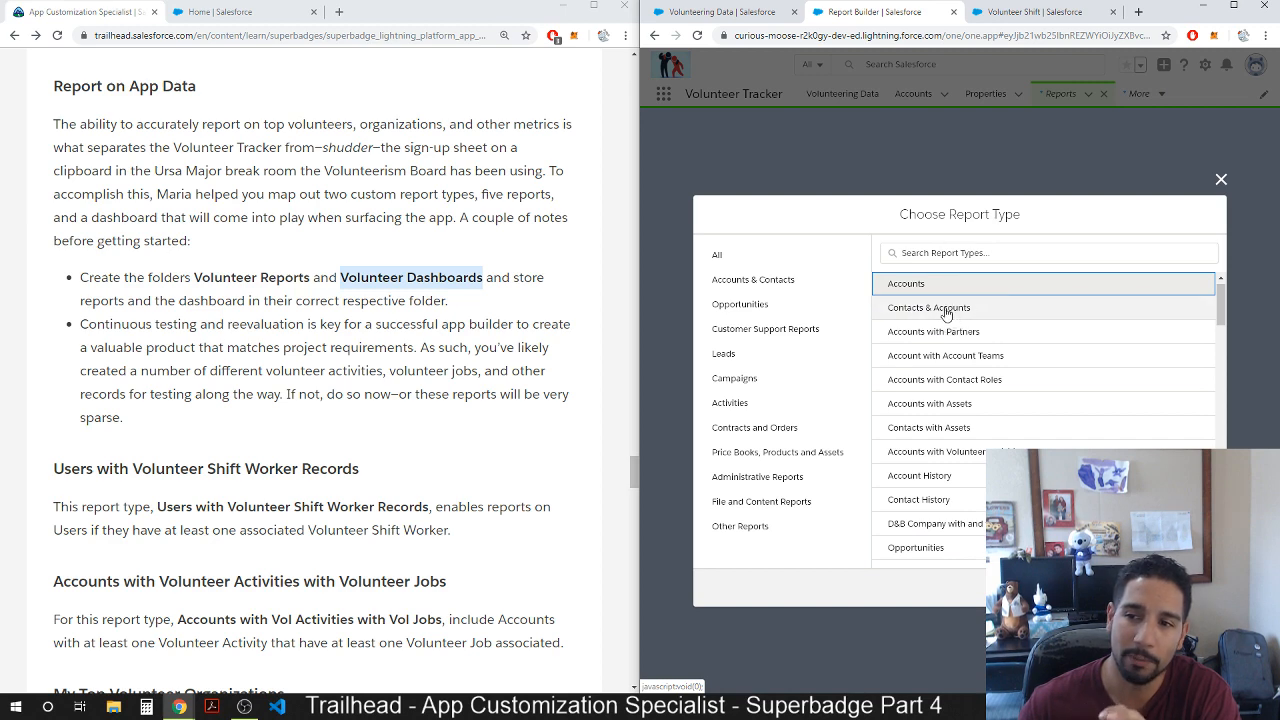
left_click_drag(1025, 220, 897, 232)
scroll(928, 358, "down", 15)
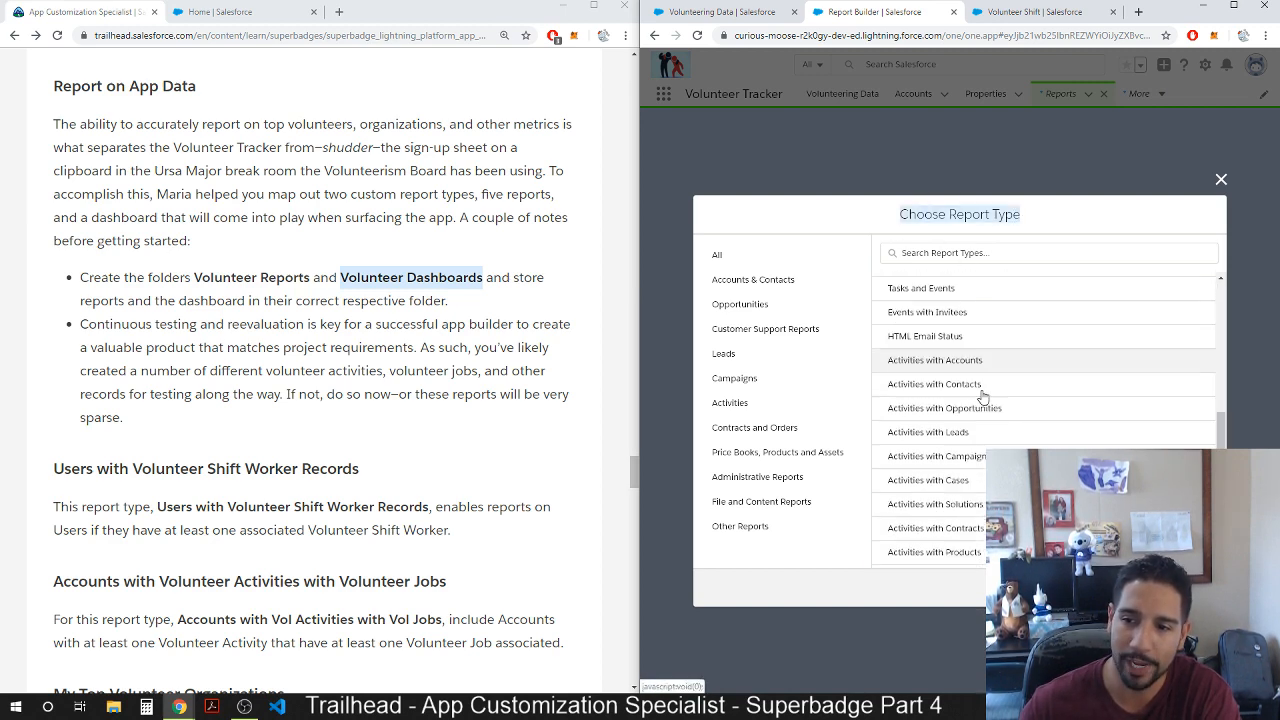
scroll(990, 425, "up", 3)
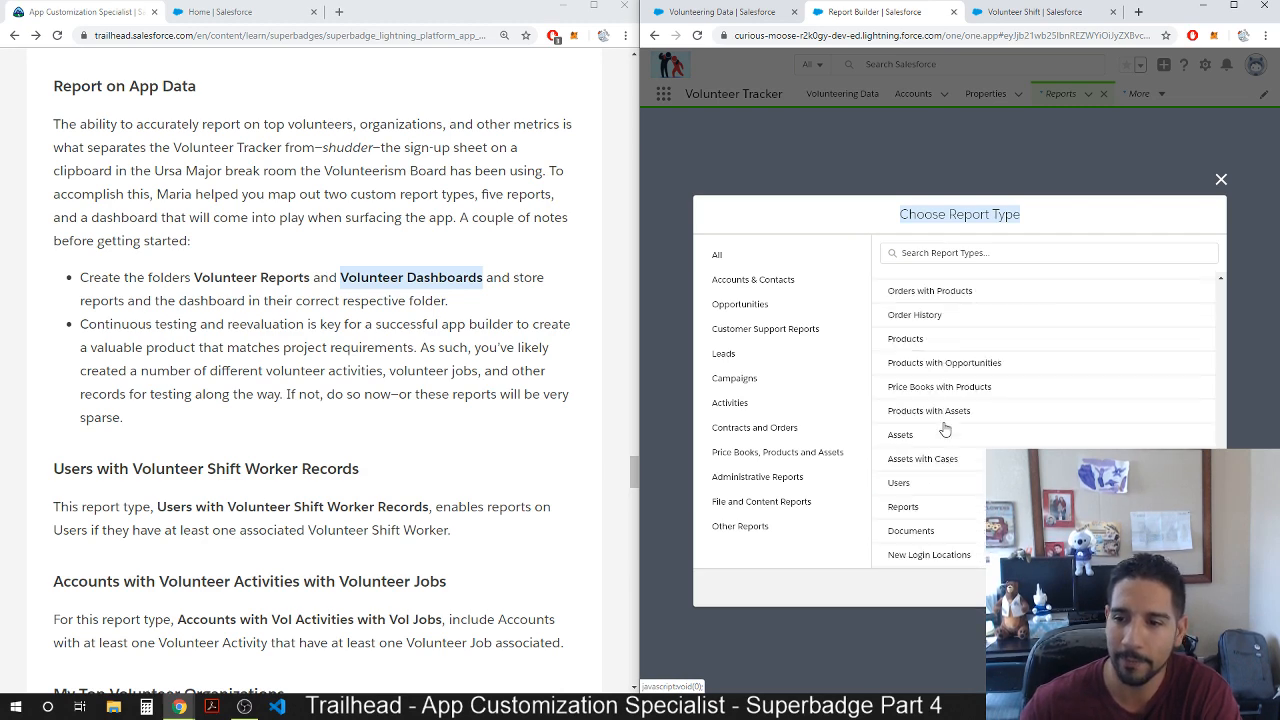
scroll(960, 432, "down", 3)
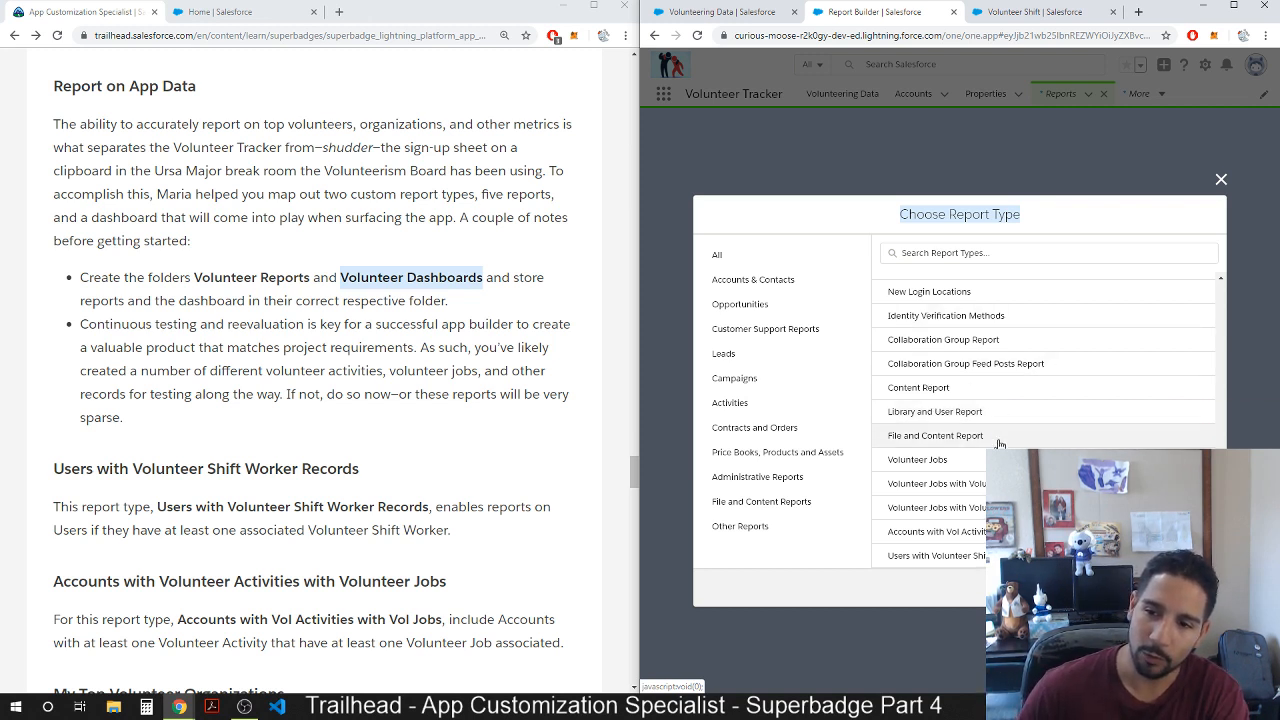
scroll(977, 438, "up", 10)
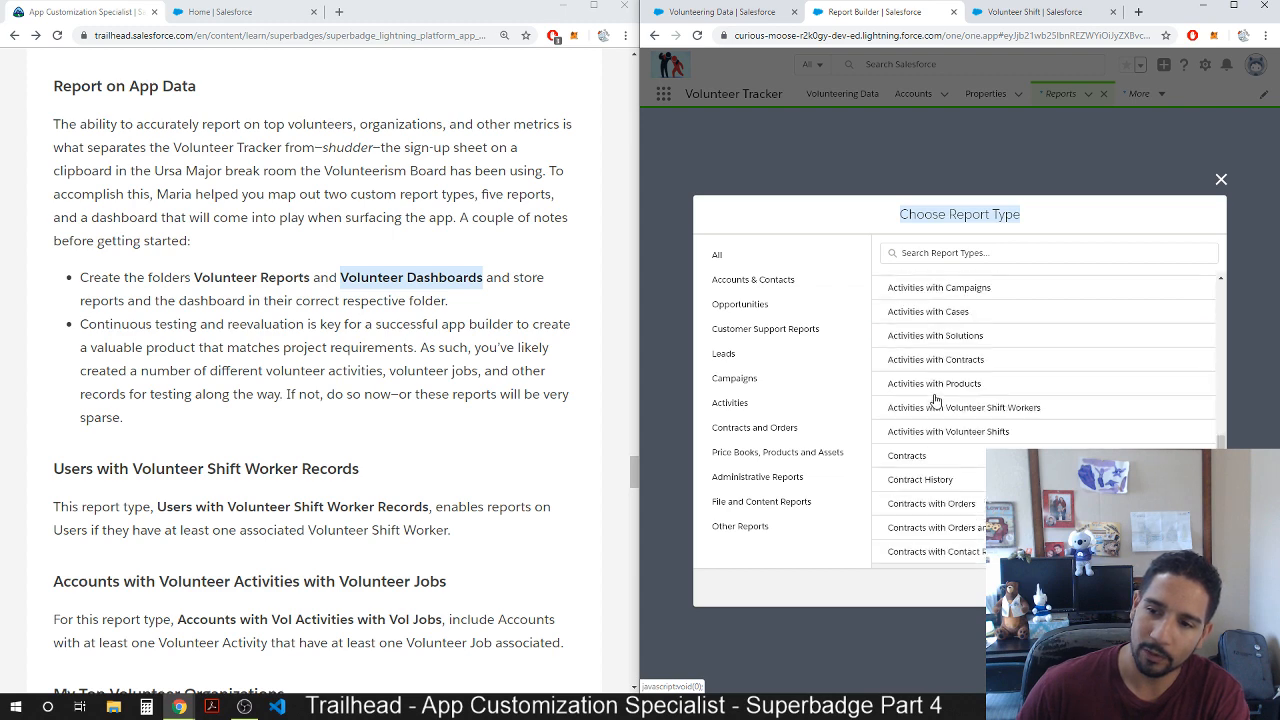
scroll(938, 387, "up", 5)
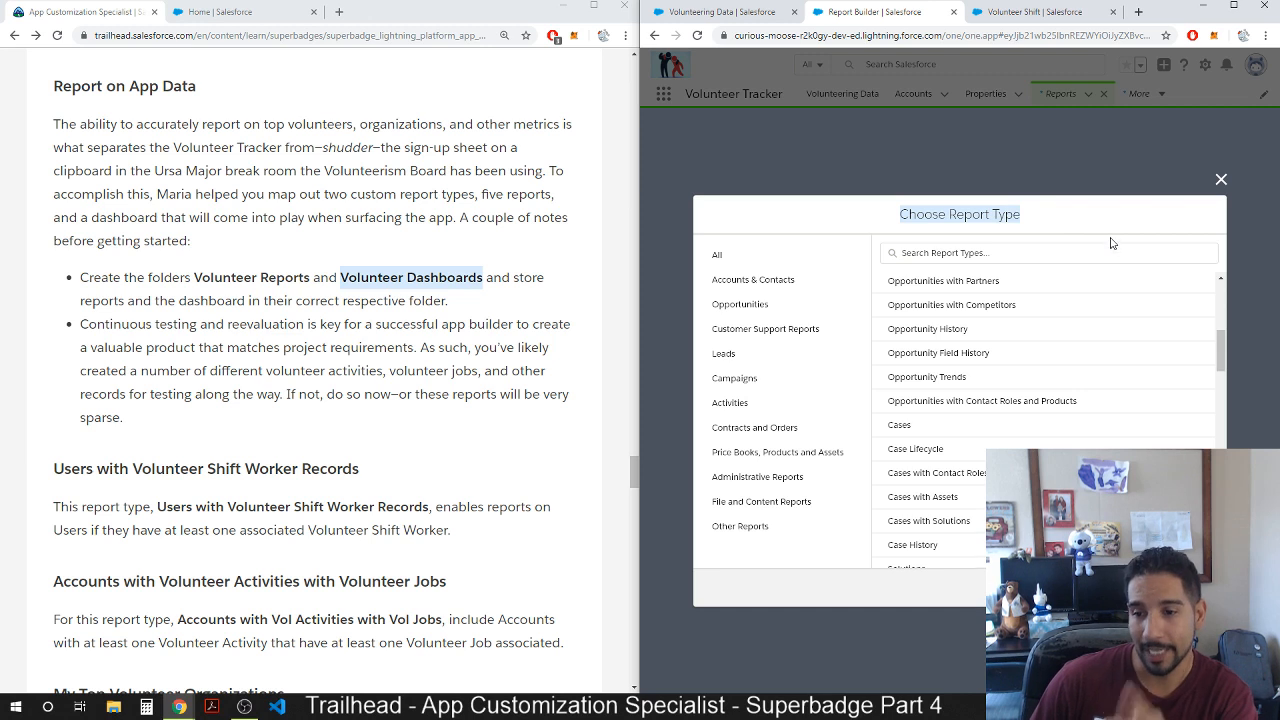
left_click(1221, 181)
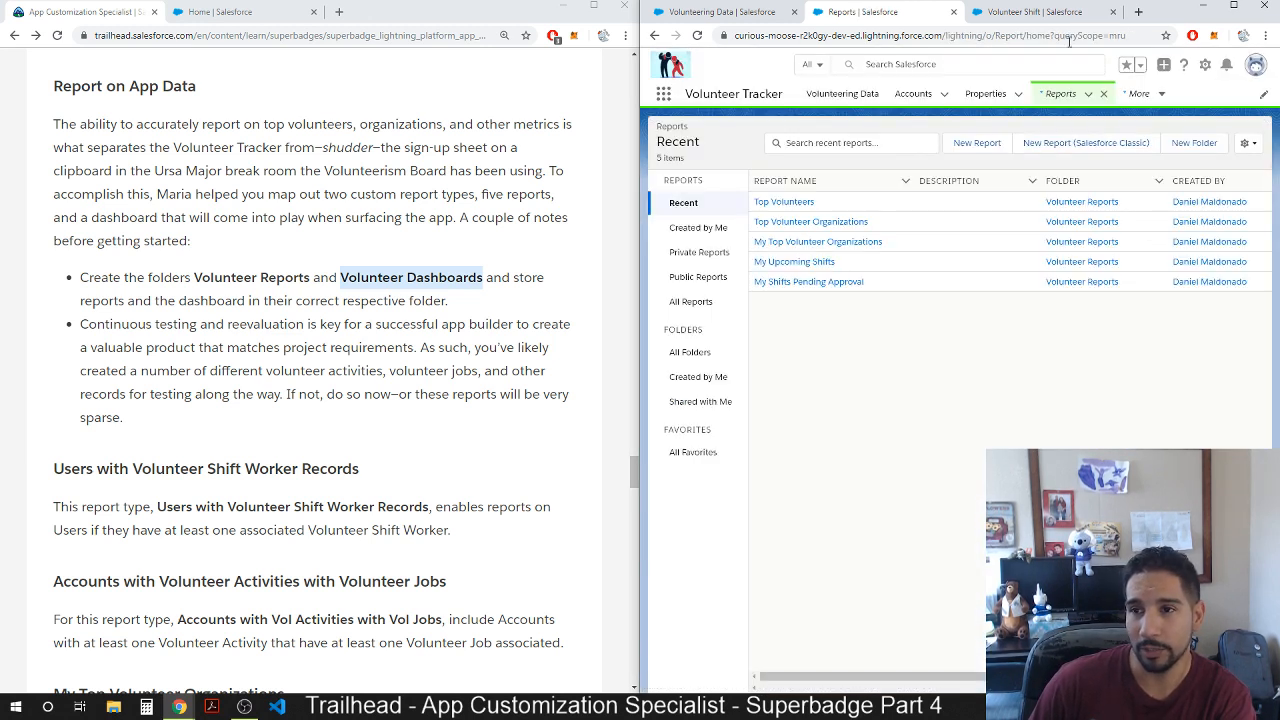
Switch to Setup and open the Report Types page by searching the setup items for "report".
left_click(1068, 14)
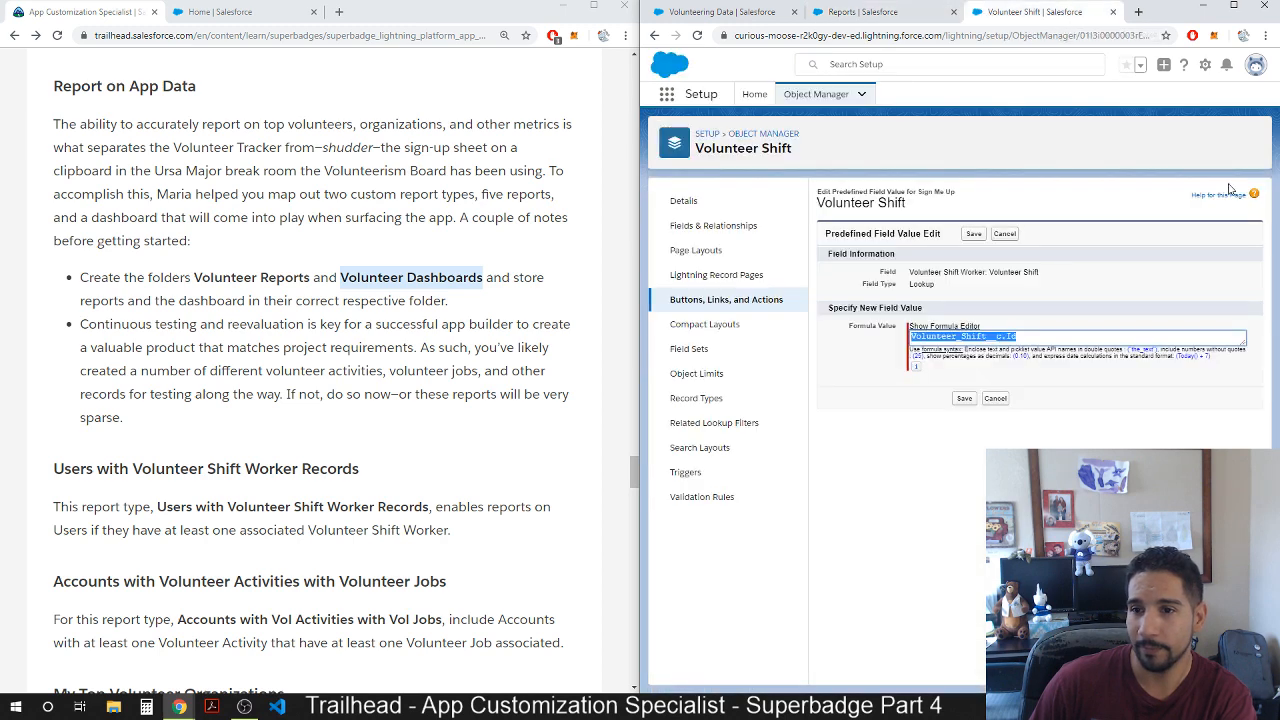
left_click(707, 133)
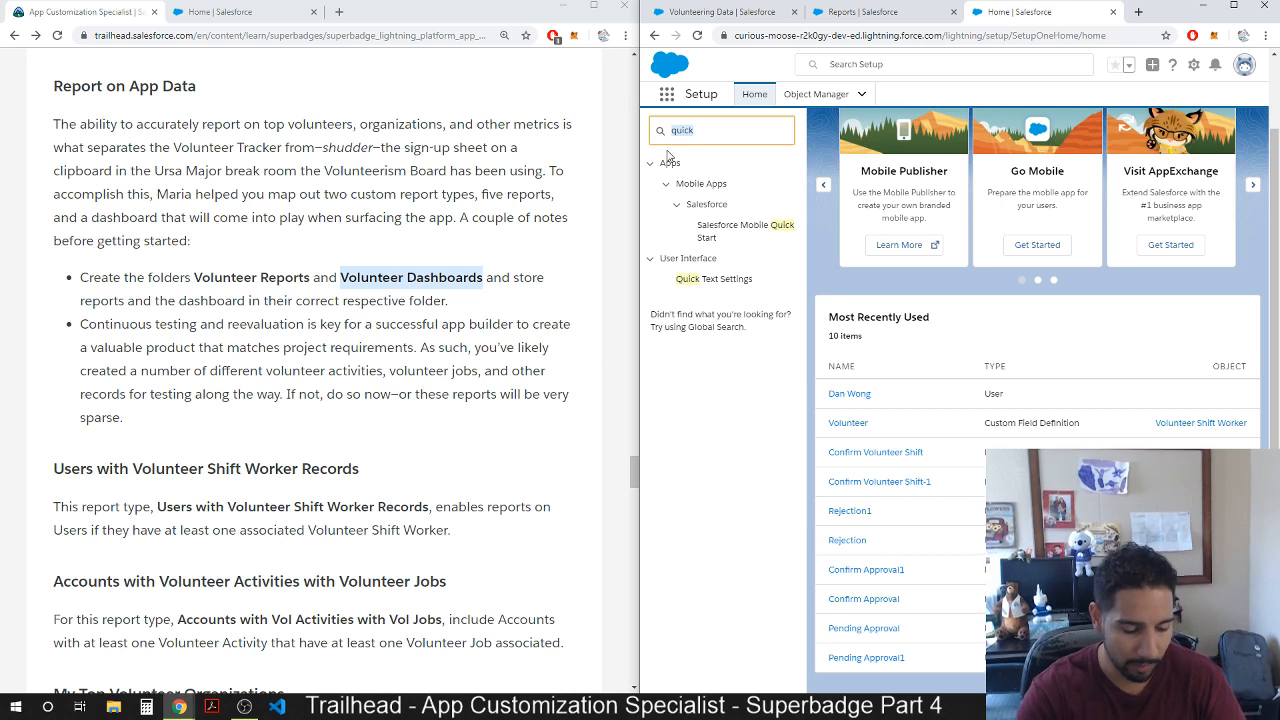
type("report")
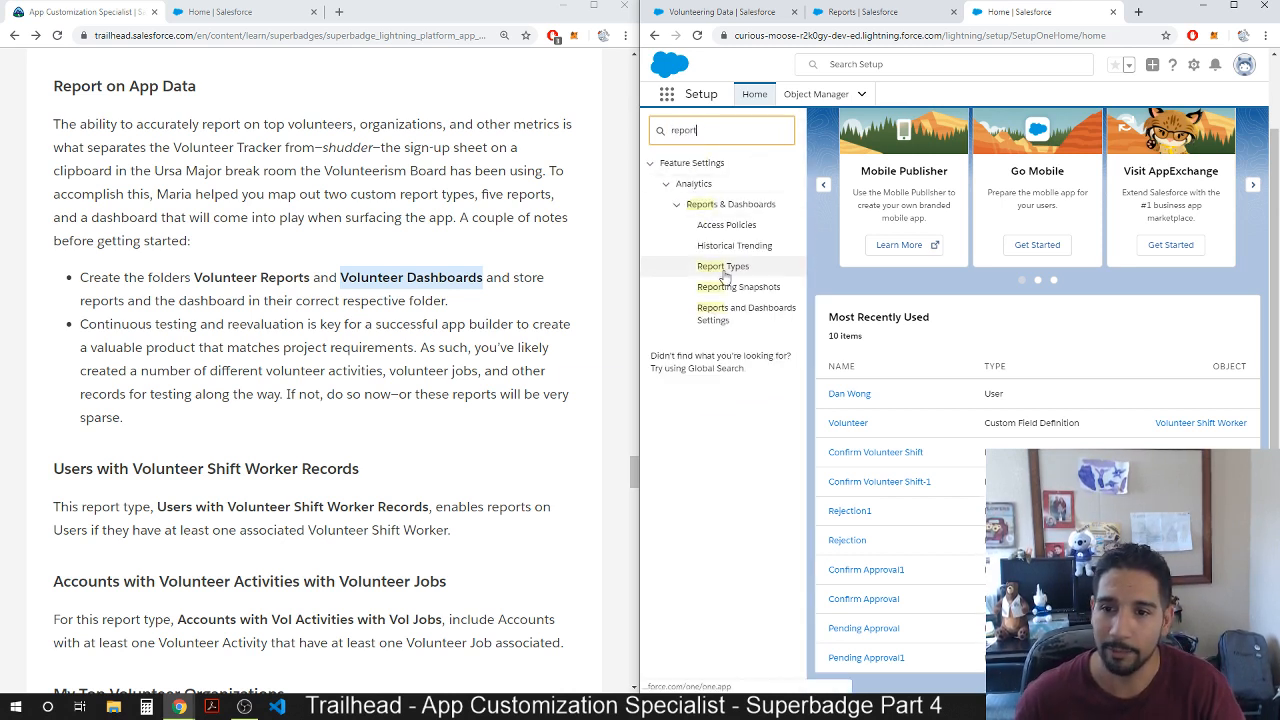
left_click(718, 273)
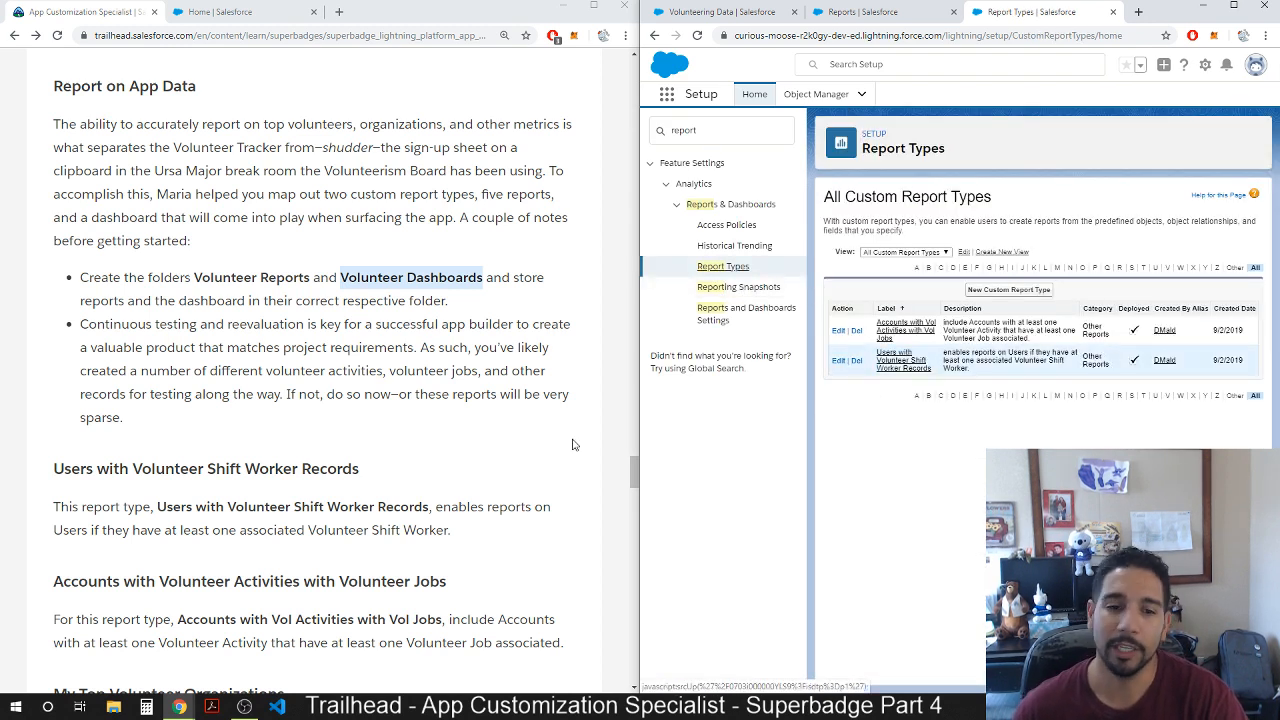
Review the Users with Volunteer Shift Worker Records requirement and start a new custom report type with Users as the primary object.
left_click_drag(58, 463, 361, 478)
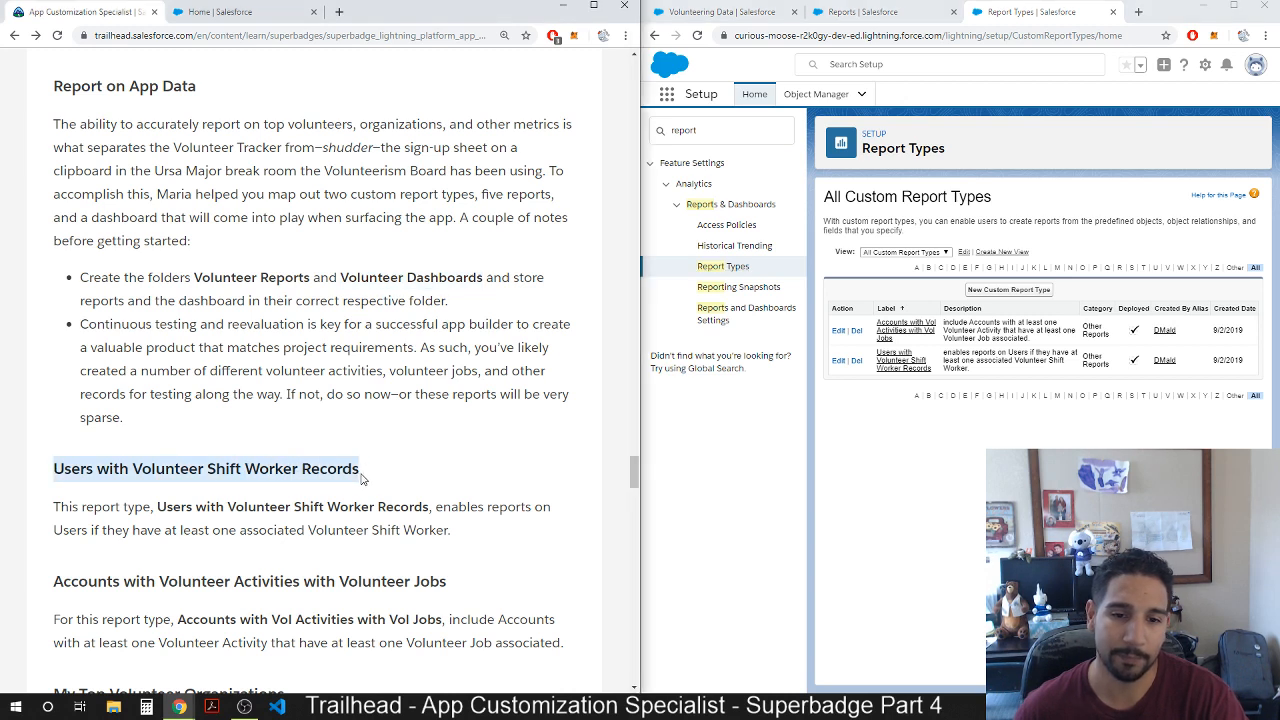
left_click_drag(53, 508, 253, 510)
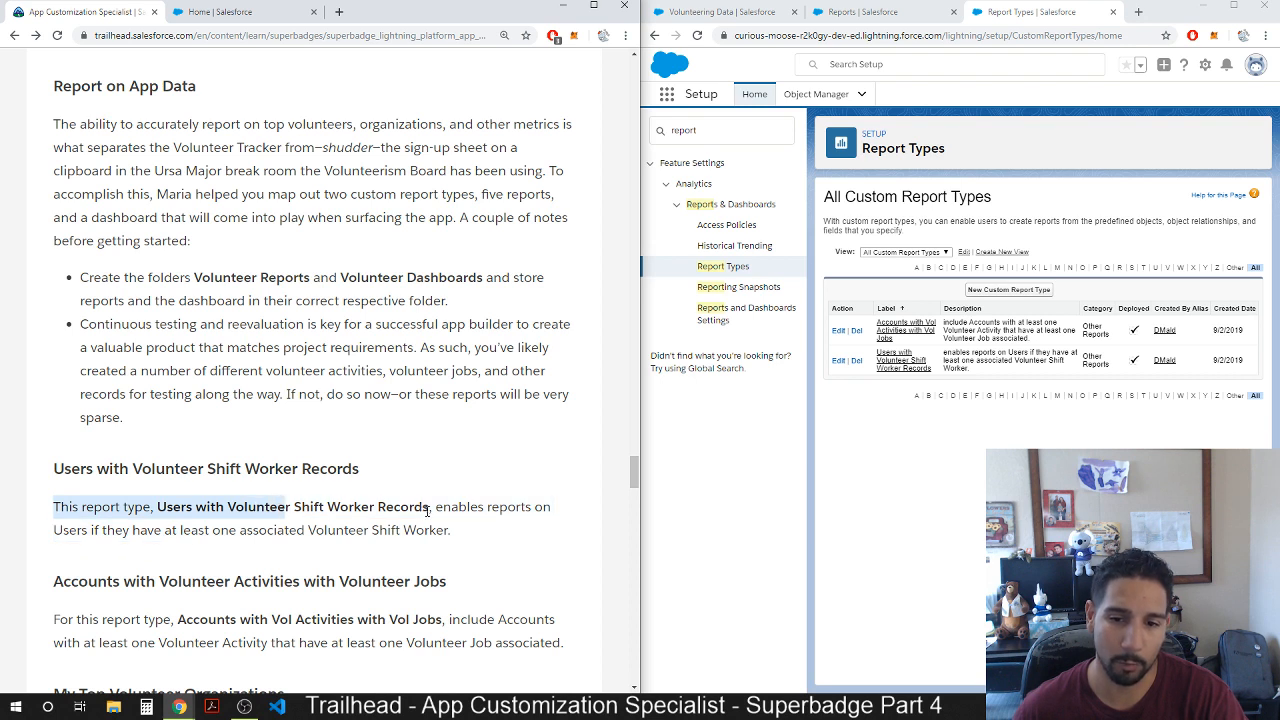
left_click_drag(428, 511, 159, 504)
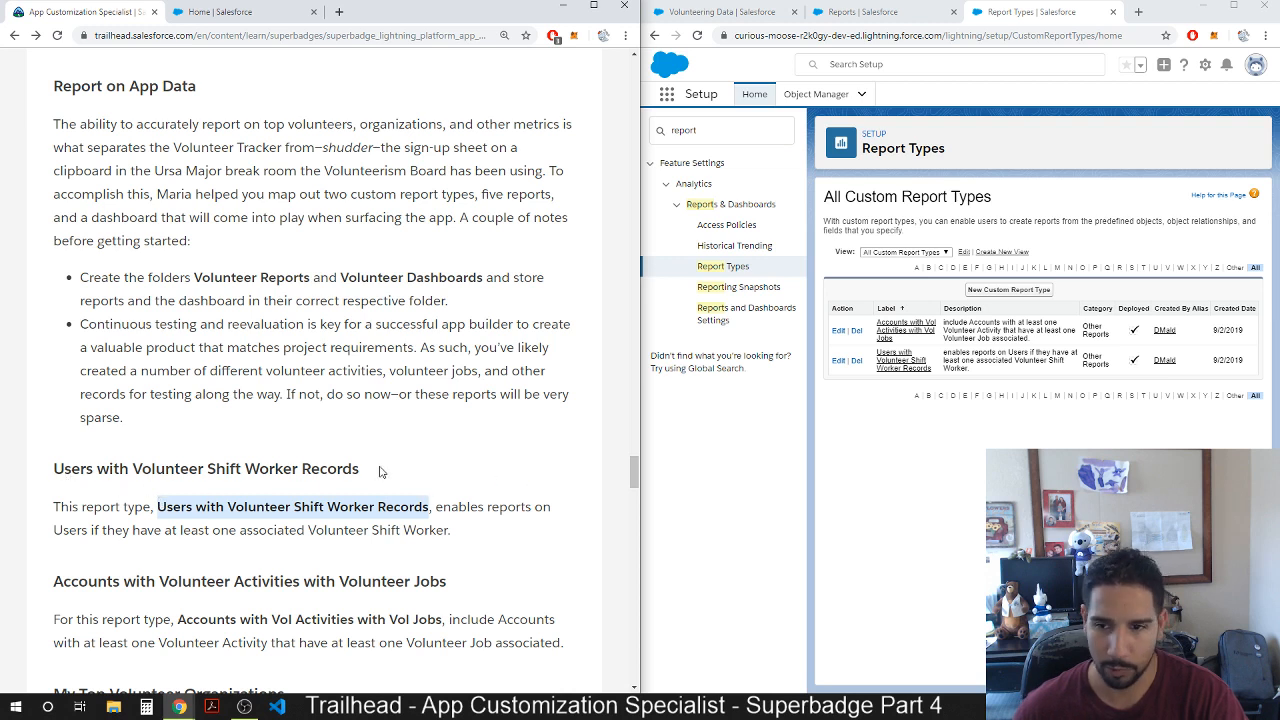
left_click(1006, 296)
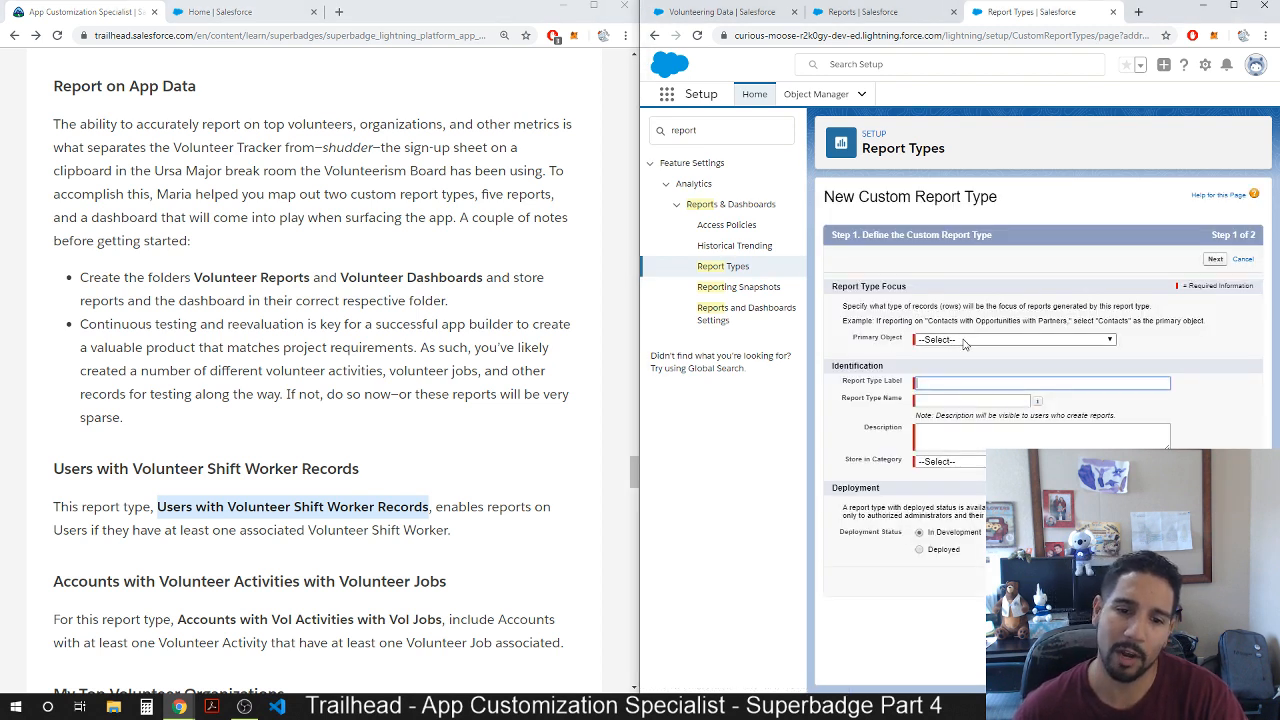
left_click(964, 341)
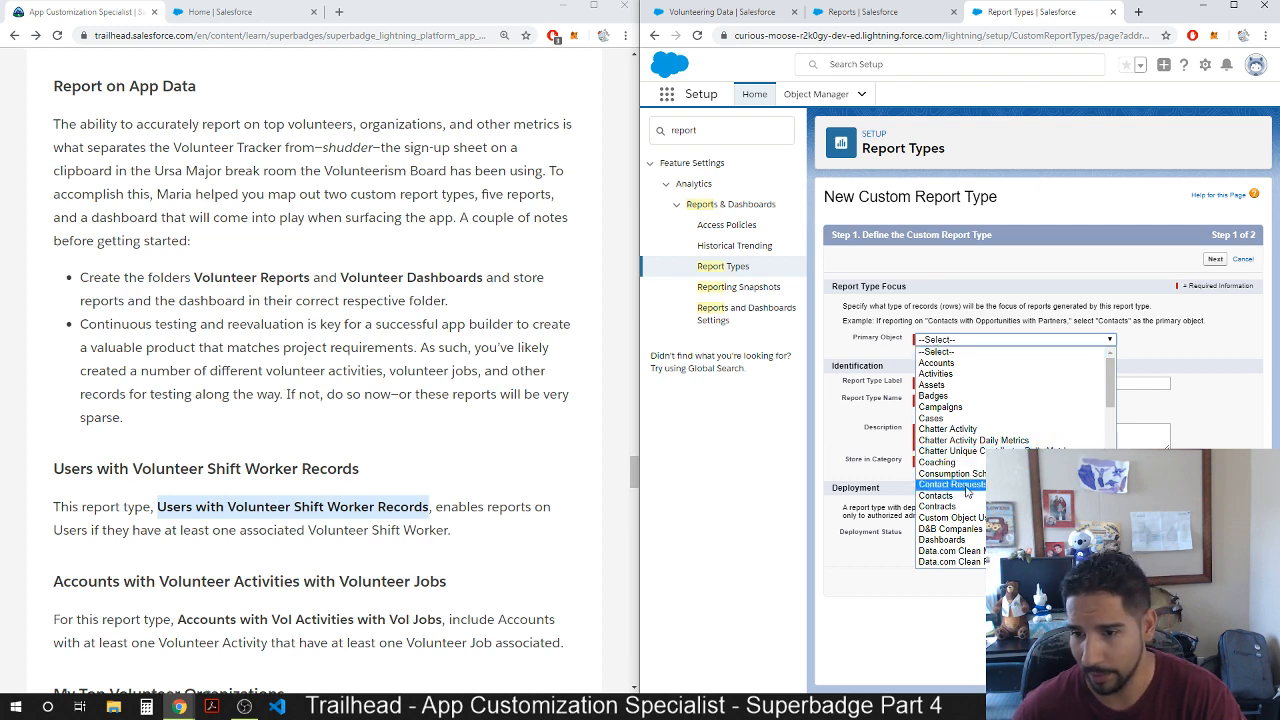
scroll(966, 489, "down", 8)
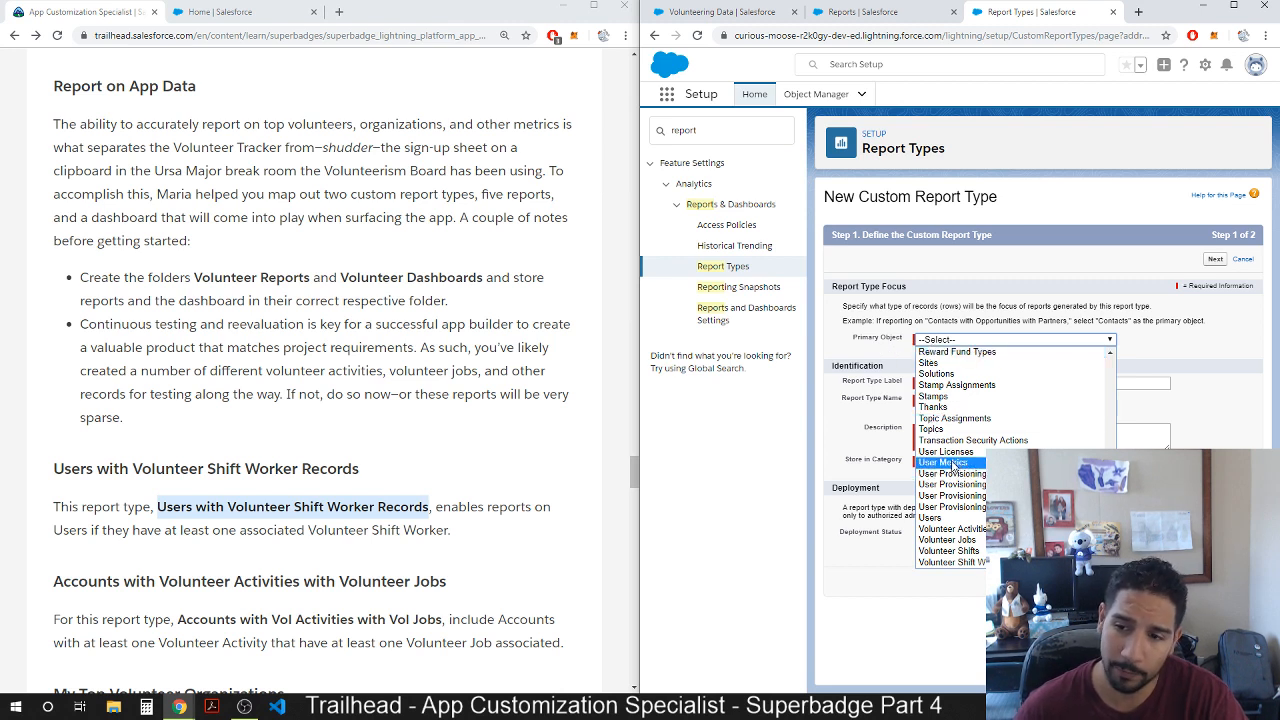
left_click(932, 517)
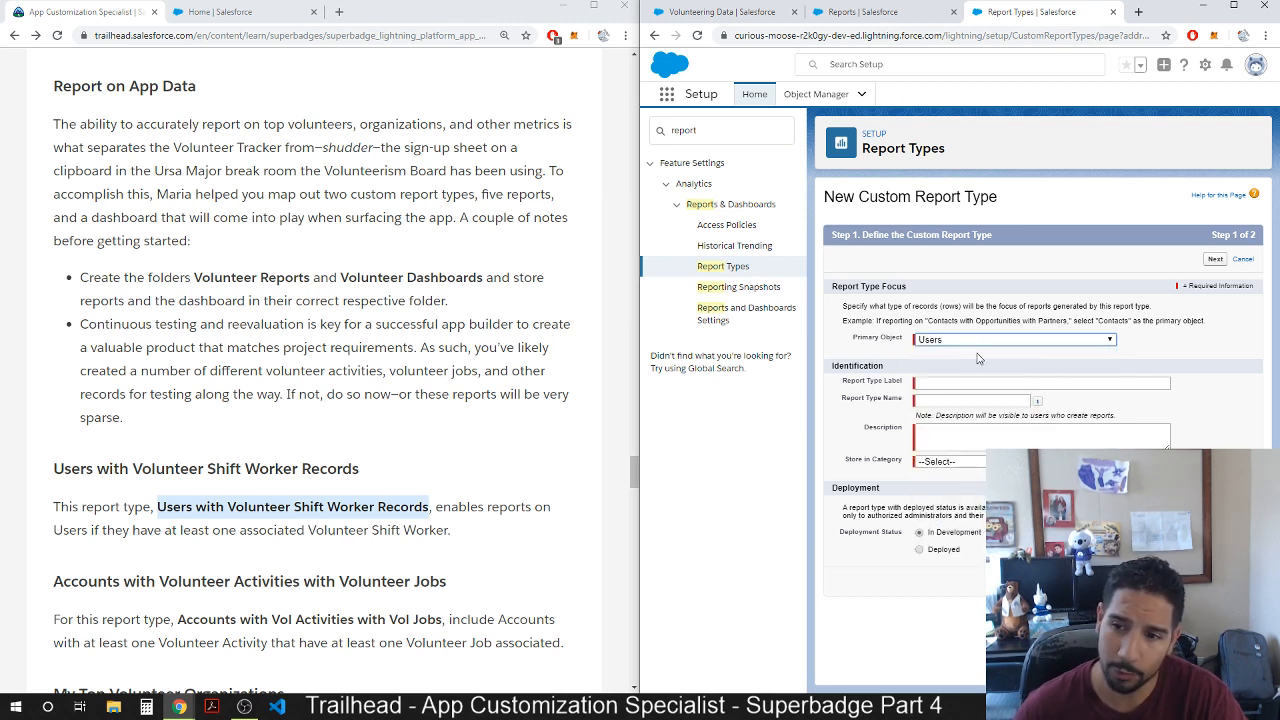
Copy the report type name from the requirements and set the report type label to "Users with Volunteer Shift Worker Records1".
left_click(936, 380)
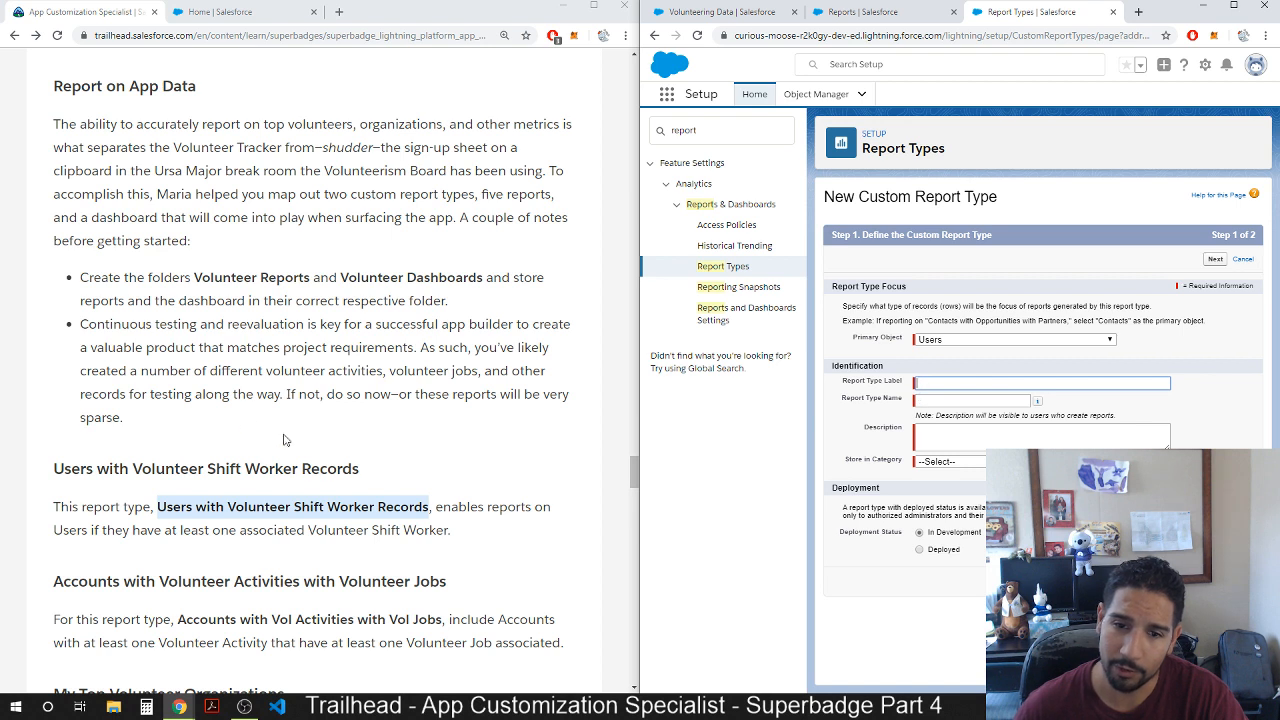
left_click_drag(431, 509, 160, 500)
key("ctrl+c")
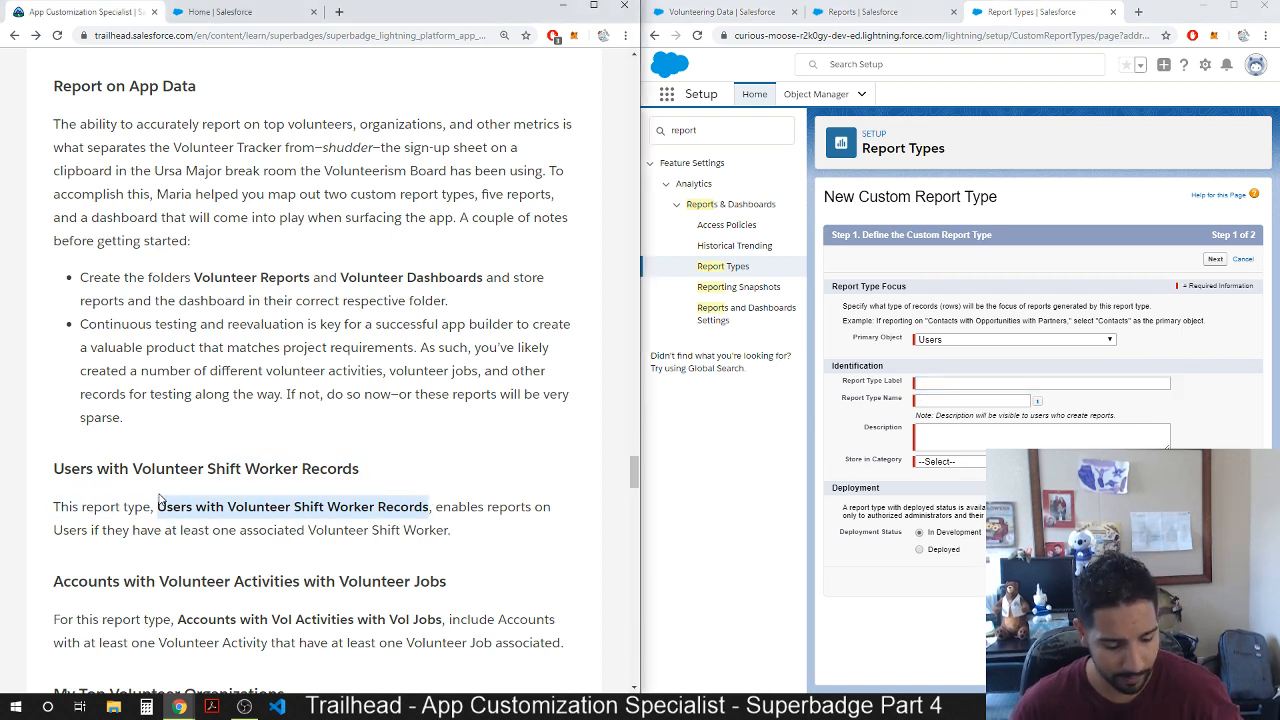
left_click(943, 384)
key("ctrl+v")
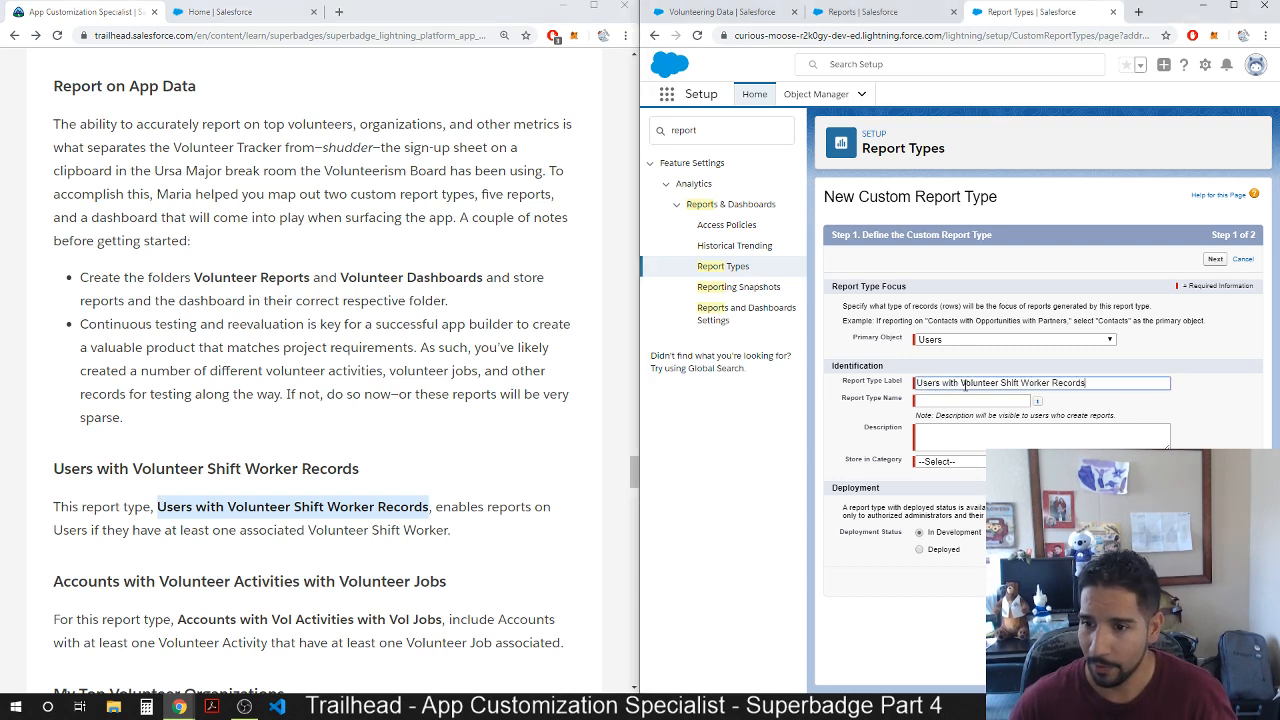
type("1")
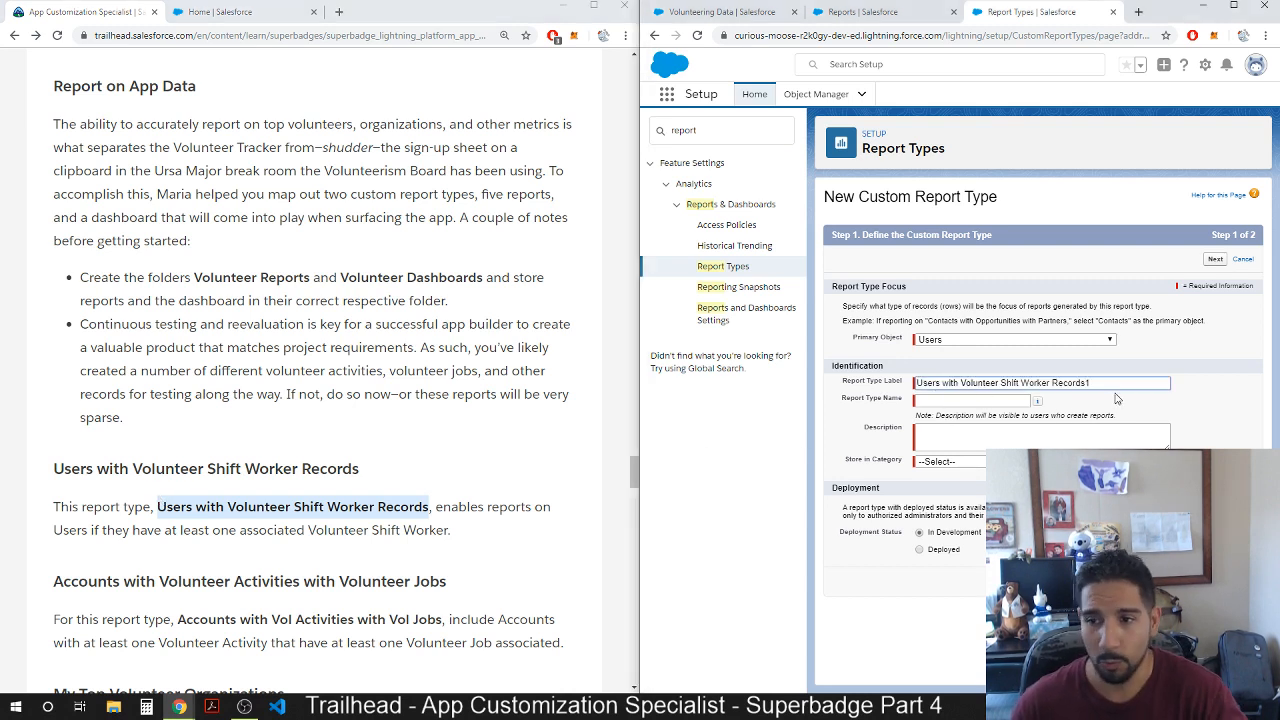
left_click(984, 401)
Fill the description with the requirement text "enables reports on Users if they have at least one associated Volunteer Shift Worker.".
left_click(981, 439)
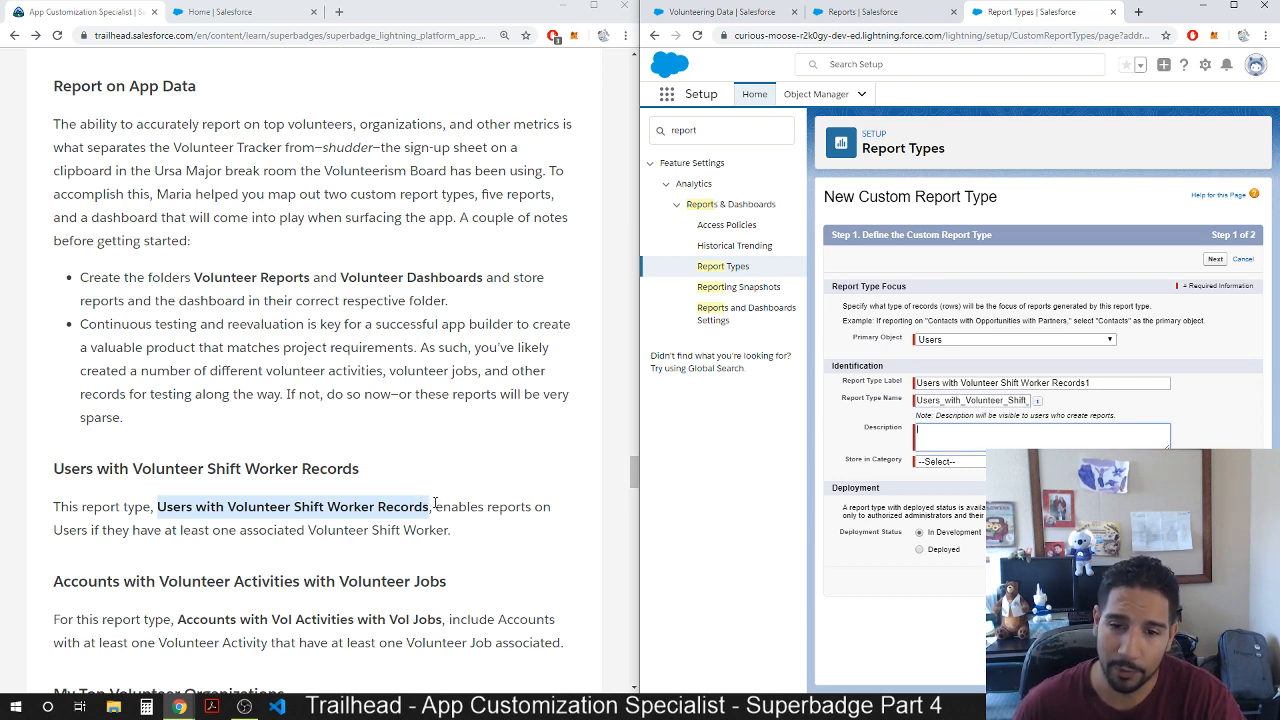
left_click_drag(435, 506, 504, 531)
key("ctrl+c")
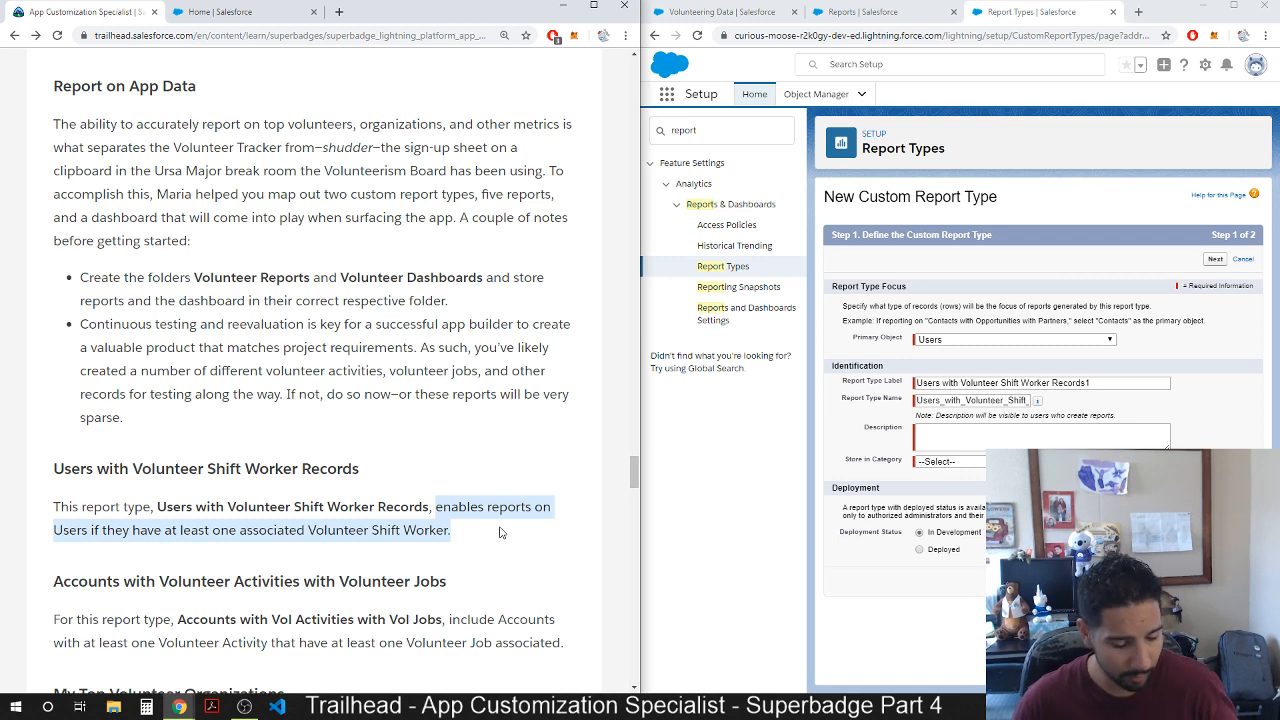
left_click(990, 433)
key("ctrl+v")
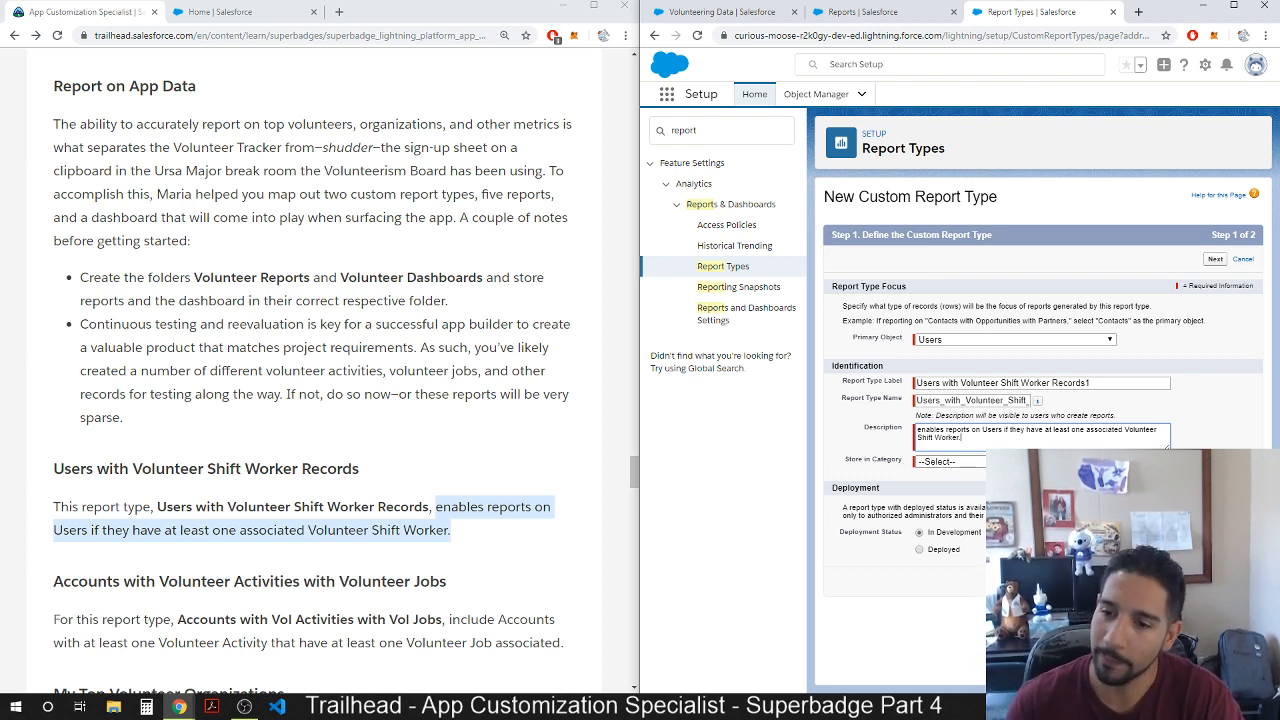
Store the report type in the Other Reports category with Deployed status and proceed to defining the report records set.
left_click(950, 462)
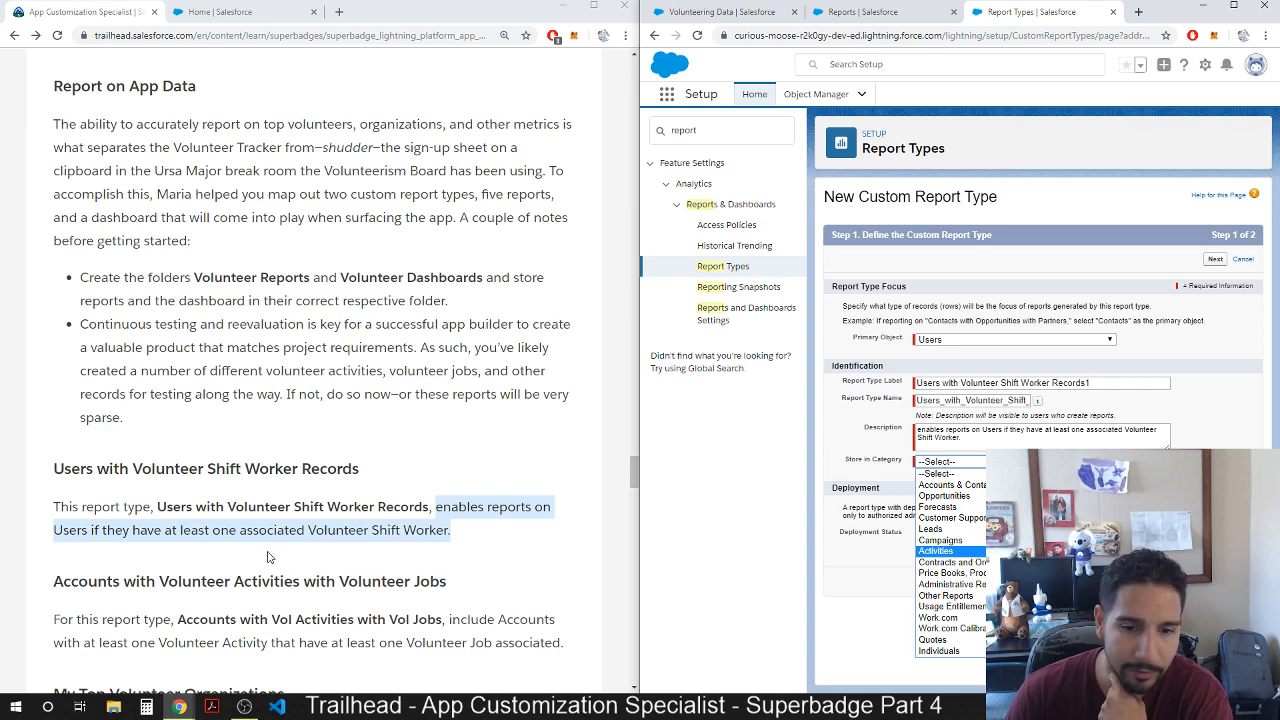
scroll(280, 572, "down", 3)
scroll(325, 526, "up", 1)
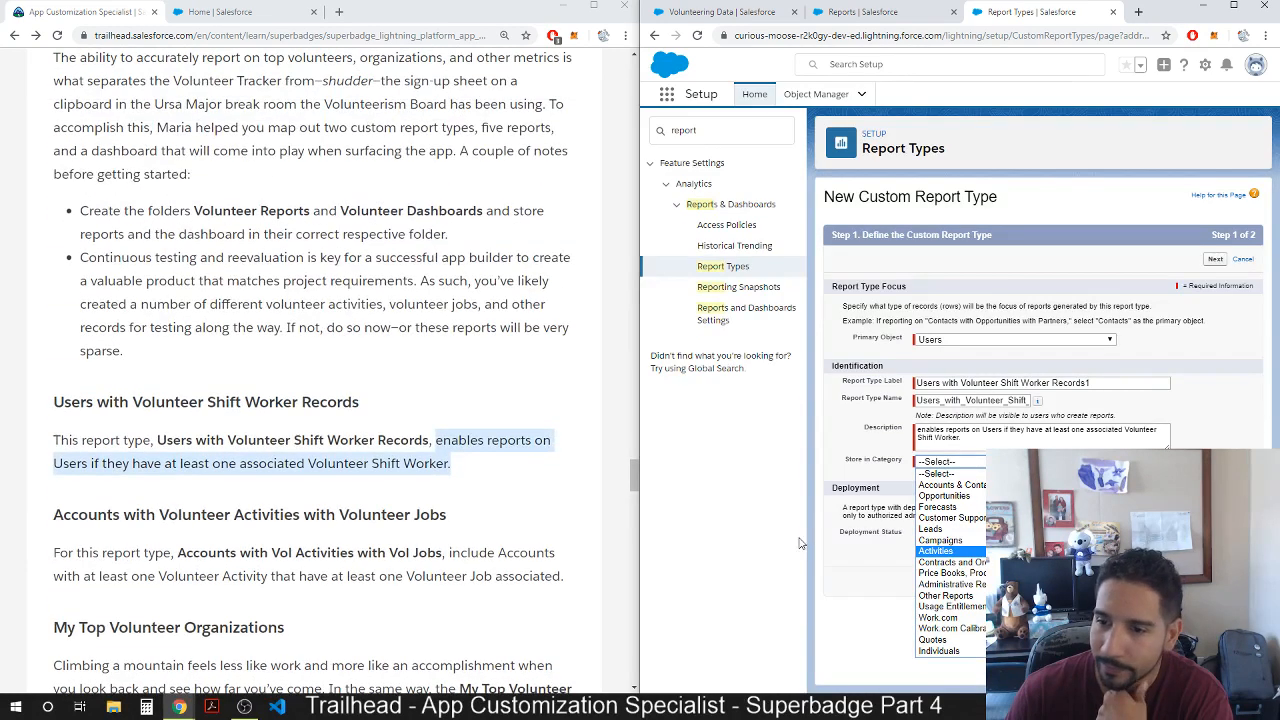
left_click(946, 596)
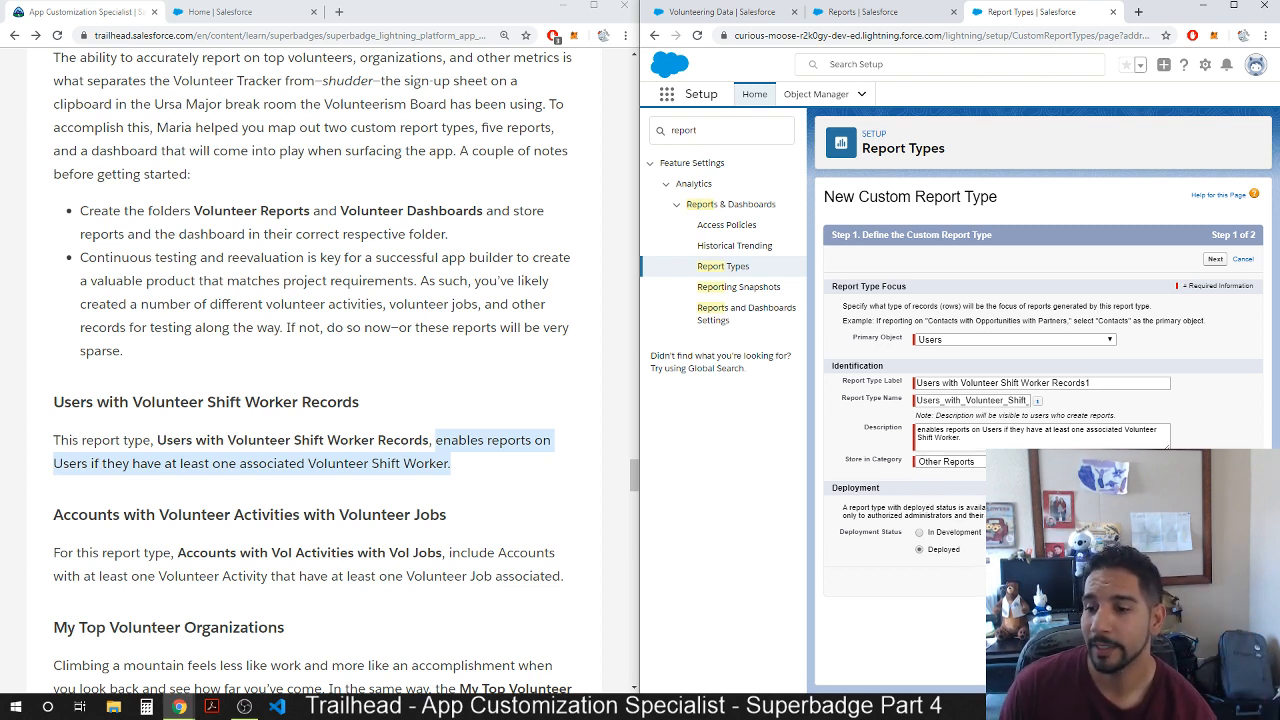
left_click(1215, 581)
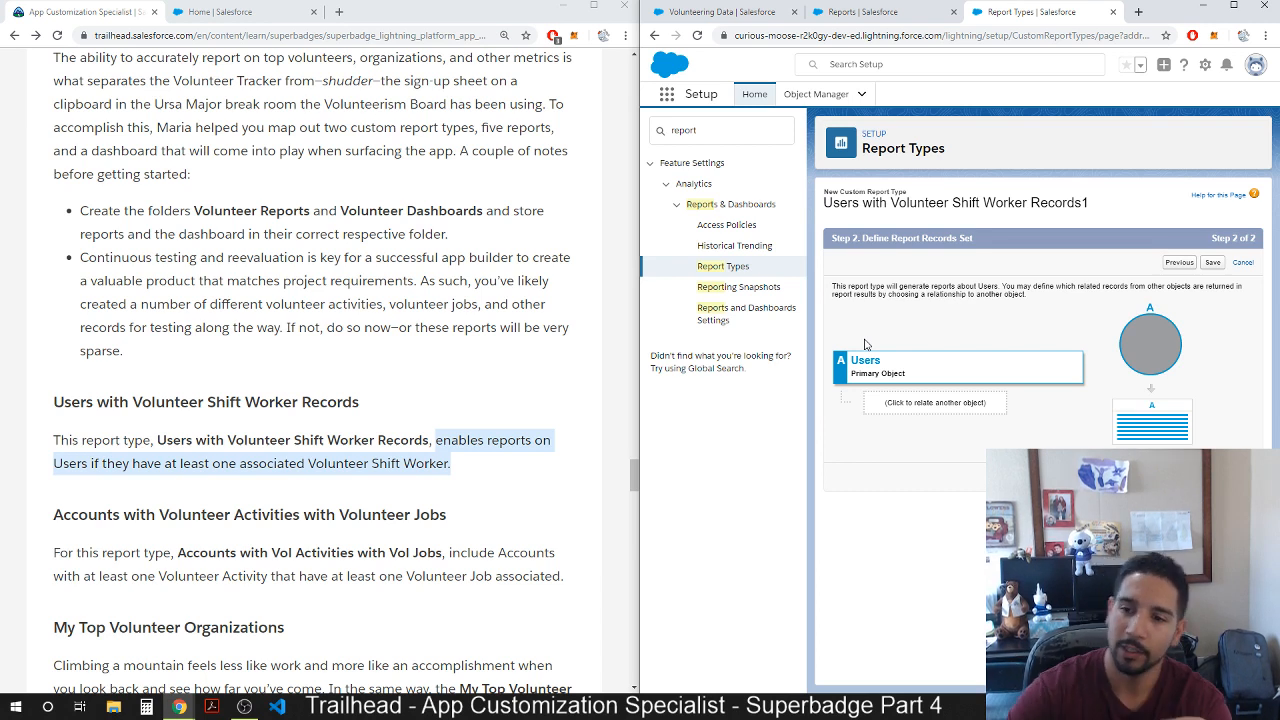
Relate Volunteer Shift Workers (Created By) to Users, with each A record having at least one related B record.
left_click(900, 410)
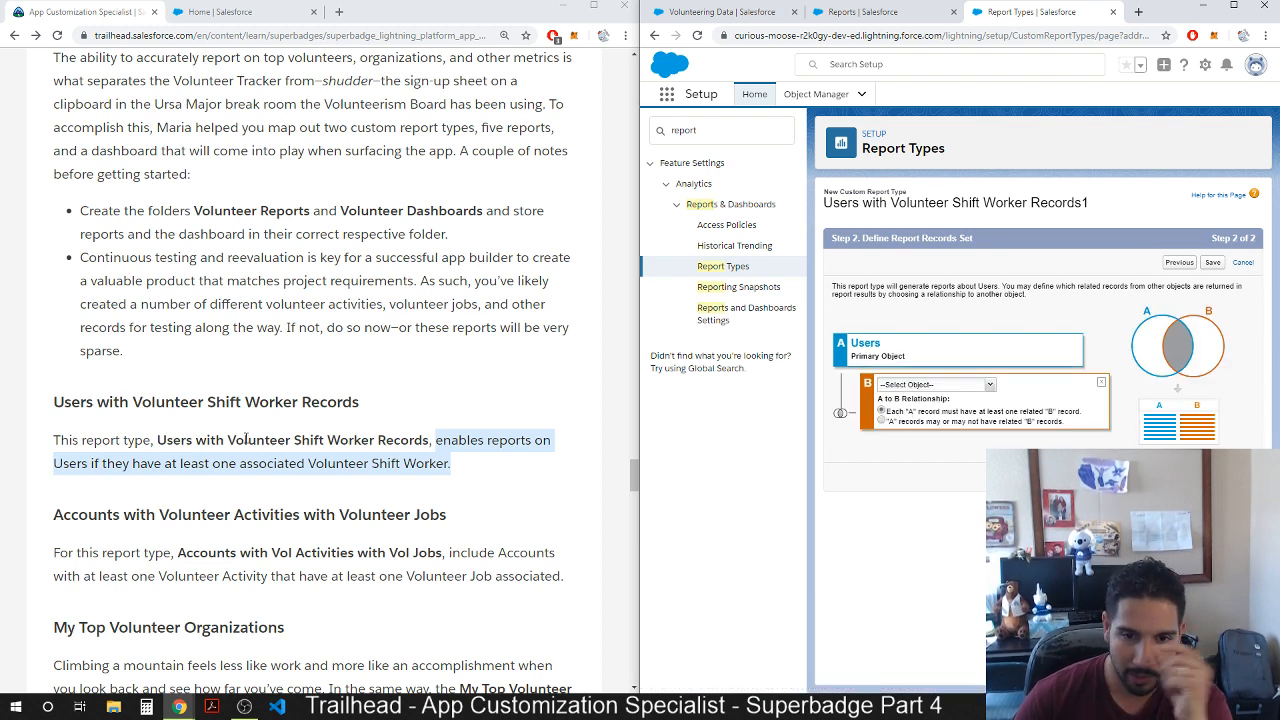
left_click_drag(229, 440, 378, 440)
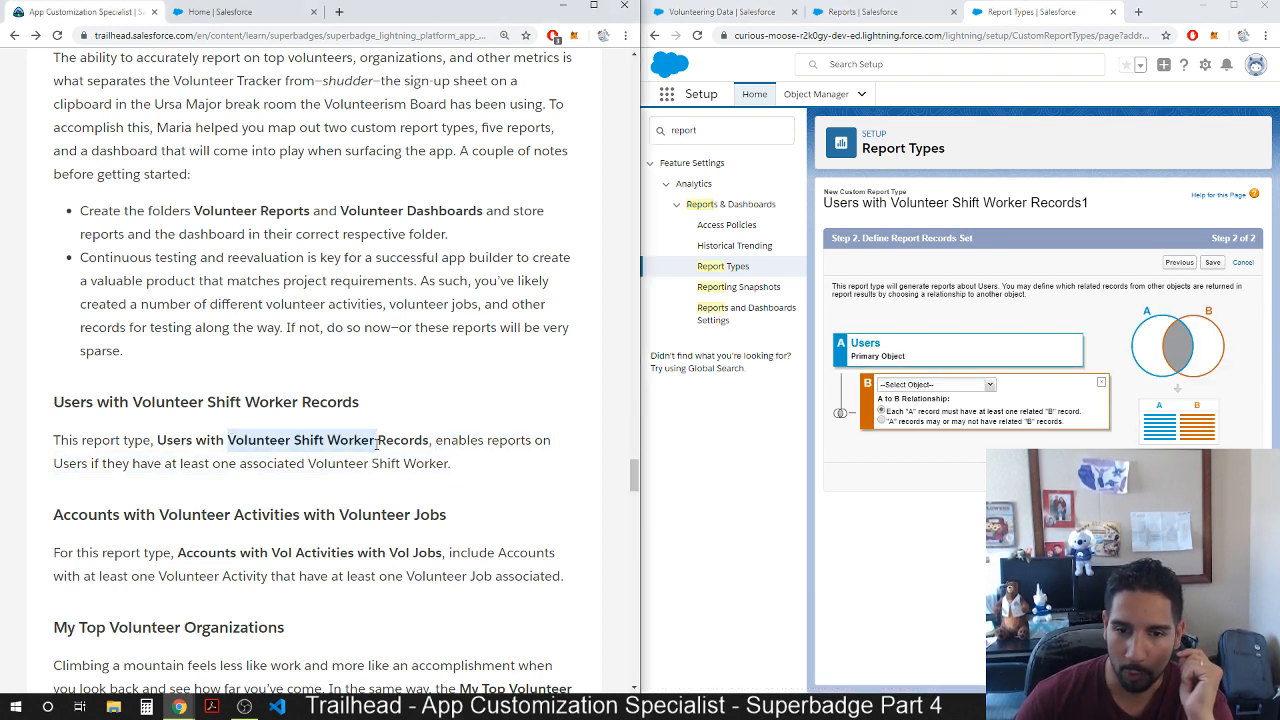
left_click(940, 386)
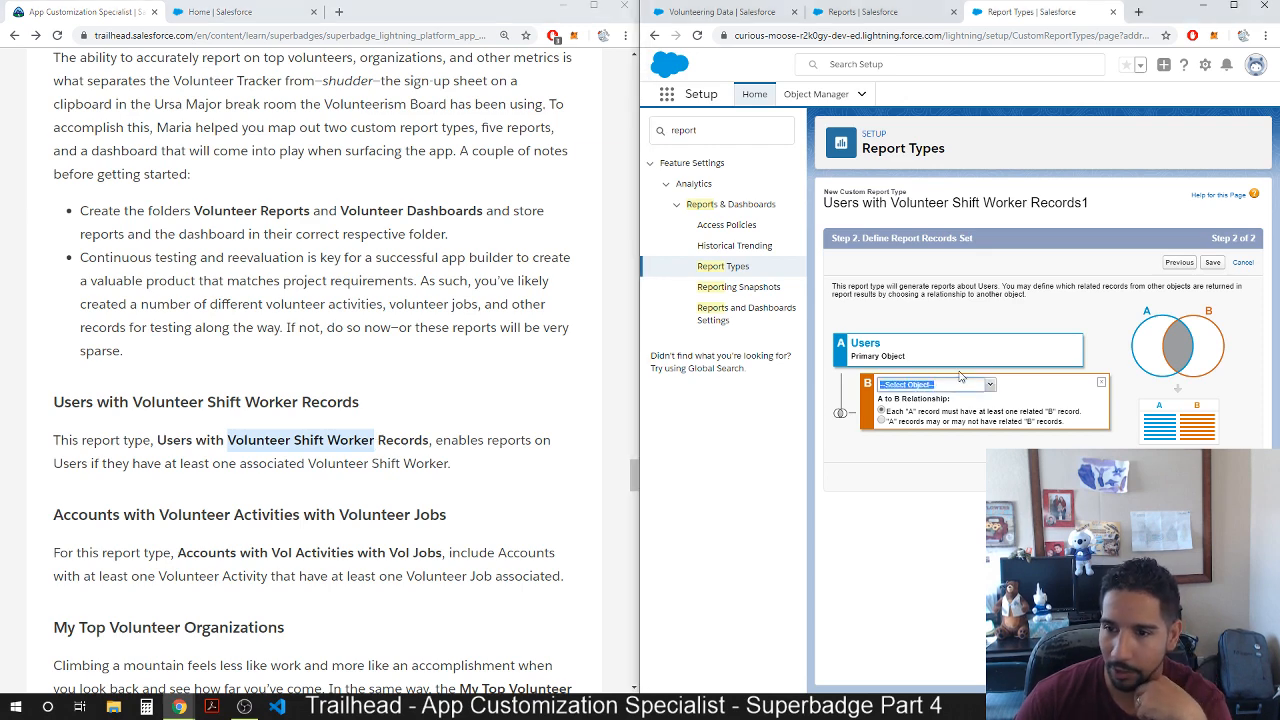
left_click(989, 385)
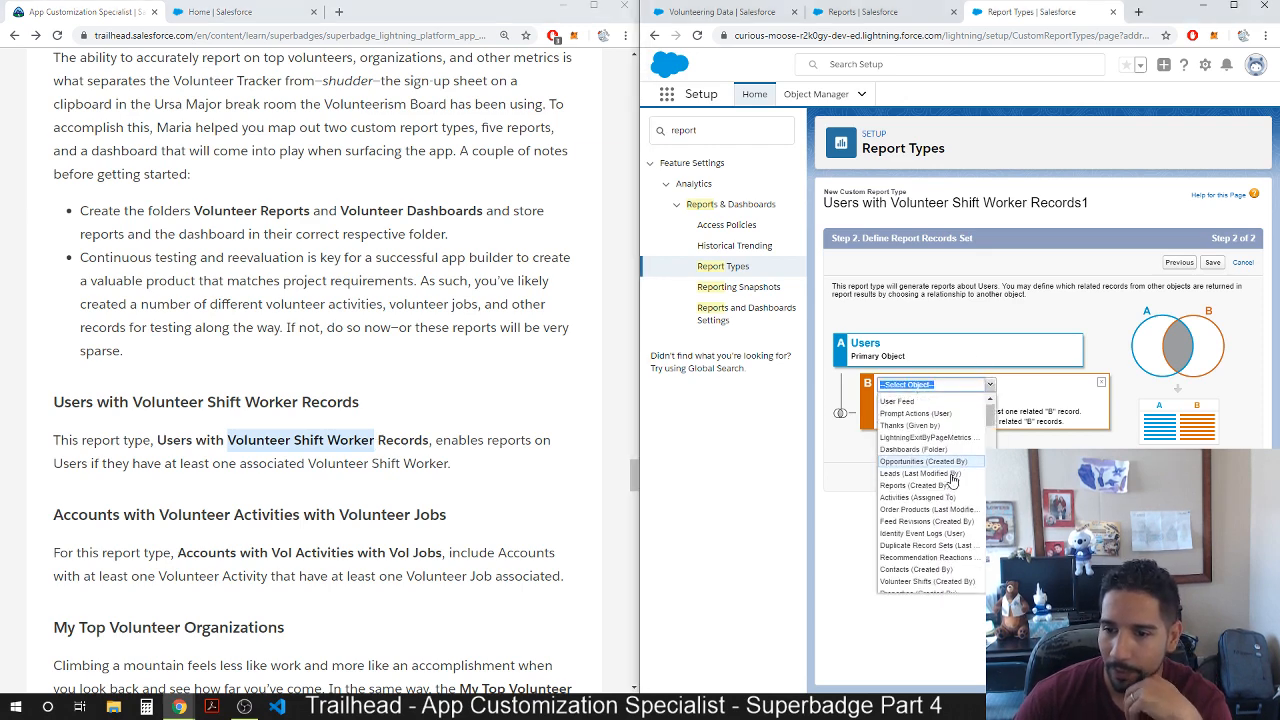
scroll(948, 510, "down", 5)
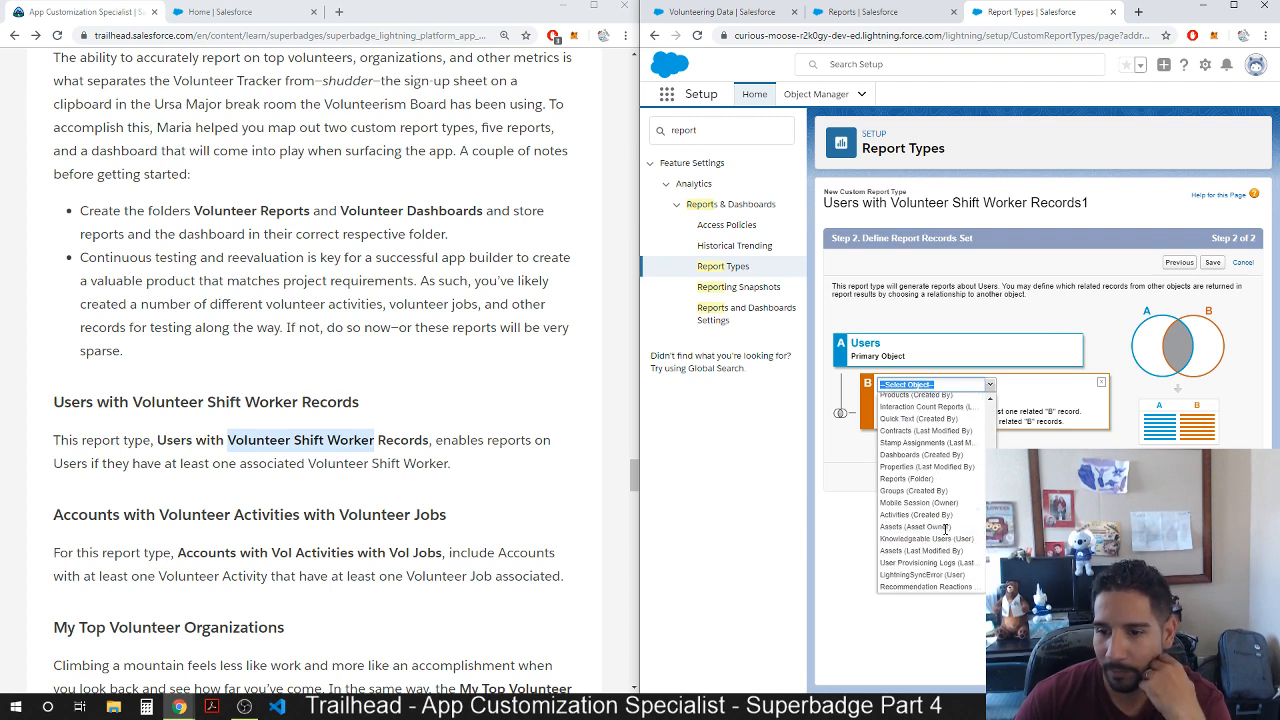
scroll(925, 548, "up", 2)
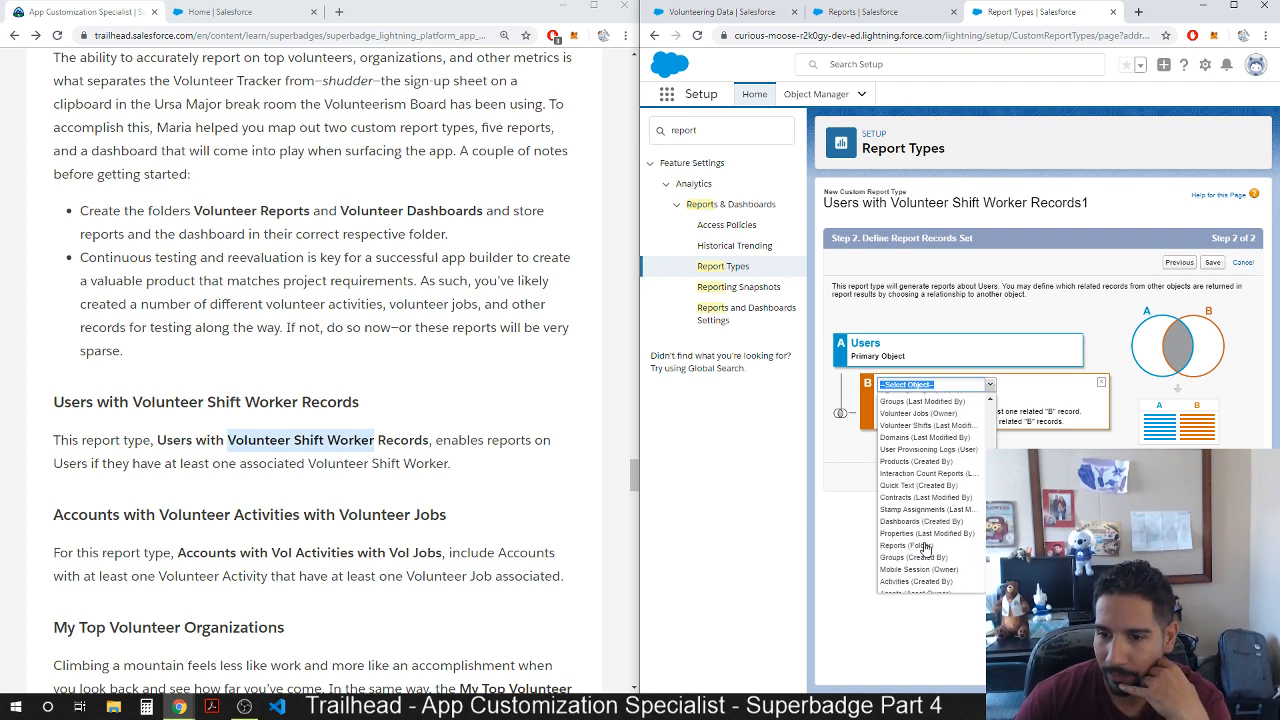
scroll(920, 530, "up", 2)
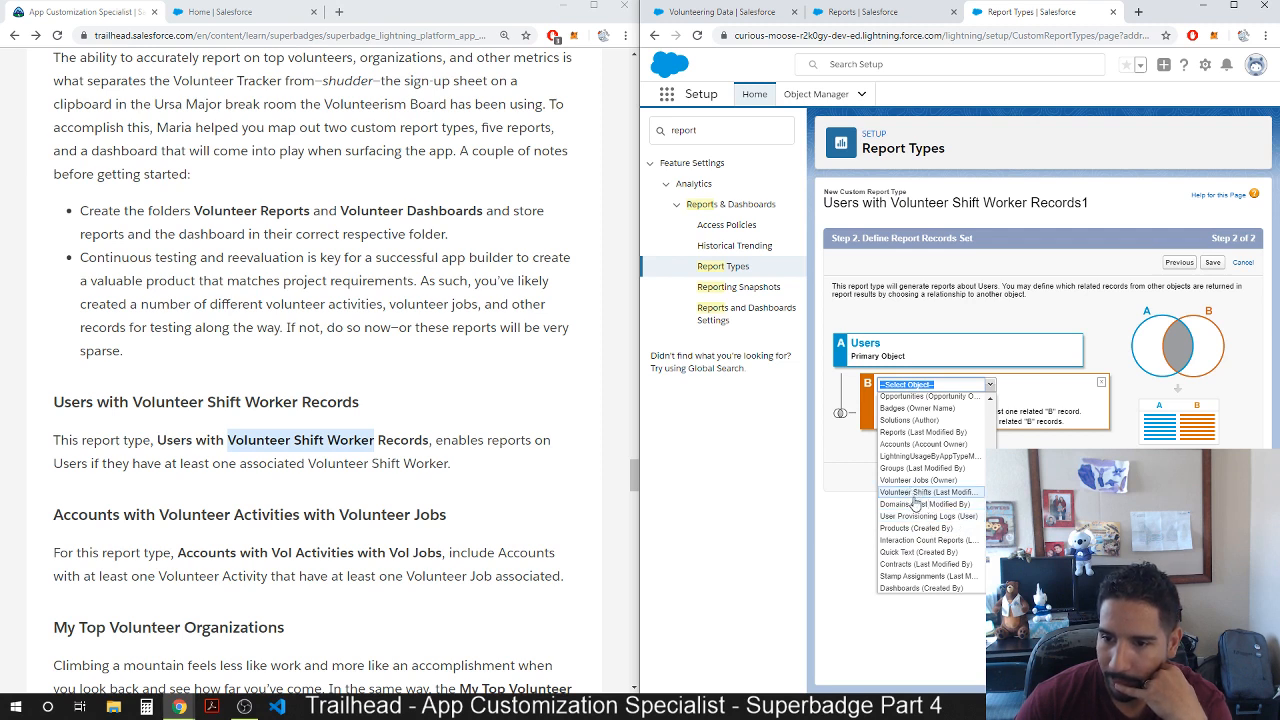
scroll(908, 470, "up", 2)
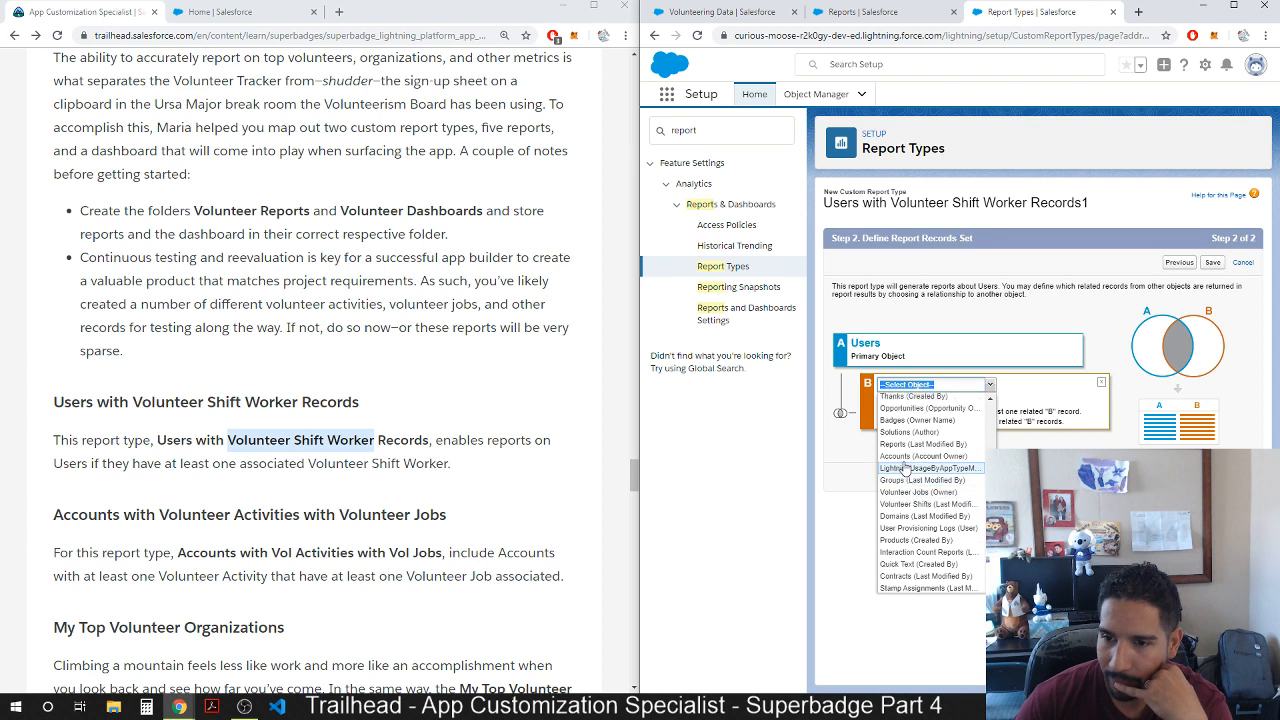
scroll(908, 490, "up", 2)
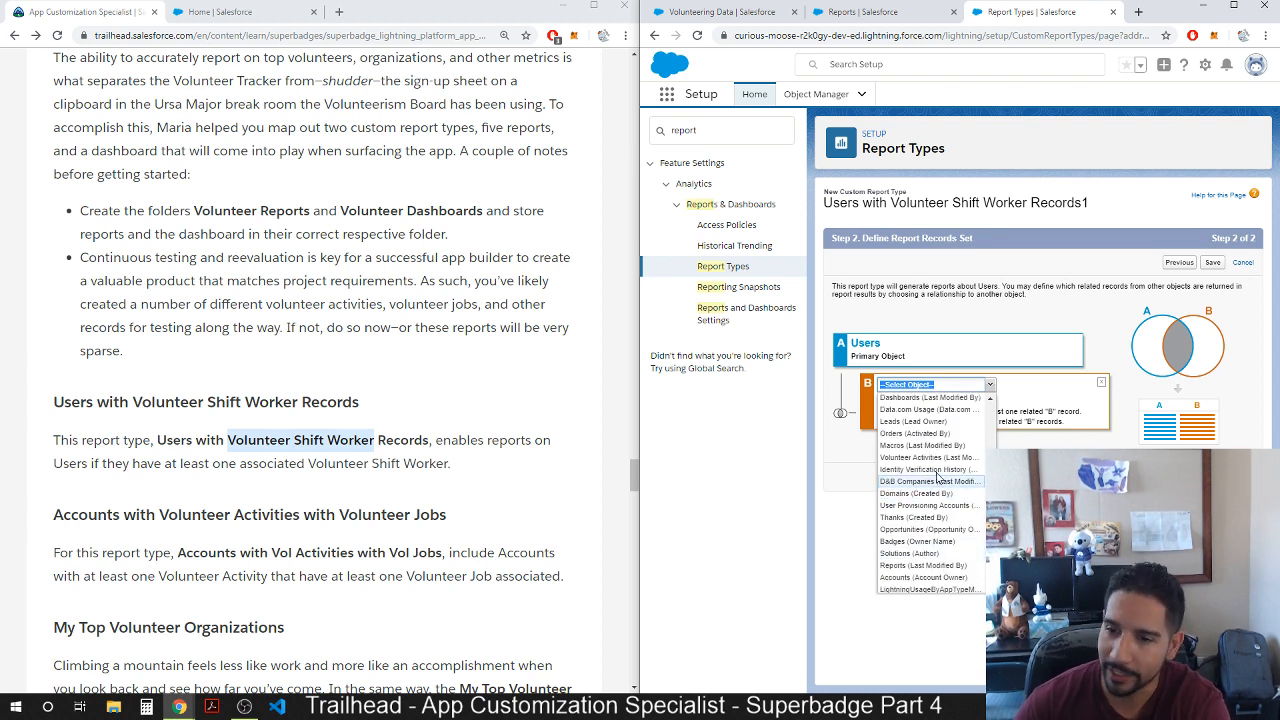
scroll(936, 500, "up", 4)
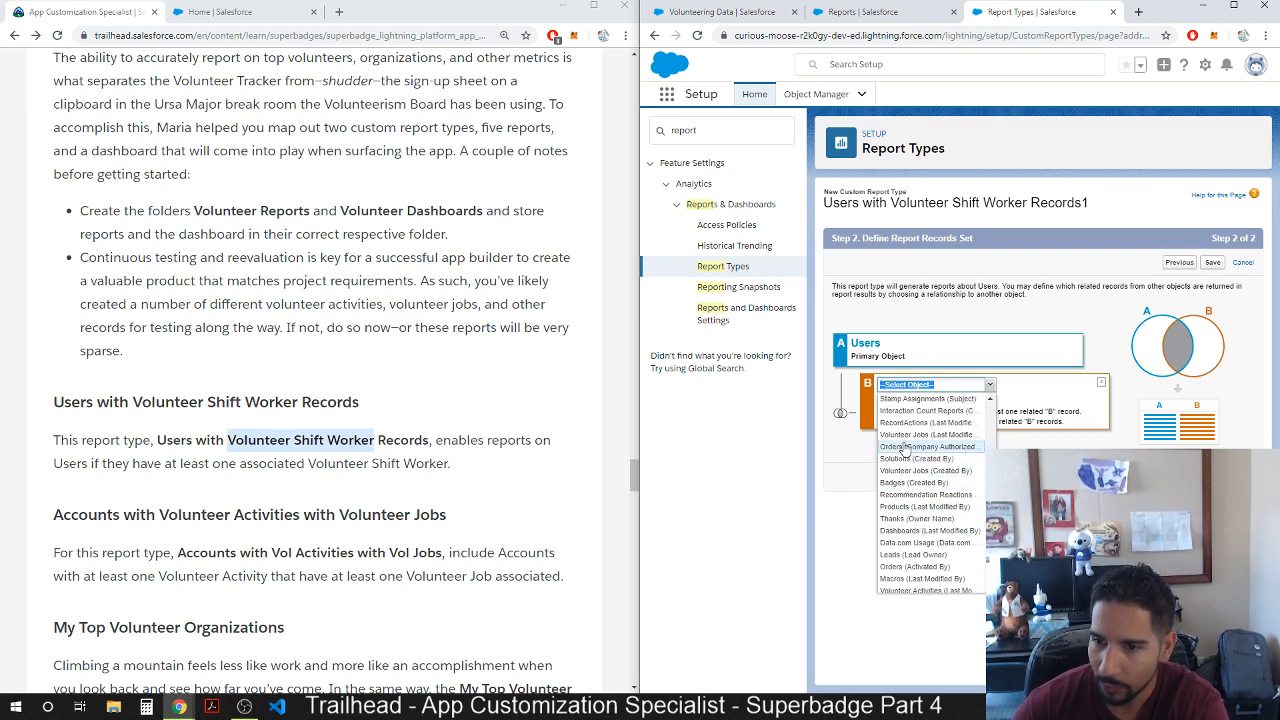
scroll(910, 476, "up", 4)
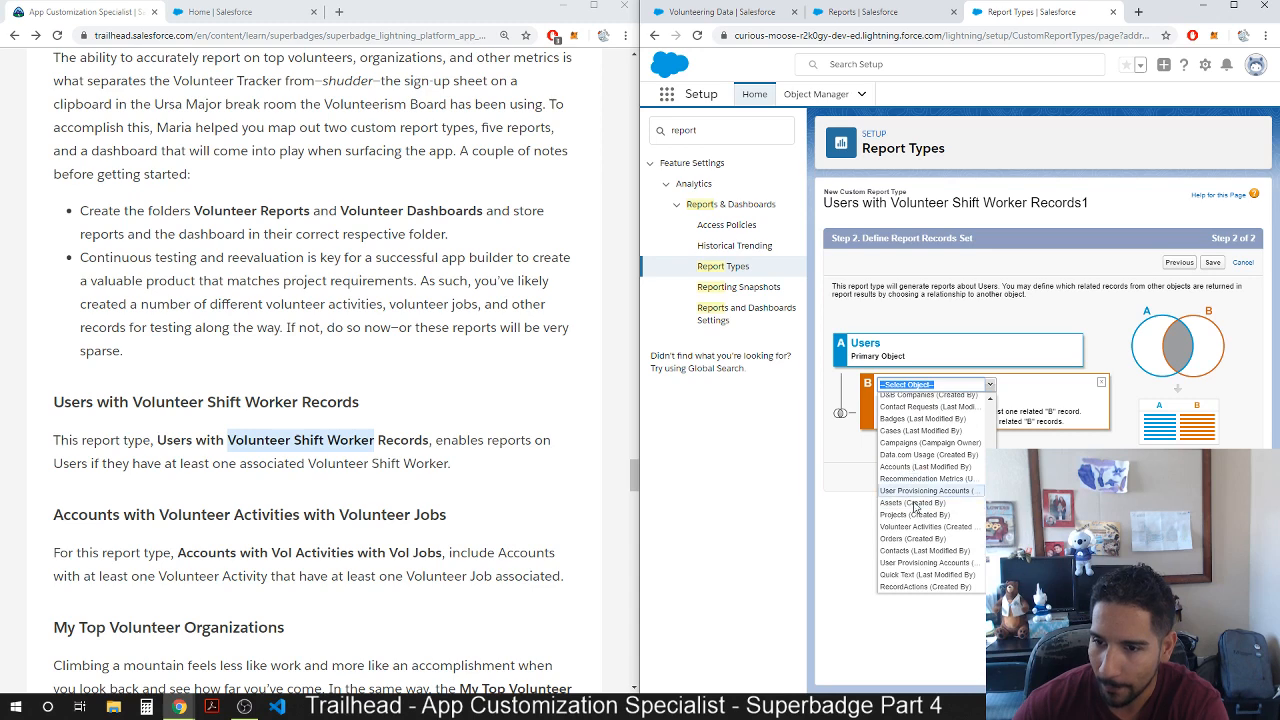
scroll(914, 520, "up", 4)
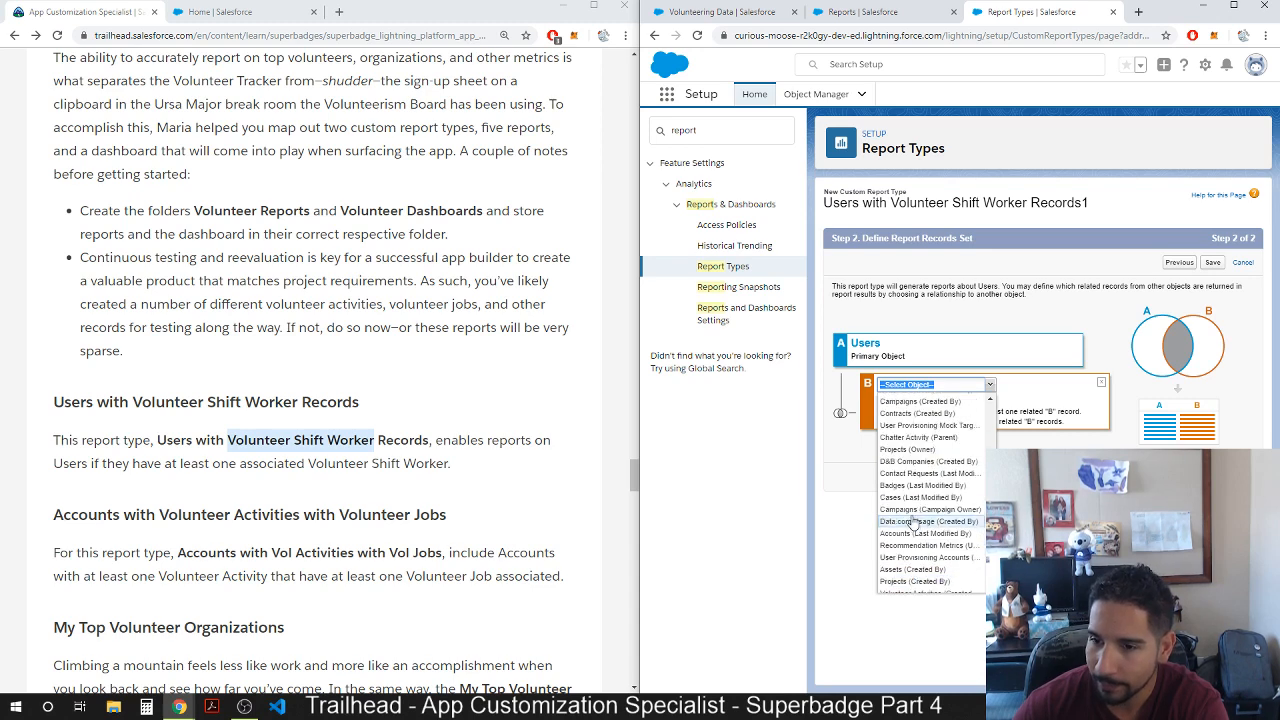
scroll(896, 482, "up", 2)
scroll(900, 497, "up", 2)
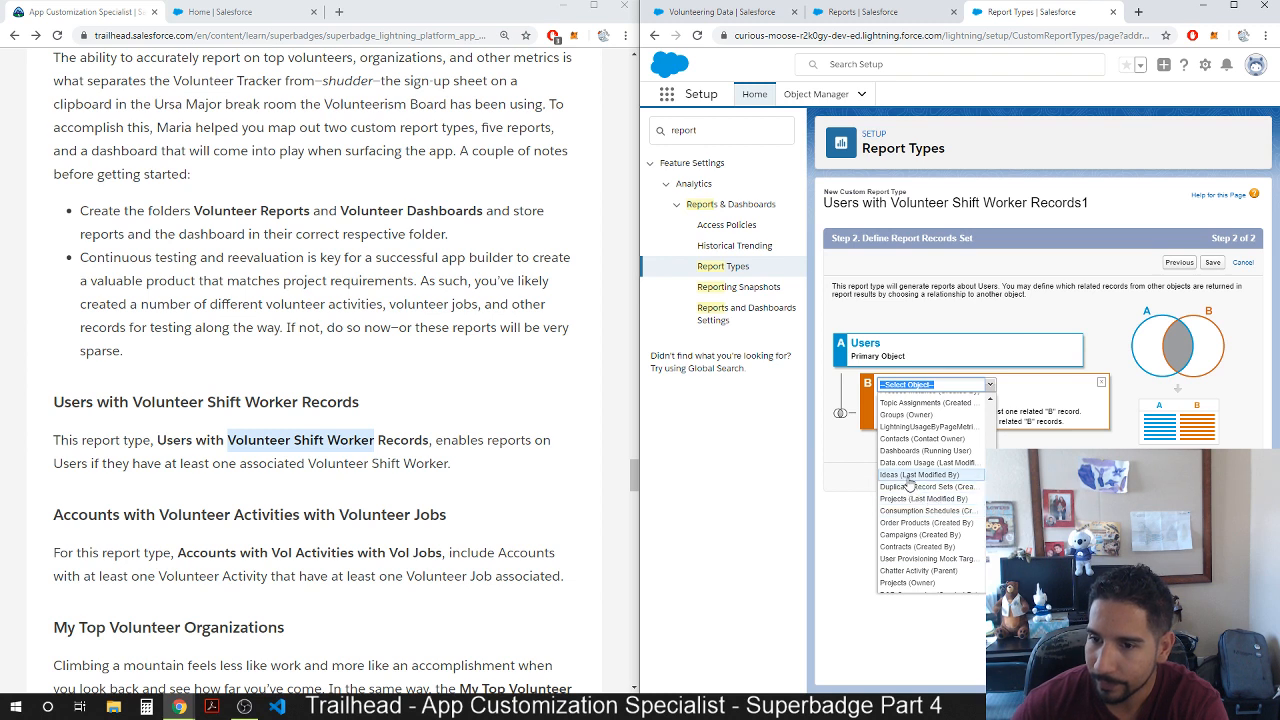
scroll(914, 490, "up", 2)
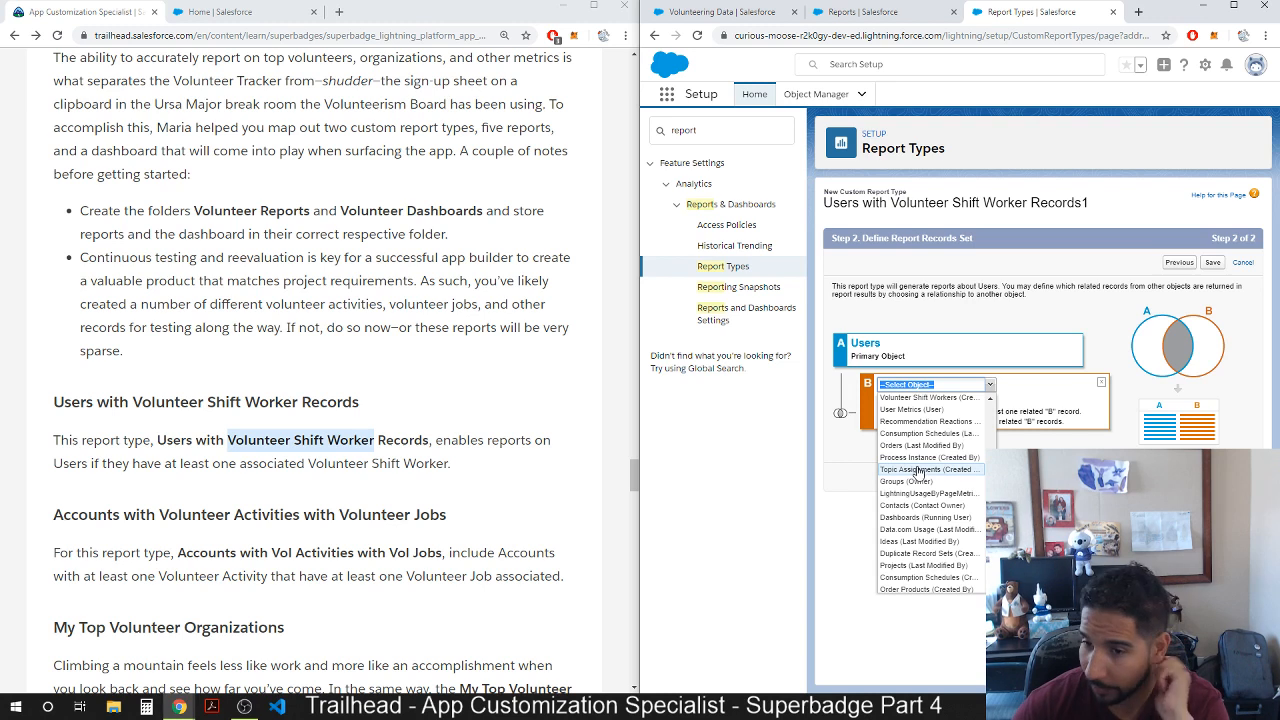
scroll(916, 508, "up", 1)
scroll(916, 508, "up", 2)
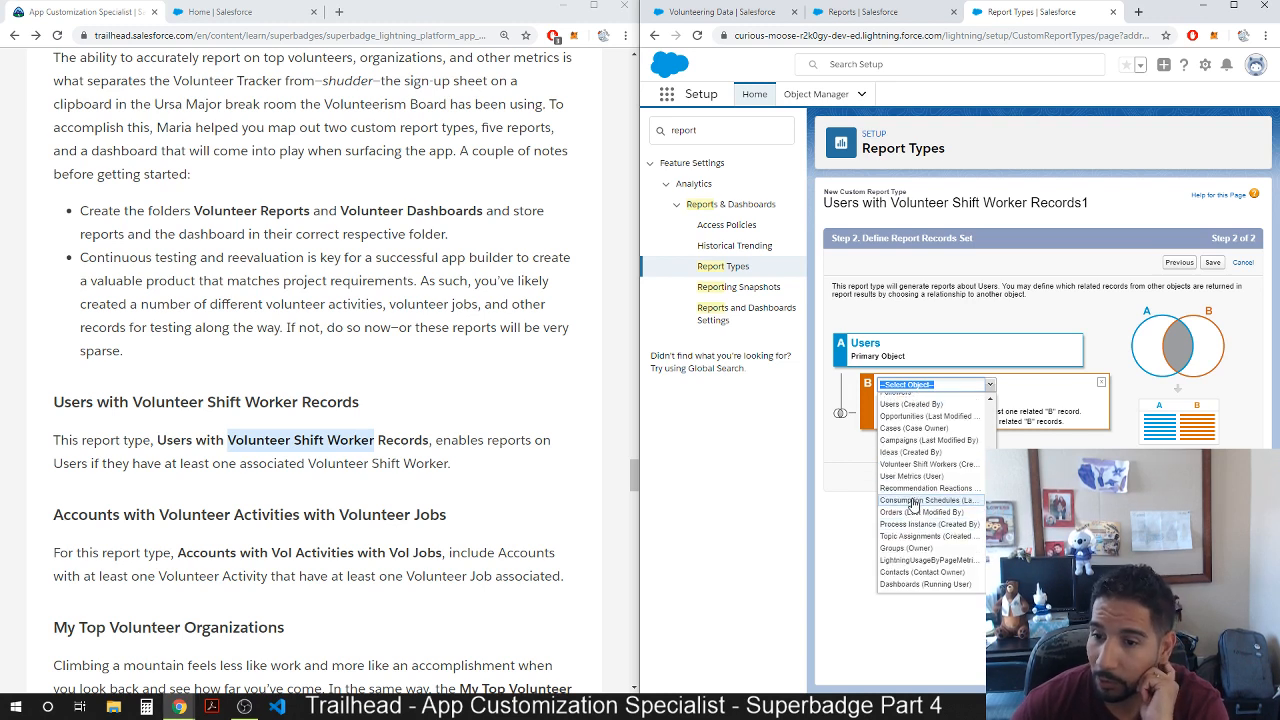
left_click(915, 466)
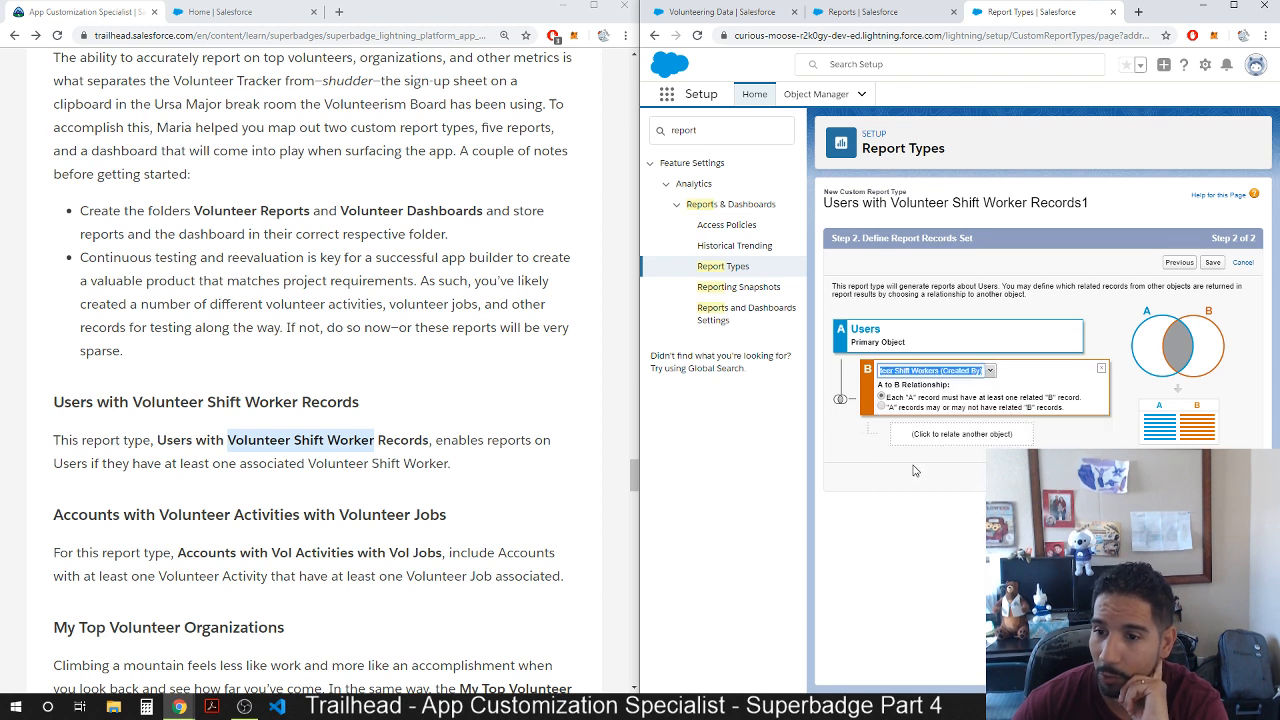
Recheck the related object choices, reselect Volunteer Shift Workers (Created By), and save the report type.
left_click(989, 374)
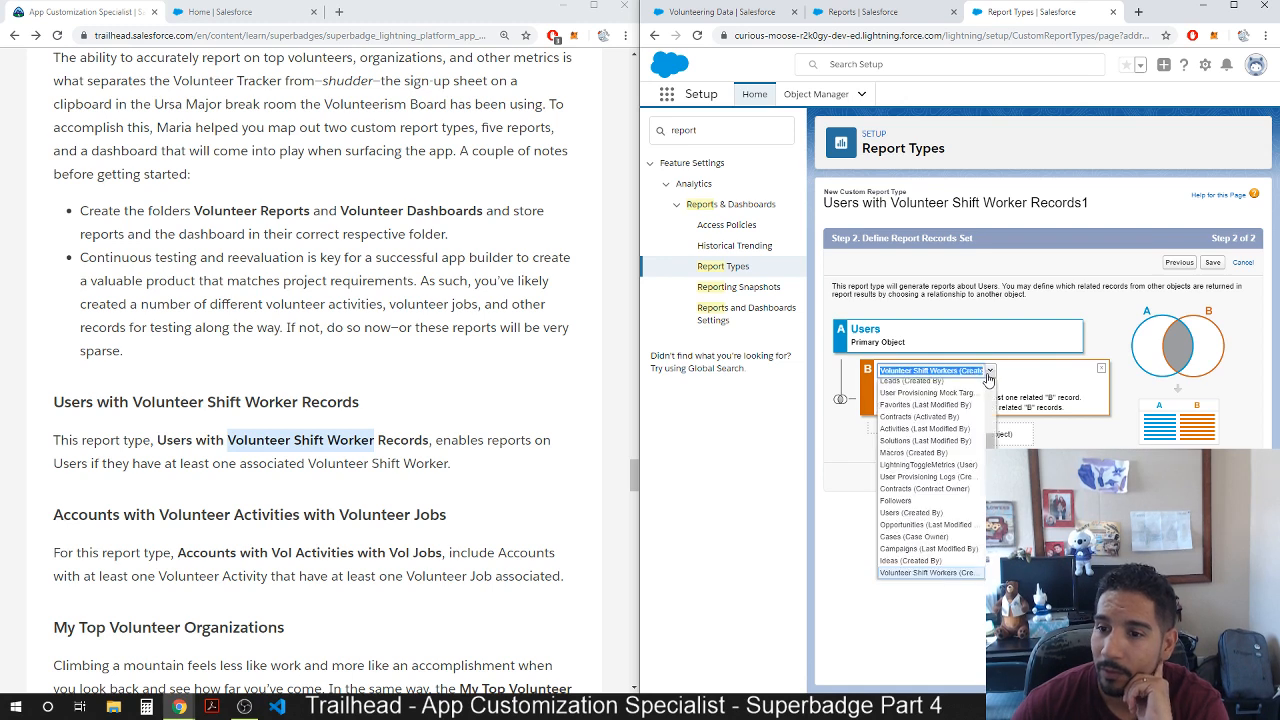
left_click(961, 566)
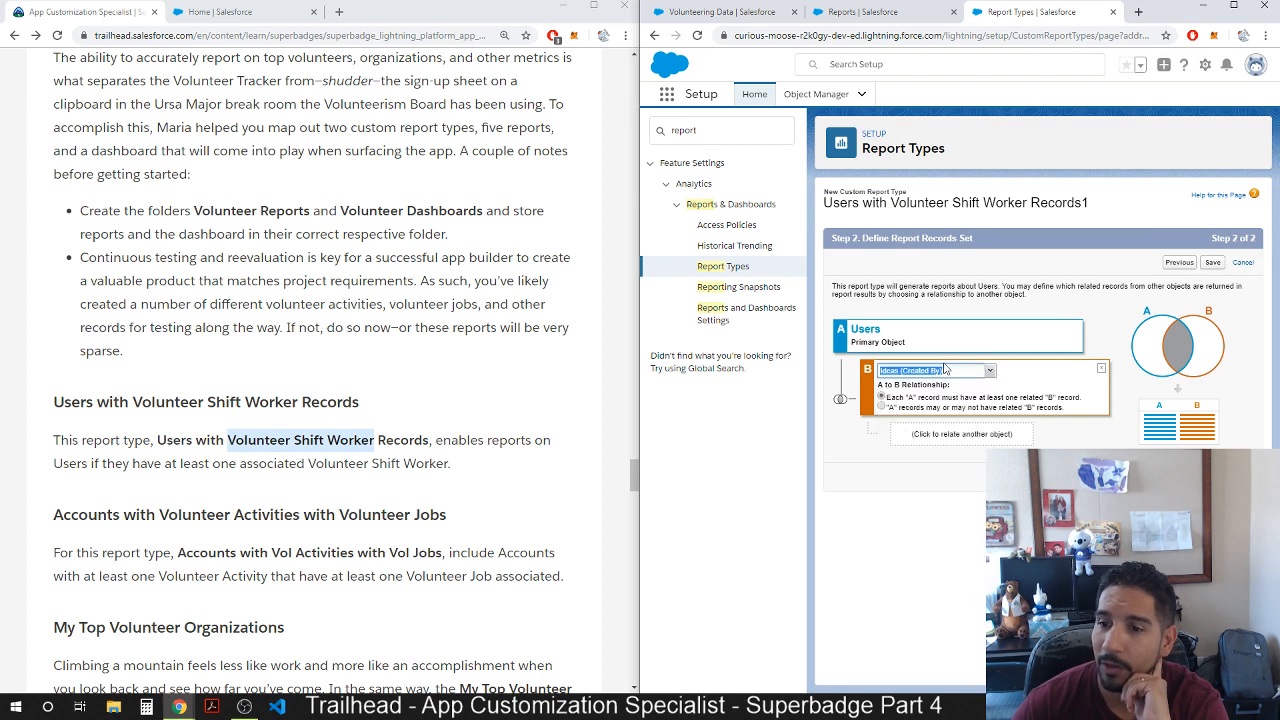
left_click(989, 371)
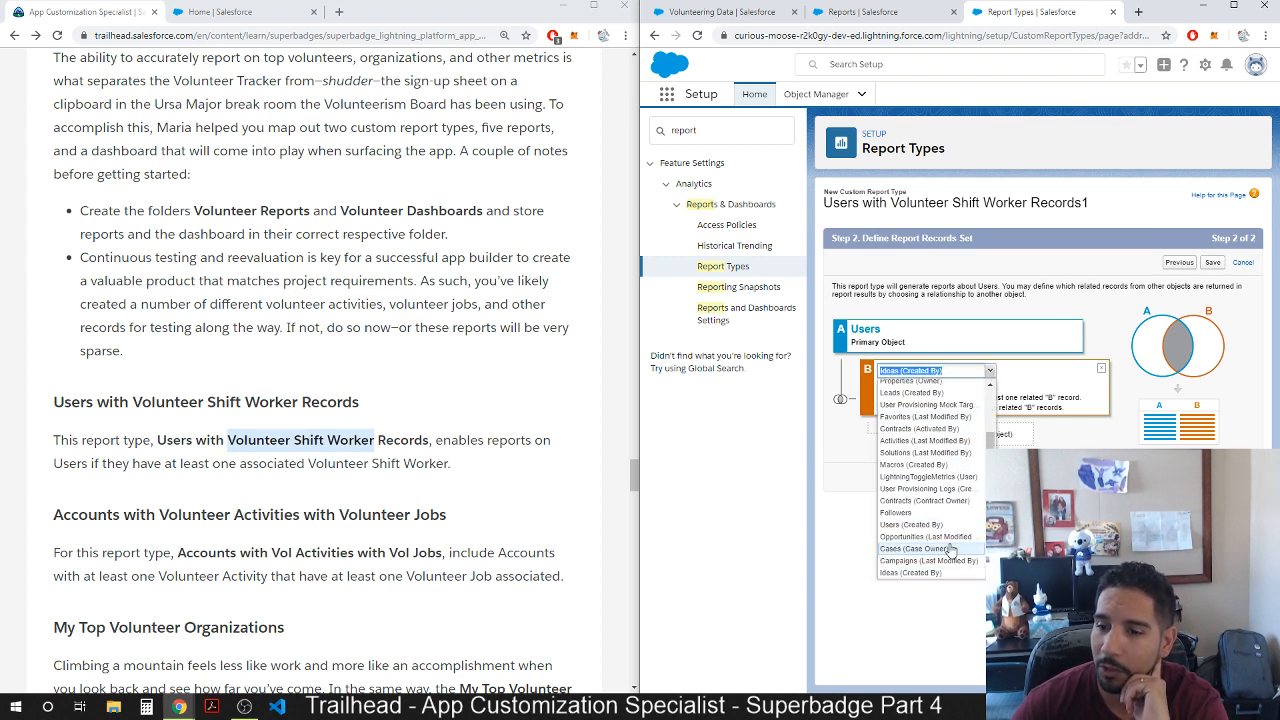
scroll(925, 460, "down", 2)
left_click(922, 458)
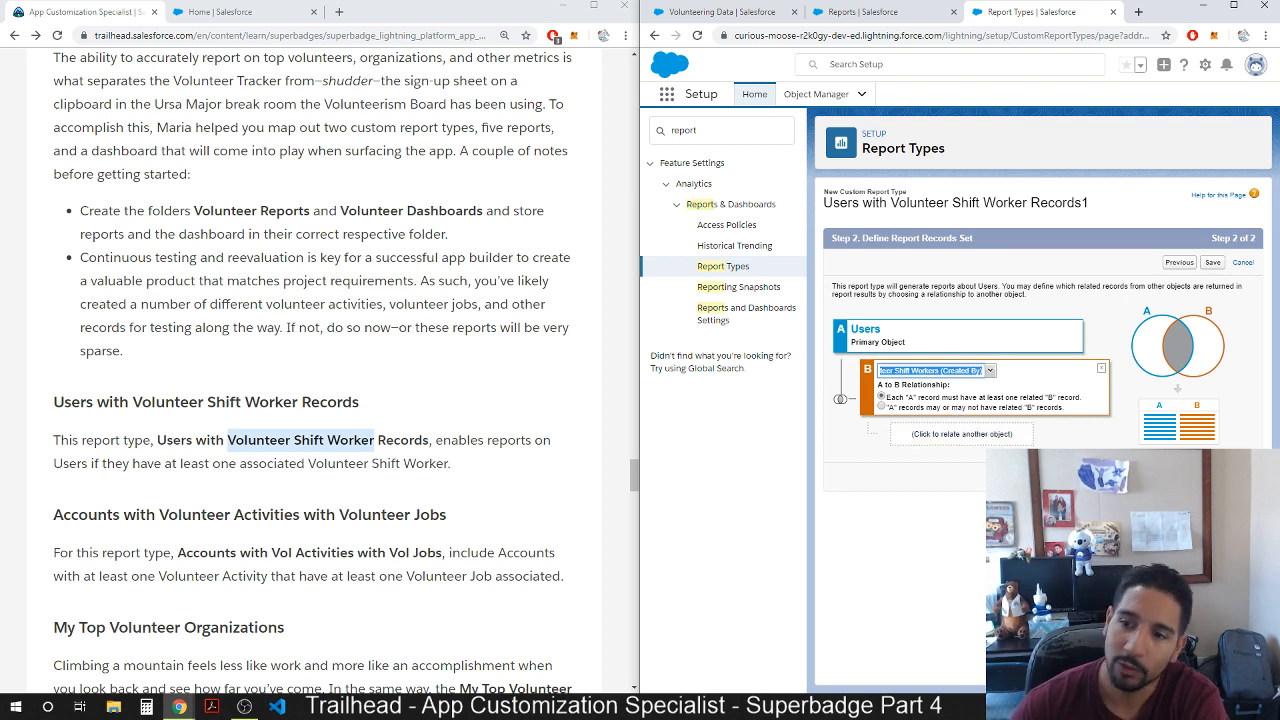
left_click(1212, 476)
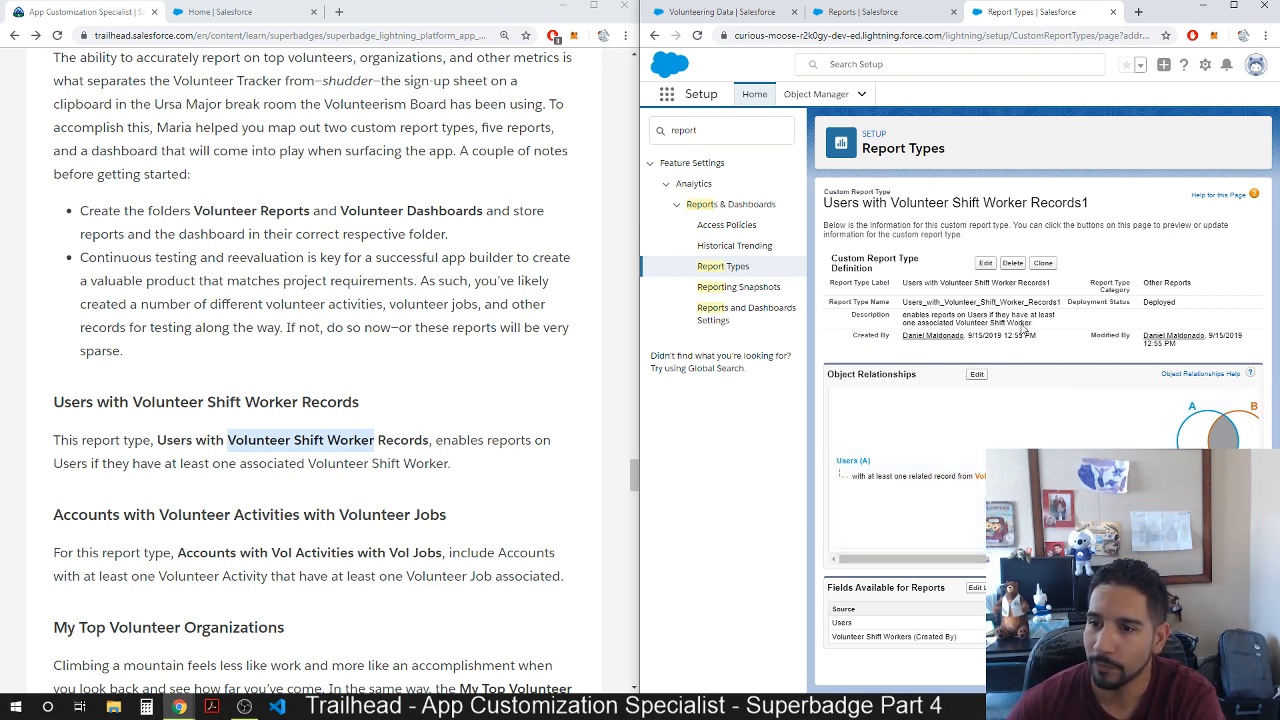
Review the definition of the existing Users with Volunteer Shift Worker Records report type and return to the list of custom report types.
left_click(724, 266)
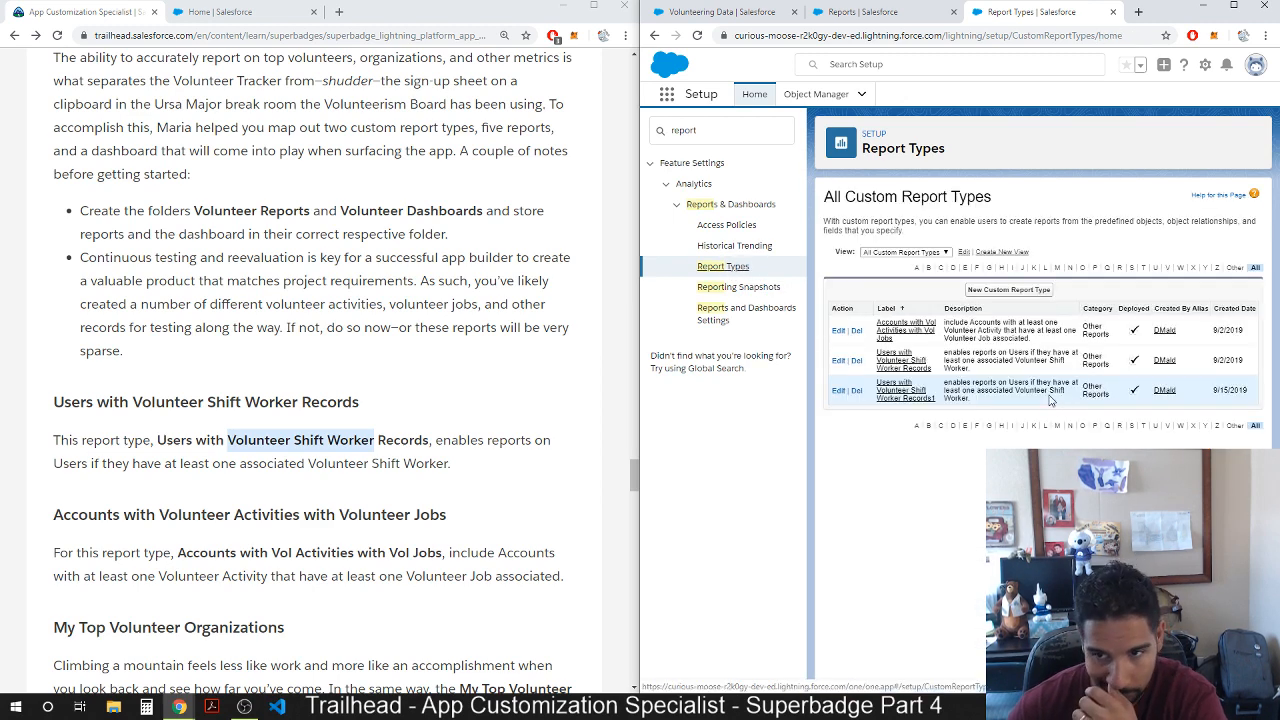
left_click(904, 362)
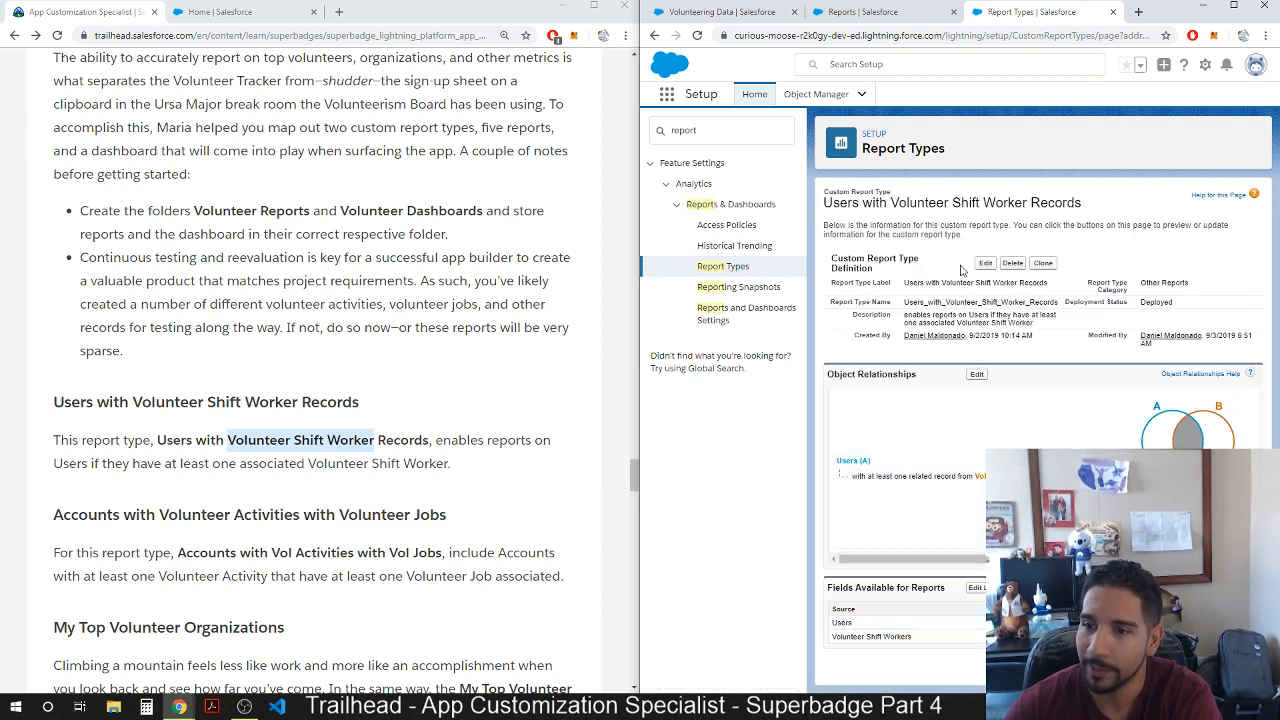
left_click(734, 268)
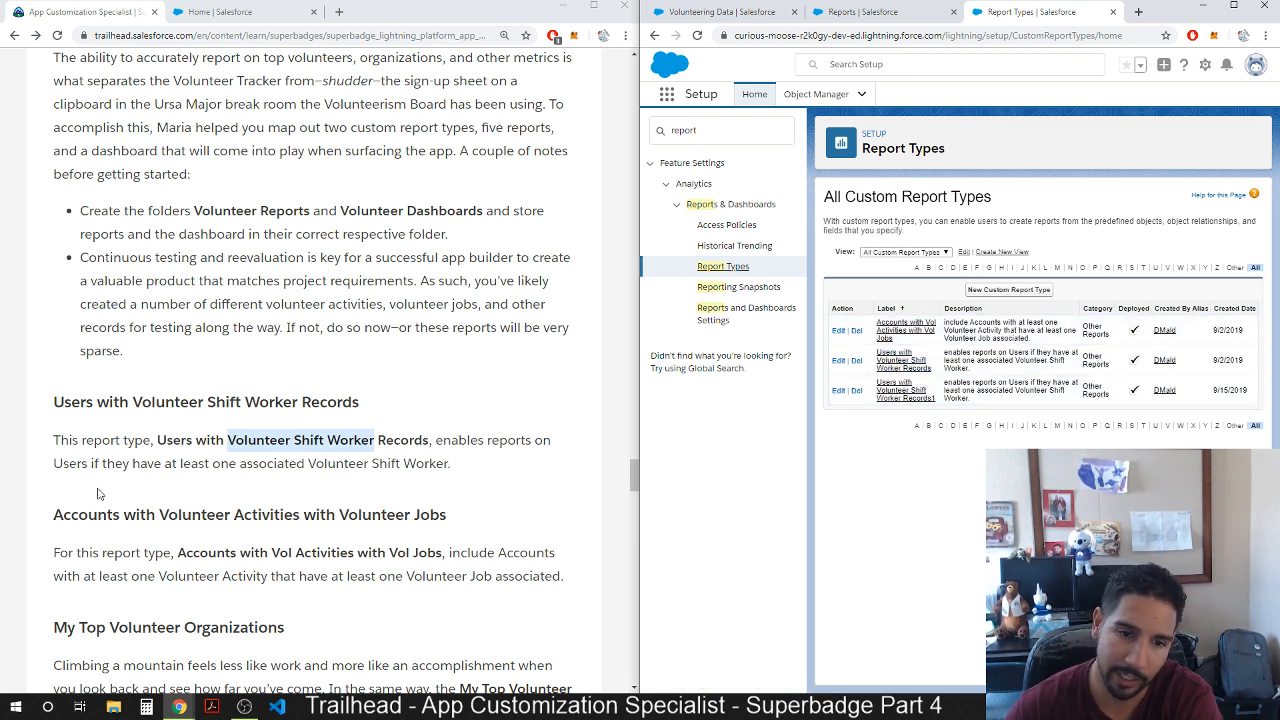
Start a new custom report type for Accounts with Volunteer Activities with Volunteer Jobs, using Accounts as the primary object.
left_click_drag(54, 514, 458, 526)
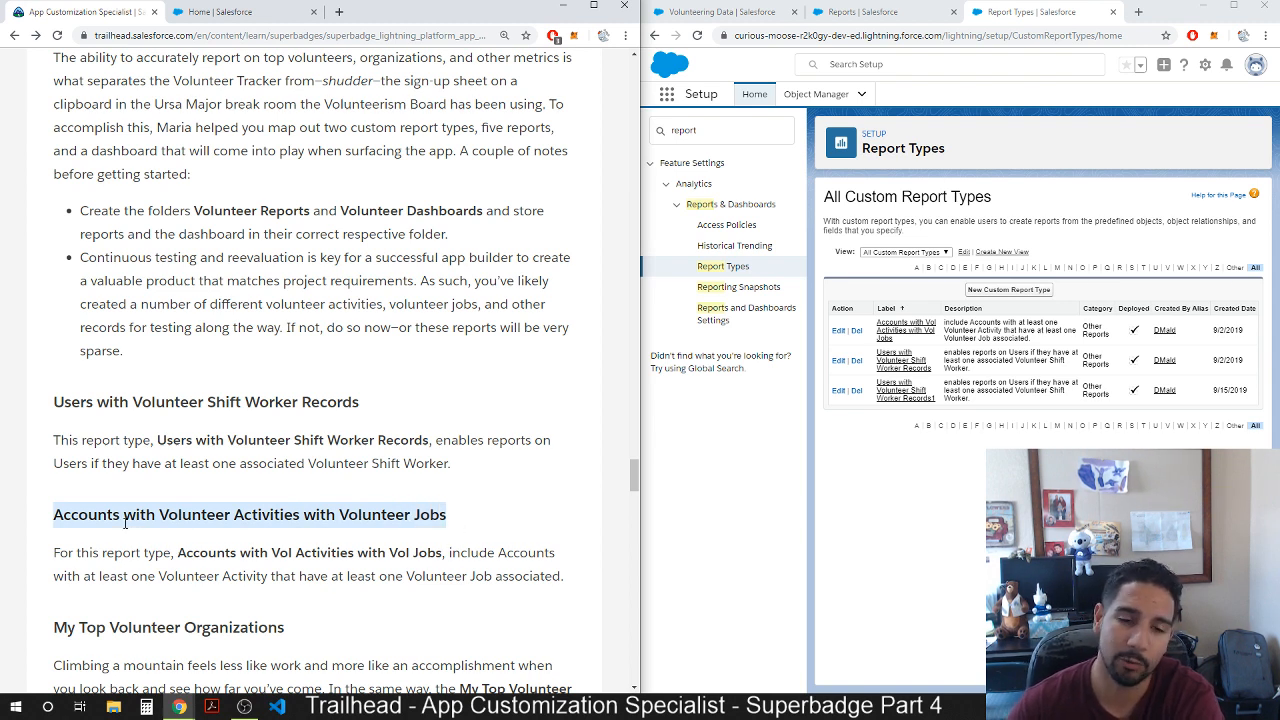
left_click(1008, 289)
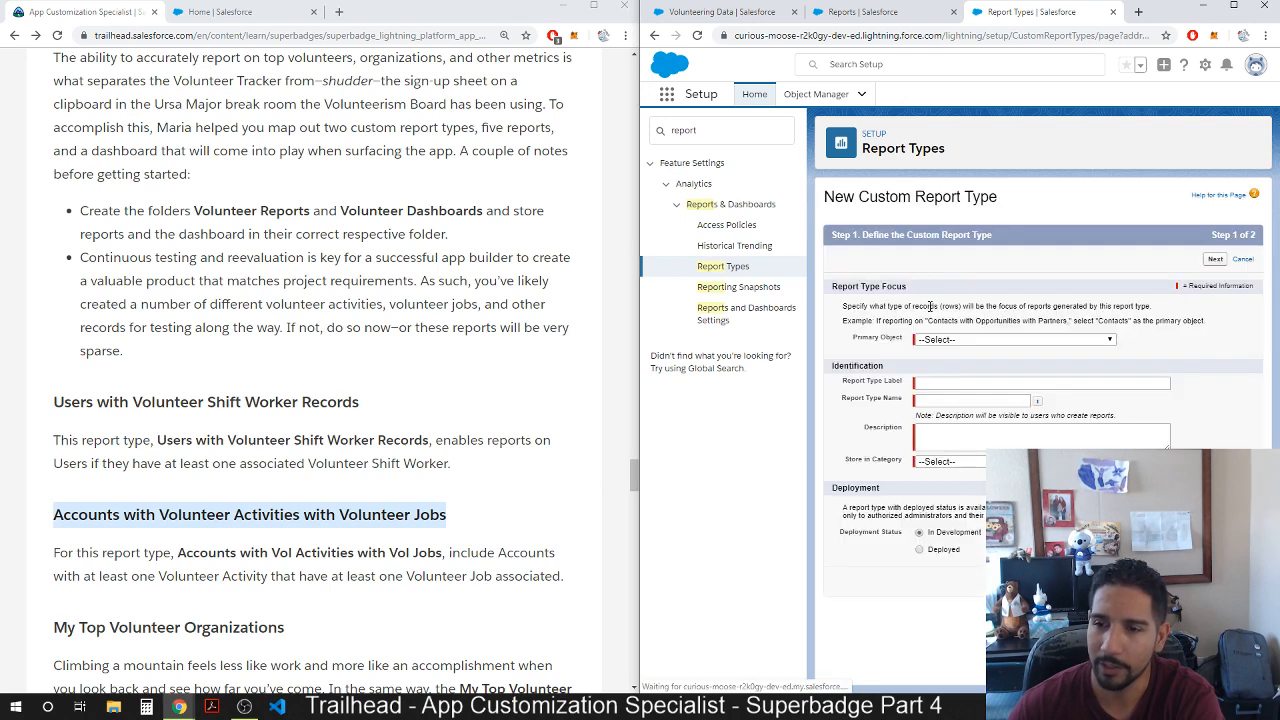
left_click(958, 341)
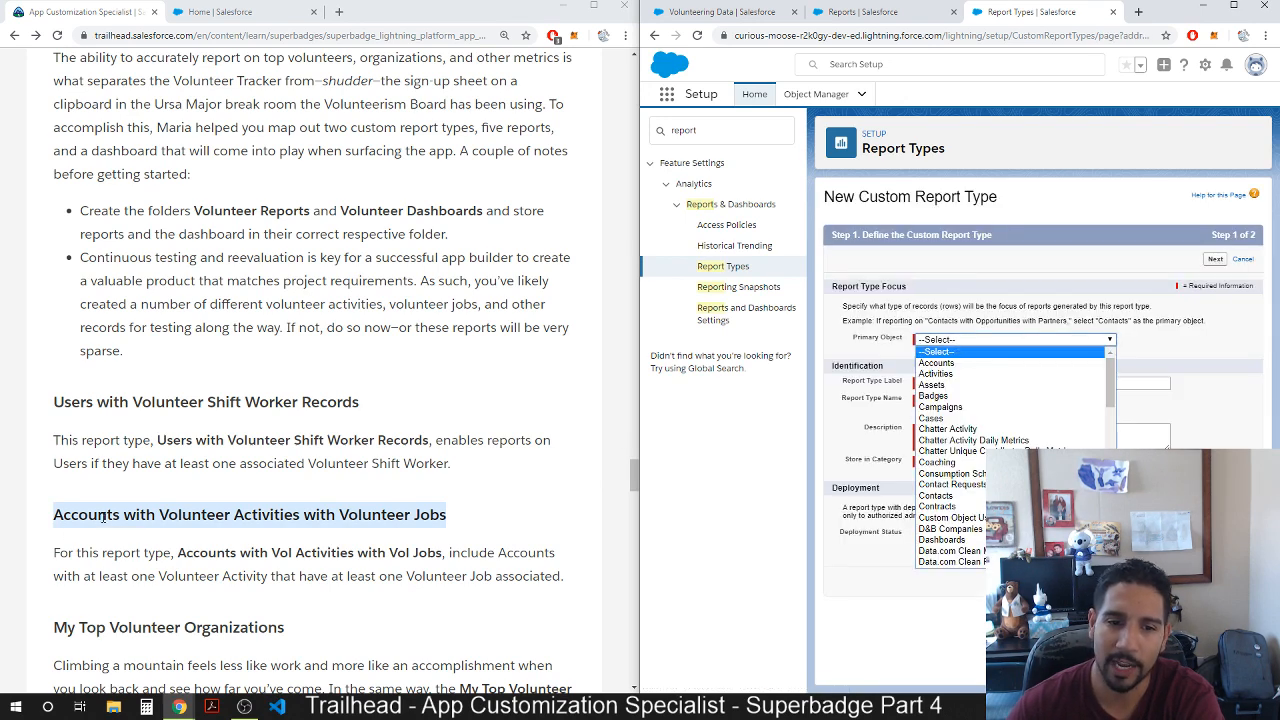
left_click(944, 363)
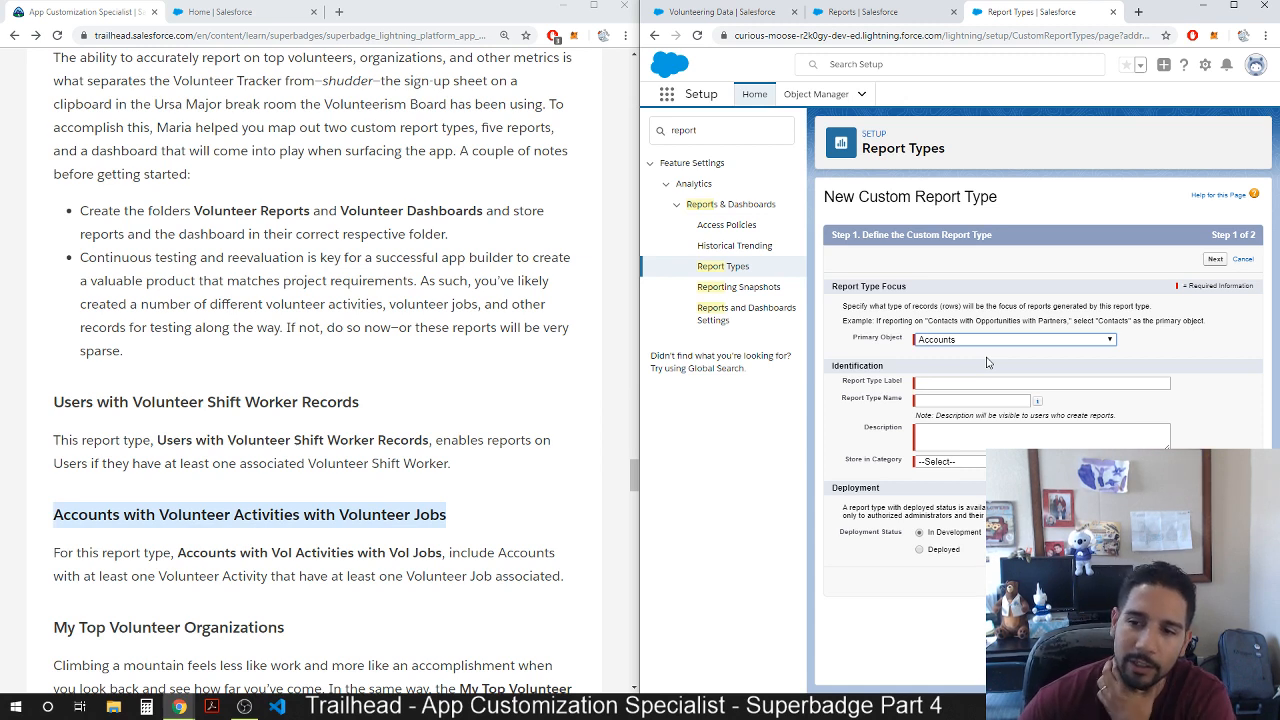
Copy the report type name from the requirements and set the report type label to "Accounts with Vol Activities with Vol Jobs1".
left_click(928, 383)
left_click(340, 543)
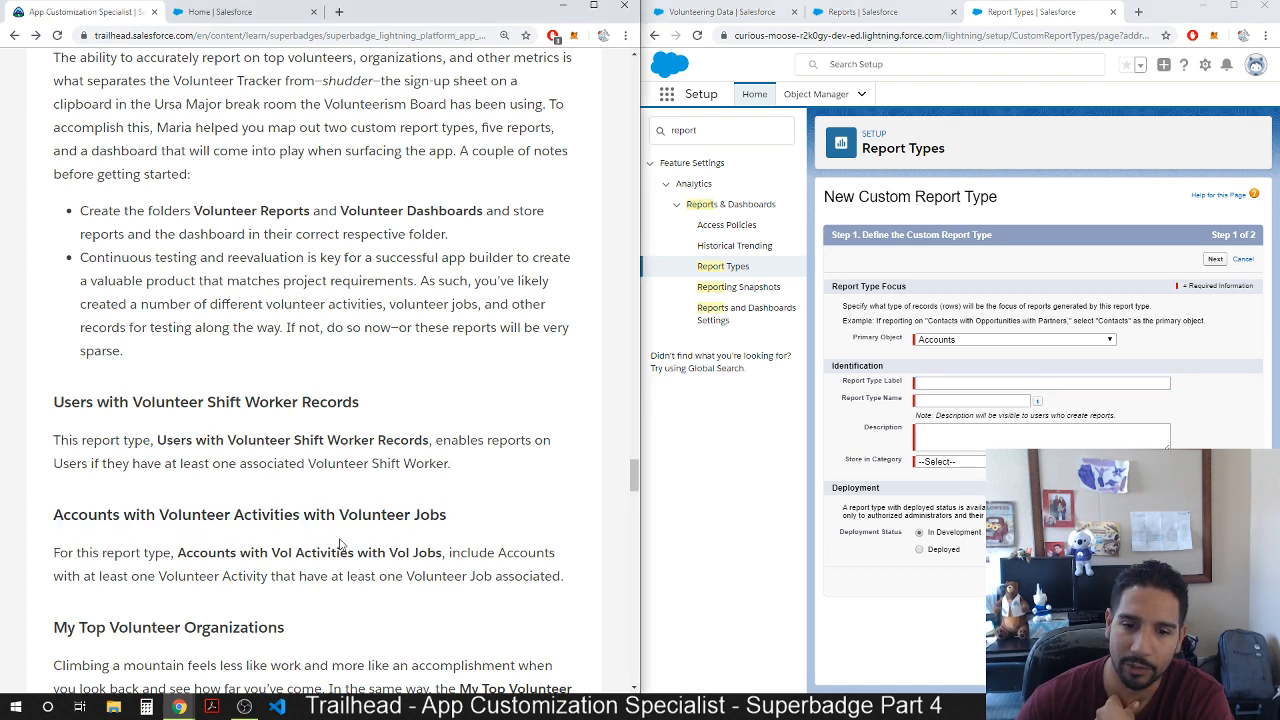
left_click_drag(349, 568, 446, 557)
key("ctrl+c")
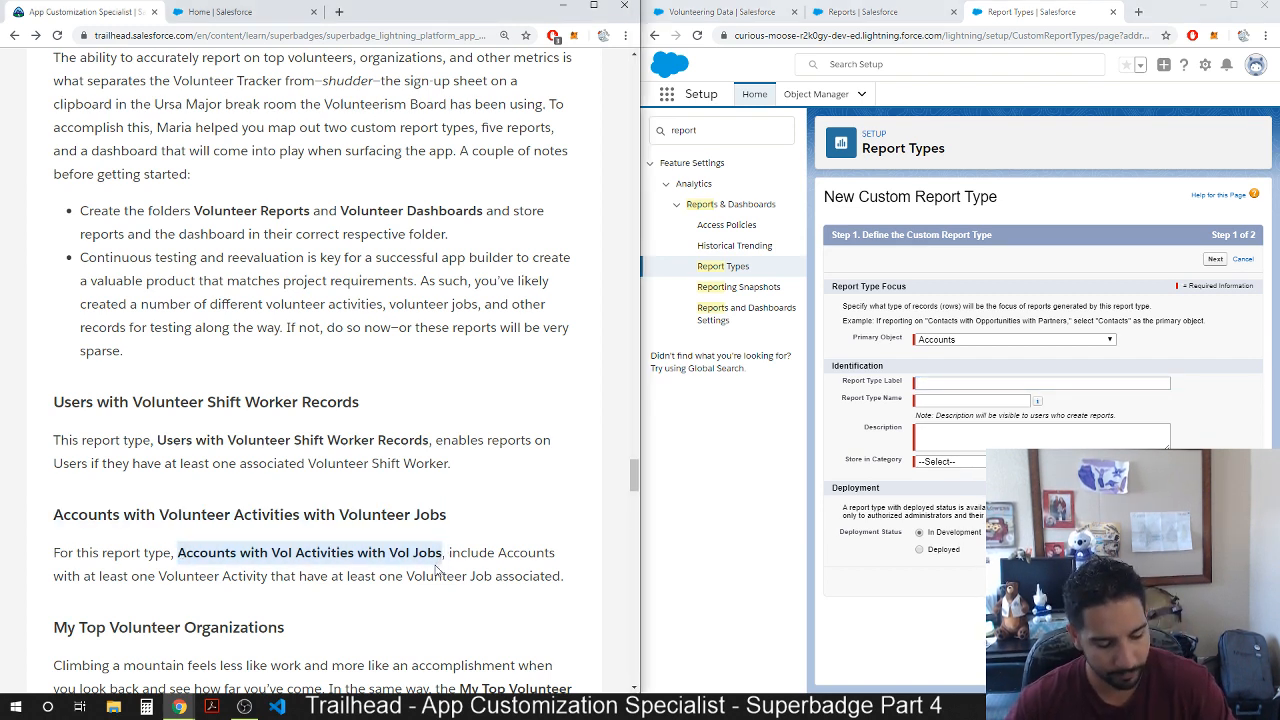
left_click(1095, 383)
key("ctrl+v")
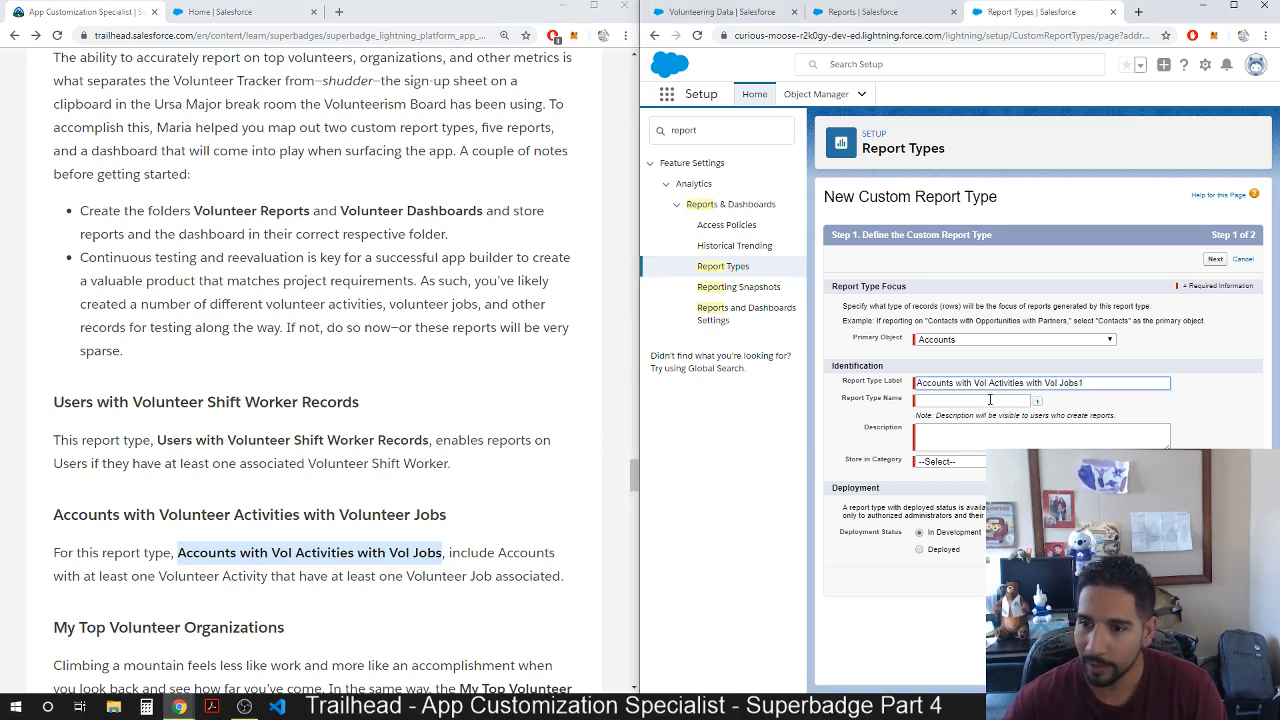
type("1")
key("Tab")
Fill the description with the requirement text "include Accounts with at least one Volunteer Activity that have at least one Volunteer Job associated.".
left_click(980, 436)
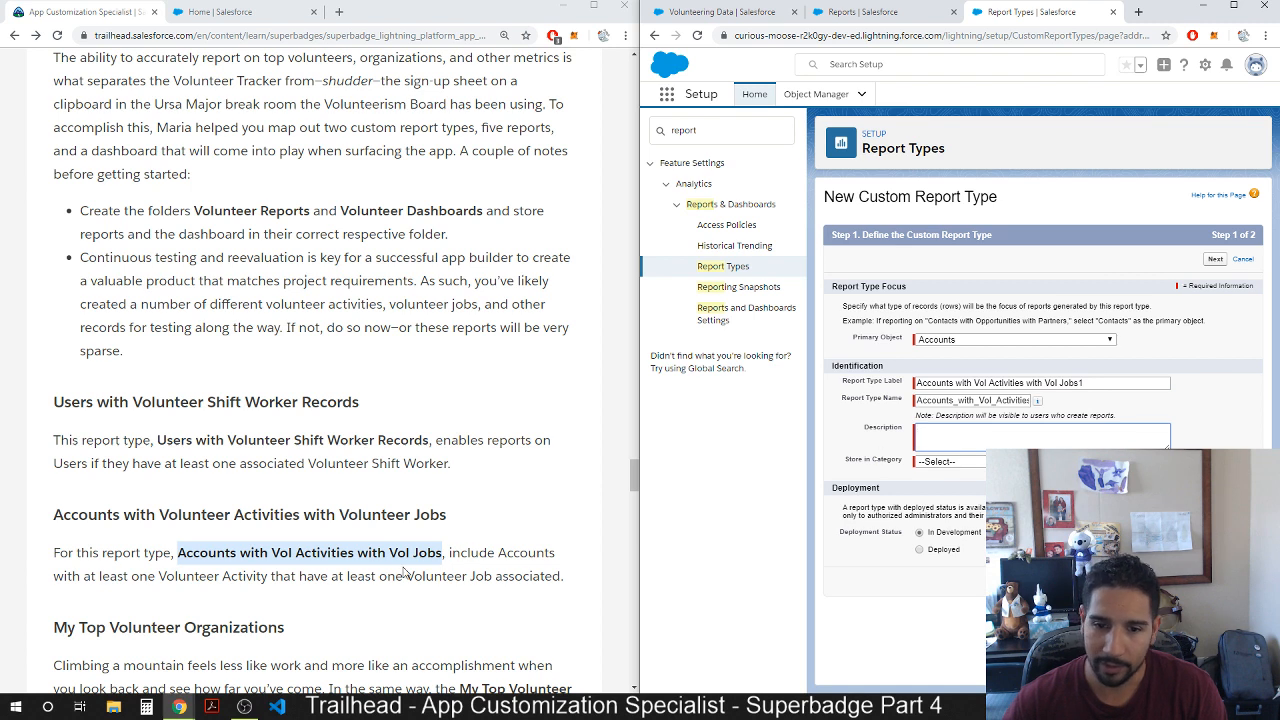
left_click_drag(446, 555, 563, 578)
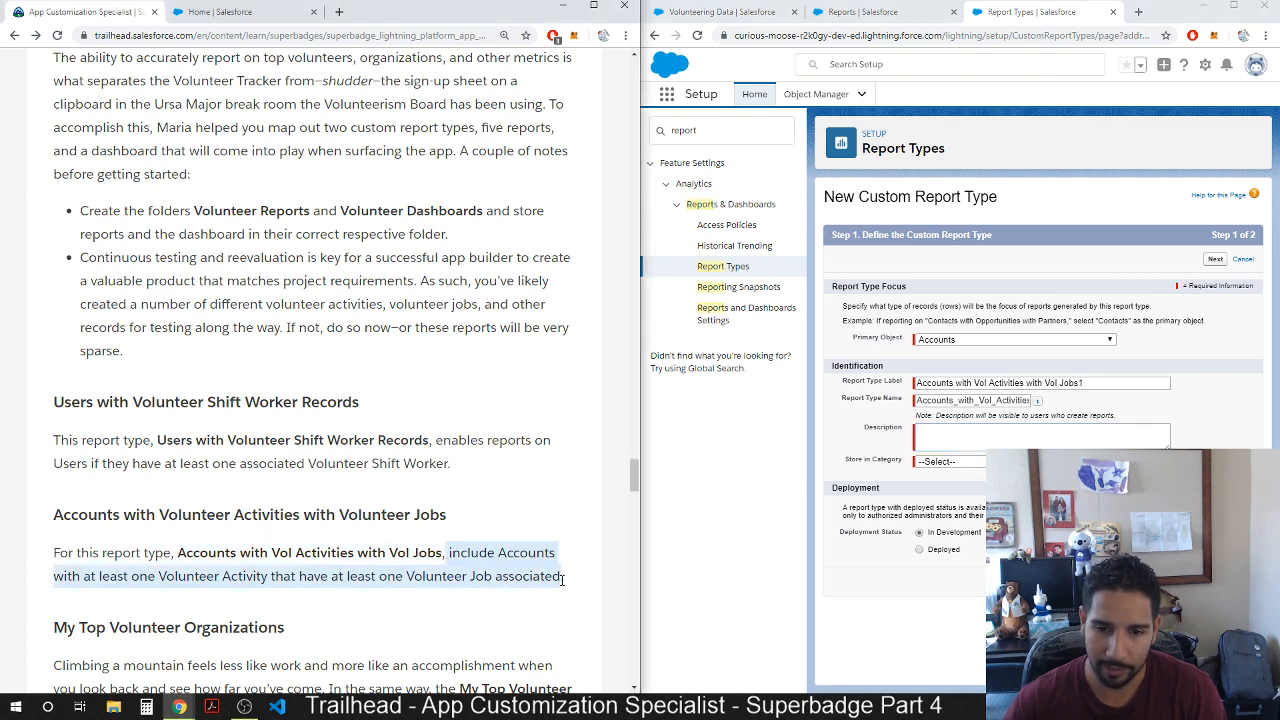
key("ctrl+c")
left_click(1000, 436)
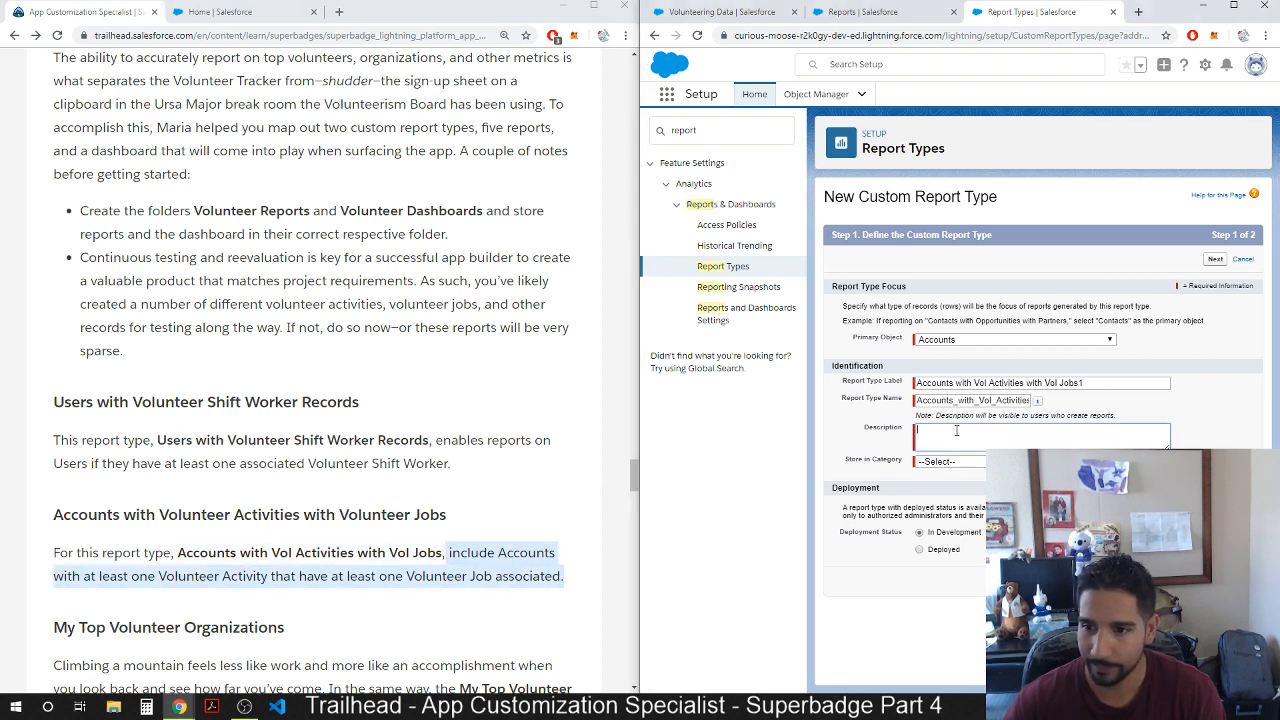
key("ctrl+v")
Store the report type in the Other Reports category, set it to Deployed, and proceed to defining the report records set.
left_click(975, 462)
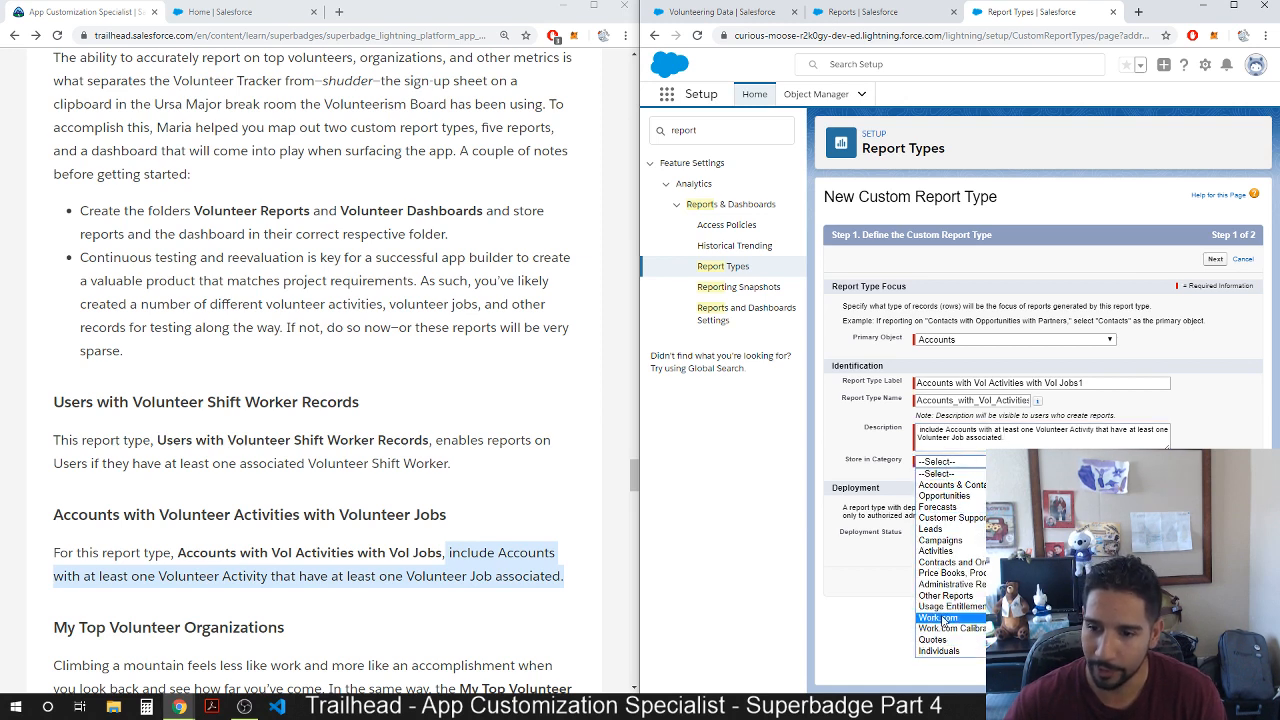
left_click(945, 596)
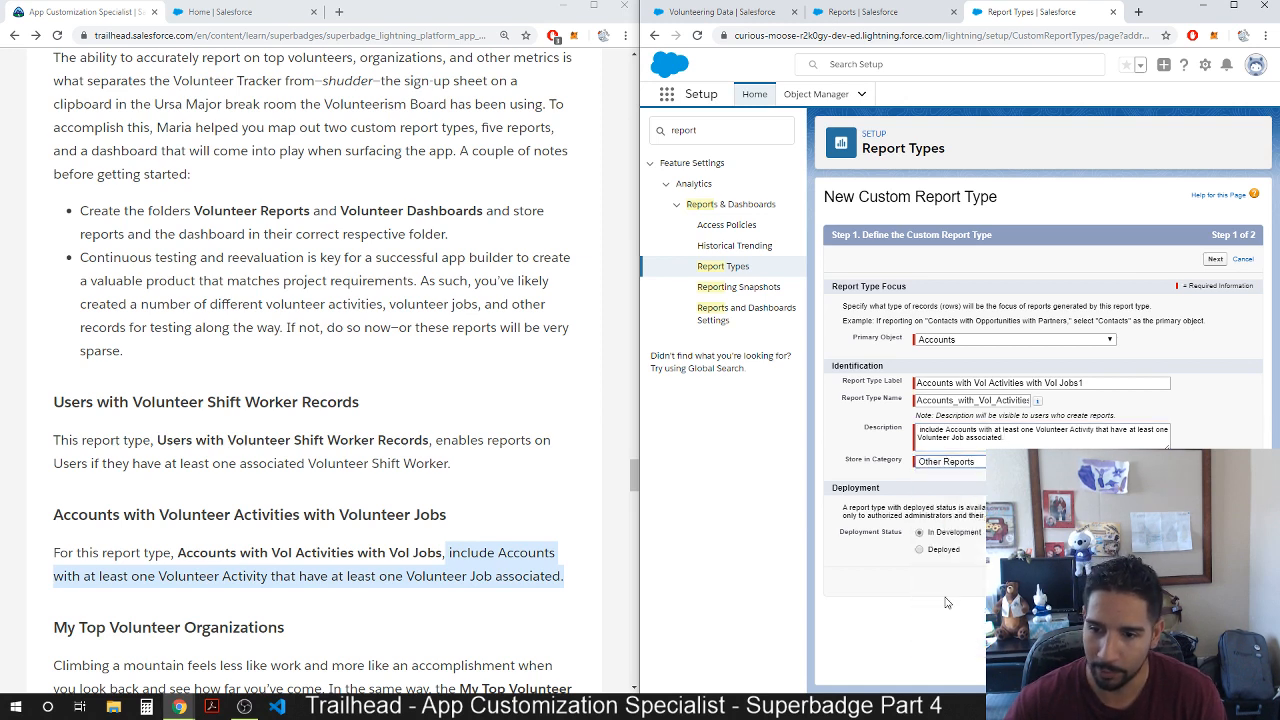
left_click(920, 549)
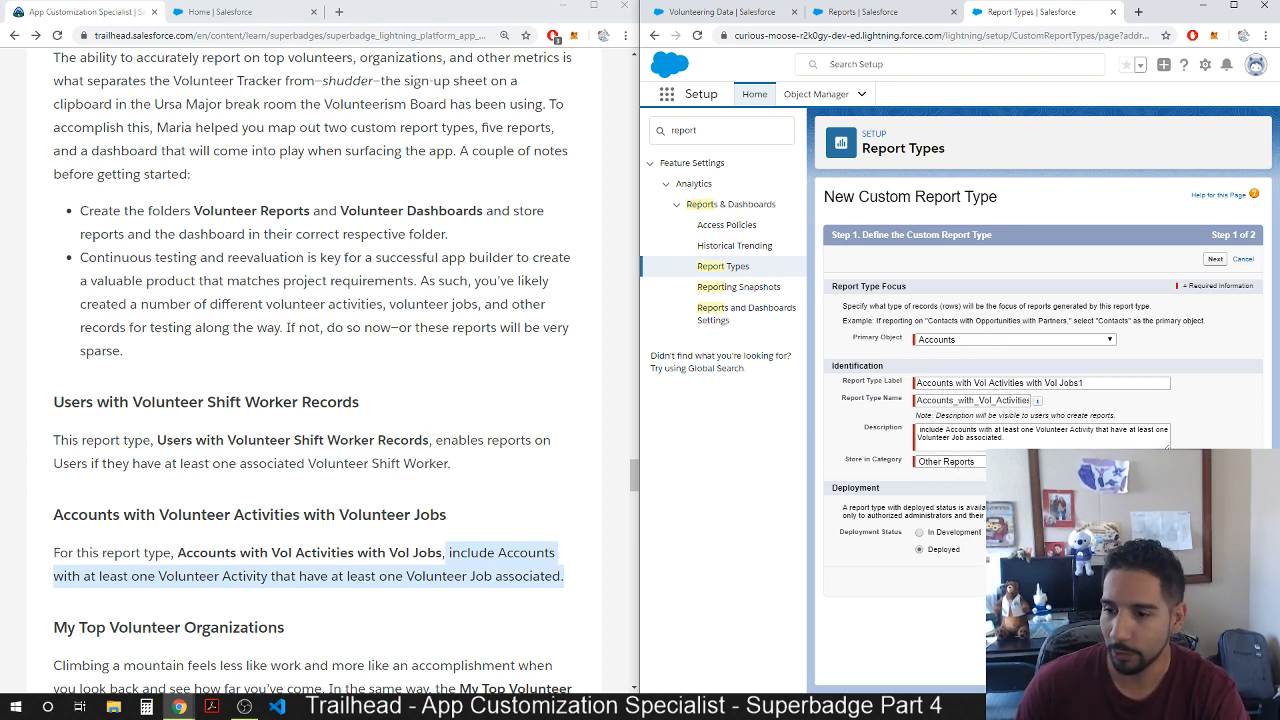
left_click(1215, 581)
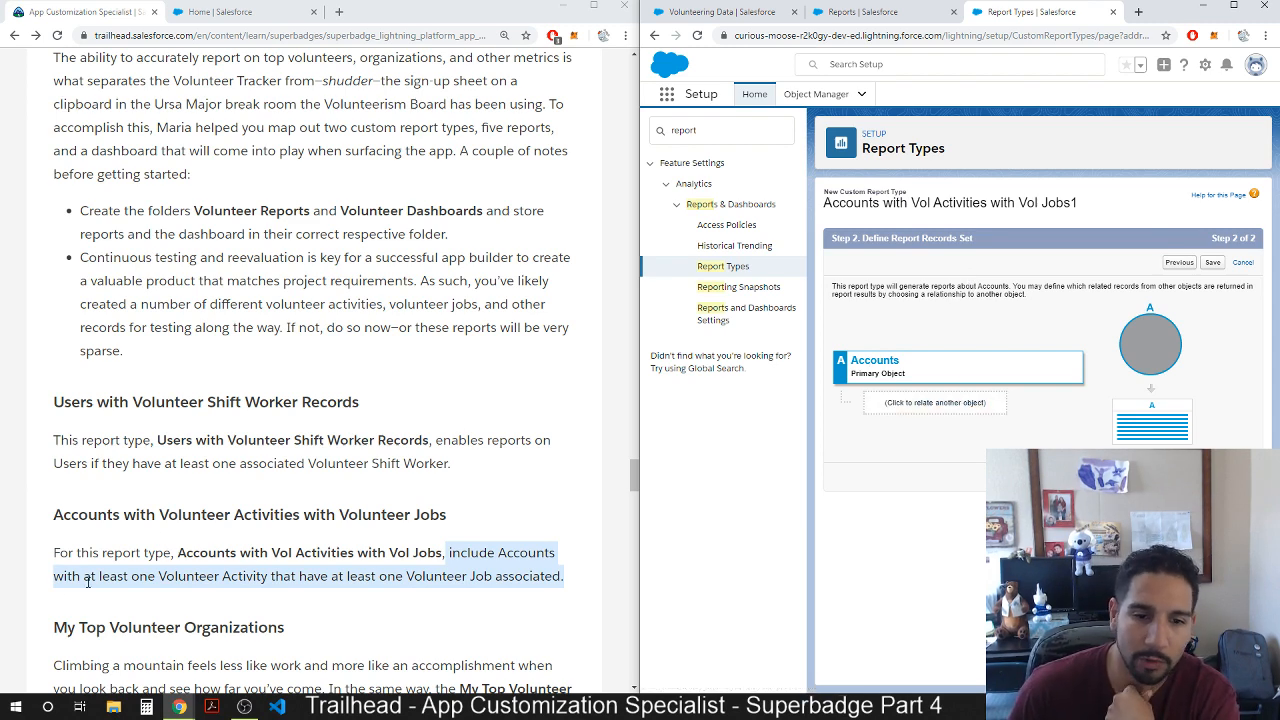
Relate Volunteer Activities to Accounts as object B, requiring each account to have at least one related record.
left_click(69, 549)
scroll(69, 549, "down", 5)
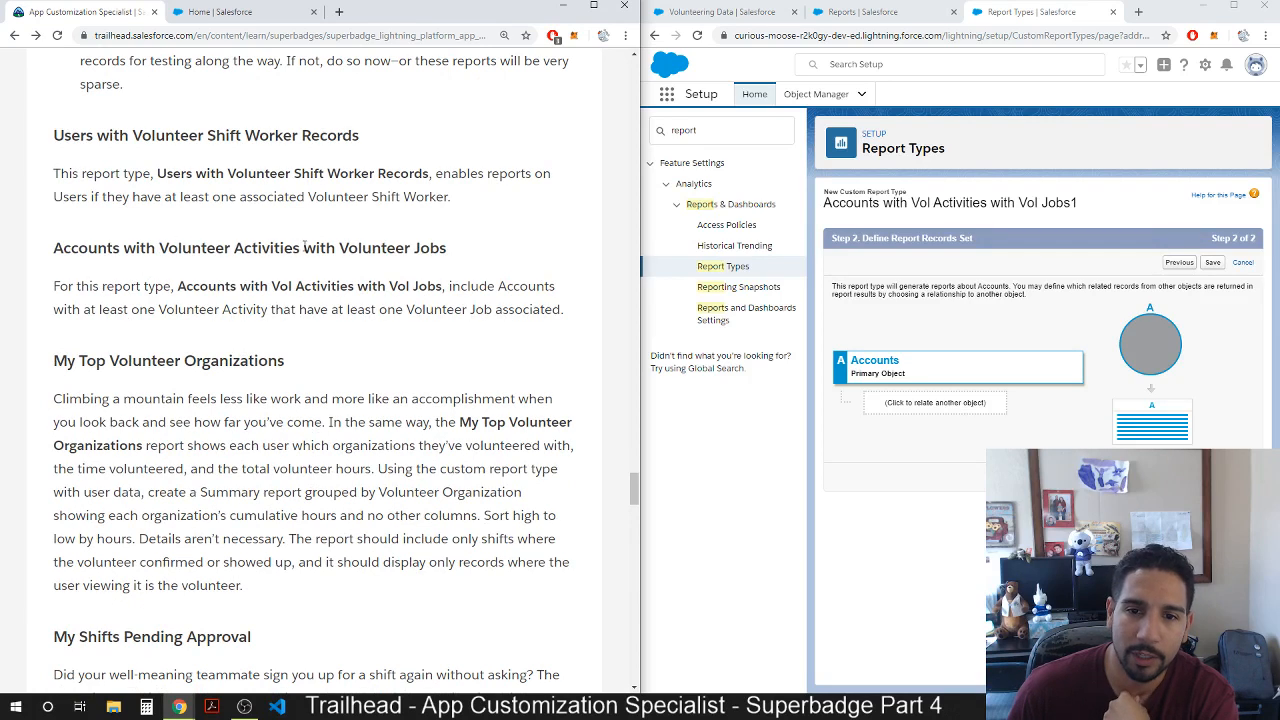
left_click(930, 403)
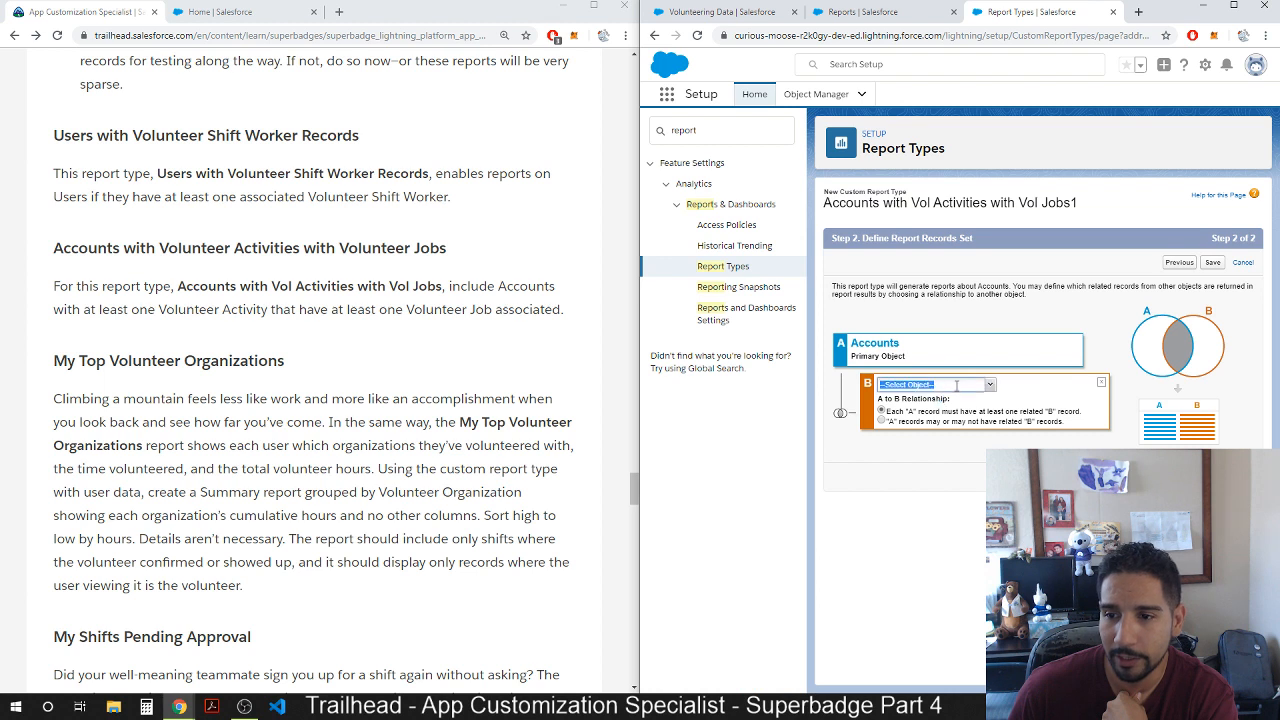
left_click(989, 385)
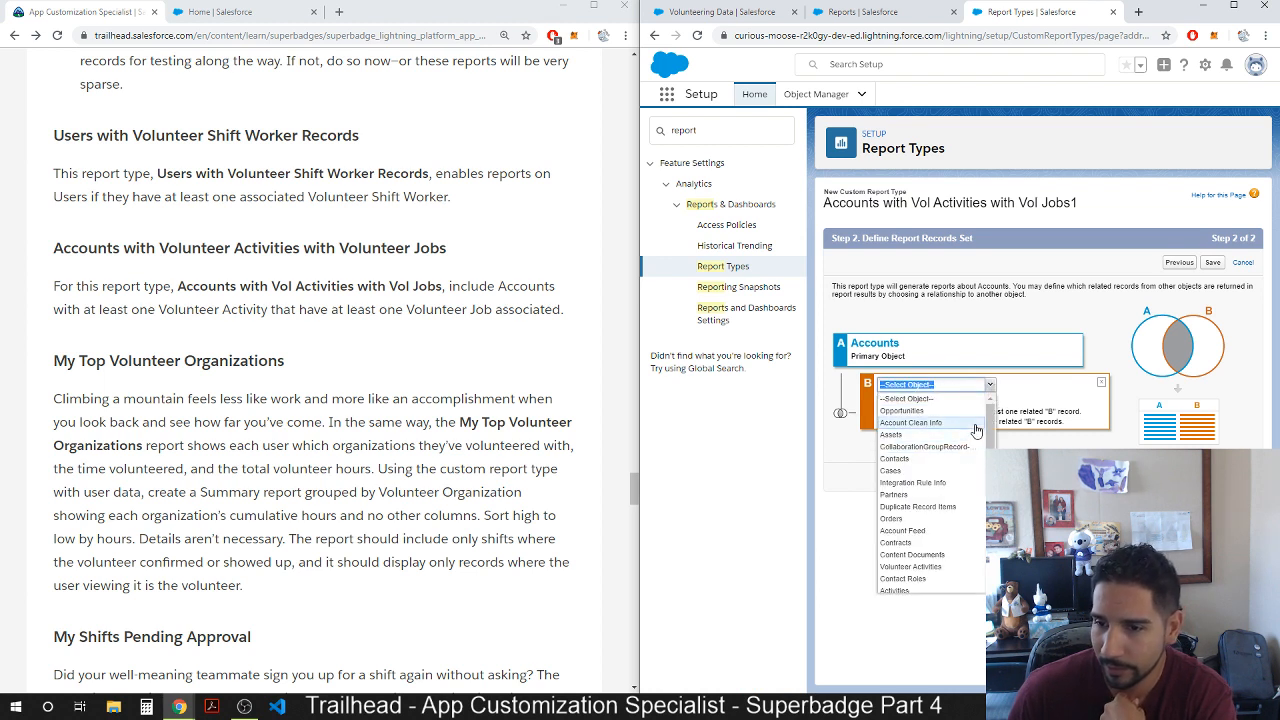
scroll(935, 556, "down", 1)
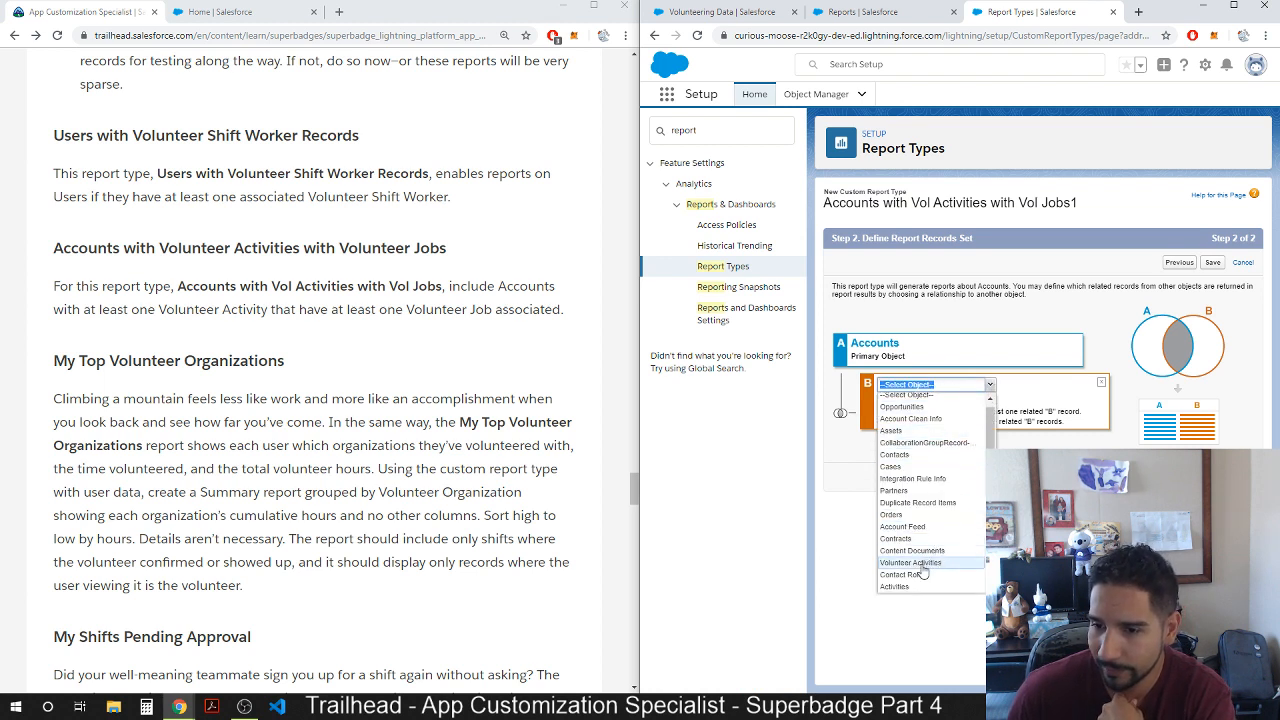
left_click(922, 564)
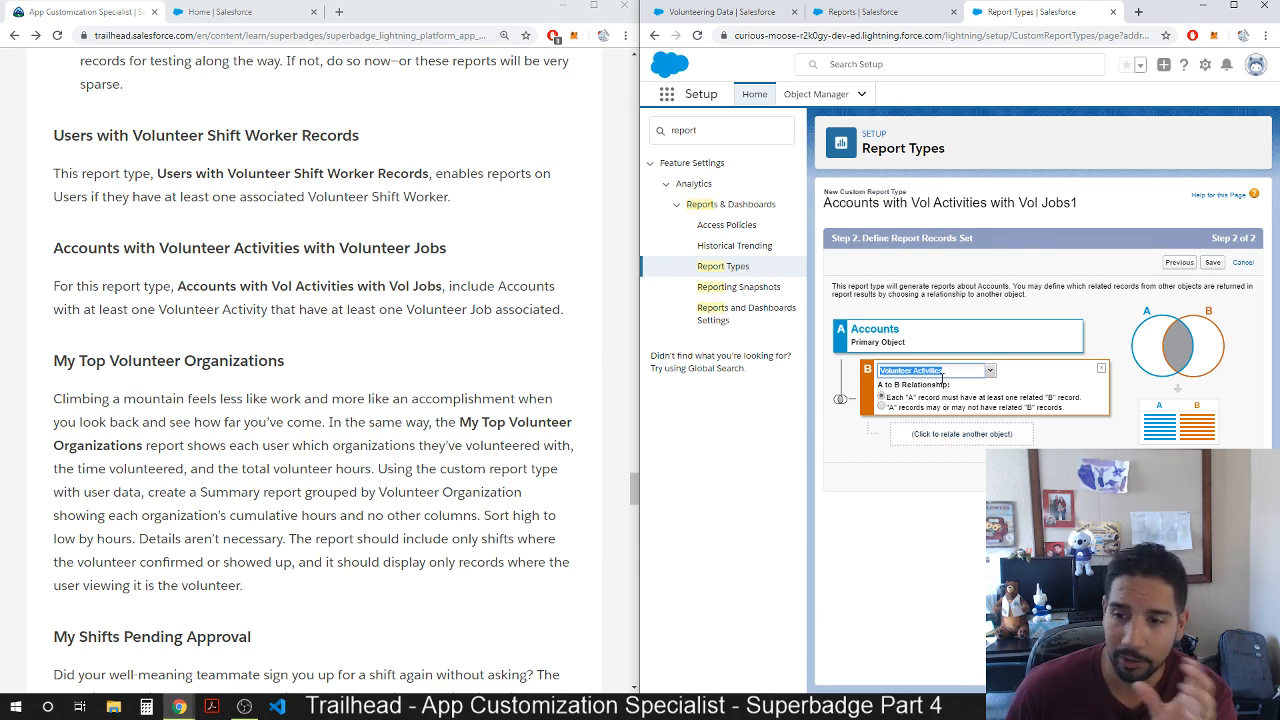
Relate Volunteer Jobs to Volunteer Activities as object C, requiring each activity to have at least one related record.
left_click(928, 434)
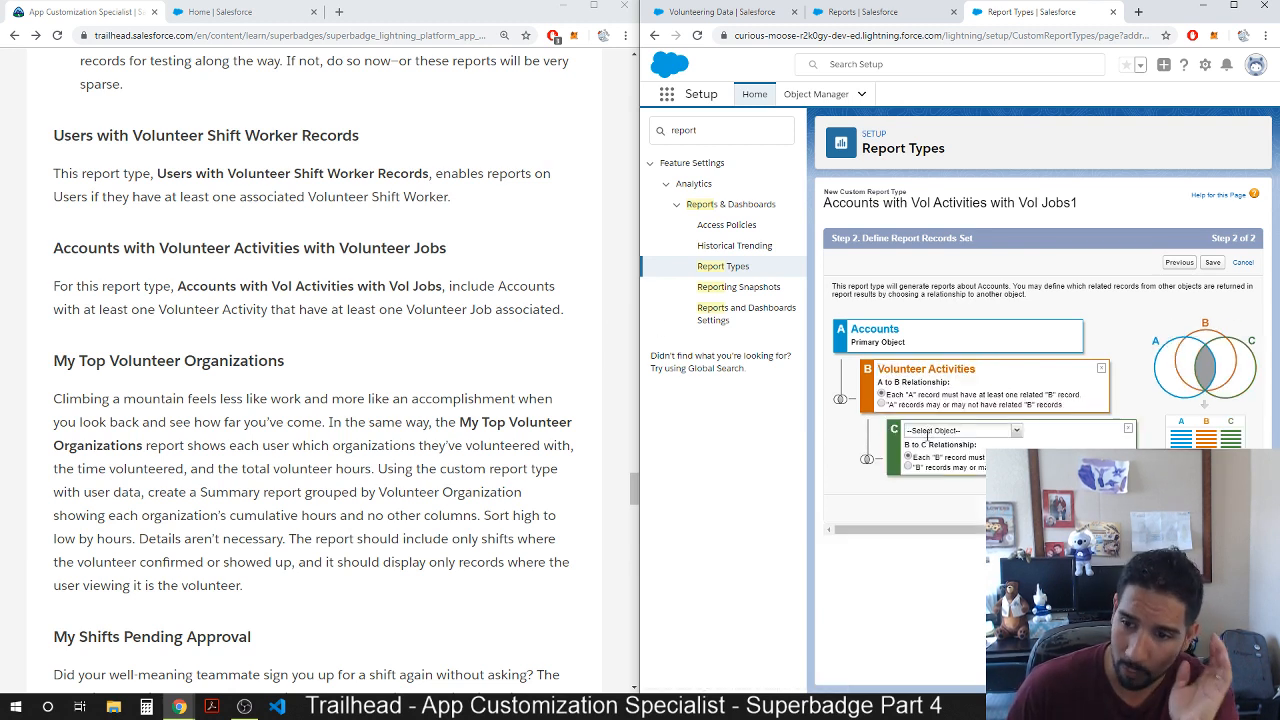
left_click(1012, 430)
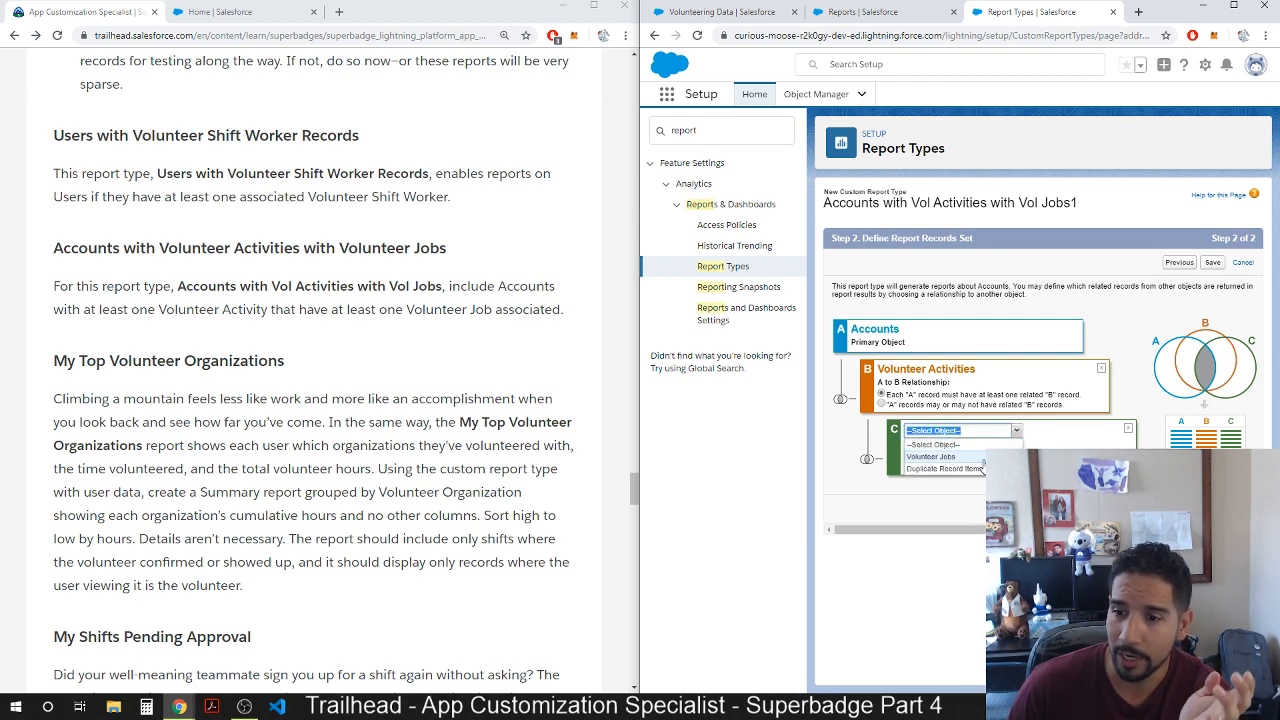
left_click(958, 457)
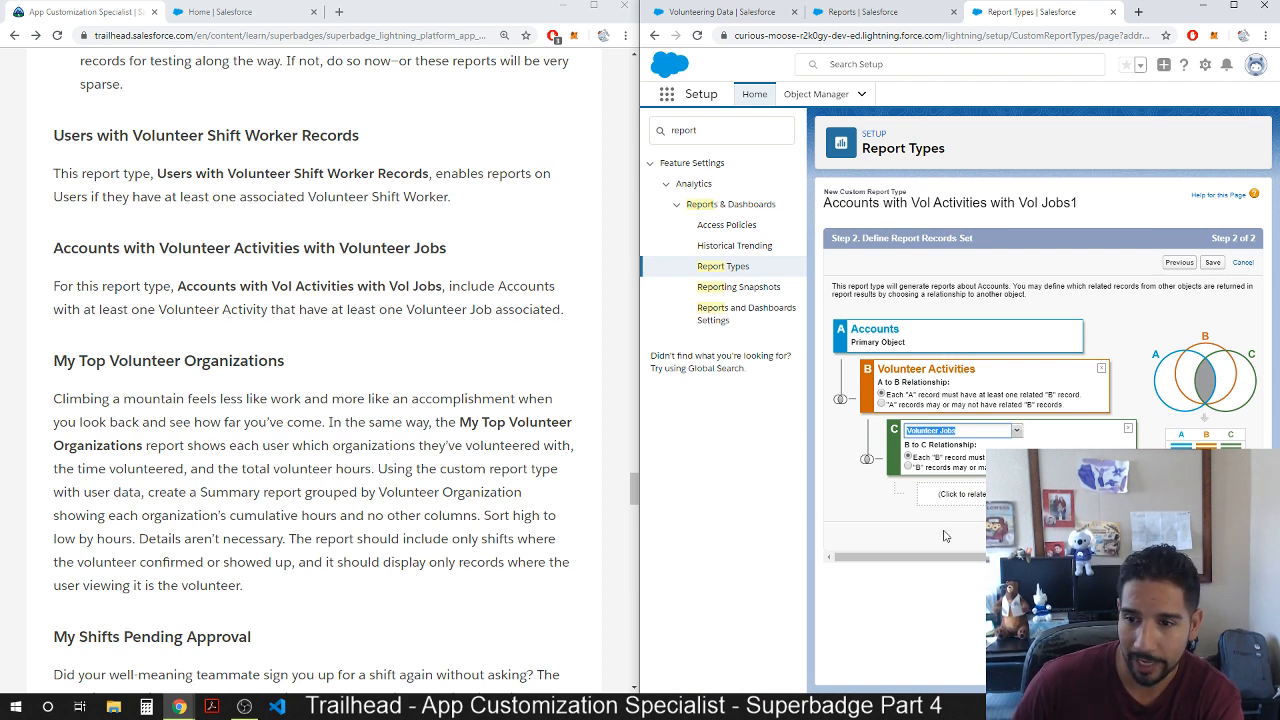
left_click(962, 498)
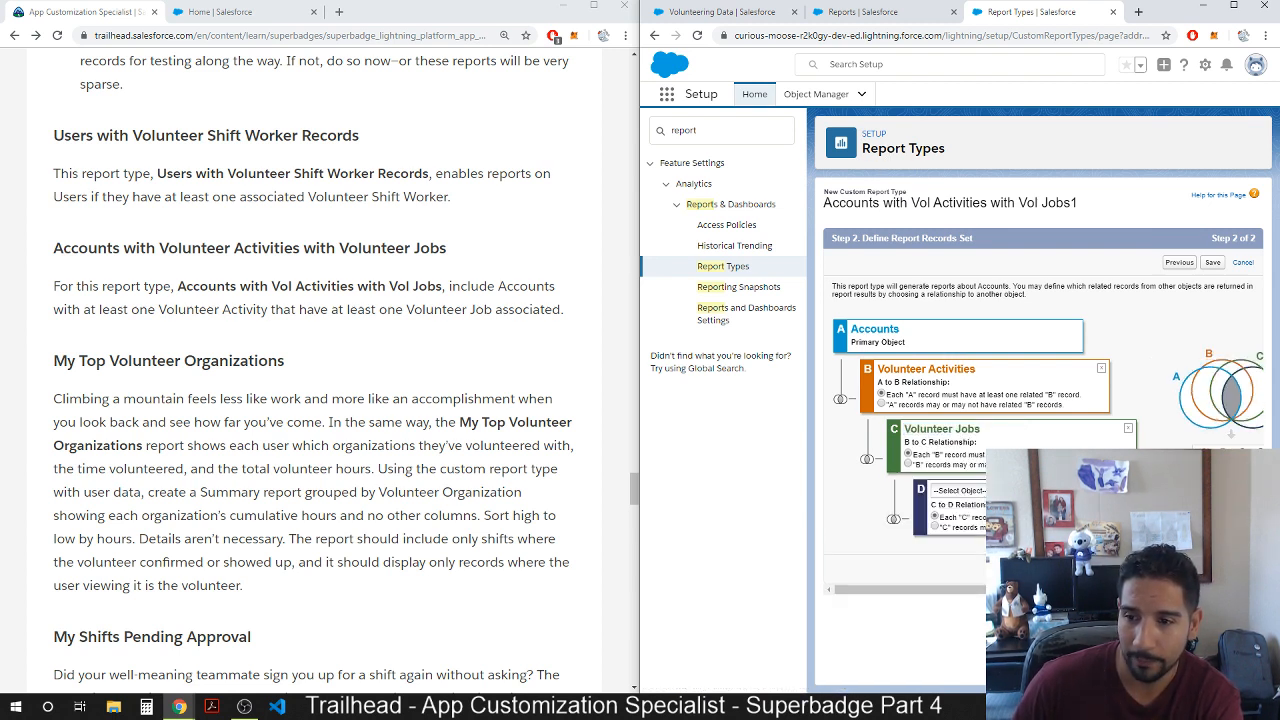
left_click(958, 490)
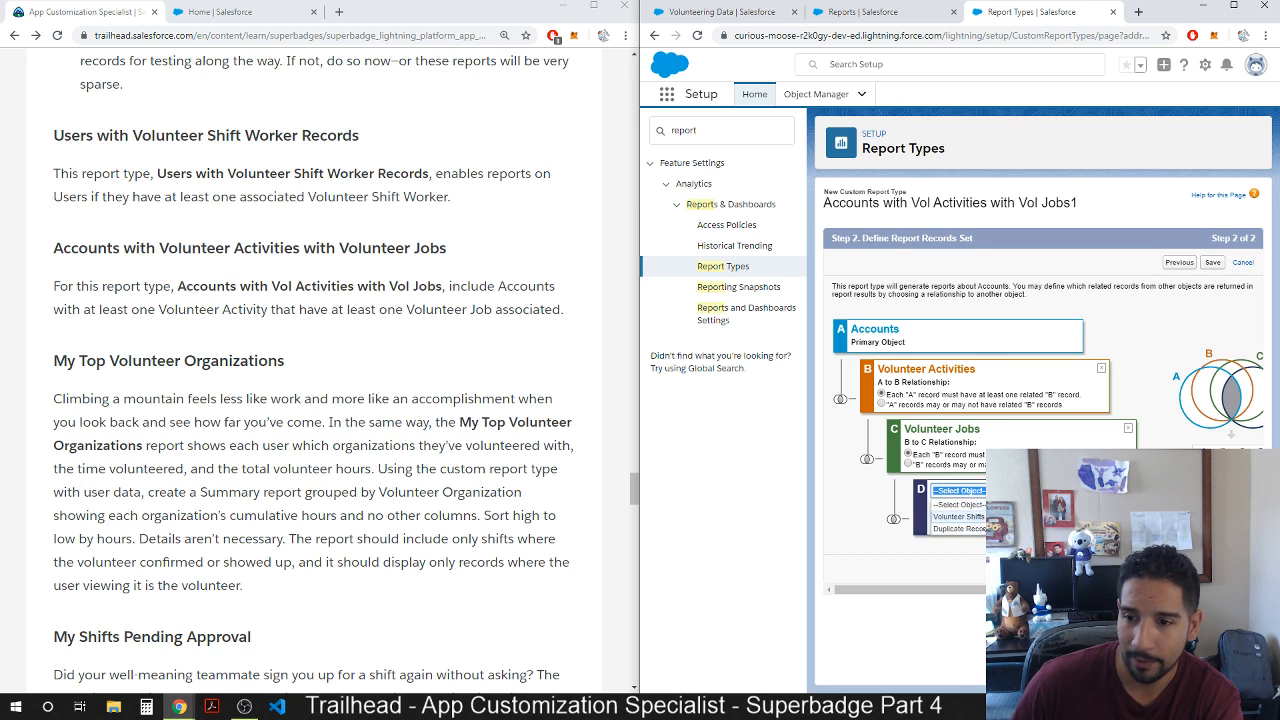
left_click(958, 517)
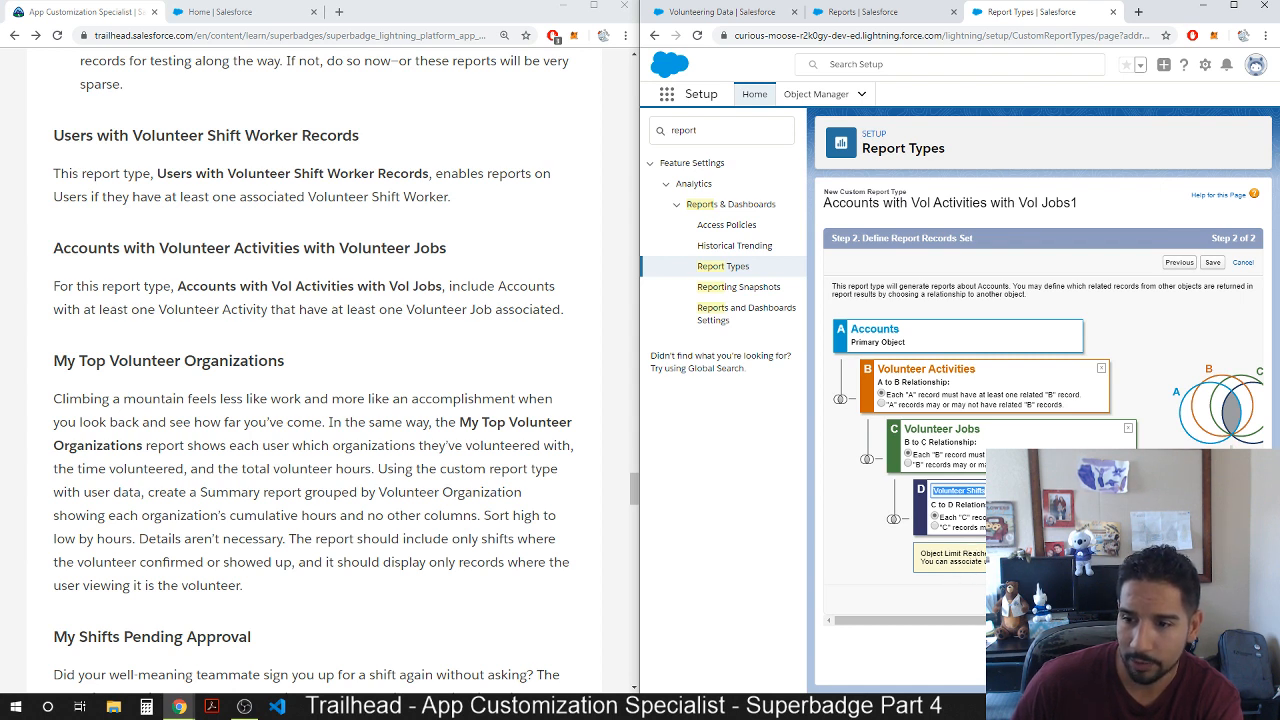
left_click(1155, 488)
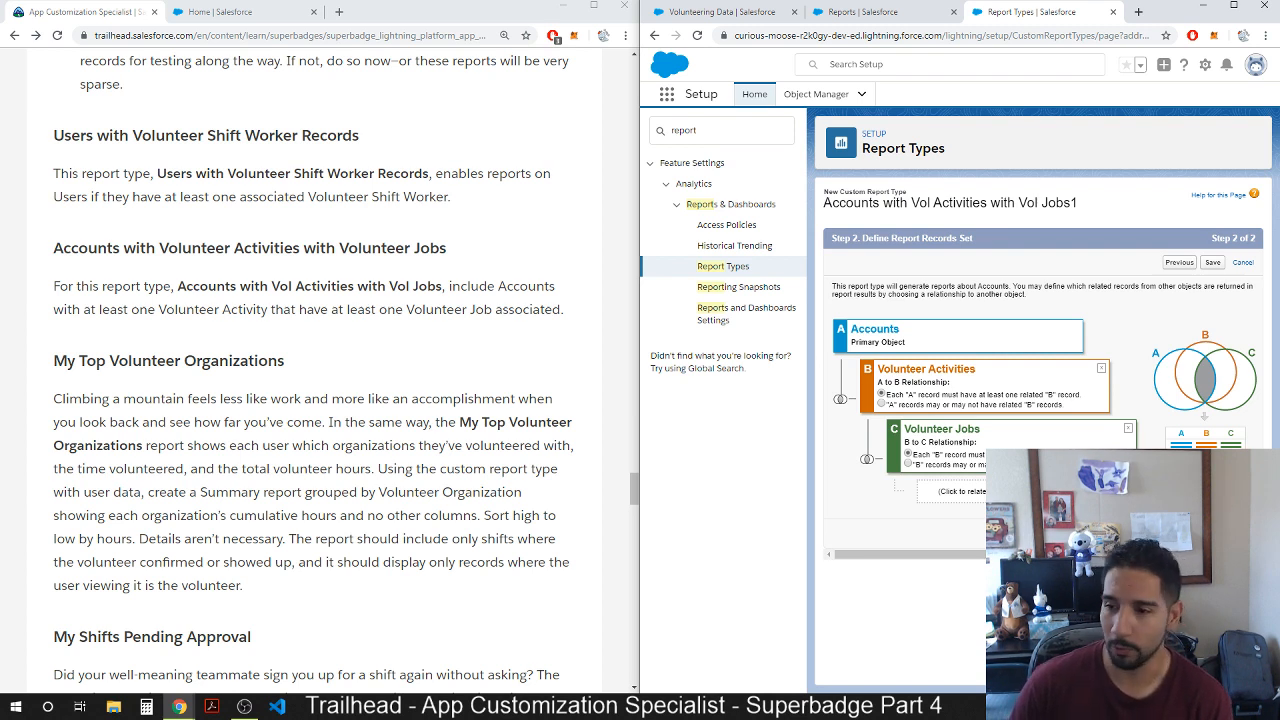
Save the Accounts with Vol Activities with Vol Jobs1 report type and return to the list of custom report types.
left_click(1212, 532)
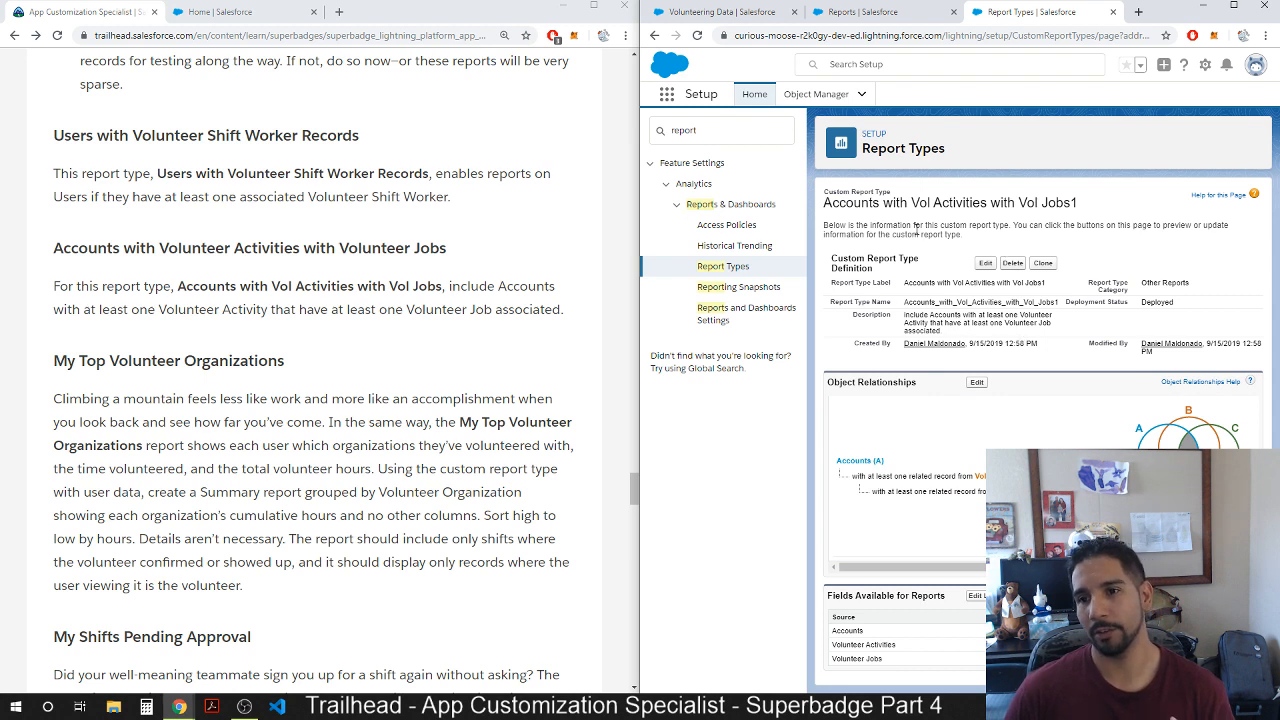
left_click(725, 267)
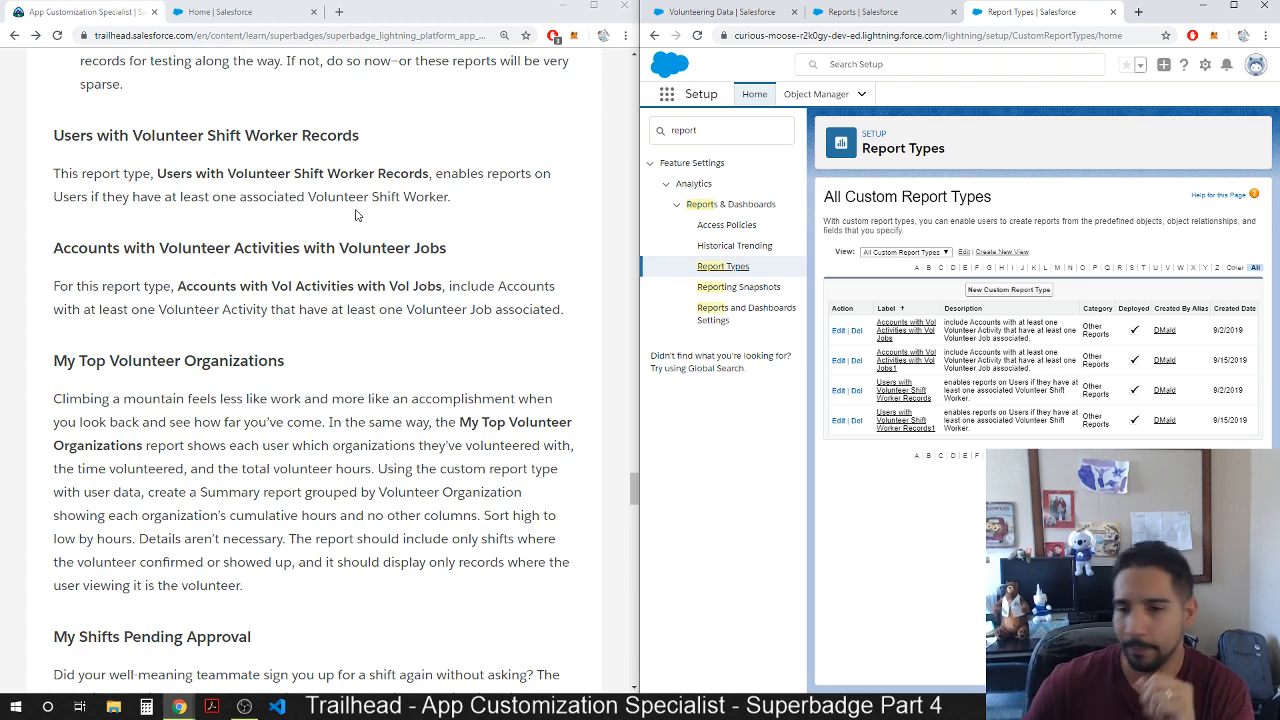
scroll(355, 215, "up", 3)
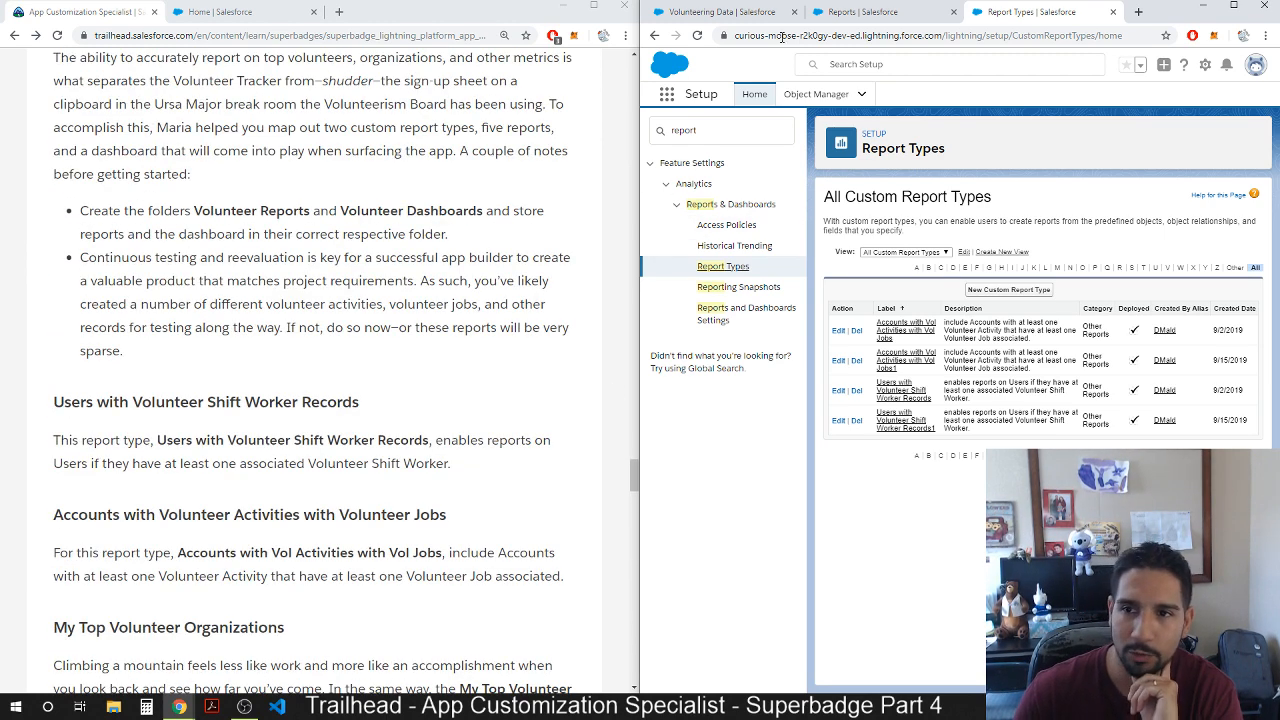
Start a new report in Volunteer Tracker and find the custom report types among the available report types.
left_click(895, 11)
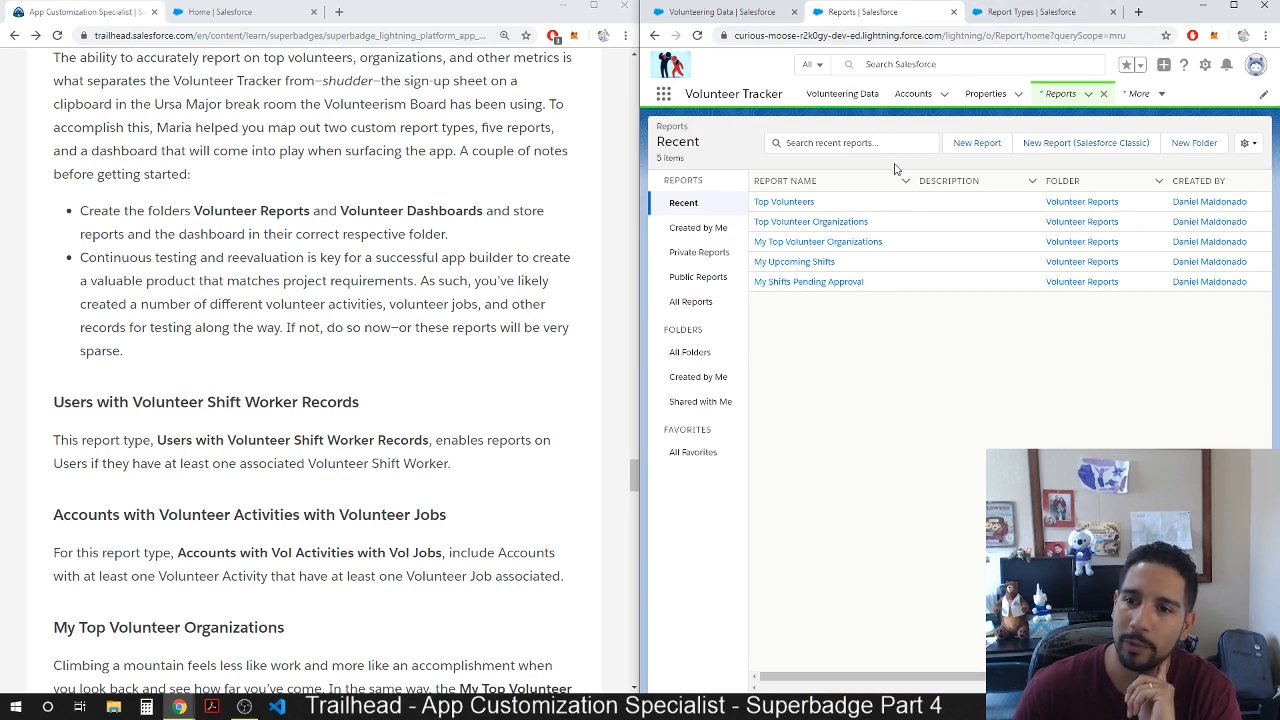
left_click(979, 148)
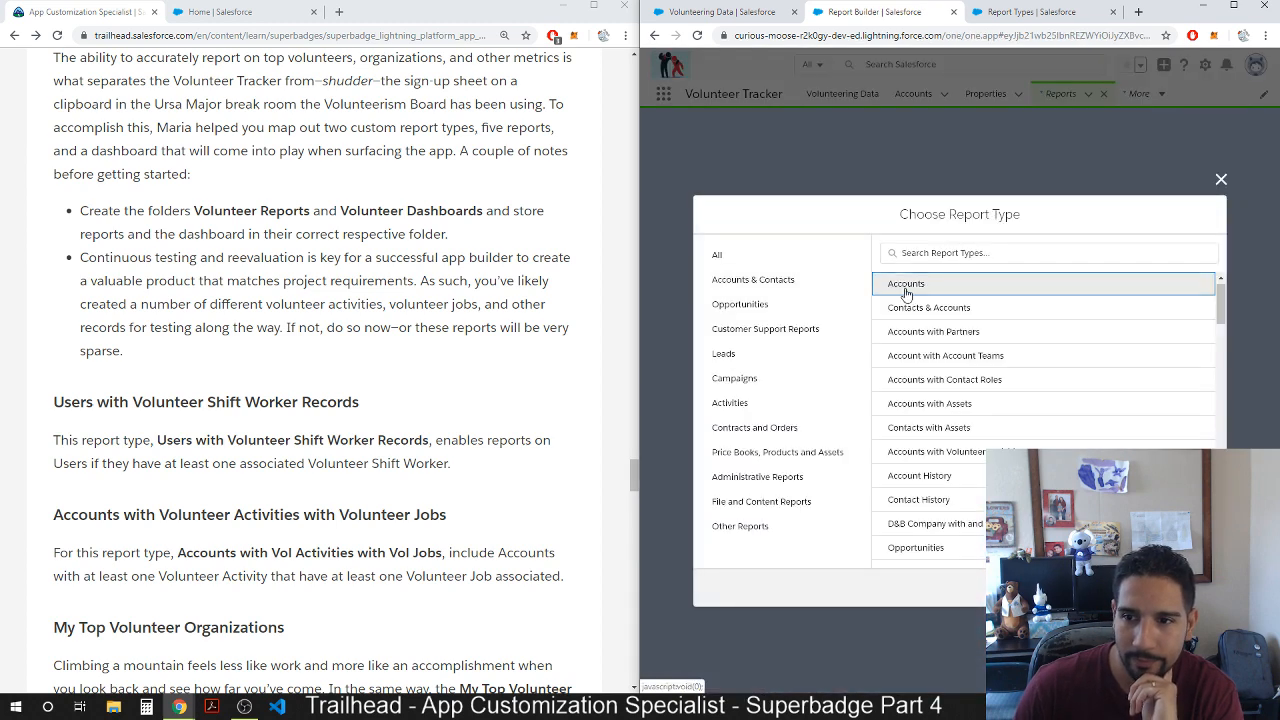
scroll(1066, 314, "down", 10)
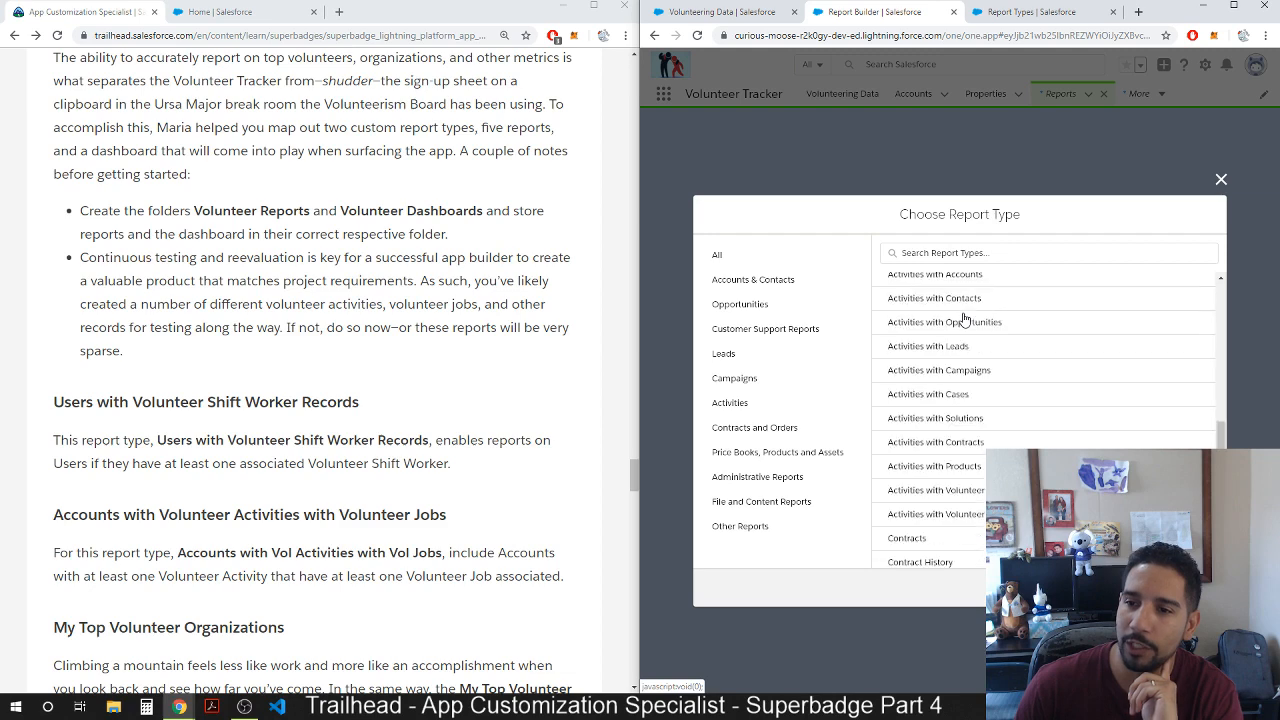
scroll(964, 318, "down", 5)
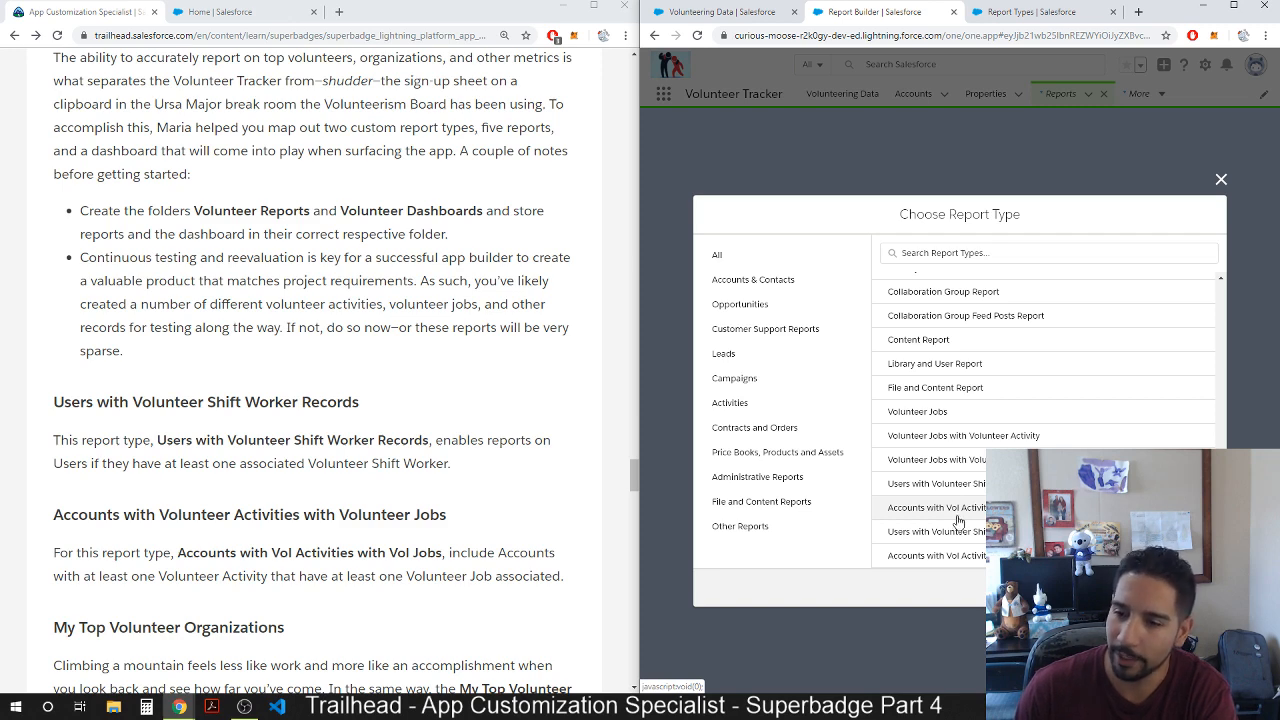
Read the My Top Volunteer Organizations requirements, examining the grouping, sorting, shift status and viewing-user conditions.
scroll(129, 457, "down", 3)
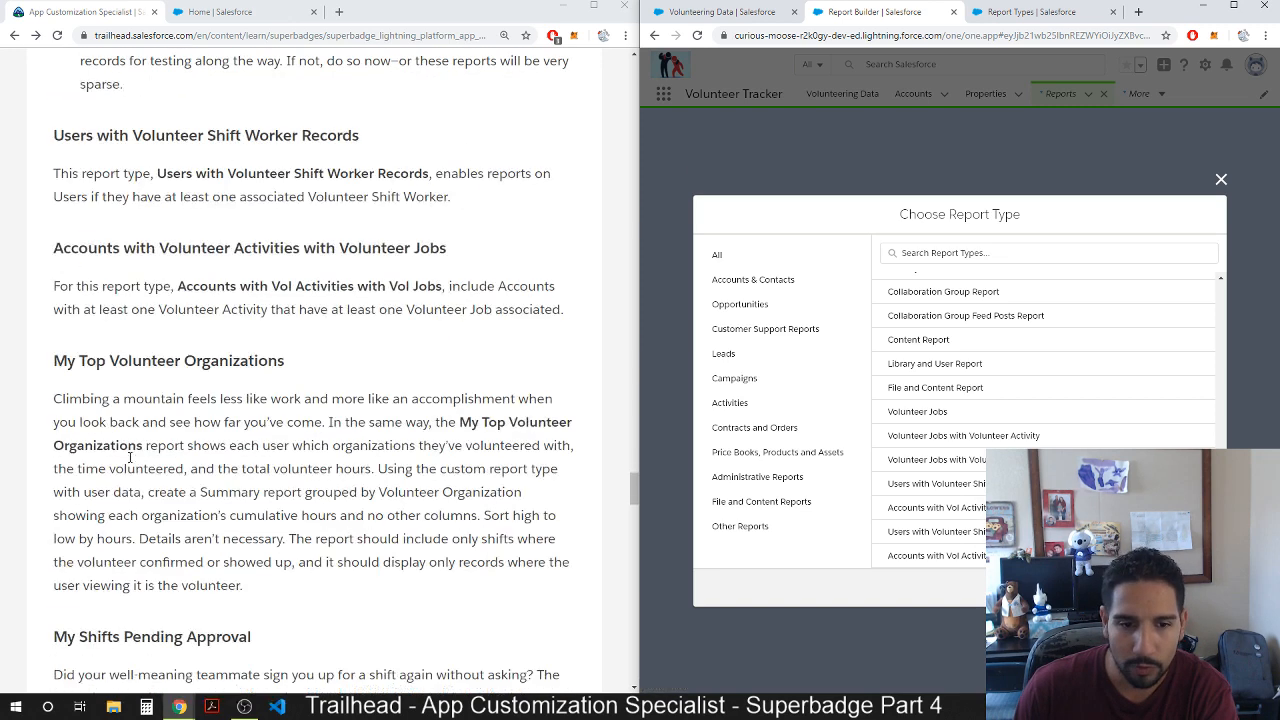
scroll(129, 457, "down", 2)
left_click_drag(40, 230, 310, 228)
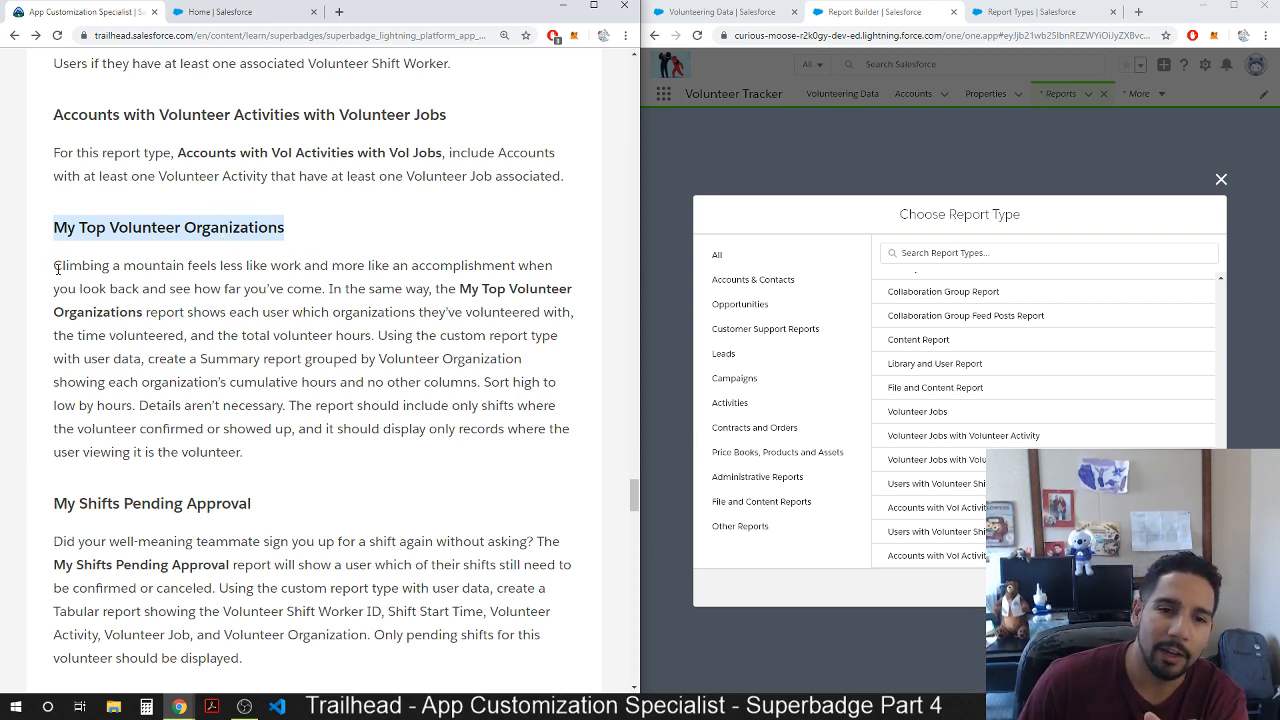
left_click_drag(54, 266, 527, 272)
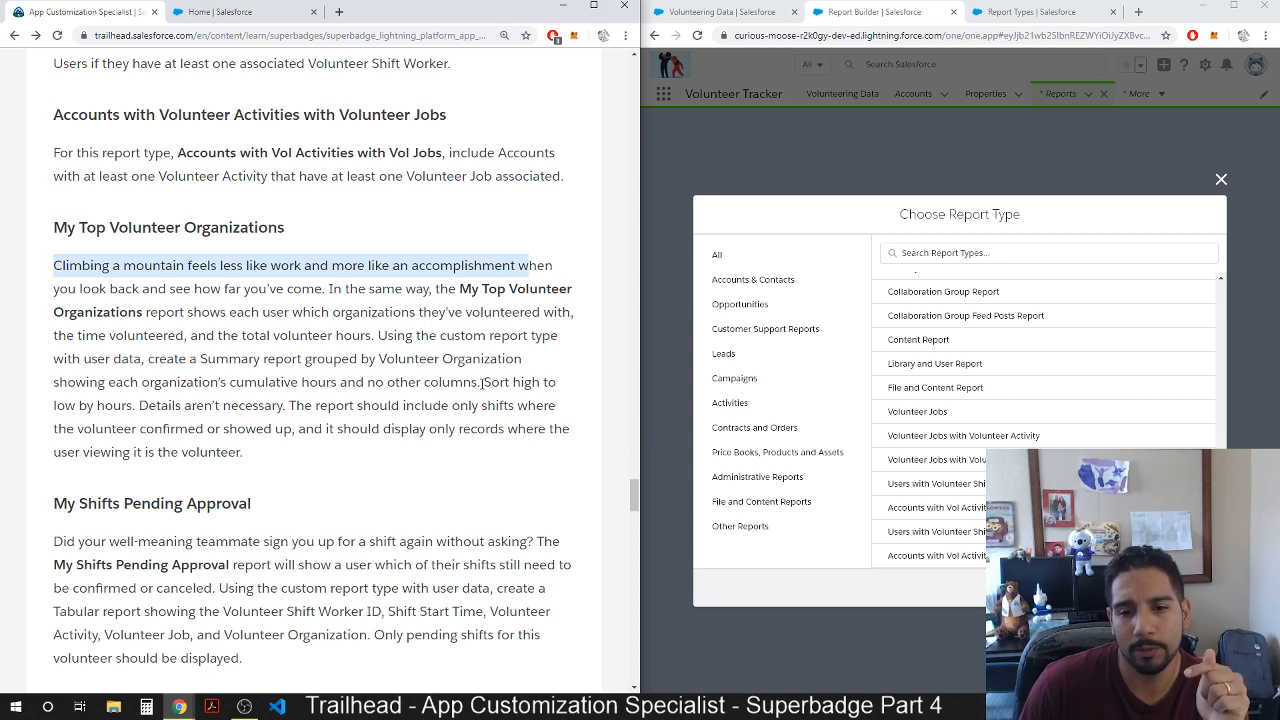
left_click_drag(485, 383, 295, 435)
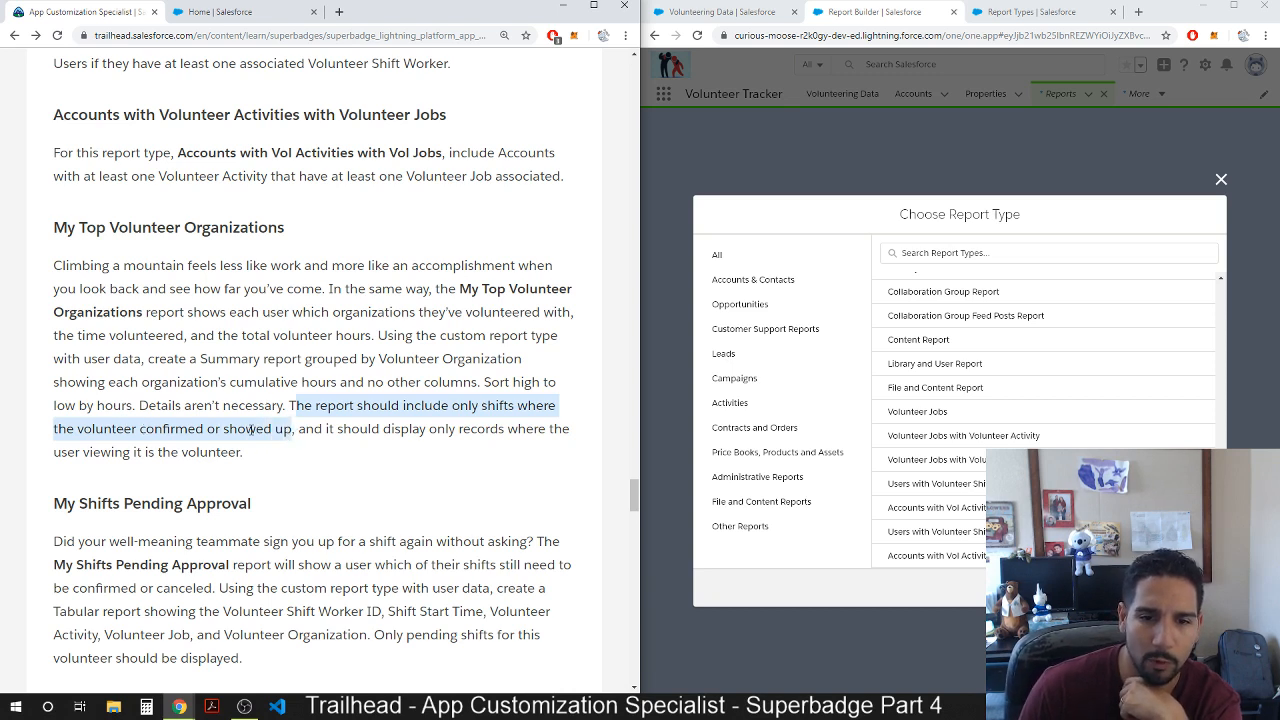
left_click_drag(298, 431, 553, 455)
left_click_drag(160, 432, 166, 452)
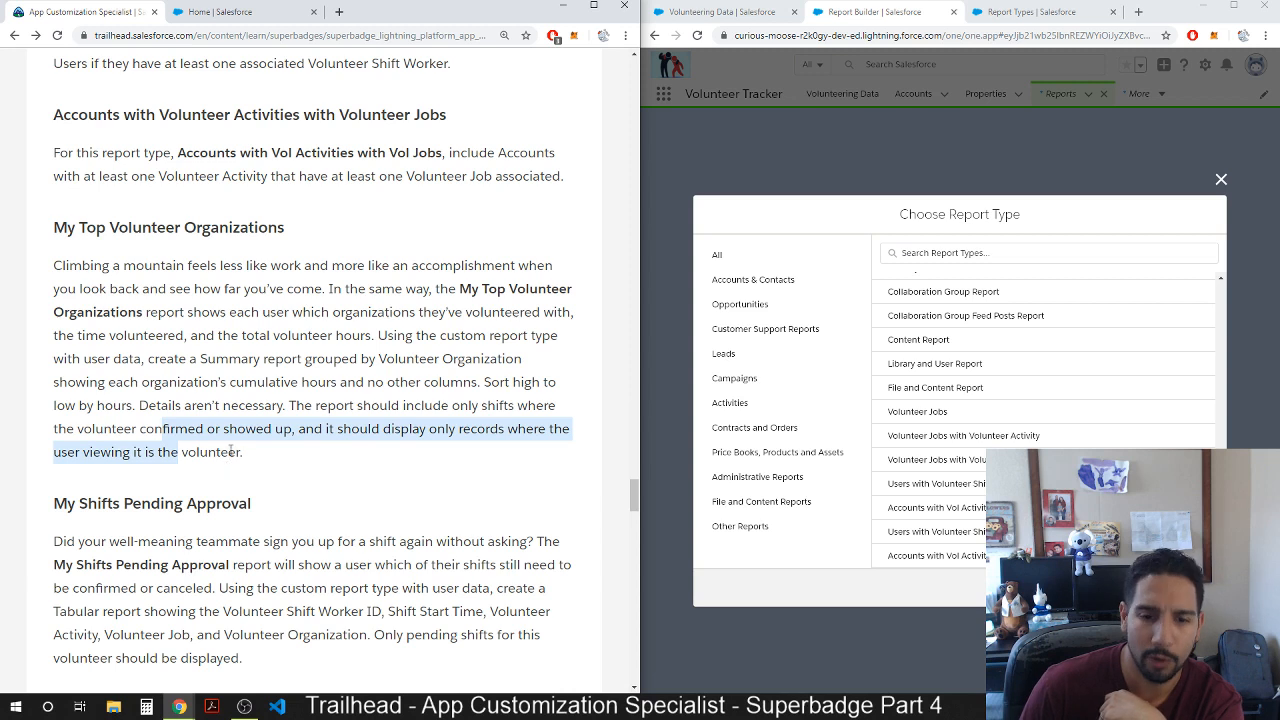
left_click(254, 463)
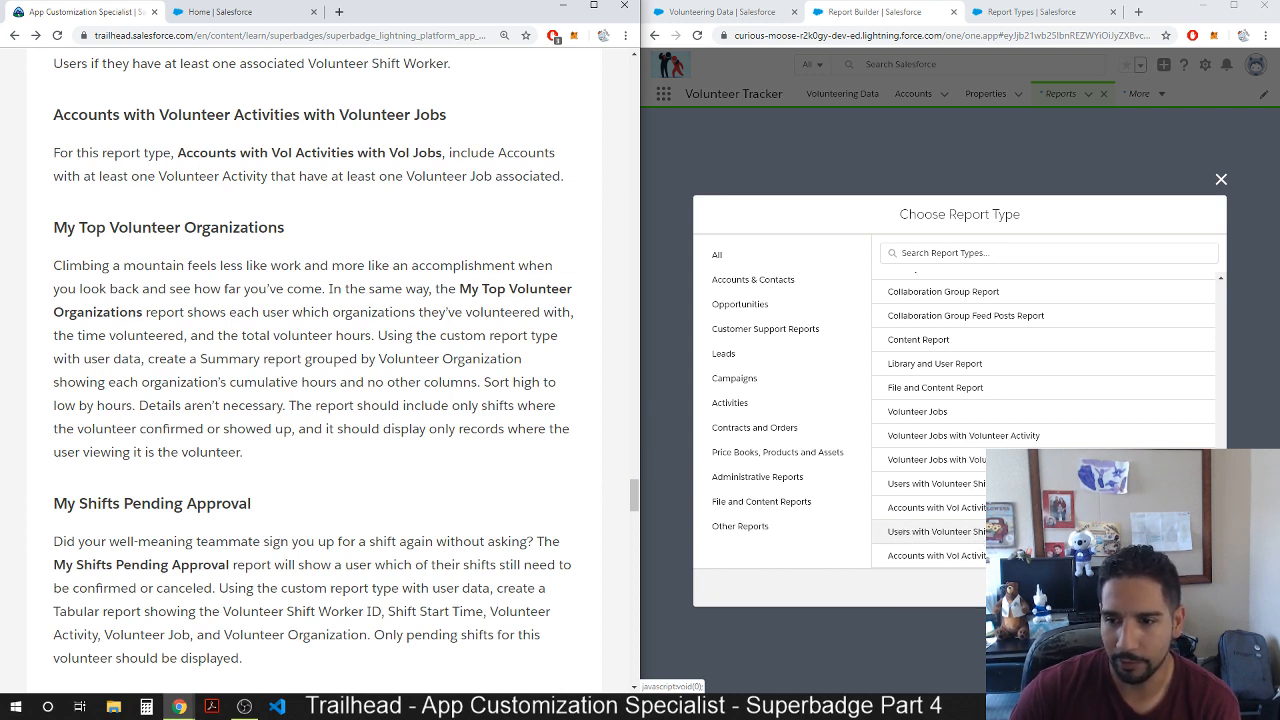
Create the report from the Users with Volunteer Shift Worker Records1 report type.
left_click(1004, 533)
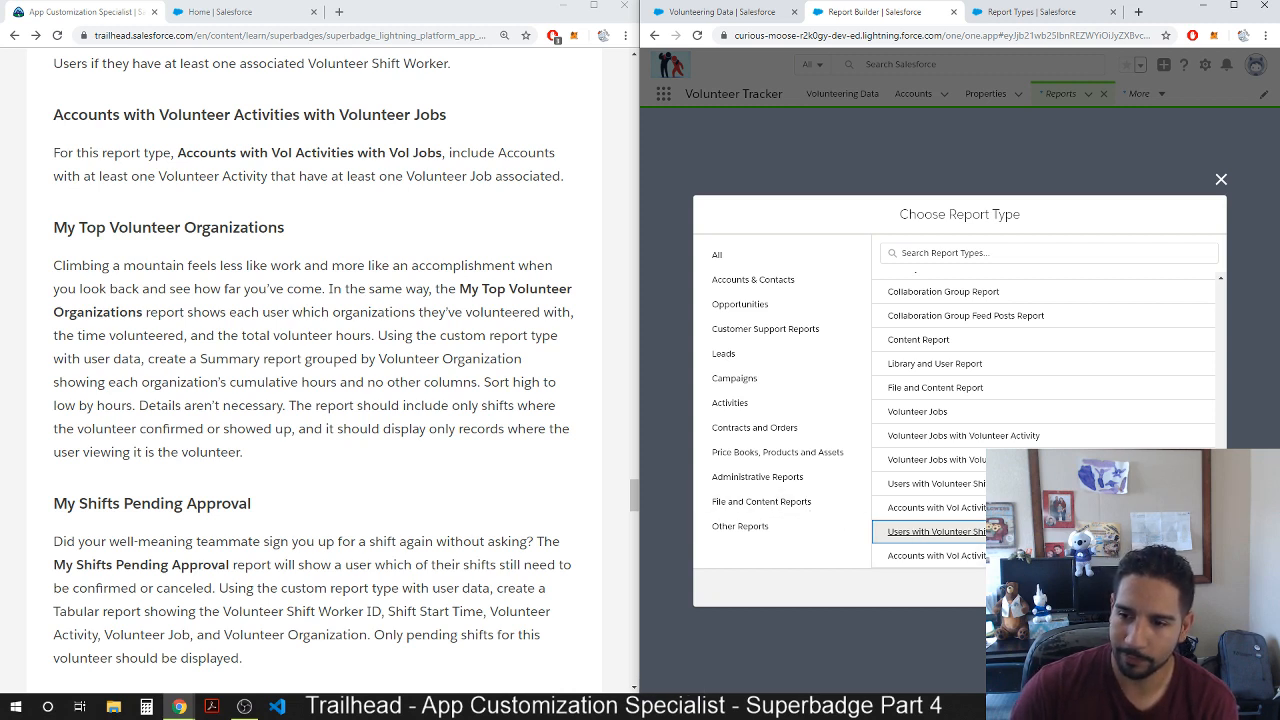
left_click(980, 486)
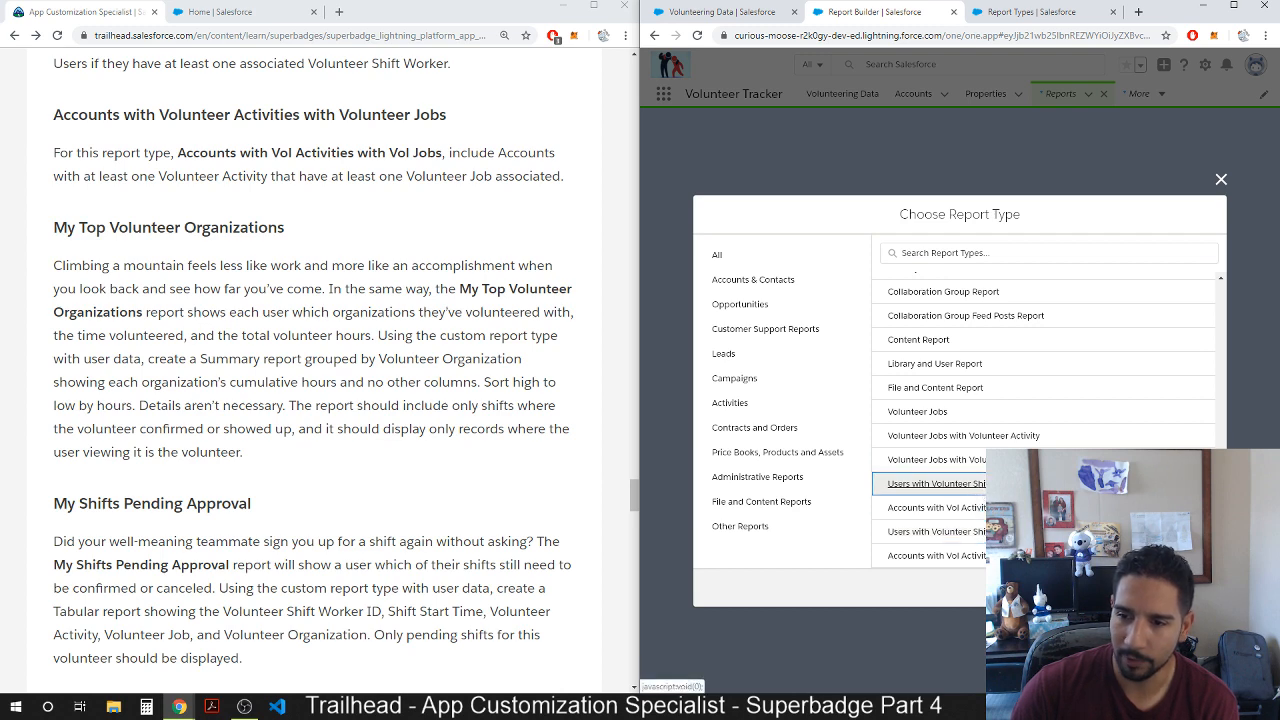
left_click(1183, 588)
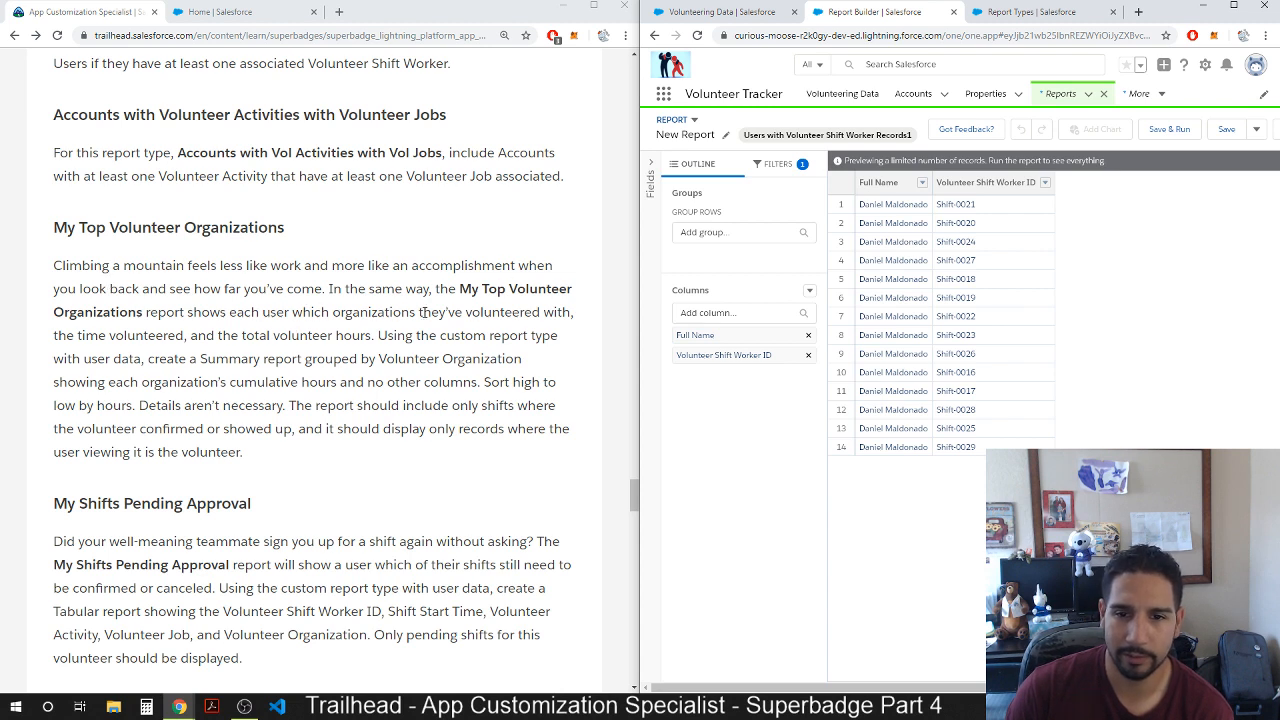
Name the new report My Top Volunteer Organizations1, copying the base name from the superbadge requirements.
left_click_drag(460, 289, 141, 312)
left_click(453, 291)
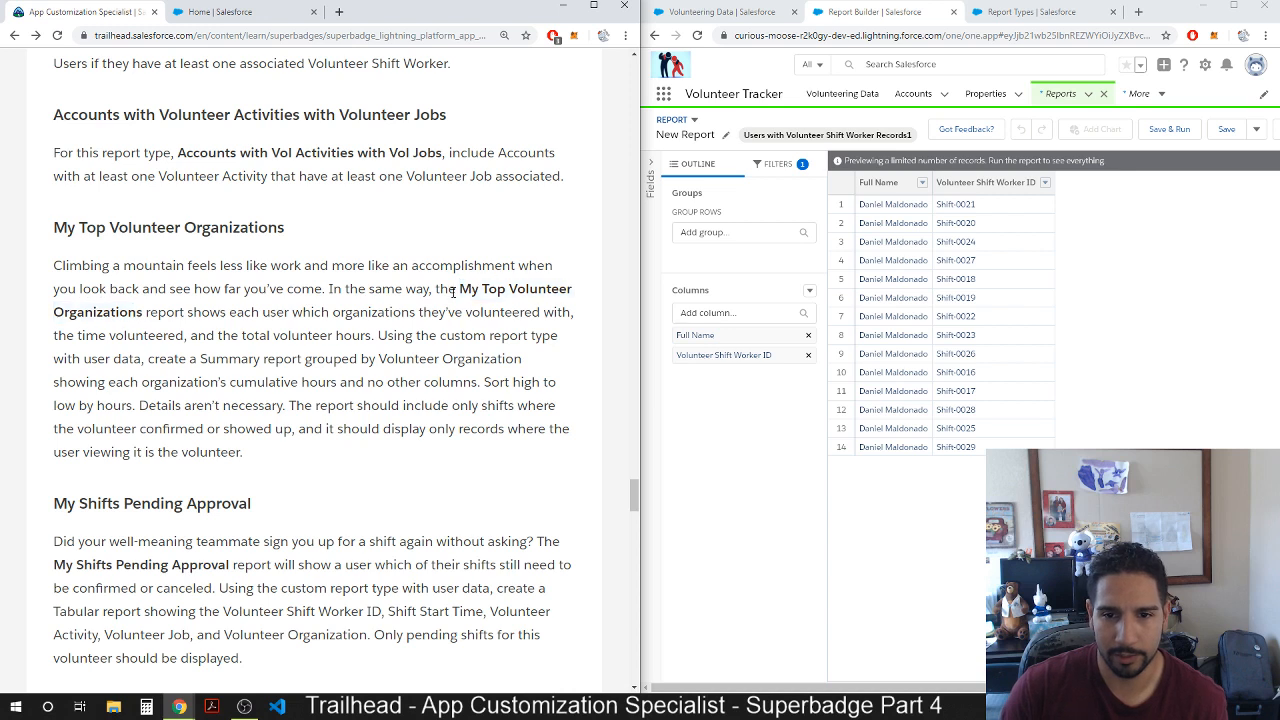
left_click_drag(458, 290, 143, 312)
key("ctrl+c")
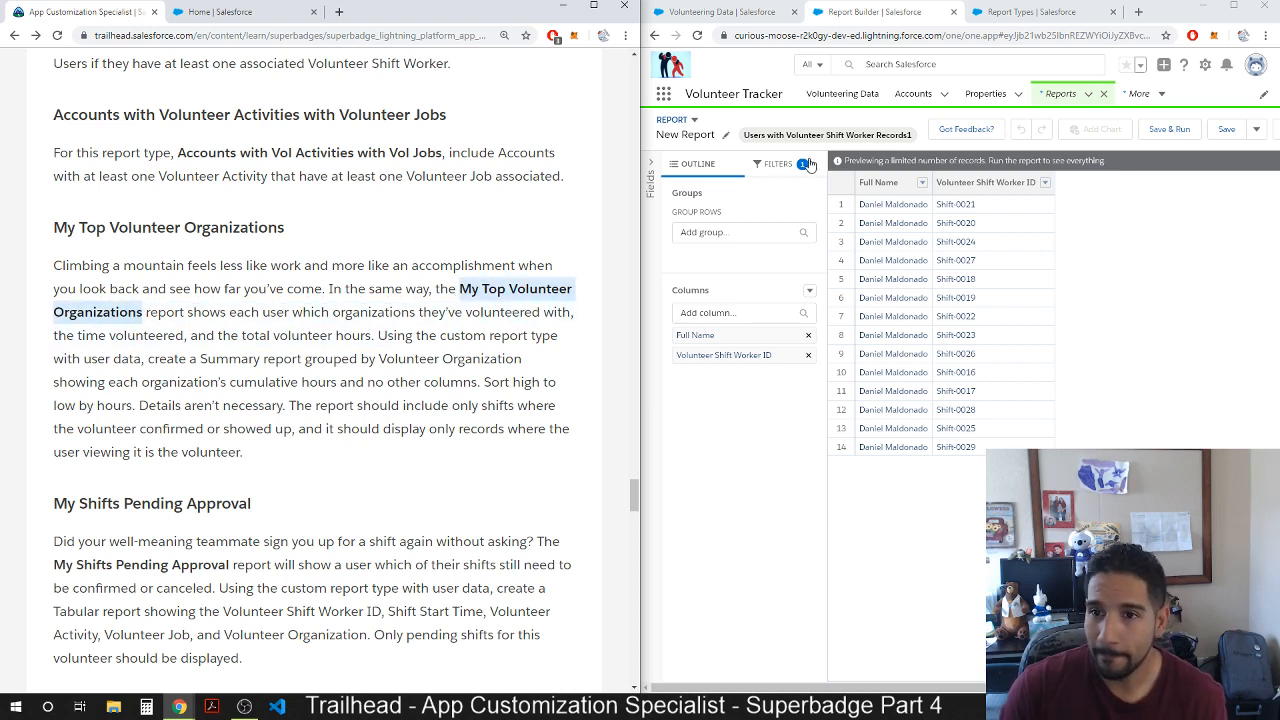
left_click(725, 134)
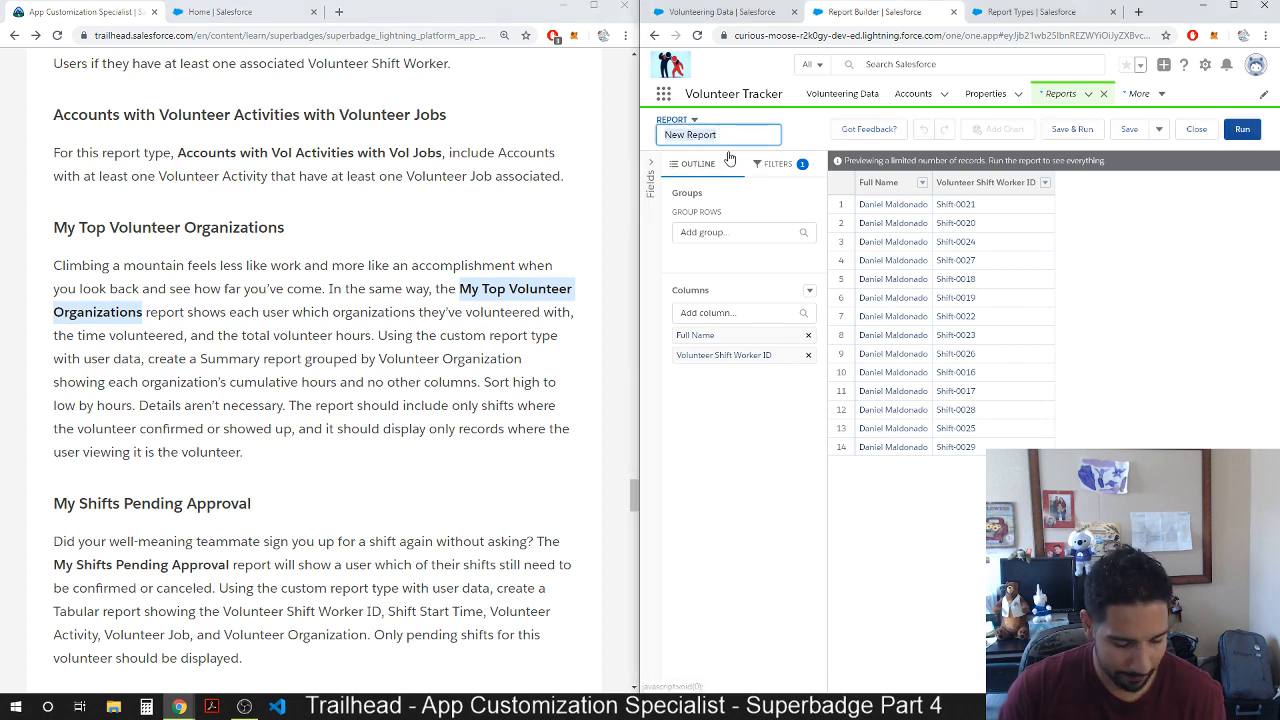
key("ctrl+v")
type("1")
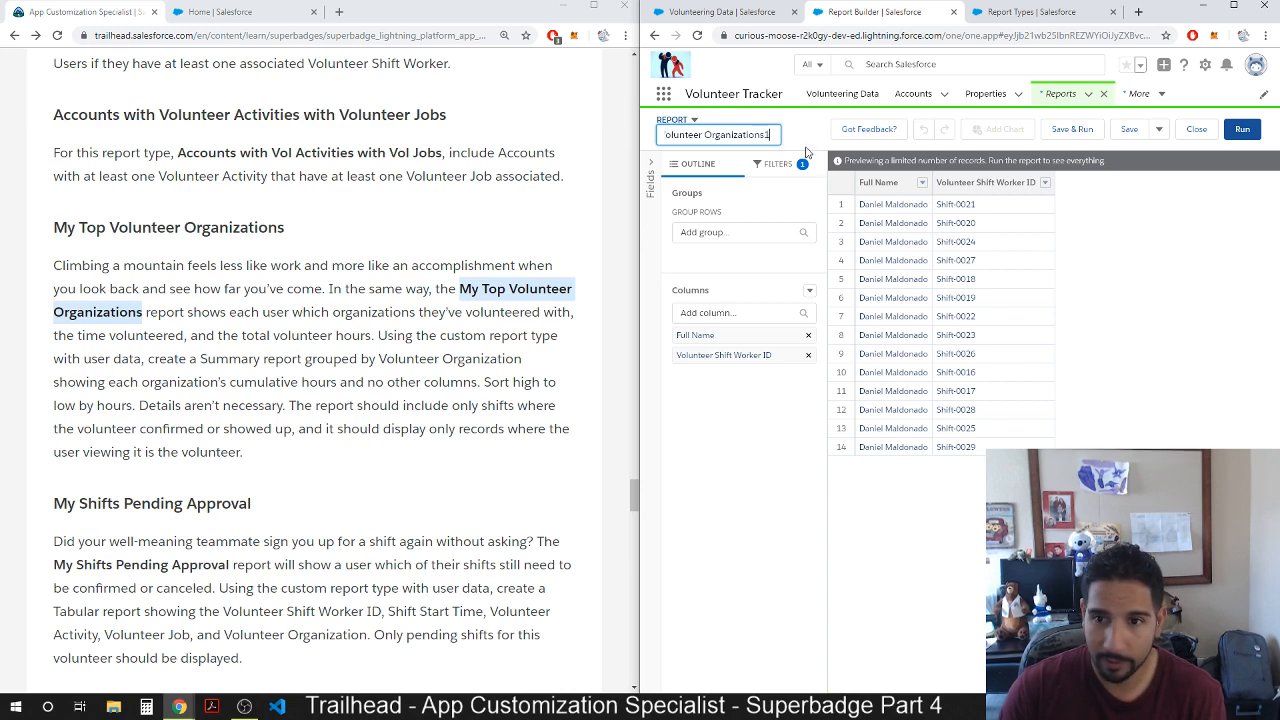
left_click(808, 135)
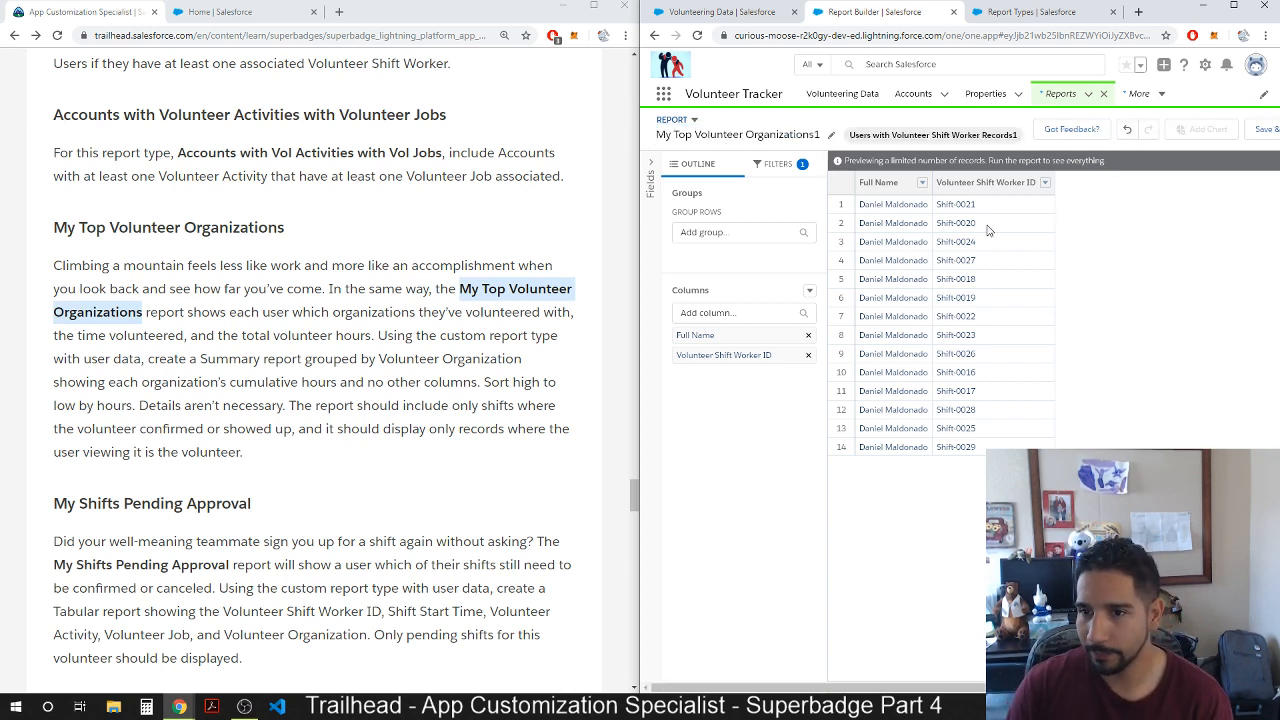
Group the report rows by the Volunteer Organization field of the Volunteer Shift Workers.
left_click(735, 232)
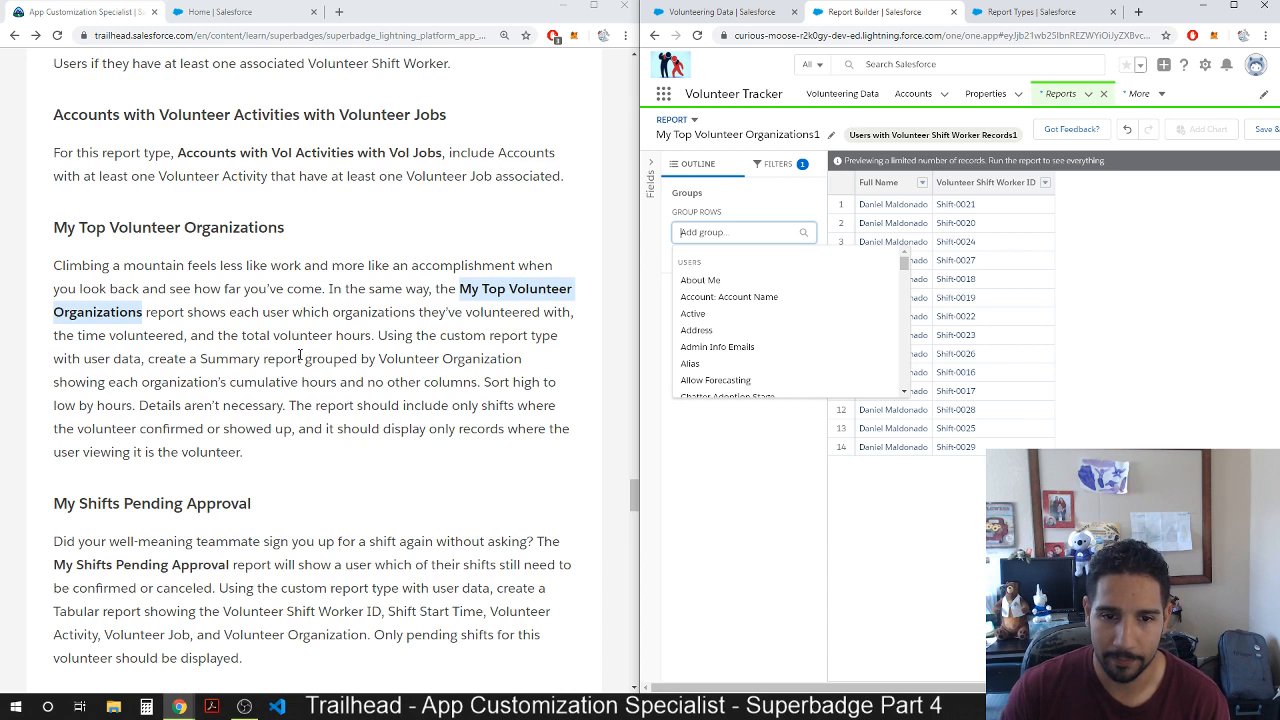
scroll(777, 316, "down", 1)
scroll(777, 316, "down", 2)
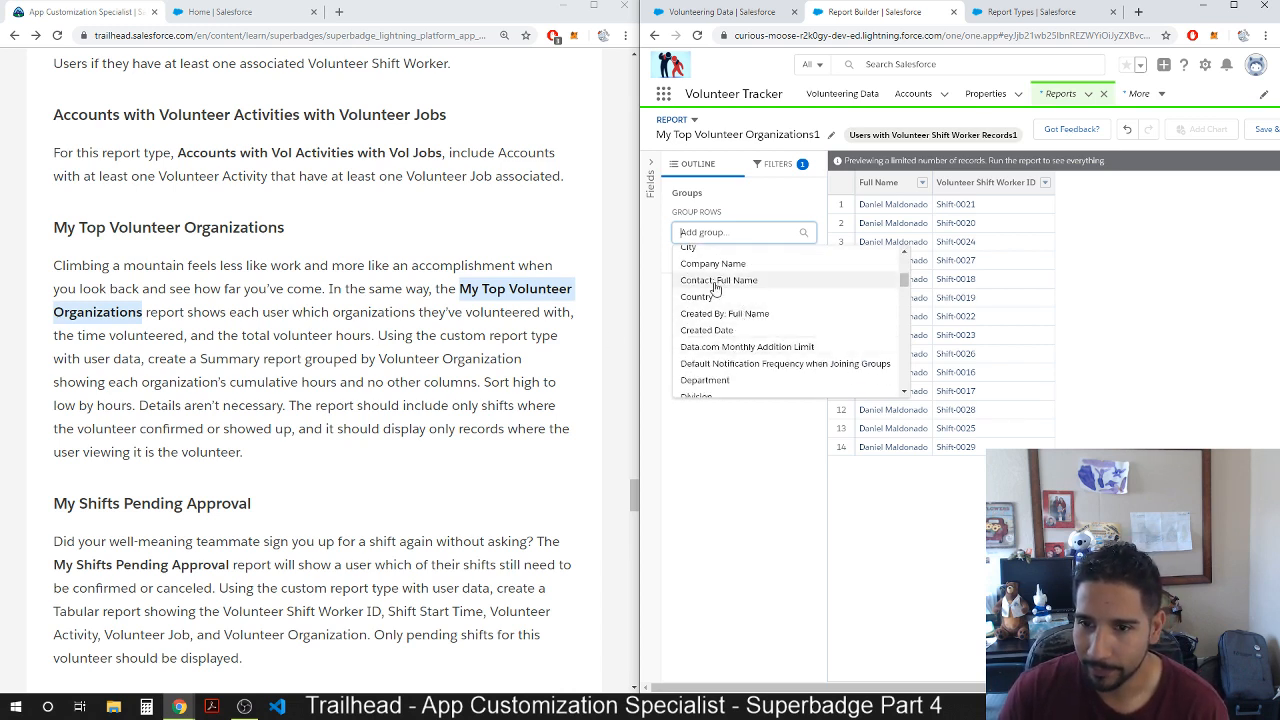
scroll(738, 300, "down", 1)
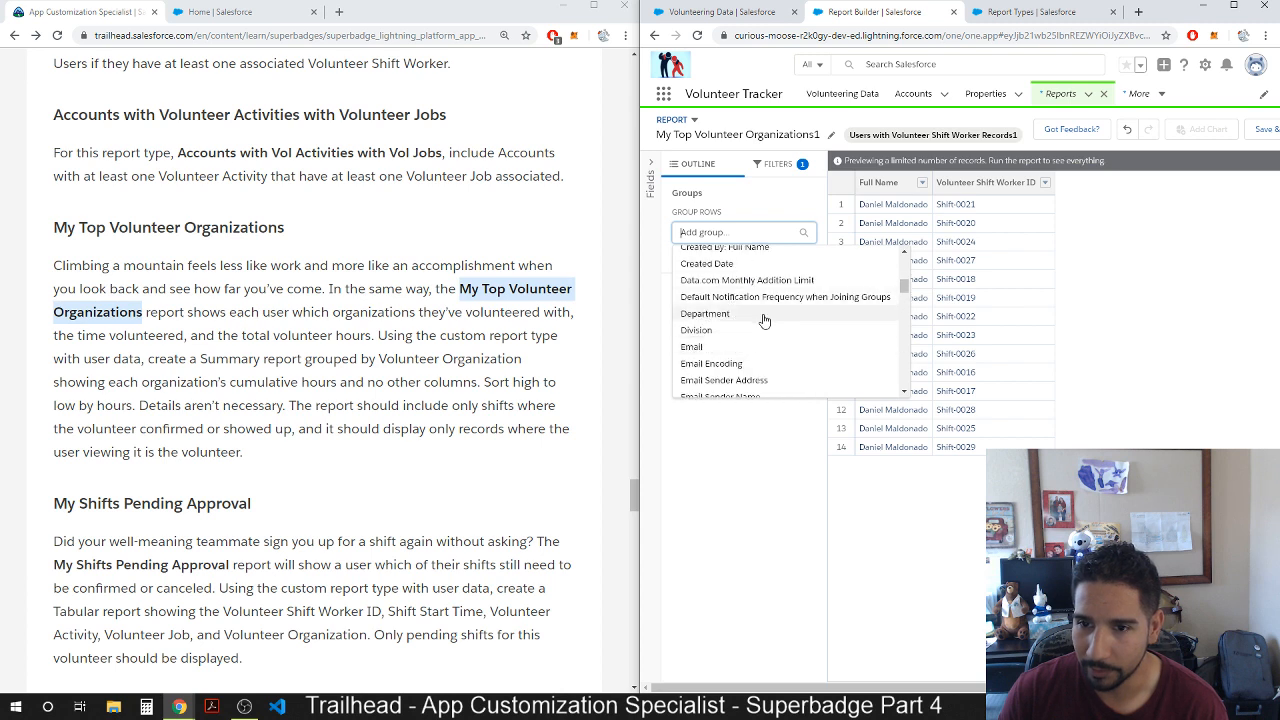
scroll(757, 340, "down", 3)
scroll(757, 340, "down", 5)
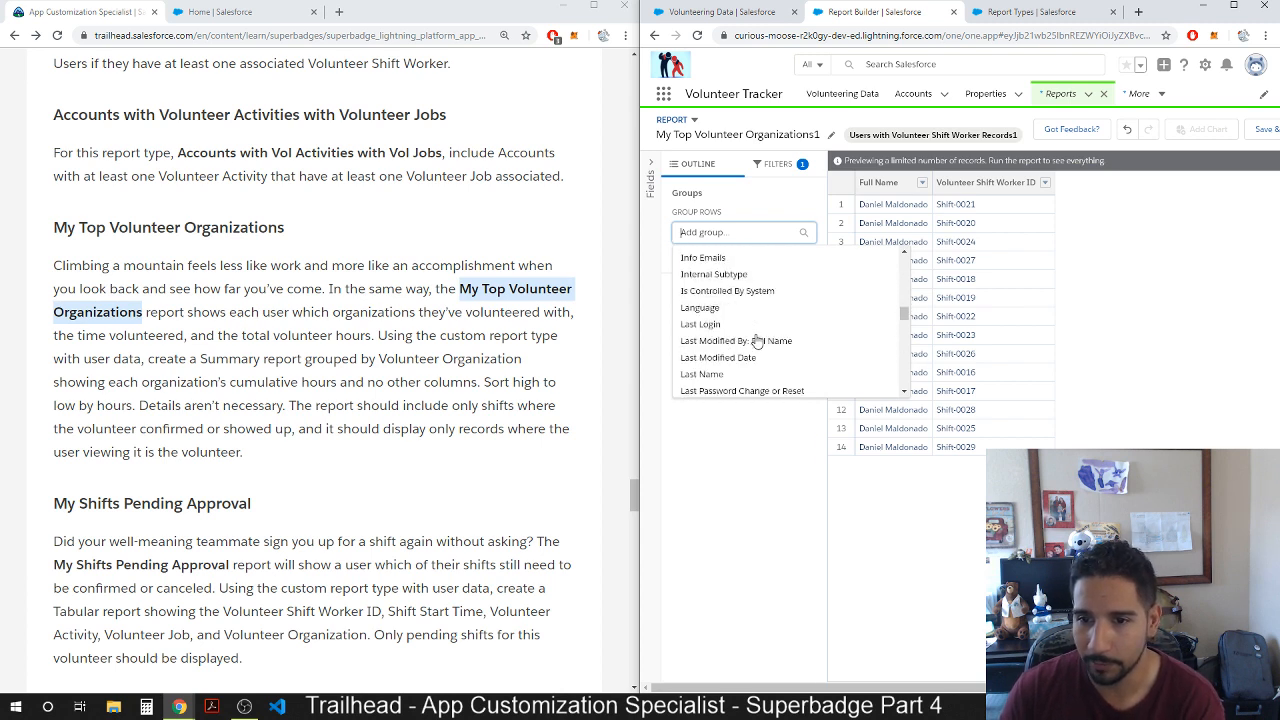
scroll(755, 341, "down", 3)
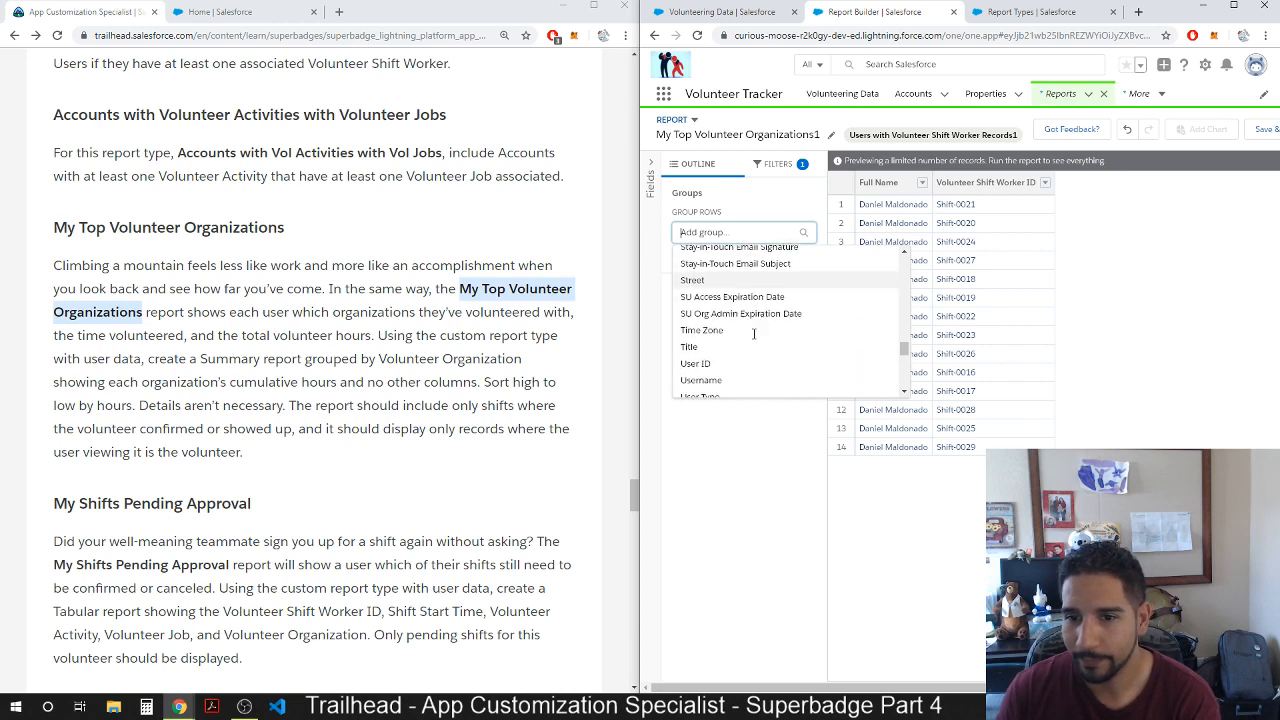
scroll(754, 333, "down", 3)
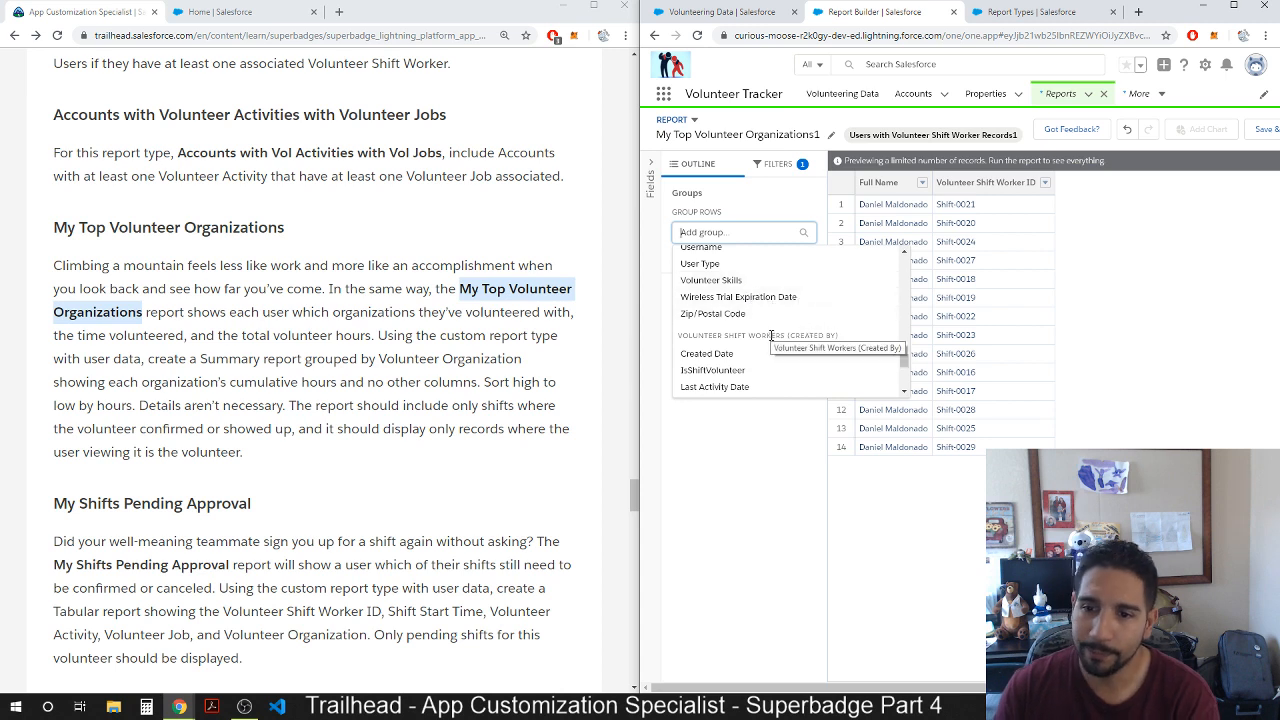
scroll(780, 320, "down", 2)
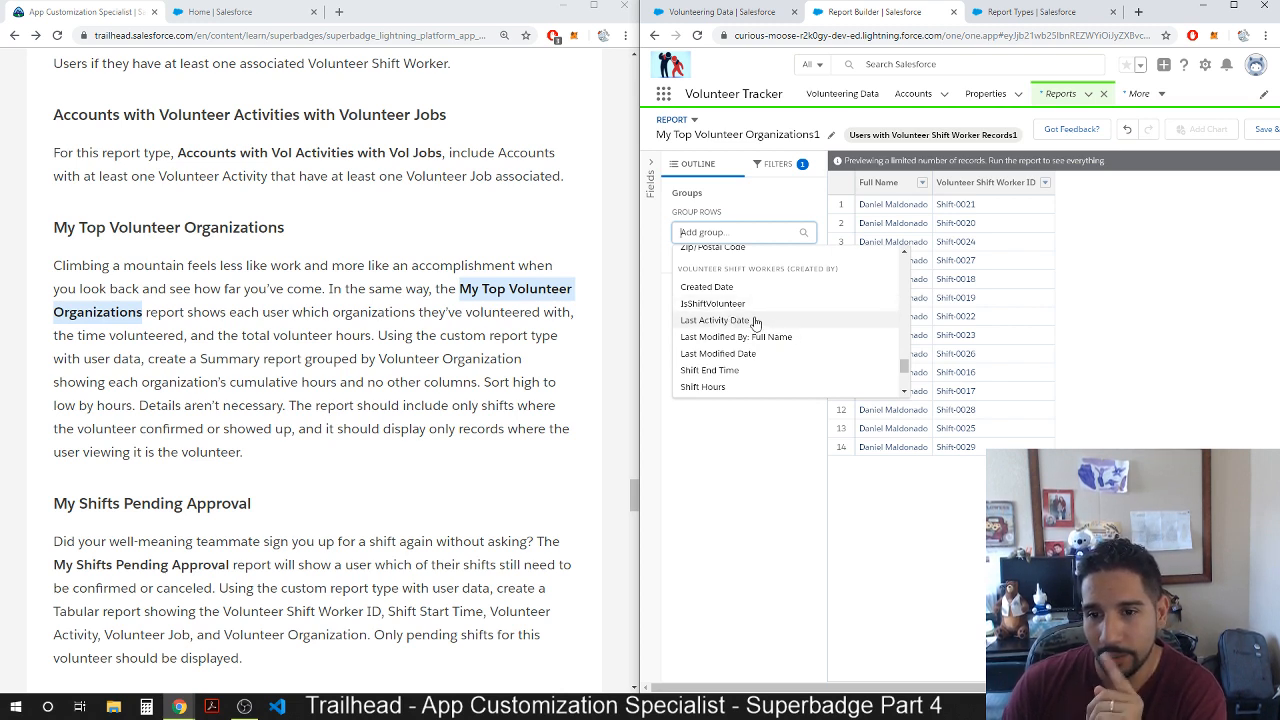
scroll(755, 322, "down", 5)
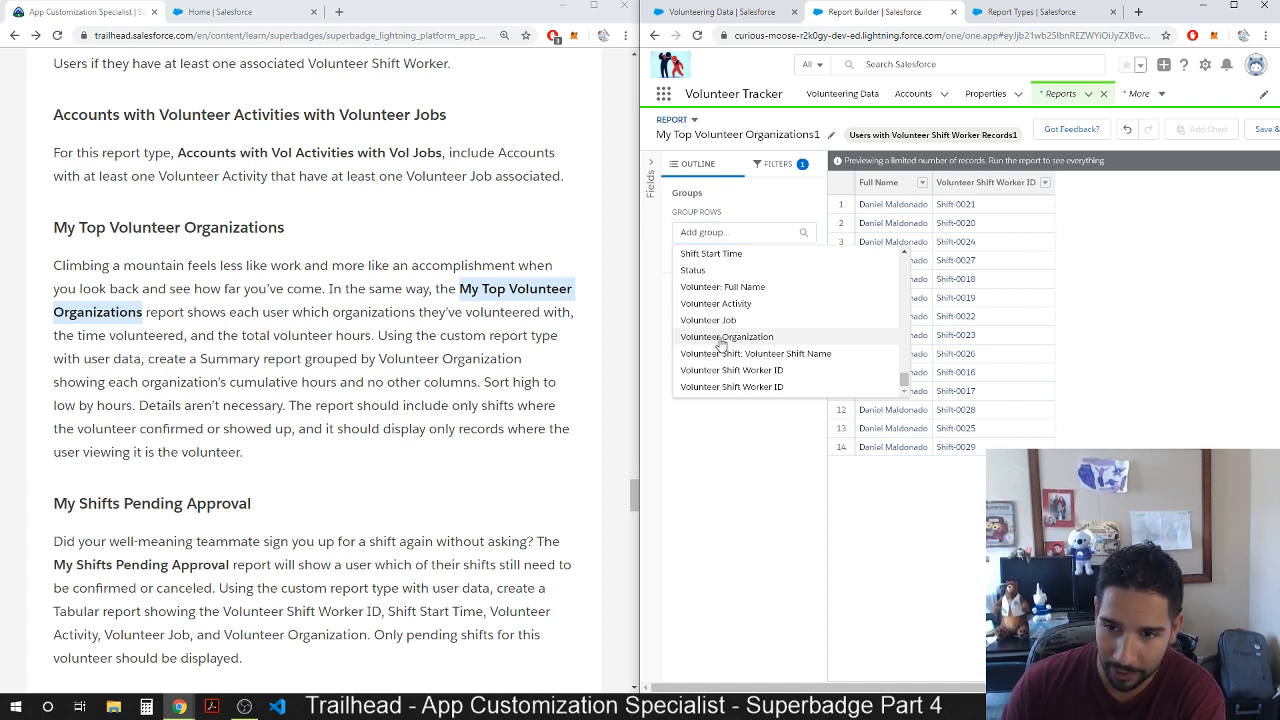
left_click(722, 338)
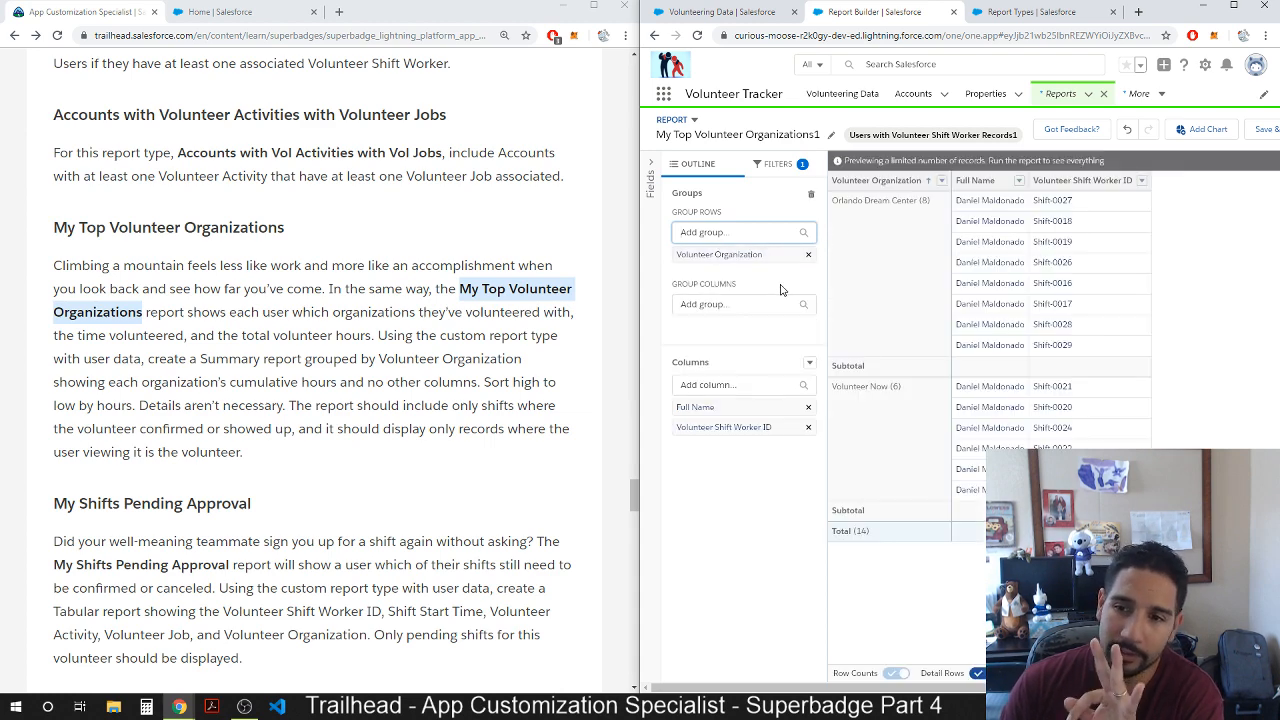
Review the superbadge's Relationships requirements, examining the purpose of the Volunteer Organization field.
left_click_drag(634, 495, 601, 237)
scroll(298, 280, "down", 1)
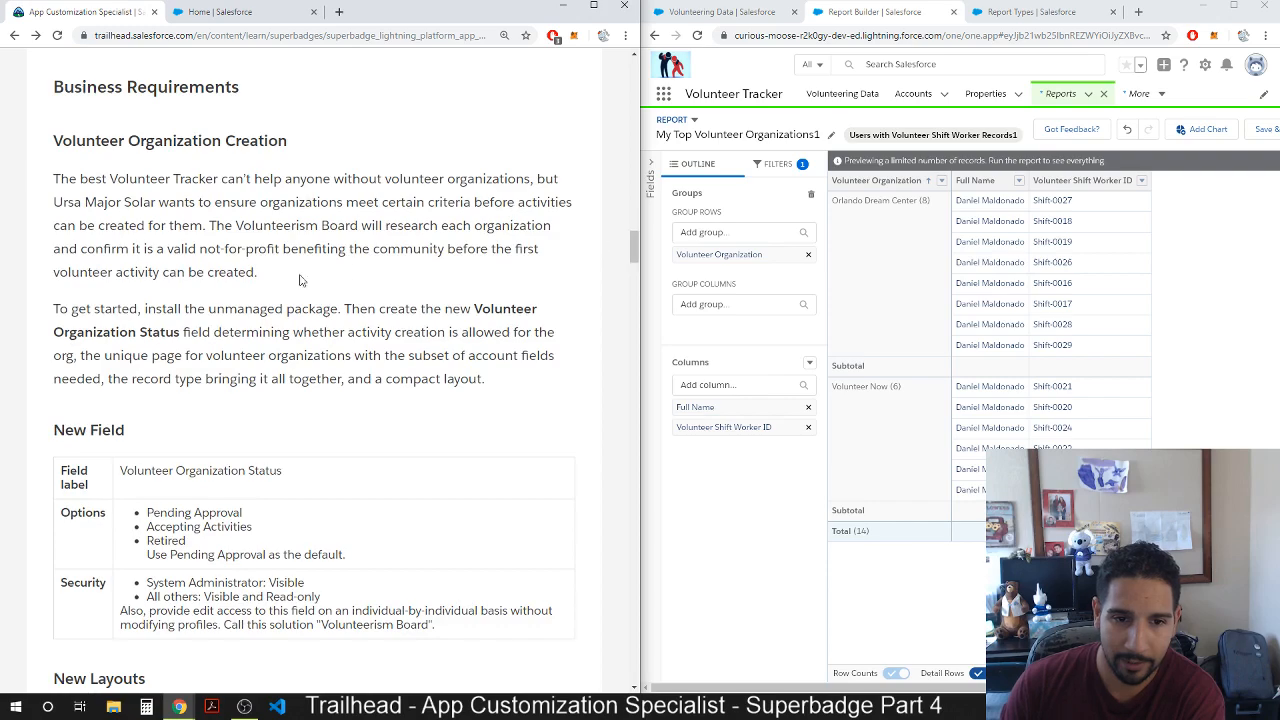
scroll(240, 385, "down", 9)
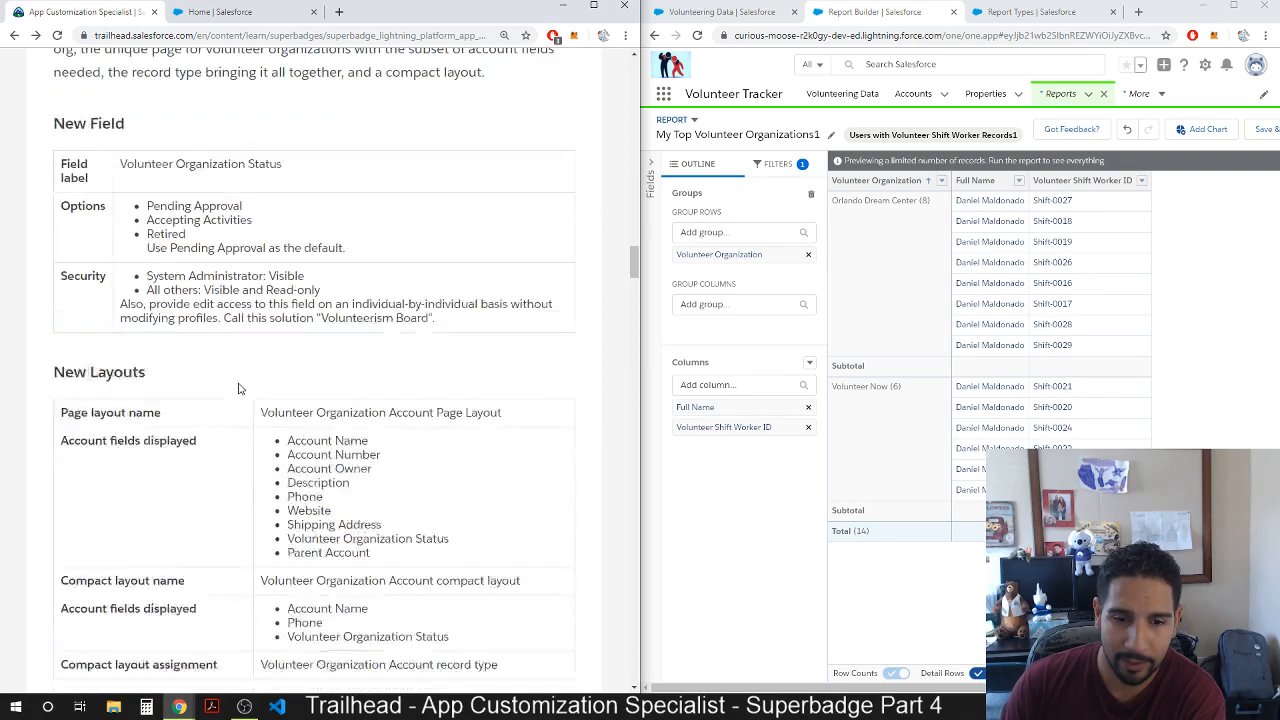
scroll(240, 385, "down", 3)
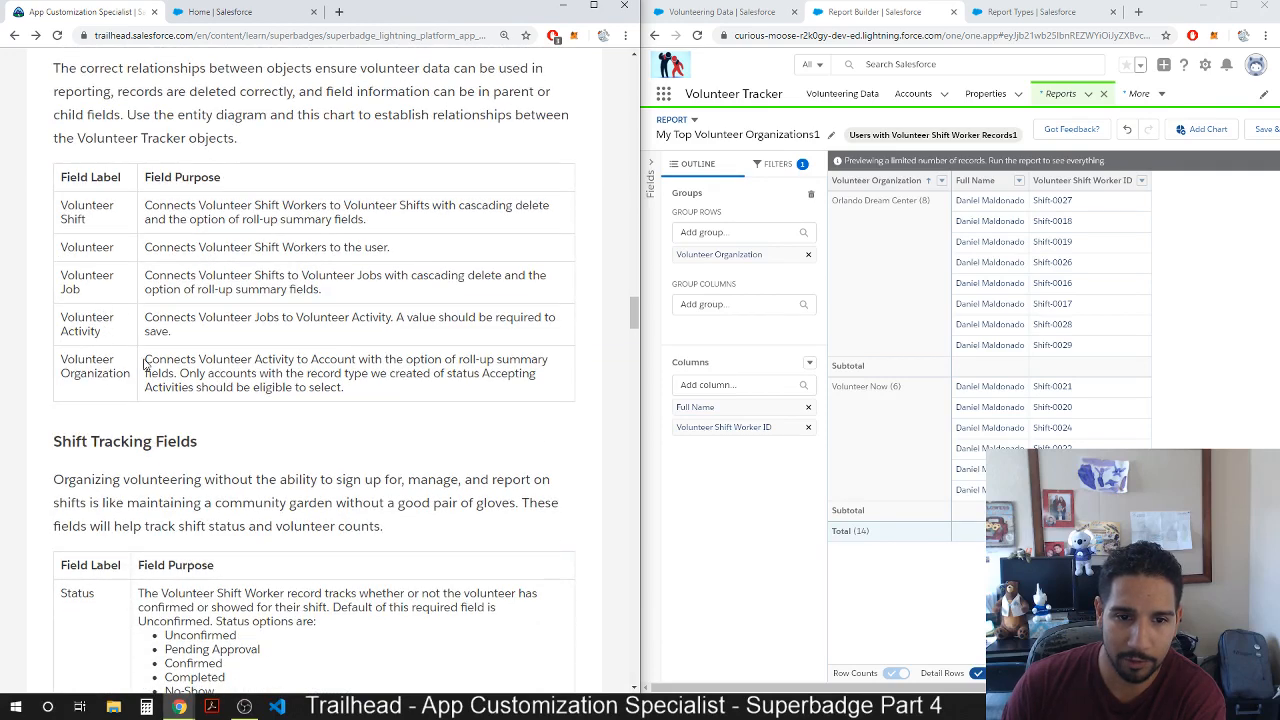
left_click_drag(147, 358, 364, 397)
scroll(213, 407, "down", 2)
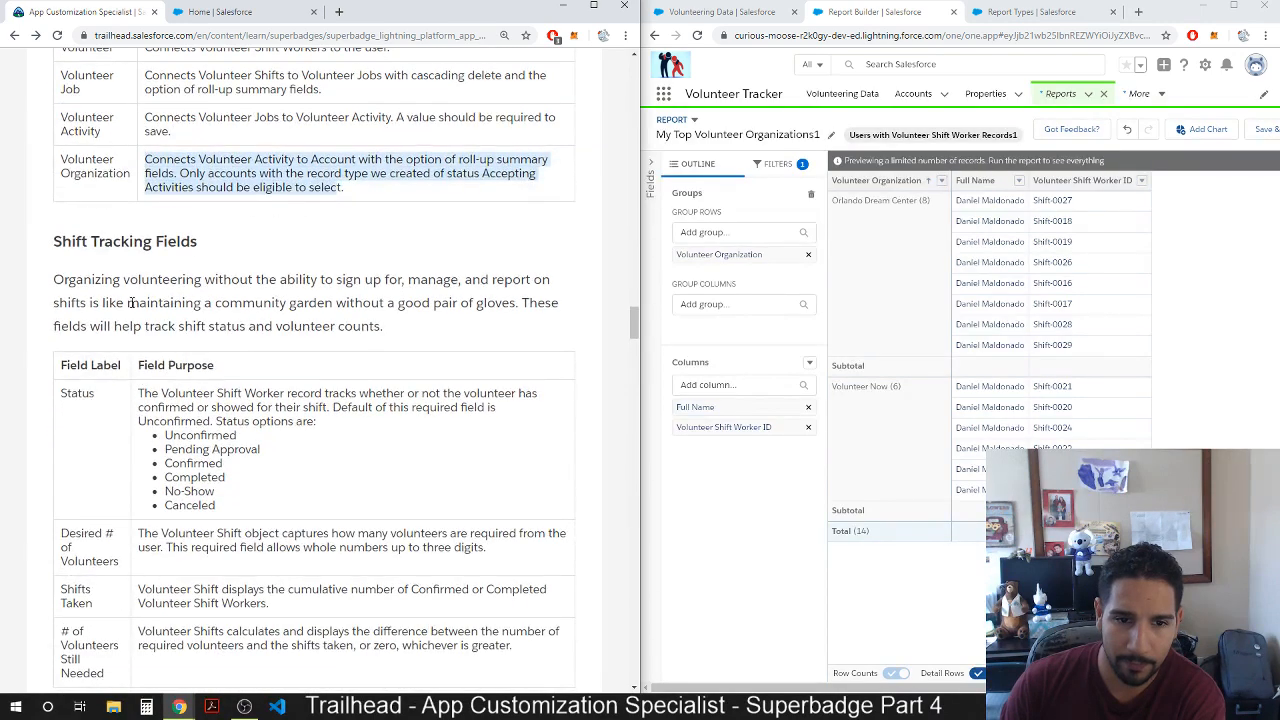
scroll(98, 284, "down", 4)
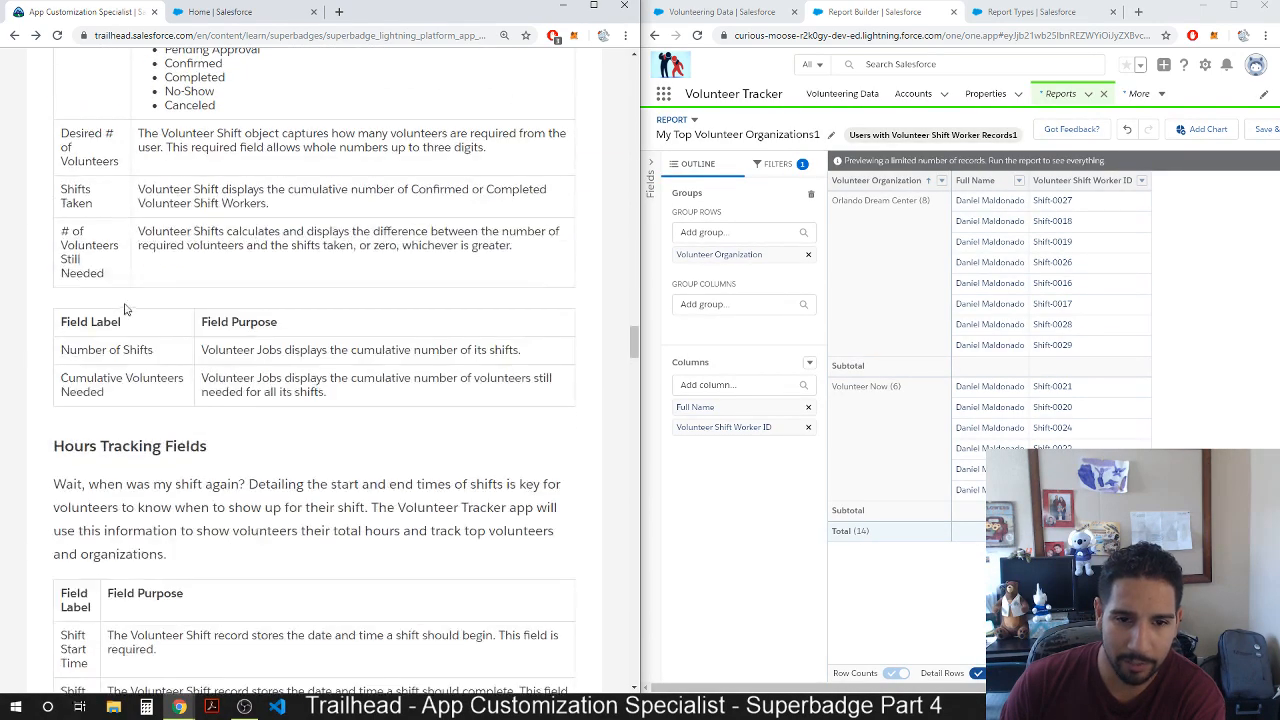
Find the Volunteer Organization entry under Other Fields in the requirements and examine which objects should display the organization name.
scroll(129, 311, "up", 15)
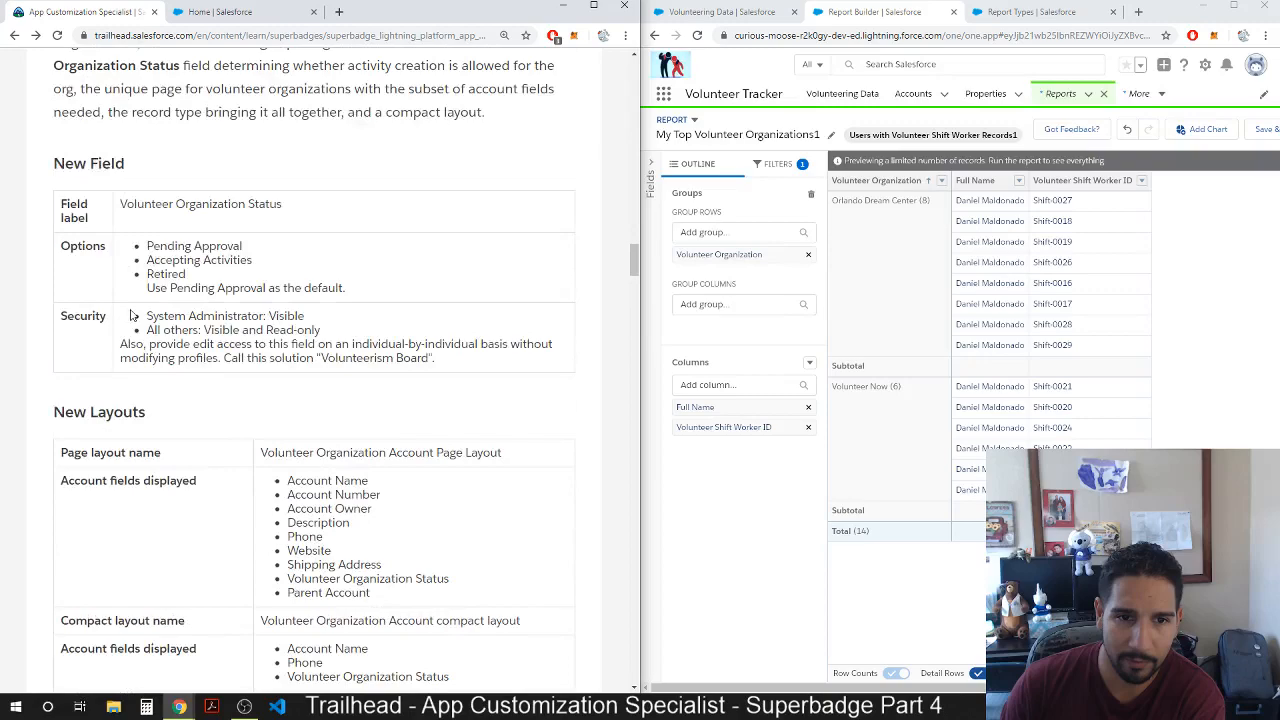
scroll(133, 315, "up", 3)
scroll(136, 317, "down", 5)
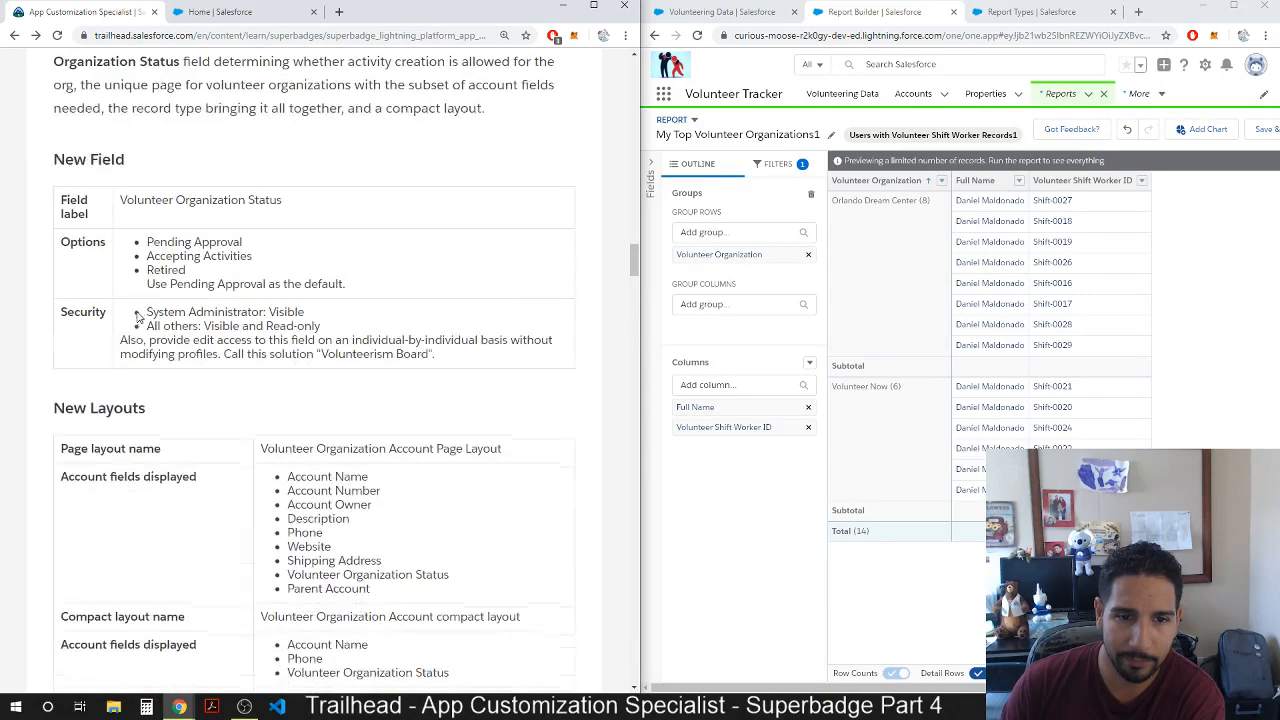
scroll(138, 320, "down", 7)
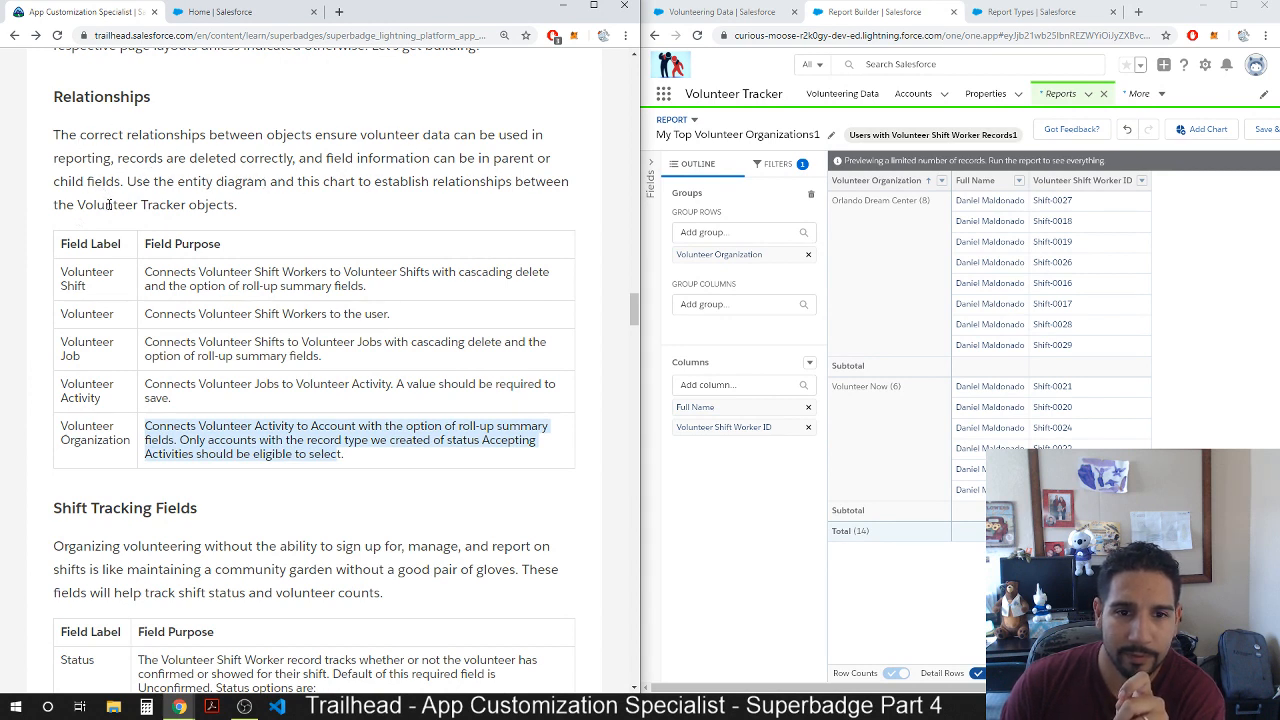
scroll(109, 204, "down", 6)
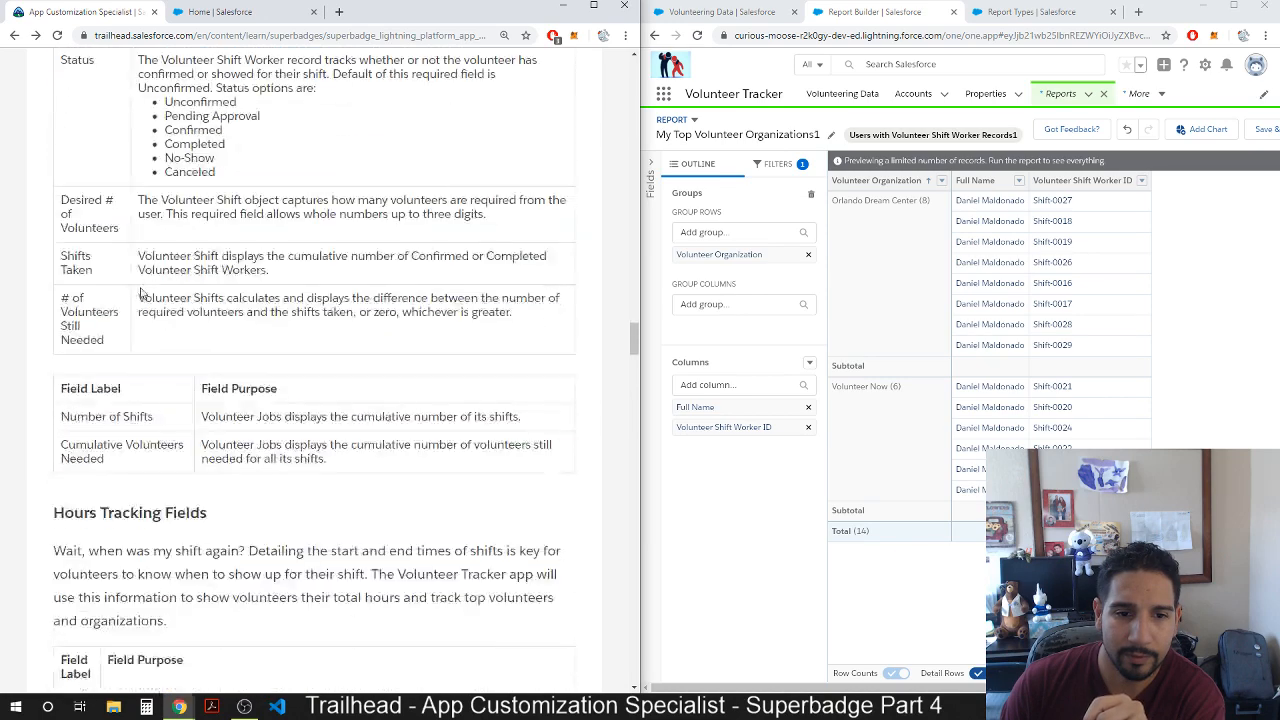
scroll(139, 316, "down", 1)
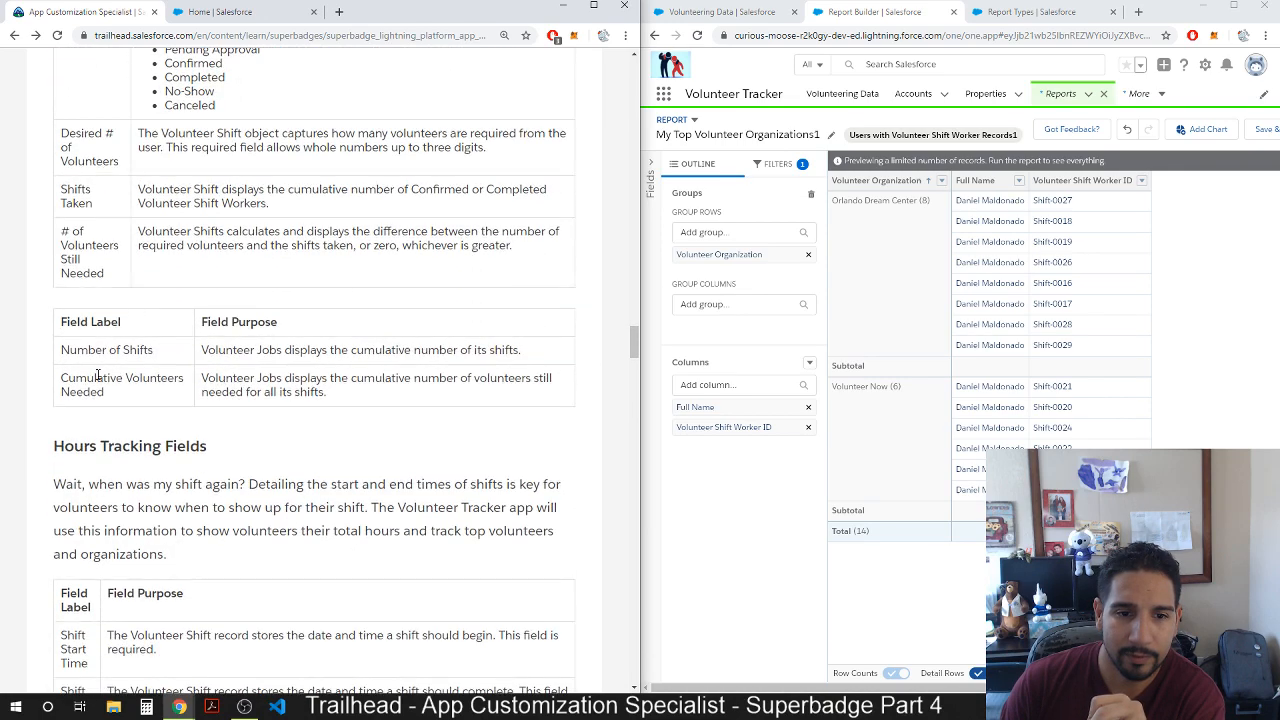
scroll(97, 373, "down", 3)
scroll(97, 373, "down", 5)
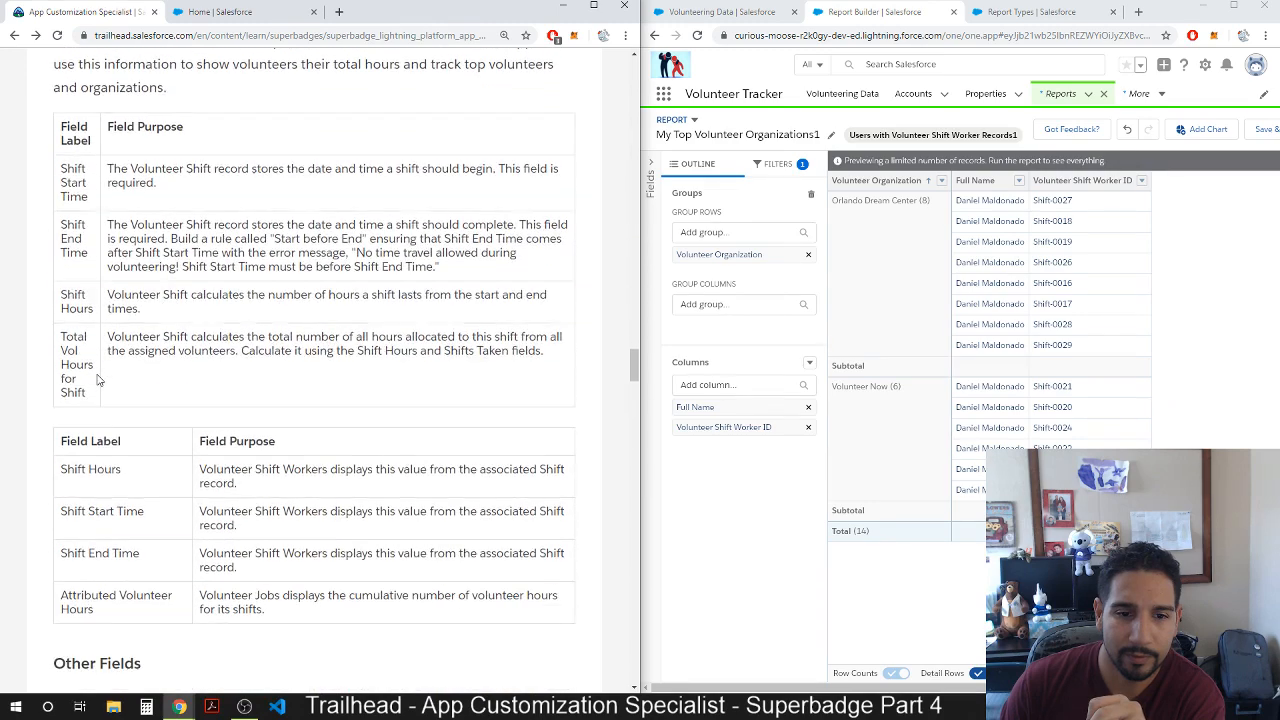
scroll(98, 374, "down", 4)
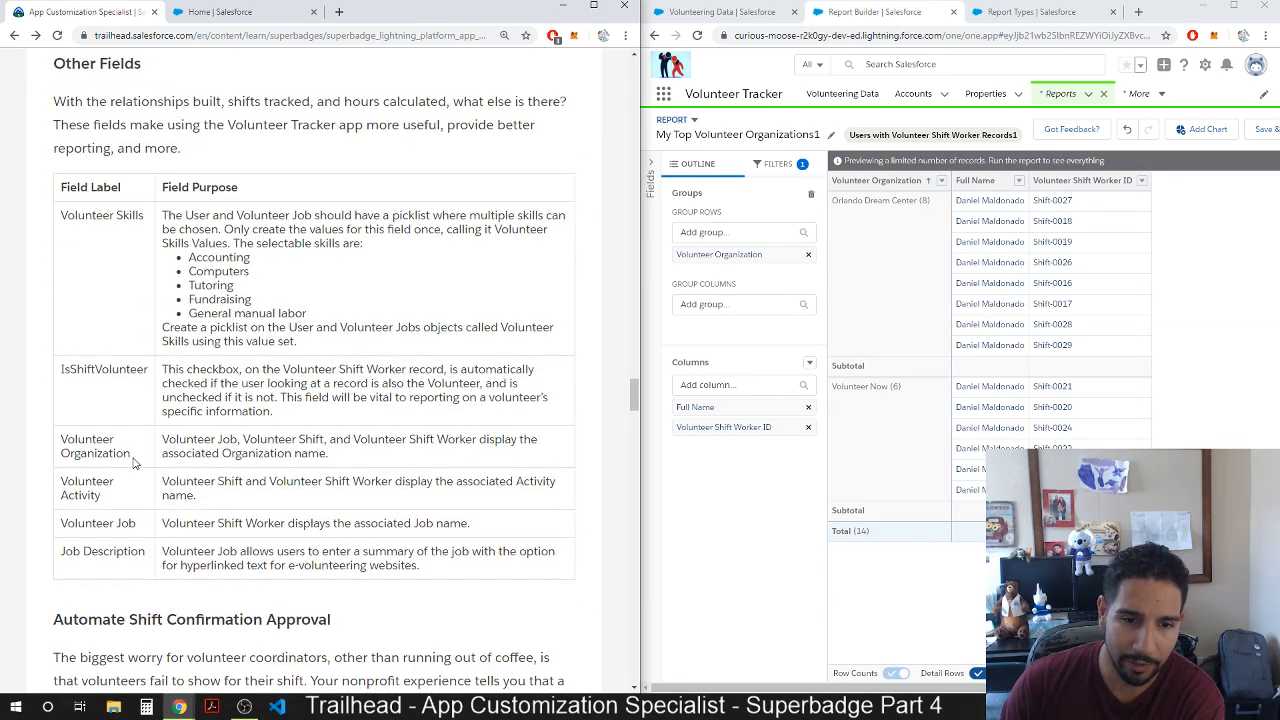
left_click_drag(133, 461, 67, 440)
left_click_drag(161, 440, 533, 455)
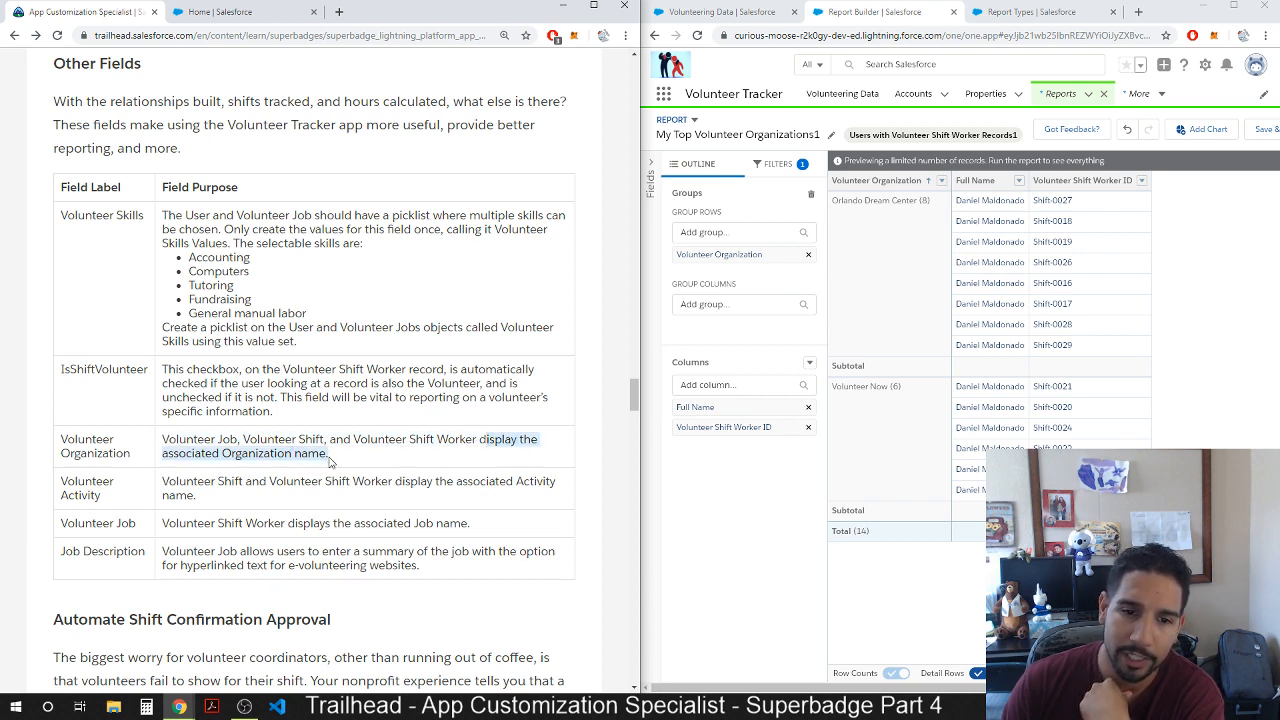
left_click_drag(140, 460, 60, 445)
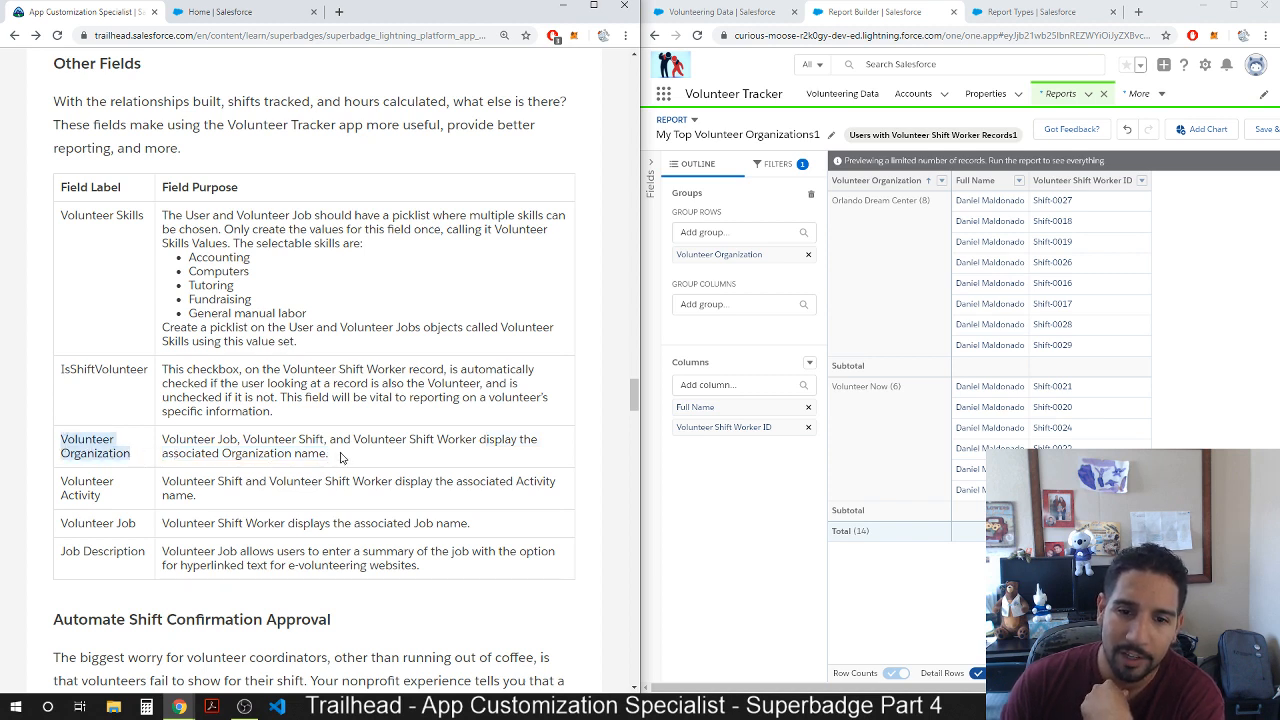
left_click_drag(340, 457, 178, 436)
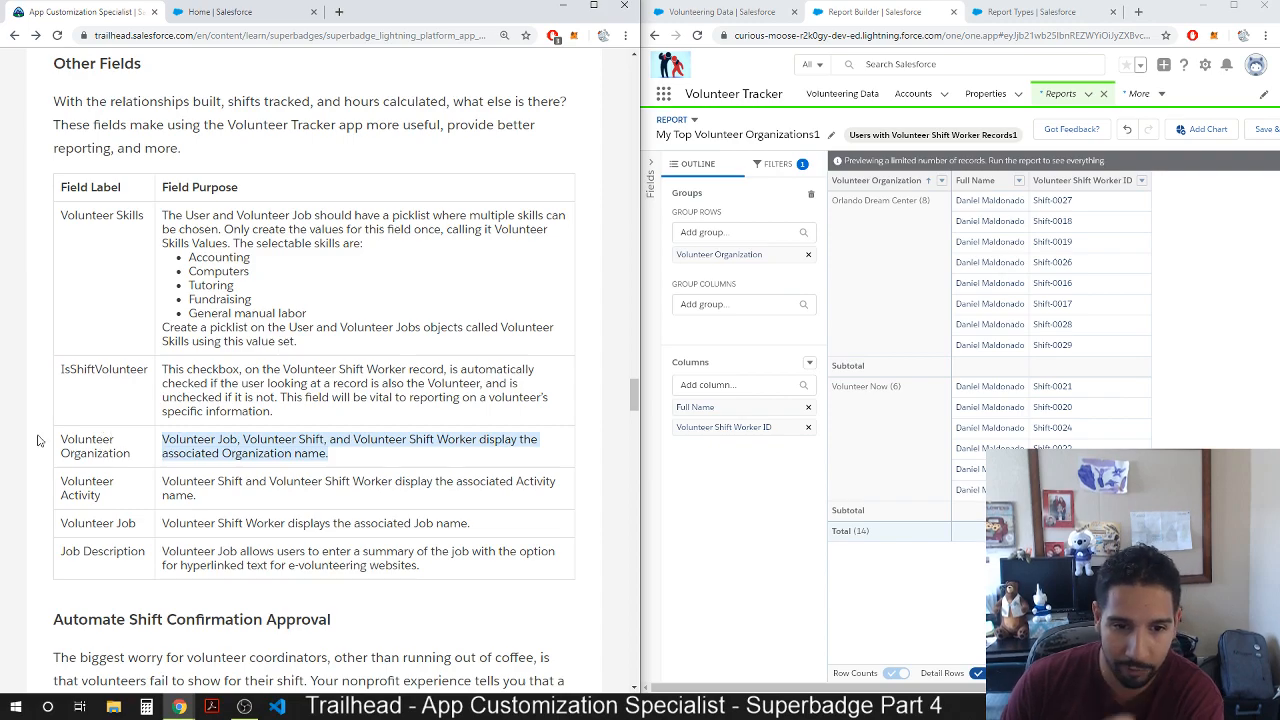
Return to the My Top Volunteer Organizations requirements and examine which organization, time and hours data the report must show.
scroll(175, 472, "down", 3)
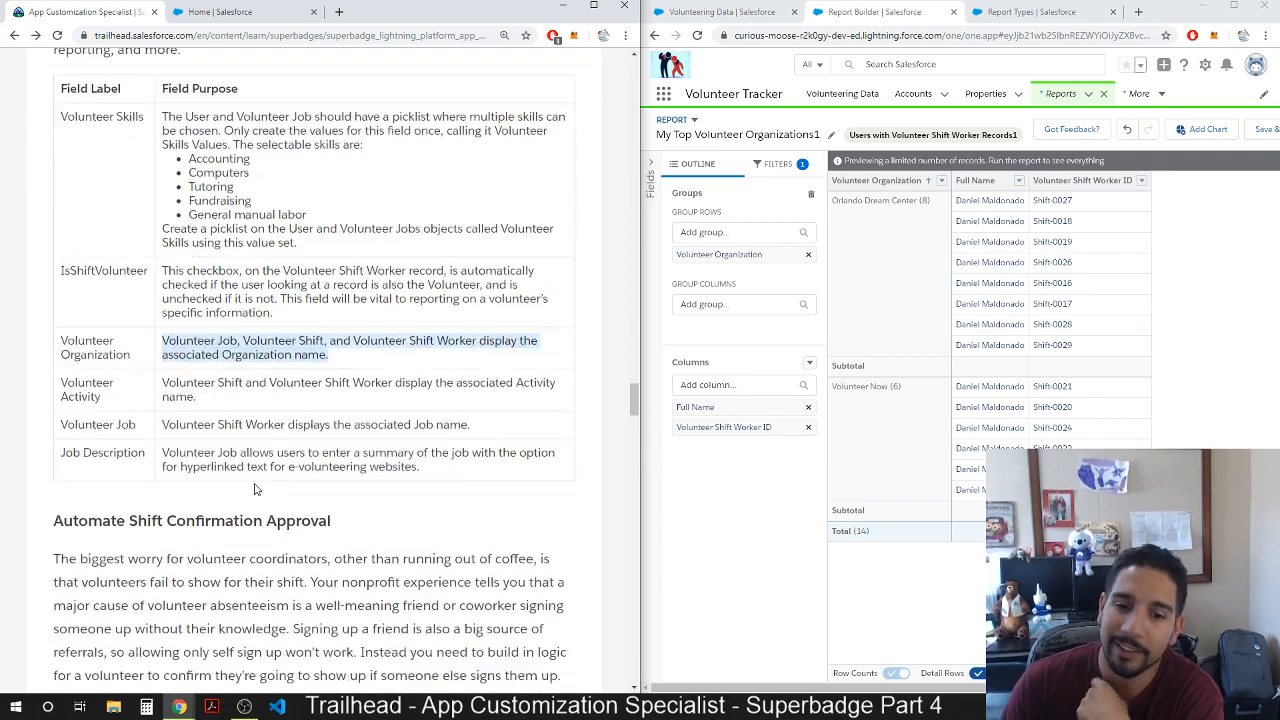
scroll(218, 477, "down", 15)
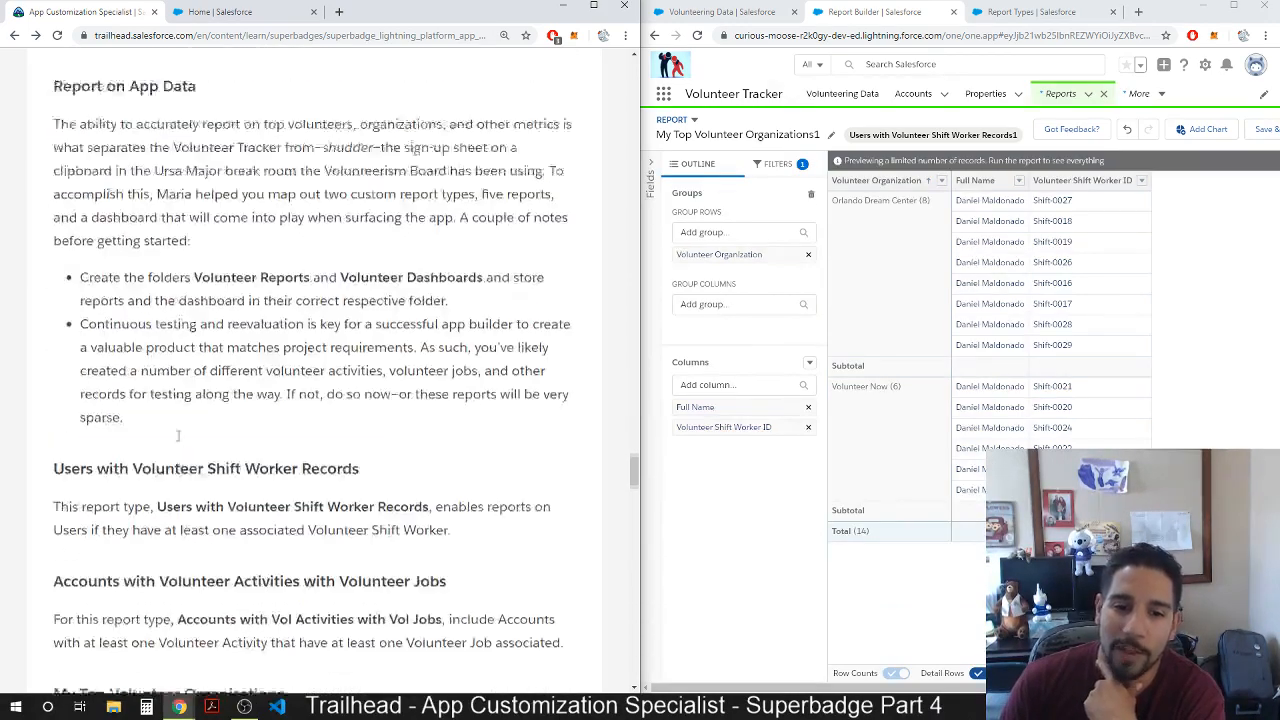
scroll(177, 437, "down", 6)
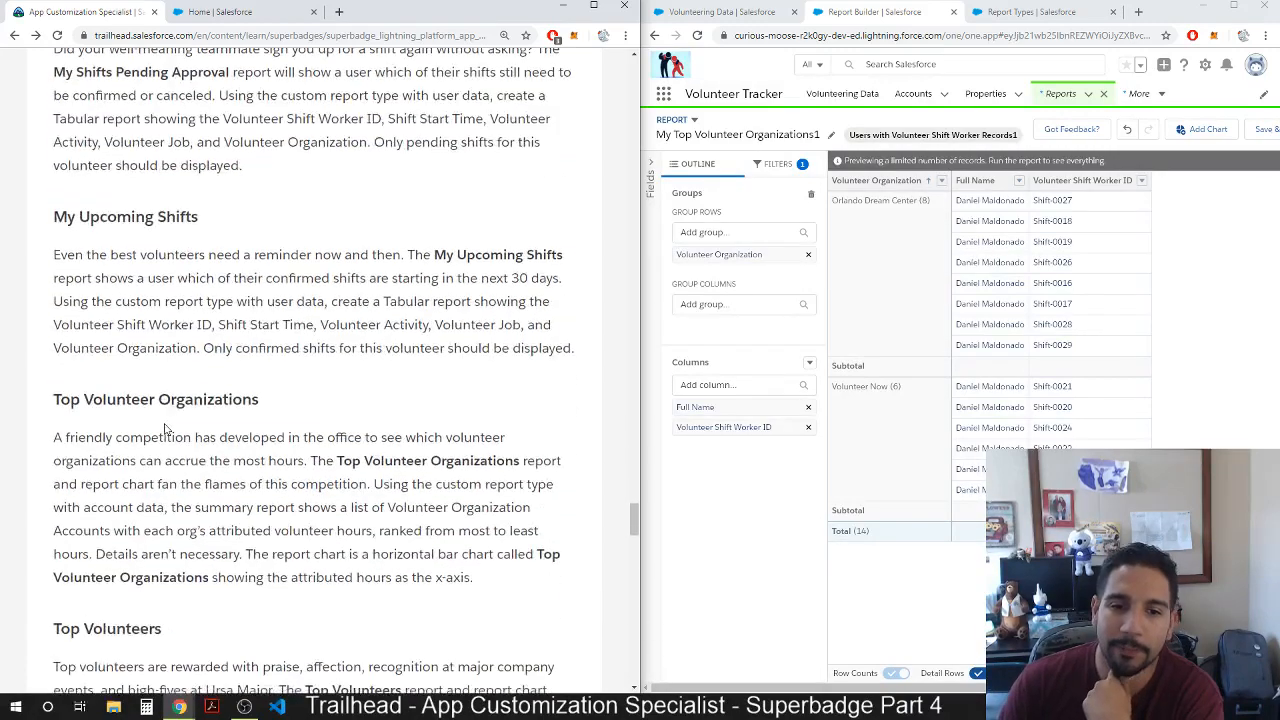
scroll(160, 425, "up", 3)
scroll(150, 391, "up", 1)
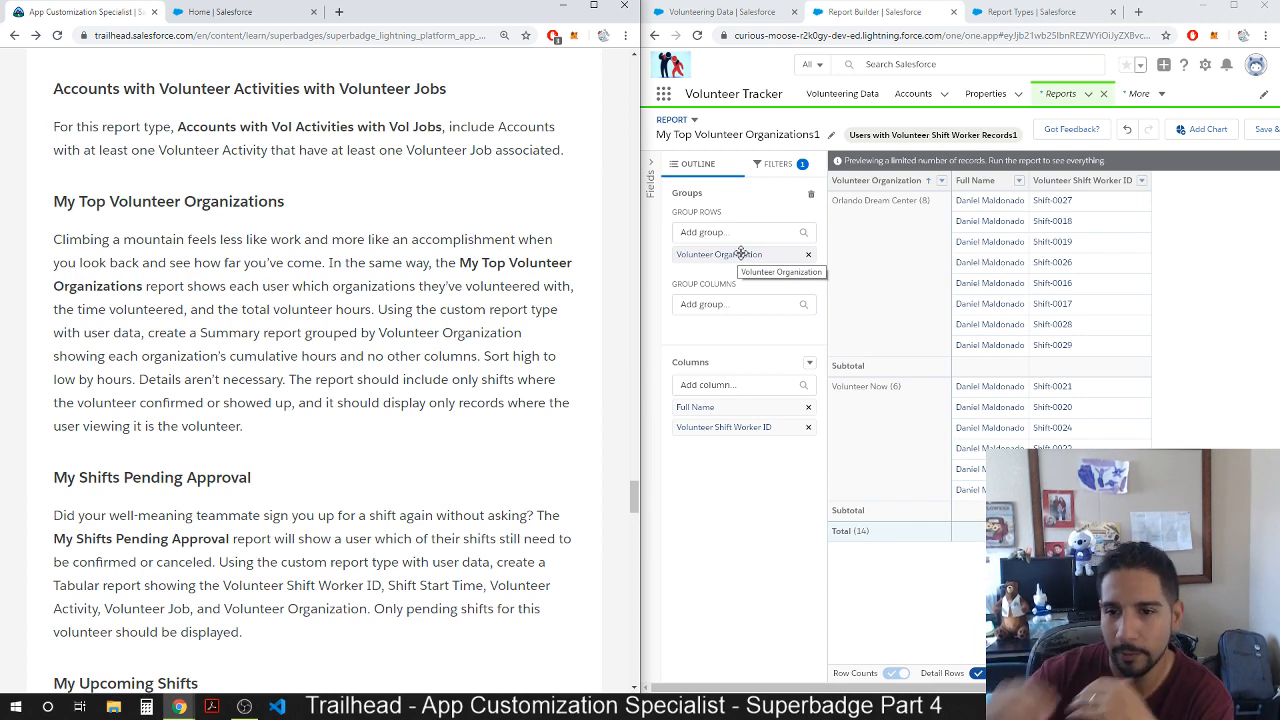
left_click(753, 385)
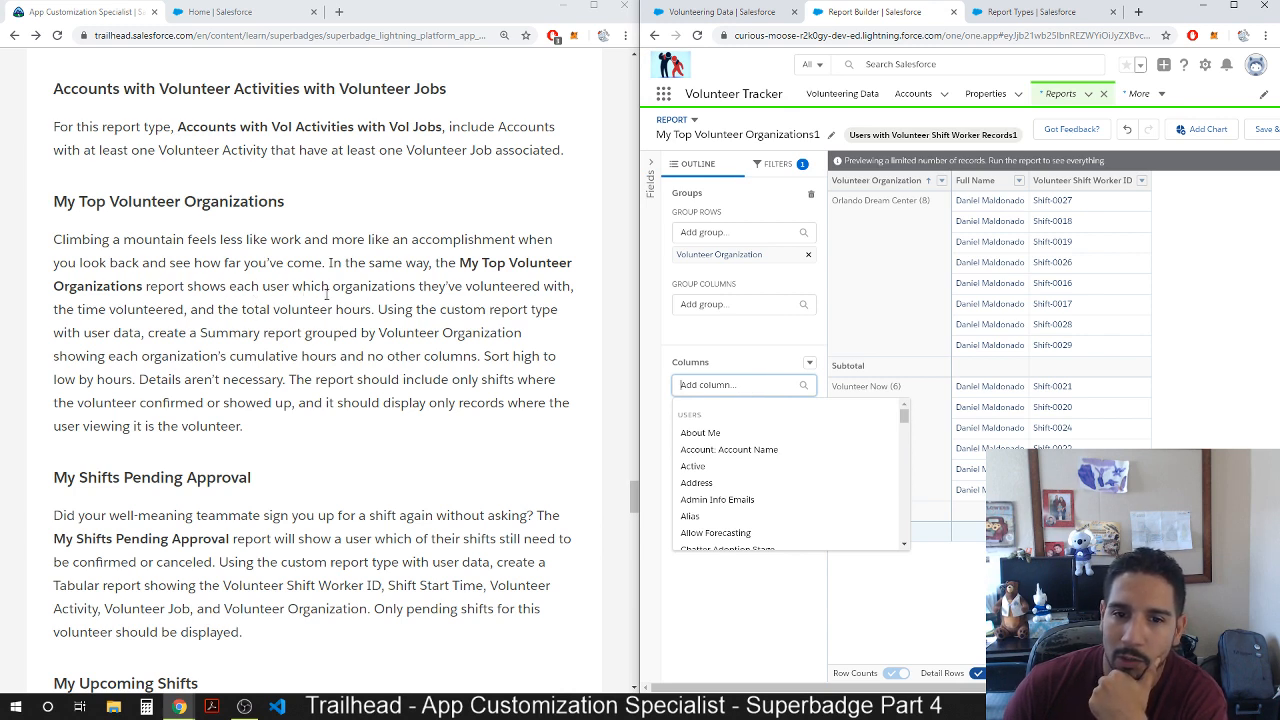
left_click_drag(352, 289, 199, 305)
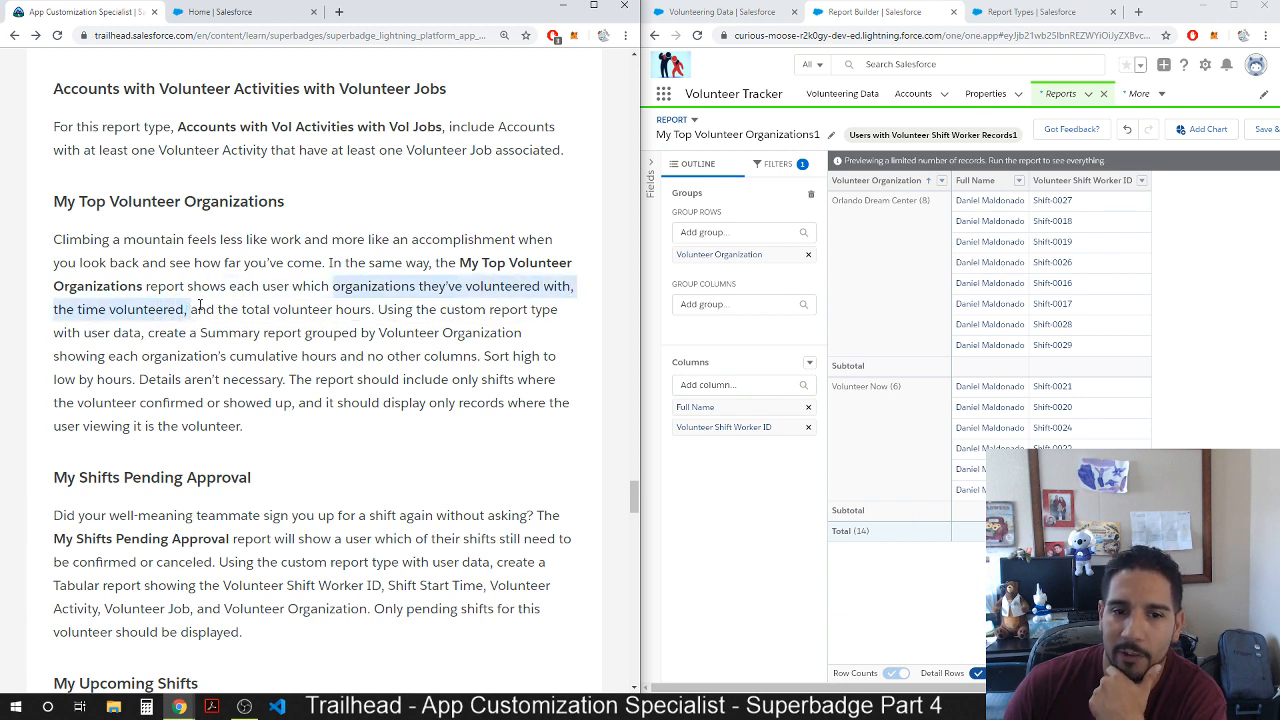
Browse all fields available to the new report, examining those under Users and Volunteer Shift Workers.
left_click(770, 384)
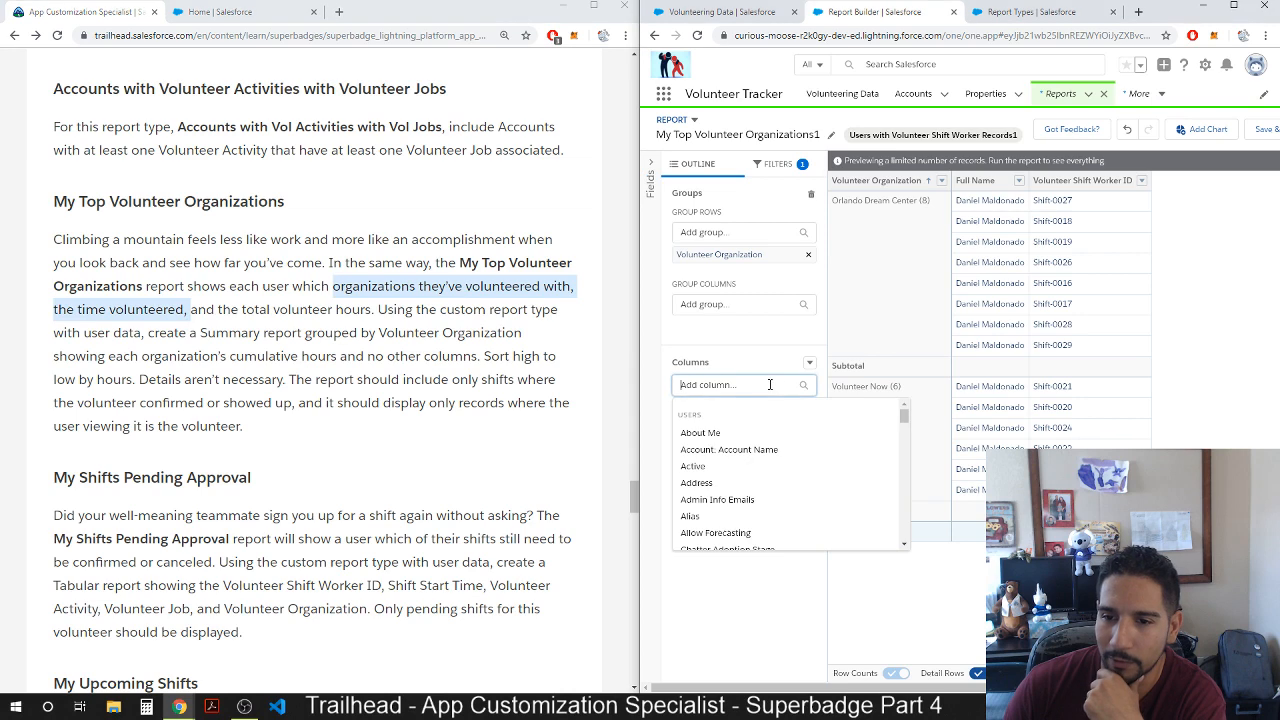
left_click(651, 180)
left_click_drag(831, 285, 848, 618)
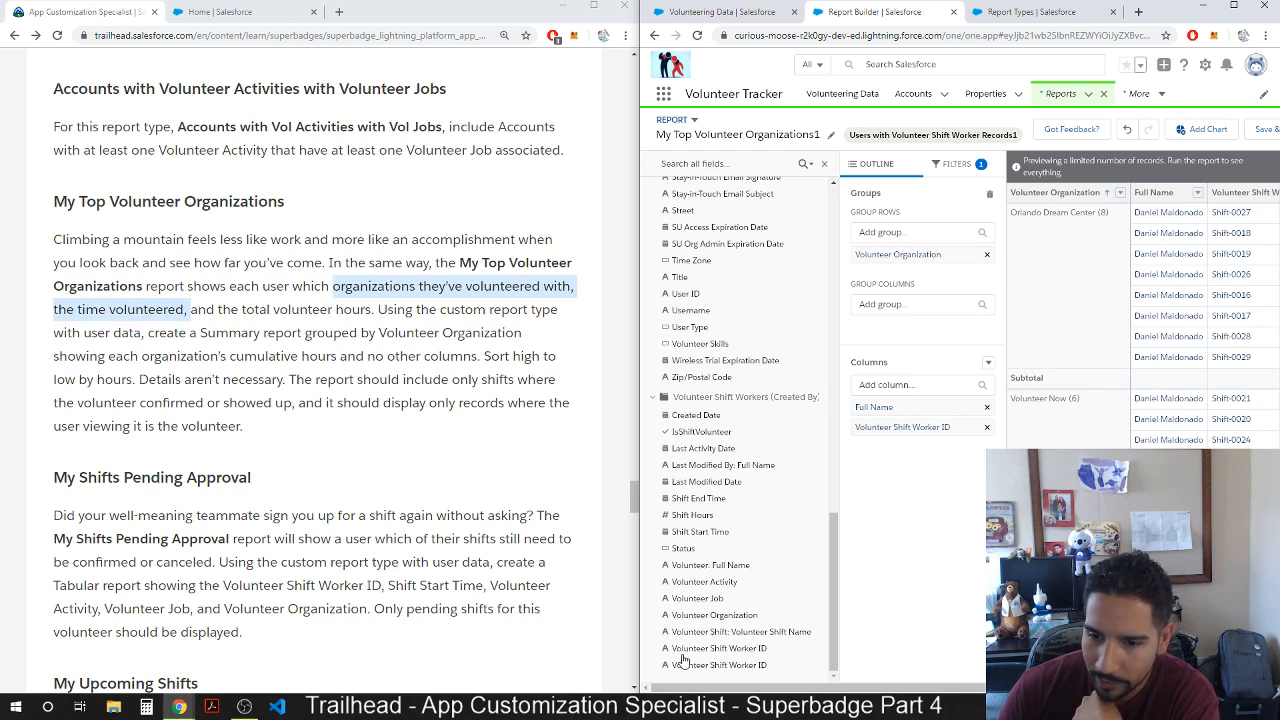
scroll(700, 600, "up", 5)
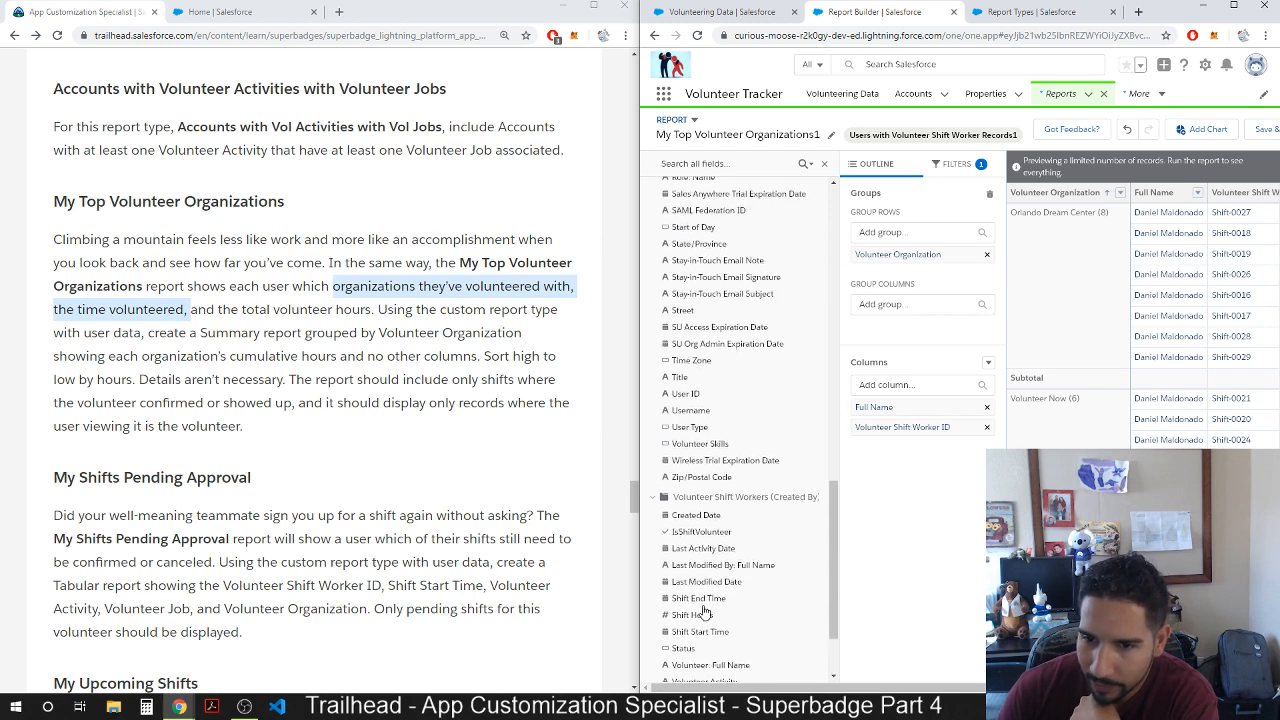
scroll(705, 452, "up", 5)
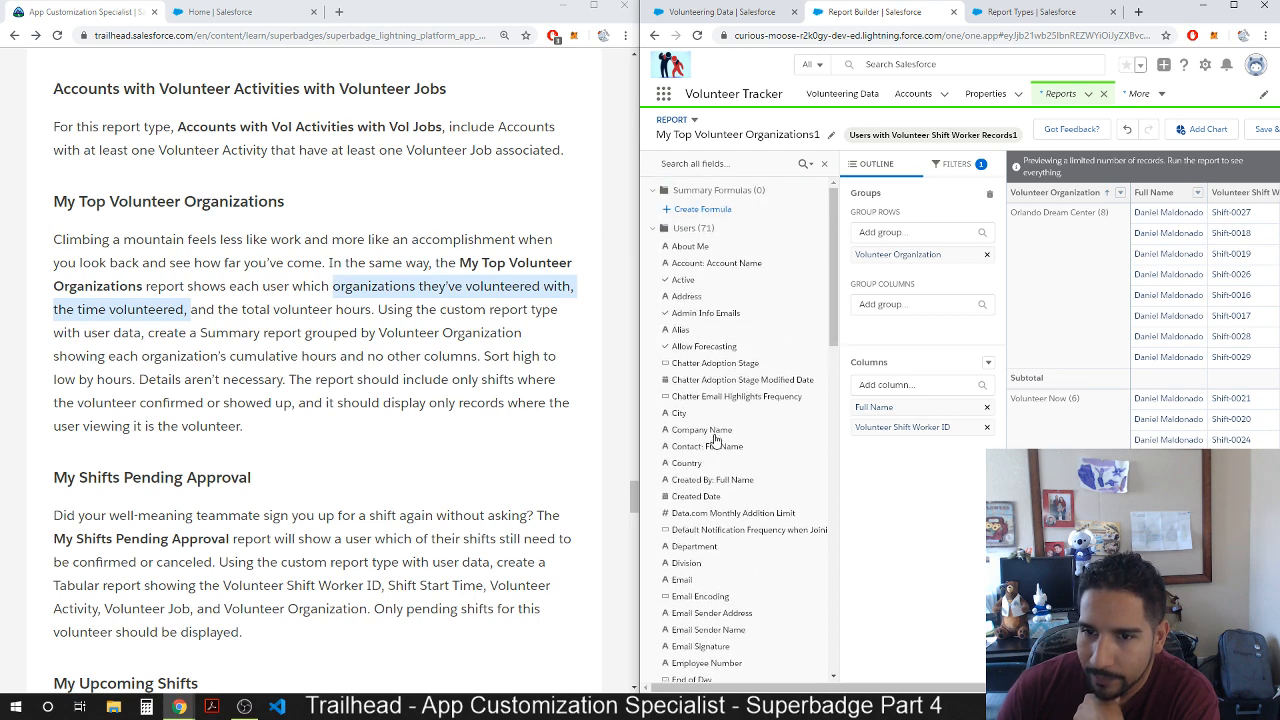
scroll(745, 455, "down", 2)
scroll(745, 461, "down", 4)
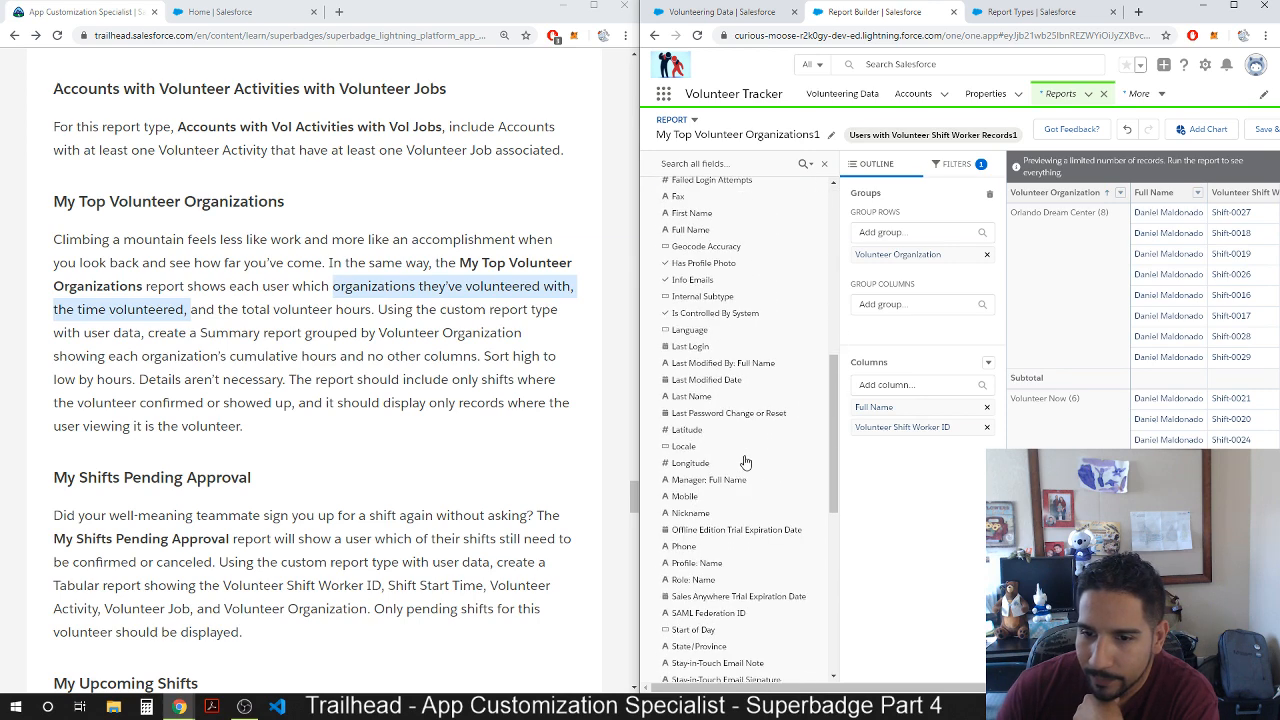
scroll(745, 461, "down", 1)
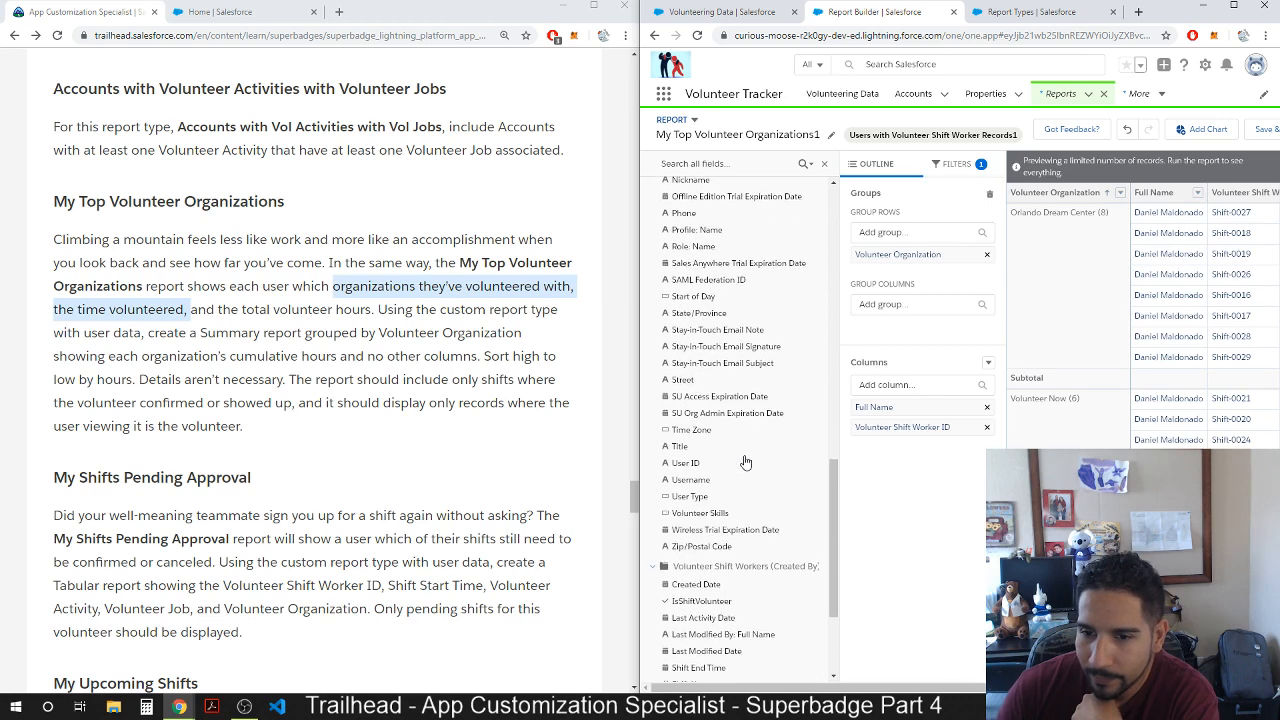
scroll(745, 461, "down", 1)
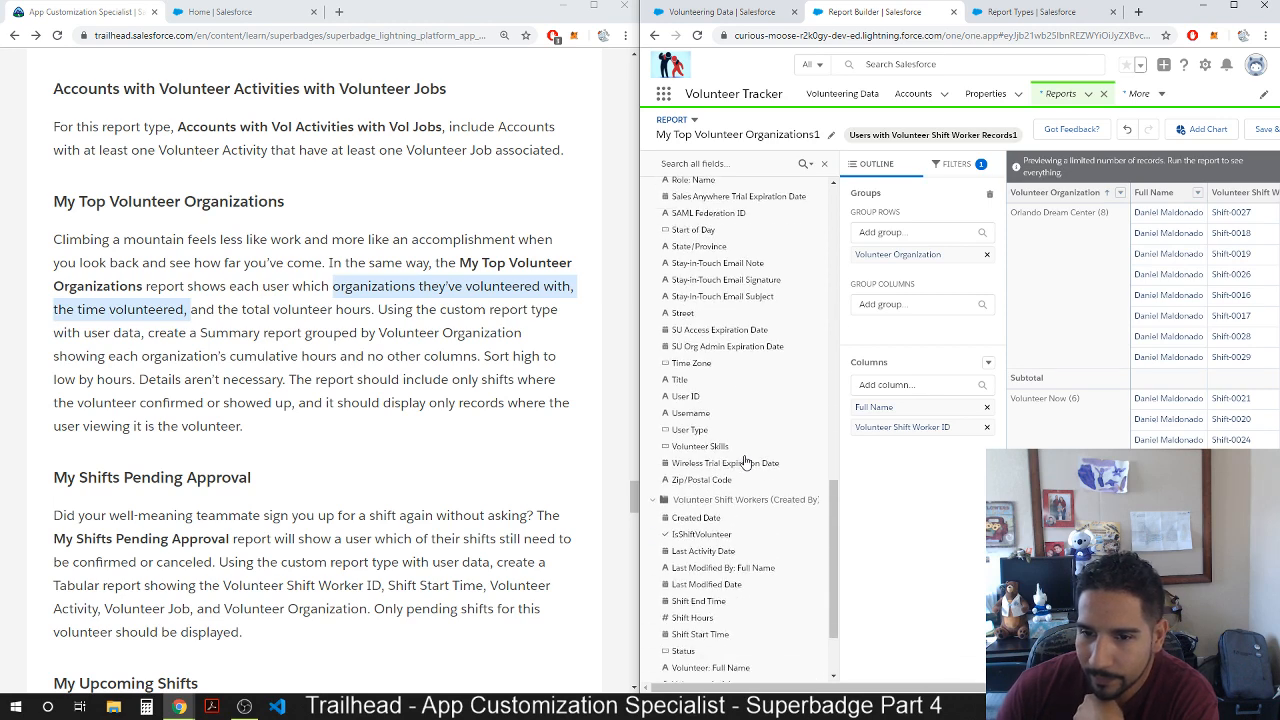
scroll(745, 461, "down", 1)
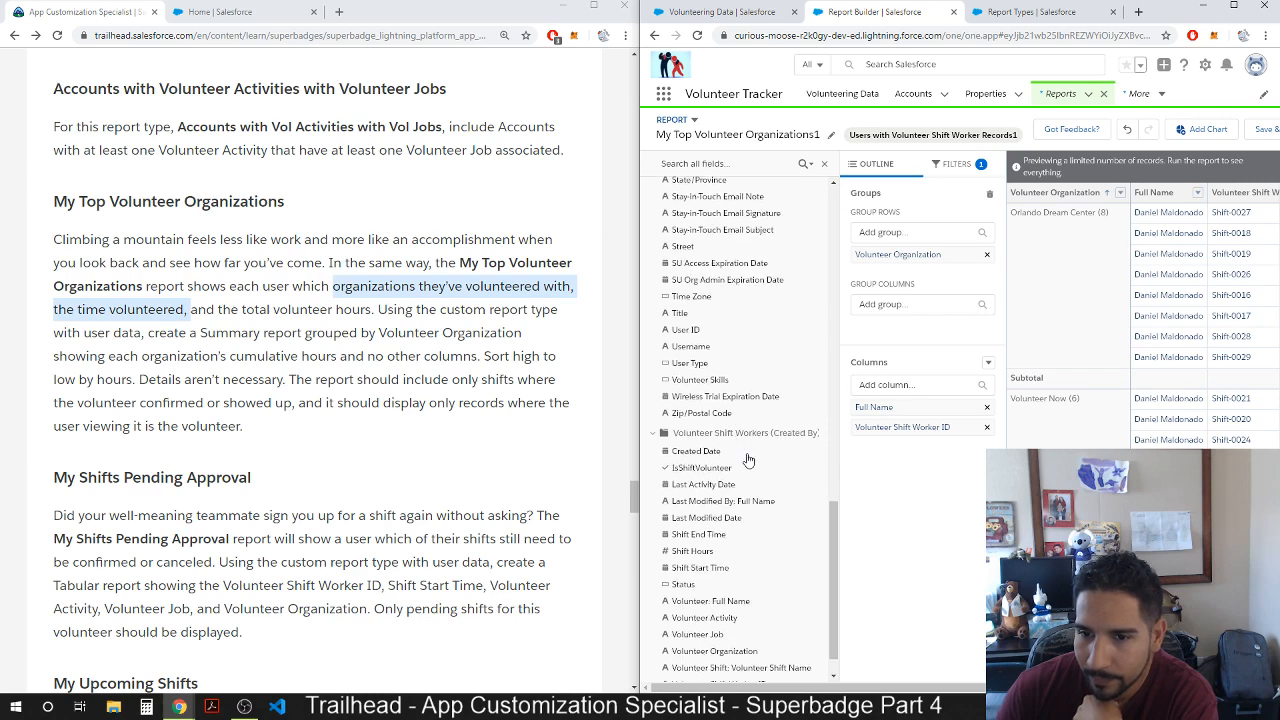
scroll(750, 550, "down", 1)
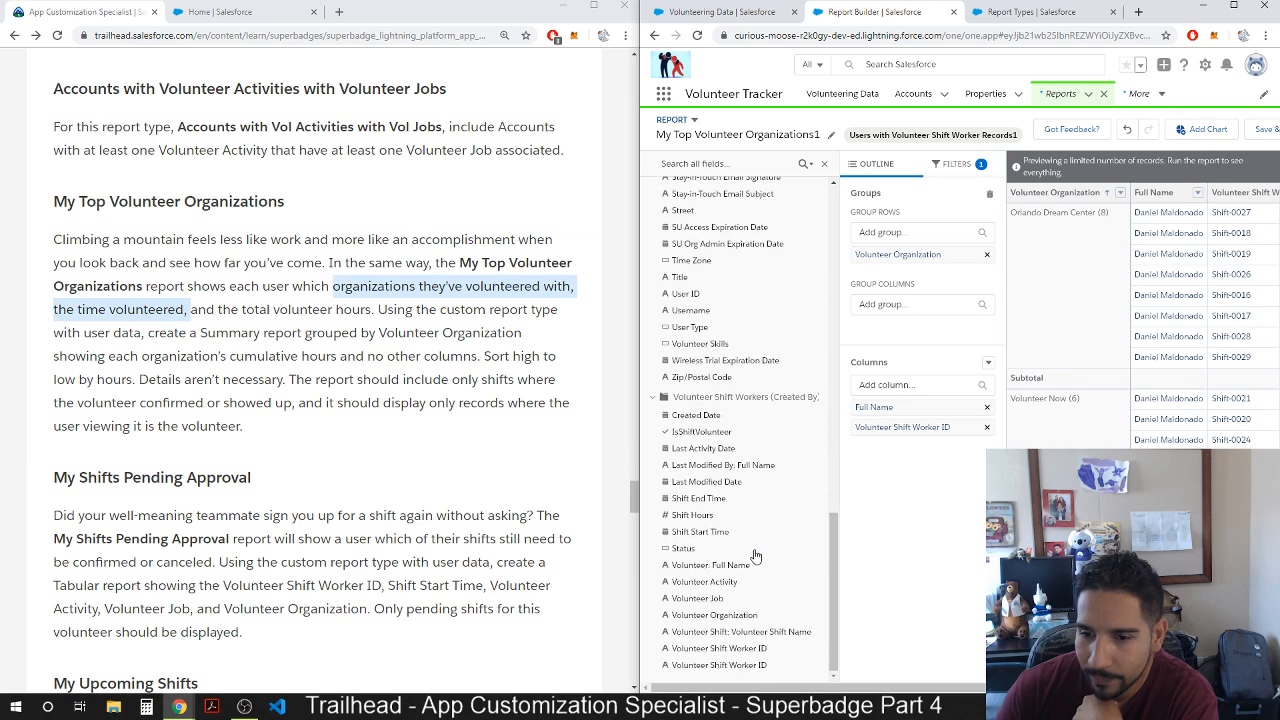
Find the existing My Top Volunteer Organizations report through the App Launcher and open it for editing as a reference.
left_click(200, 13)
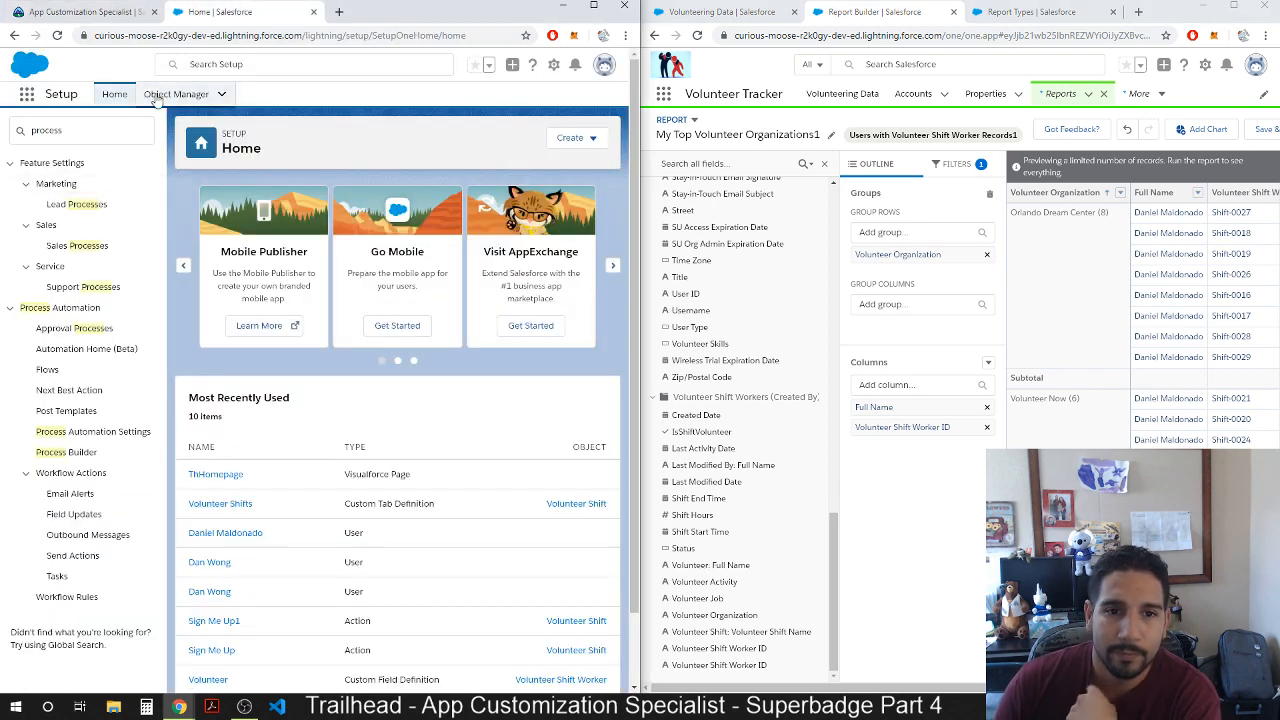
left_click(28, 95)
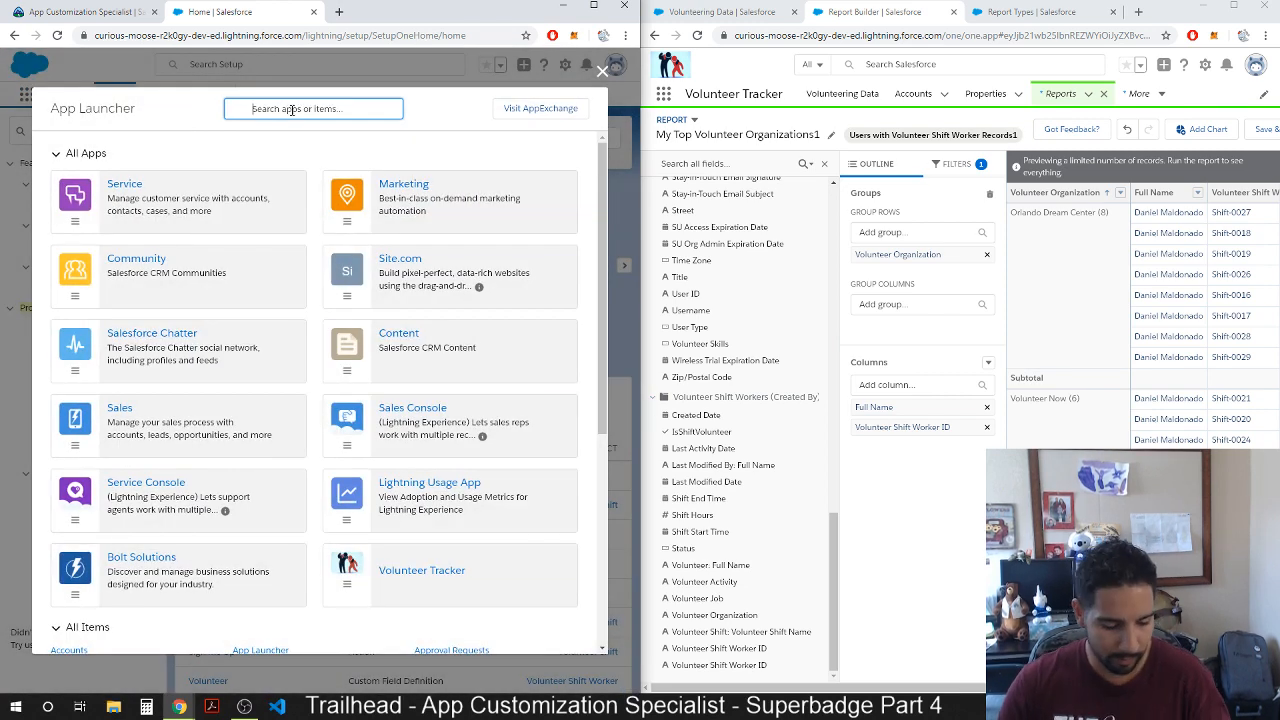
type("report")
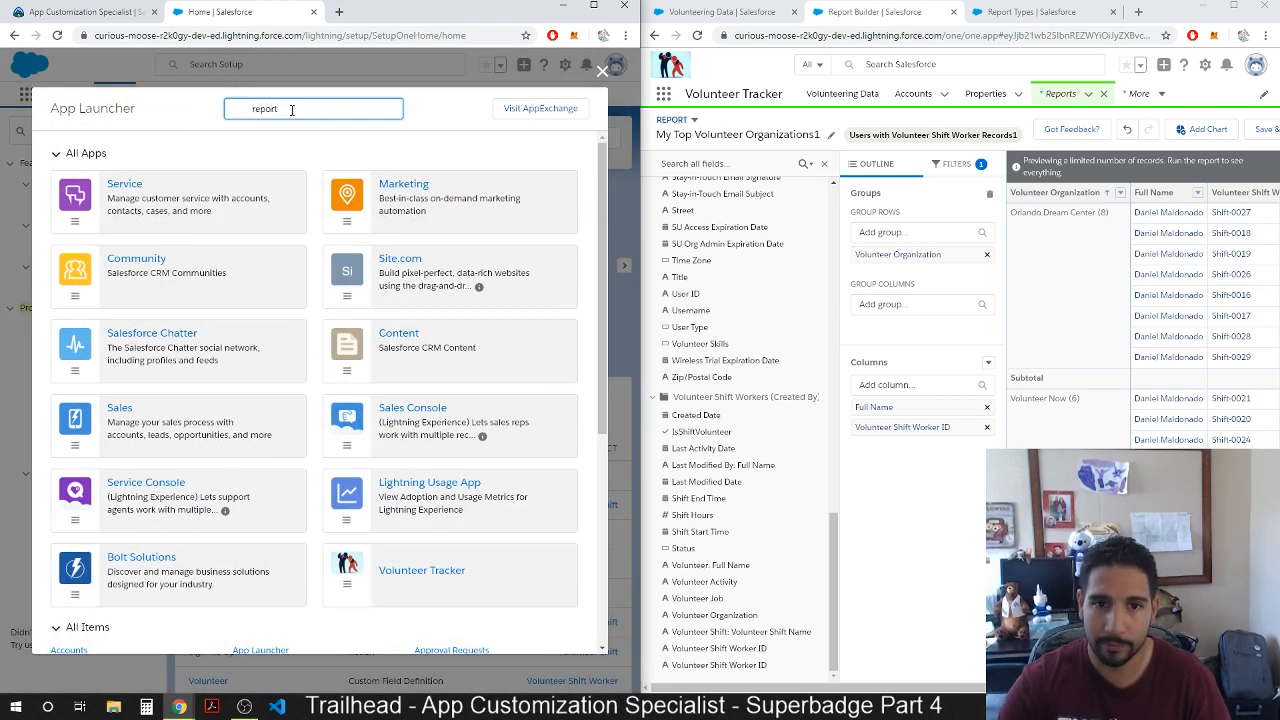
left_click(65, 213)
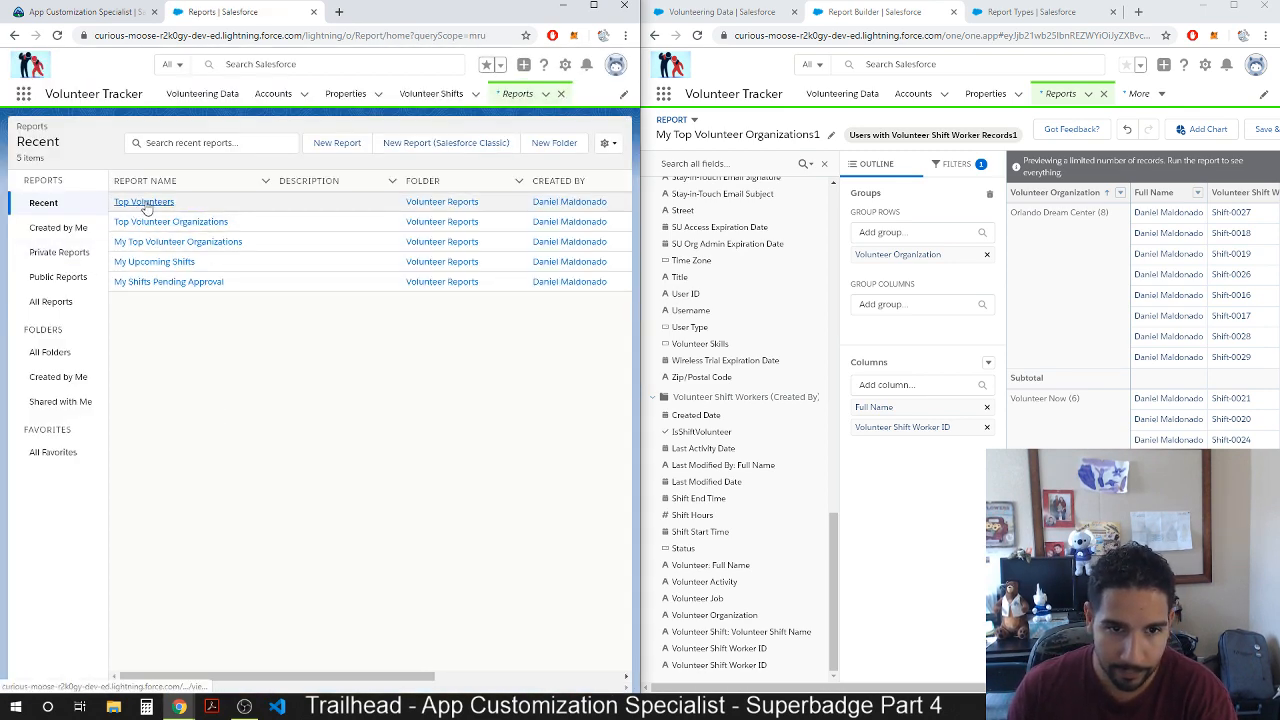
left_click(148, 242)
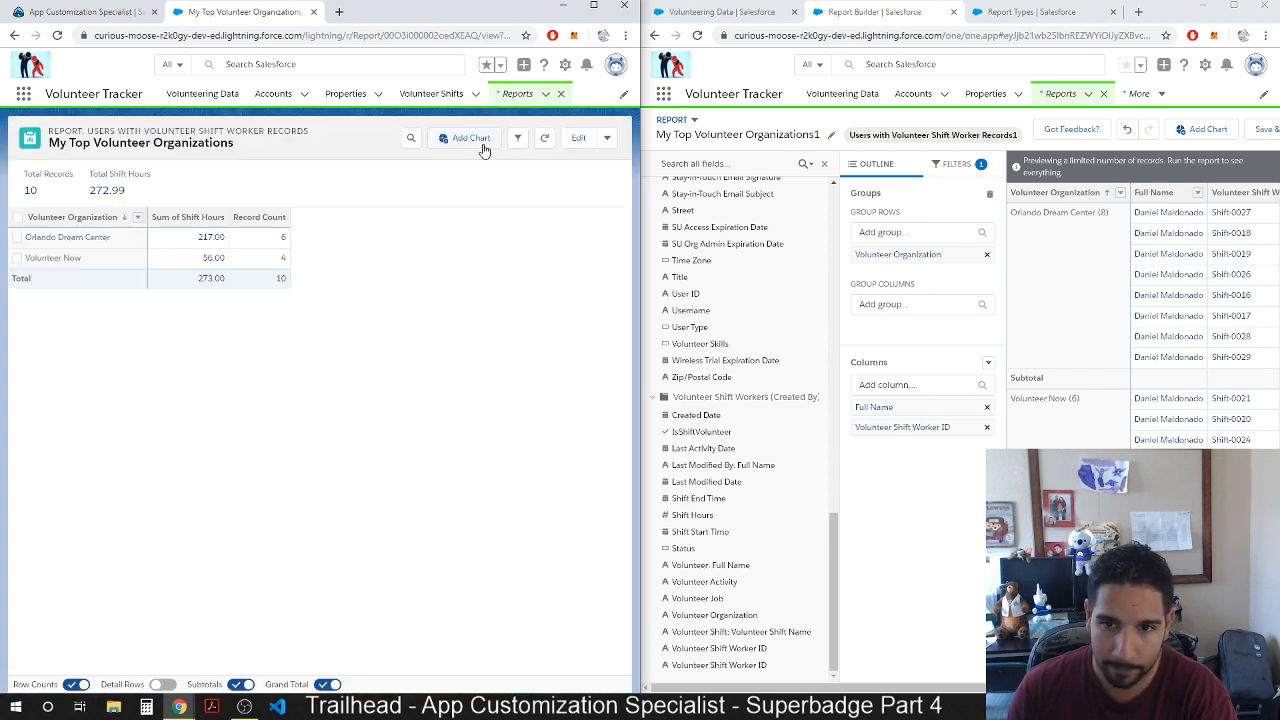
left_click(577, 142)
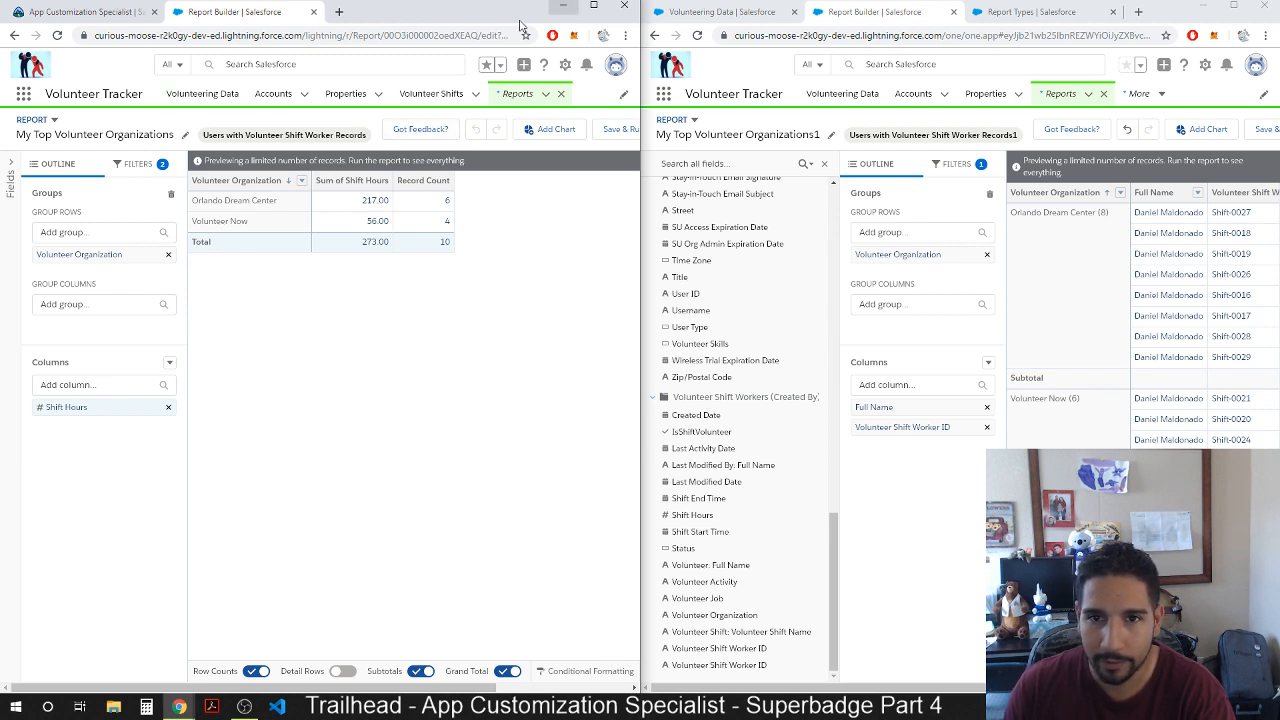
Add the Shift Hours column to My Top Volunteer Organizations1 and remove its Volunteer Shift Worker ID and Full Name columns.
left_click(925, 516)
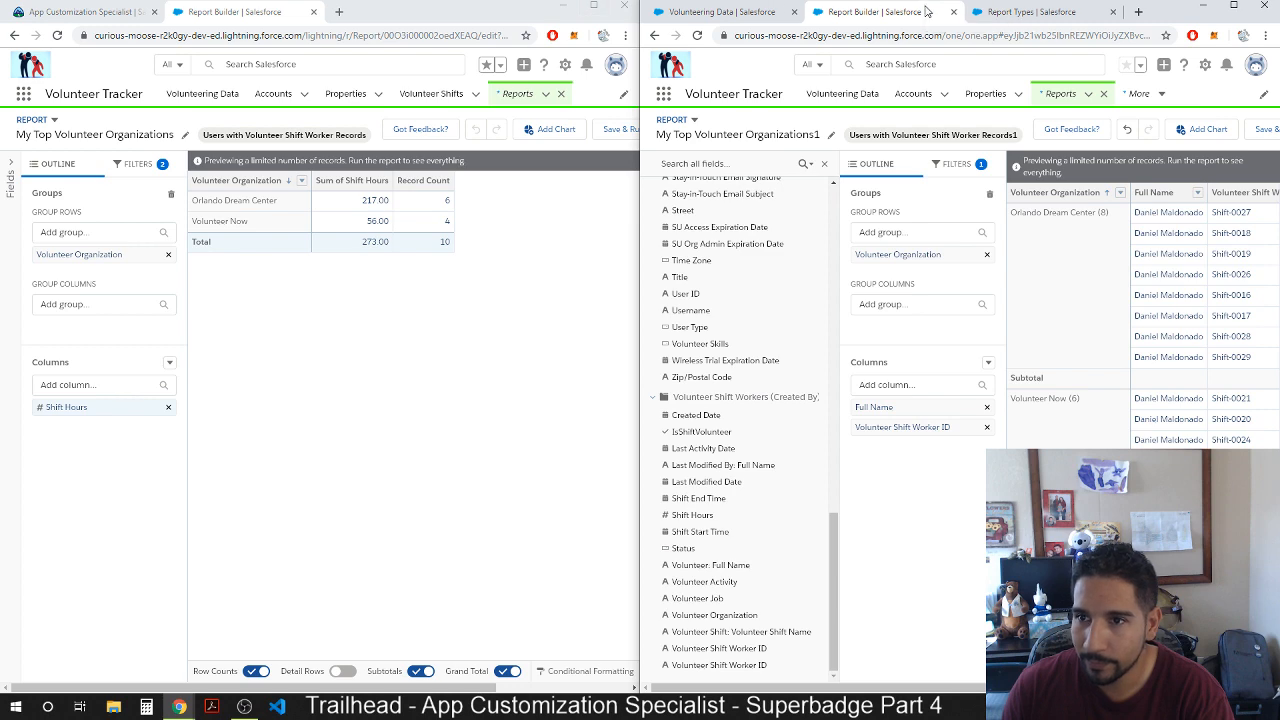
left_click(1233, 5)
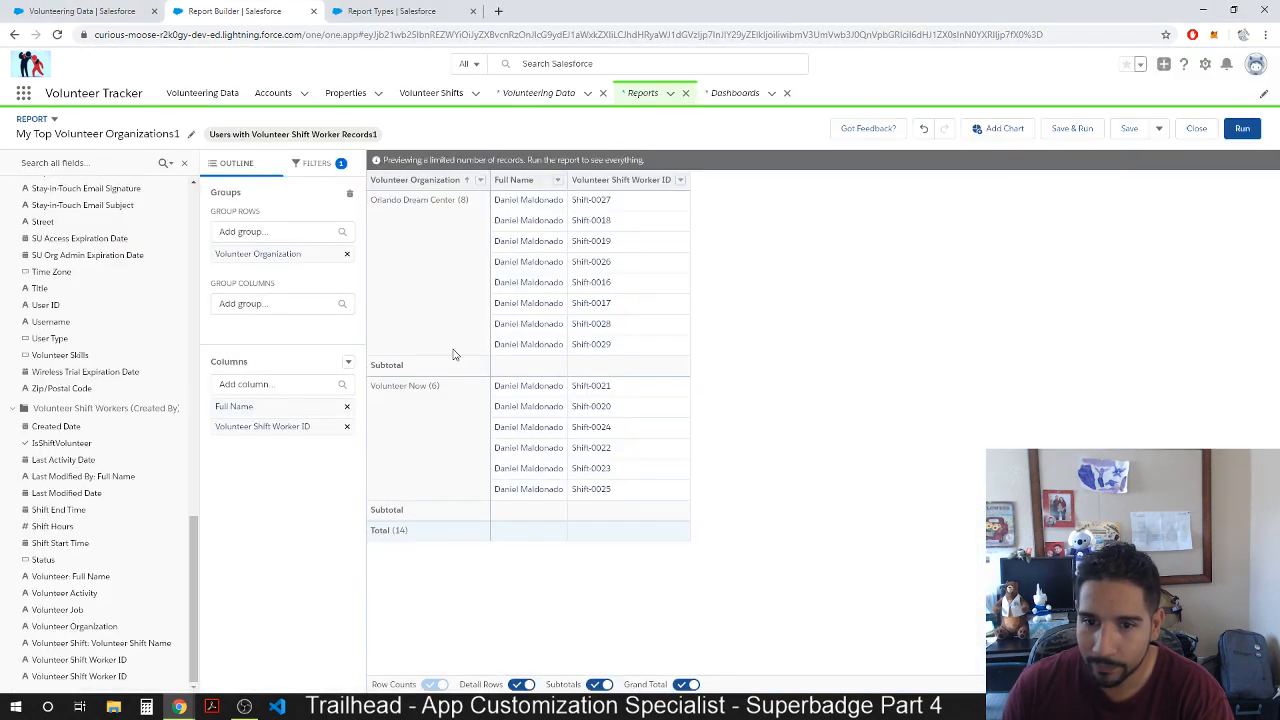
left_click(269, 385)
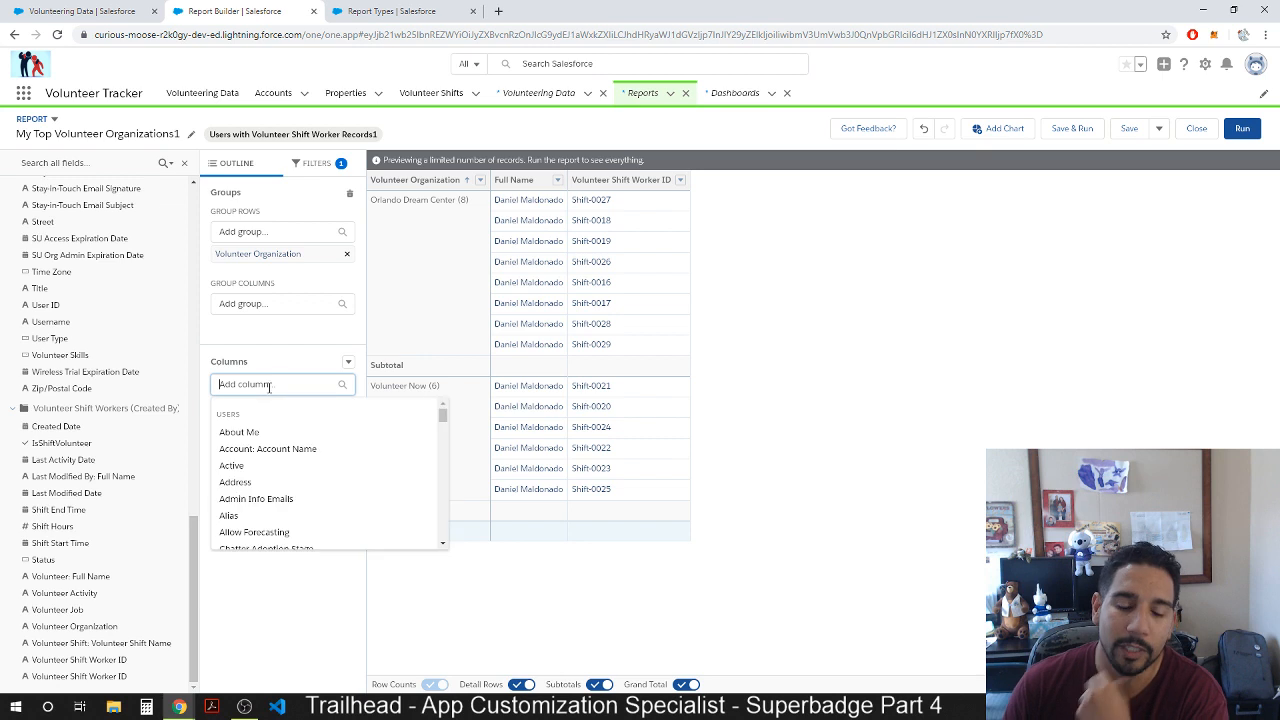
type("#")
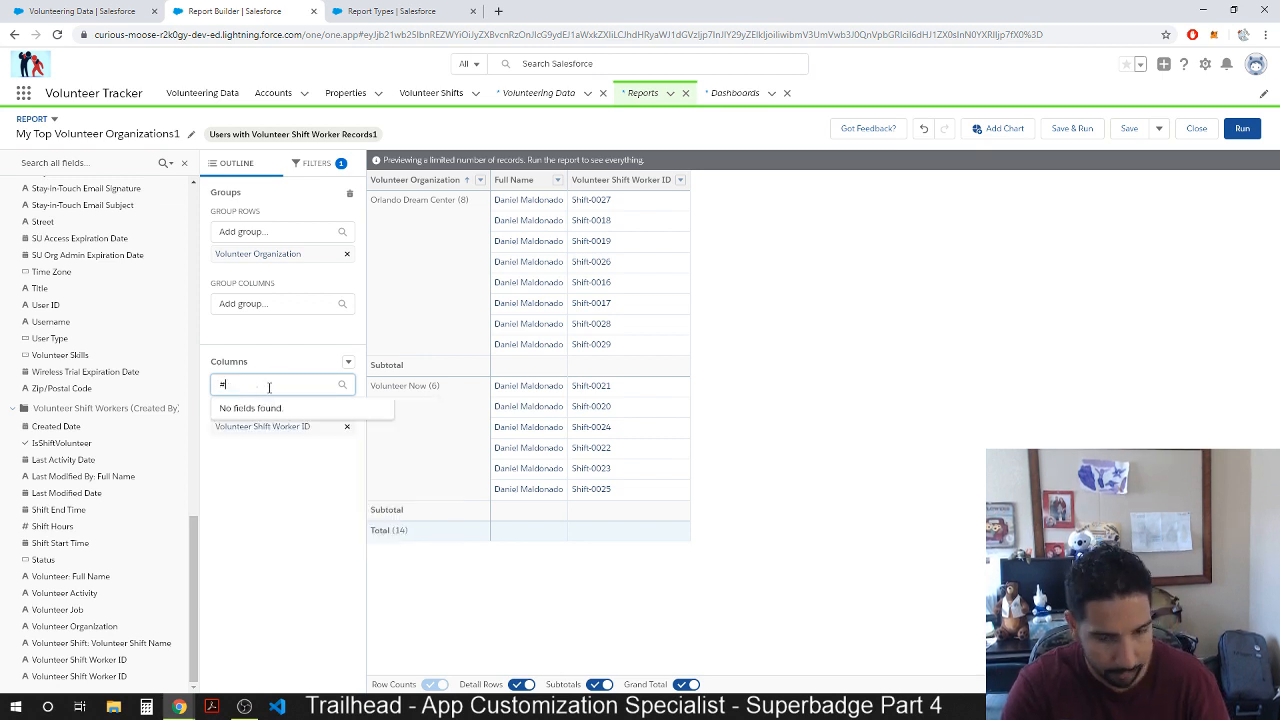
key("BackSpace")
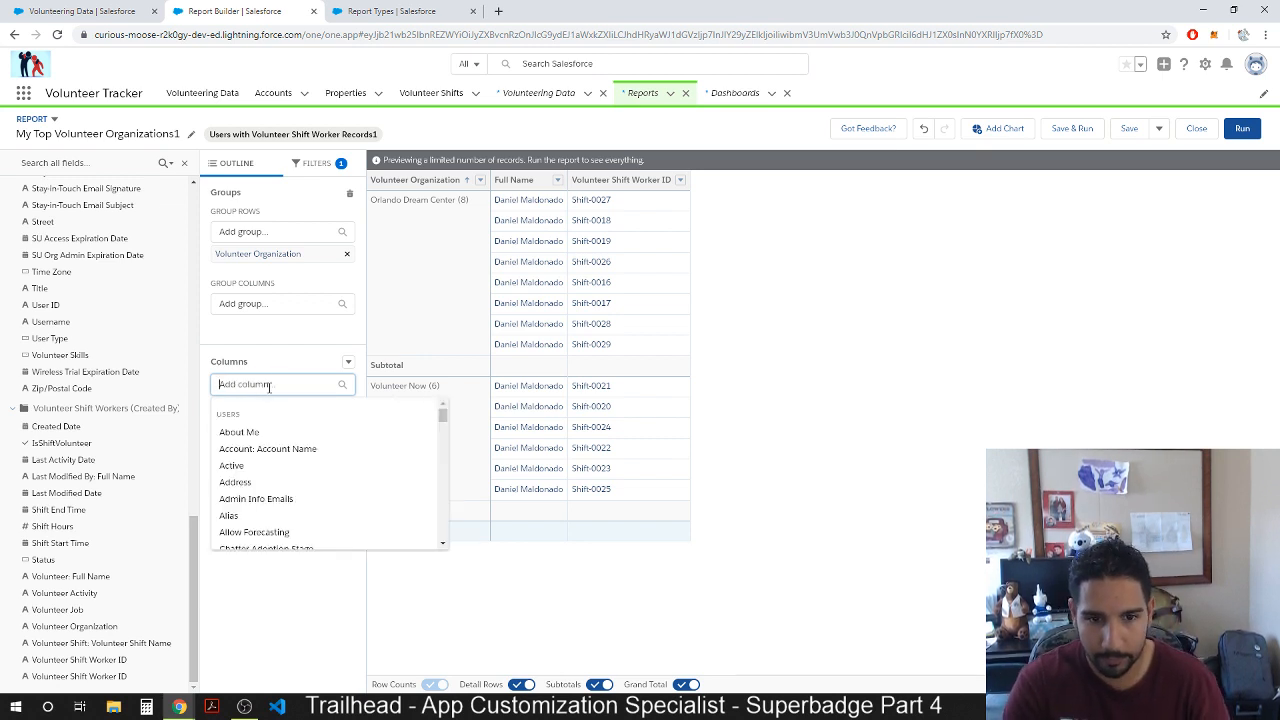
type("s")
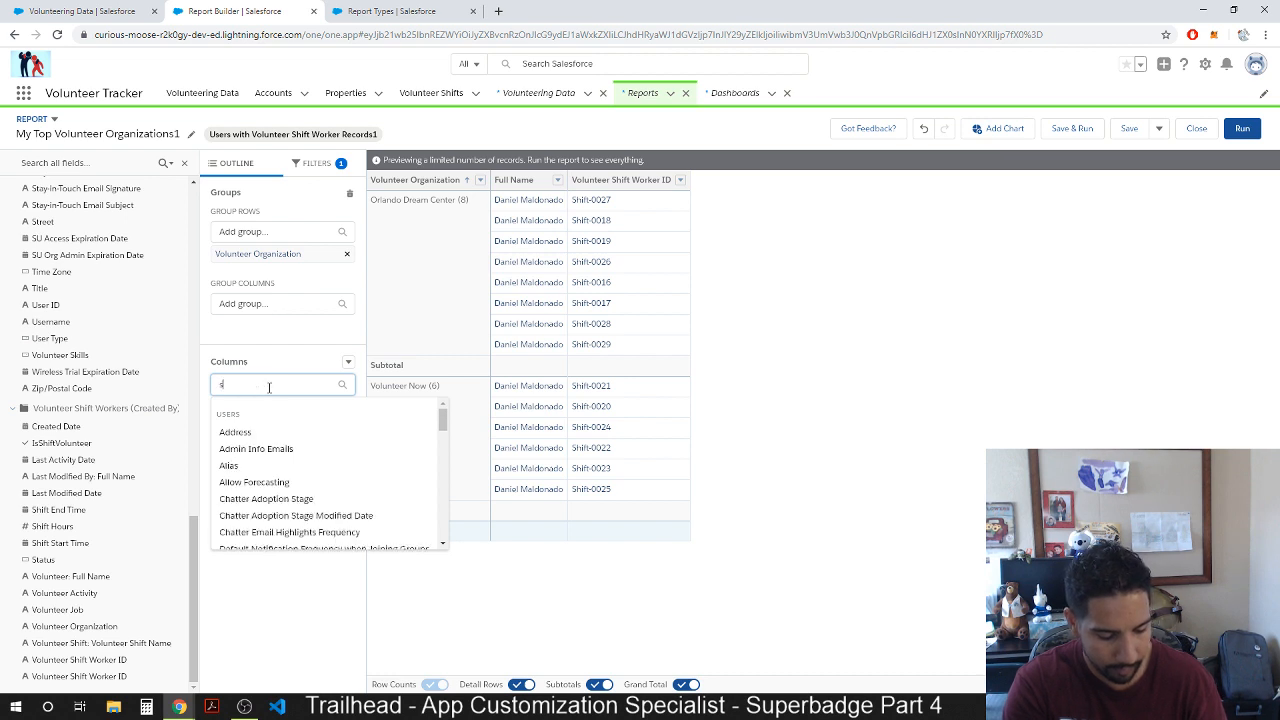
type("hift")
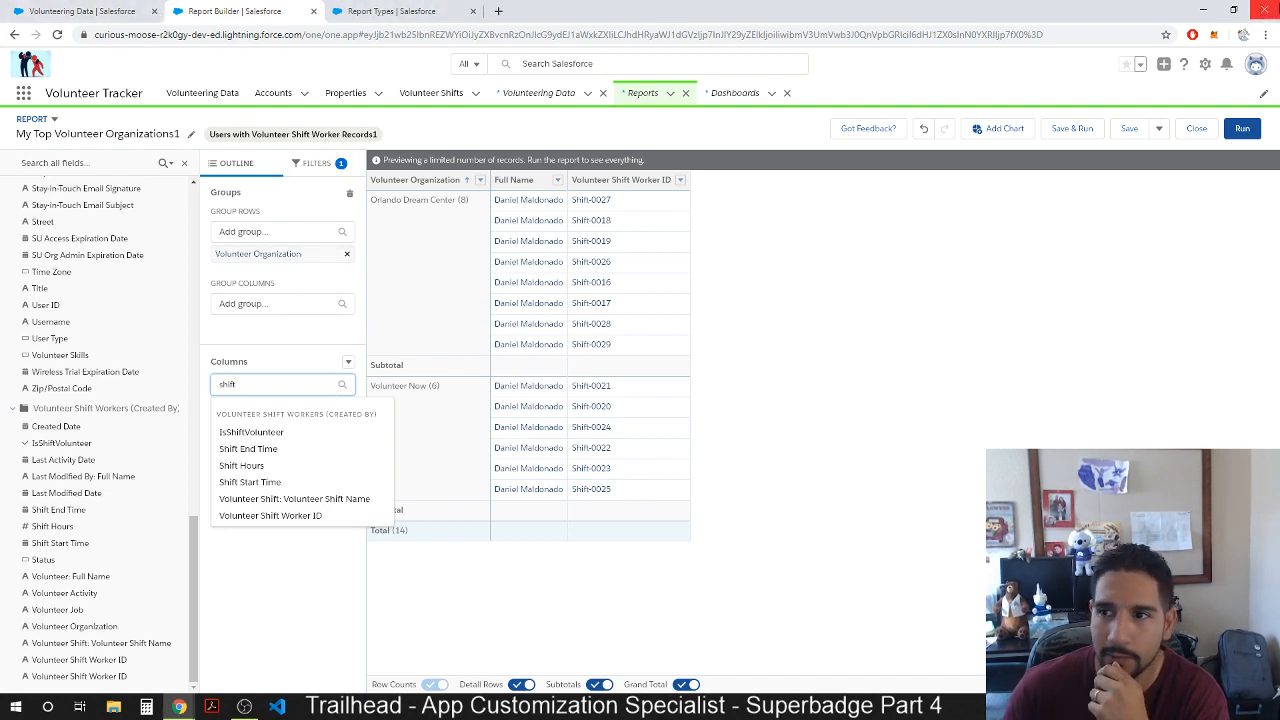
left_click(1243, 10)
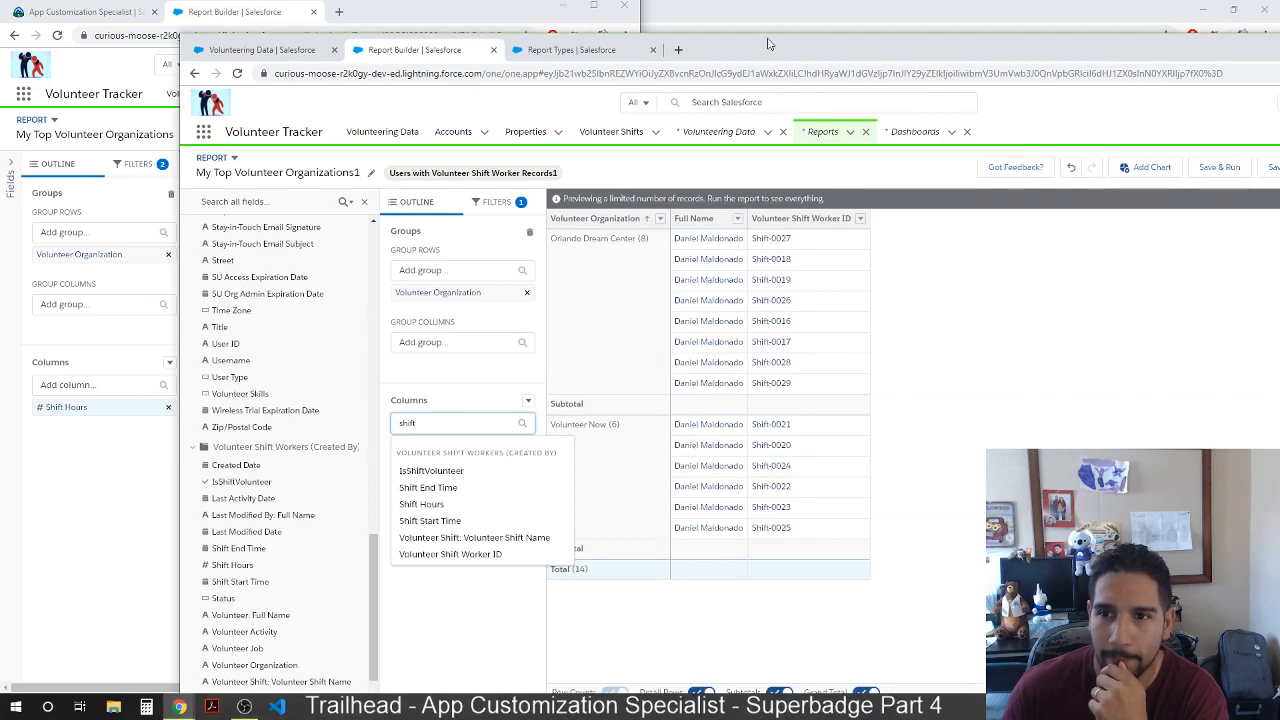
left_click_drag(768, 44, 789, 70)
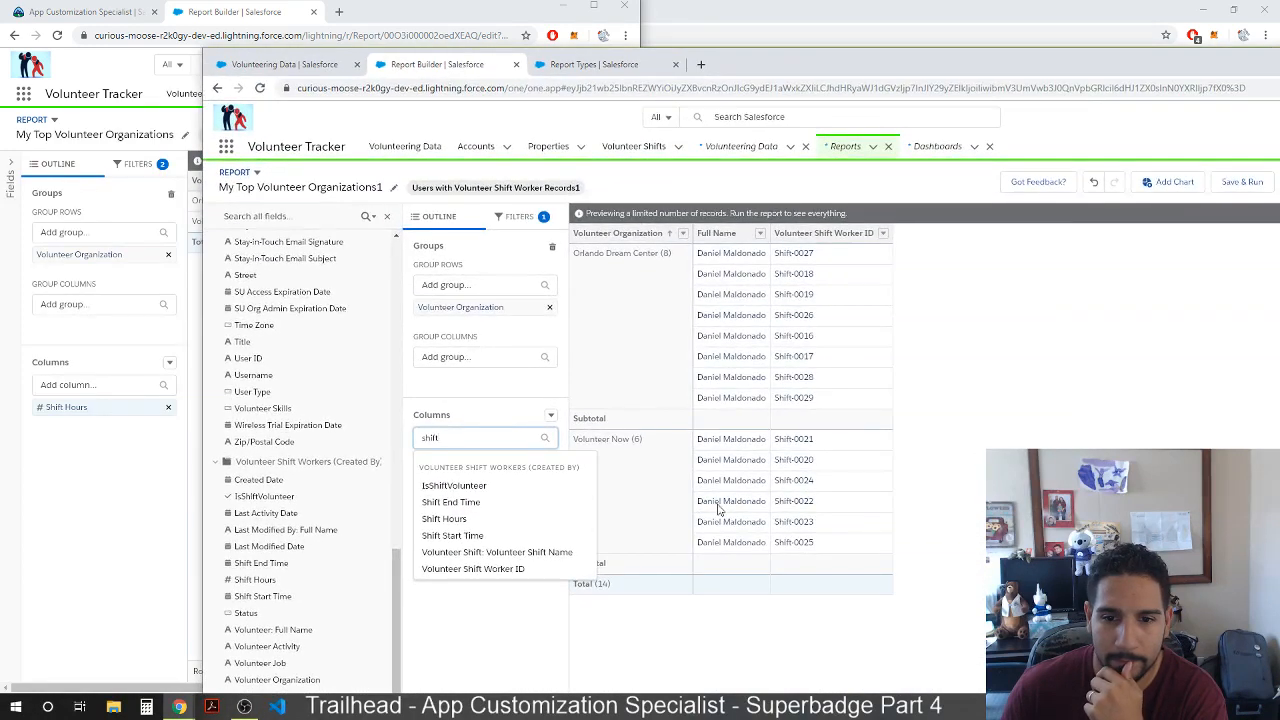
left_click(445, 519)
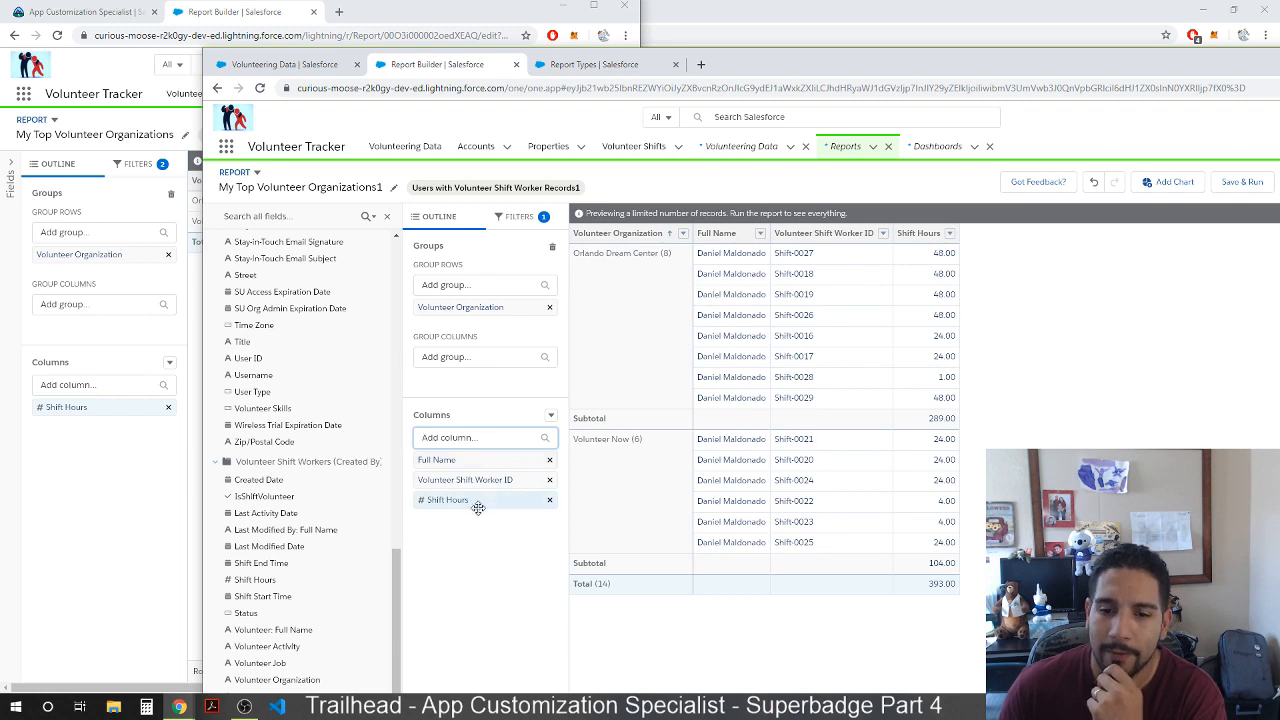
left_click(549, 480)
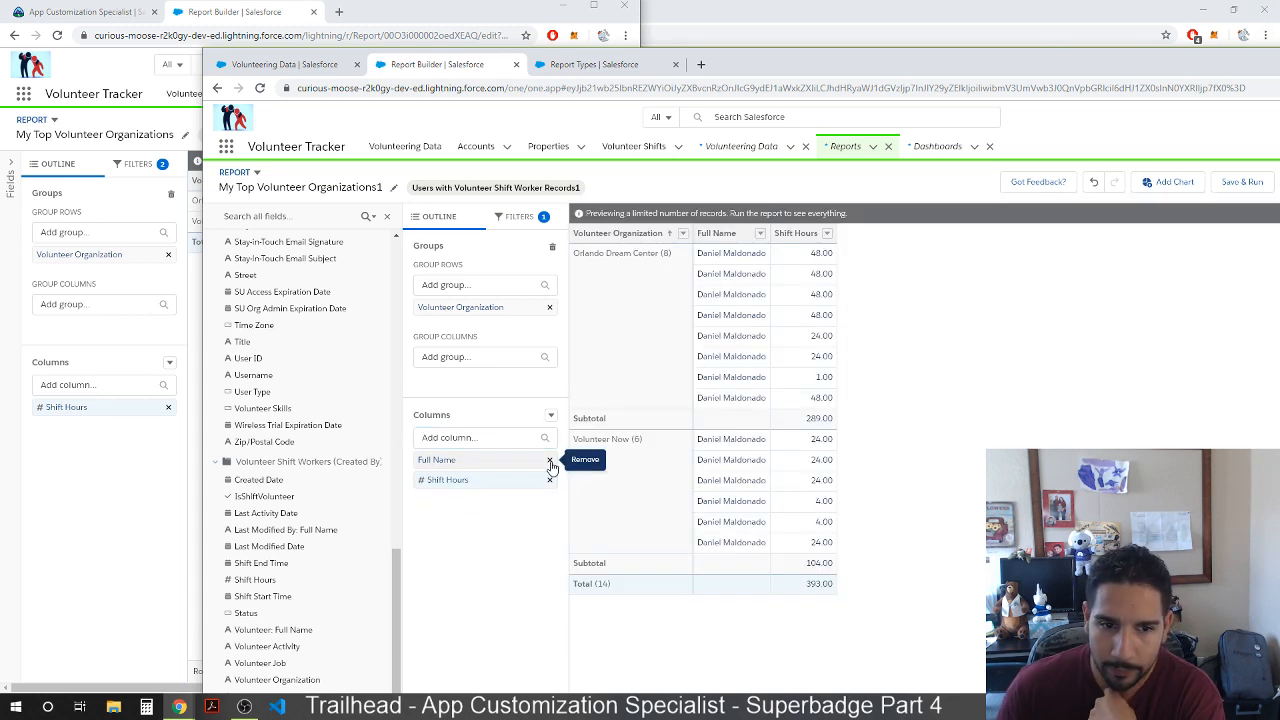
left_click(549, 460)
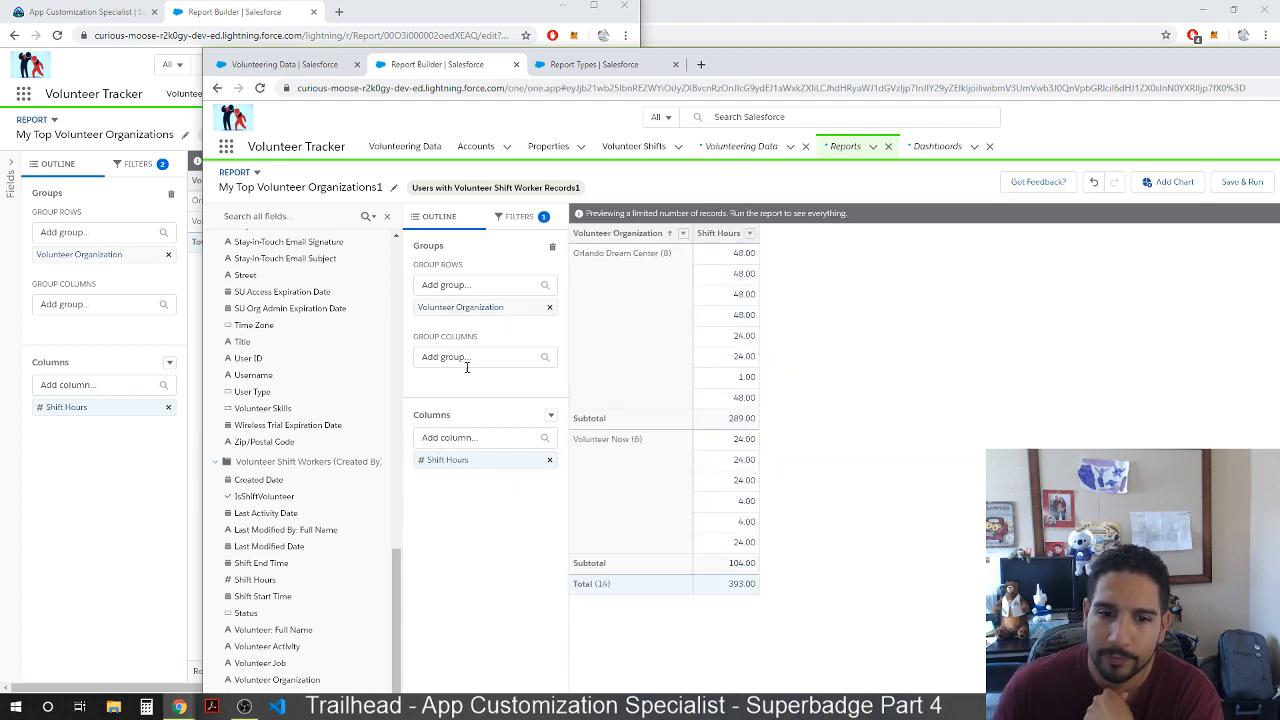
Compare the filters of My Top Volunteer Organizations1 with those of the existing My Top Volunteer Organizations report.
left_click(517, 216)
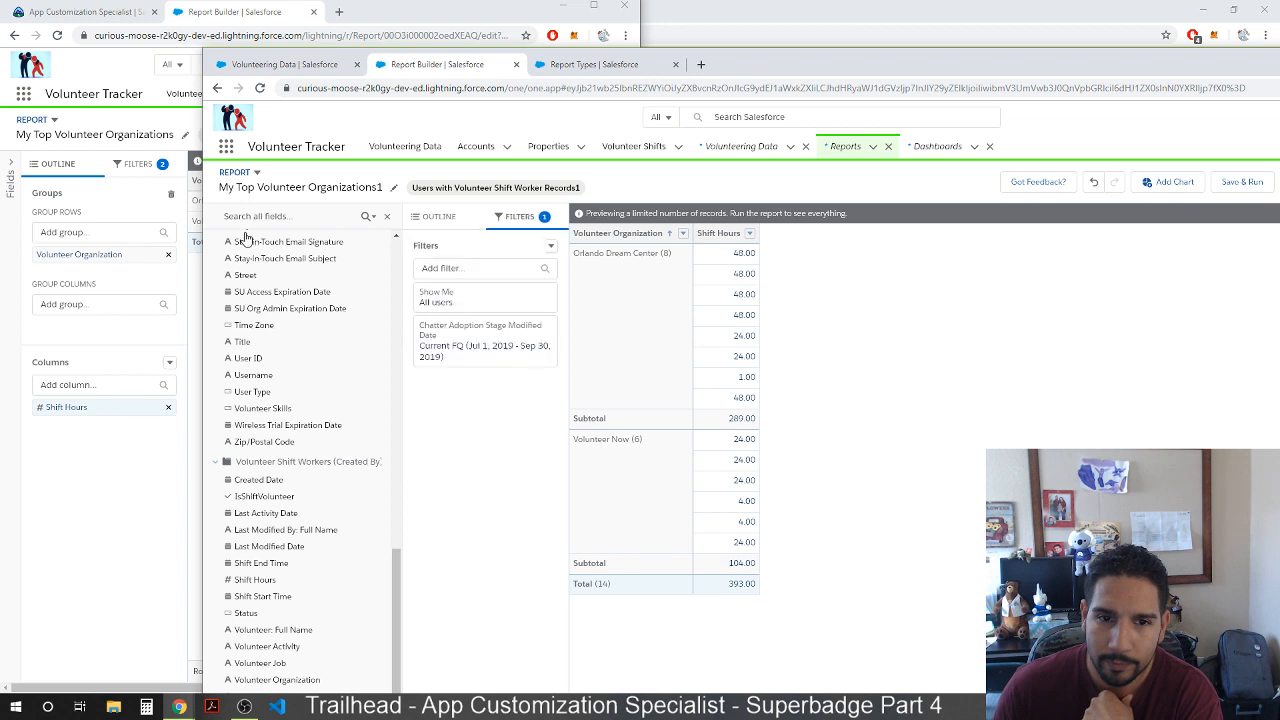
left_click(145, 168)
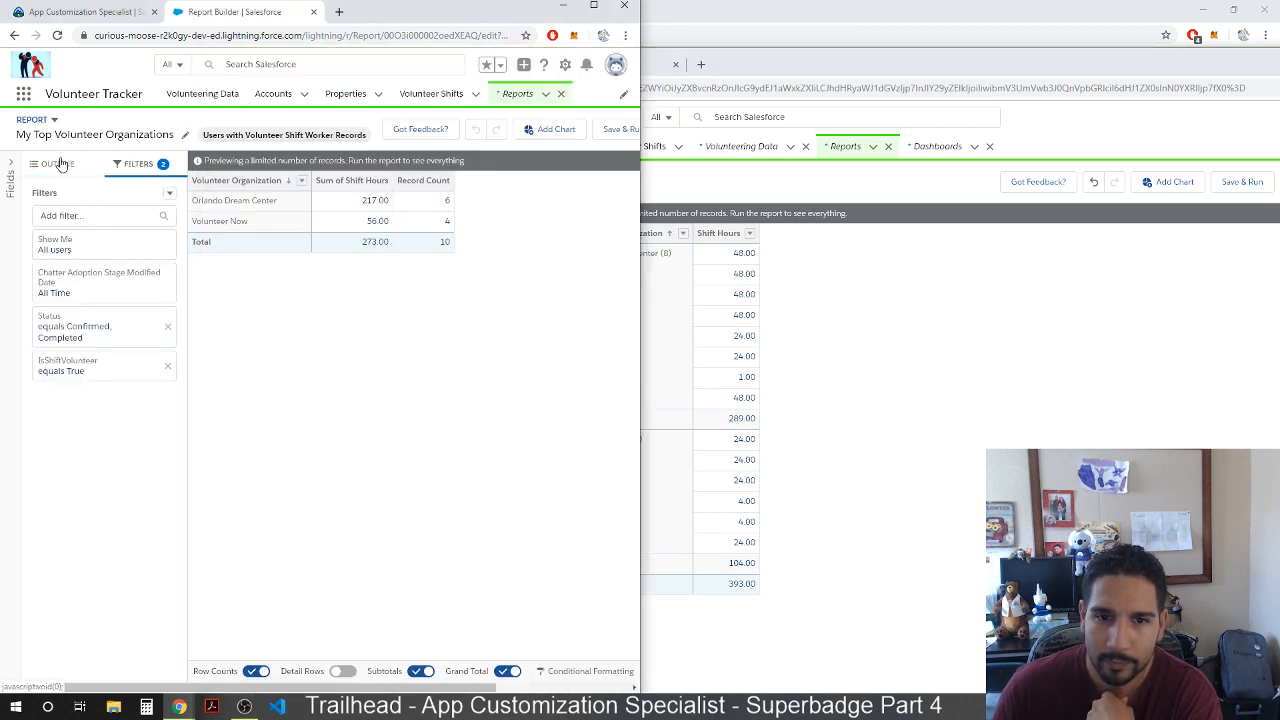
left_click(563, 5)
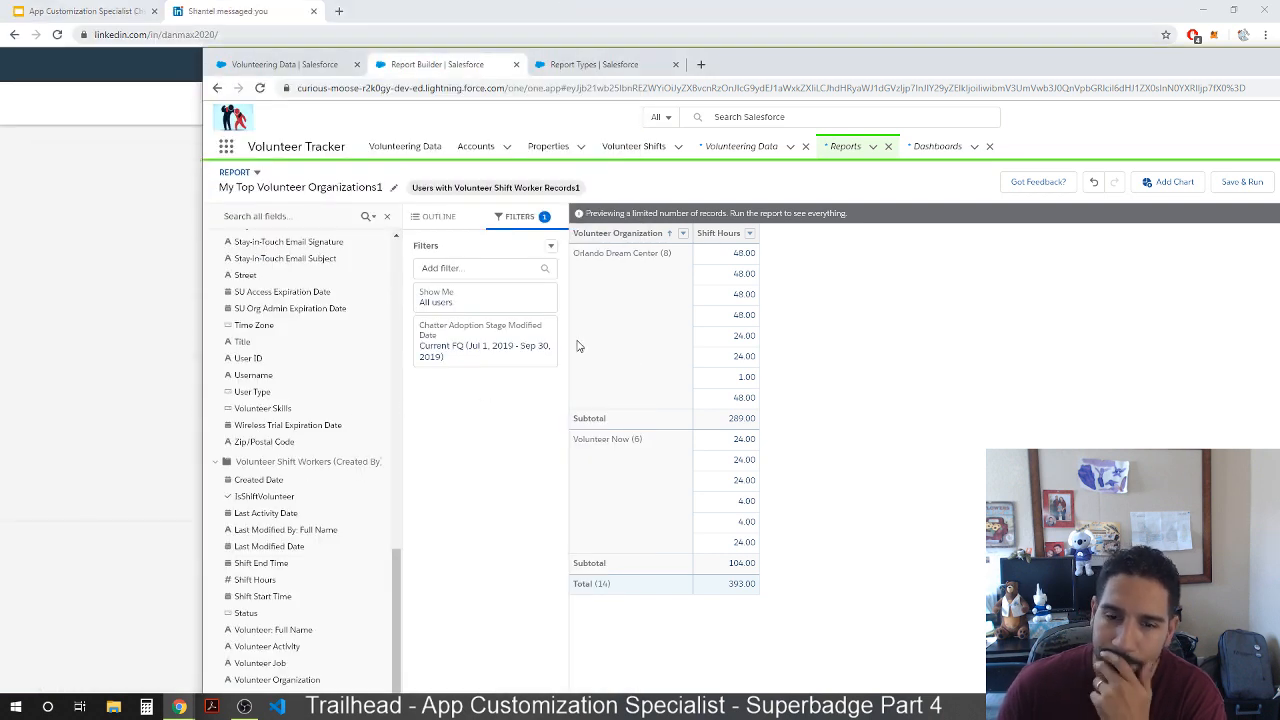
left_click(437, 217)
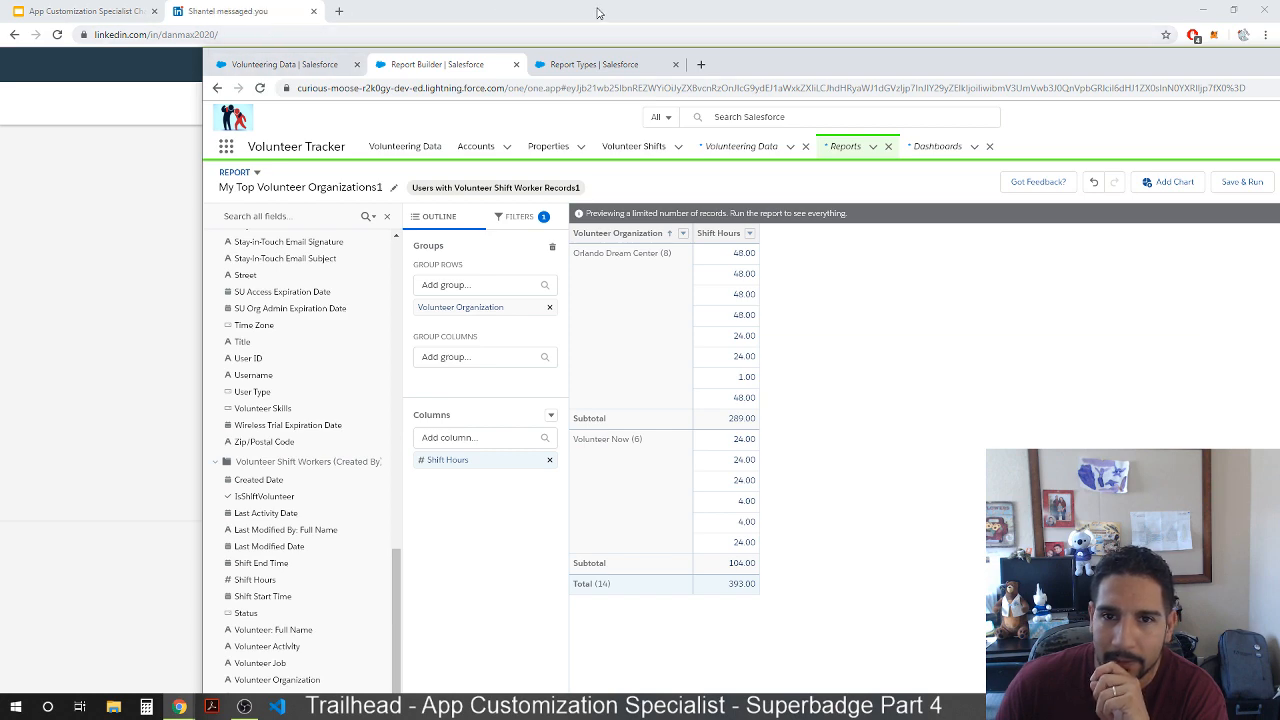
Arrange the new report's browser window side by side with the window holding the reference report.
left_click_drag(1056, 58, 1278, 68)
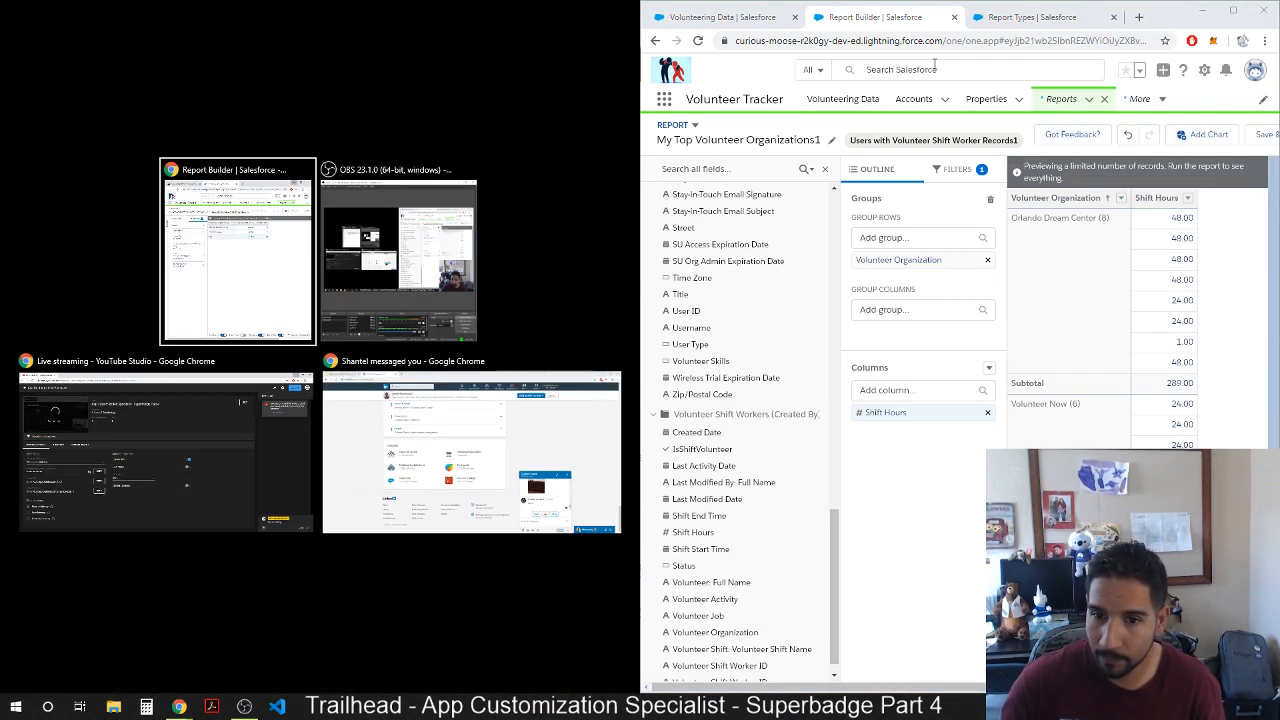
left_click(519, 434)
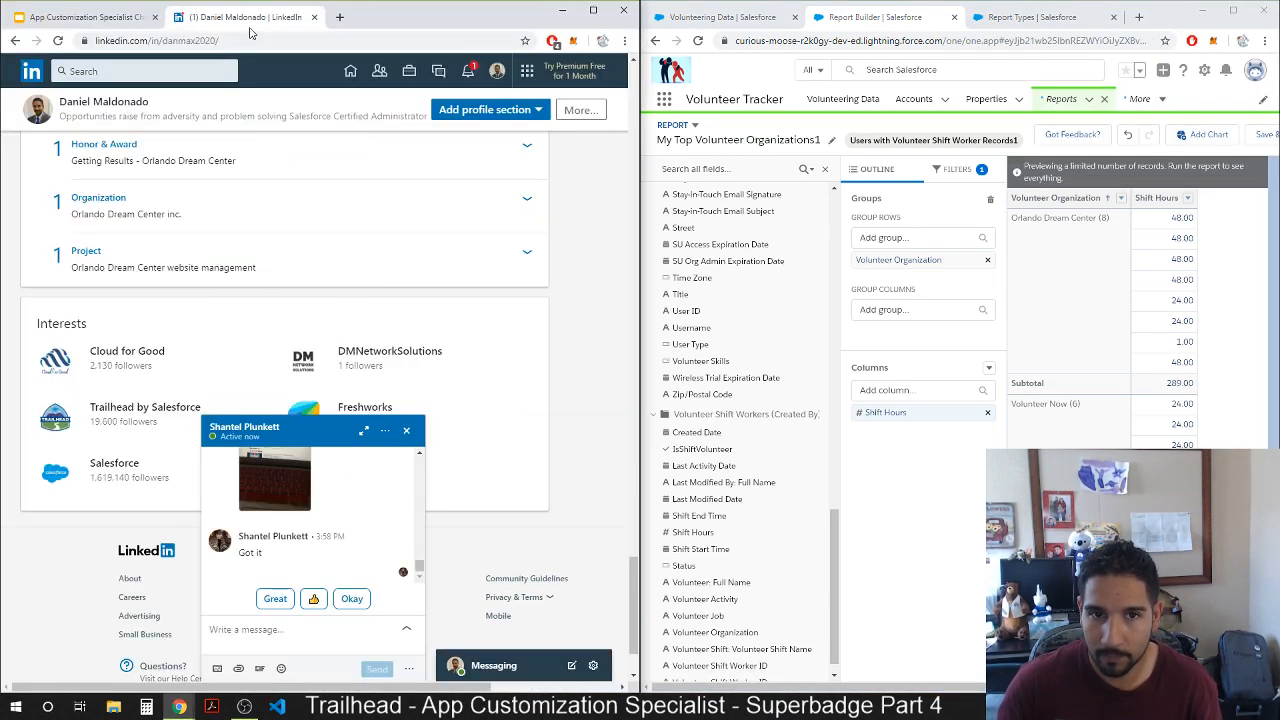
left_click(562, 10)
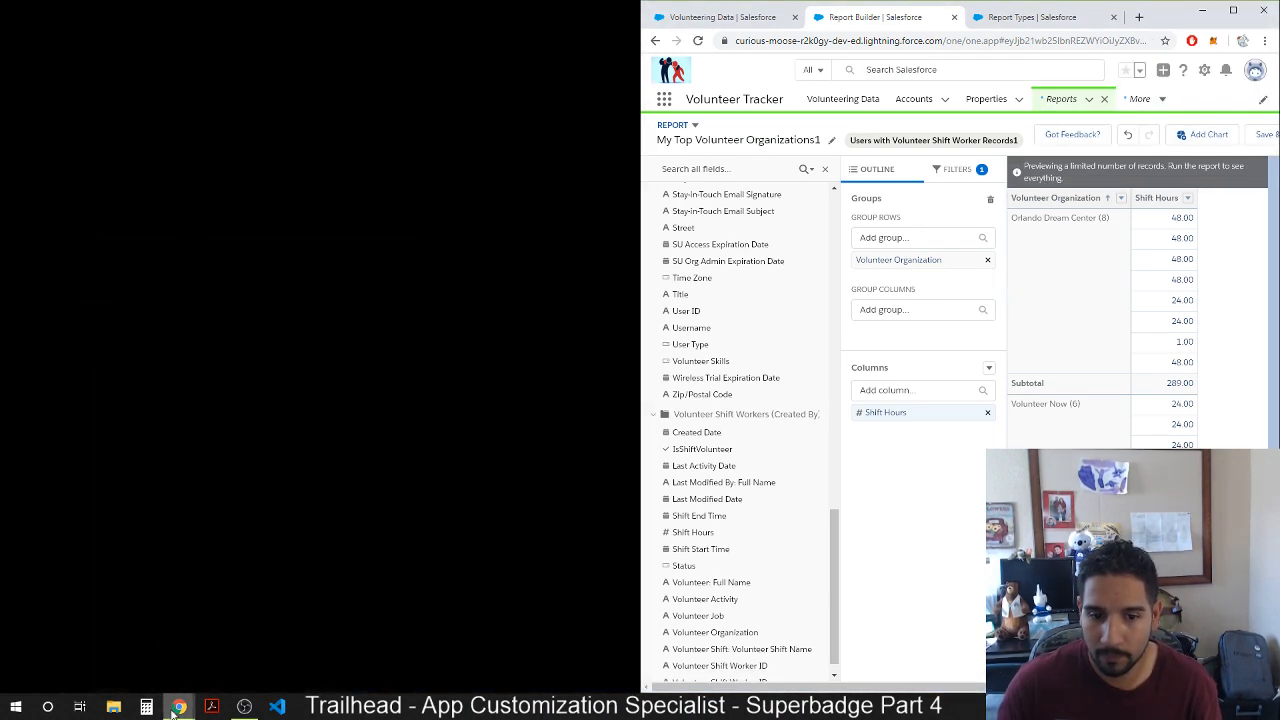
left_click(176, 707)
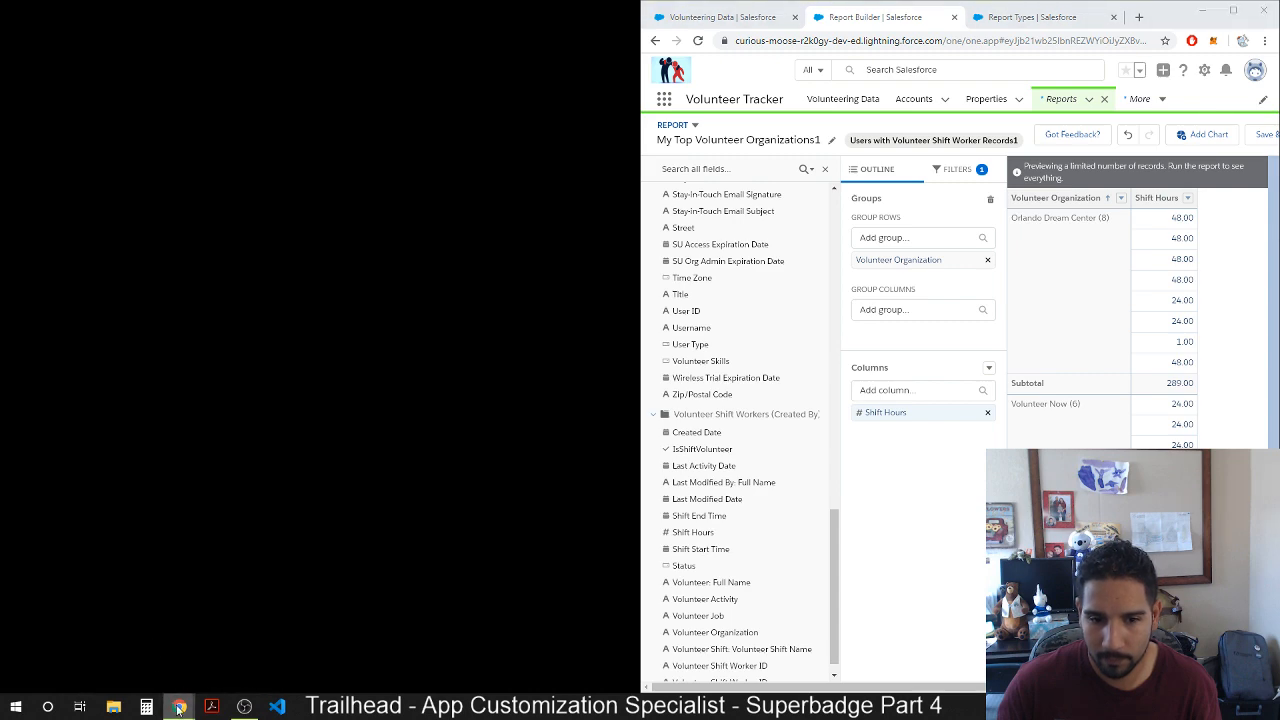
left_click(150, 684)
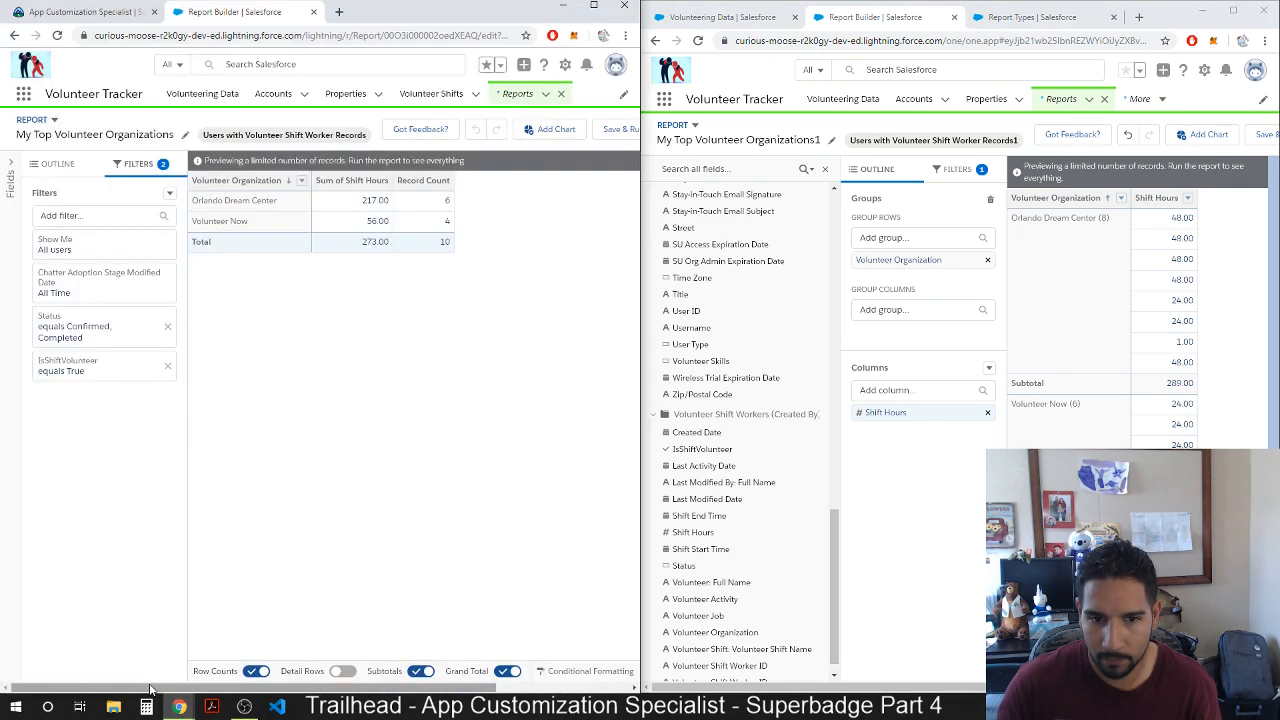
Reread the My Top Volunteer Organizations requirements in the superbadge instructions, examining total volunteer hours and which shifts to include.
left_click(44, 14)
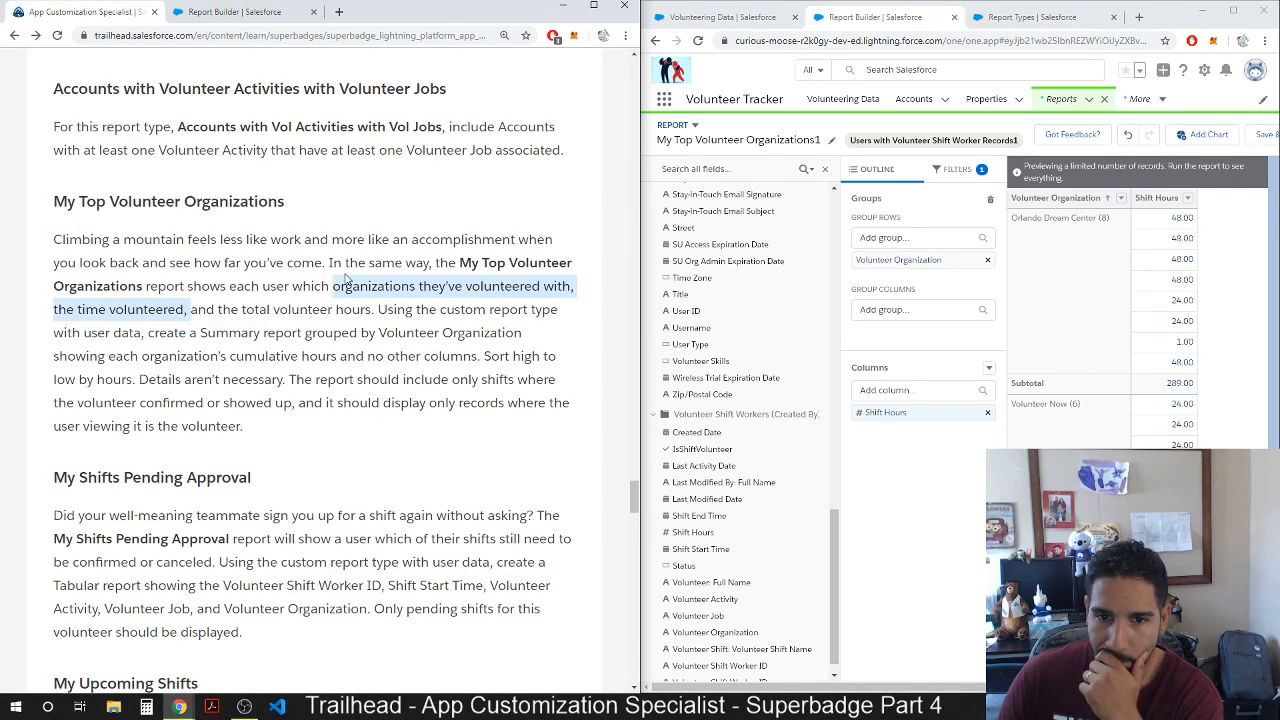
left_click(196, 313)
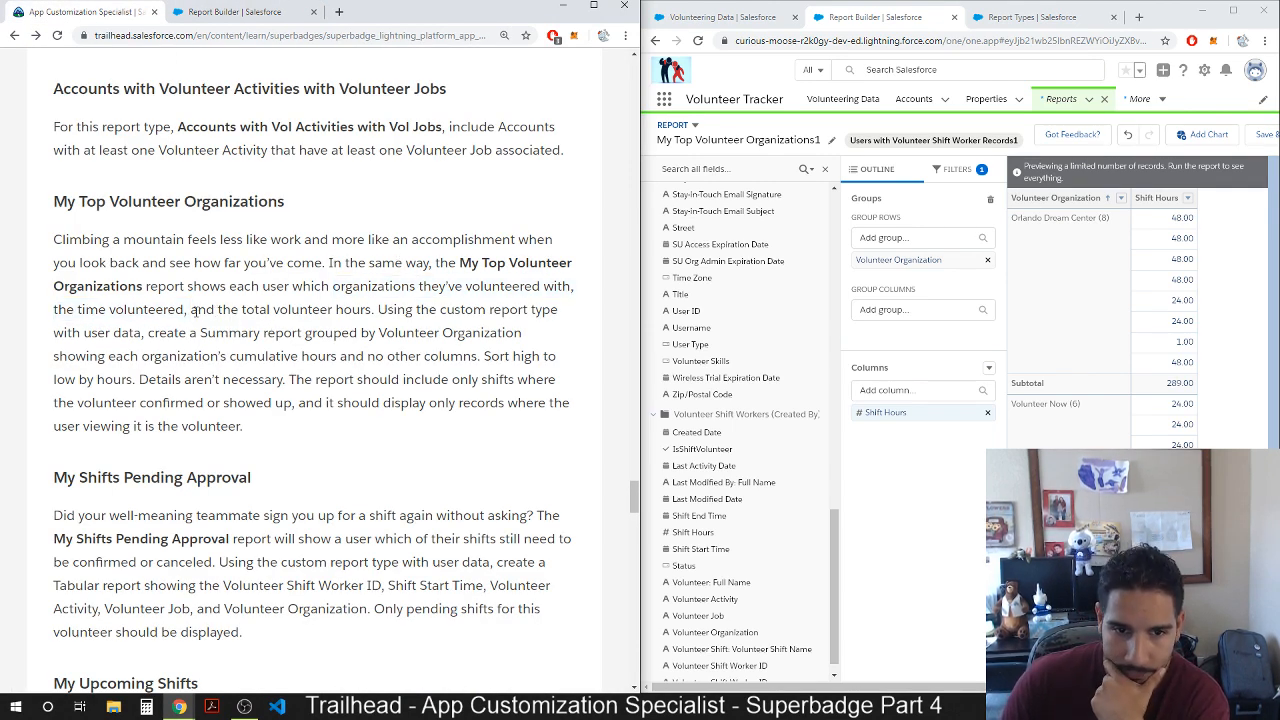
left_click_drag(244, 312, 363, 311)
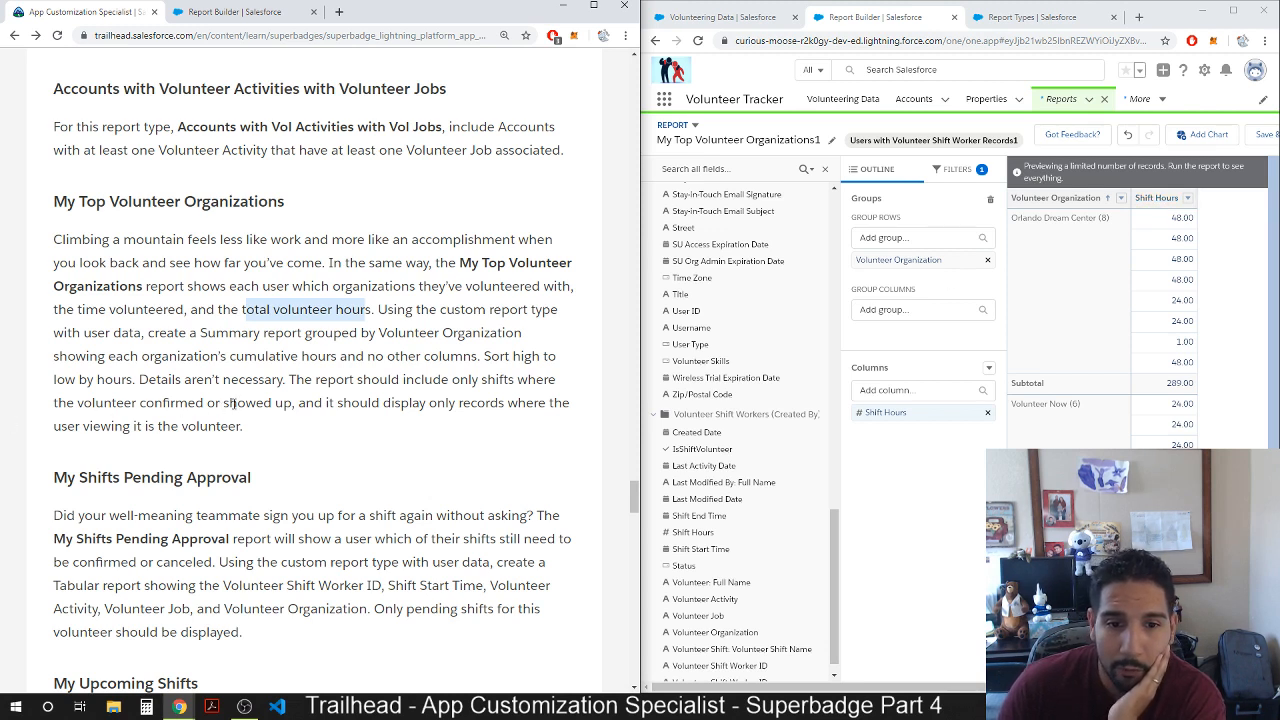
Add a Status filter to My Top Volunteer Organizations1 that equals Confirmed, Completed.
left_click(951, 168)
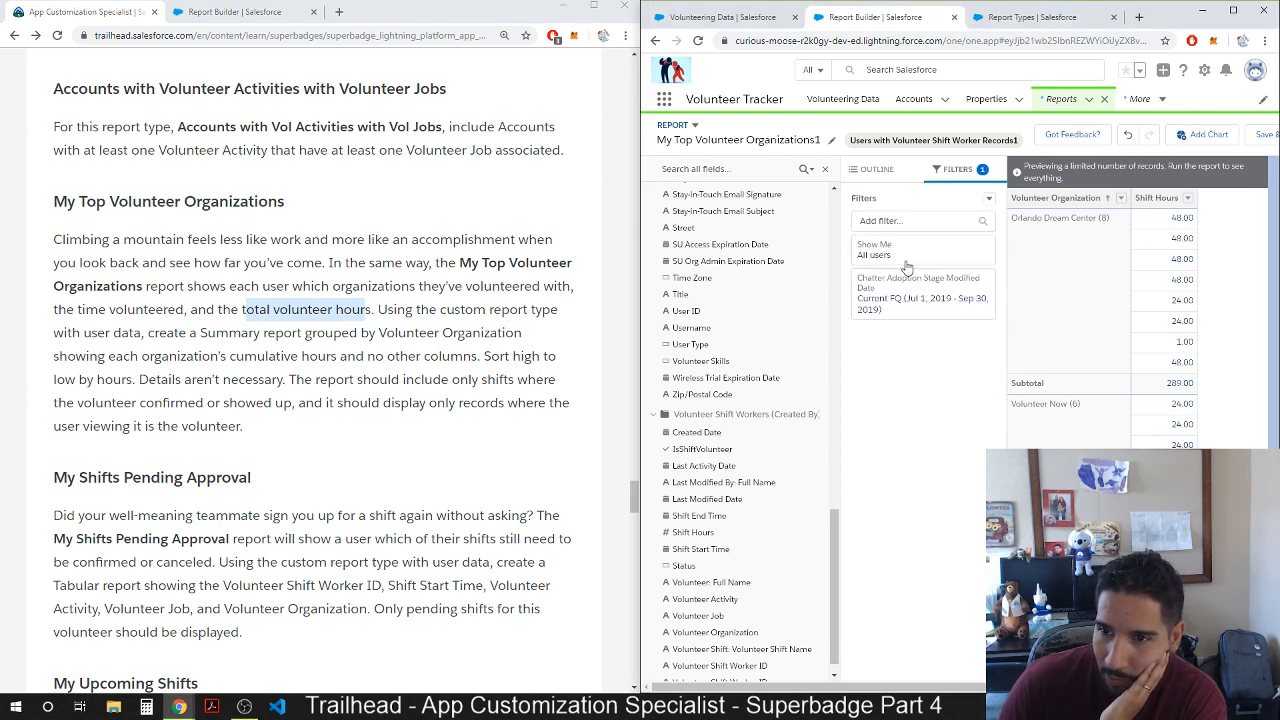
left_click(888, 220)
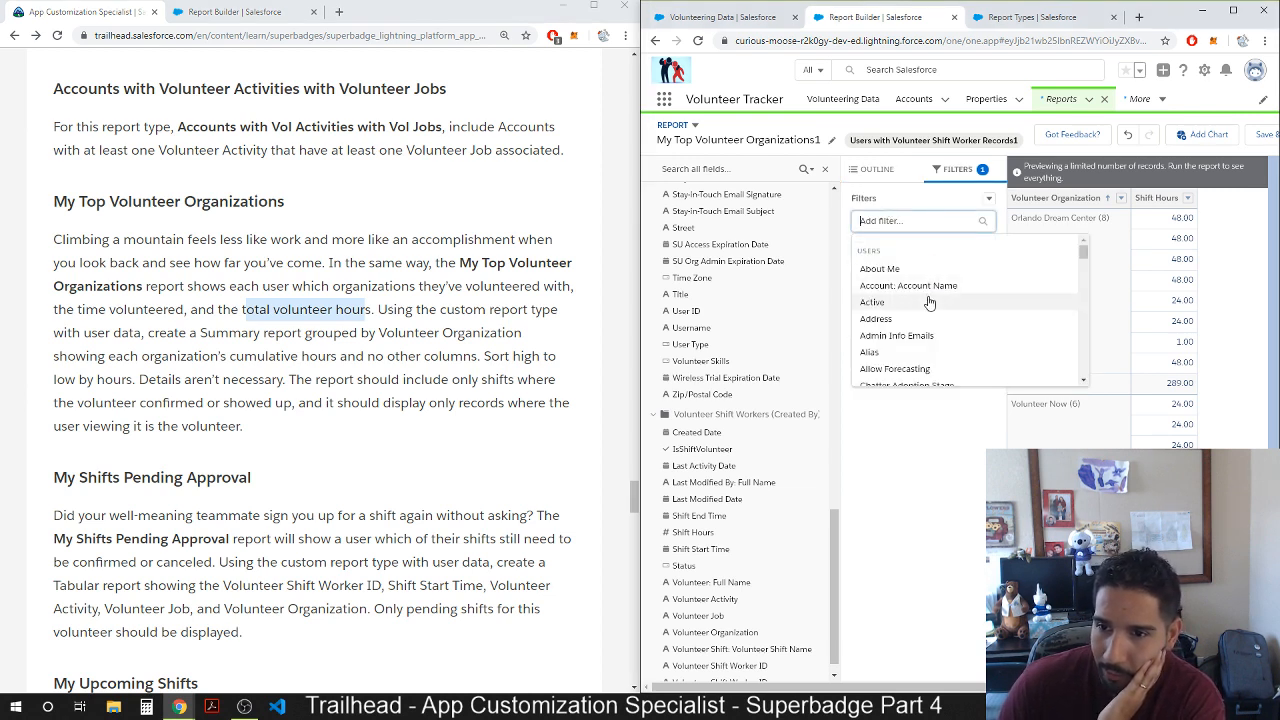
left_click_drag(1083, 252, 1082, 397)
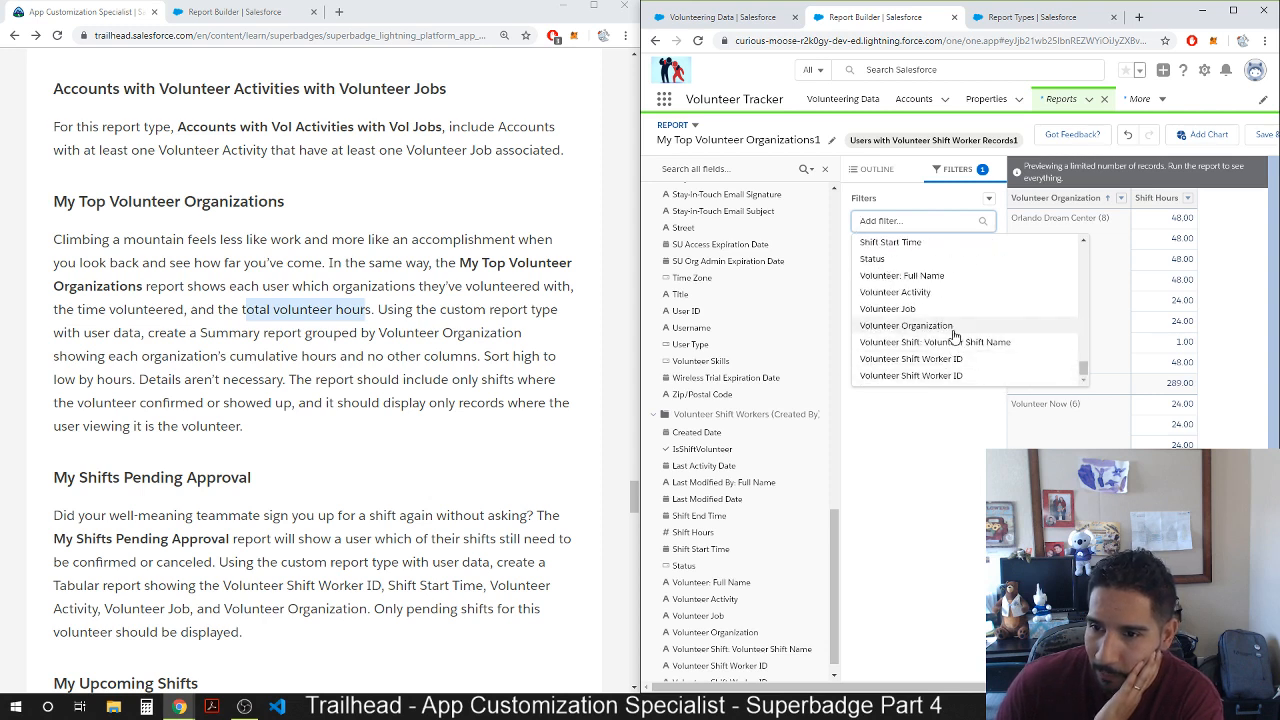
scroll(951, 339, "up", 2)
scroll(951, 339, "down", 2)
left_click(893, 325)
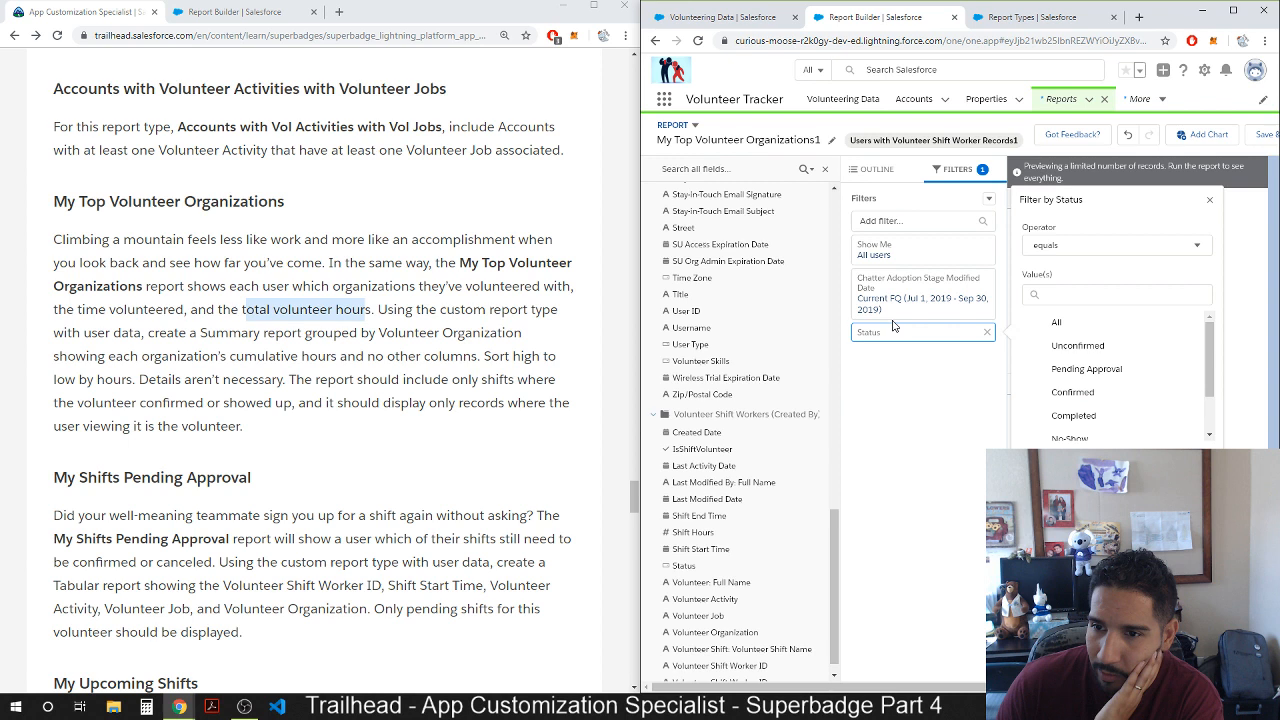
left_click(1088, 394)
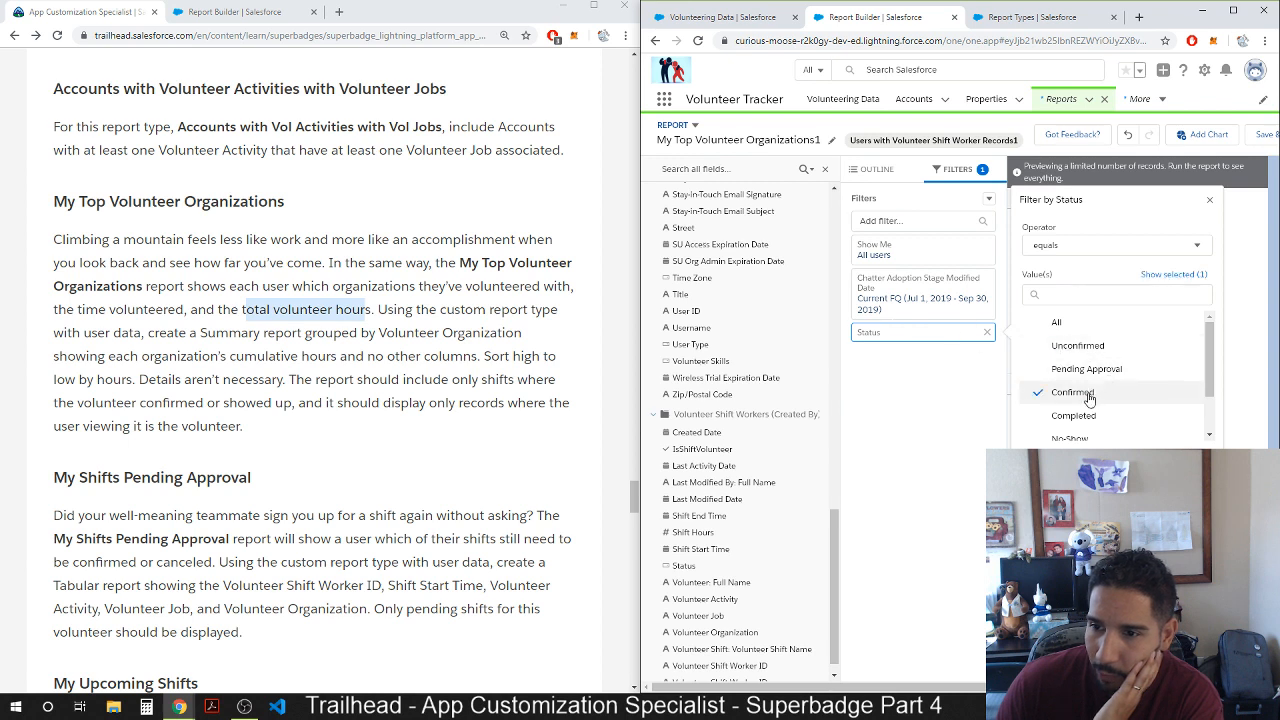
left_click(1085, 424)
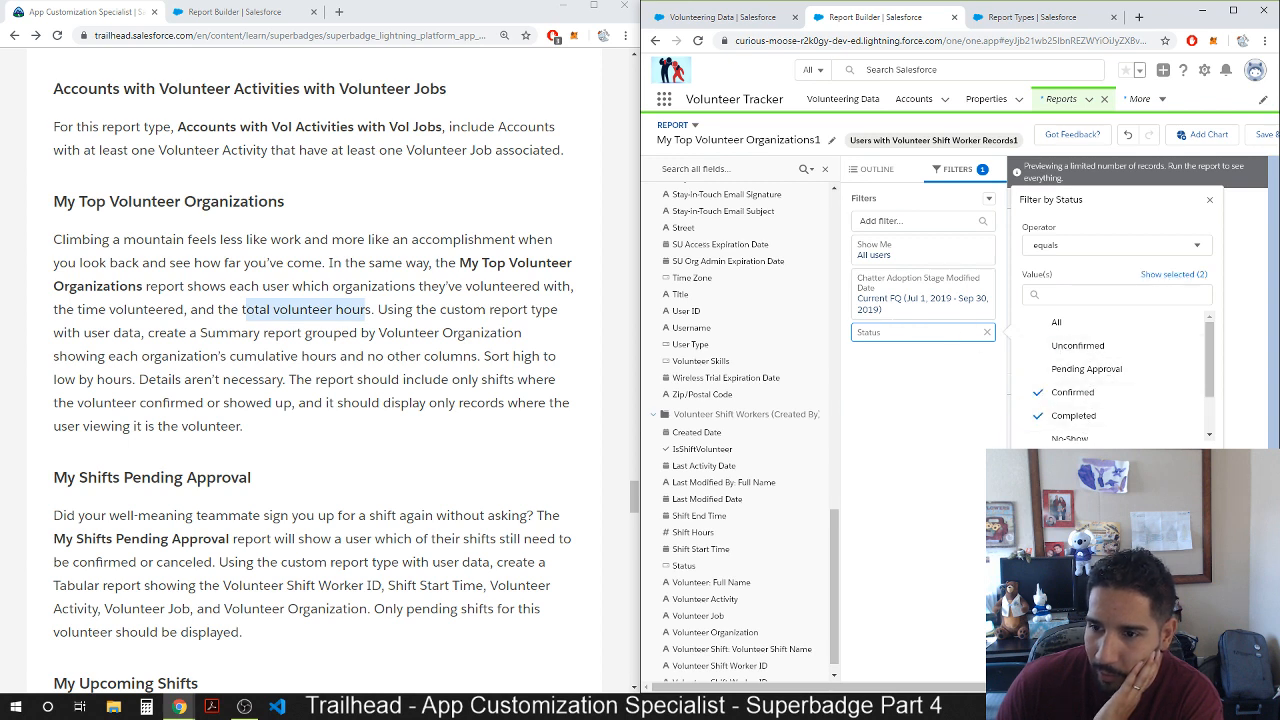
left_click(884, 443)
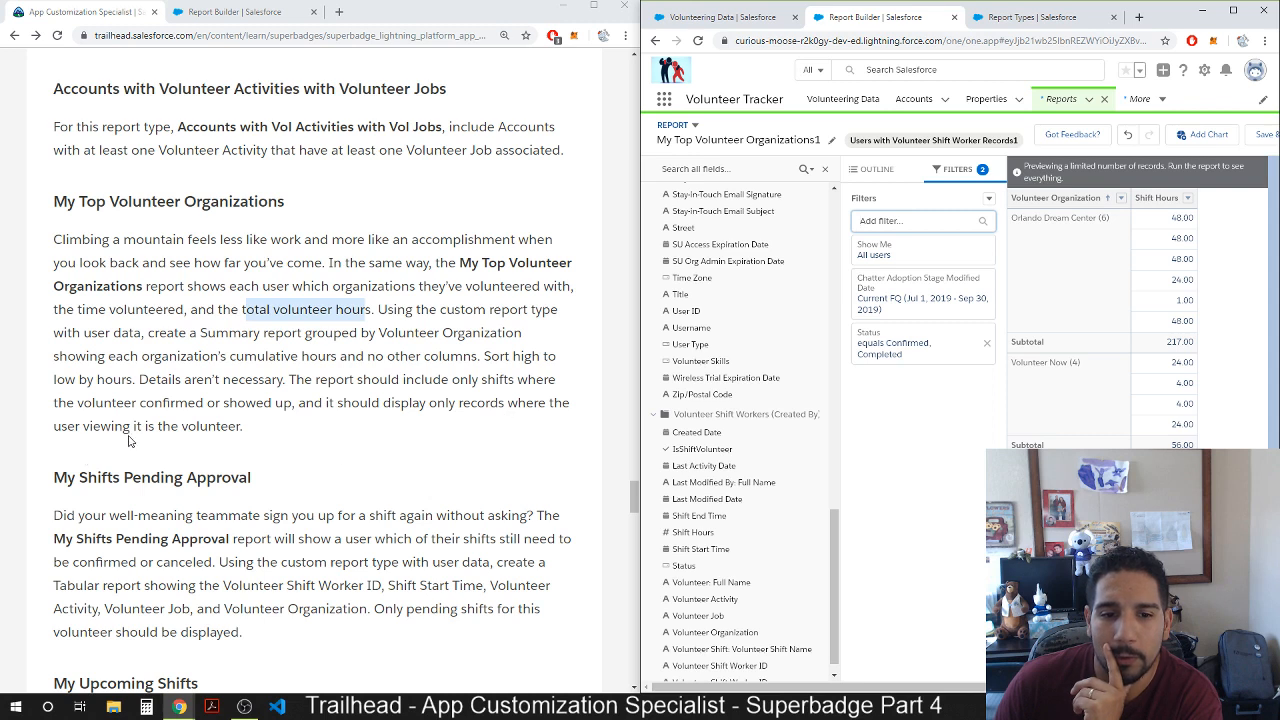
Browse the fields available for filtering the new report, looking for one that limits records to the viewing user.
left_click(936, 224)
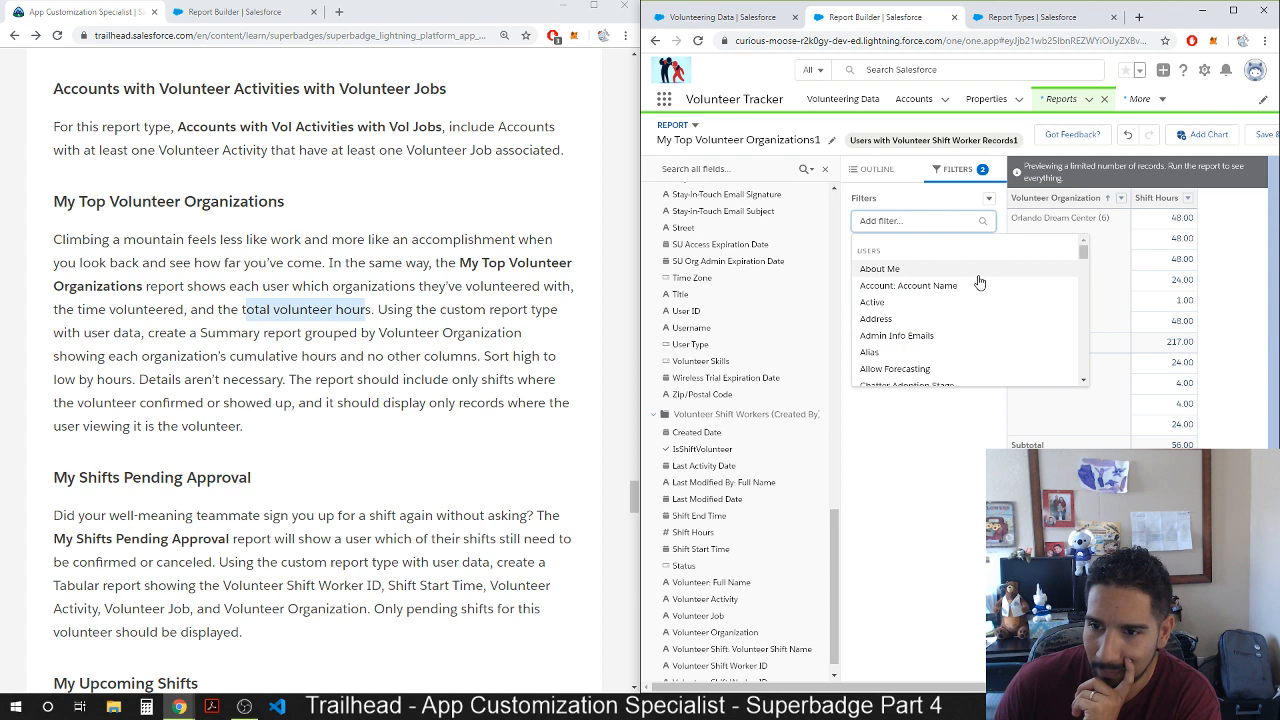
scroll(940, 300, "down", 5)
scroll(940, 318, "up", 4)
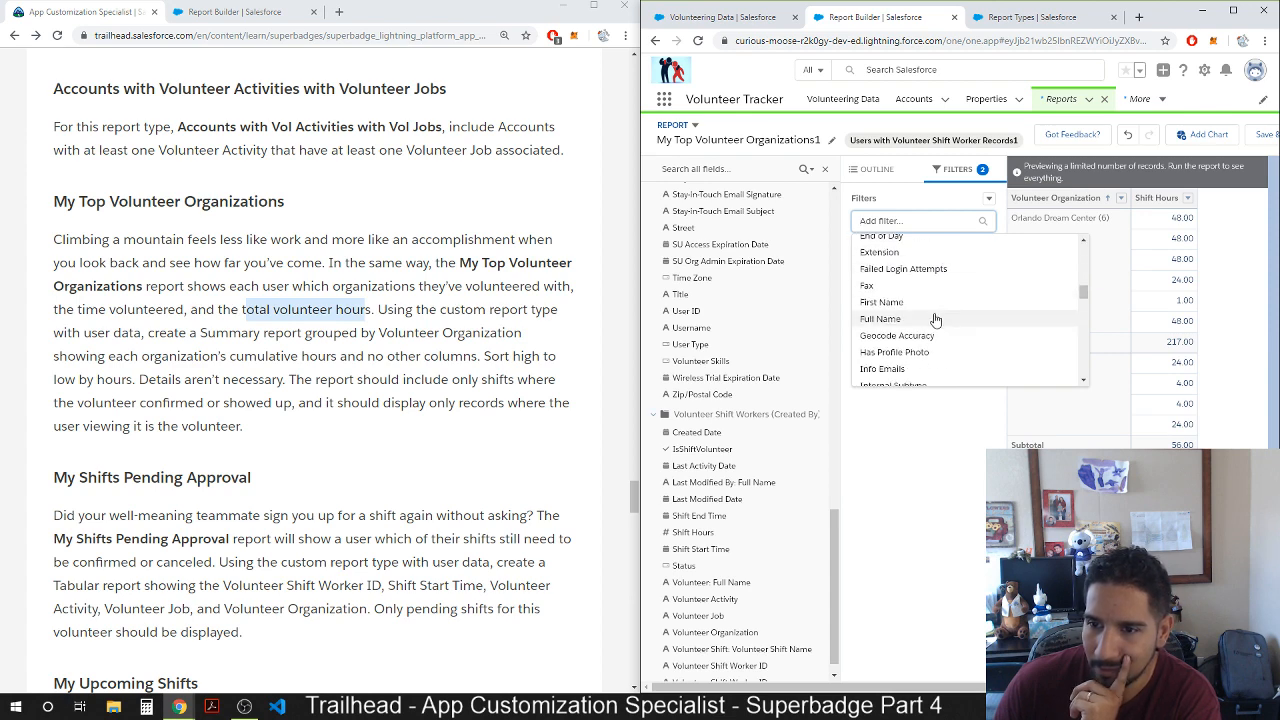
scroll(930, 322, "down", 5)
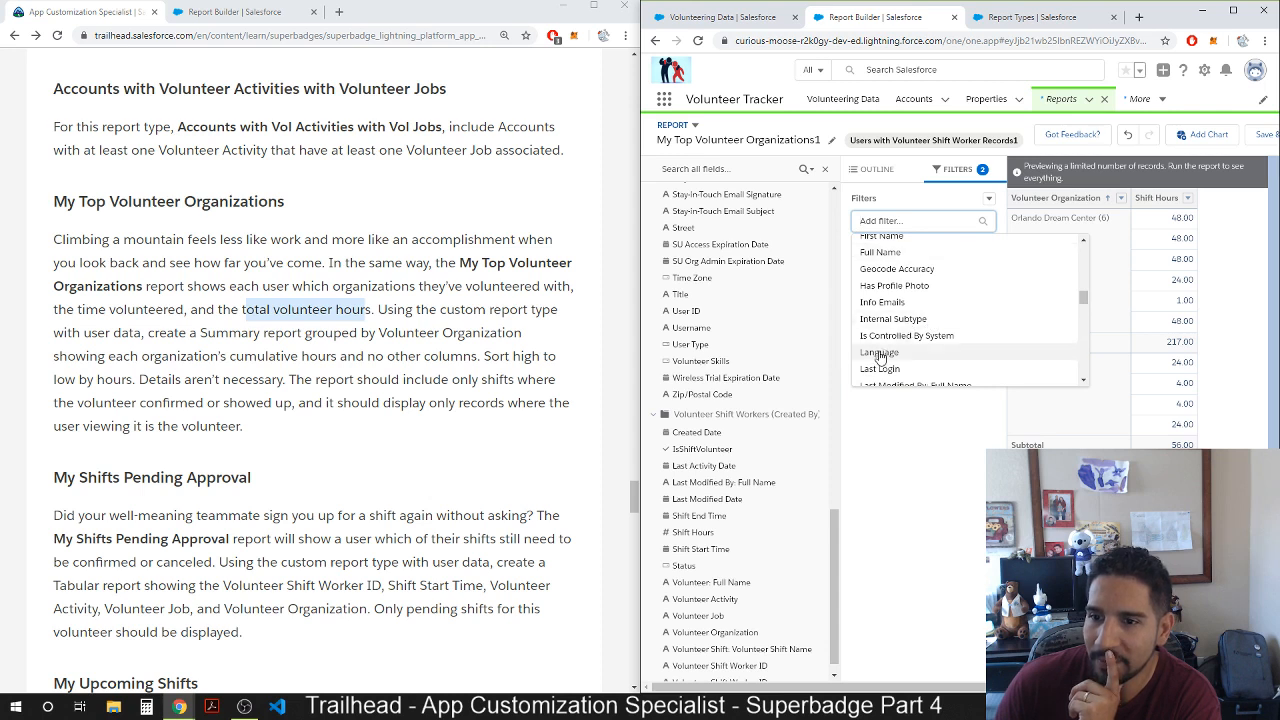
scroll(900, 320, "down", 3)
scroll(883, 302, "up", 2)
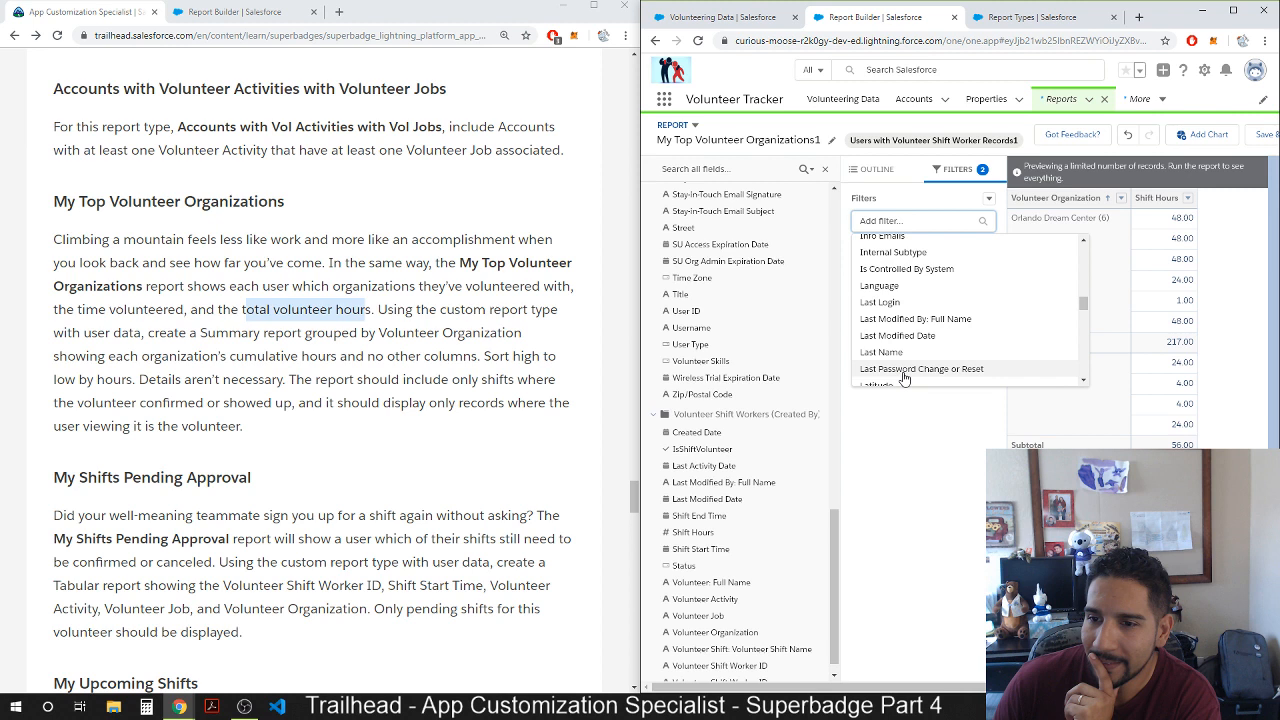
scroll(905, 360, "down", 3)
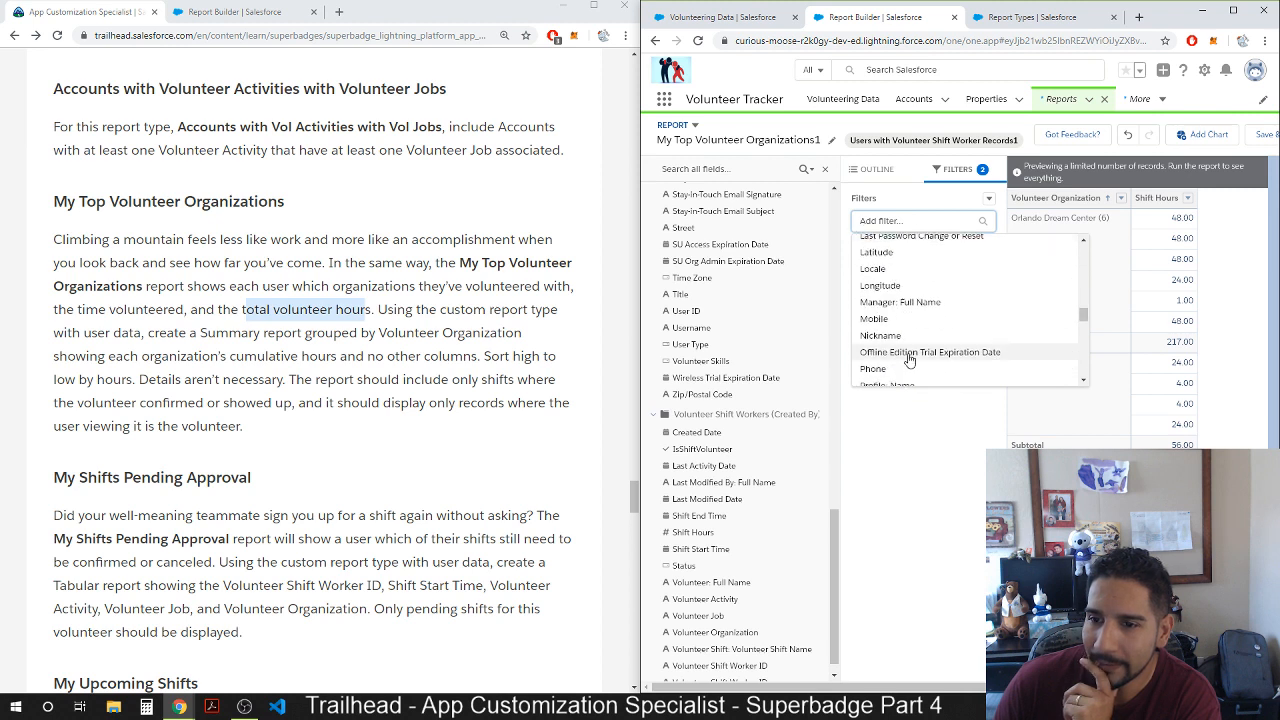
scroll(908, 360, "down", 5)
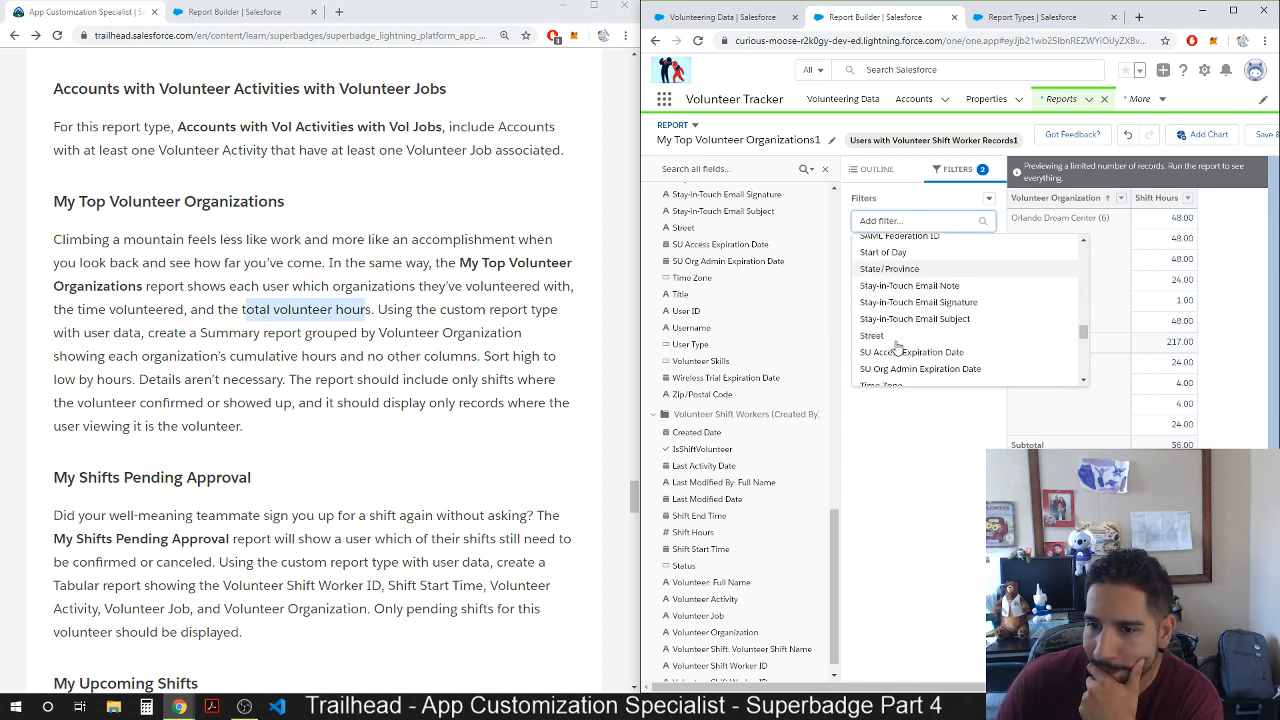
scroll(897, 348, "down", 3)
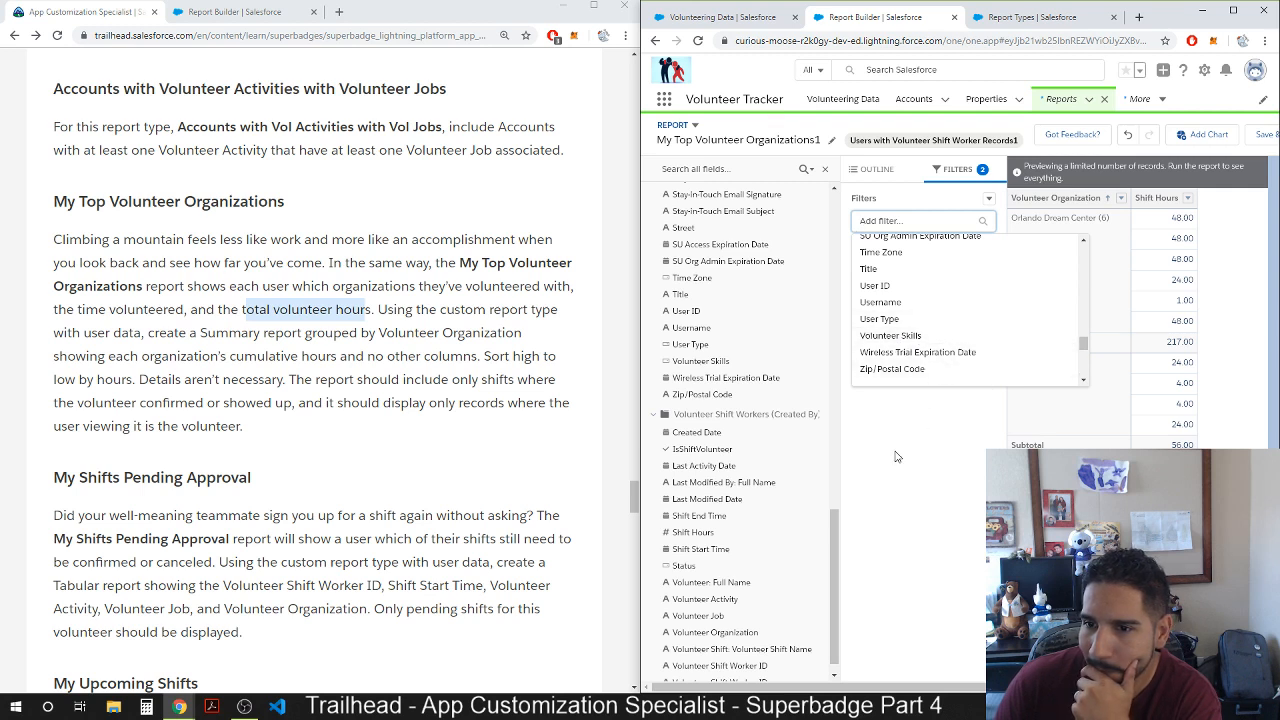
scroll(971, 328, "up", 8)
scroll(971, 328, "up", 6)
left_click(934, 482)
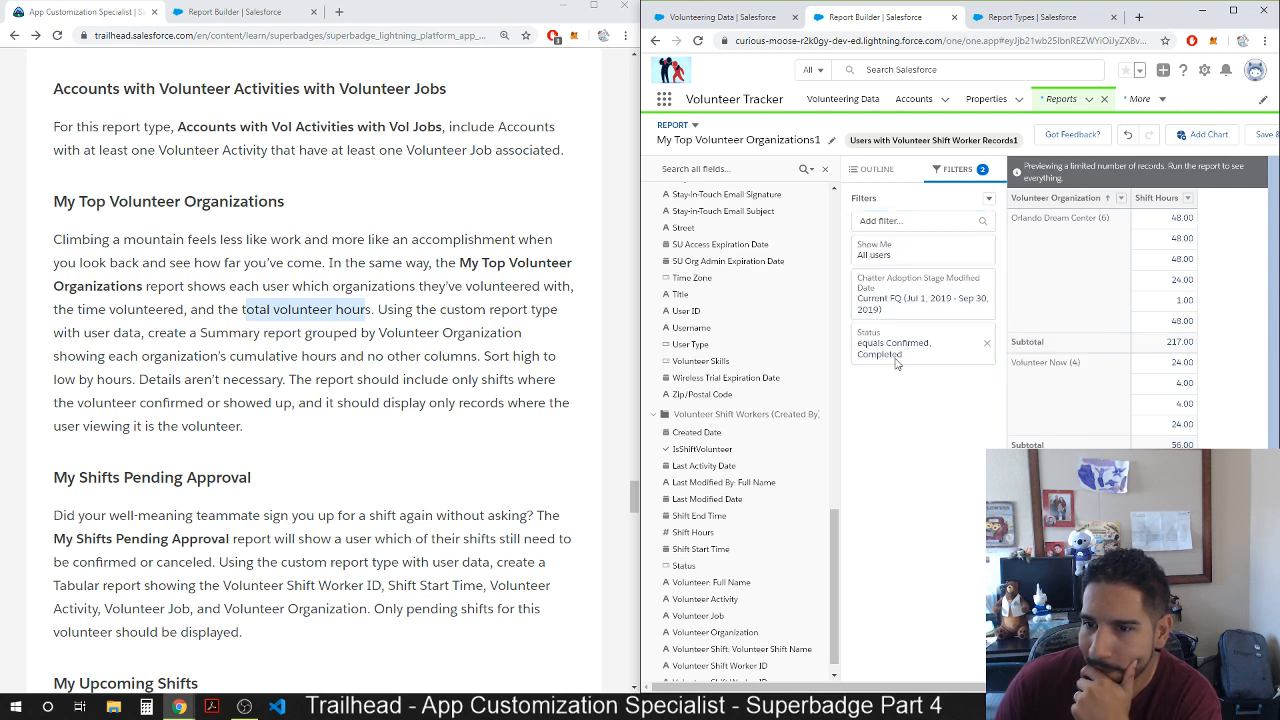
Check the Show Me filter's options and set the Chatter Adoption Stage Modified Date filter range to All Time.
left_click(918, 252)
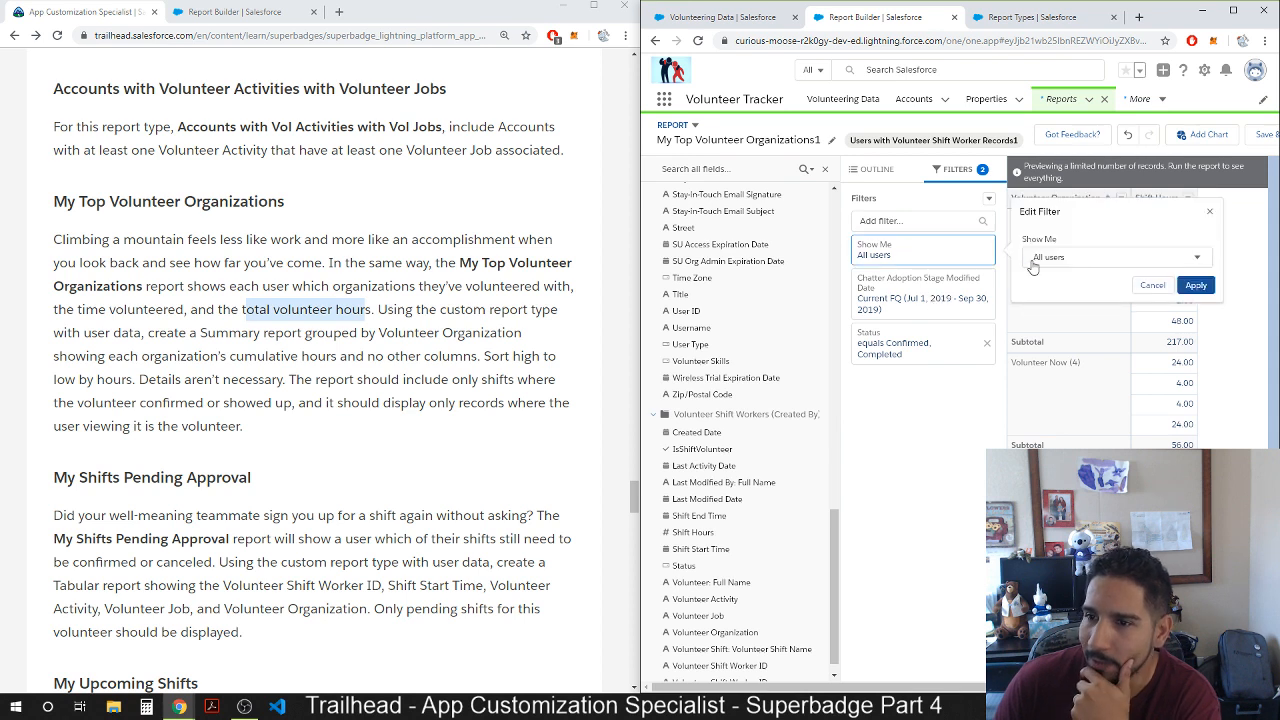
left_click(1078, 258)
left_click(1080, 270)
left_click(930, 294)
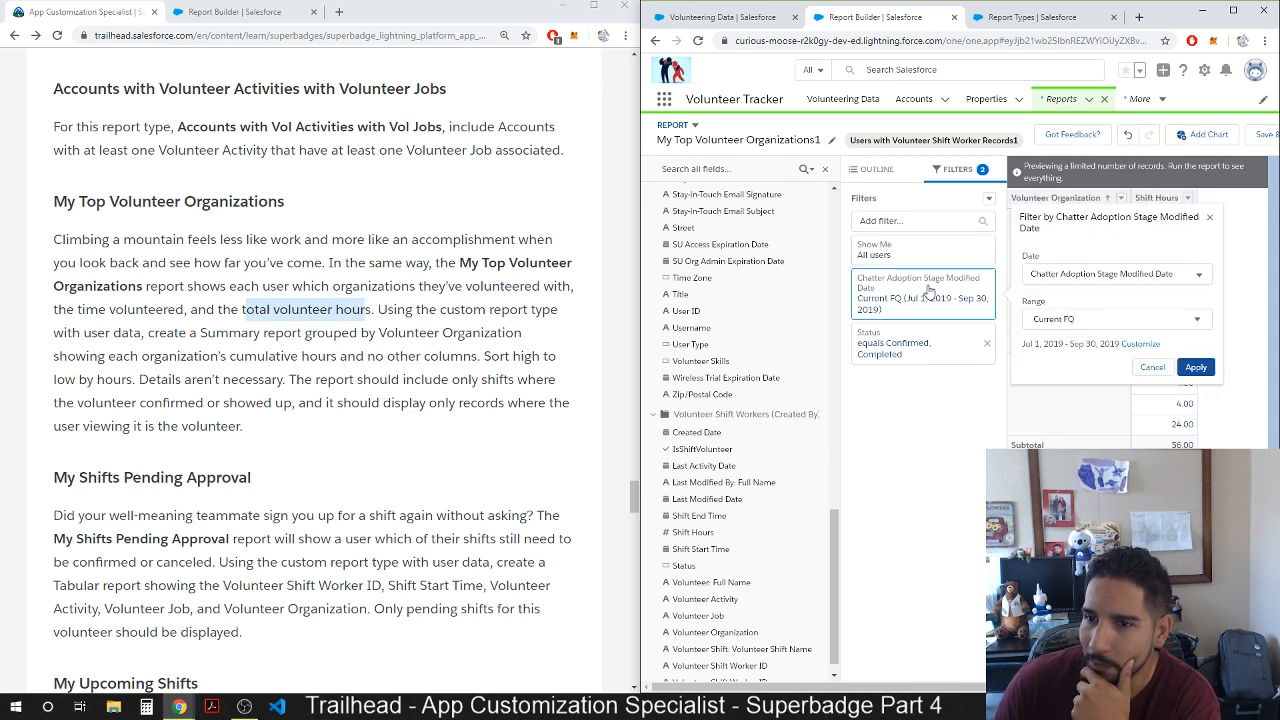
left_click(1085, 275)
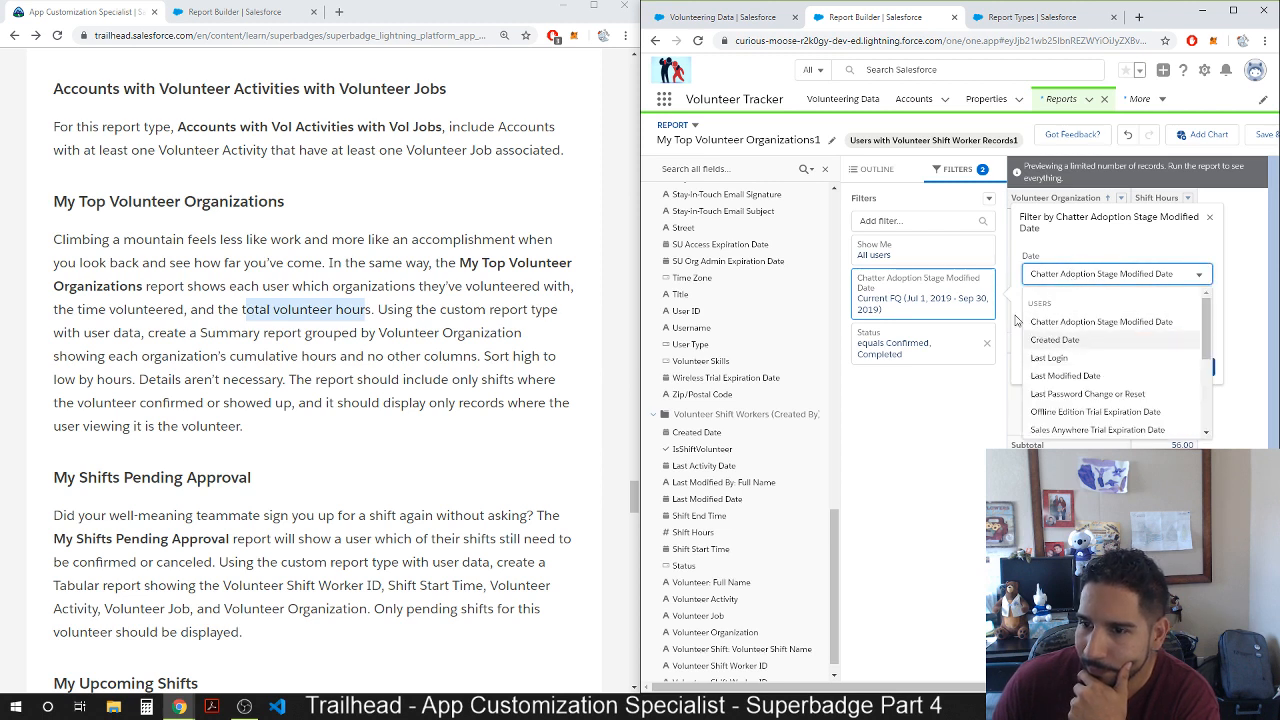
left_click(1050, 322)
left_click(1050, 320)
left_click(1032, 350)
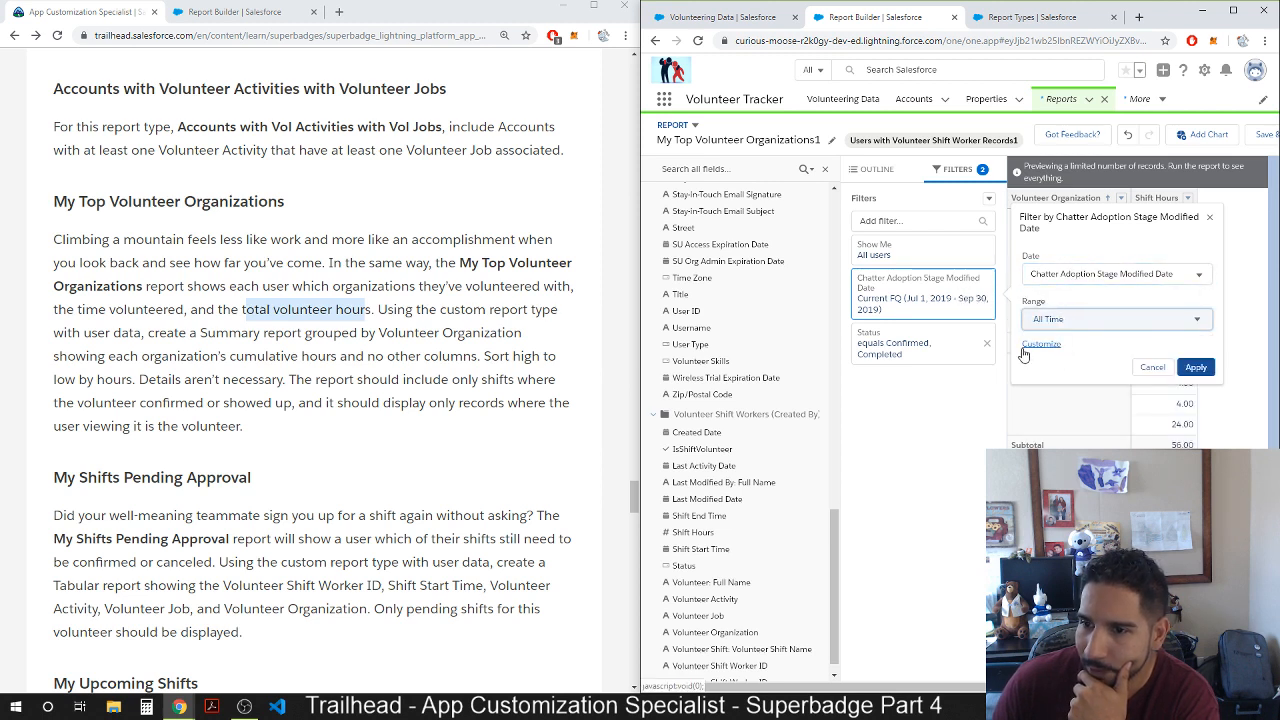
left_click(1204, 372)
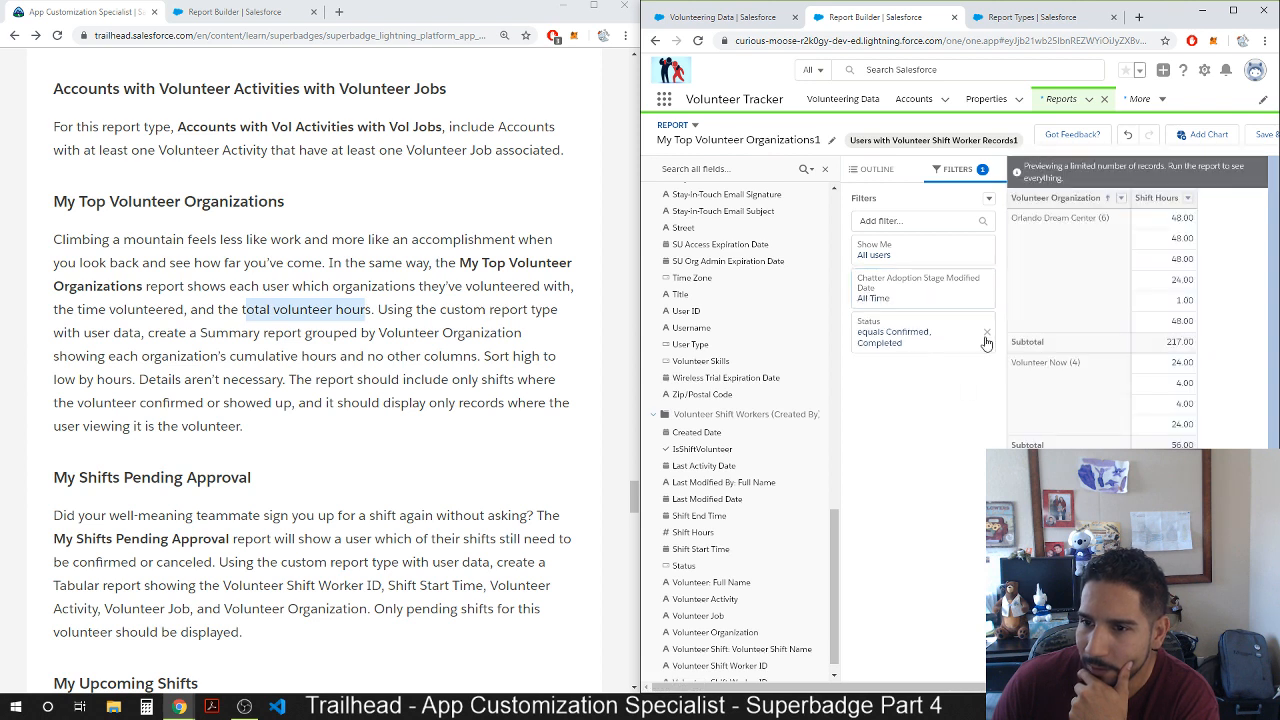
Recheck the new report's Show Me options and examine the filters in the reference My Top Volunteer Organizations report.
left_click(894, 258)
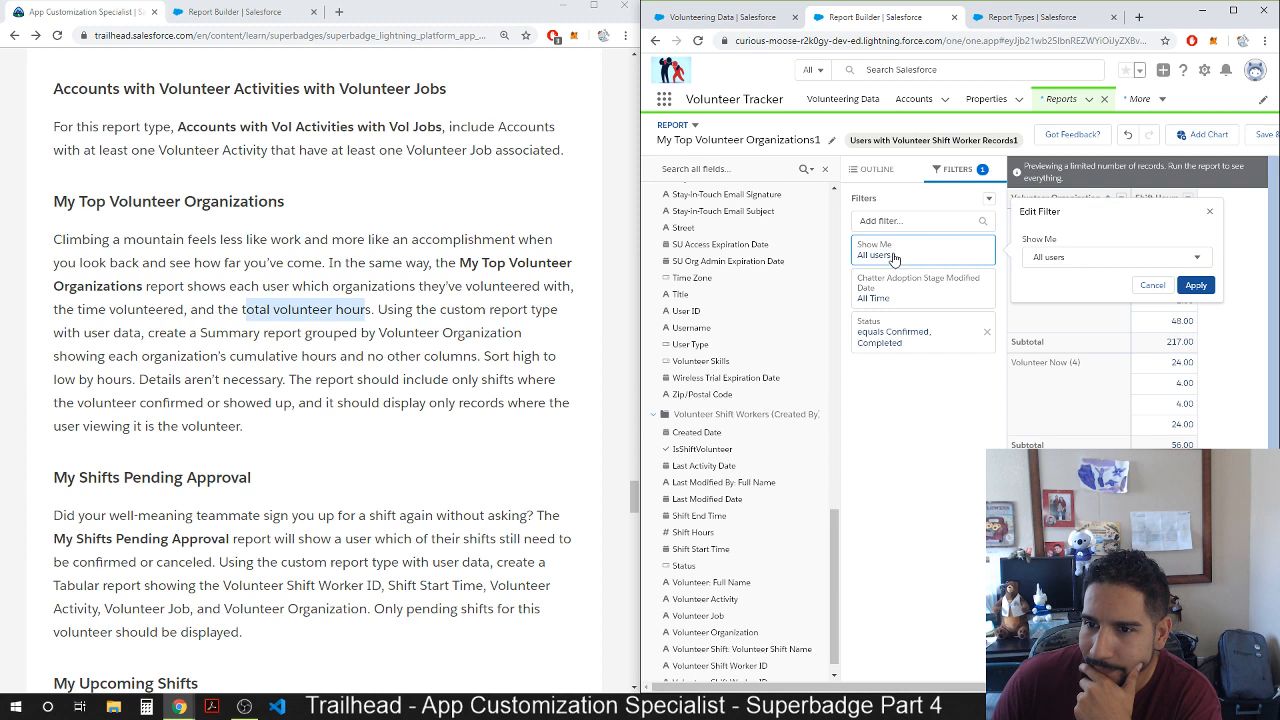
left_click(1058, 266)
left_click(1077, 261)
left_click(905, 425)
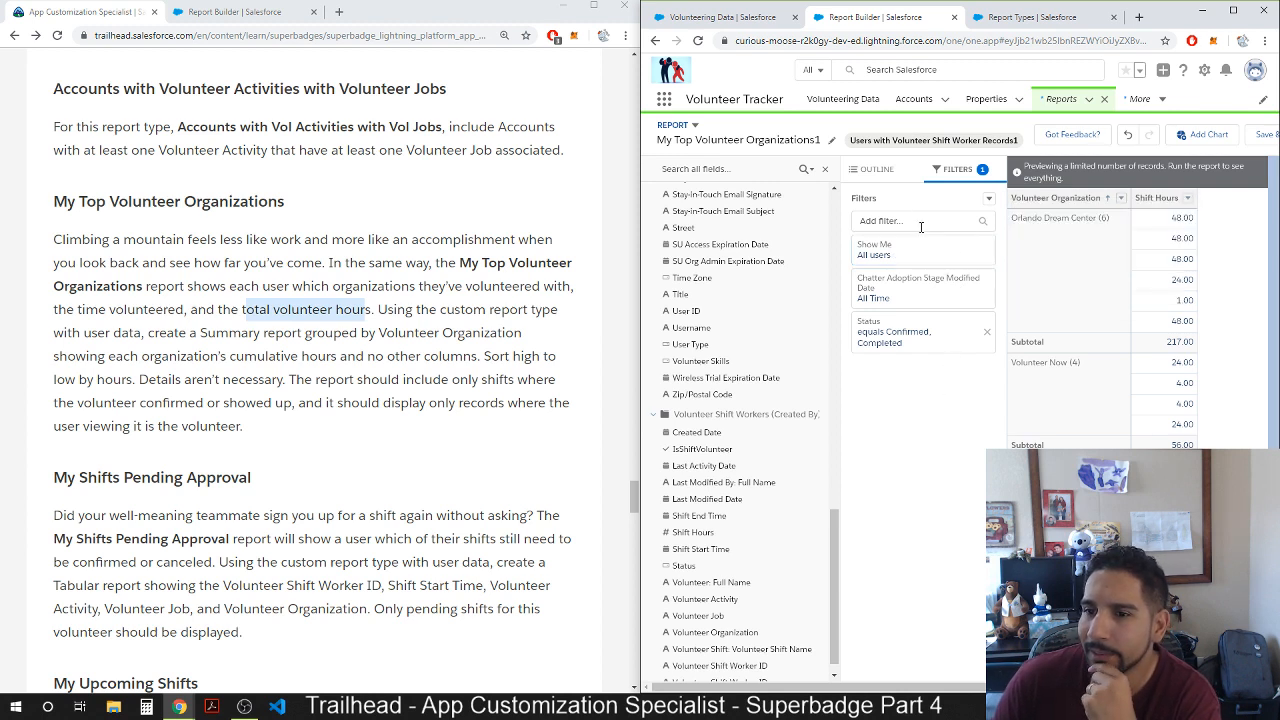
left_click(232, 11)
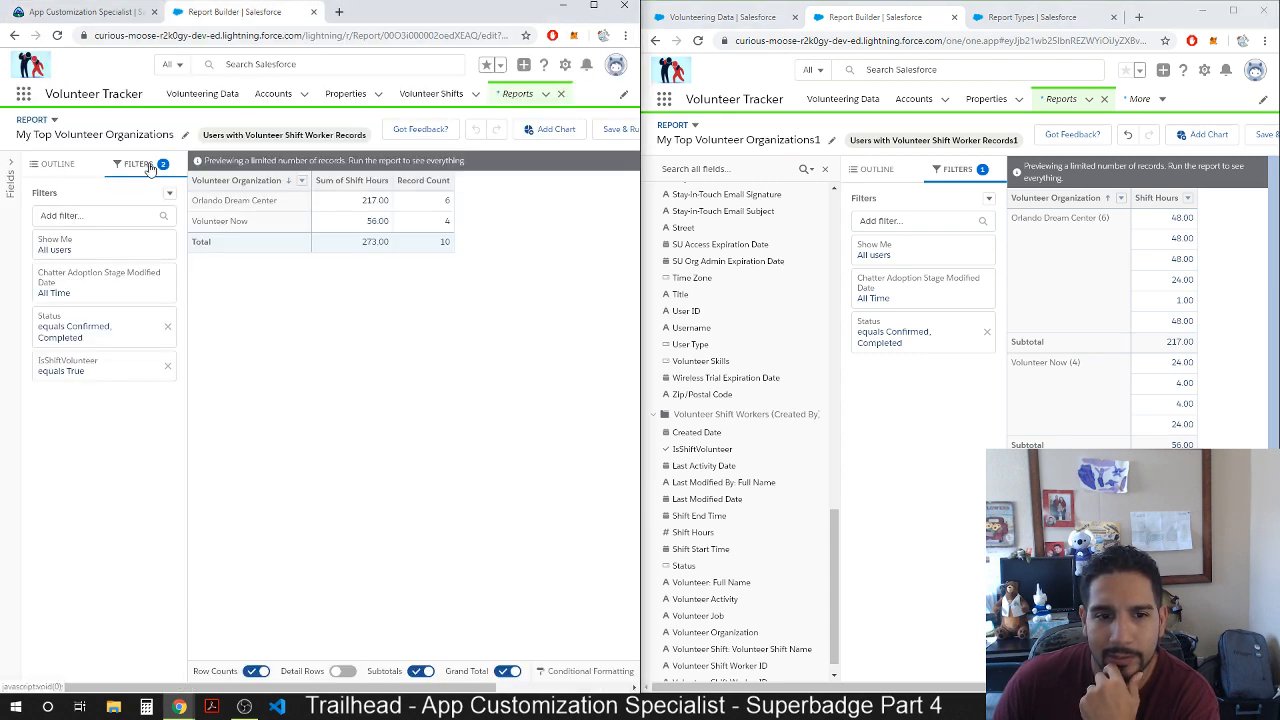
Recheck the report's requirements and add an IsShiftVolunteer filter equal to True to My Top Volunteer Organizations1.
left_click(100, 12)
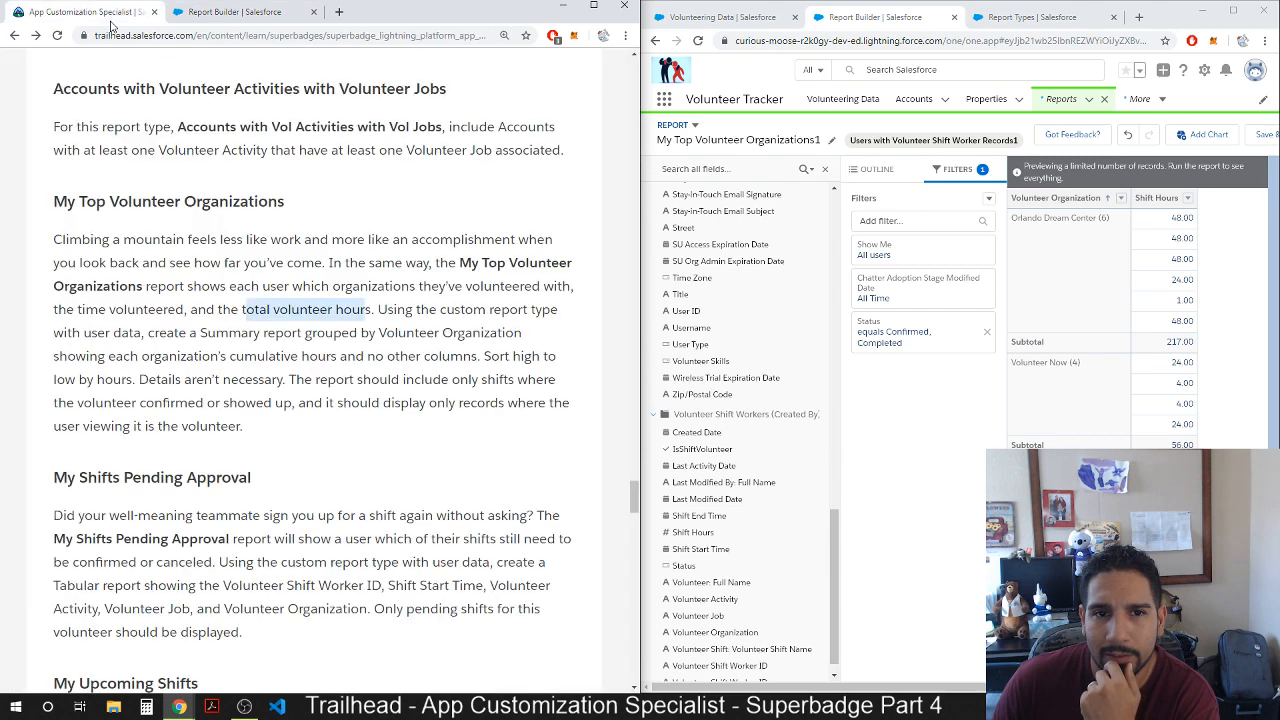
left_click(205, 10)
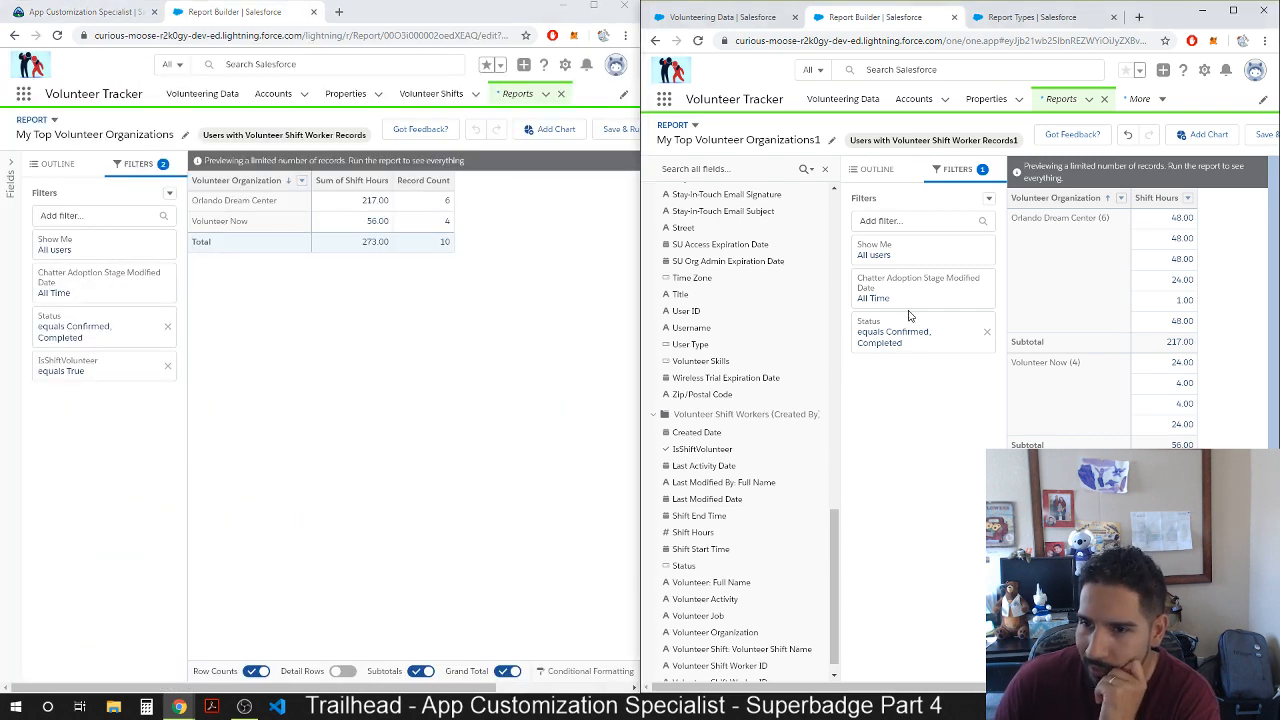
left_click(906, 221)
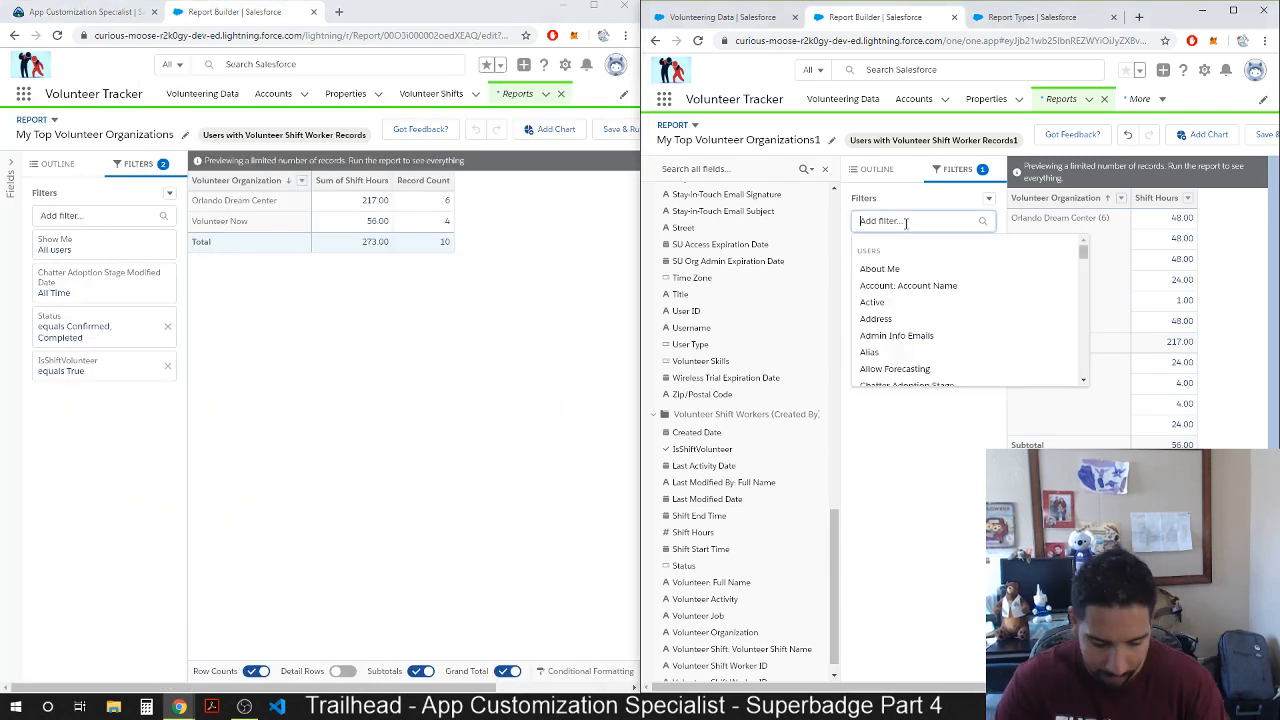
type("is")
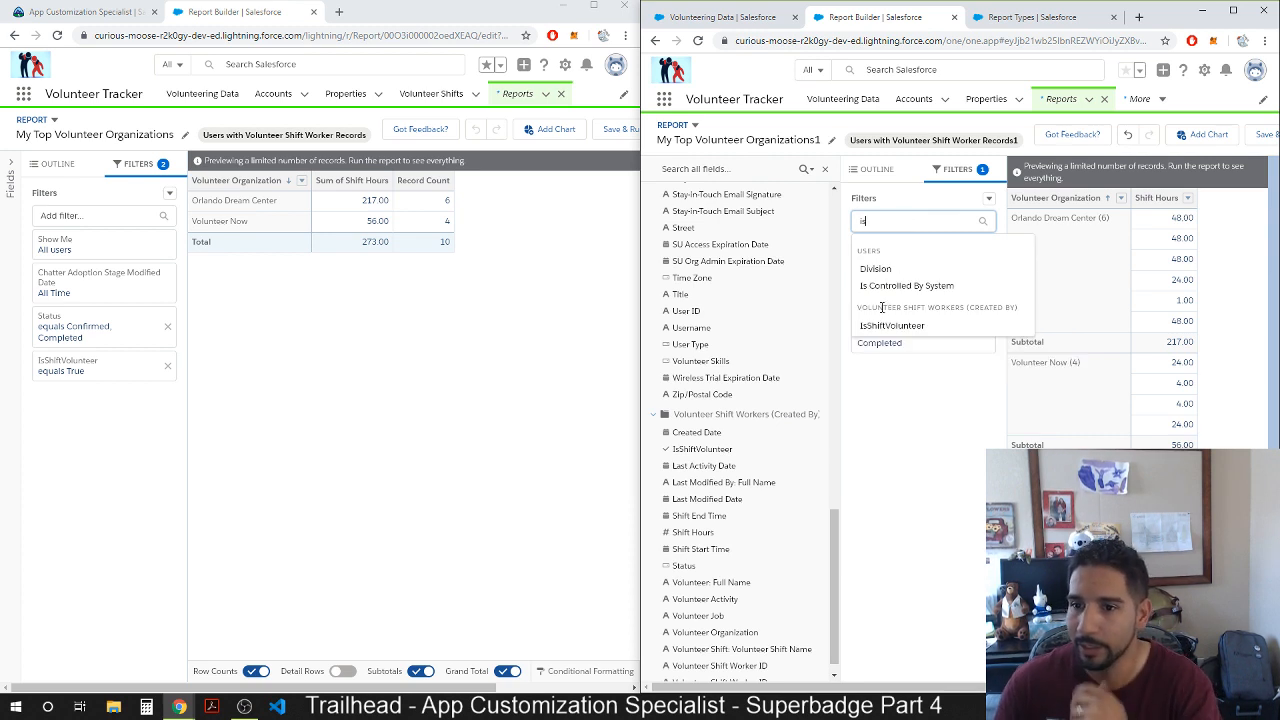
left_click(868, 330)
left_click(1057, 371)
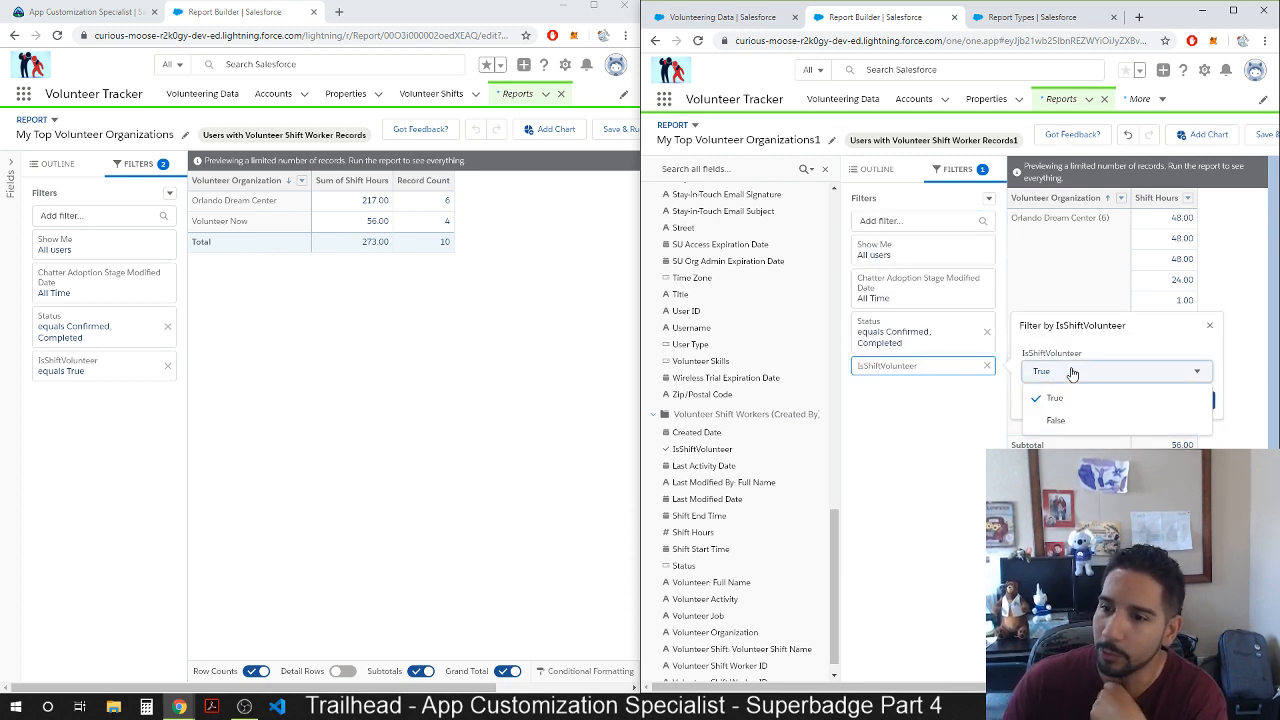
left_click(1077, 398)
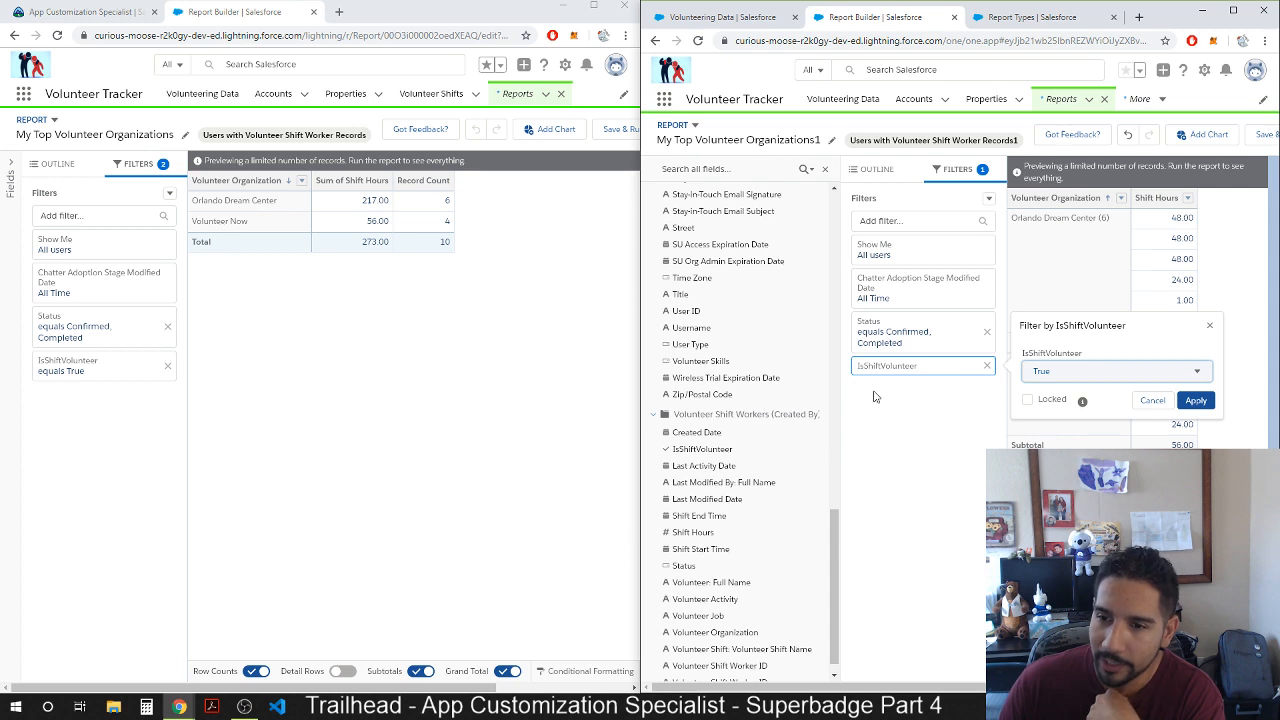
left_click(1195, 401)
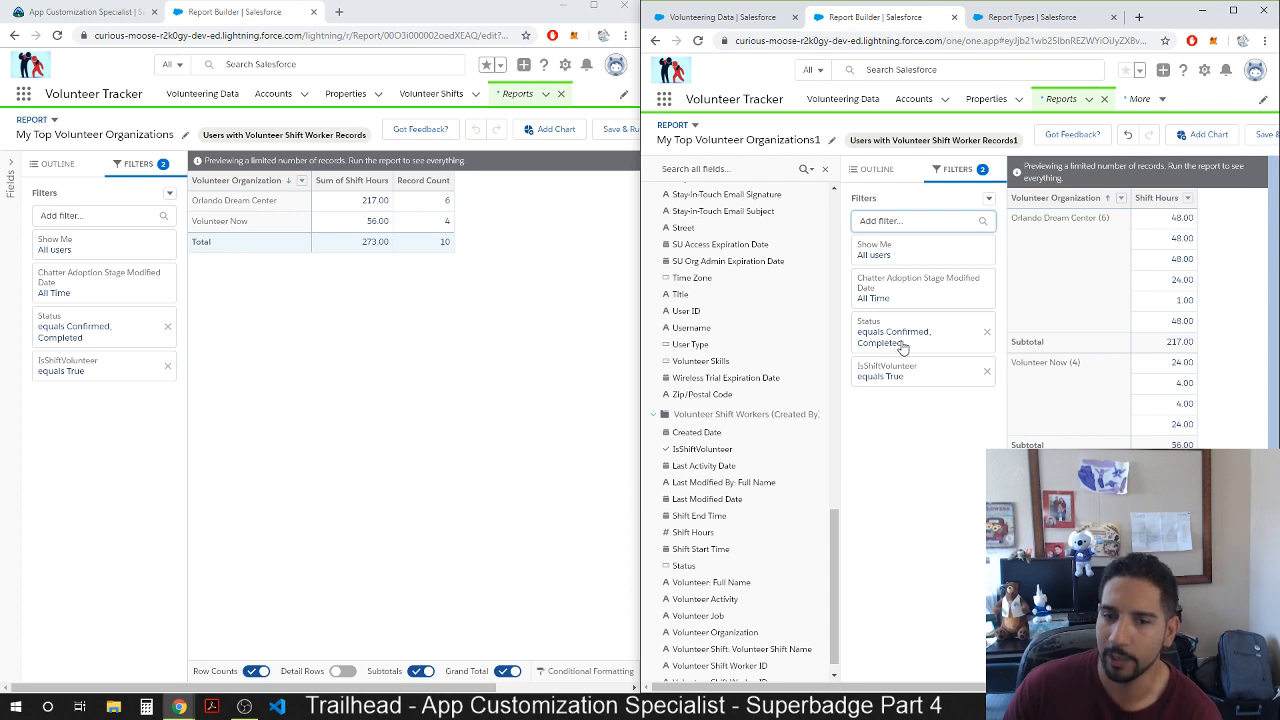
Check the Chatter Adoption Stage Modified Date filter and the report outline, and preview the new report without detail rows.
left_click(886, 300)
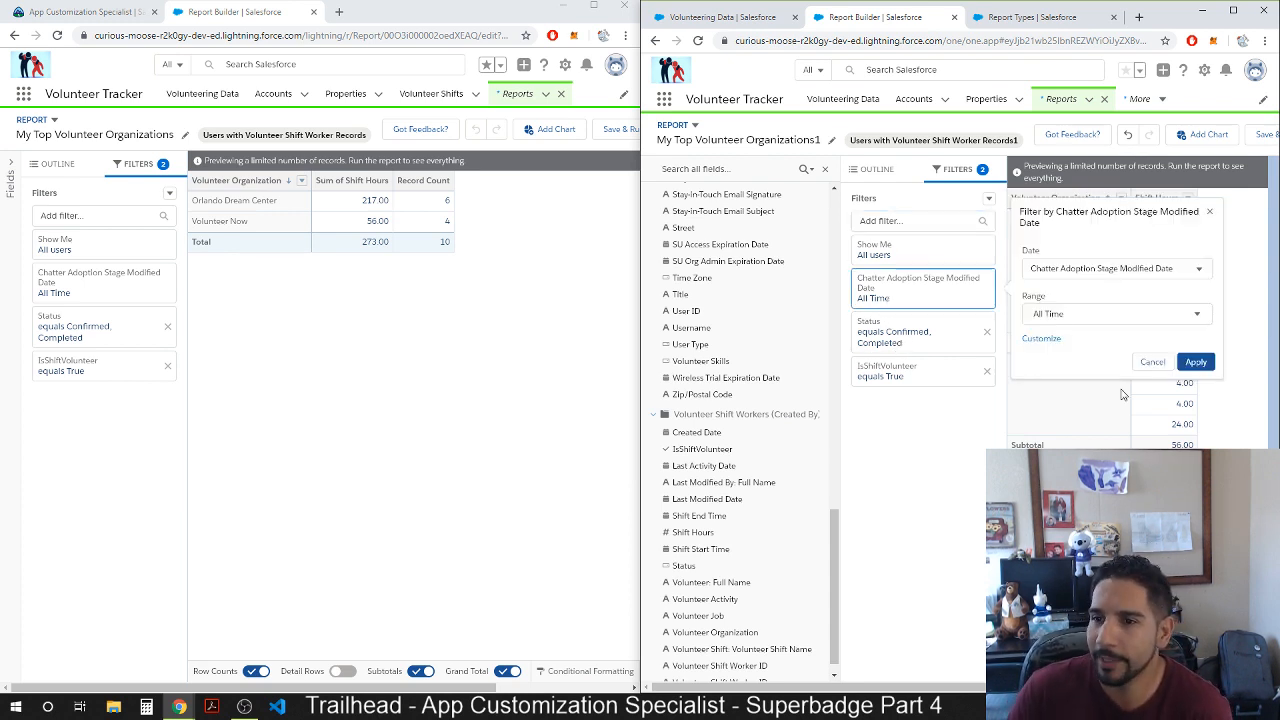
left_click(877, 169)
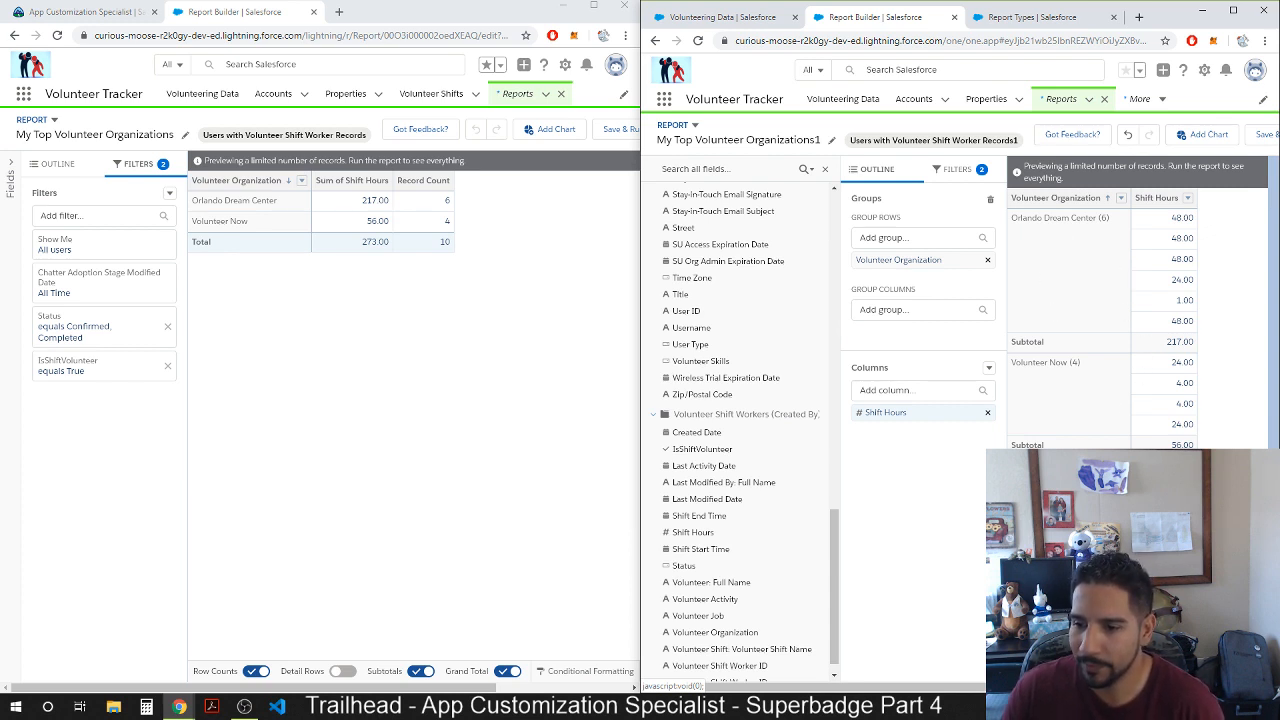
left_click(1162, 671)
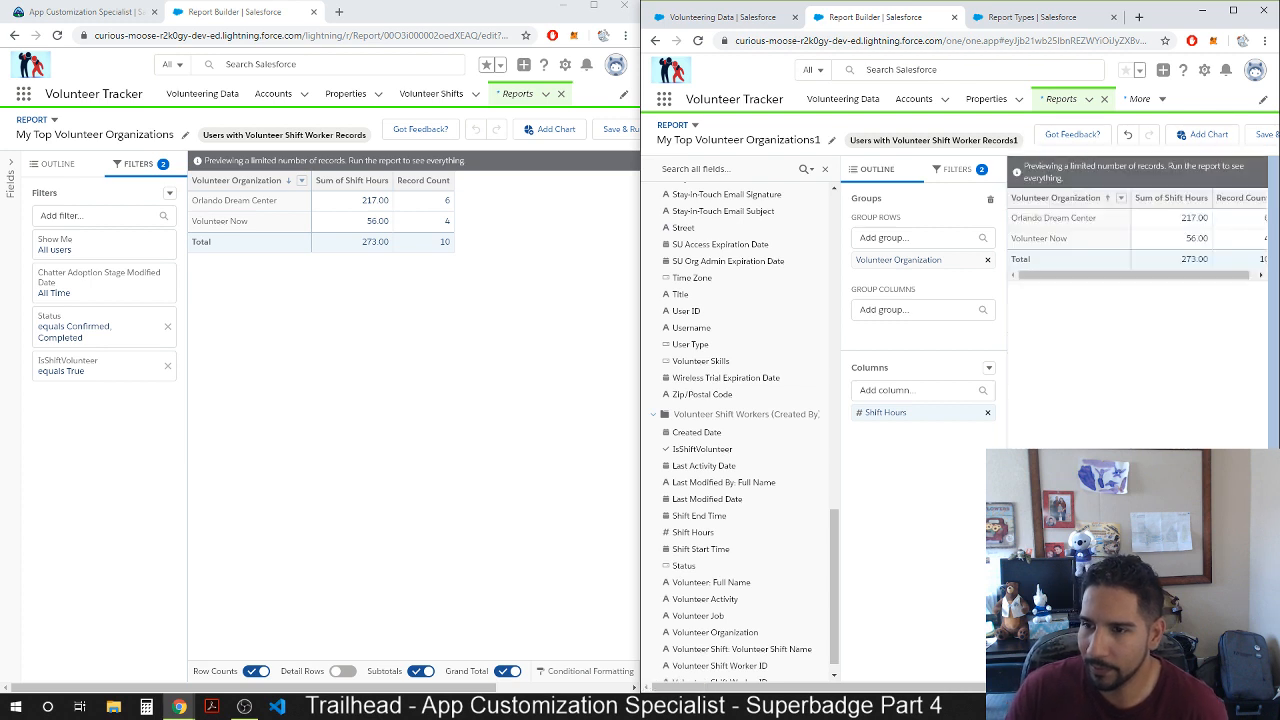
left_click(1162, 671)
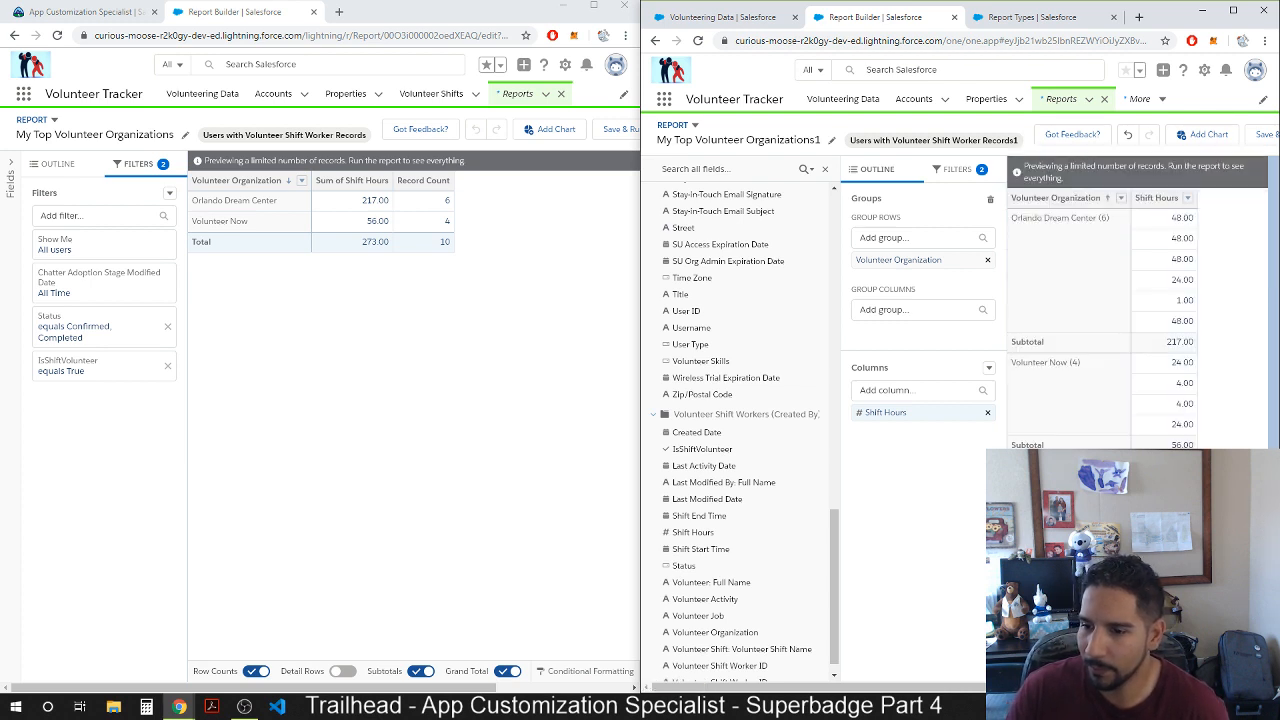
Save My Top Volunteer Organizations1 in the Volunteer Reports1 folder, leaving its description blank.
mouse_move(1050, 687)
left_mouse_down()
mouse_move(1112, 687)
mouse_move(1050, 687)
left_mouse_up()
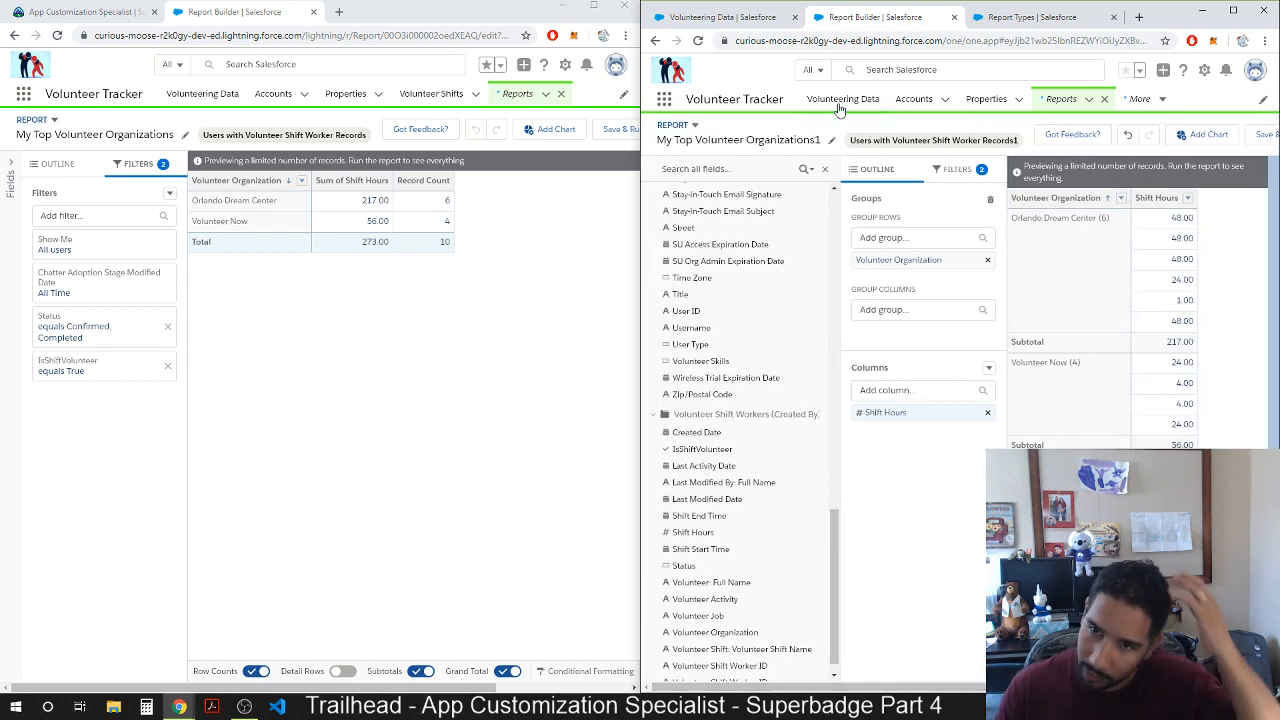
left_click_drag(980, 687, 1125, 687)
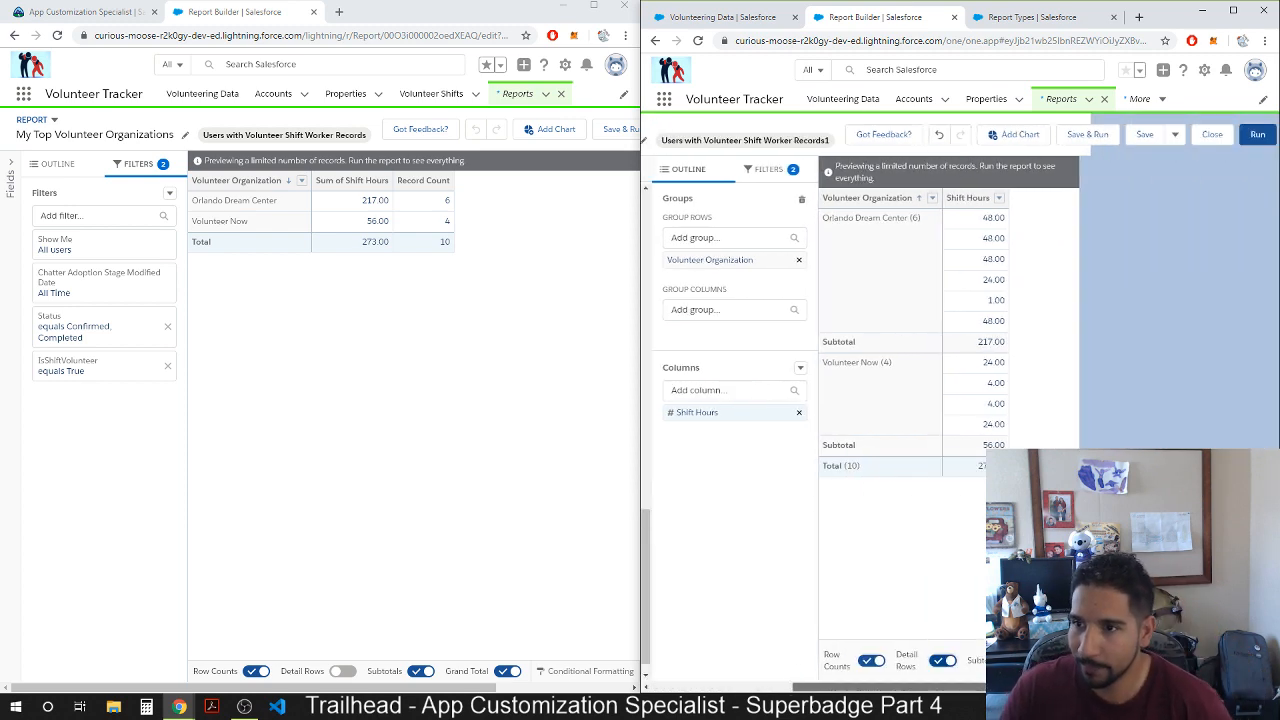
left_click(1145, 134)
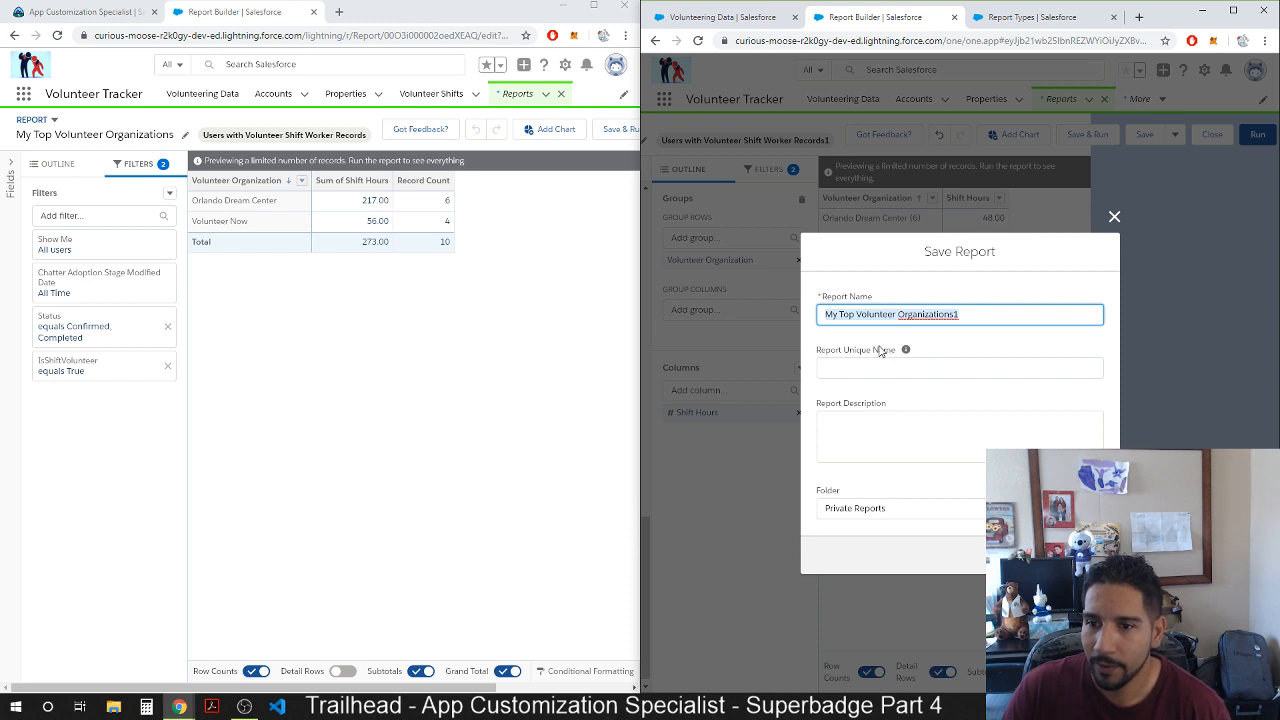
left_click(890, 420)
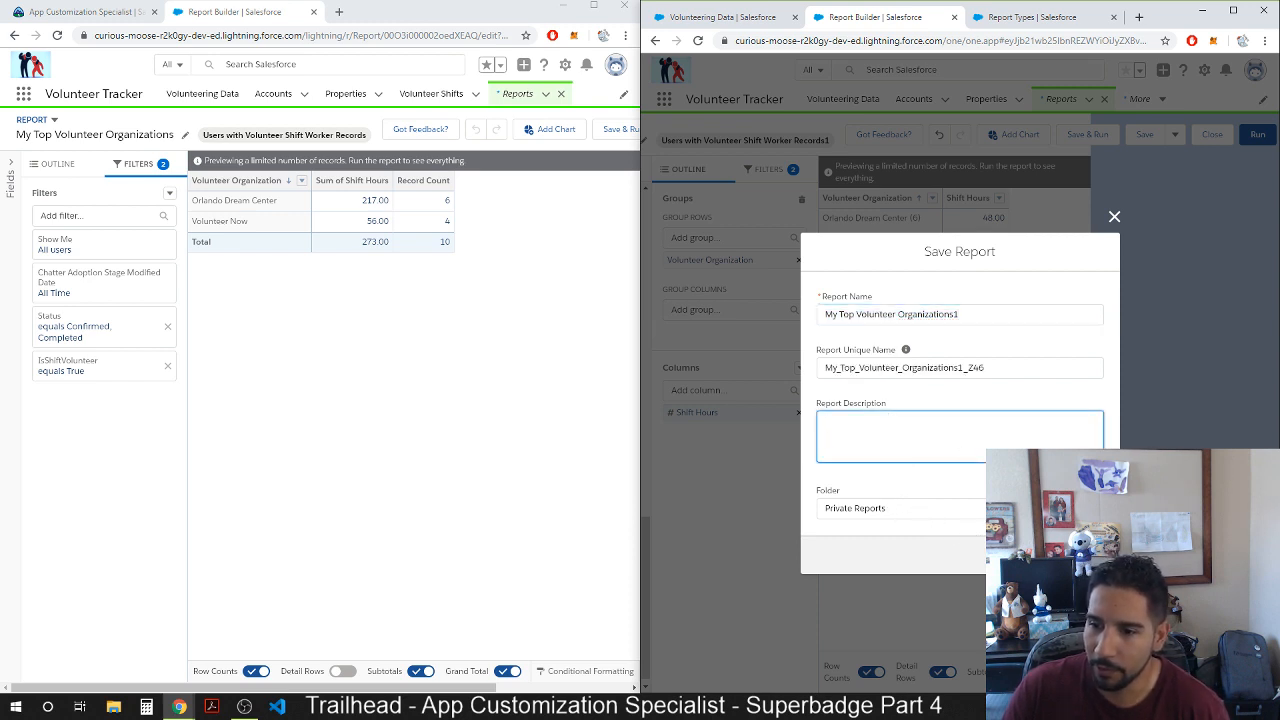
left_click(1056, 508)
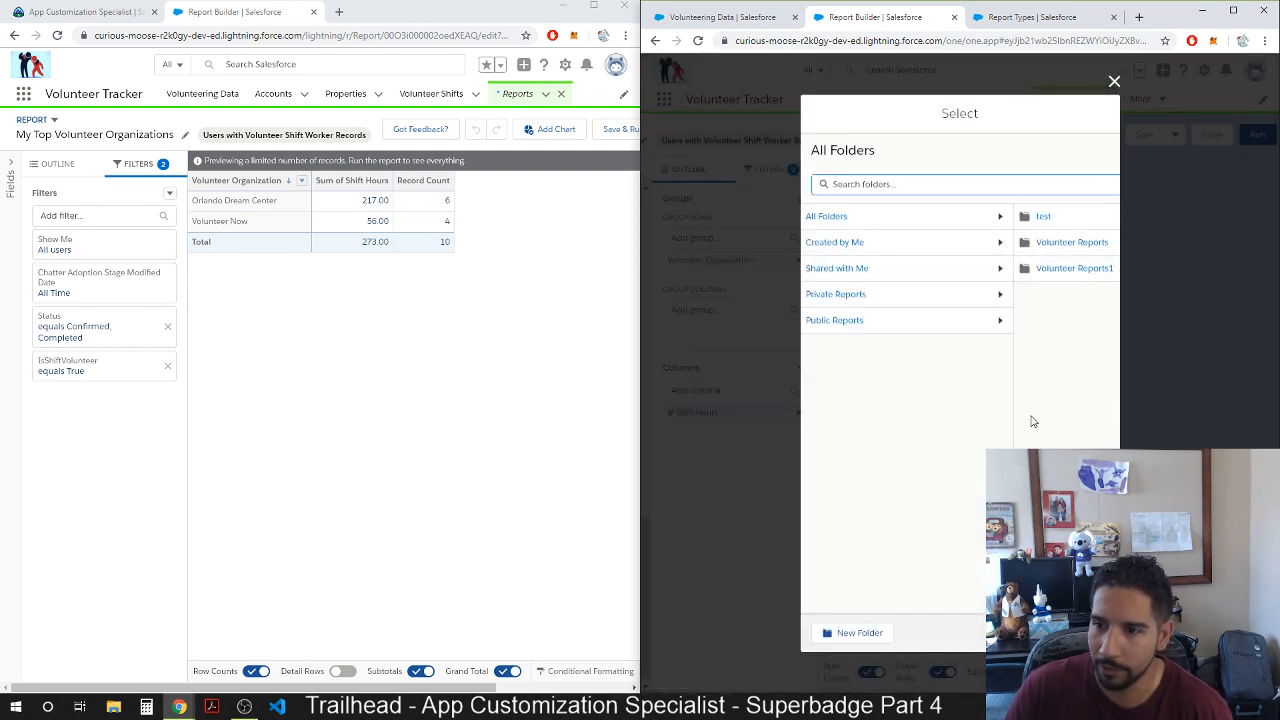
left_click(1081, 270)
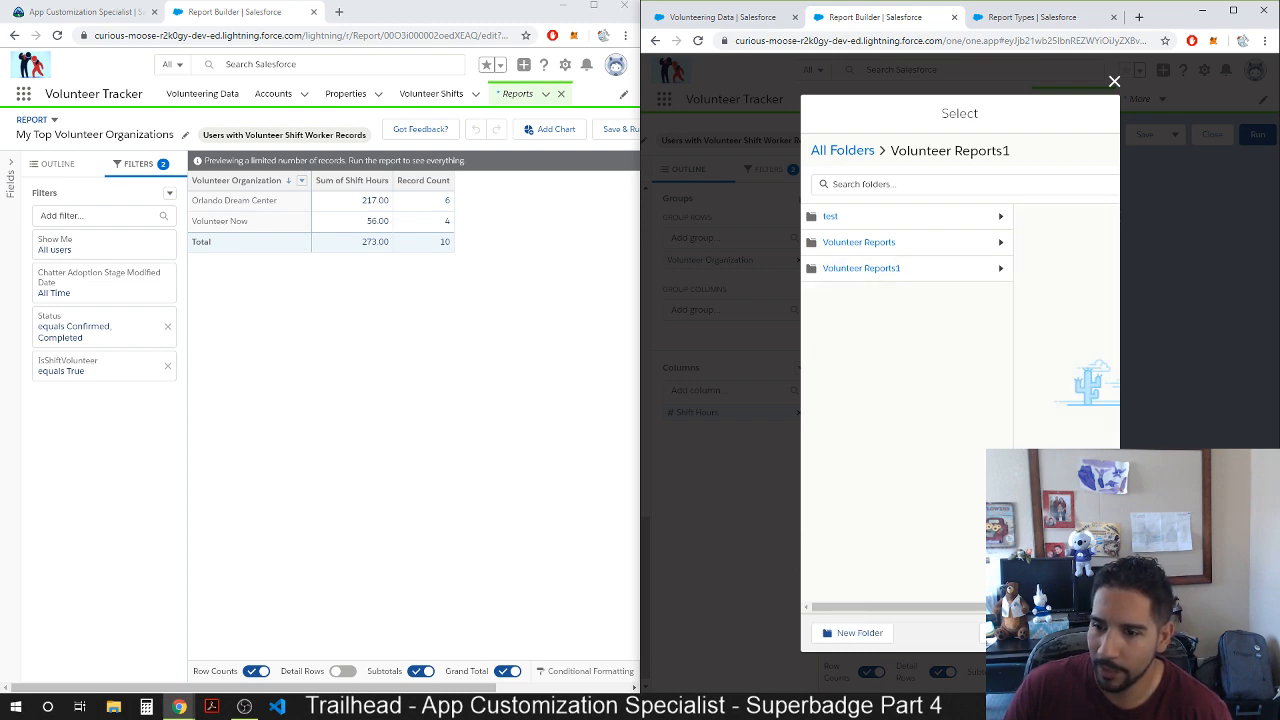
left_click(1071, 633)
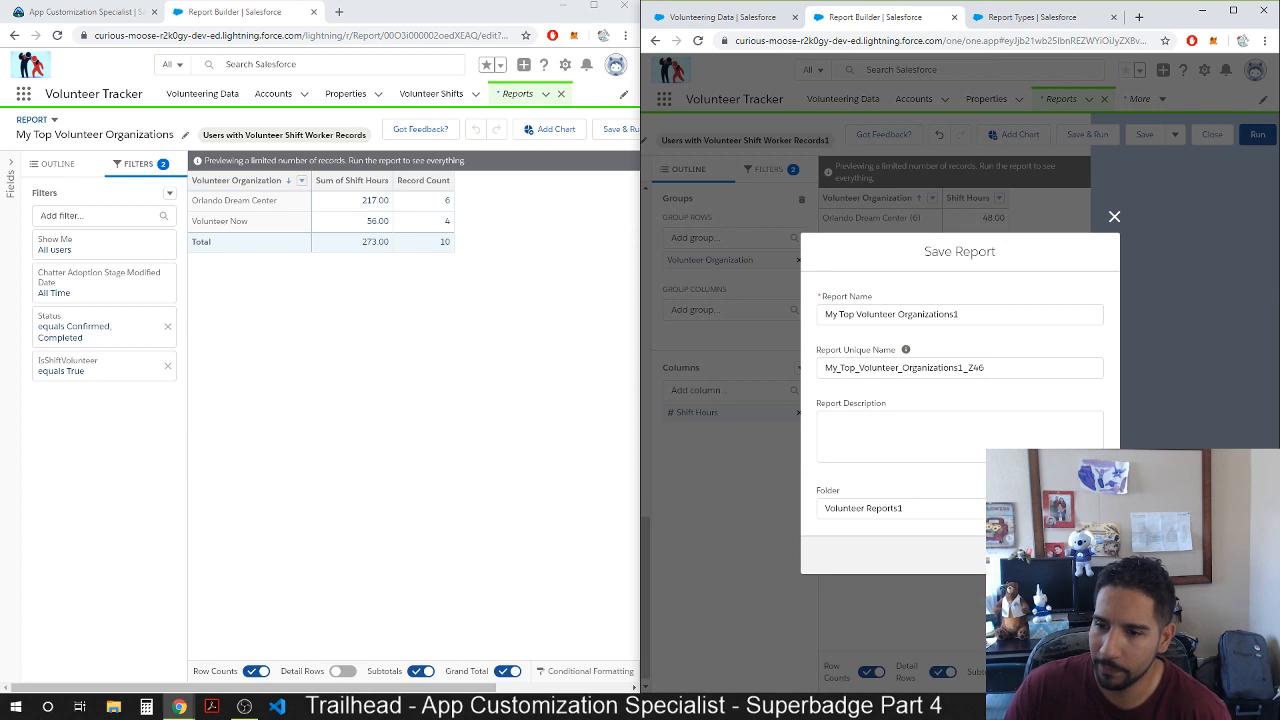
left_click(1085, 555)
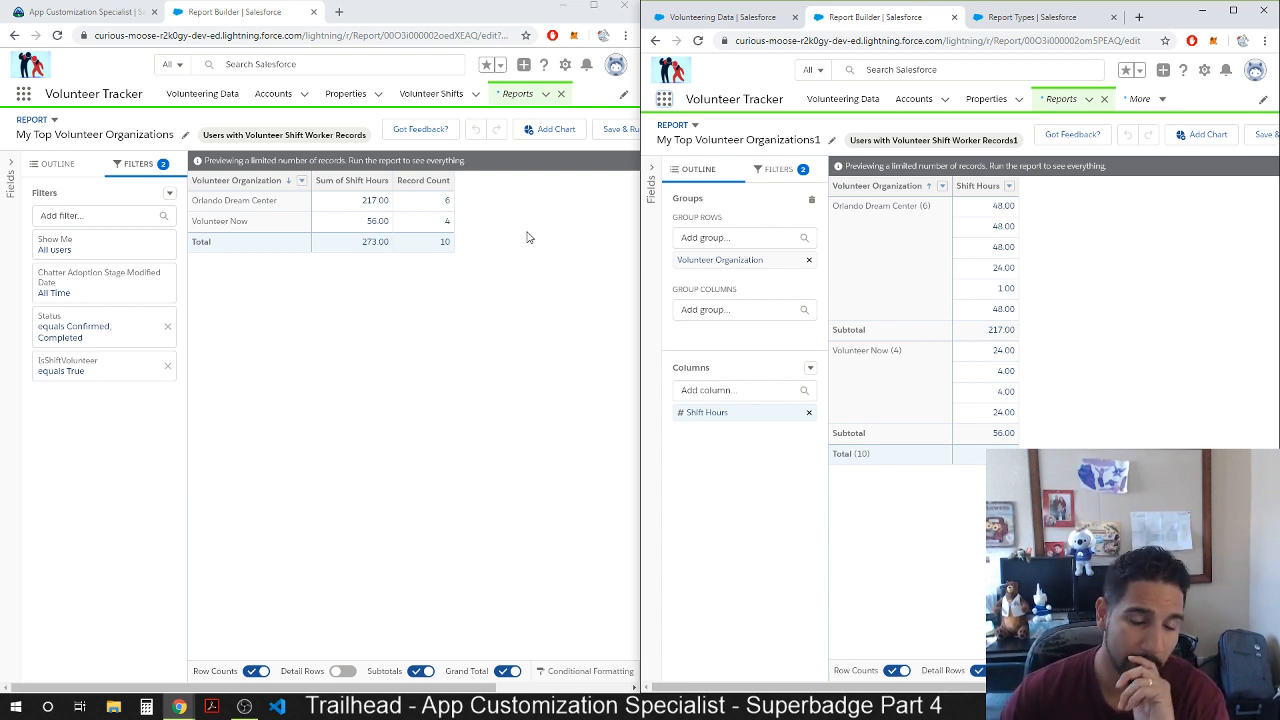
Reread the superbadge's Report on App Data notes and the requirements for My Top Volunteer Organizations and My Shifts Pending Approval.
left_click(120, 14)
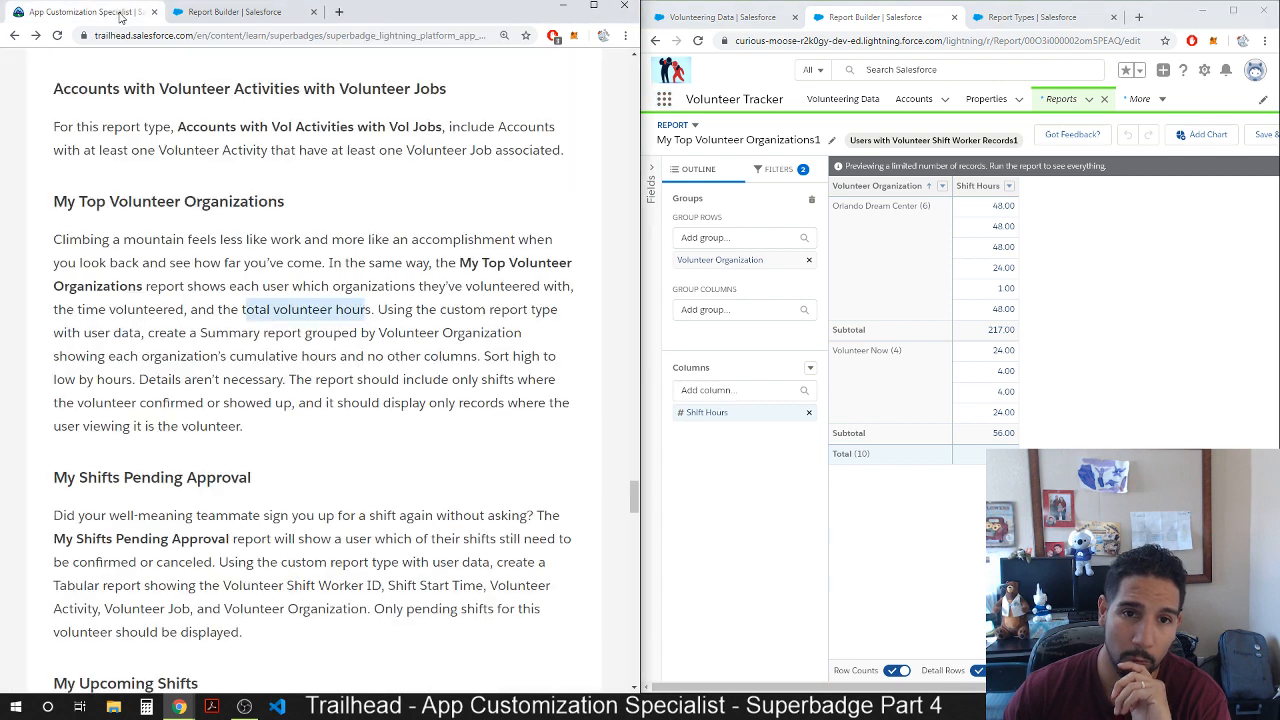
left_click_drag(53, 201, 295, 214)
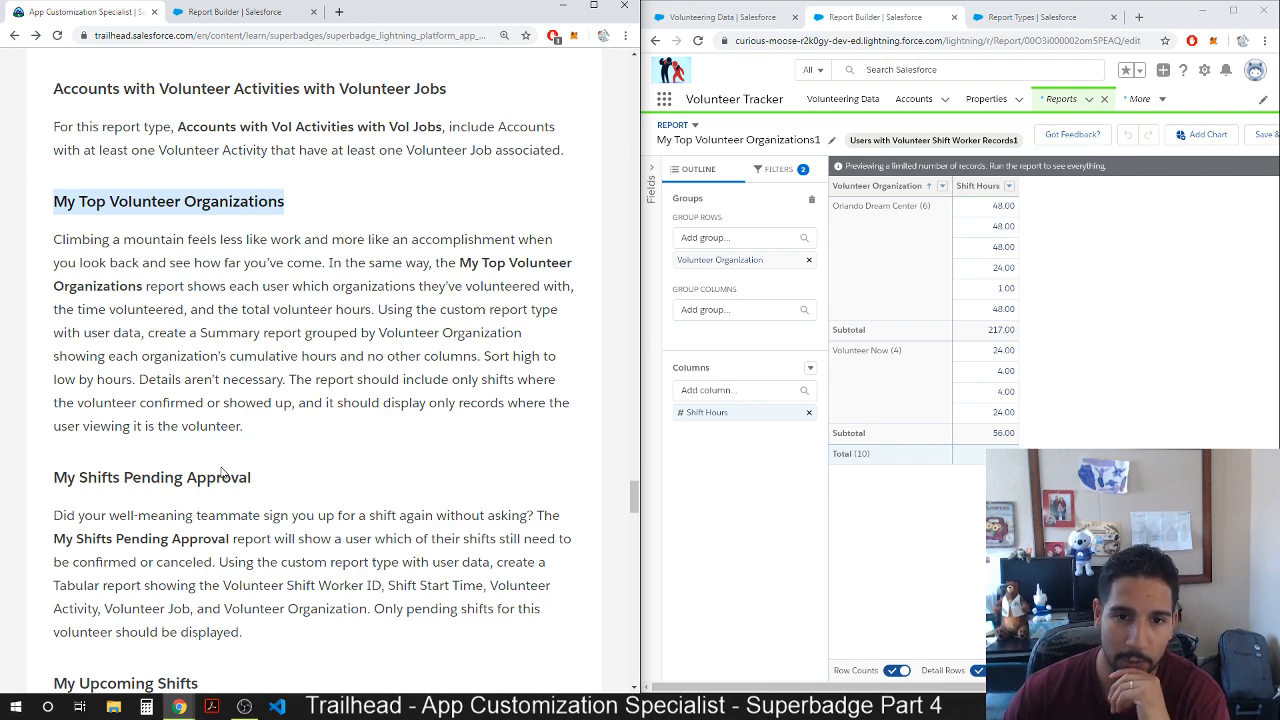
scroll(265, 450, "down", 1)
scroll(264, 415, "up", 3)
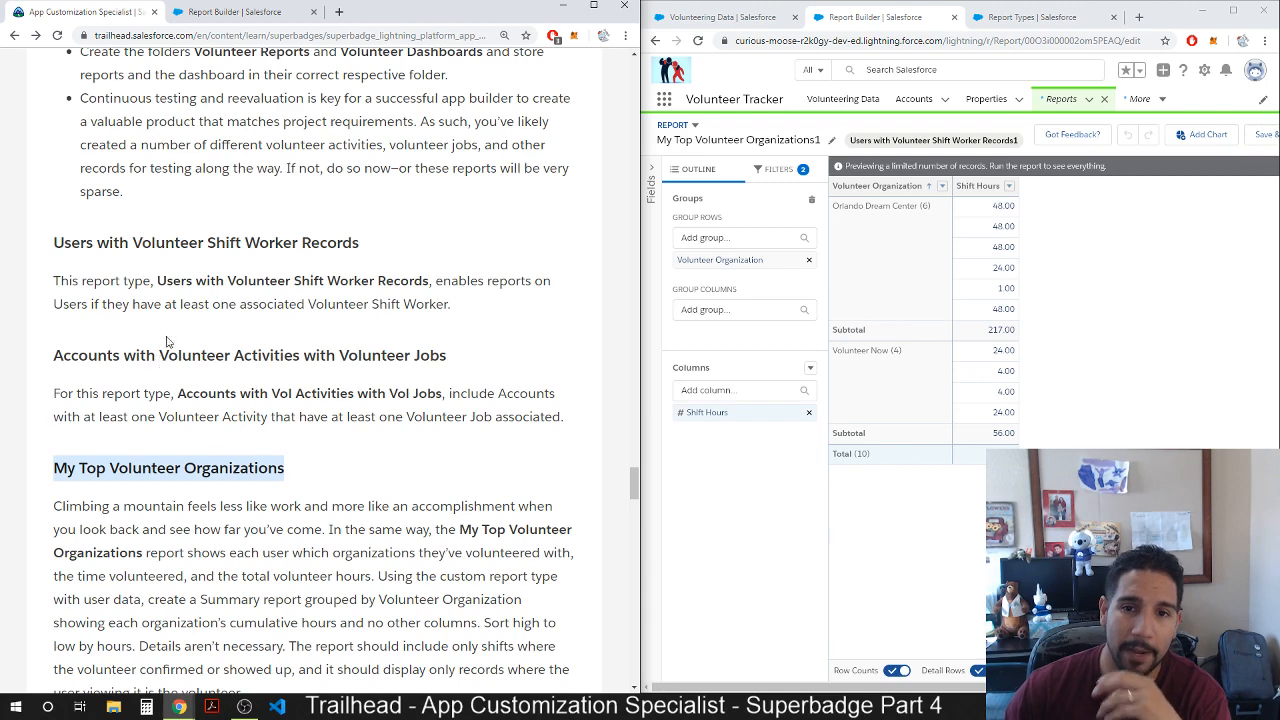
scroll(170, 335, "up", 1)
scroll(182, 322, "down", 1)
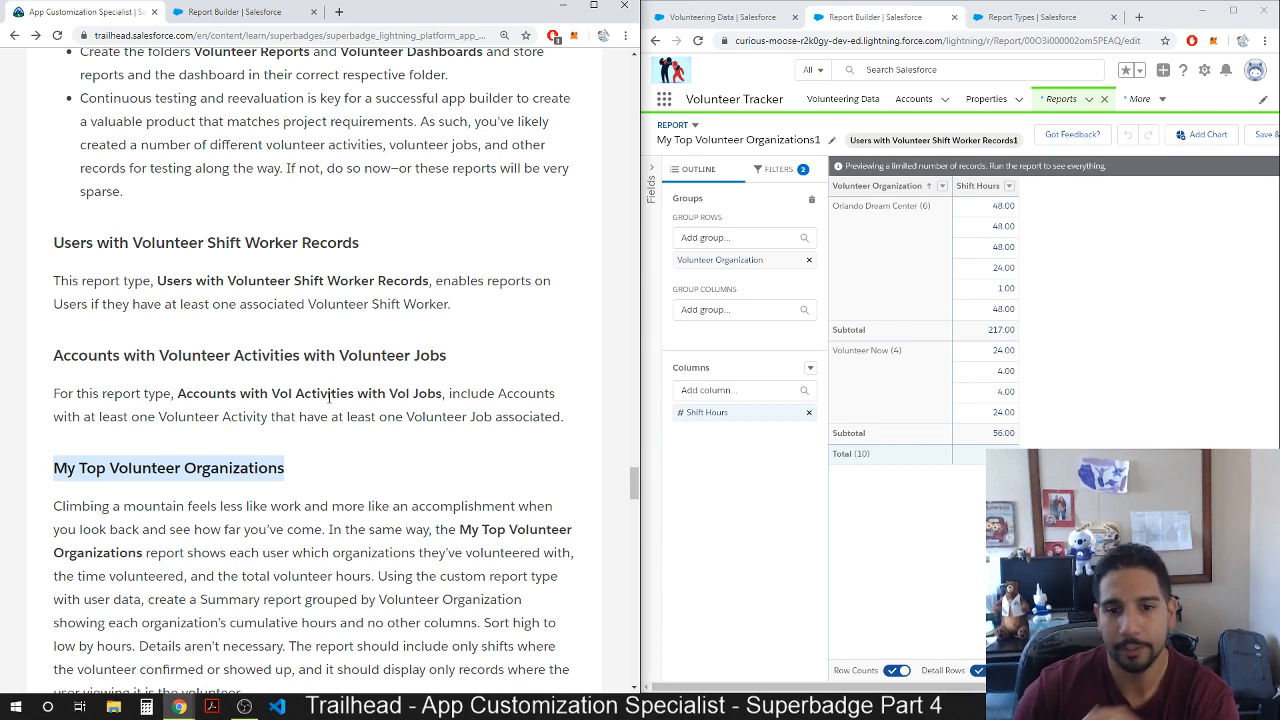
scroll(313, 398, "up", 2)
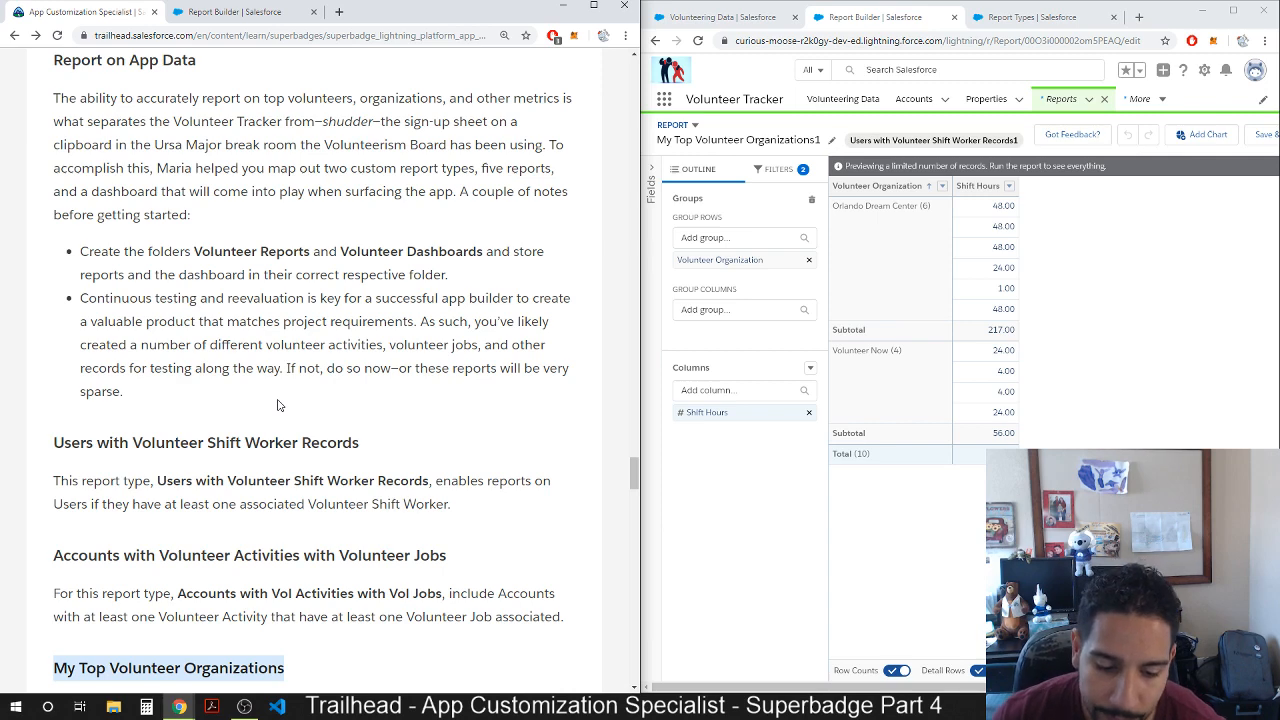
scroll(270, 411, "down", 1)
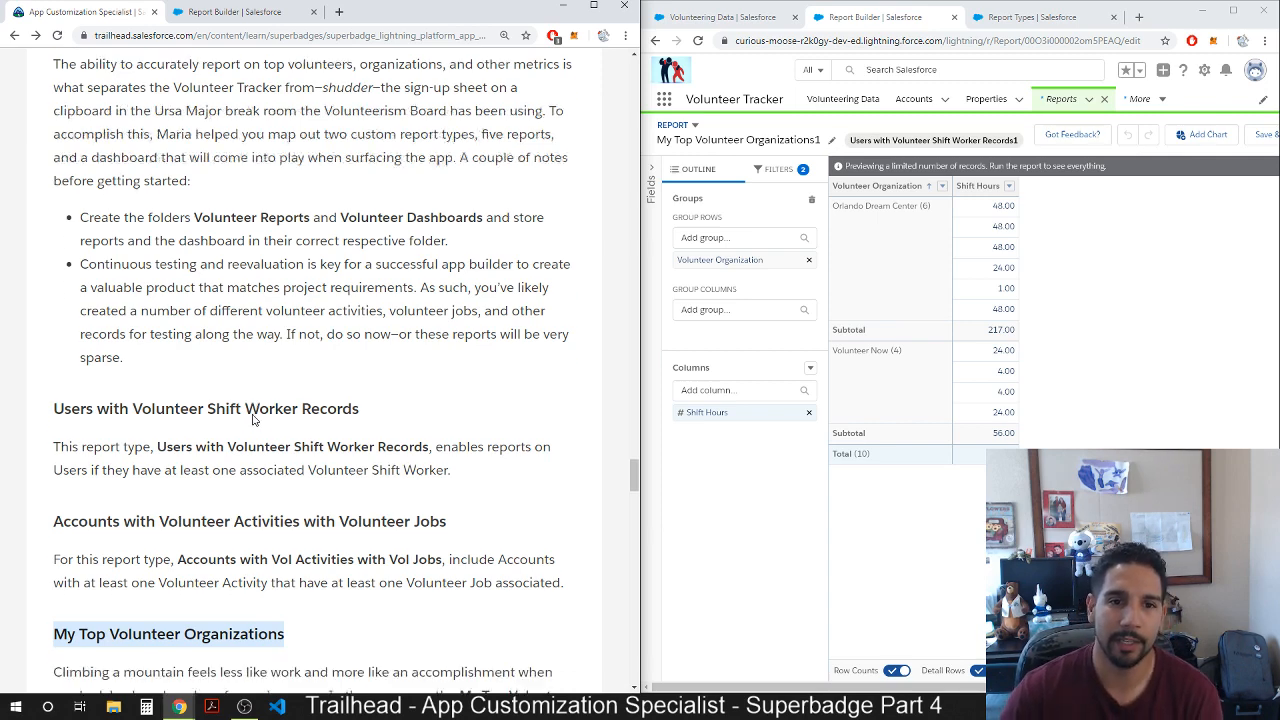
scroll(230, 379, "up", 2)
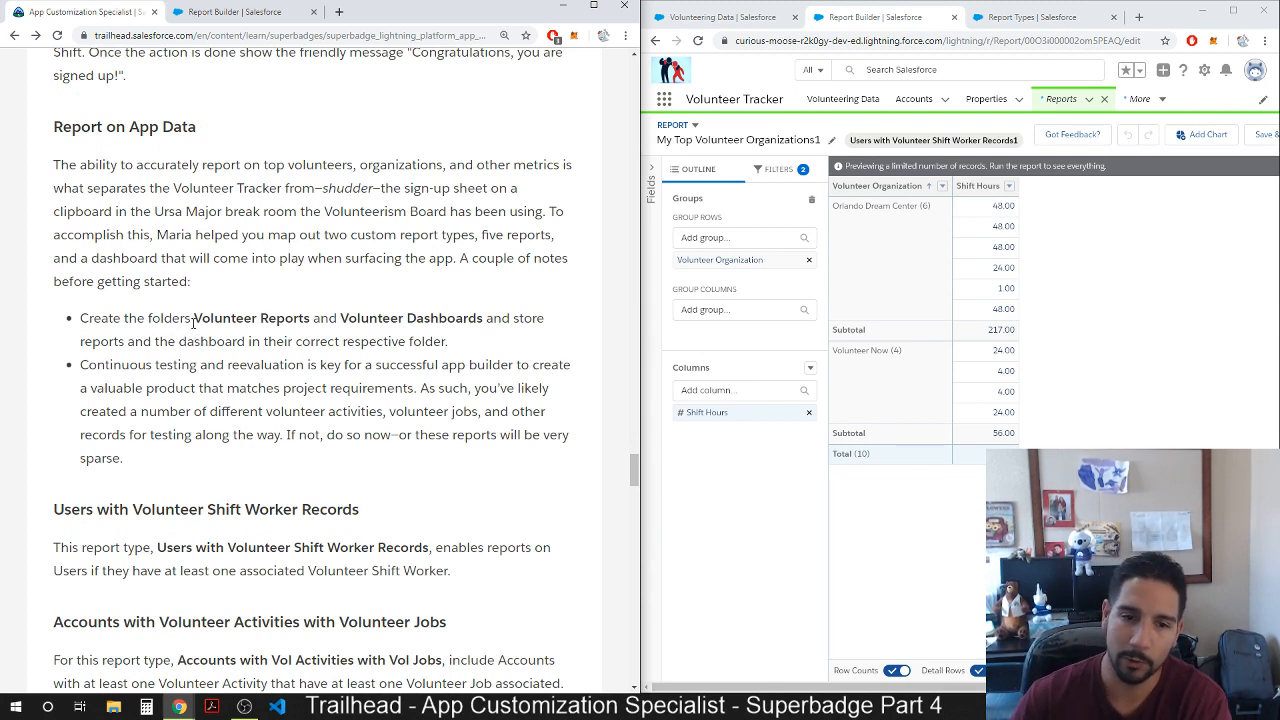
scroll(195, 323, "down", 2)
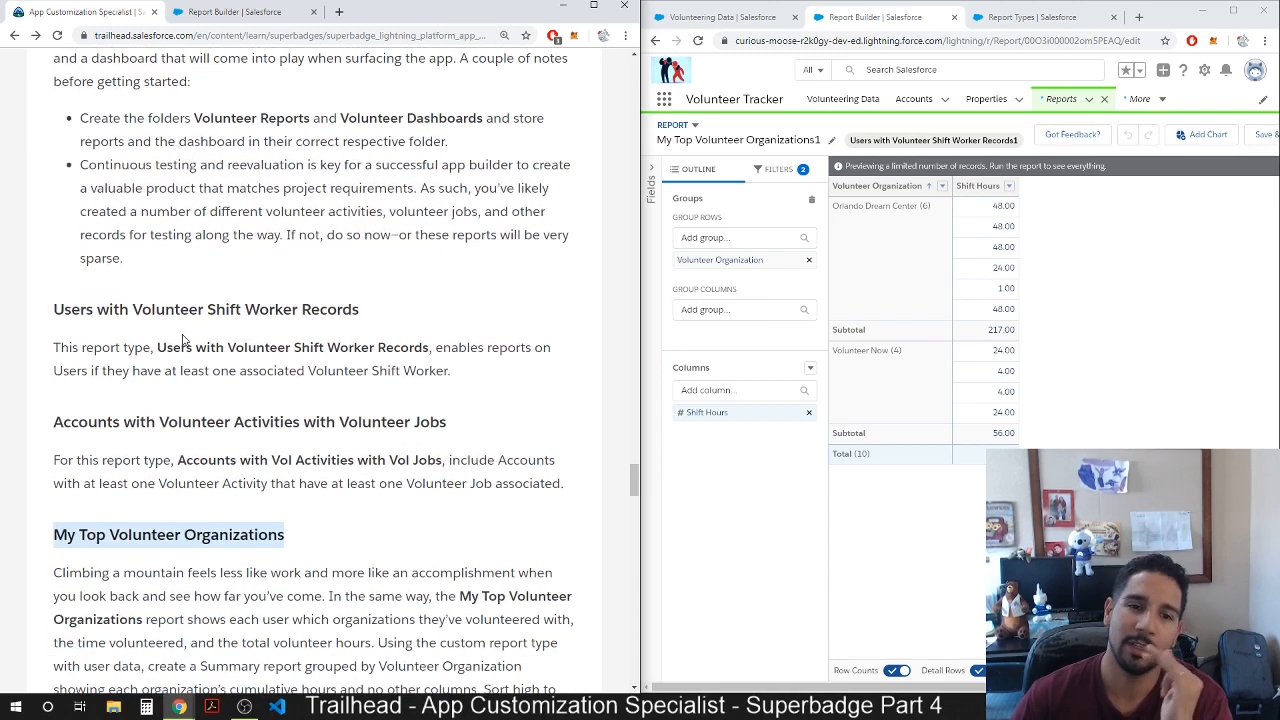
scroll(180, 342, "down", 3)
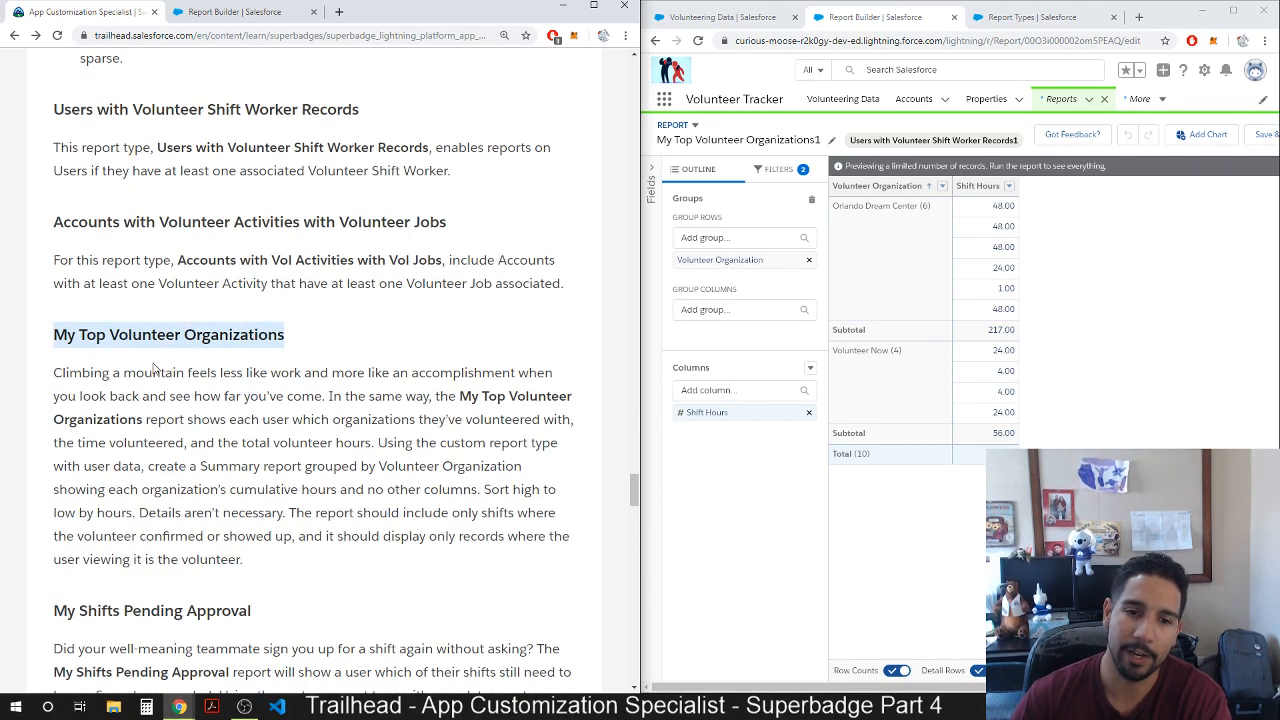
scroll(155, 380, "down", 1)
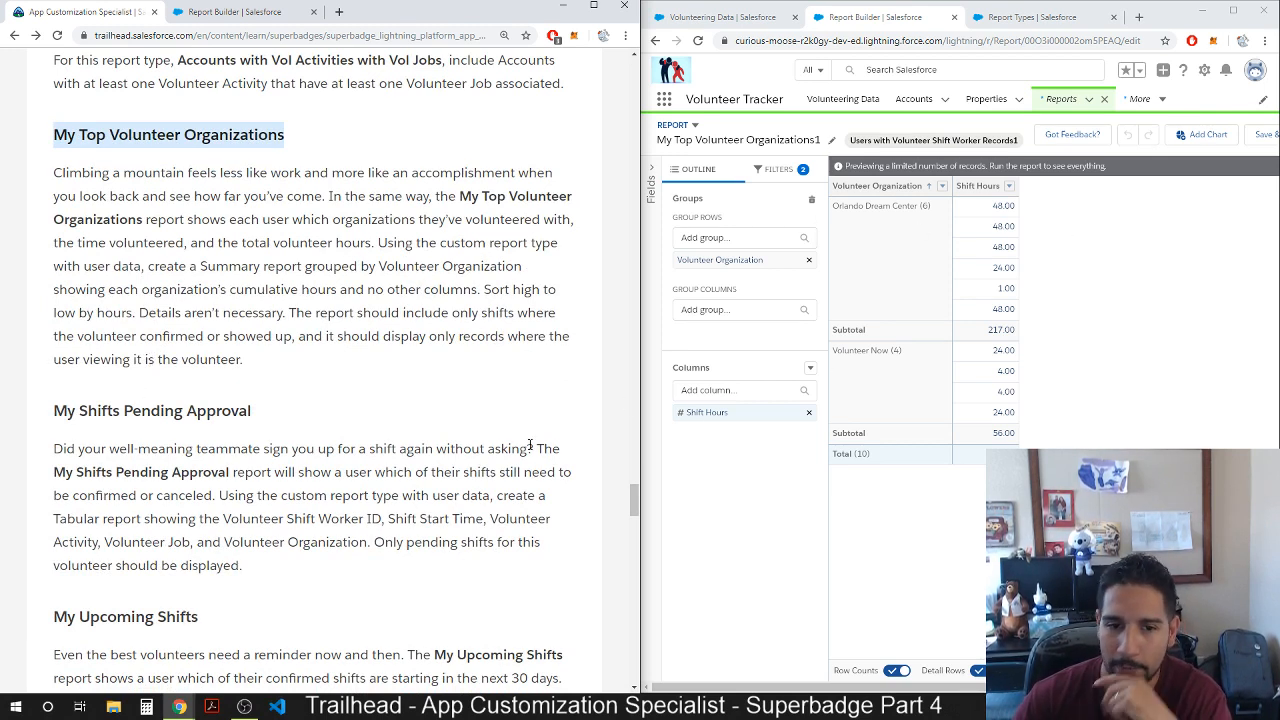
left_click_drag(53, 410, 198, 415)
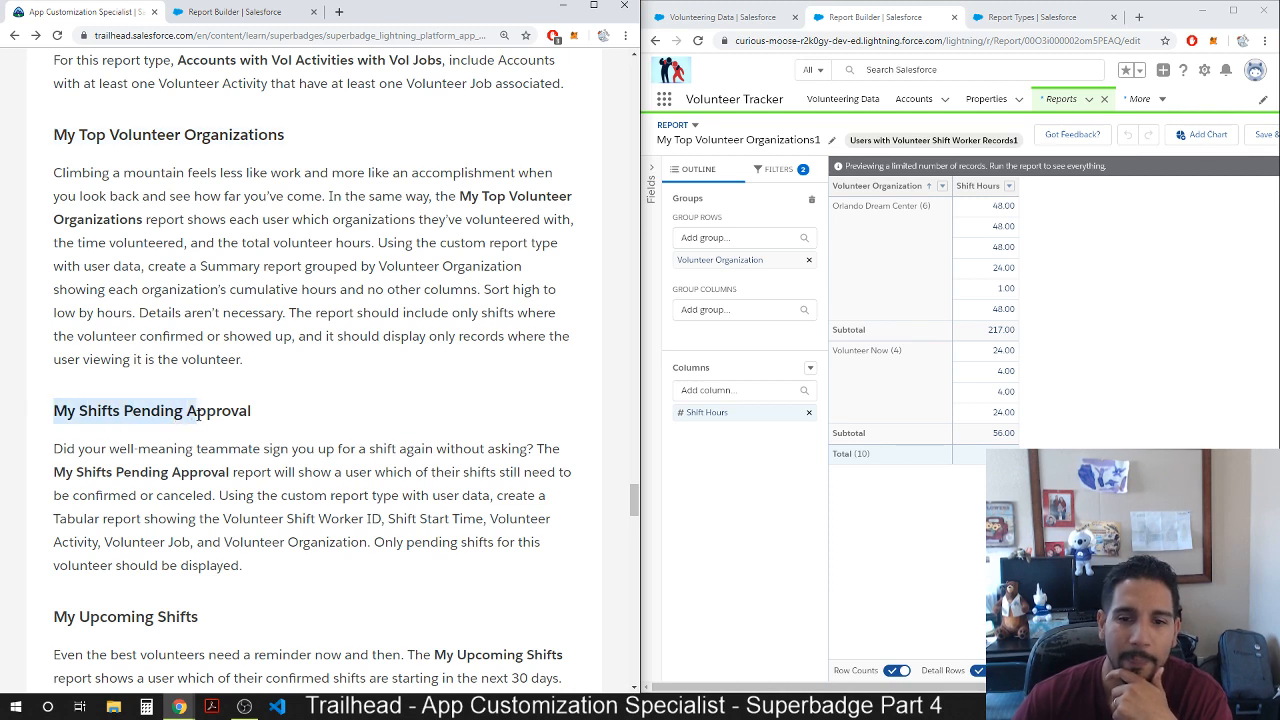
Sort the Volunteer Organization groups by Sum of Shift Hours in ascending order and the Shift Hours details ascending.
left_click(940, 190)
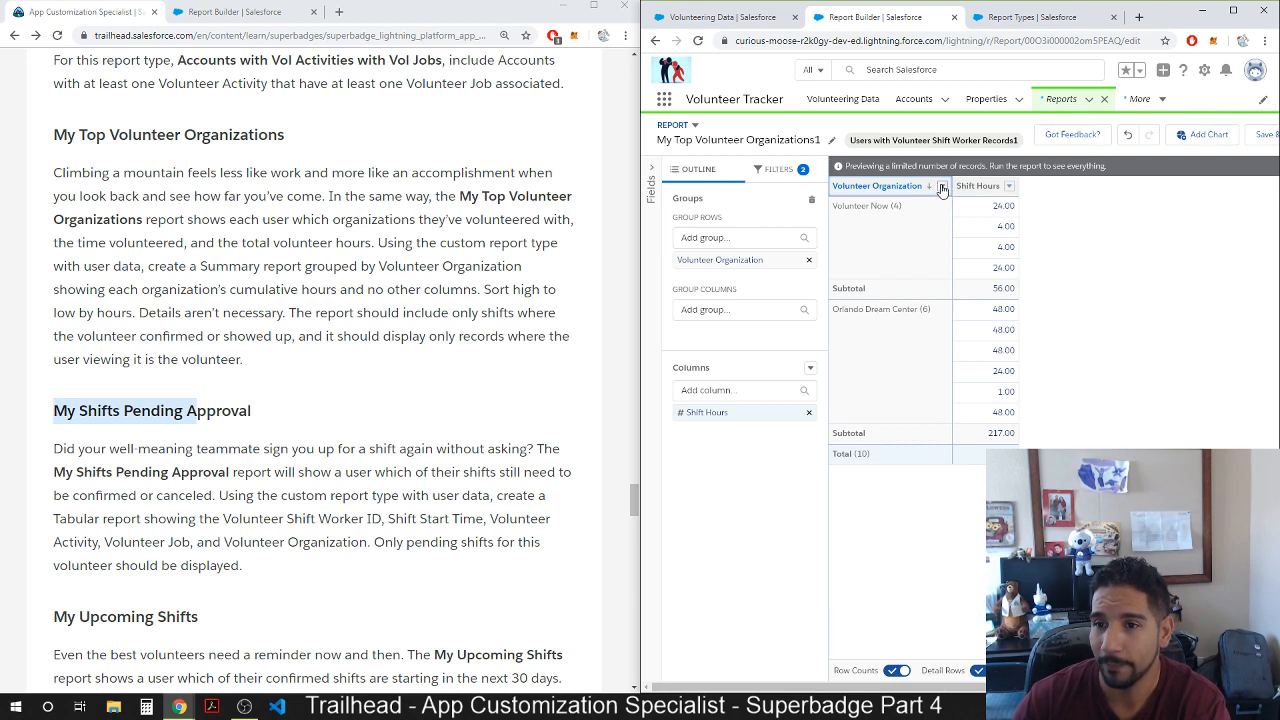
left_click(925, 187)
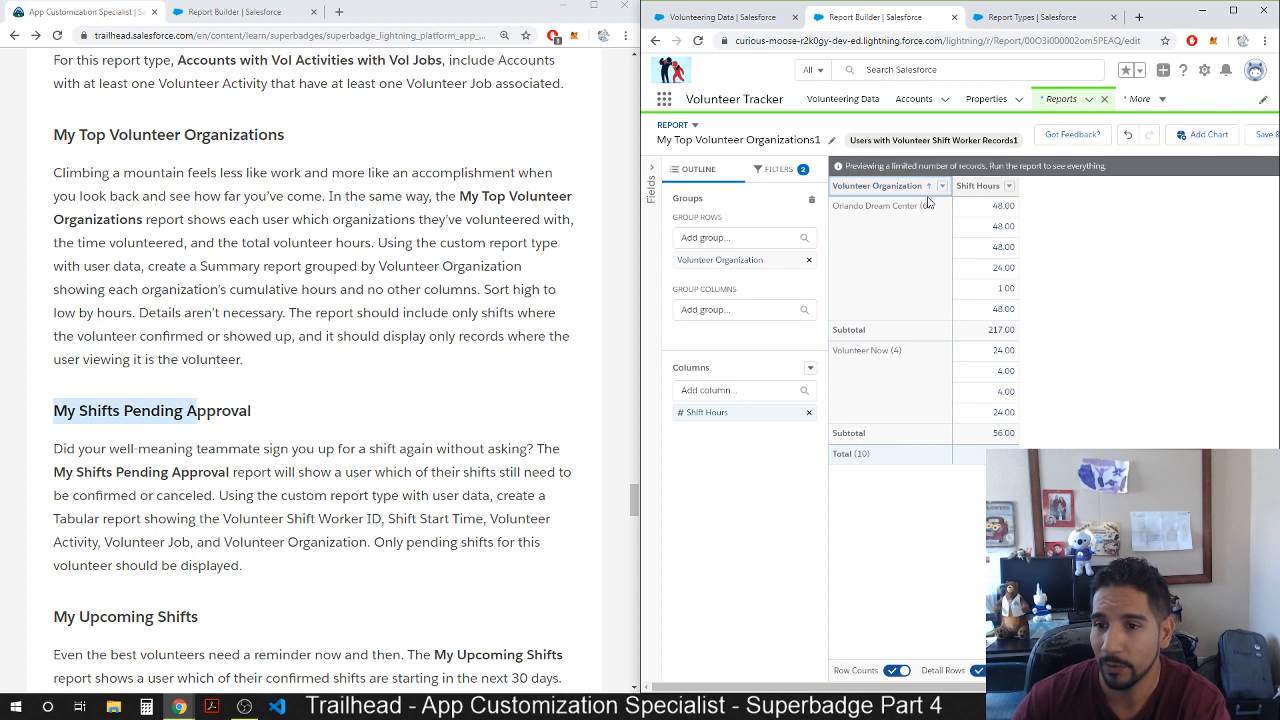
left_click(943, 187)
mouse_move(975, 252)
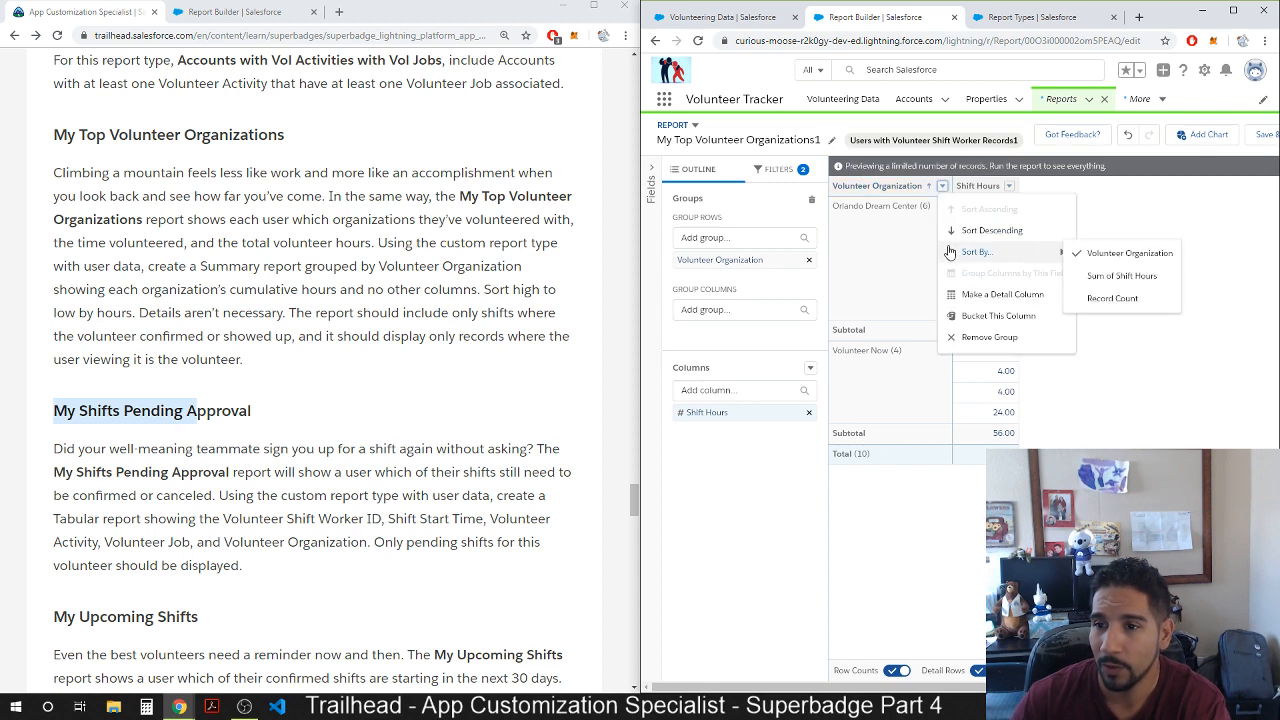
left_click(1100, 284)
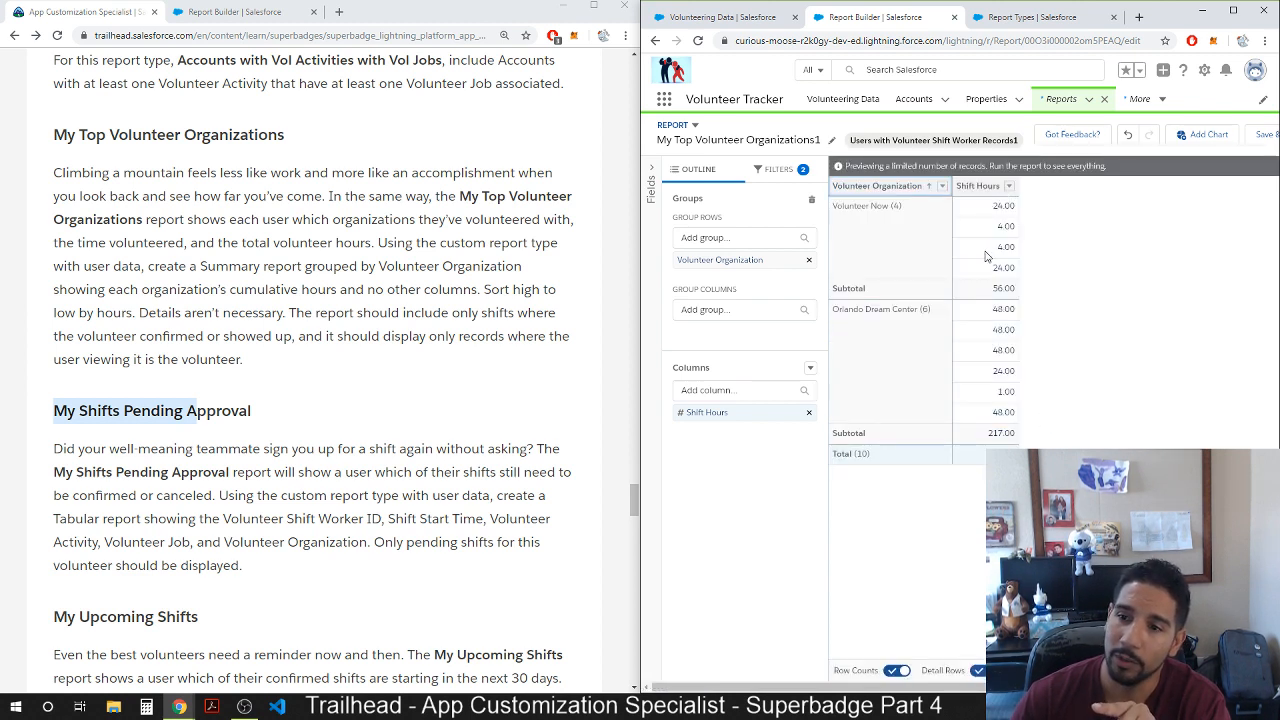
left_click(1002, 194)
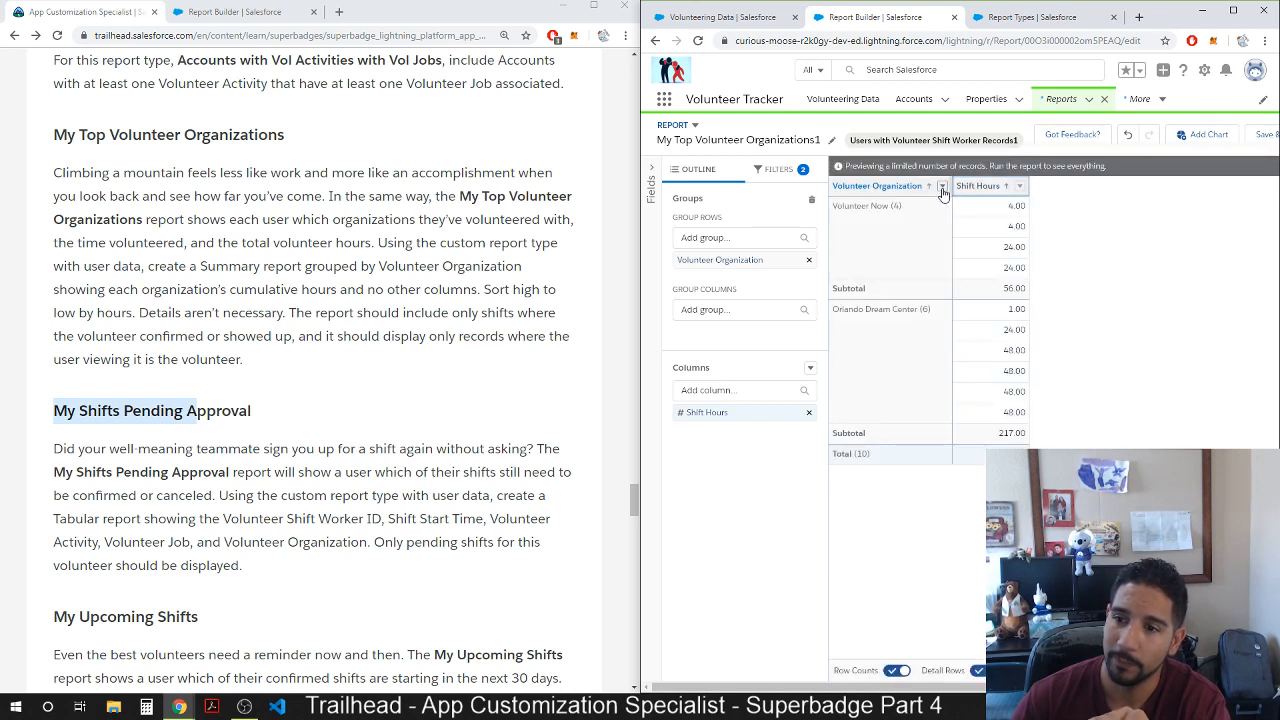
Sort the Volunteer Organization groups by Sum of Shift Hours in descending order and save My Top Volunteer Organizations1.
left_click(942, 188)
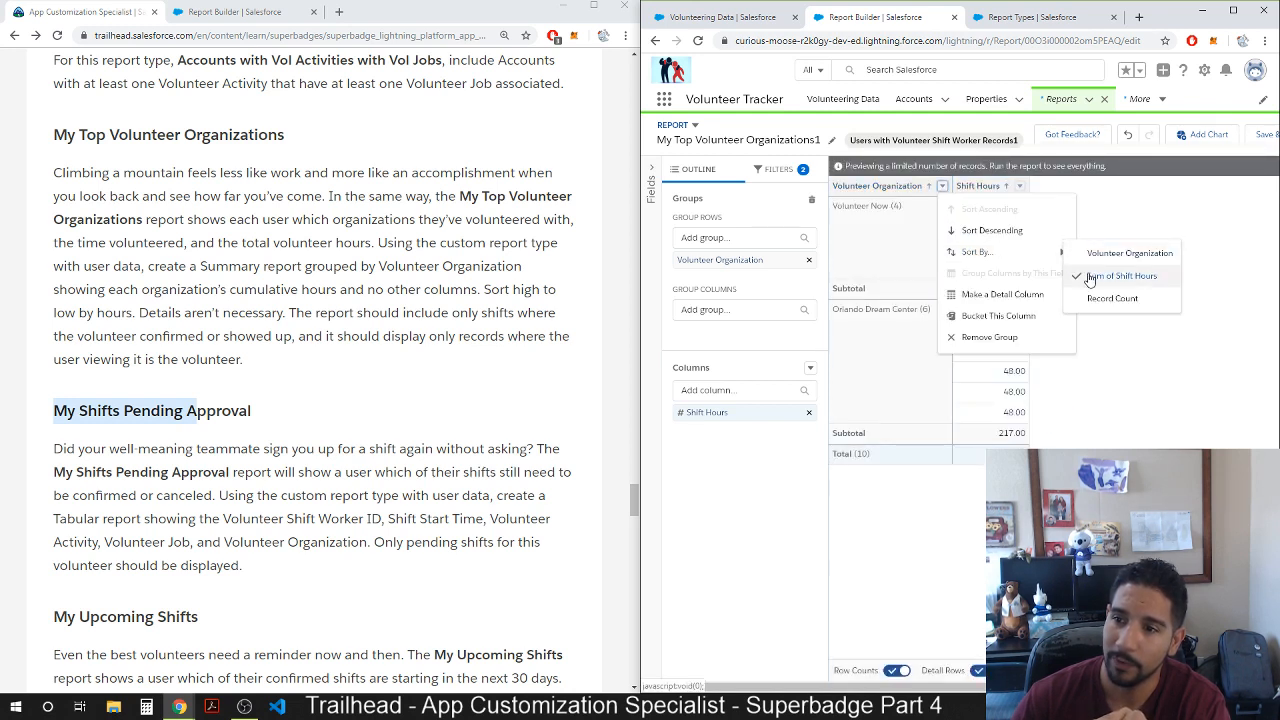
left_click(1090, 276)
left_click(929, 189)
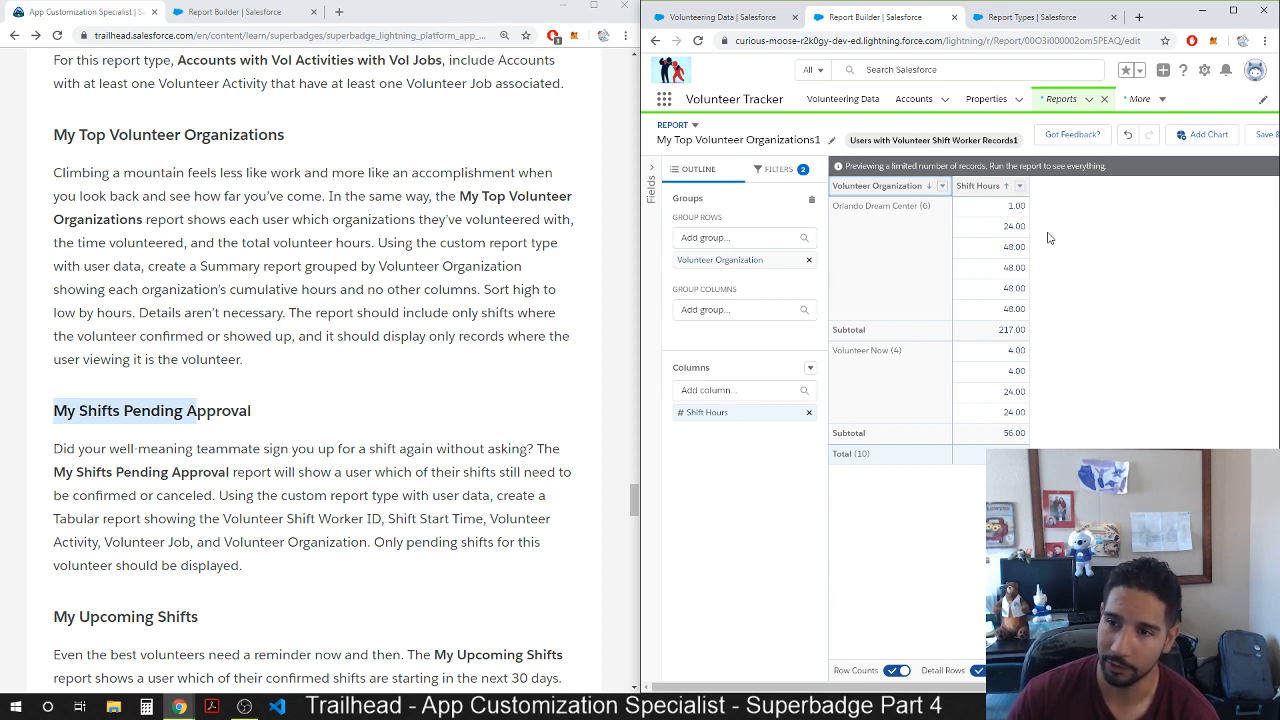
left_click(942, 186)
mouse_move(960, 262)
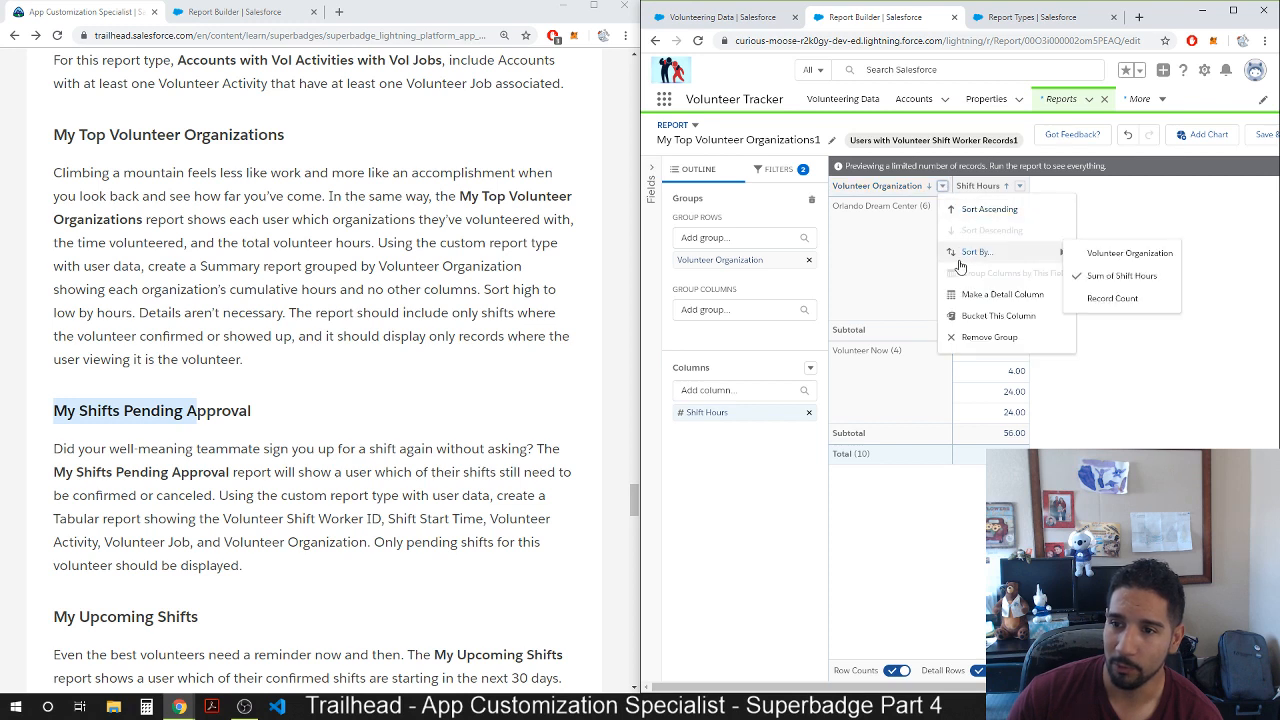
left_click(1130, 278)
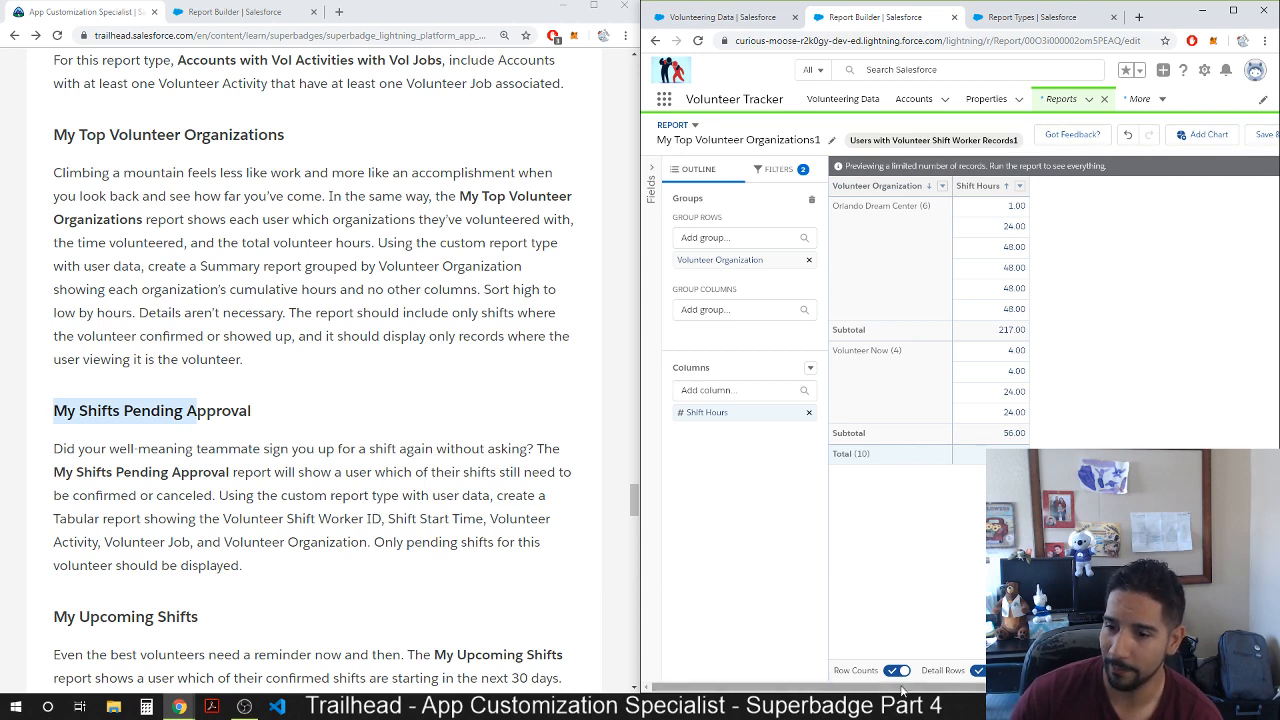
left_click_drag(918, 688, 988, 688)
left_click(1245, 135)
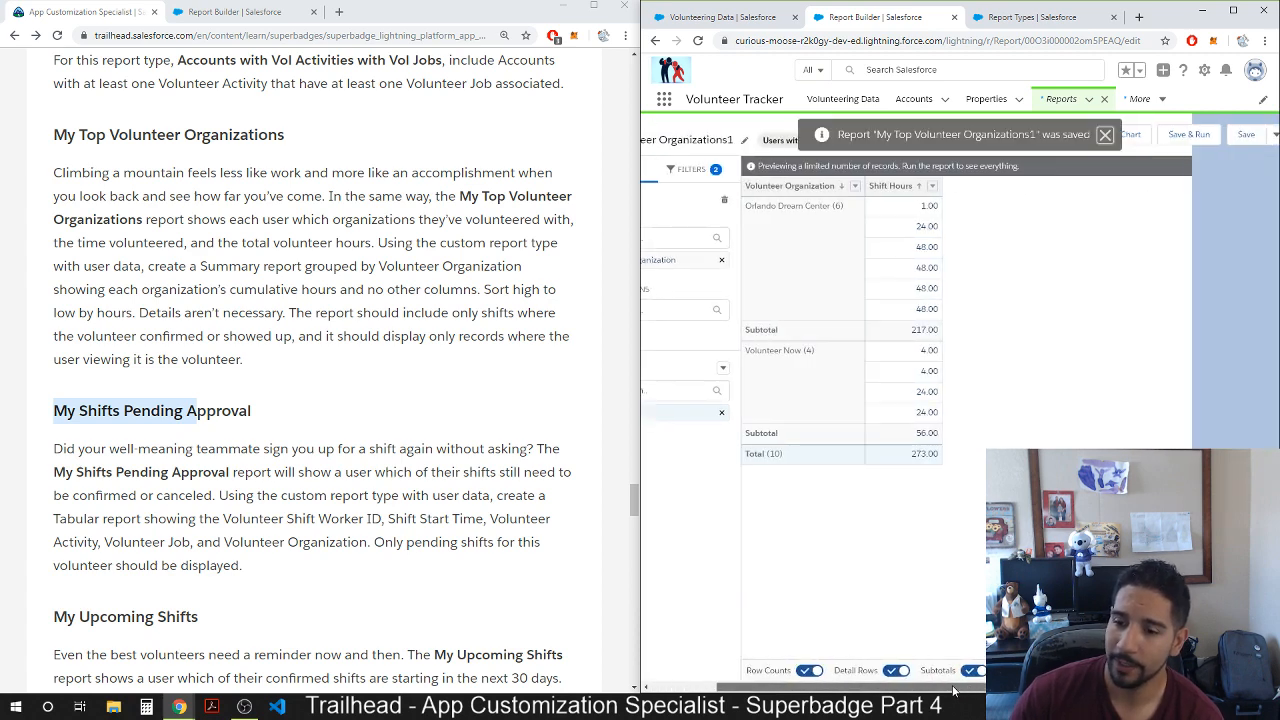
Start a new account with the Volunteer Organization Account record type and name it Feed Hope Now.
left_click(914, 99)
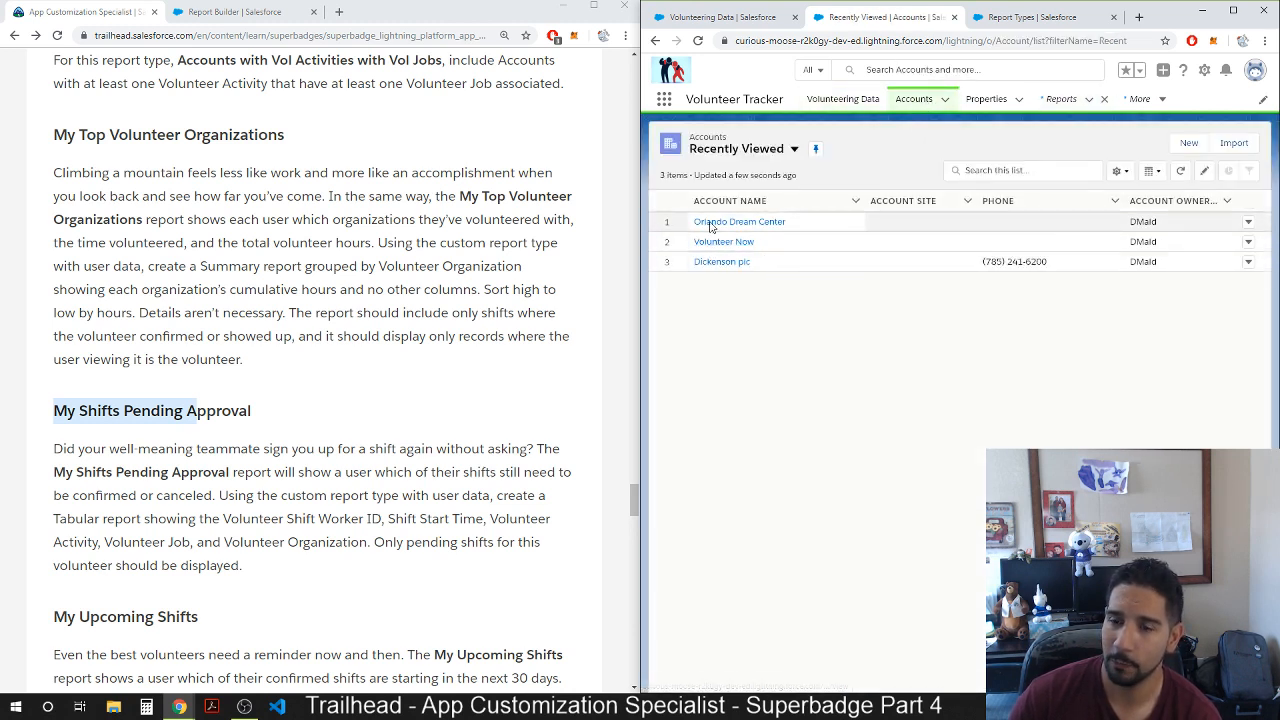
left_click(1187, 145)
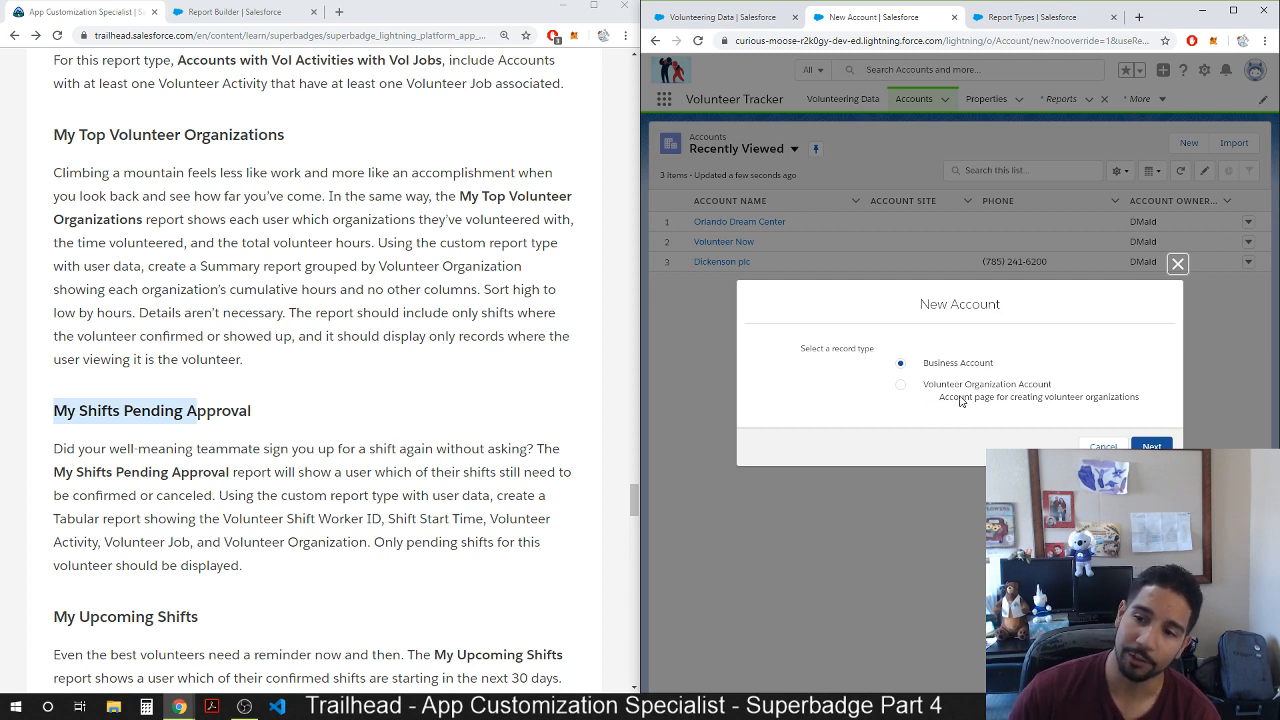
left_click(901, 386)
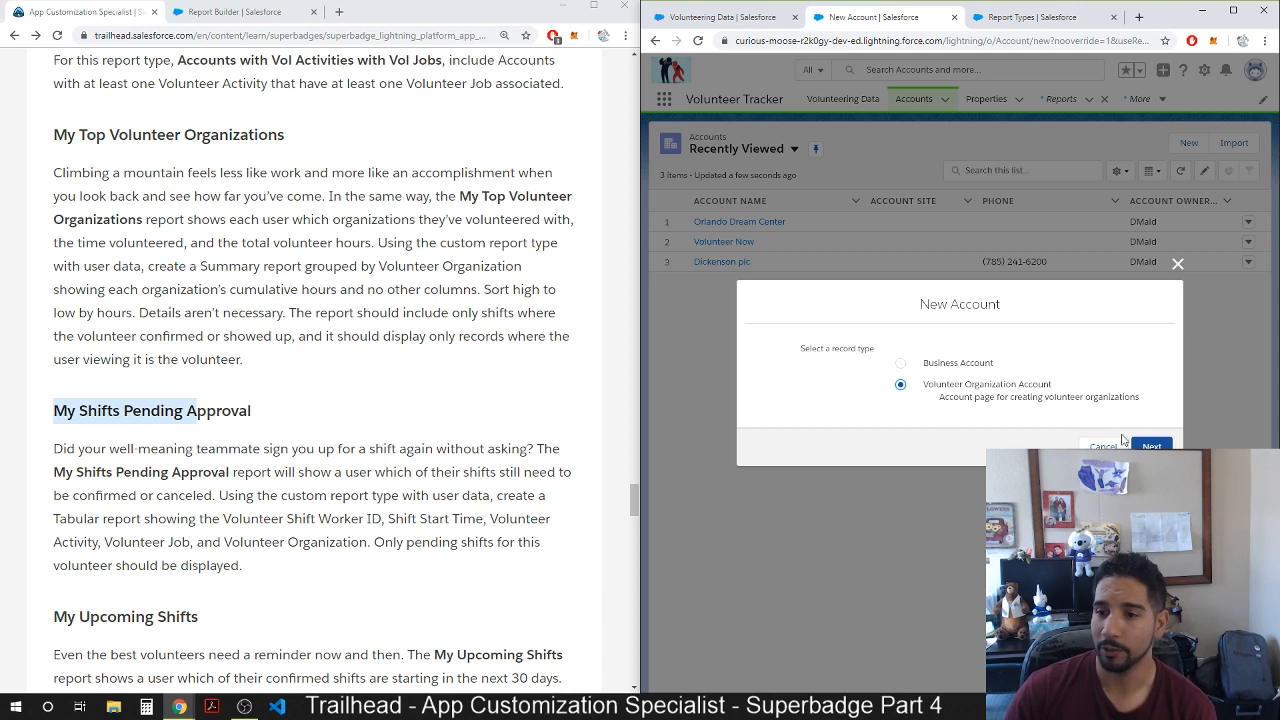
left_click(1151, 446)
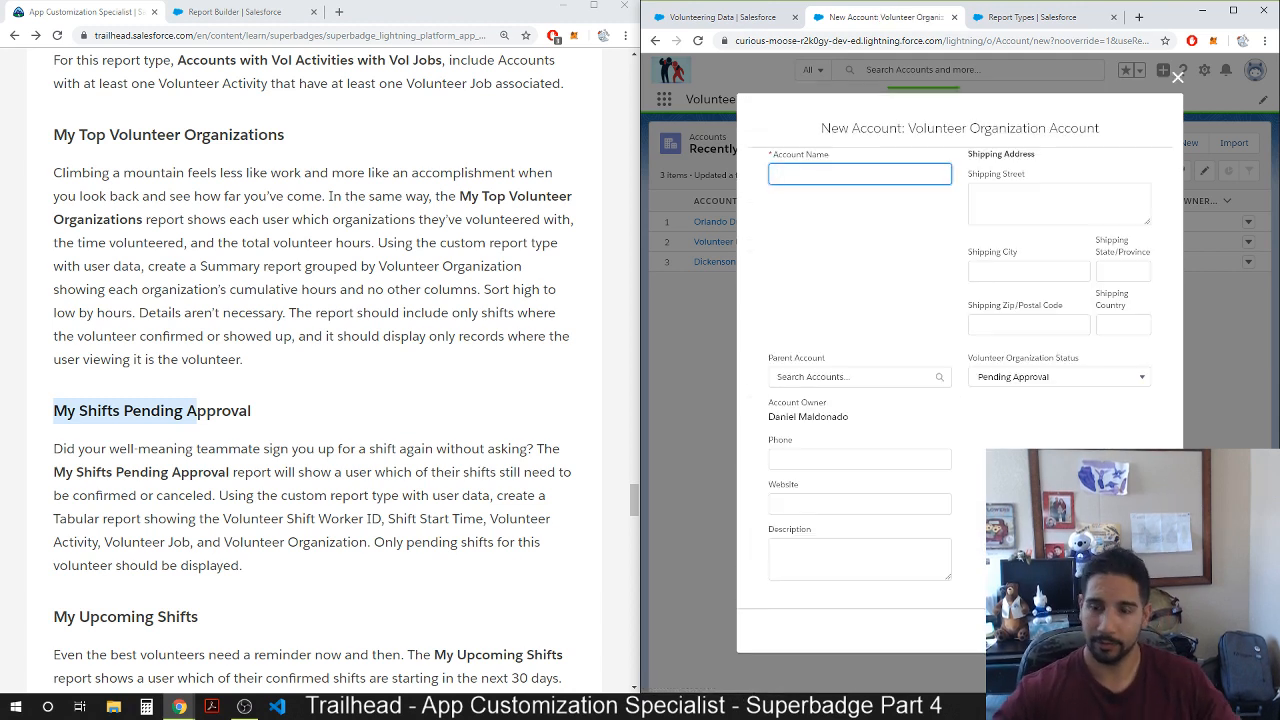
type("Fe")
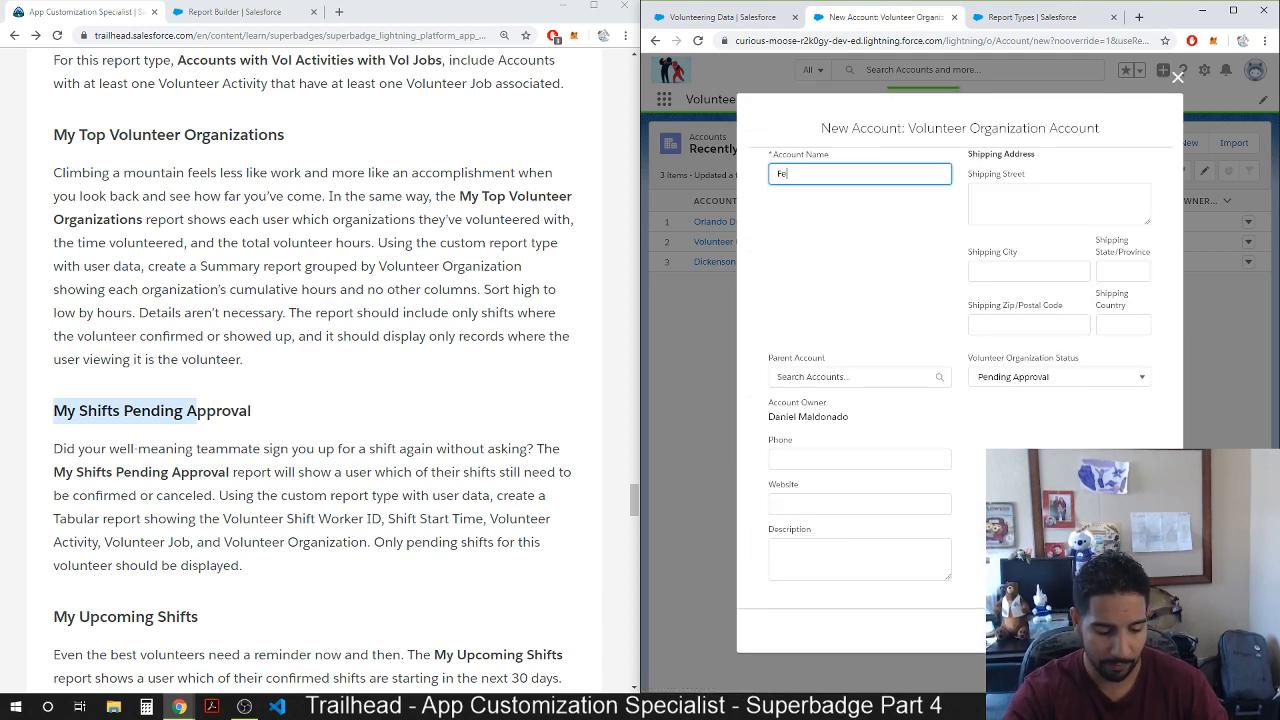
type("ed Hope Now")
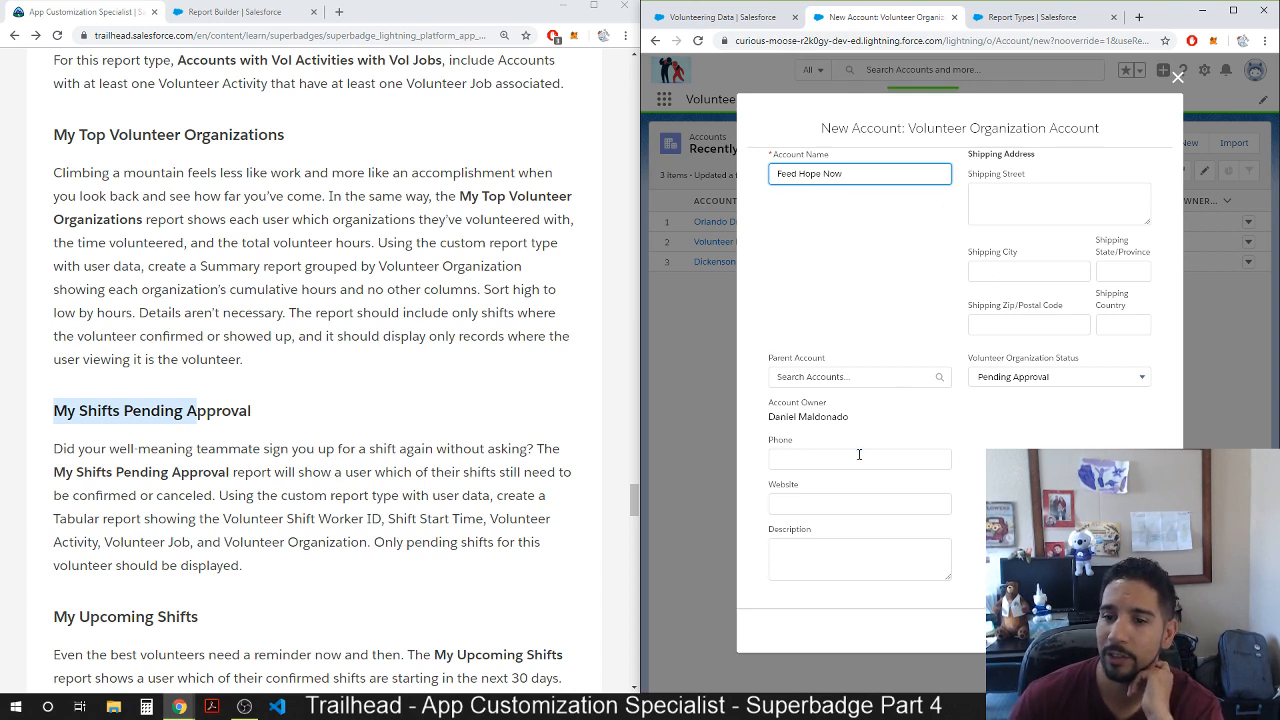
Set the new account's Volunteer Organization Status to Accepting Activities, leave its phone blank, and save the account.
left_click(800, 459)
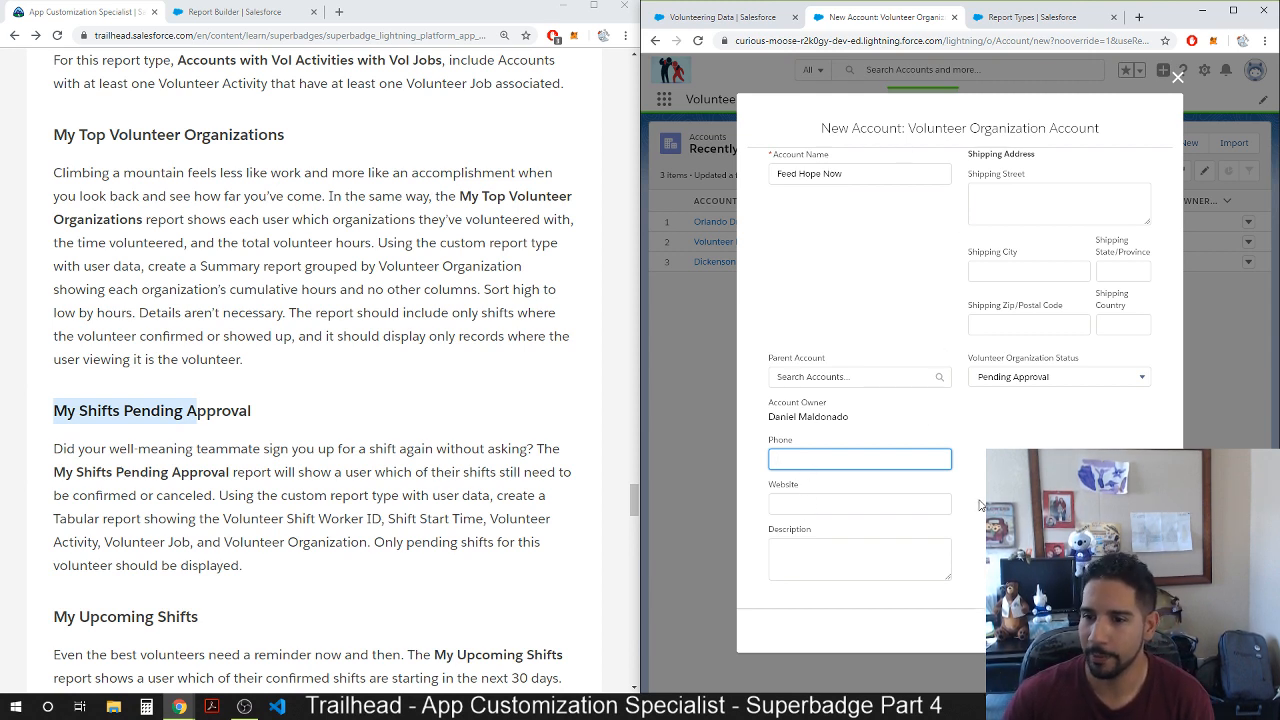
left_click(1014, 379)
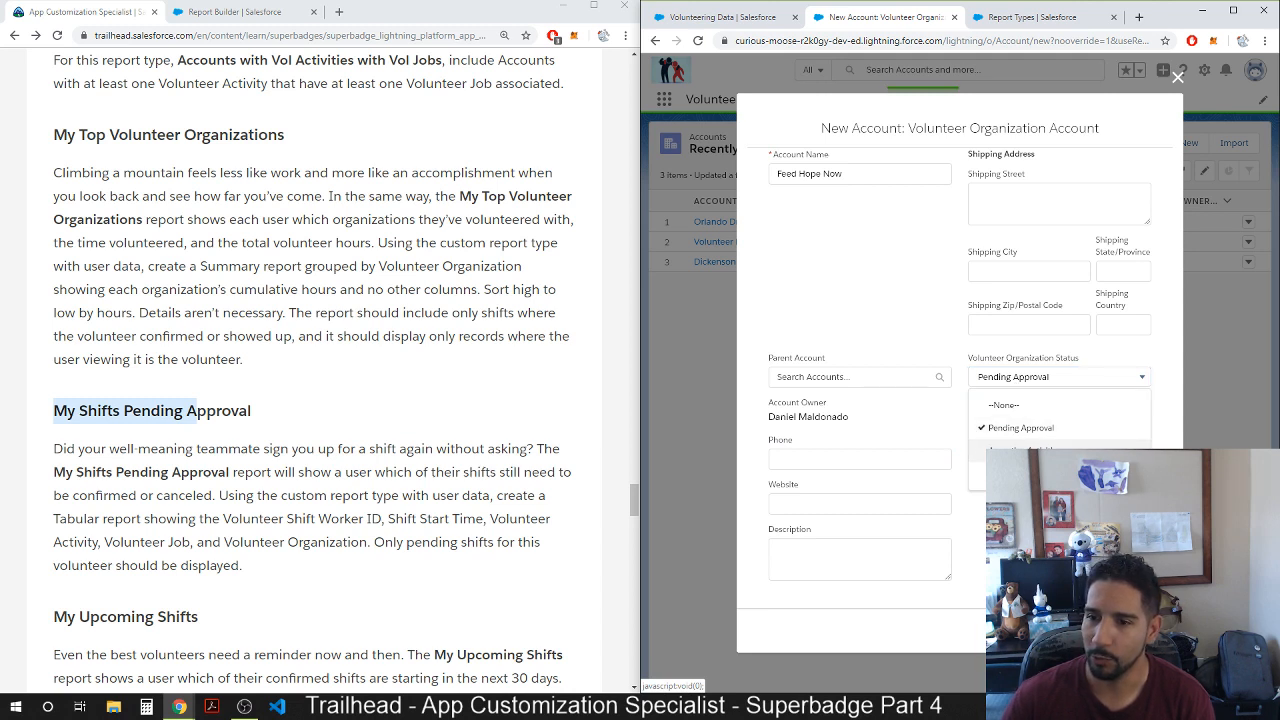
left_click(1020, 451)
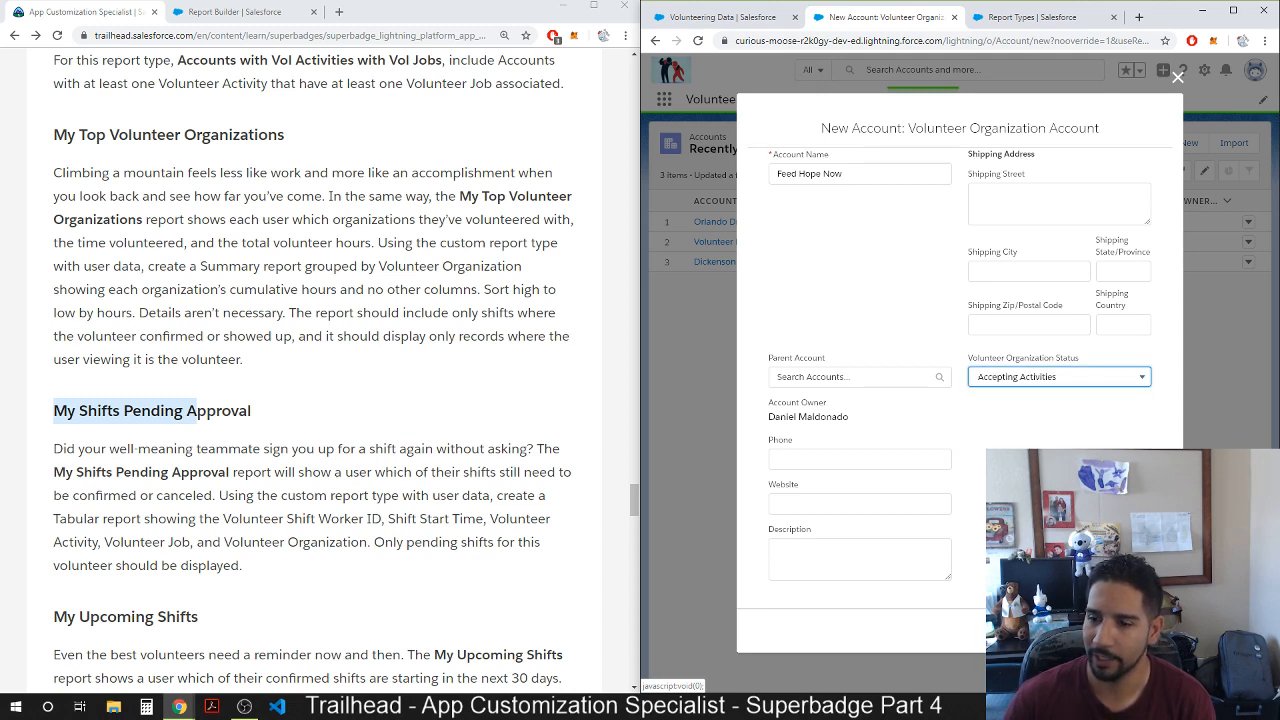
left_click(1150, 631)
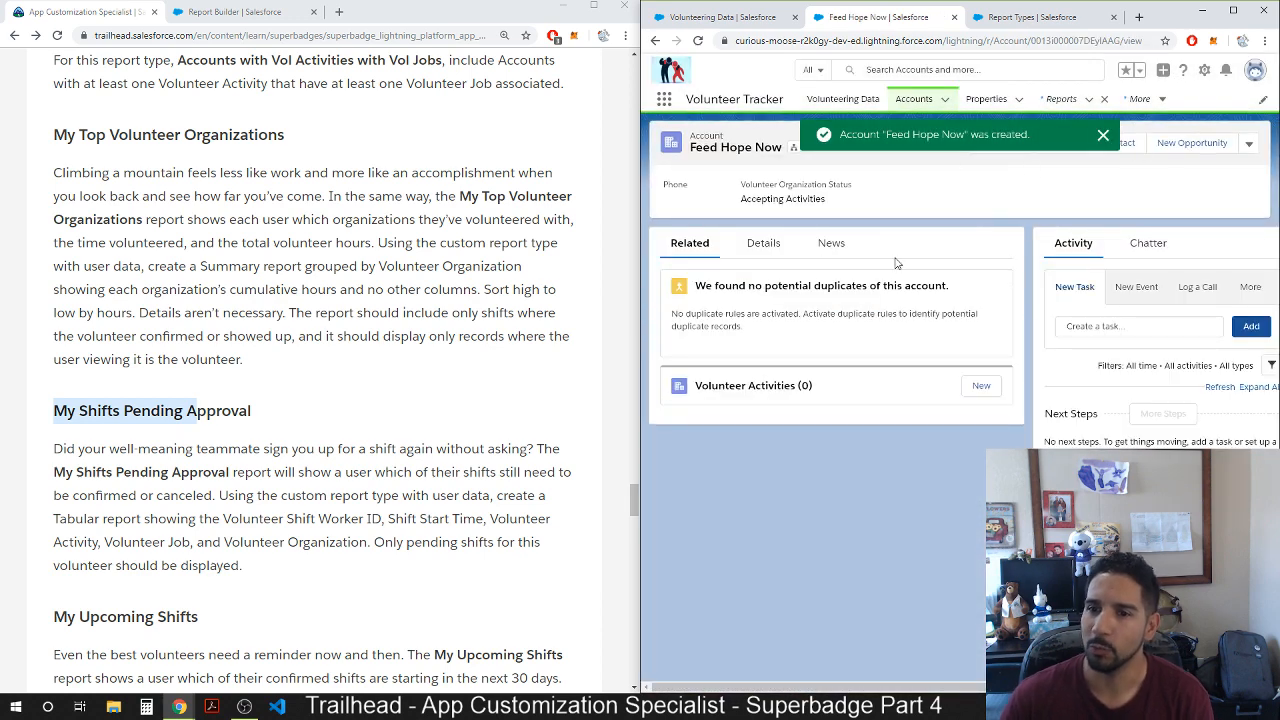
left_click(1103, 135)
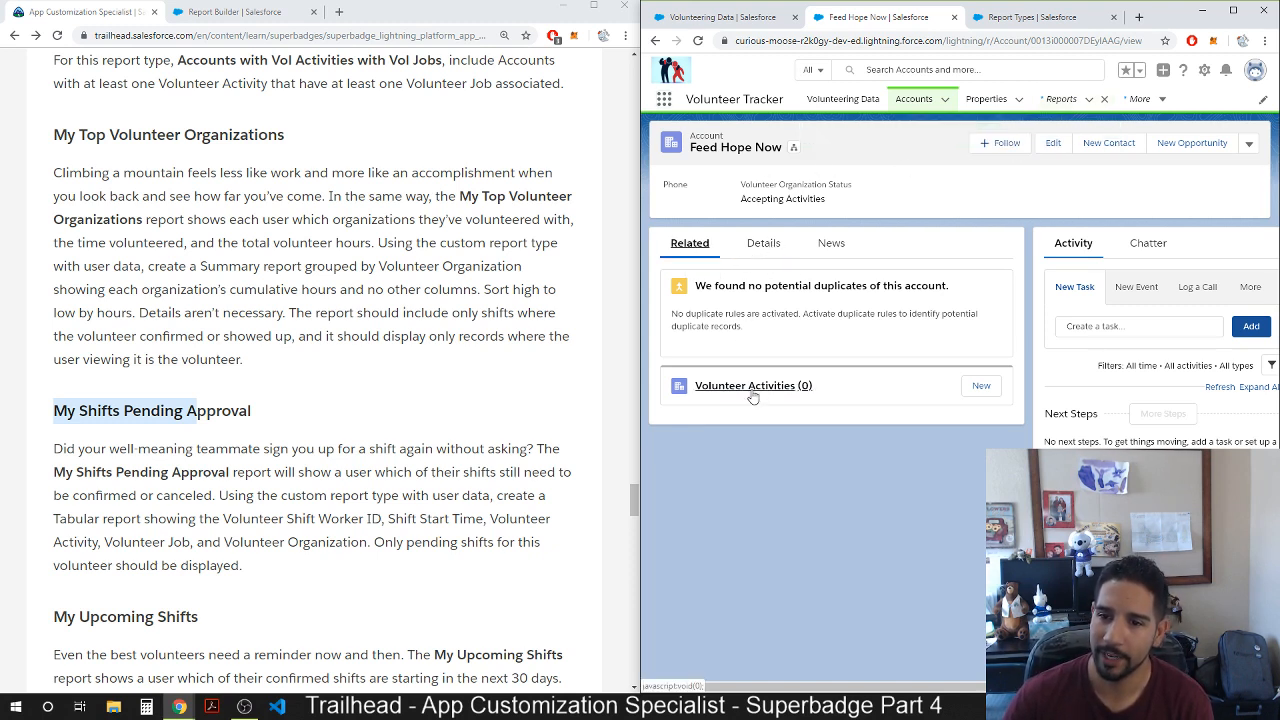
Add two volunteer activities, Food Pantry and Diaper Assistance, to the Feed Hope Now account.
left_click(982, 386)
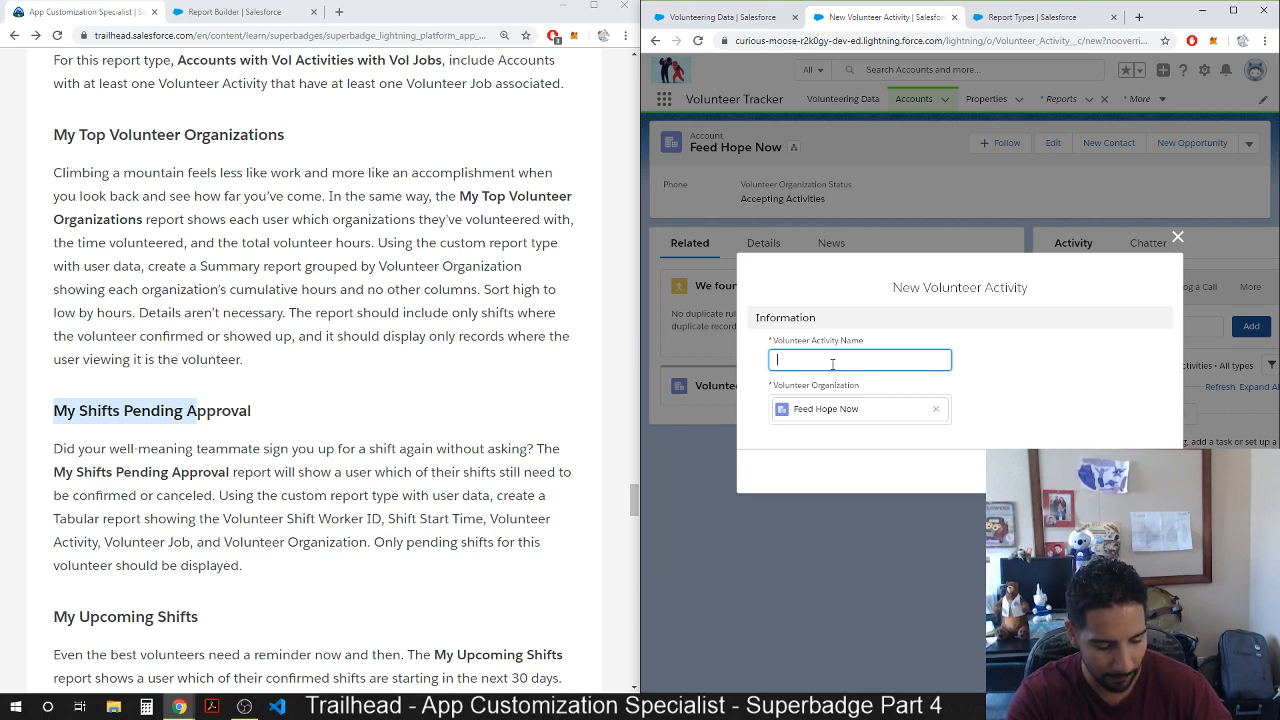
type("Food ")
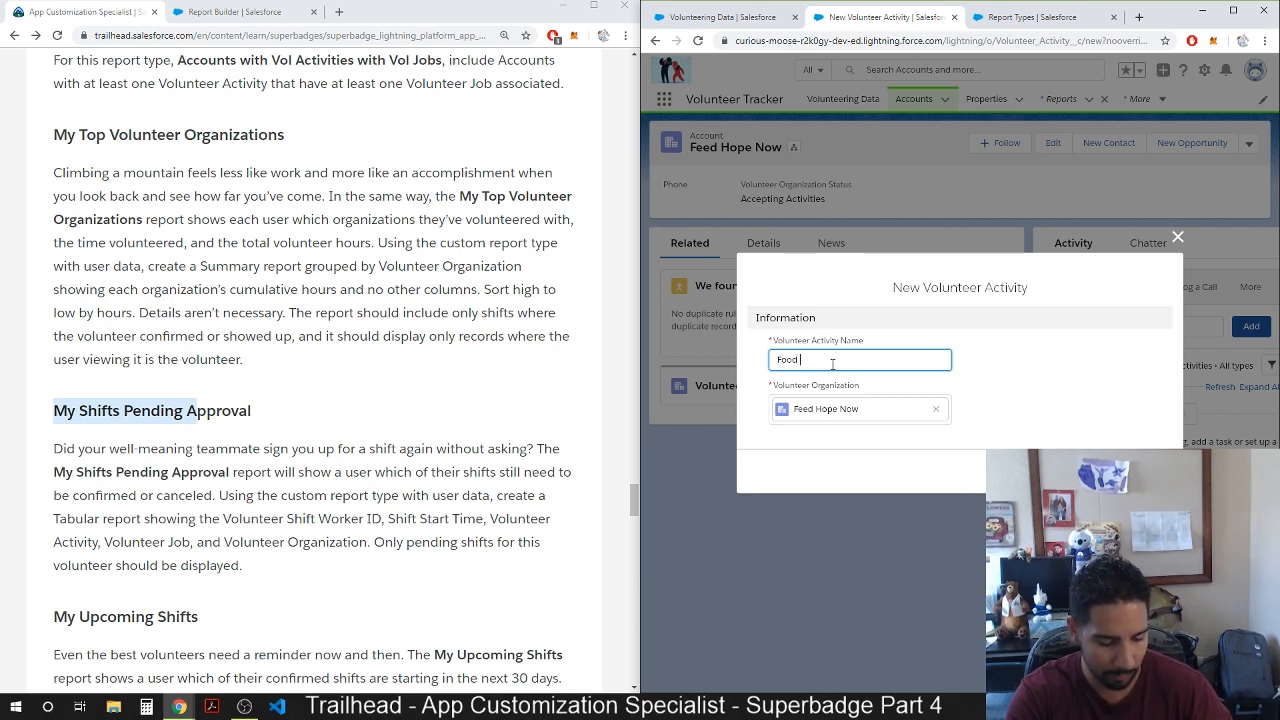
type("Pantry")
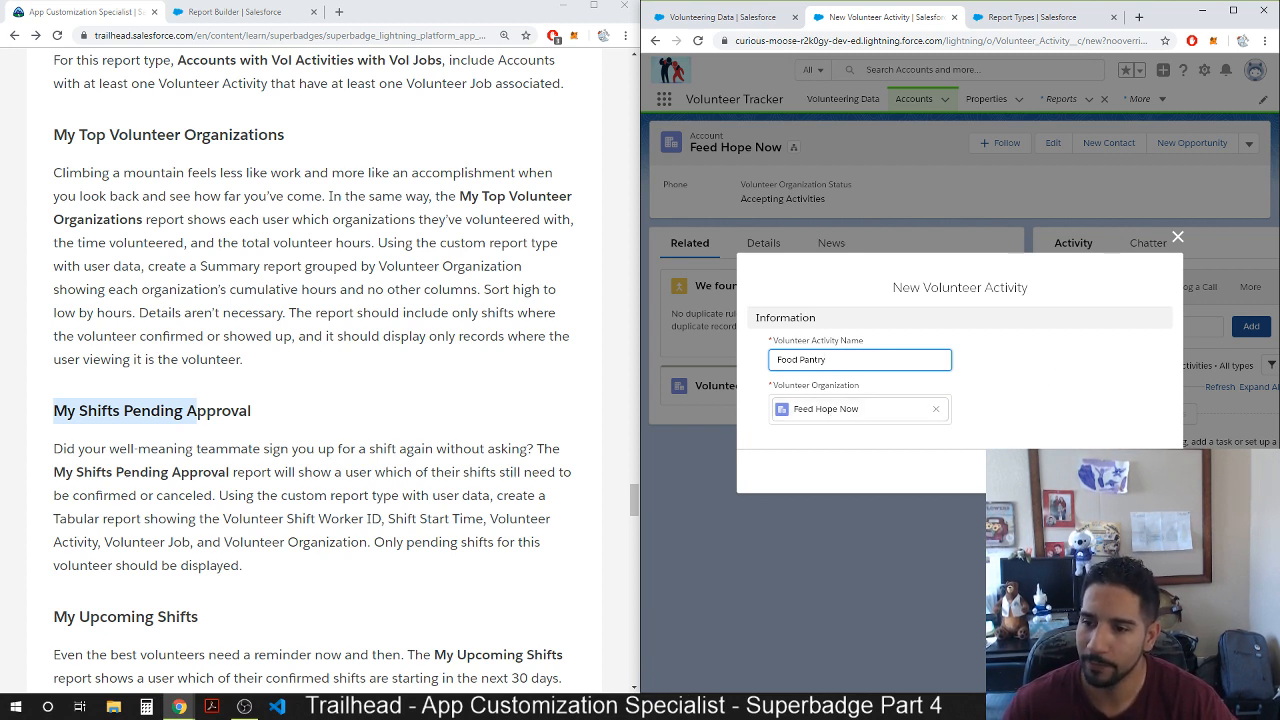
left_click(1088, 471)
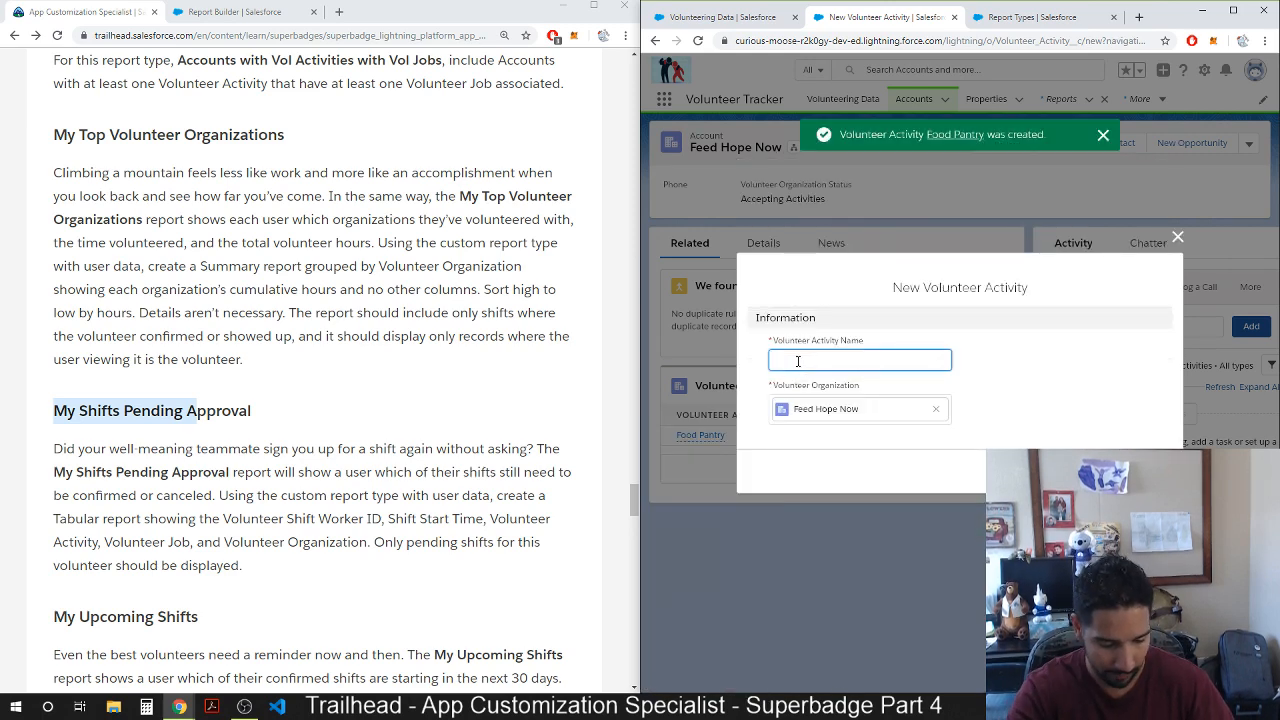
type("Diaper Assistance")
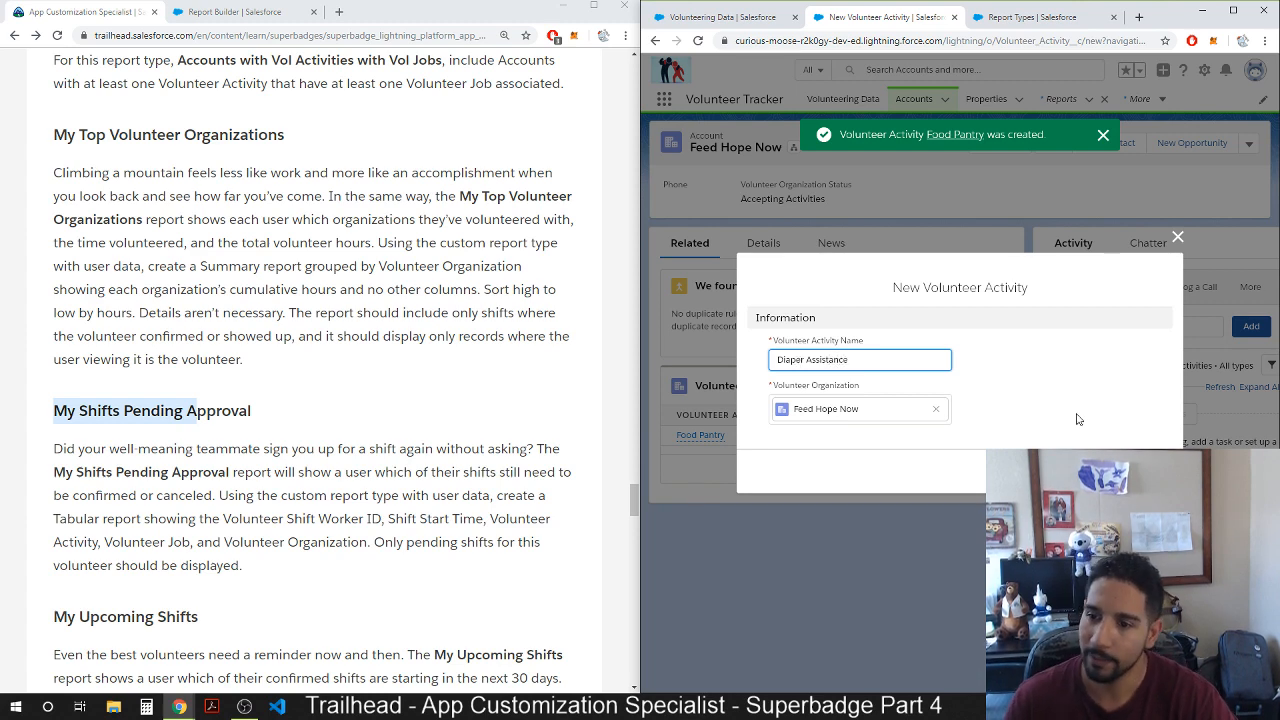
left_click(1150, 471)
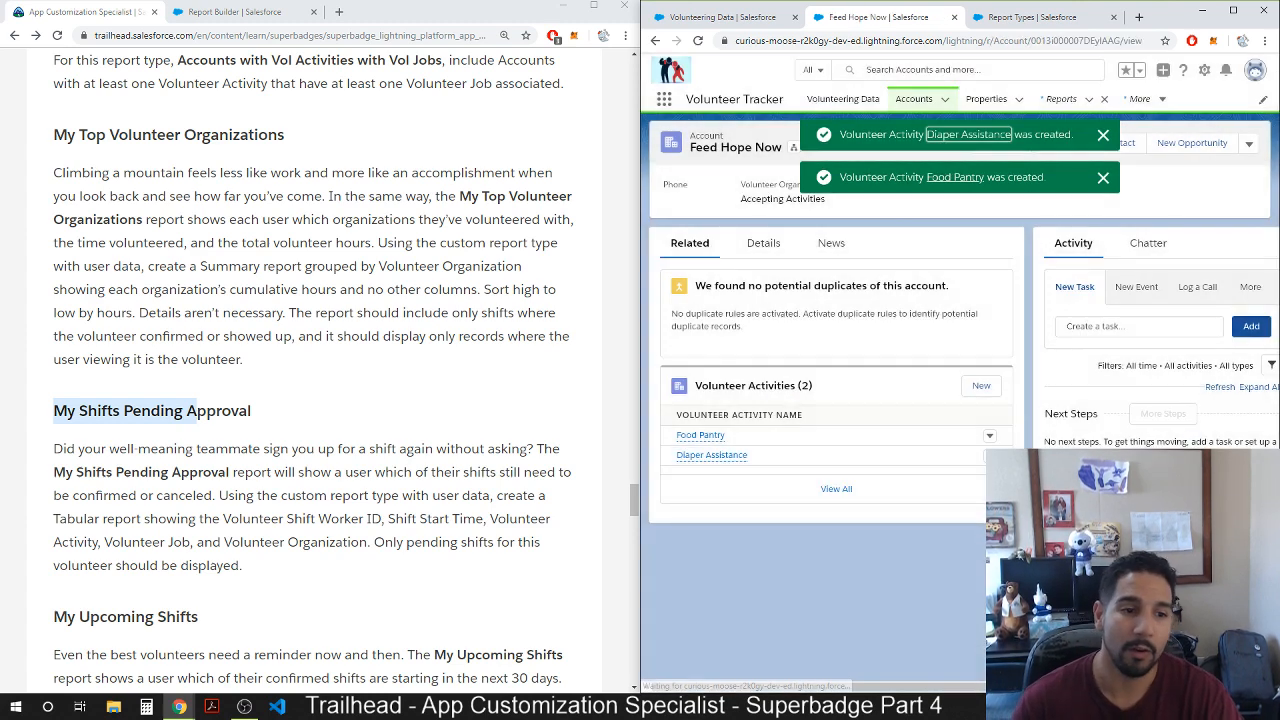
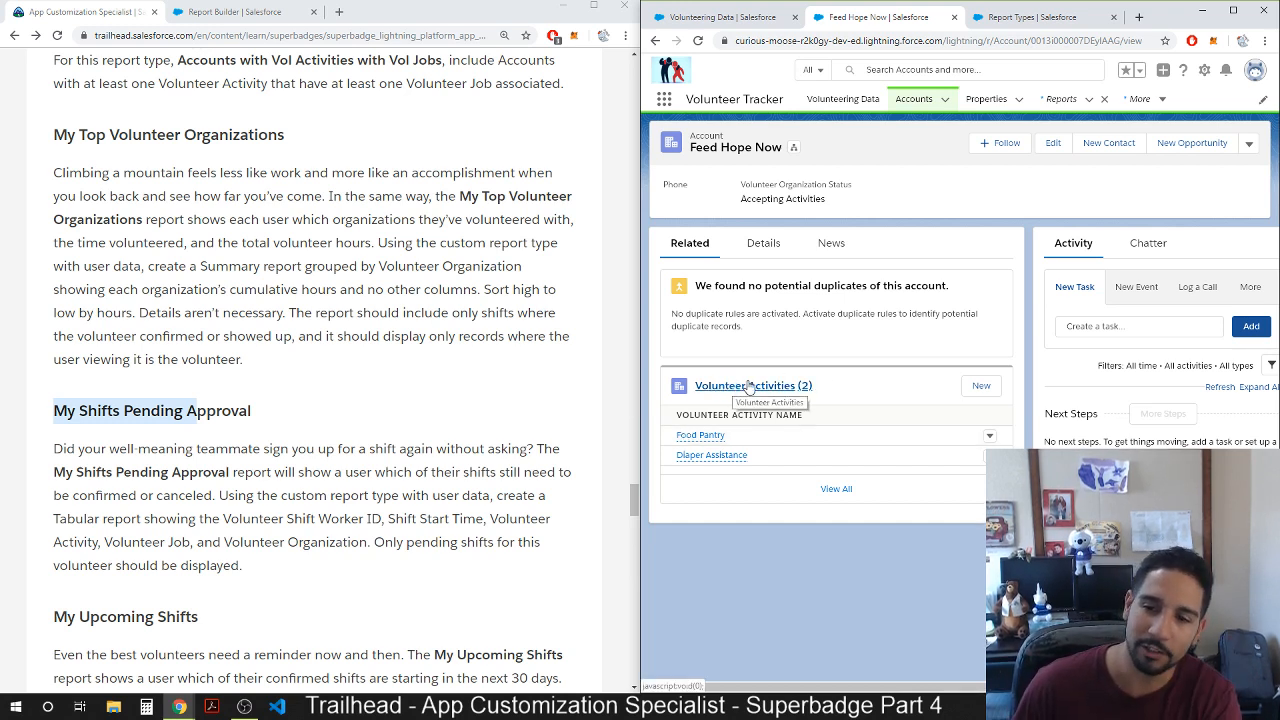
Start a new volunteer job named Registration under the Food Pantry activity, leaving its location city blank.
left_click(703, 436)
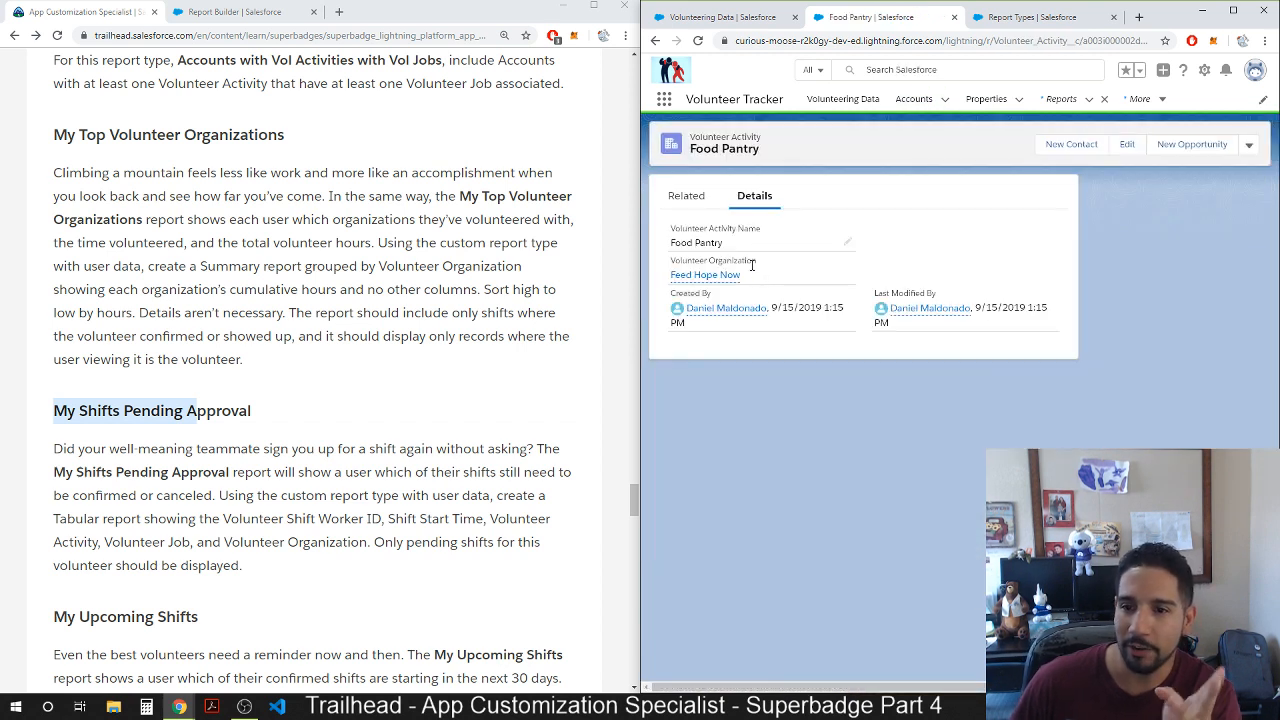
left_click(688, 197)
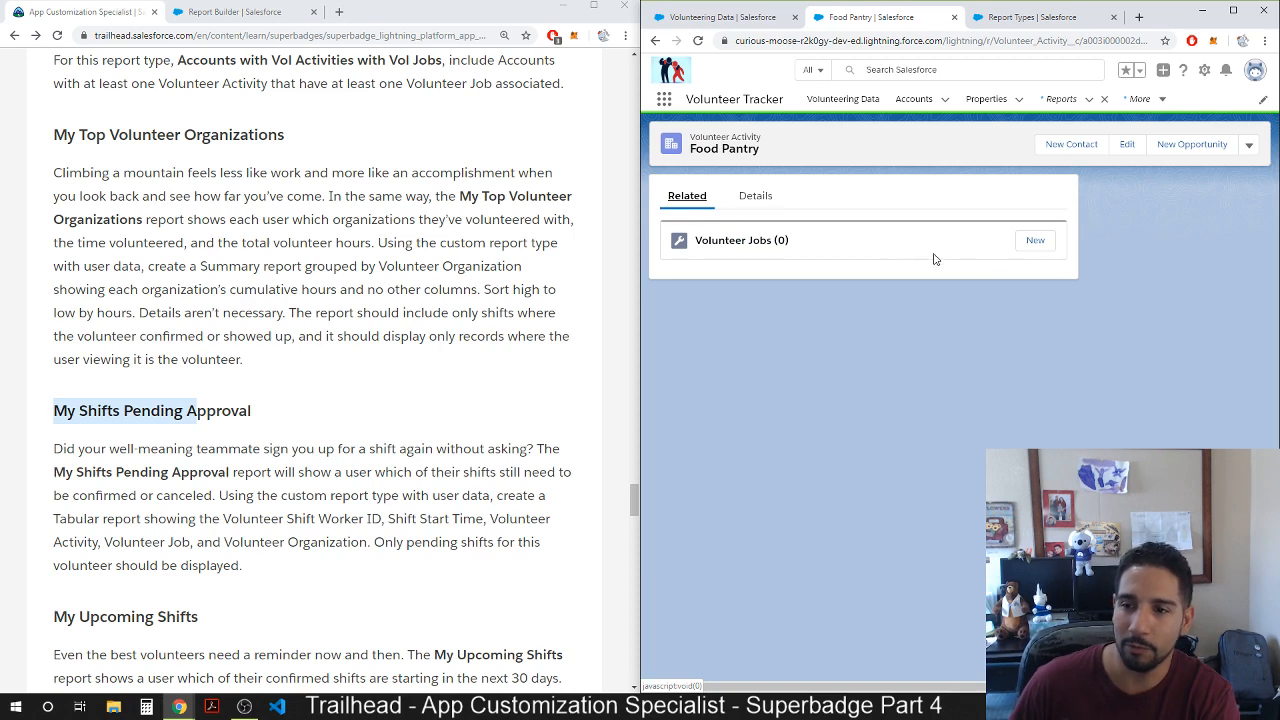
left_click(1033, 242)
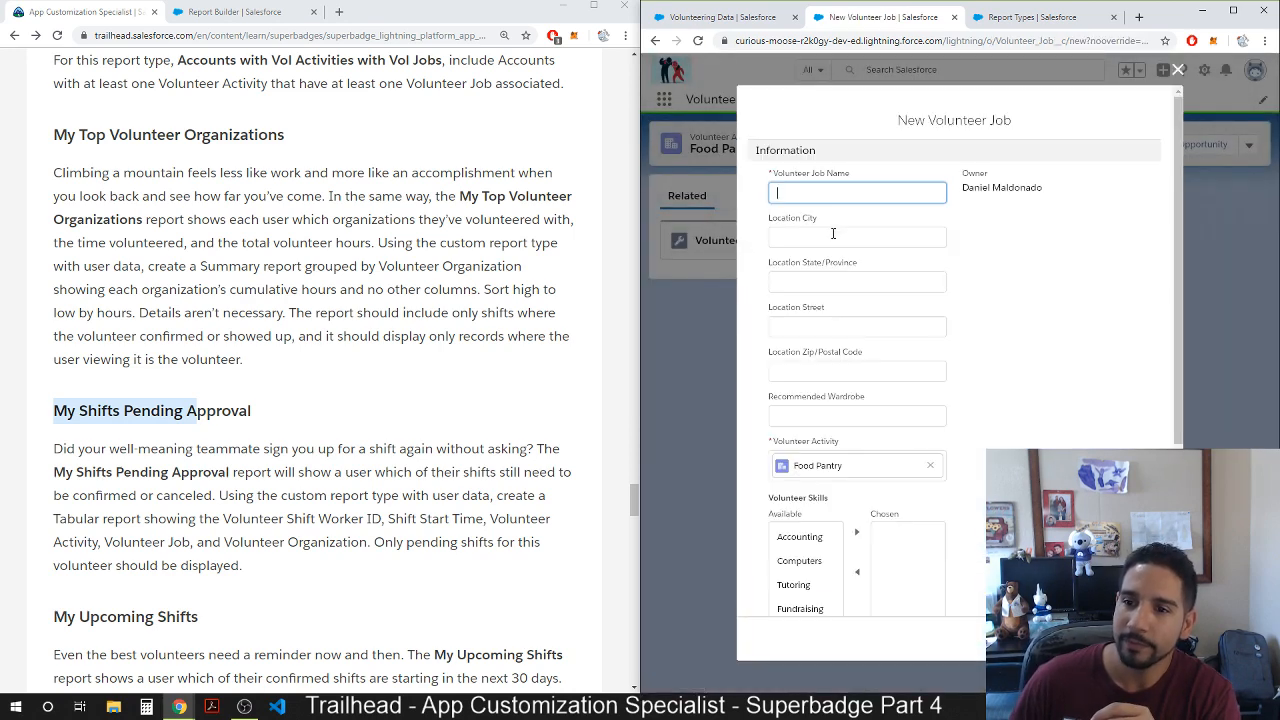
type("R")
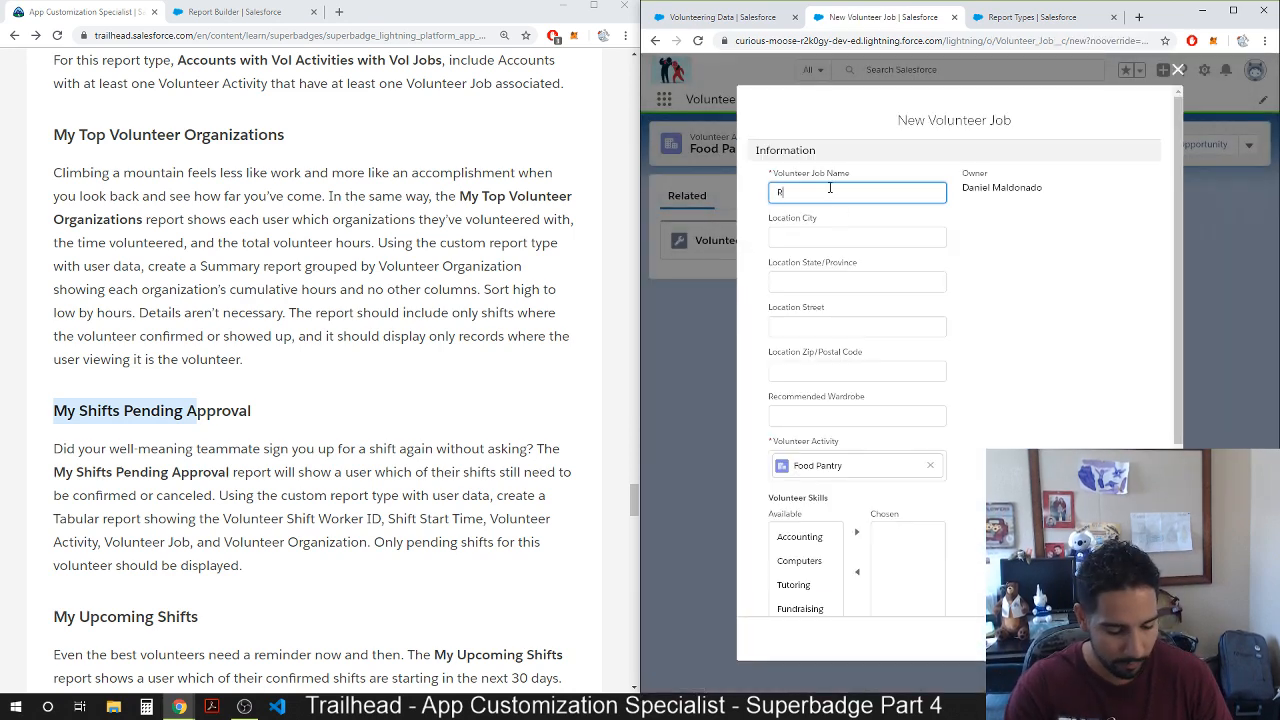
type("egi")
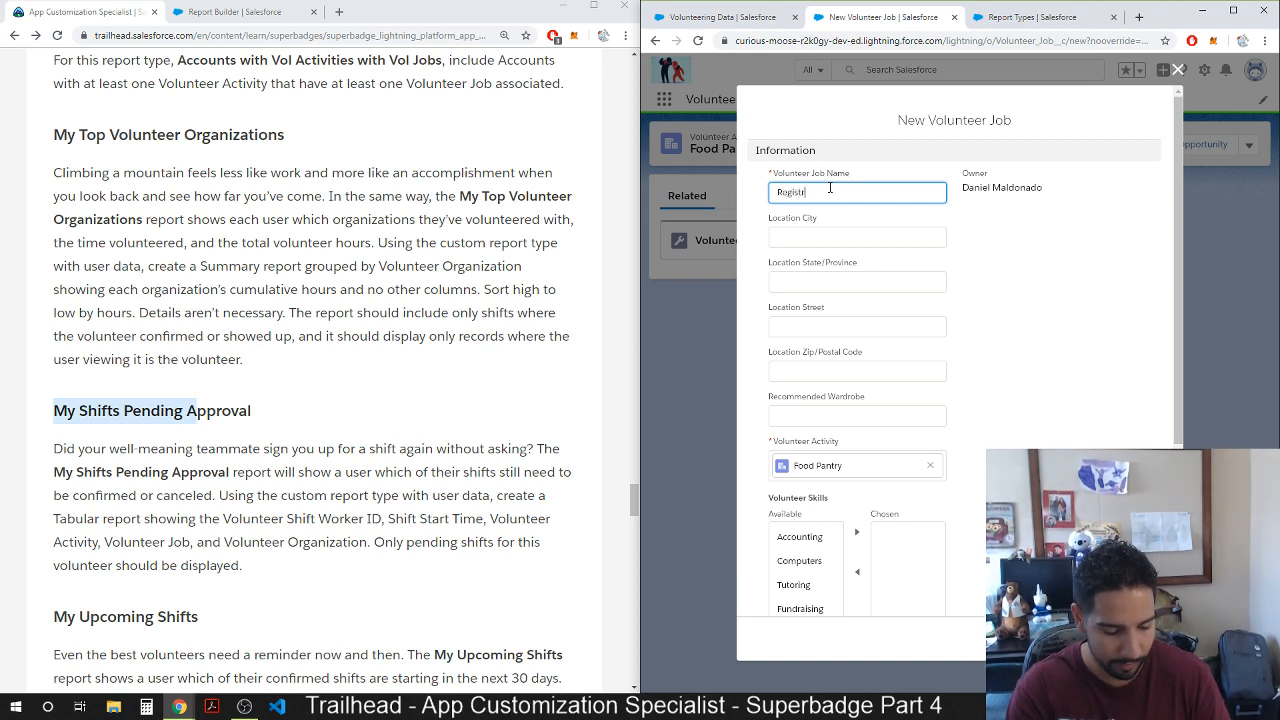
type("stration")
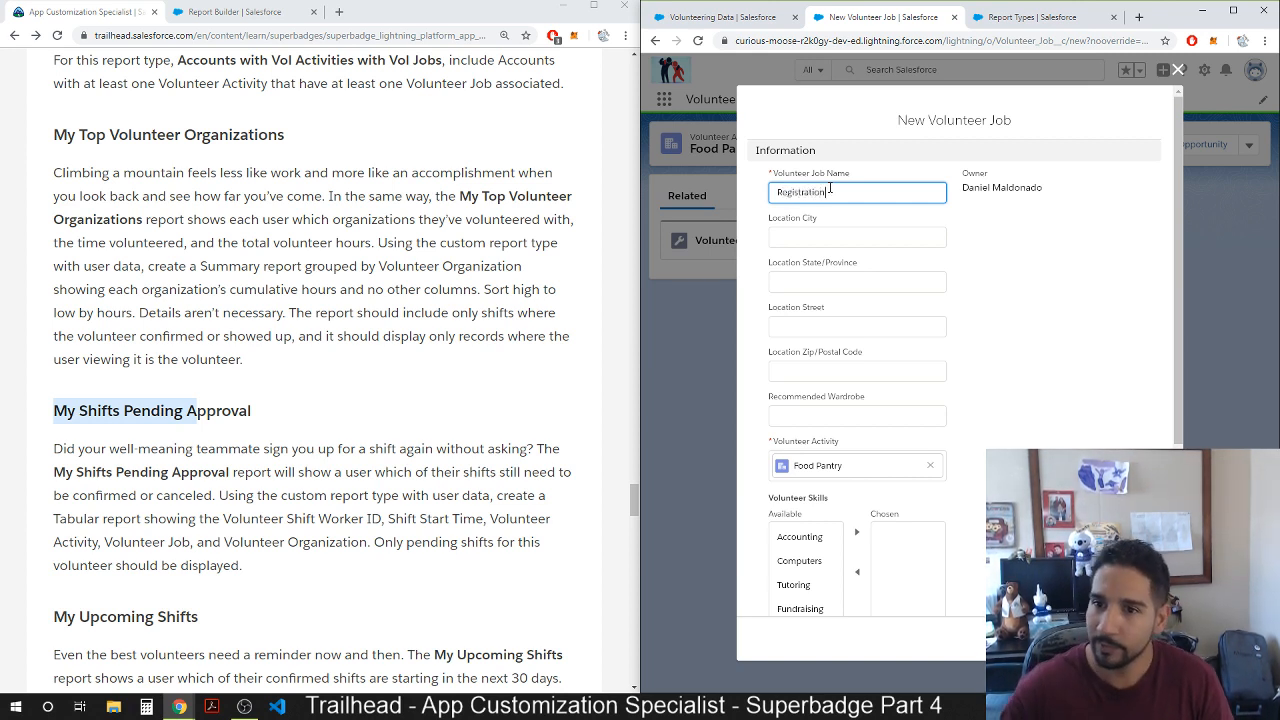
left_click(840, 238)
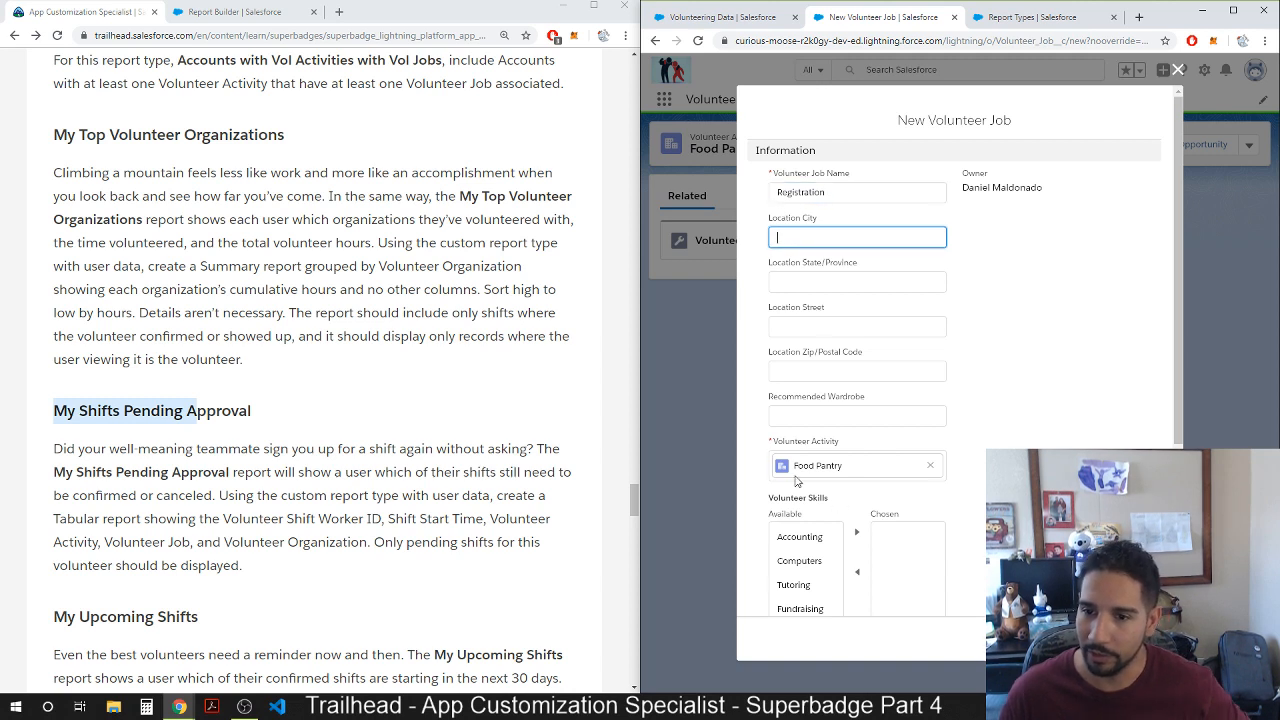
Choose the "General ma..." skill, Accounting and Computers as the Registration job's volunteer skills.
scroll(810, 350, "down", 3)
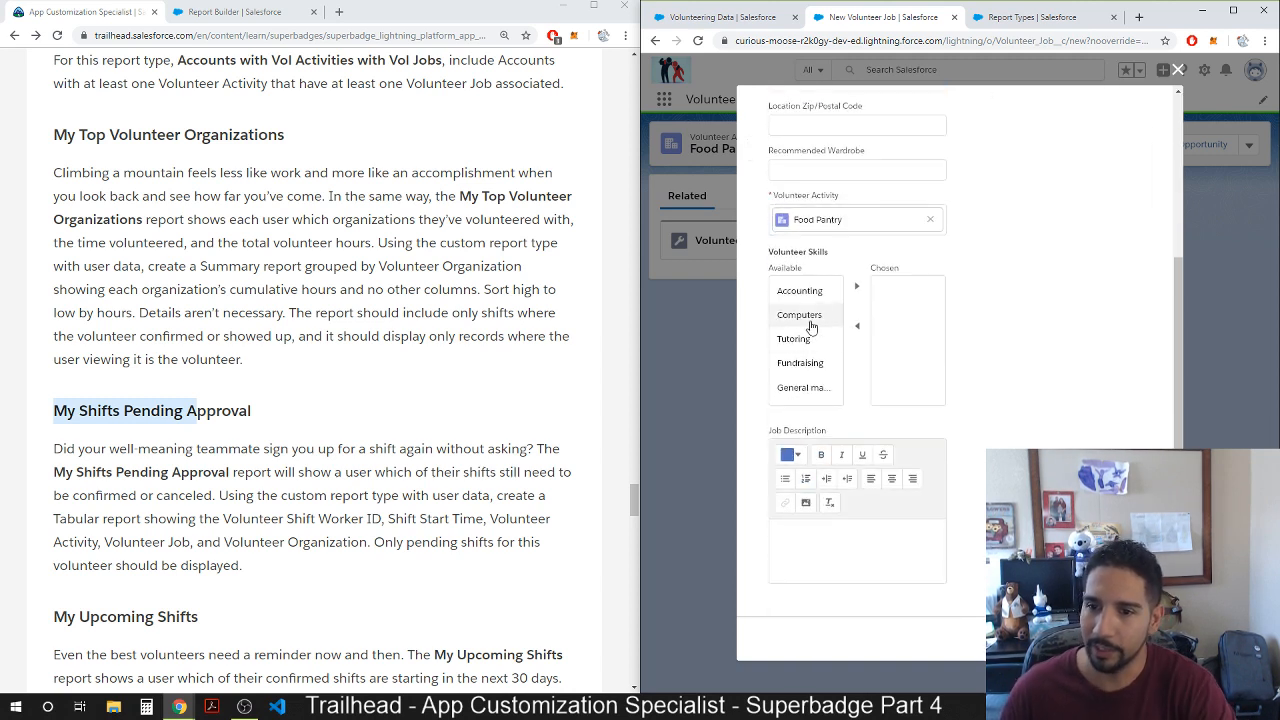
left_click(808, 390)
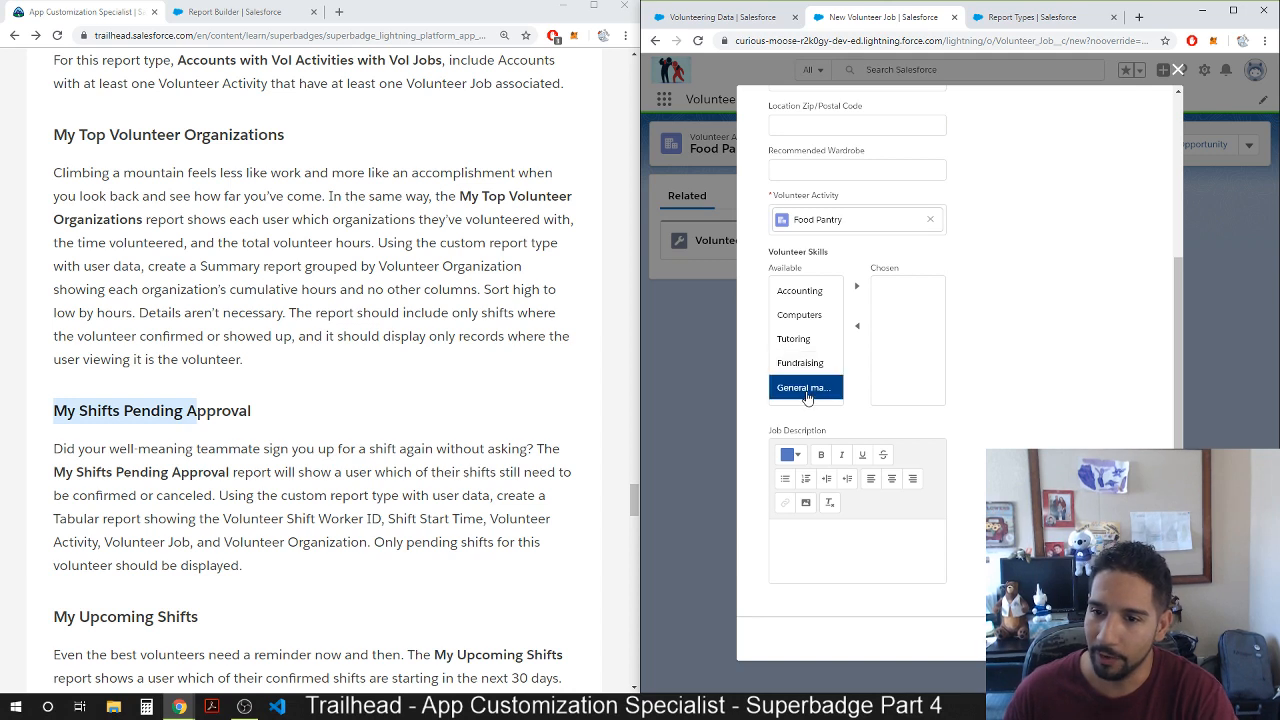
left_click(856, 286)
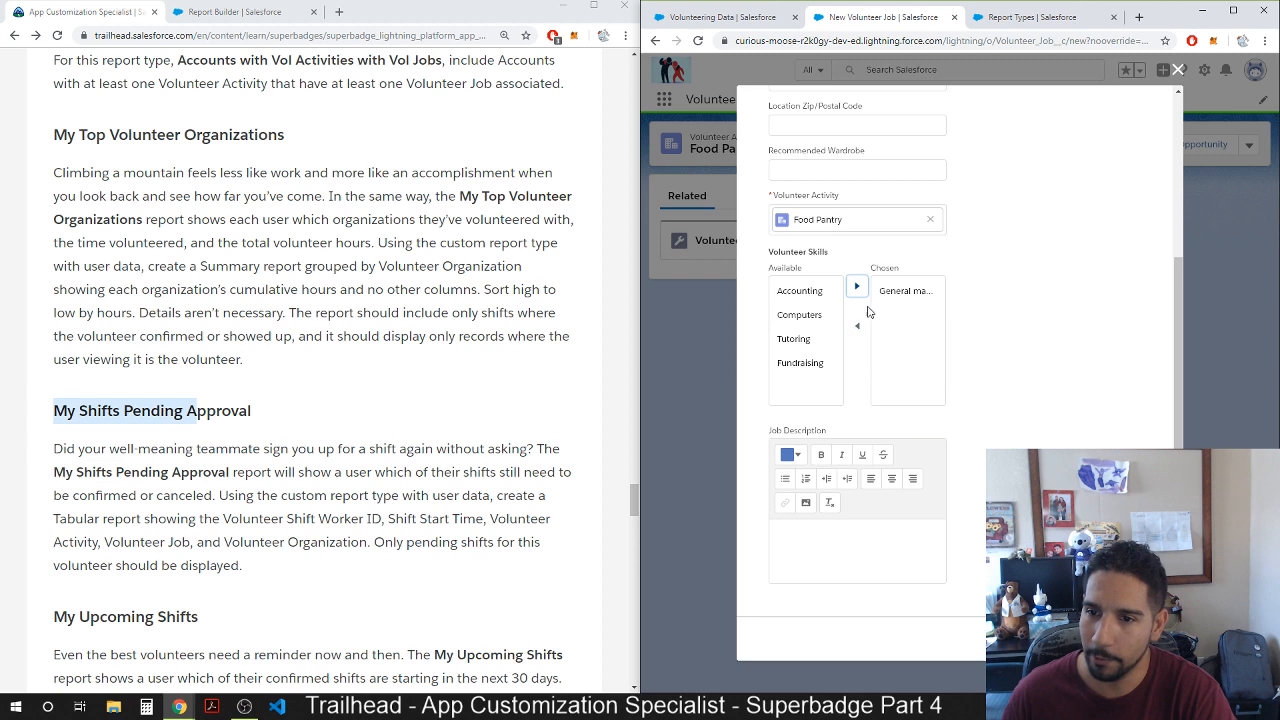
left_click(805, 290)
left_click(856, 287)
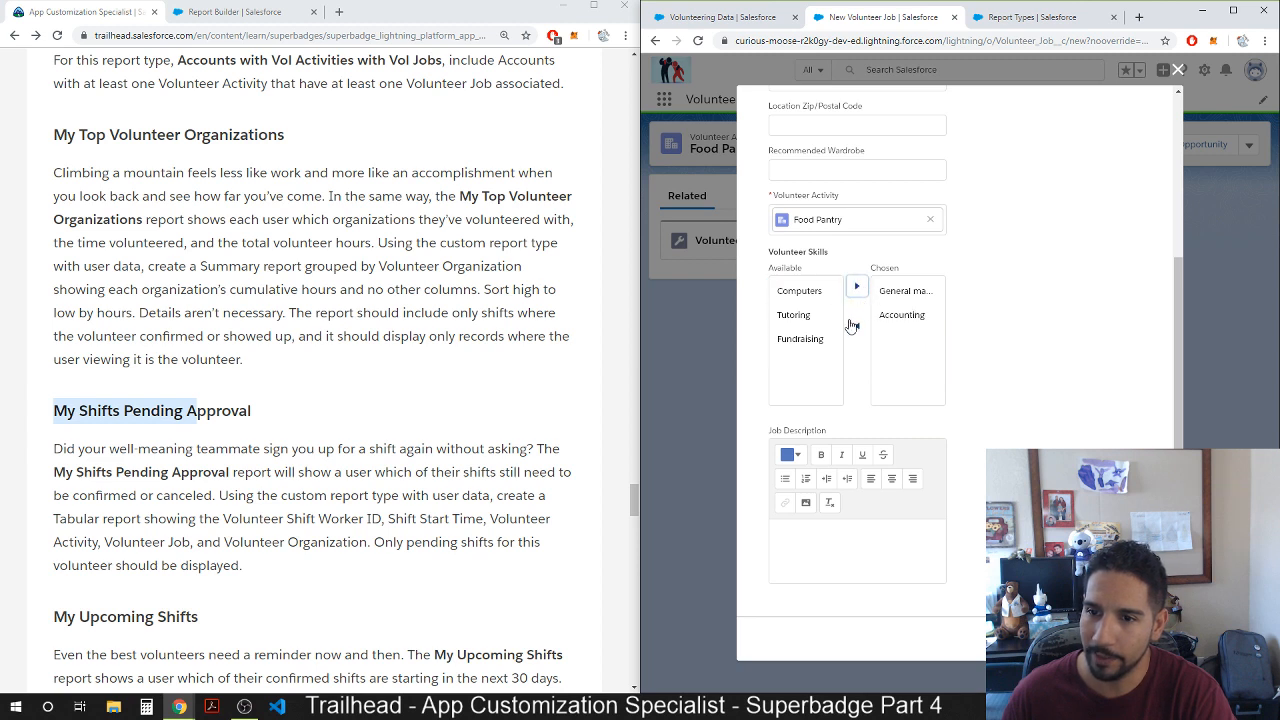
left_click(800, 290)
left_click(857, 287)
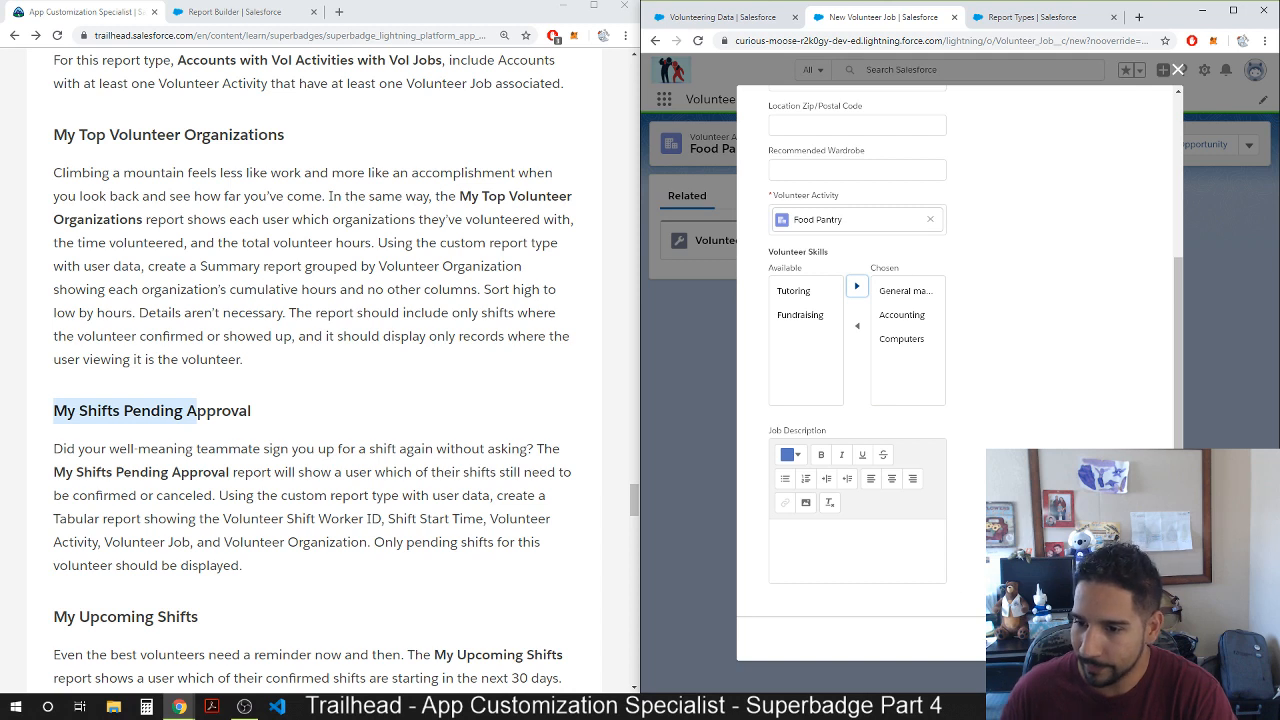
Enter "Register Clients" as the Registration job's description, save the job and open a blank new volunteer job.
left_click(790, 544)
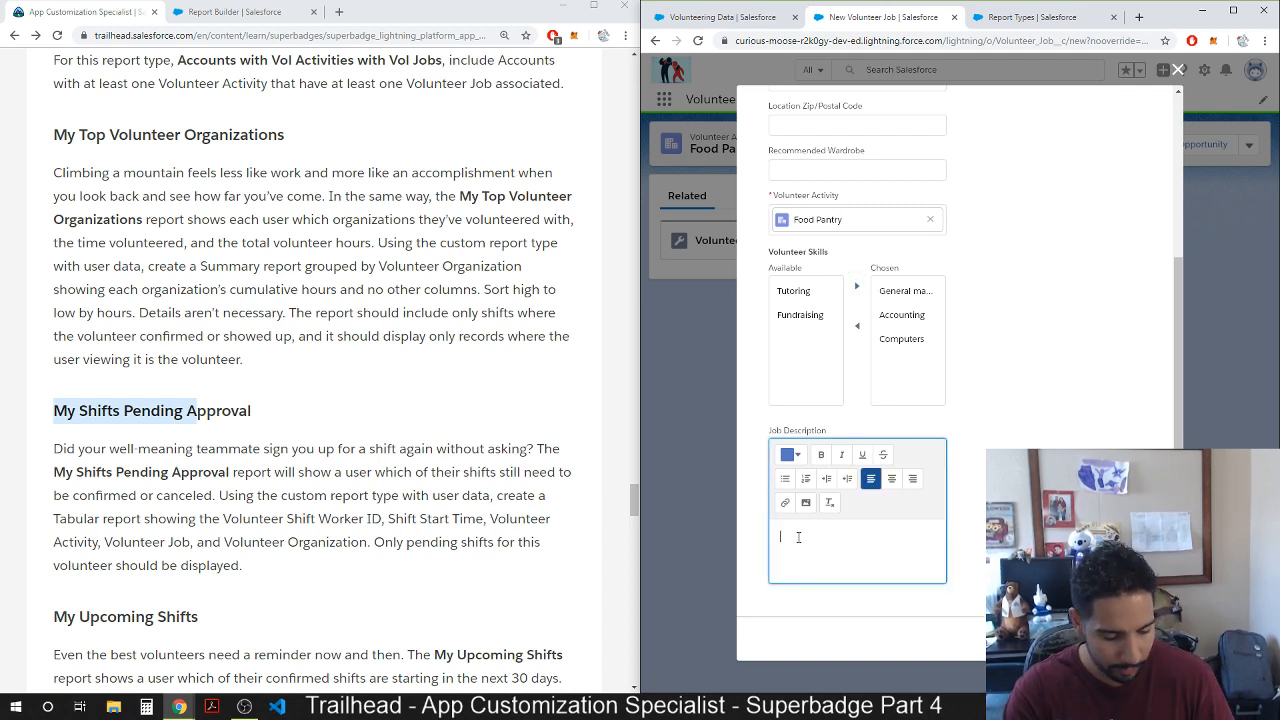
type("Regi")
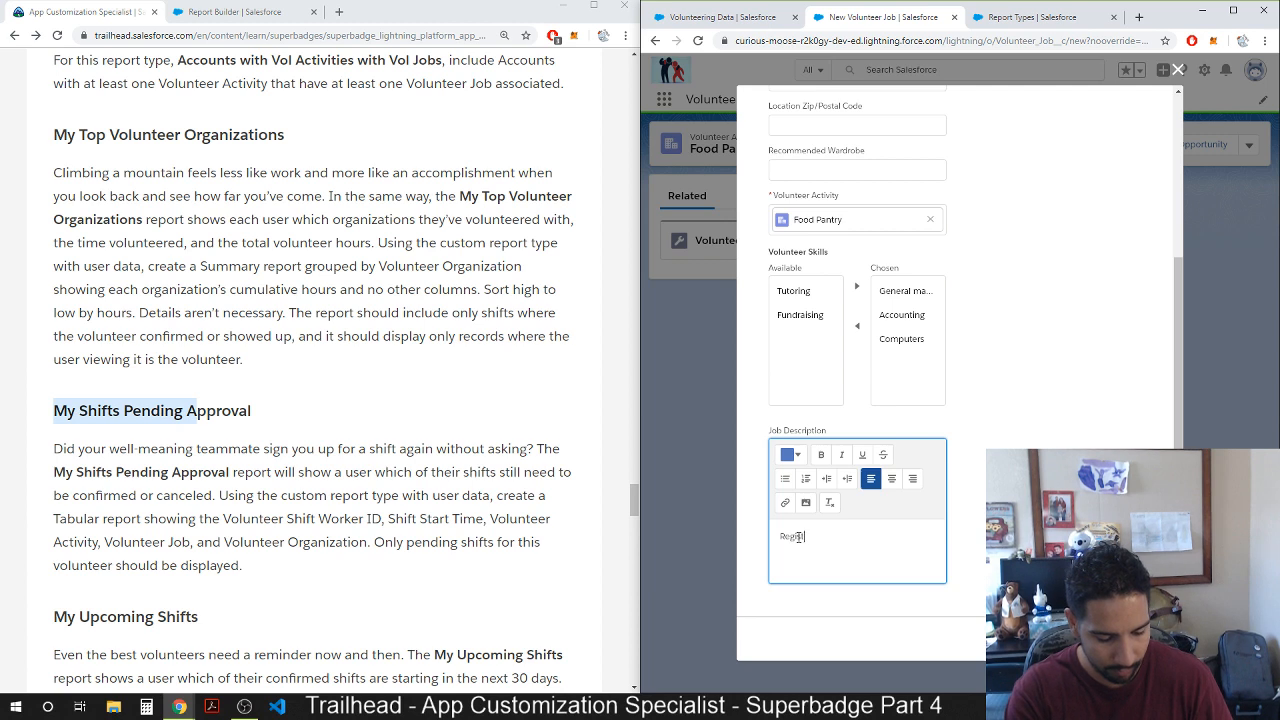
type("ster")
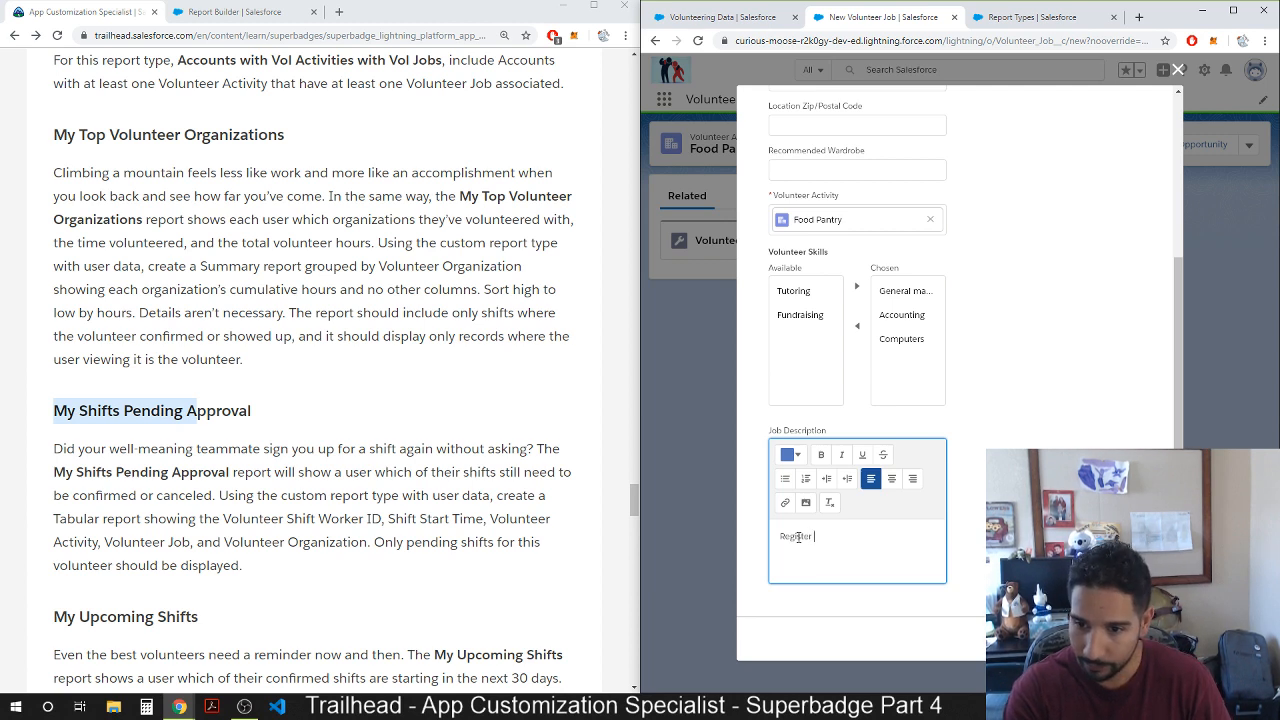
type(" Clients")
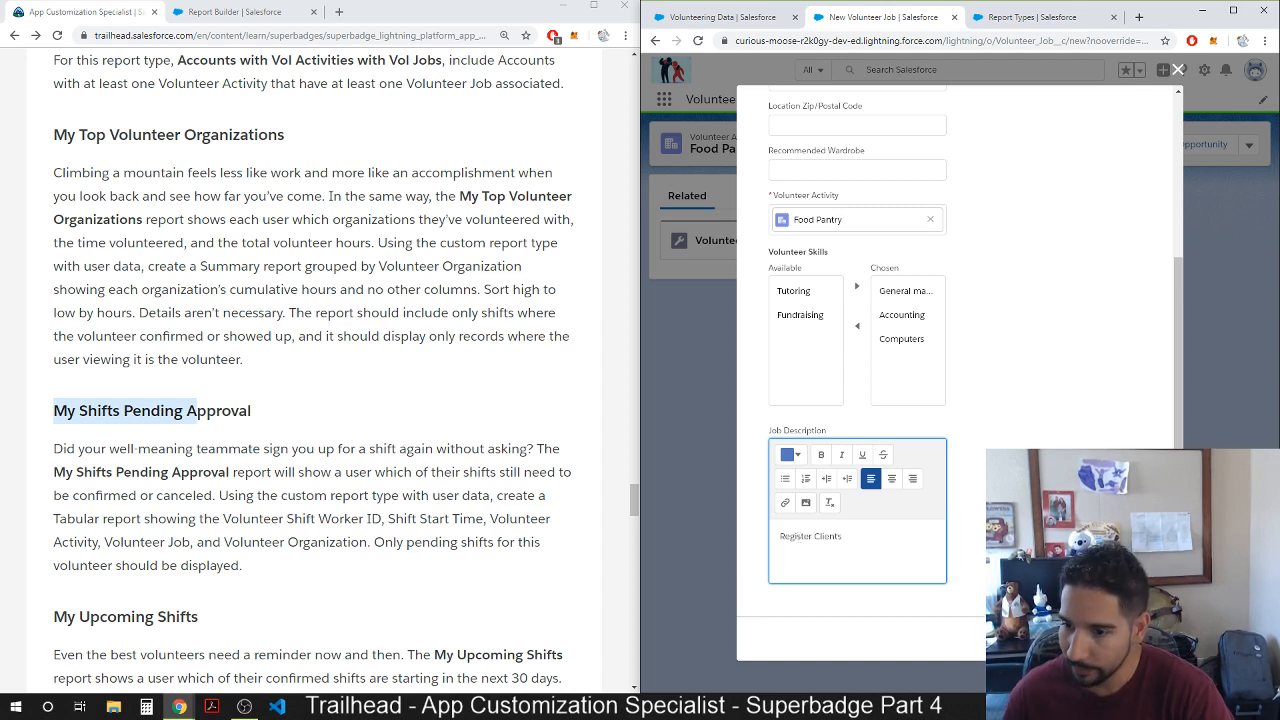
left_click(1088, 639)
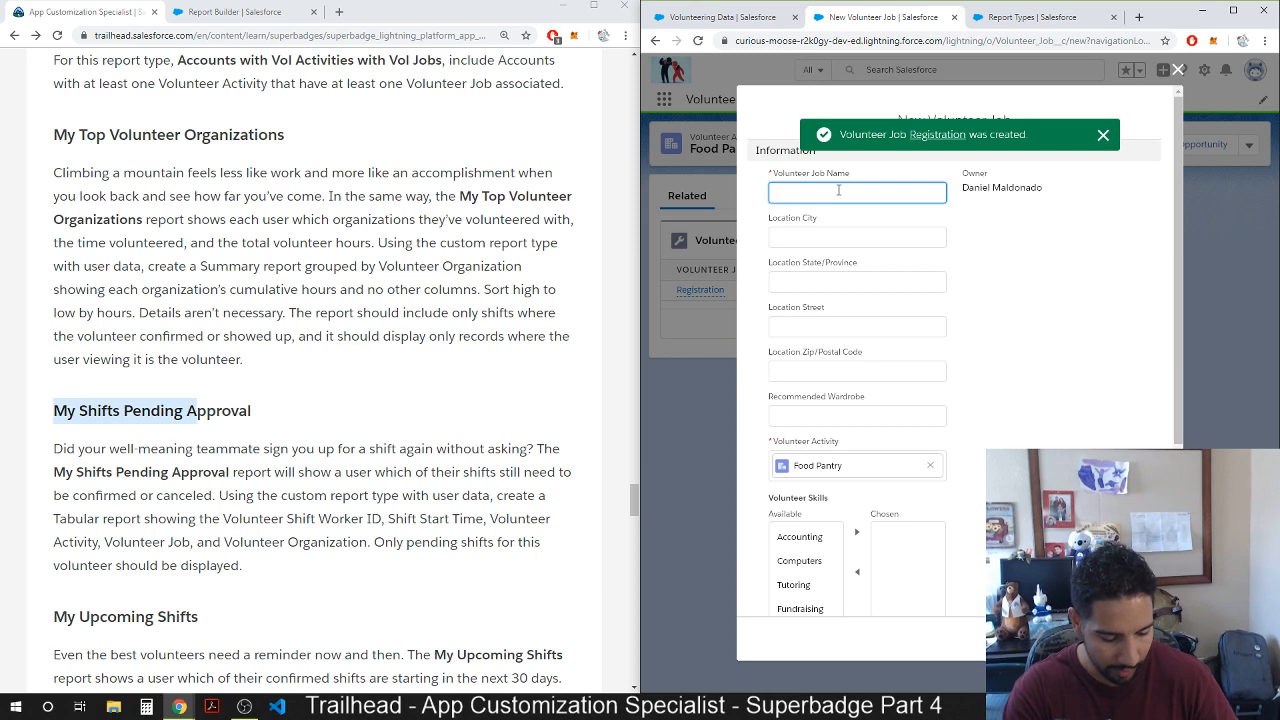
Name the new volunteer job Food Pantry Worker, leave its location city blank, and choose General manual labor as its volunteer skill.
type("Food Pa")
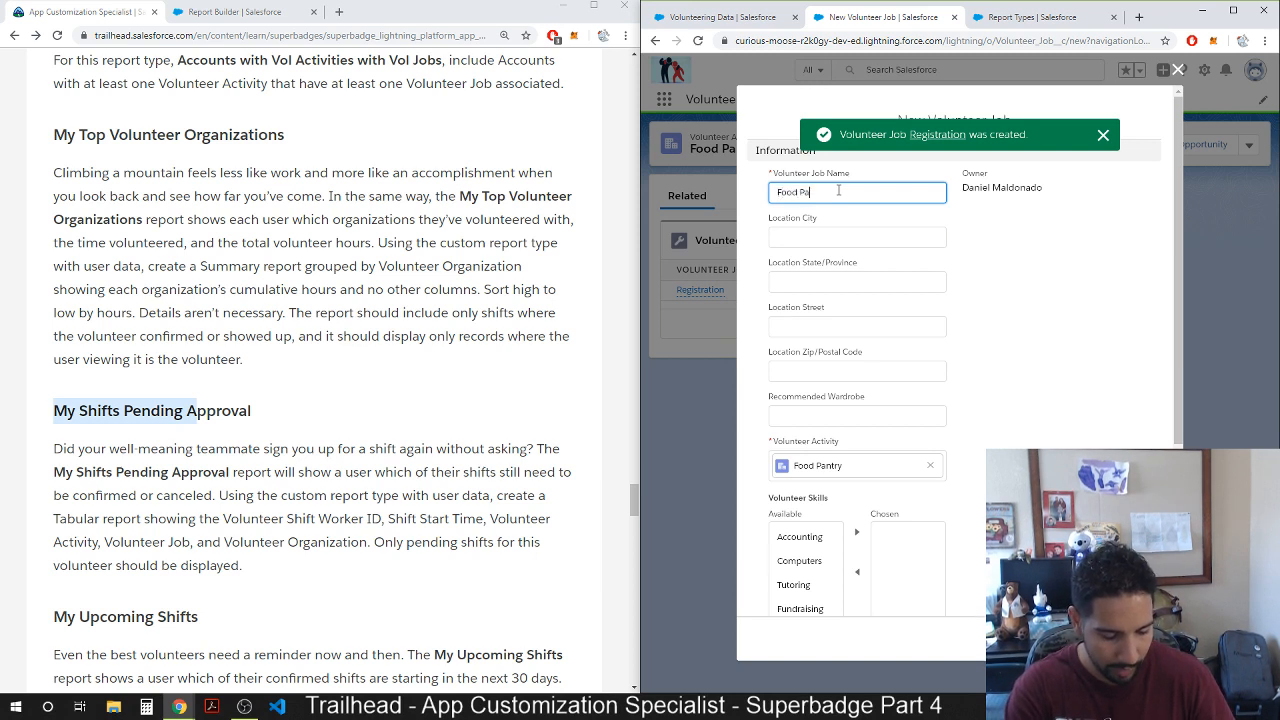
type("ntry Worker")
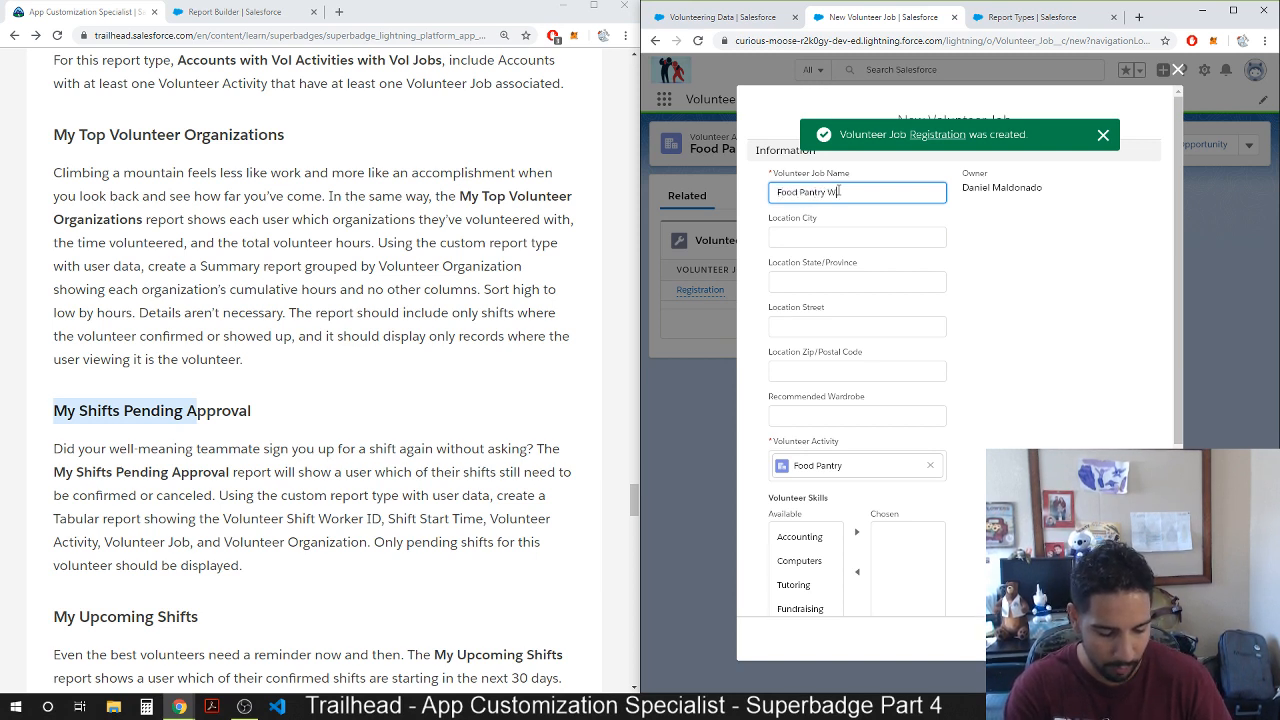
left_click(814, 236)
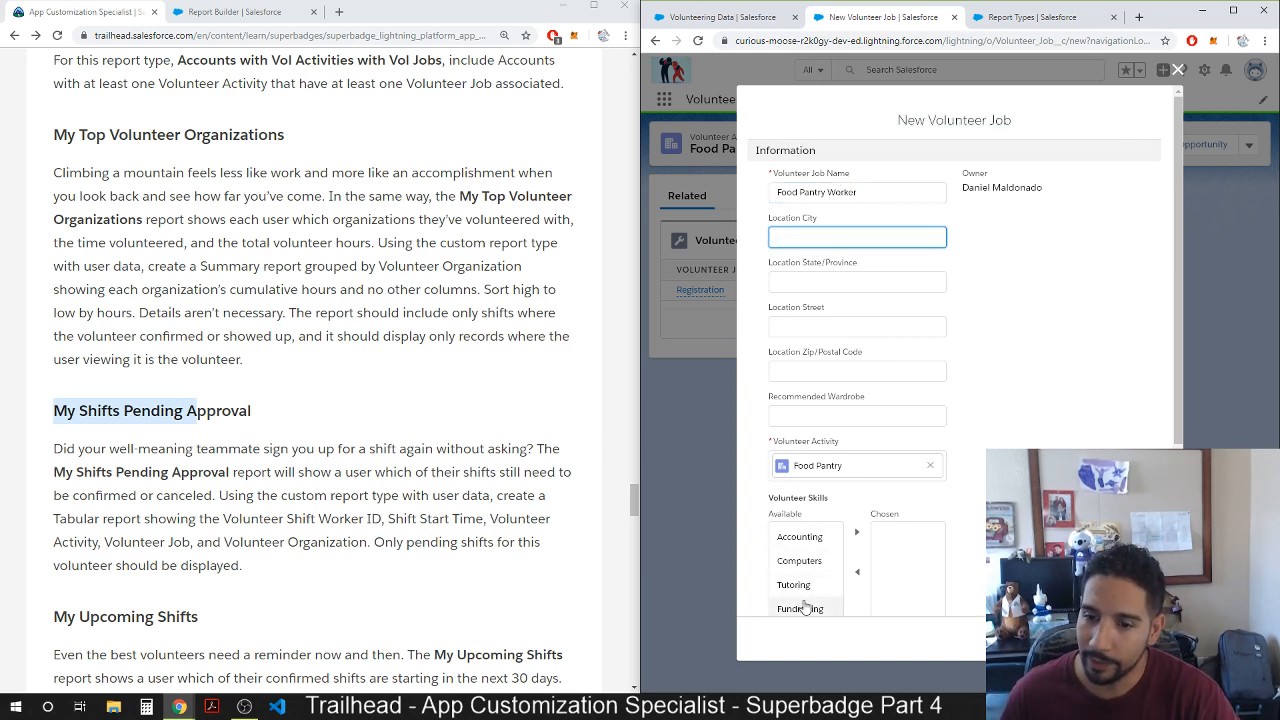
scroll(809, 605, "down", 2)
left_click(803, 434)
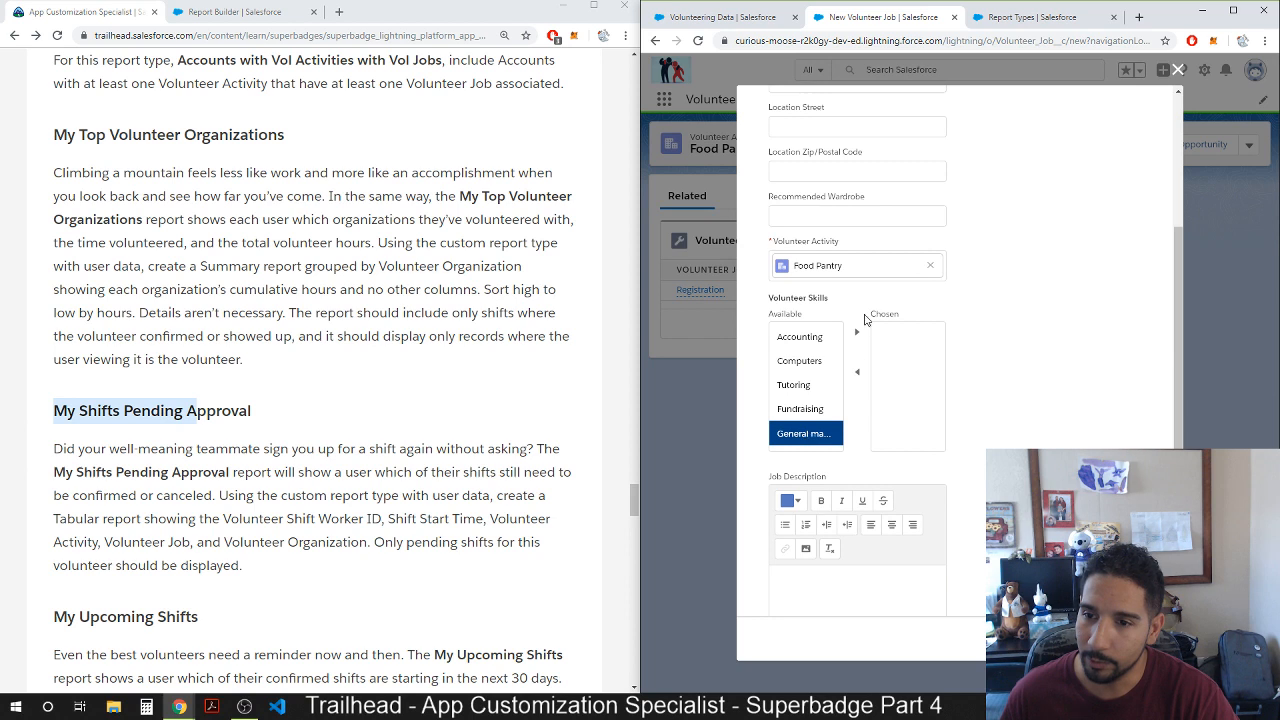
left_click(857, 333)
Enter "Organize Food Pantry Donations" as the Food Pantry Worker job's description and save the job.
left_click(877, 578)
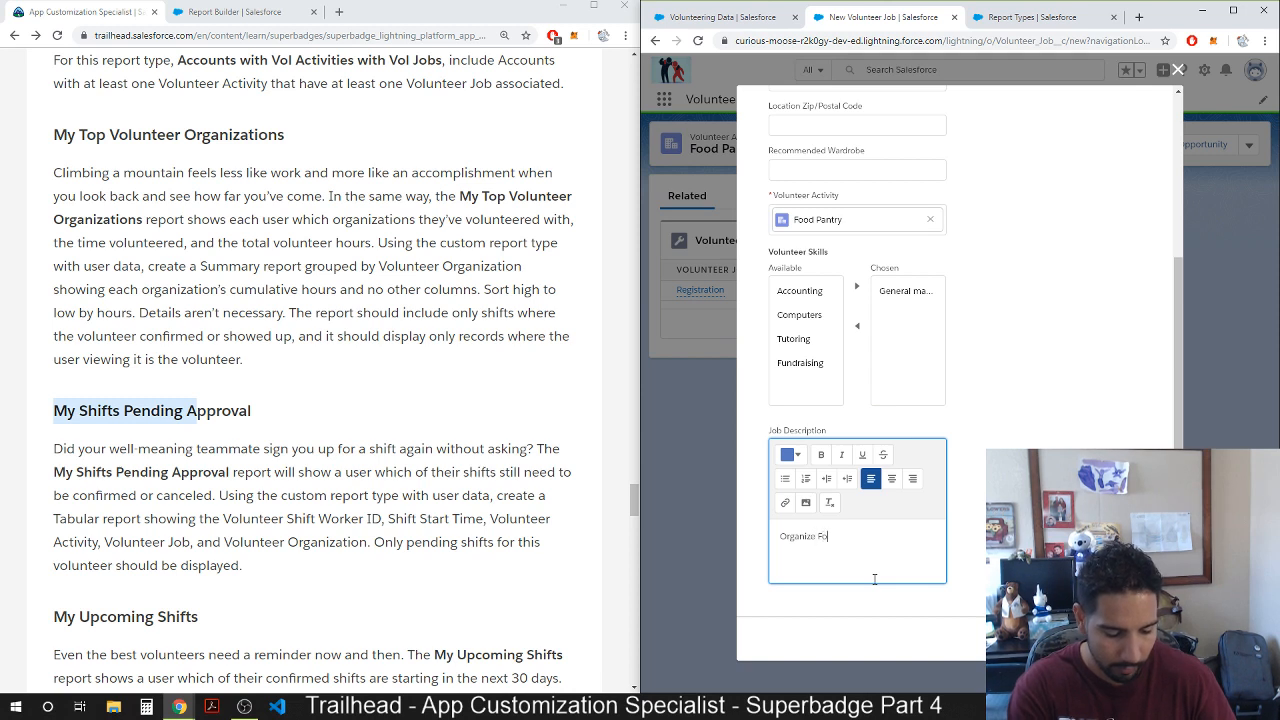
type("Organize Food Pantry")
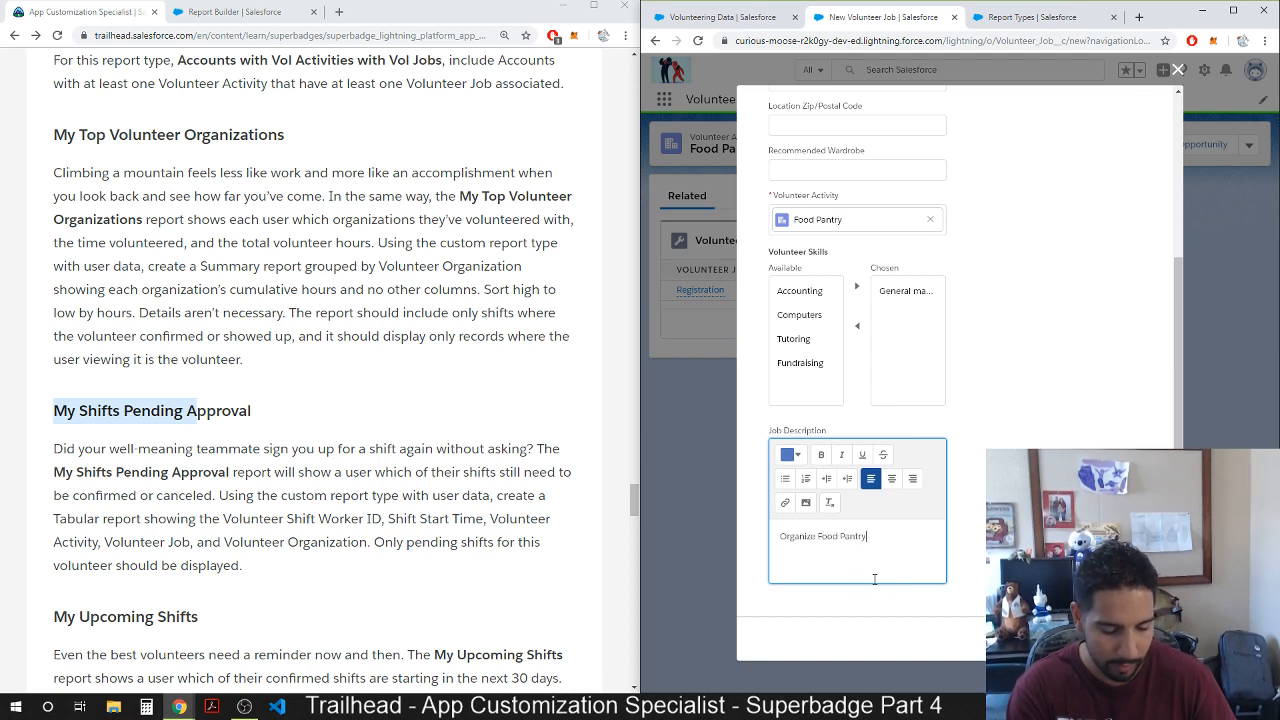
type(" Don")
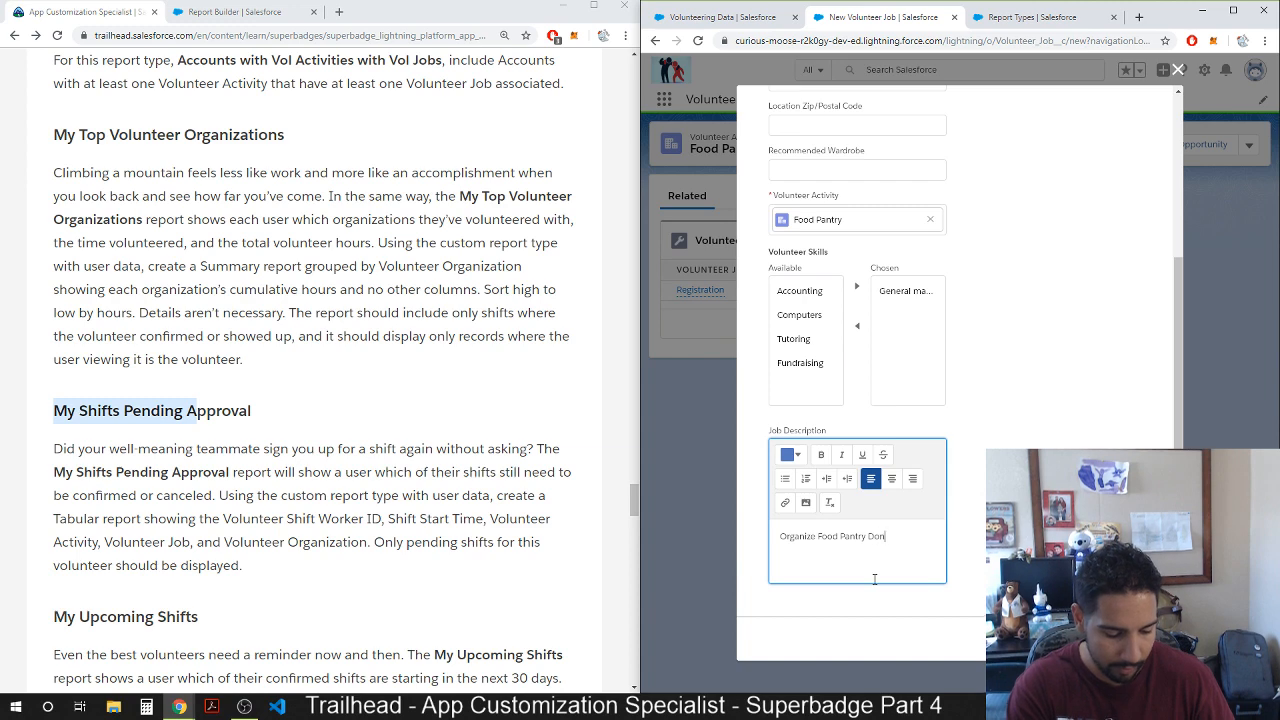
type("ations")
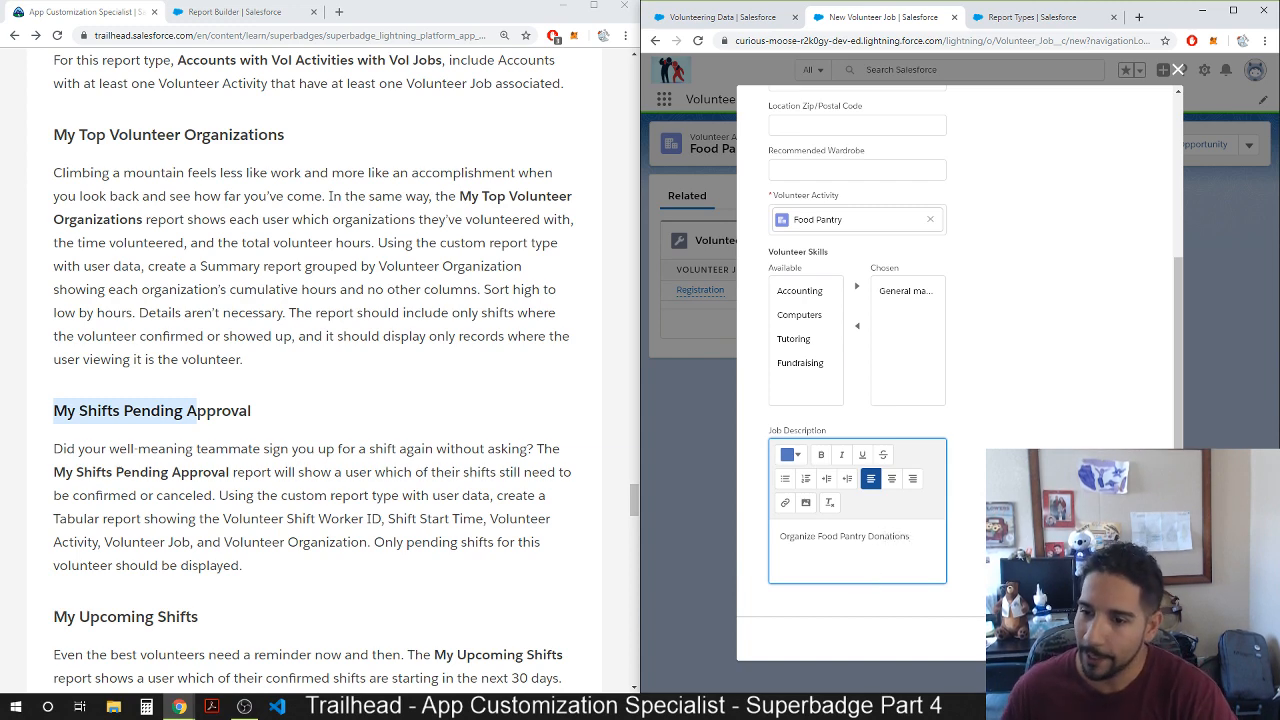
left_click(1148, 638)
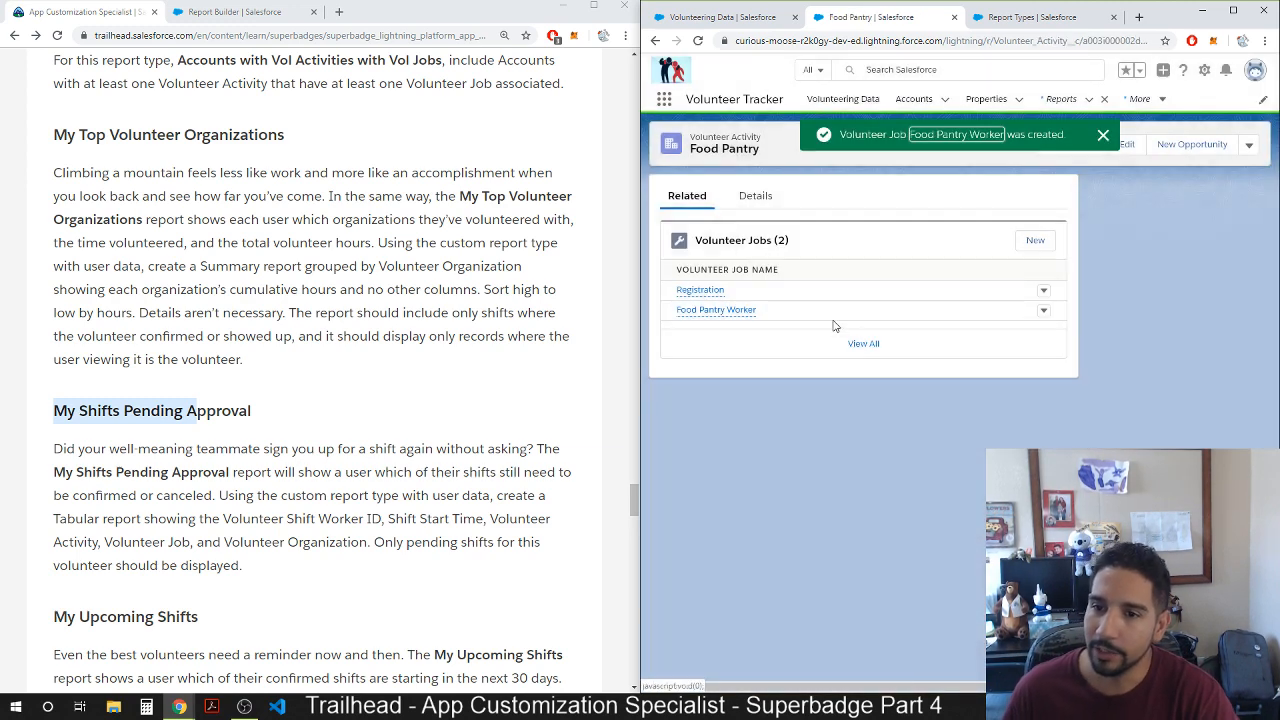
Start a new volunteer shift named Registration Worker under the Registration job.
mouse_move(712, 293)
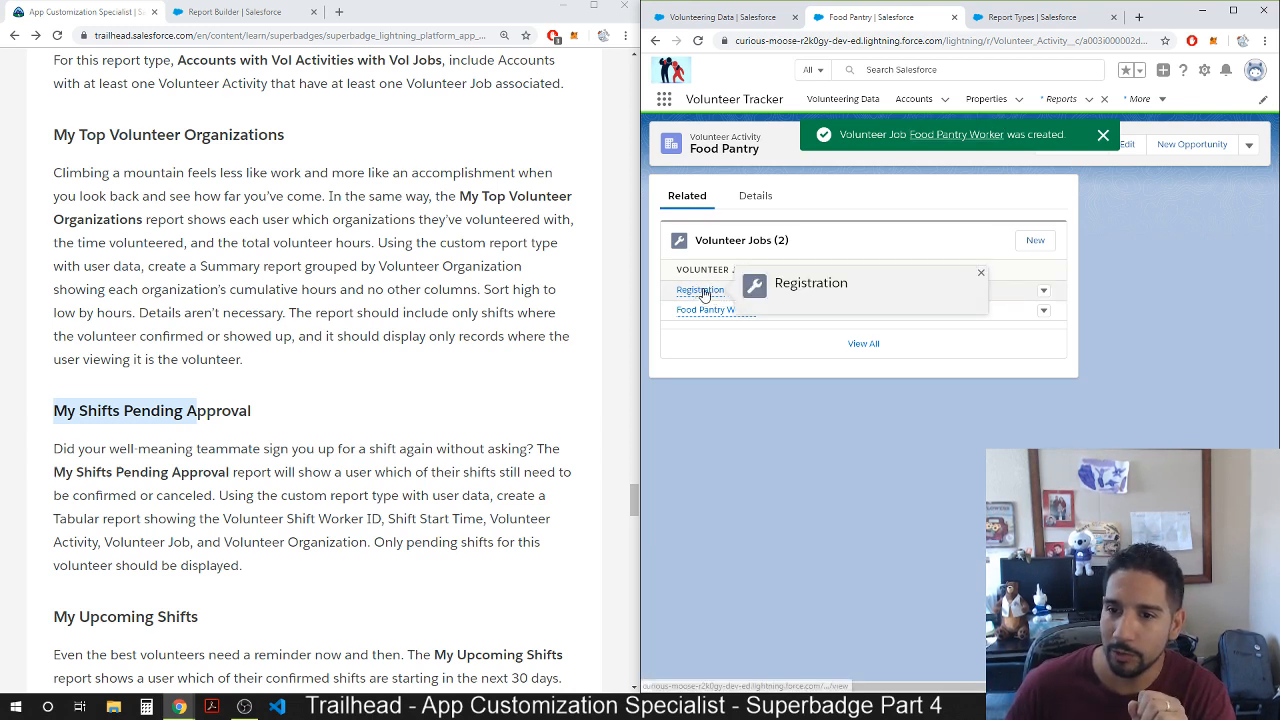
left_click(701, 290)
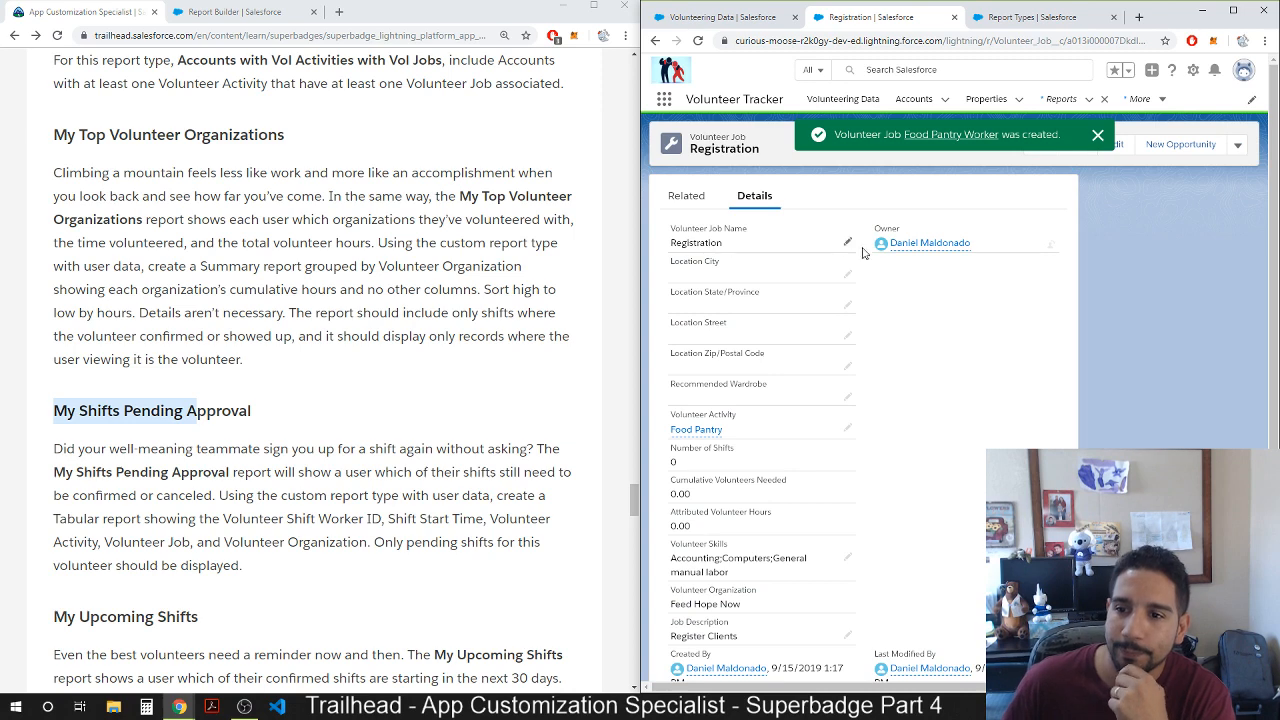
left_click(697, 196)
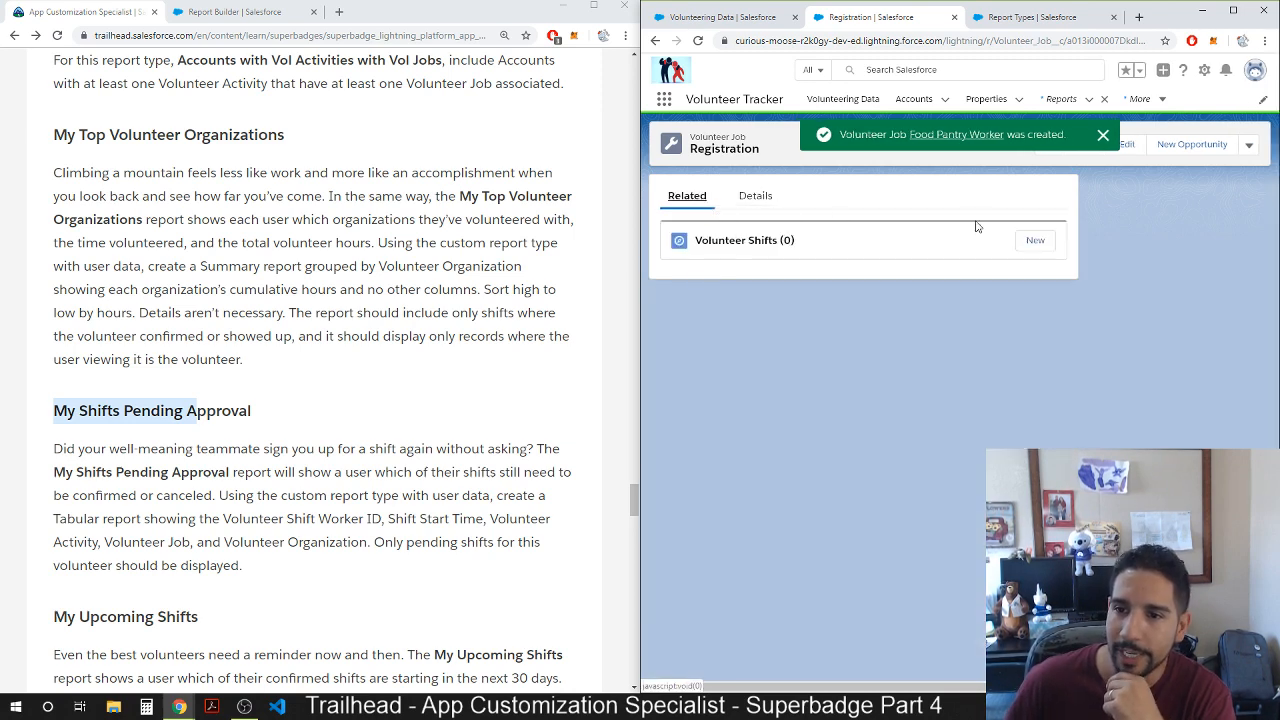
left_click(1033, 242)
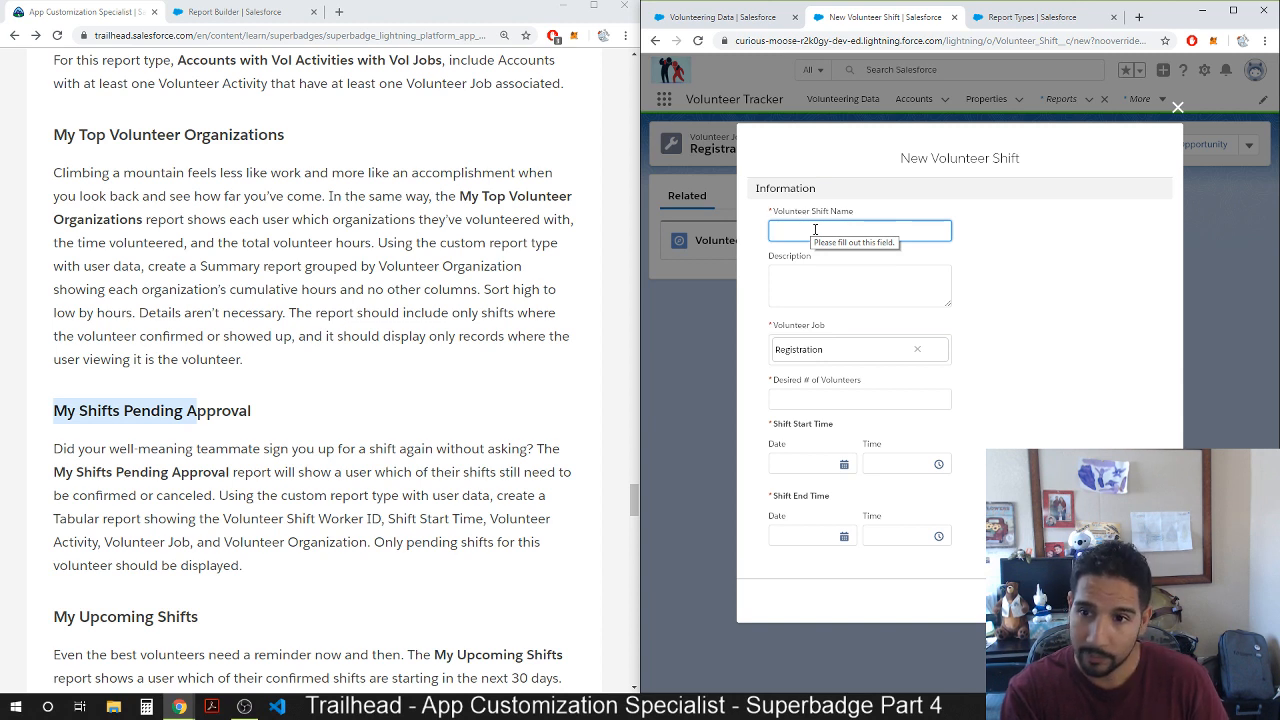
type("Re")
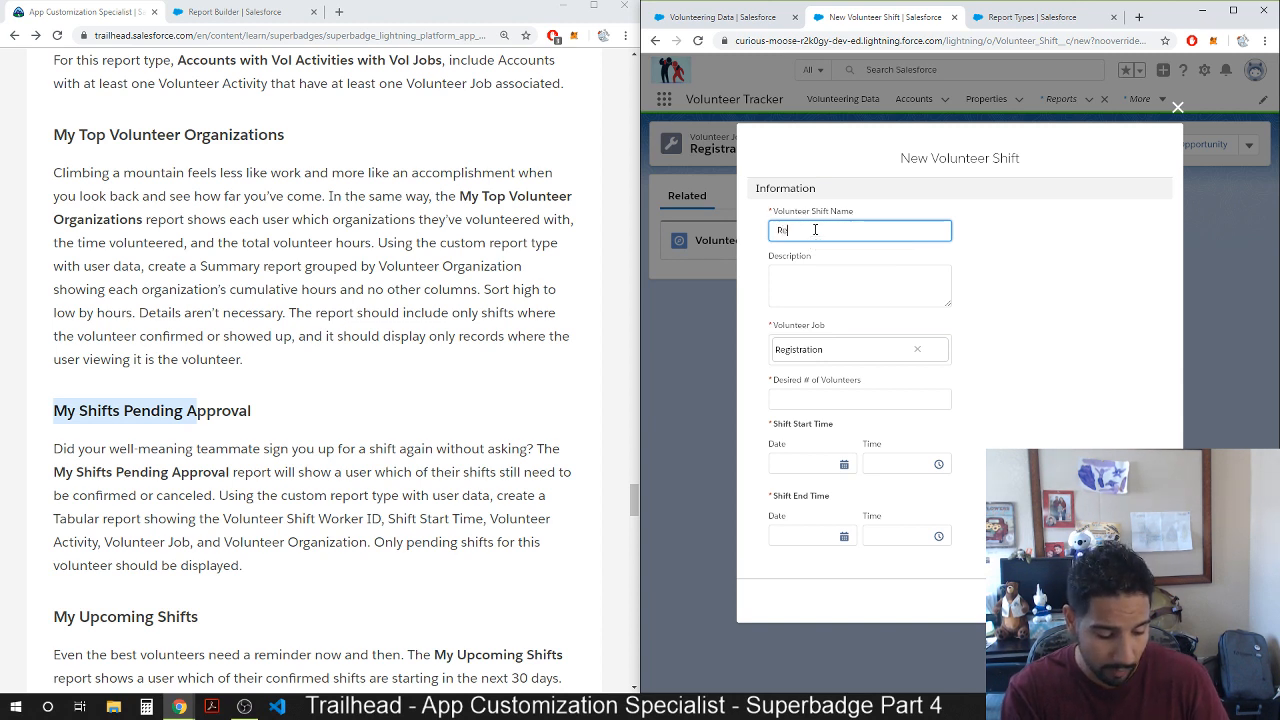
type("gistration ")
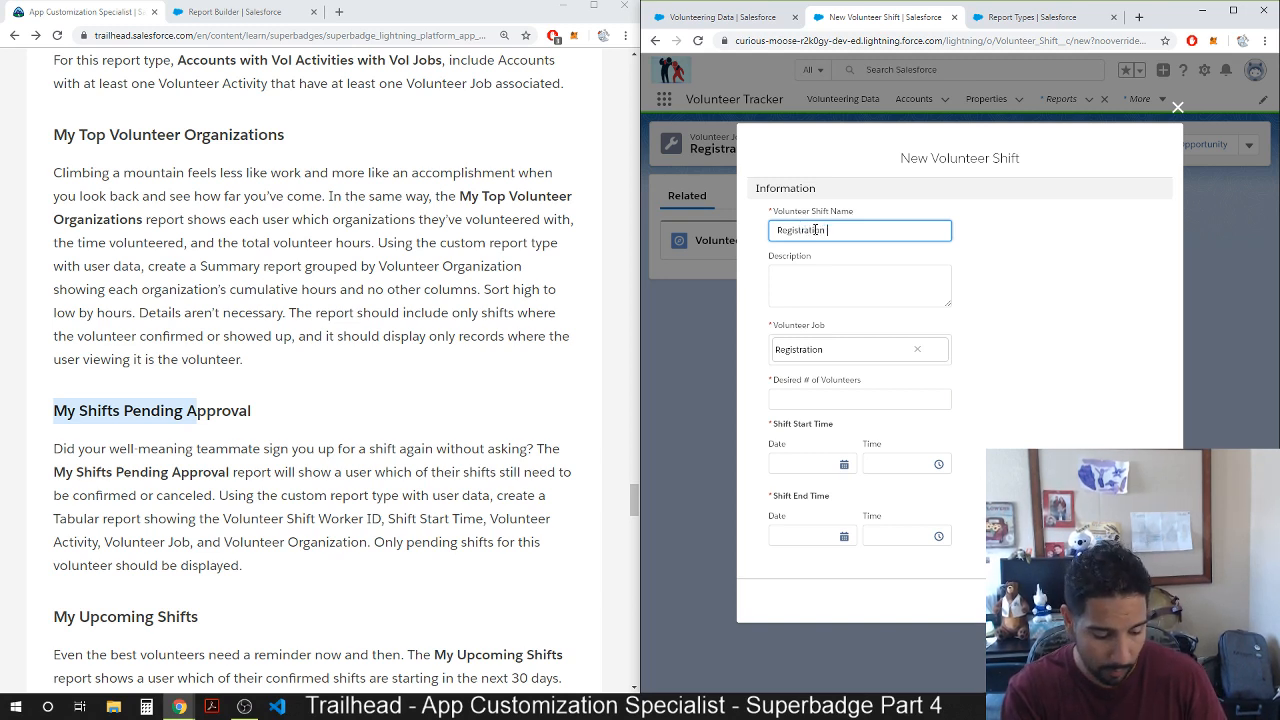
type("Worker")
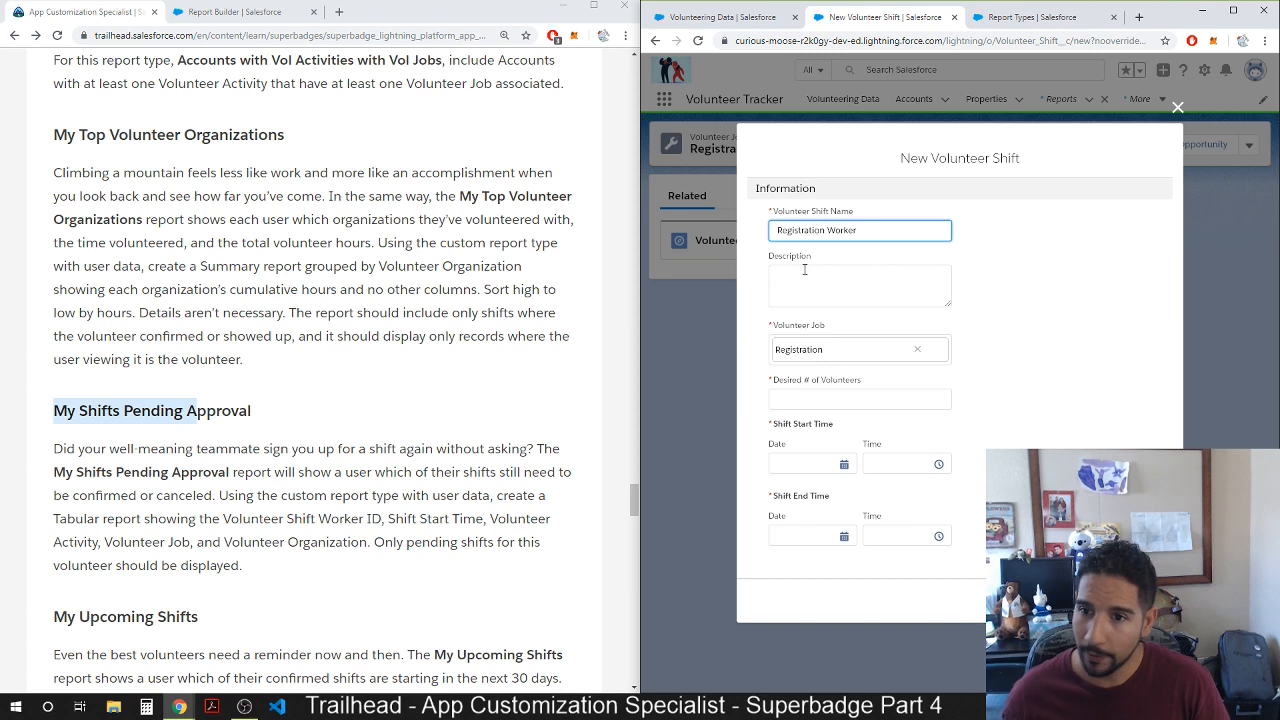
Set the Registration Worker shift's desired number of volunteers to 2 and its start to 9/18/2019 at 2:00 PM.
left_click(815, 292)
left_click(809, 401)
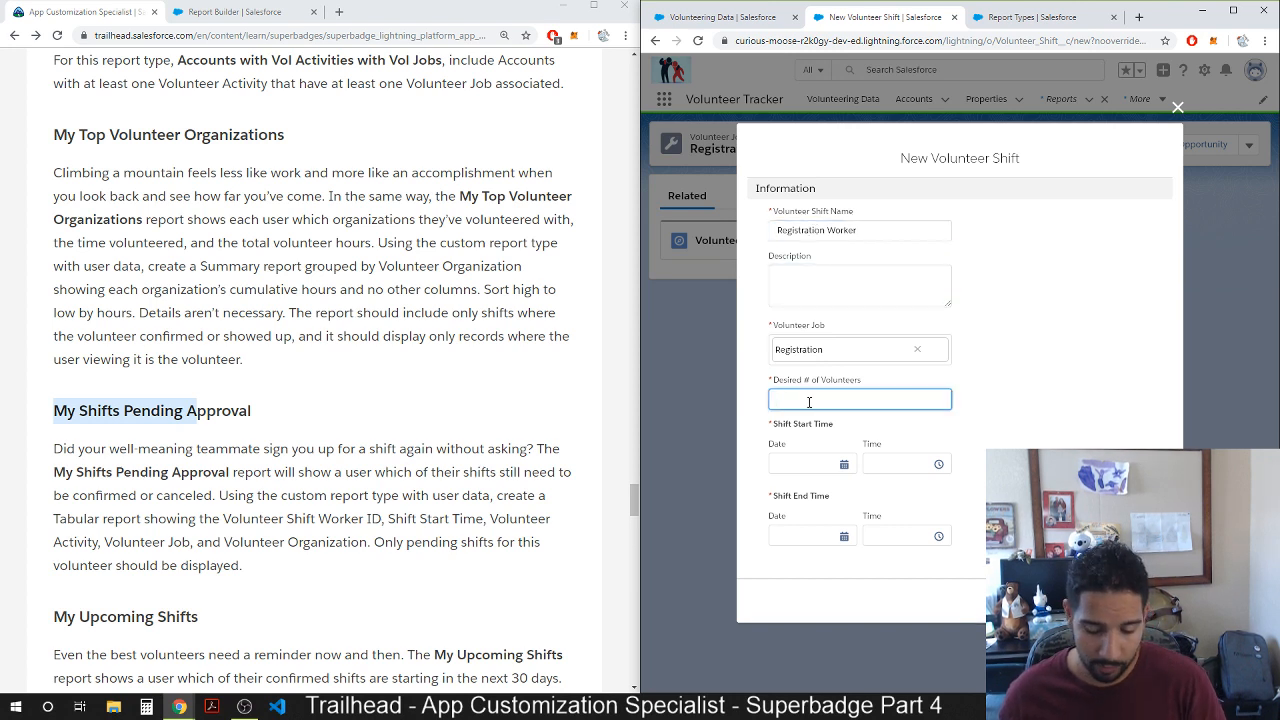
type("2")
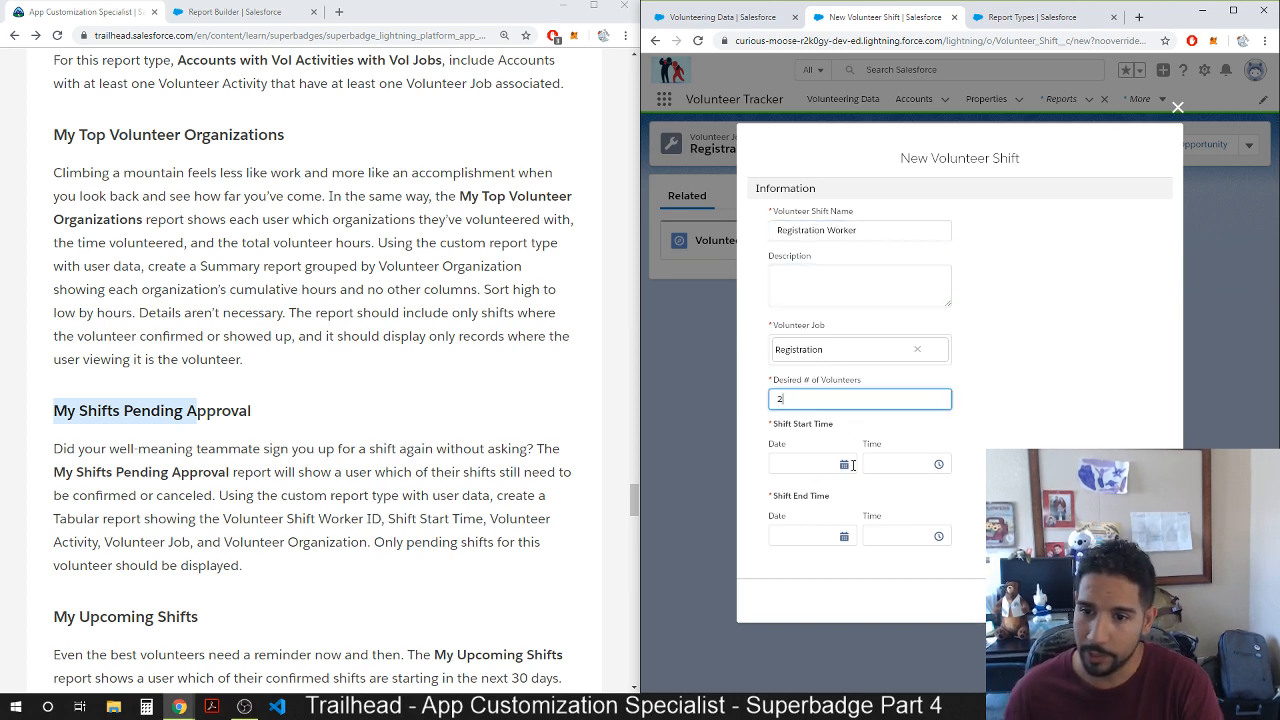
left_click(842, 468)
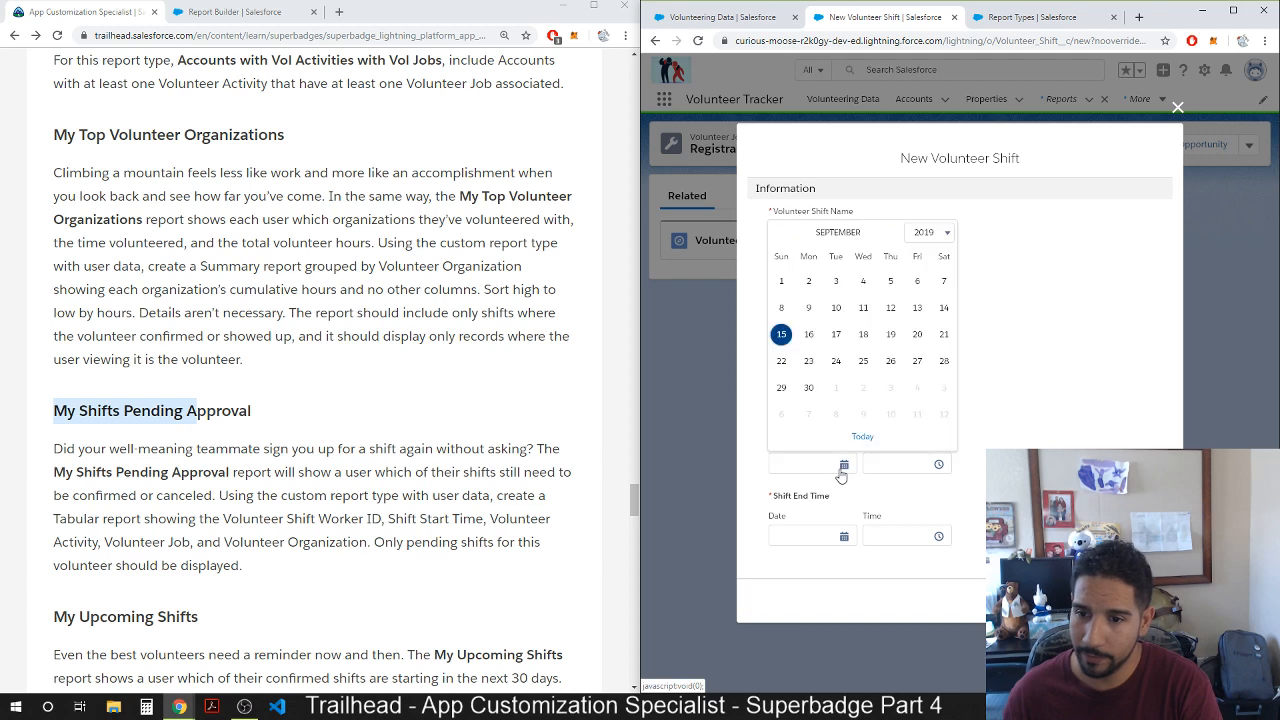
left_click(863, 334)
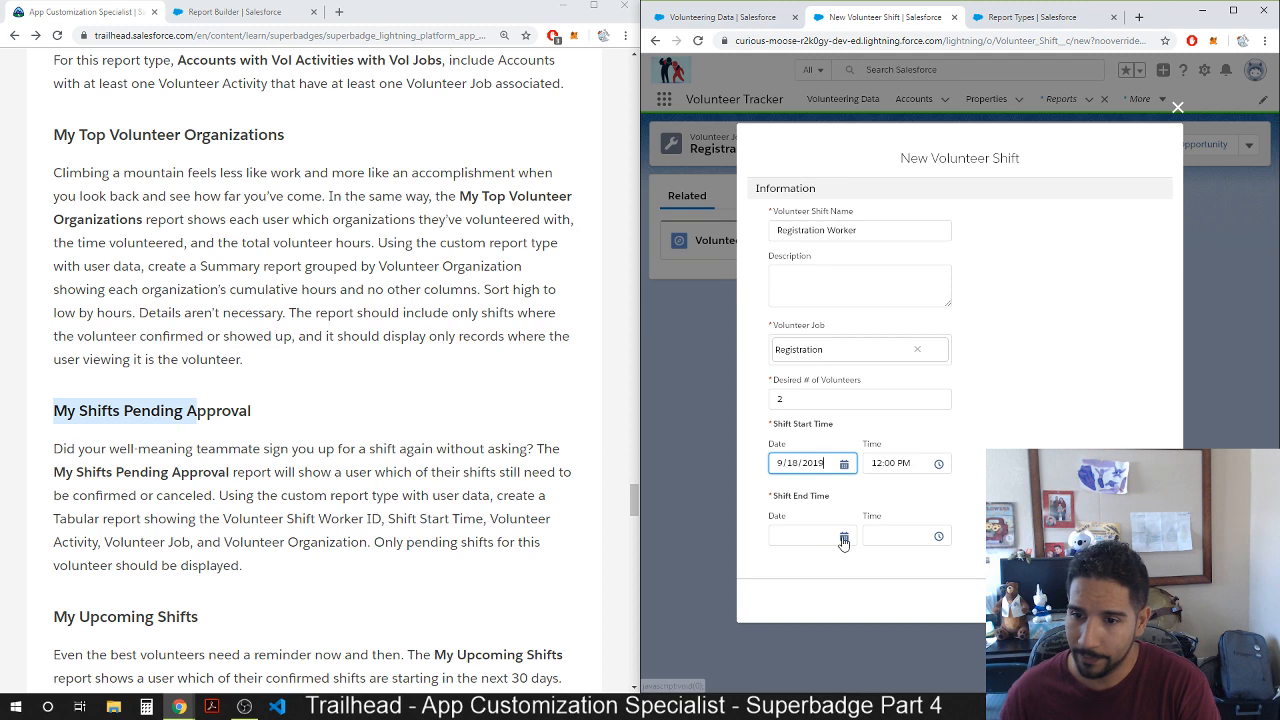
left_click(890, 463)
scroll(910, 500, "down", 6)
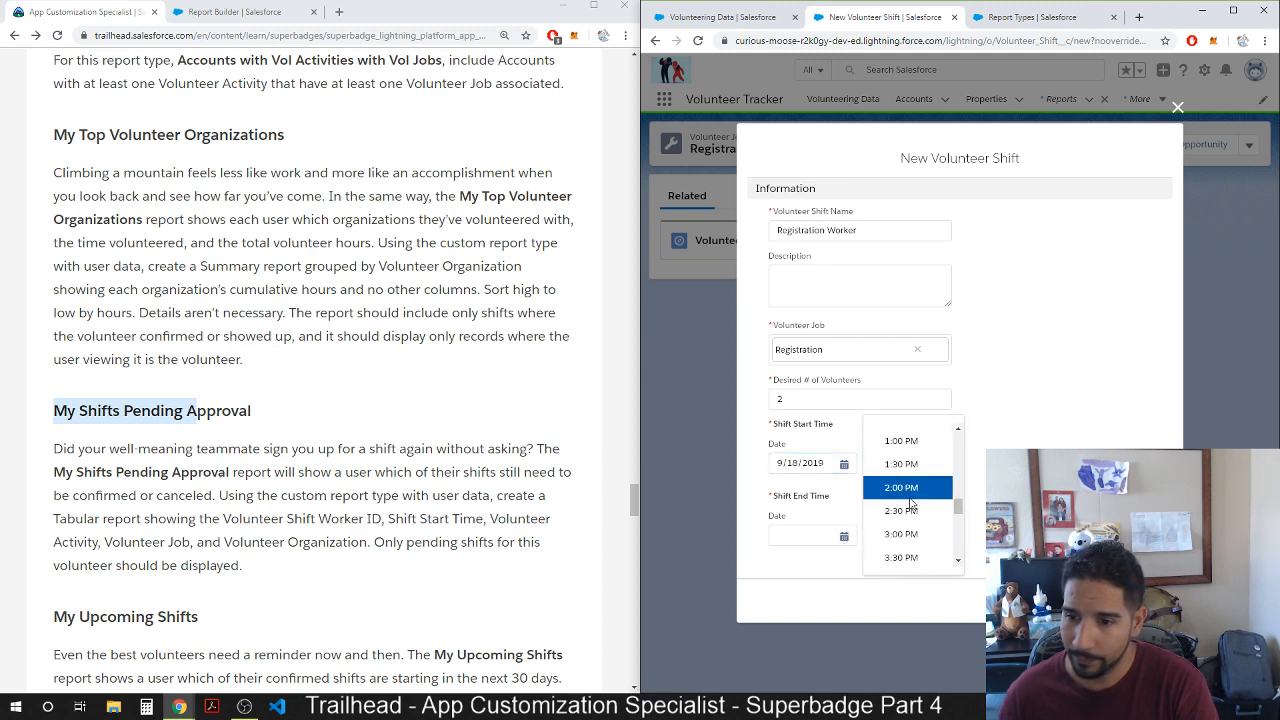
left_click(901, 487)
Set the shift's end to 9/18/2019 at 4:00 PM, save the shift, and dismiss the blank new shift form.
left_click(826, 535)
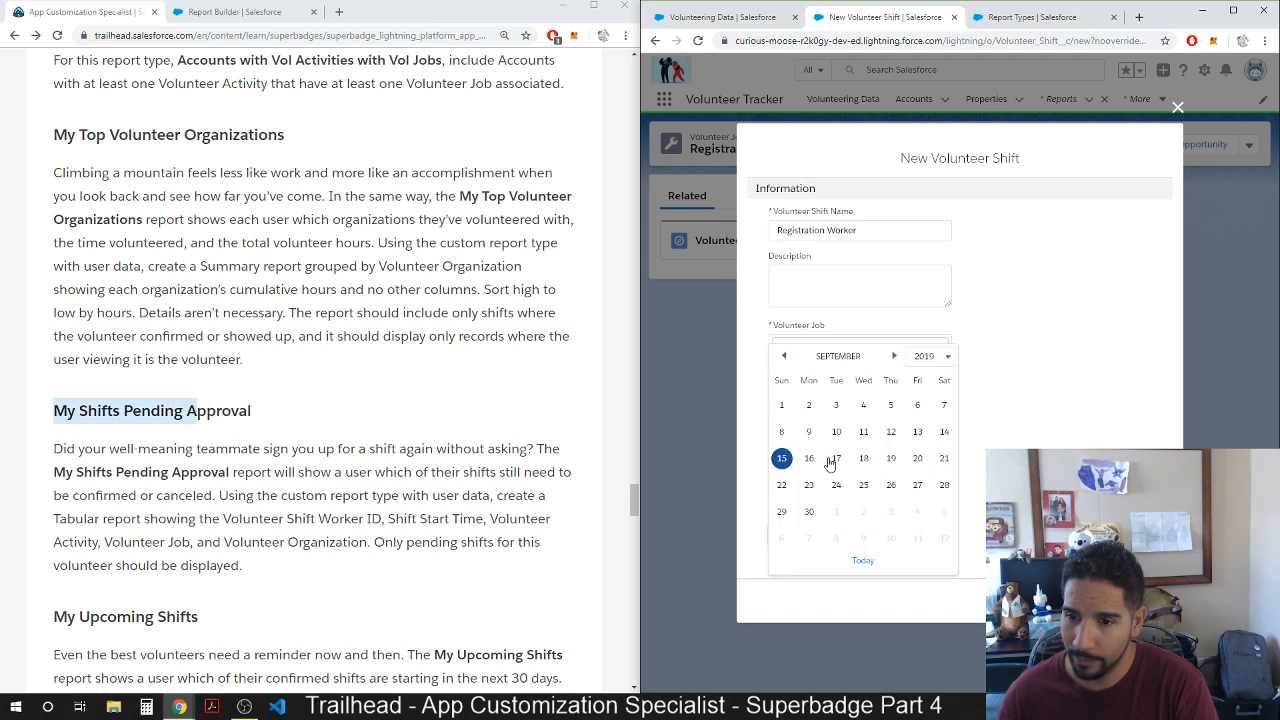
left_click(864, 458)
left_click(900, 535)
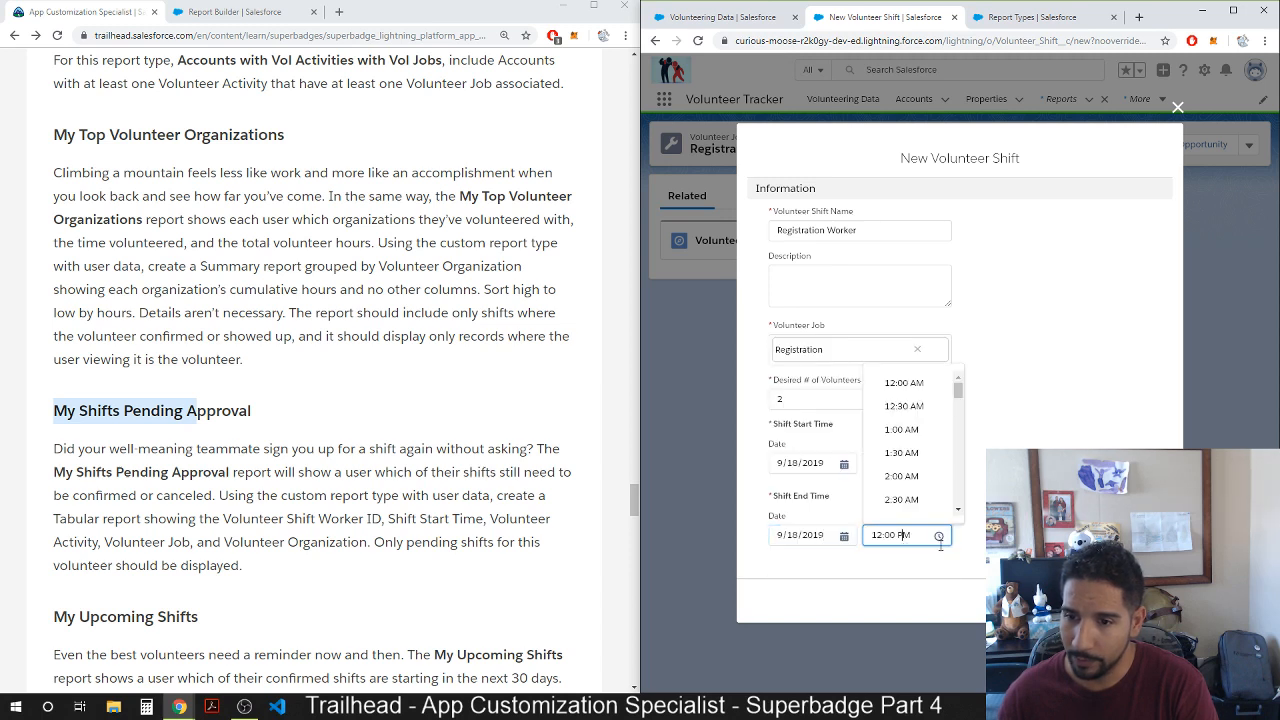
scroll(905, 440, "down", 6)
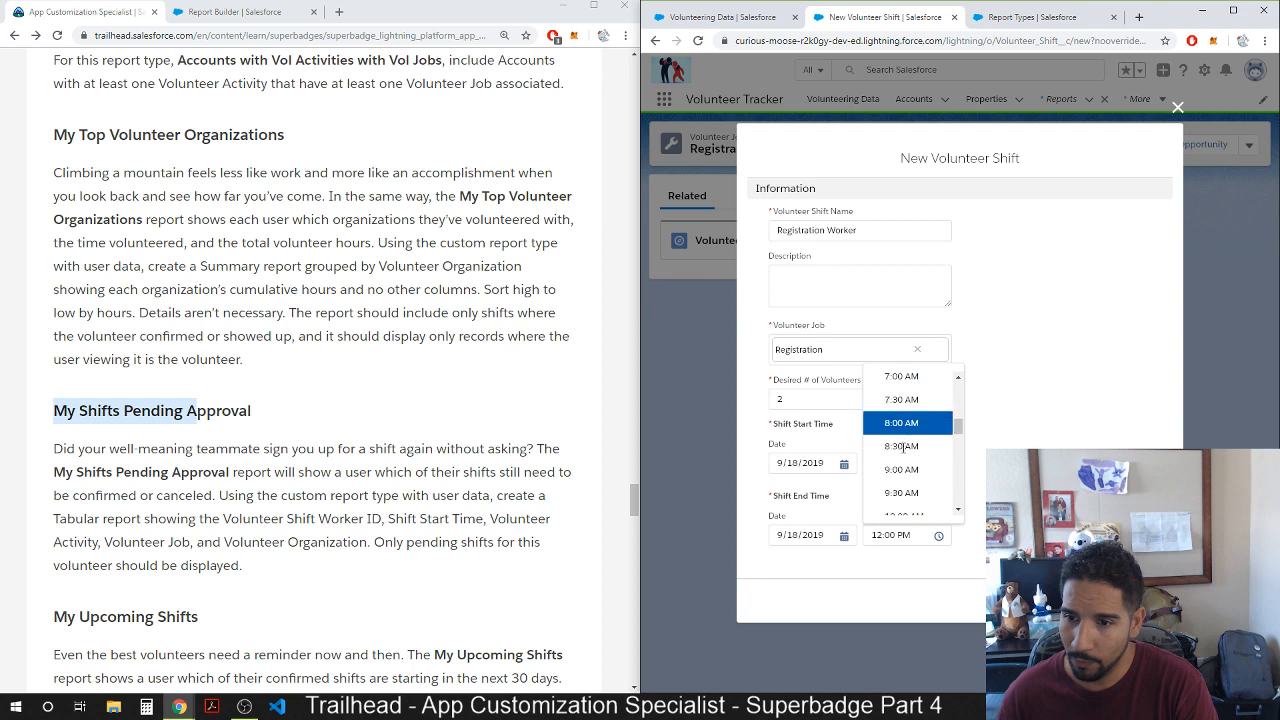
scroll(901, 455, "down", 2)
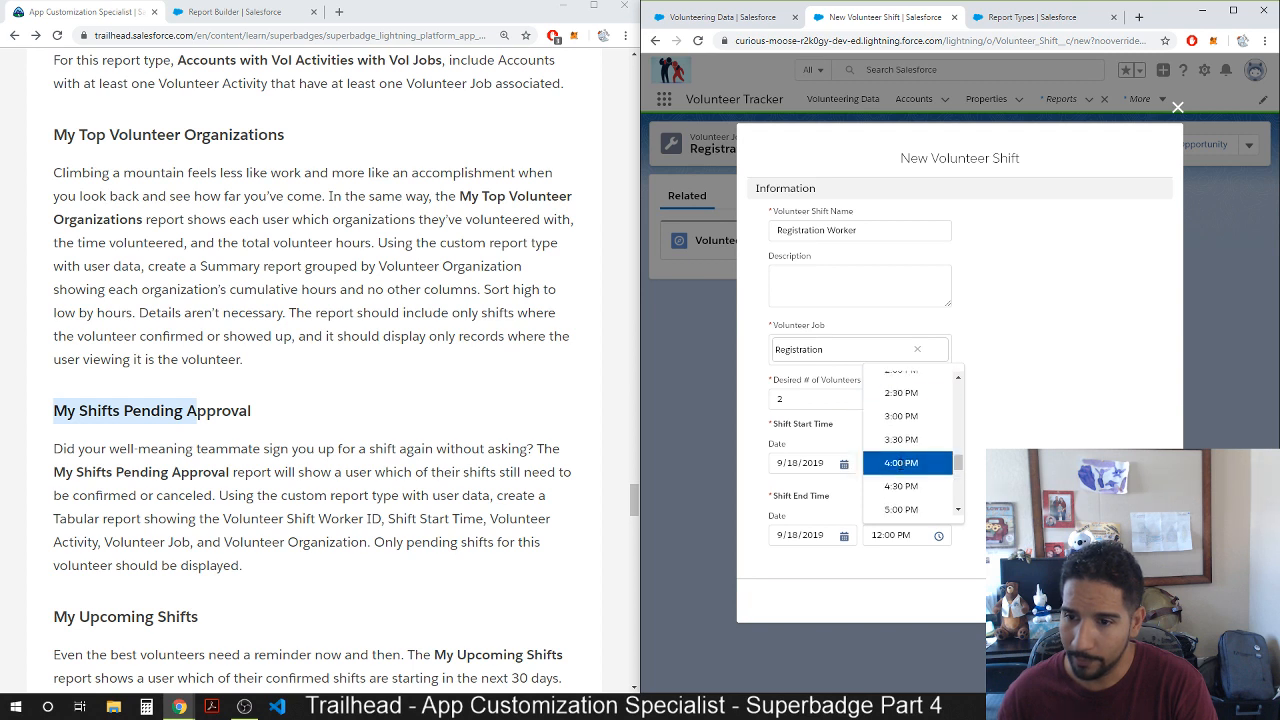
left_click(901, 462)
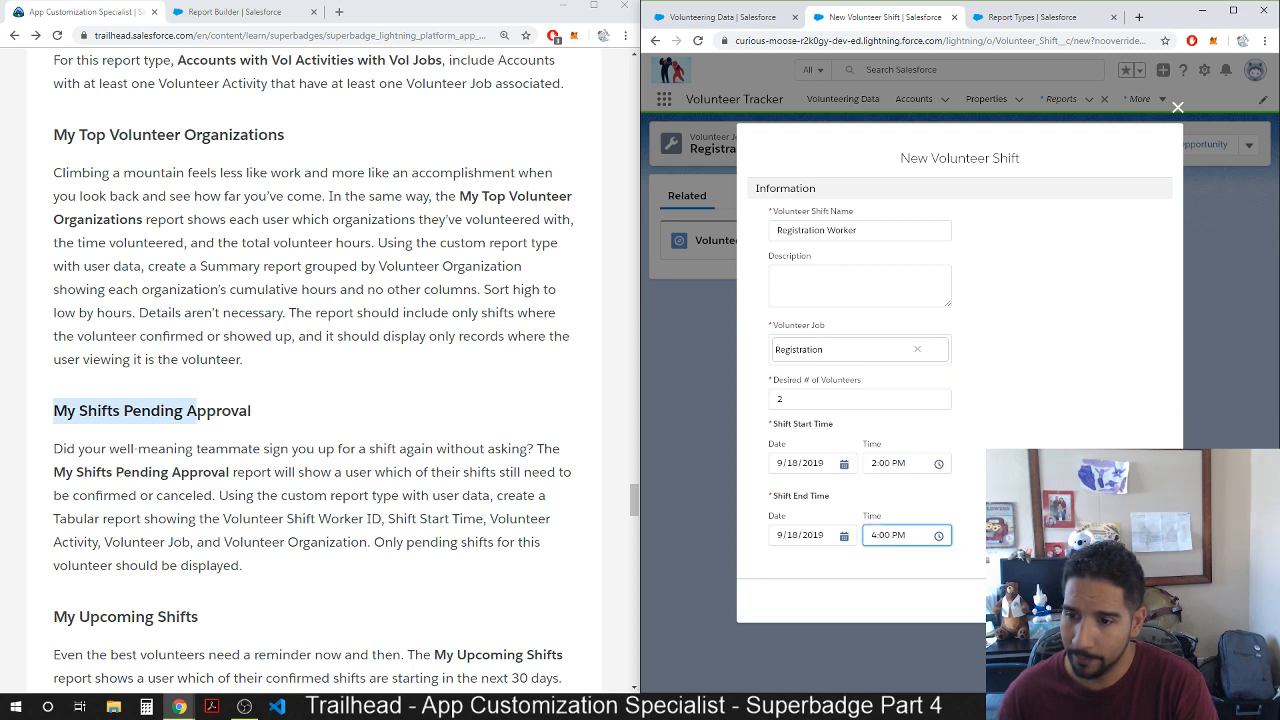
left_click(1092, 601)
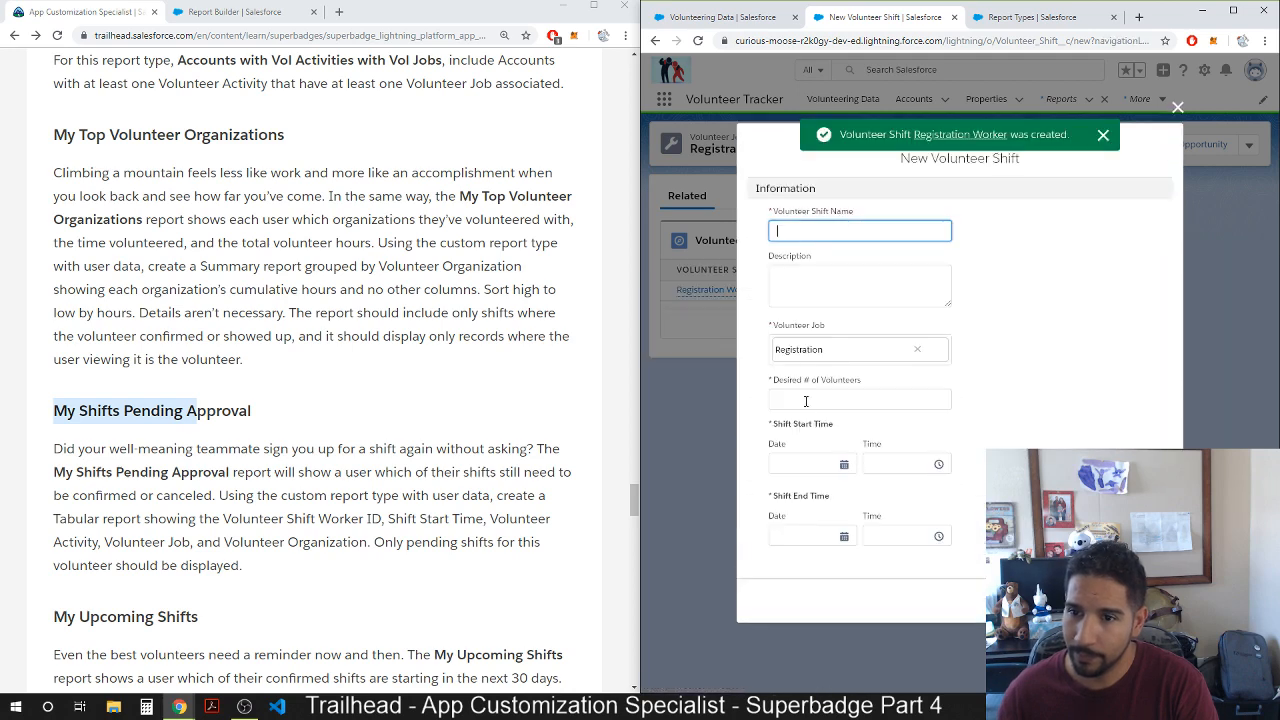
left_click(1178, 107)
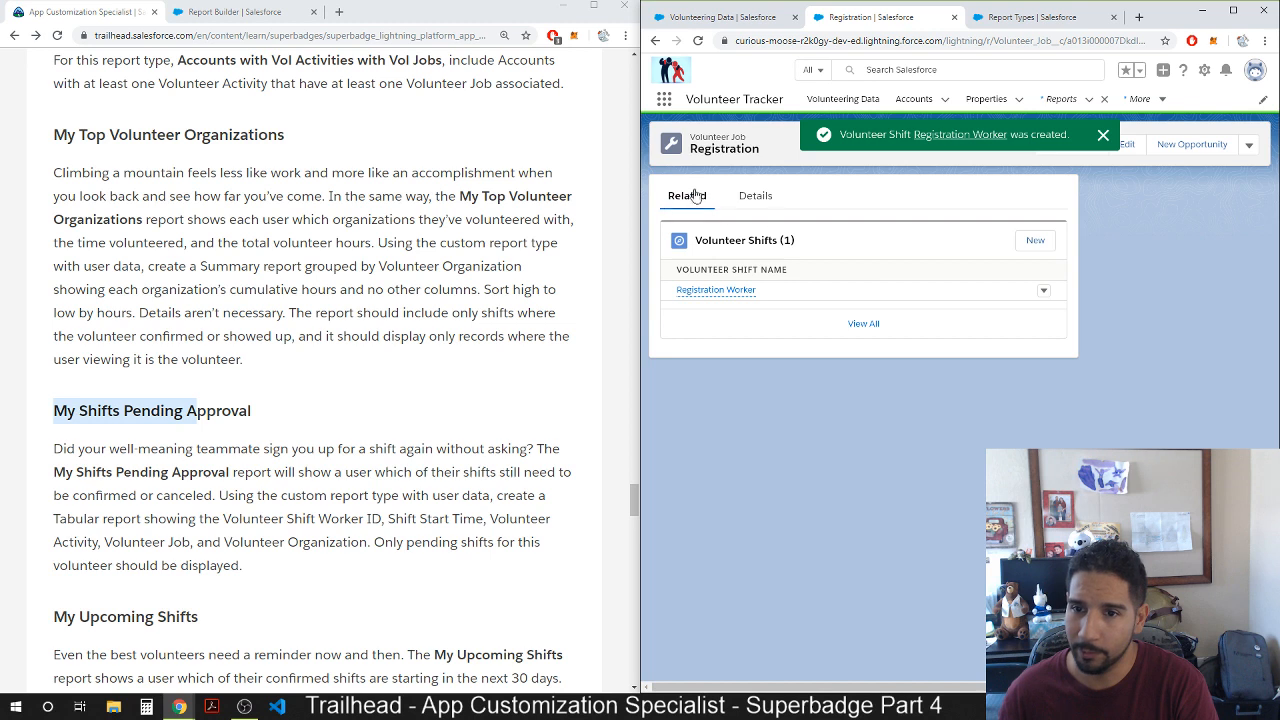
left_click(1103, 134)
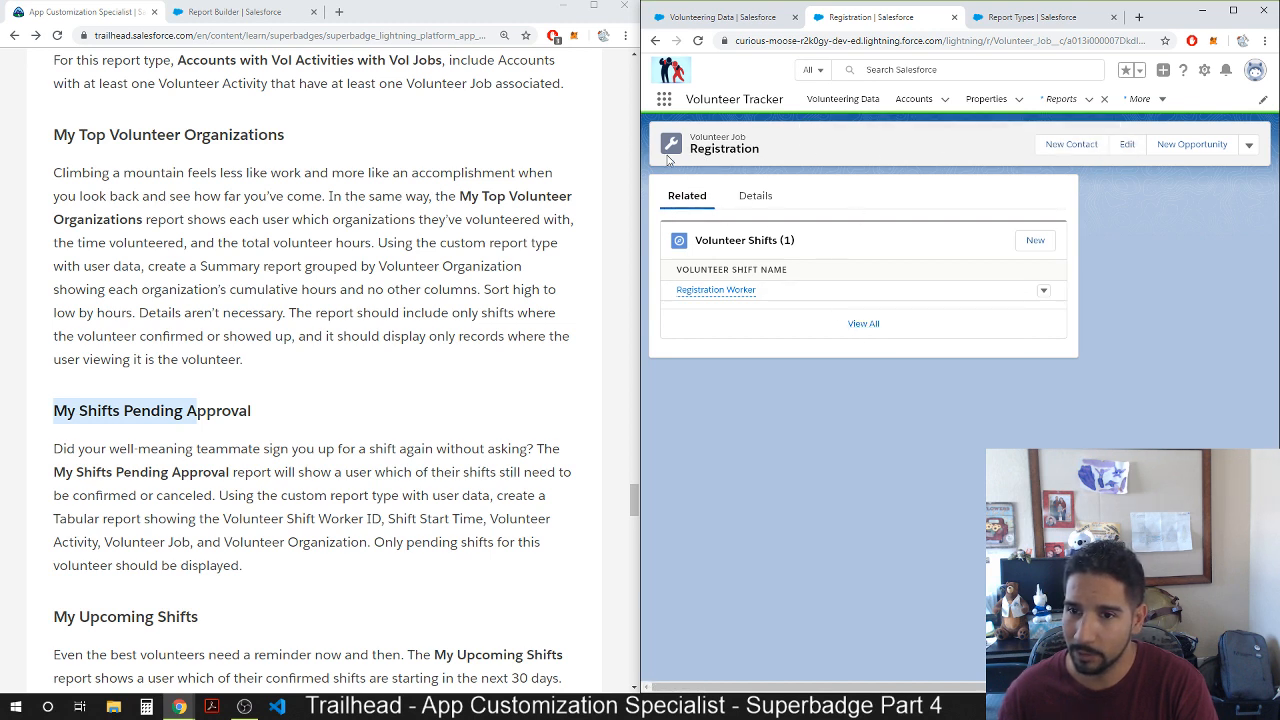
right_click(655, 41)
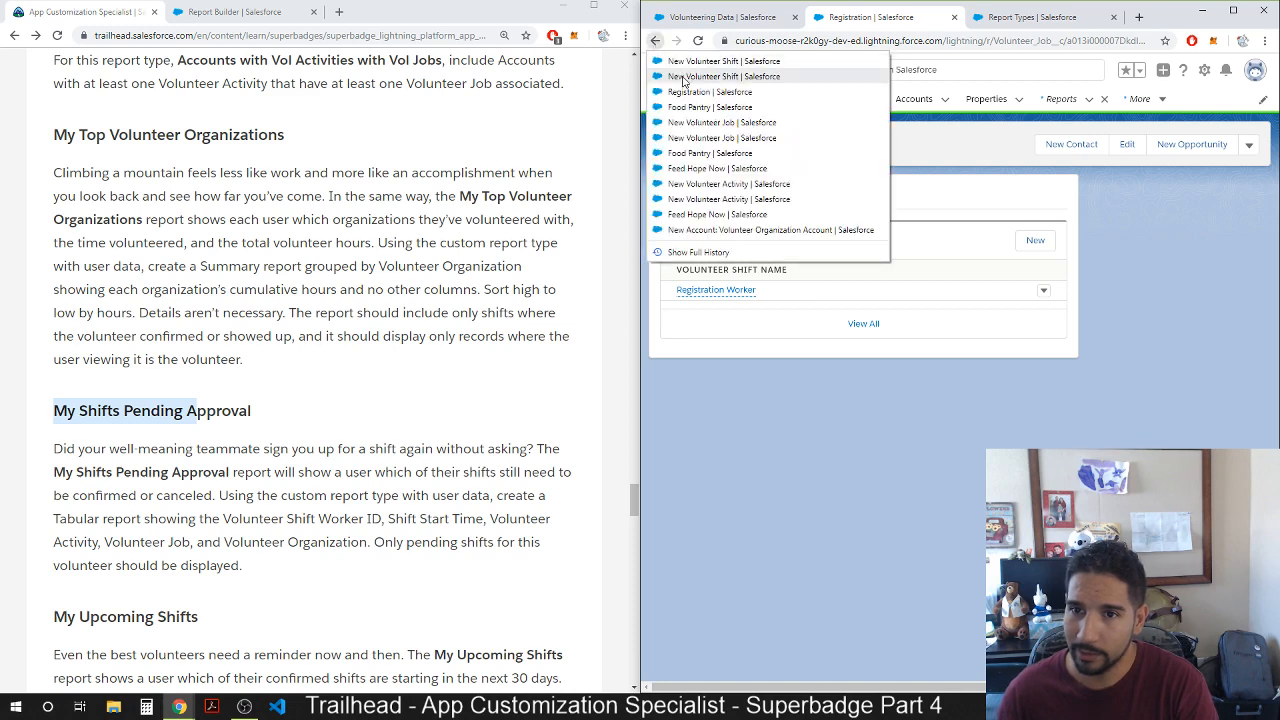
left_click(705, 74)
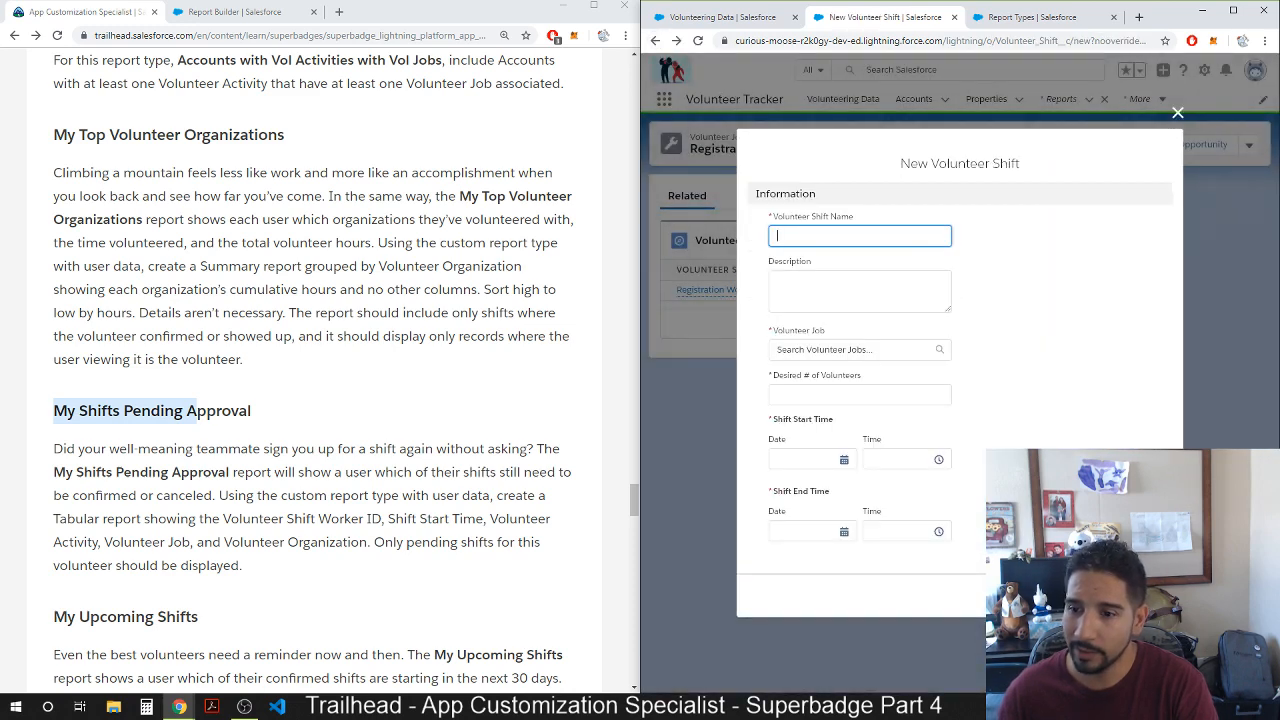
left_click(1178, 113)
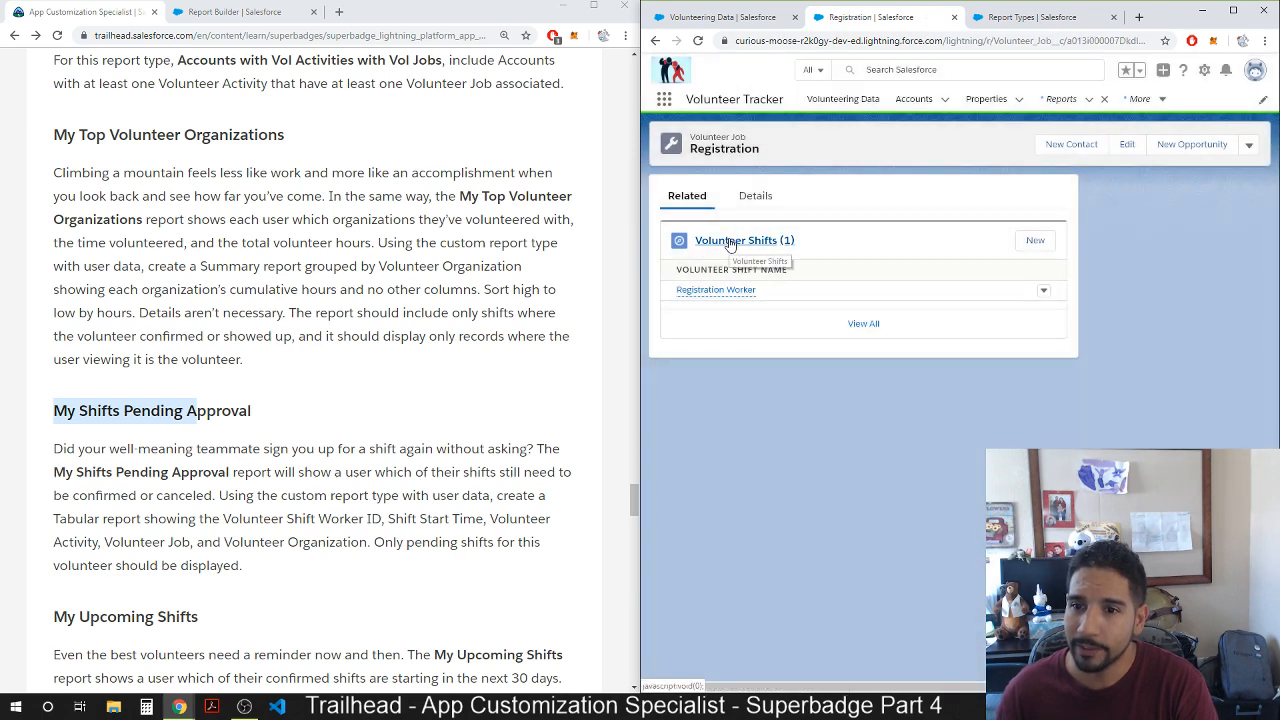
left_click(730, 242)
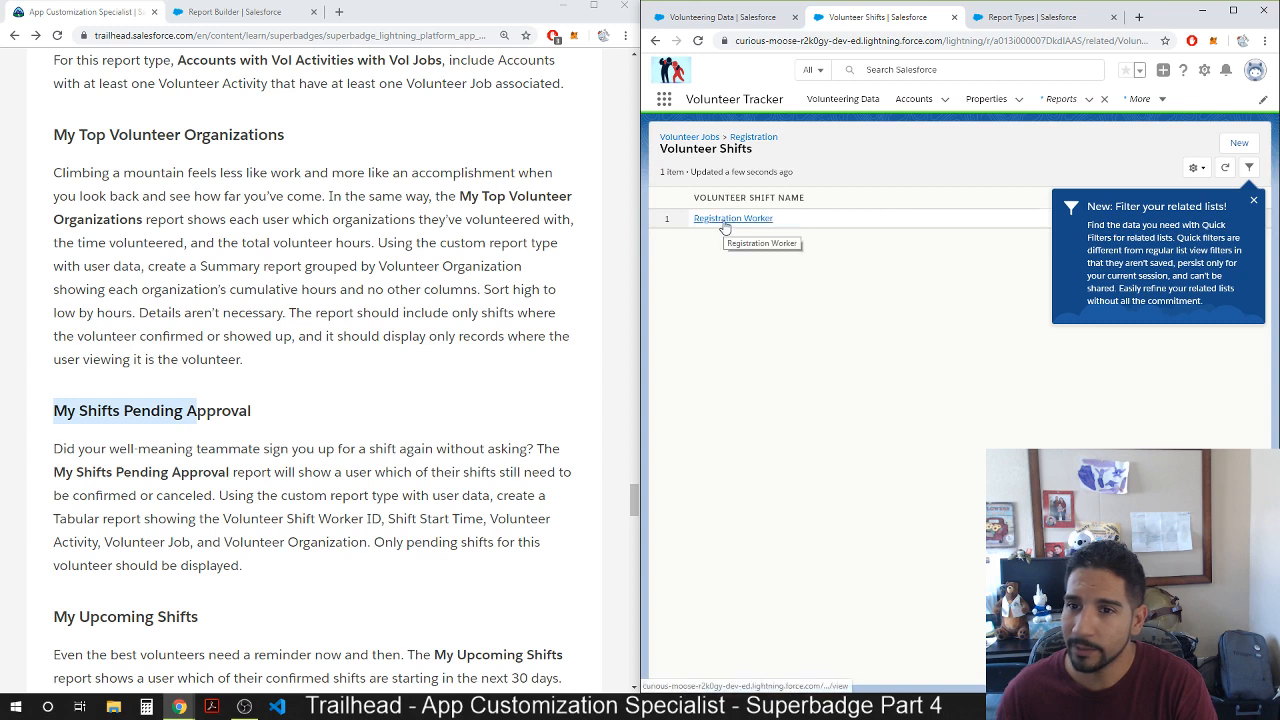
left_click(689, 143)
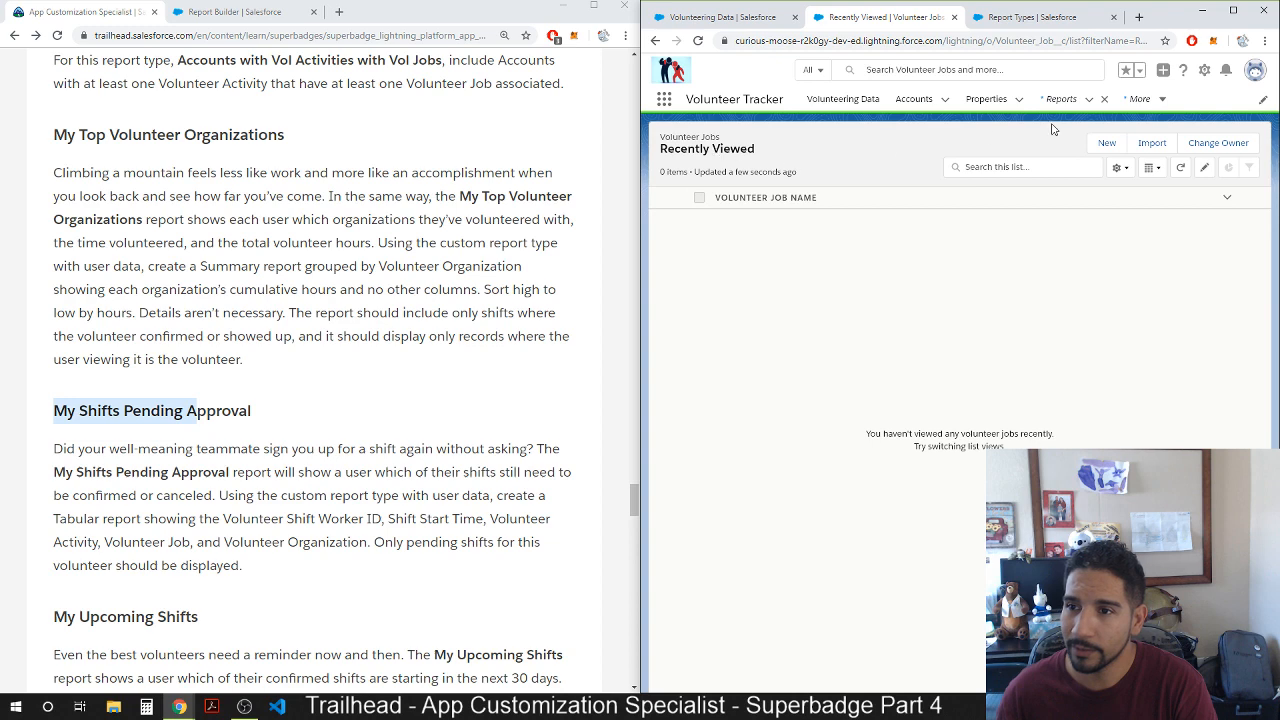
left_click(1105, 143)
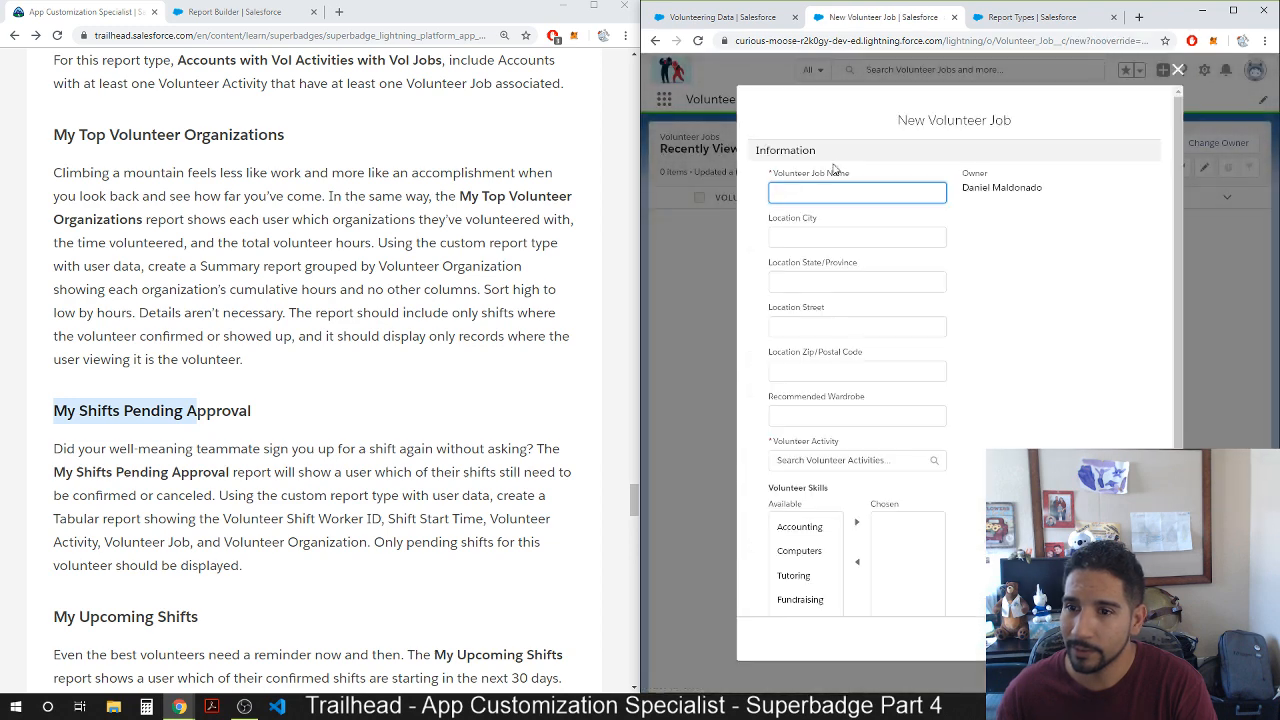
scroll(941, 371, "down", 3)
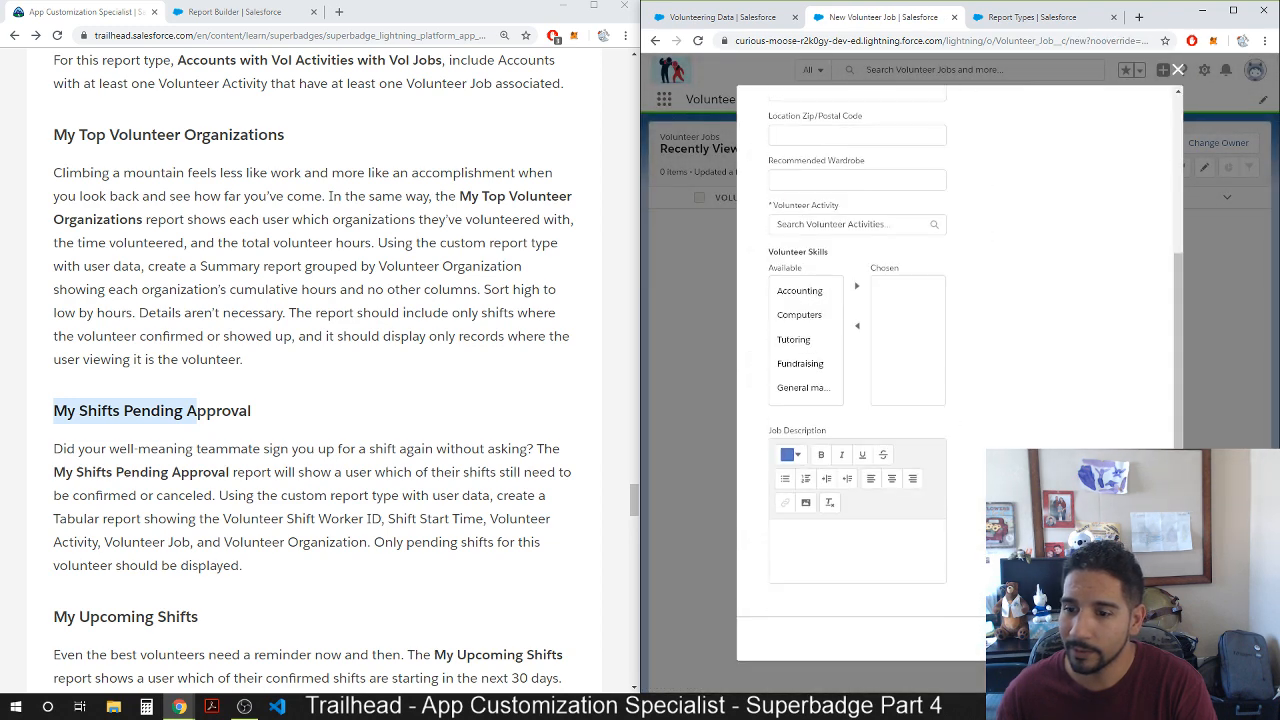
left_click(1178, 69)
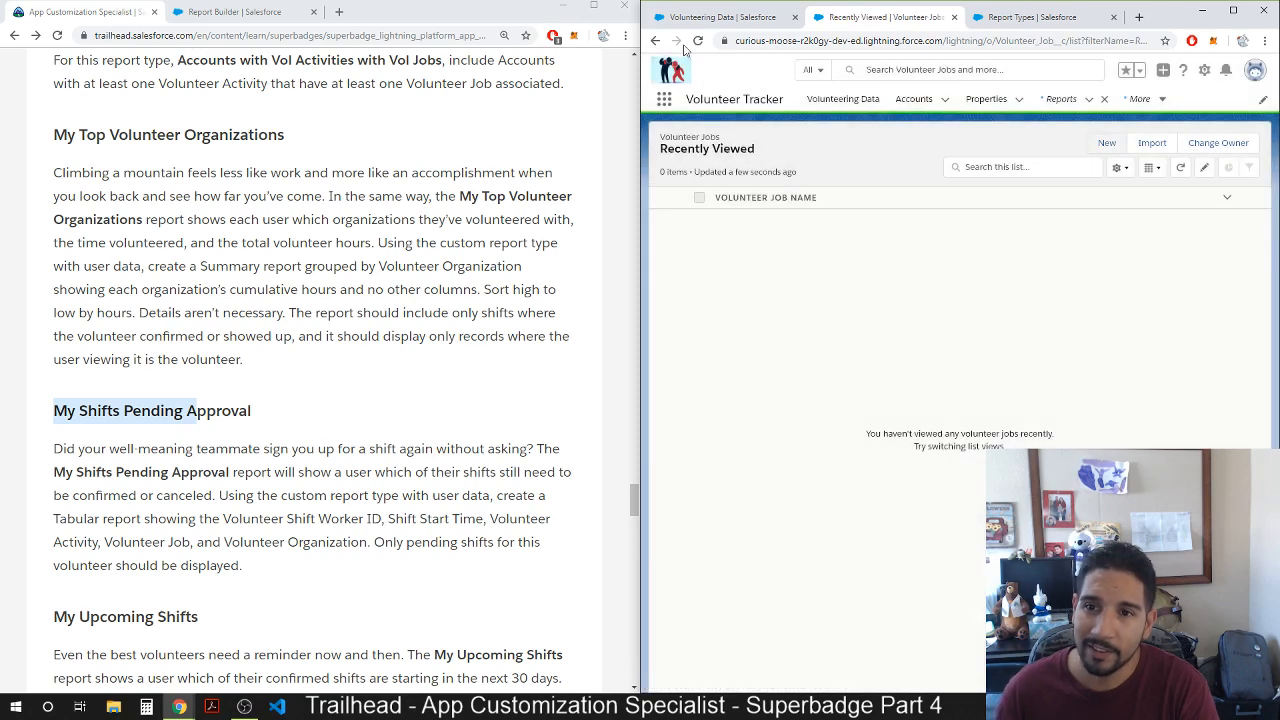
Return to the Food Pantry volunteer activity, open its Food Pantry Worker job, and review the job details.
left_click(656, 41)
left_click(656, 41)
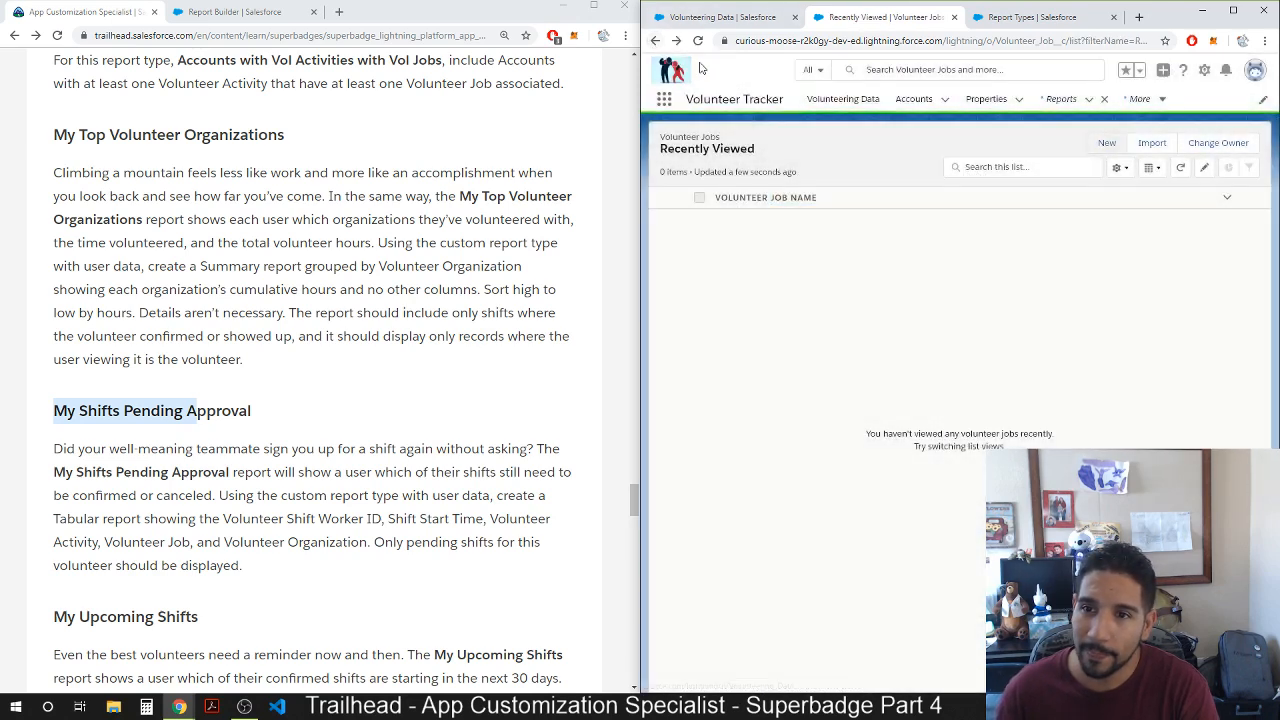
left_click(655, 41)
left_click(655, 41)
left_click(654, 42)
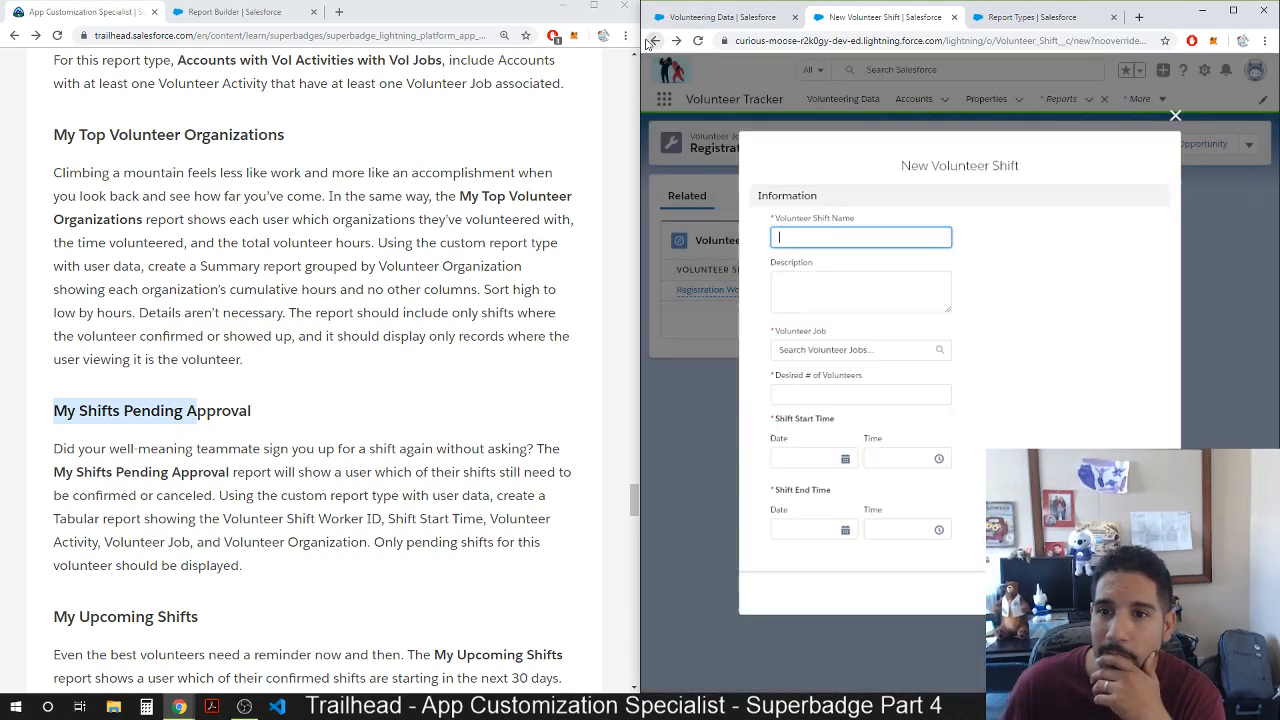
left_click(654, 42)
left_click(654, 42)
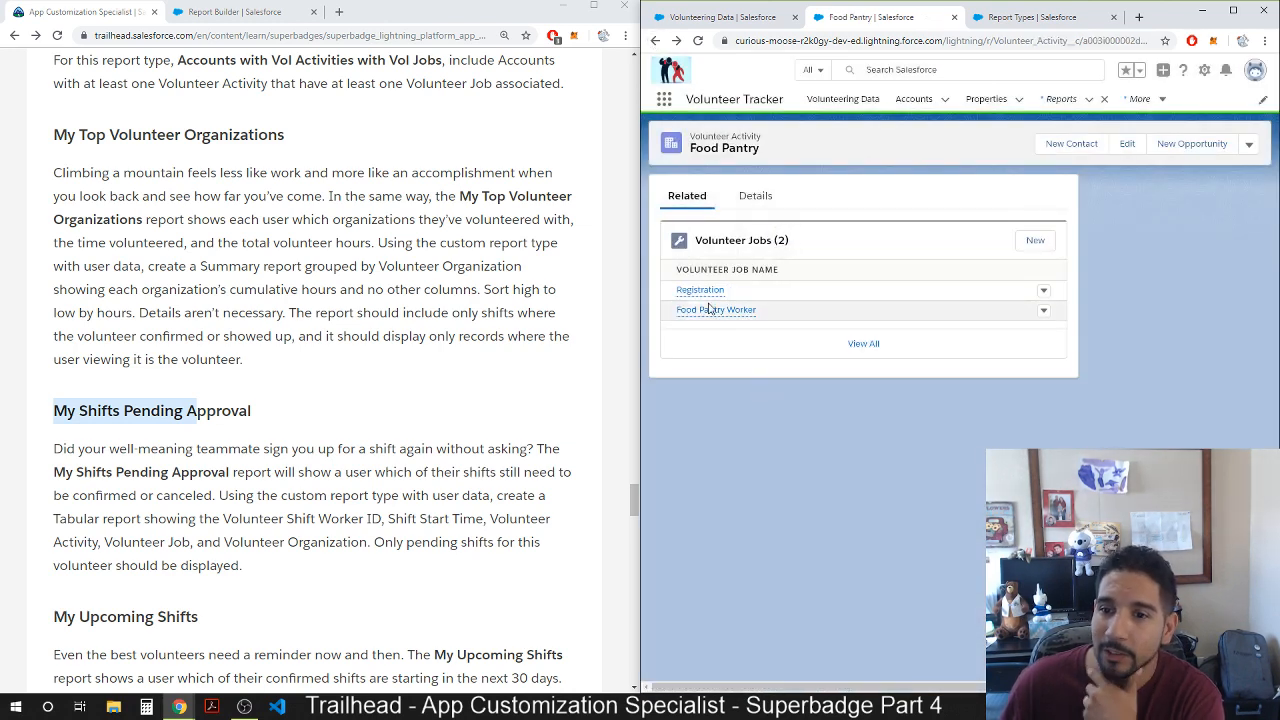
left_click(708, 312)
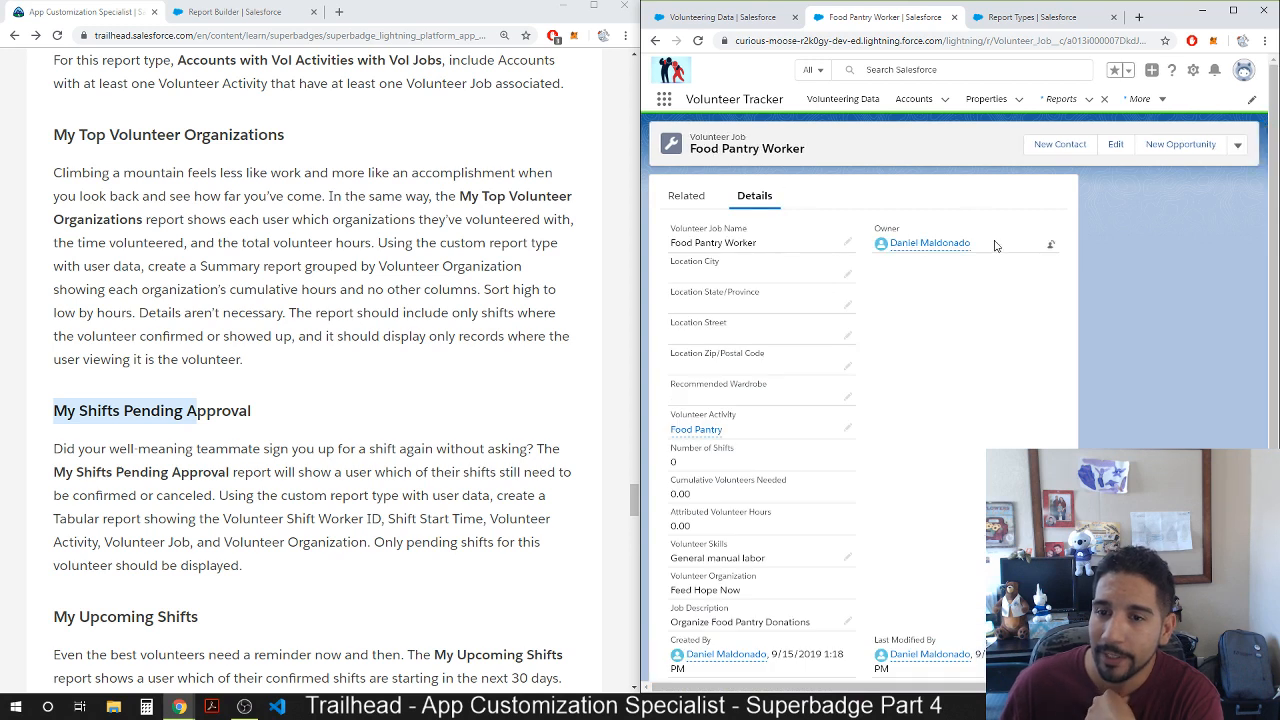
mouse_move(903, 248)
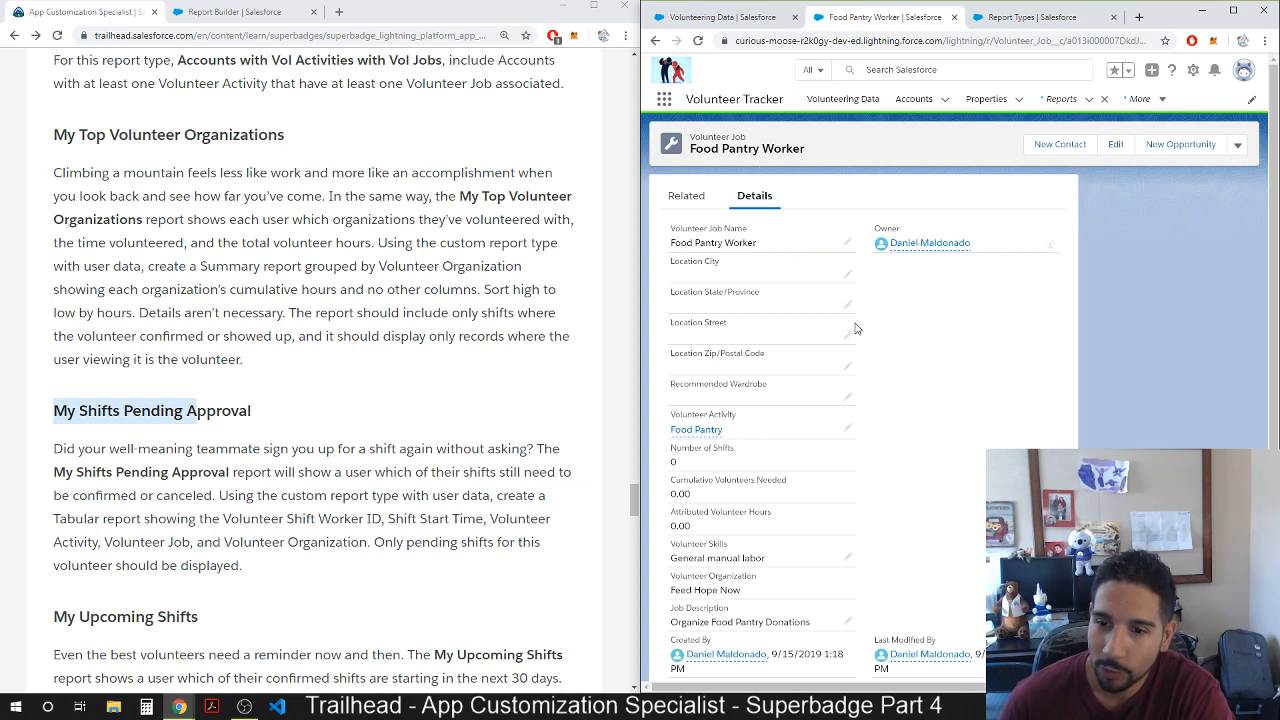
scroll(826, 428, "down", 1)
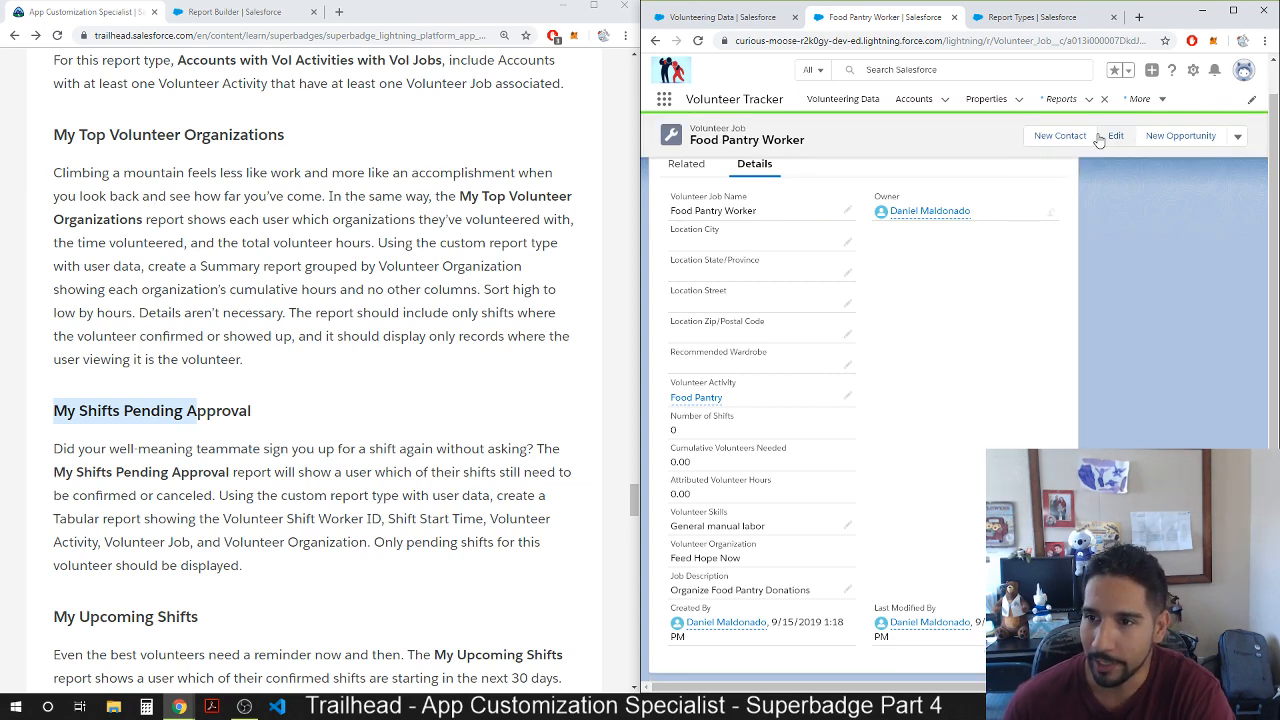
scroll(843, 340, "up", 2)
Start a new volunteer shift for the Food Pantry Worker job and name it General Food Pantry Worker.
left_click(687, 195)
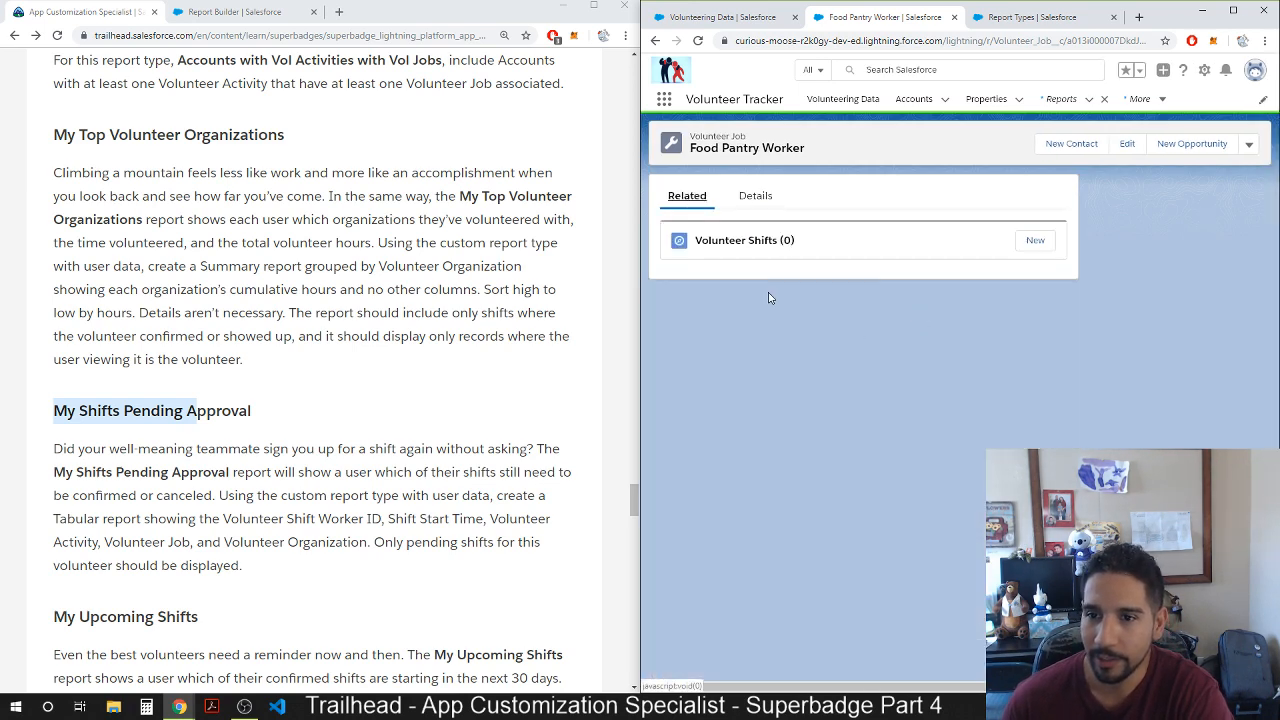
left_click(1035, 240)
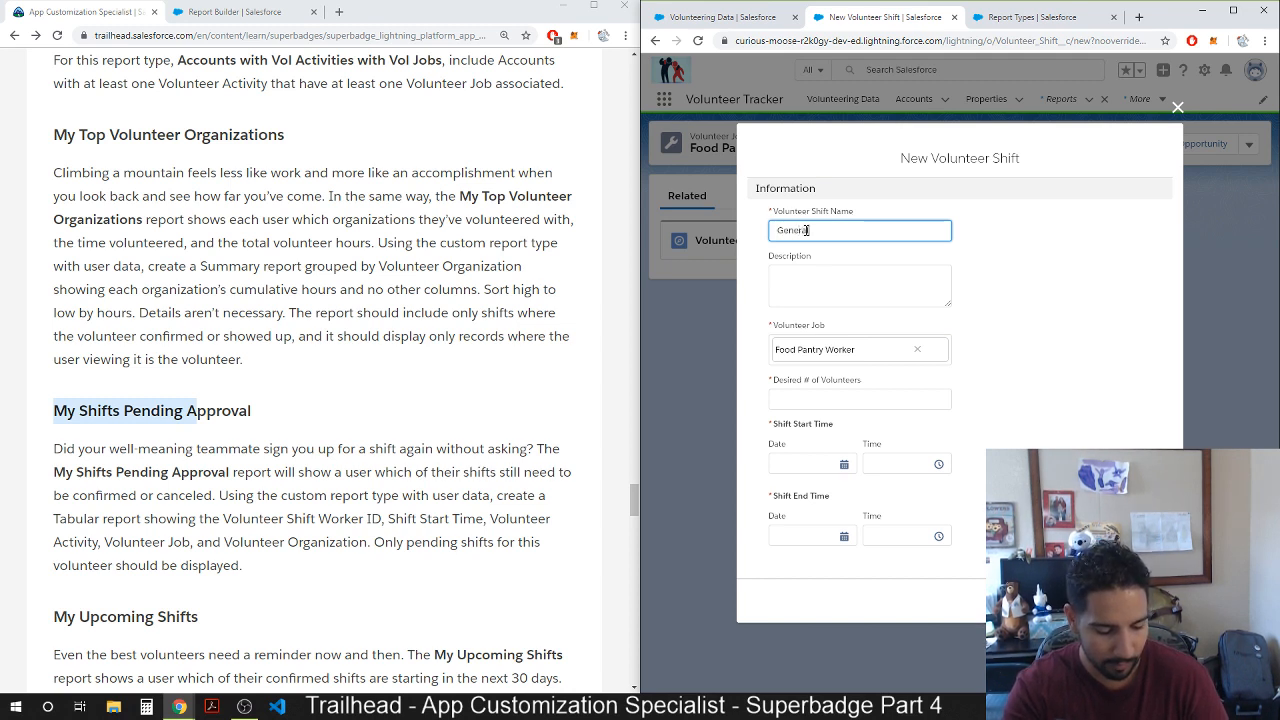
type("od ")
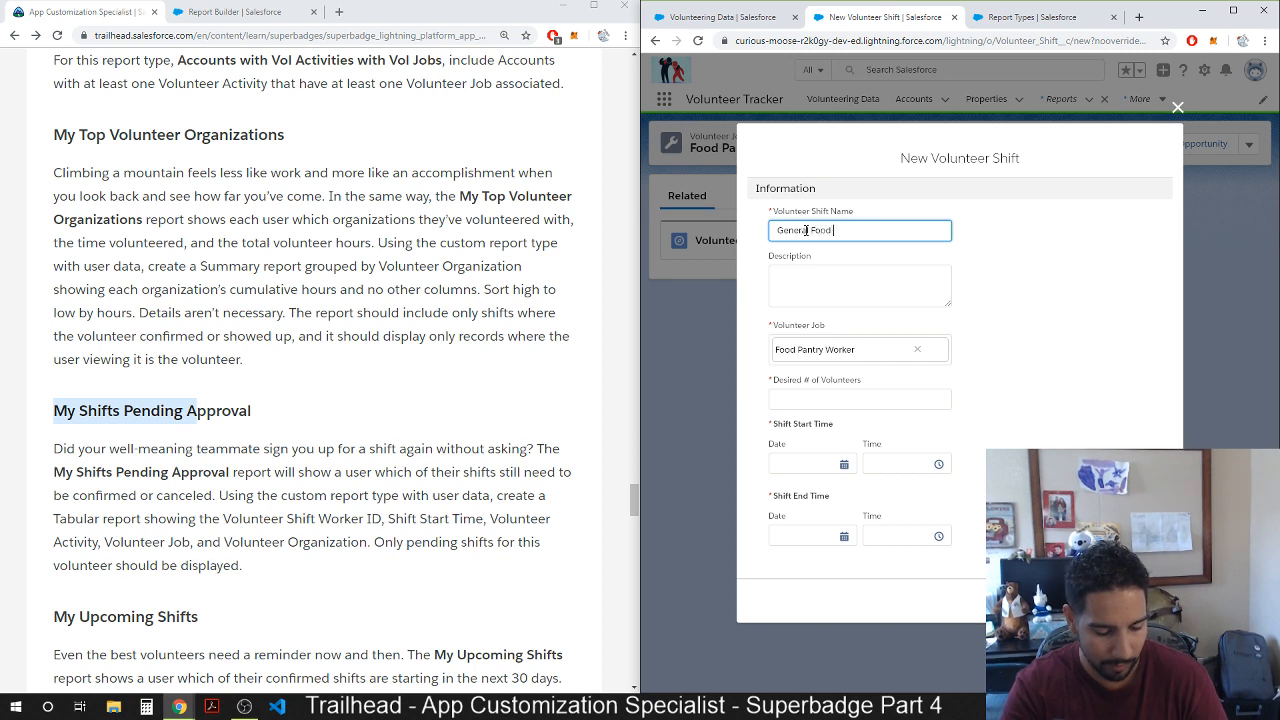
type("Pantry W")
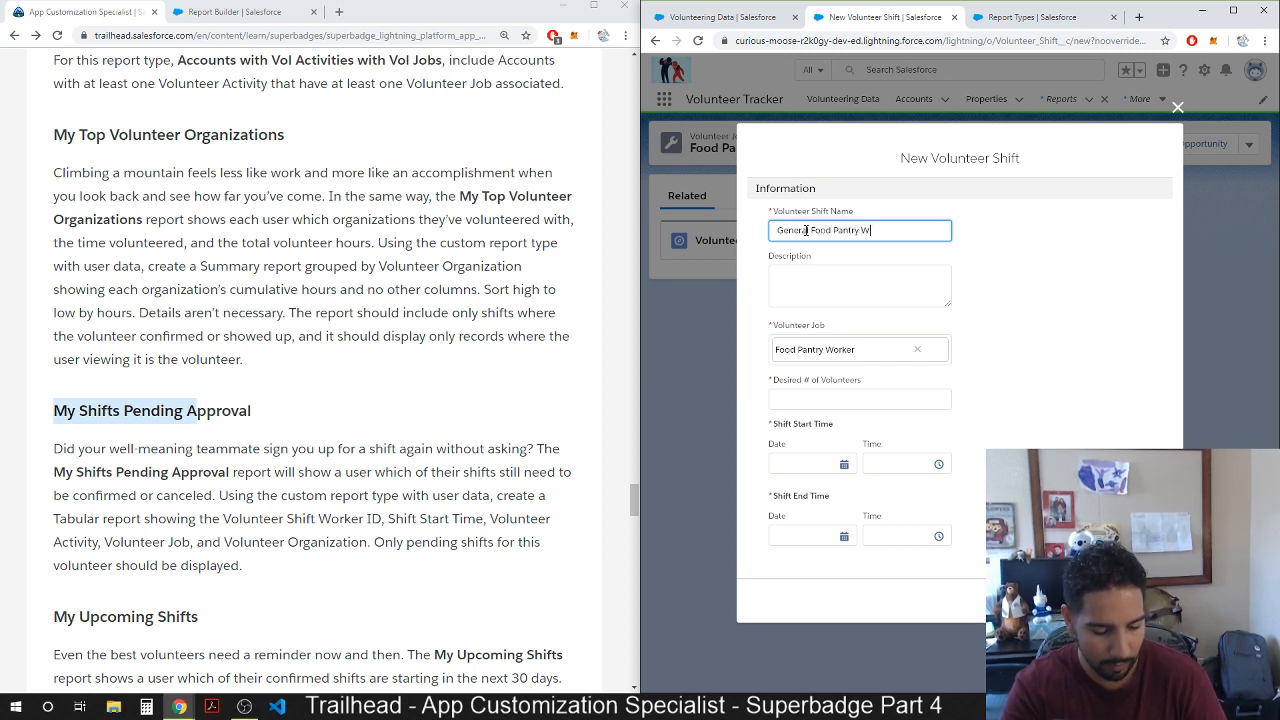
type("orker")
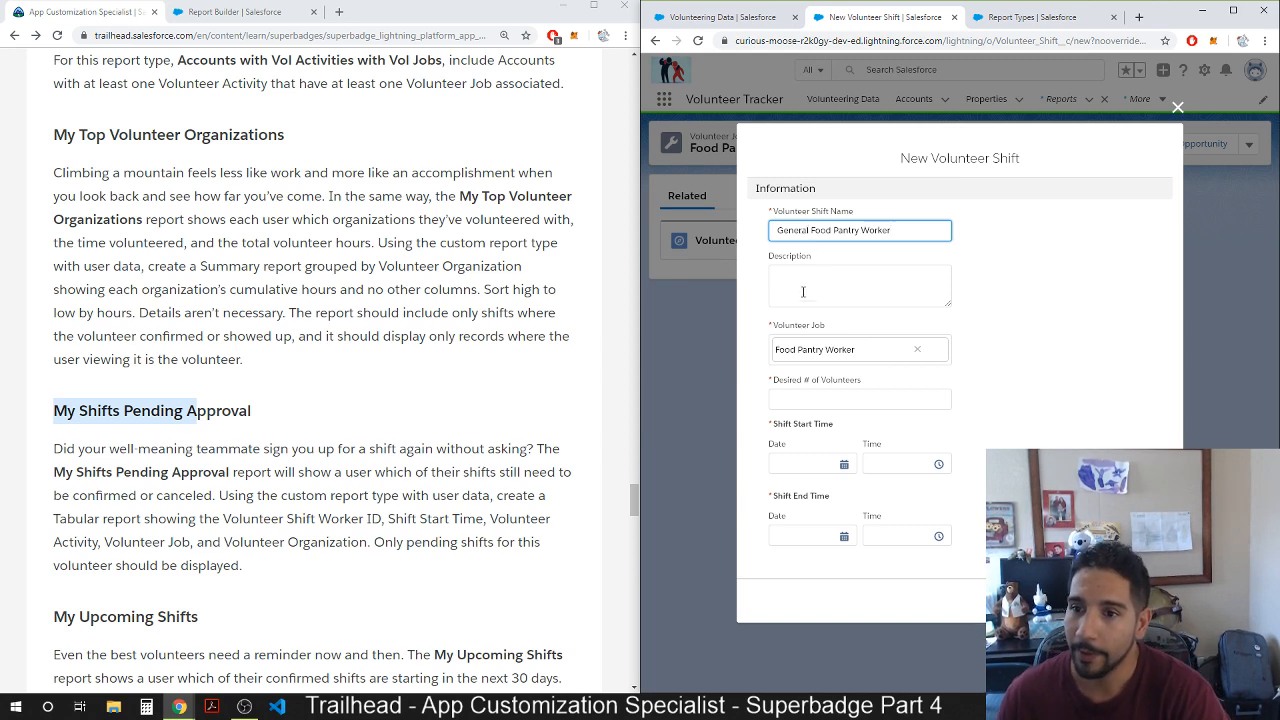
Set the new shift's desired number of volunteers to 4 and its start date to 9/18/2019.
left_click(803, 292)
left_click(810, 405)
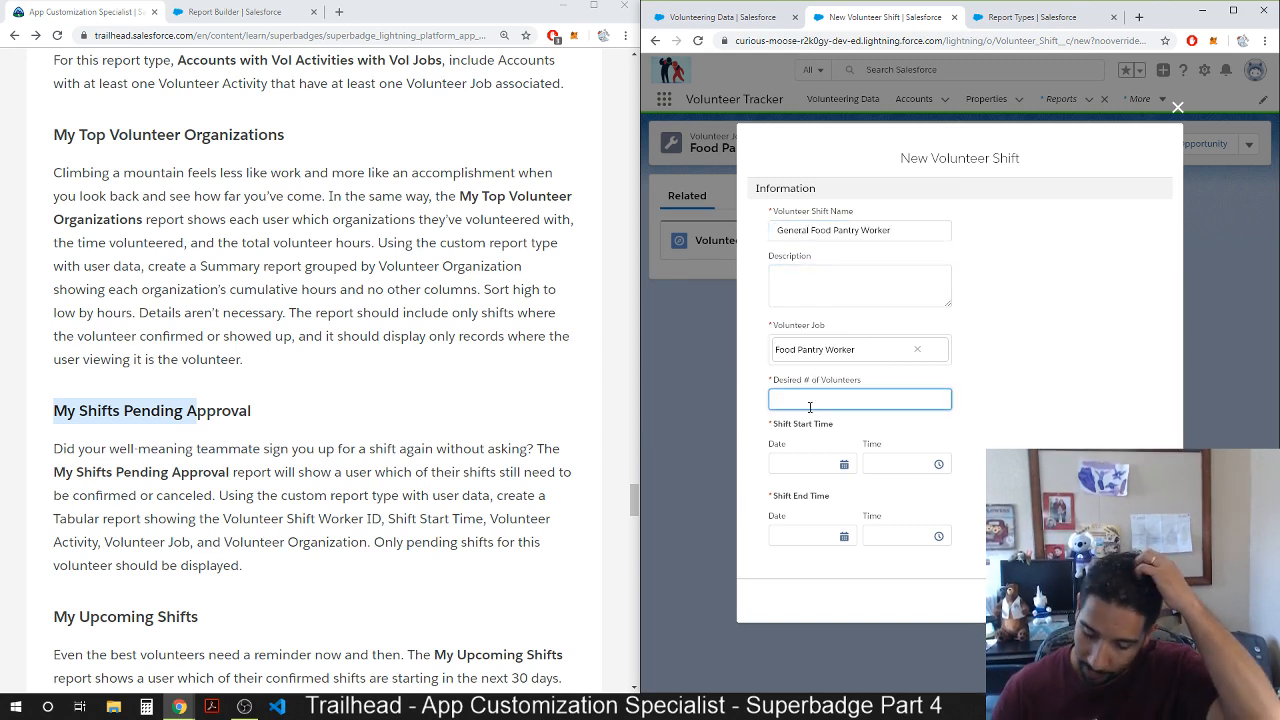
type("4")
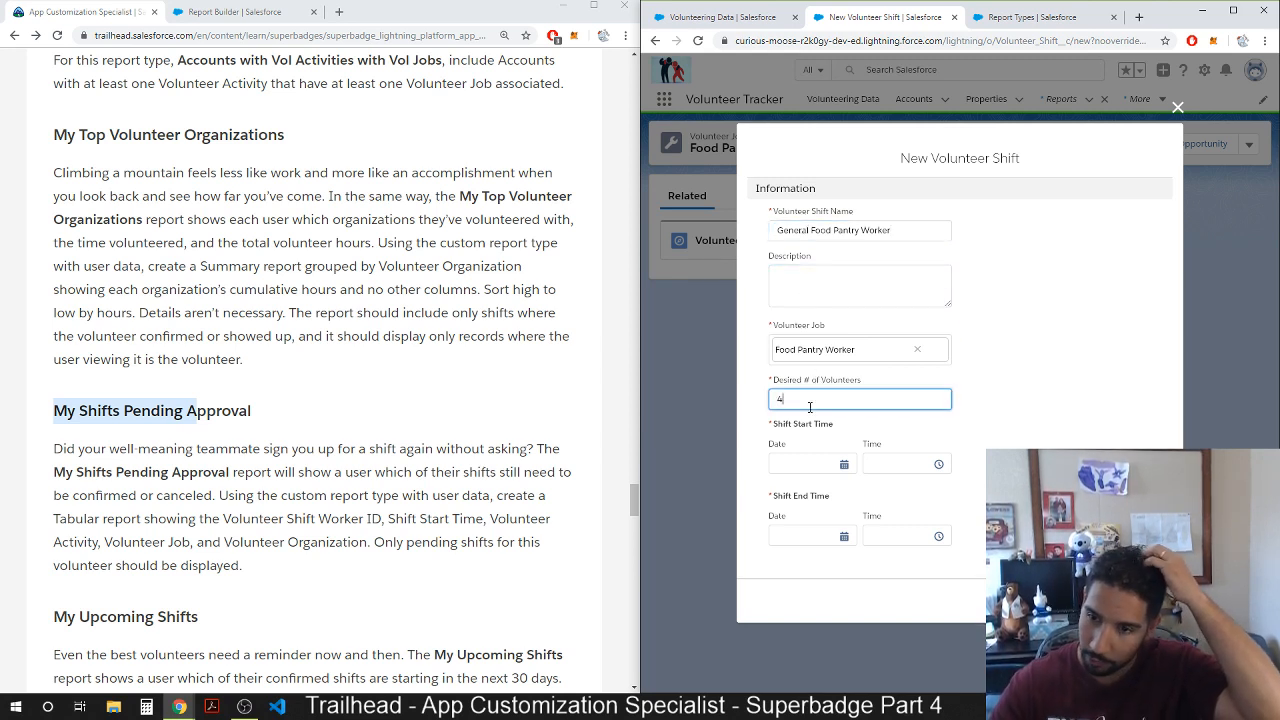
left_click(844, 466)
left_click(866, 457)
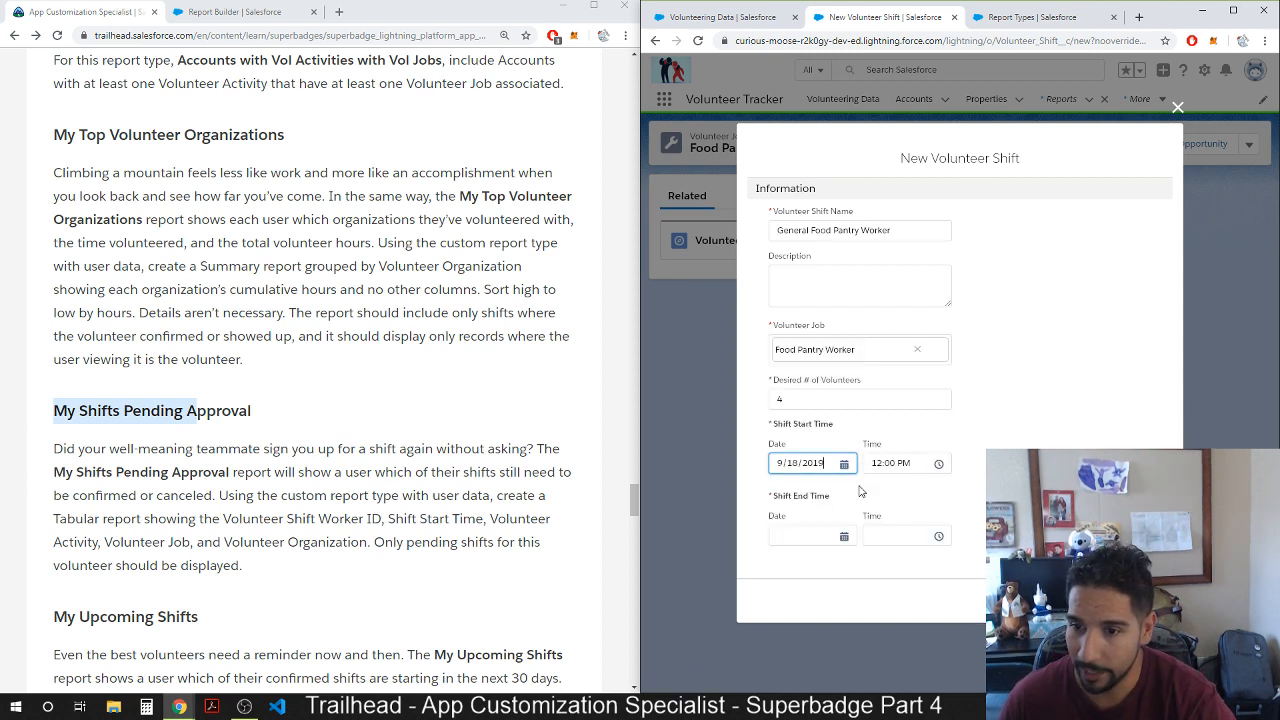
Set the new volunteer shift's start time to 2:00 PM.
left_click(895, 463)
scroll(897, 503, "down", 1)
scroll(897, 503, "down", 5)
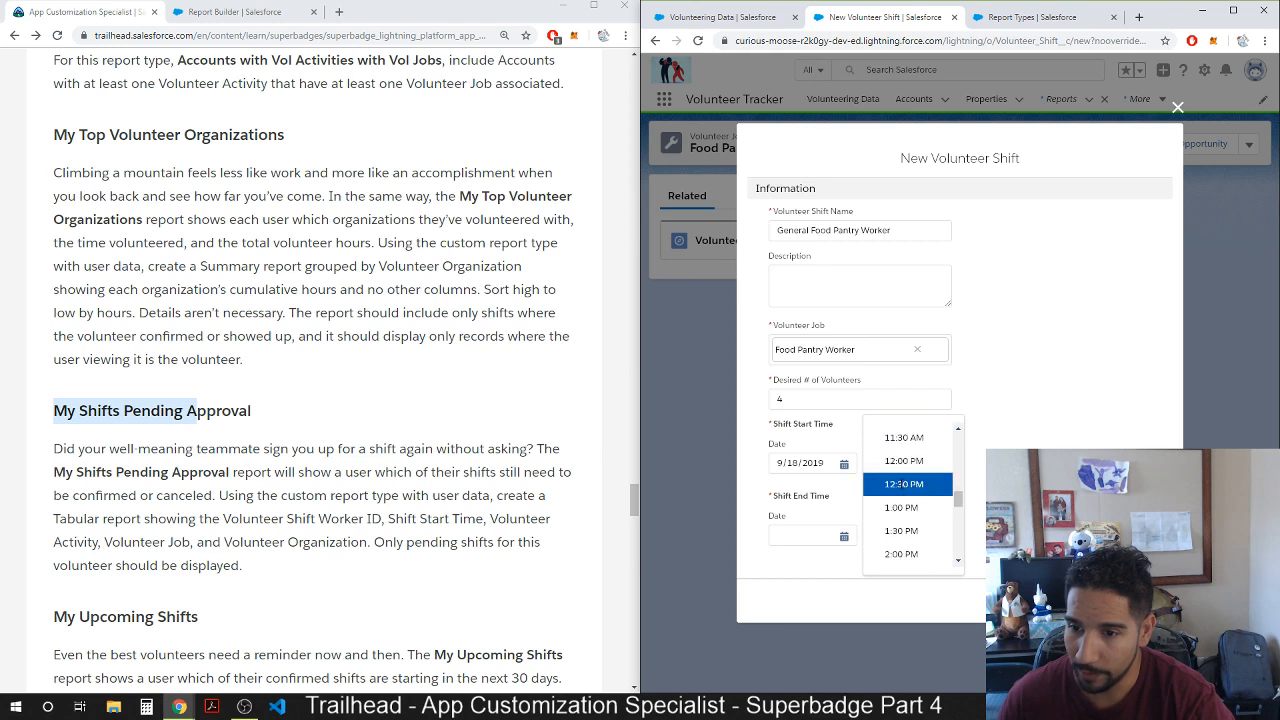
left_click(890, 554)
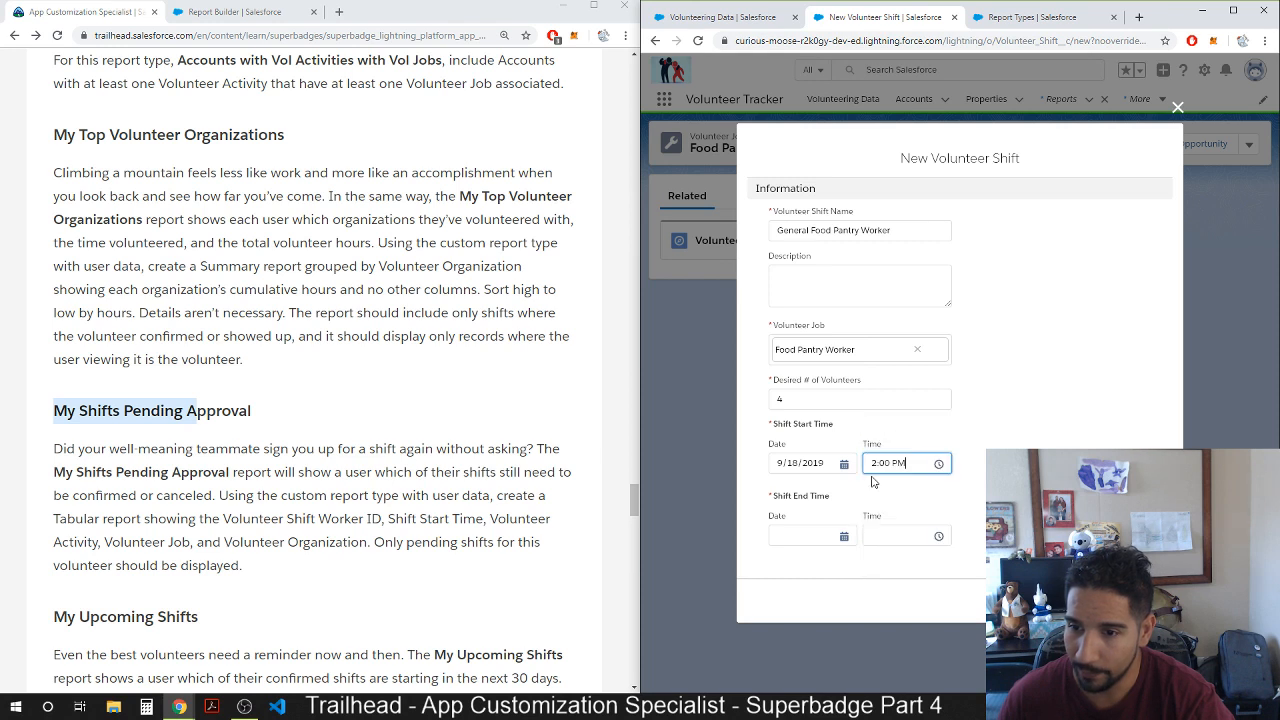
Set the shift's end to 9/18/2019 at 4:00 PM and save the new shift.
left_click(808, 537)
left_click(865, 459)
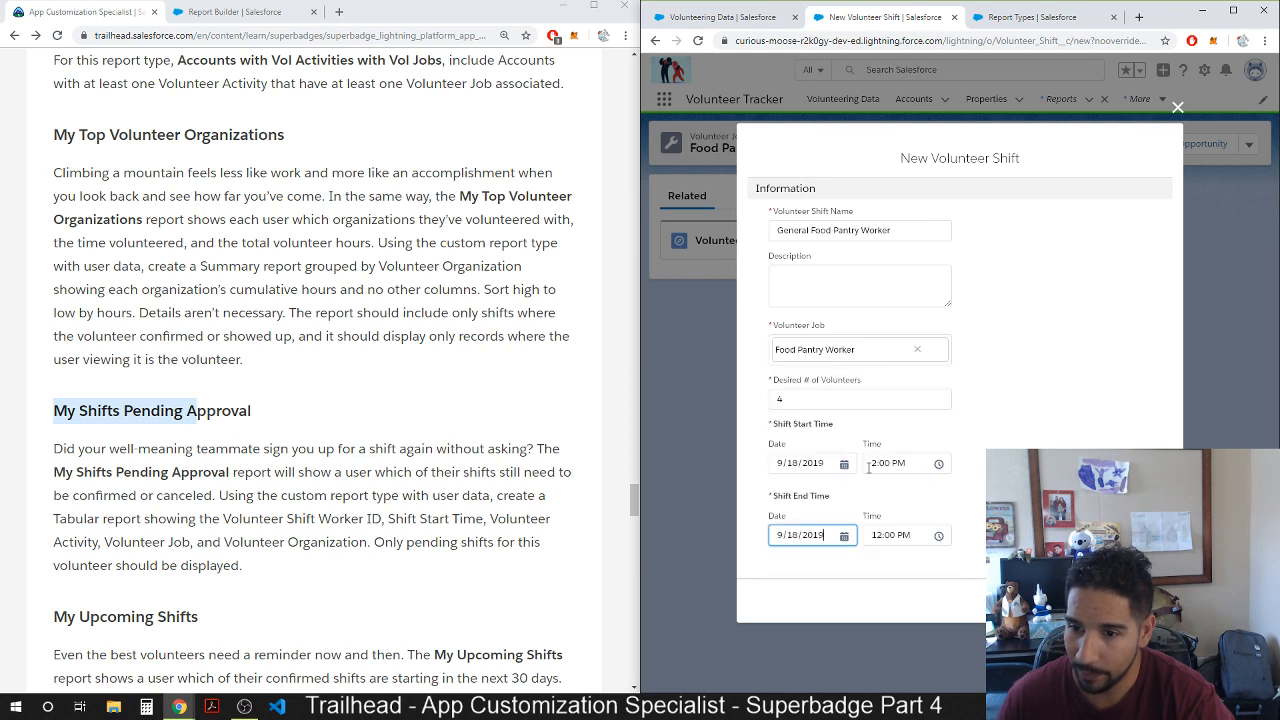
left_click(886, 537)
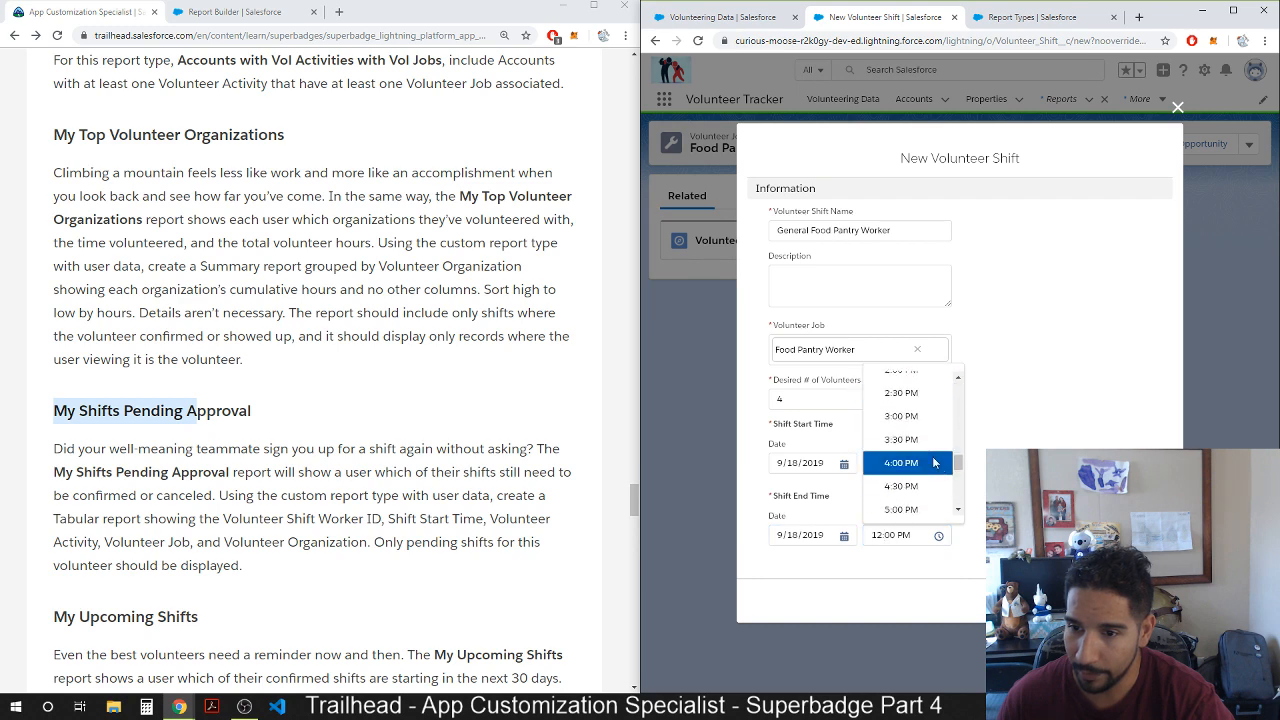
left_click(933, 463)
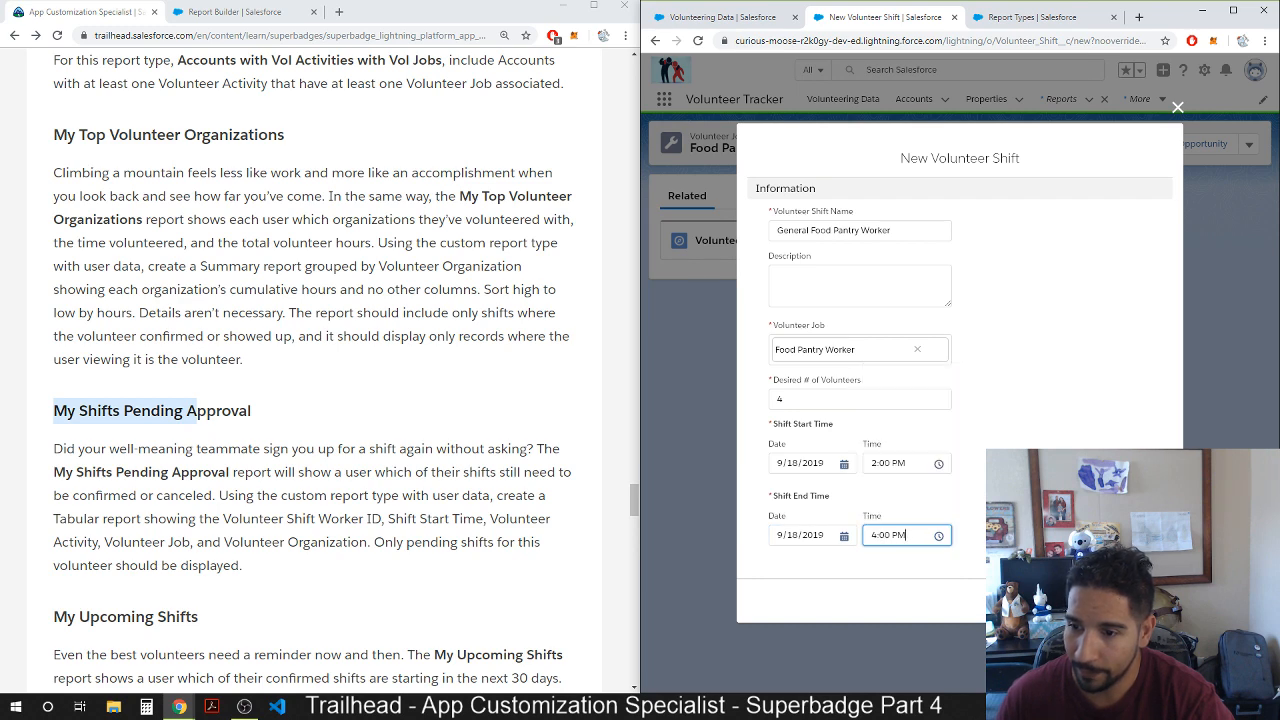
left_click(1150, 601)
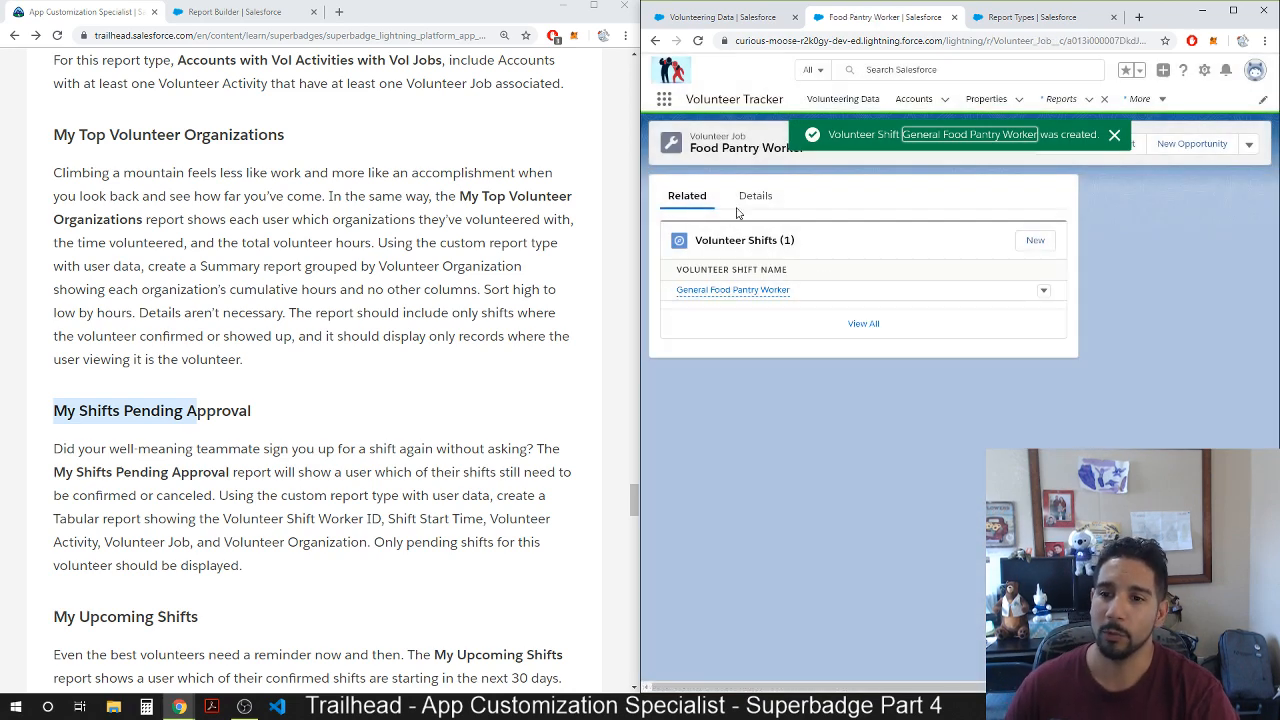
Add a volunteer shift worker to the General Food Pantry Worker shift, picking a volunteer and keeping the Unconfirmed status, and save it.
left_click(752, 290)
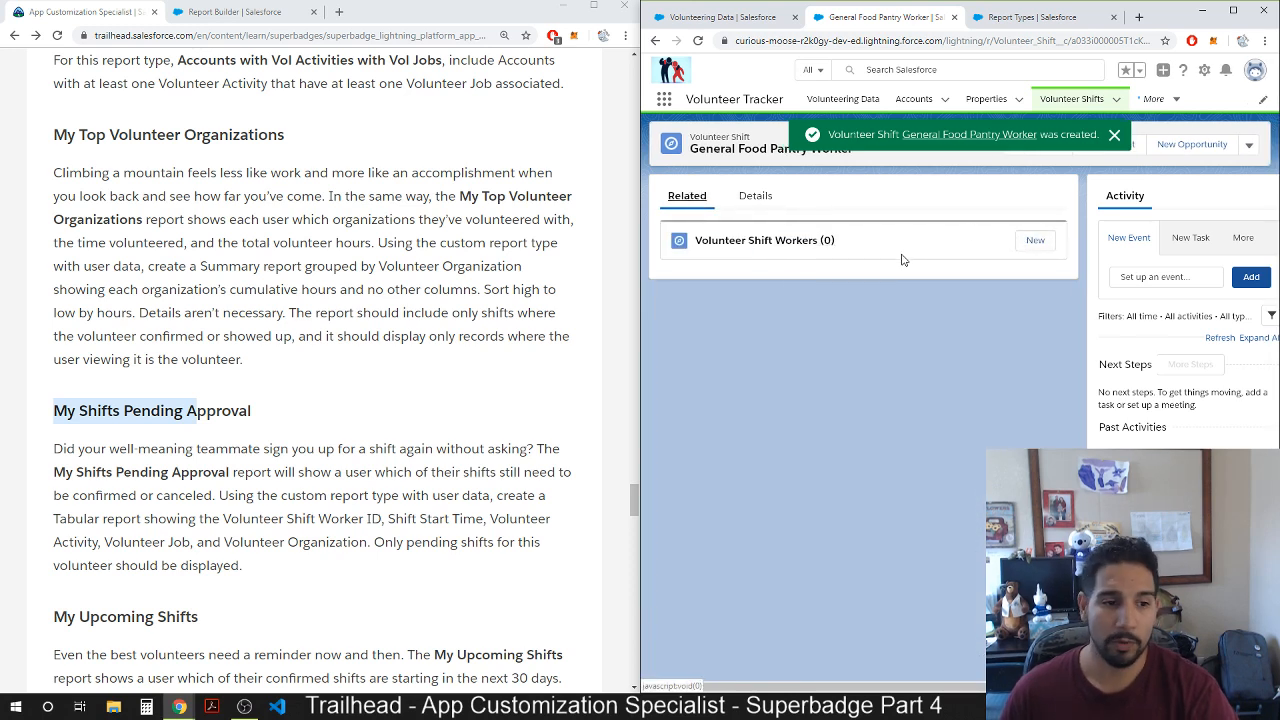
left_click(1035, 242)
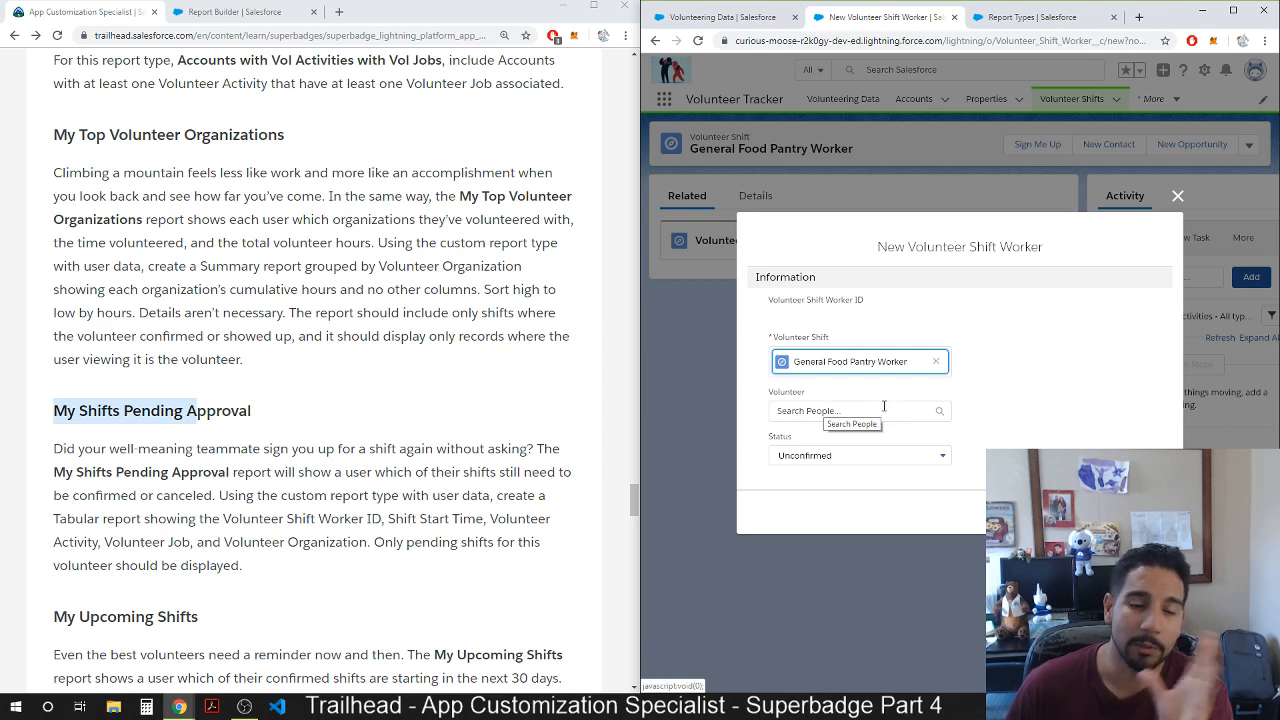
left_click(940, 413)
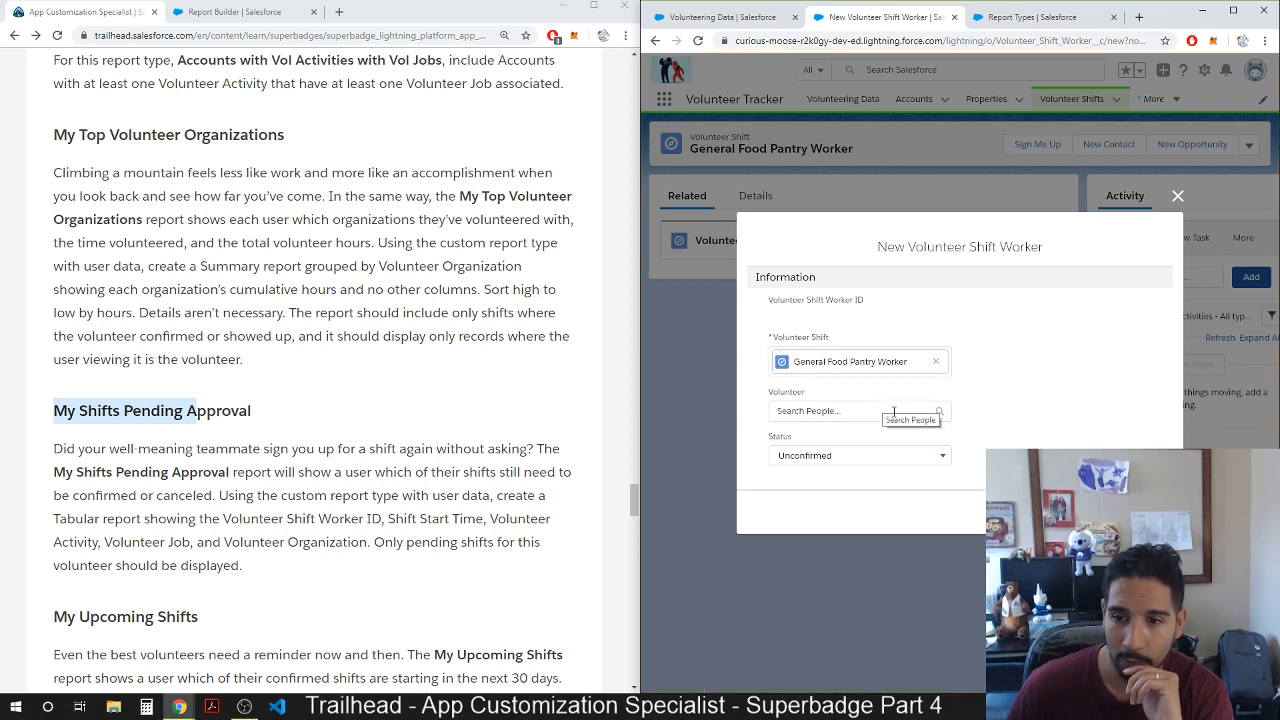
left_click(902, 413)
left_click(812, 467)
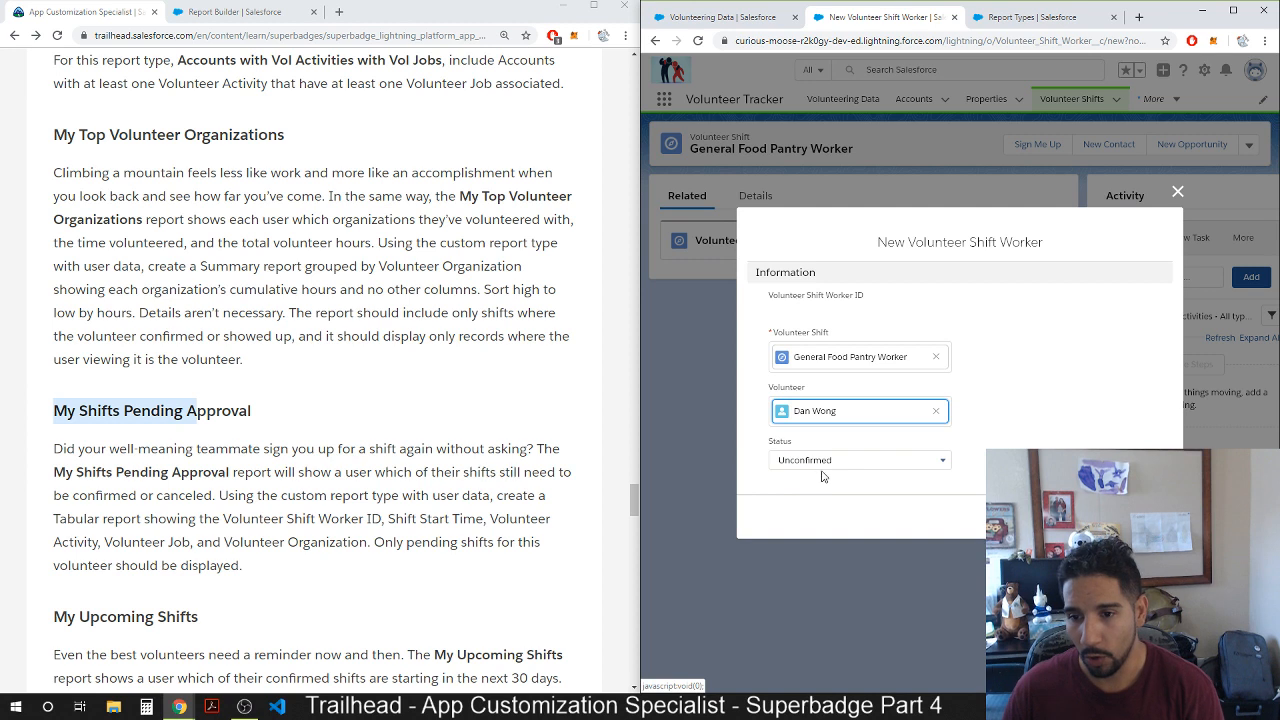
left_click(903, 460)
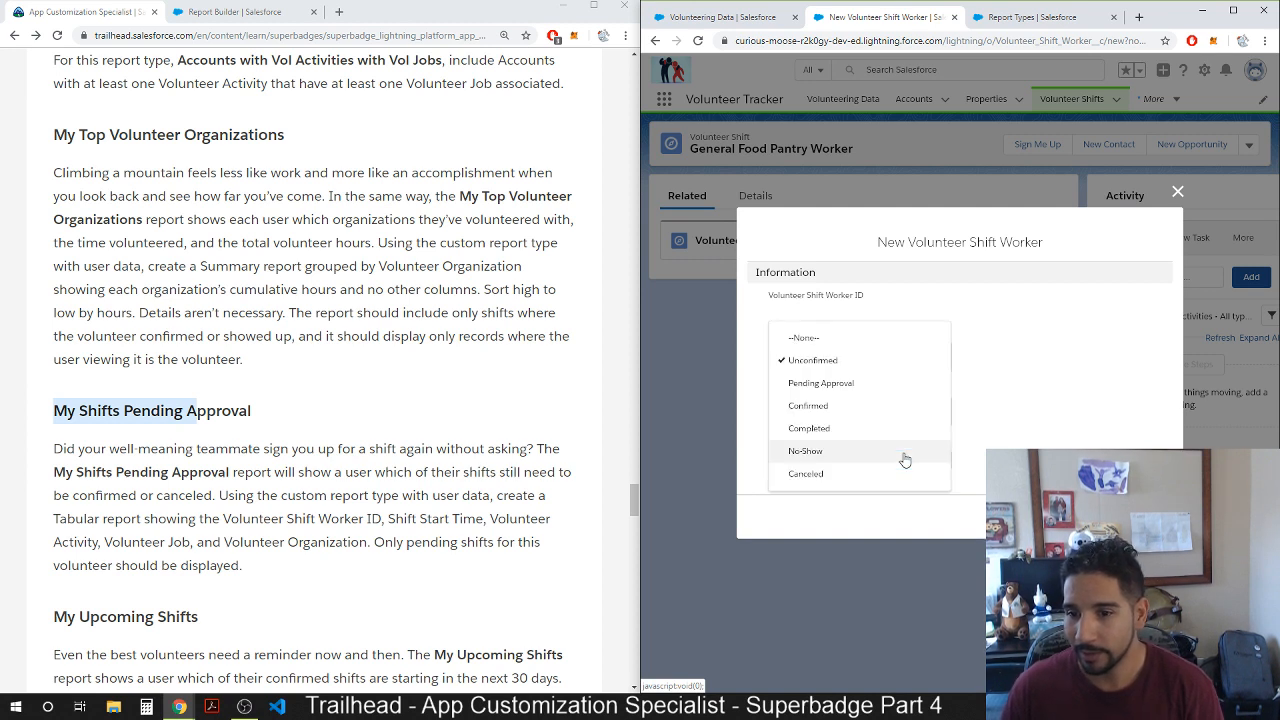
left_click(974, 452)
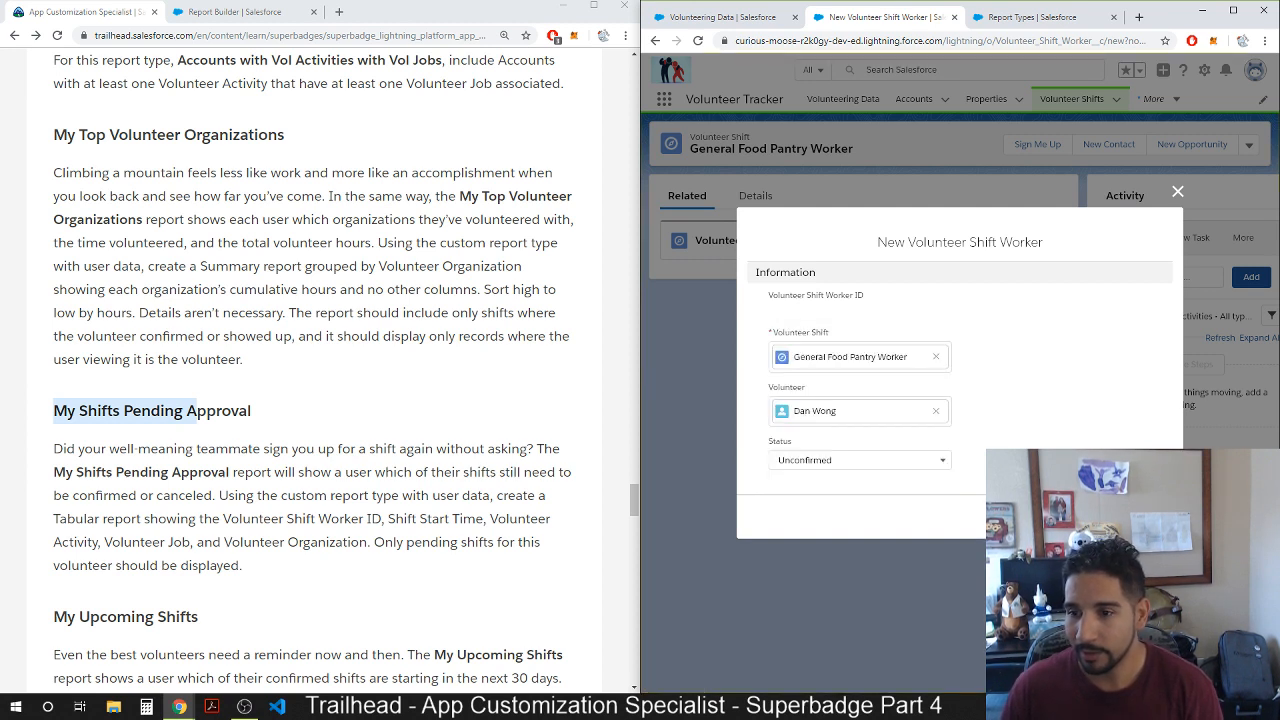
left_click(1151, 517)
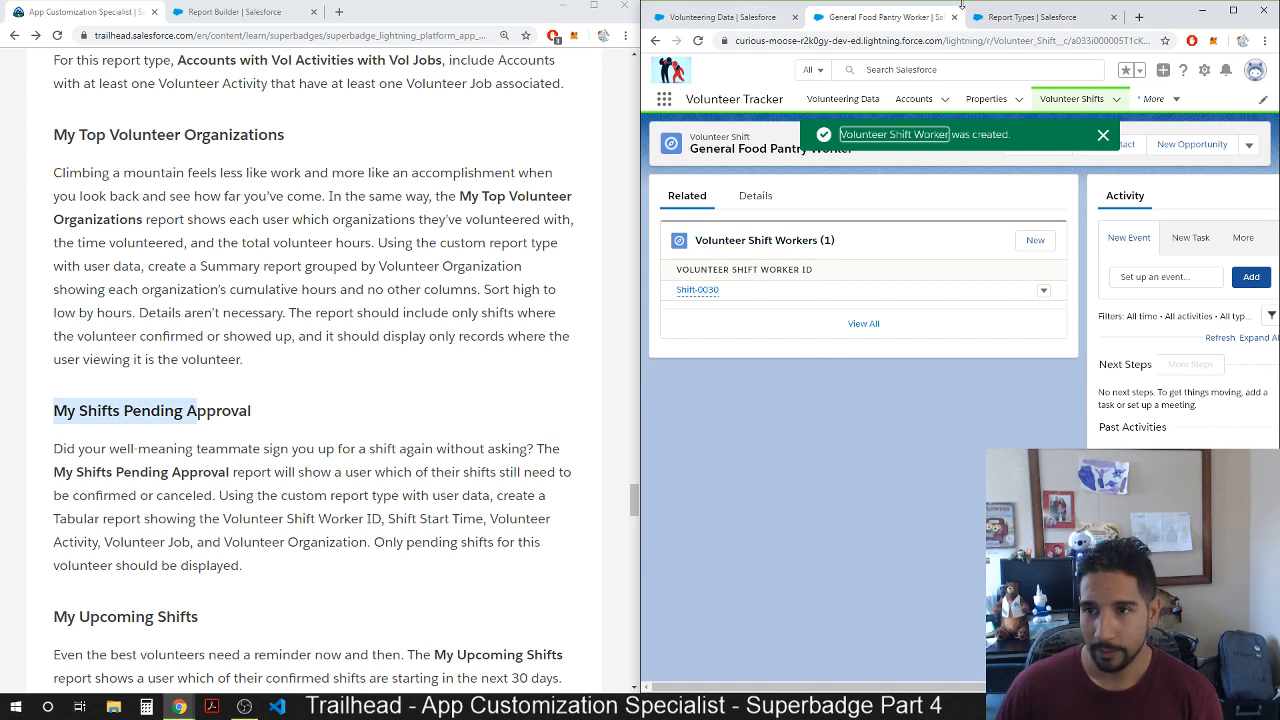
Open Gmail in a new browser tab and switch to the inbox of the second signed-in account.
left_click(341, 12)
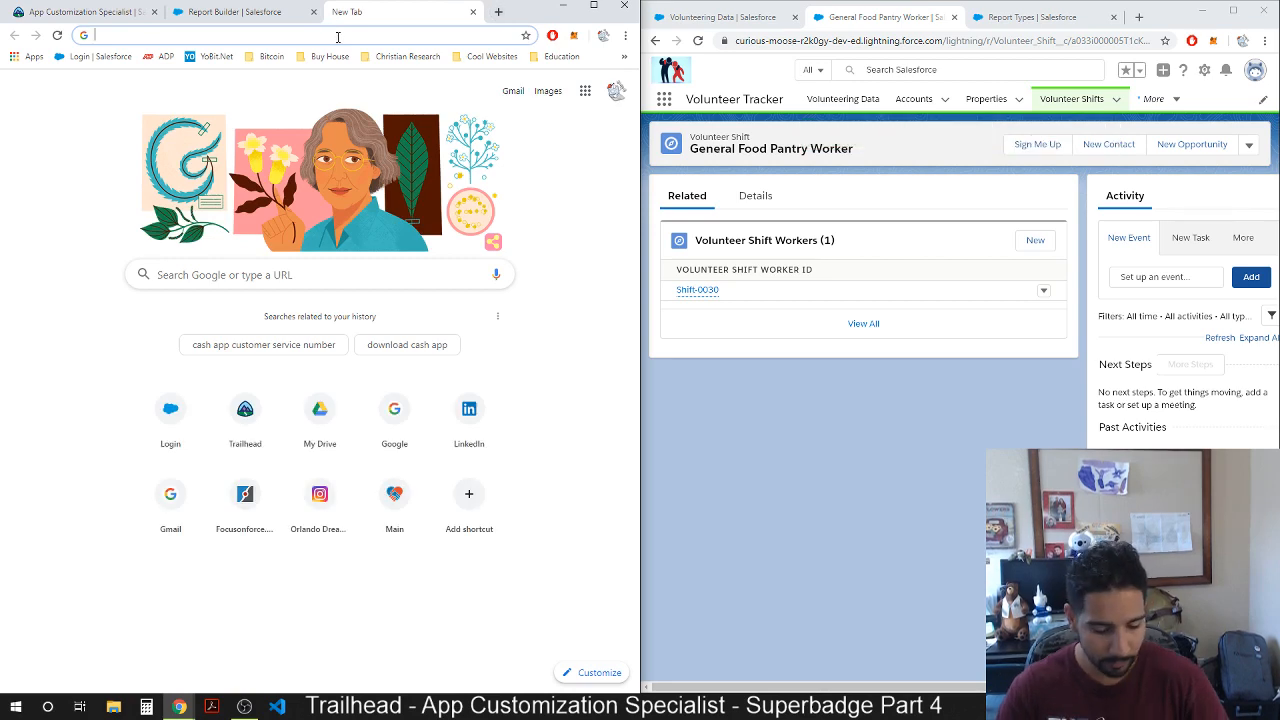
type("gmail")
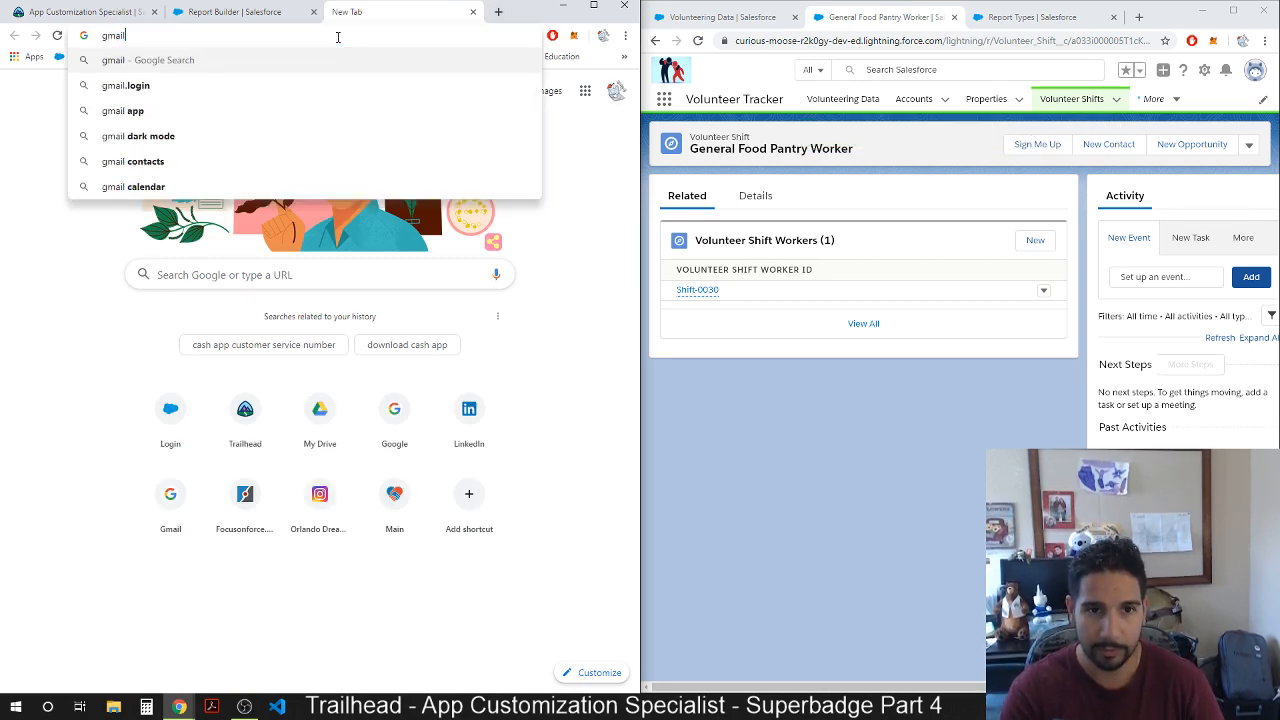
key("Return")
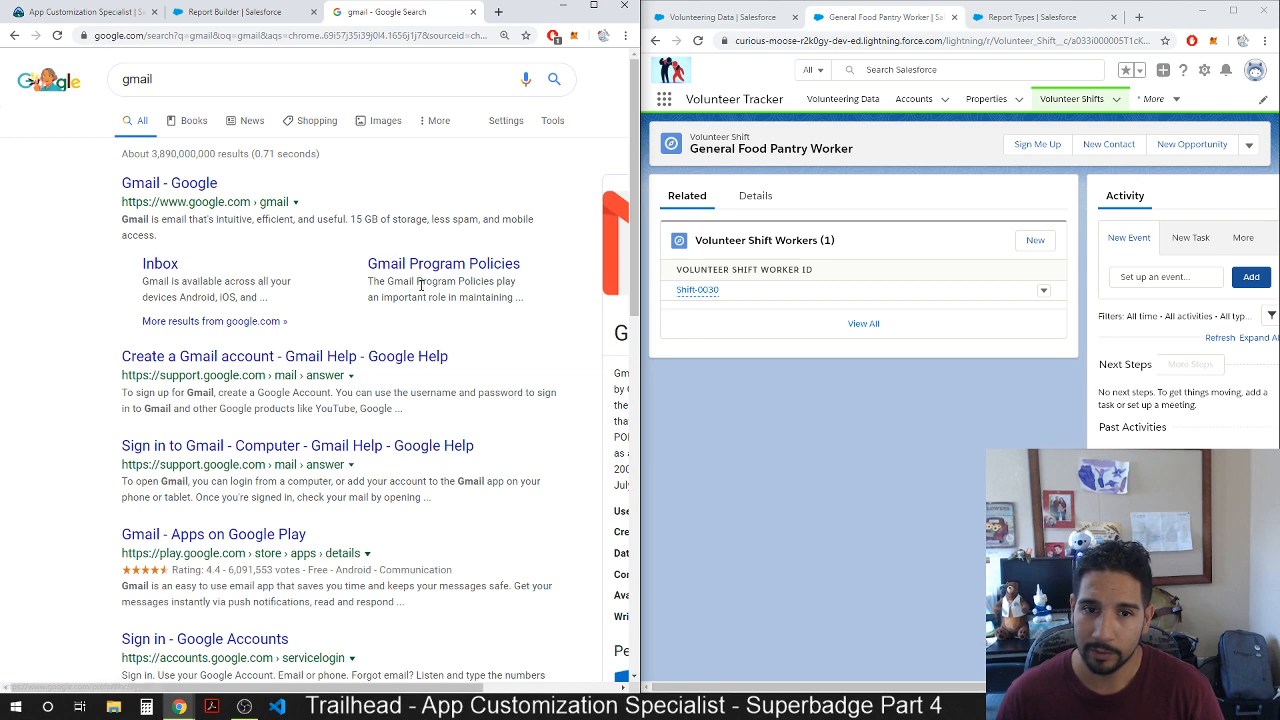
left_click(190, 184)
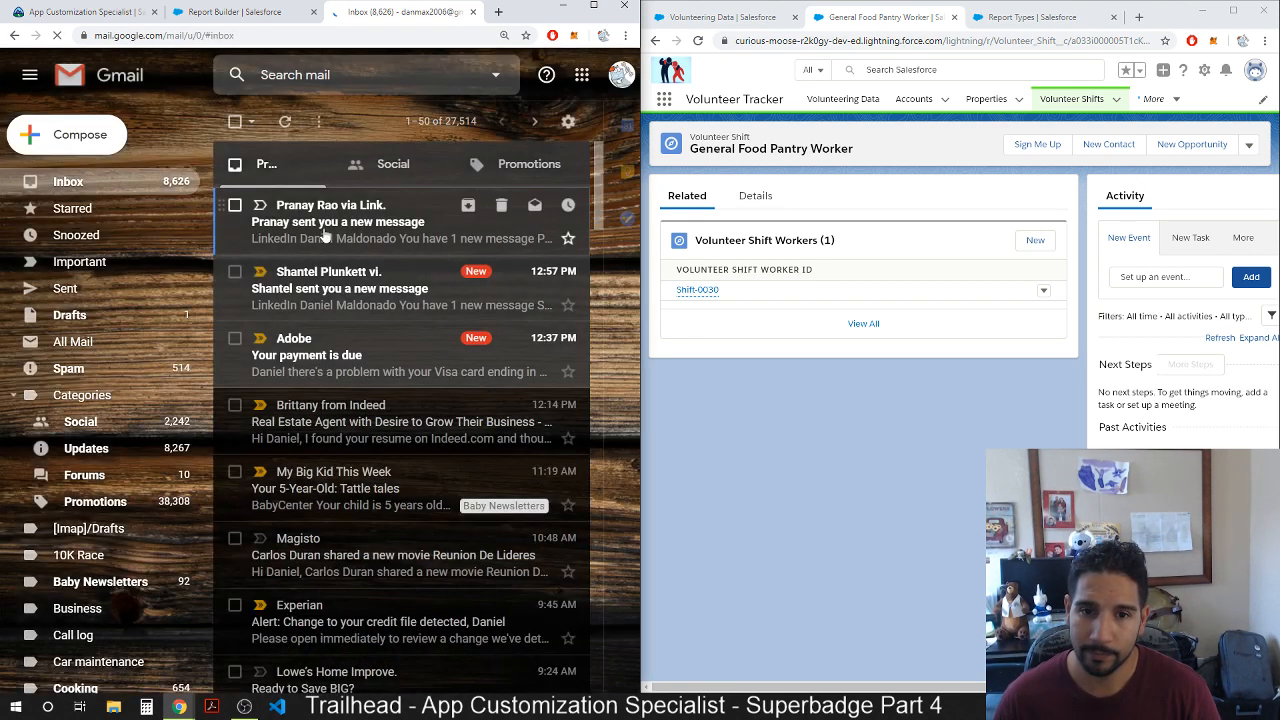
left_click(622, 75)
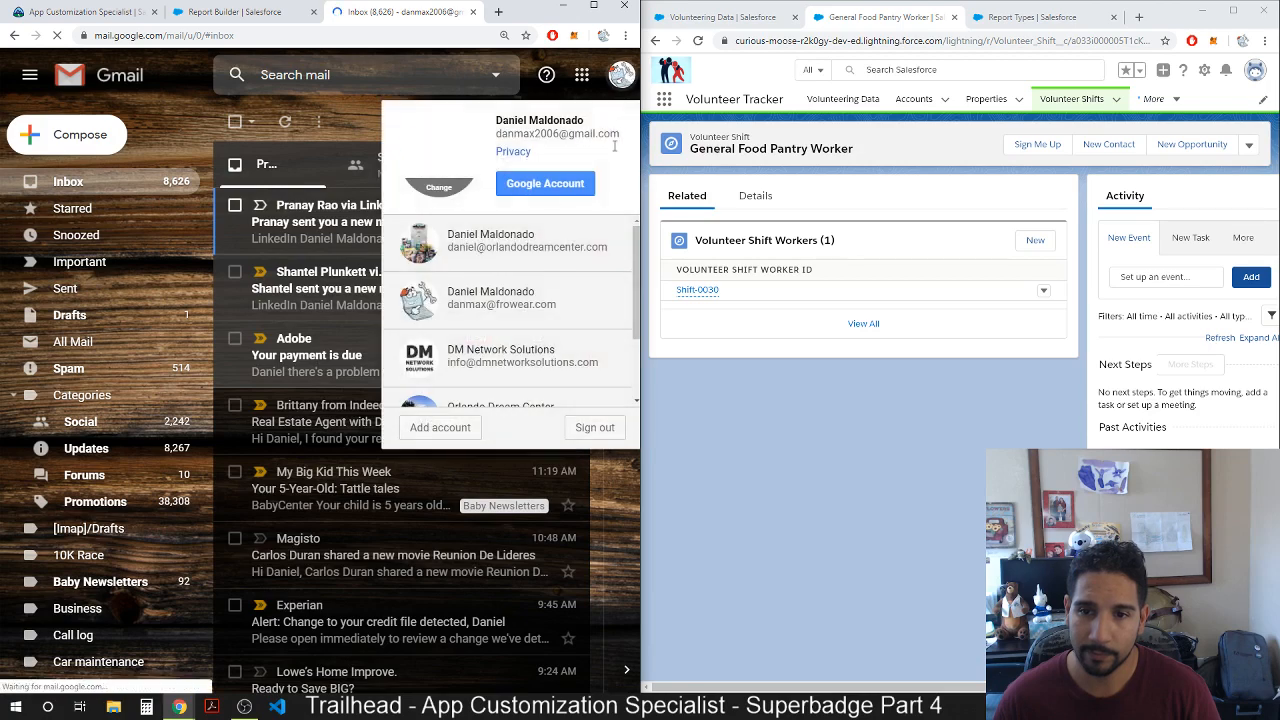
left_click(508, 257)
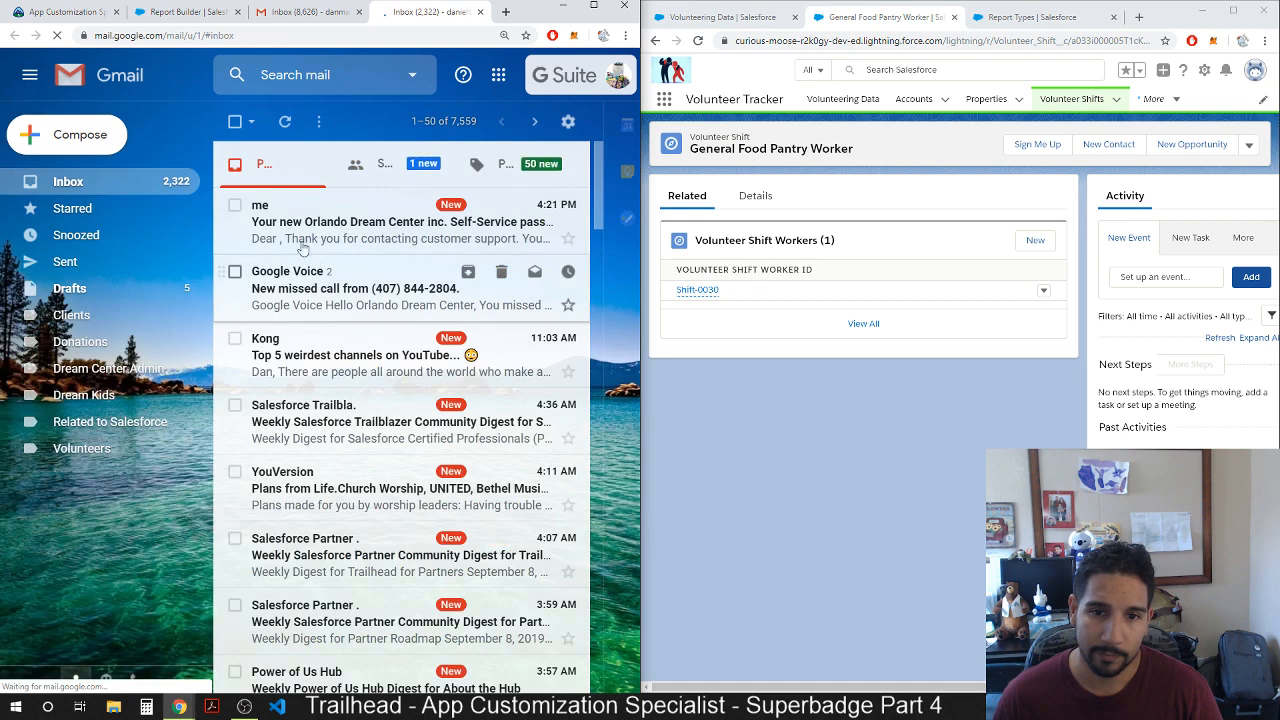
Read the newest email about the self-service password and check the inbox's Social and Promotions categories for new messages.
left_click(357, 225)
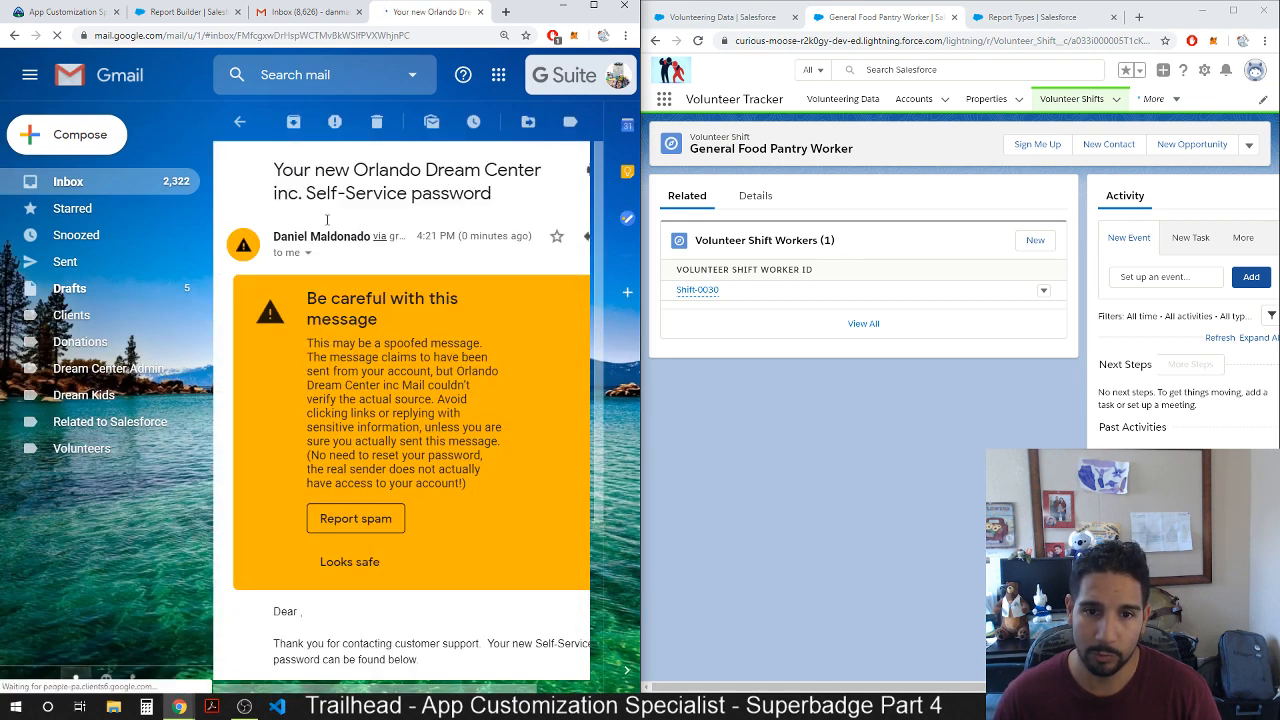
scroll(417, 340, "down", 3)
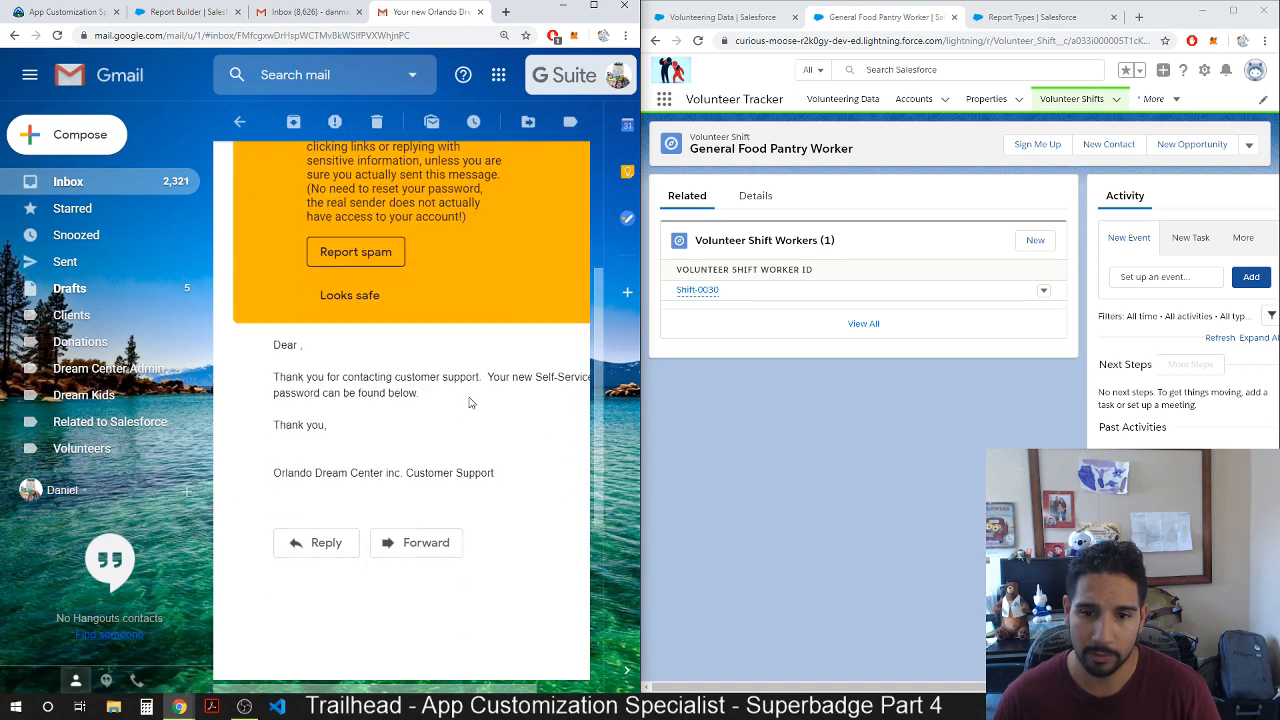
scroll(403, 484, "down", 2)
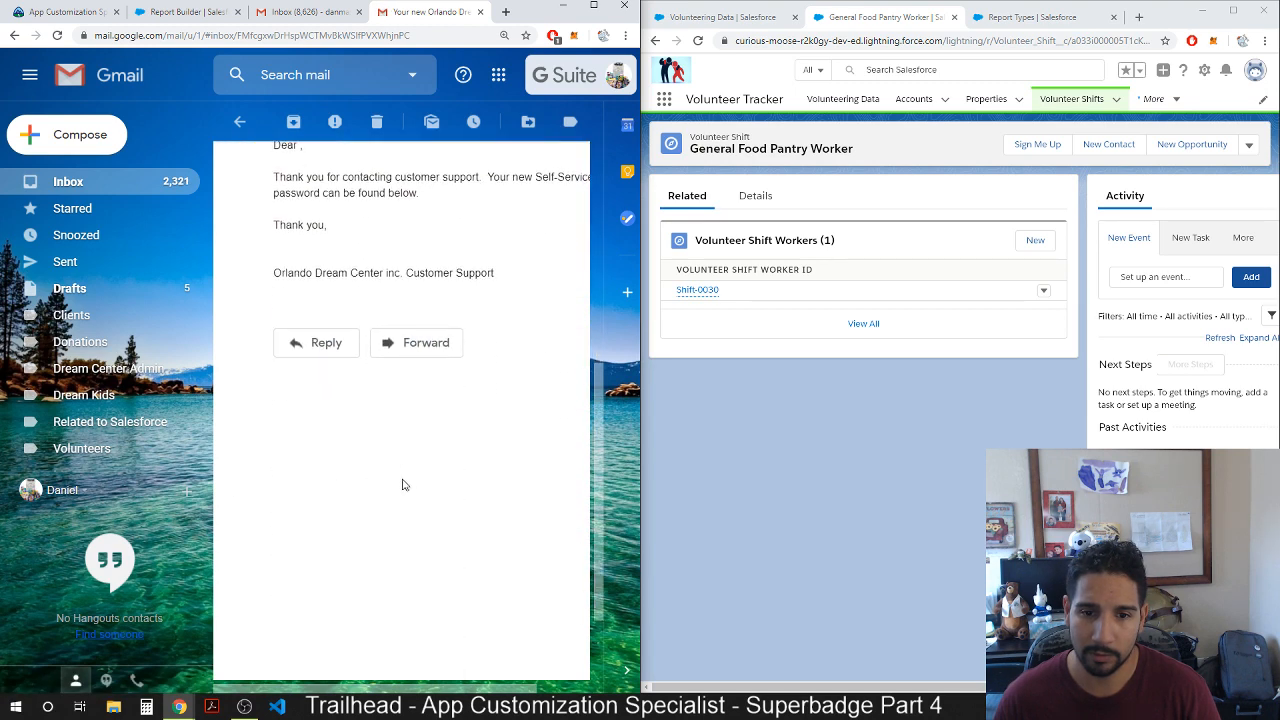
scroll(403, 484, "up", 5)
left_click(88, 190)
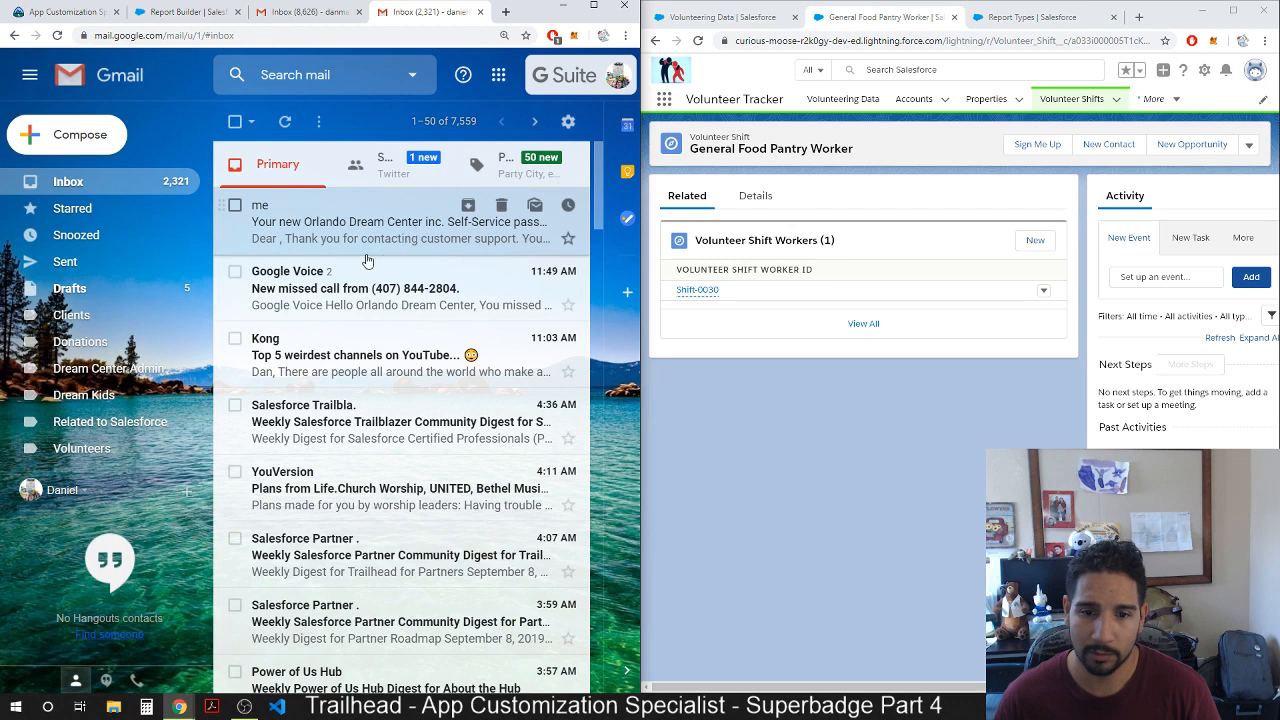
left_click(401, 176)
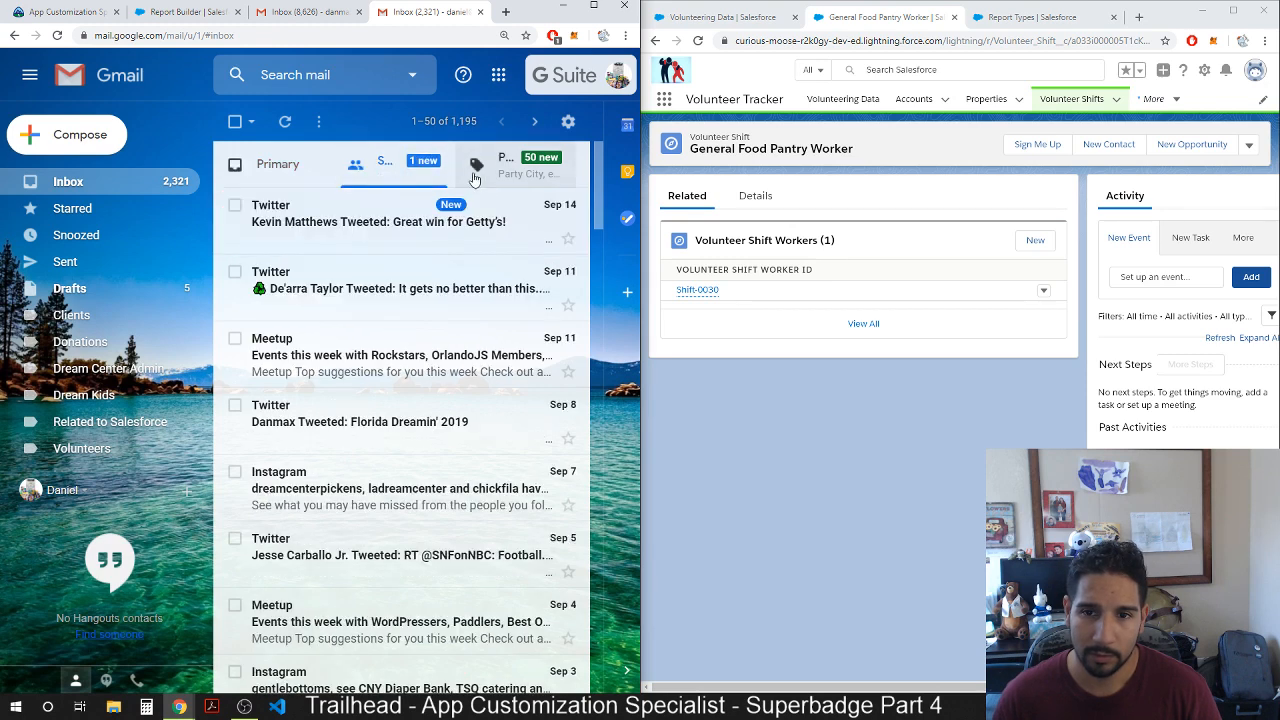
left_click(498, 168)
left_click(250, 172)
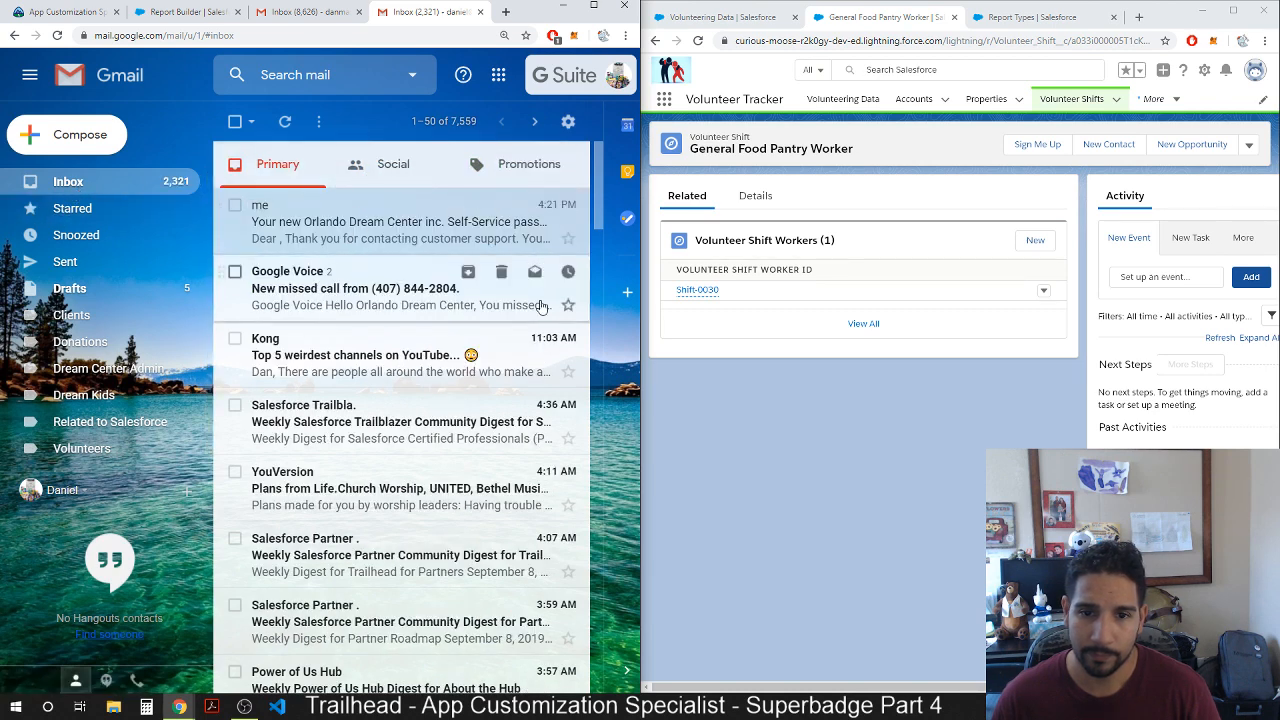
Check the first account's Gmail inbox and return to the Trailhead superbadge instructions.
left_click(303, 15)
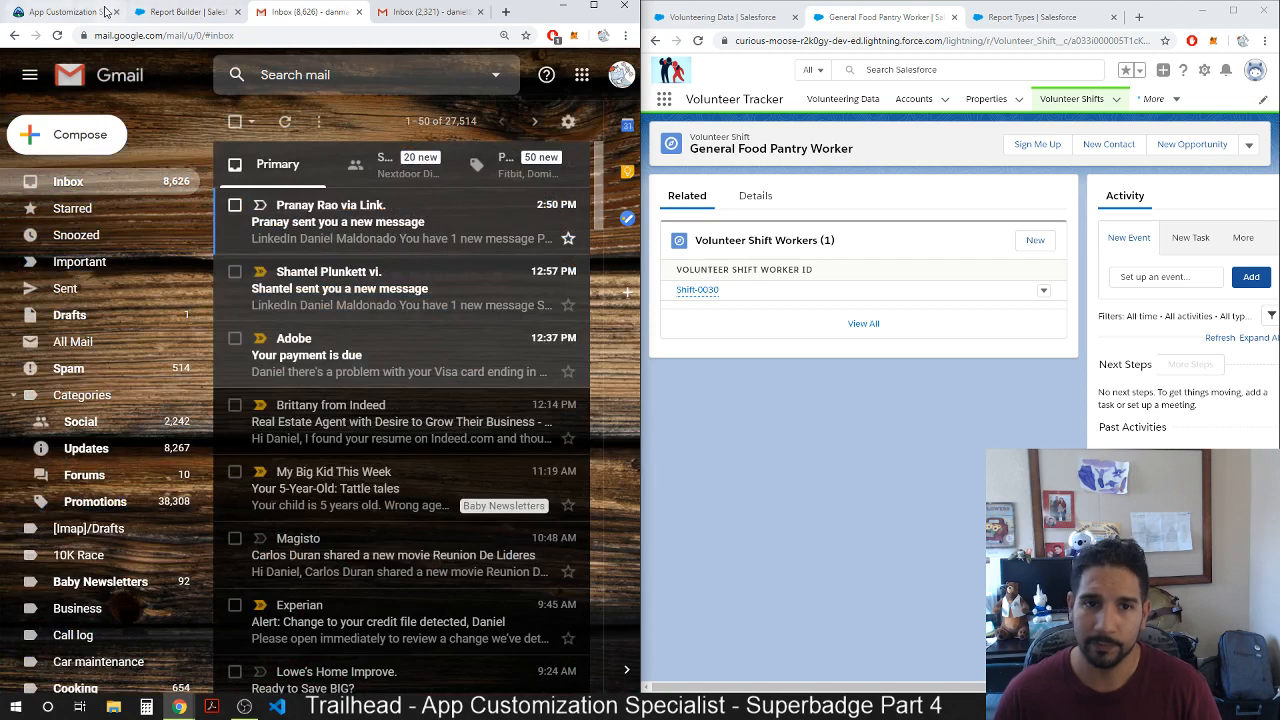
left_click(153, 18)
left_click(62, 12)
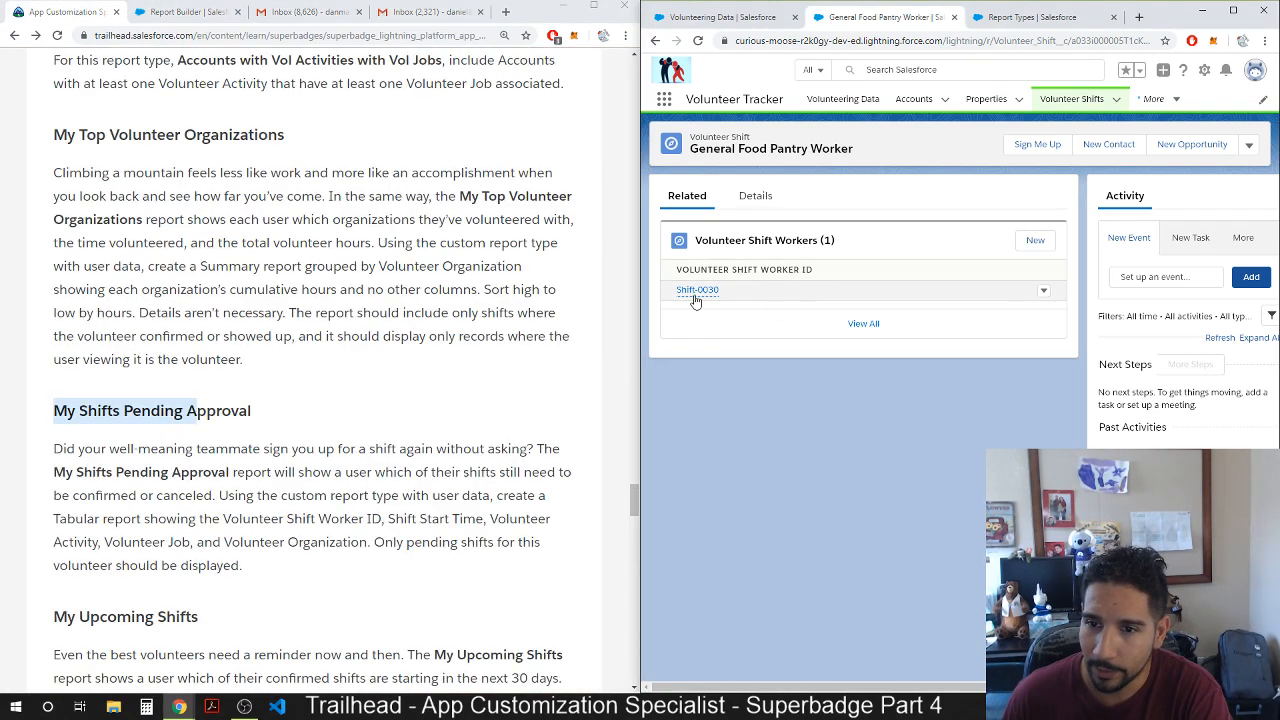
Dismiss a blank new shift worker form and review the details of the shift's existing worker record.
left_click(1036, 242)
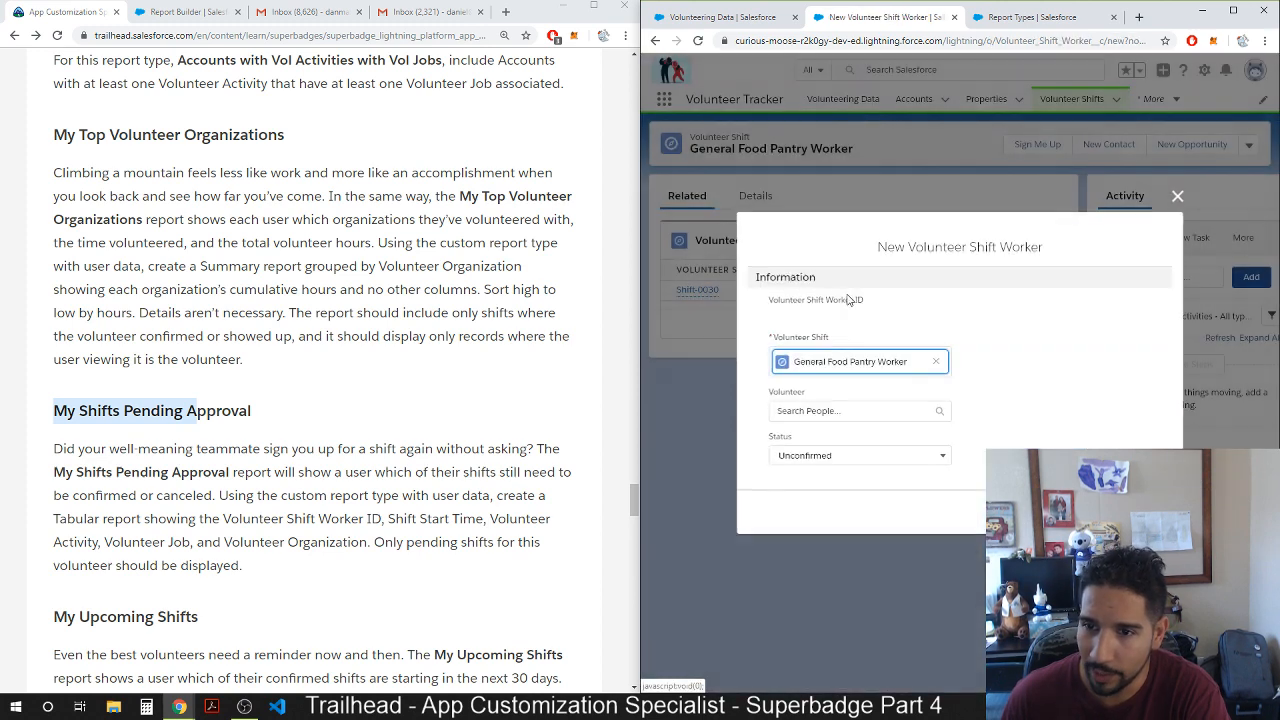
left_click(1026, 511)
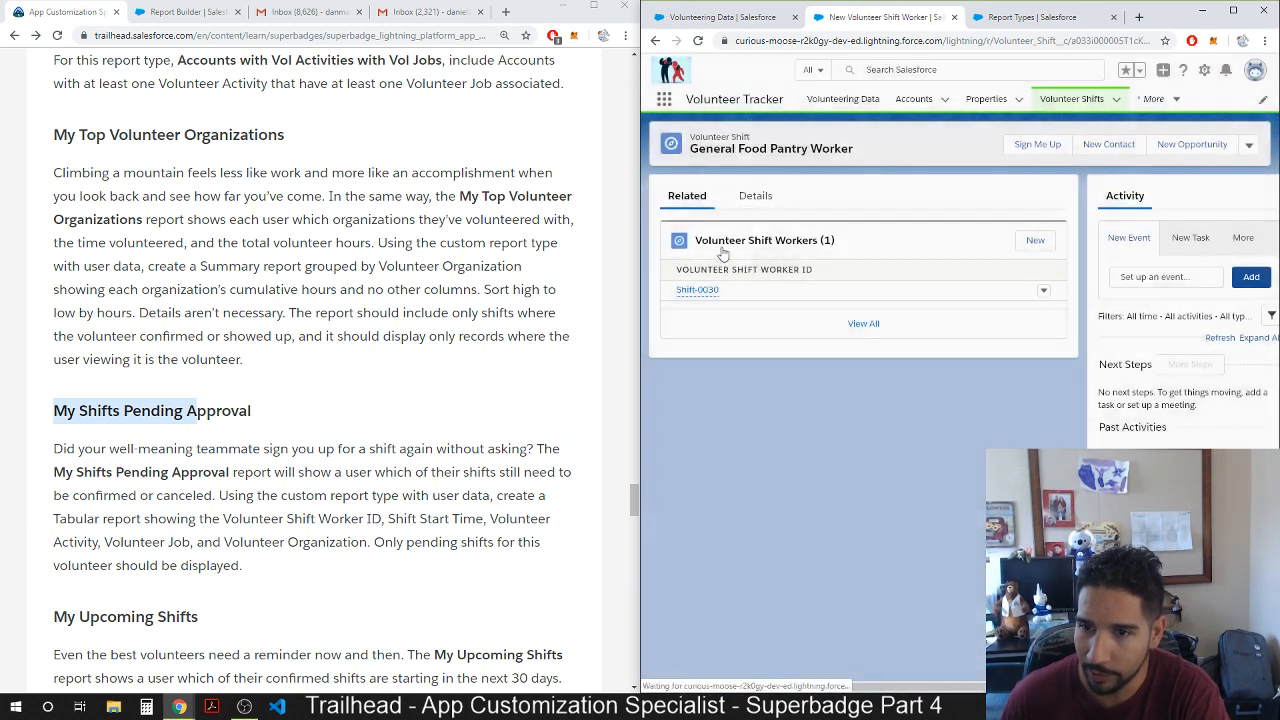
left_click(754, 244)
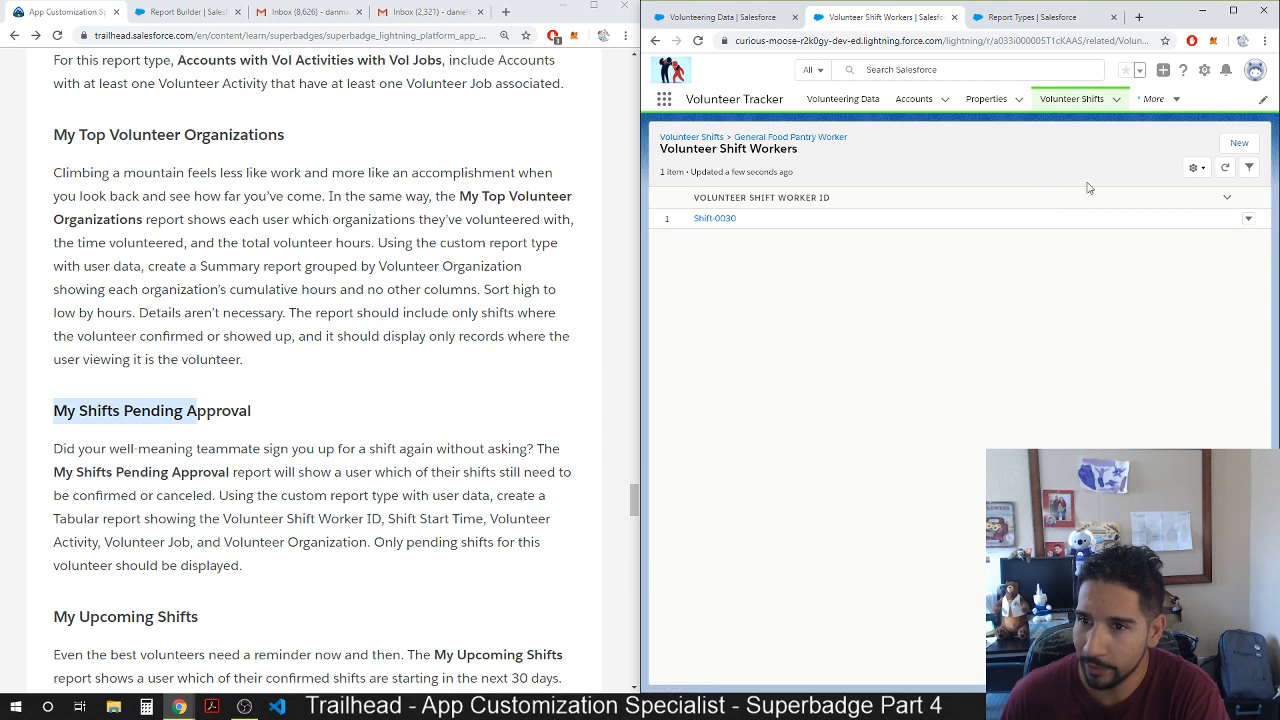
left_click(712, 224)
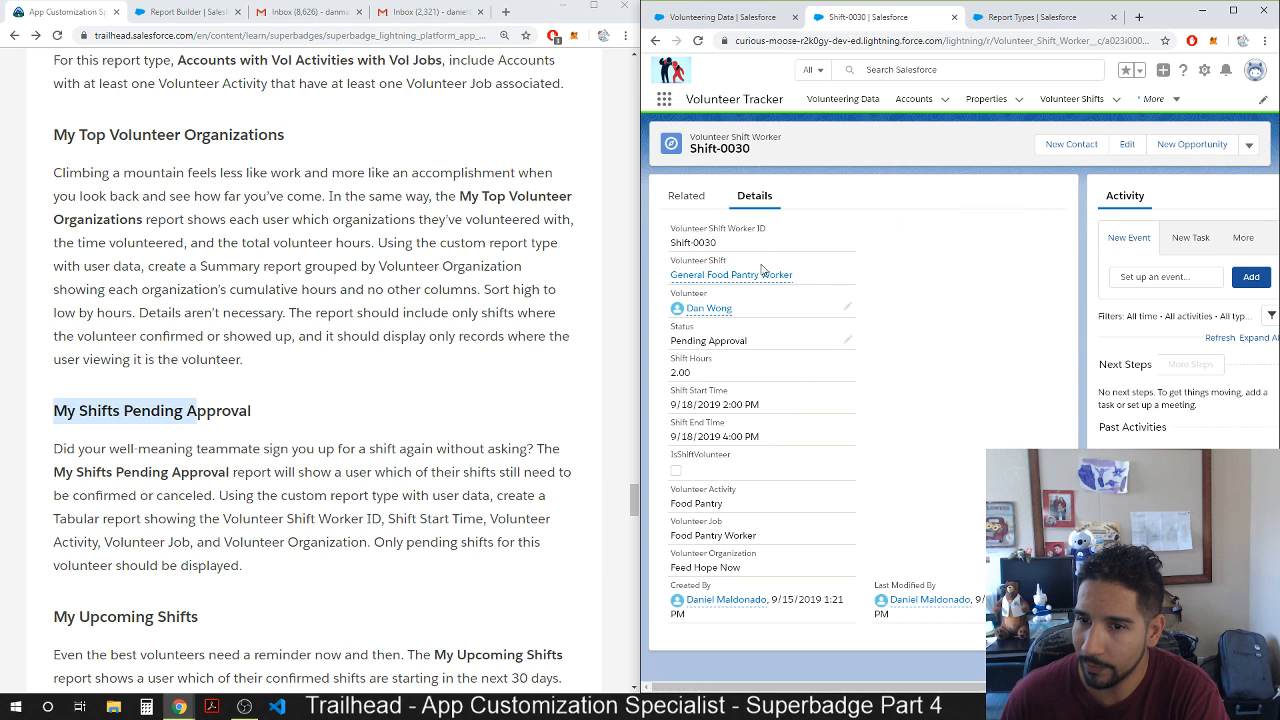
Return to the General Food Pantry Worker shift and use Sign Me Up to register the current user for it.
left_click(727, 276)
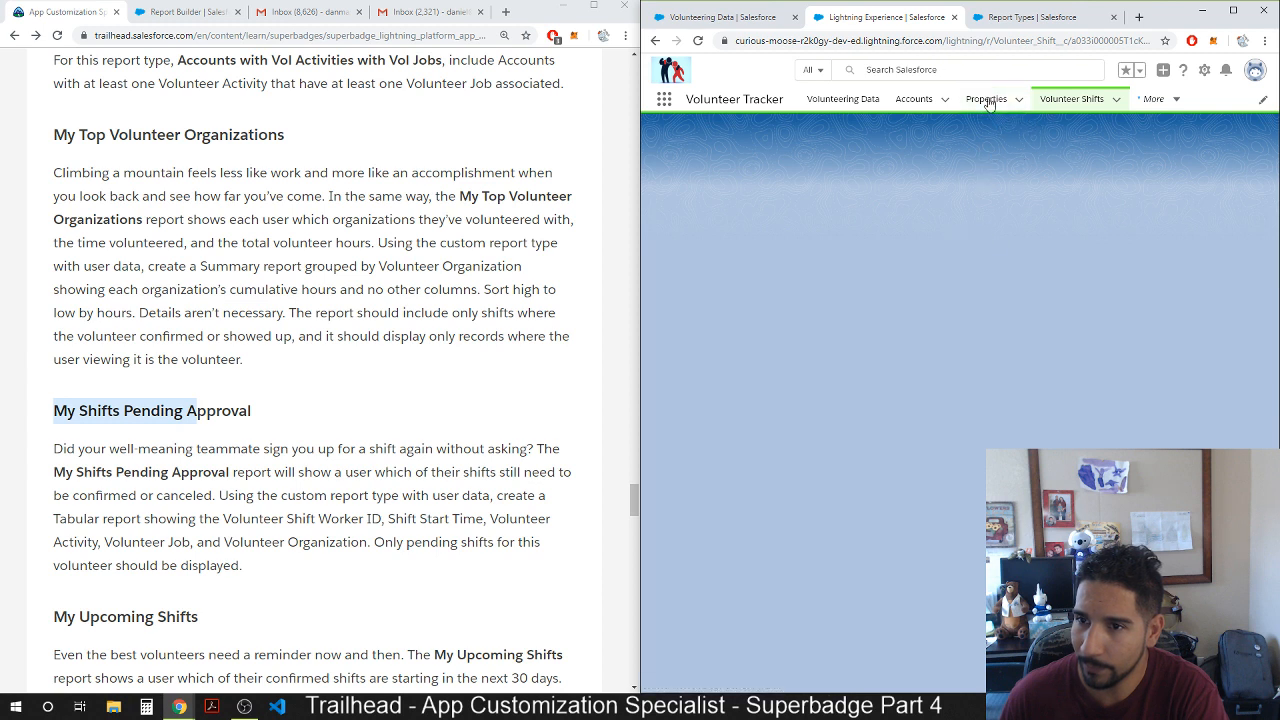
left_click(1075, 104)
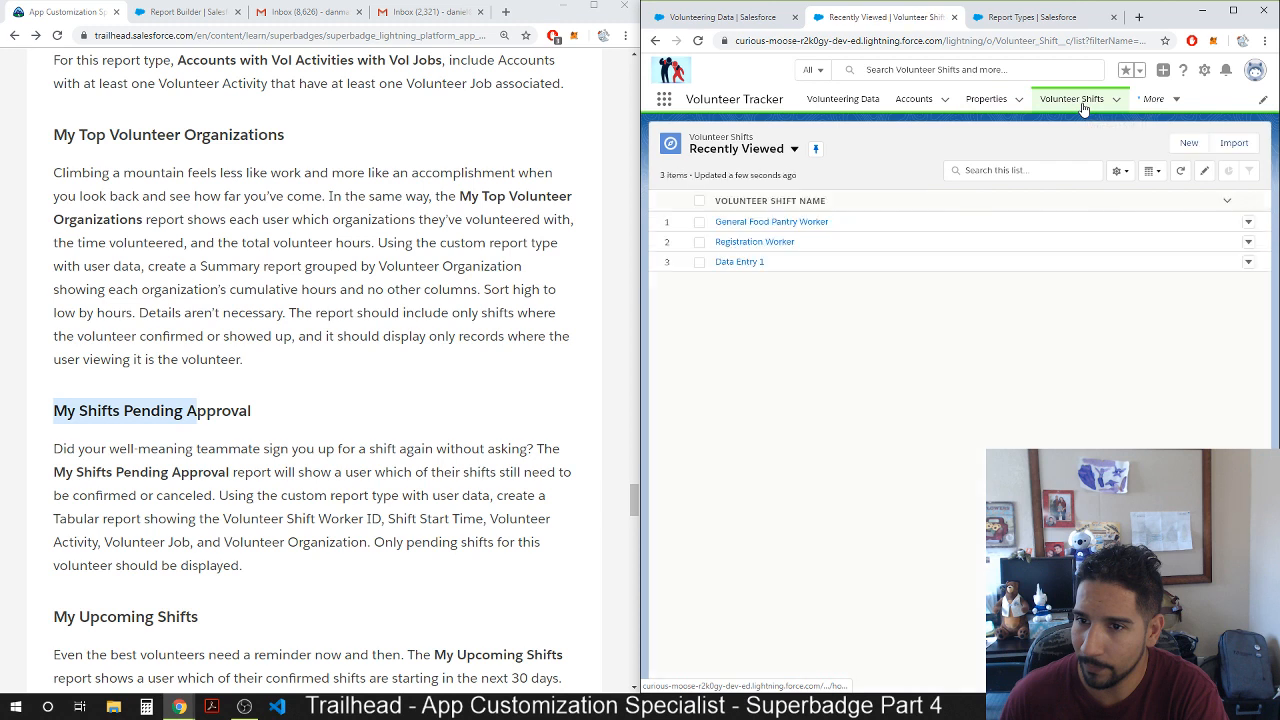
left_click(781, 222)
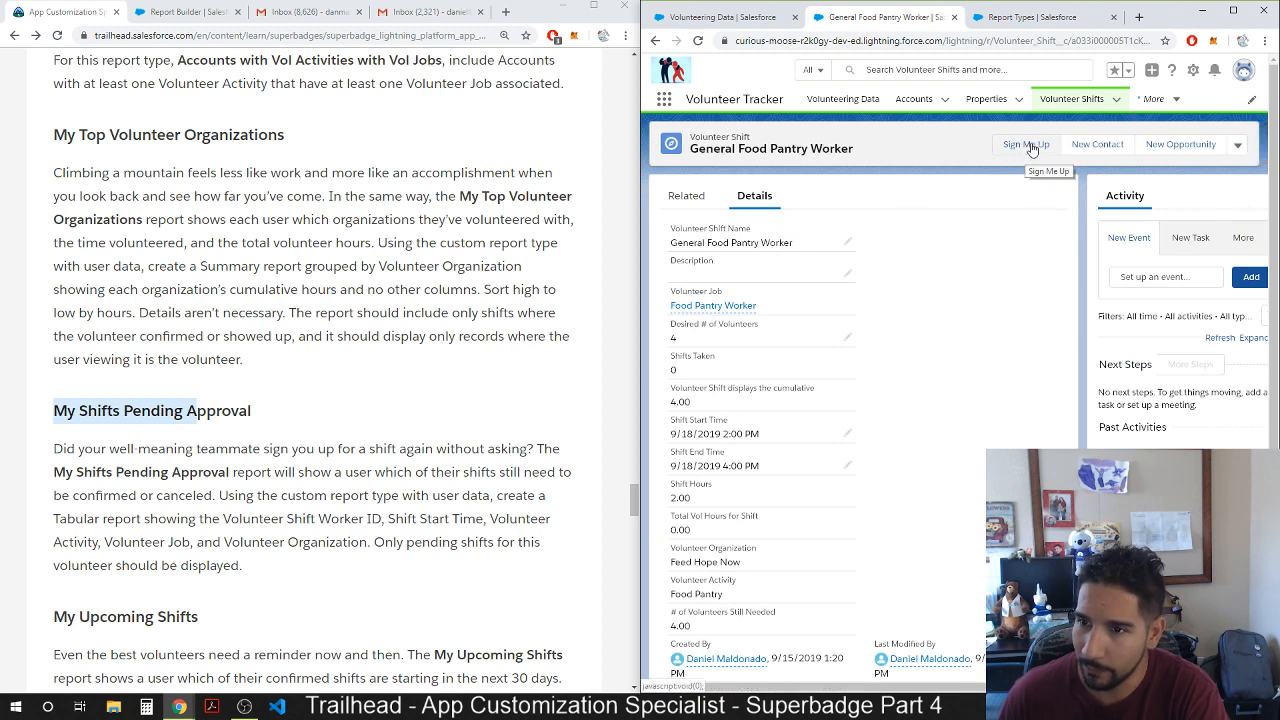
left_click(1030, 146)
left_click(1090, 405)
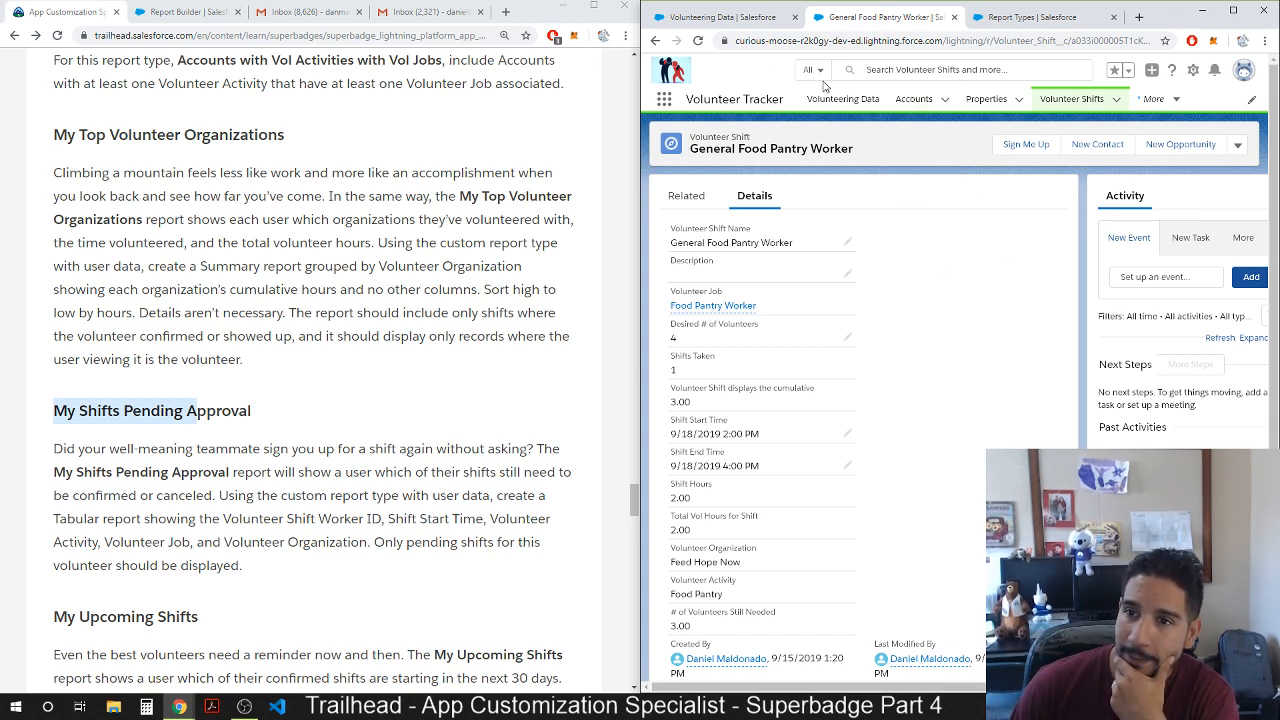
Look over the Volunteering Data dashboard, the custom report types and the My Shifts Pending Approval heading in the superbadge instructions.
left_click(720, 18)
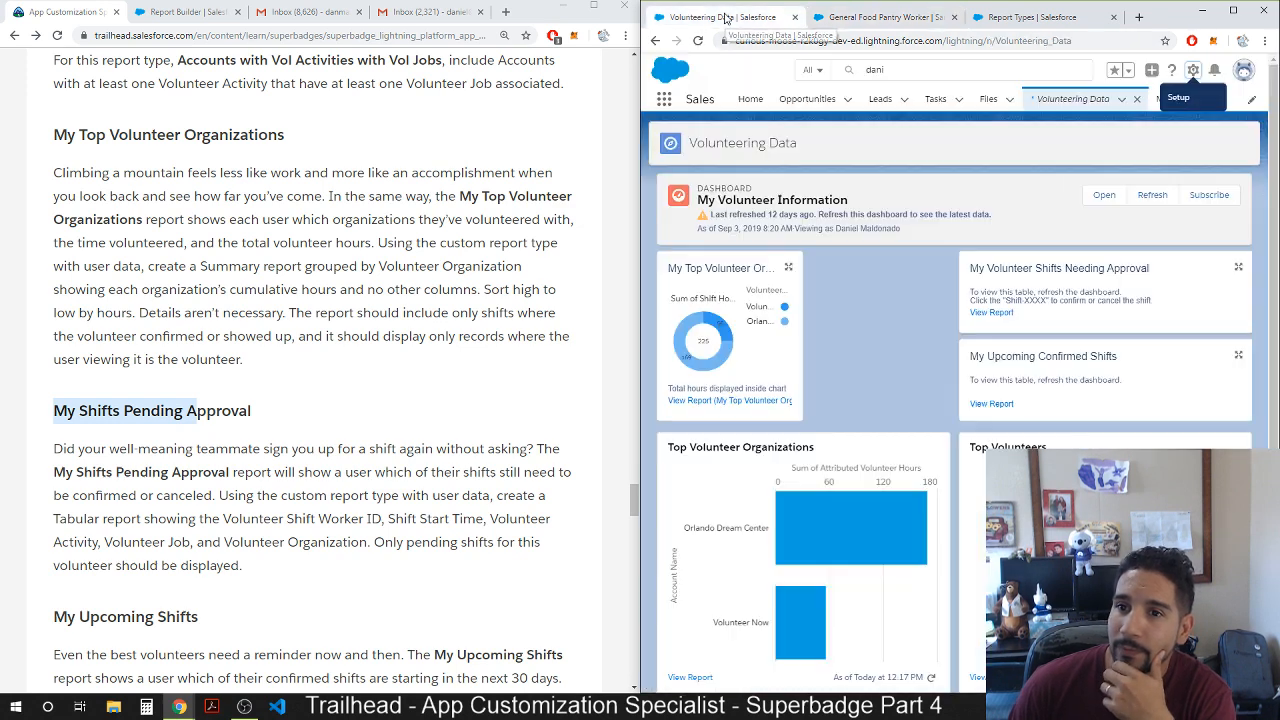
left_click(912, 17)
left_click(1030, 17)
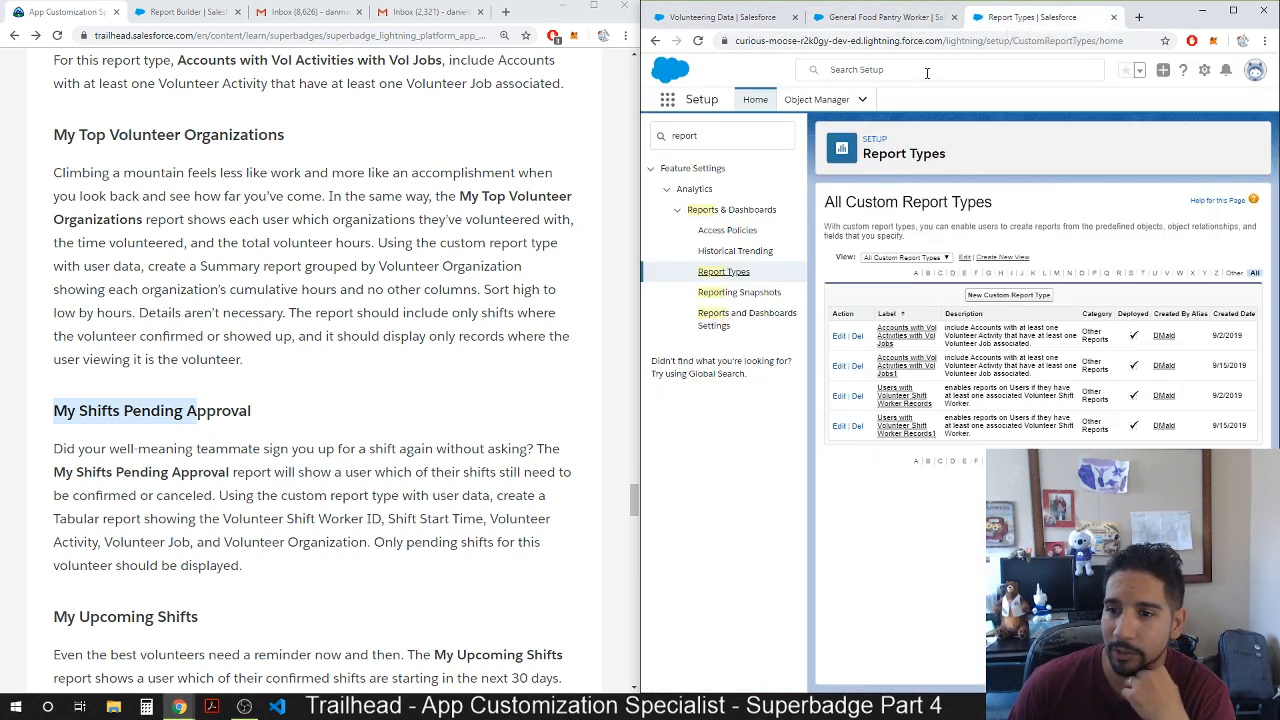
left_click(885, 18)
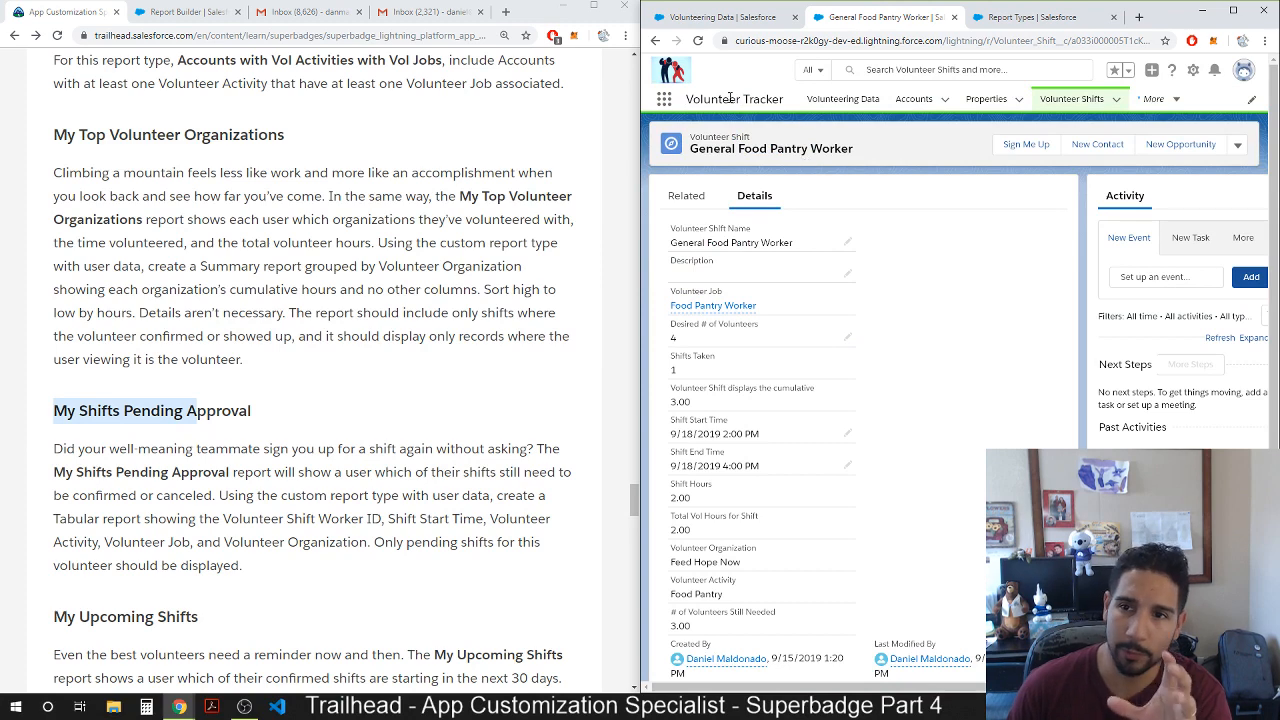
left_click(720, 18)
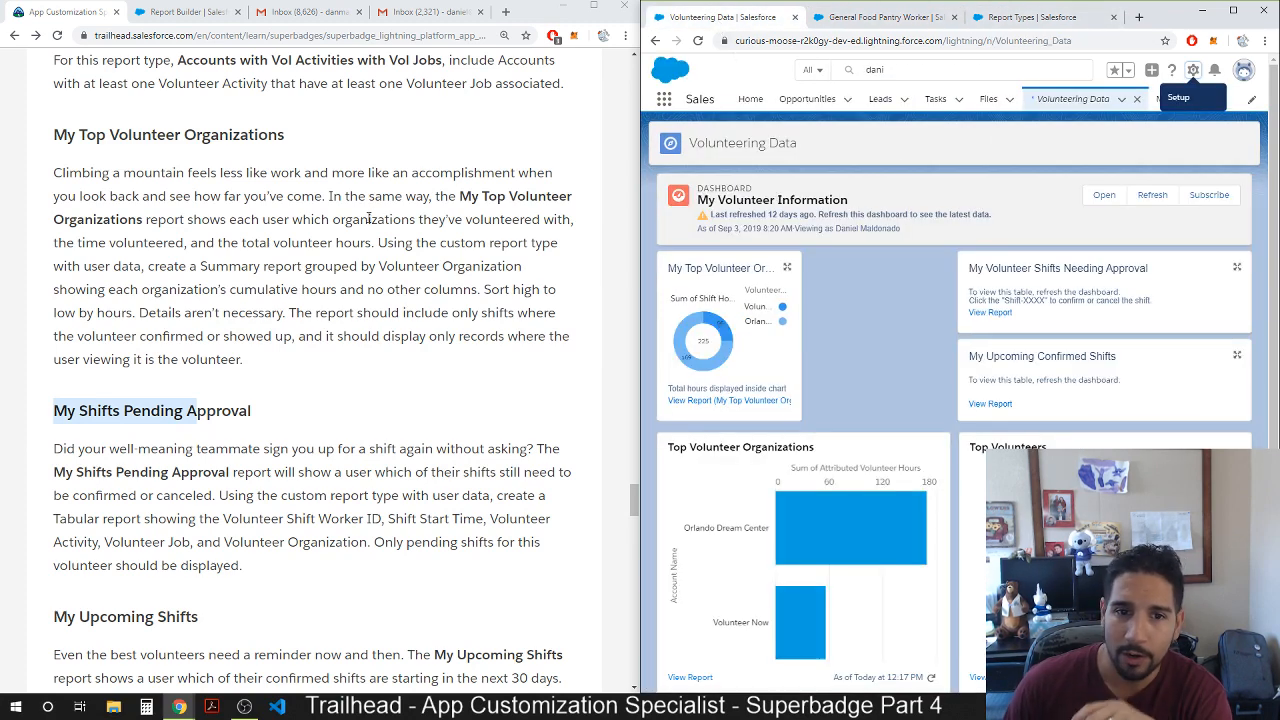
left_click(315, 383)
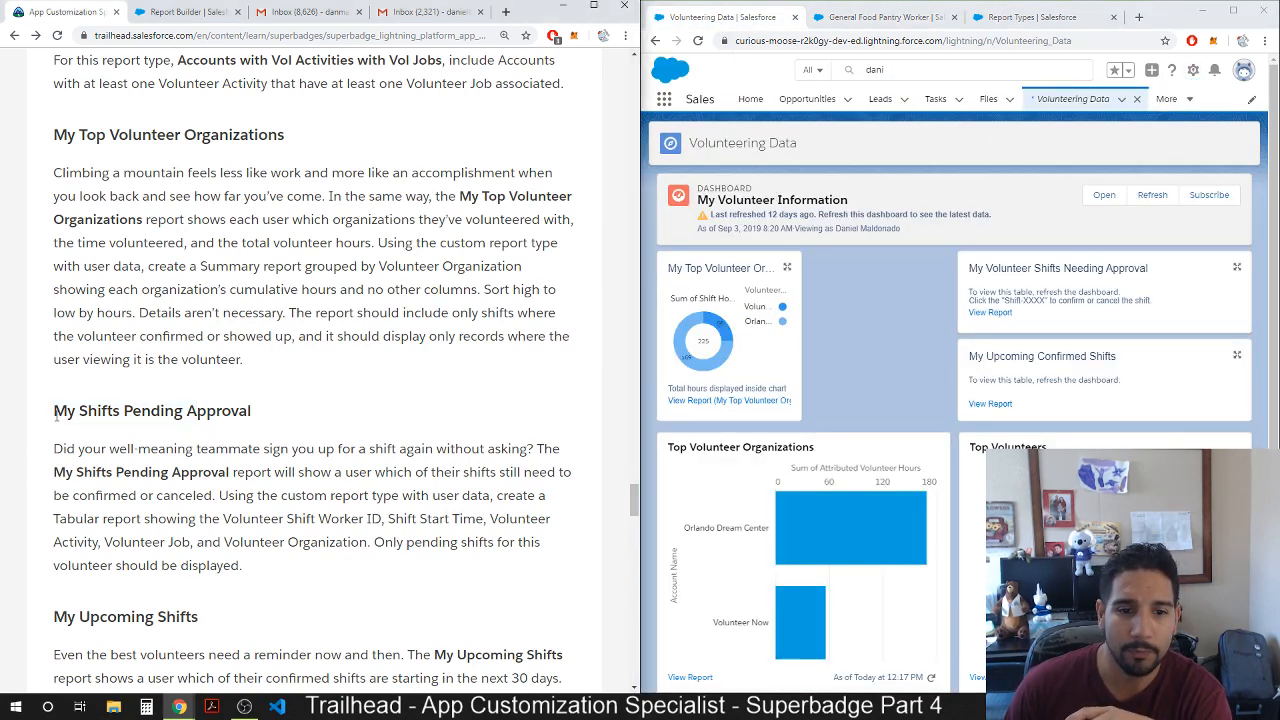
left_click_drag(52, 417, 231, 416)
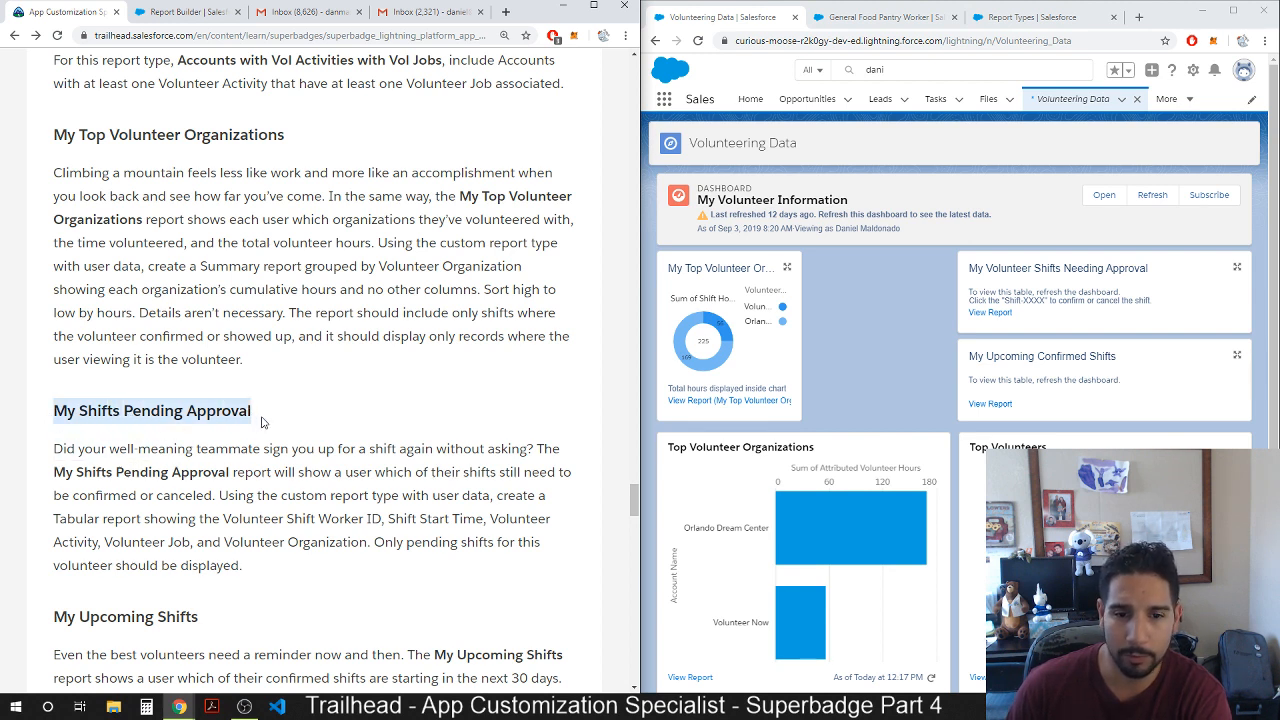
Close the browser page showing the Volunteering Data dashboard and return to the General Food Pantry Worker shift.
left_click(1030, 17)
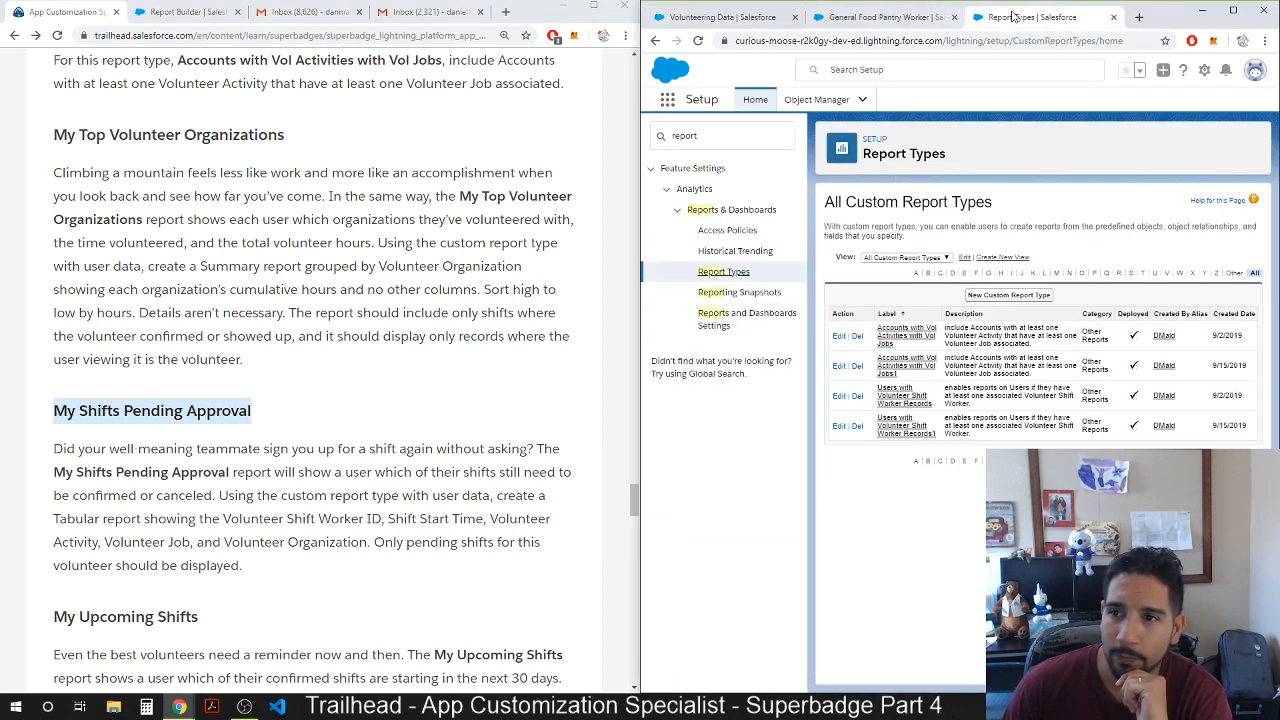
left_click(898, 20)
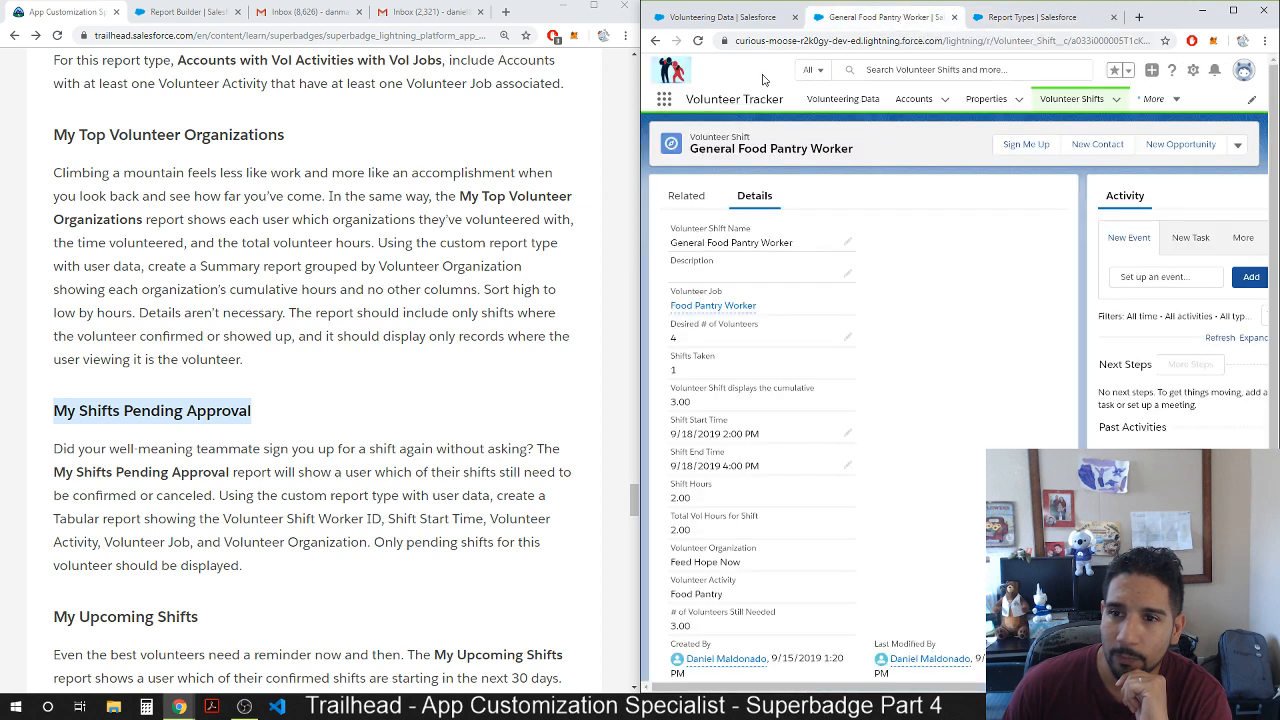
left_click(716, 24)
left_click(850, 18)
left_click(782, 17)
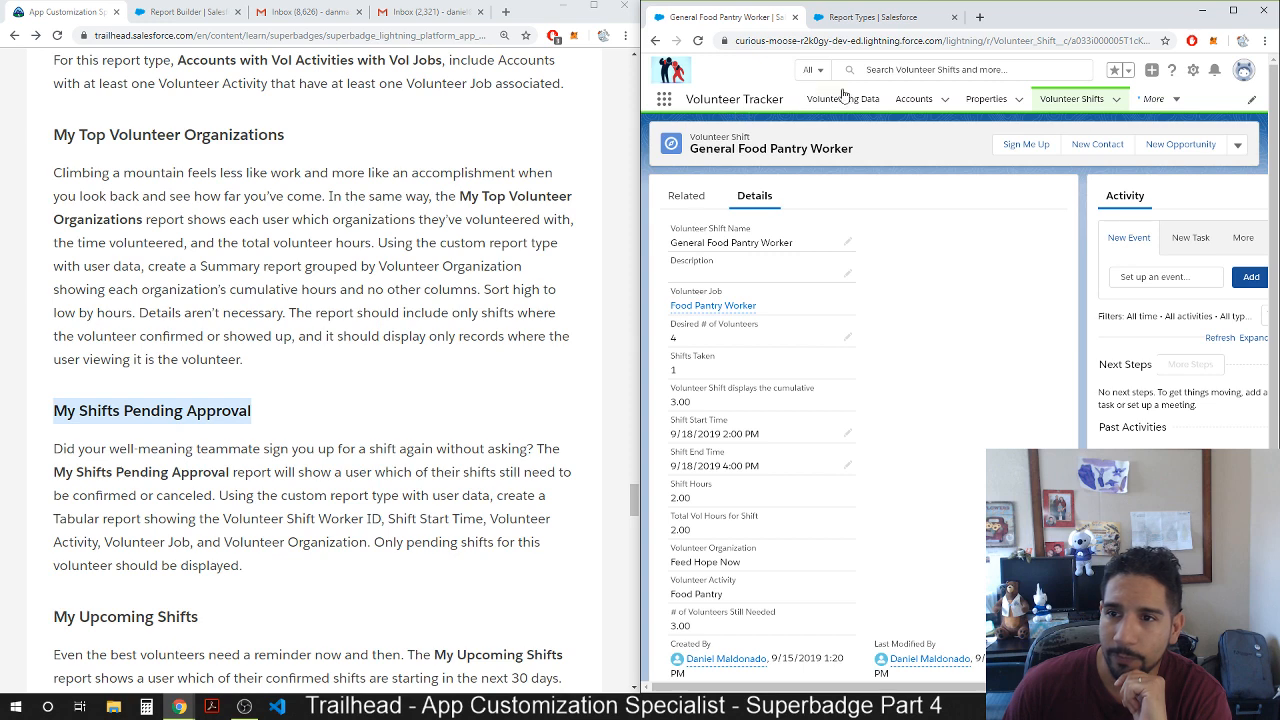
Search the available apps and items for "repo" and open the Reports list.
left_click(880, 70)
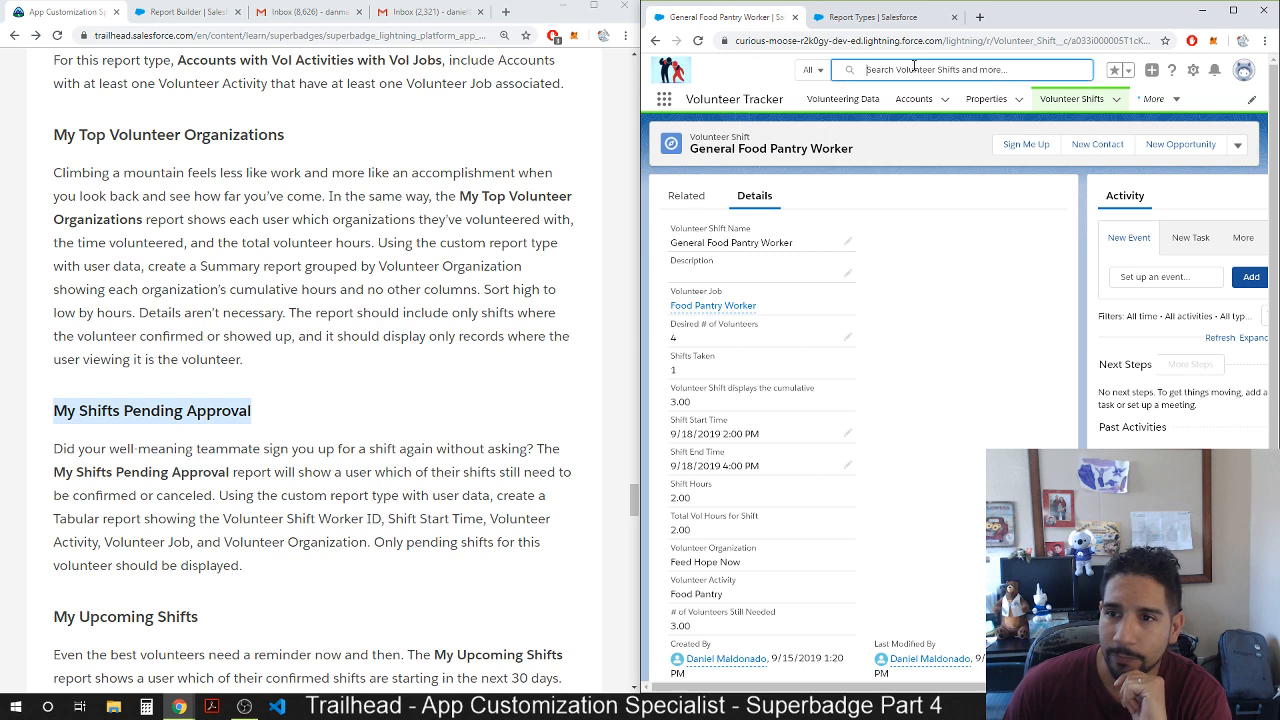
left_click(663, 99)
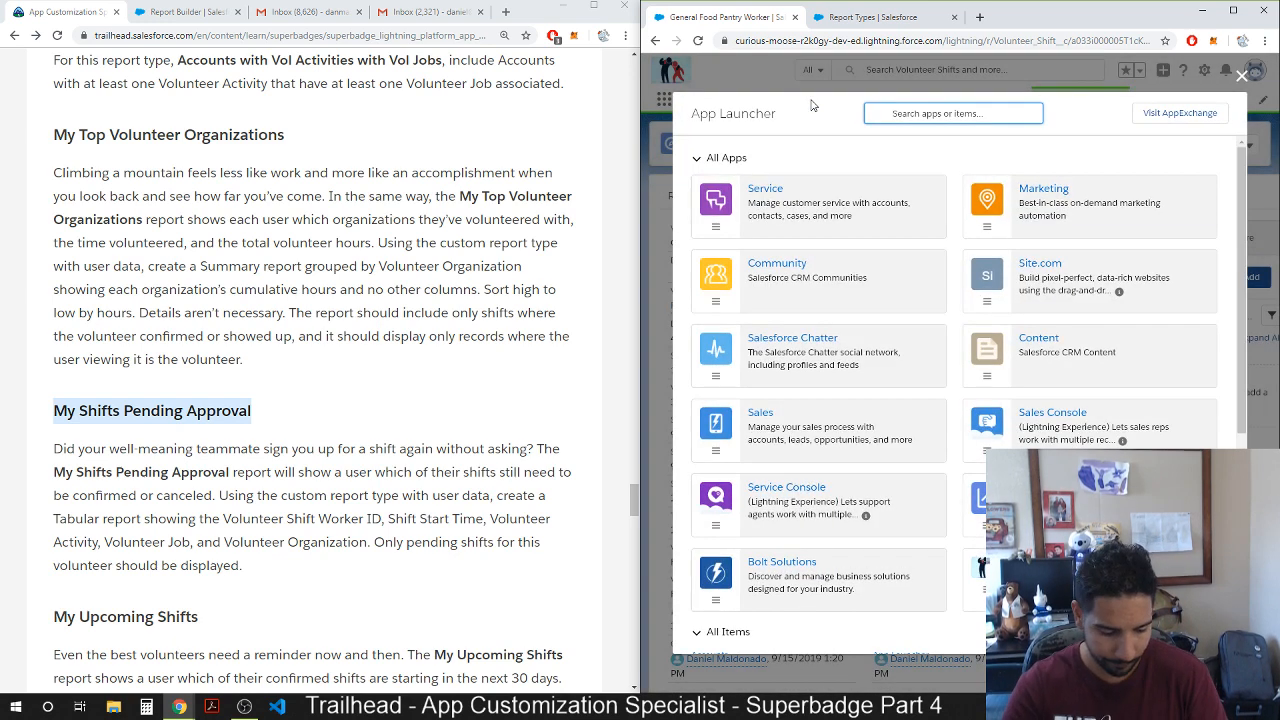
type("repo")
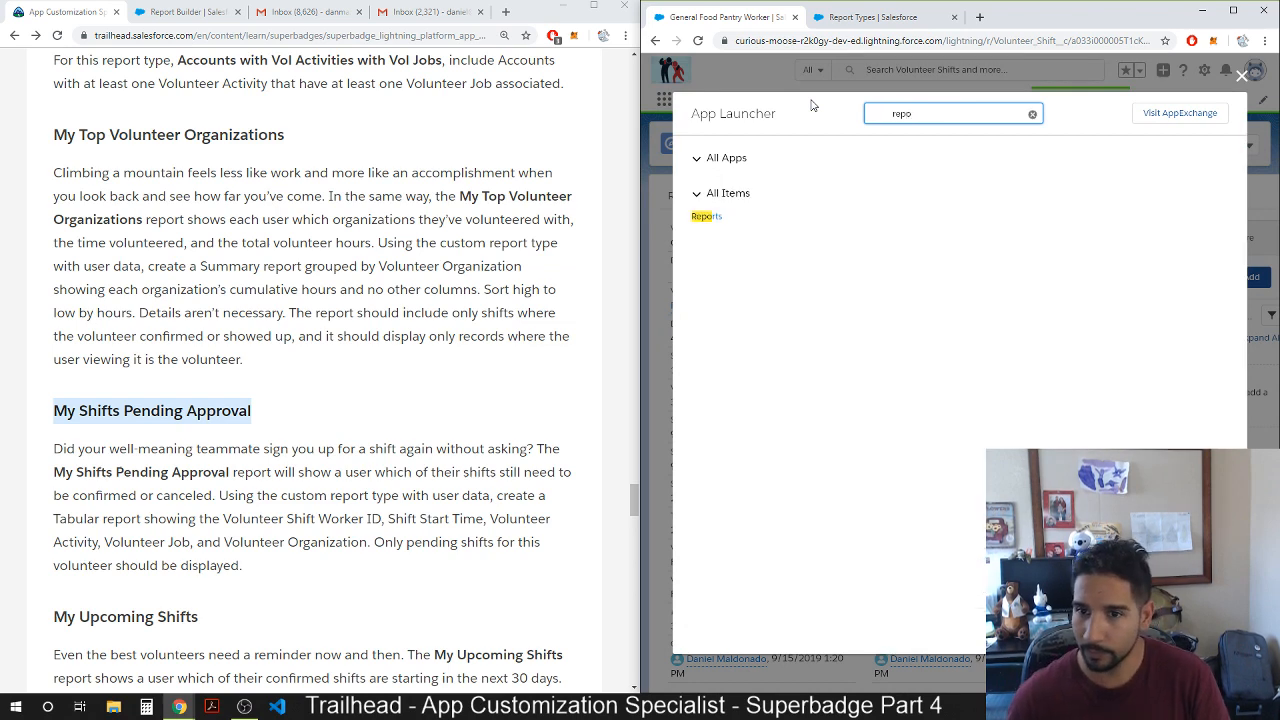
left_click(708, 218)
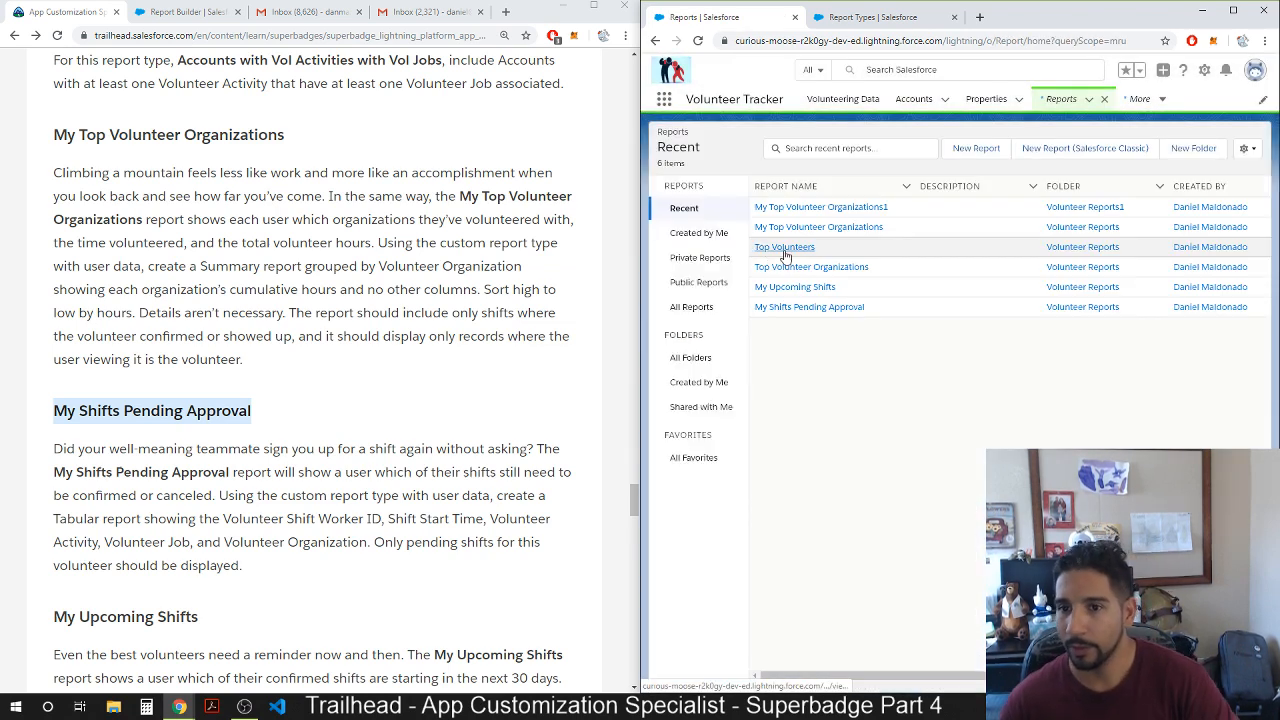
Try to start a new report based on the Users with Volunteer Shift Worker Records report type.
left_click(977, 152)
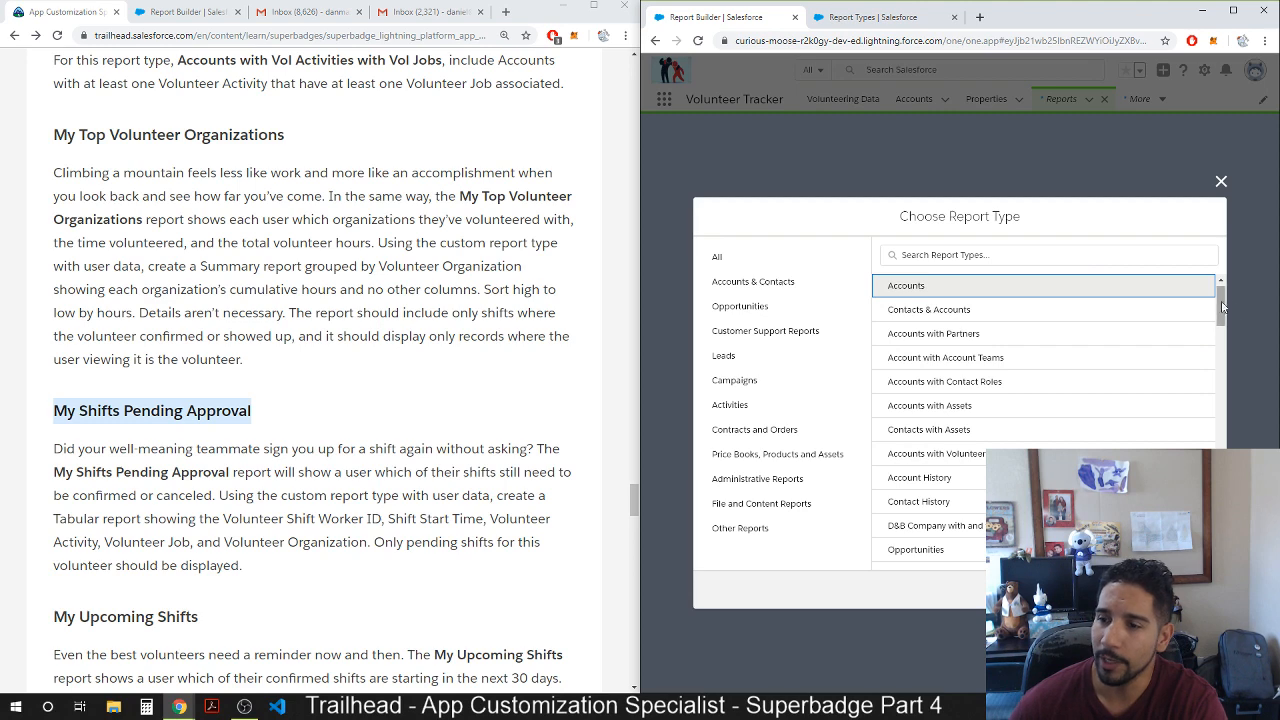
left_click_drag(1222, 307, 1222, 560)
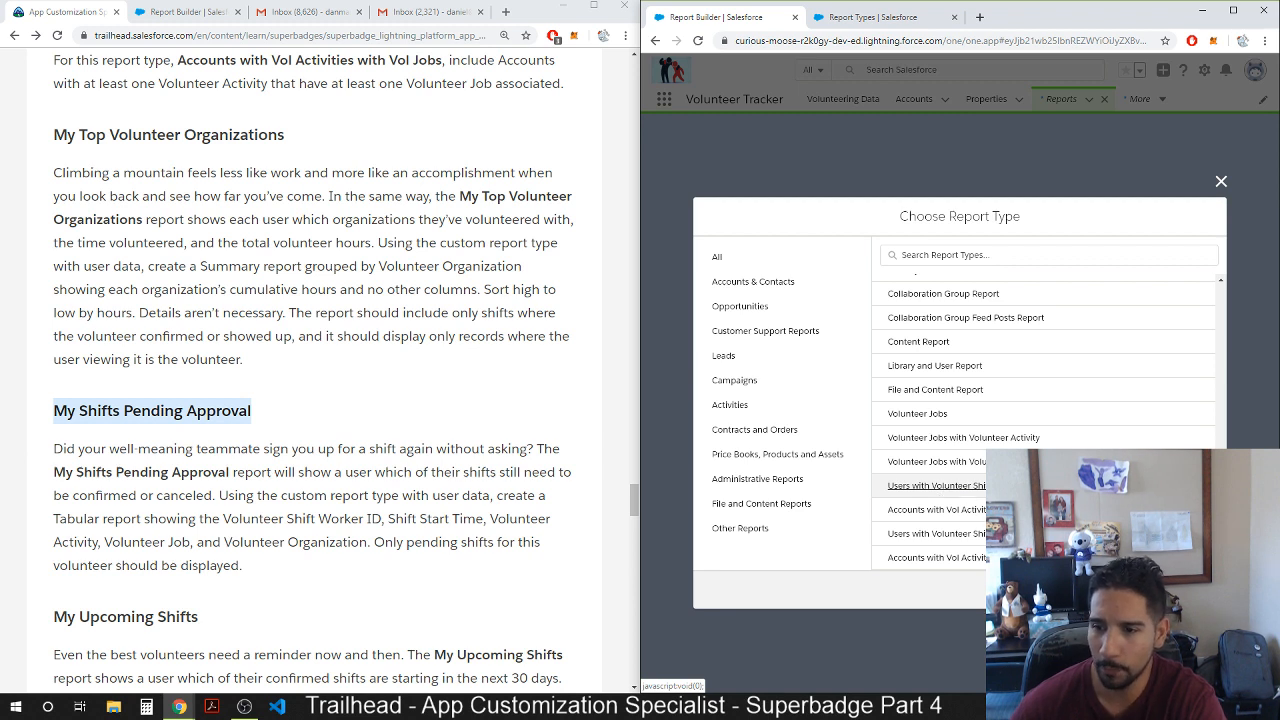
left_click(1000, 486)
left_click(1188, 590)
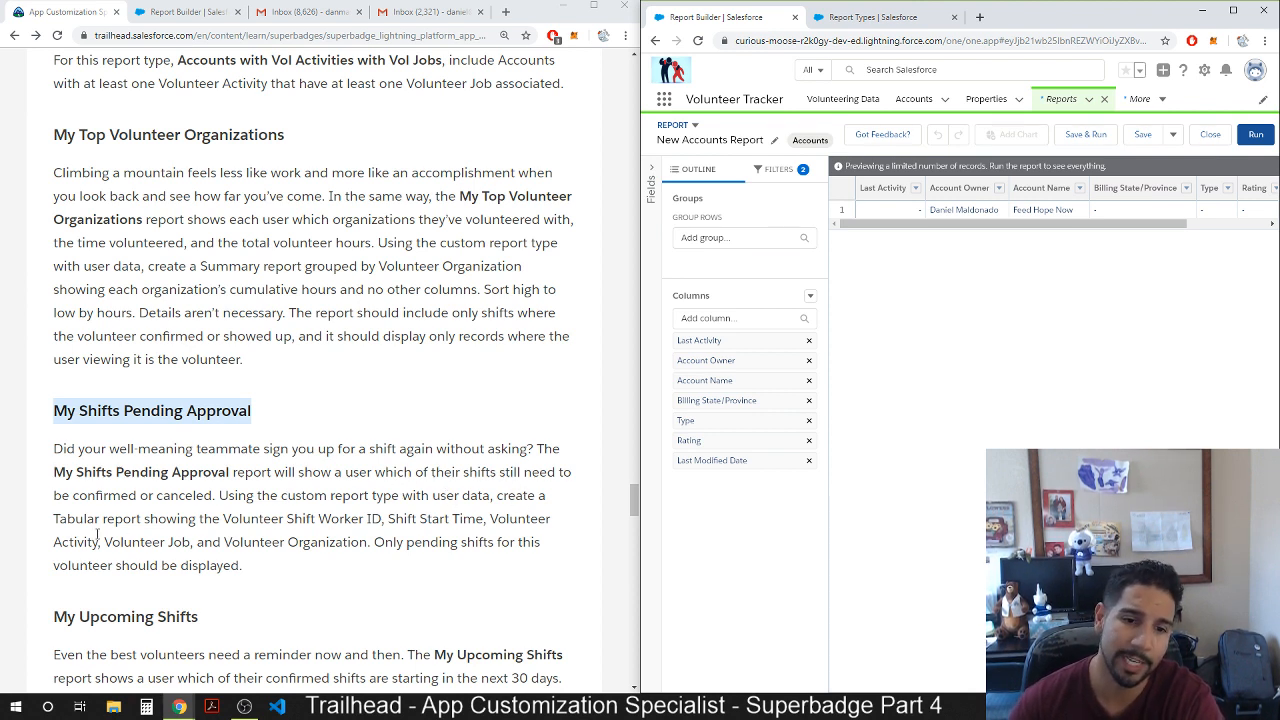
Read the My Shifts Pending Approval requirements for the report format, the columns and the pending-shift restriction.
left_click_drag(54, 519, 102, 521)
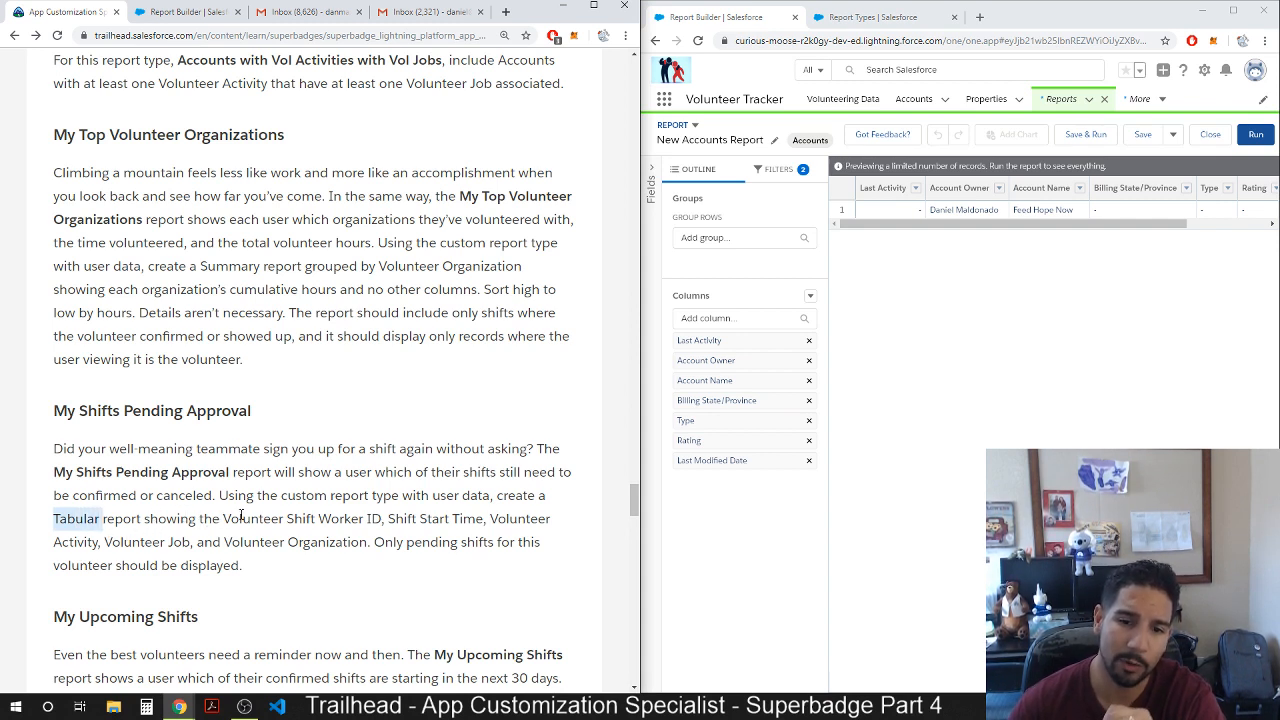
left_click_drag(383, 518, 223, 518)
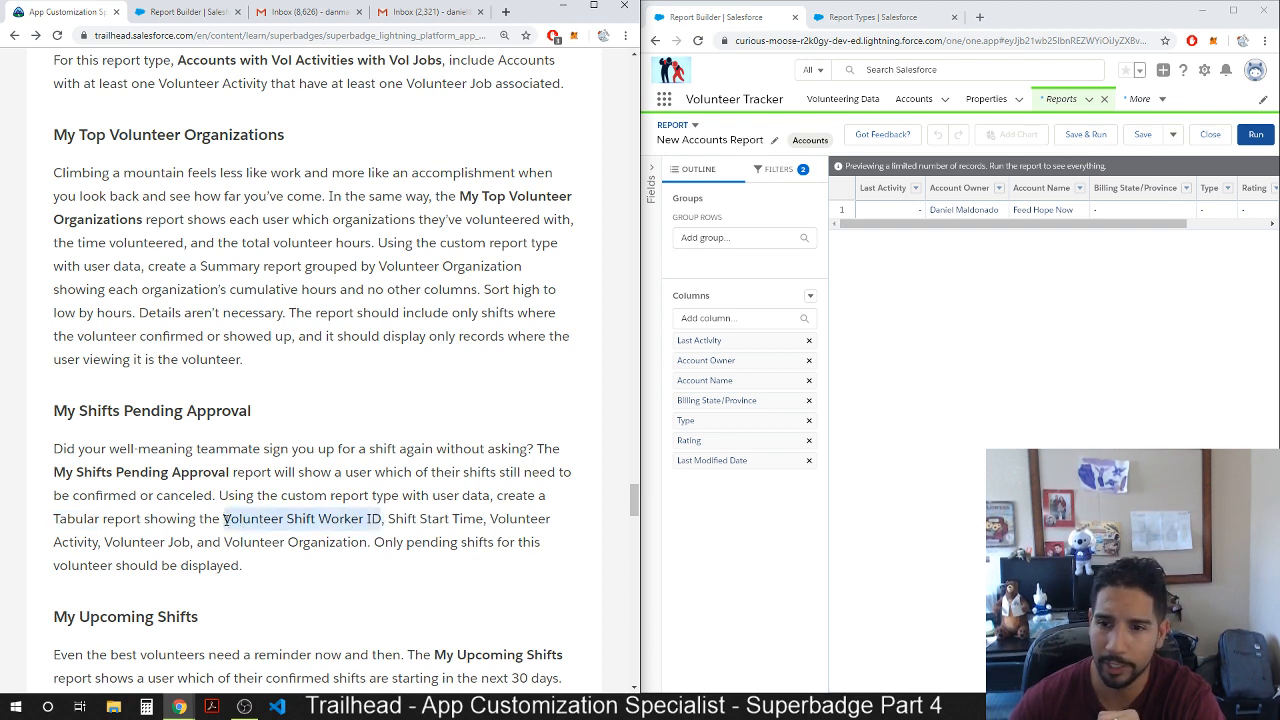
left_click_drag(388, 518, 252, 570)
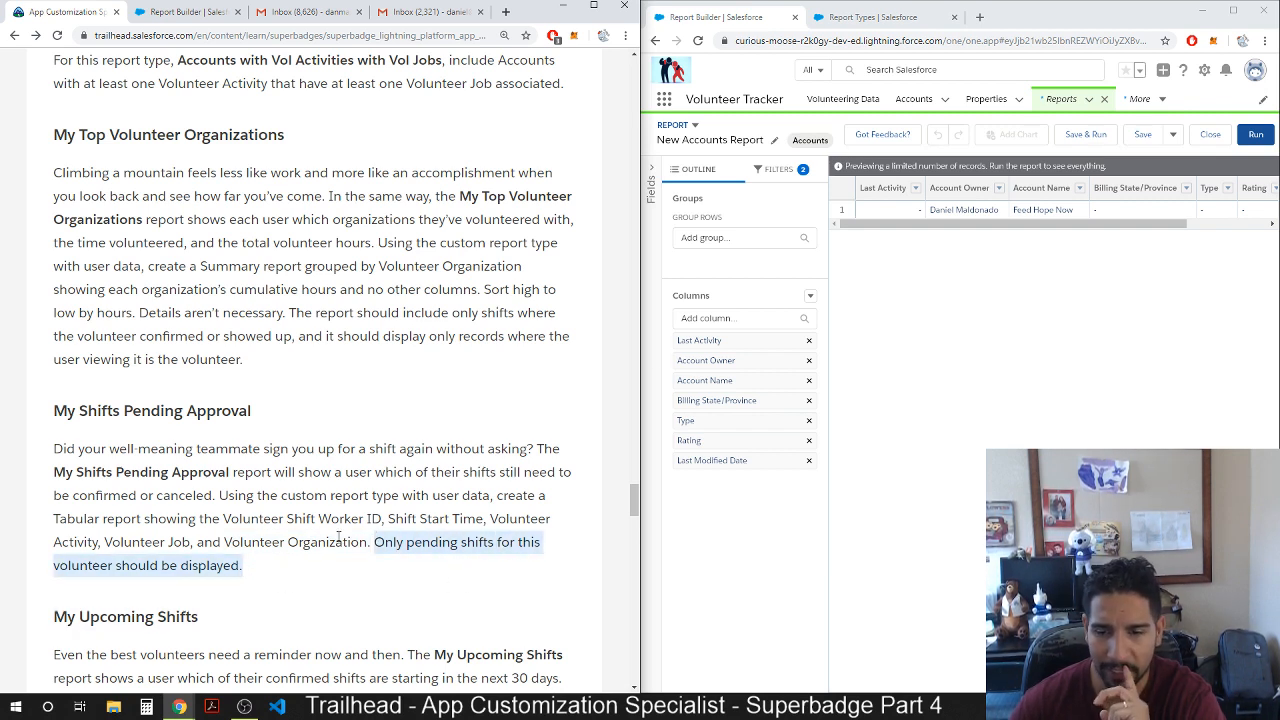
Remove all the default columns from the new report, from Last Activity through Last Modified Date.
left_click(810, 341)
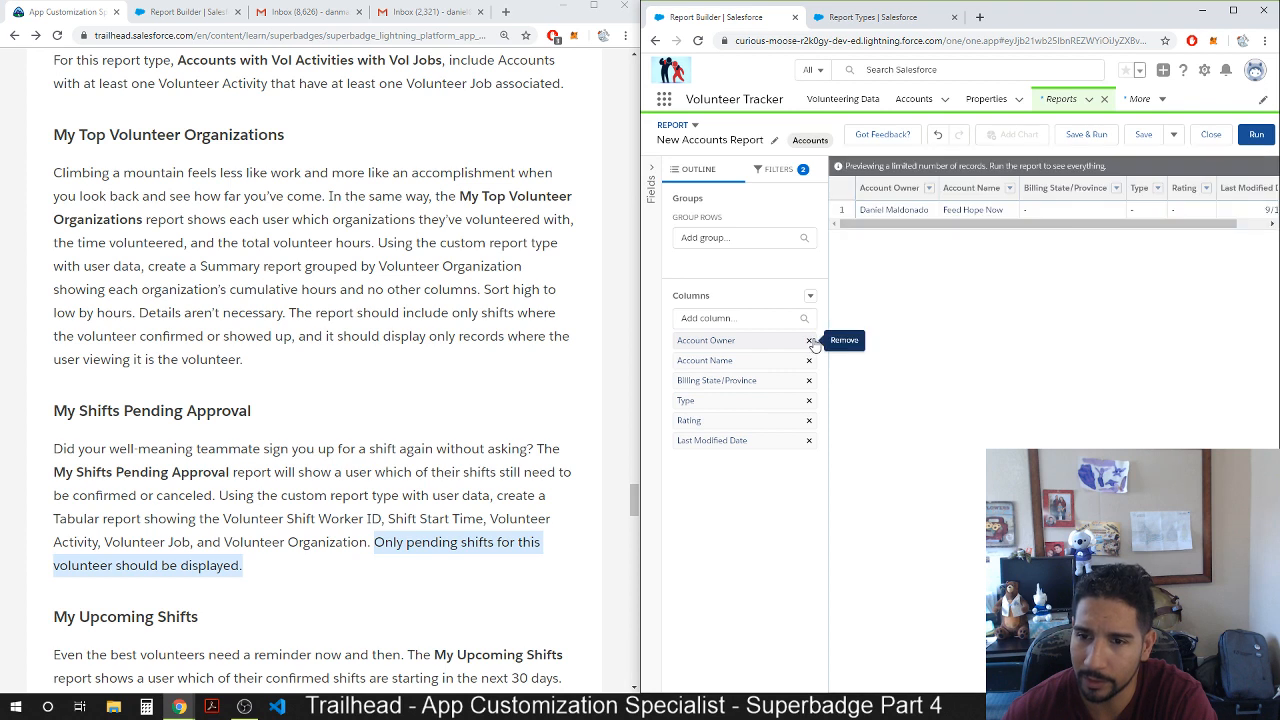
left_click(810, 341)
left_click(810, 341)
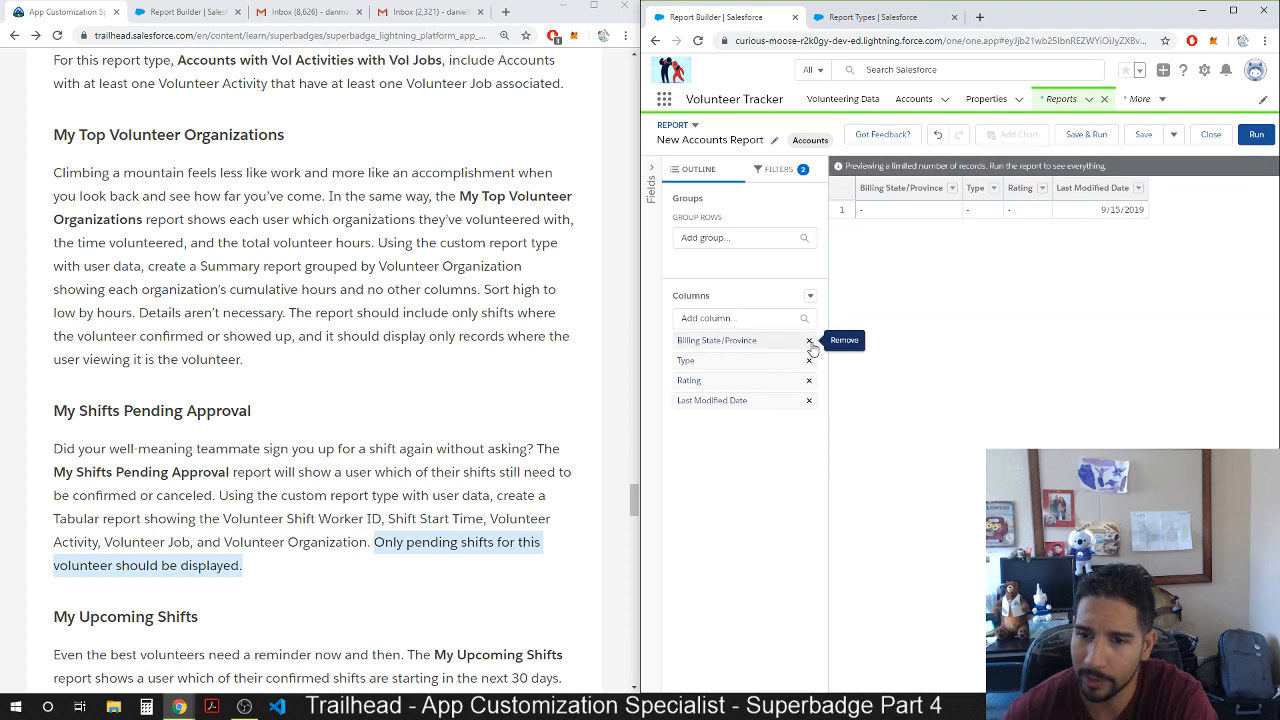
left_click(810, 341)
left_click(810, 341)
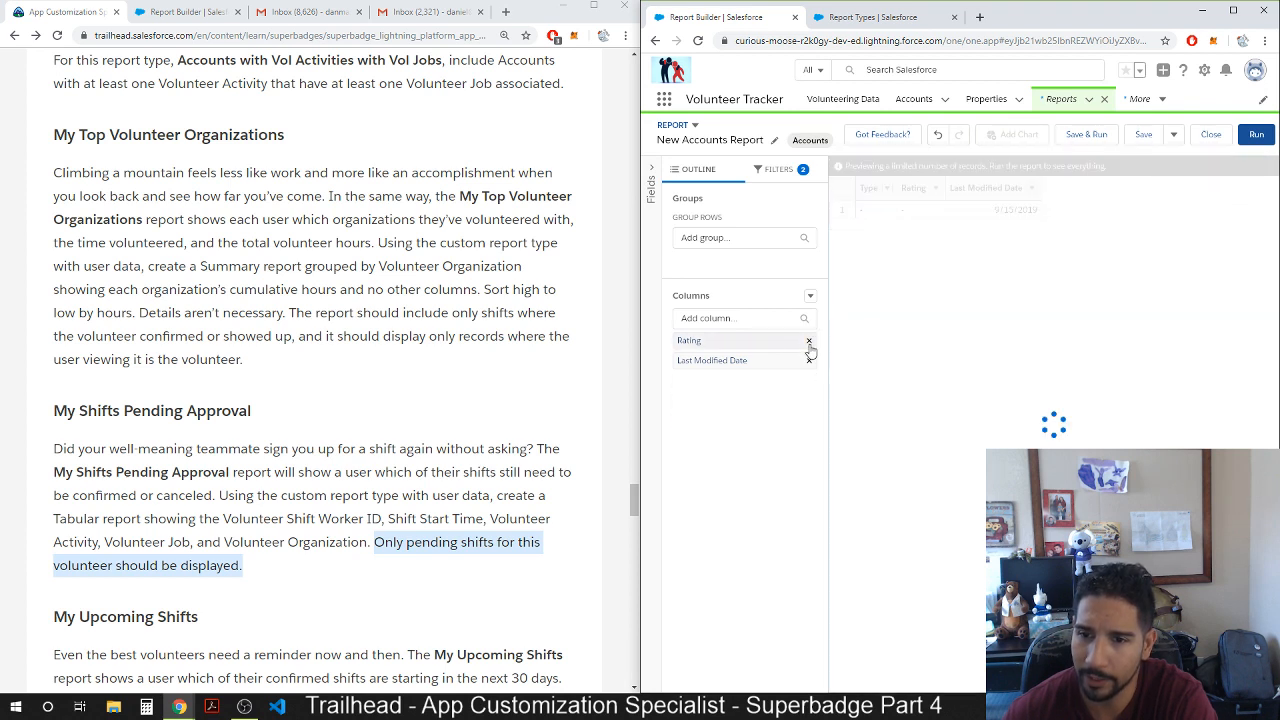
left_click(810, 341)
left_click(810, 341)
Search the report's available columns for the Volunteer Shift Worker ID field and look through the full field list.
left_click(750, 317)
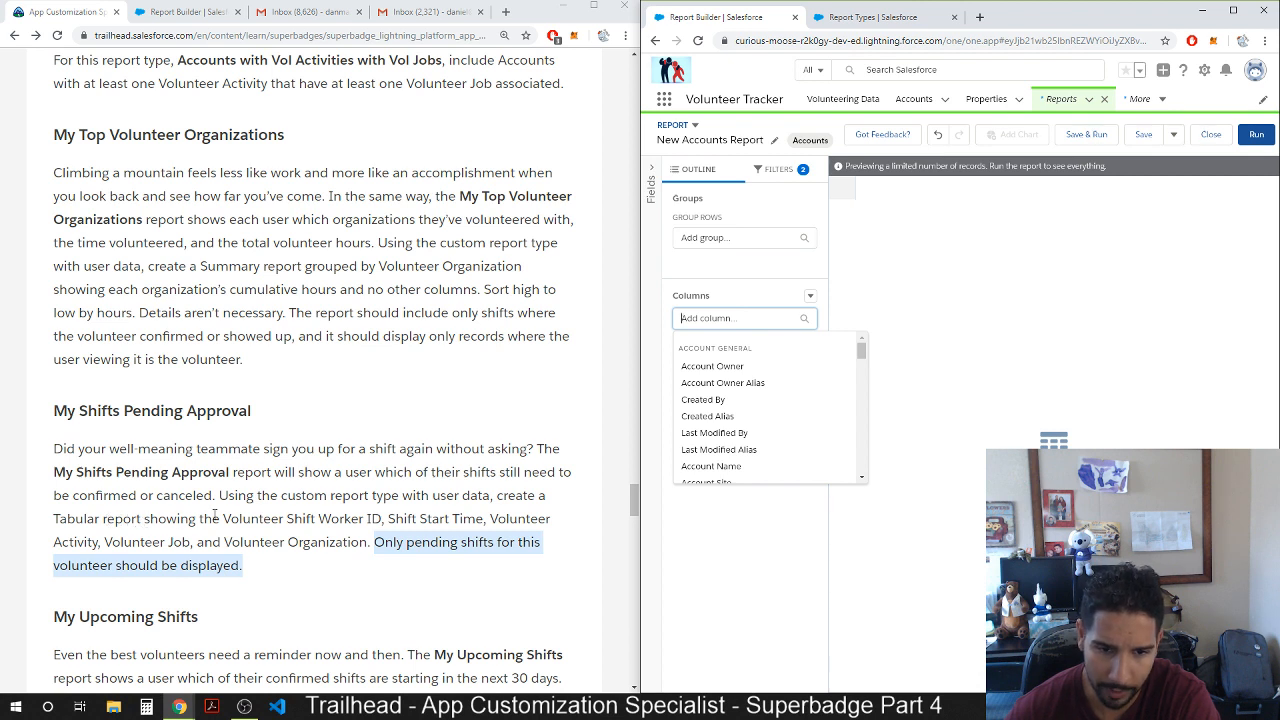
left_click_drag(216, 517, 381, 512)
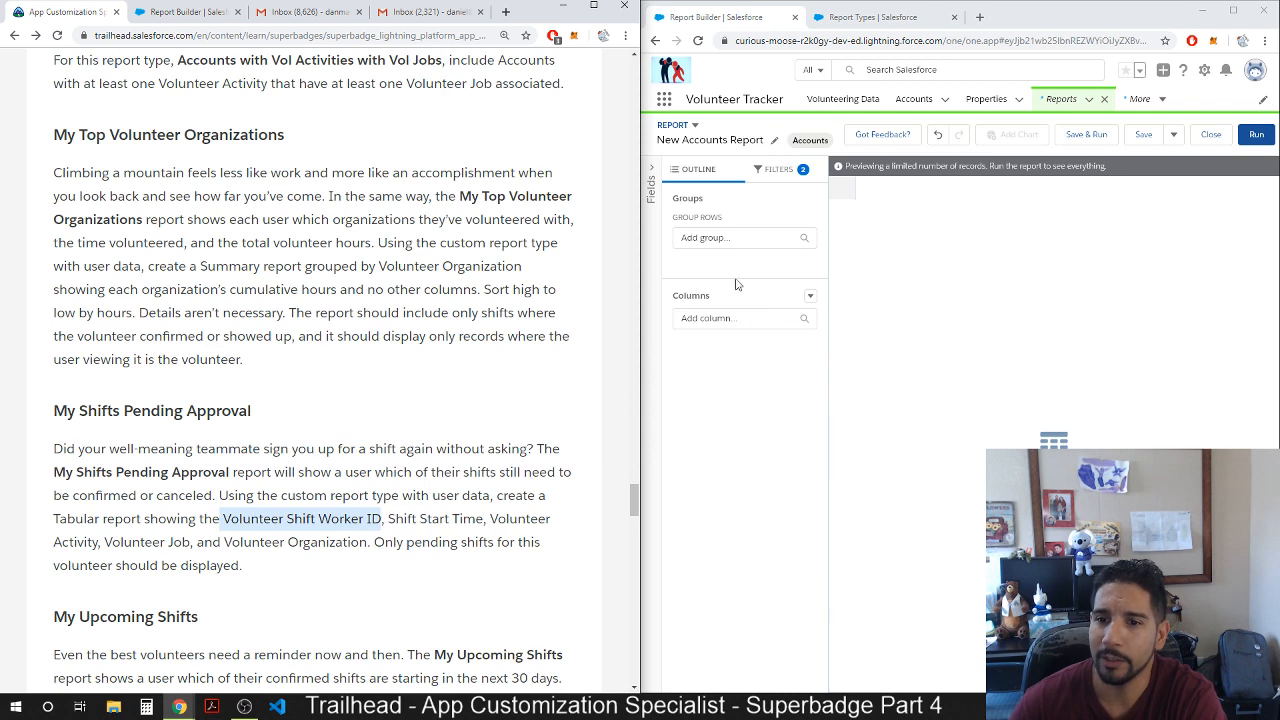
left_click(725, 319)
type("w")
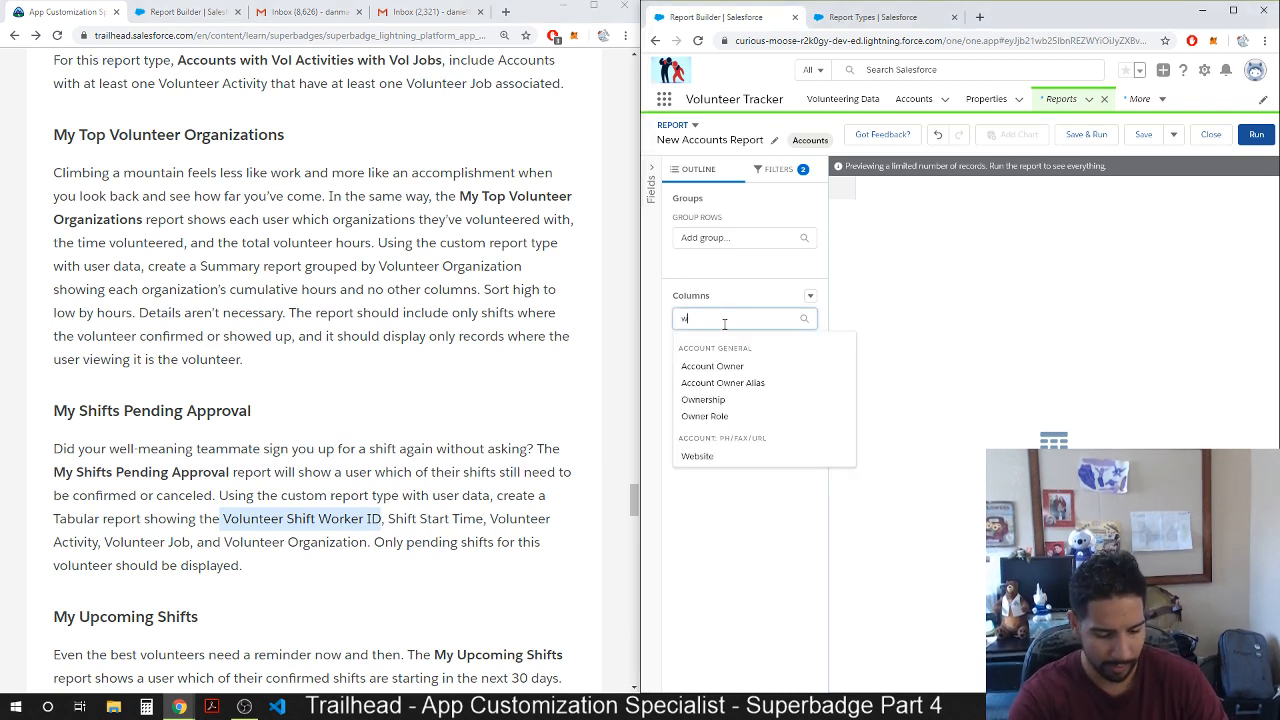
type("ork")
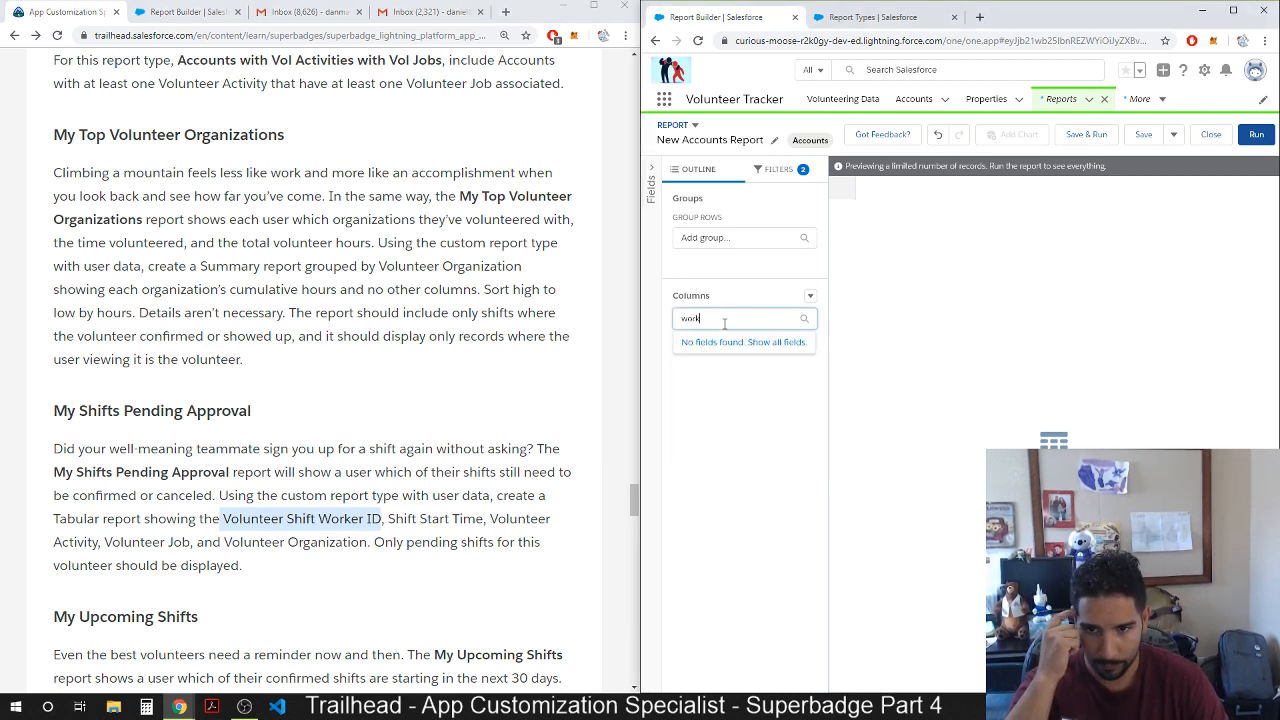
type("e")
key("BackSpace")
key("BackSpace")
key("BackSpace")
key("BackSpace")
key("BackSpace")
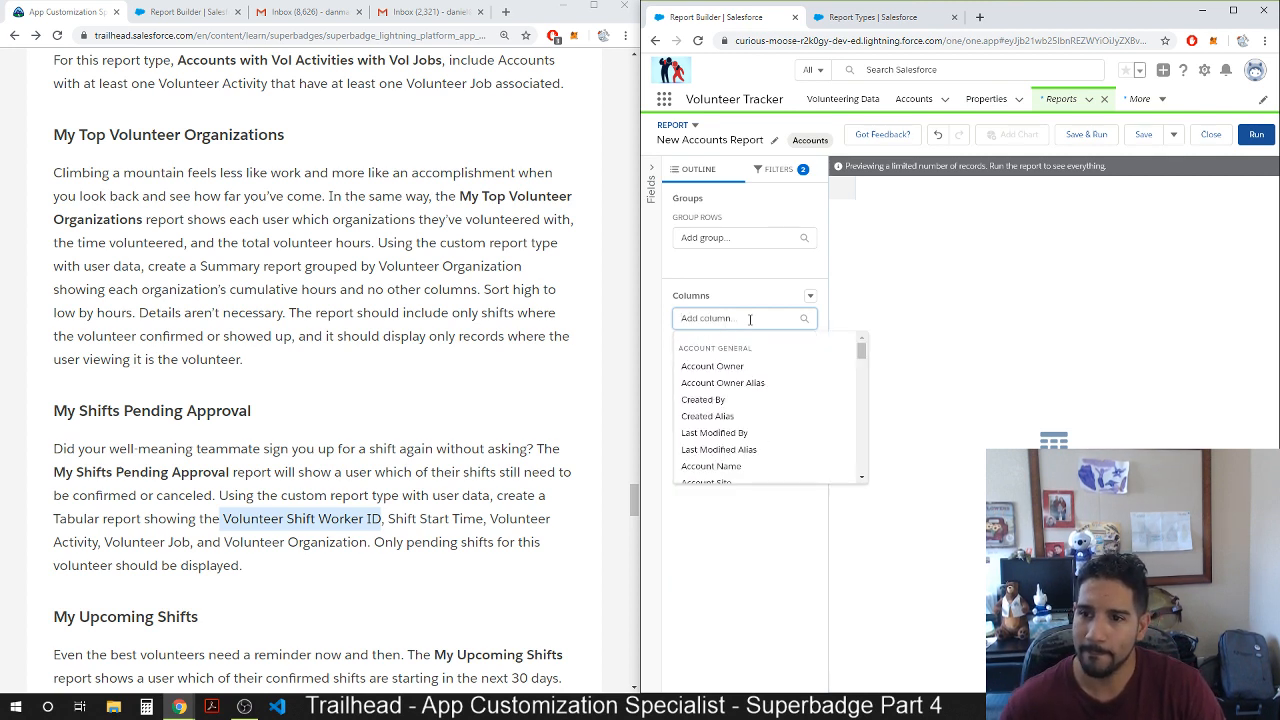
scroll(758, 405, "down", 5)
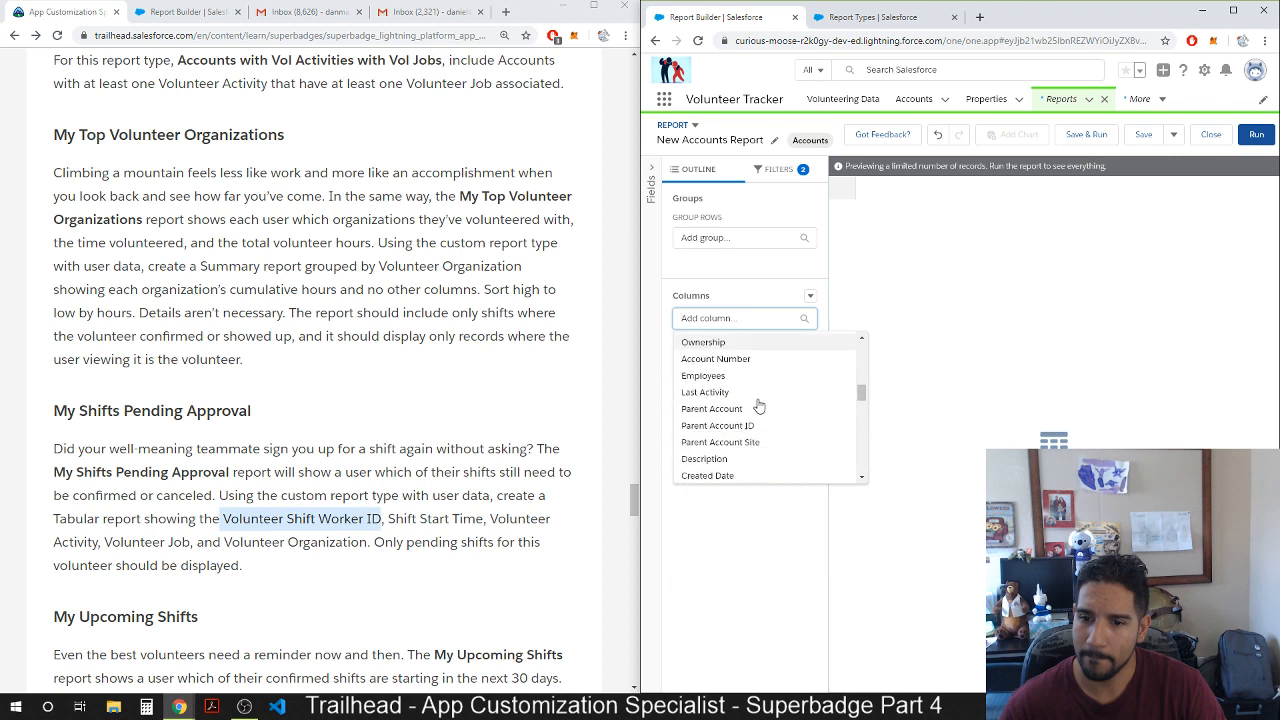
scroll(758, 405, "down", 3)
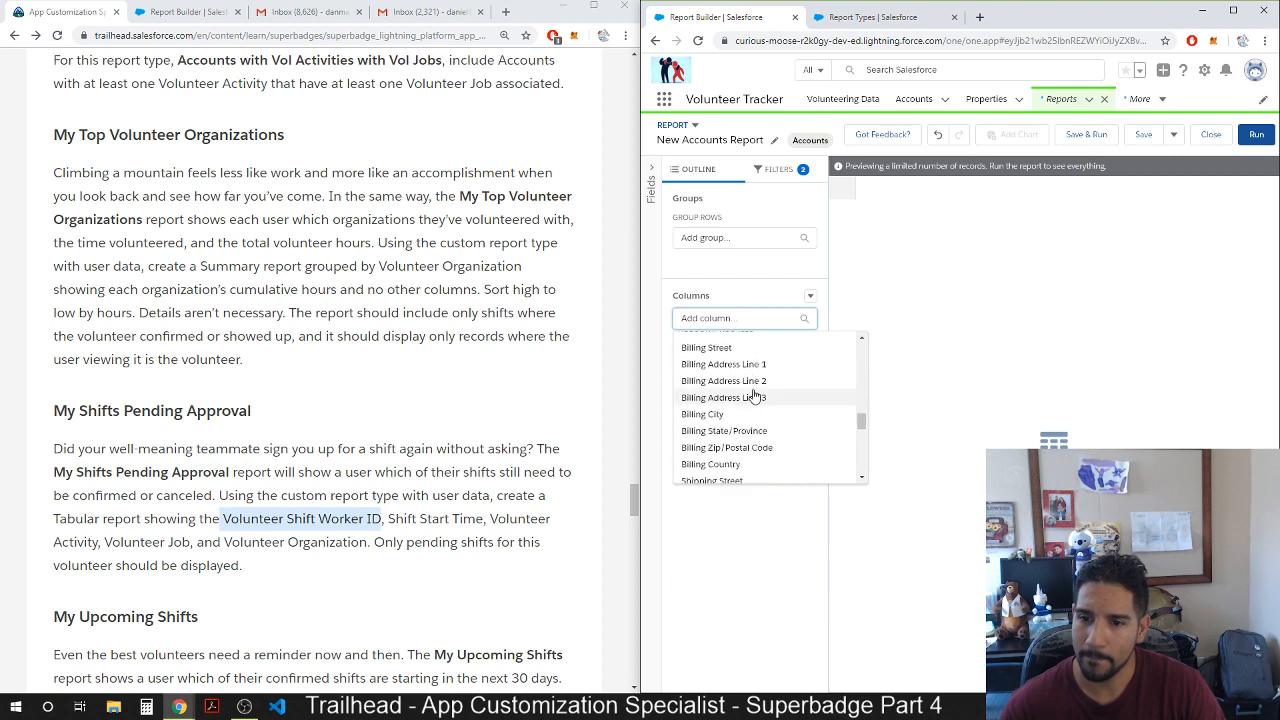
scroll(755, 395, "up", 2)
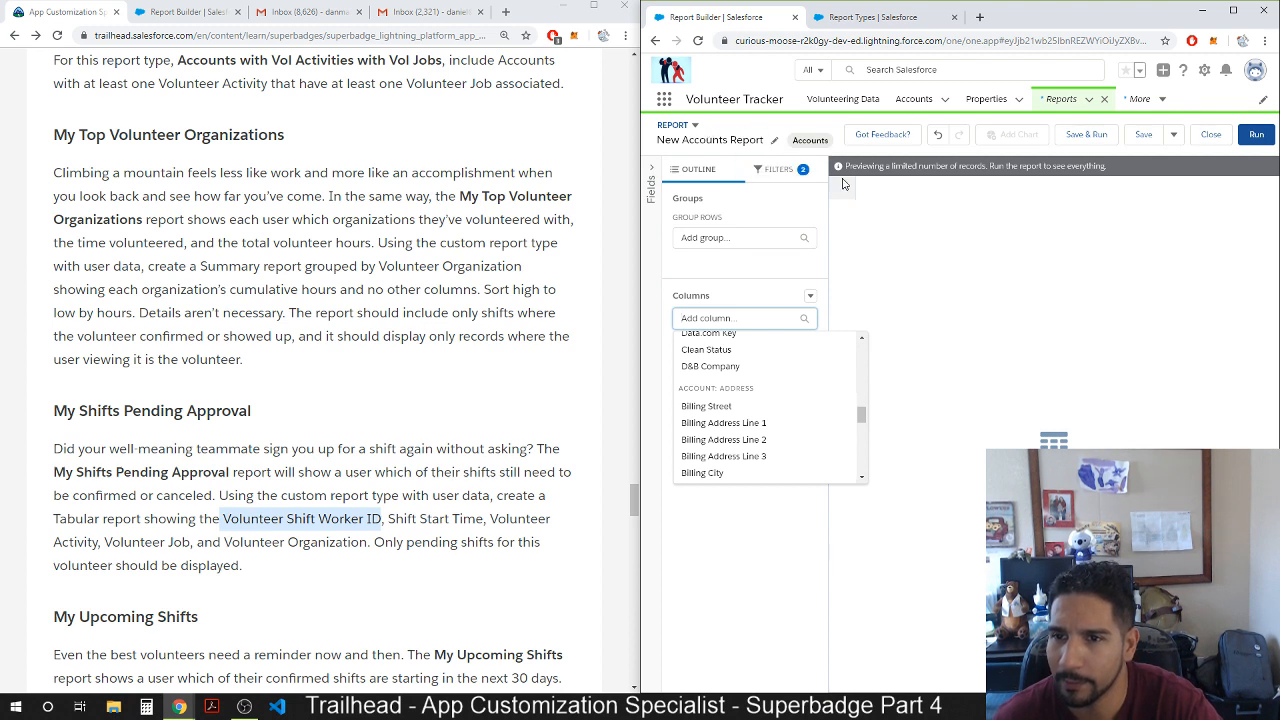
Close the new Accounts report without saving its changes.
left_click(885, 221)
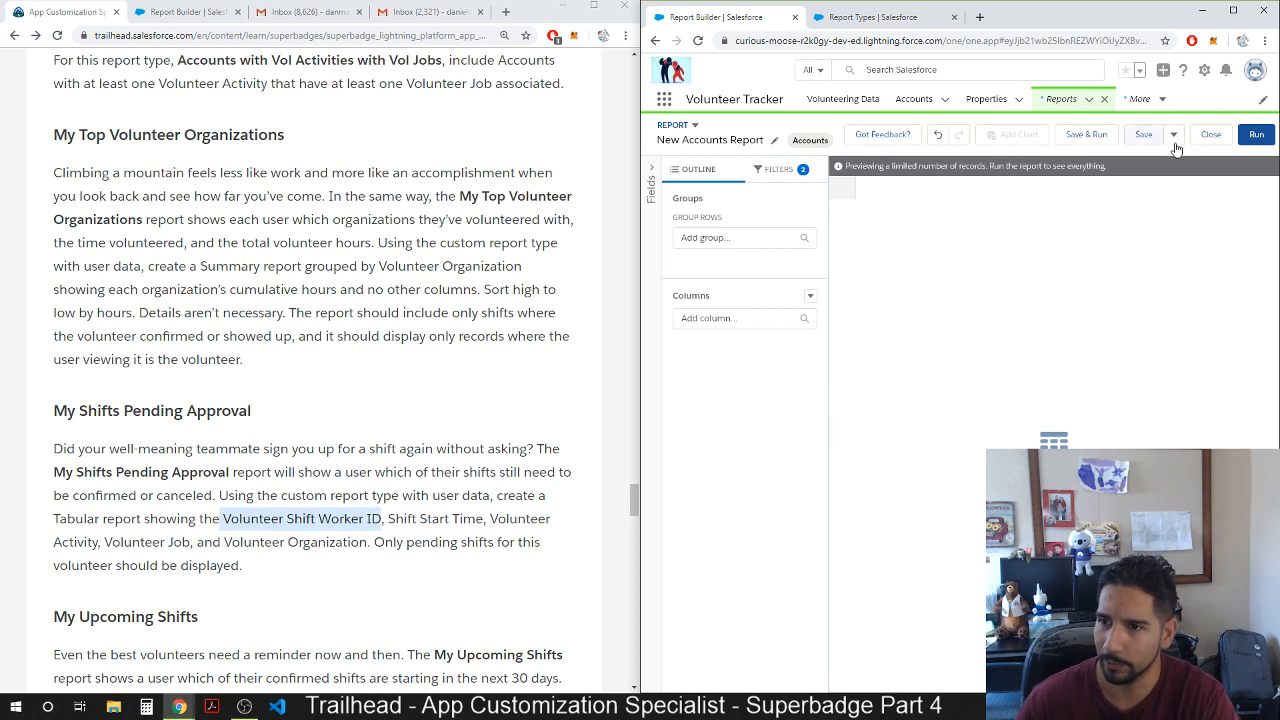
left_click(1211, 134)
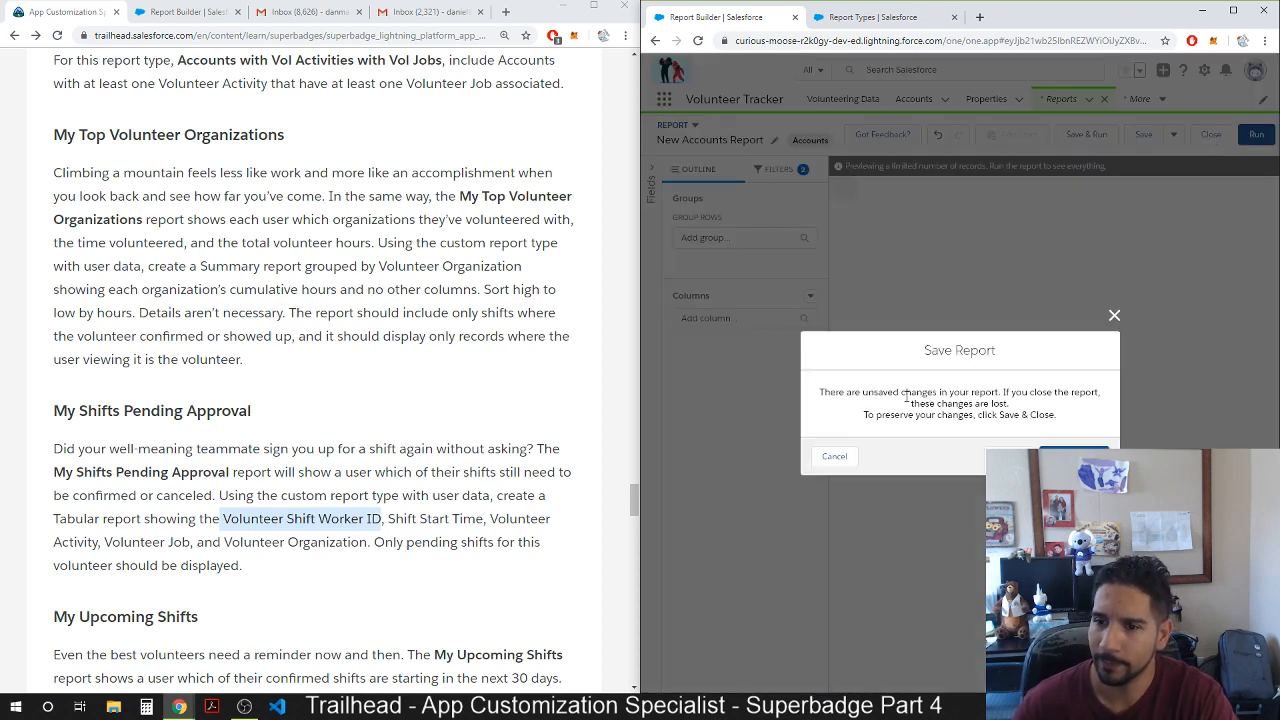
left_click(1010, 456)
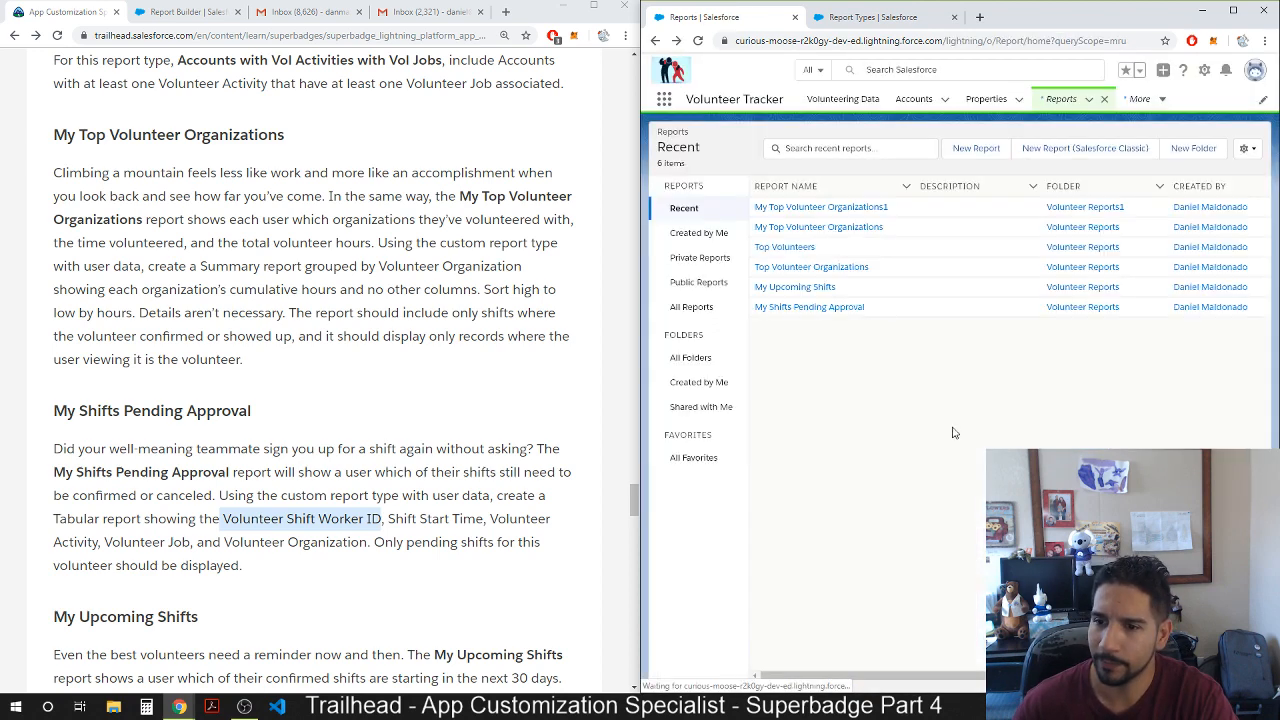
Start a new report based on the Users with Volunteer Shift Worker Records1 report type.
left_click(986, 150)
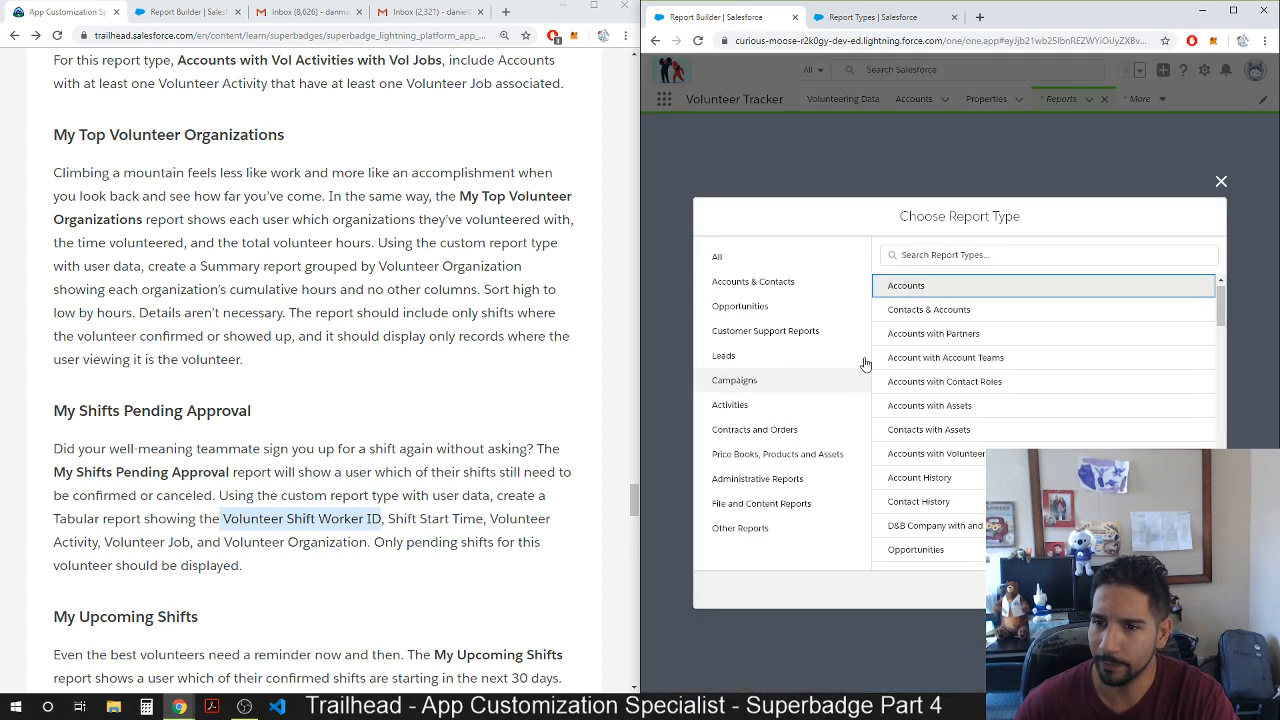
scroll(1145, 390, "down", 10)
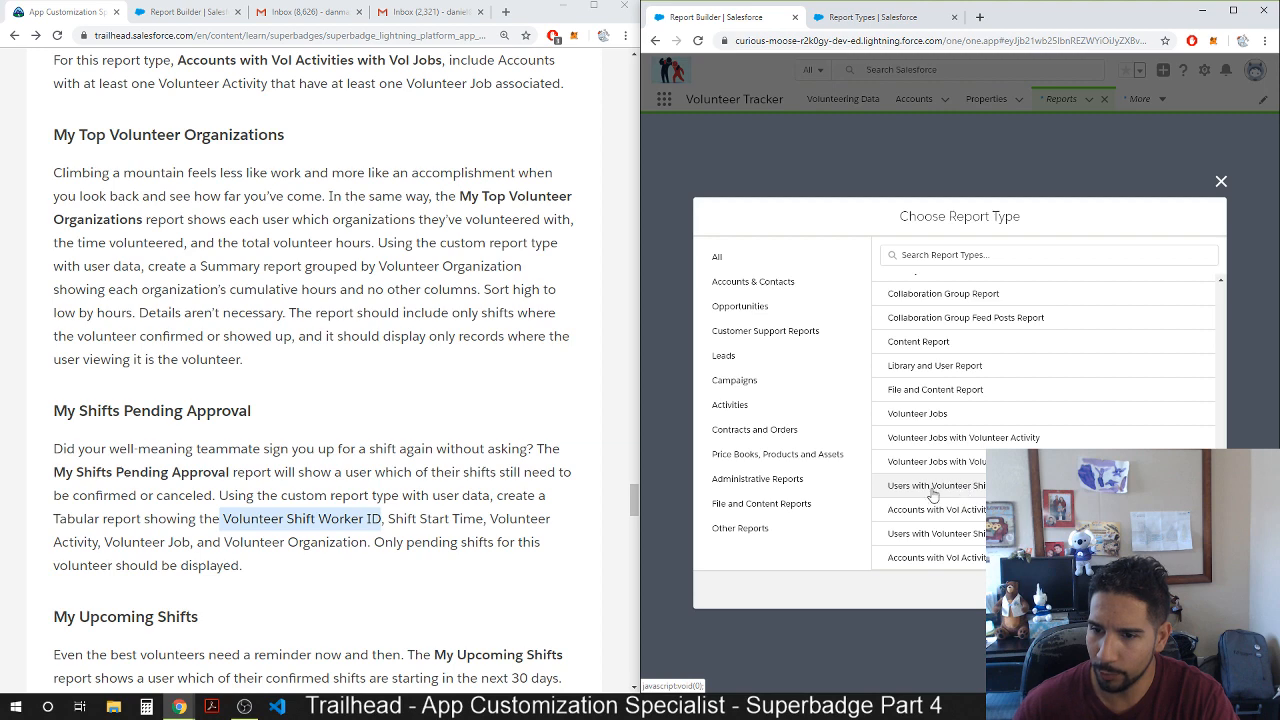
left_click(930, 490)
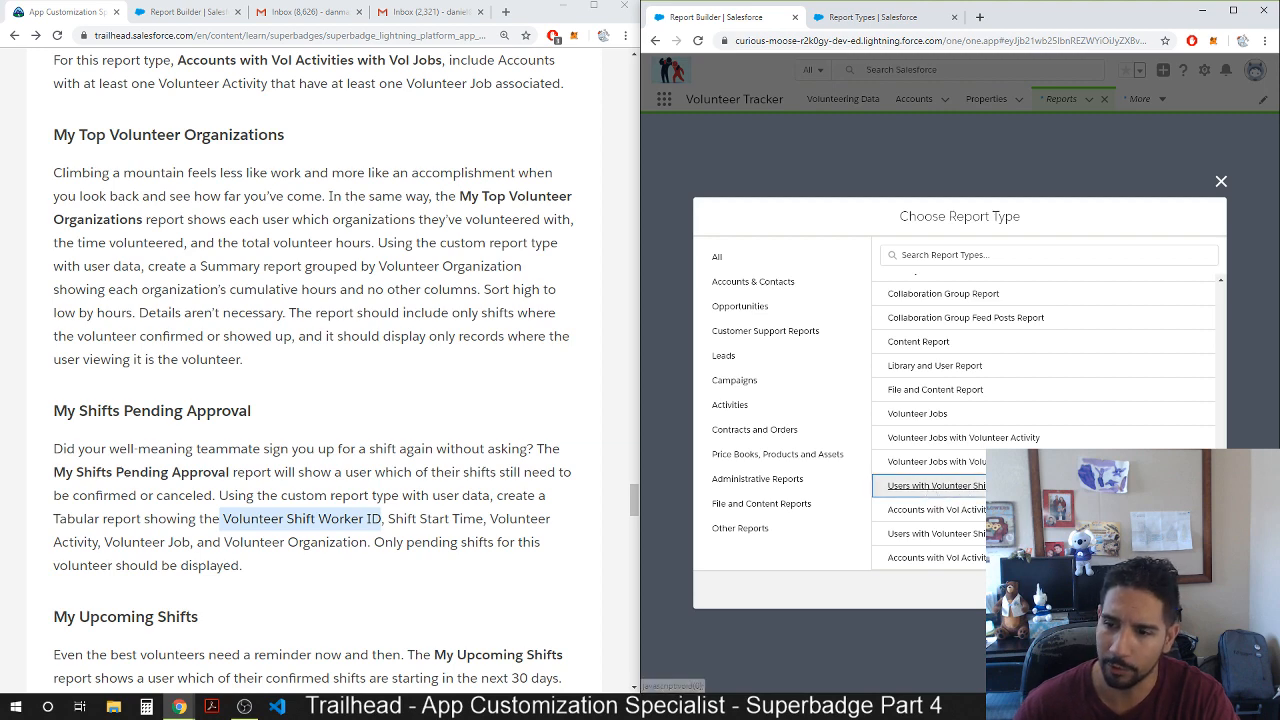
left_click(1188, 590)
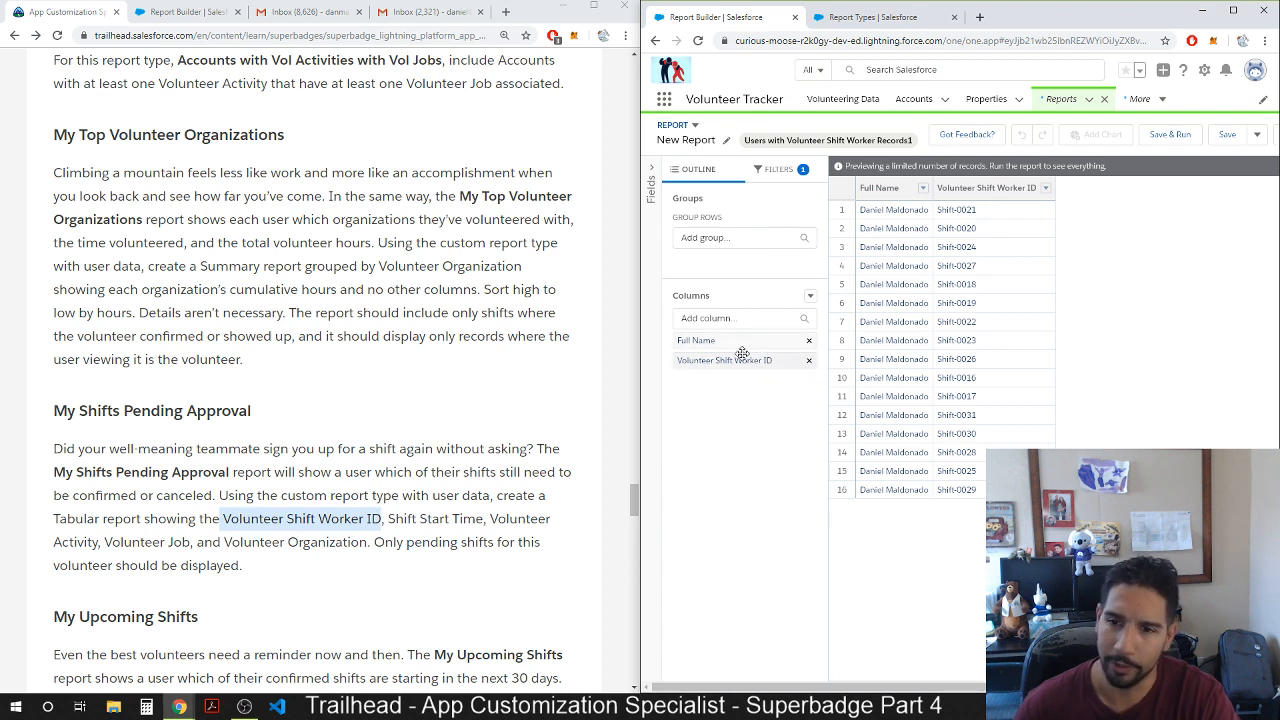
Find the other Volunteer Shift Worker ID field among the available fields and add it as a report column.
left_click(740, 317)
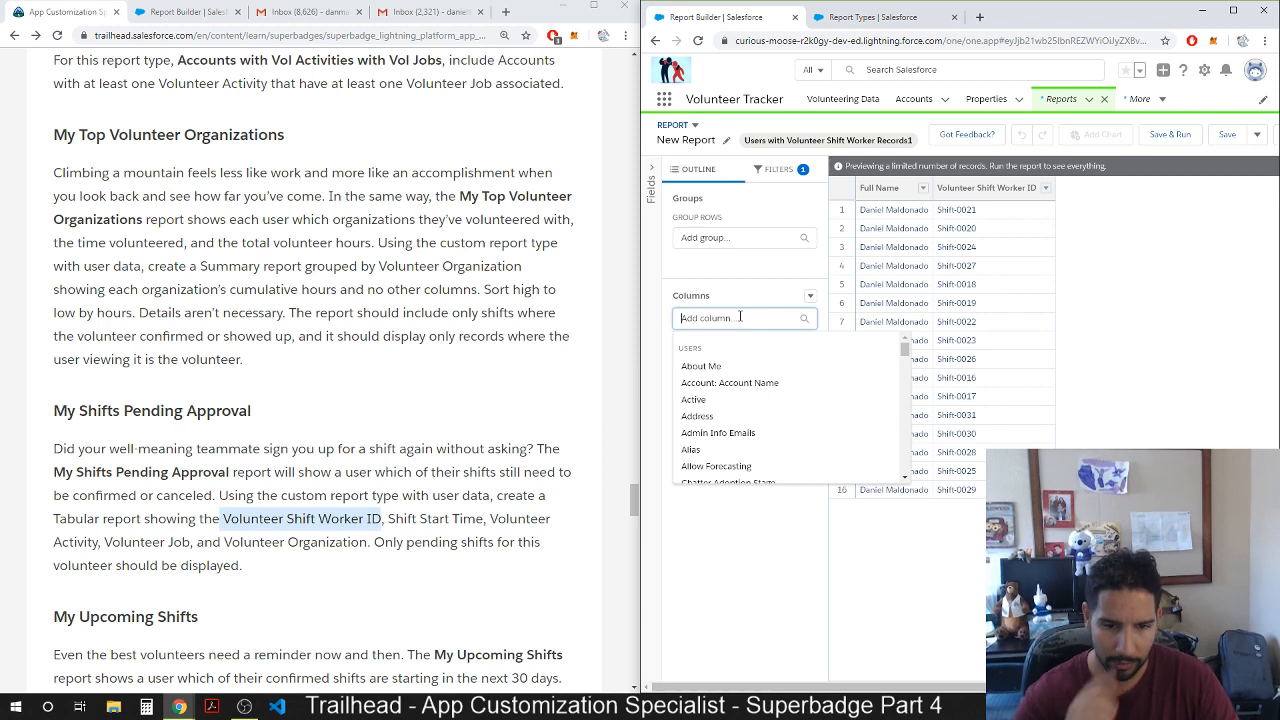
type("volun")
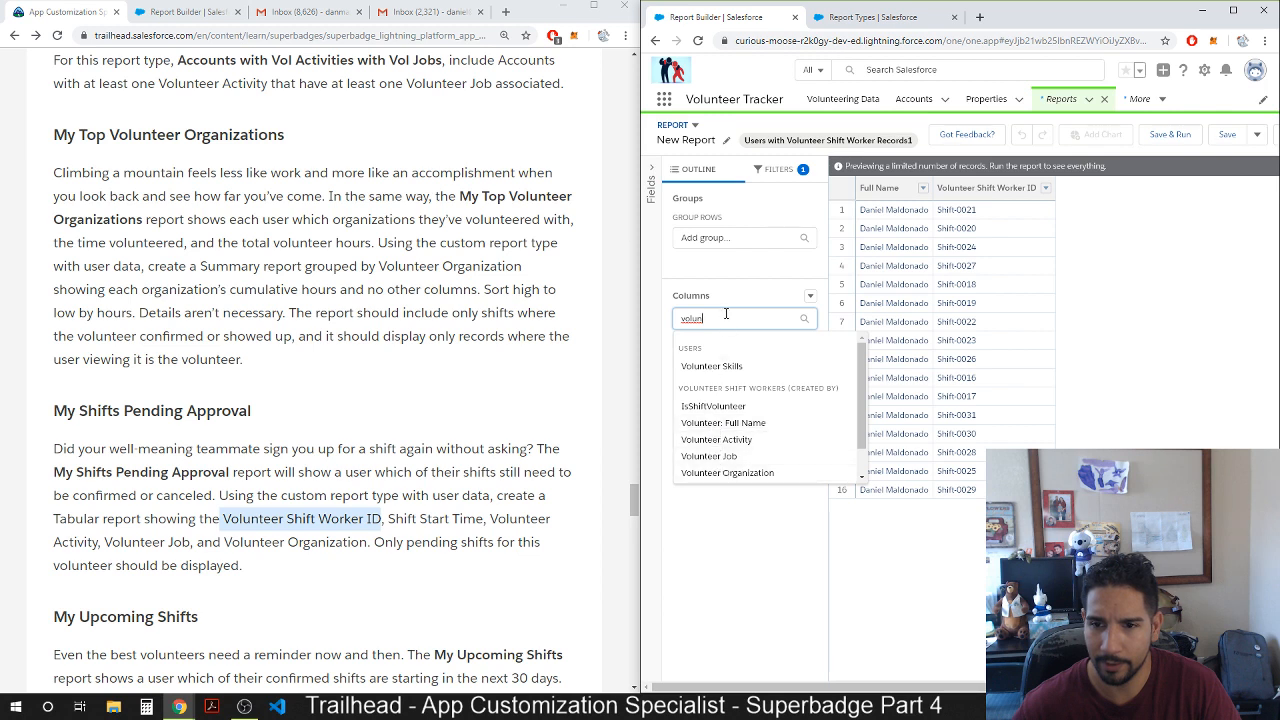
left_click_drag(726, 314, 672, 325)
type("wo")
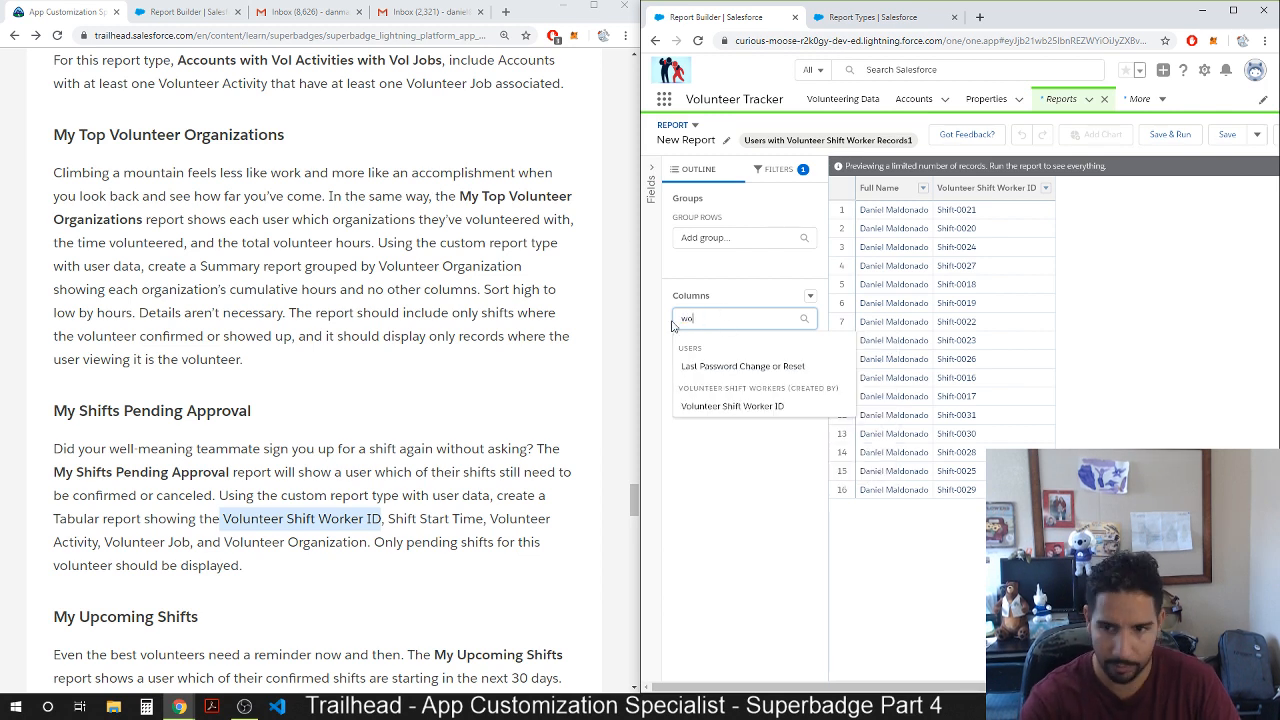
type("rk")
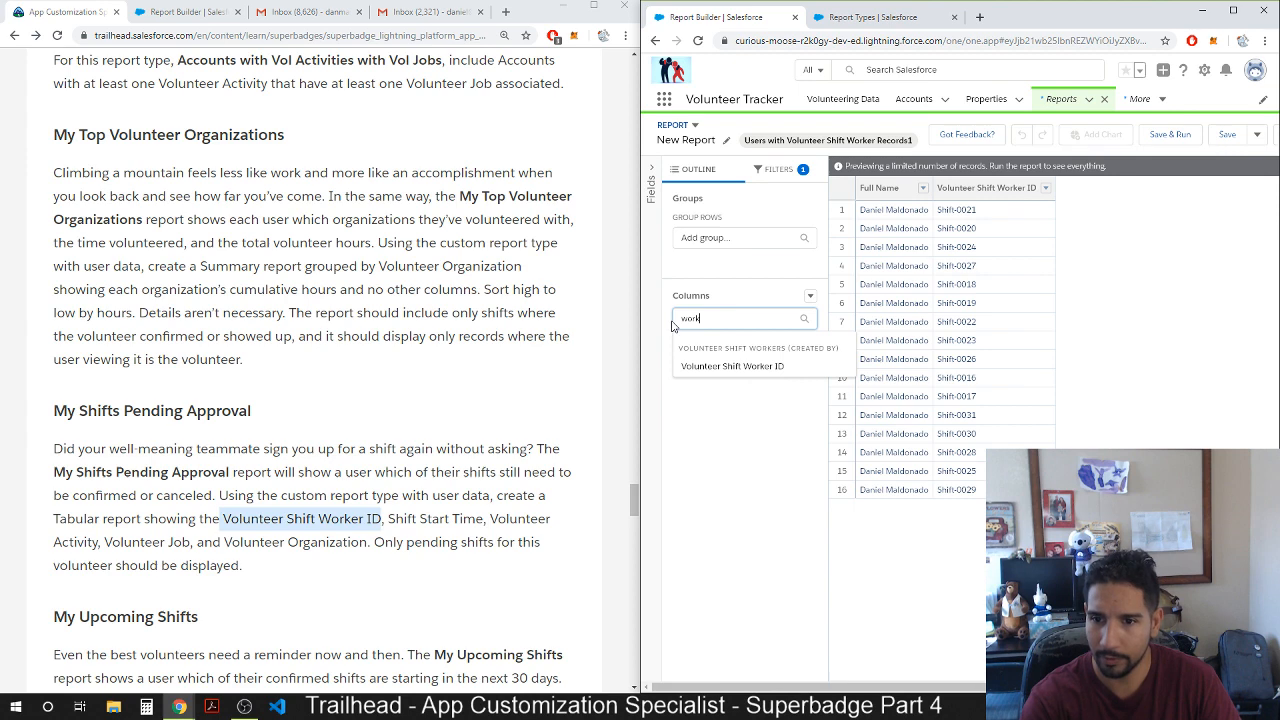
left_click(729, 377)
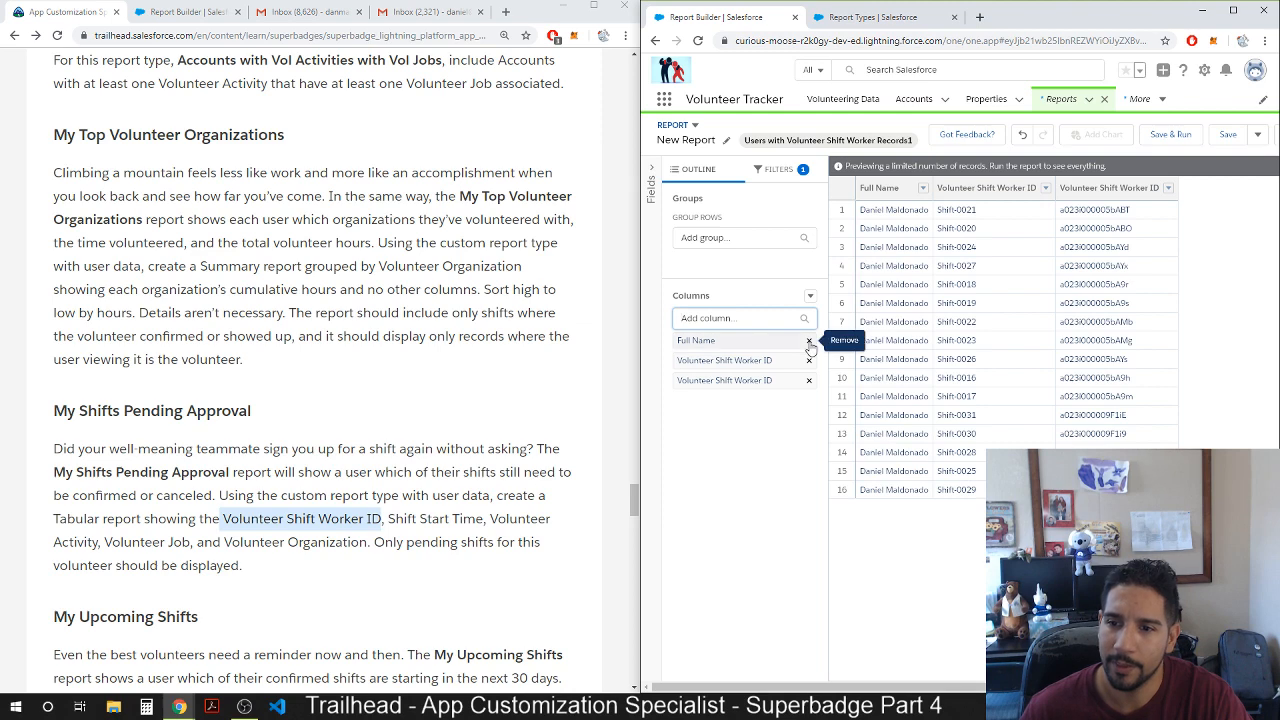
Remove the Full Name column and the duplicate Volunteer Shift Worker ID column holding the record IDs.
left_click(809, 342)
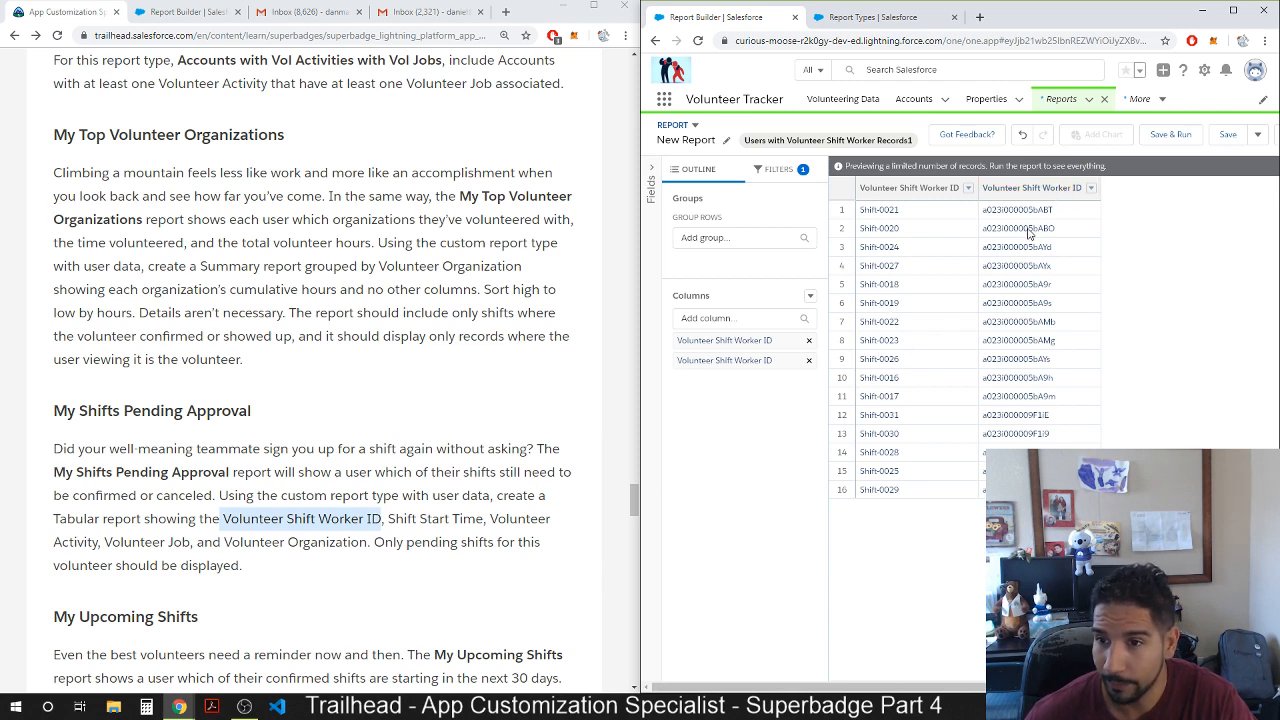
left_click(809, 360)
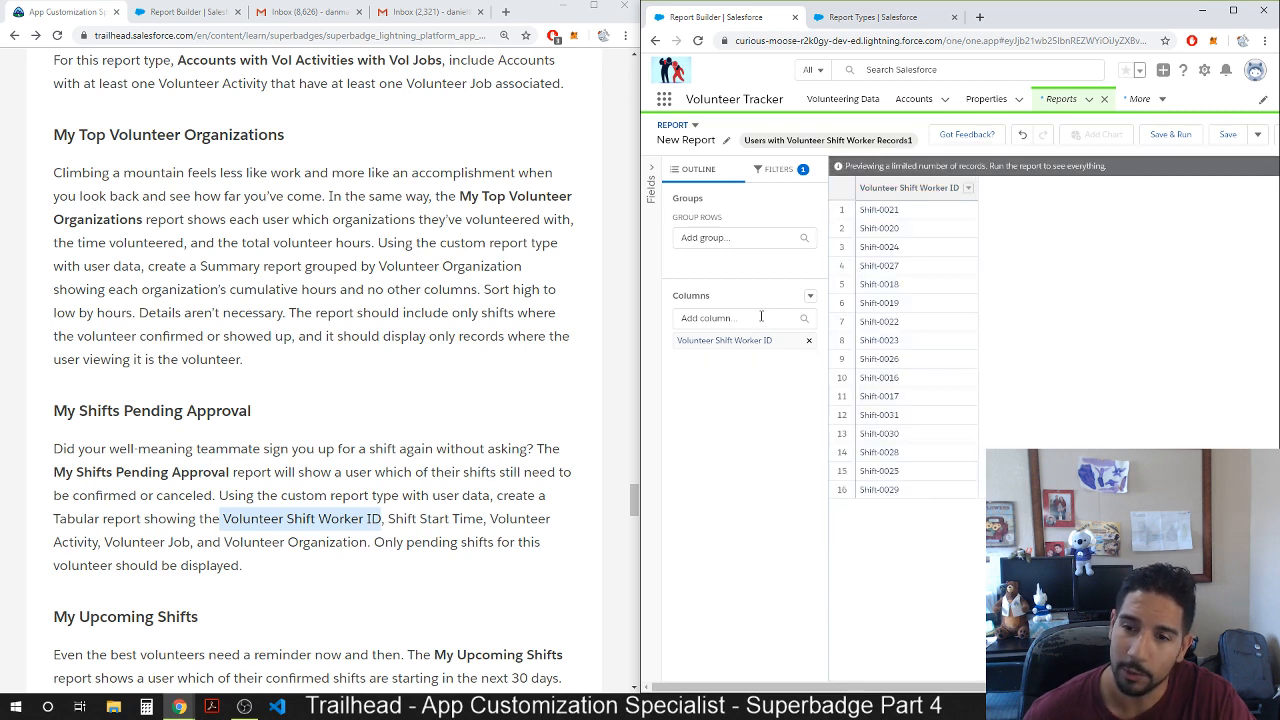
Add the Shift Start Time, Volunteer Activity and Volunteer Organization columns to the report.
left_click(740, 320)
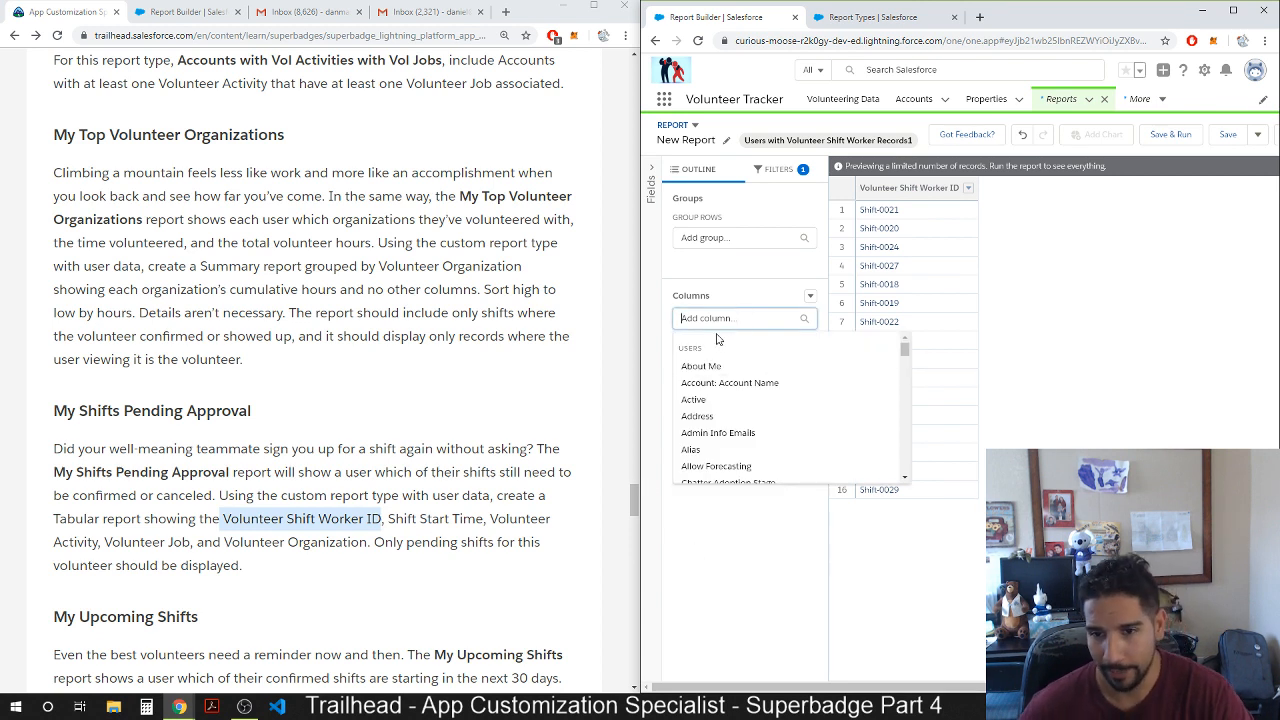
type("shif")
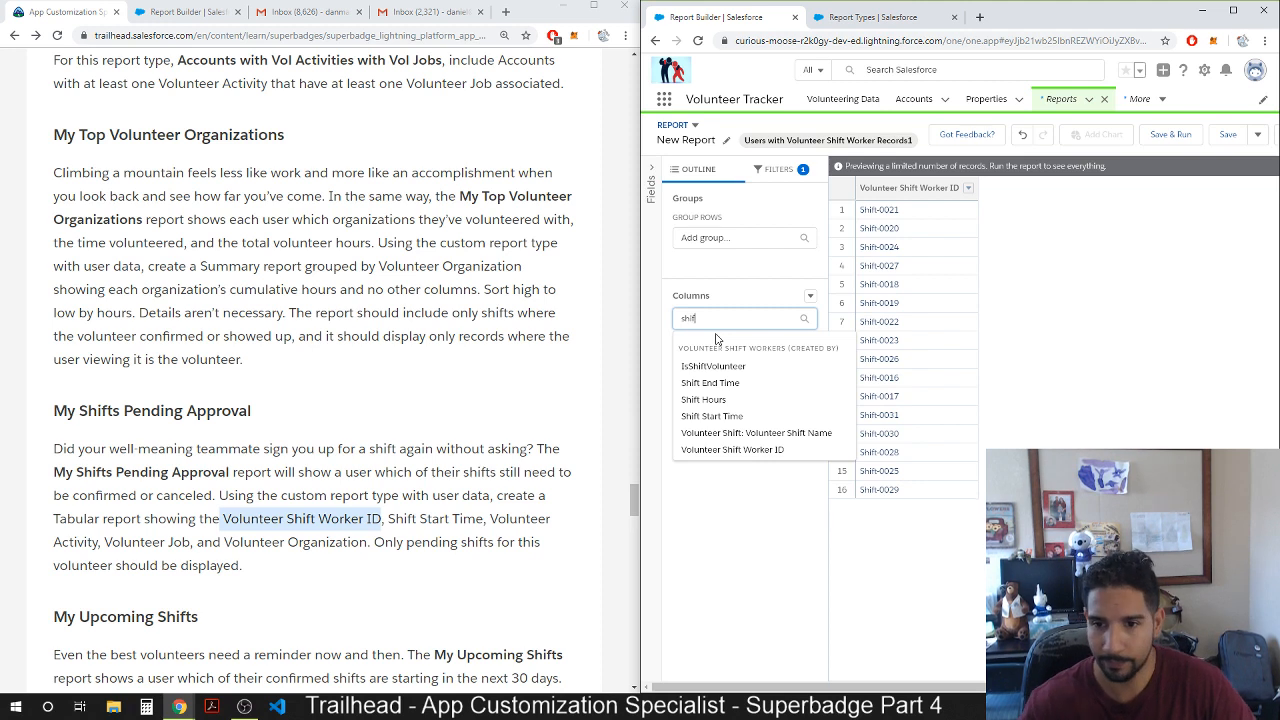
left_click(710, 416)
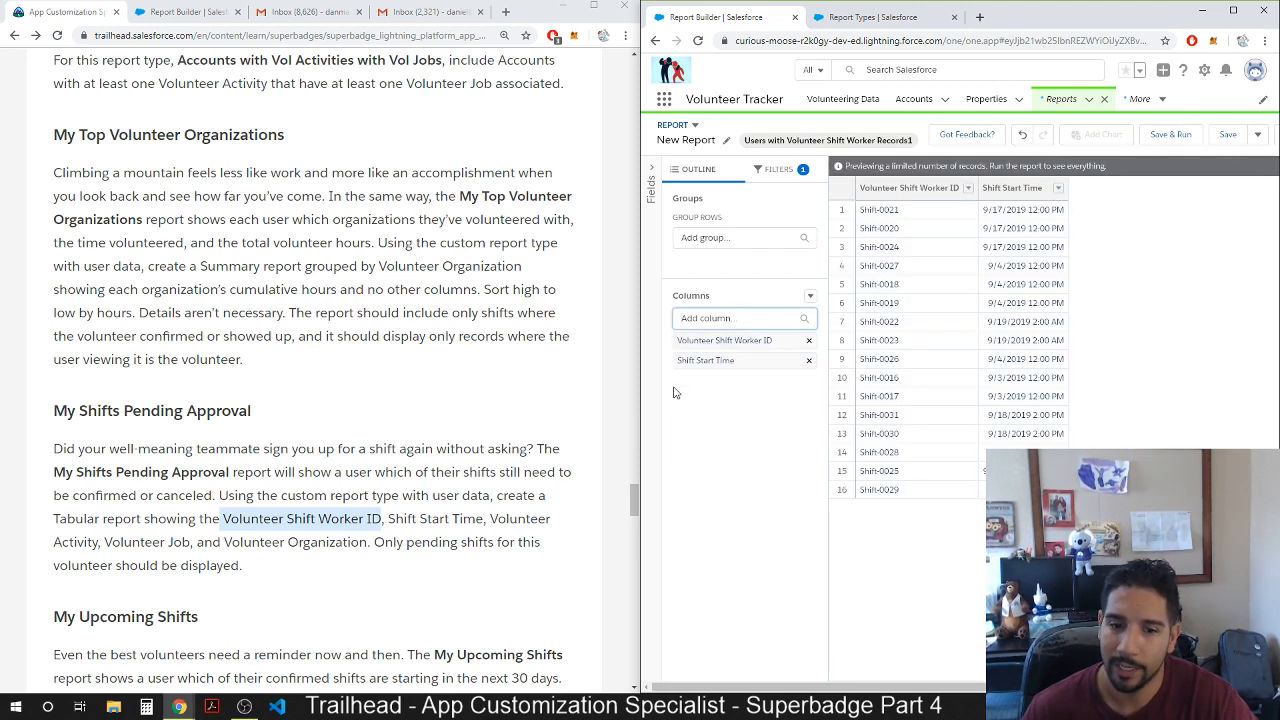
left_click(722, 318)
type("vol")
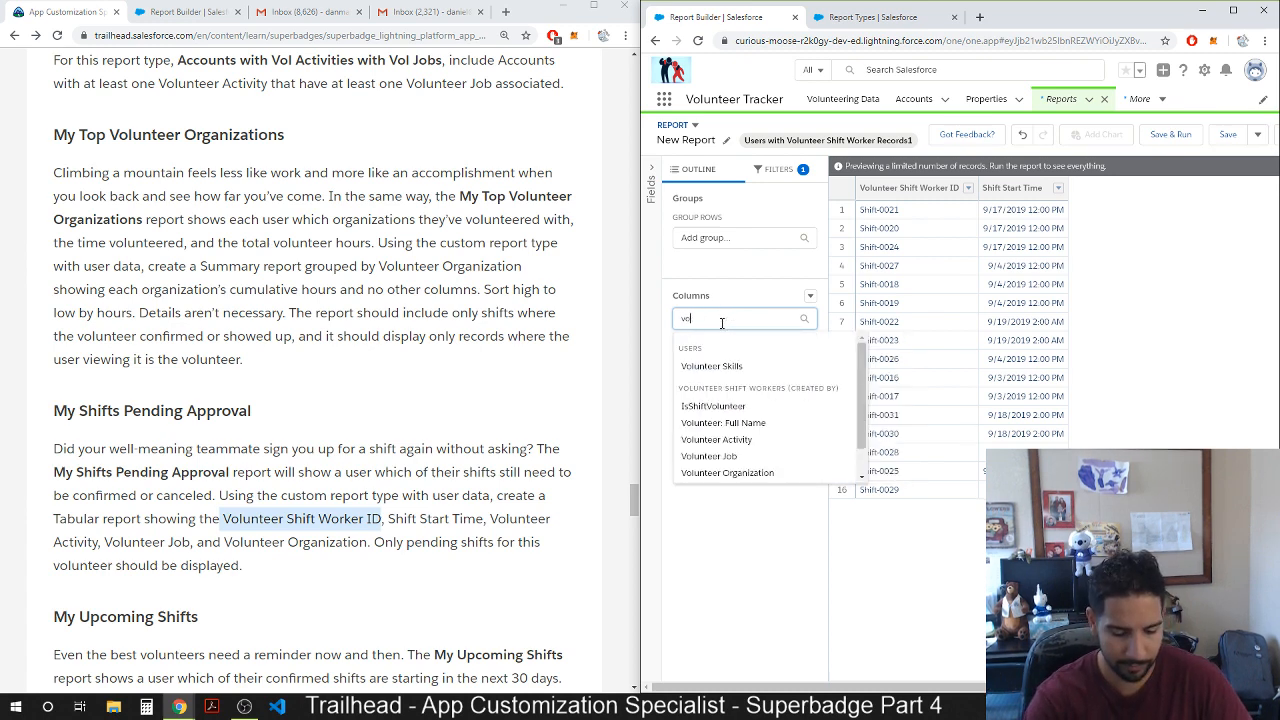
left_click(718, 439)
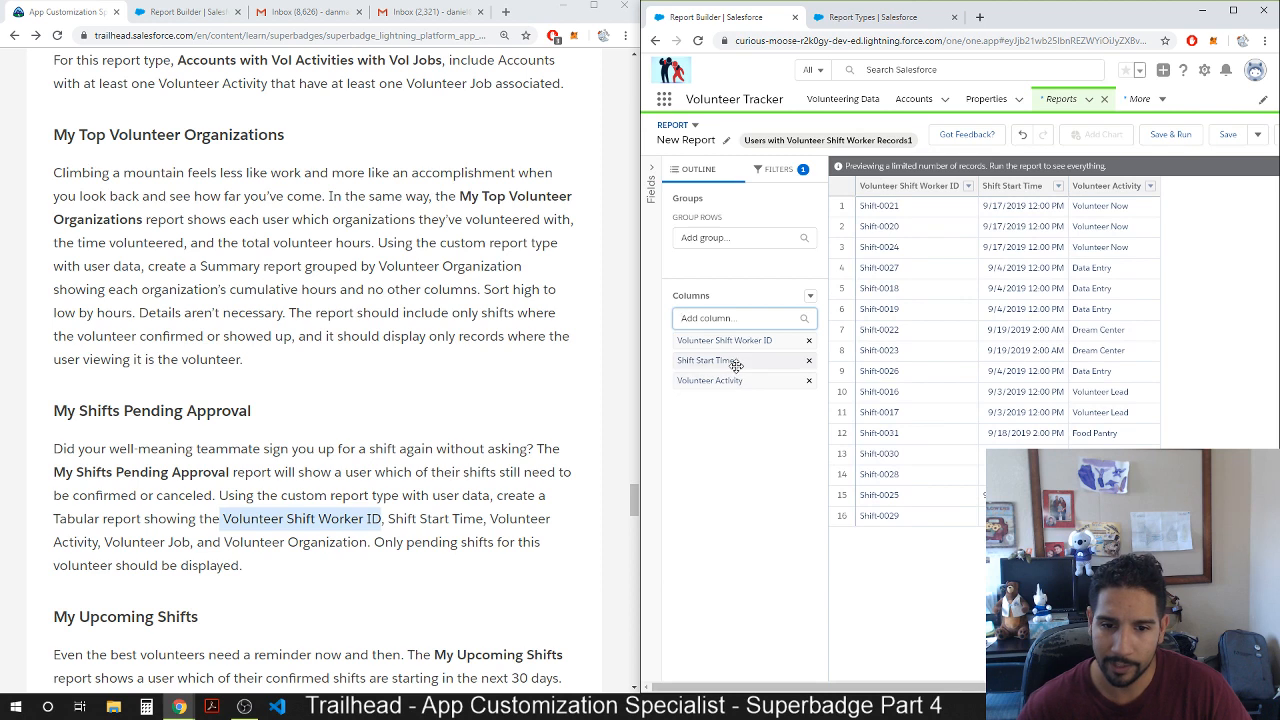
left_click(761, 318)
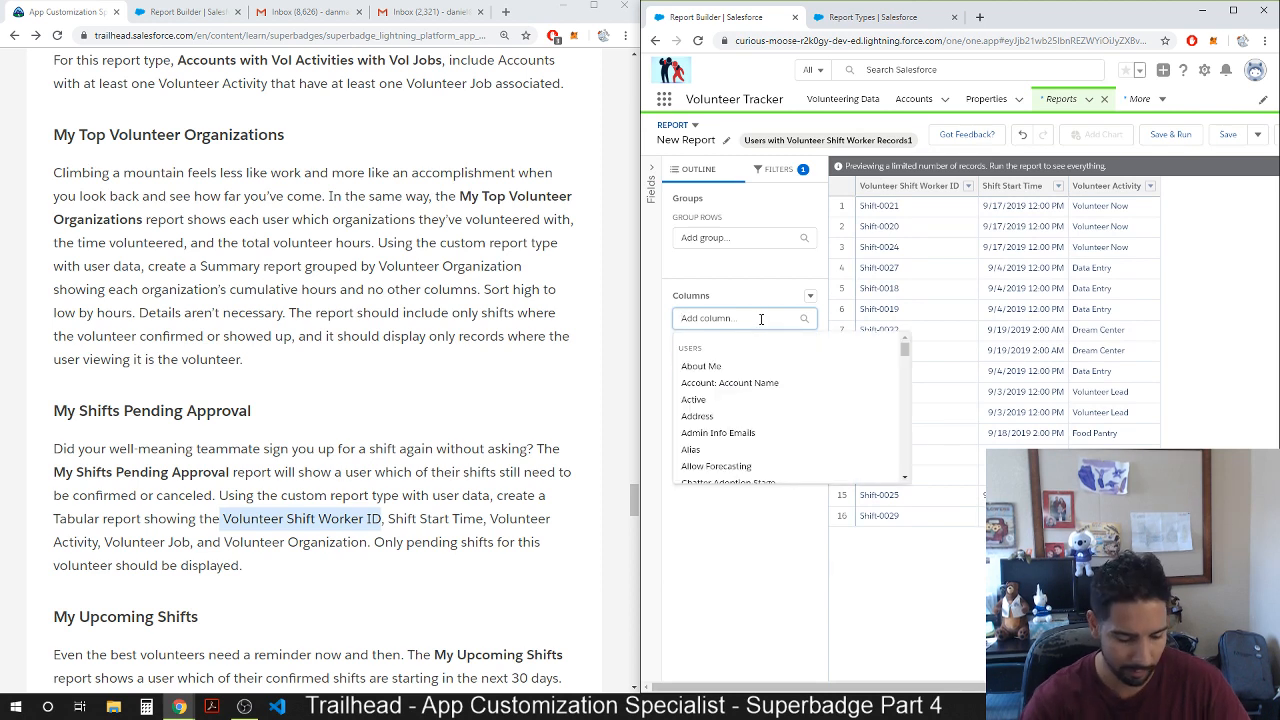
type("volu")
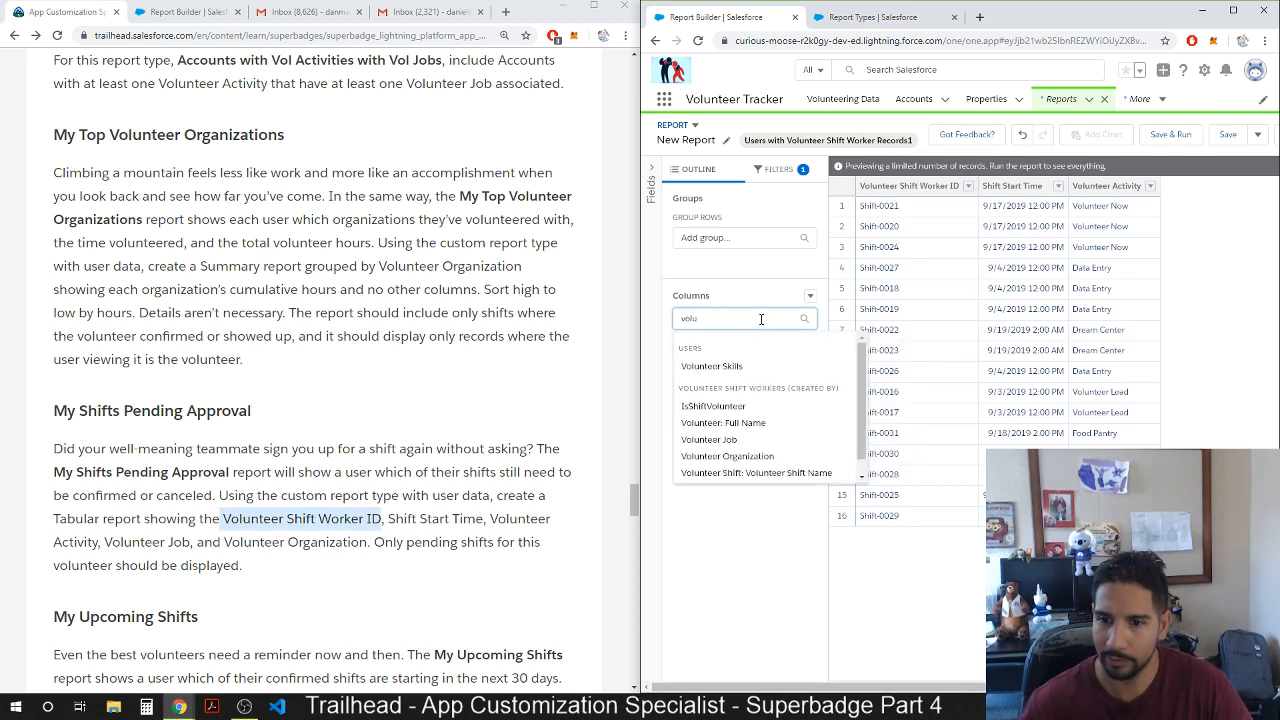
left_click(727, 456)
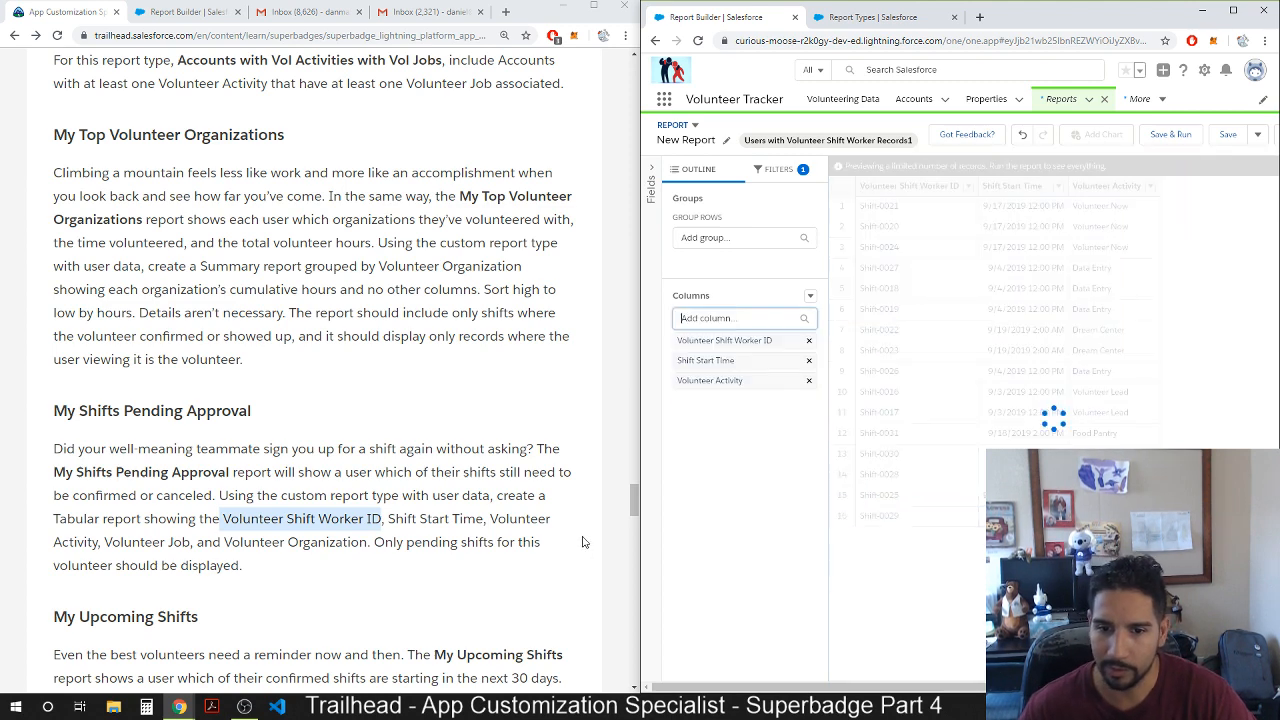
Add a report filter requiring Status to equal Pending Approval and apply it.
left_click(778, 178)
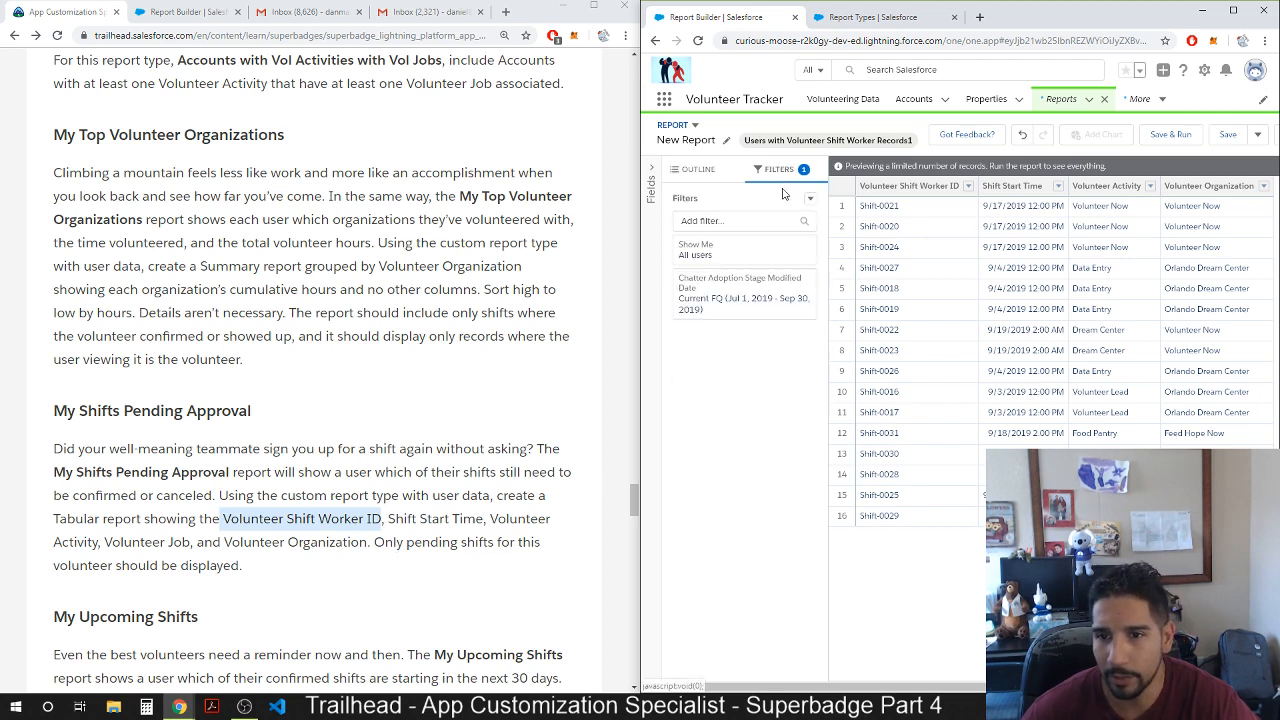
left_click(727, 293)
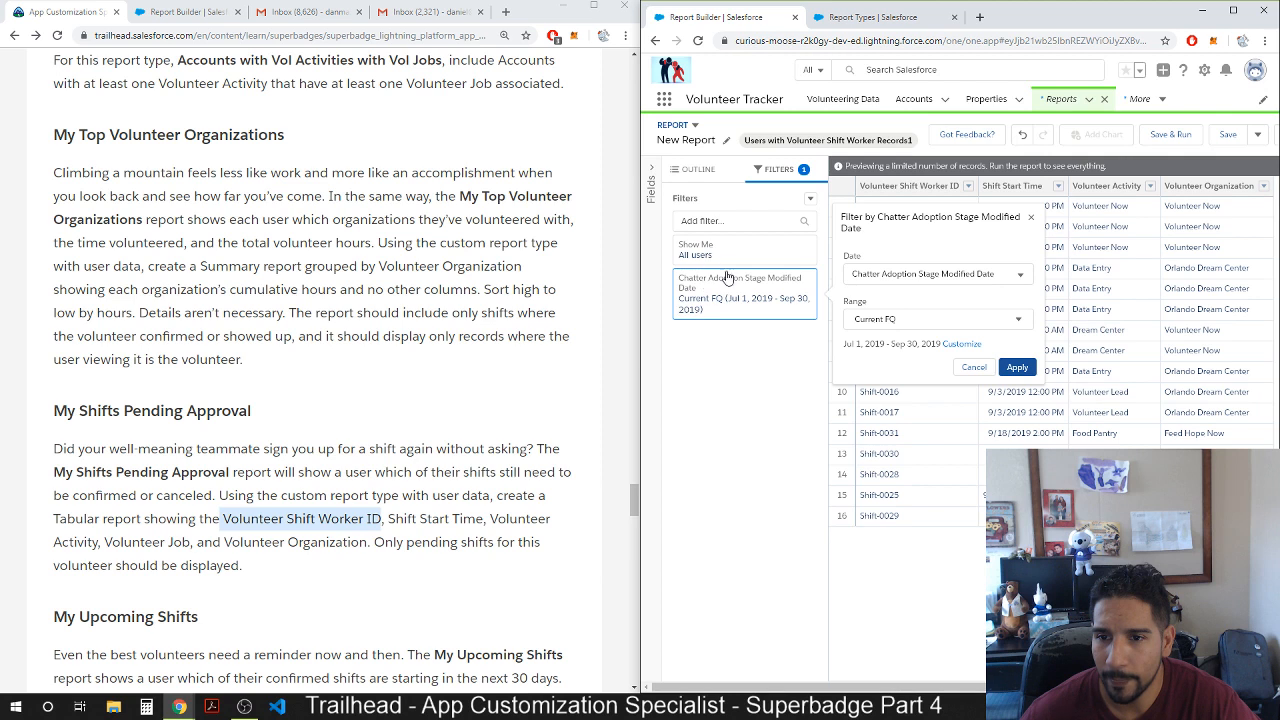
left_click(738, 221)
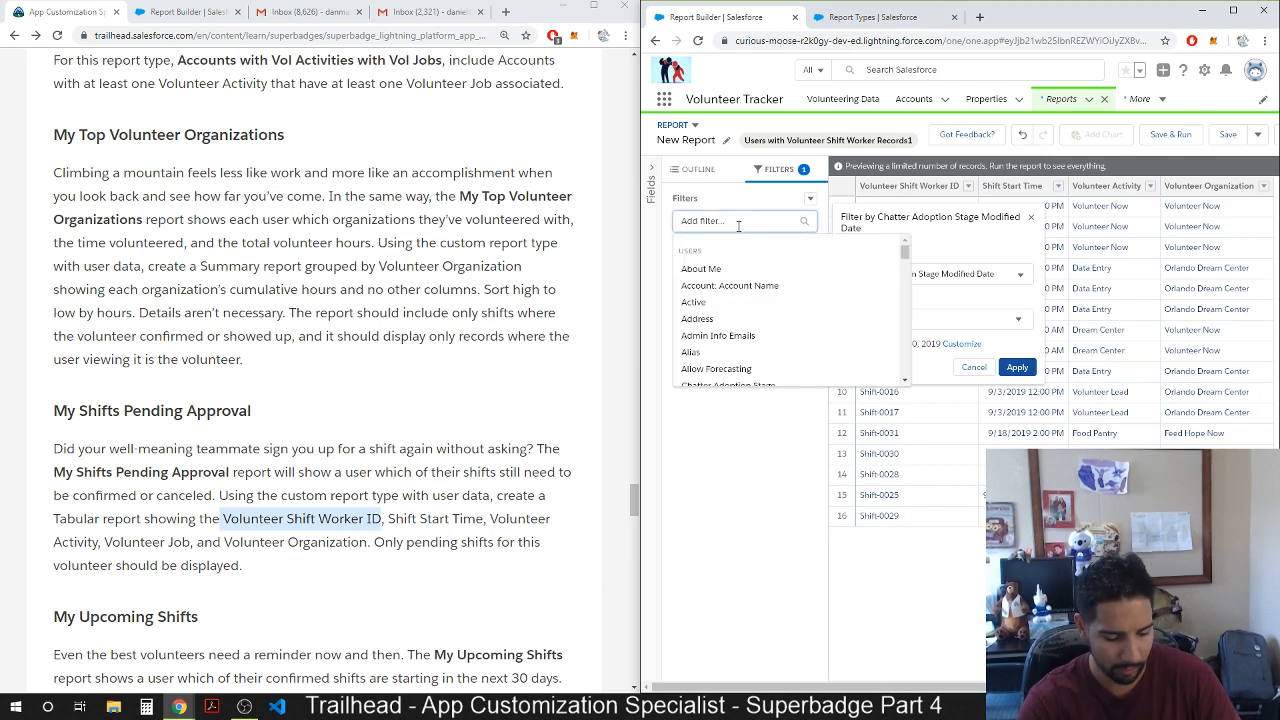
type("sta")
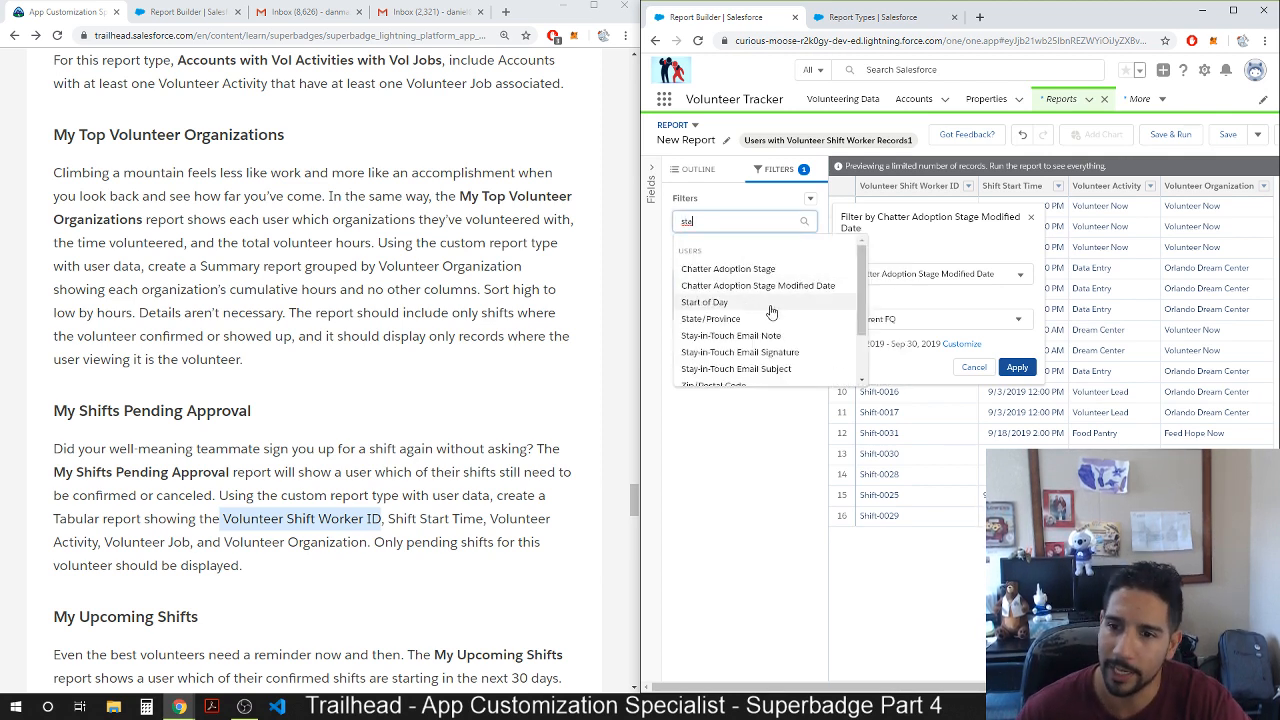
scroll(720, 300, "down", 2)
left_click(700, 375)
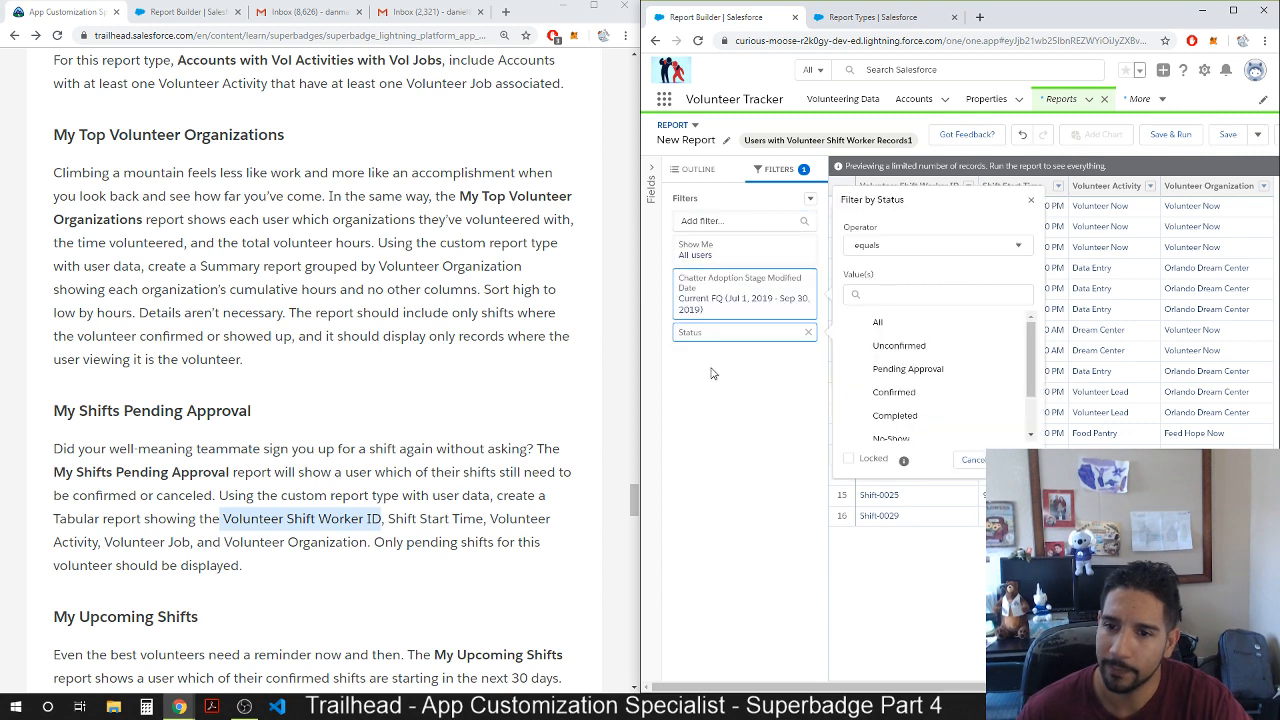
left_click(896, 369)
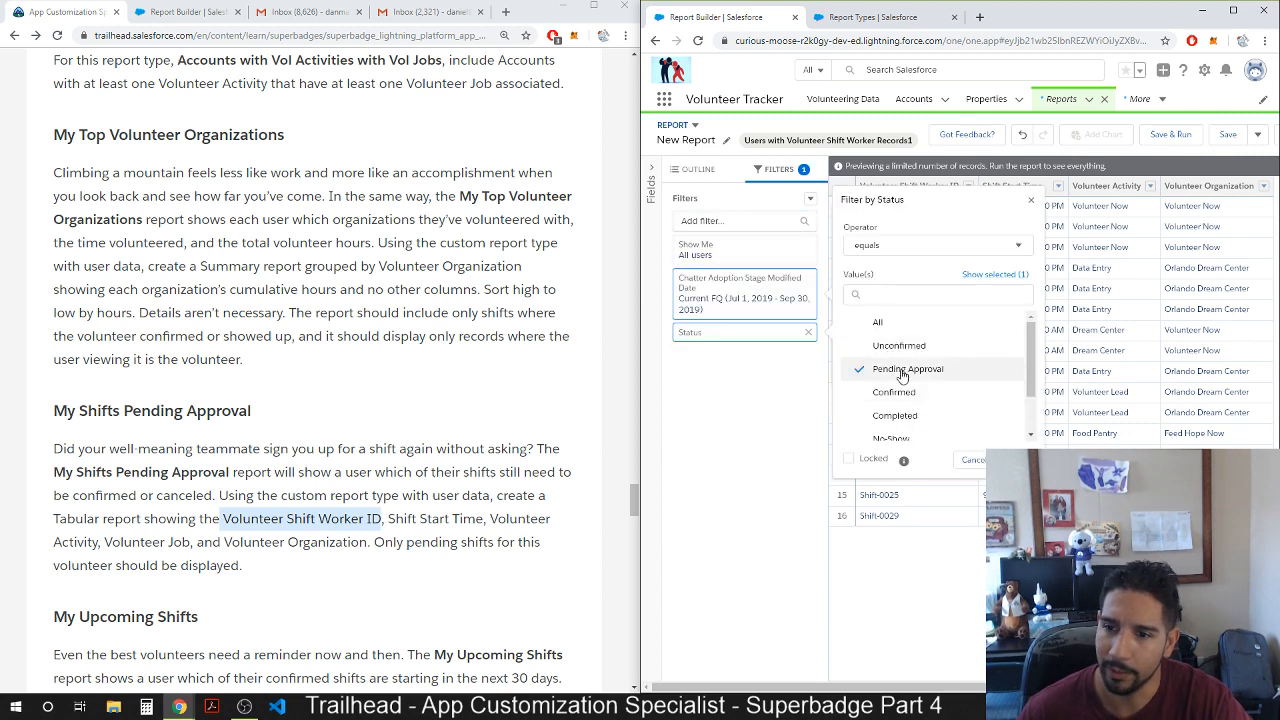
left_click(1017, 460)
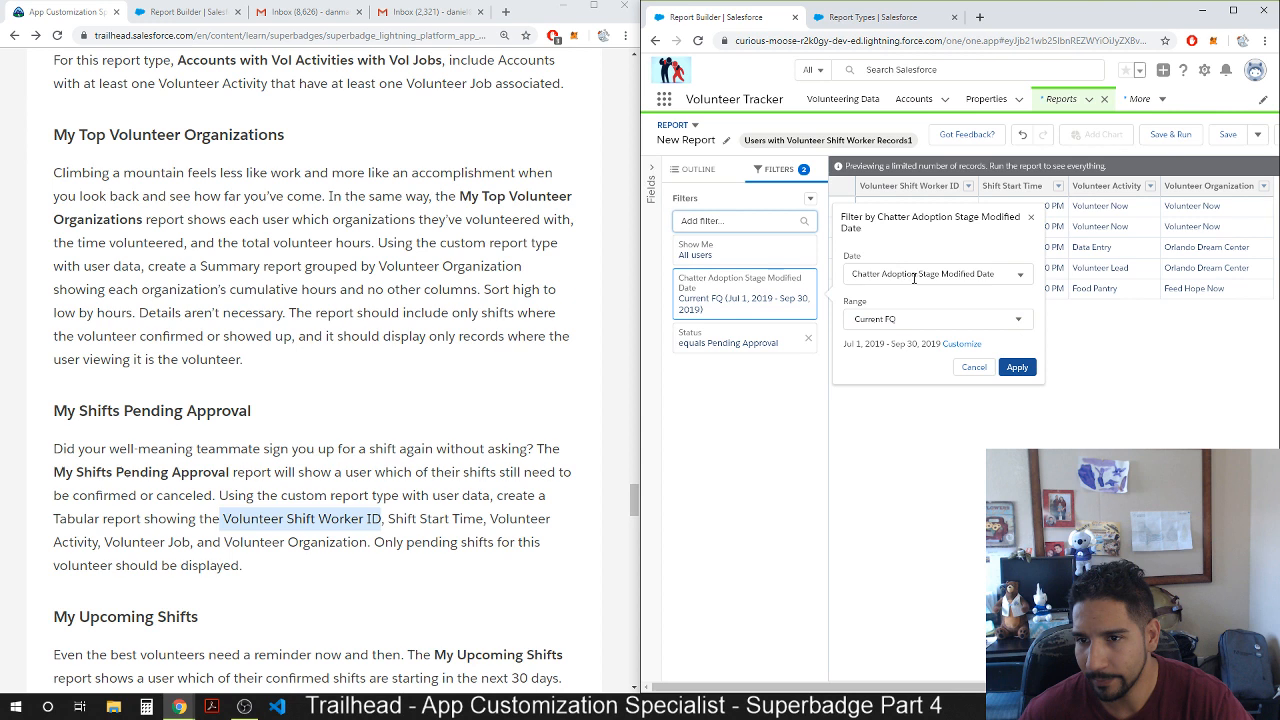
Change the report's date filter field to the volunteer shift workers' Shift Start Time.
left_click(917, 321)
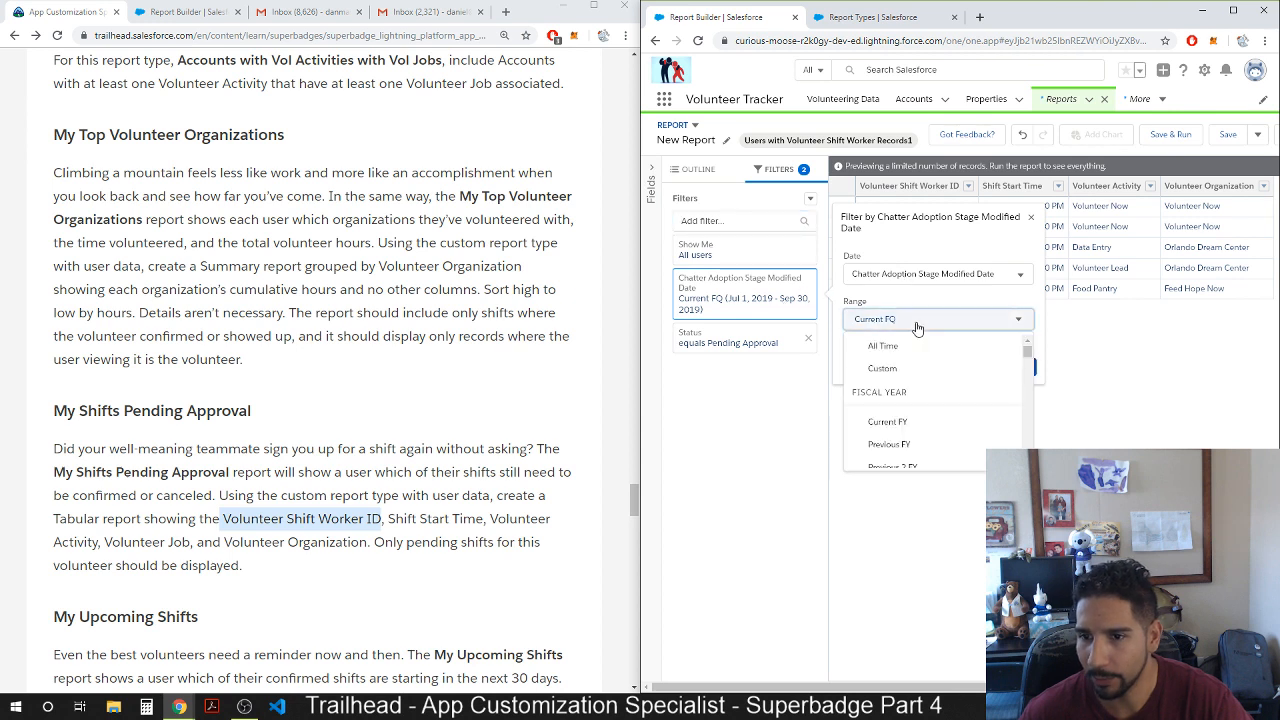
left_click(818, 432)
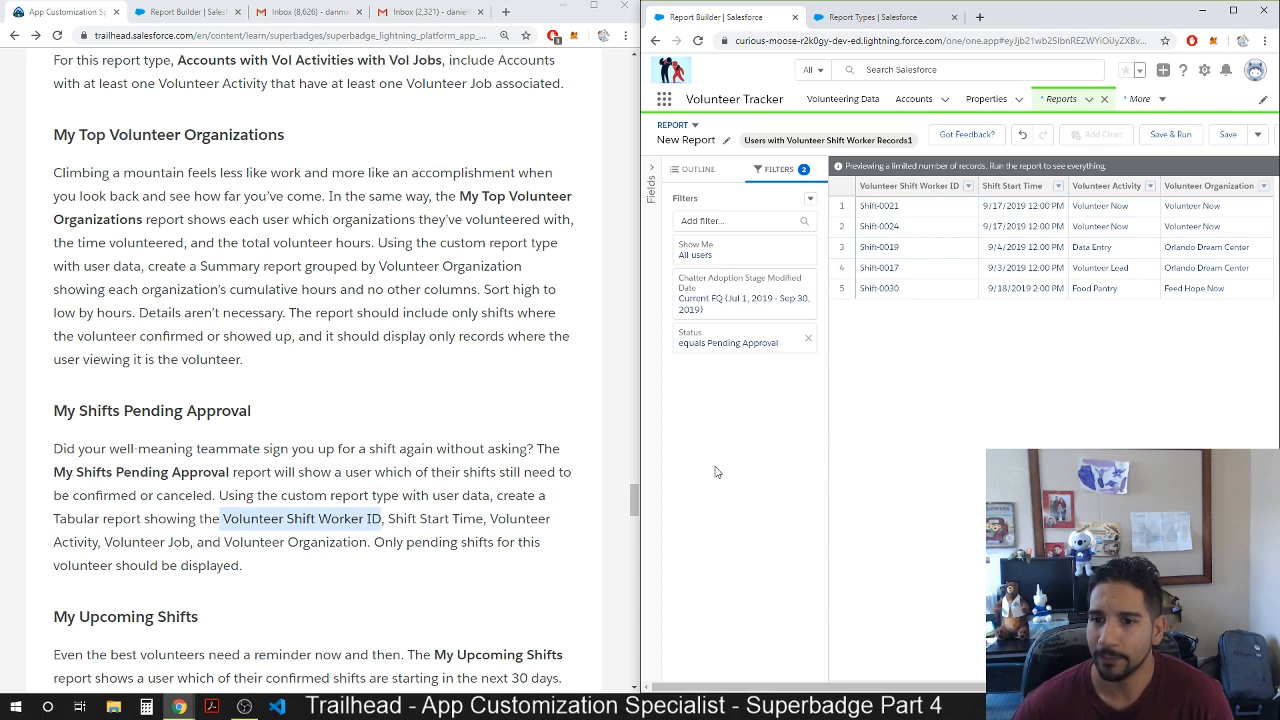
left_click(778, 308)
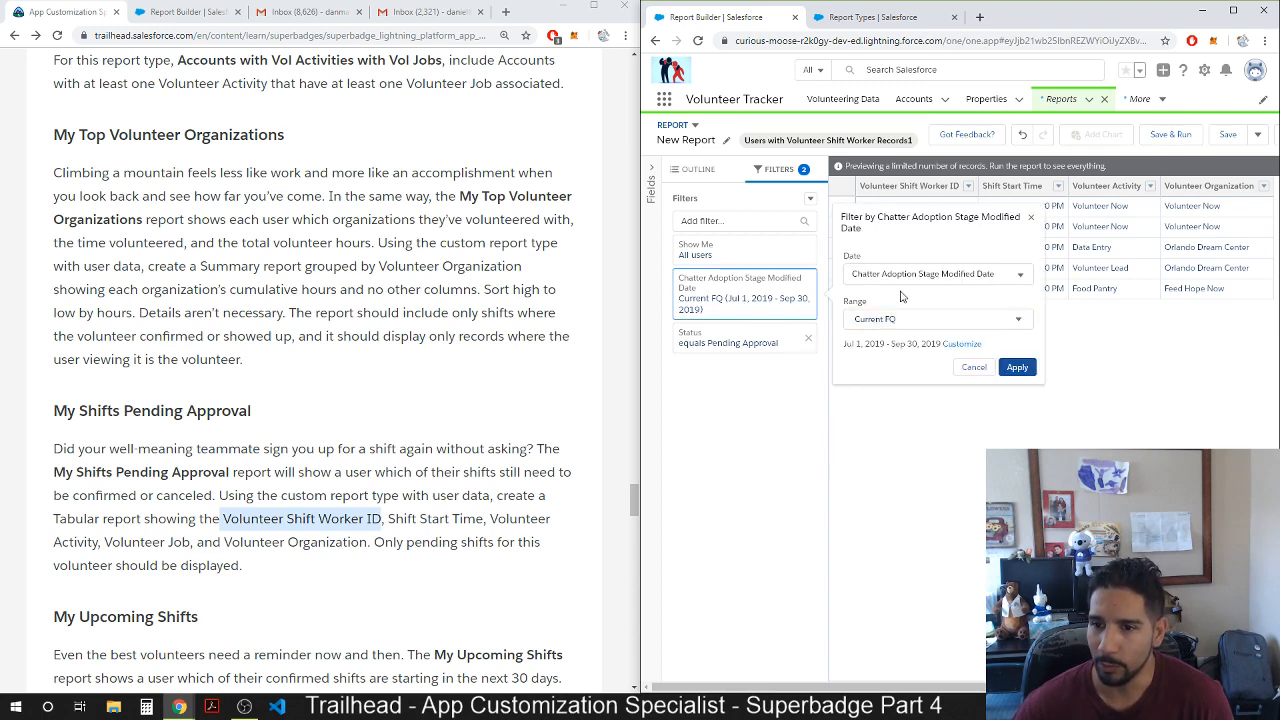
left_click(940, 273)
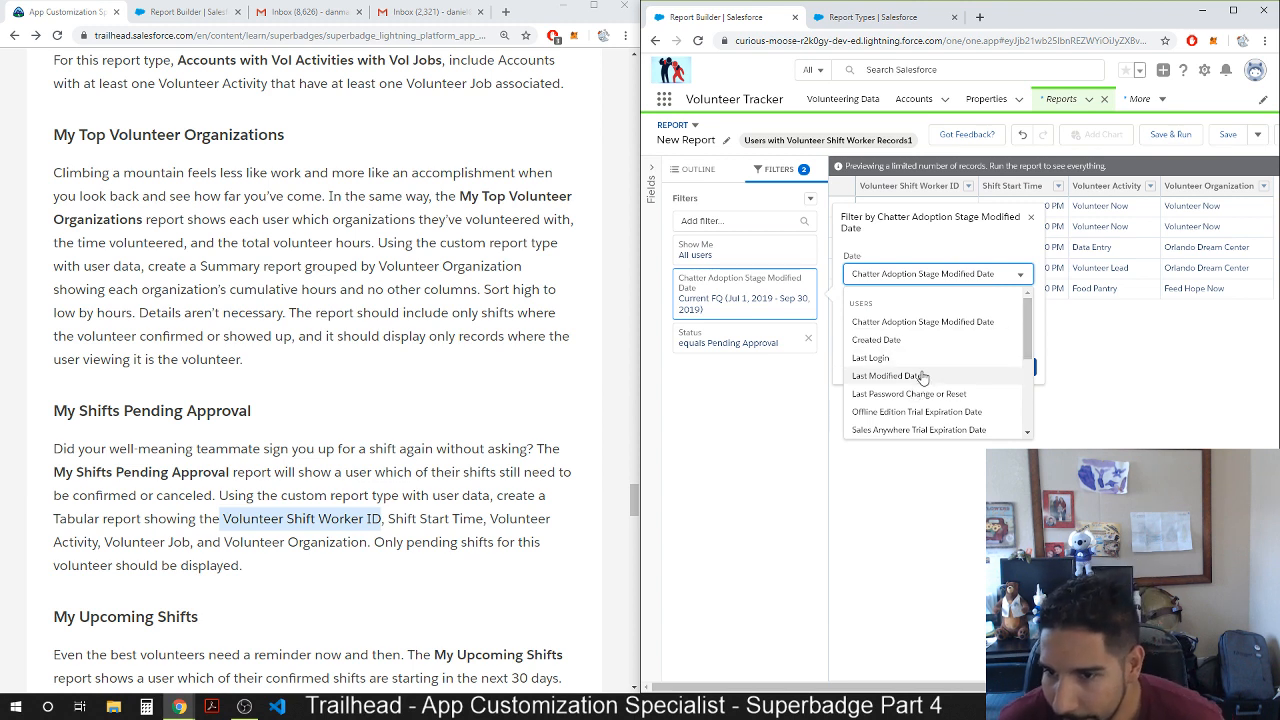
scroll(907, 430, "down", 5)
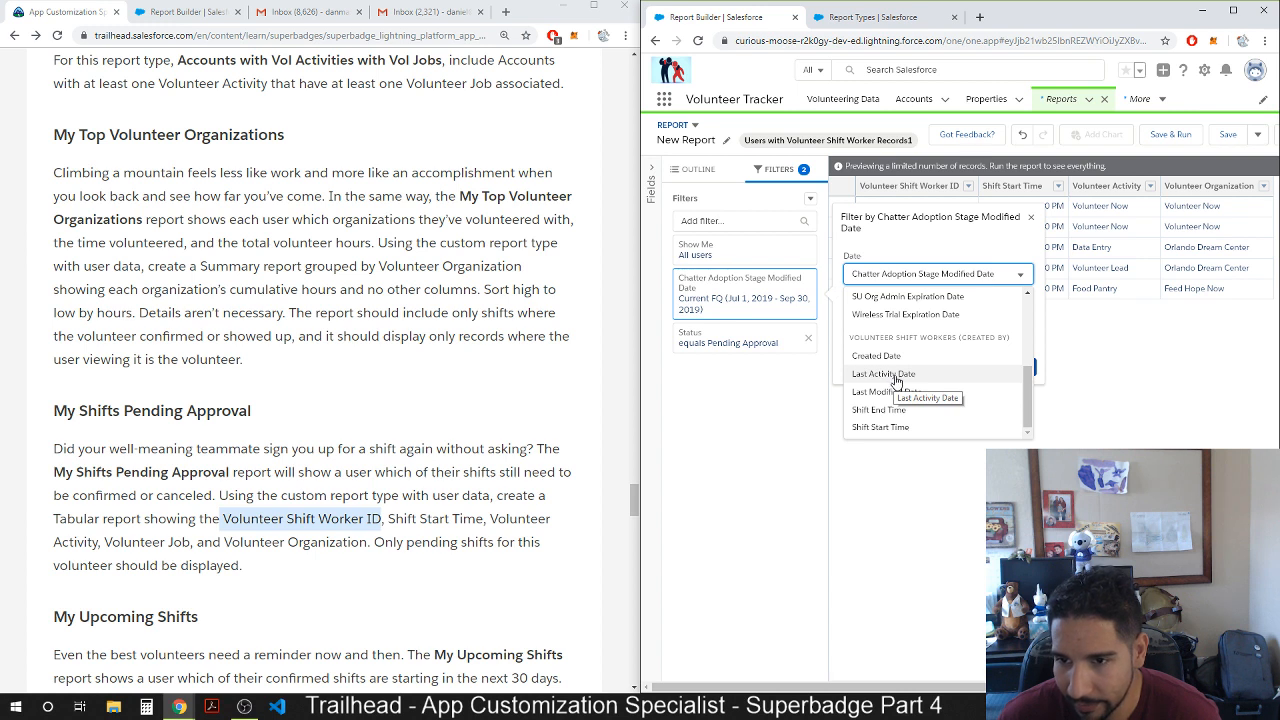
scroll(893, 378, "up", 5)
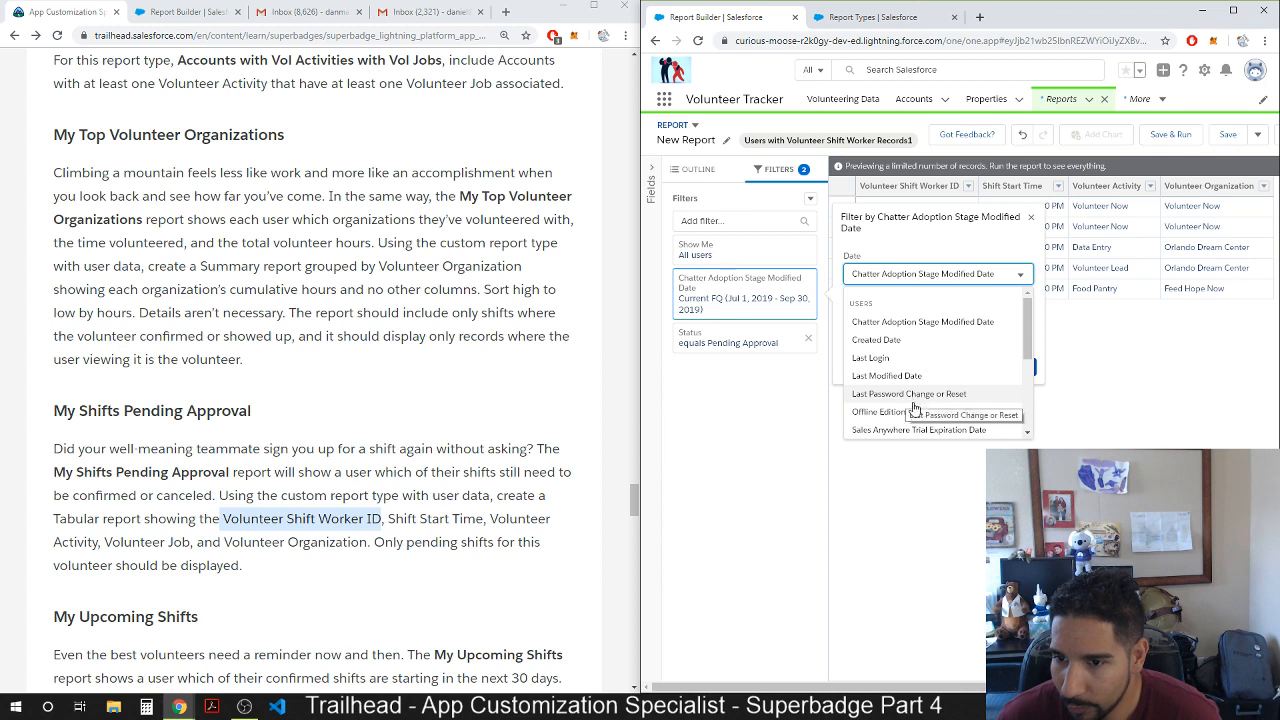
scroll(913, 407, "down", 5)
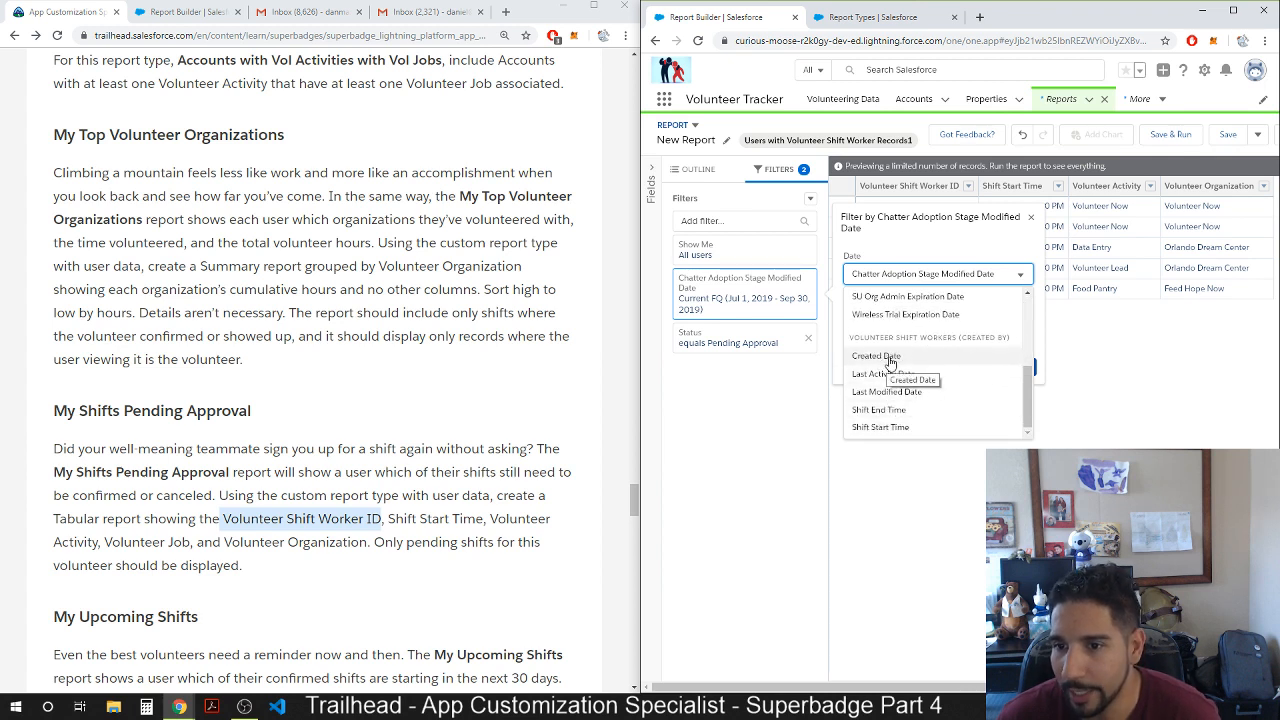
left_click(890, 428)
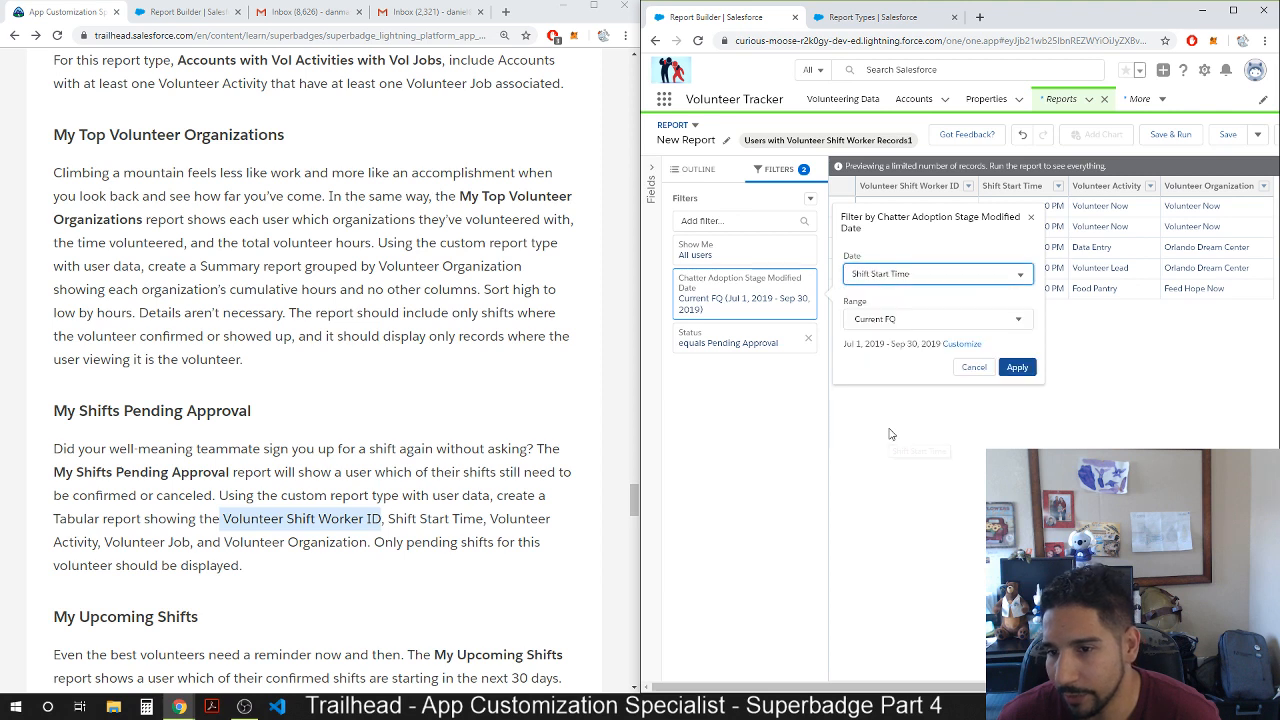
Set the date filter's range to Next 60 Days and apply it to the report.
left_click(920, 320)
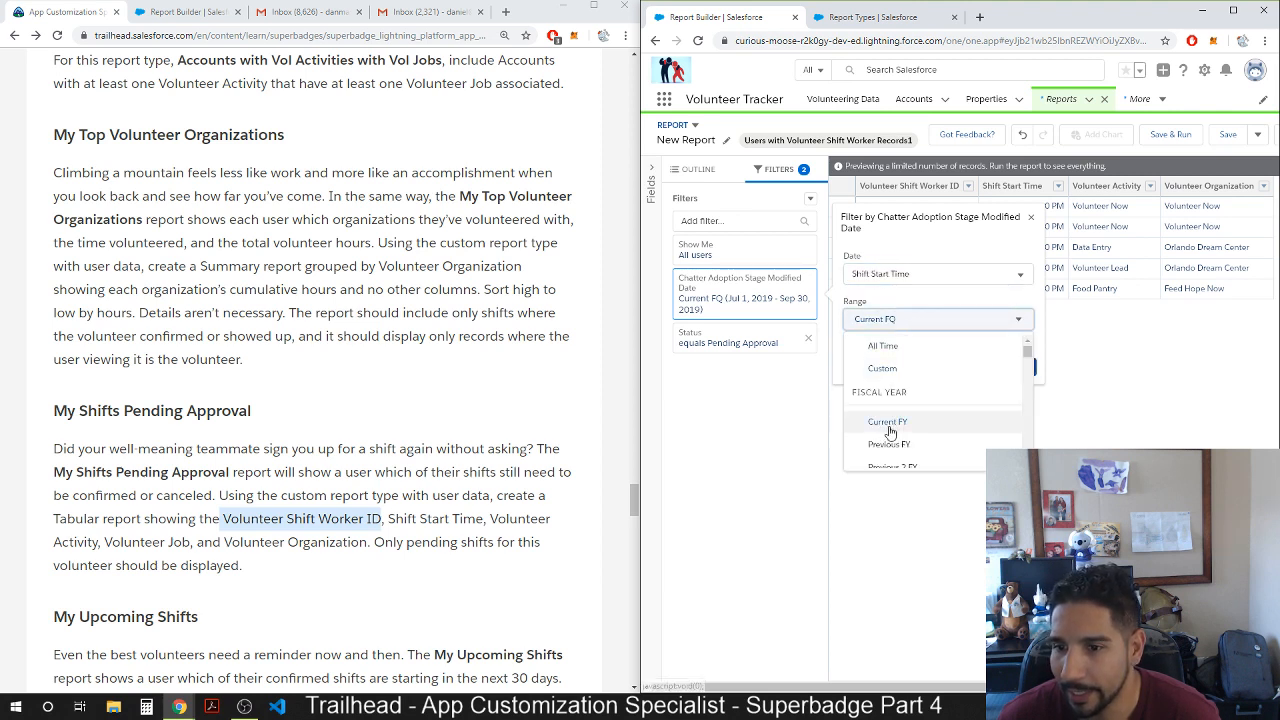
scroll(890, 432, "down", 5)
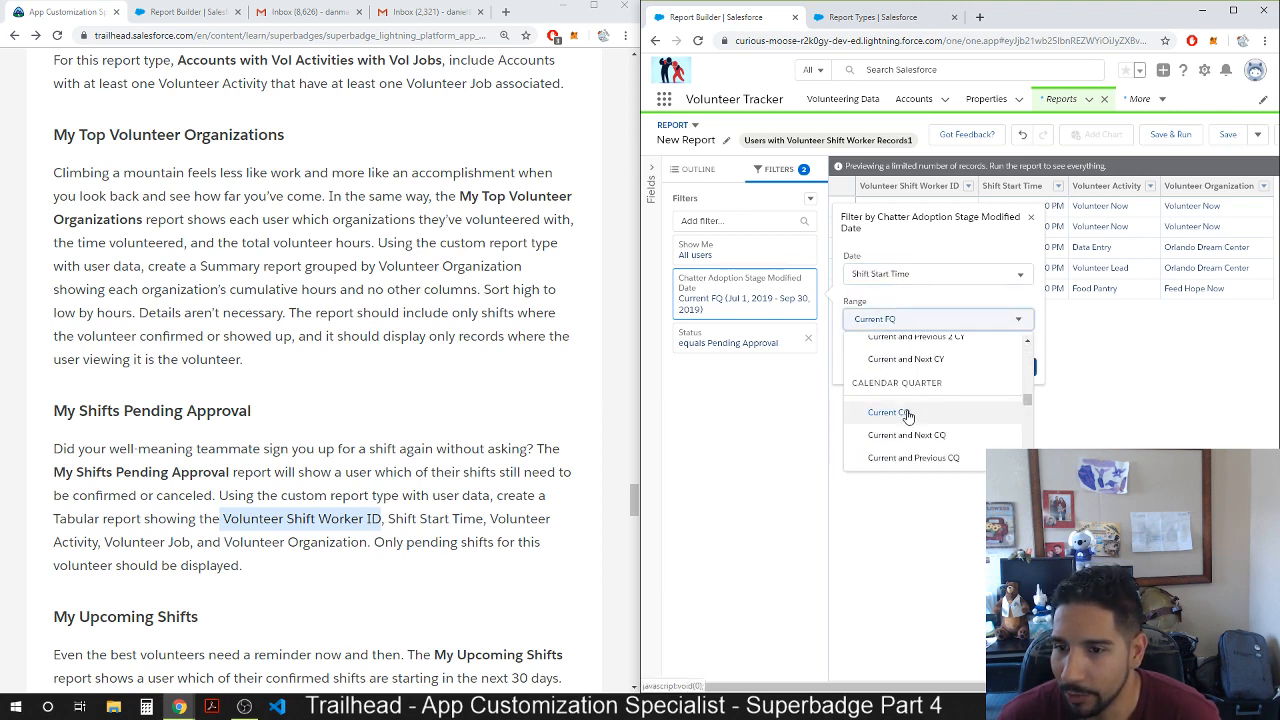
scroll(908, 415, "down", 6)
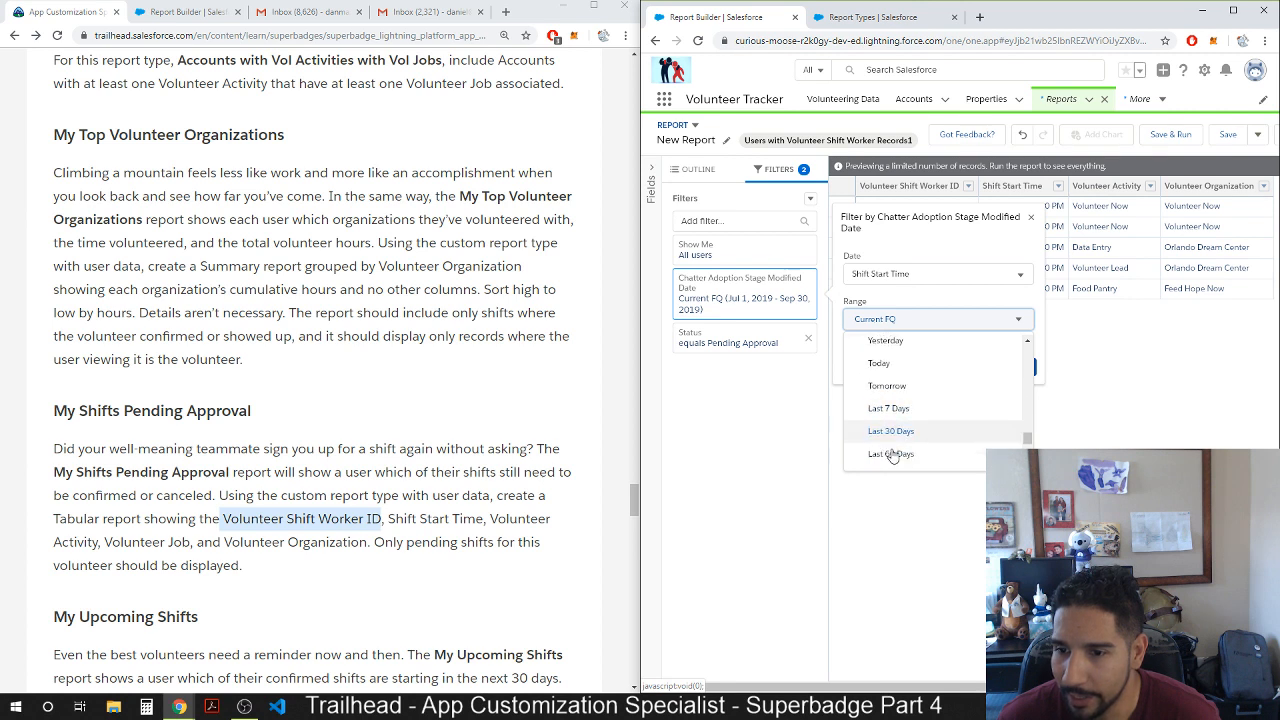
scroll(893, 455, "down", 3)
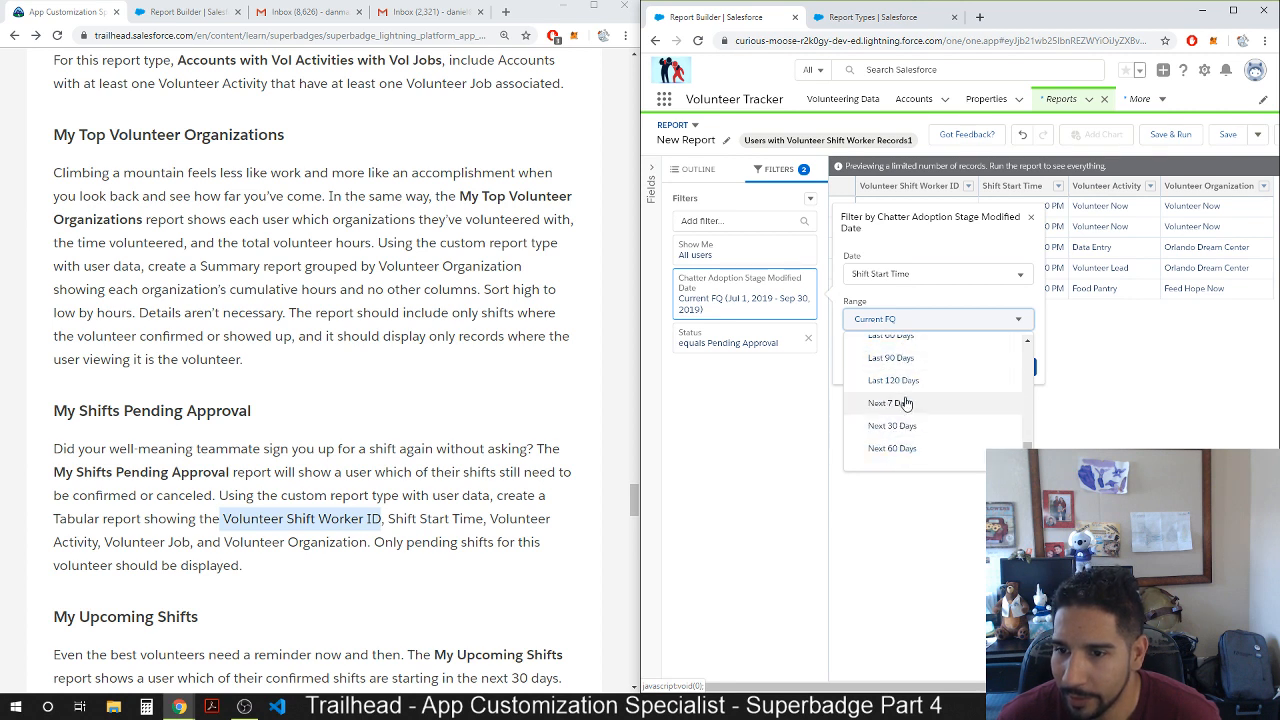
scroll(905, 410, "down", 2)
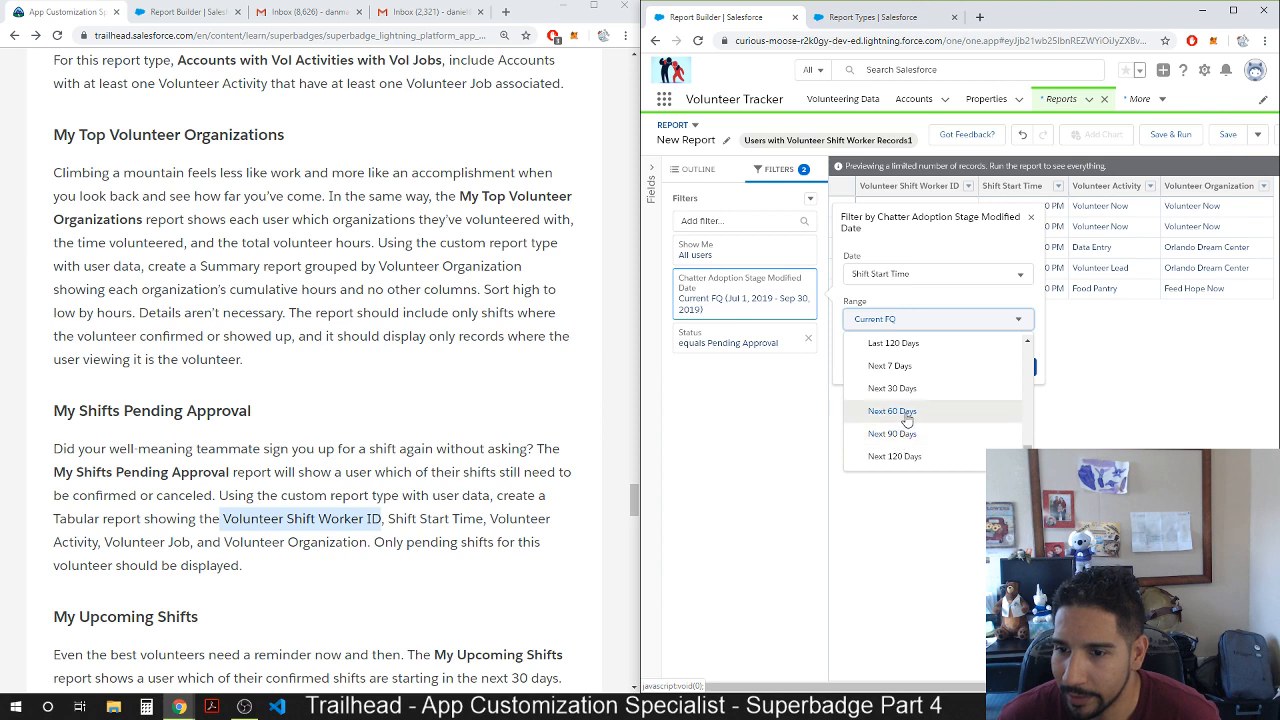
left_click(906, 411)
left_click(1012, 368)
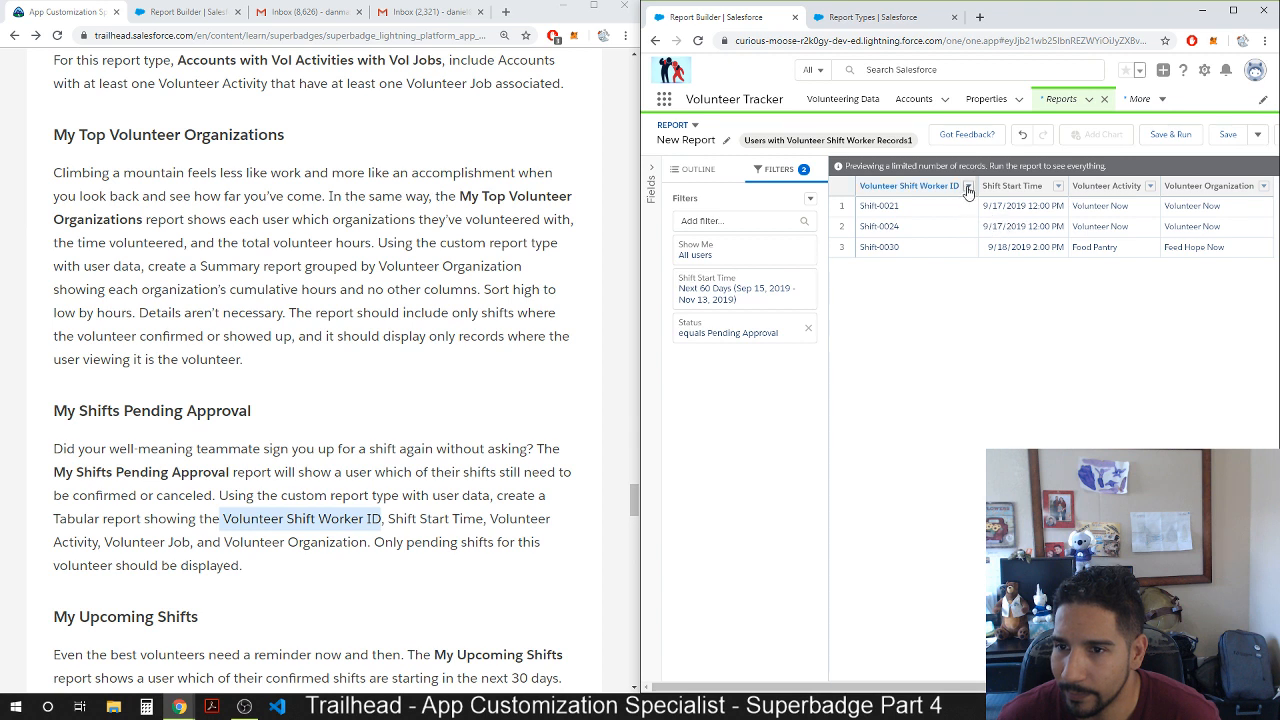
Switch the date filter's field to the volunteer shift workers' Created Date and apply the change.
left_click(785, 292)
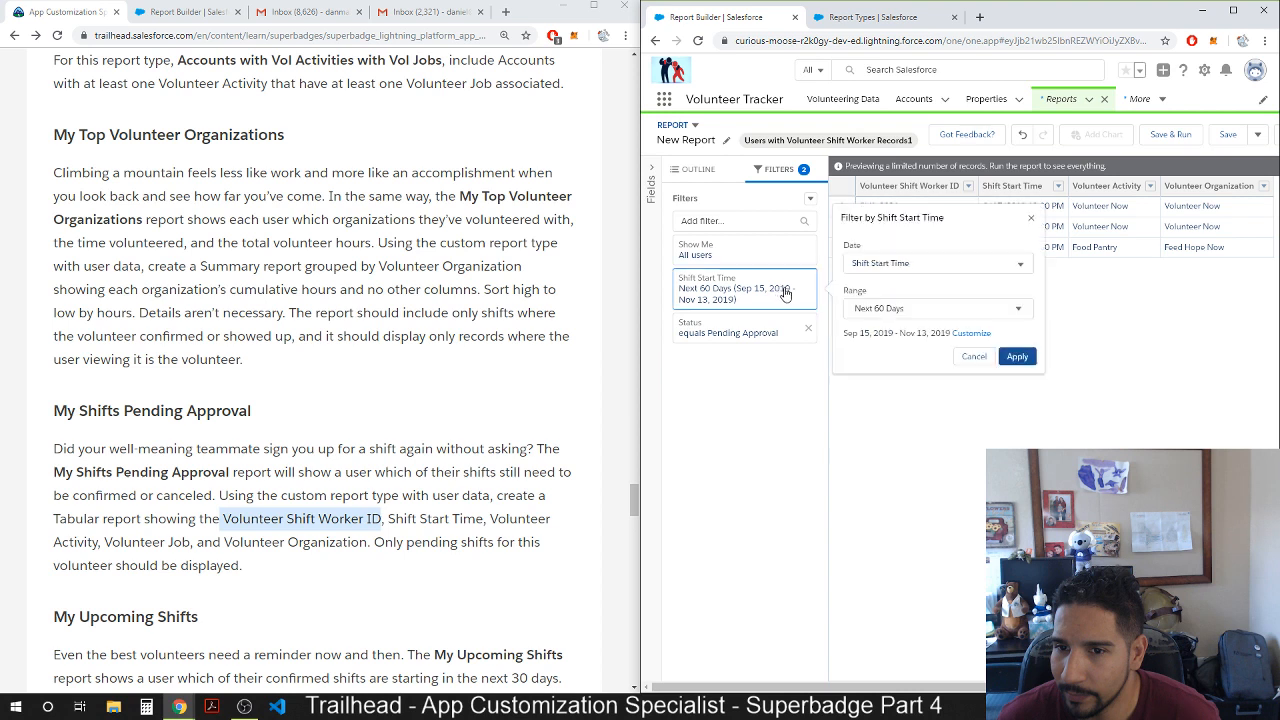
left_click(921, 263)
scroll(928, 340, "down", 5)
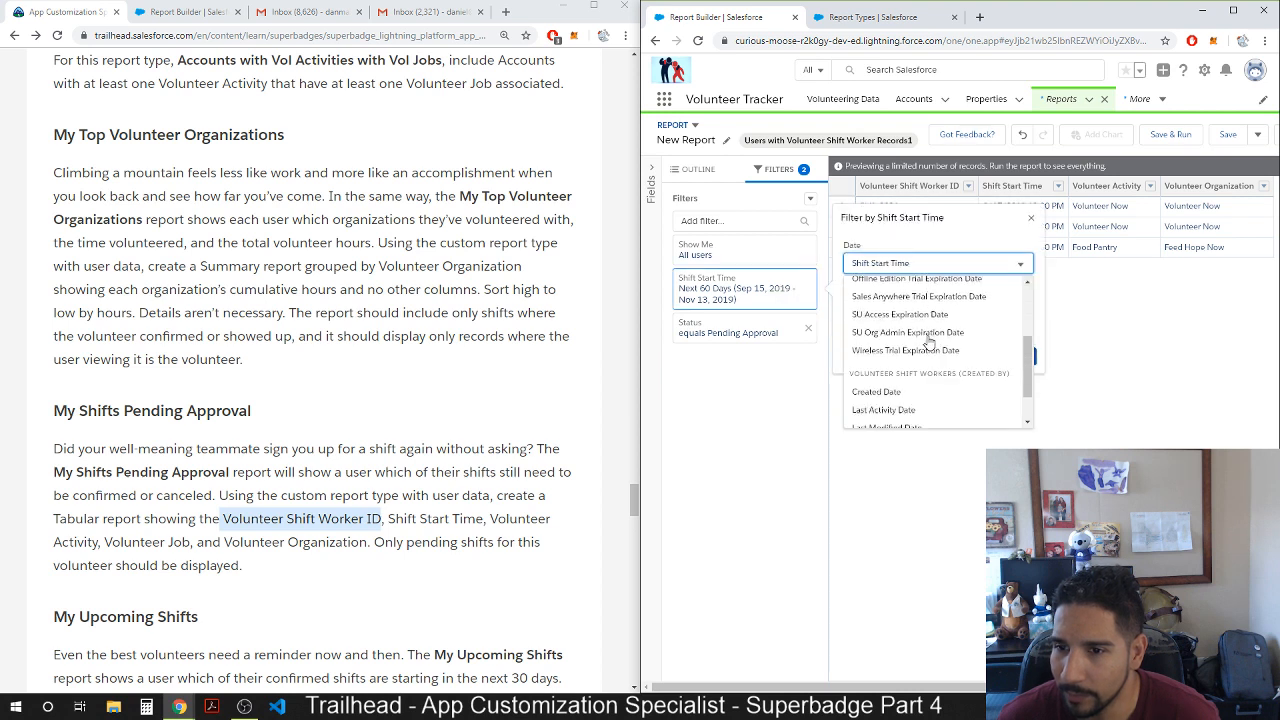
scroll(928, 342, "down", 2)
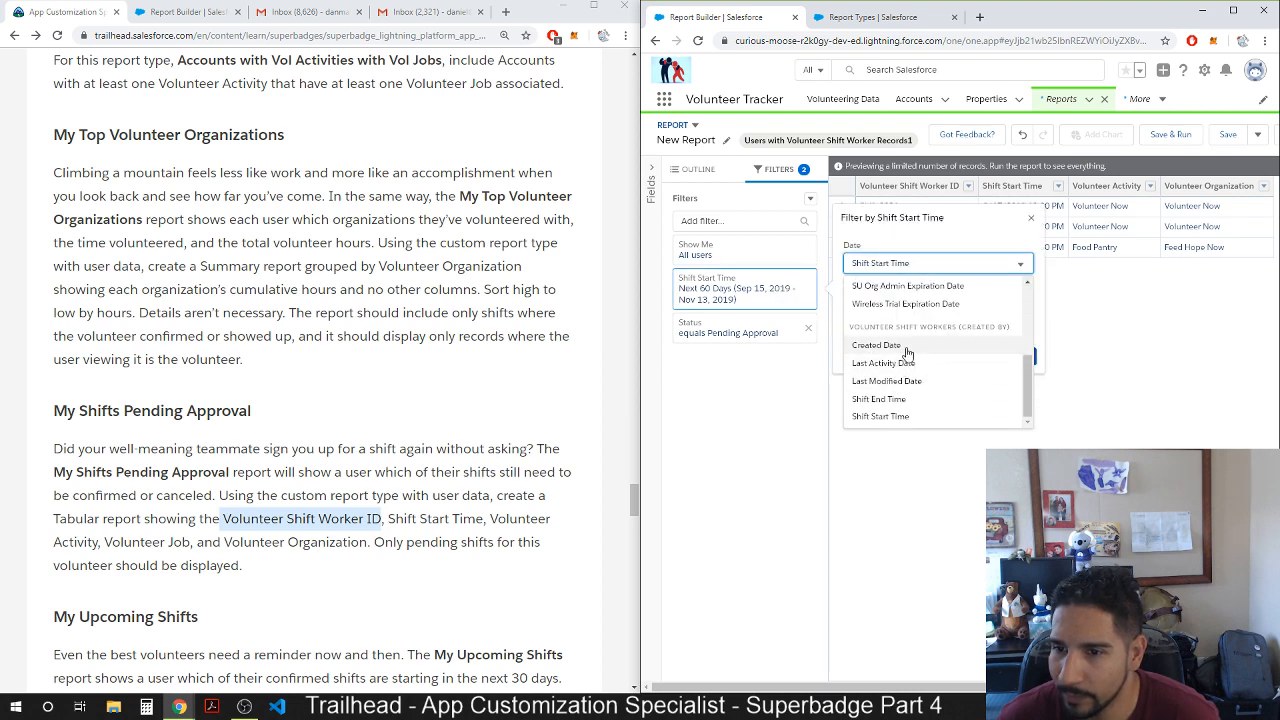
left_click(877, 345)
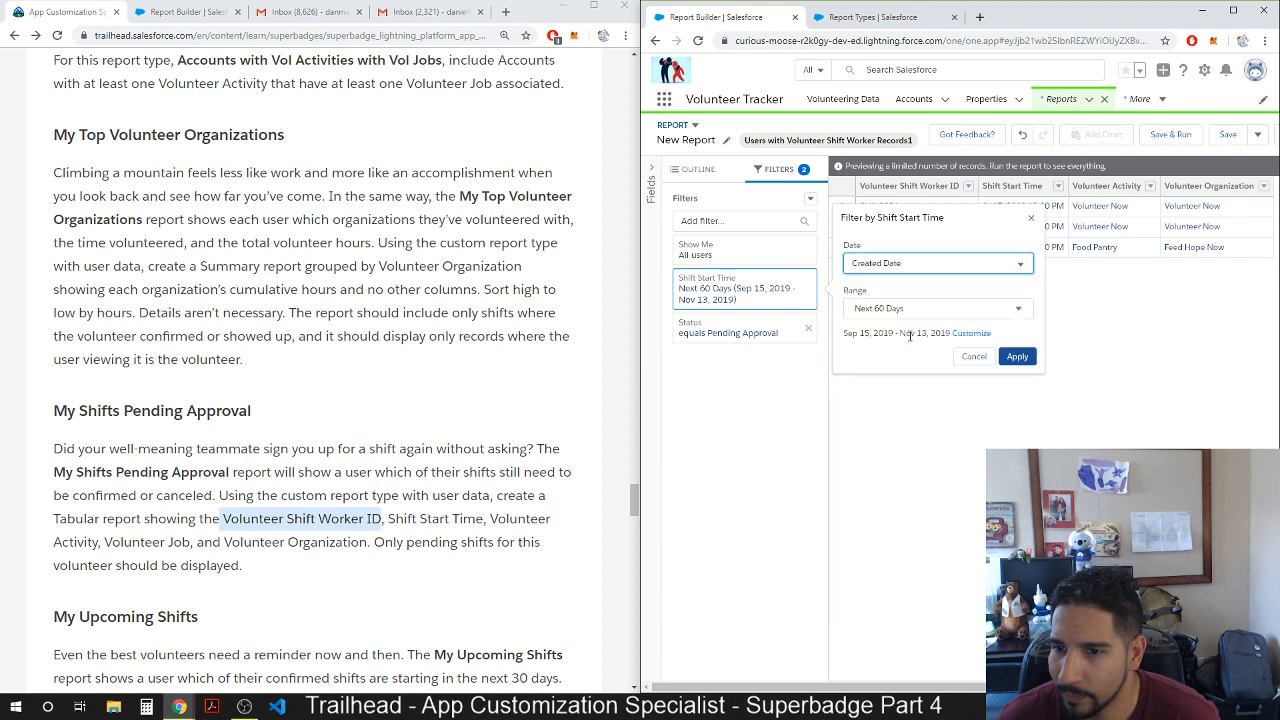
left_click(1016, 357)
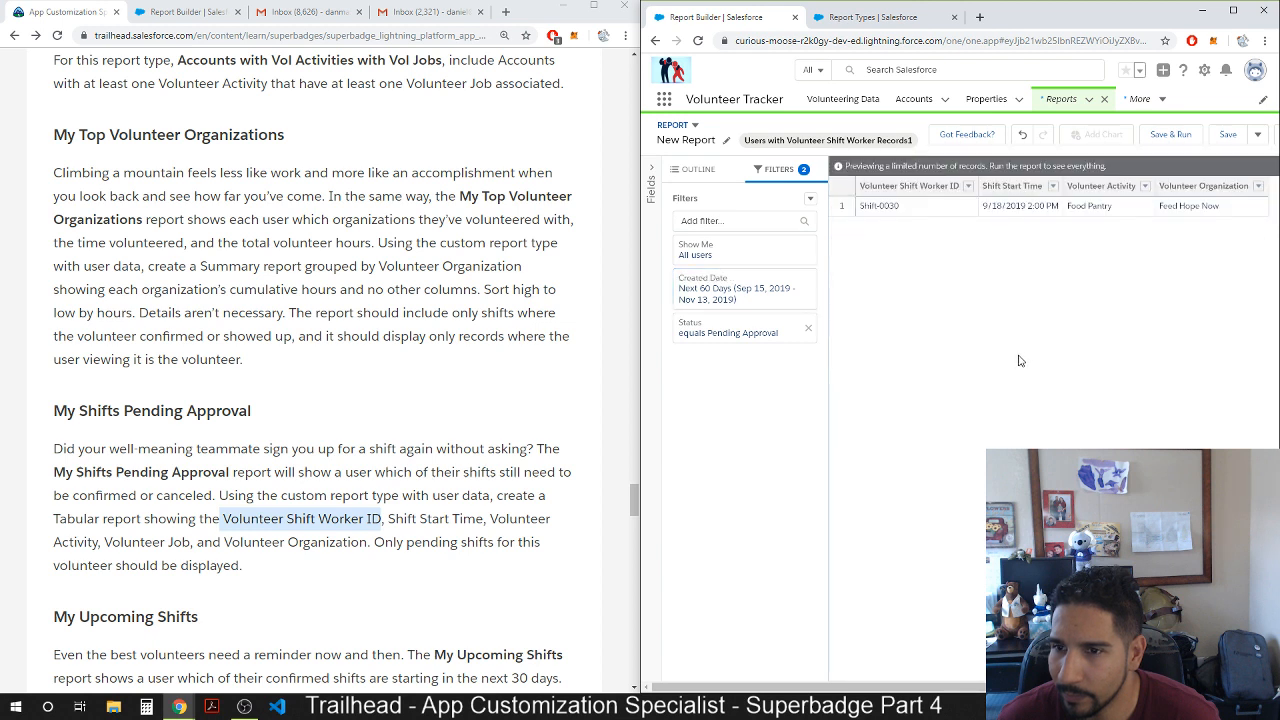
Set the Created Date filter's range to All Time and apply it.
left_click(750, 297)
left_click(907, 305)
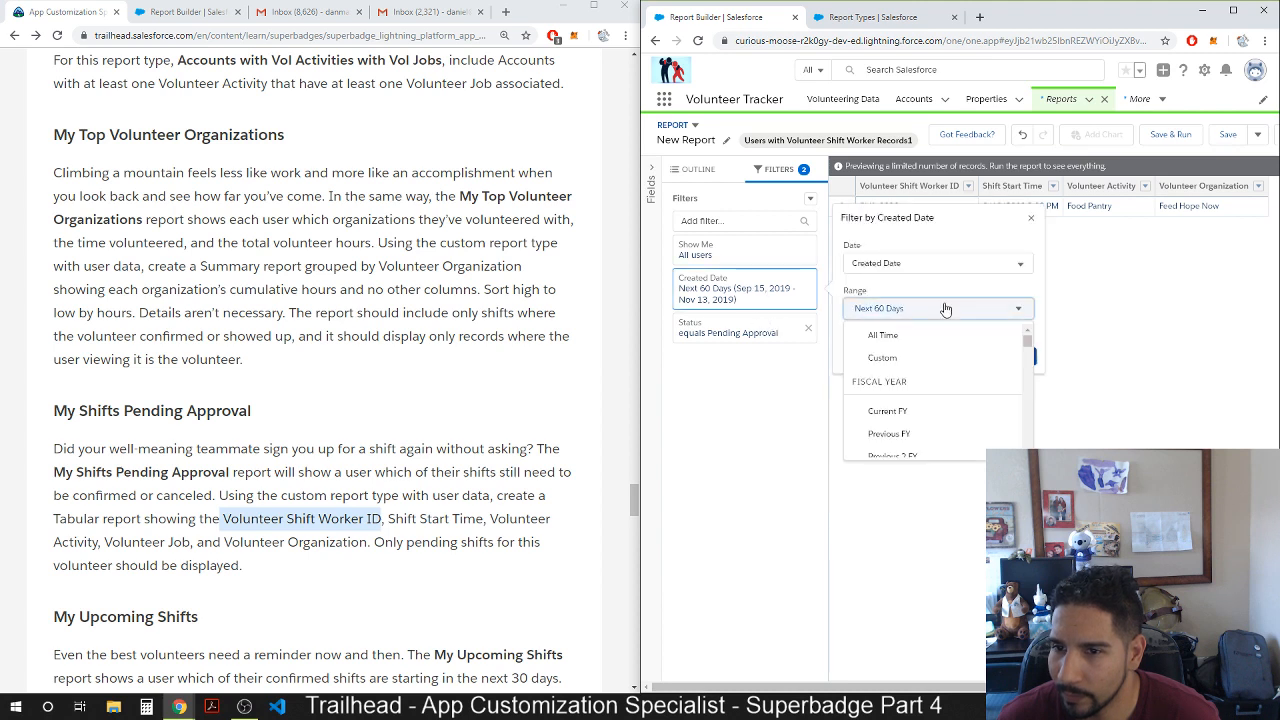
left_click(912, 337)
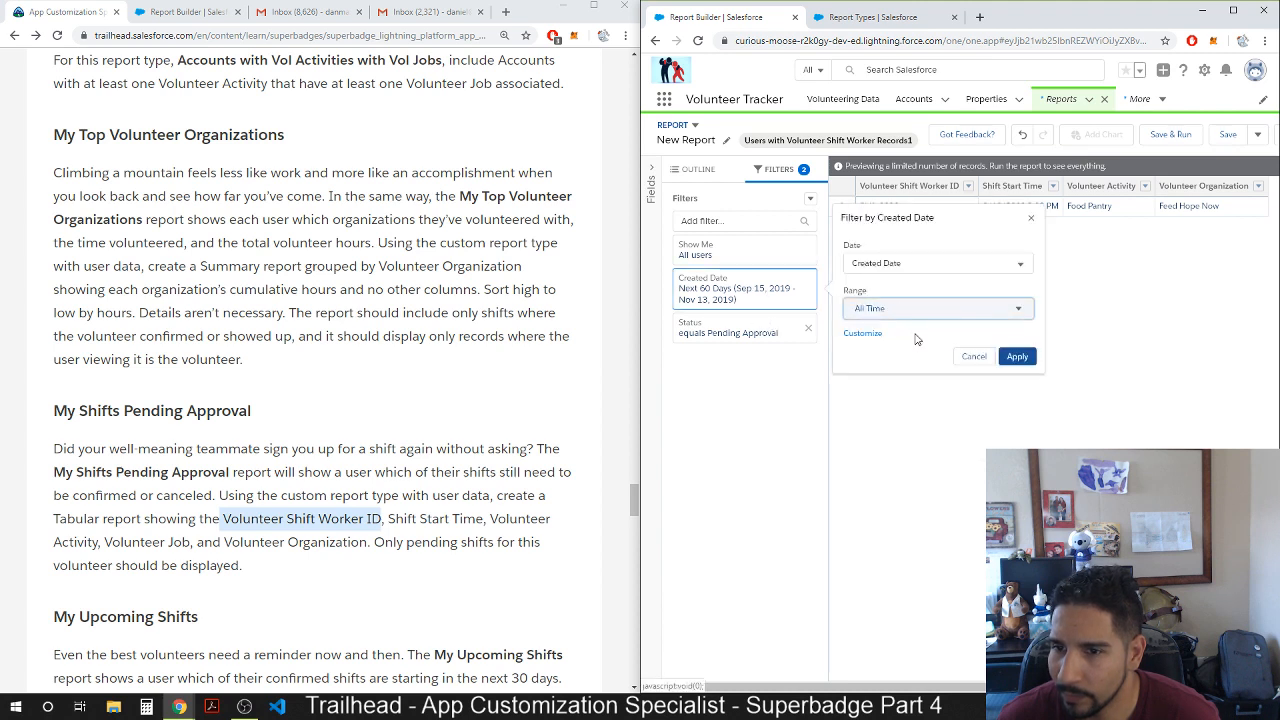
left_click(1015, 357)
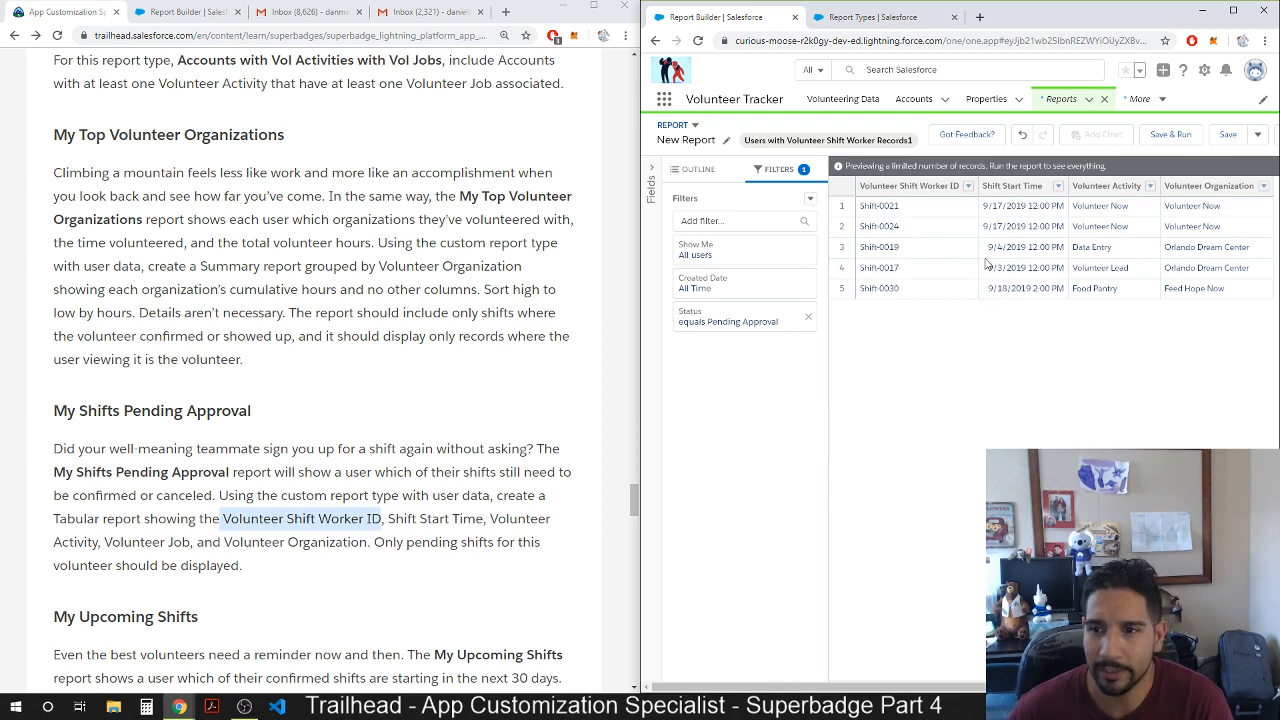
left_click(755, 297)
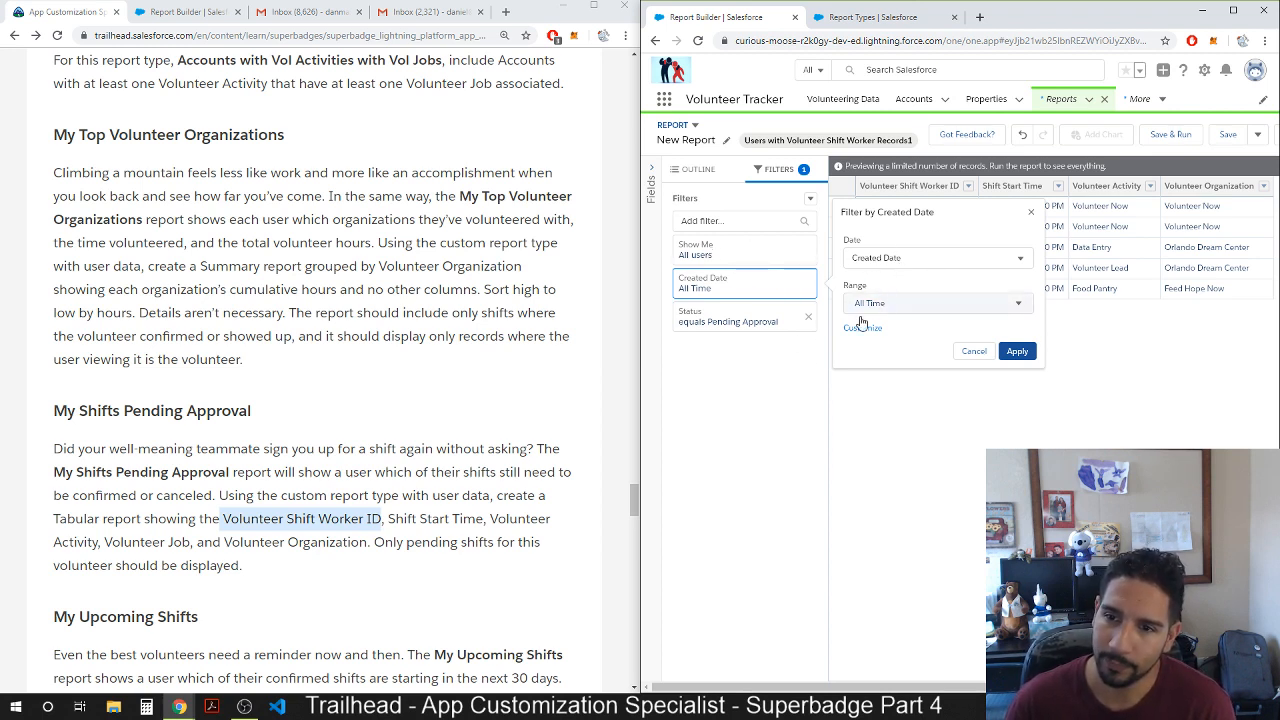
left_click(1016, 259)
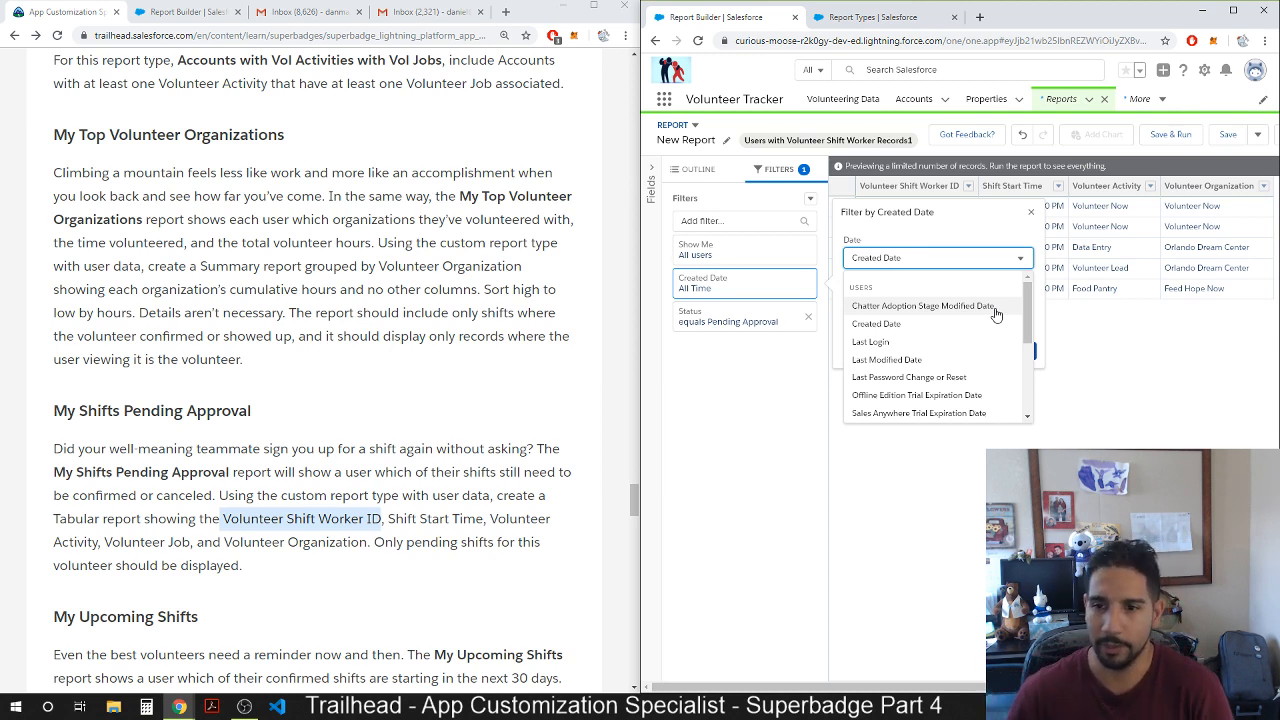
left_click(689, 389)
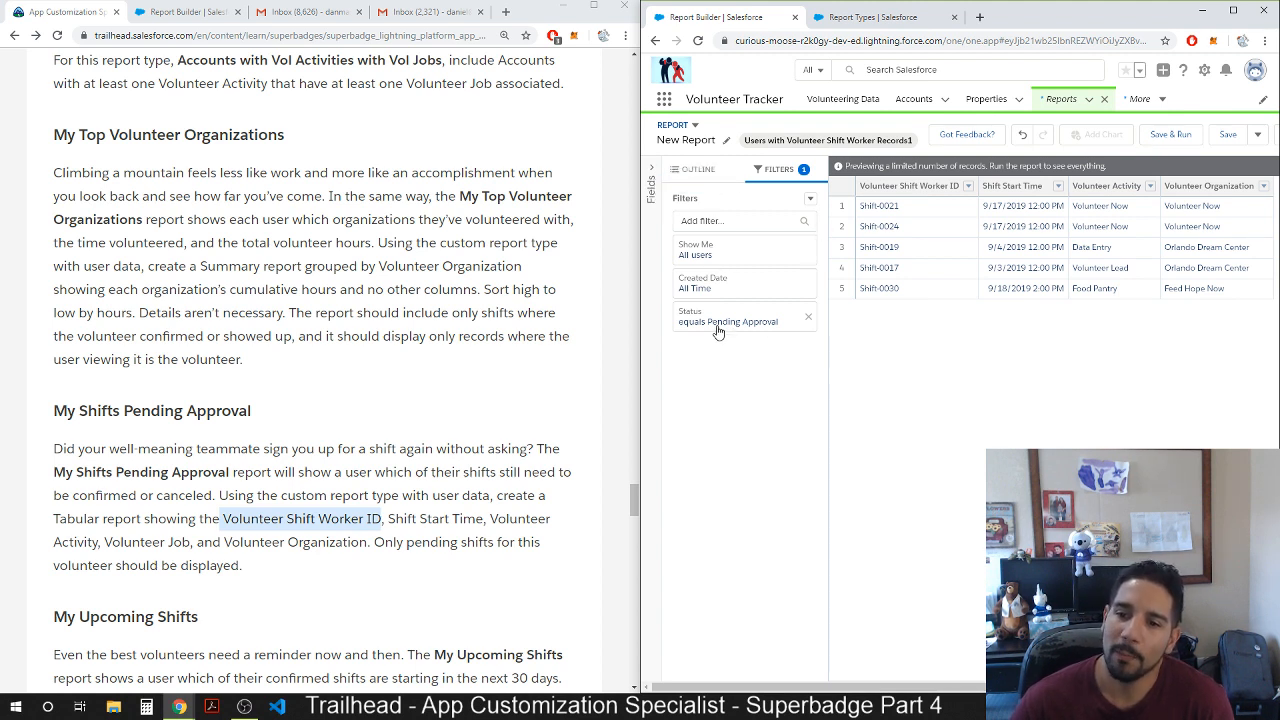
Rename the report as My Shifts Pending Approval1, copying the base name from the superbadge instructions.
left_click(698, 178)
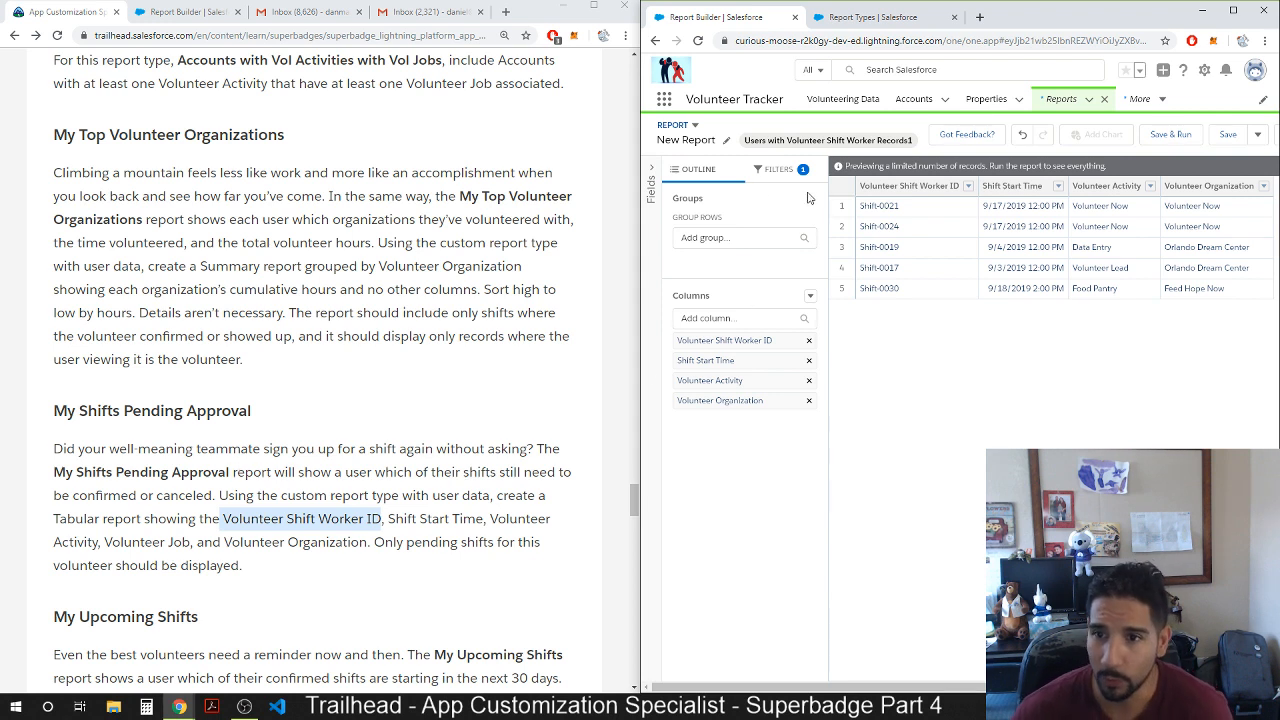
left_click(726, 141)
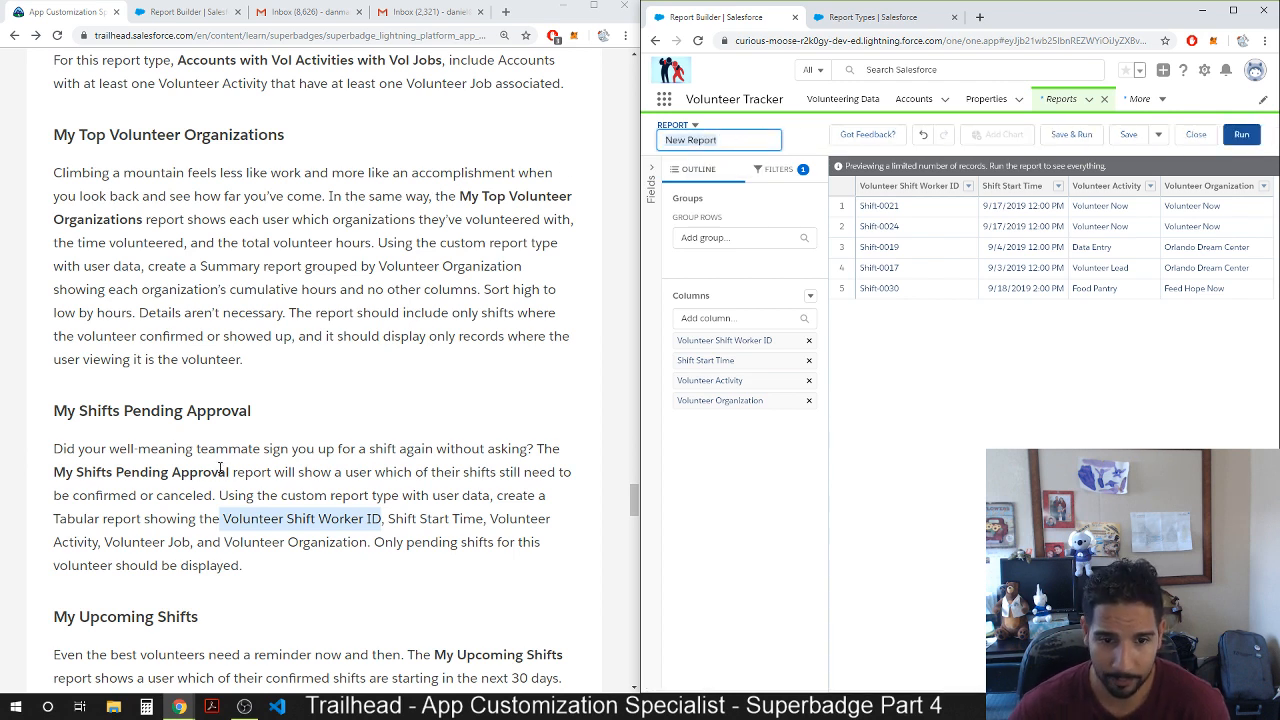
left_click_drag(229, 472, 57, 472)
key("ctrl+c")
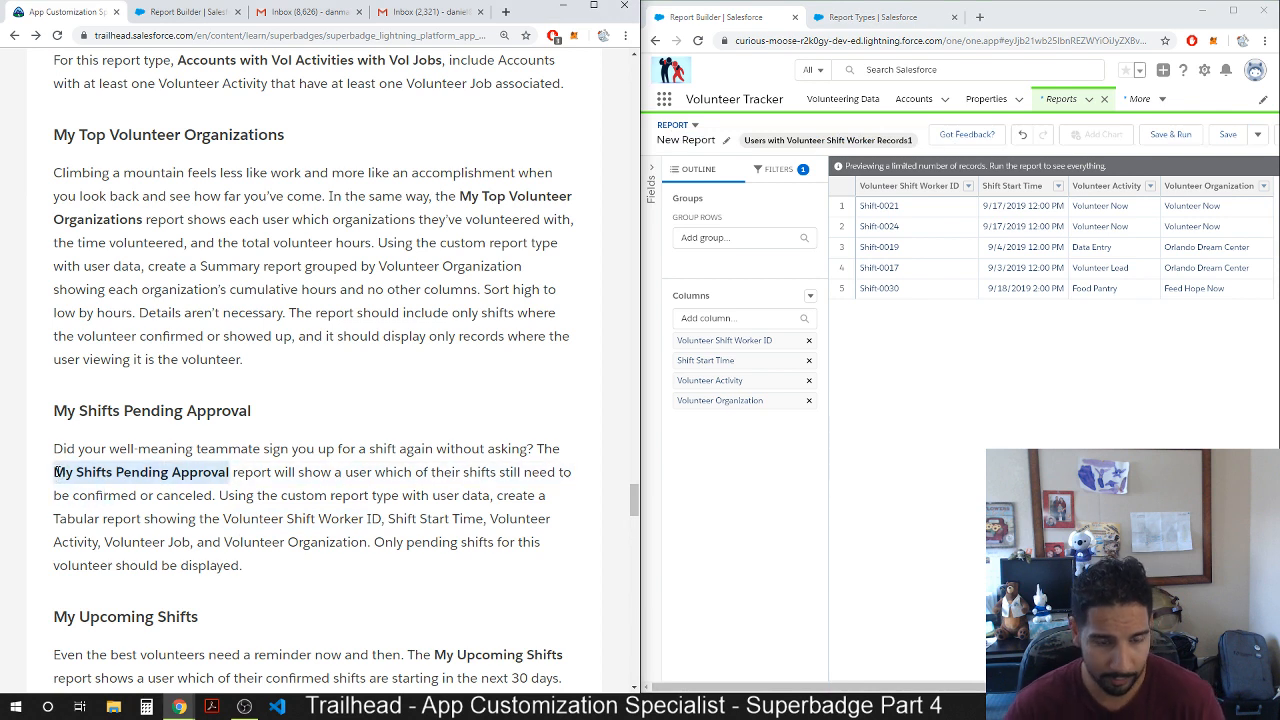
left_click(724, 140)
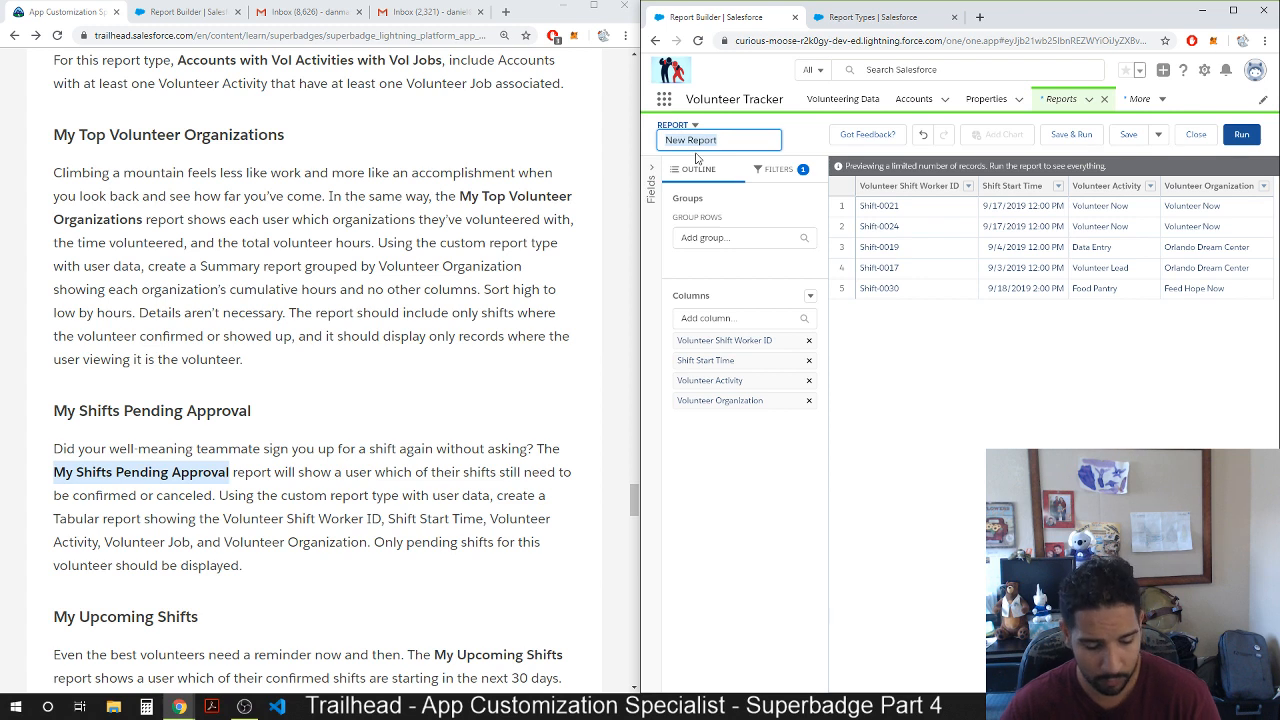
key("ctrl+v")
type("1")
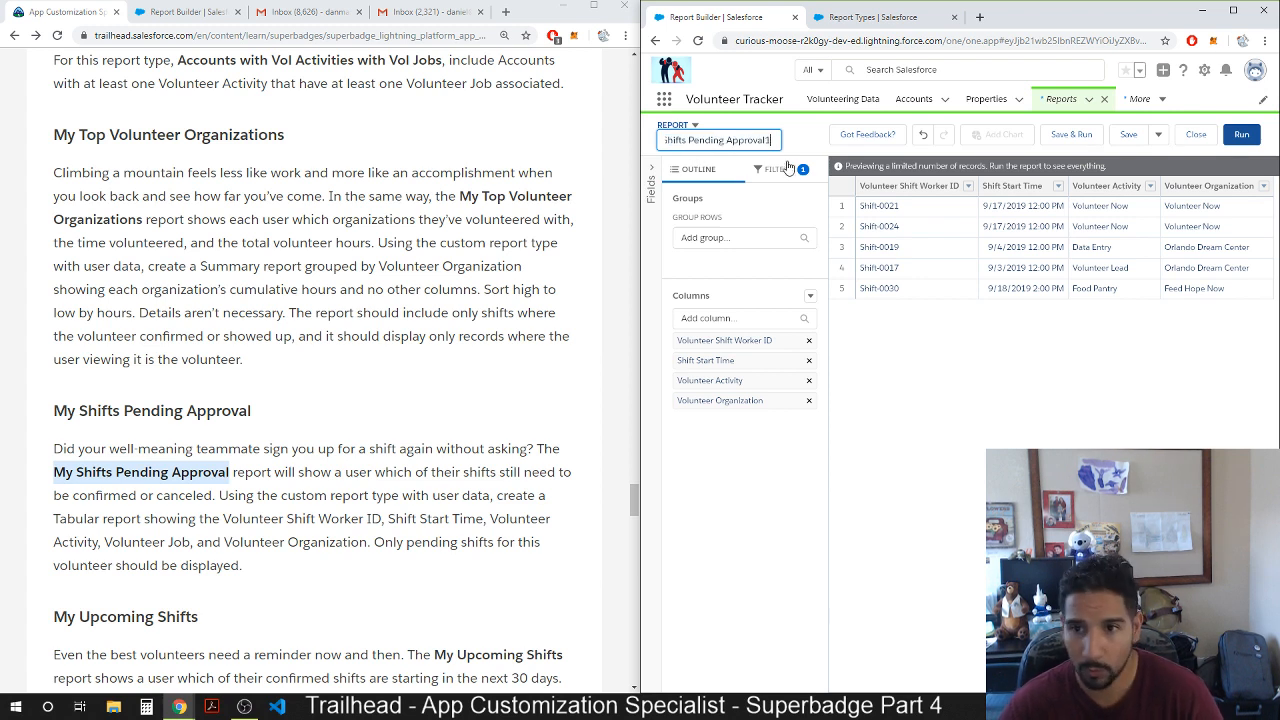
left_click(934, 360)
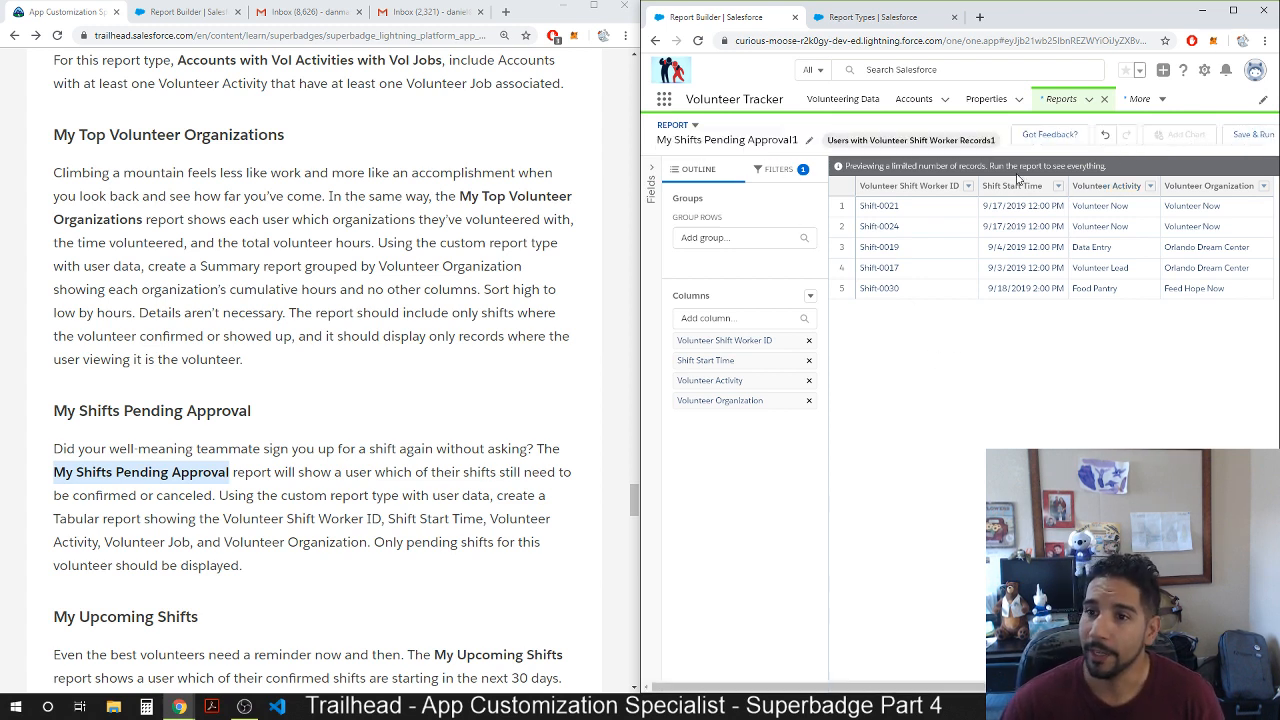
Save the My Shifts Pending Approval1 report in the Volunteer Reports1 folder.
mouse_move(857, 687)
left_mouse_down()
mouse_move(1010, 688)
mouse_move(908, 677)
mouse_move(977, 674)
mouse_move(957, 672)
mouse_move(834, 677)
left_mouse_up()
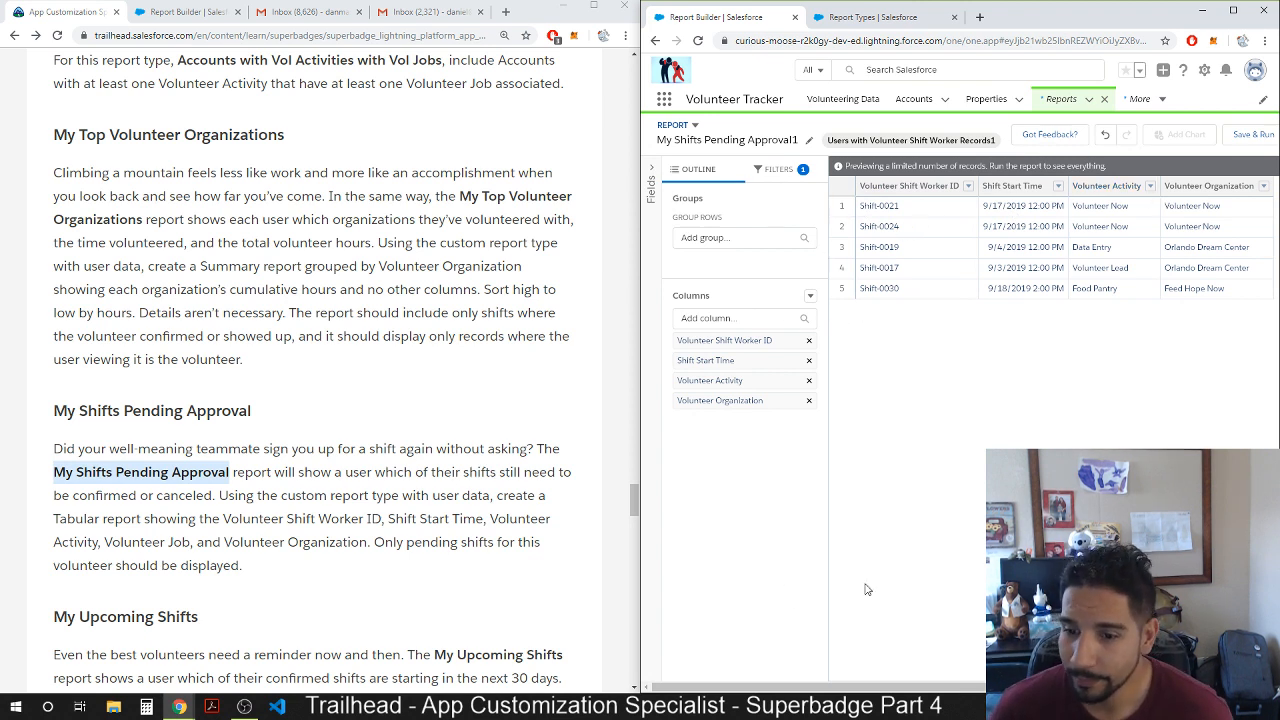
left_click_drag(1040, 687, 1200, 687)
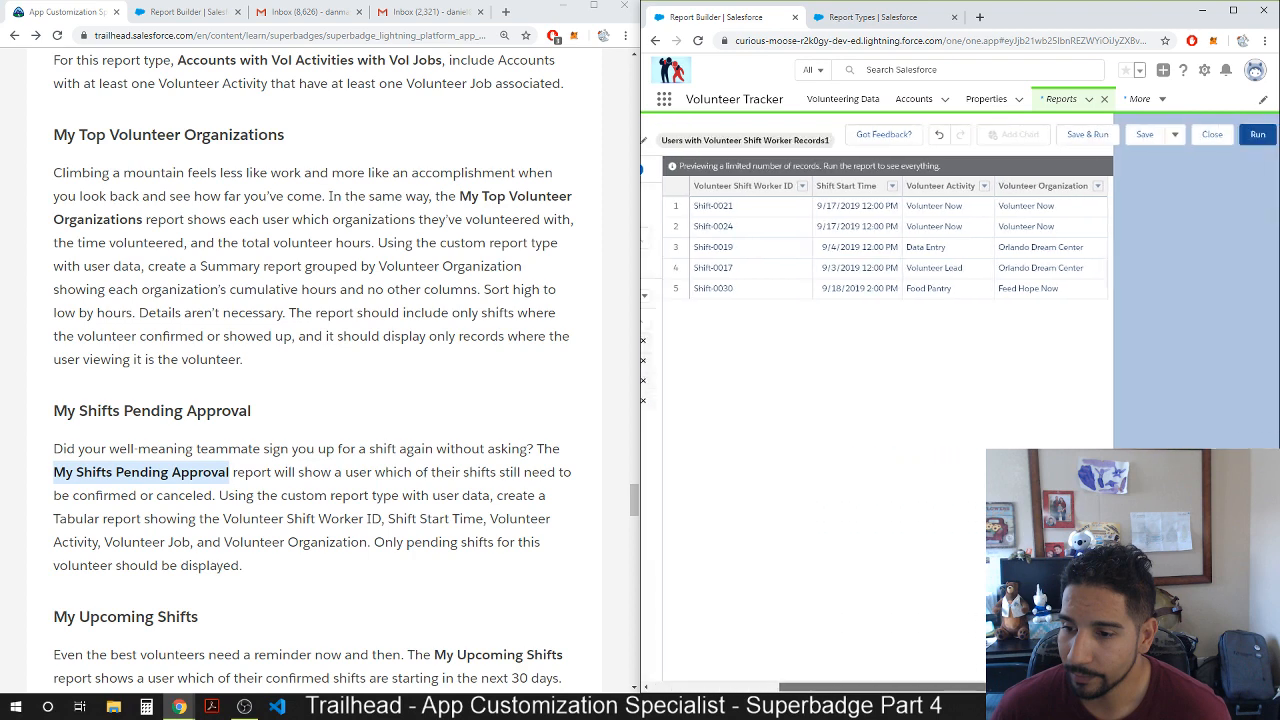
left_click(1150, 135)
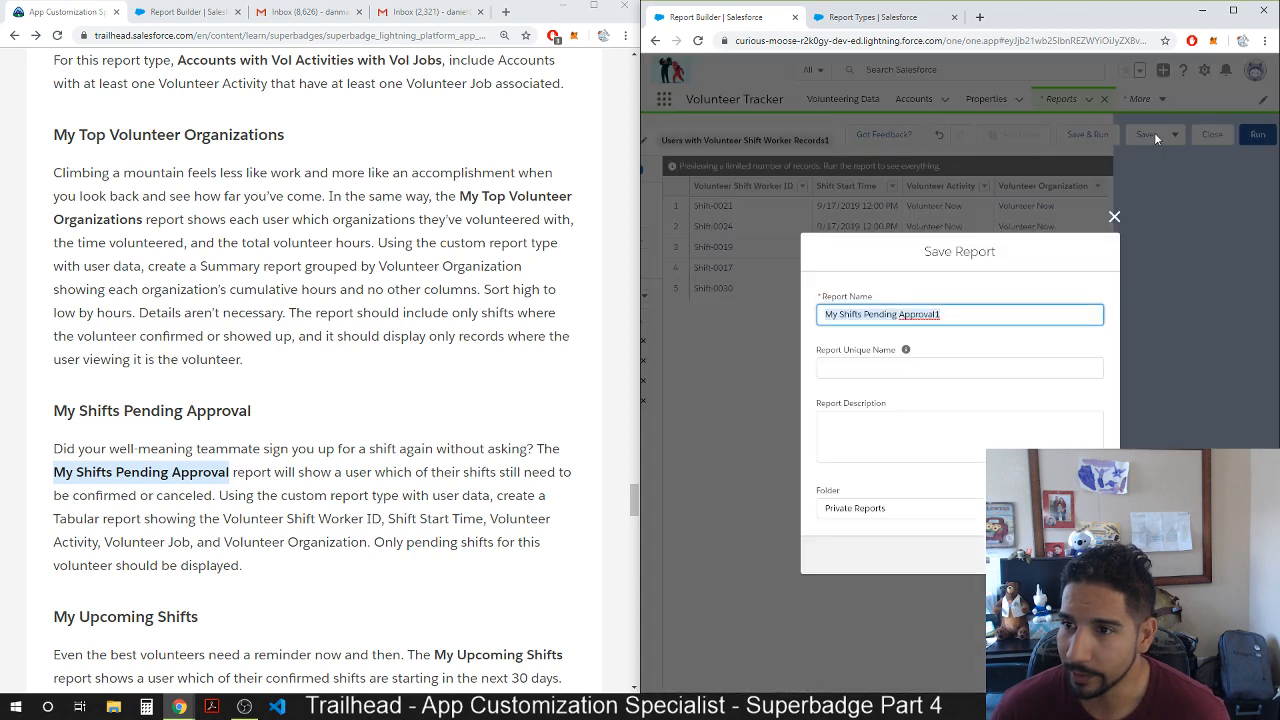
key("Tab")
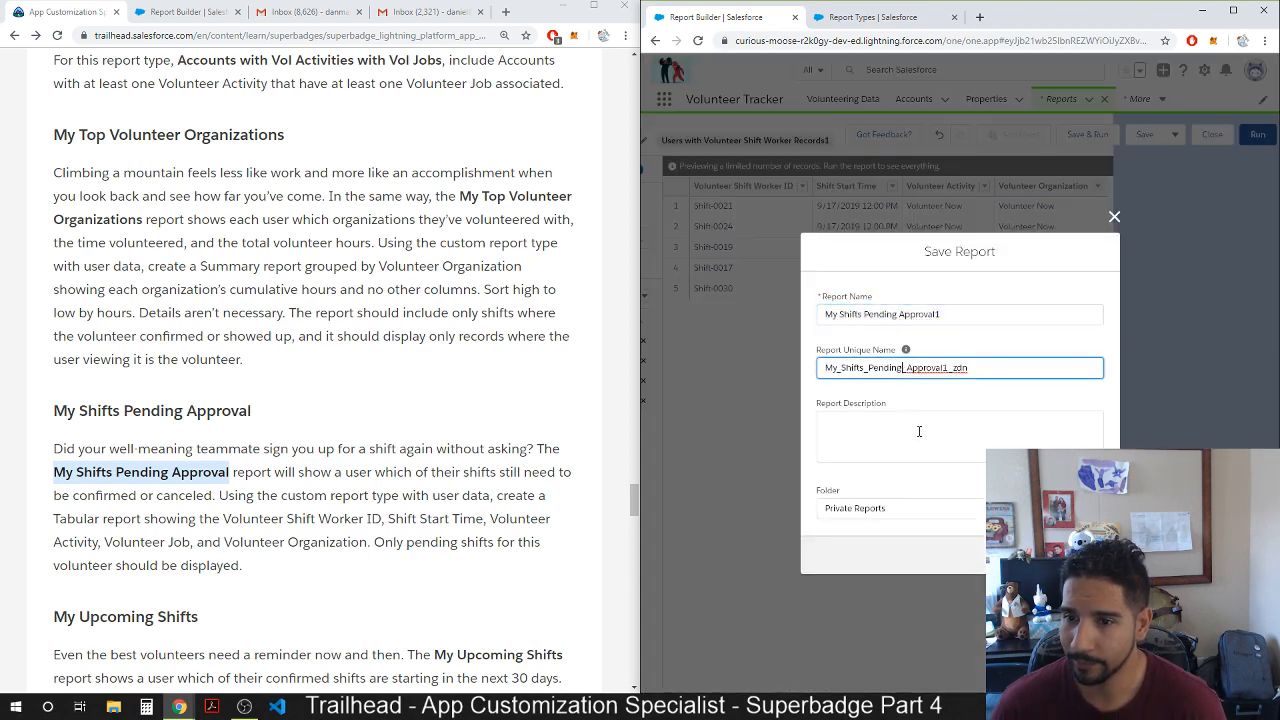
key("Tab")
left_click(930, 508)
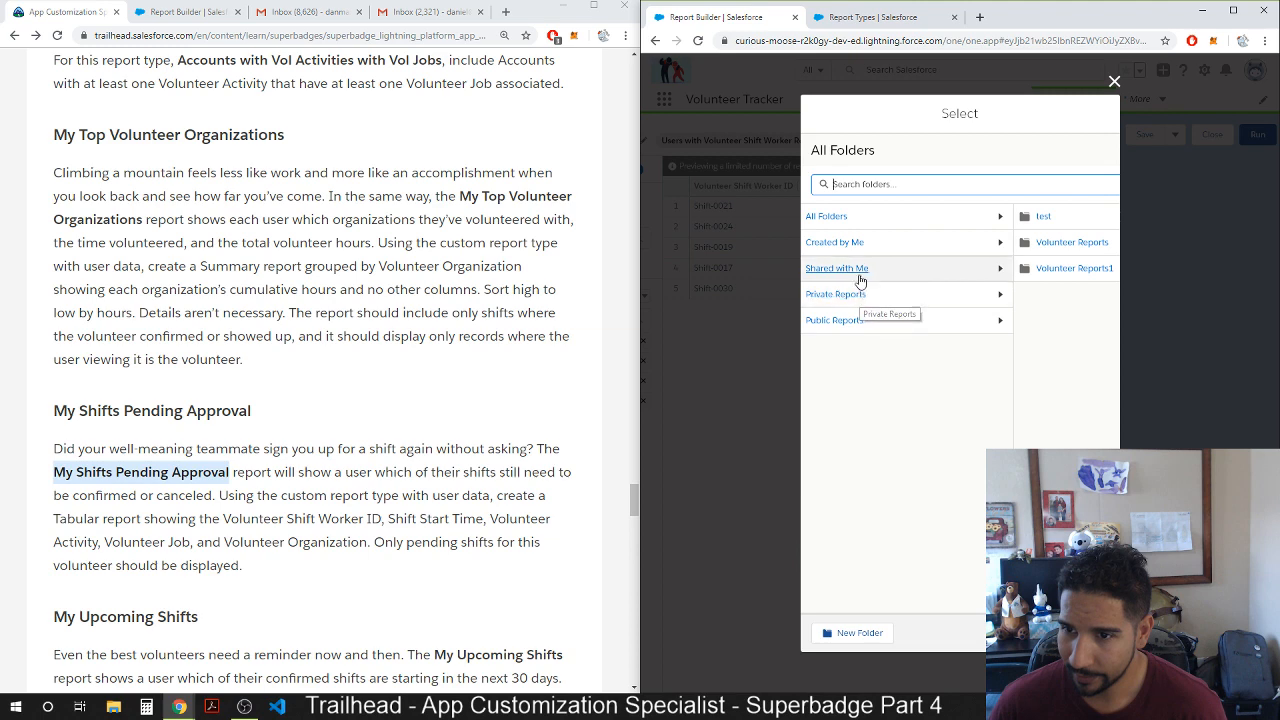
left_click(1078, 270)
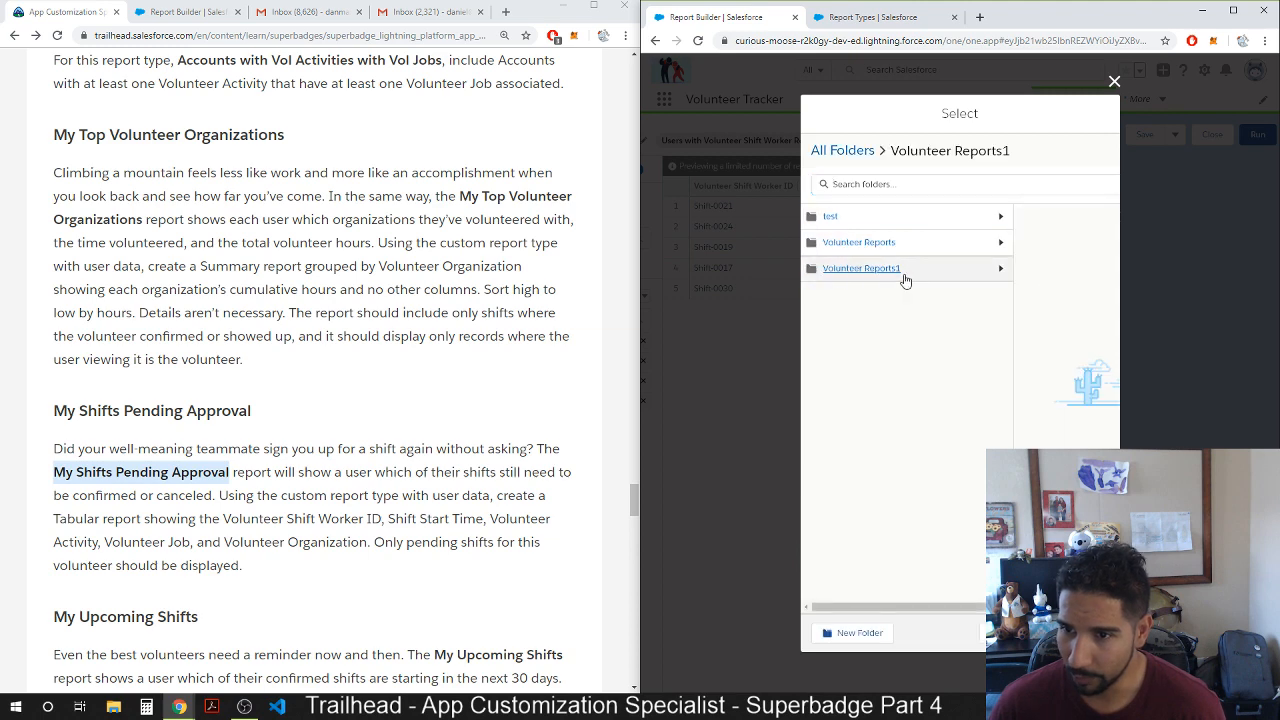
left_click(1071, 633)
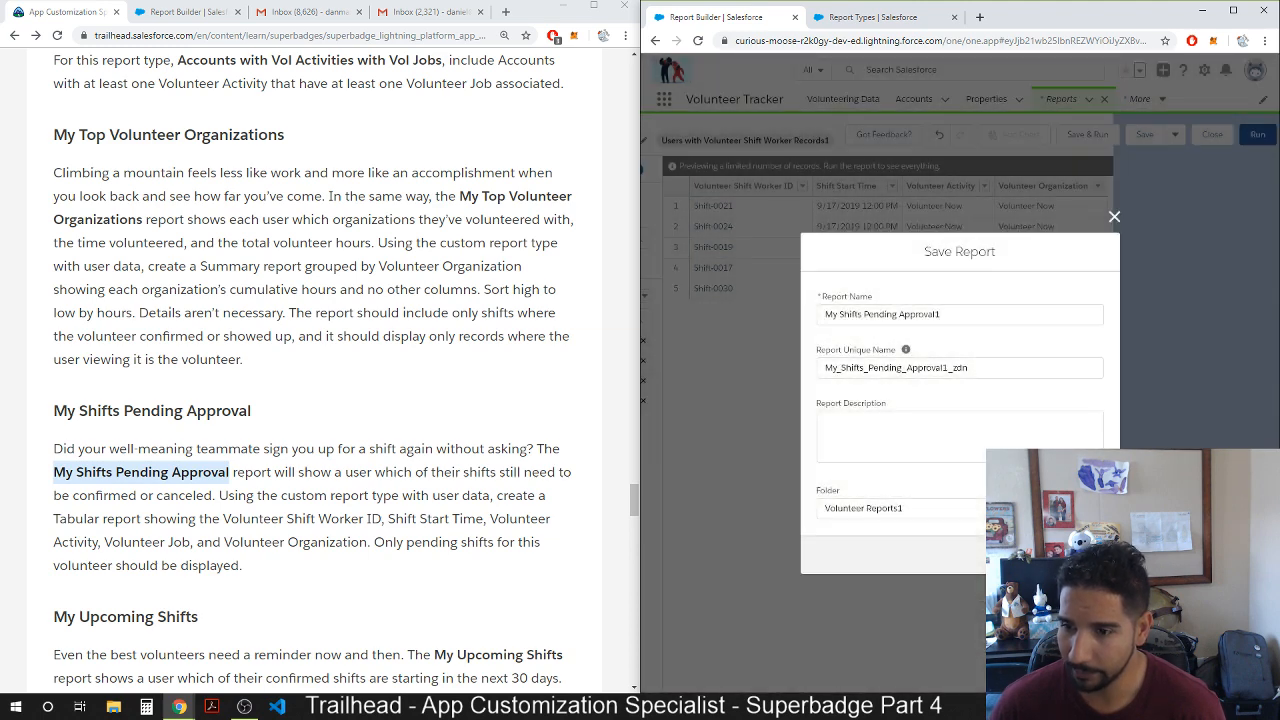
left_click(1081, 555)
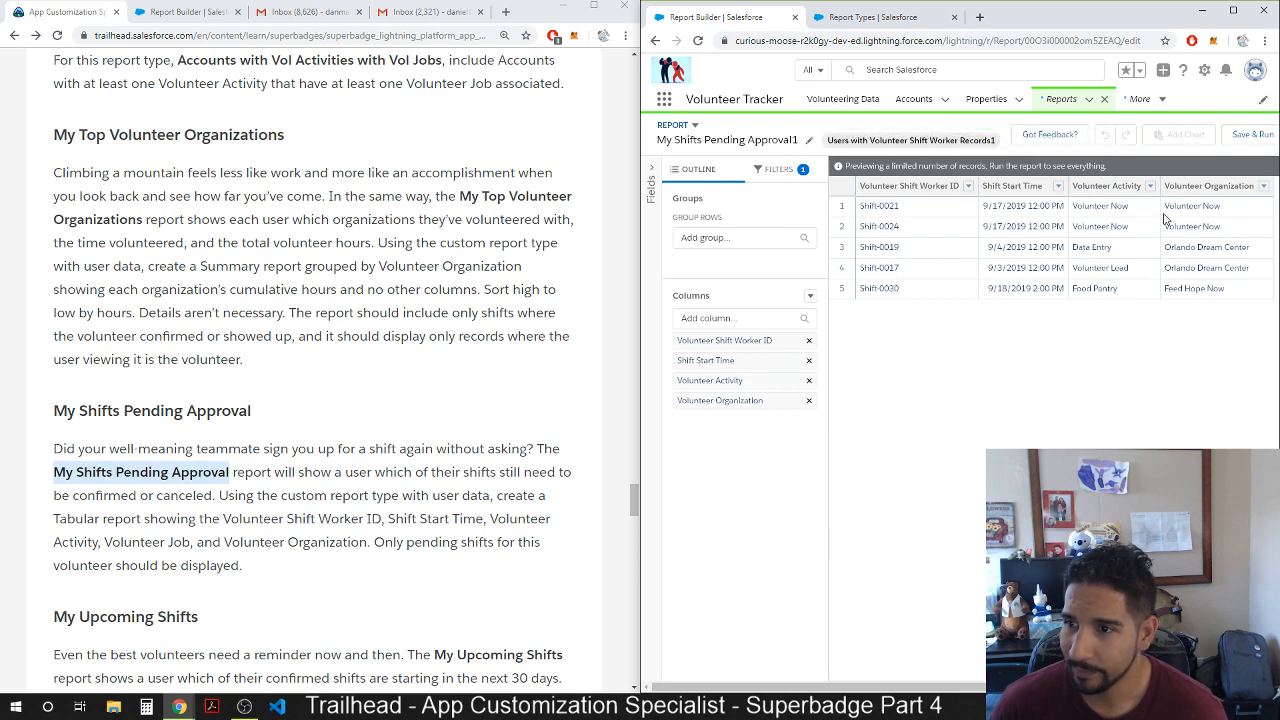
Save and run the My Shifts Pending Approval1 report to view its full results.
left_click_drag(826, 687, 930, 684)
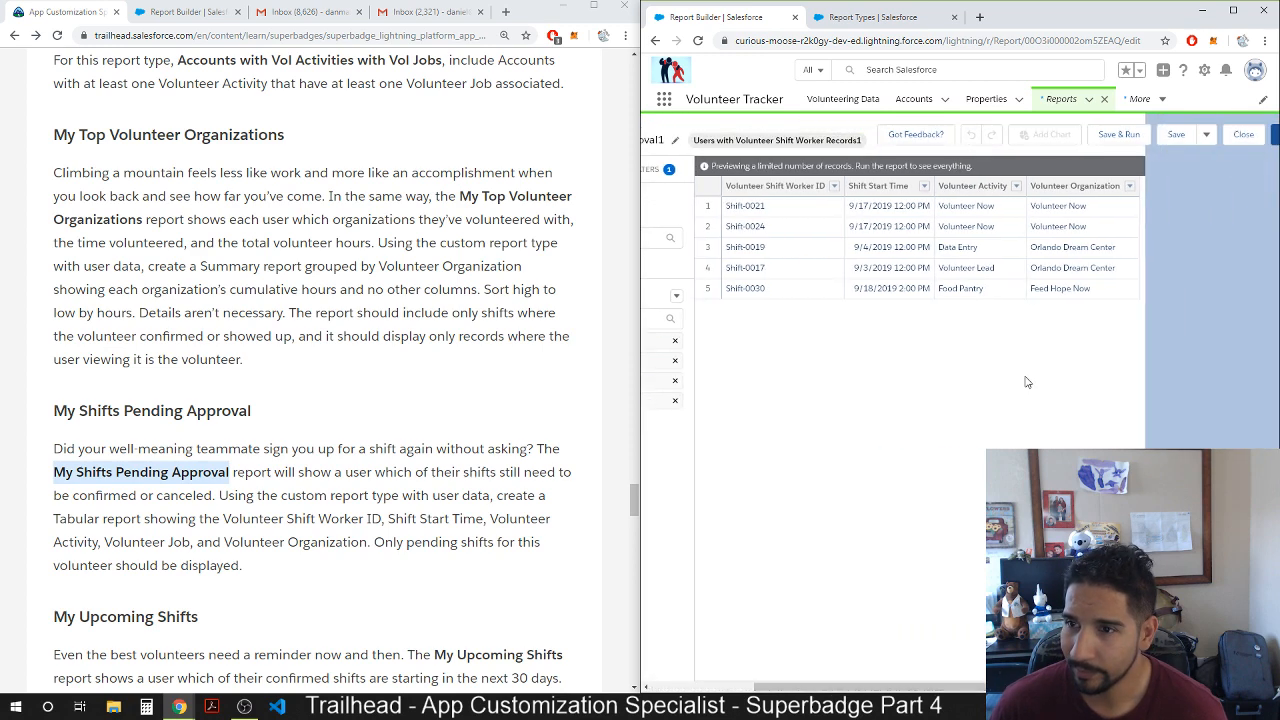
left_click(1118, 134)
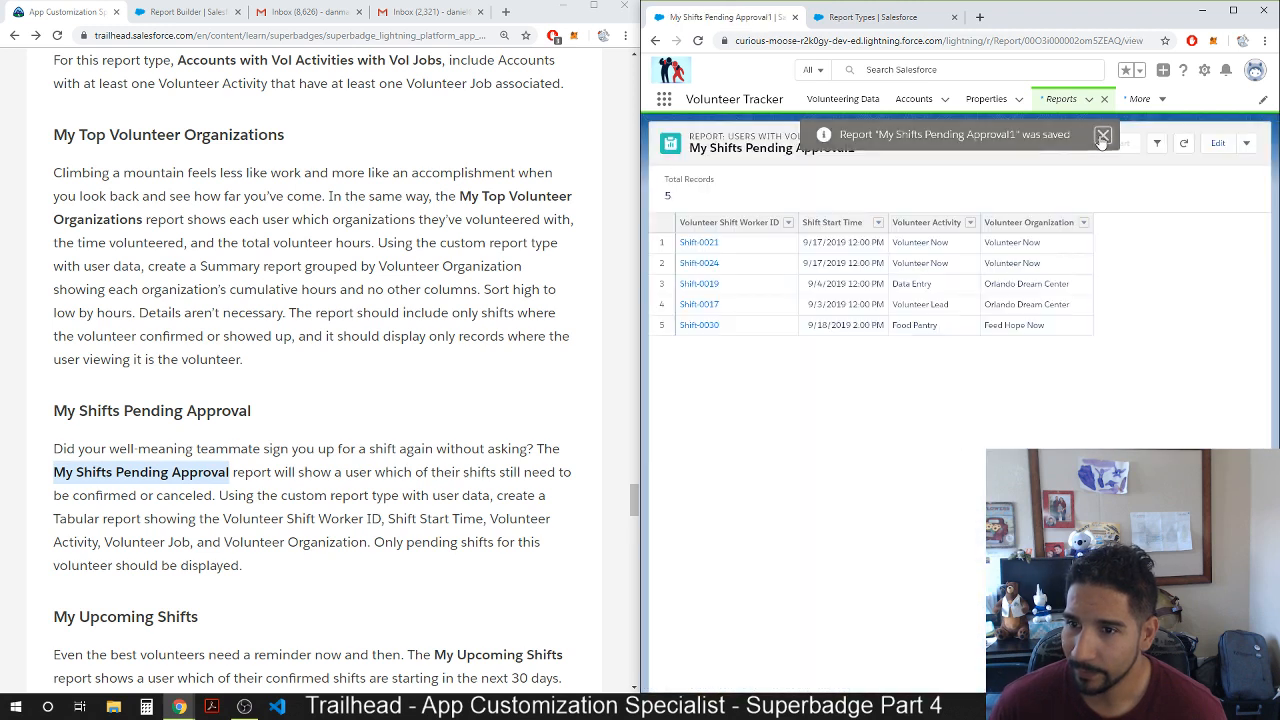
left_click(1102, 136)
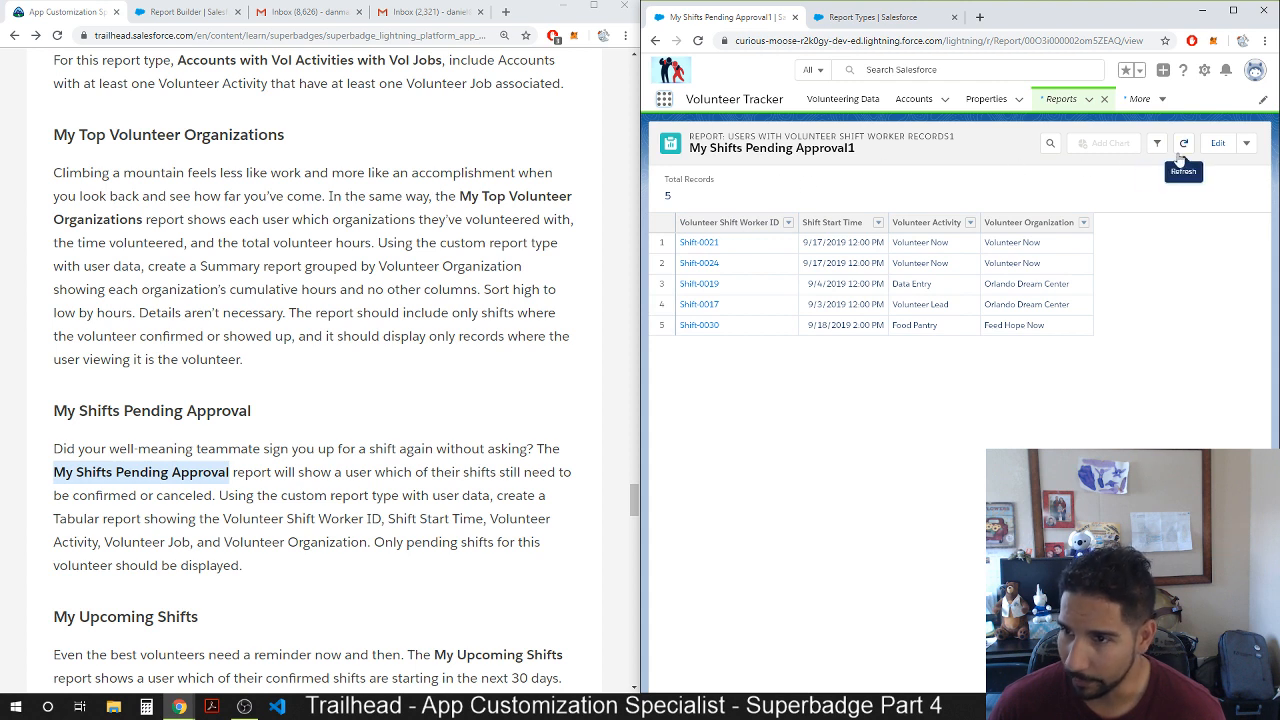
left_click(1250, 145)
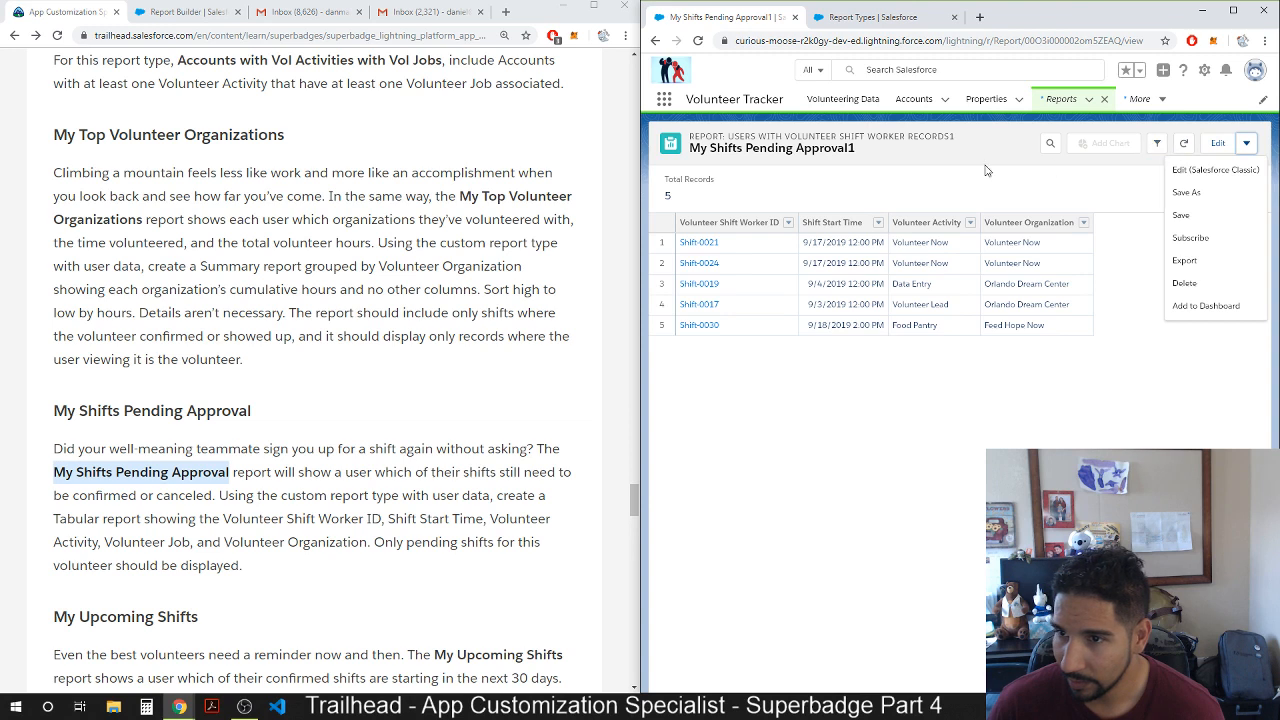
left_click(947, 189)
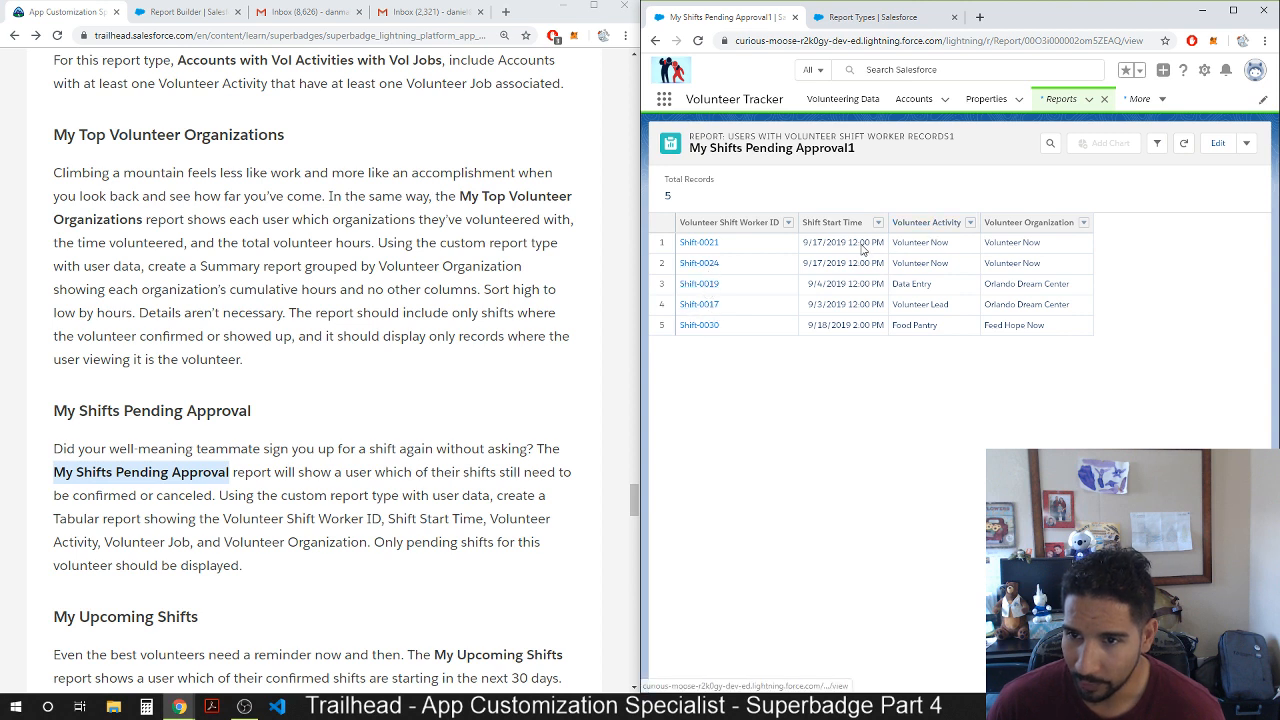
Edit the report to sort its rows by Shift Start Time in descending order, and save the change.
left_click(1220, 142)
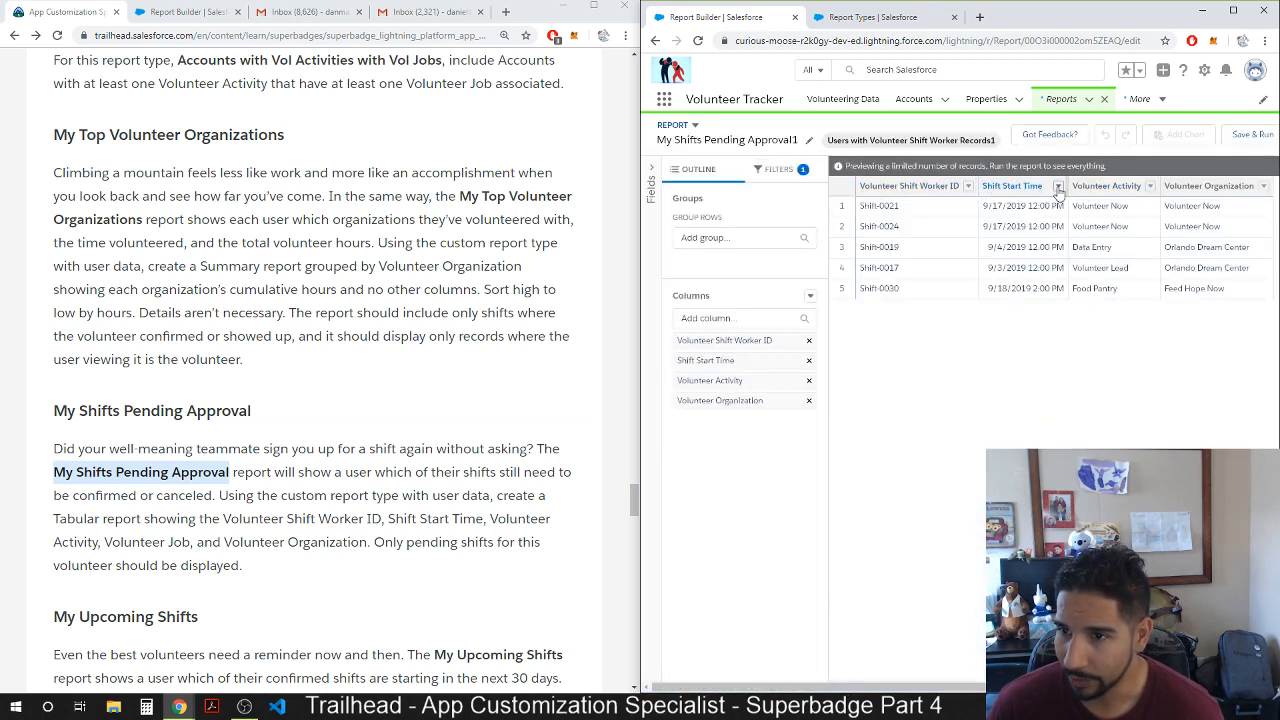
left_click(1058, 187)
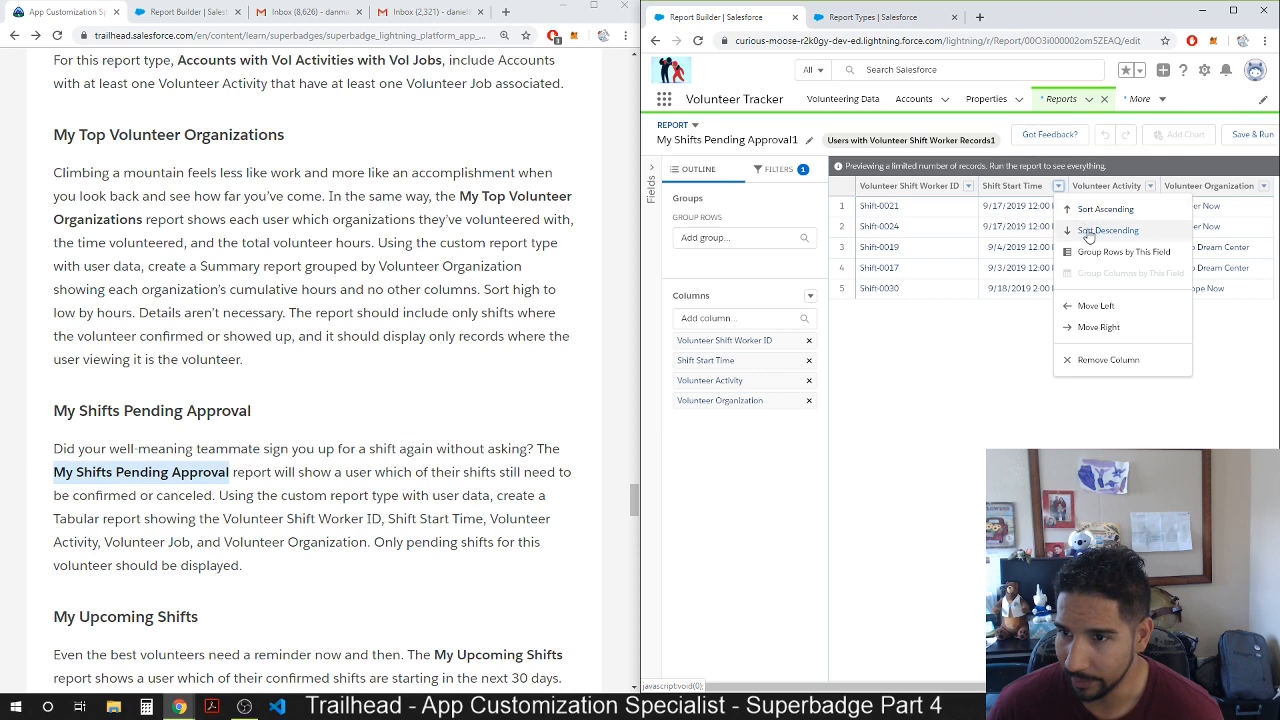
left_click(1086, 231)
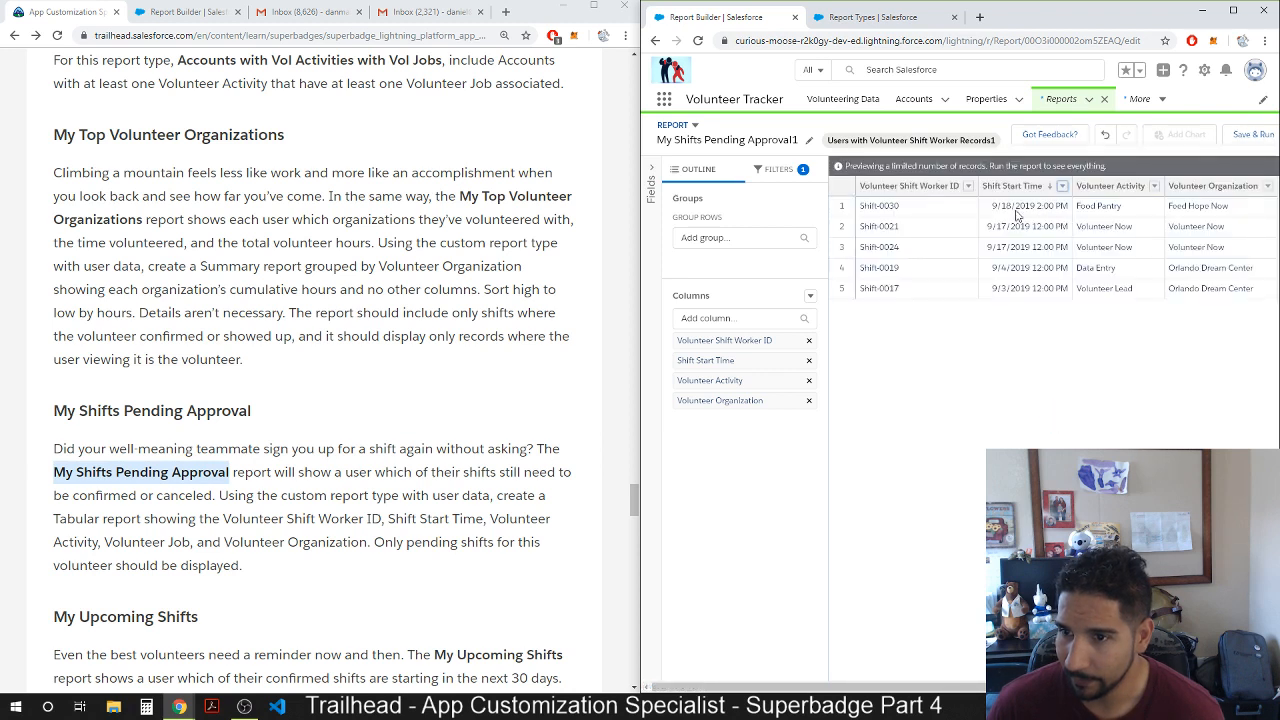
left_click(1062, 186)
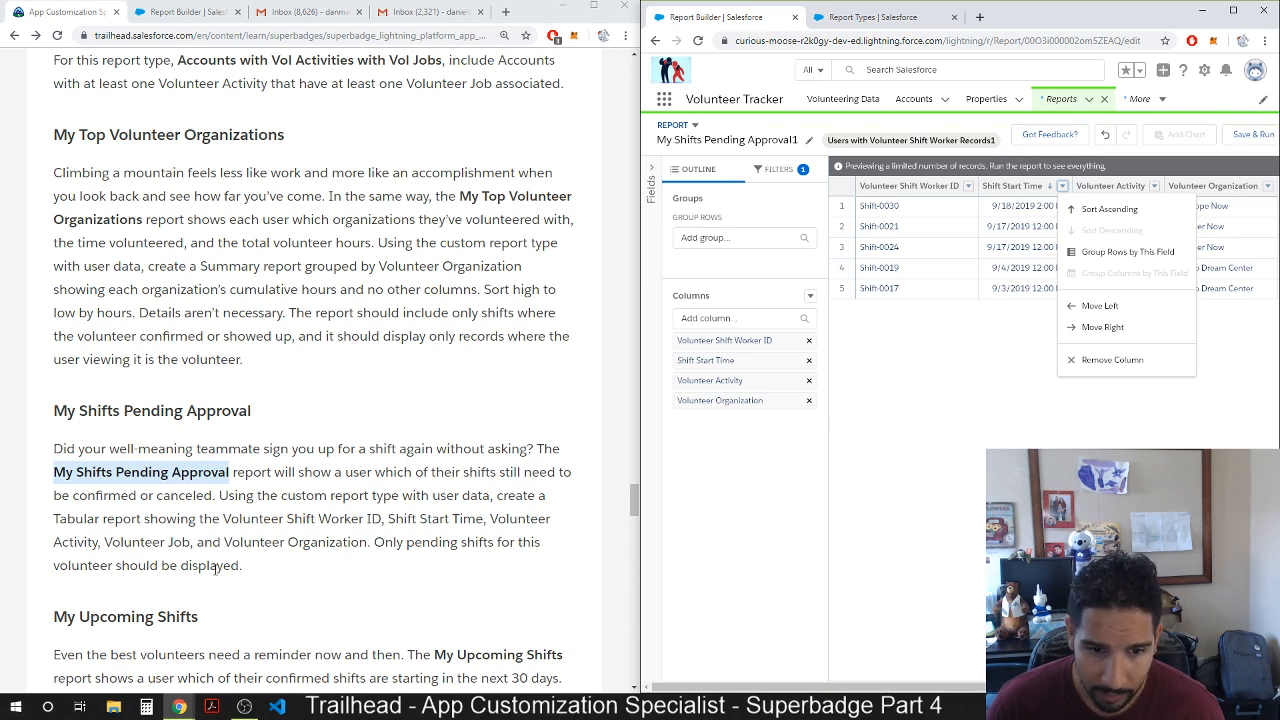
left_click(1017, 383)
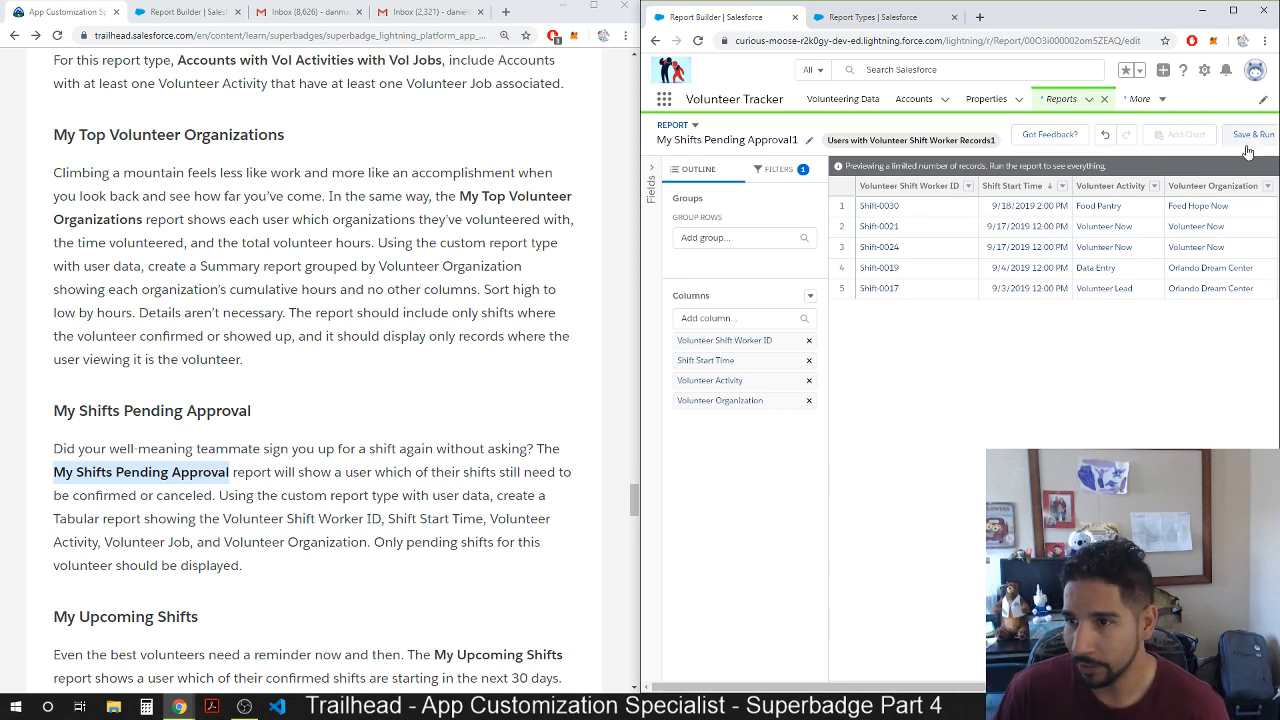
left_click_drag(863, 687, 1010, 688)
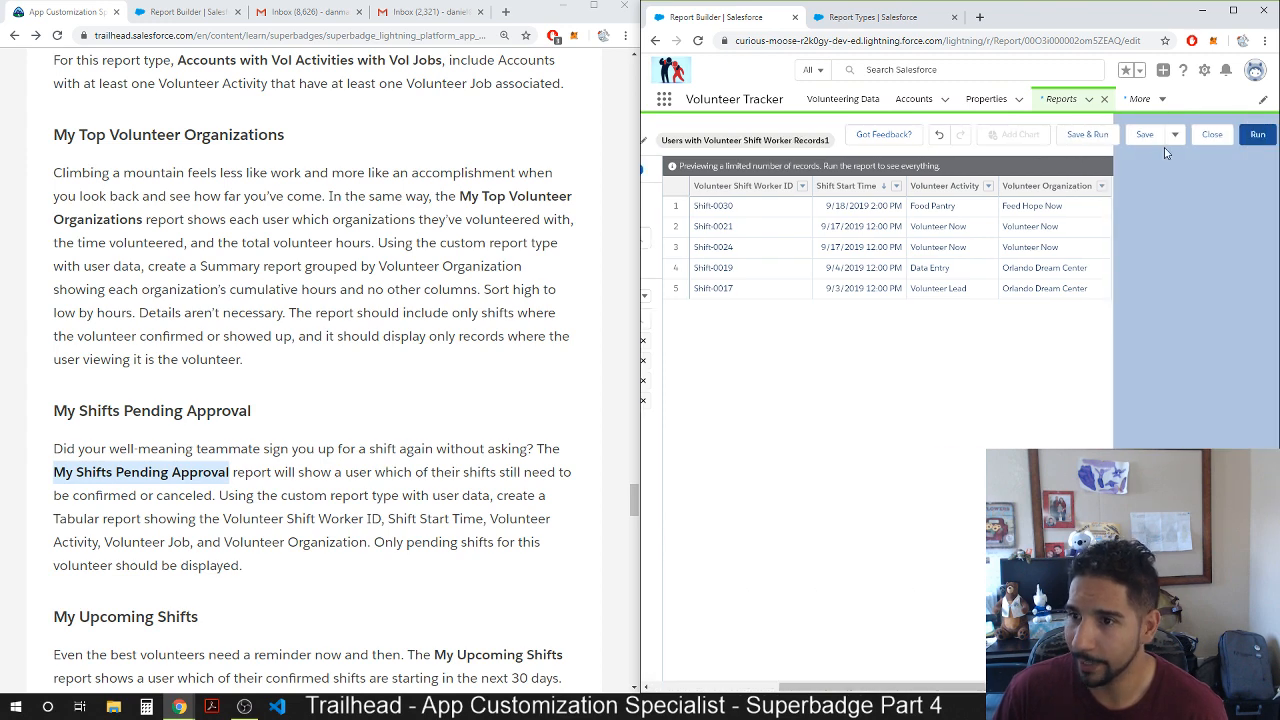
left_click(1139, 140)
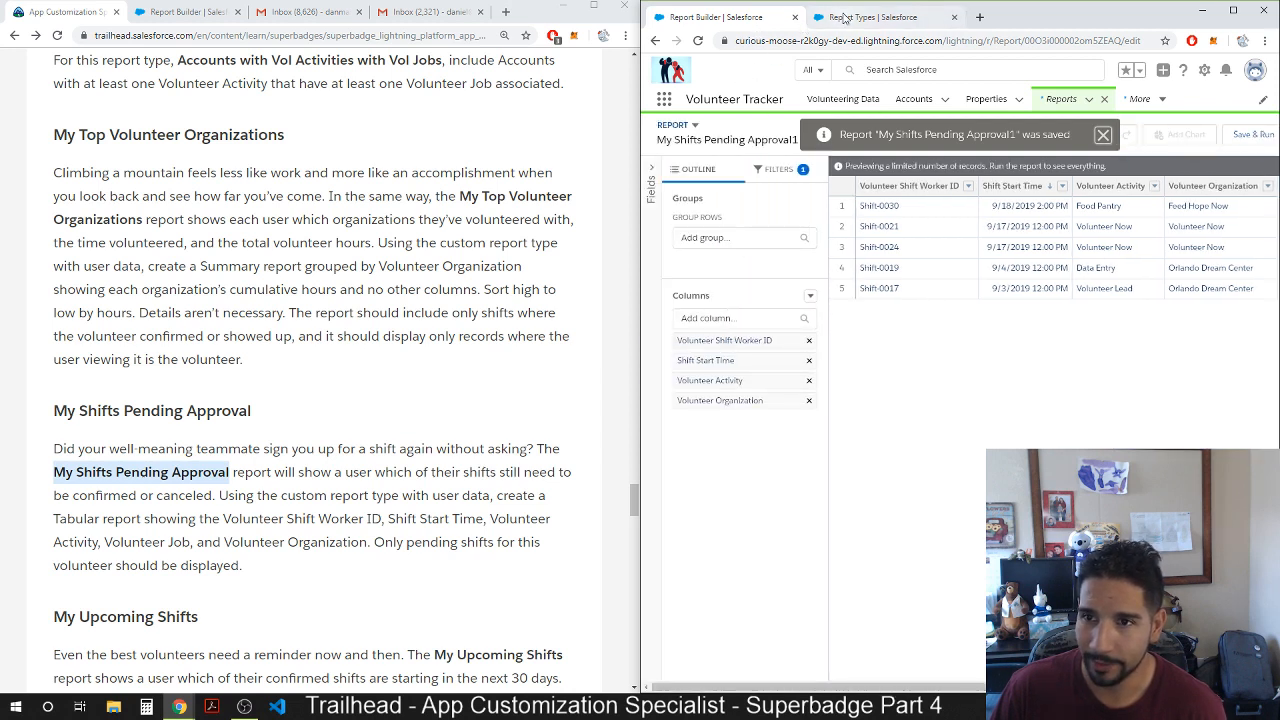
Open the original My Shifts Pending Approval report for editing and examine its columns and filters.
left_click(1058, 99)
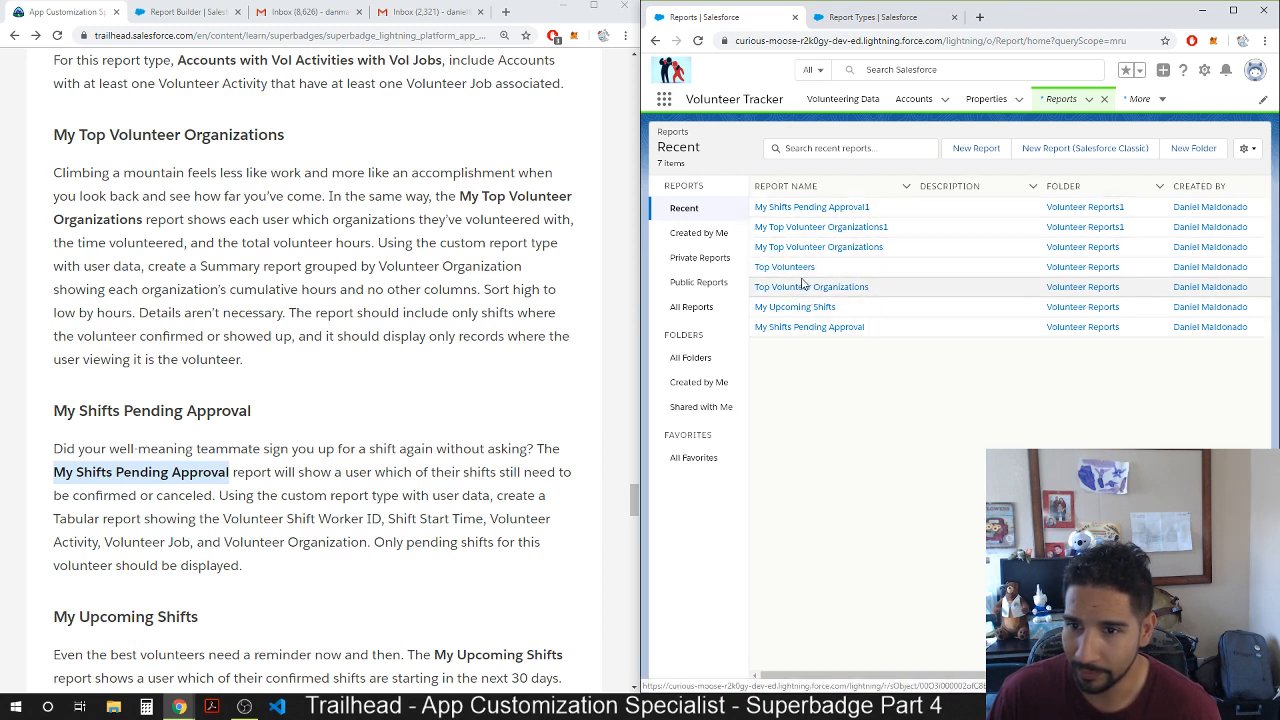
left_click(805, 327)
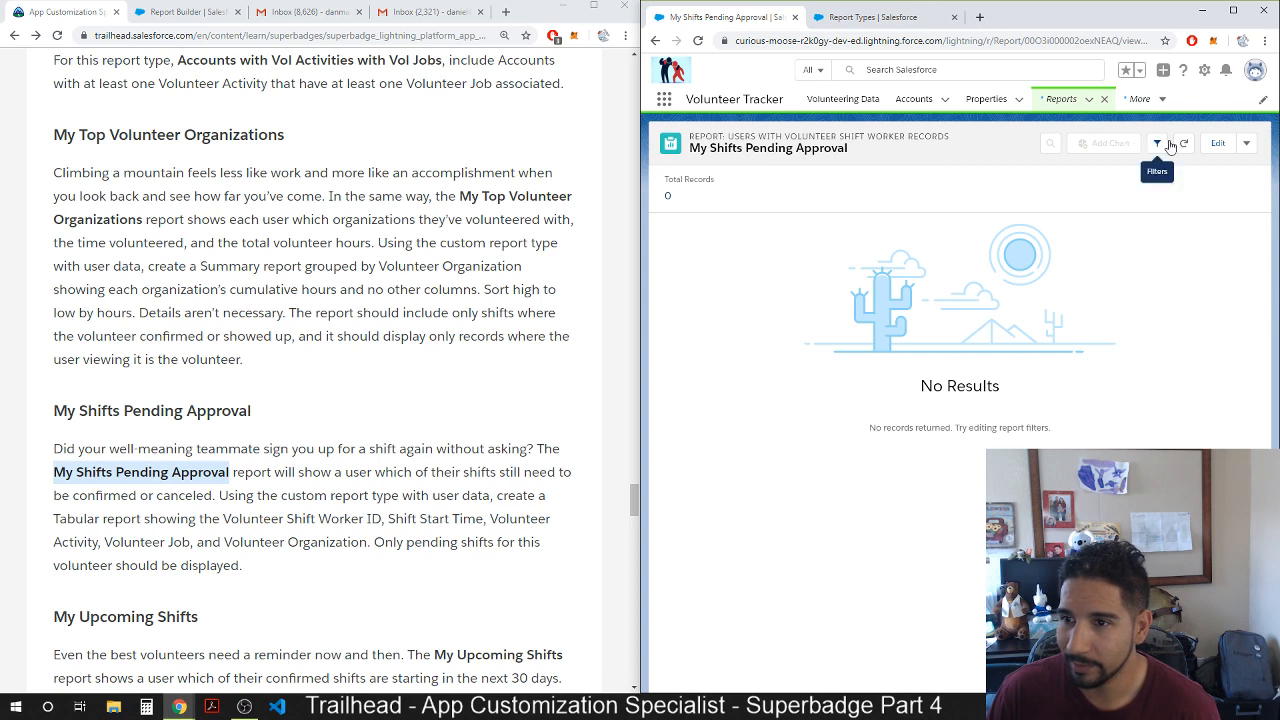
left_click(1216, 145)
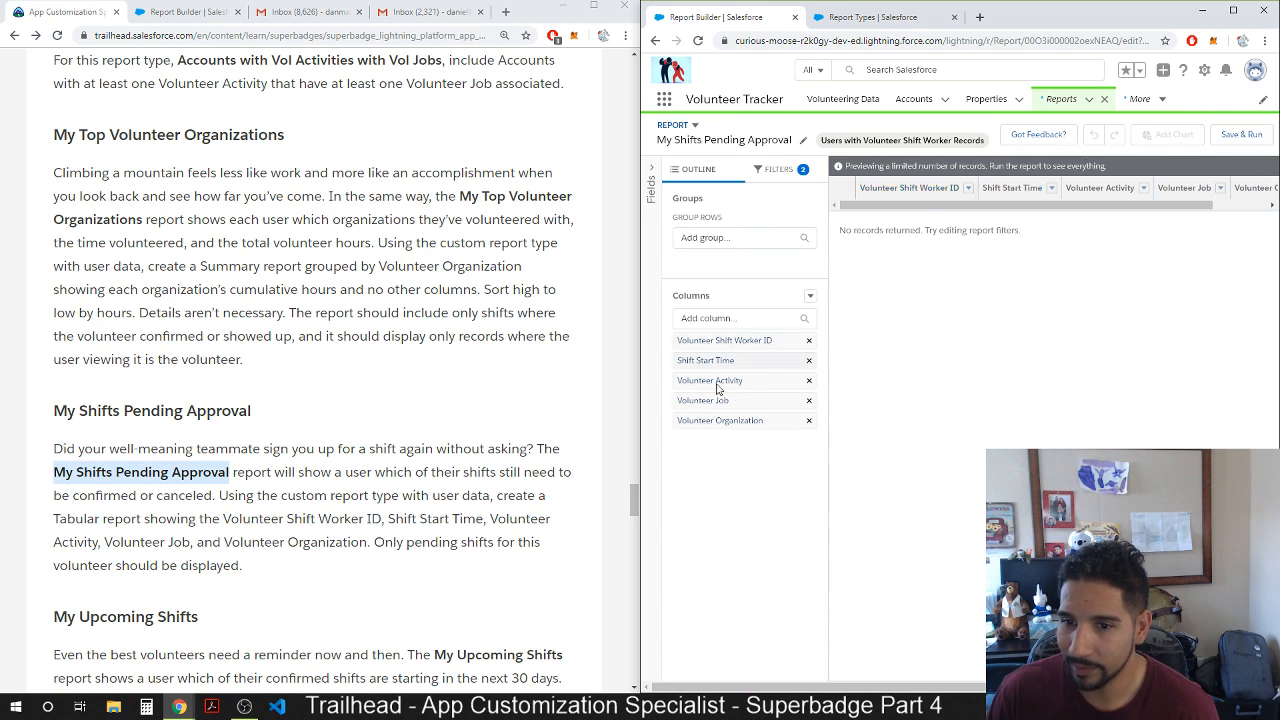
left_click(782, 172)
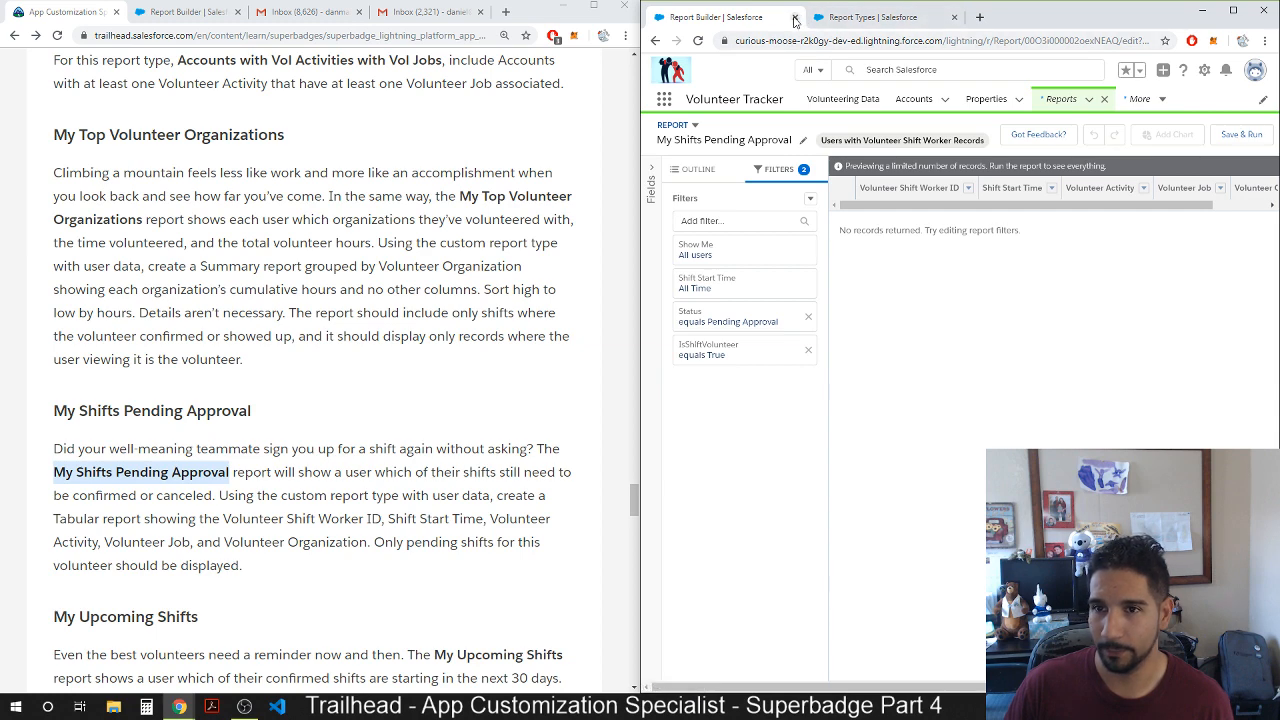
left_click(846, 18)
left_click(730, 17)
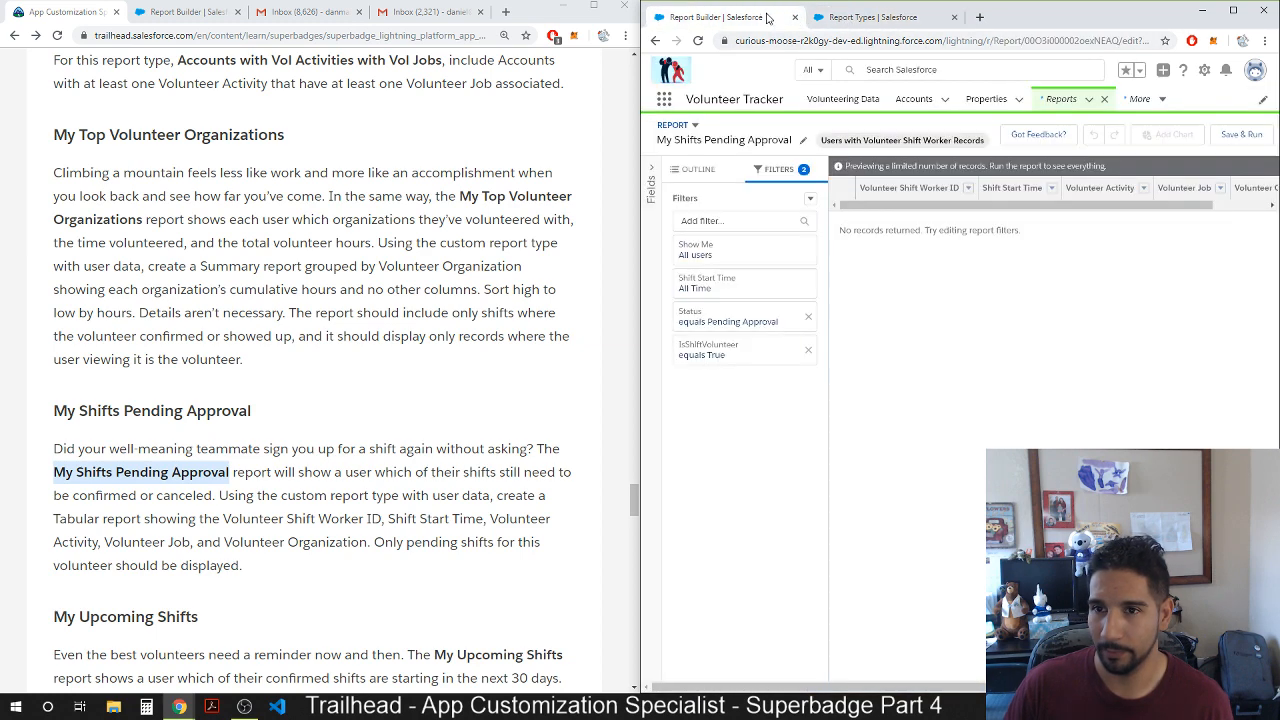
Add a filter for IsShiftVolunteer equals True to the My Shifts Pending Approval1 report and save it.
left_click(1061, 99)
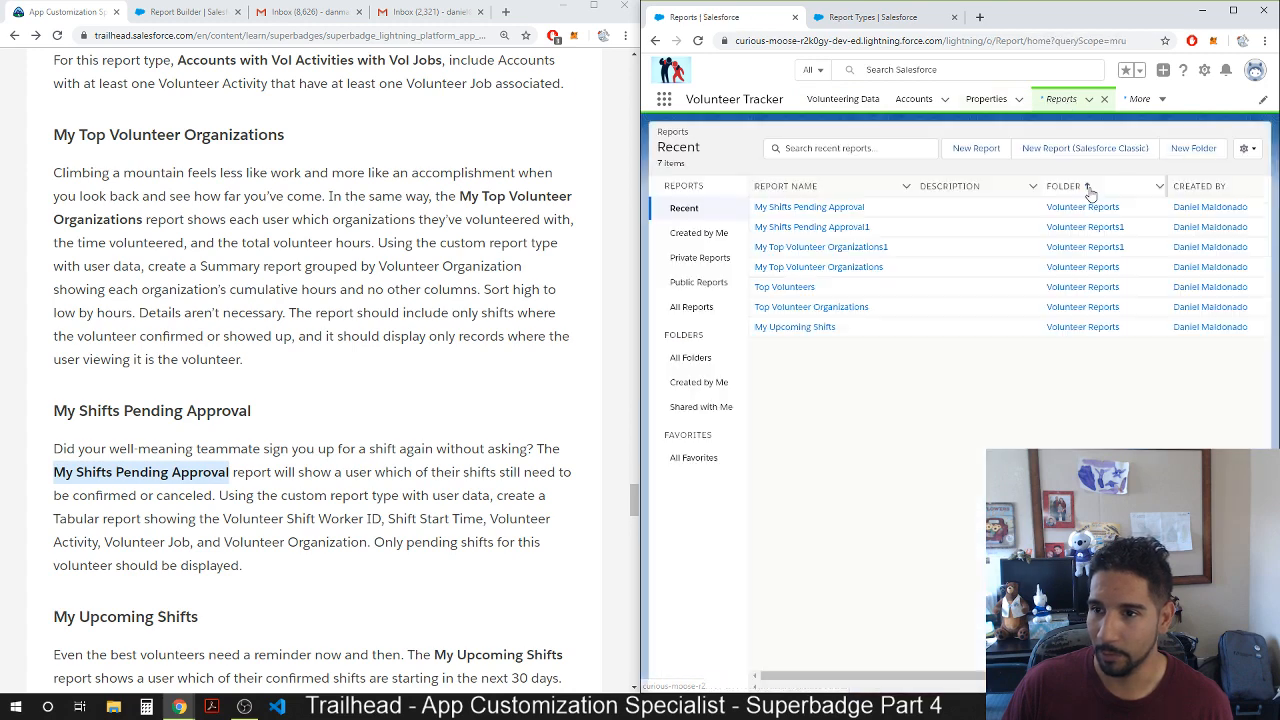
left_click(826, 230)
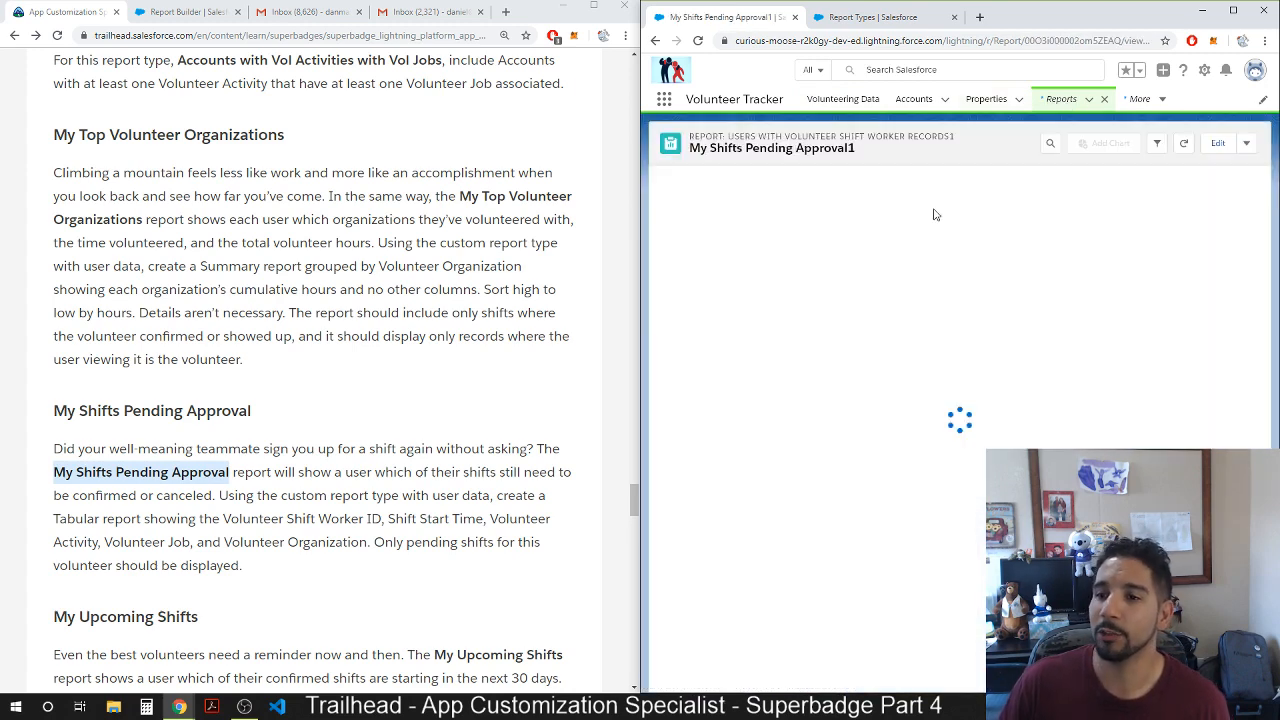
left_click(1218, 143)
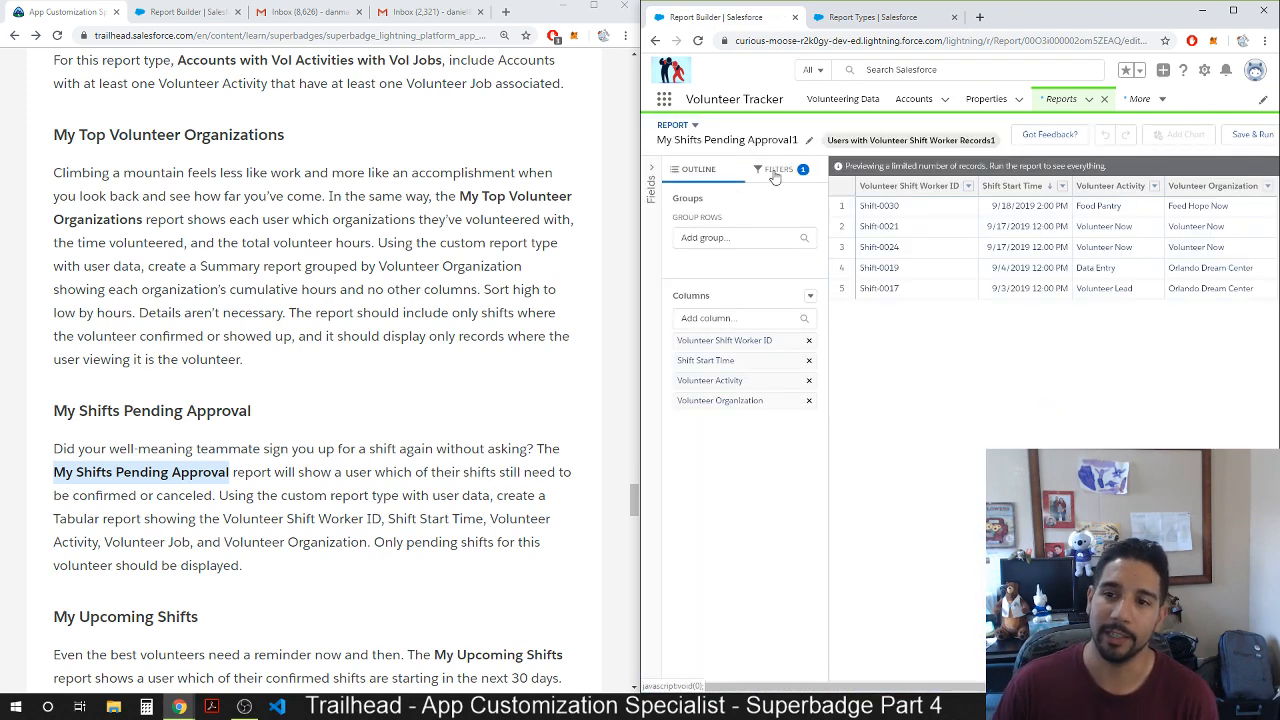
left_click(778, 169)
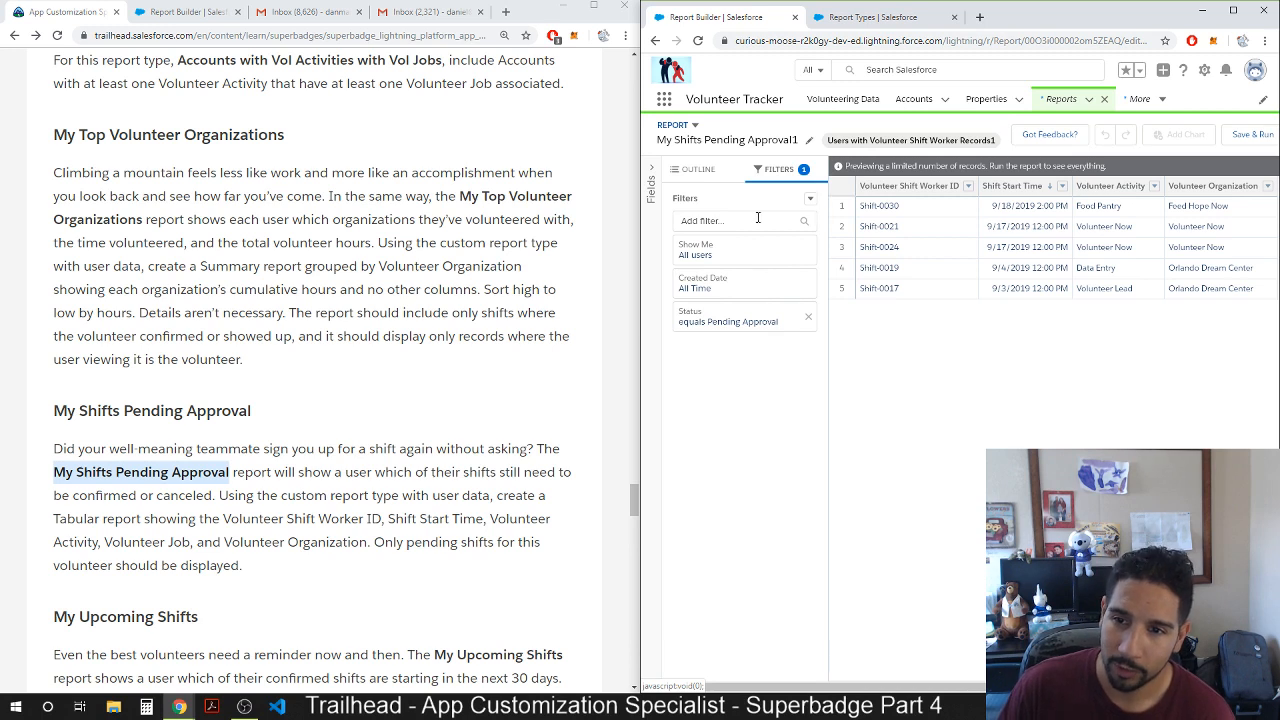
left_click(758, 220)
type("is")
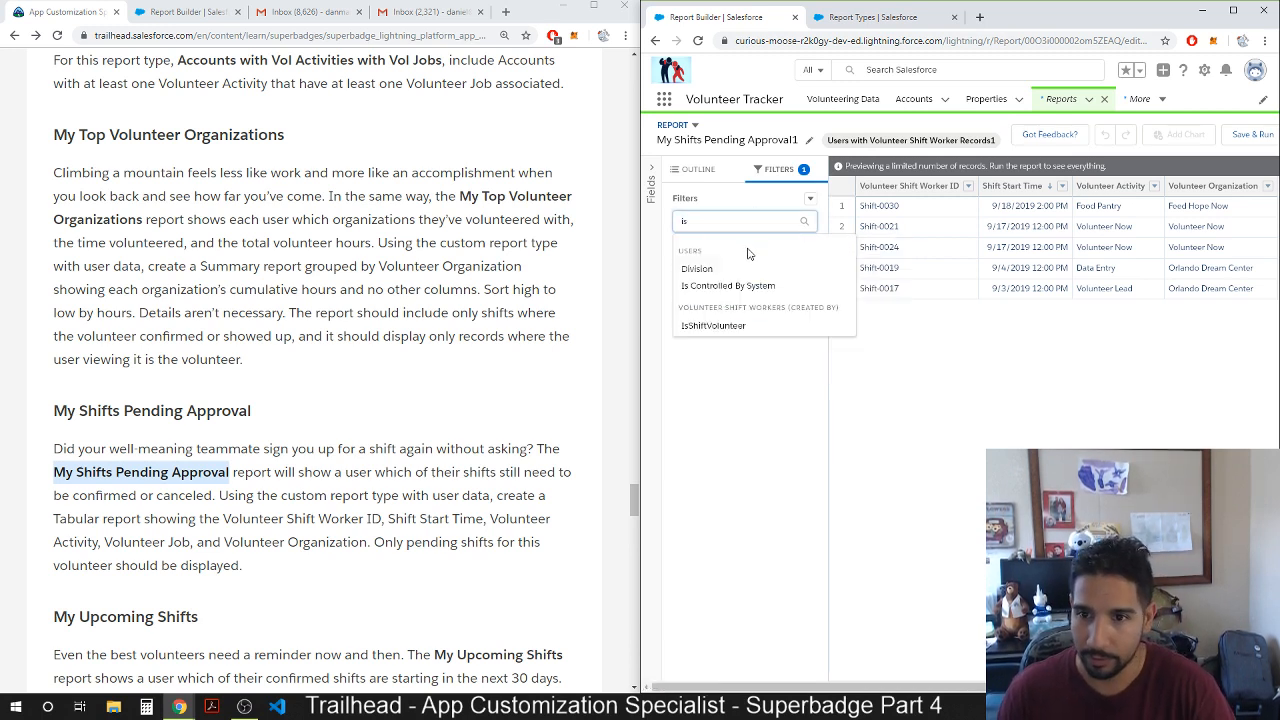
left_click(710, 327)
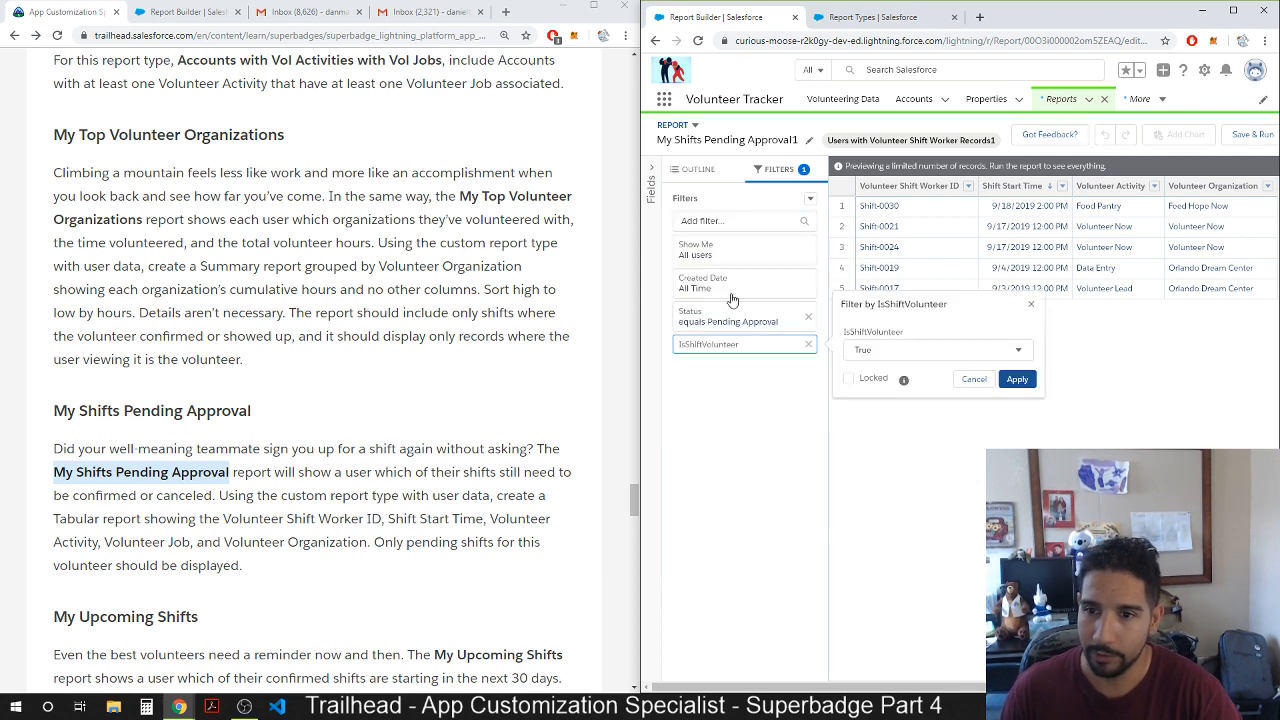
left_click(1015, 380)
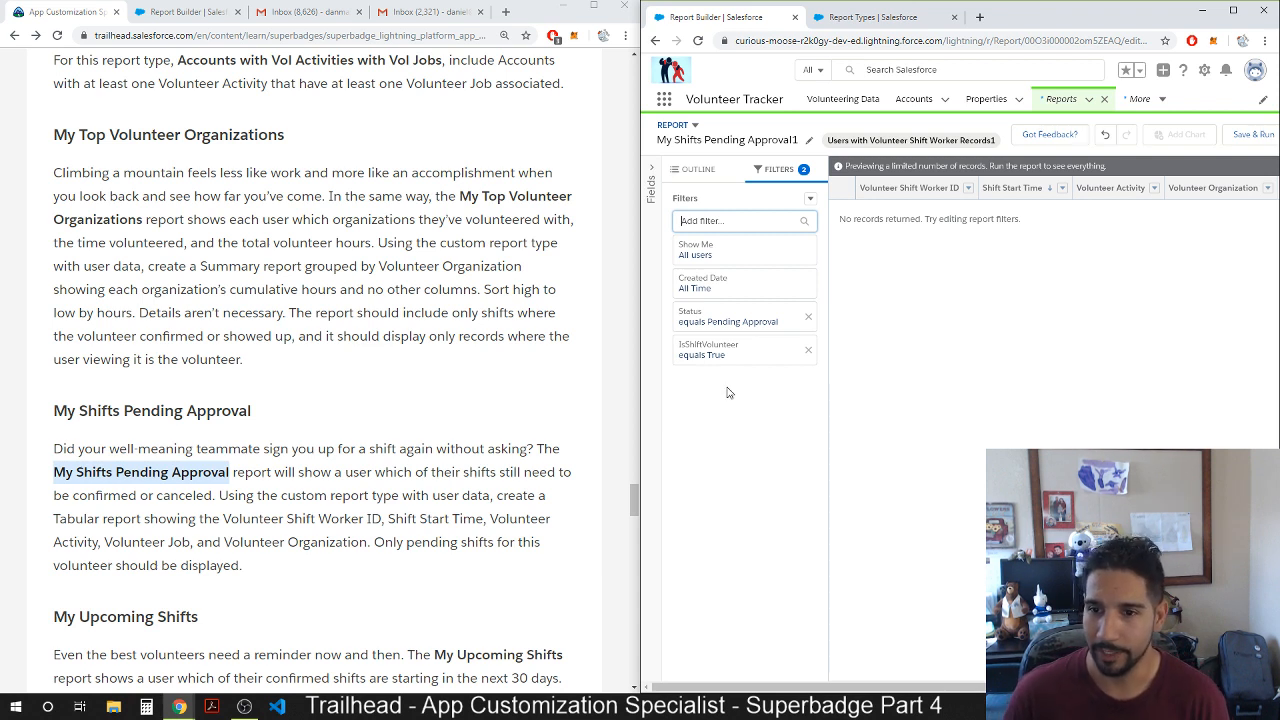
left_click(742, 434)
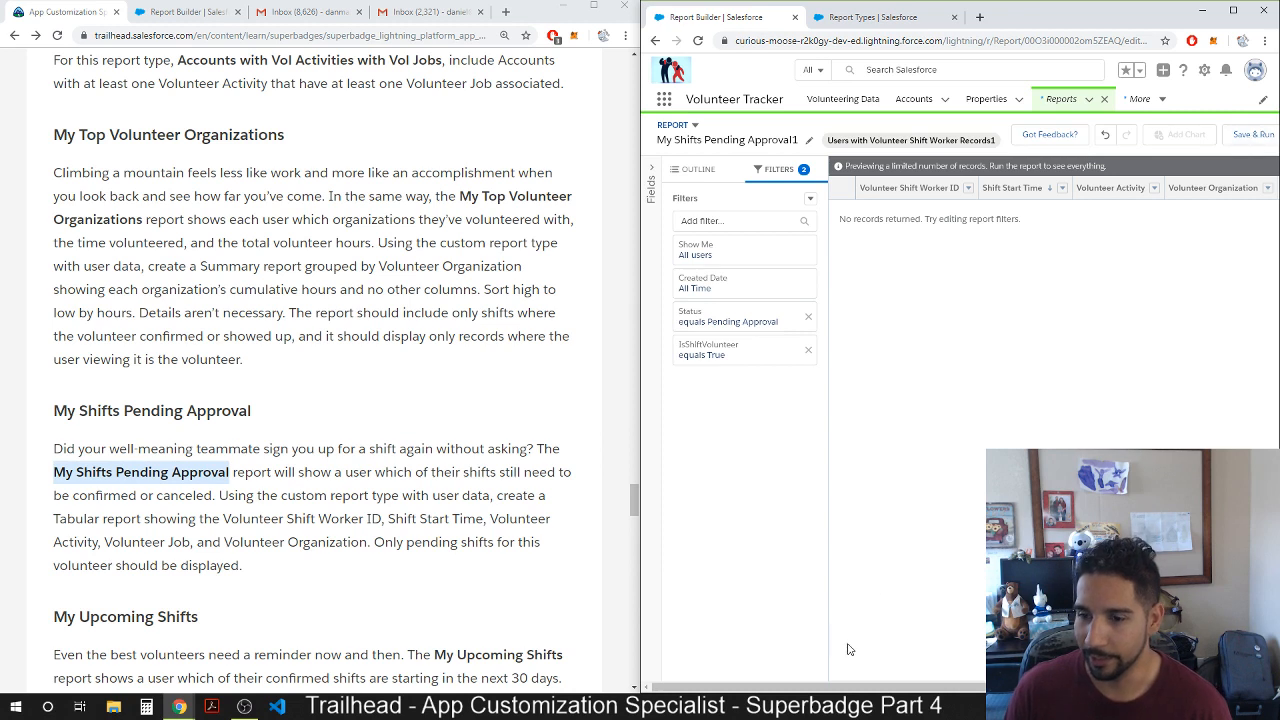
left_click_drag(883, 688, 1009, 688)
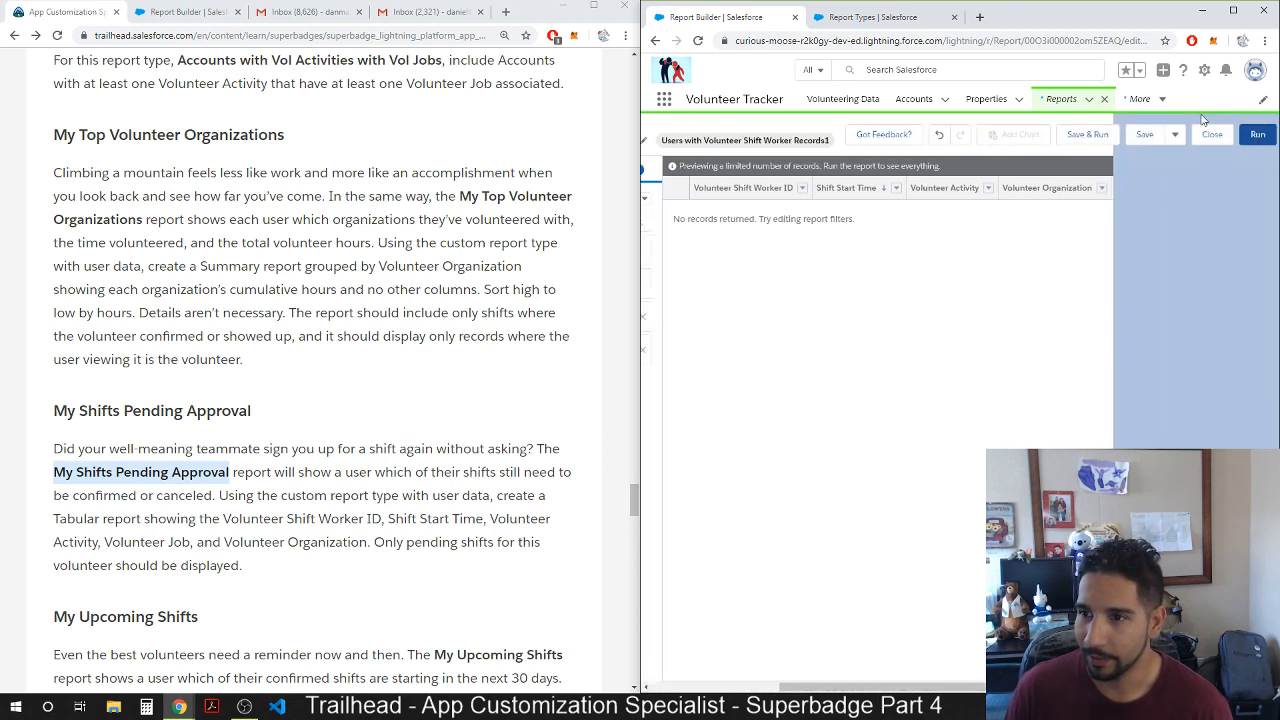
left_click(1157, 138)
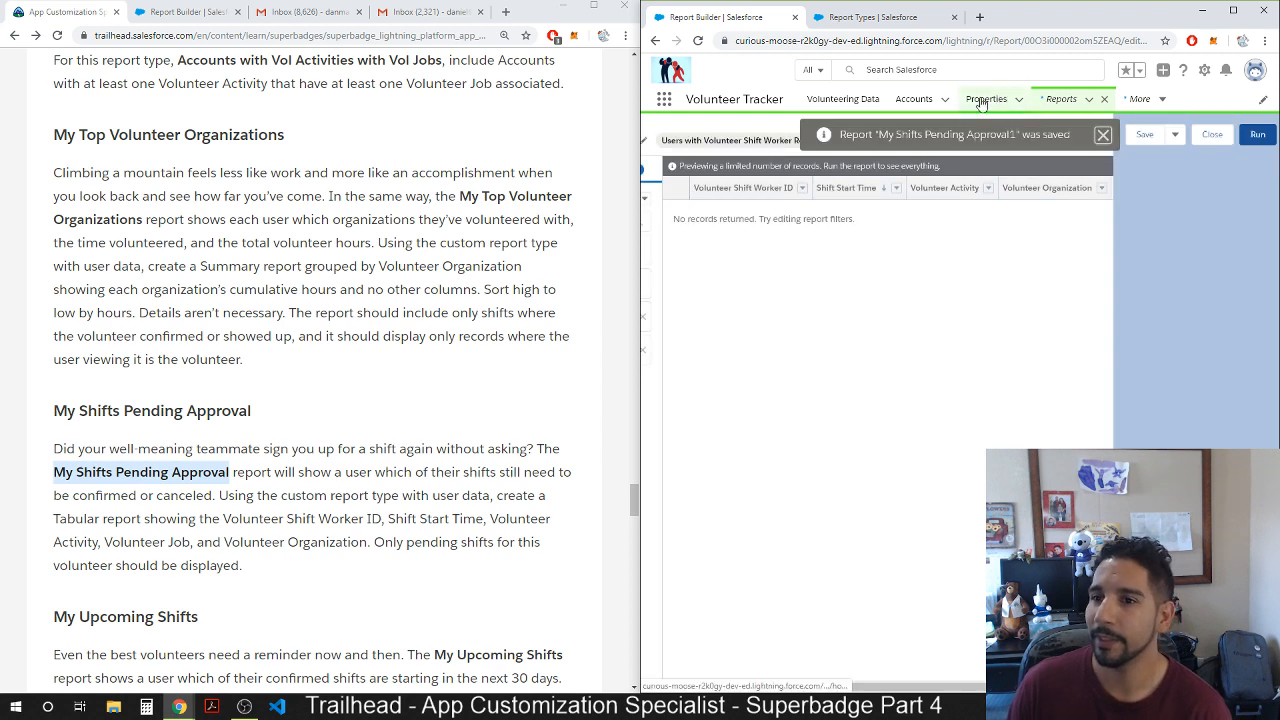
Save the My Shifts Pending Approval1 report again and close the report builder.
left_click(900, 76)
type("daniel")
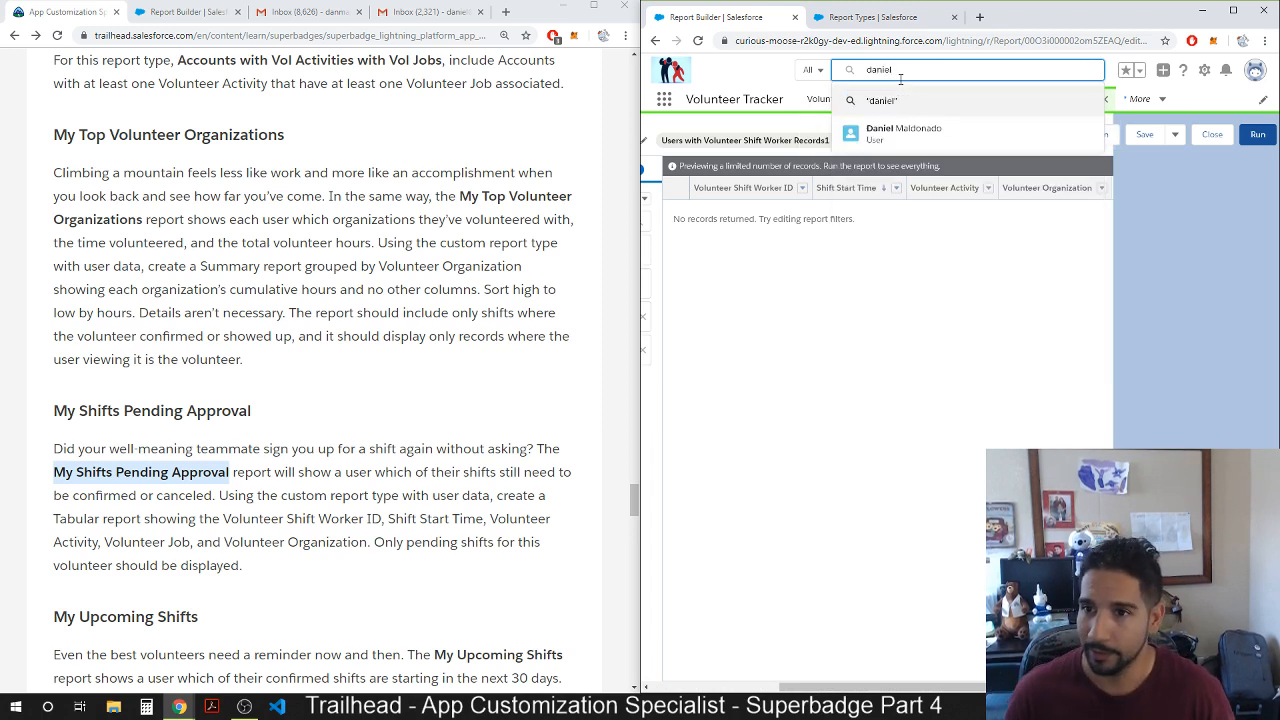
left_click(888, 133)
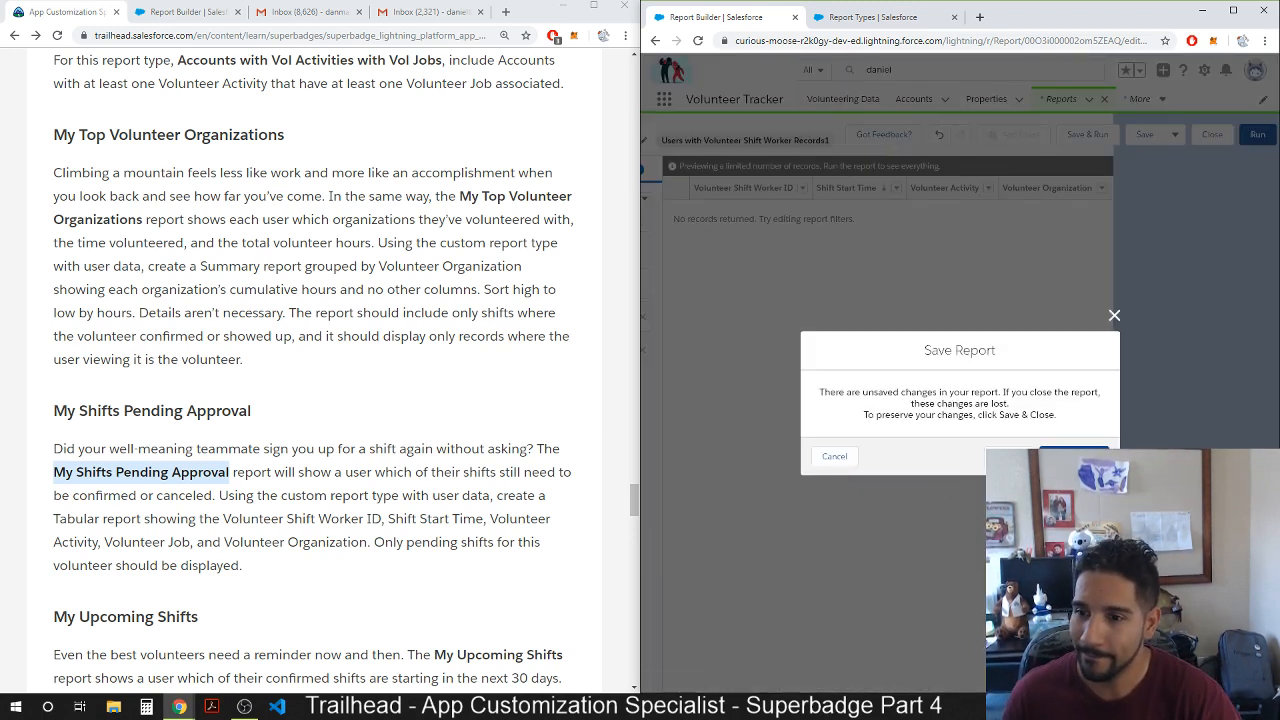
left_click(1114, 316)
left_click(1145, 137)
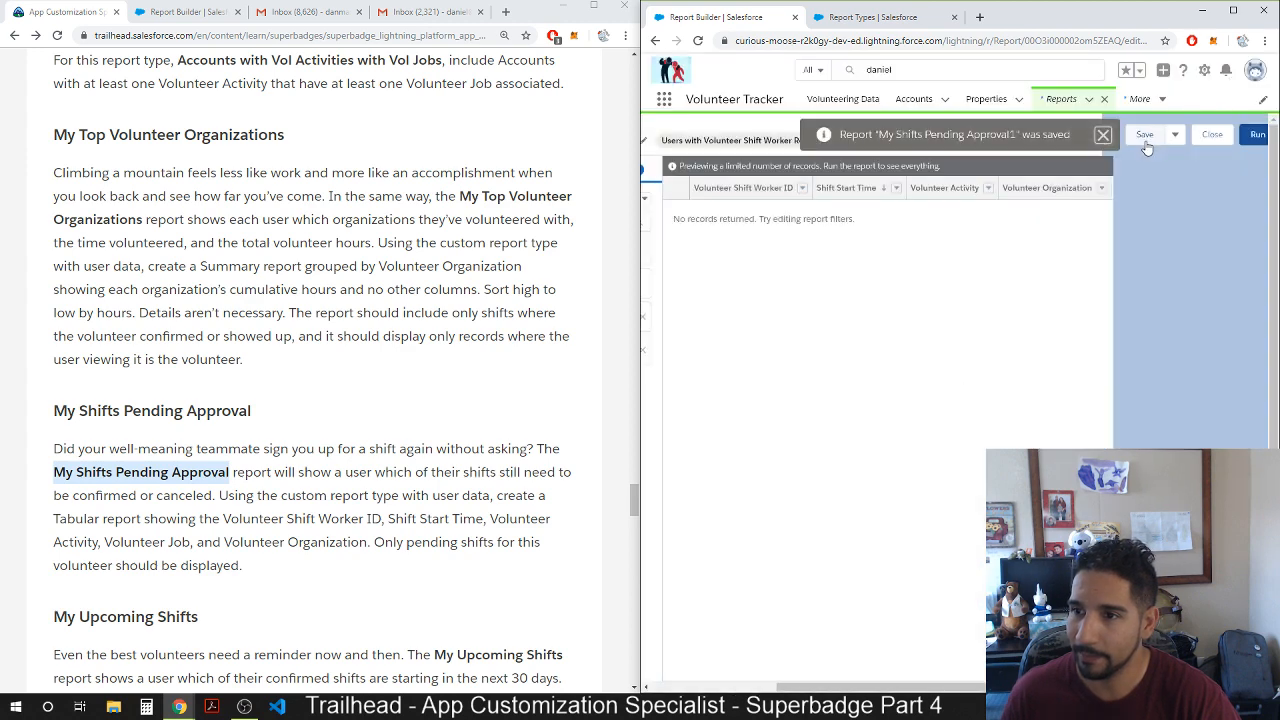
left_click(1211, 134)
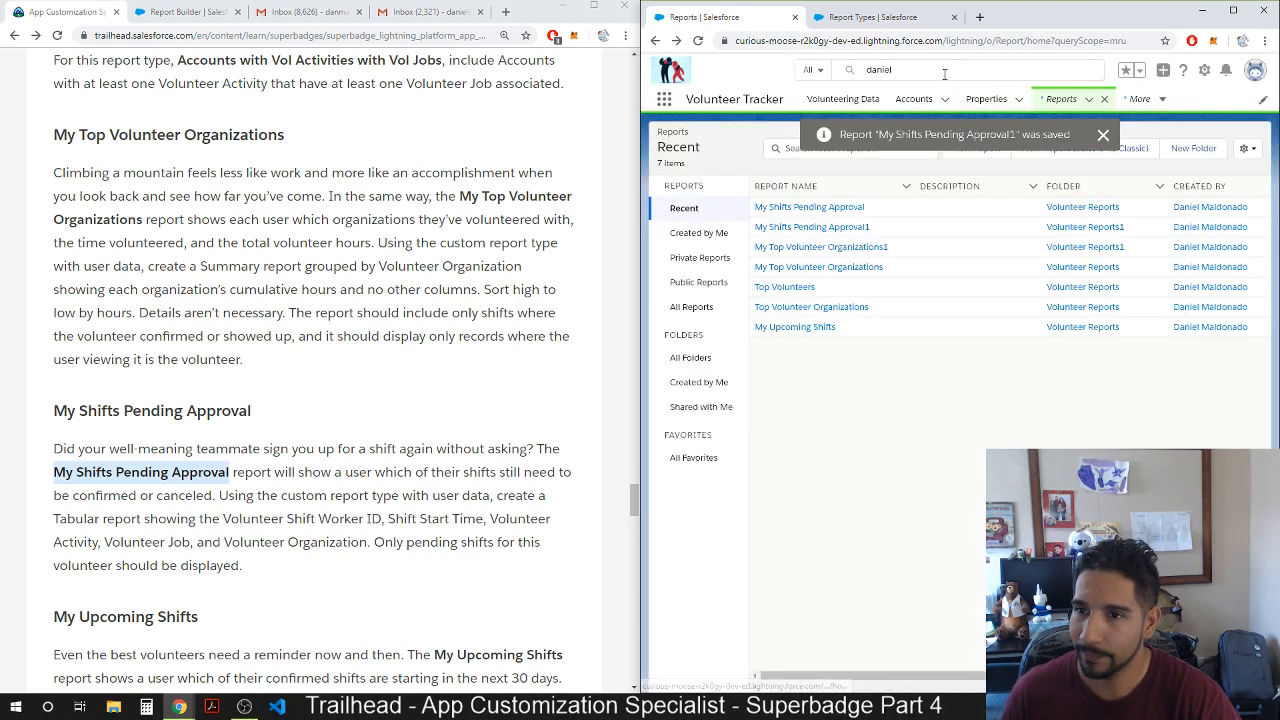
Find the volunteer's user record, review its profile details, and check the My Volunteer Information dashboard in Volunteering Data.
left_click(932, 70)
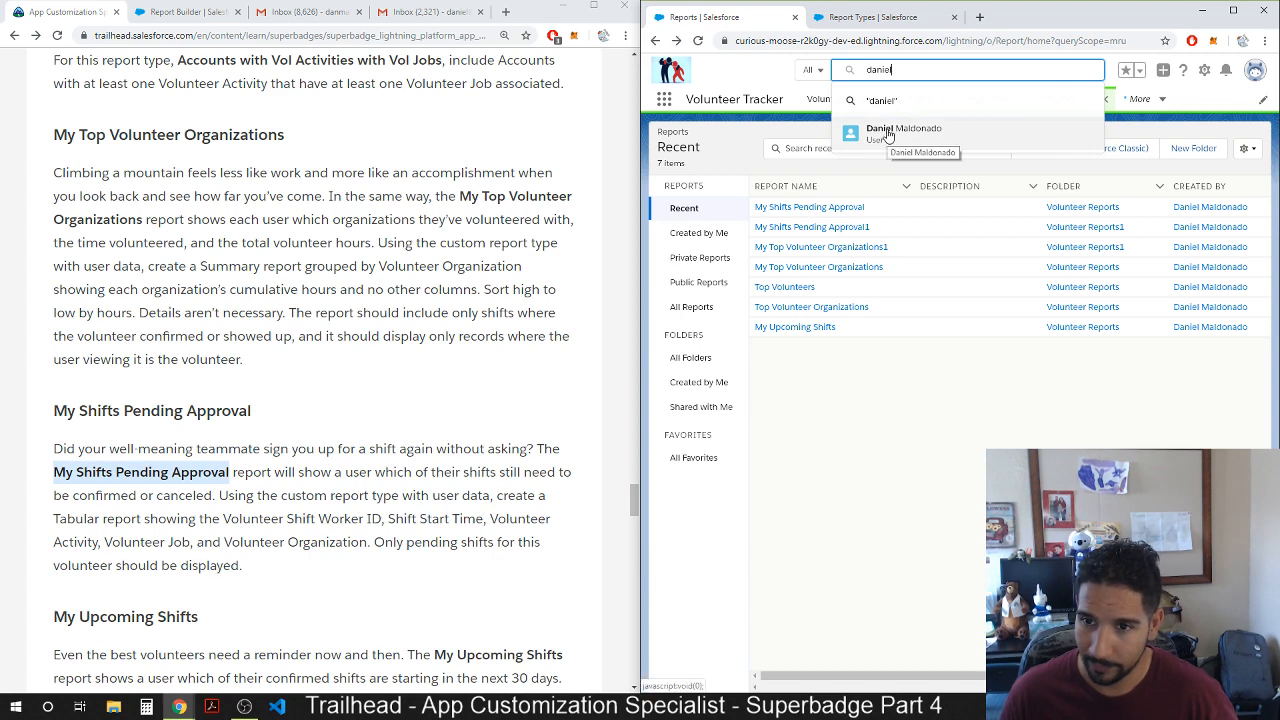
left_click(887, 136)
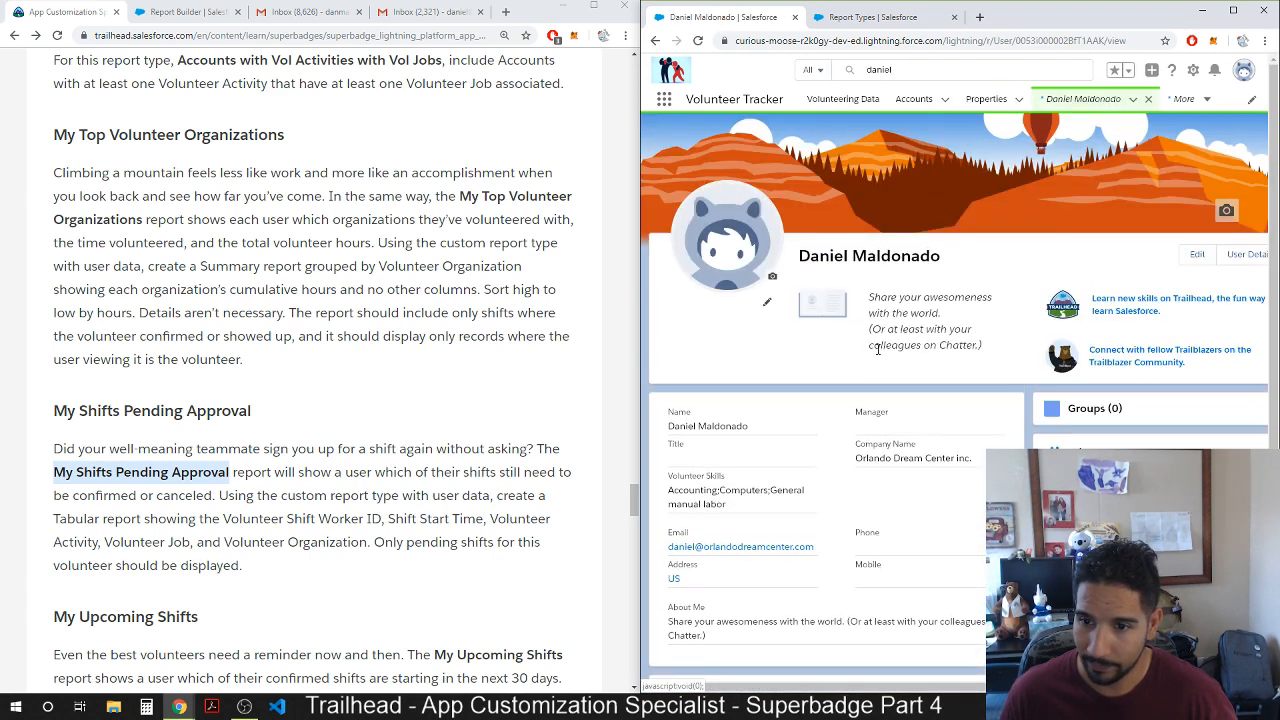
scroll(1092, 447, "down", 3)
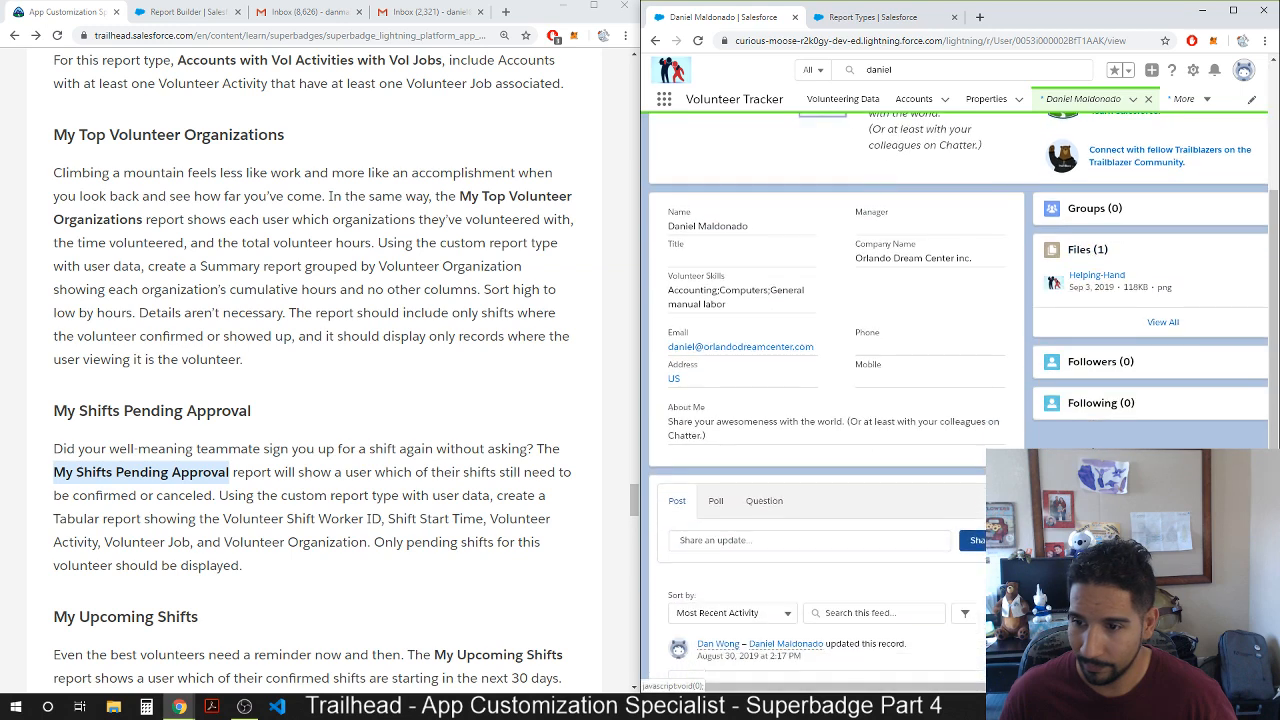
scroll(1038, 388, "up", 3)
left_click(850, 97)
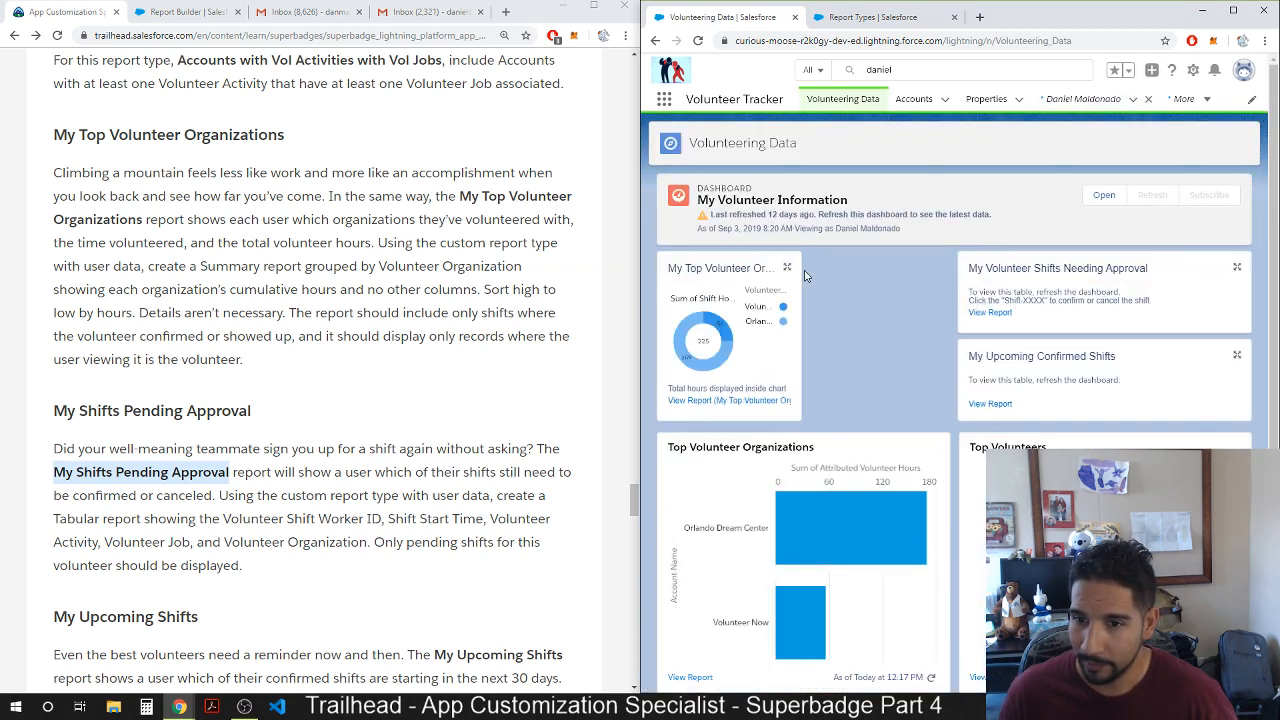
scroll(922, 408, "down", 2)
scroll(922, 408, "up", 1)
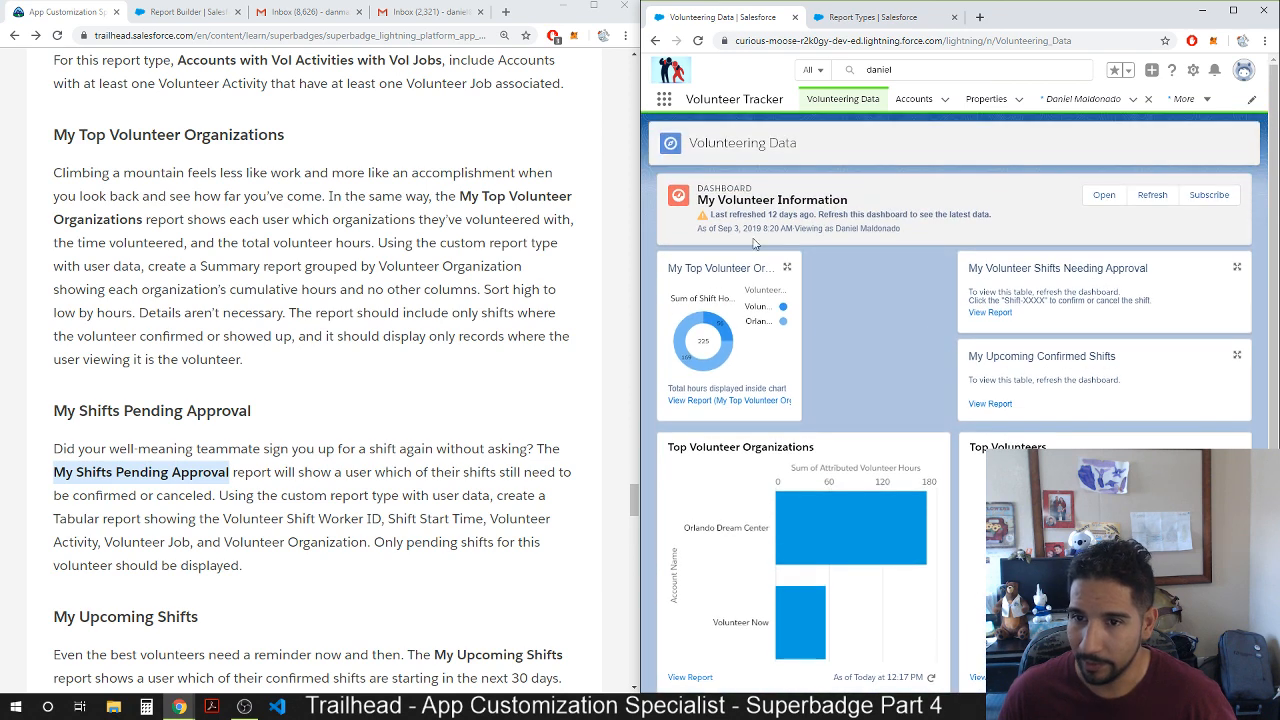
Open the Food Pantry activity under the Feed Hope Now account and show its related volunteer jobs.
left_click(915, 98)
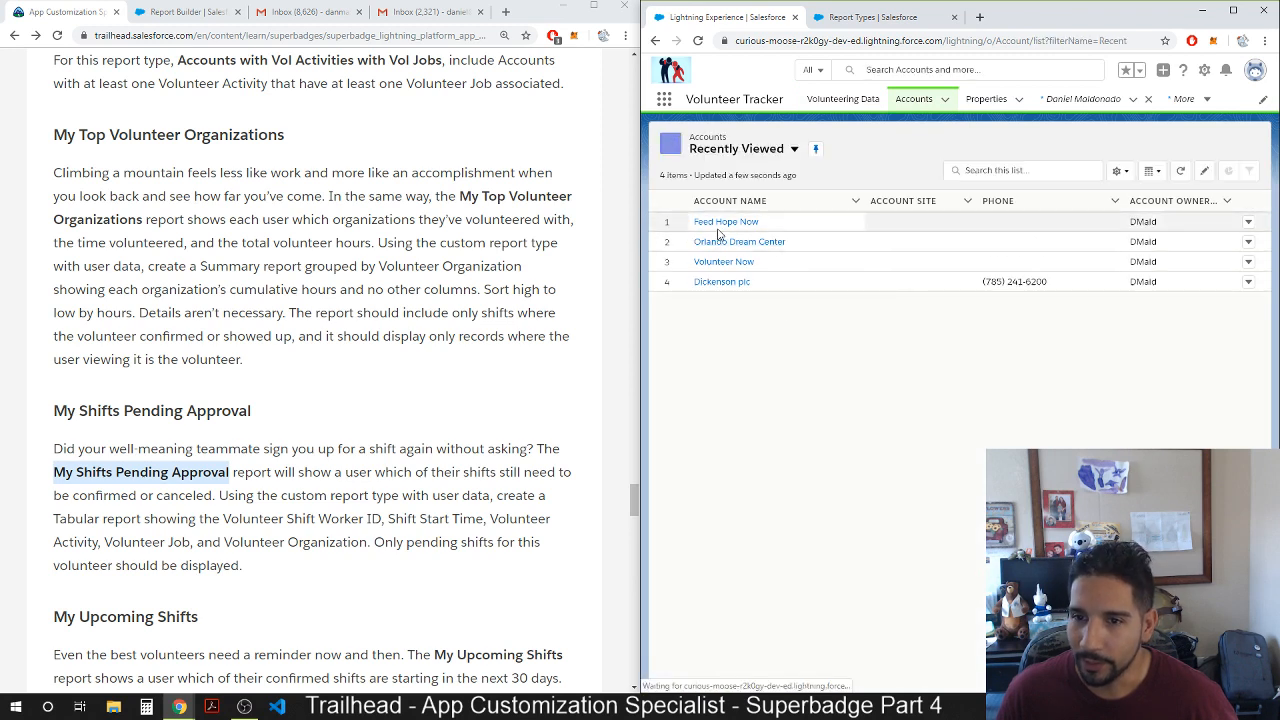
left_click(724, 222)
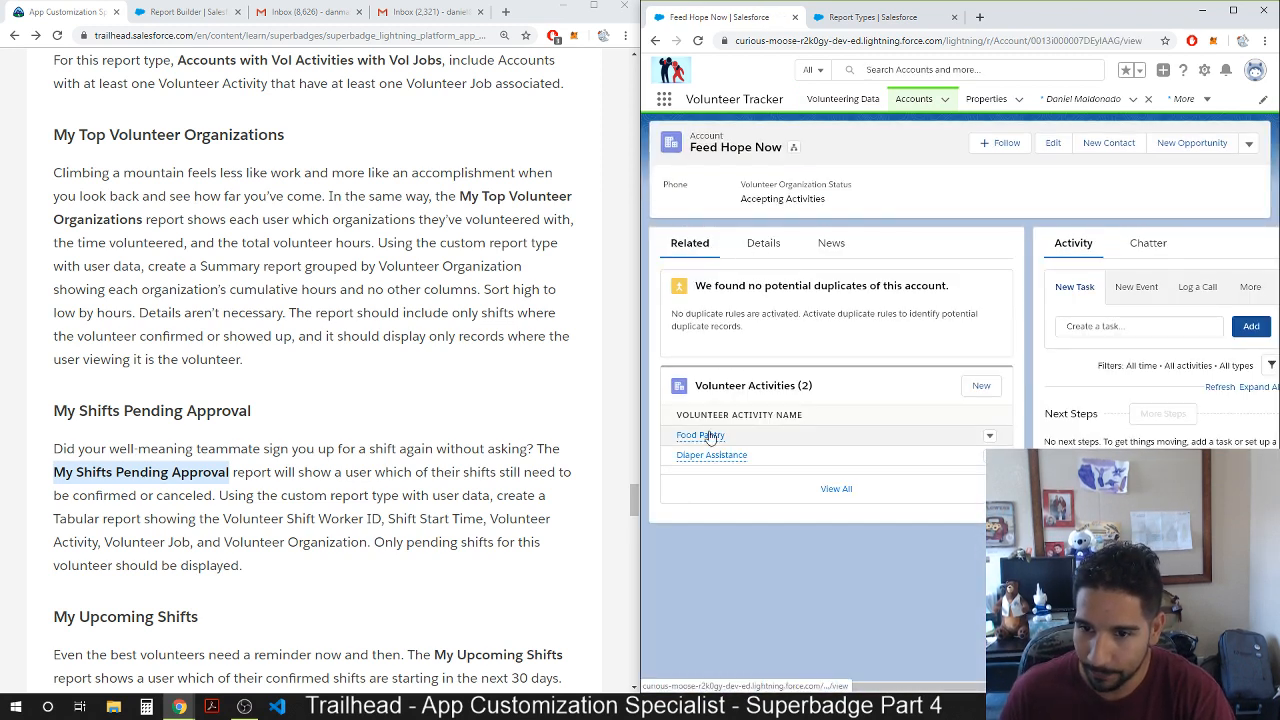
left_click(709, 436)
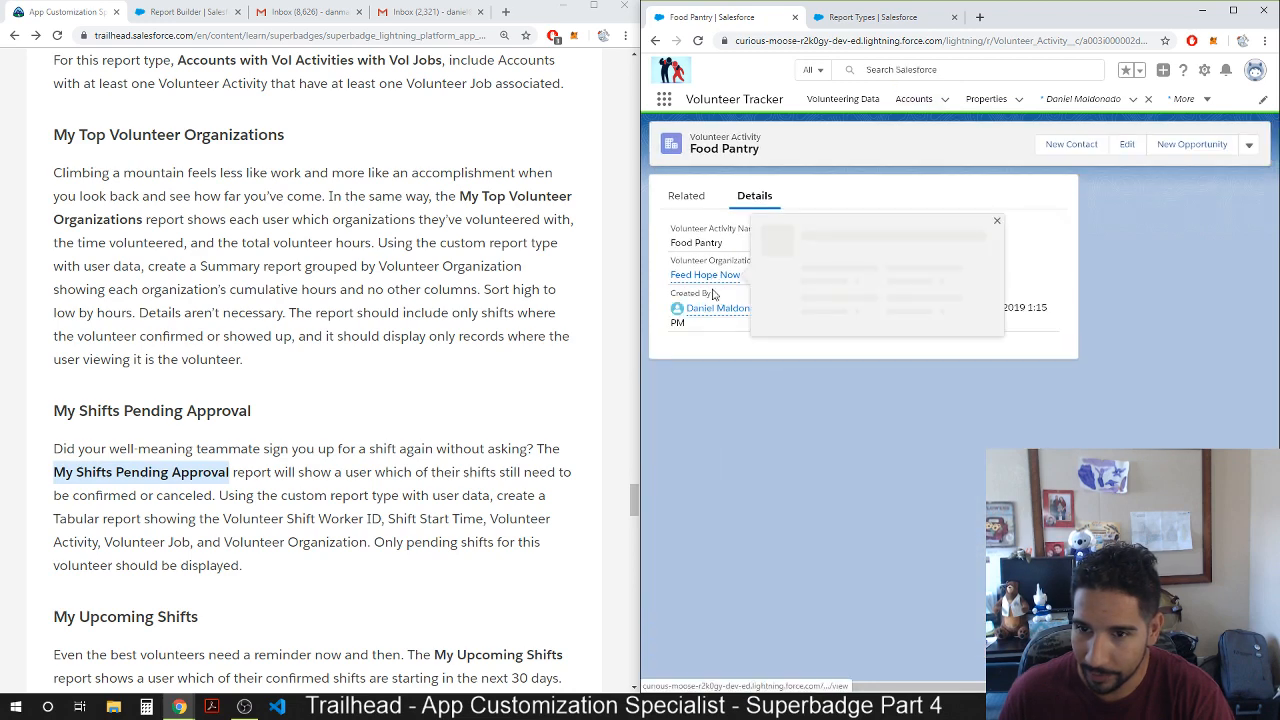
left_click(709, 276)
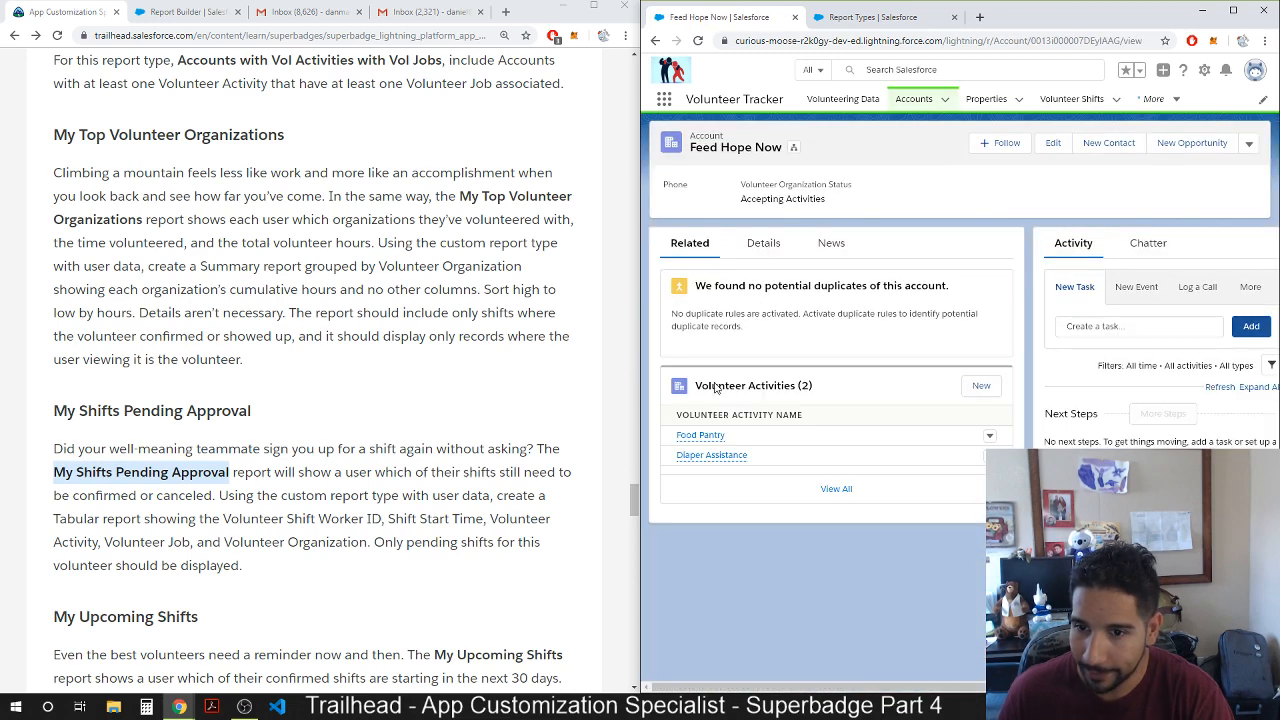
left_click(704, 438)
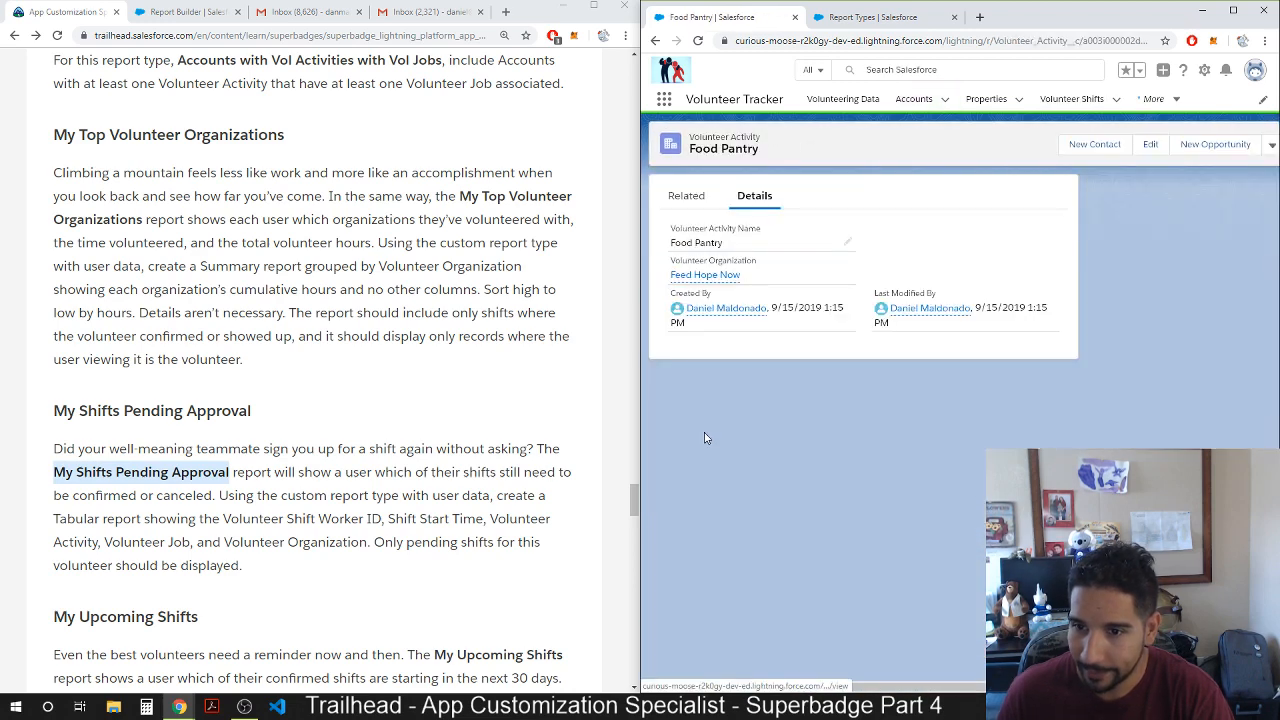
left_click(709, 275)
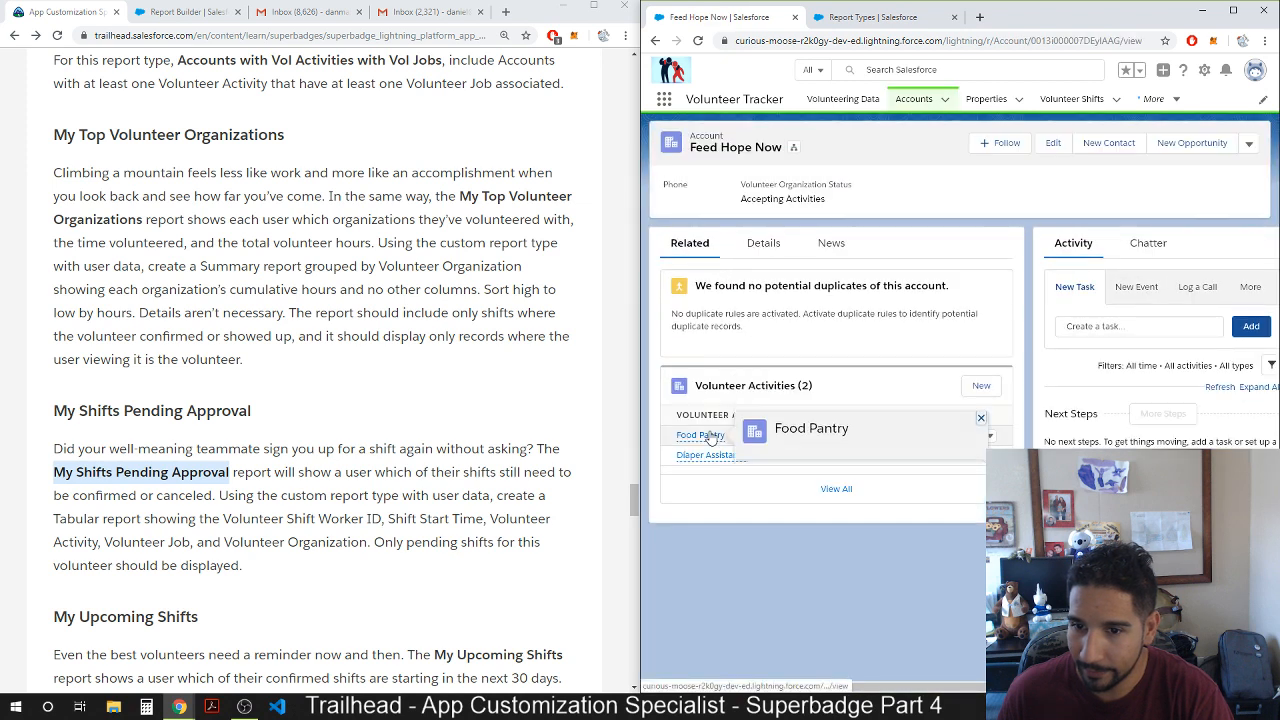
left_click(707, 436)
left_click(687, 196)
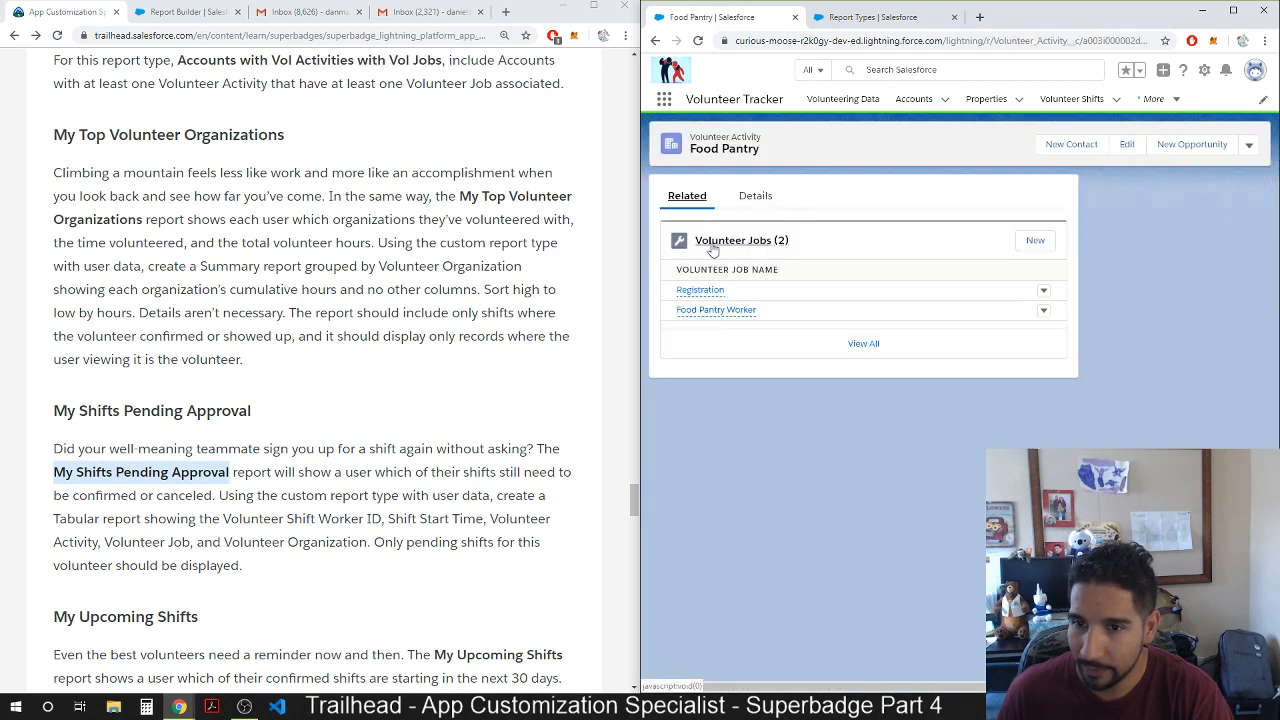
Open the Registration job's Registration Worker shift and show its related volunteer shift workers.
left_click(702, 290)
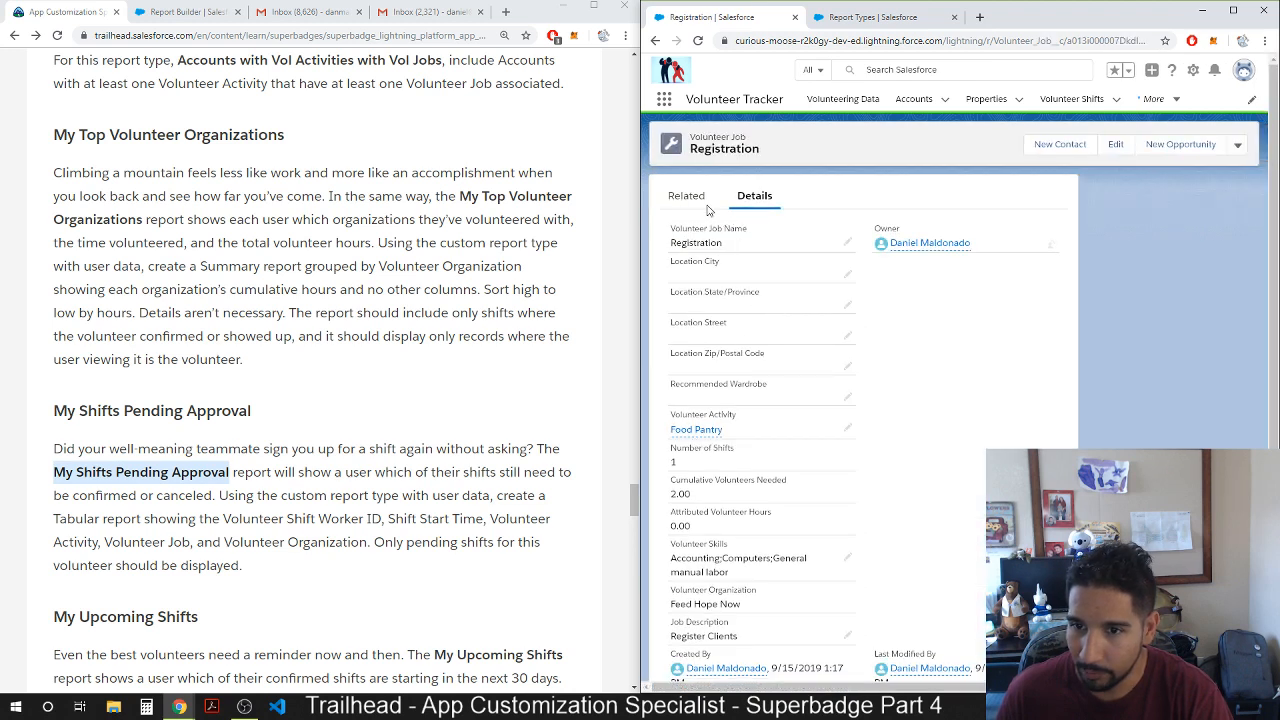
left_click(695, 205)
left_click(709, 297)
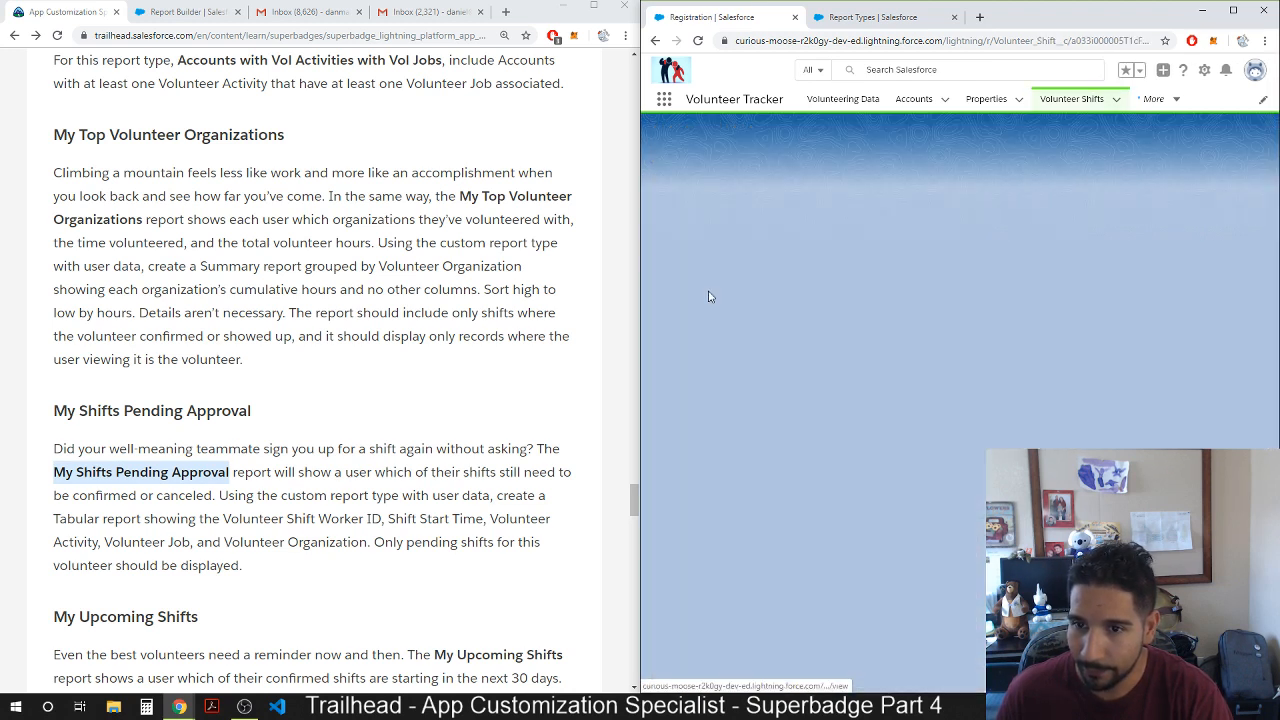
left_click(688, 198)
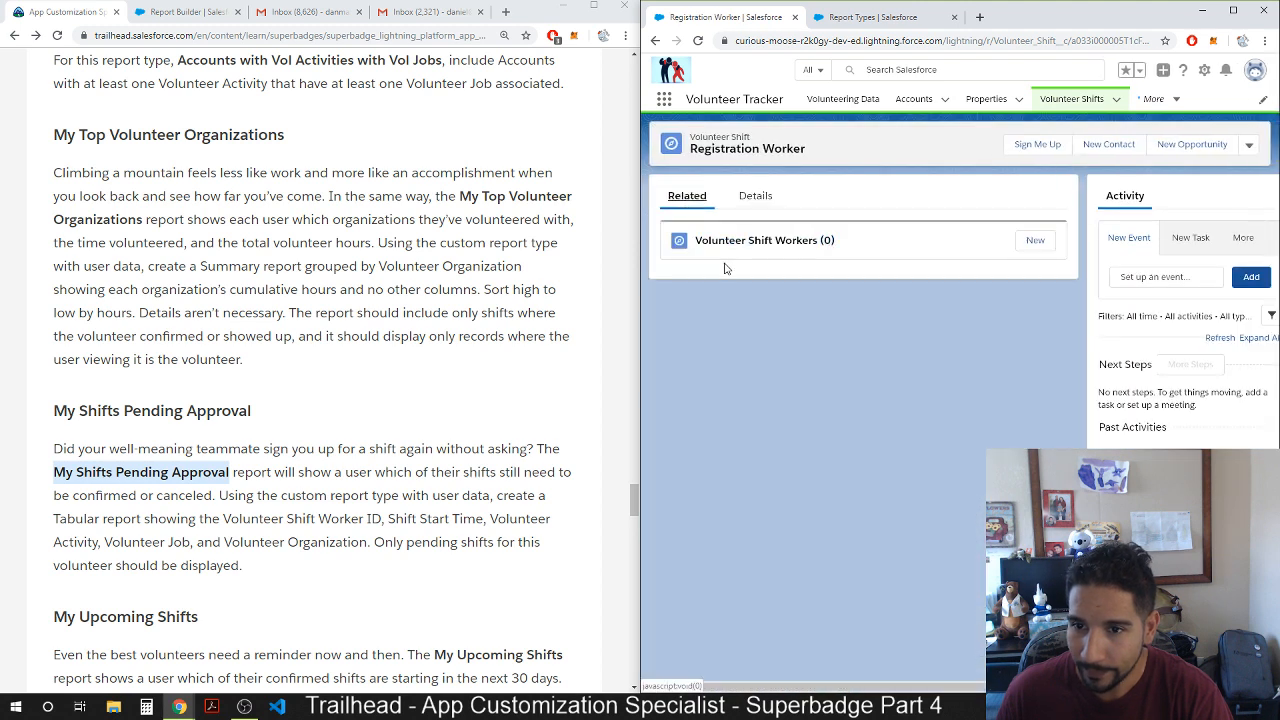
Create a volunteer shift worker for the Registration Worker shift with status Pending Approval and the volunteer's user assigned.
left_click(1035, 244)
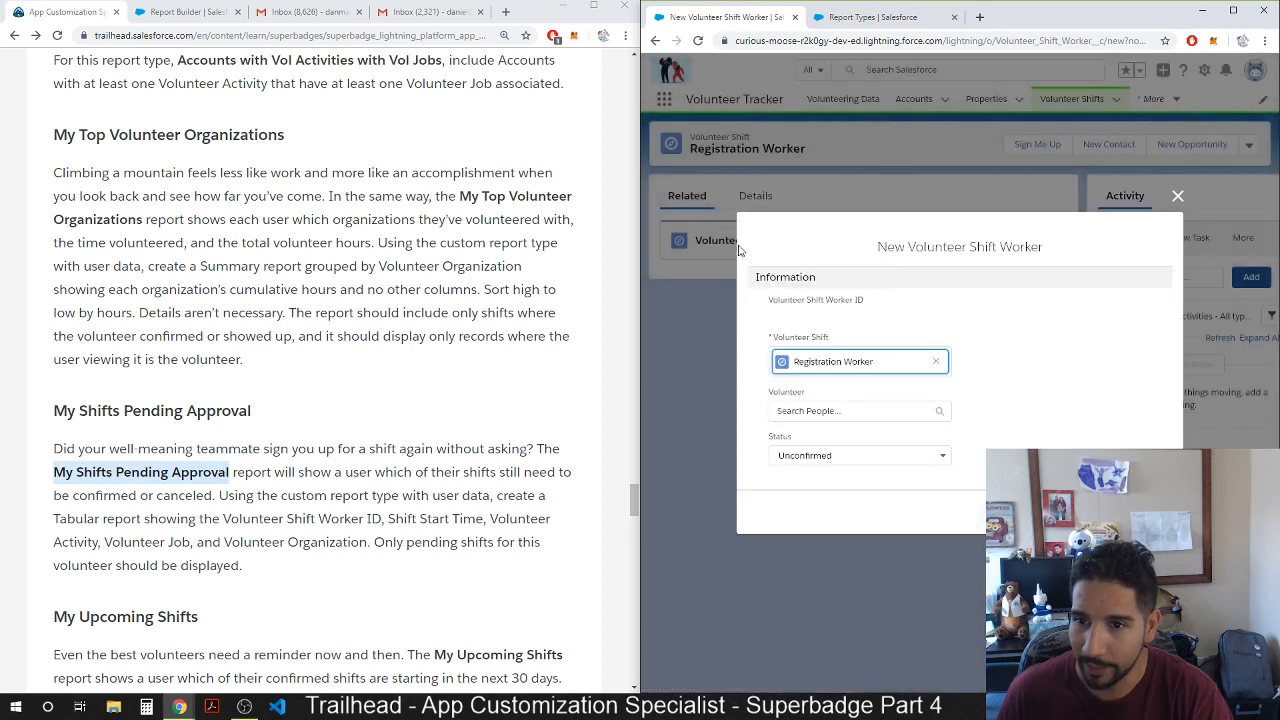
left_click(826, 455)
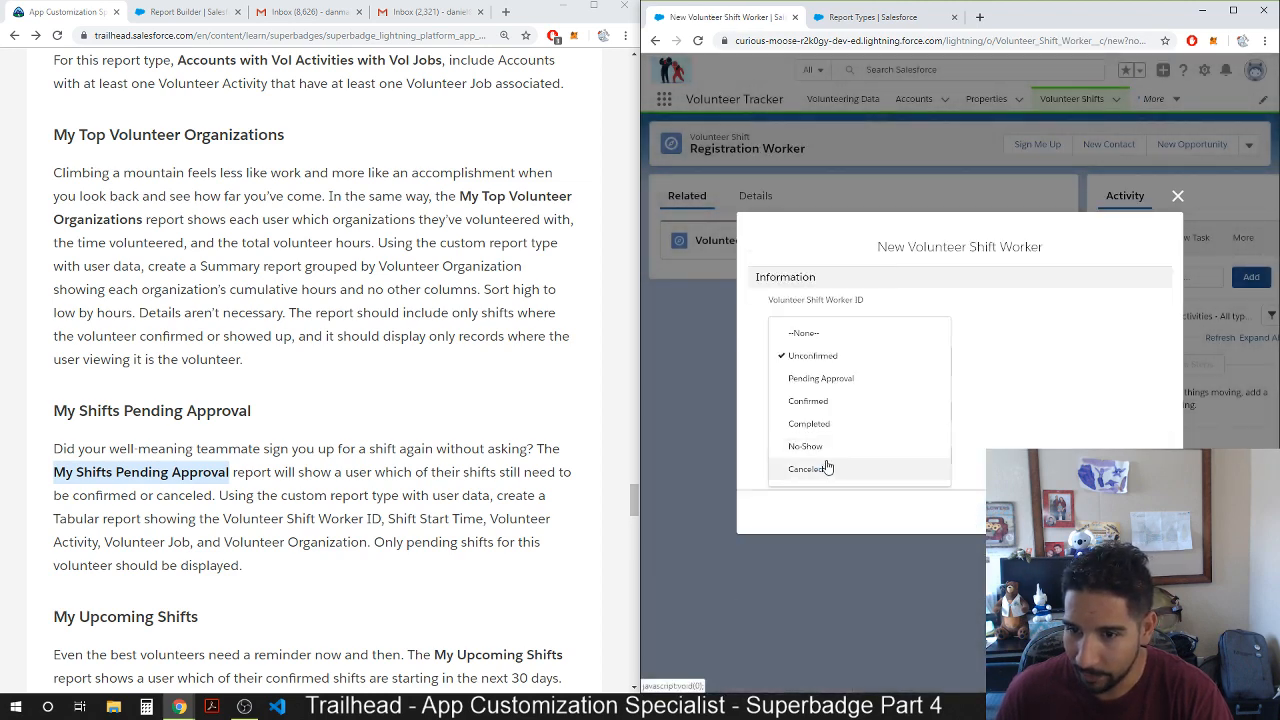
left_click(830, 380)
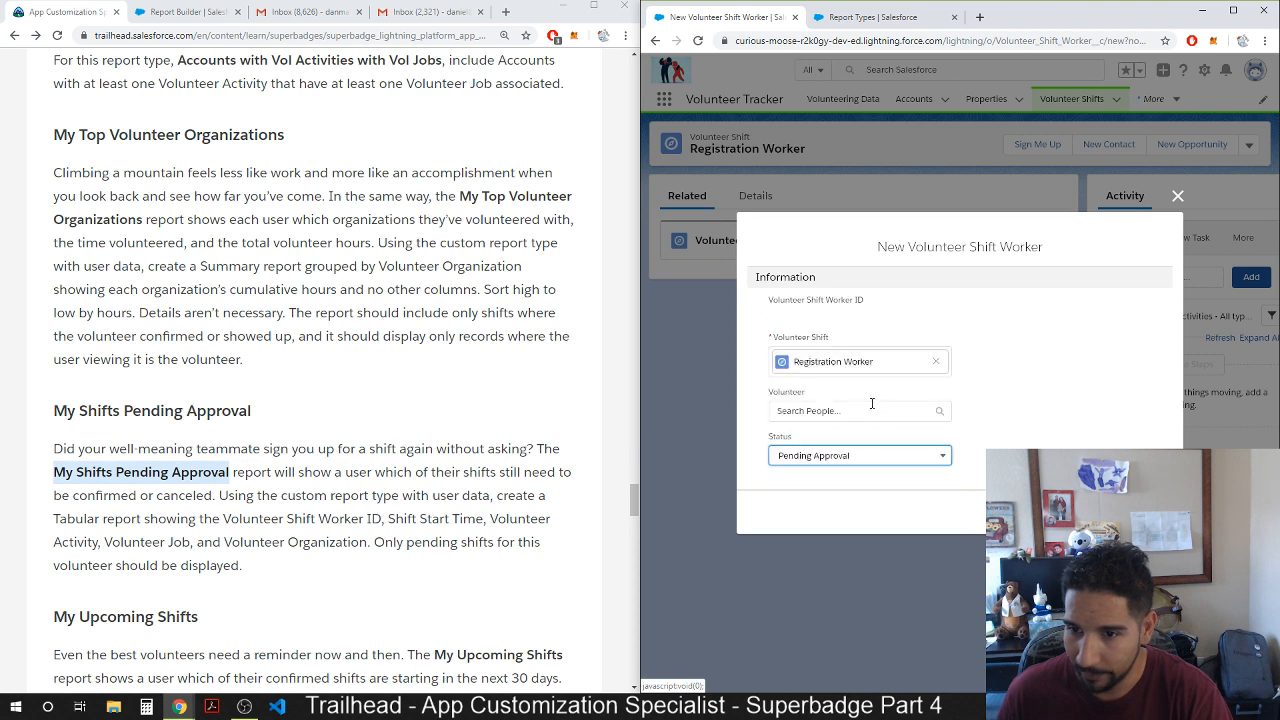
left_click(872, 410)
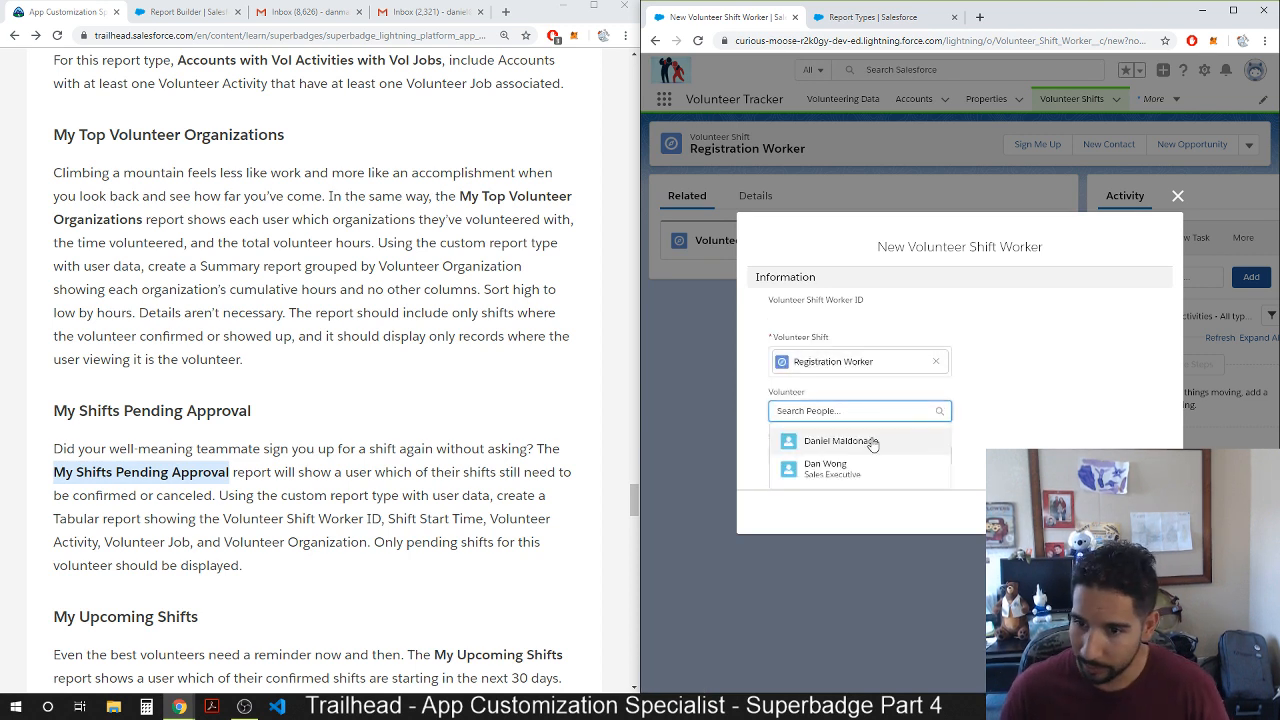
left_click(840, 441)
left_click(1150, 516)
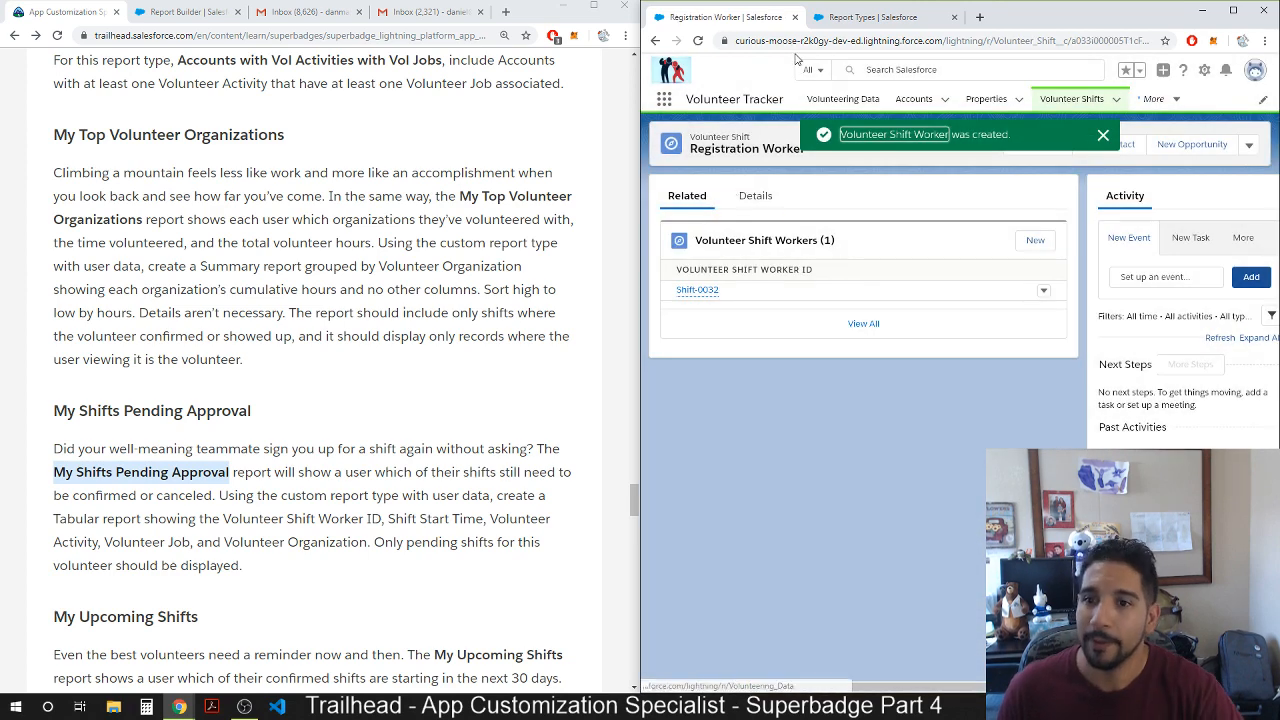
Open the new Shift-0032 shift worker record and try to set its status to Pending Approval.
left_click(697, 289)
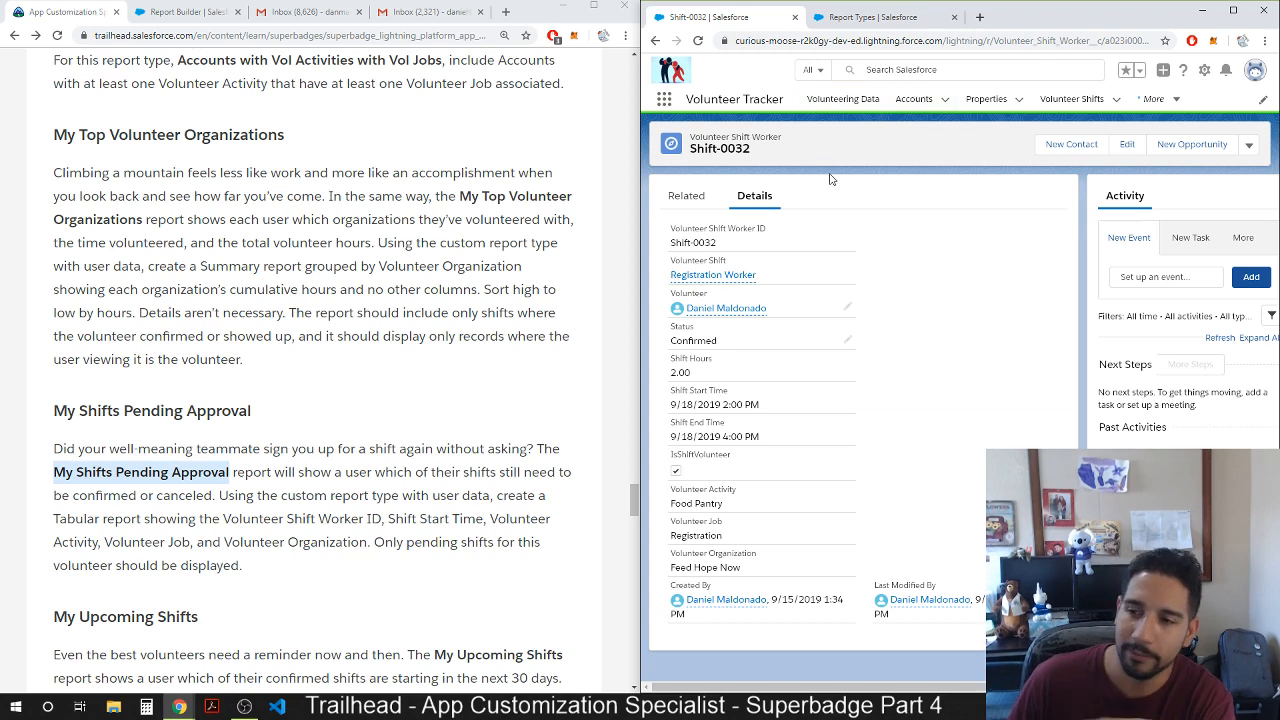
left_click(848, 343)
left_click(785, 382)
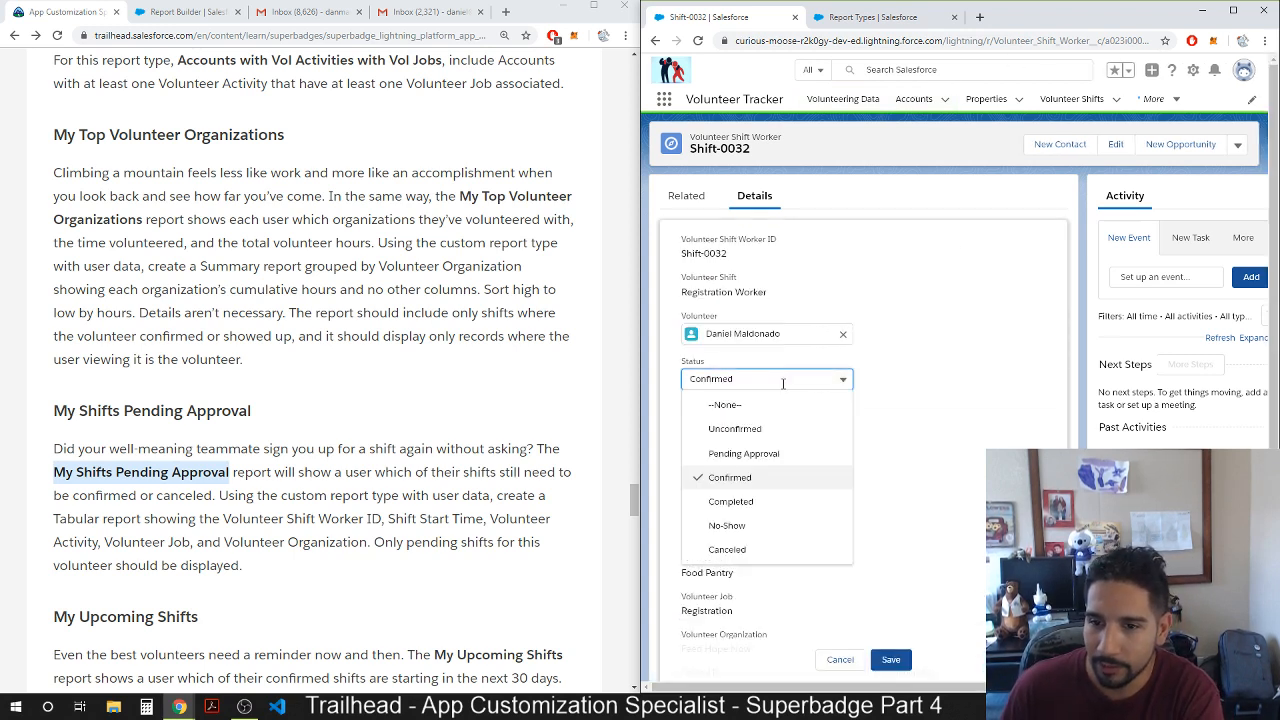
left_click(744, 454)
left_click(889, 660)
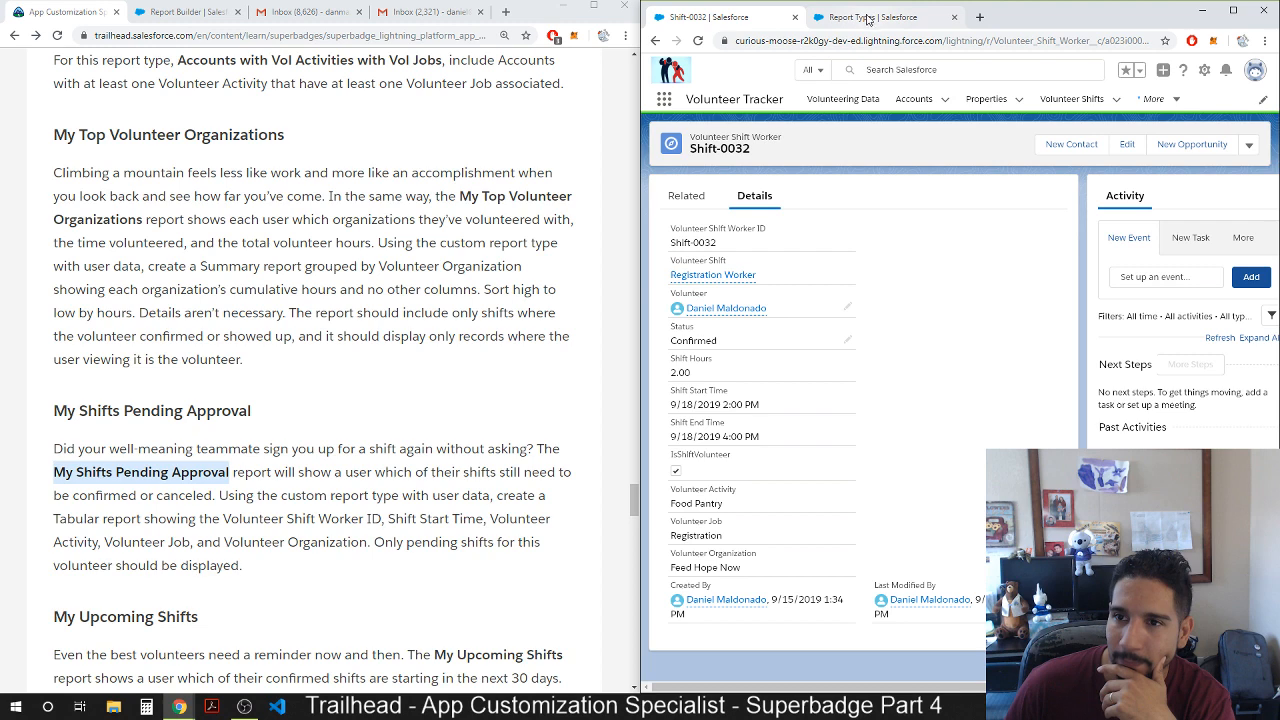
Look at the custom report types, and review the My Shifts Pending Approval and My Upcoming Shifts requirements in the Trailhead instructions.
left_click(830, 20)
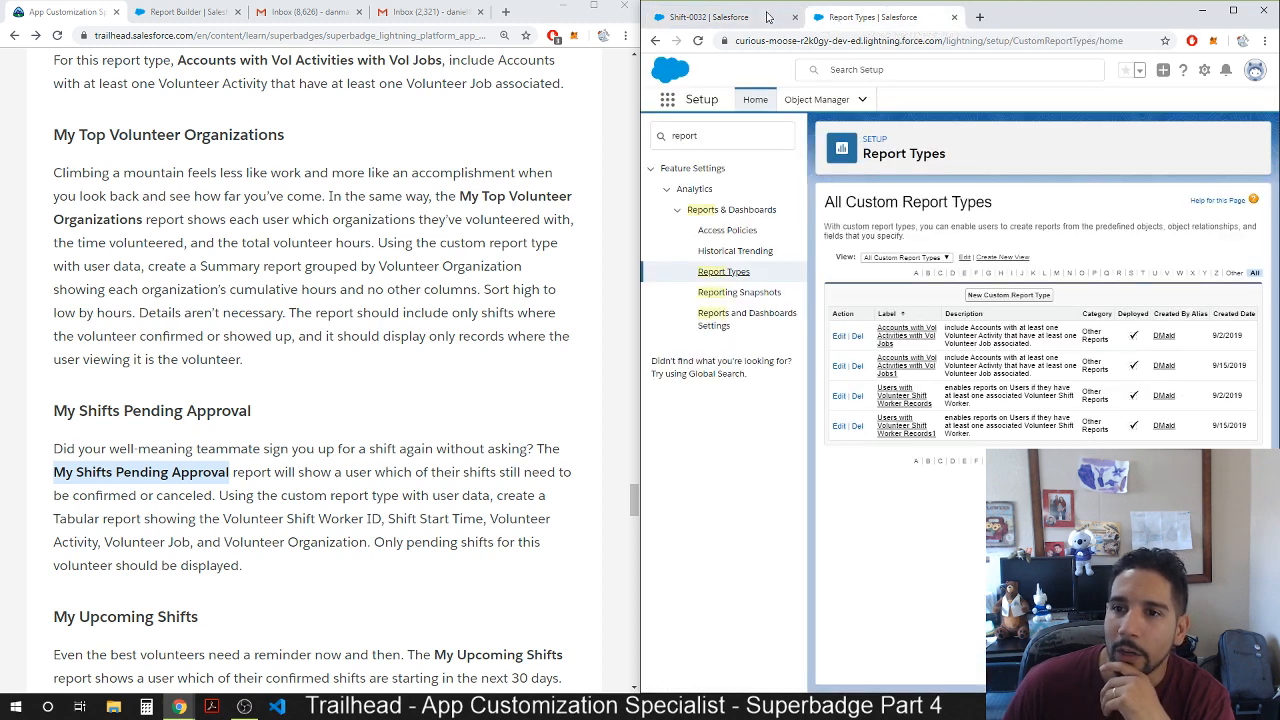
left_click(767, 17)
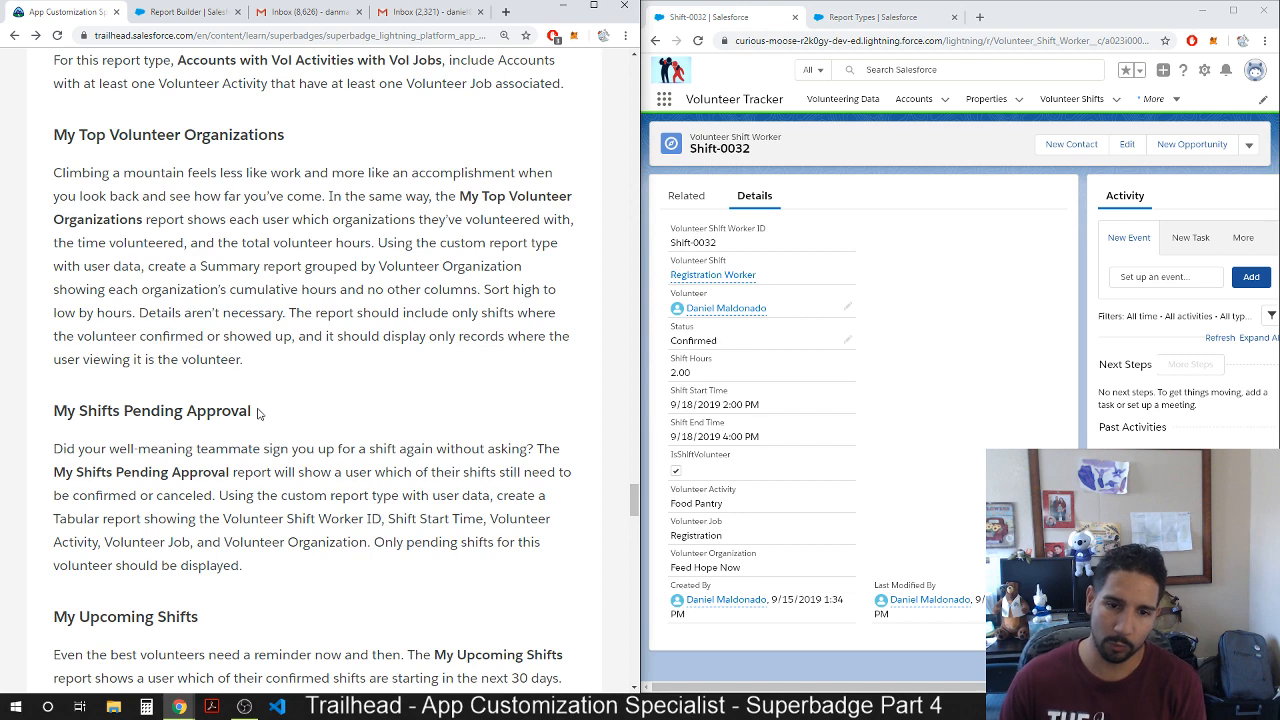
left_click_drag(258, 414, 53, 413)
scroll(113, 455, "down", 1)
scroll(113, 455, "down", 2)
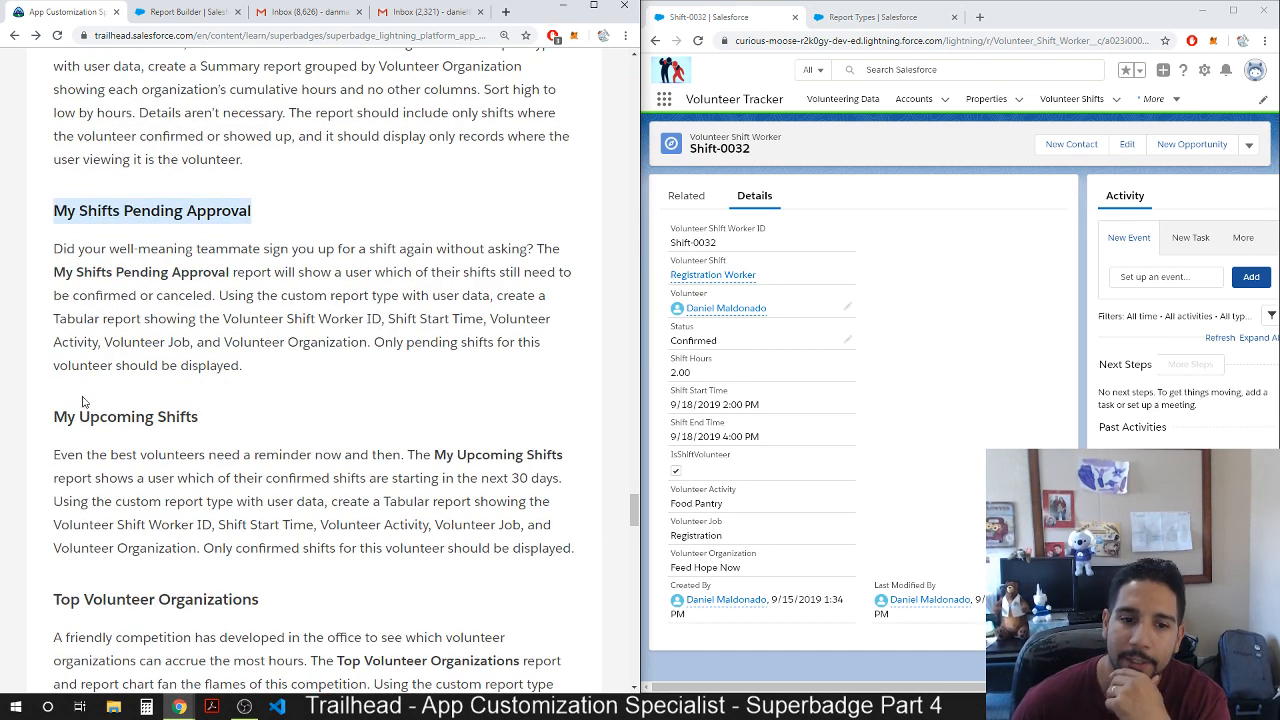
left_click_drag(62, 408, 205, 416)
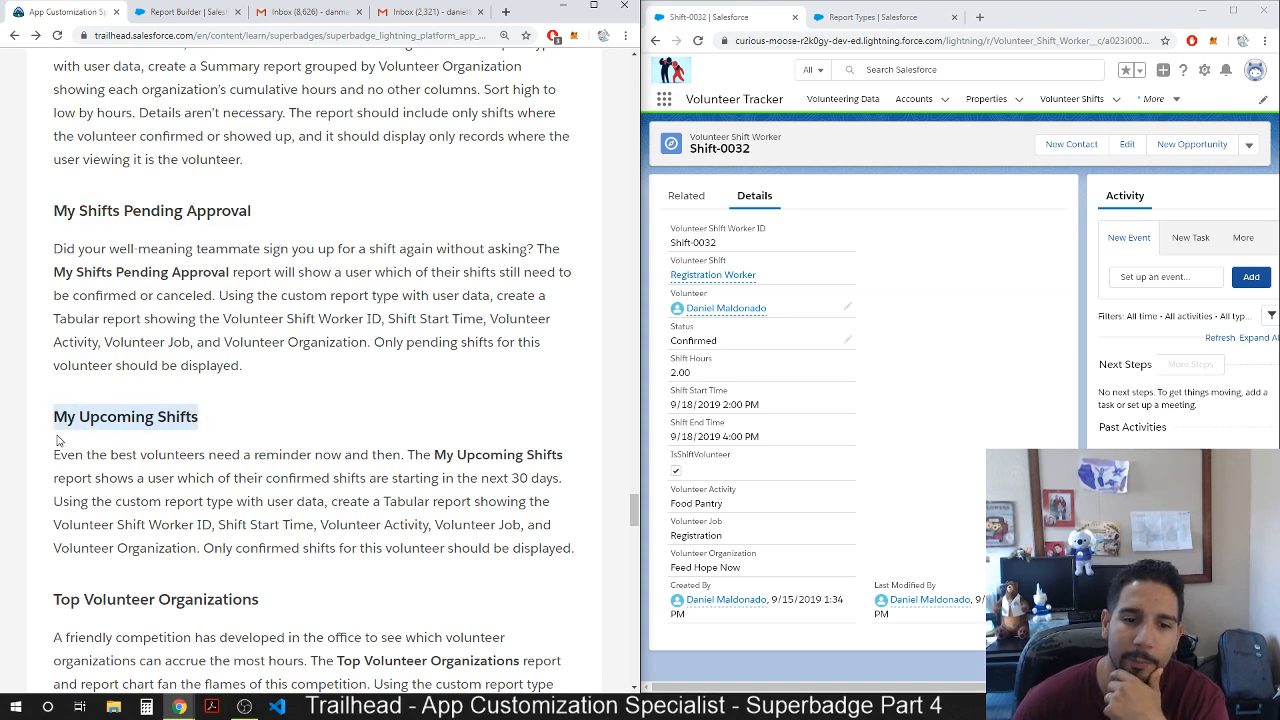
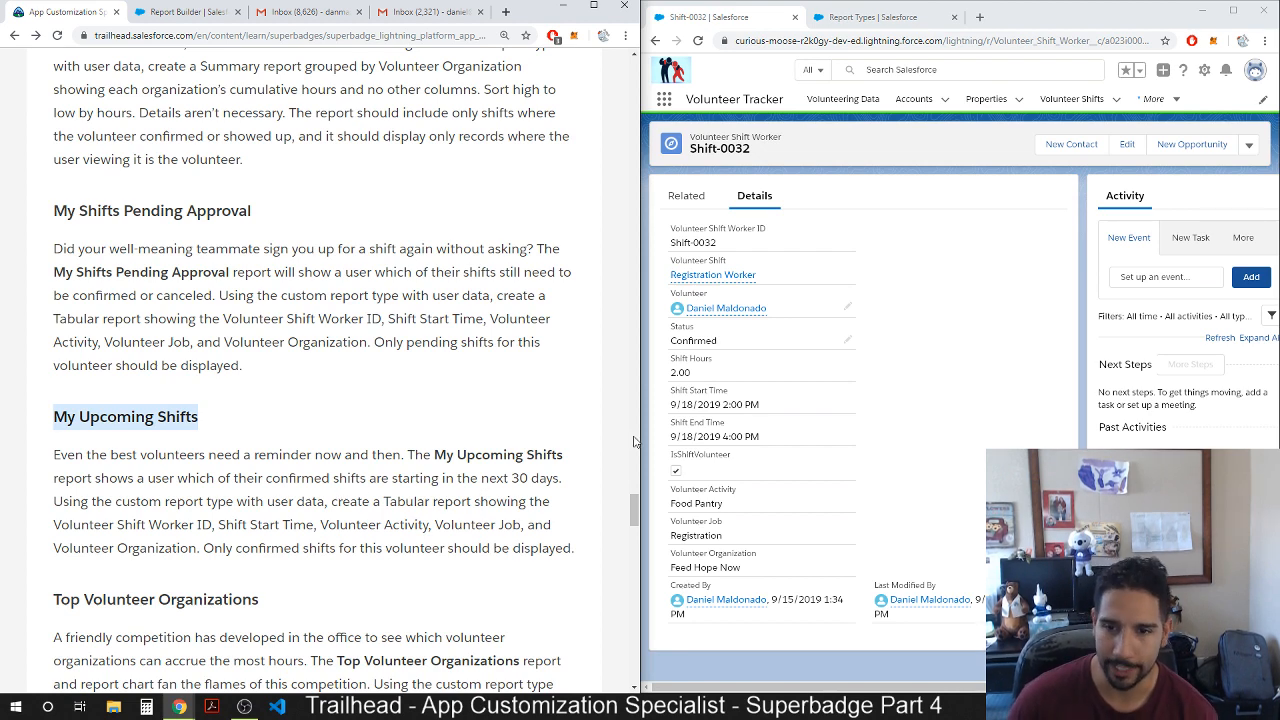
Find Reports among the available apps and items and open the recent reports list.
left_click(664, 99)
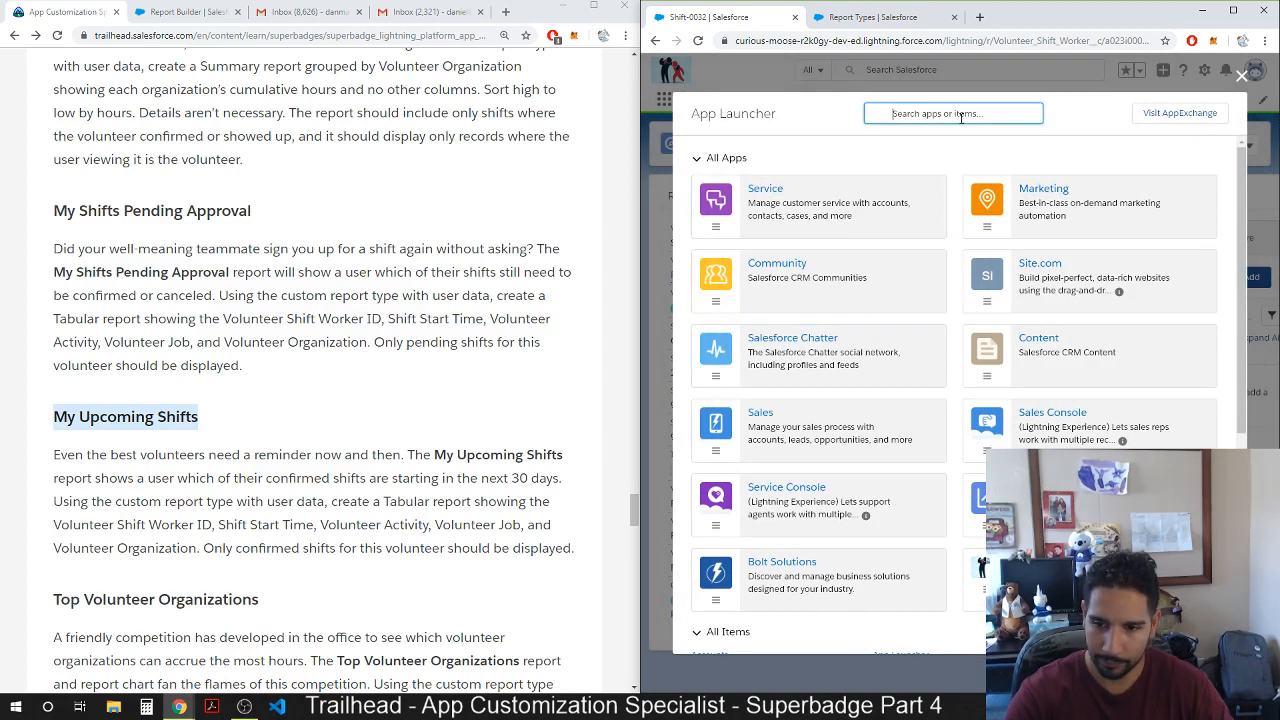
type("t")
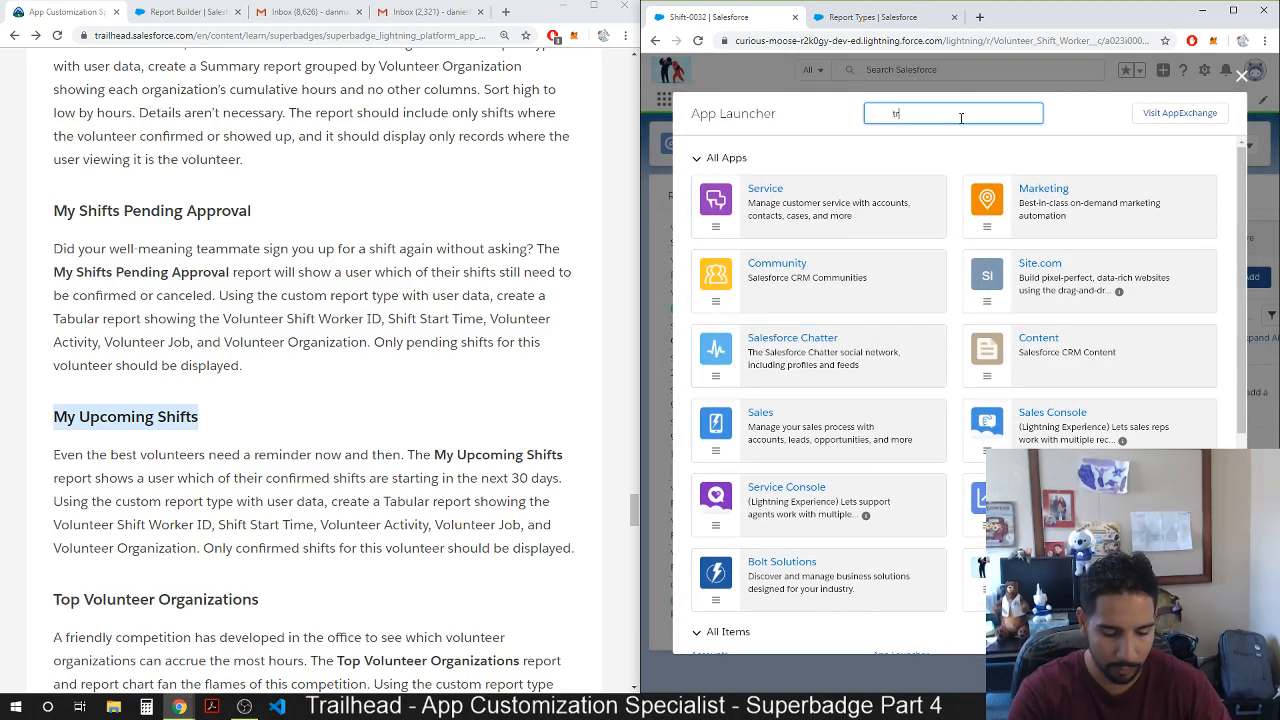
type("re")
key("BackSpace")
key("BackSpace")
key("BackSpace")
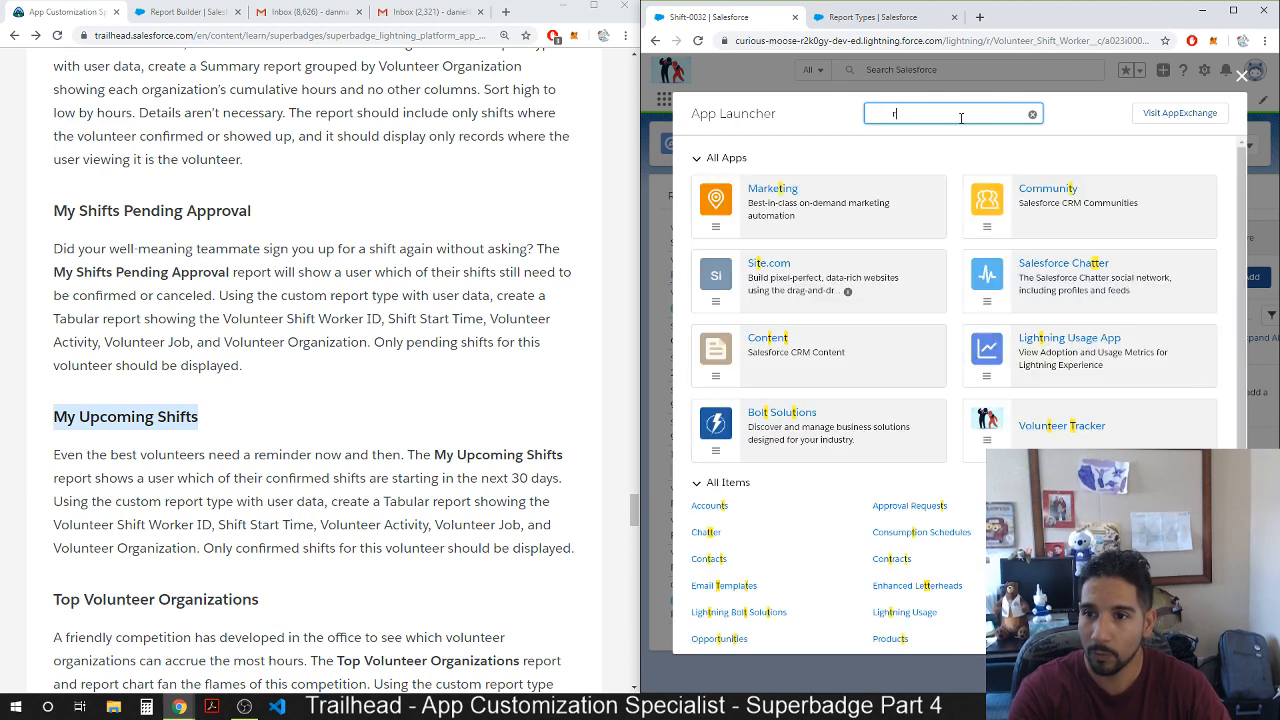
type("rep")
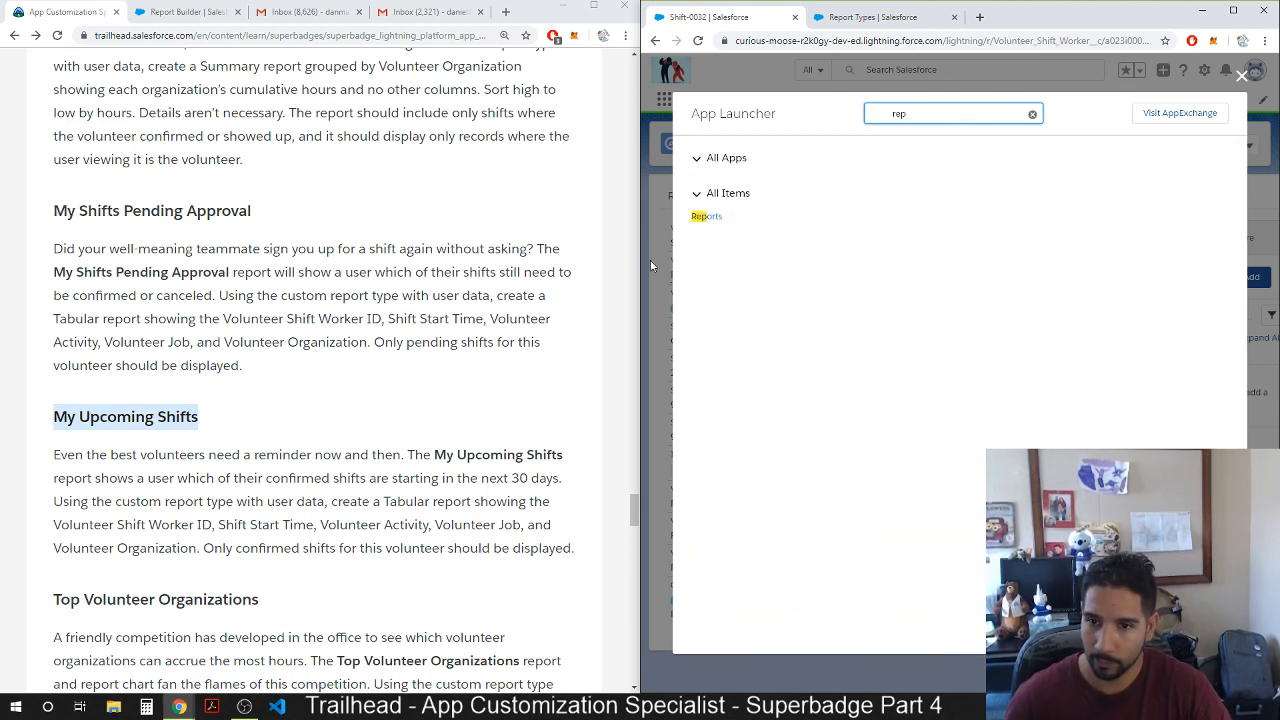
left_click(707, 218)
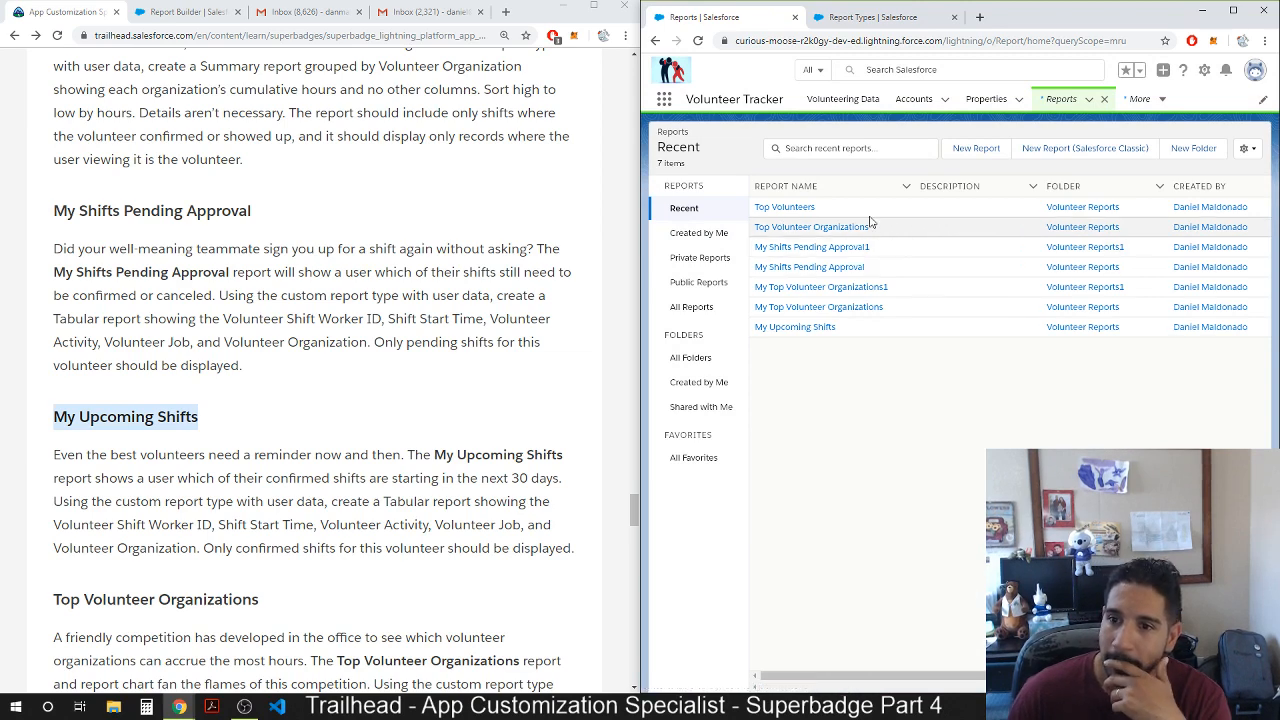
Start a new report based on the Users with Volunteer Shift Worker Records1 report type.
left_click(995, 163)
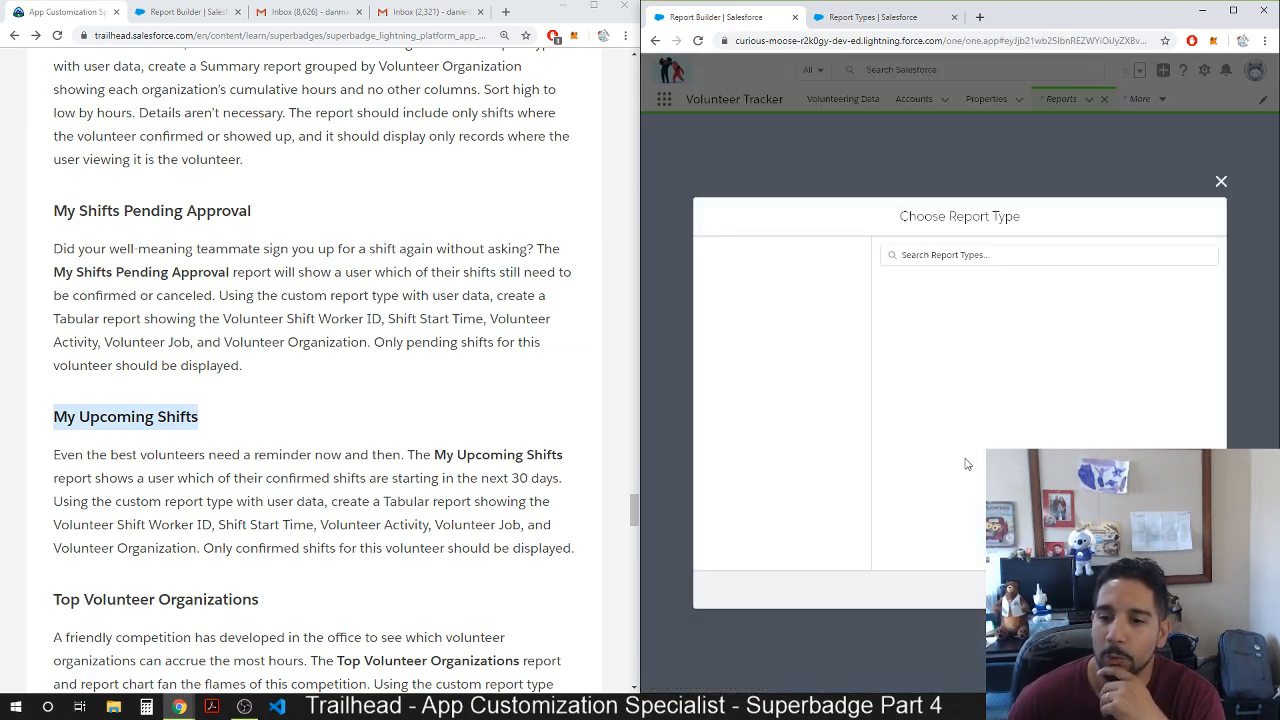
scroll(970, 459, "down", 10)
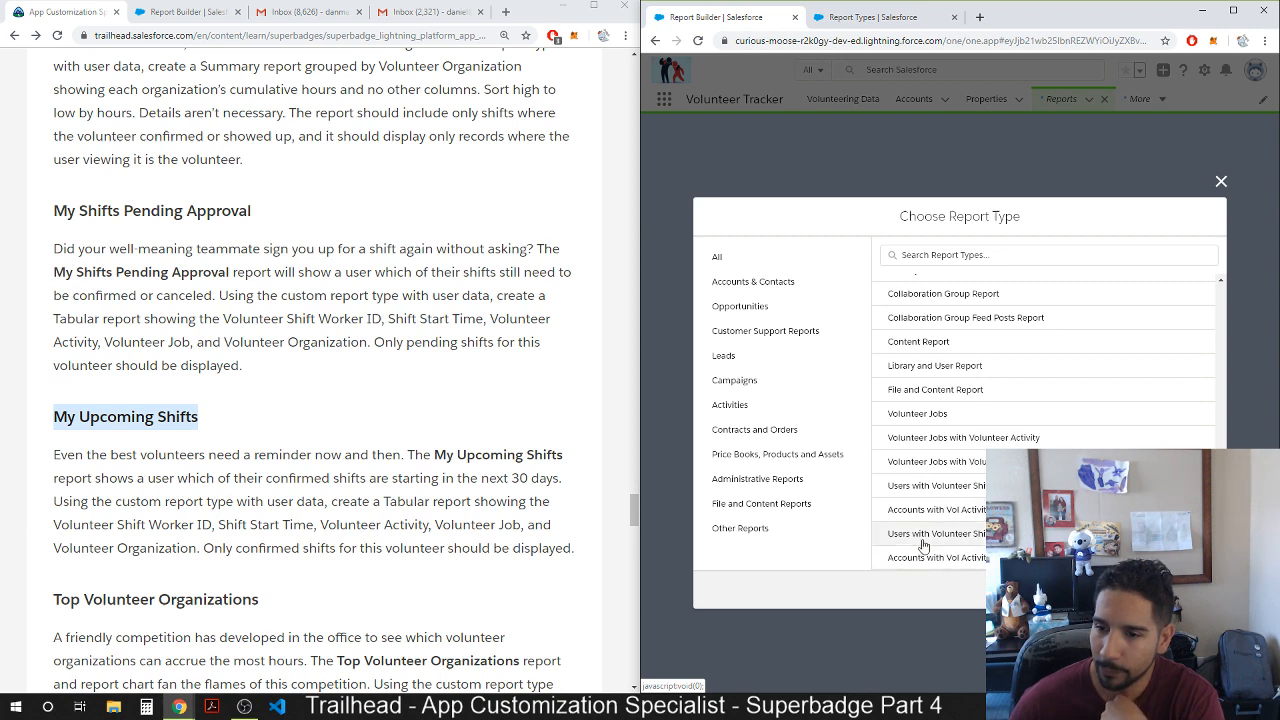
double_click(944, 497)
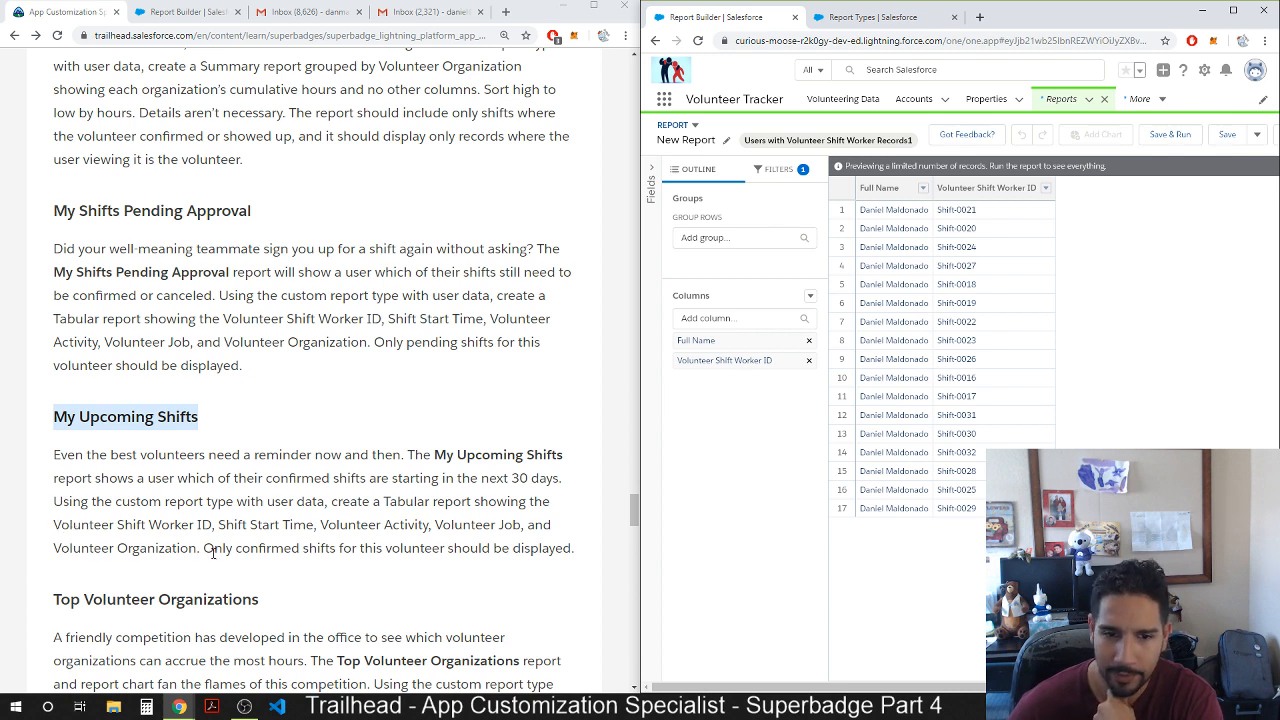
Add the Shift Start Time and Volunteer Activity columns to the new report.
left_click(726, 318)
type("shi")
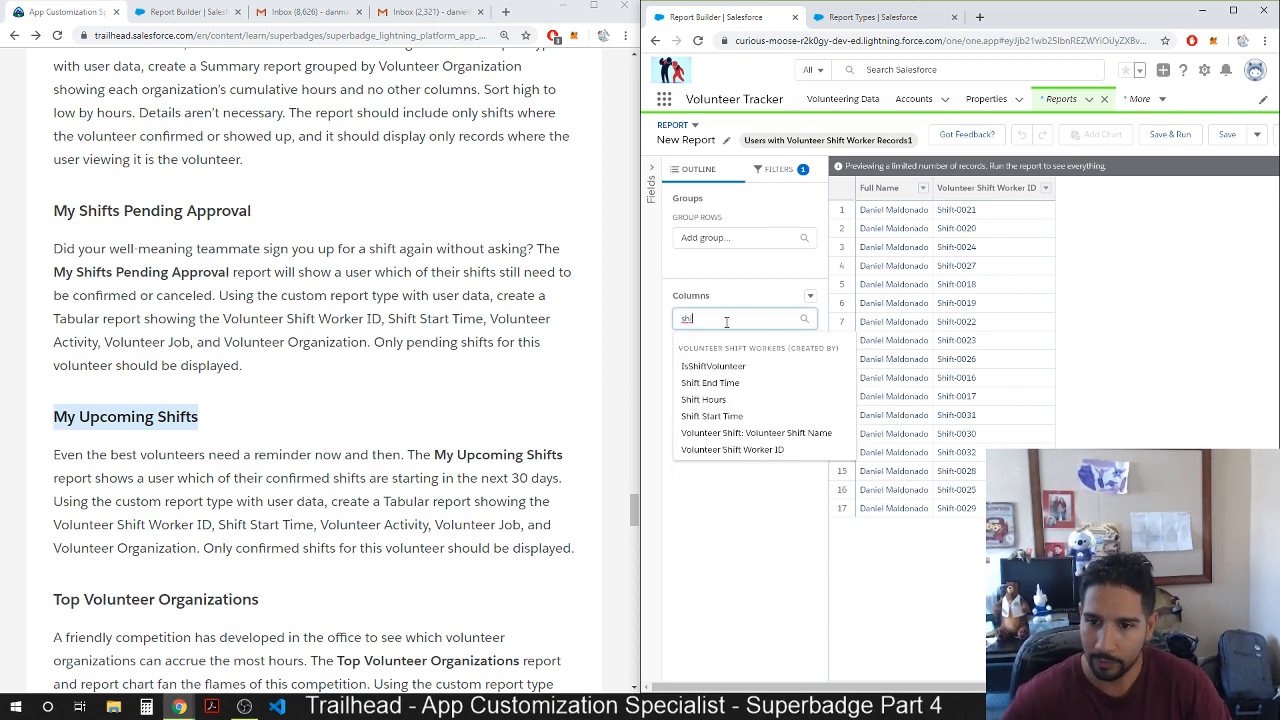
left_click(724, 417)
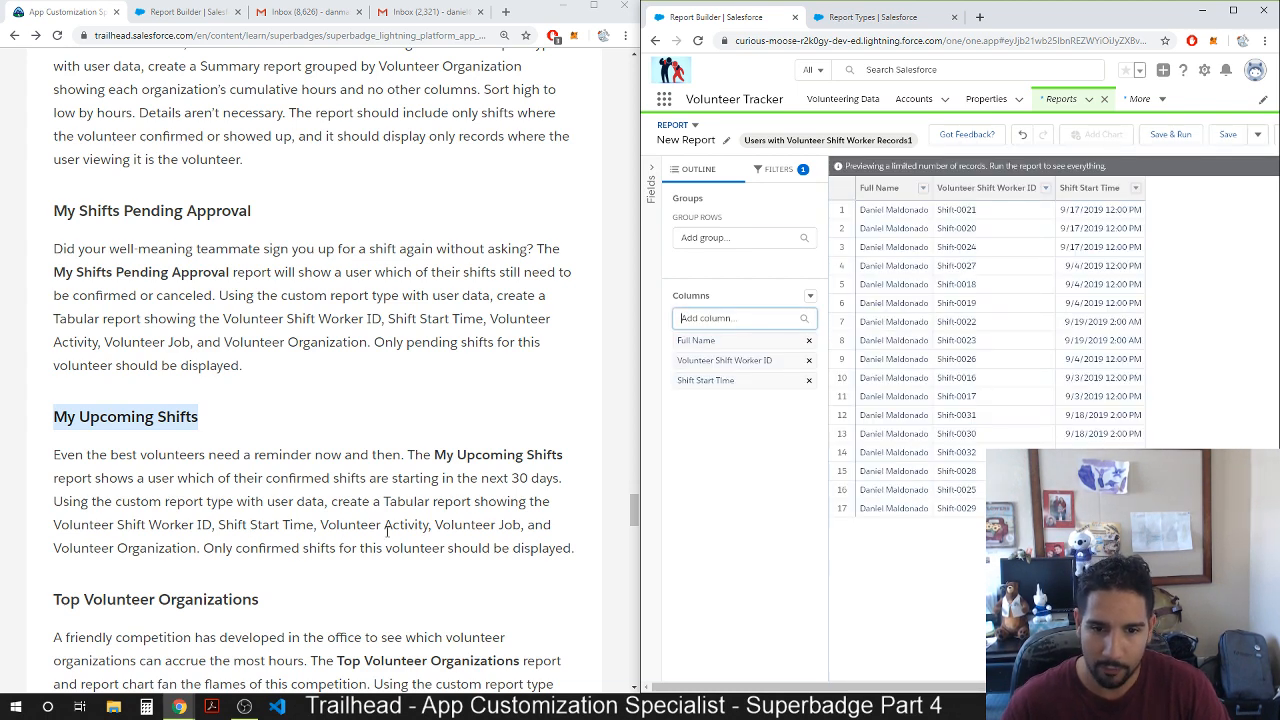
left_click(711, 320)
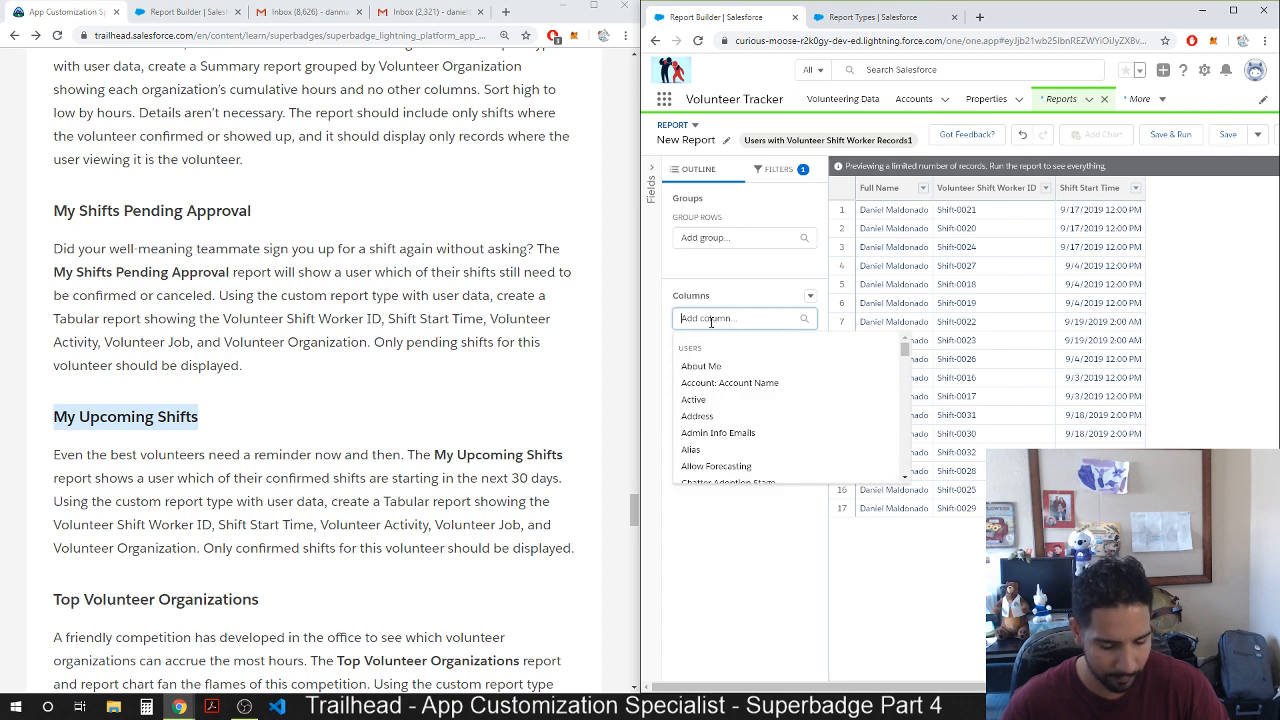
type("vol")
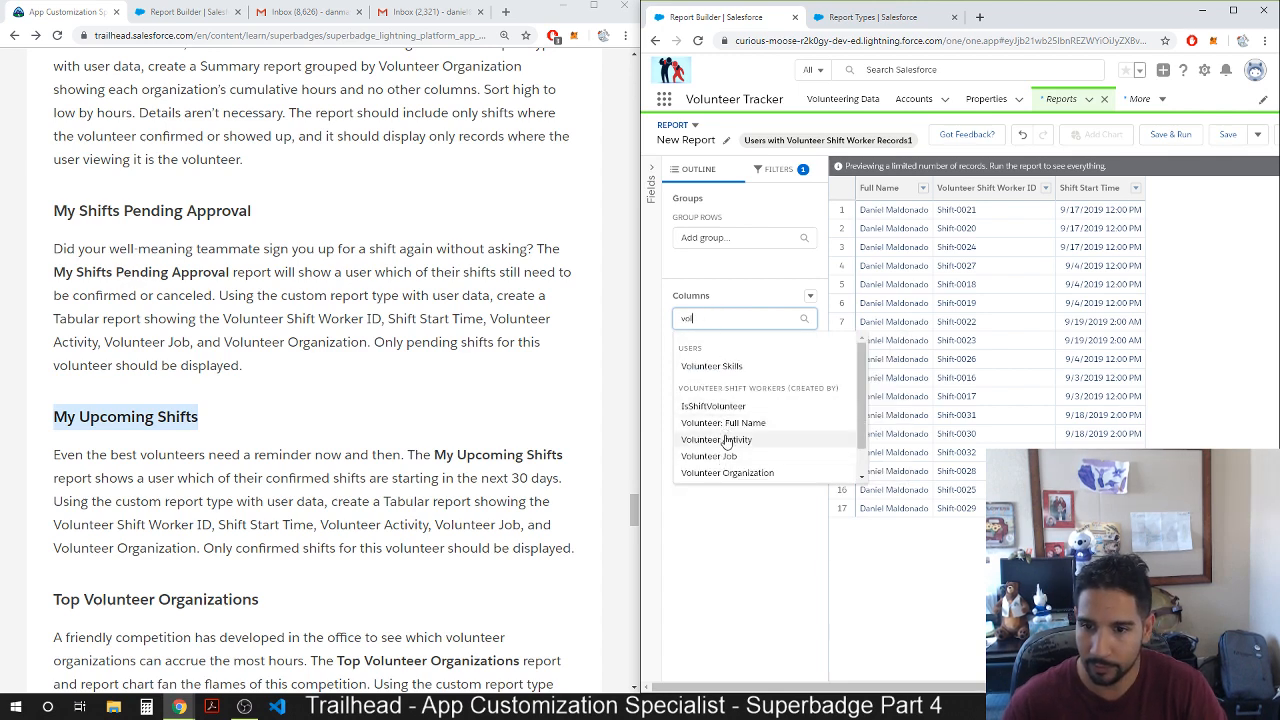
left_click(725, 441)
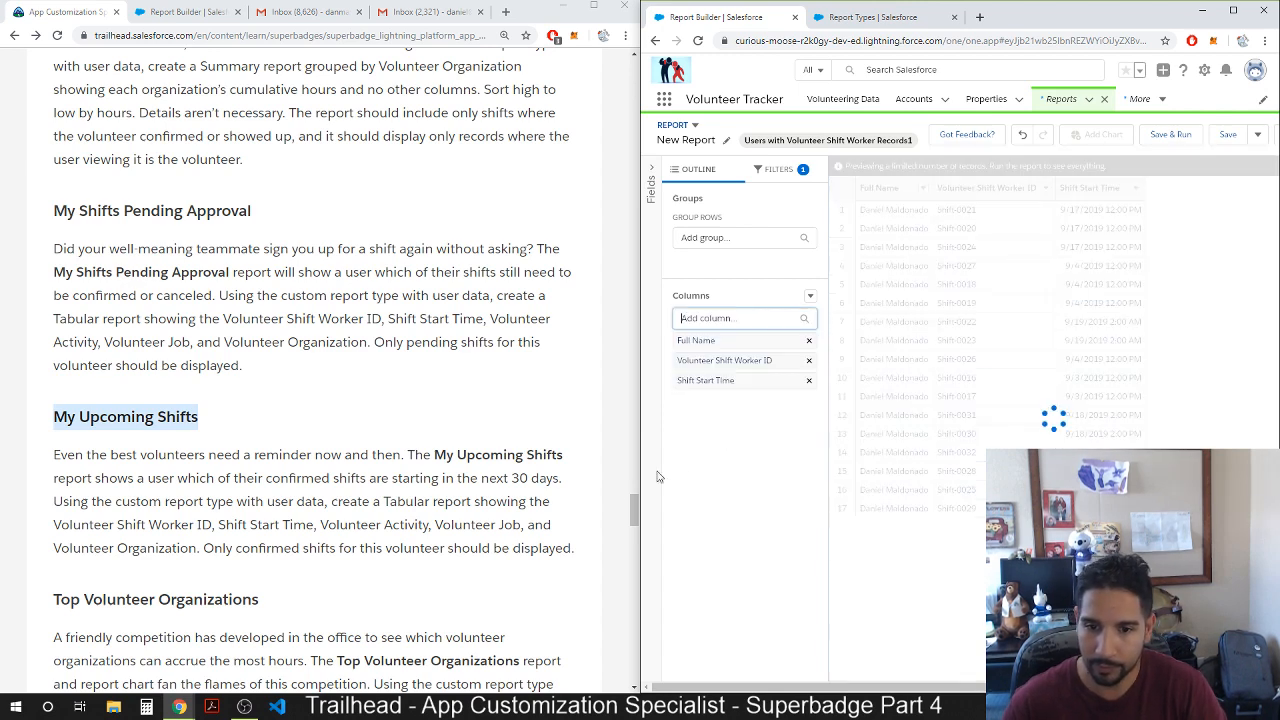
Add the Volunteer Job and Volunteer Organization columns to the report.
left_click(729, 320)
type("vol")
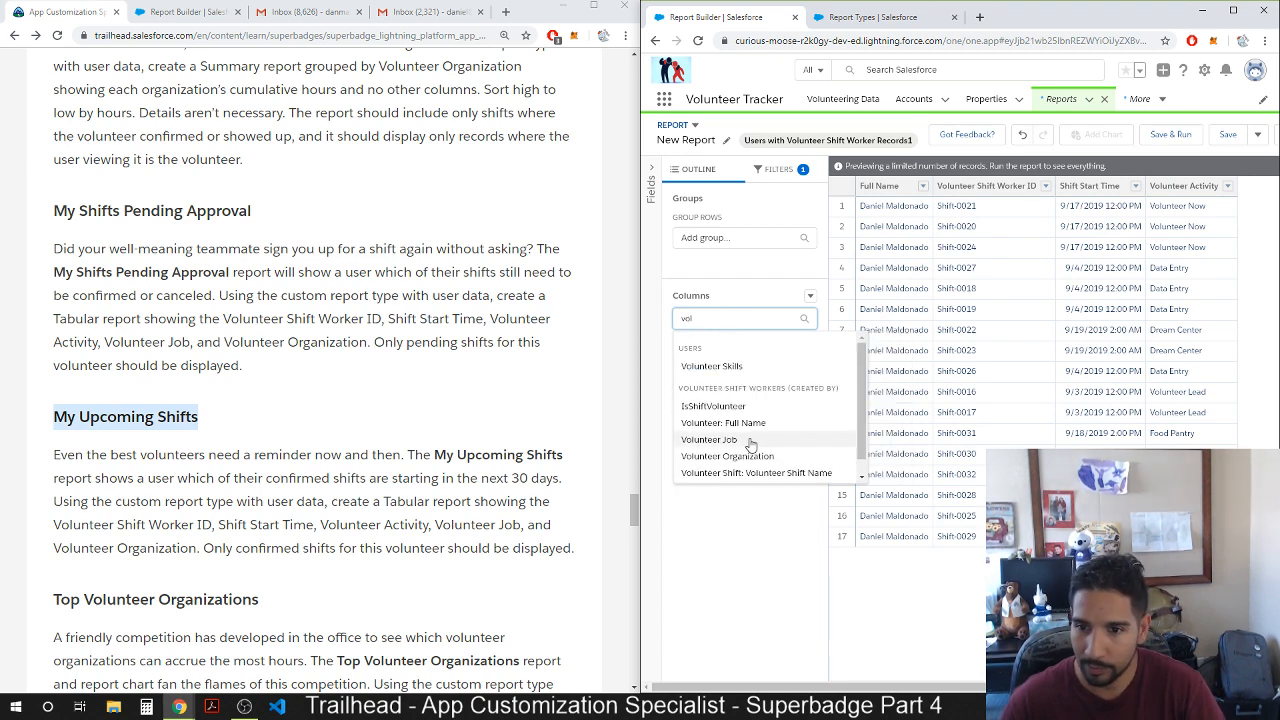
left_click(750, 441)
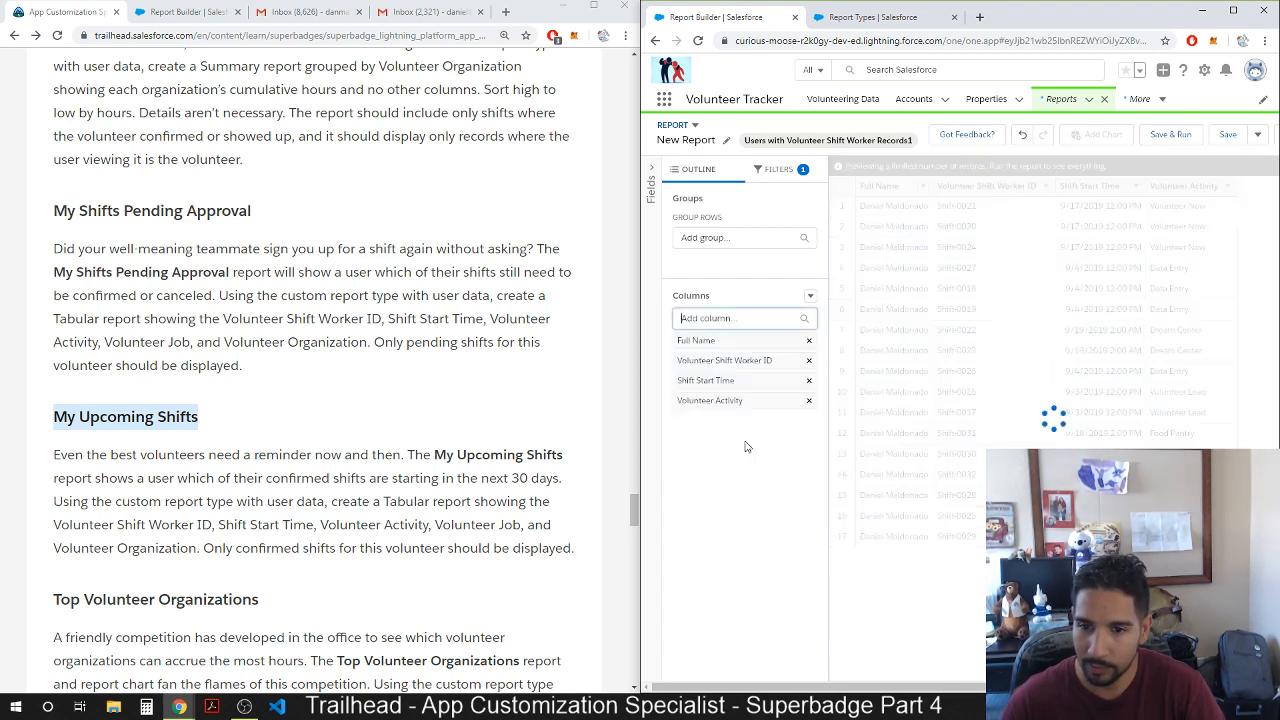
left_click(734, 318)
type("vol")
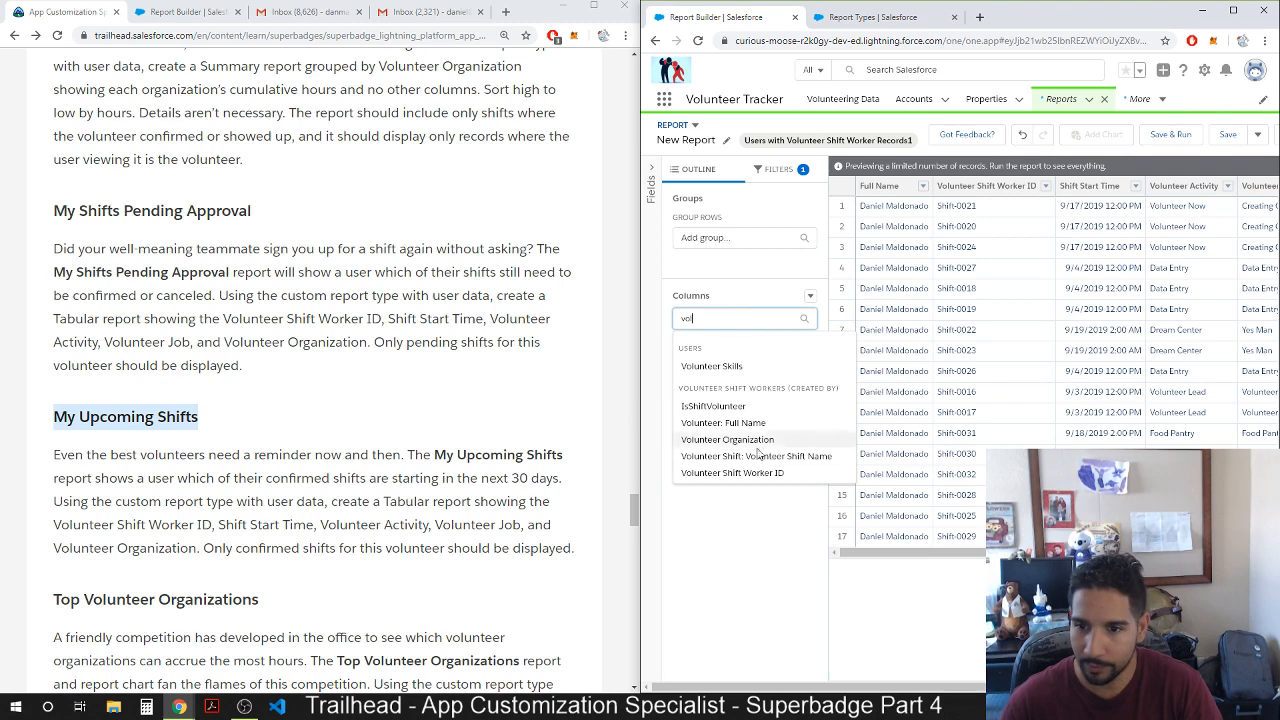
left_click(752, 442)
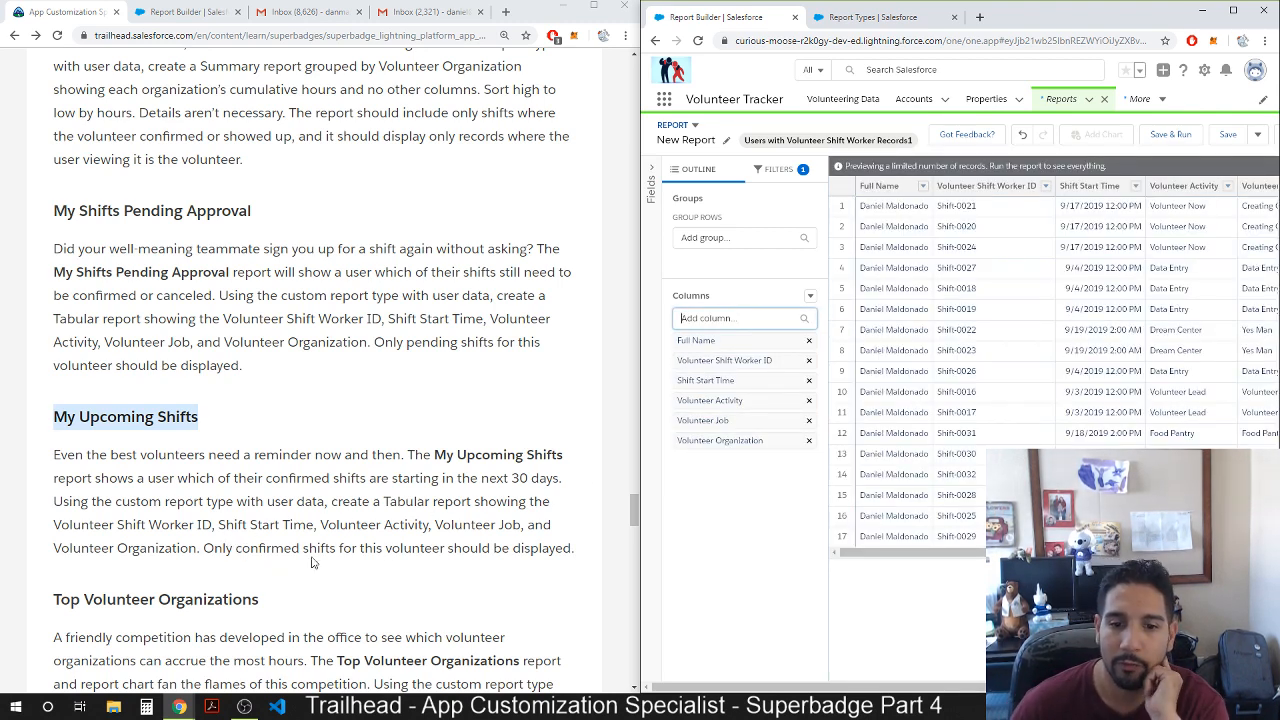
Add a report filter on the shift worker's Status equals Confirmed.
left_click(778, 170)
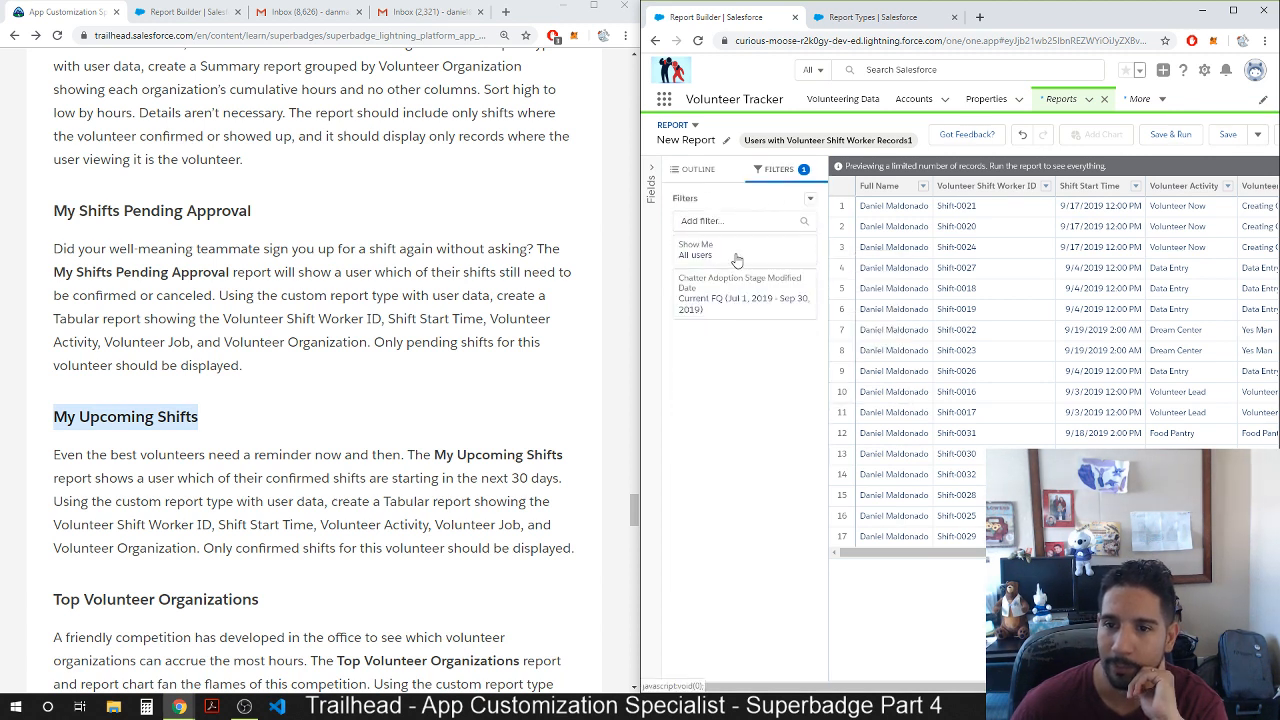
left_click(740, 221)
type("s")
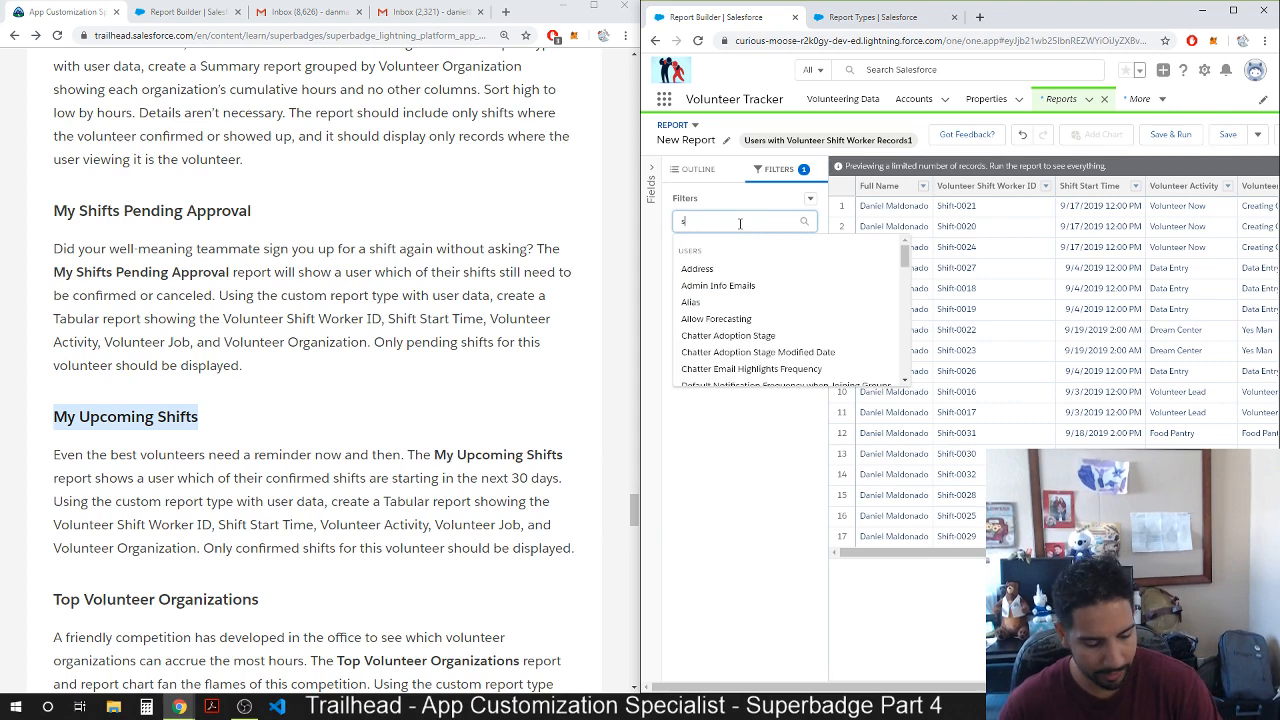
type("ta")
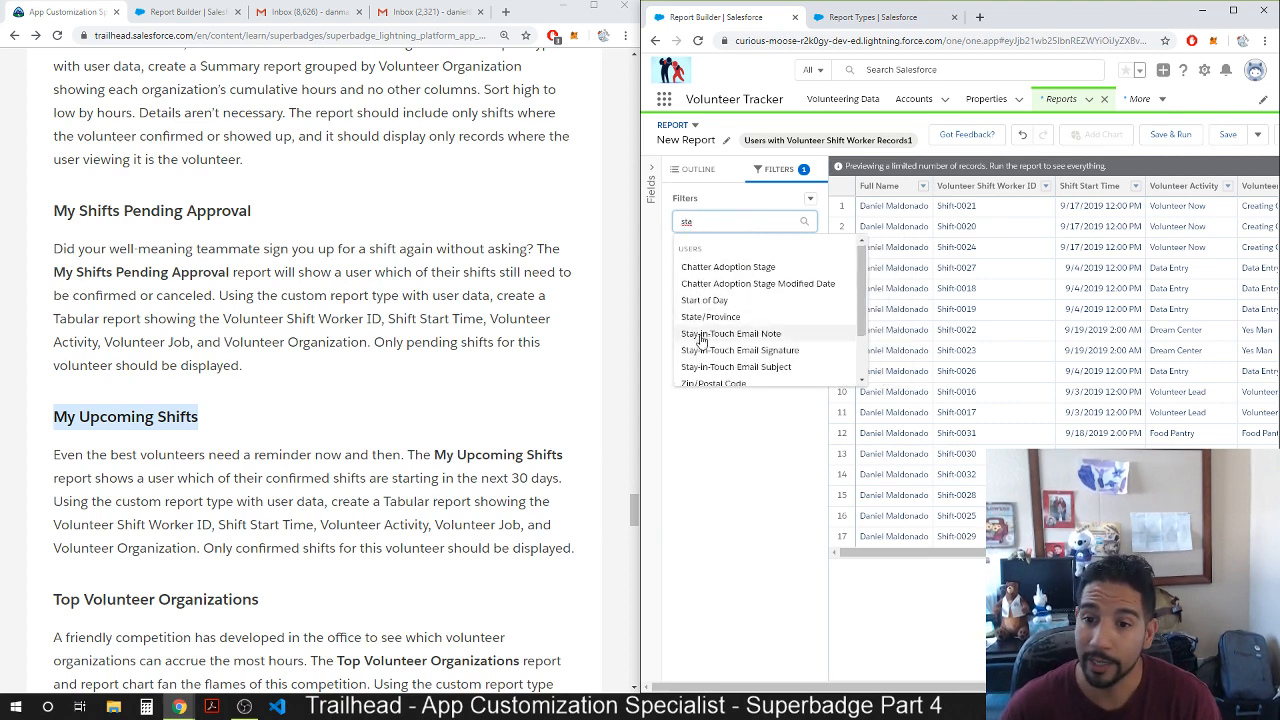
scroll(701, 340, "down", 2)
left_click(697, 376)
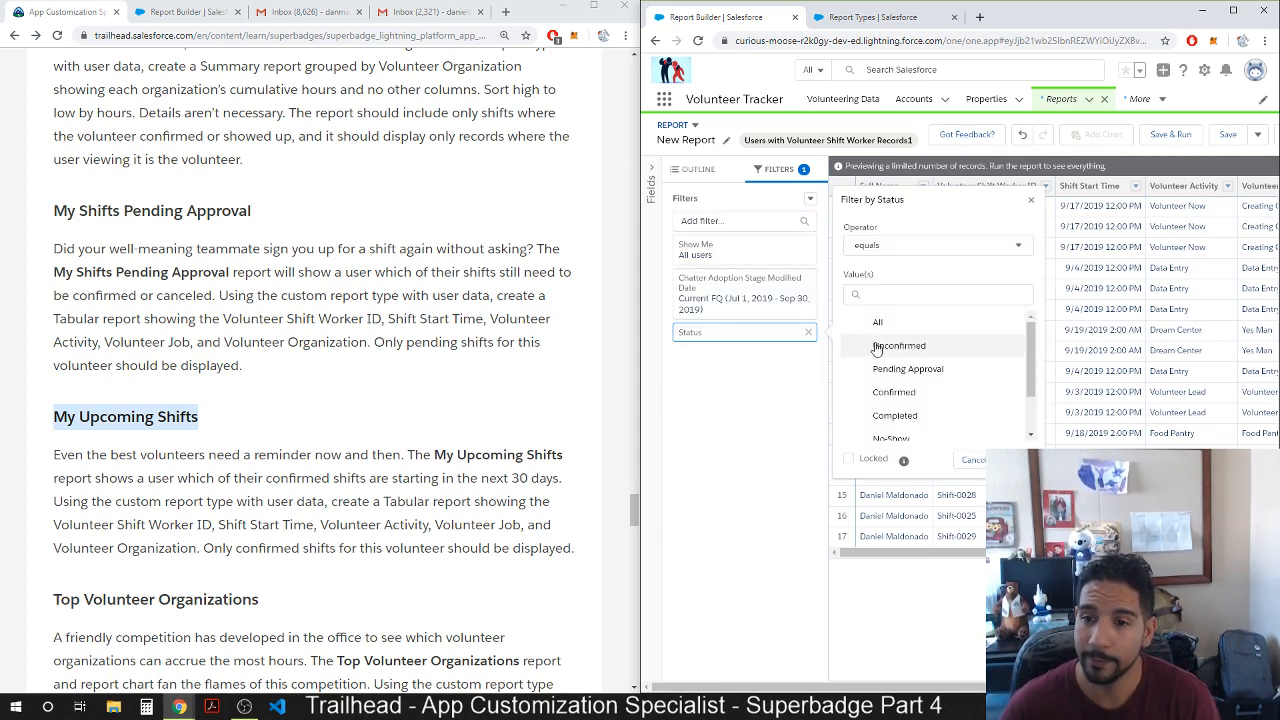
left_click(862, 394)
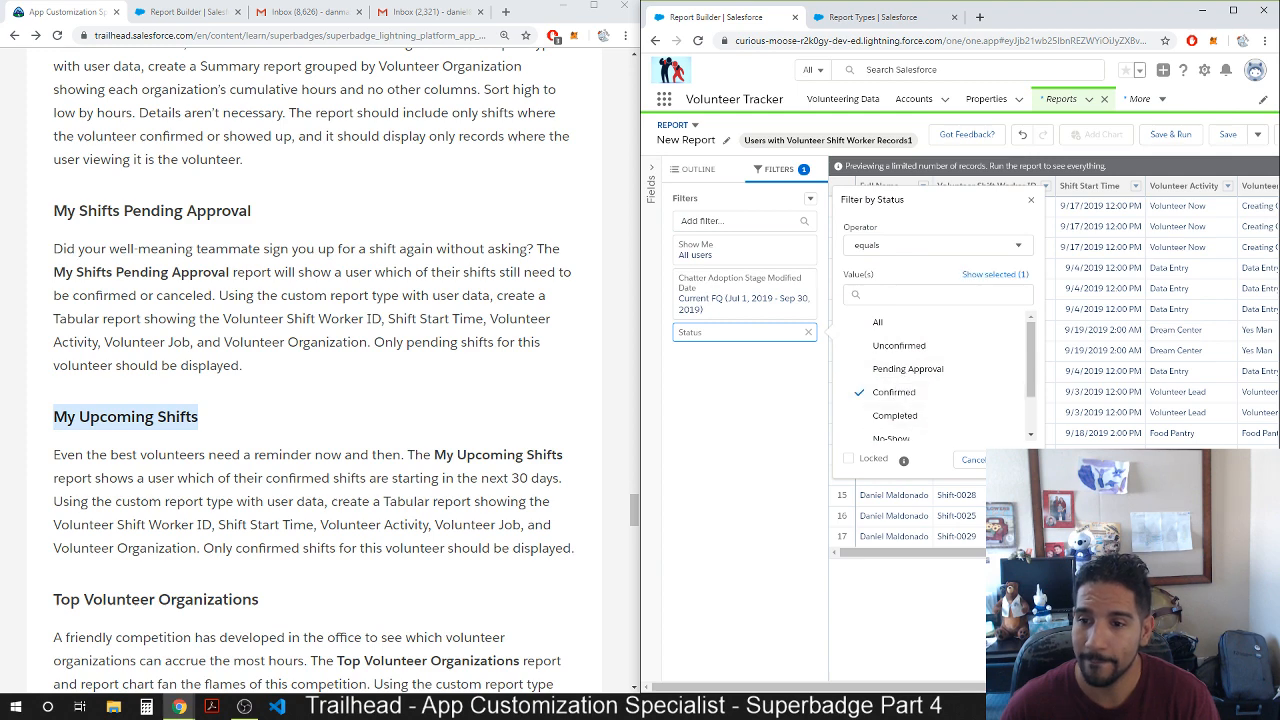
left_click(1014, 460)
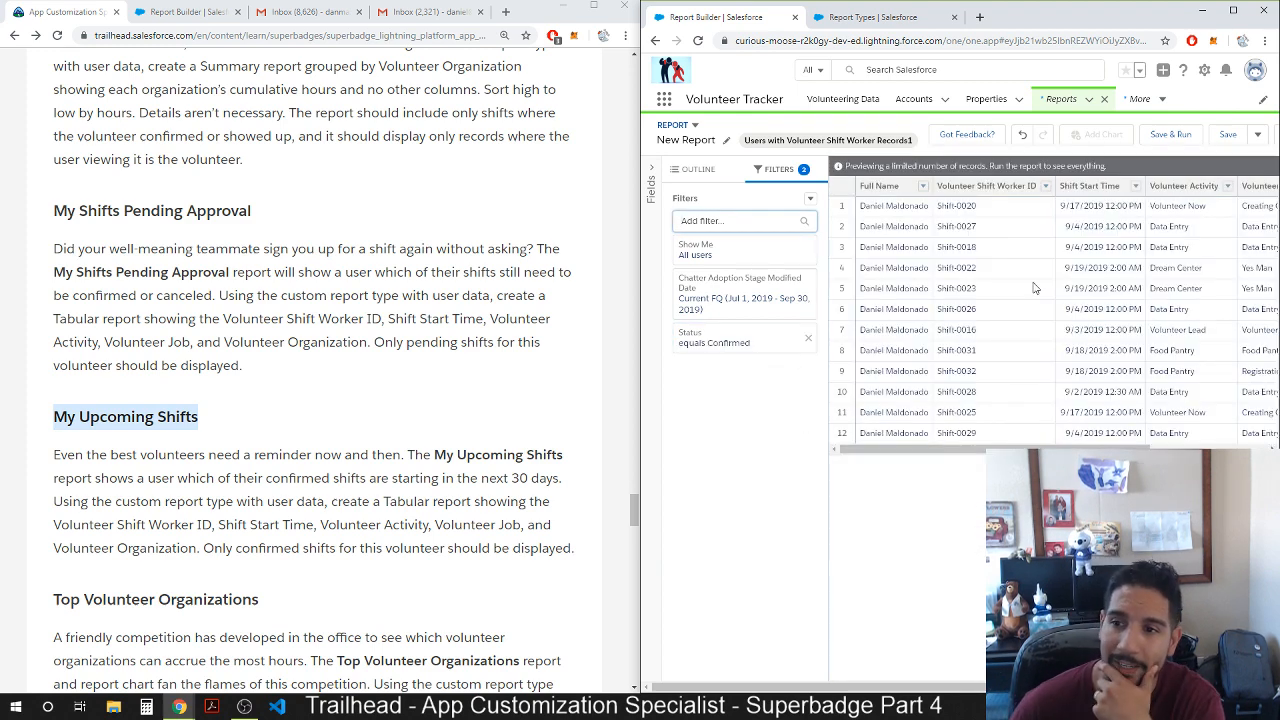
Change the report's date filter to Shift Start Time with the range Next 30 Days.
left_click(757, 305)
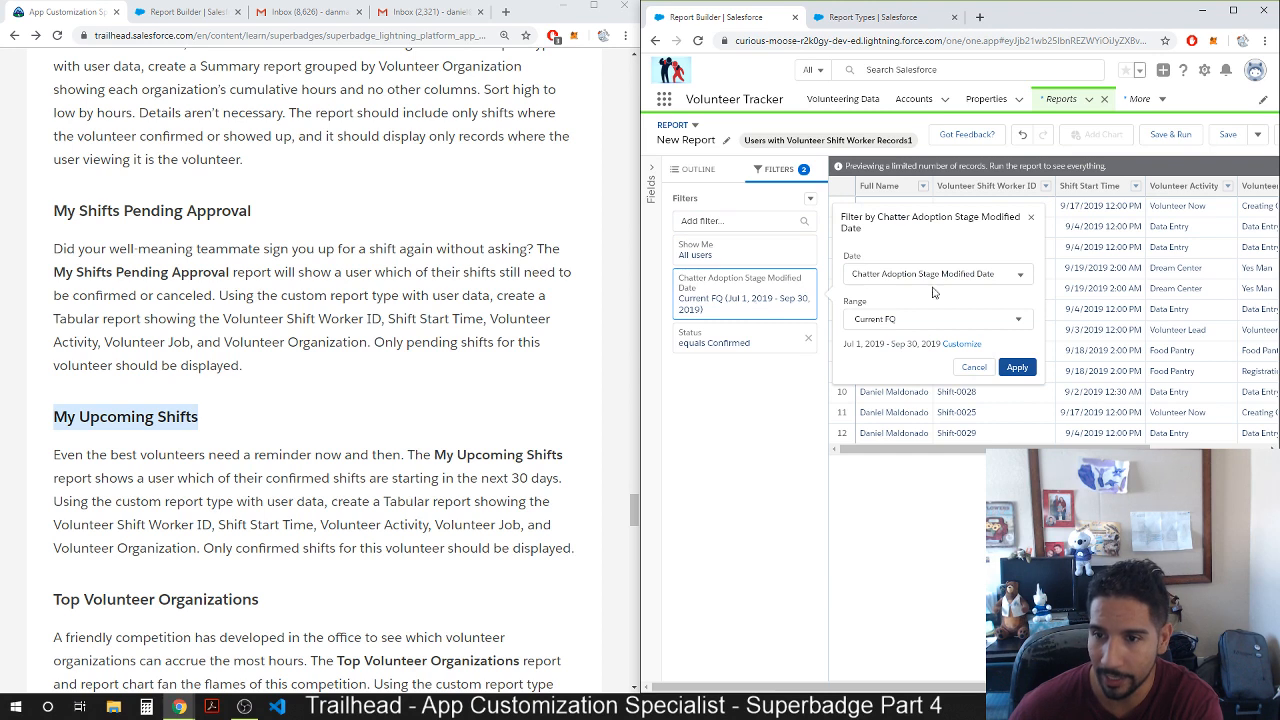
left_click(945, 275)
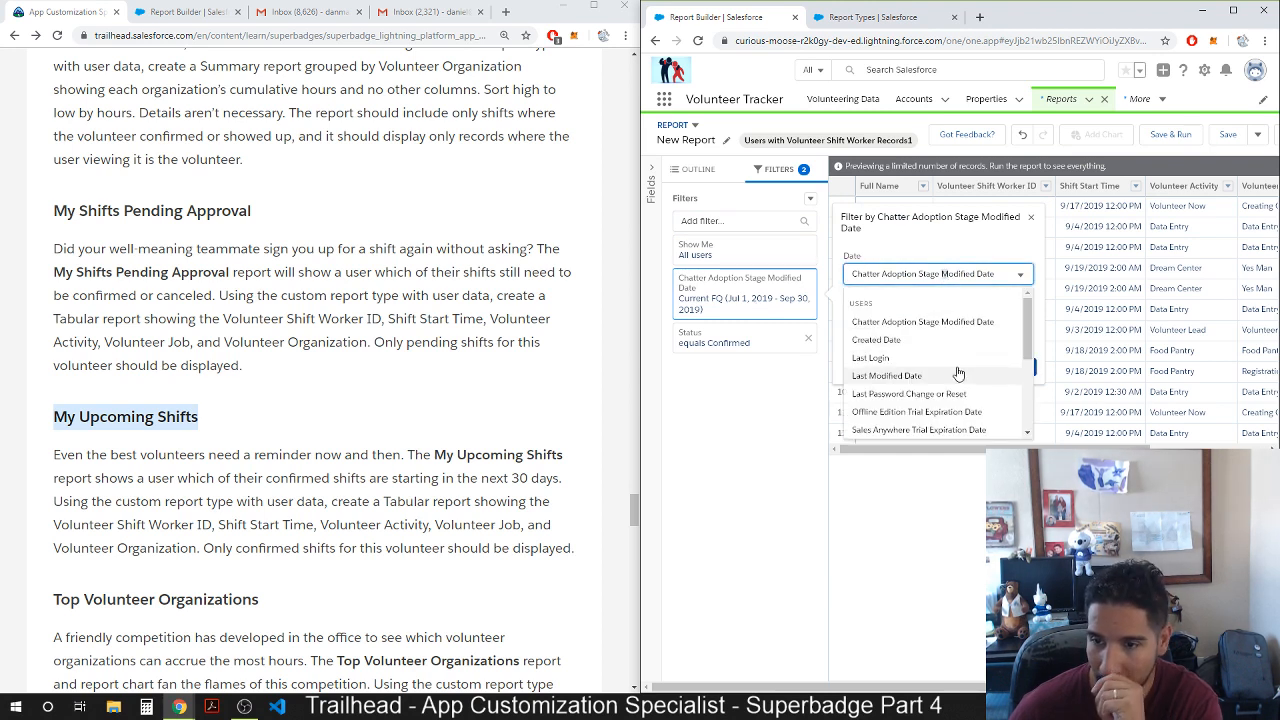
scroll(958, 373, "down", 3)
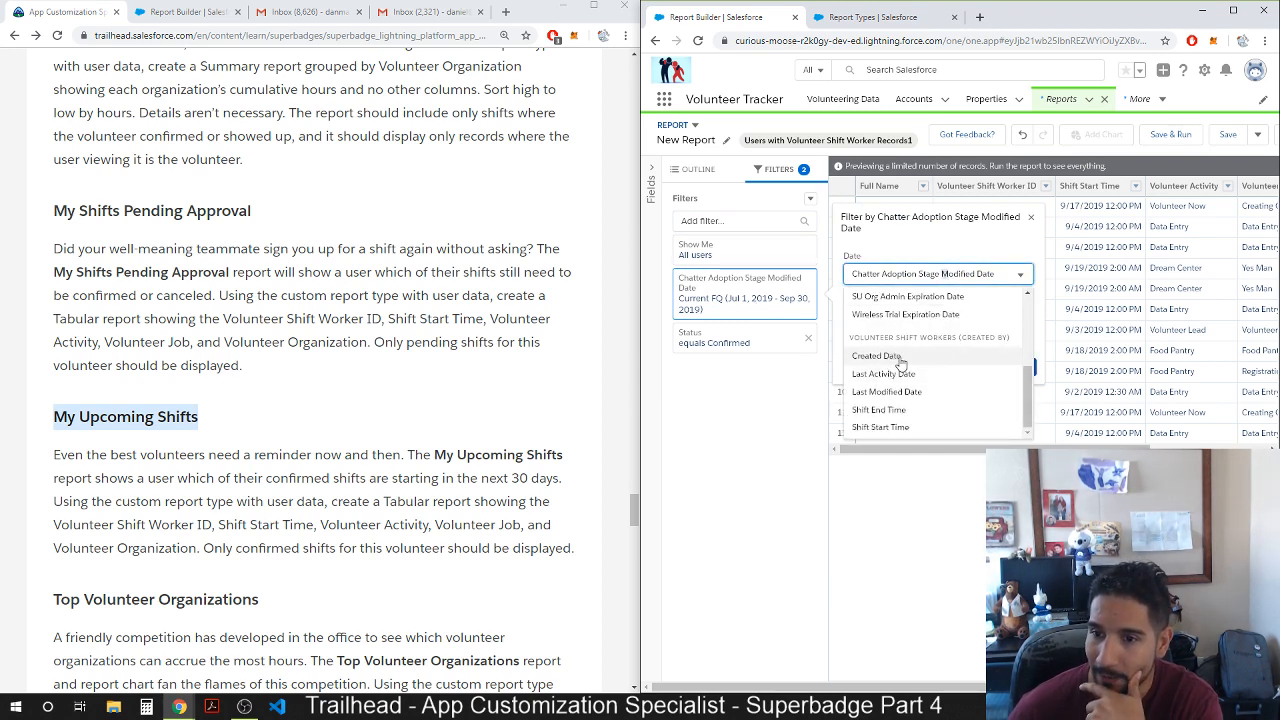
left_click(900, 427)
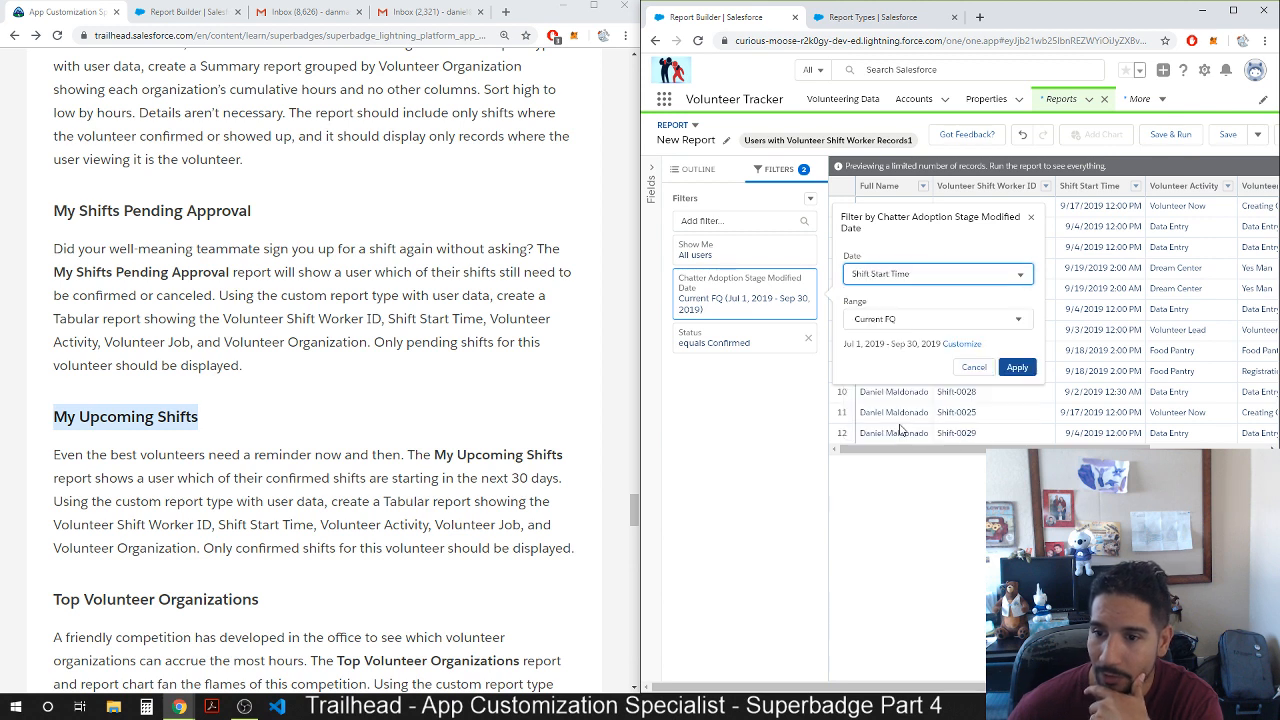
left_click(921, 321)
scroll(896, 428, "down", 5)
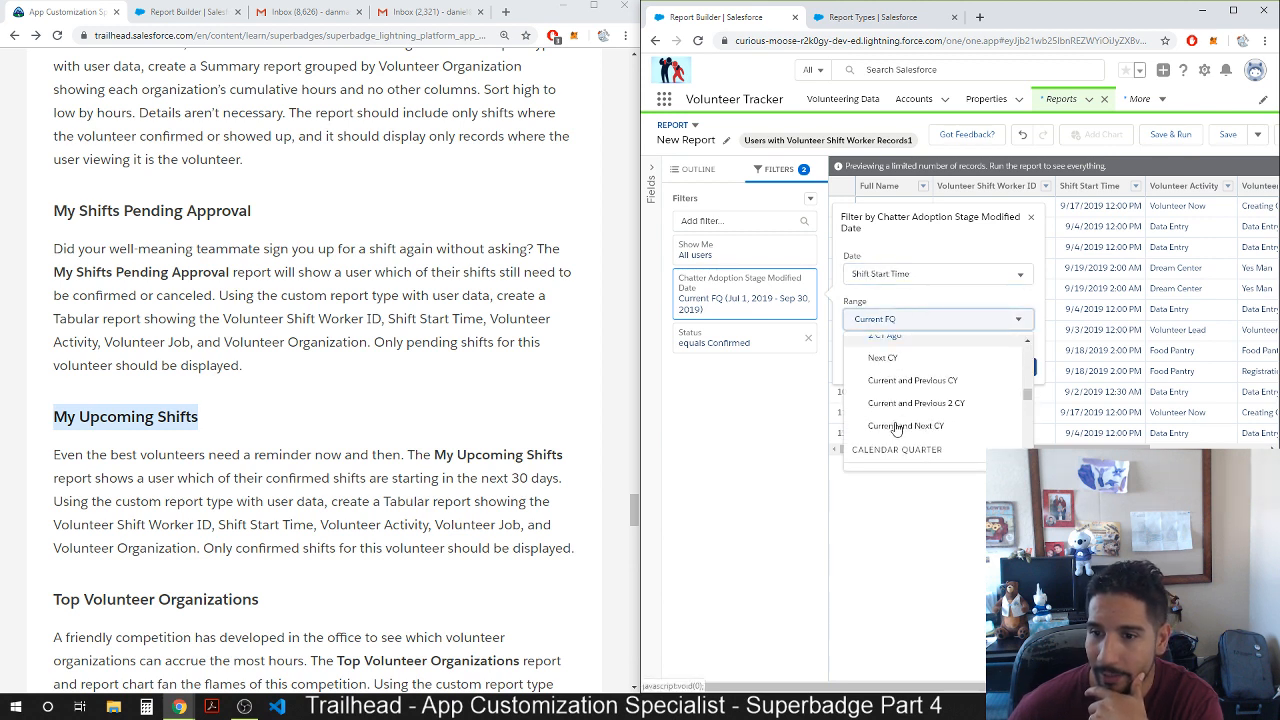
scroll(896, 420, "down", 10)
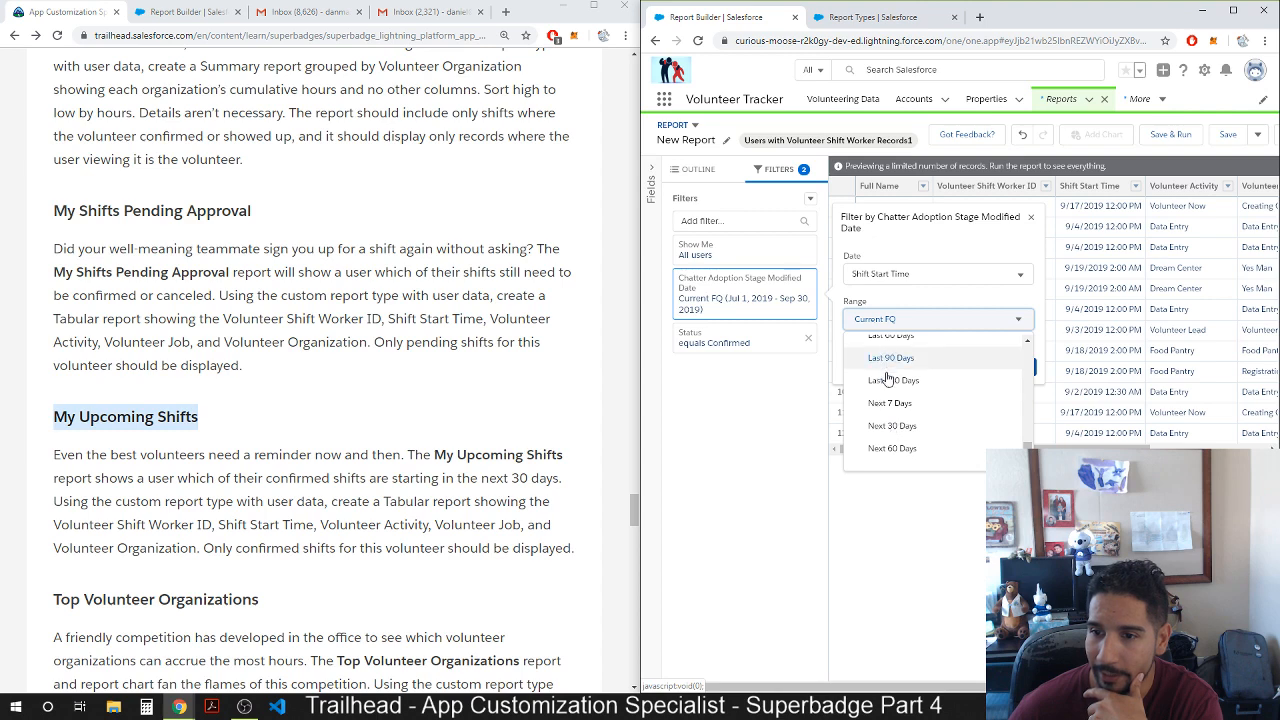
left_click(902, 428)
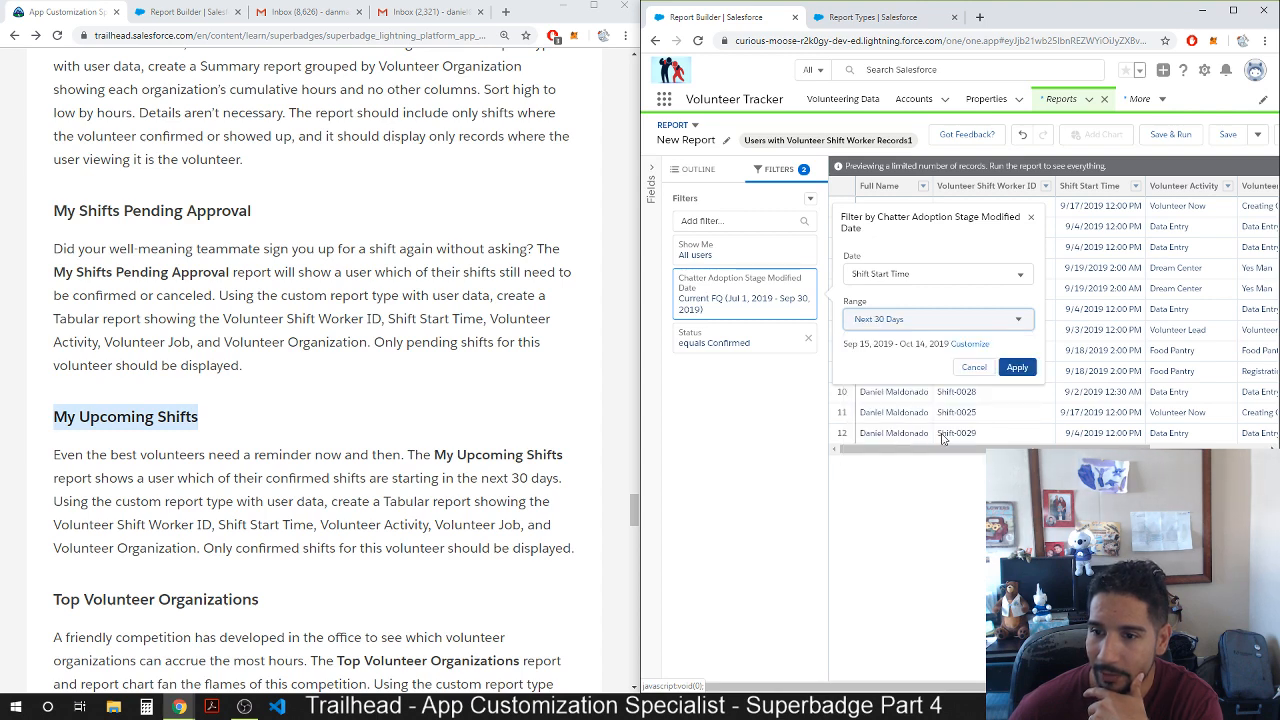
left_click(1017, 367)
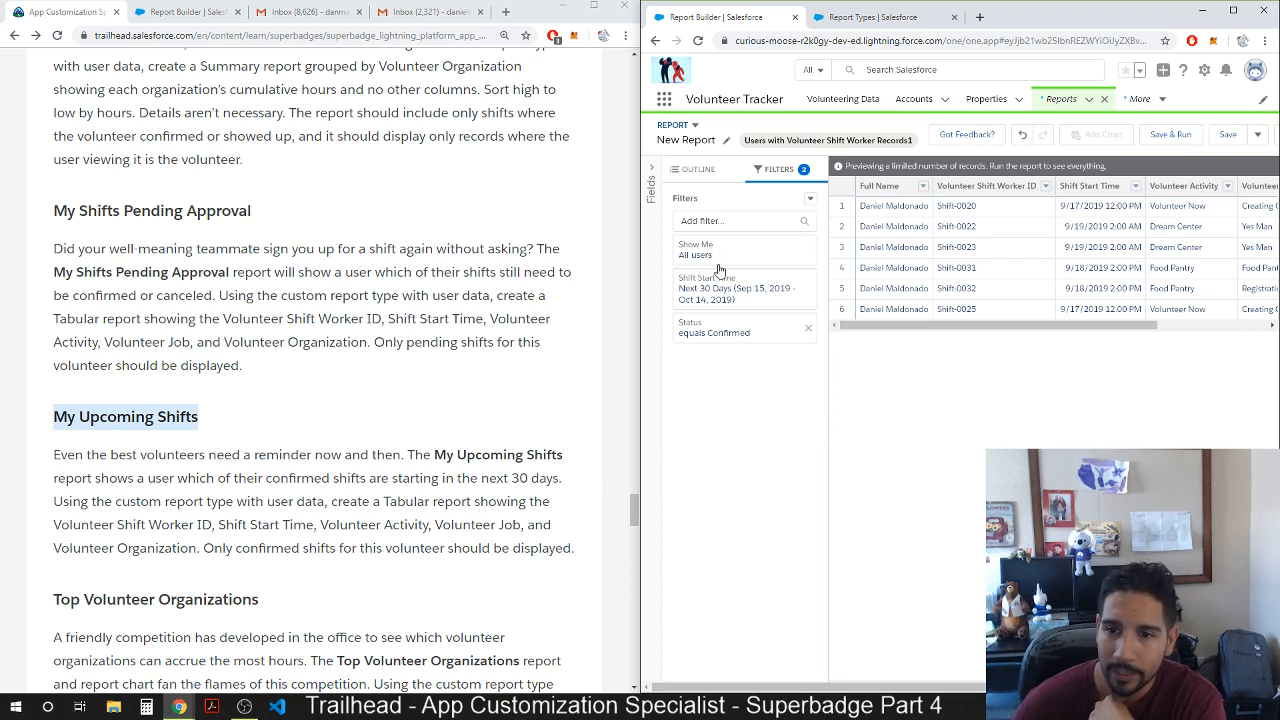
Add a report filter for IsShiftVolunteer equals True and return to the report's column outline.
left_click(771, 218)
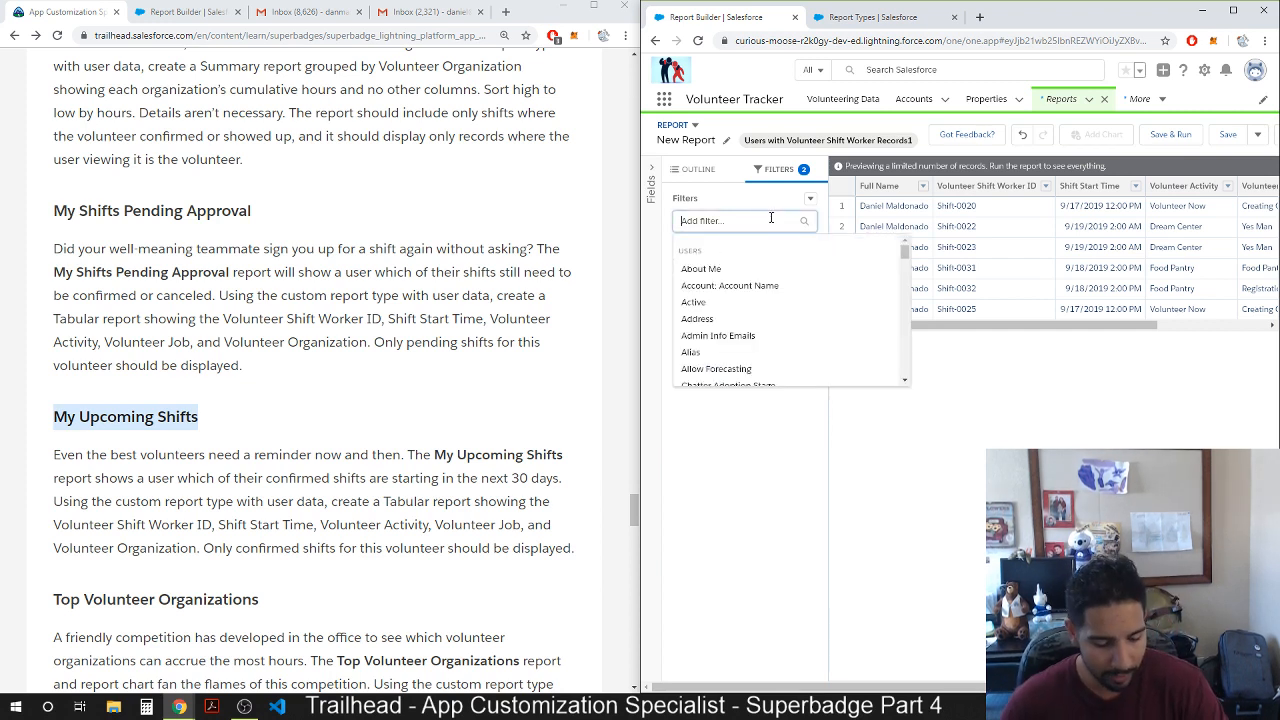
type("is")
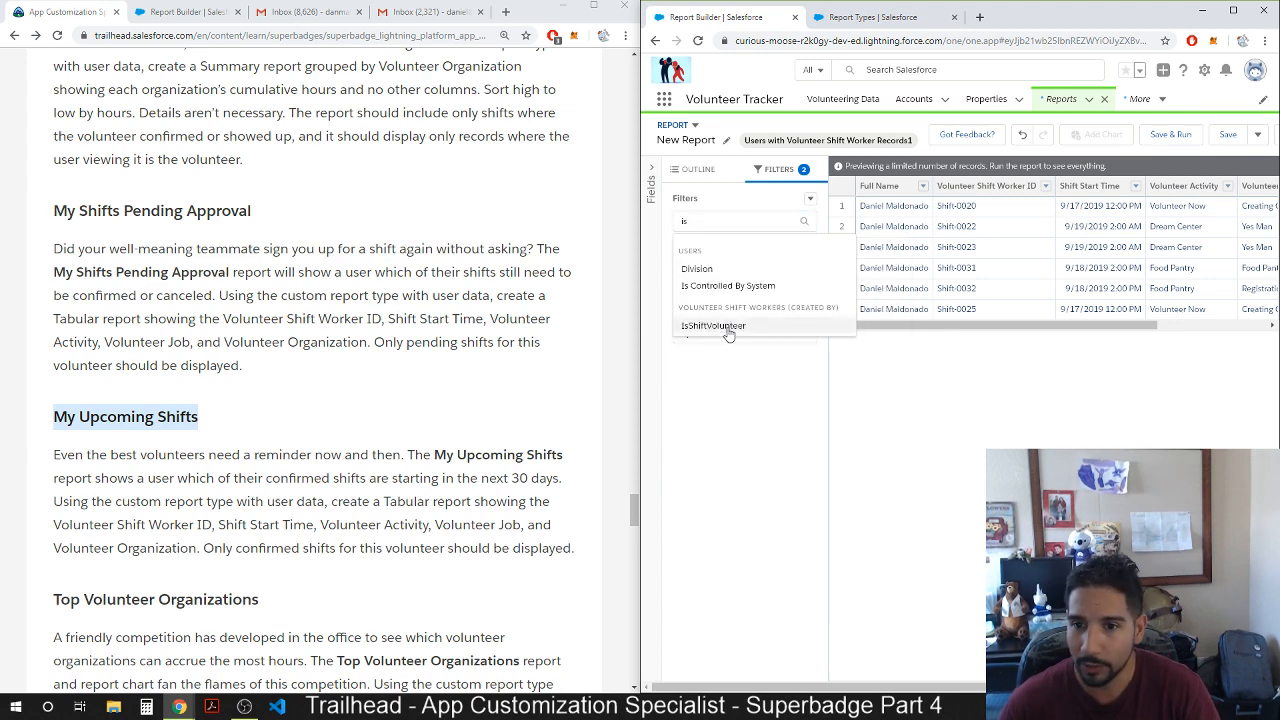
left_click(727, 325)
left_click(1016, 391)
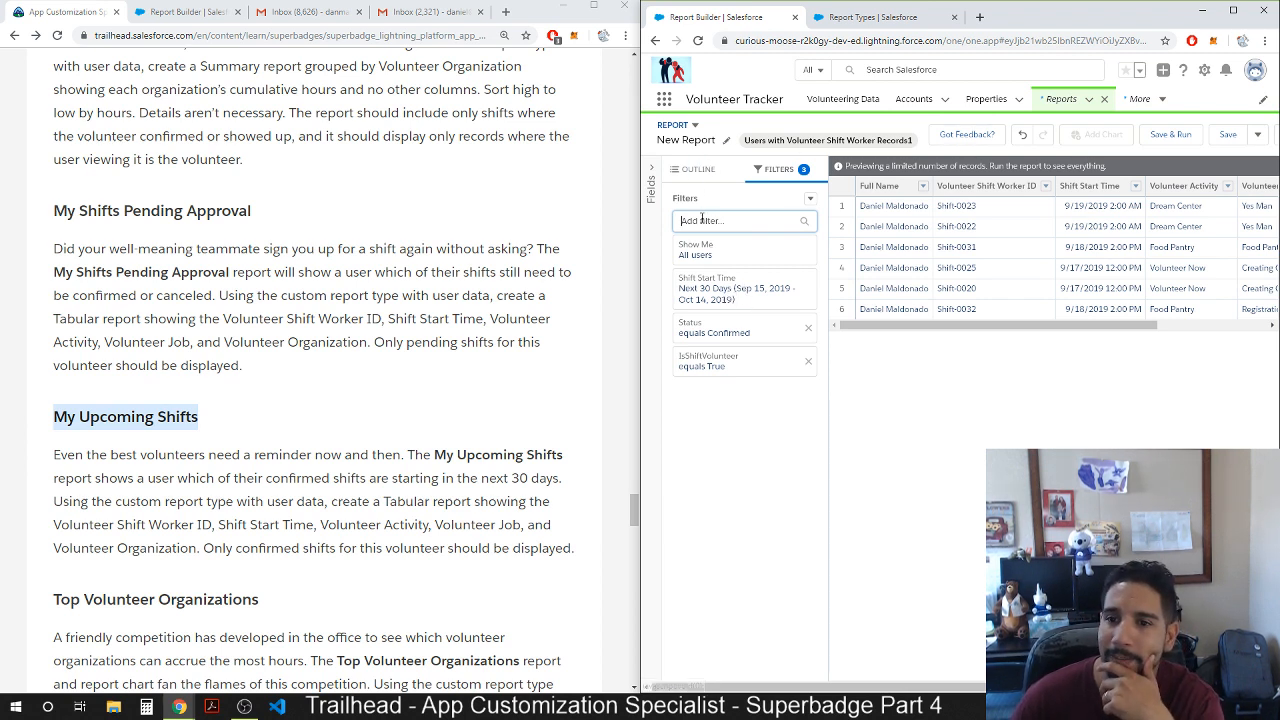
left_click(696, 170)
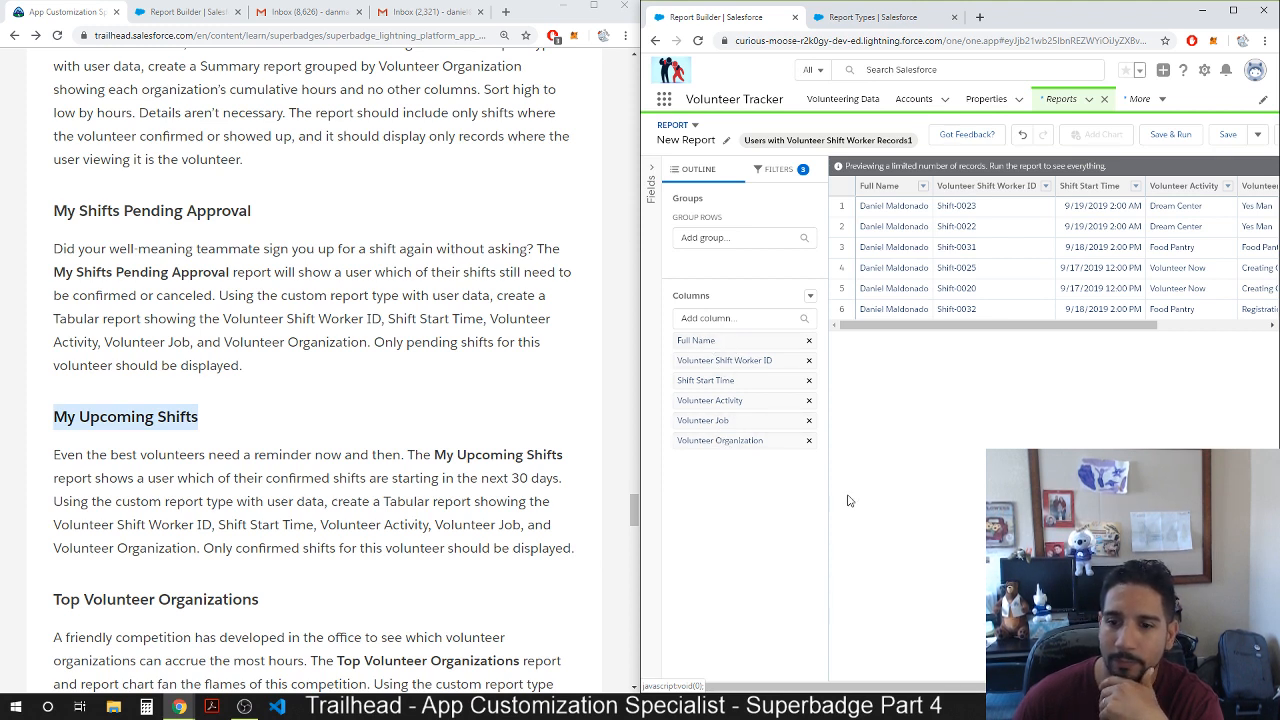
Rename the new report as My Upcoming Shifts1, using the report title from the superbadge instructions.
left_click(727, 143)
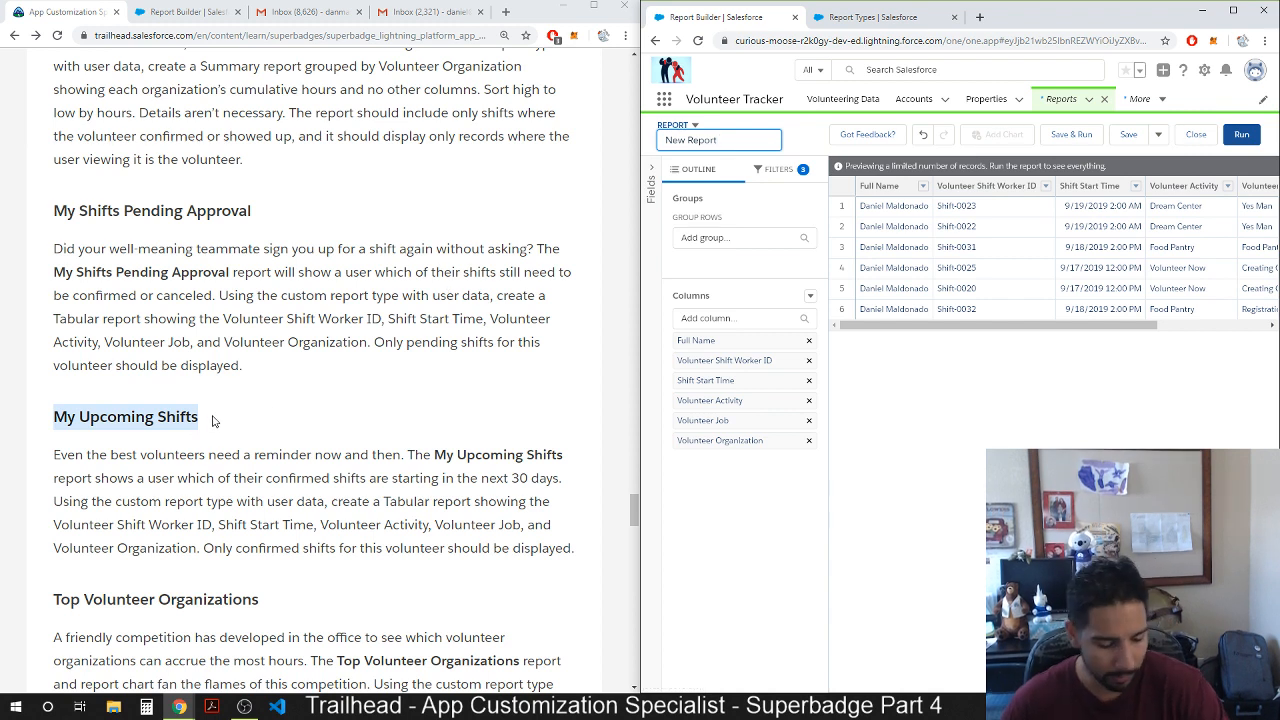
left_click_drag(432, 454, 563, 452)
key("ctrl+c")
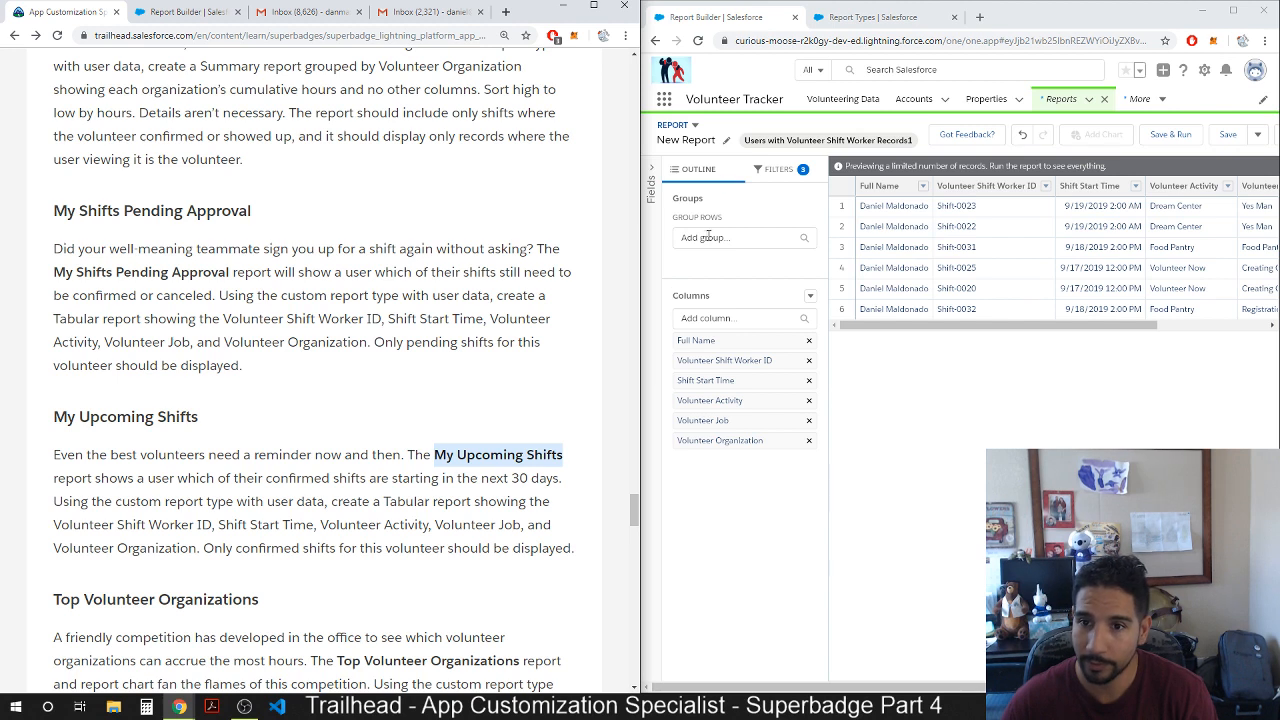
left_click(711, 140)
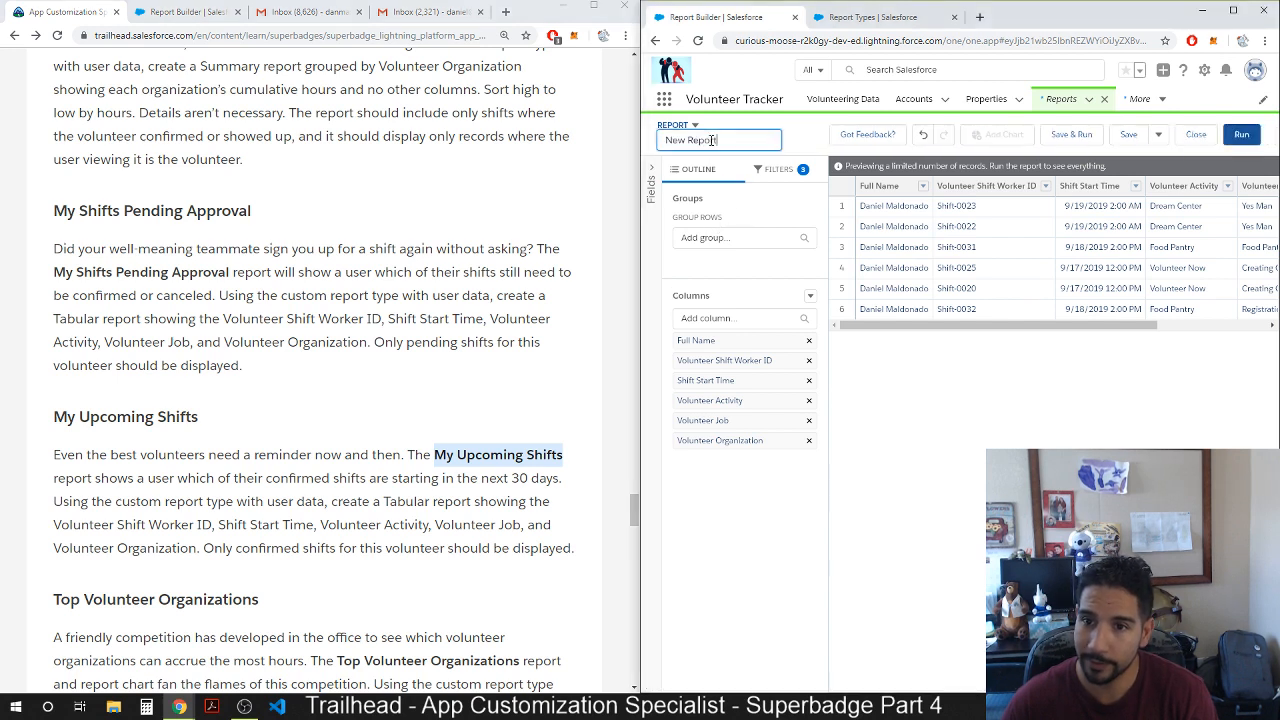
key("ctrl+a")
key("ctrl+v")
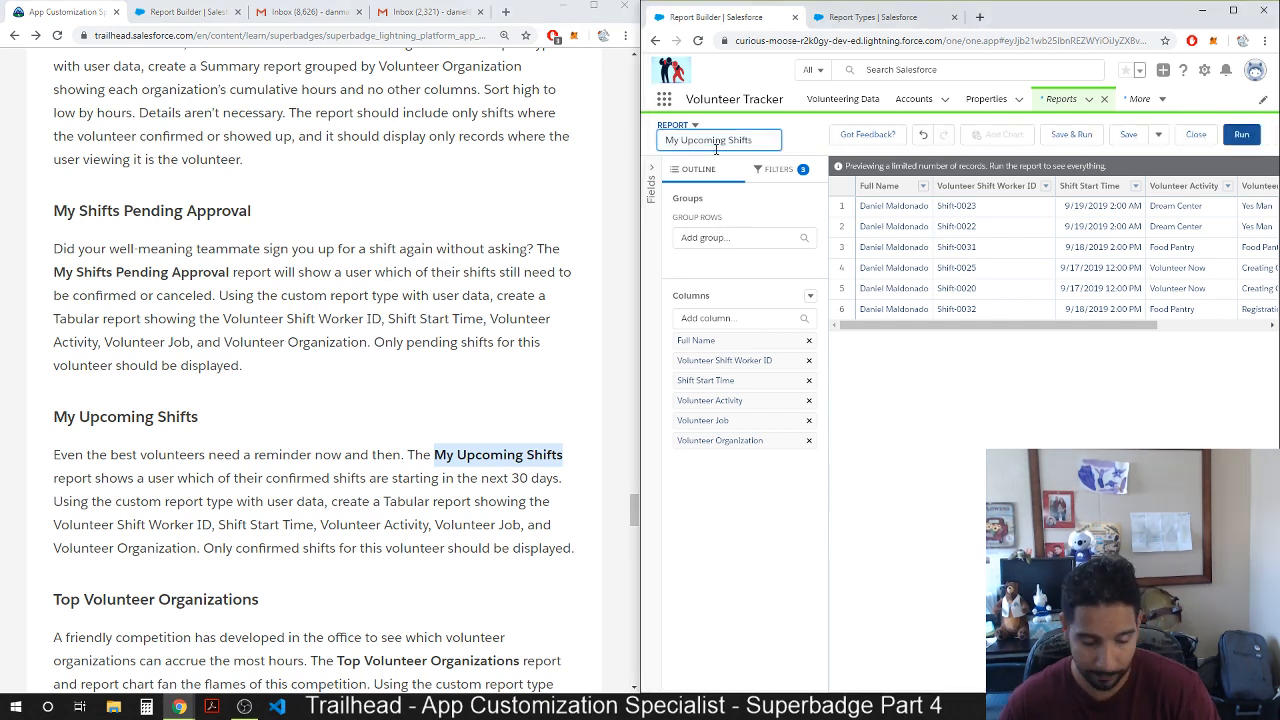
key("Return")
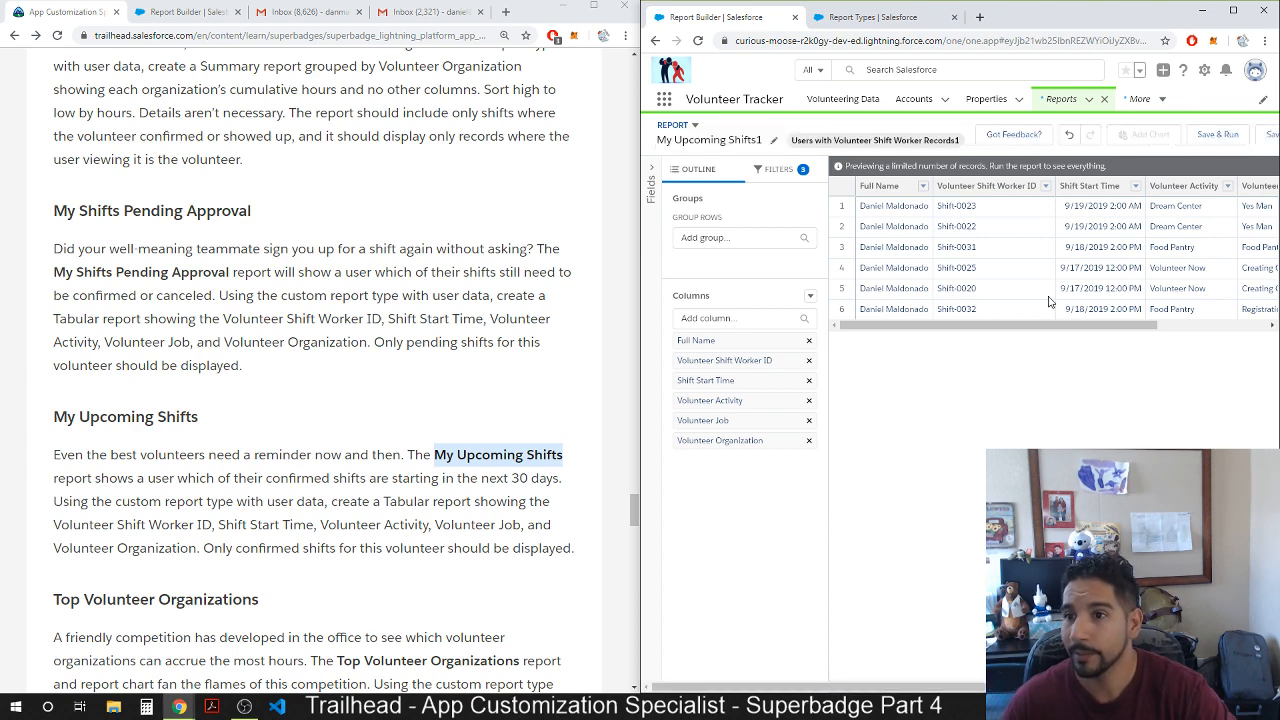
Save the My Upcoming Shifts1 report in the Volunteer Reports1 folder and run it.
left_click(1218, 134)
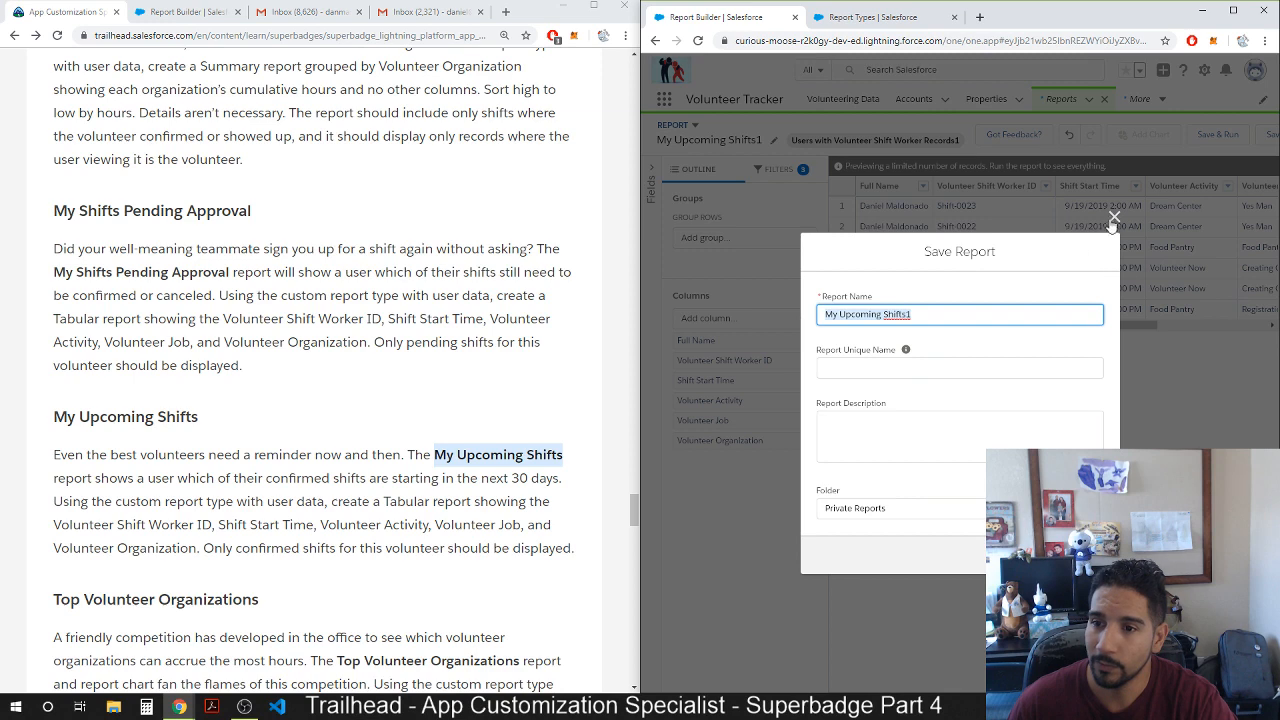
left_click(930, 365)
left_click(820, 422)
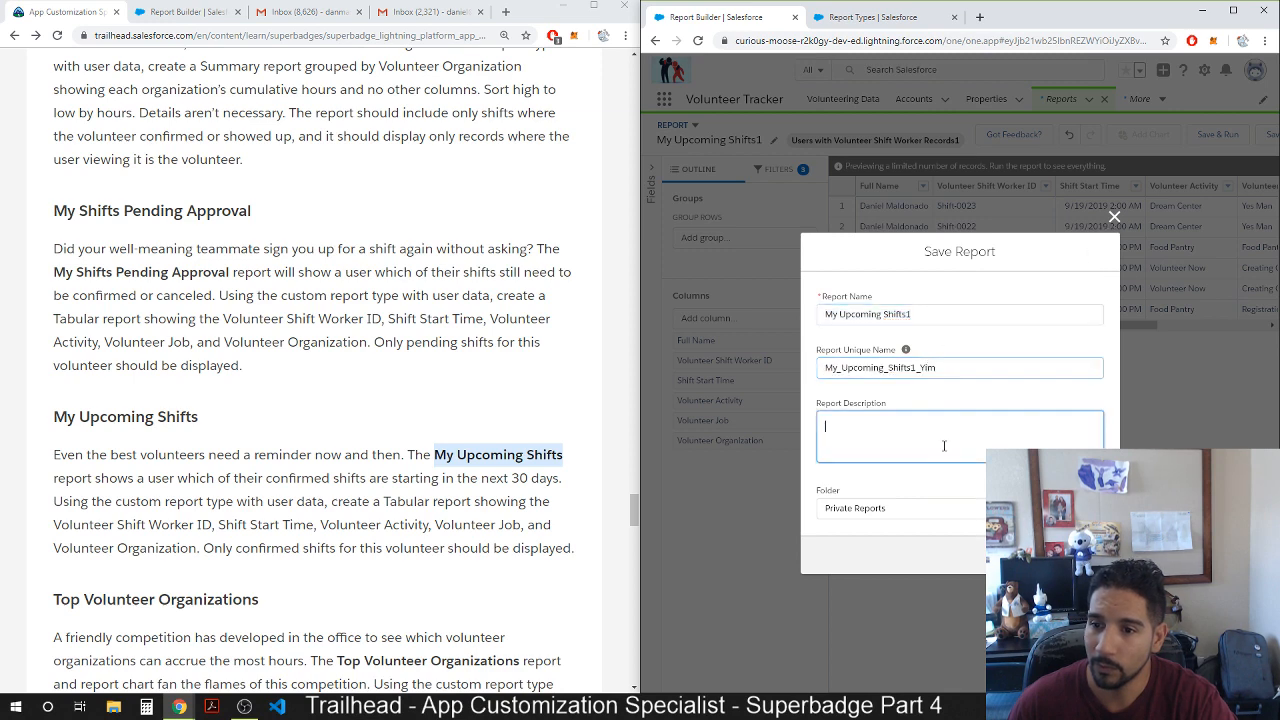
left_click(1060, 508)
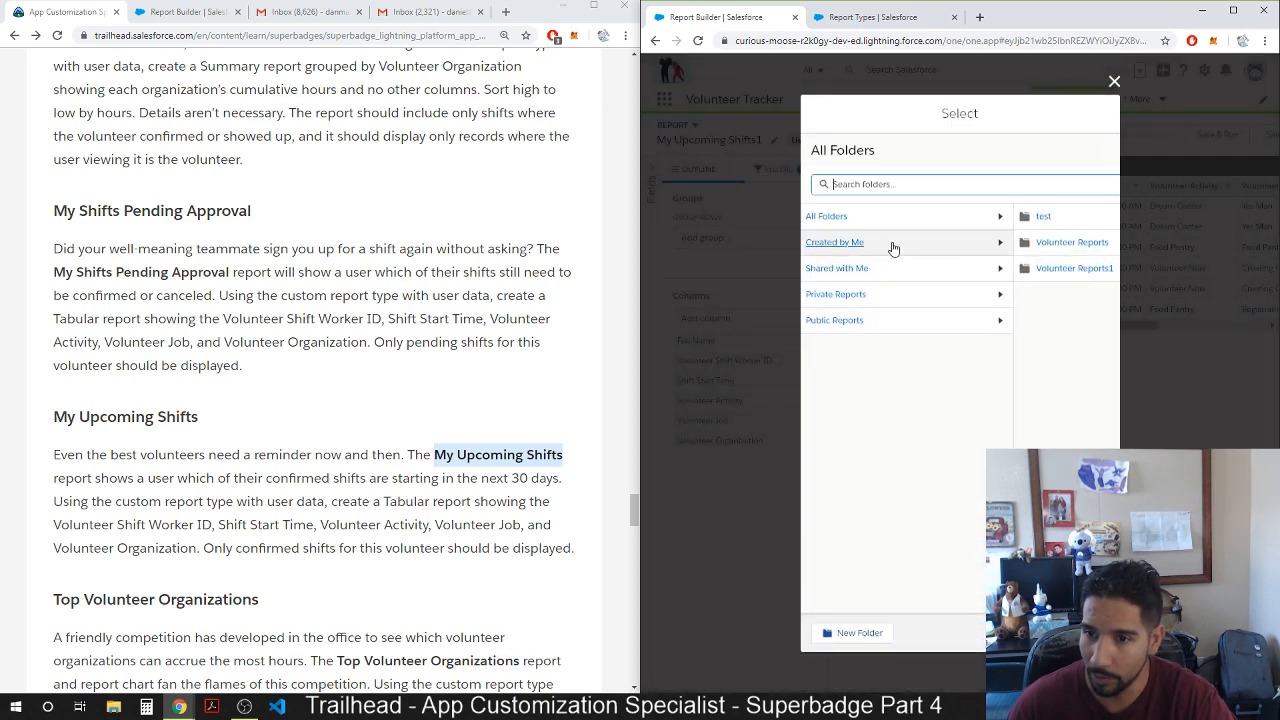
left_click(1086, 275)
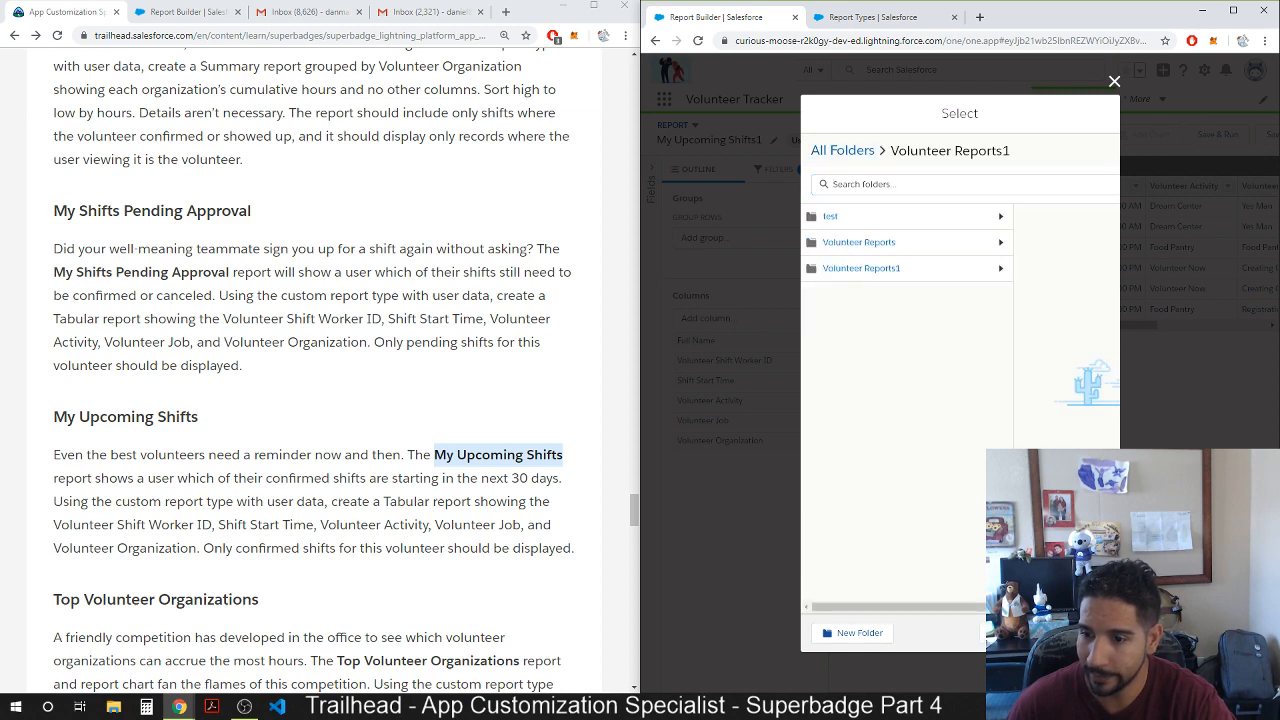
left_click(1070, 633)
left_click(1083, 555)
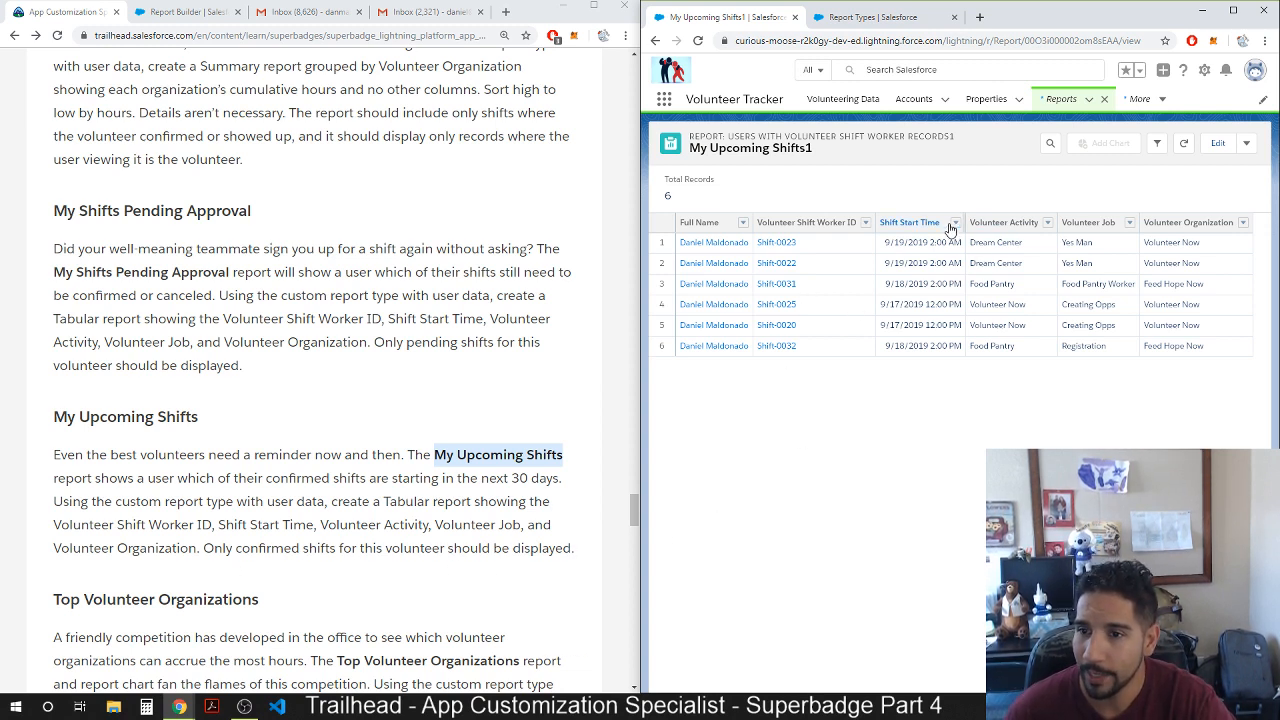
Sort the My Upcoming Shifts1 report by Shift Start Time ascending, save it and close the report editor.
left_click(1218, 143)
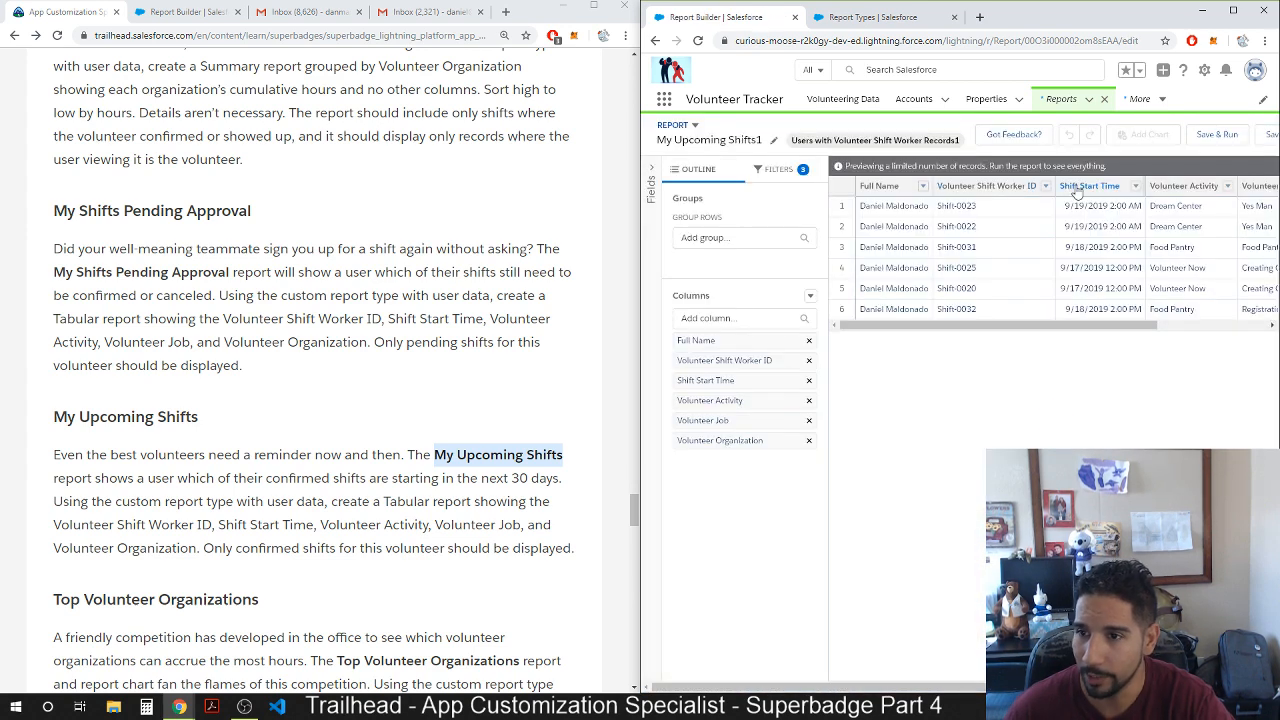
left_click(1136, 187)
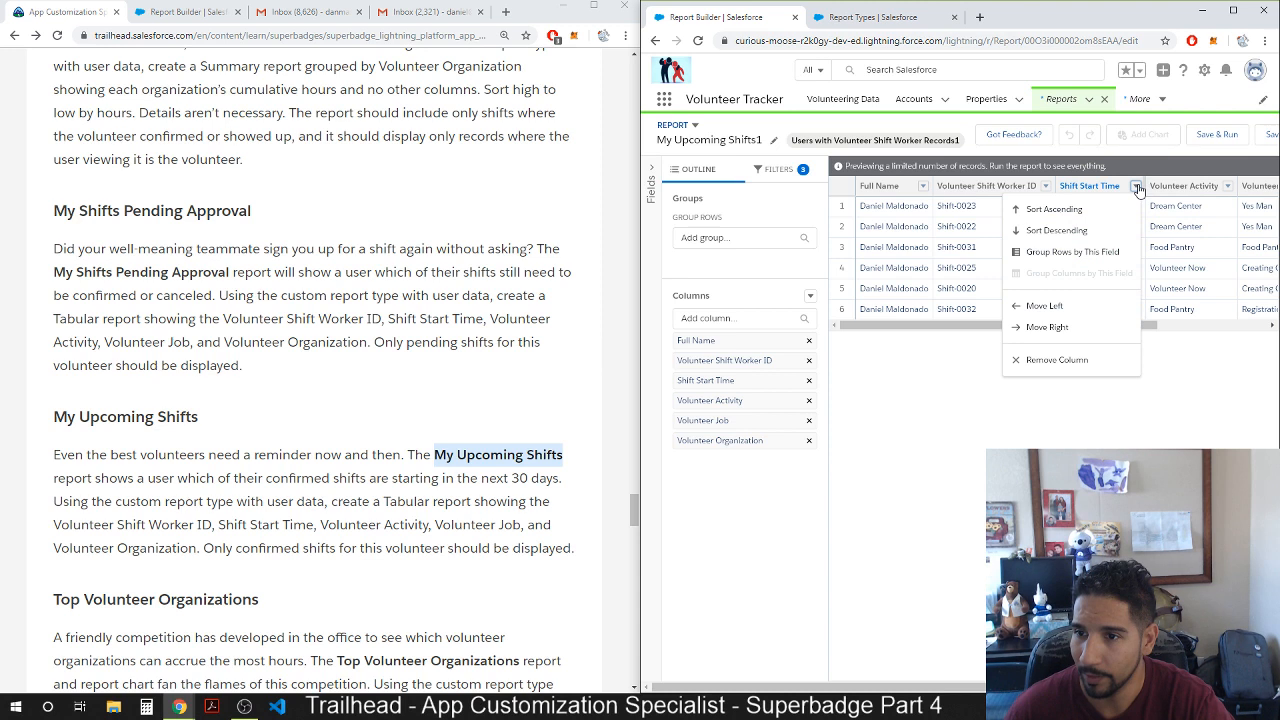
left_click(1063, 210)
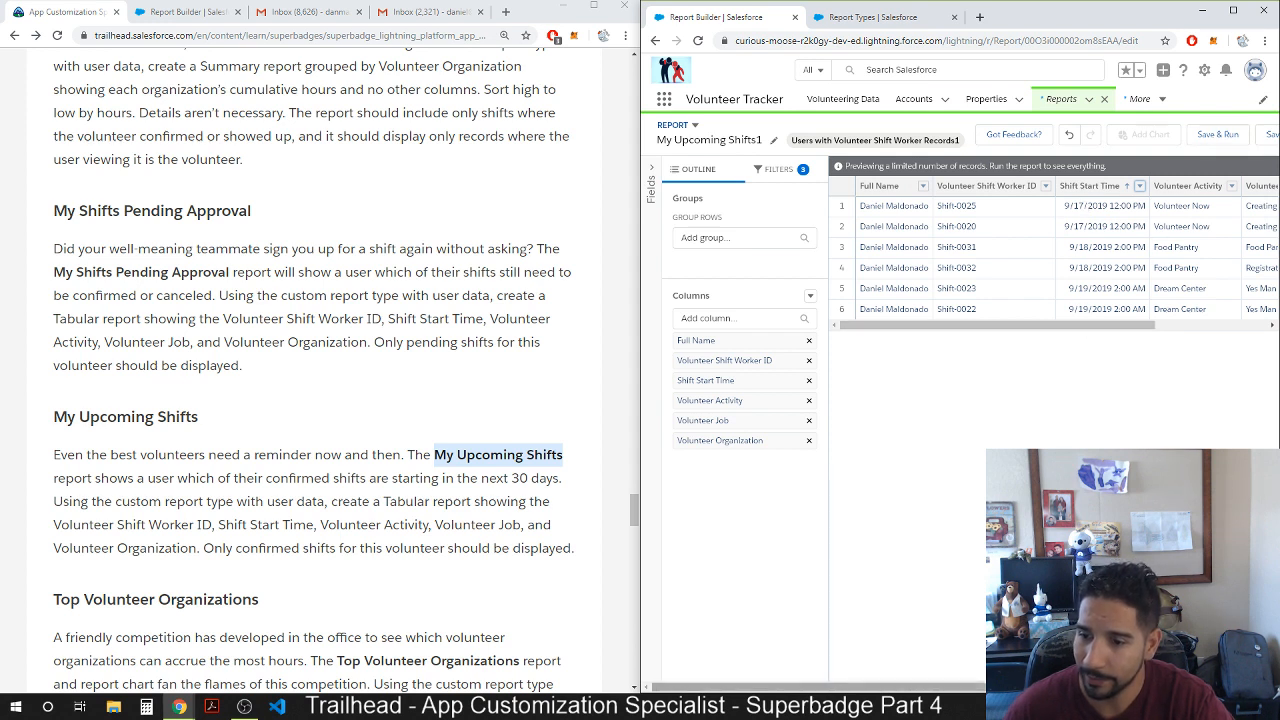
scroll(1133, 249, "right", 3)
left_click(1166, 135)
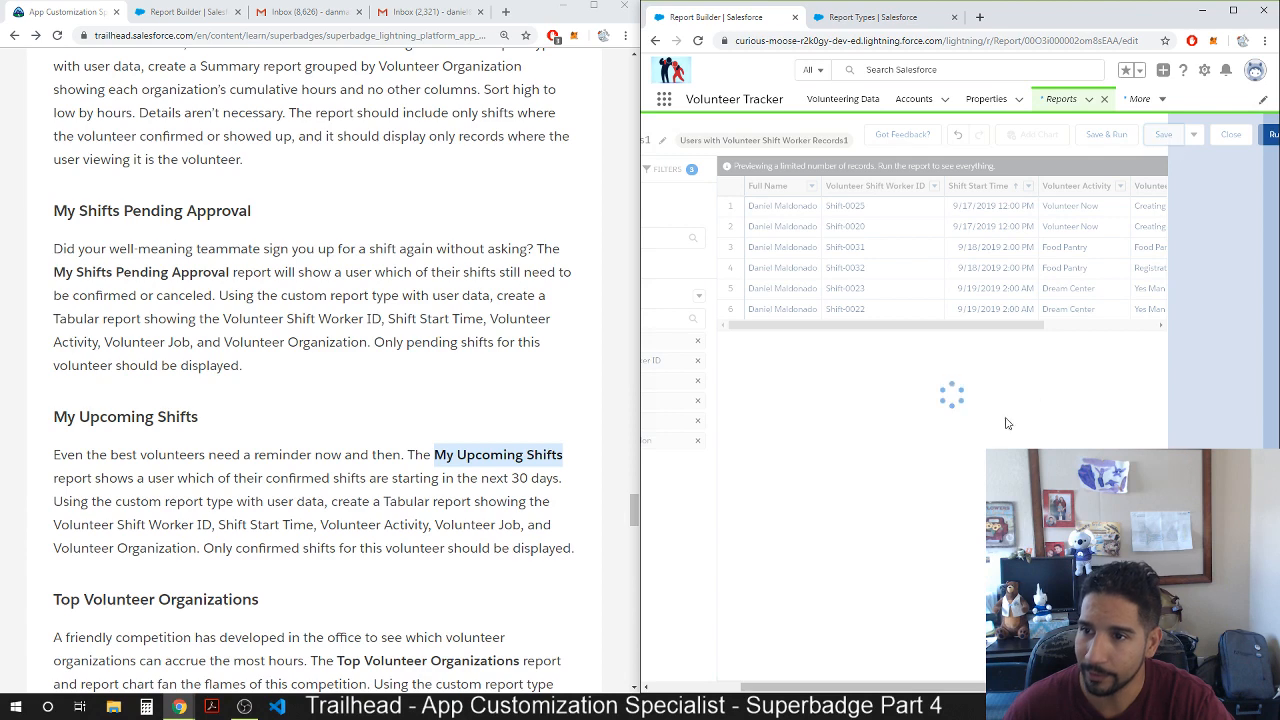
left_click(1231, 135)
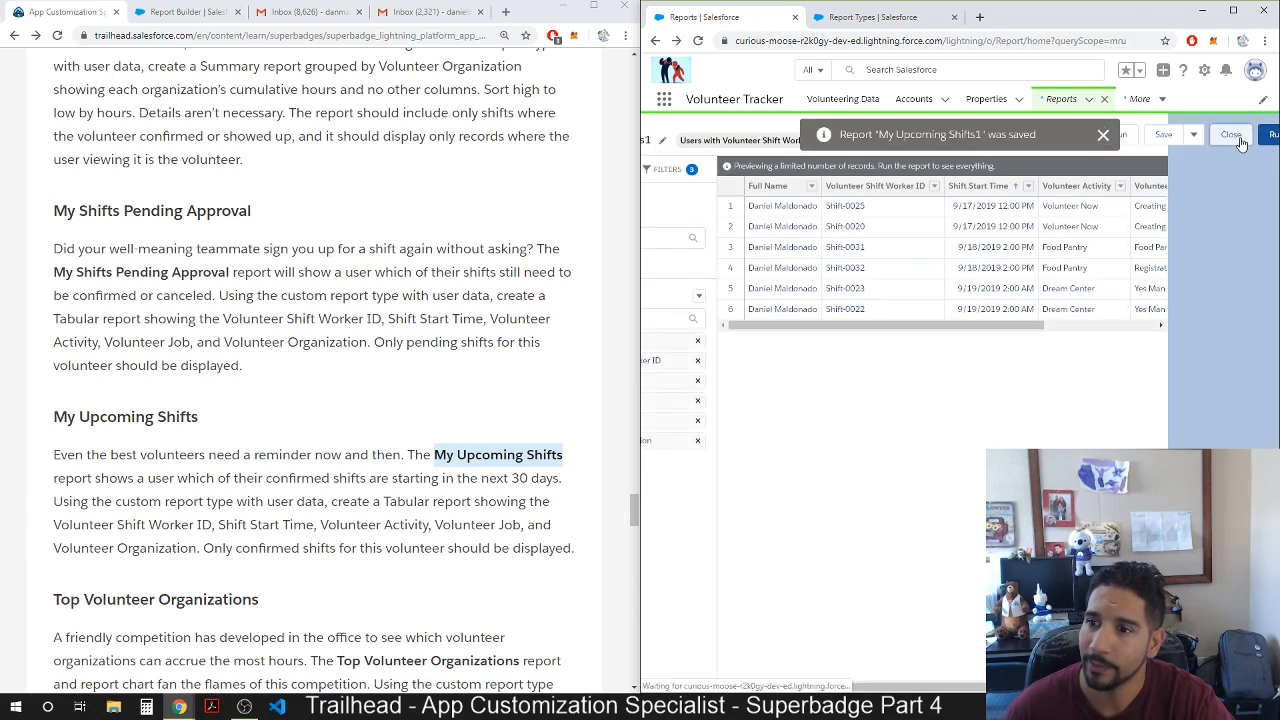
Create a new report with the custom report type Users with Volunteer Shift Worker Records1.
left_click(87, 577)
scroll(105, 575, "down", 2)
scroll(98, 393, "down", 1)
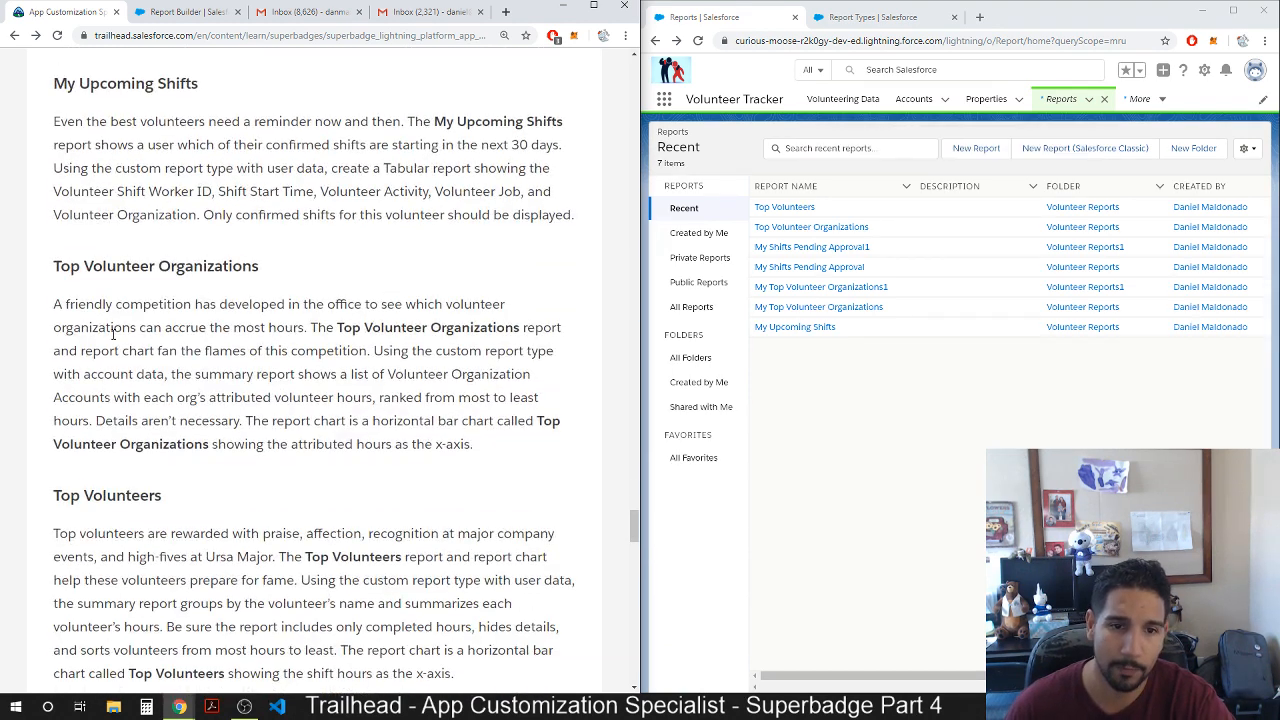
left_click_drag(259, 267, 56, 270)
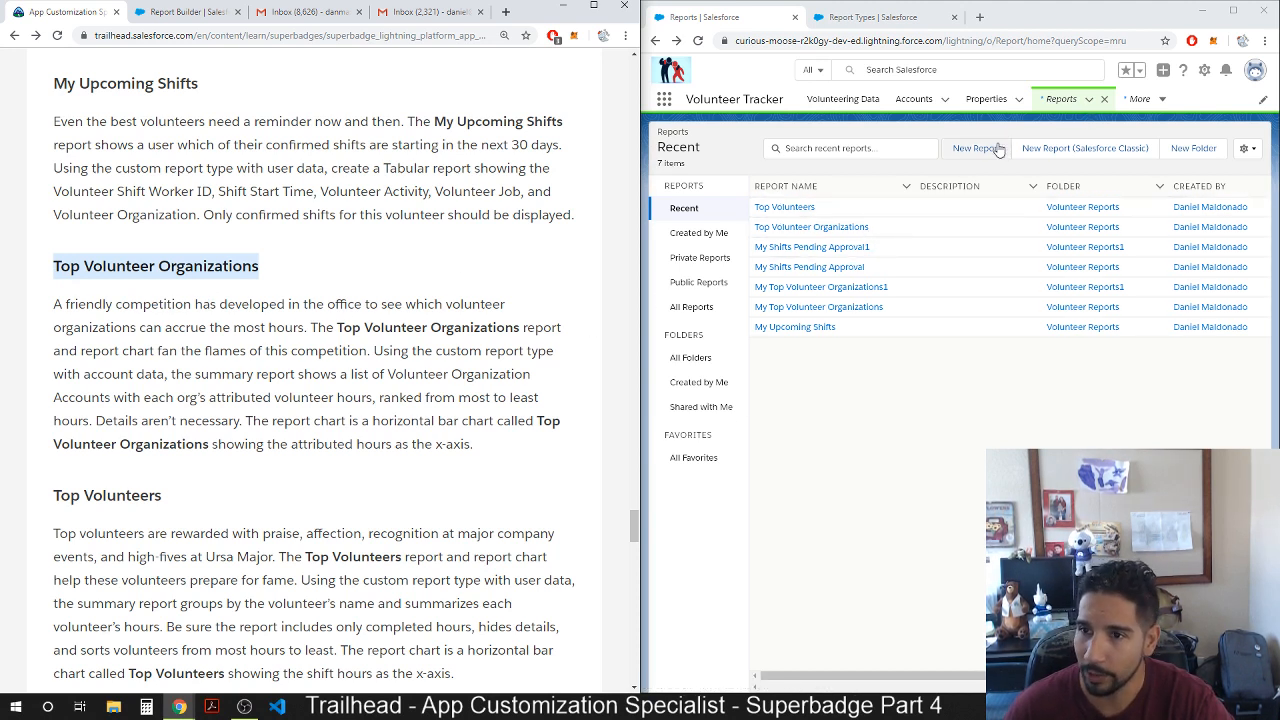
left_click(988, 152)
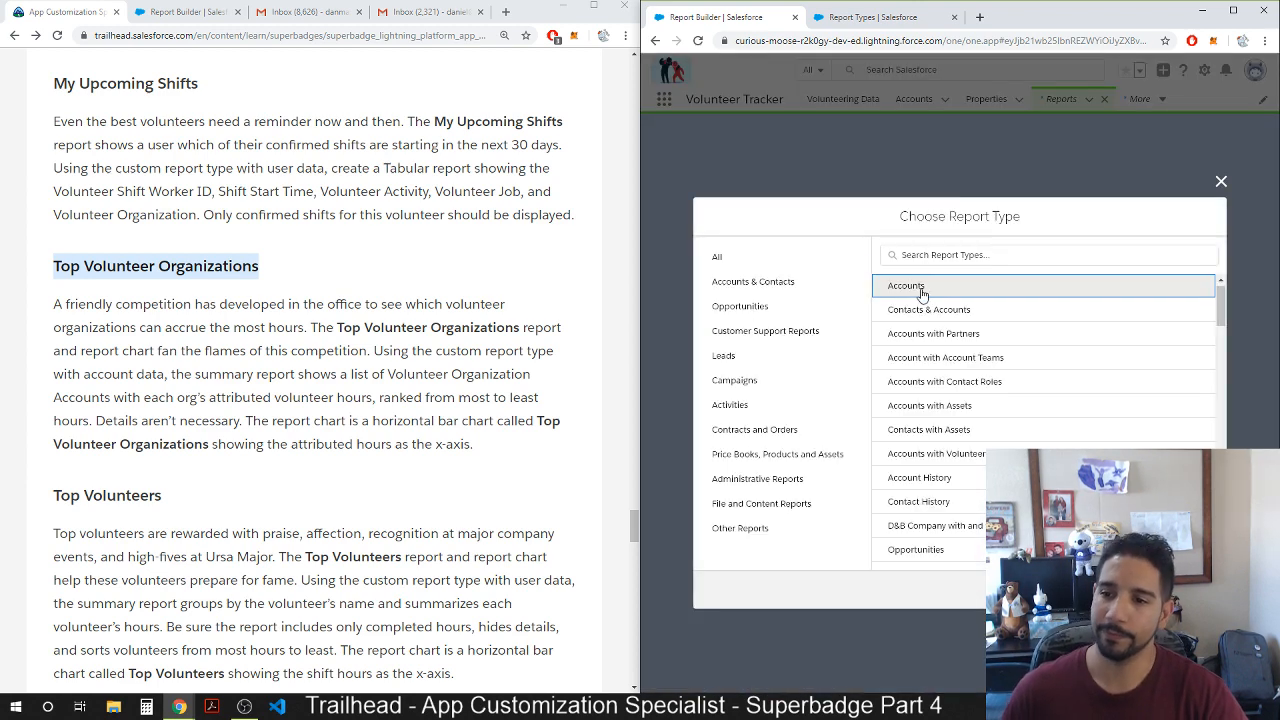
scroll(930, 330, "down", 10)
scroll(958, 492, "down", 5)
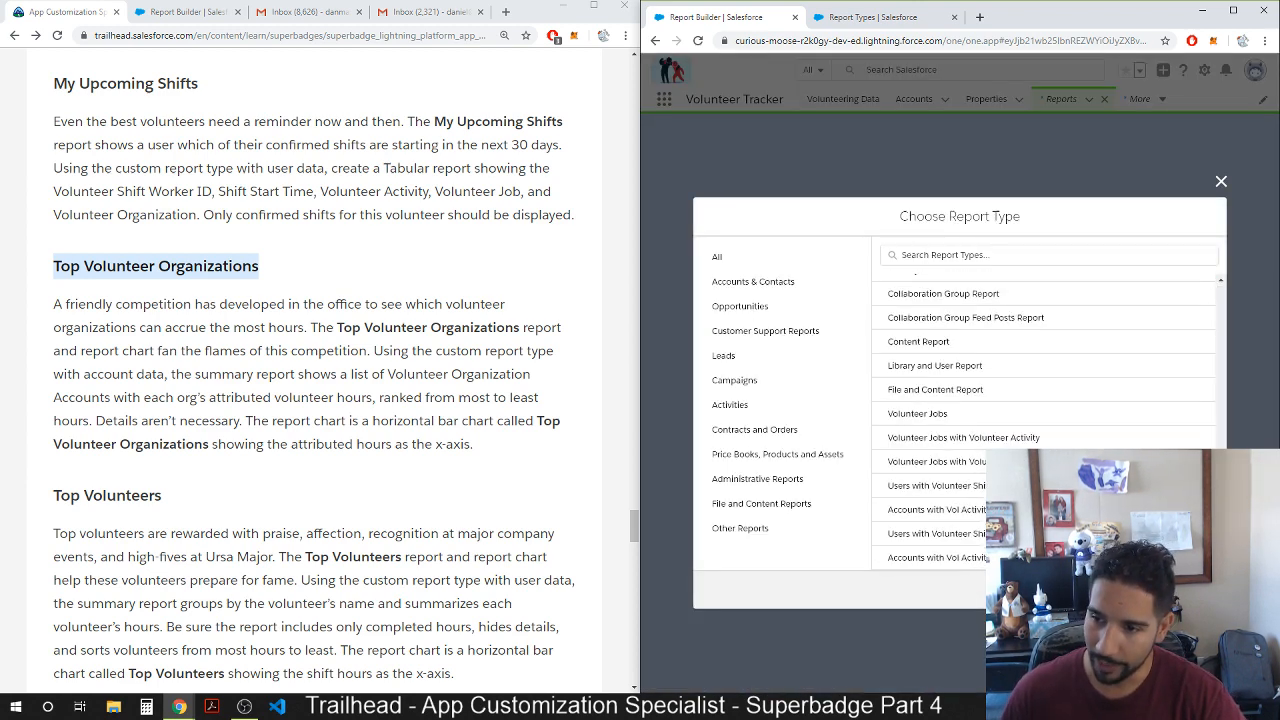
left_click(958, 489)
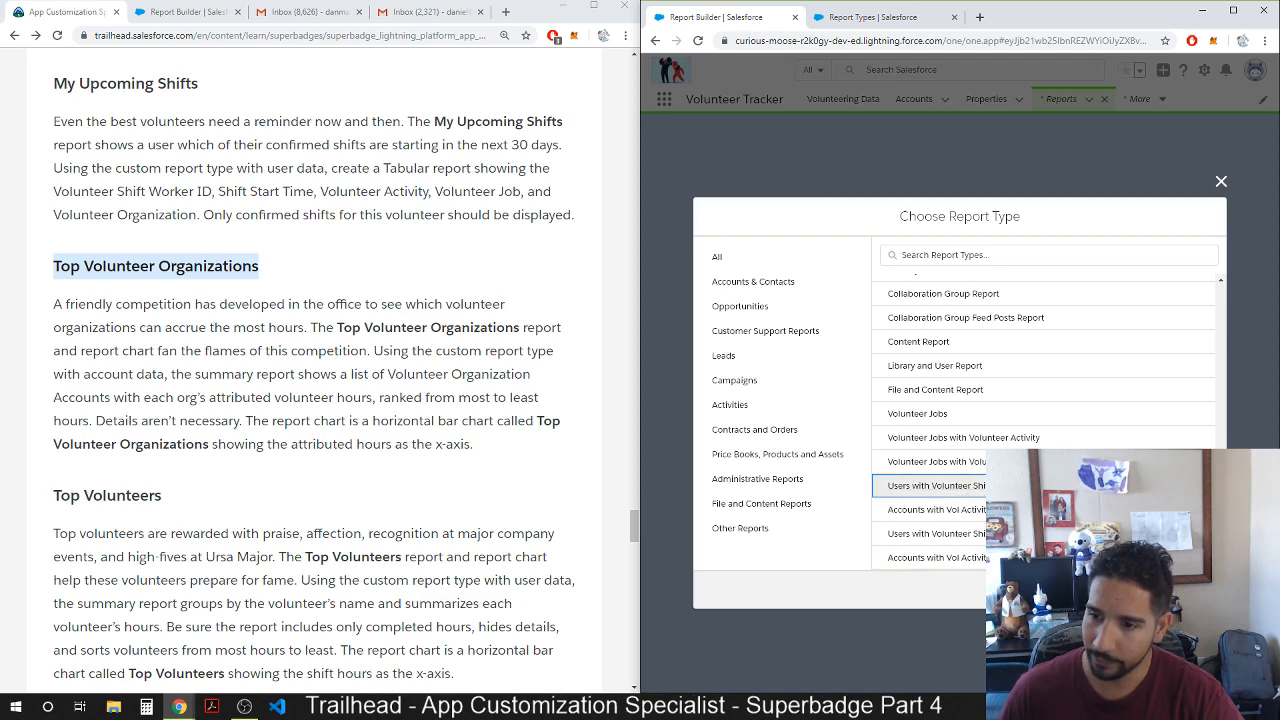
left_click(1182, 589)
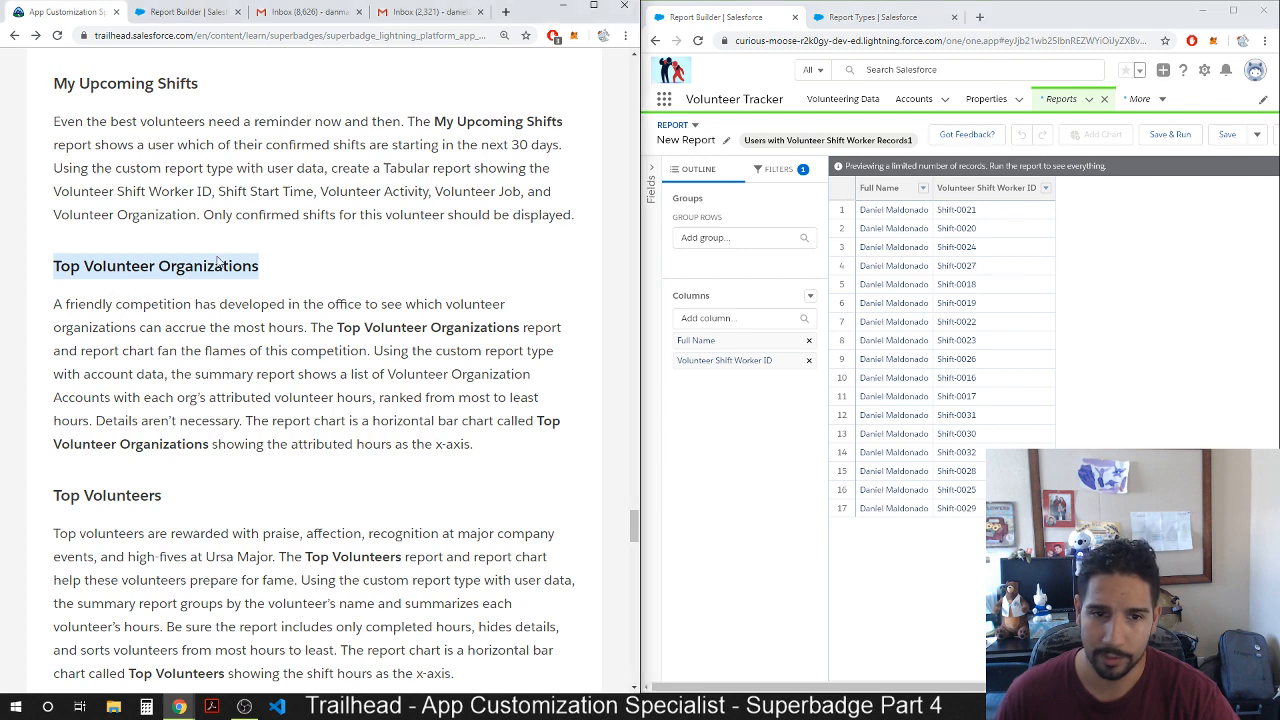
Check the Top Volunteers section of the superbadge instructions and rename the new report as Top Volunteers1.
left_click(264, 269)
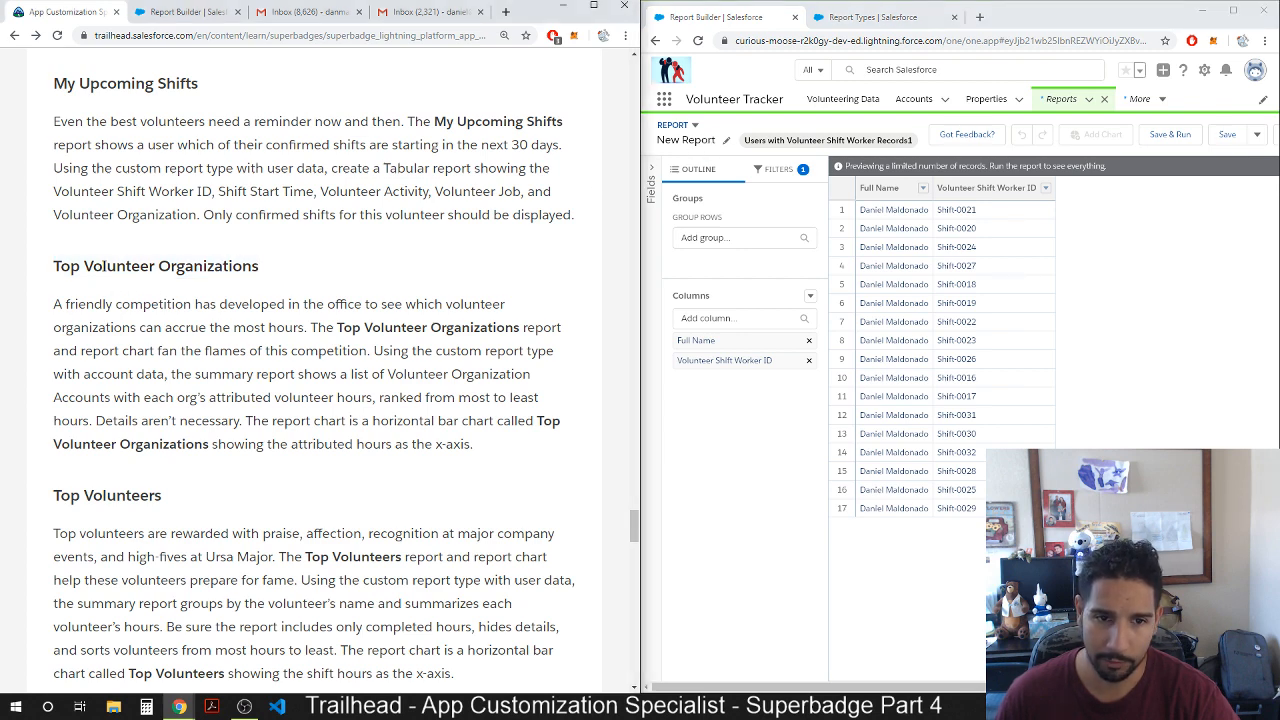
scroll(155, 557, "down", 1)
left_click_drag(170, 364, 55, 367)
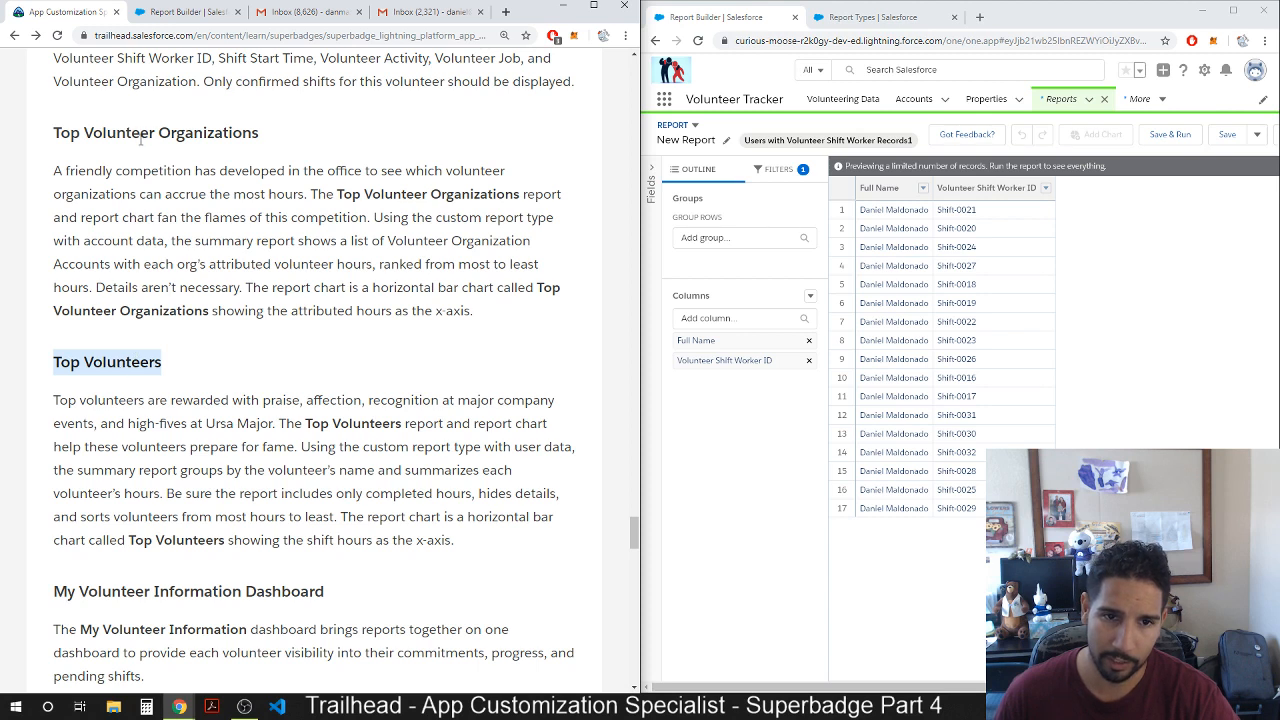
left_click_drag(140, 141, 152, 132)
left_click_drag(55, 364, 168, 362)
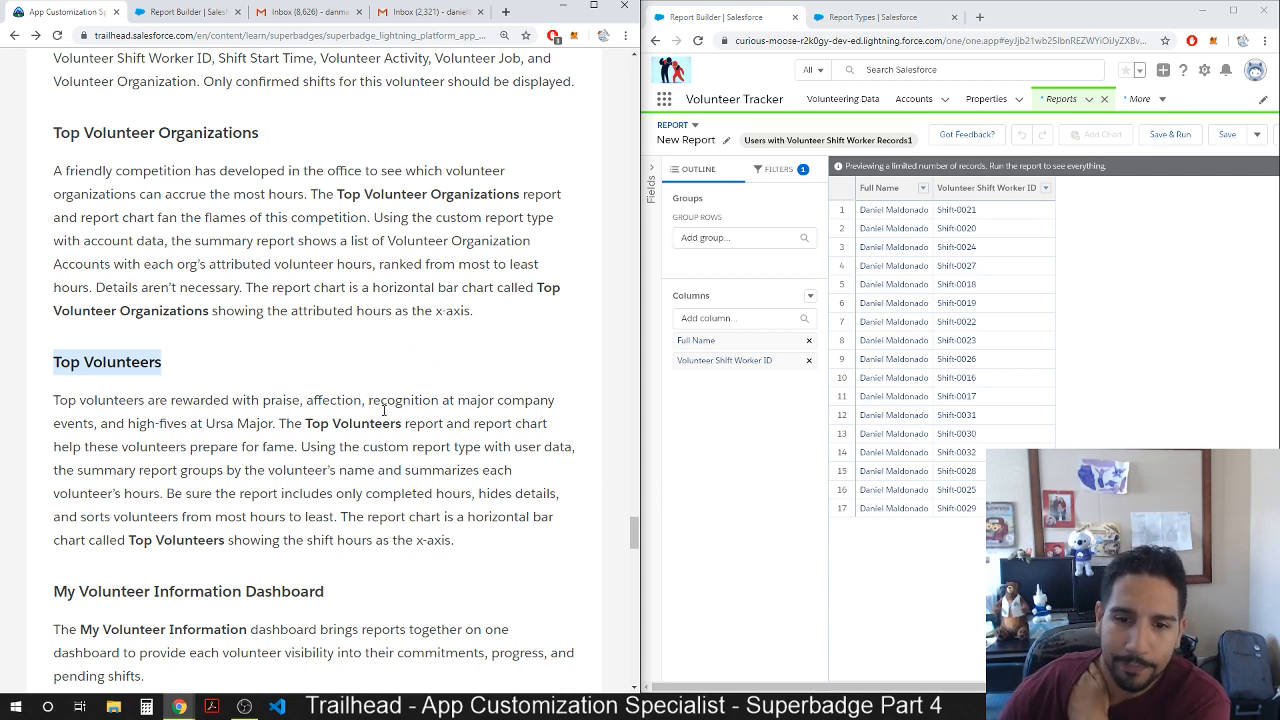
left_click_drag(306, 424, 401, 423)
key("ctrl+c")
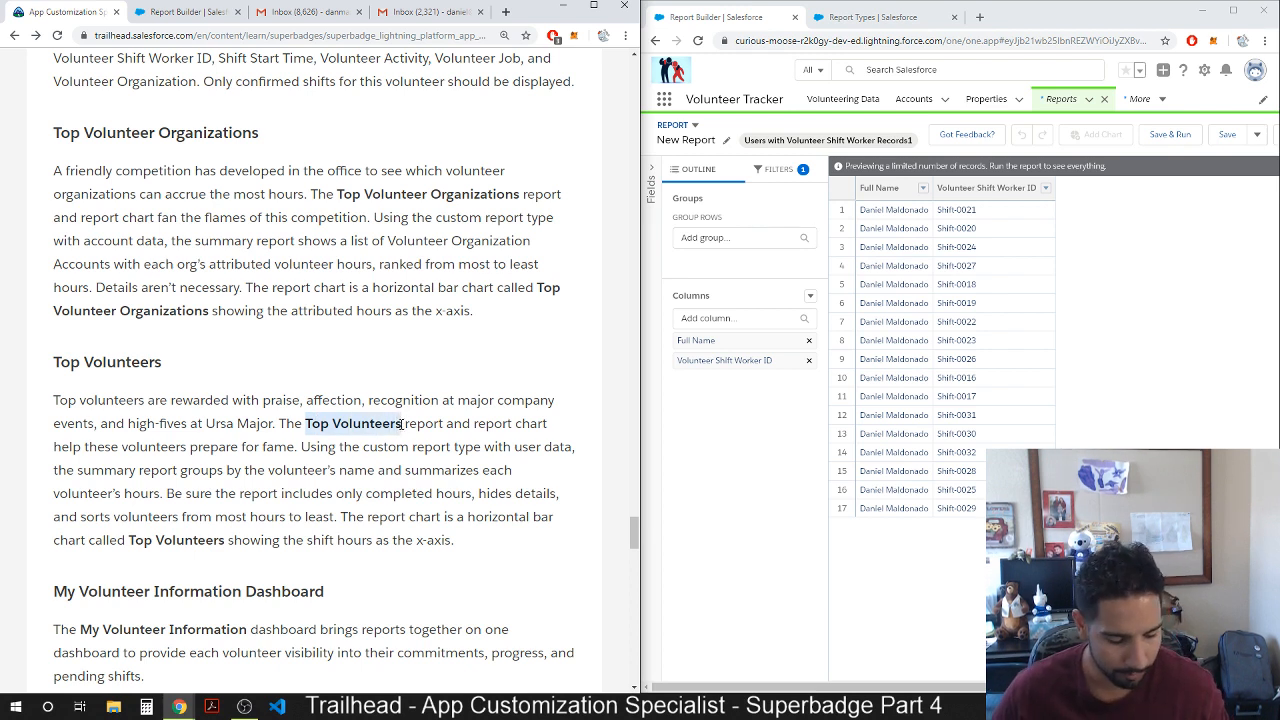
left_click(724, 141)
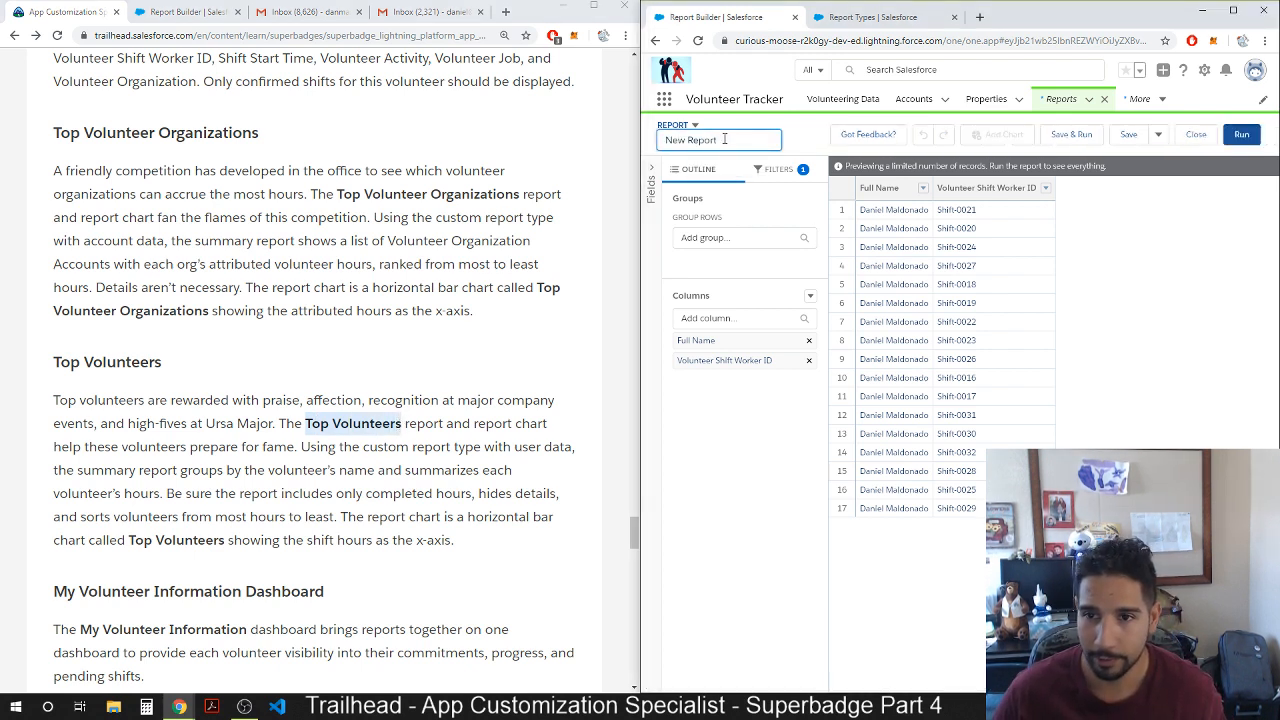
key("ctrl+a")
key("ctrl+v")
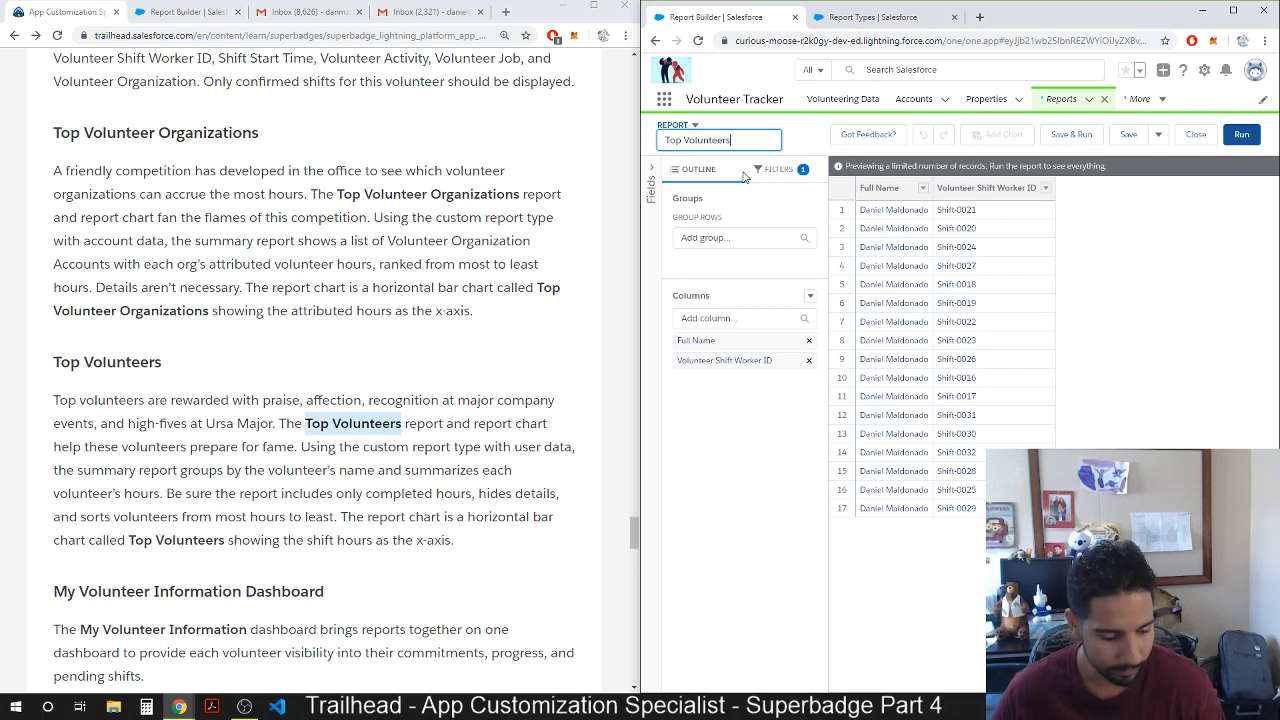
type("1")
left_click(745, 466)
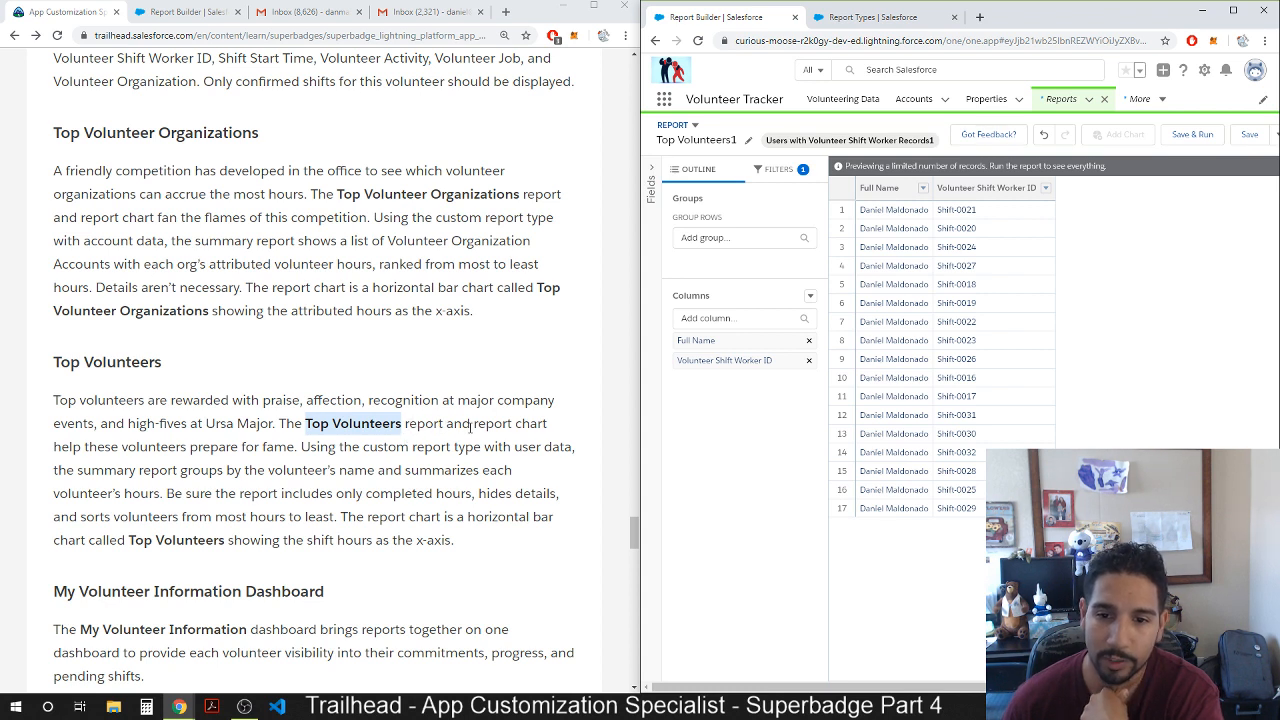
Read the Top Volunteers section of the superbadge instructions for the report, chart and custom report type requirements.
left_click_drag(470, 428, 549, 440)
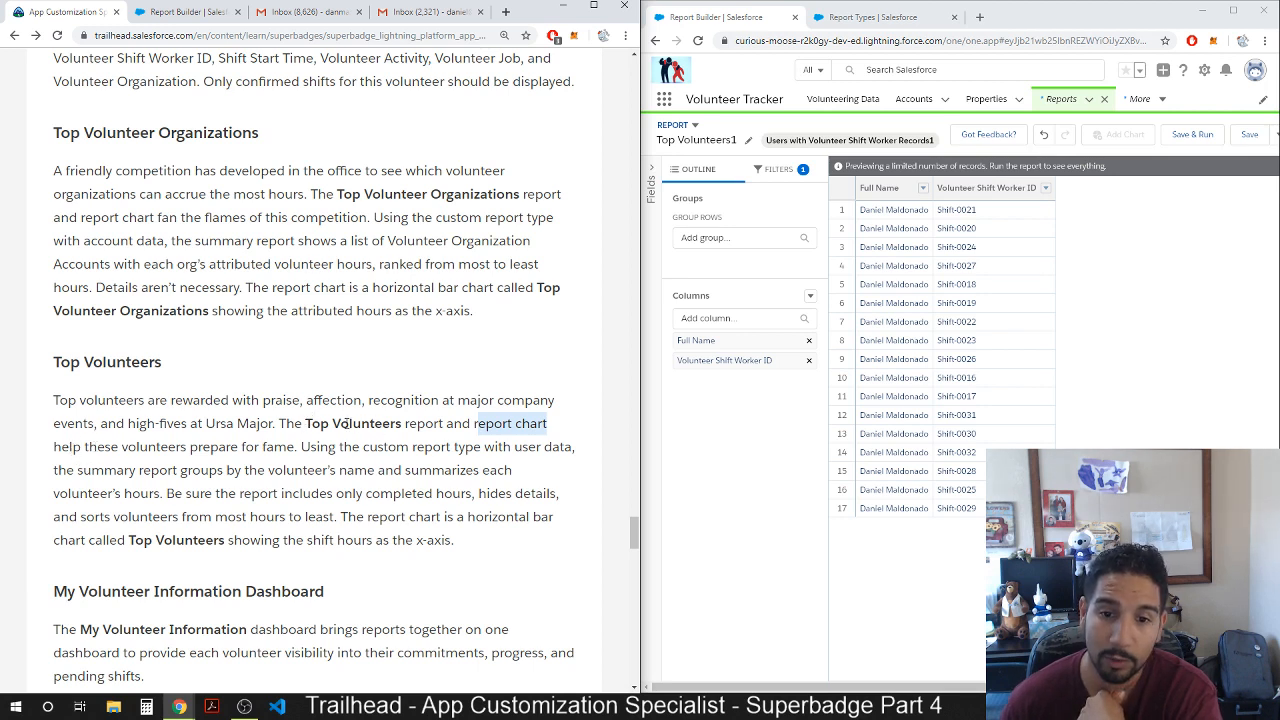
left_click_drag(306, 423, 549, 436)
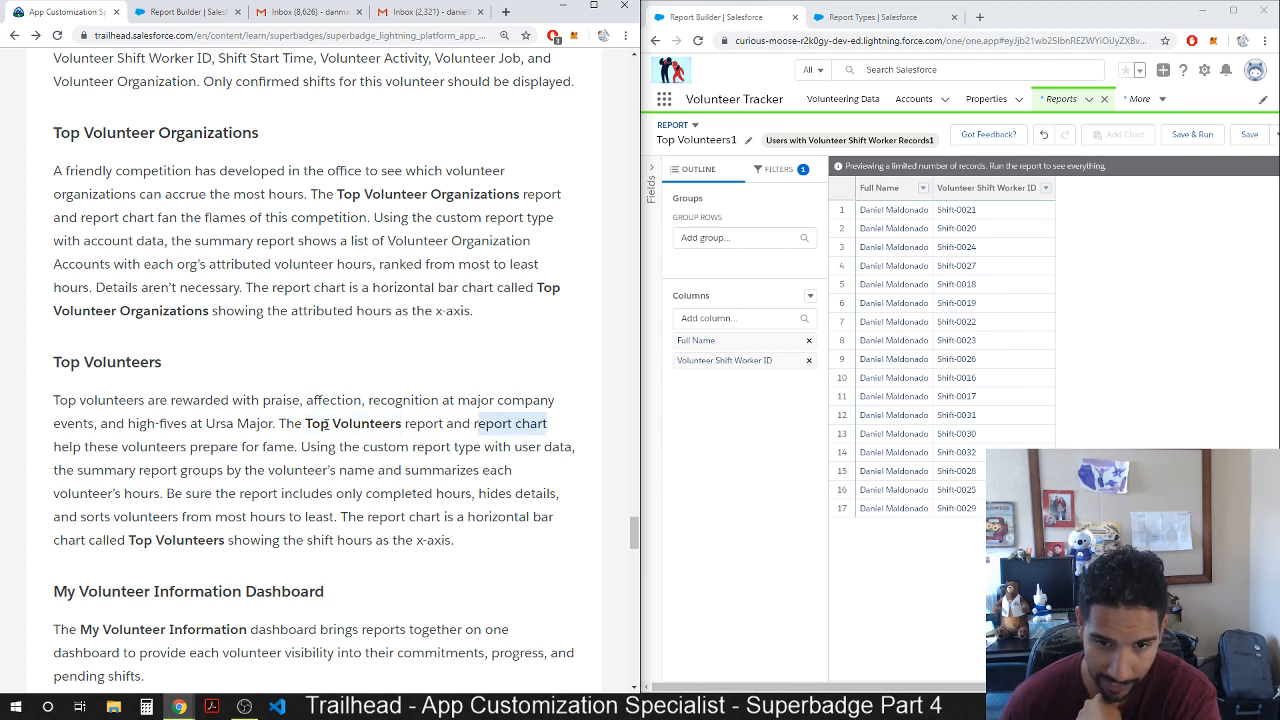
left_click_drag(447, 424, 469, 424)
left_click_drag(58, 465, 84, 446)
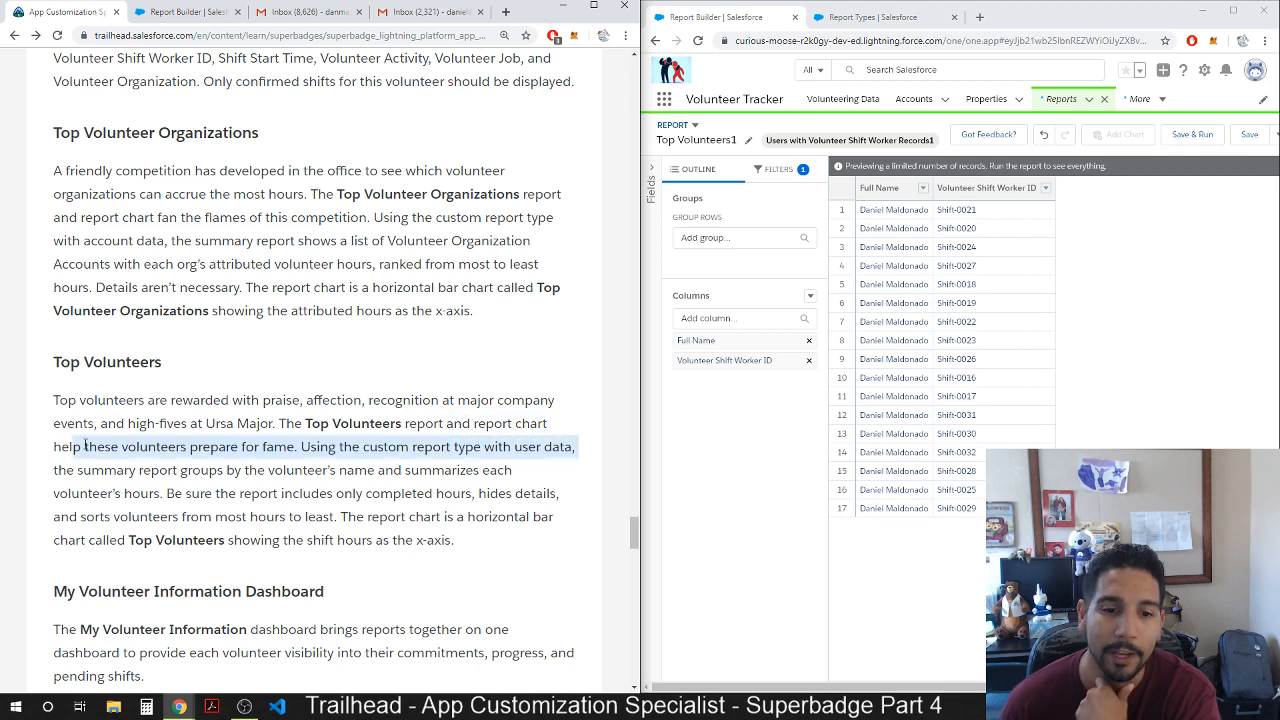
left_click(127, 442)
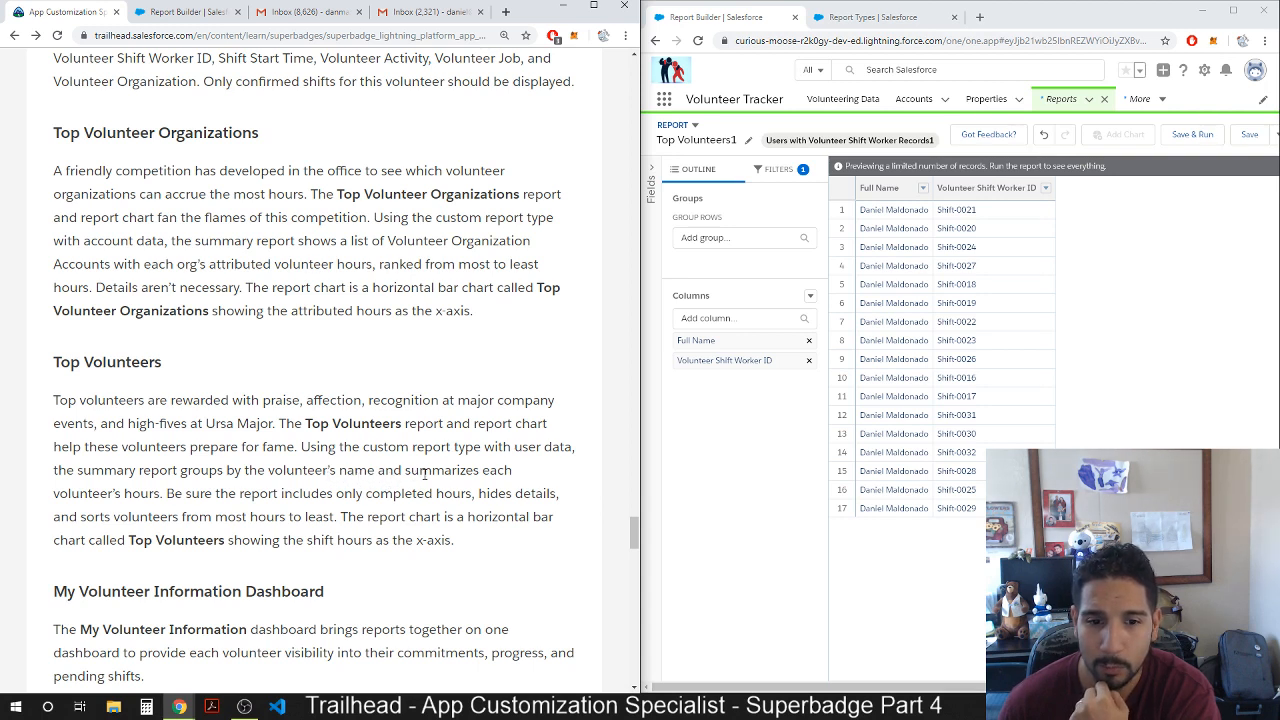
Try grouping the Top Volunteers1 report rows by the Users field First Name.
left_click(757, 237)
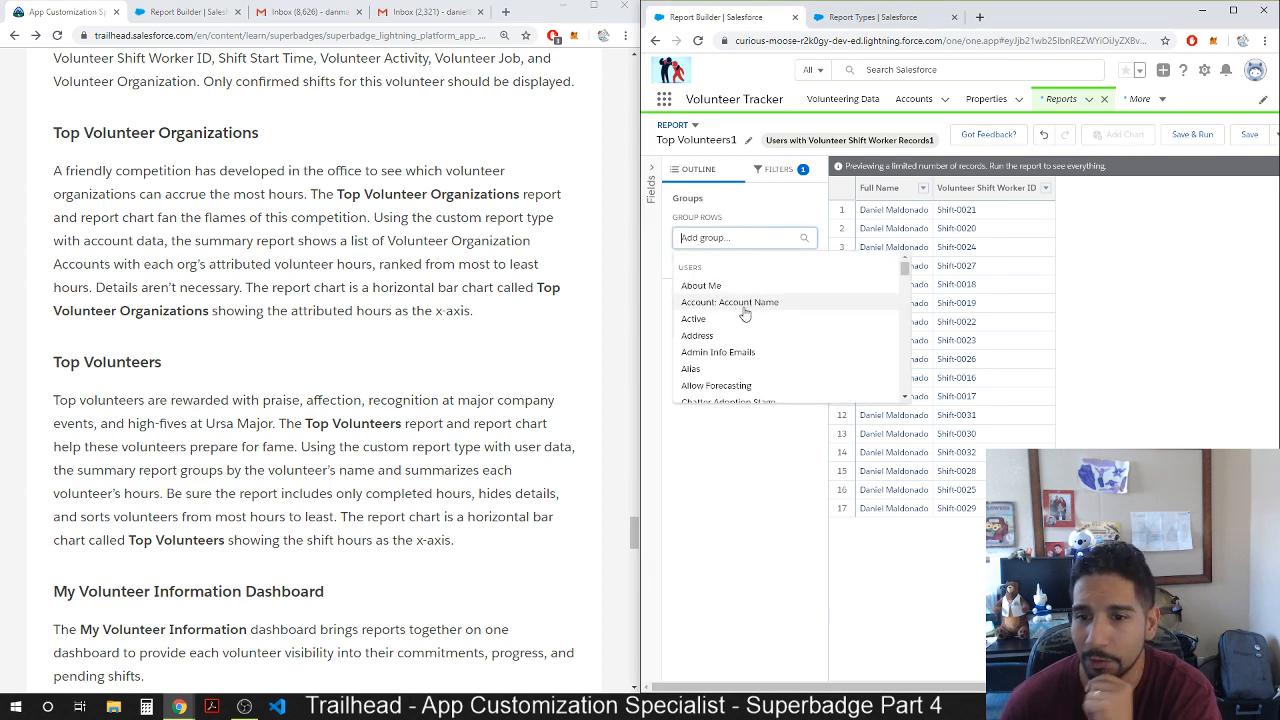
scroll(722, 352, "down", 2)
scroll(722, 352, "down", 3)
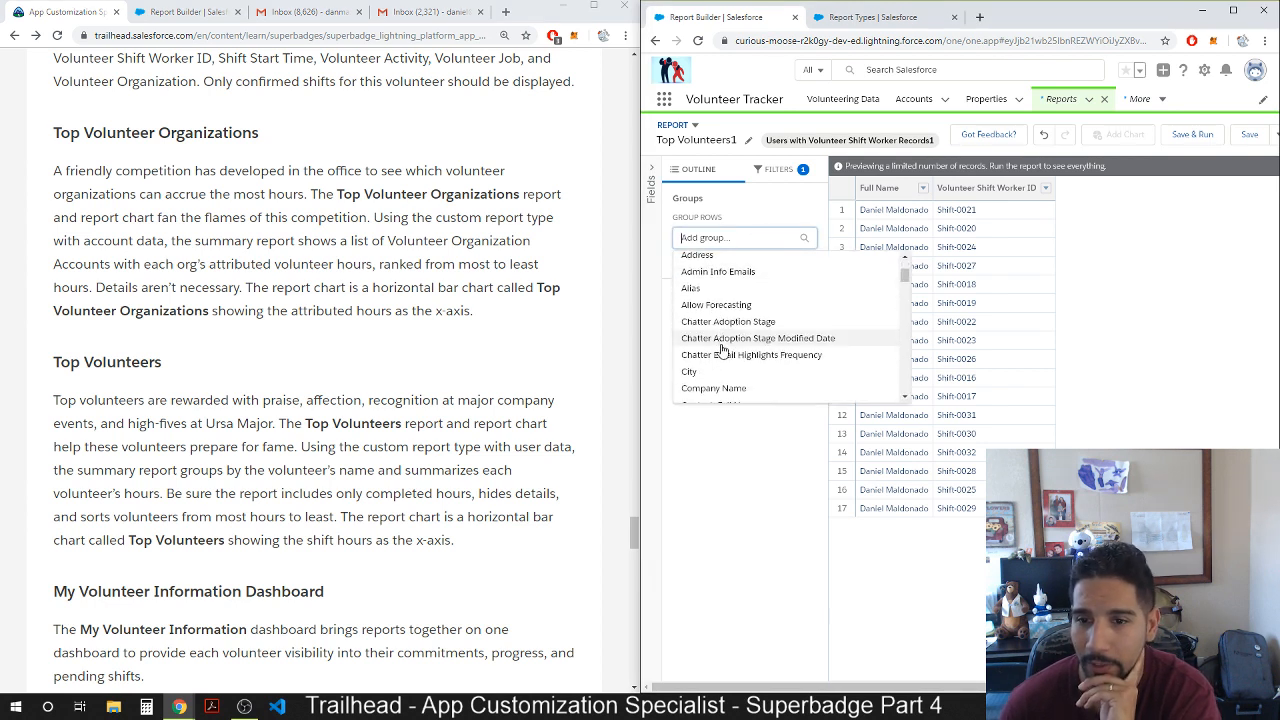
scroll(731, 372, "down", 3)
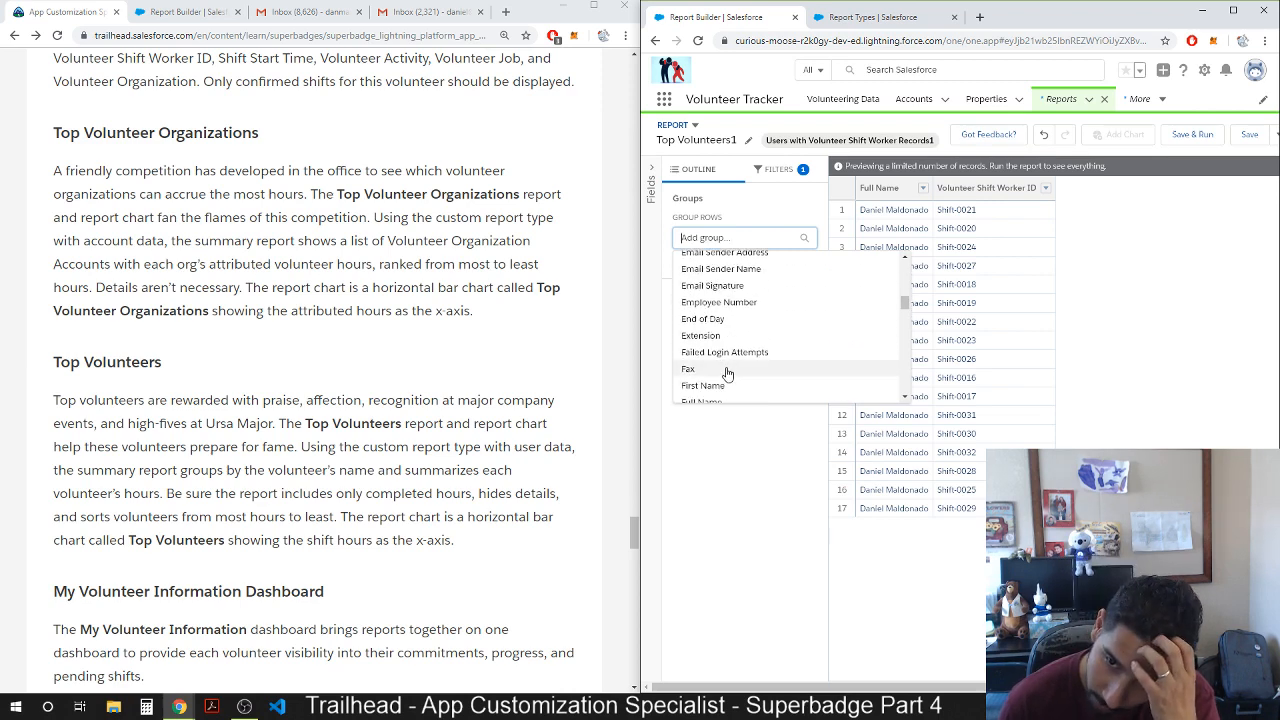
left_click(718, 387)
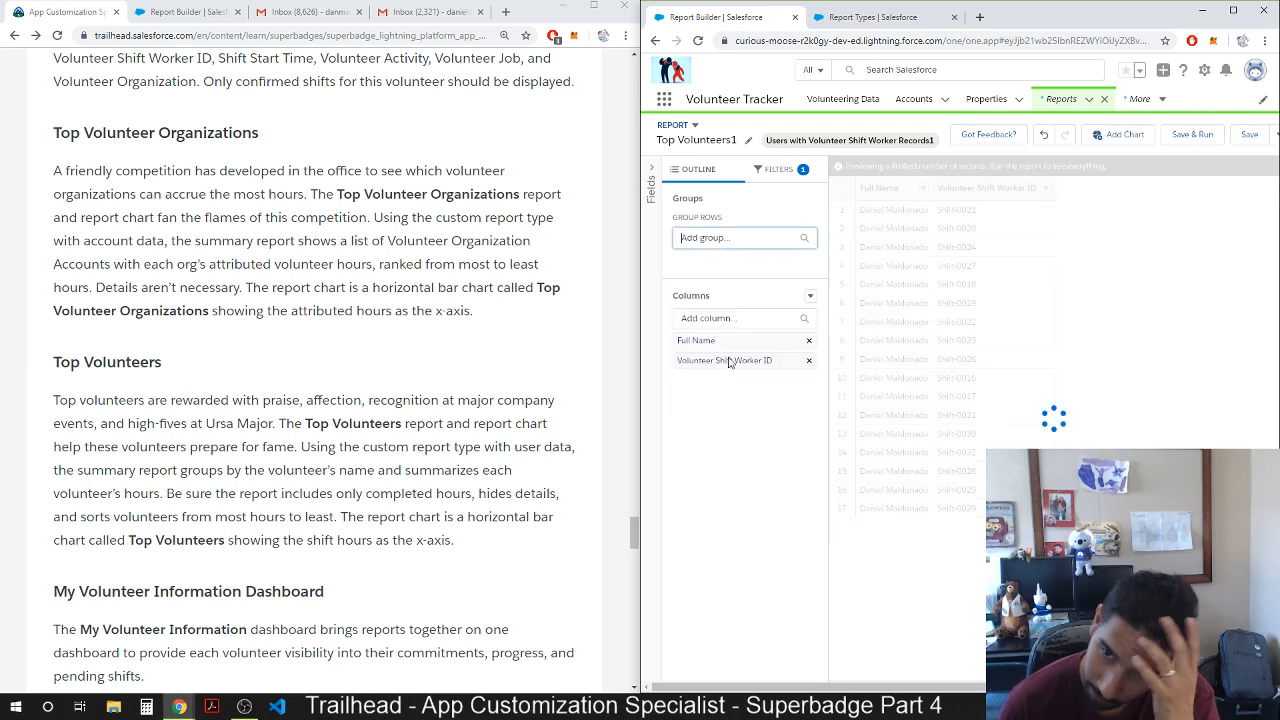
Try Contact: Full Name as a row group in place of First Name, and remove both groups.
left_click(748, 237)
scroll(756, 320, "down", 5)
scroll(750, 323, "down", 8)
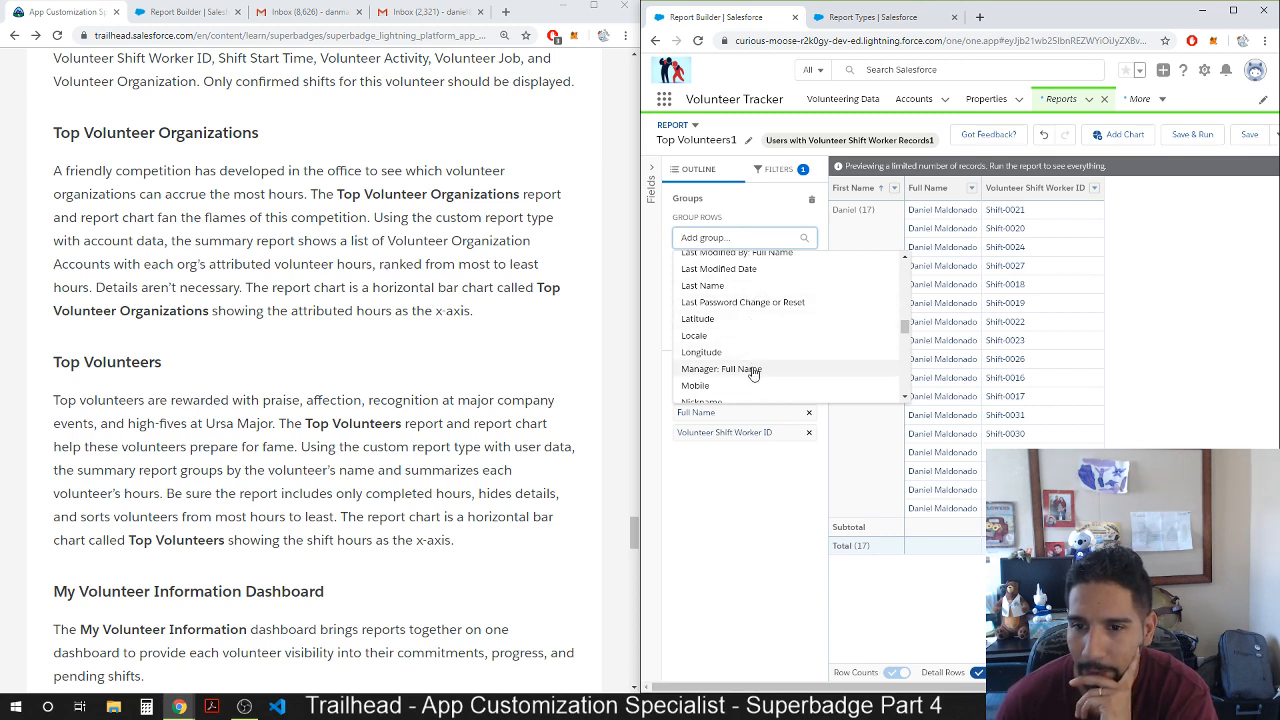
scroll(752, 372, "down", 2)
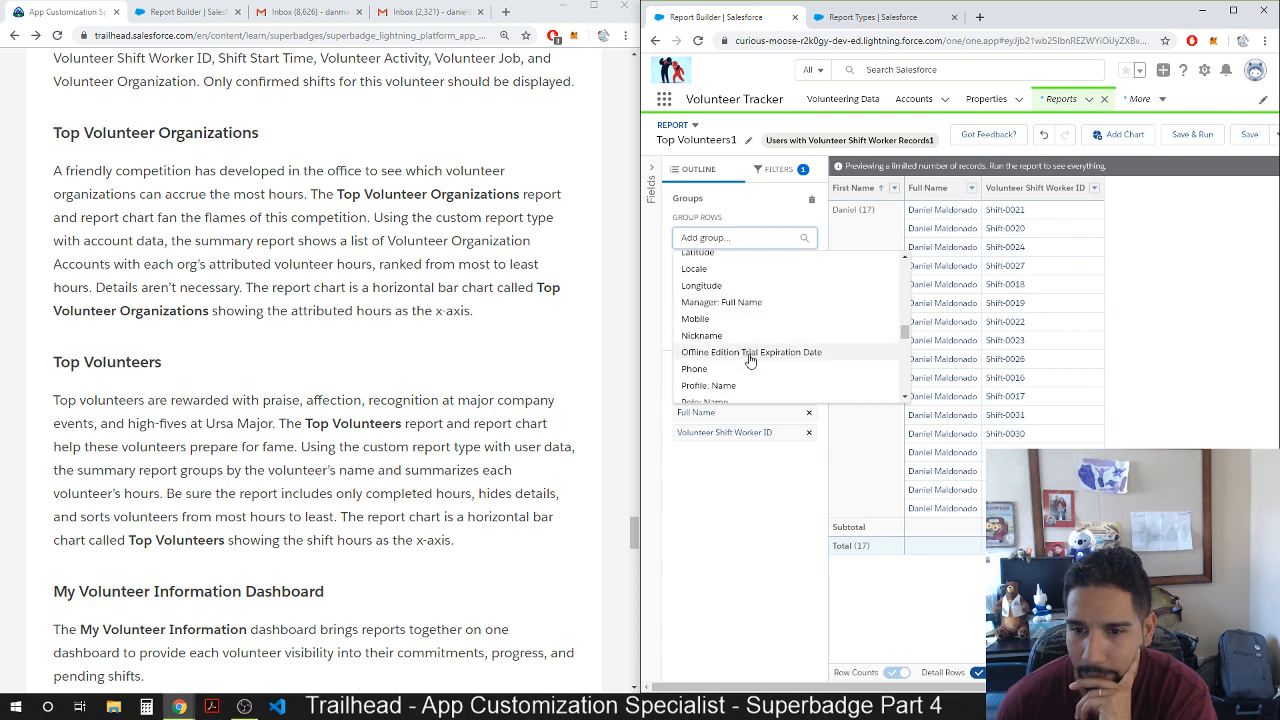
scroll(750, 352, "down", 1)
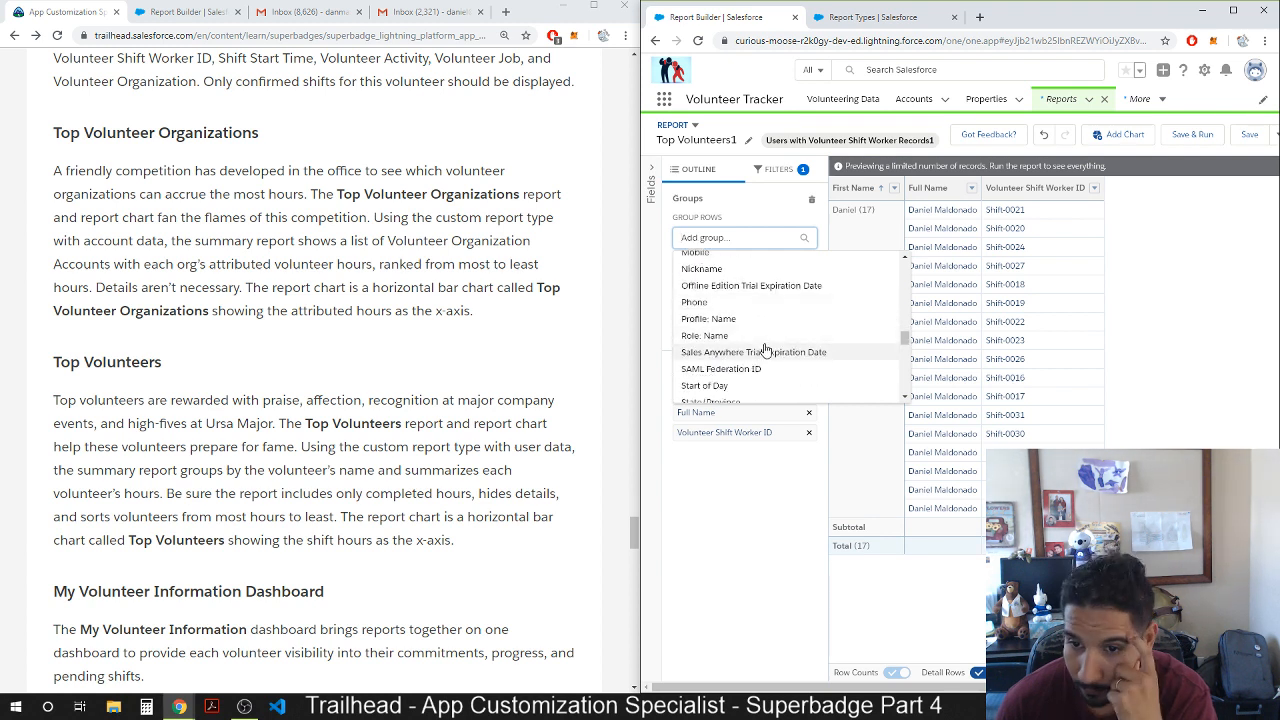
scroll(765, 352, "down", 1)
scroll(765, 352, "down", 2)
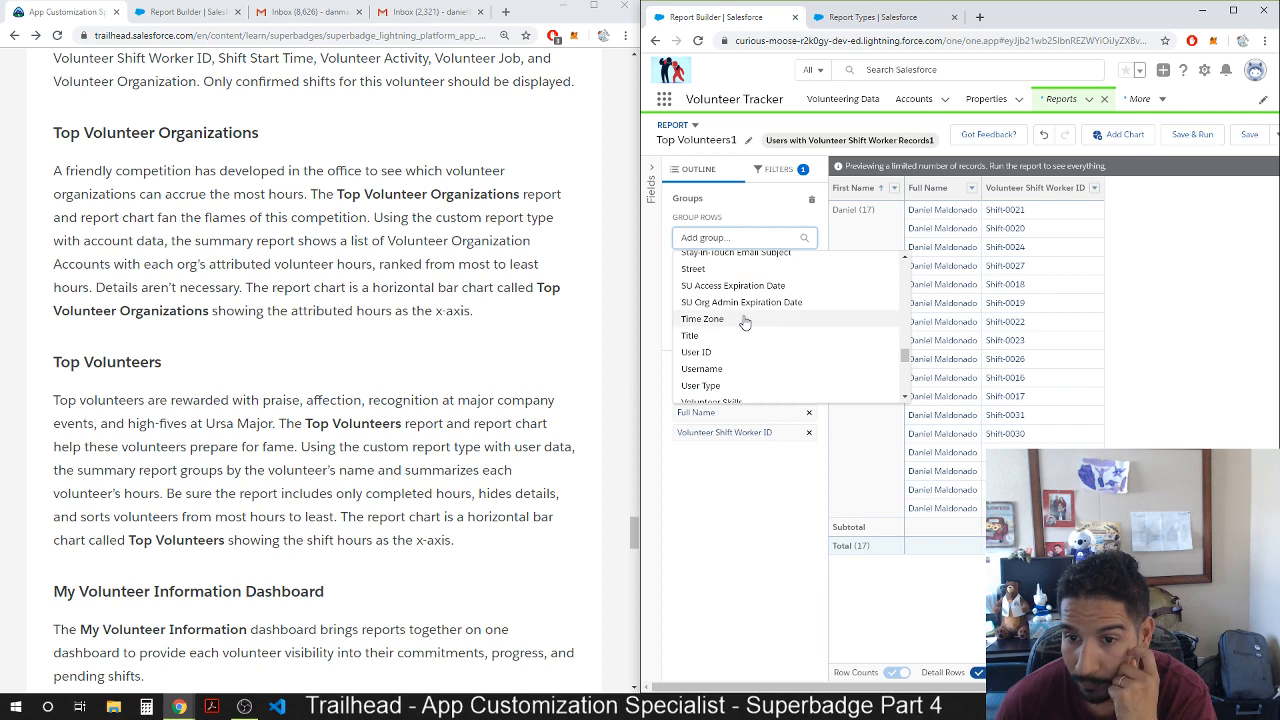
scroll(750, 354, "down", 1)
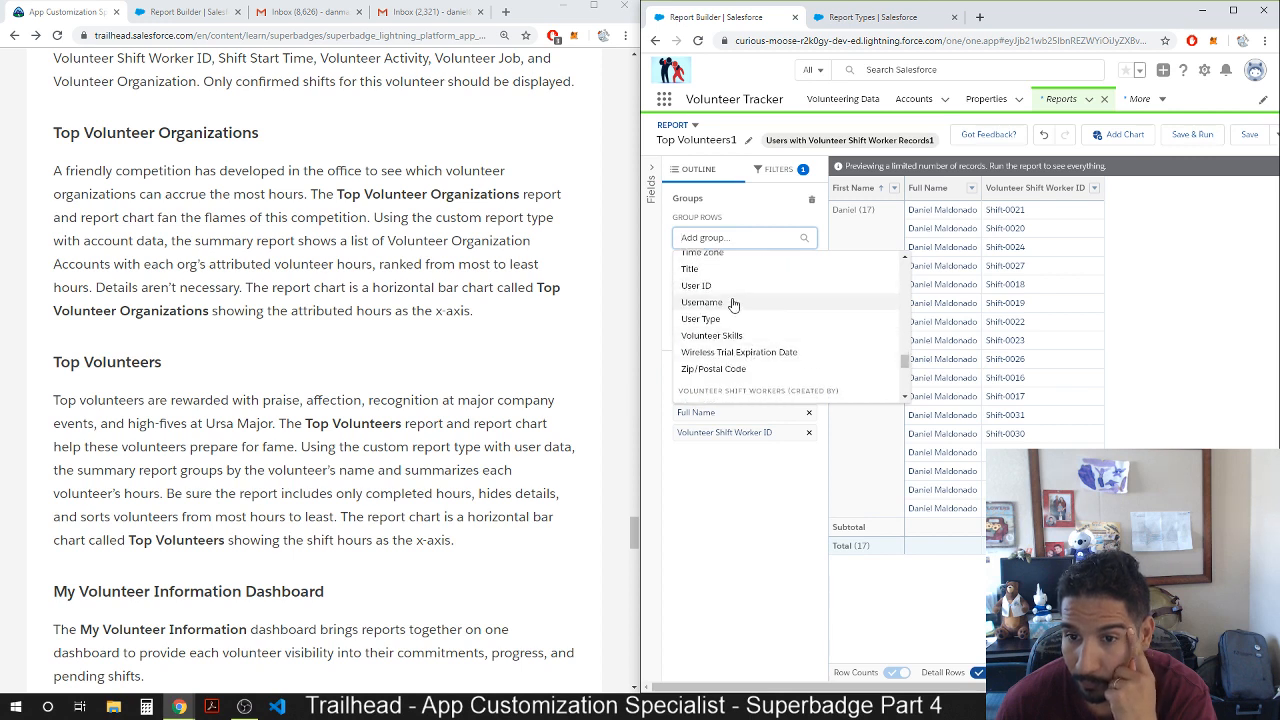
type("l")
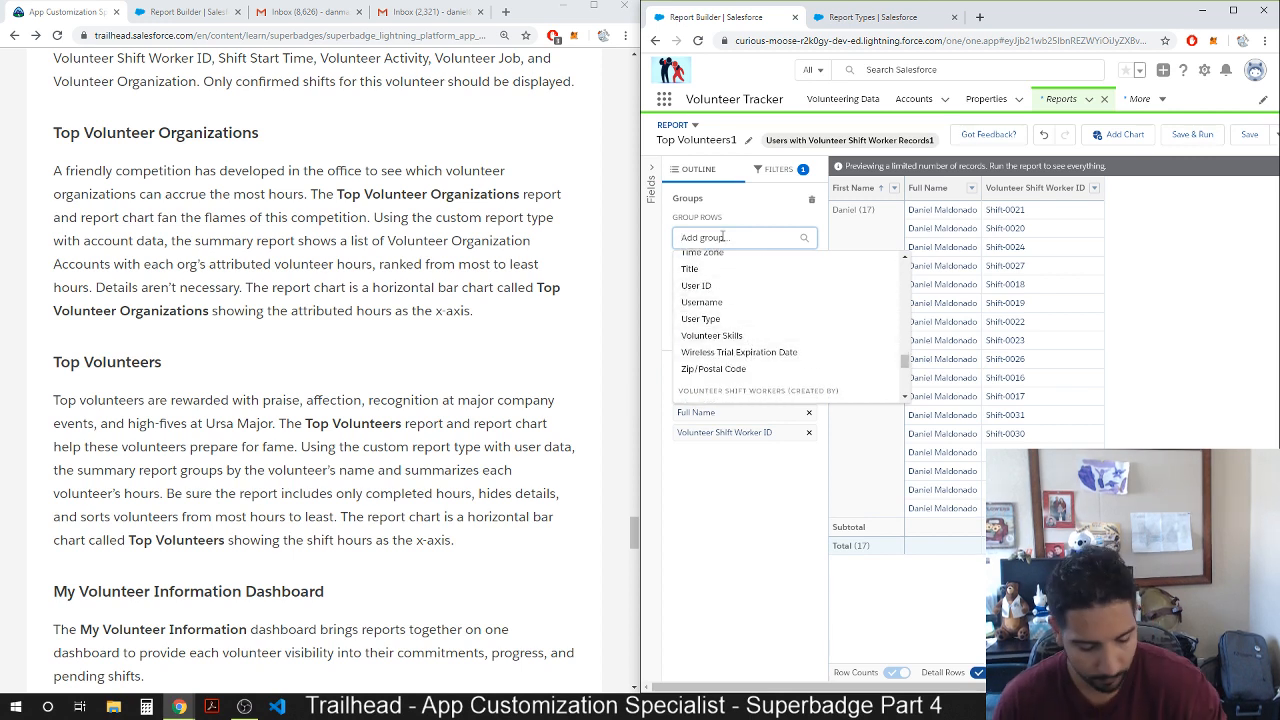
type("u")
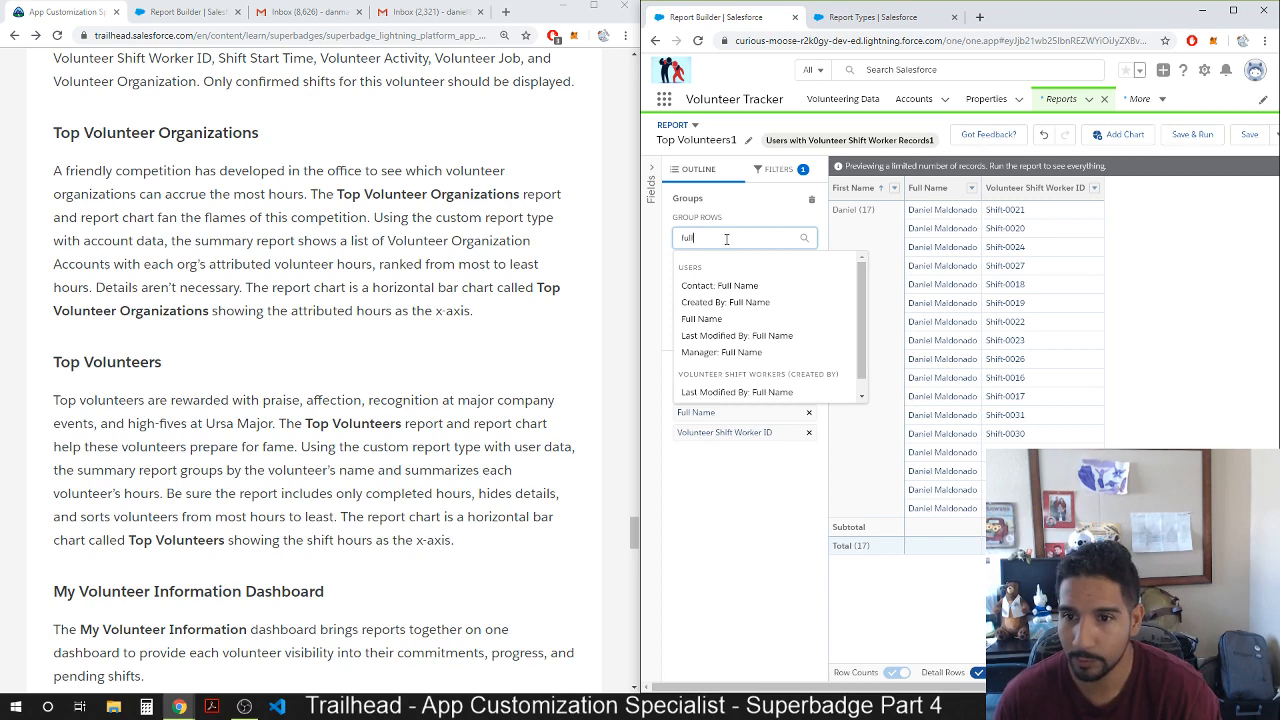
type("ll")
left_click(725, 286)
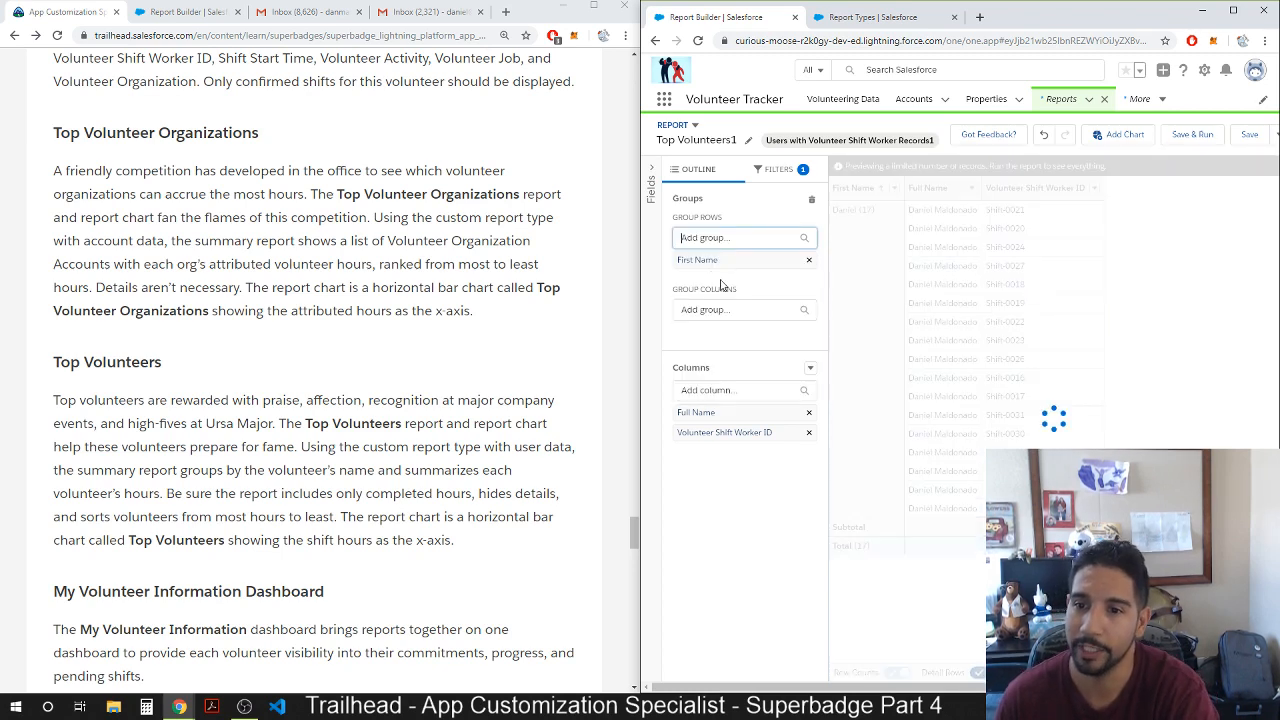
left_click(809, 260)
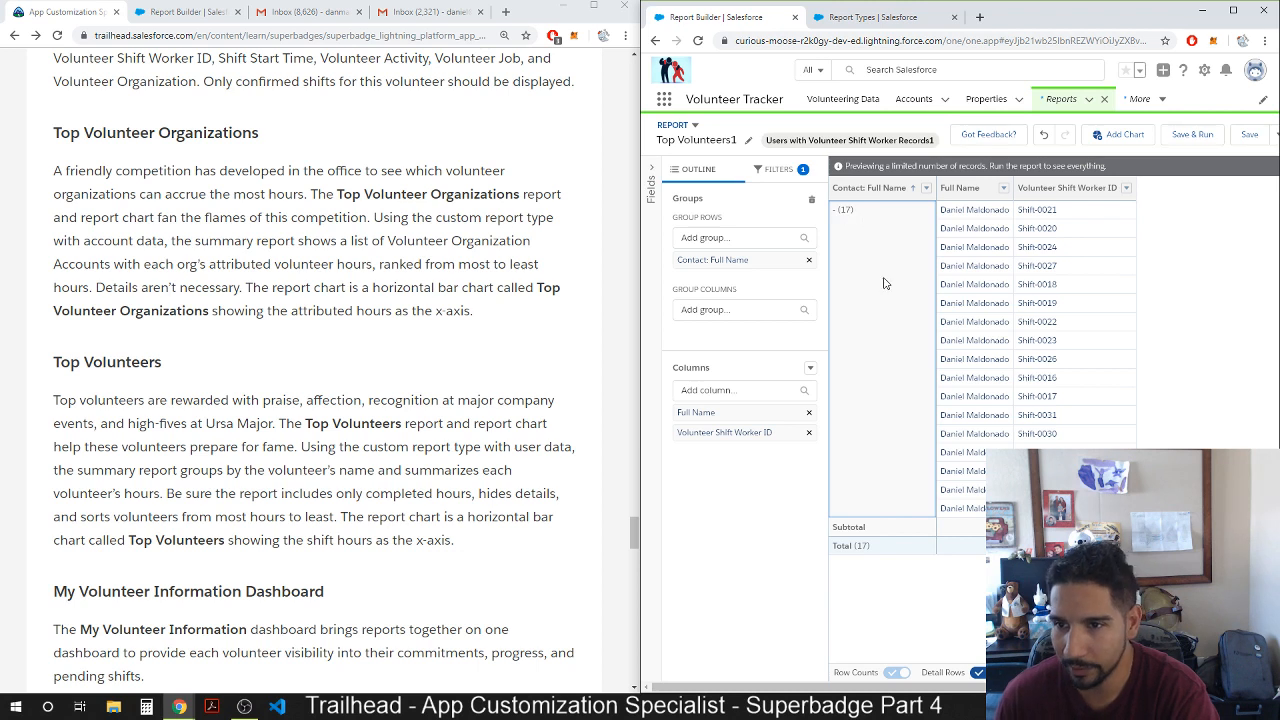
left_click(809, 260)
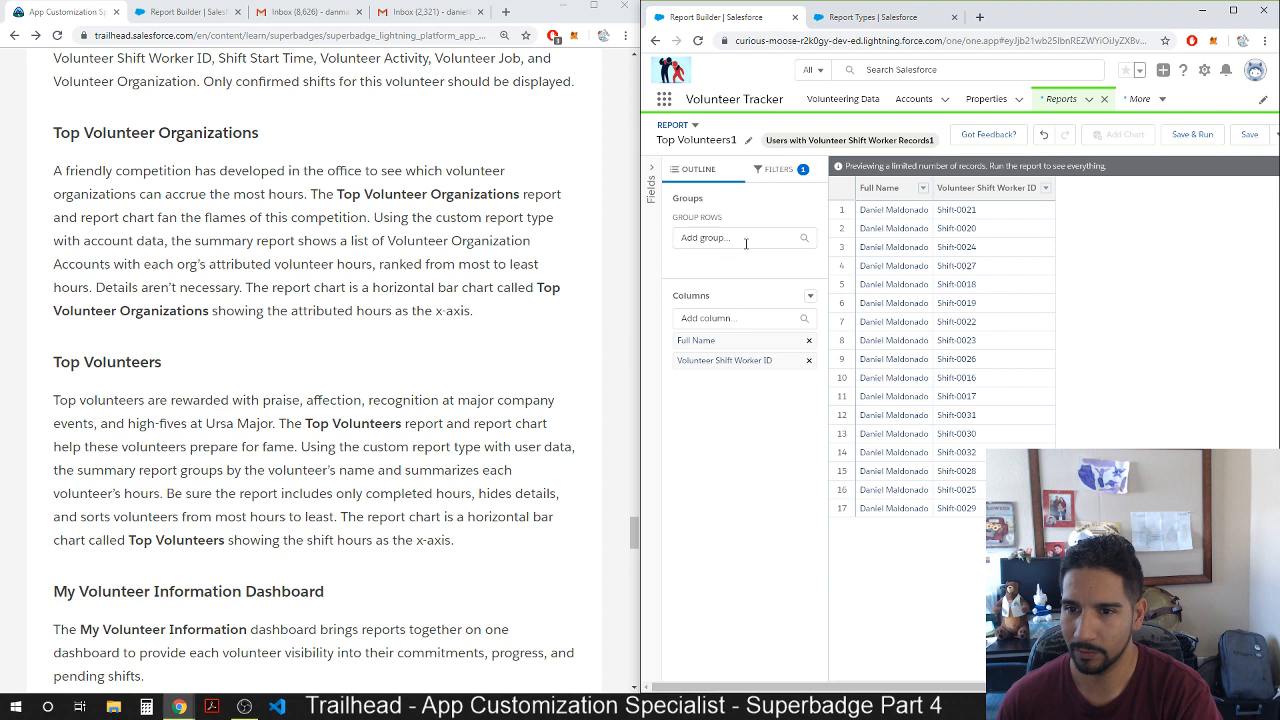
Group the Top Volunteers1 report rows by the Users field Full Name.
left_click(745, 243)
left_click(715, 276)
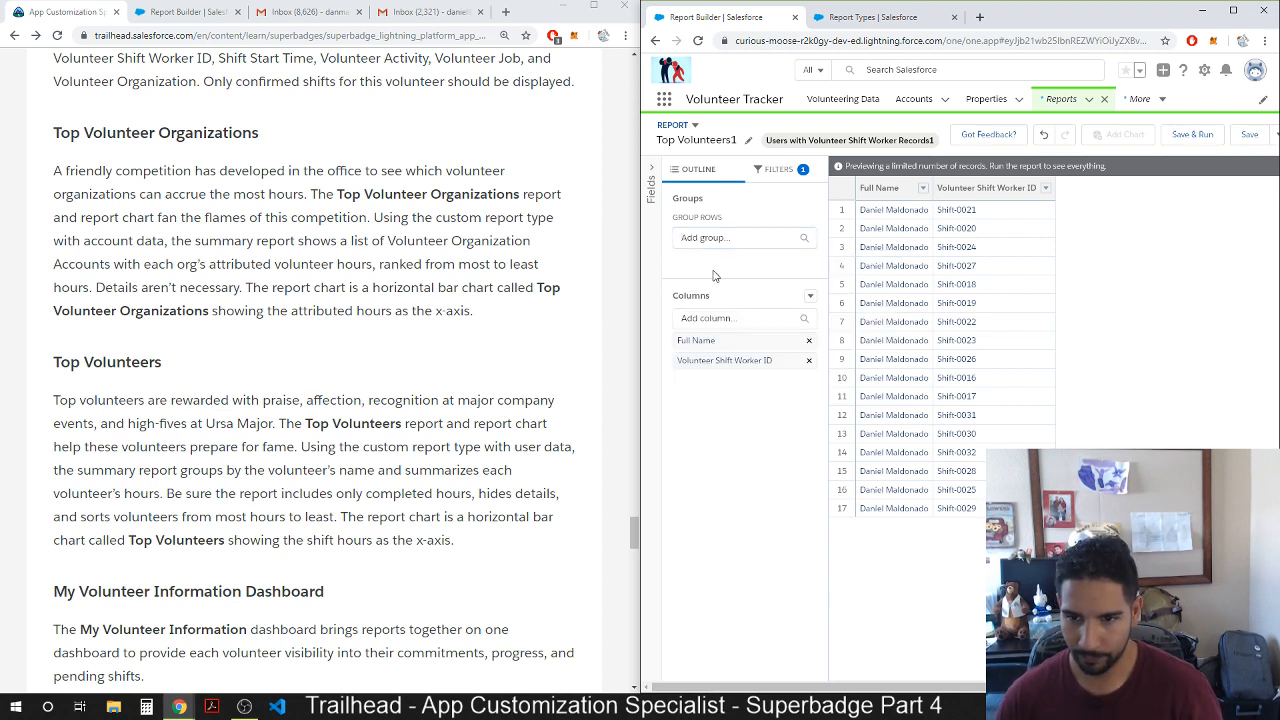
left_click(731, 236)
type("full")
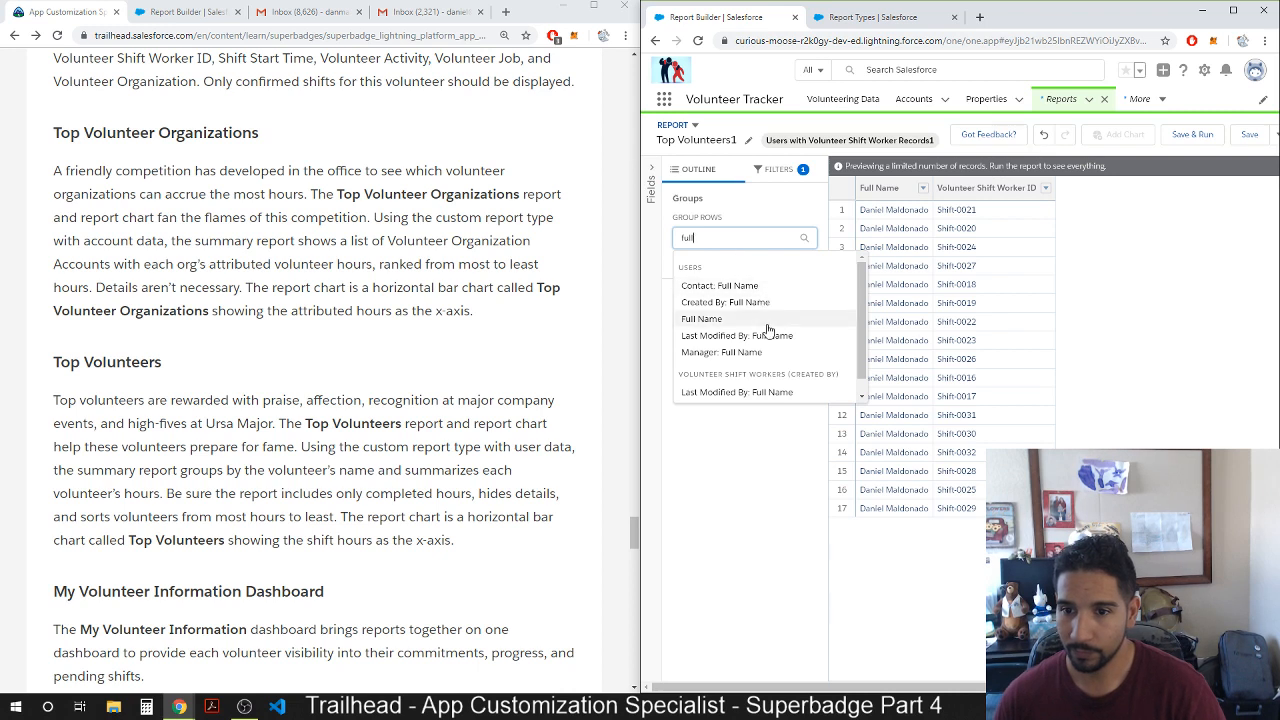
left_click(722, 320)
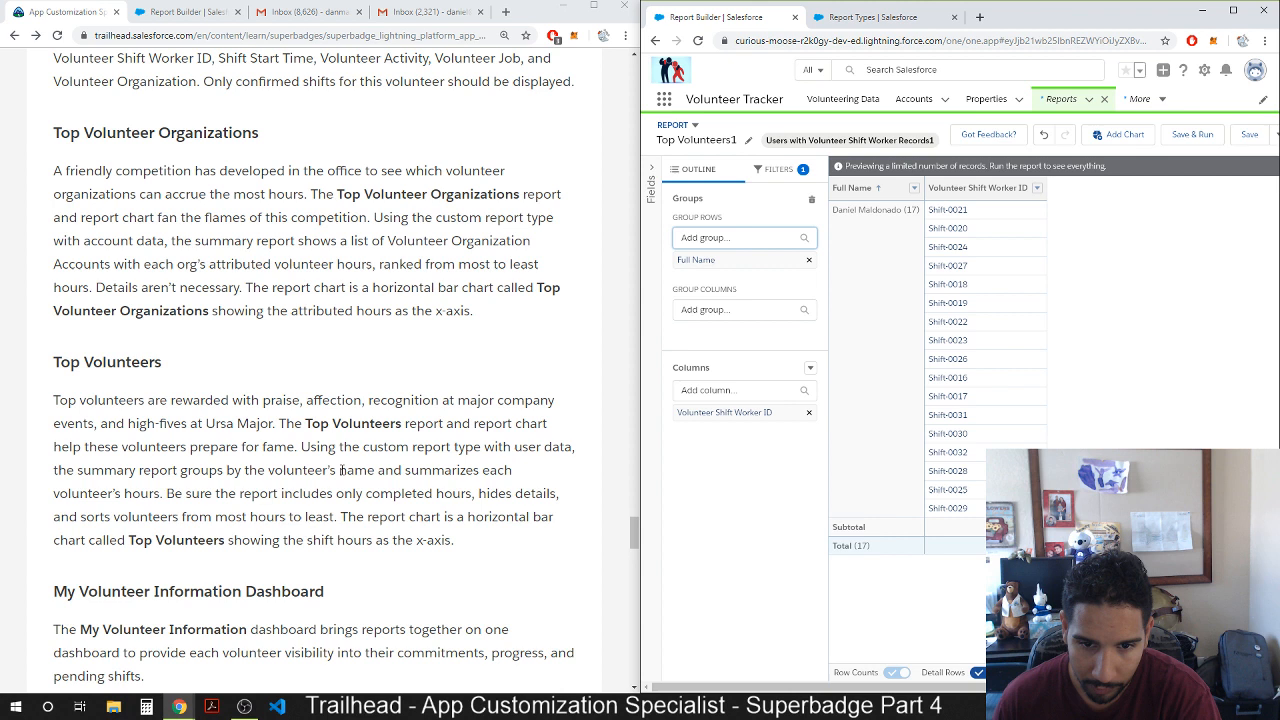
Replace the report's Volunteer Shift Worker ID column with Shift Hours to meet the Top Volunteers requirement.
left_click_drag(341, 469, 431, 472)
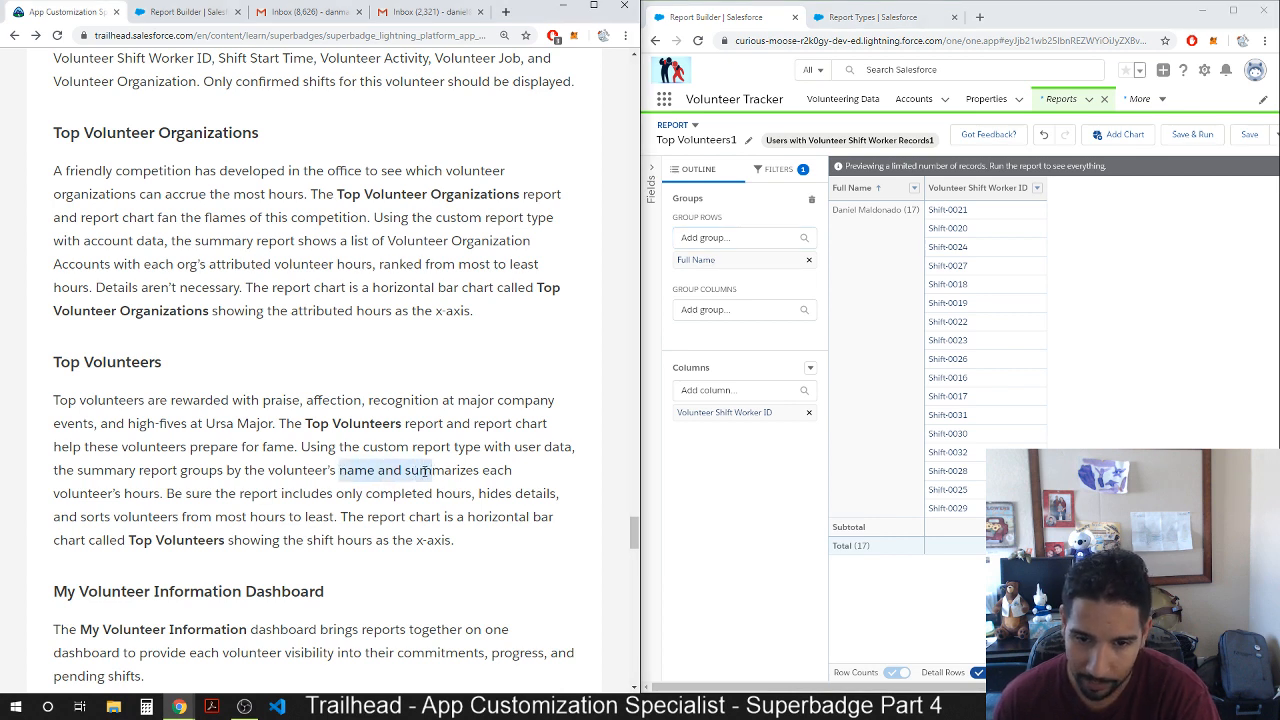
left_click(421, 470)
left_click_drag(406, 470, 163, 490)
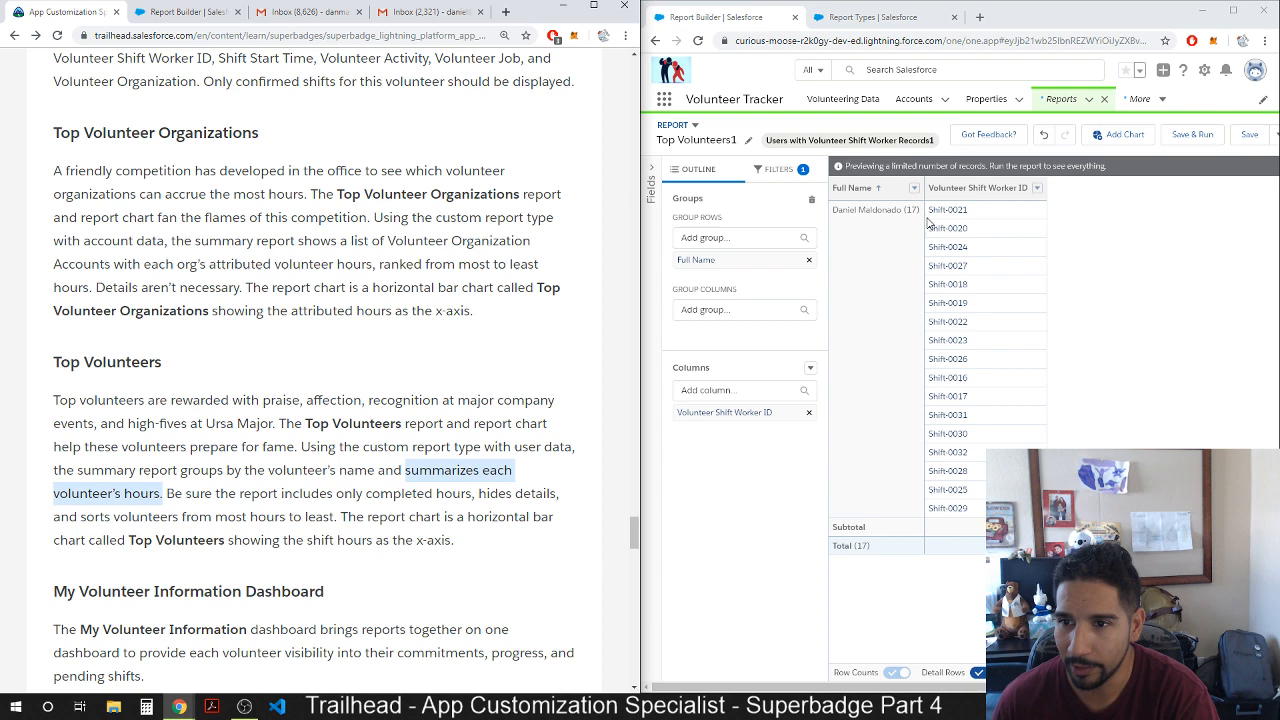
left_click(811, 415)
left_click(755, 392)
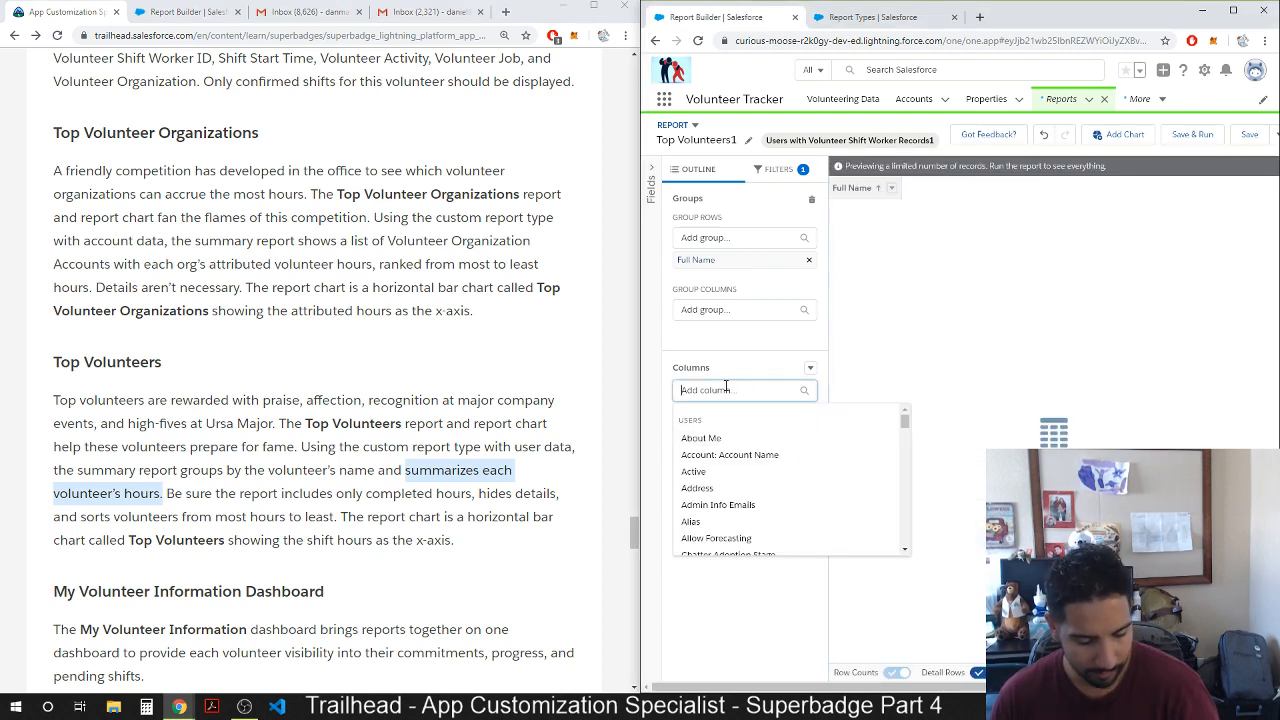
type("hour")
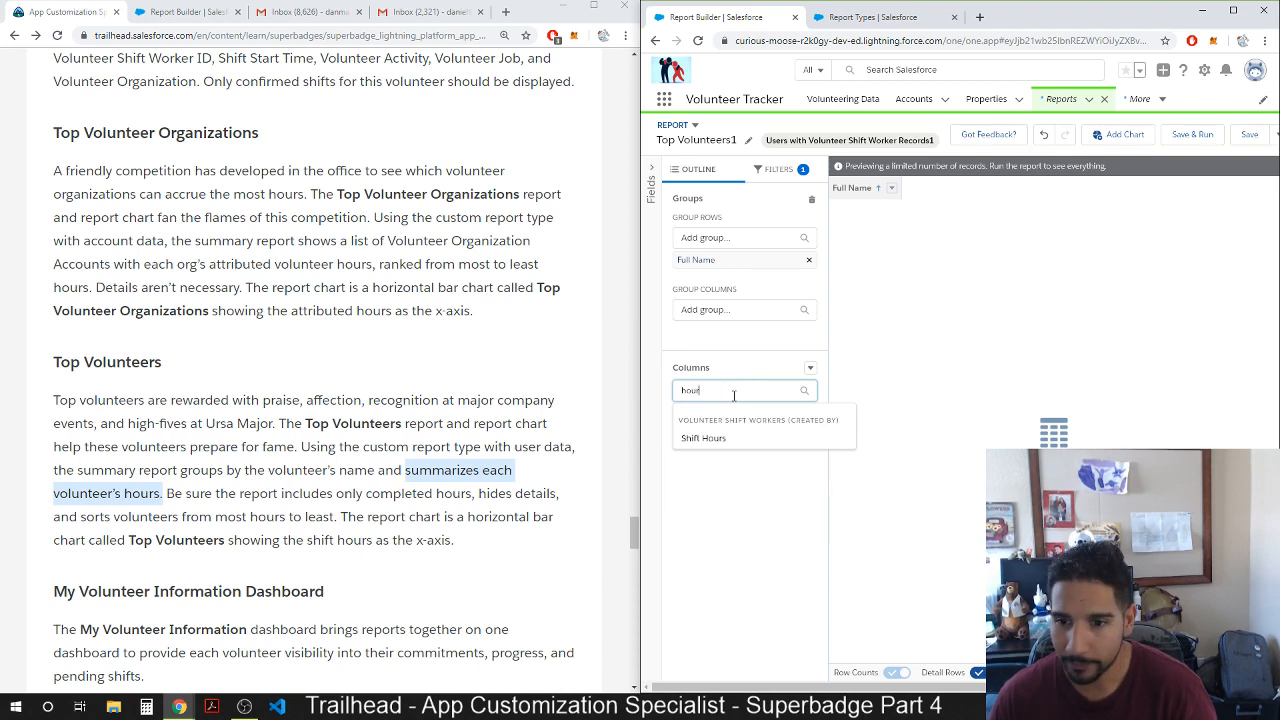
left_click(713, 438)
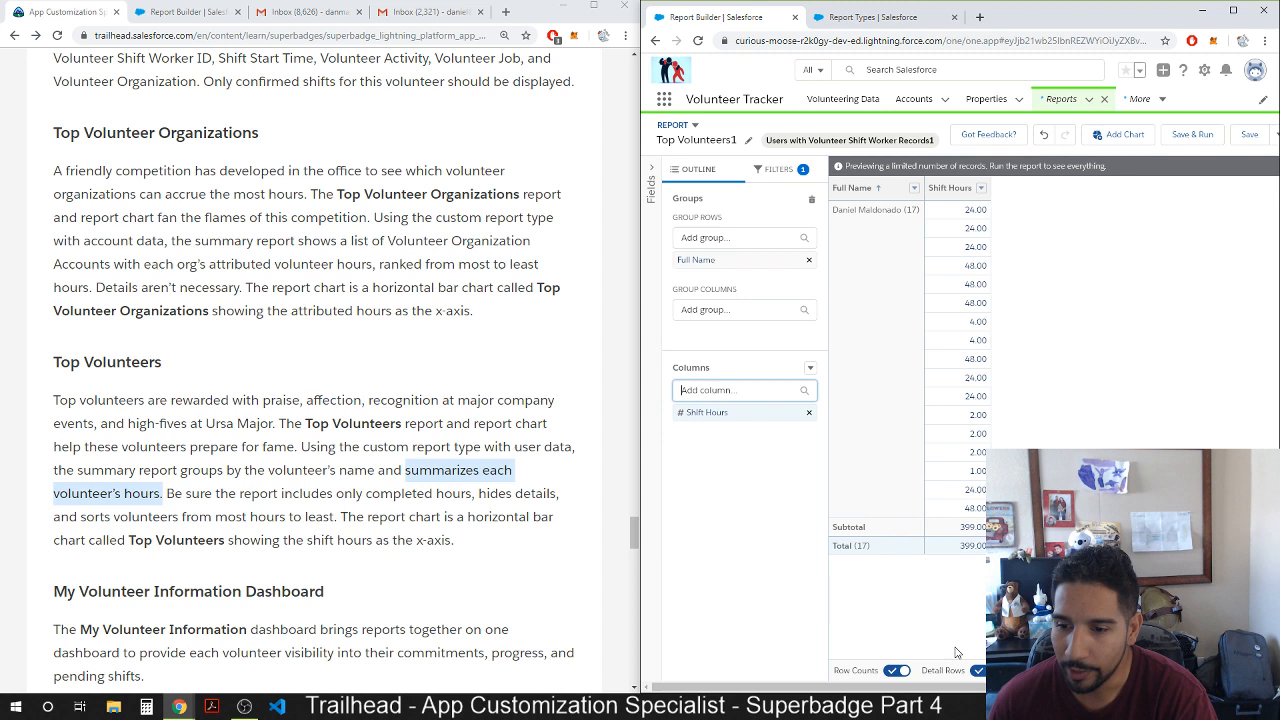
Hide the report's detail rows and row counts, keeping the grand total turned on.
left_click(978, 670)
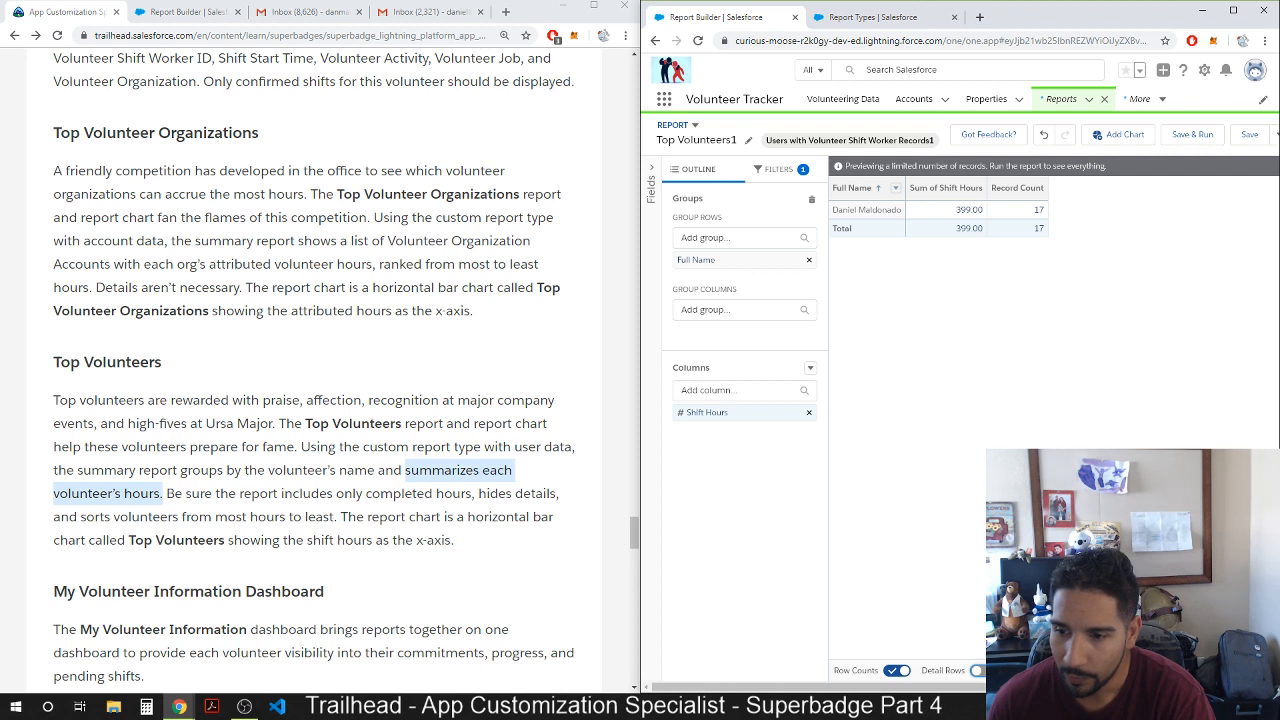
left_click(1156, 671)
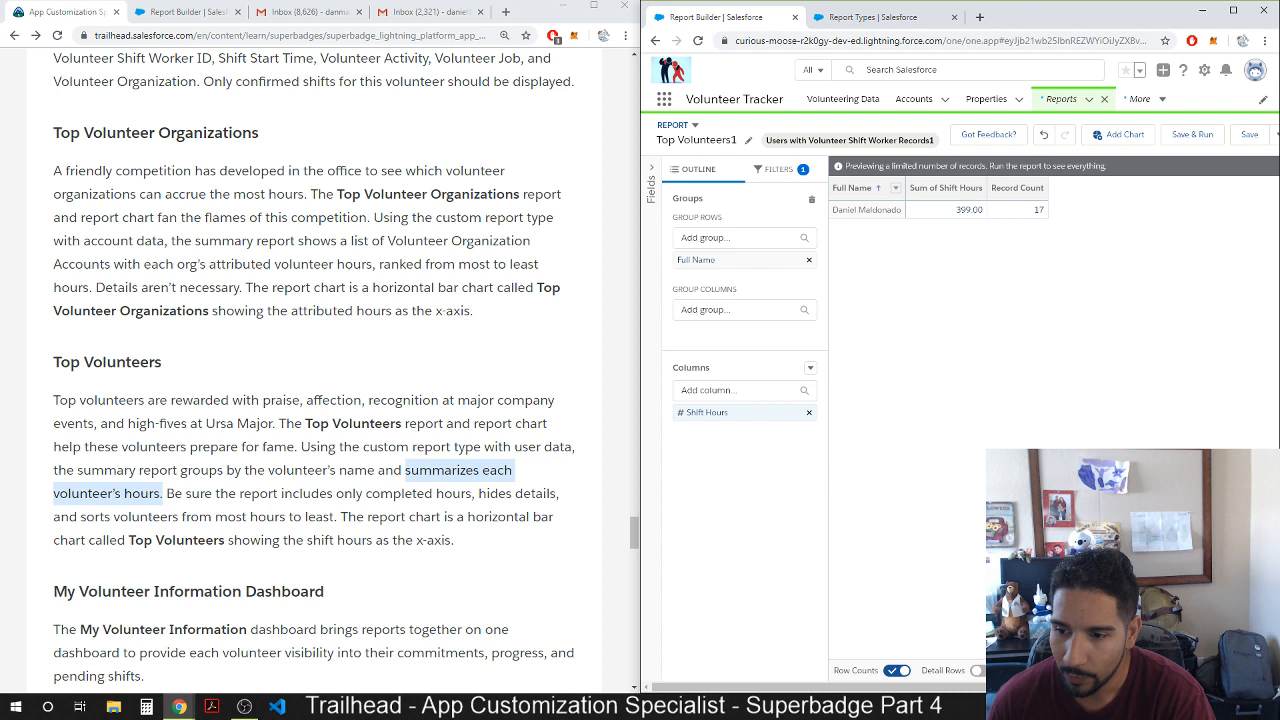
left_click(1156, 671)
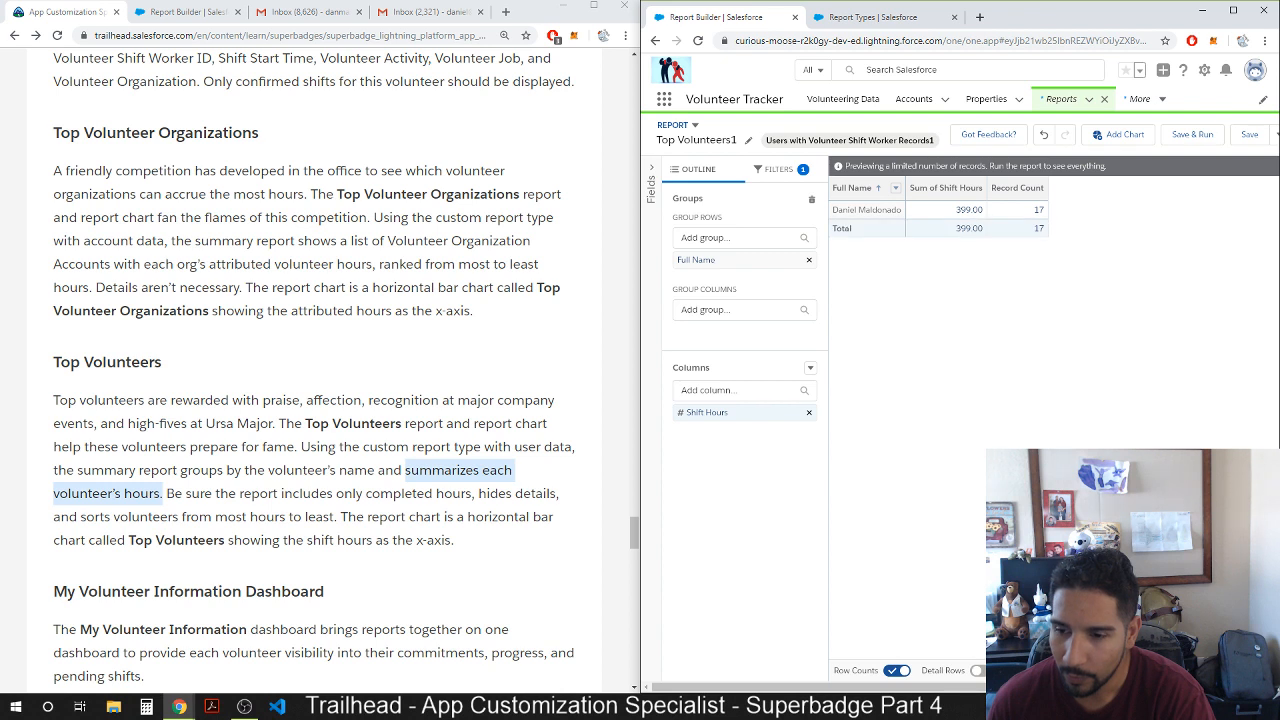
left_click(898, 671)
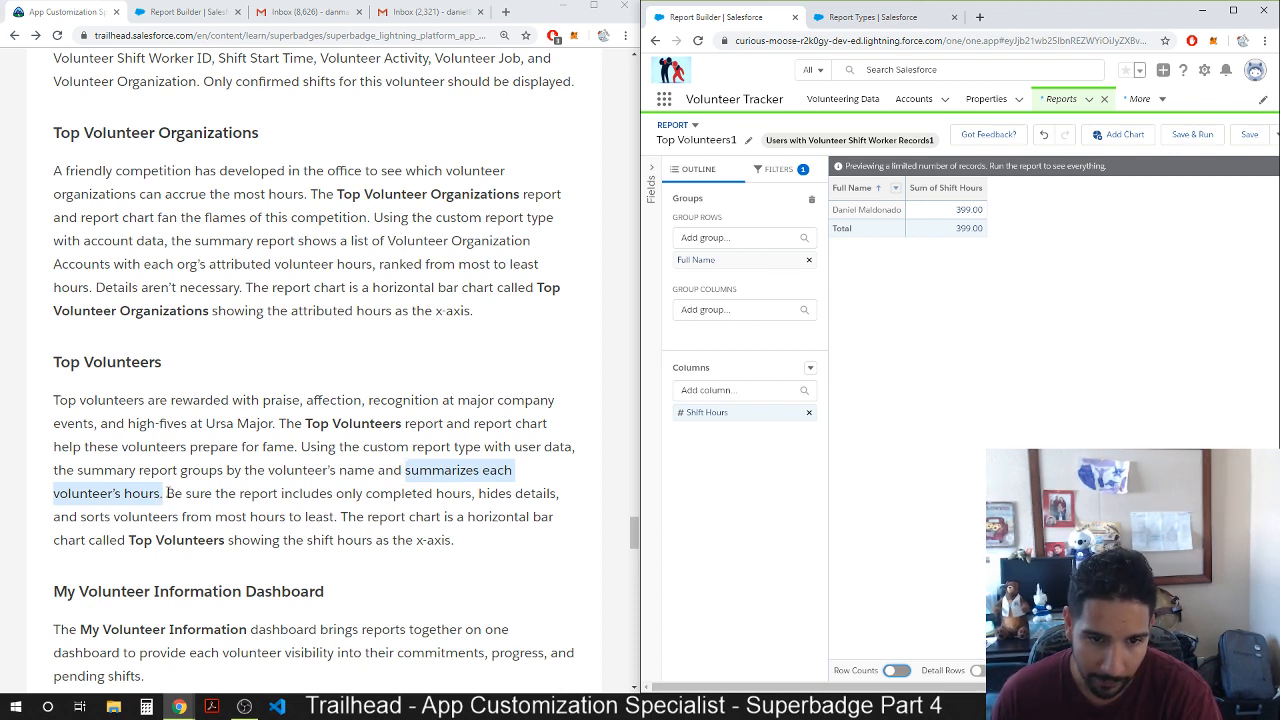
Check the completed-hours requirement in the instructions and open the report's filters.
left_click_drag(167, 493, 470, 501)
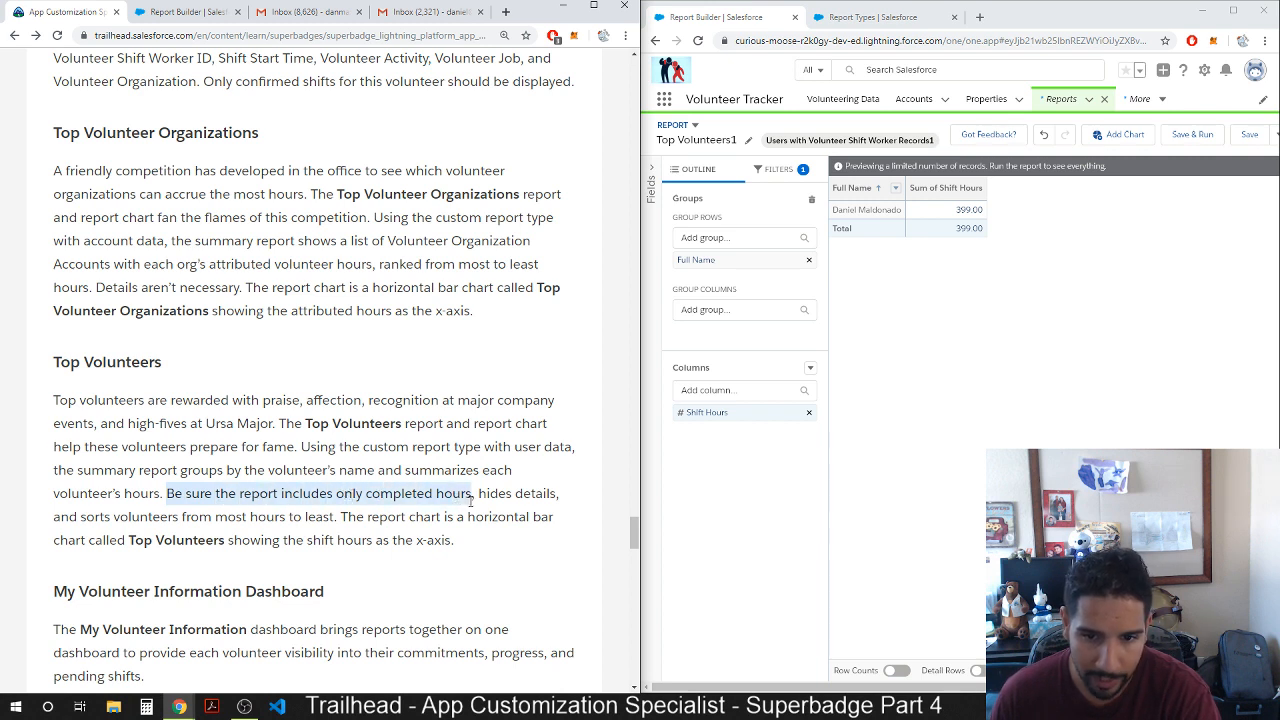
left_click(782, 169)
left_click(716, 222)
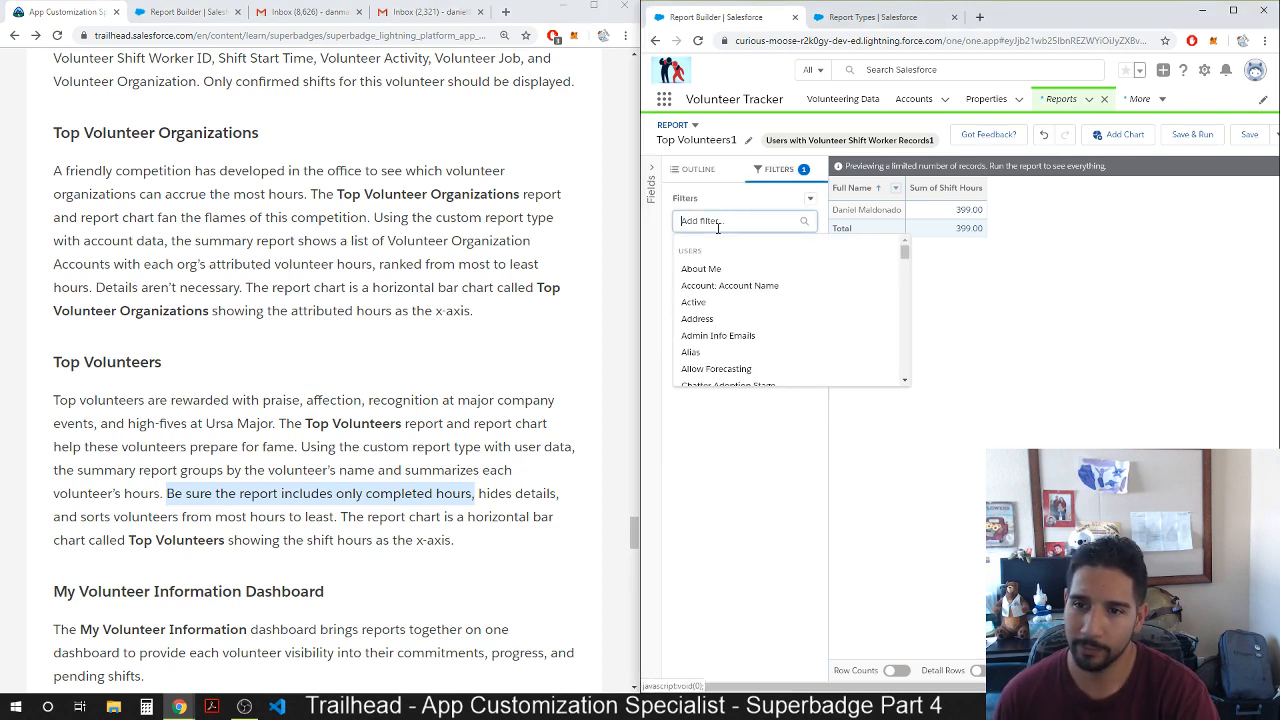
type("sta")
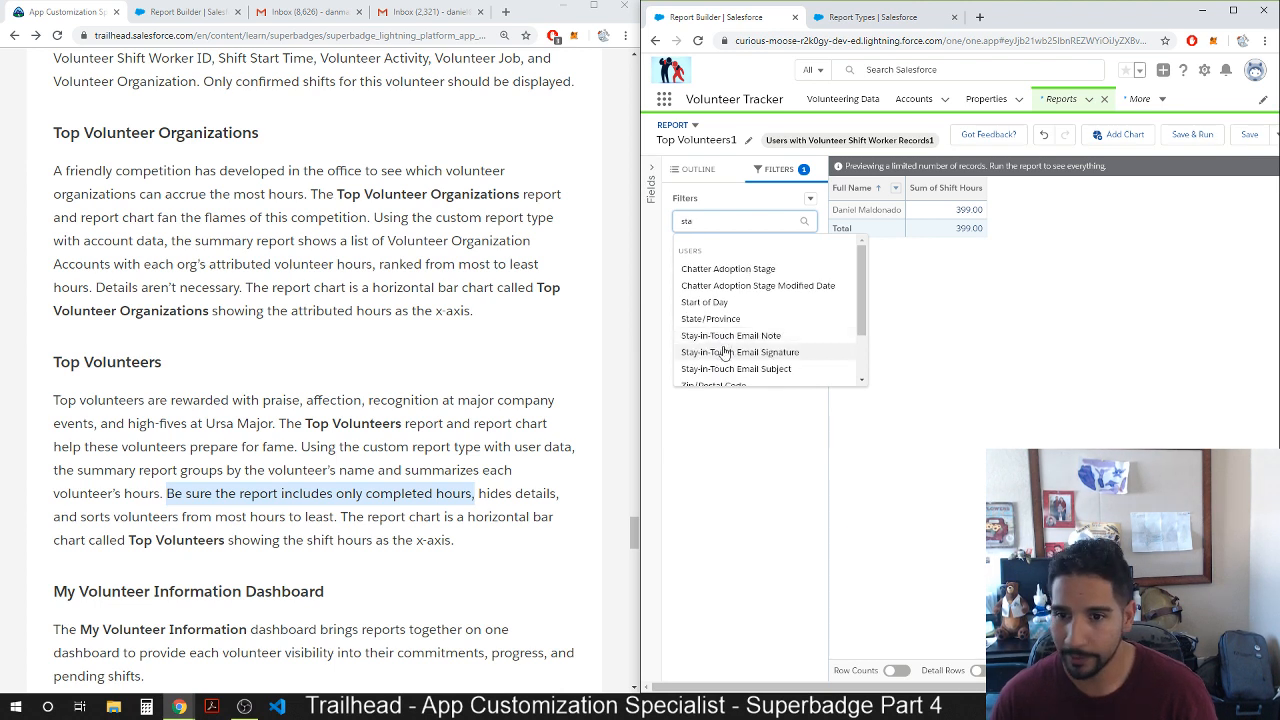
scroll(716, 340, "down", 2)
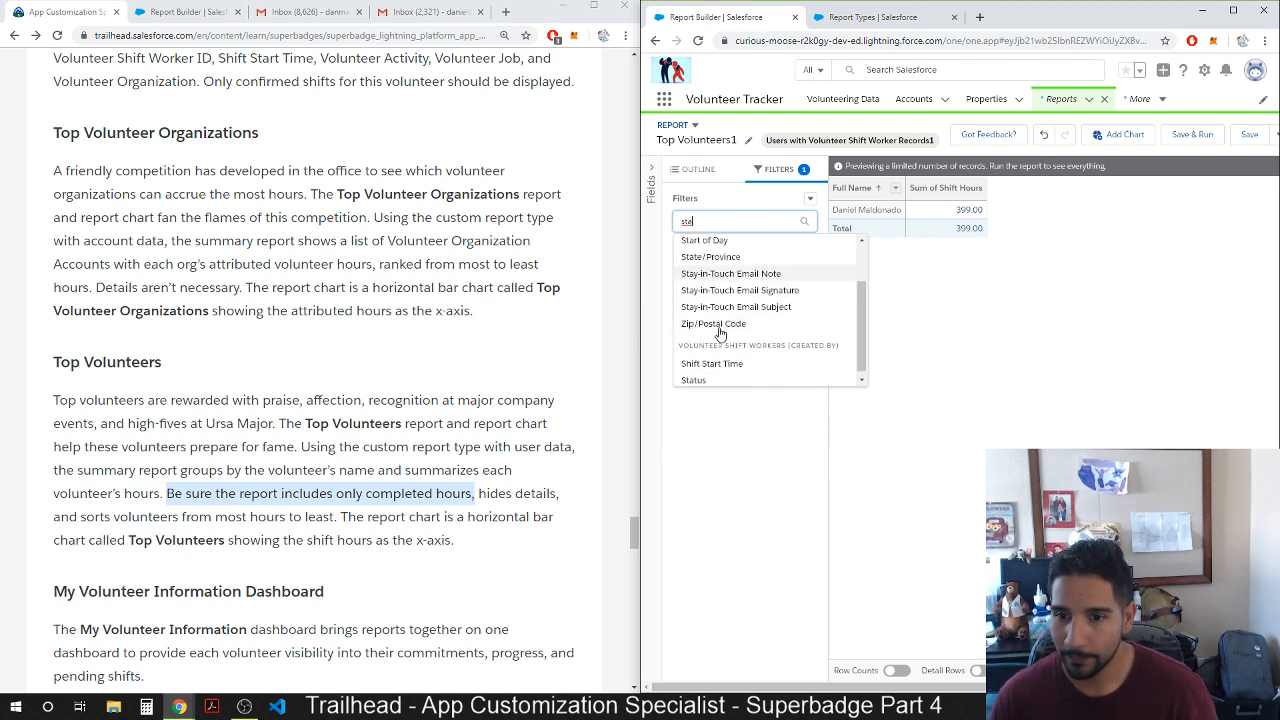
left_click(700, 358)
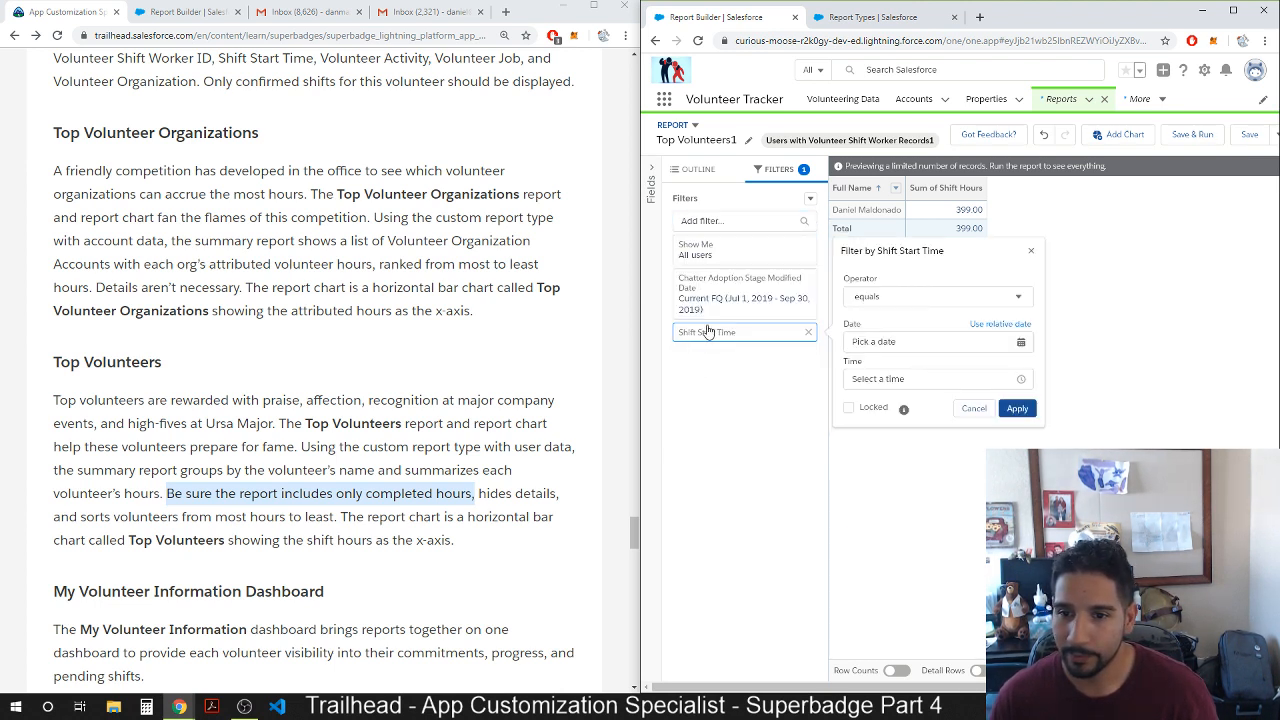
left_click(808, 333)
Add a report filter so that the shift worker Status equals Completed.
left_click(732, 219)
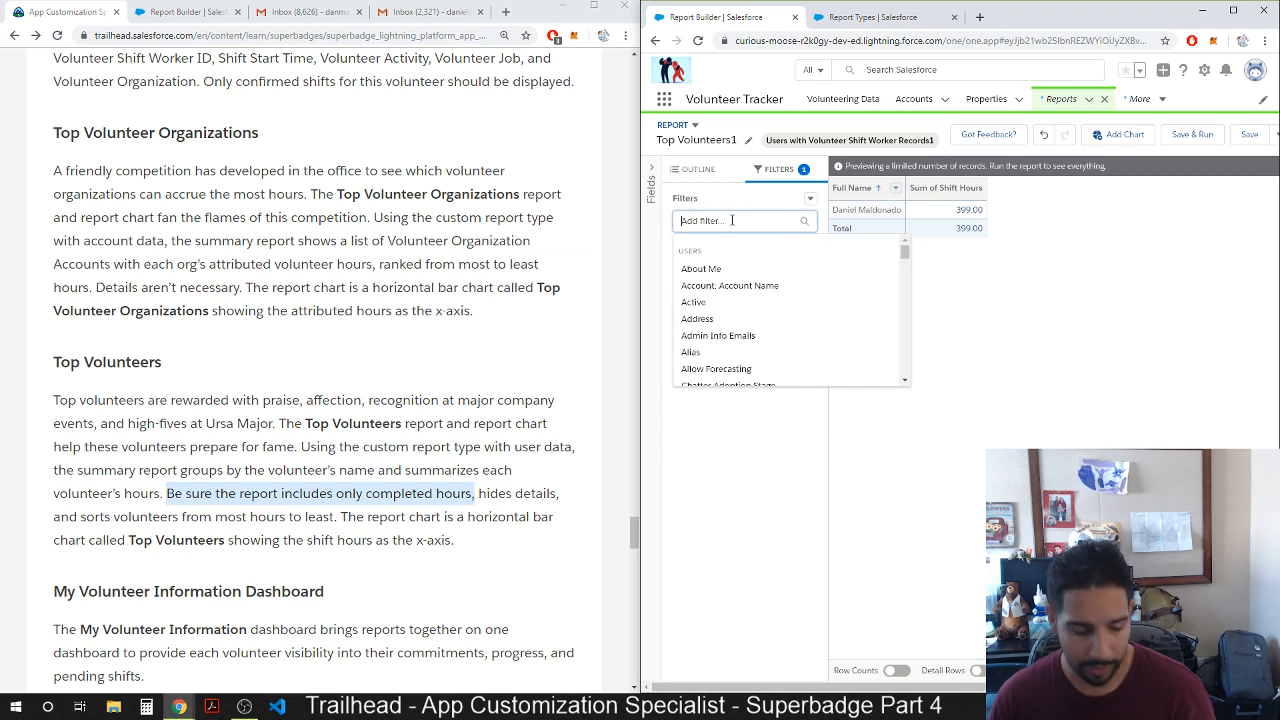
type("sta")
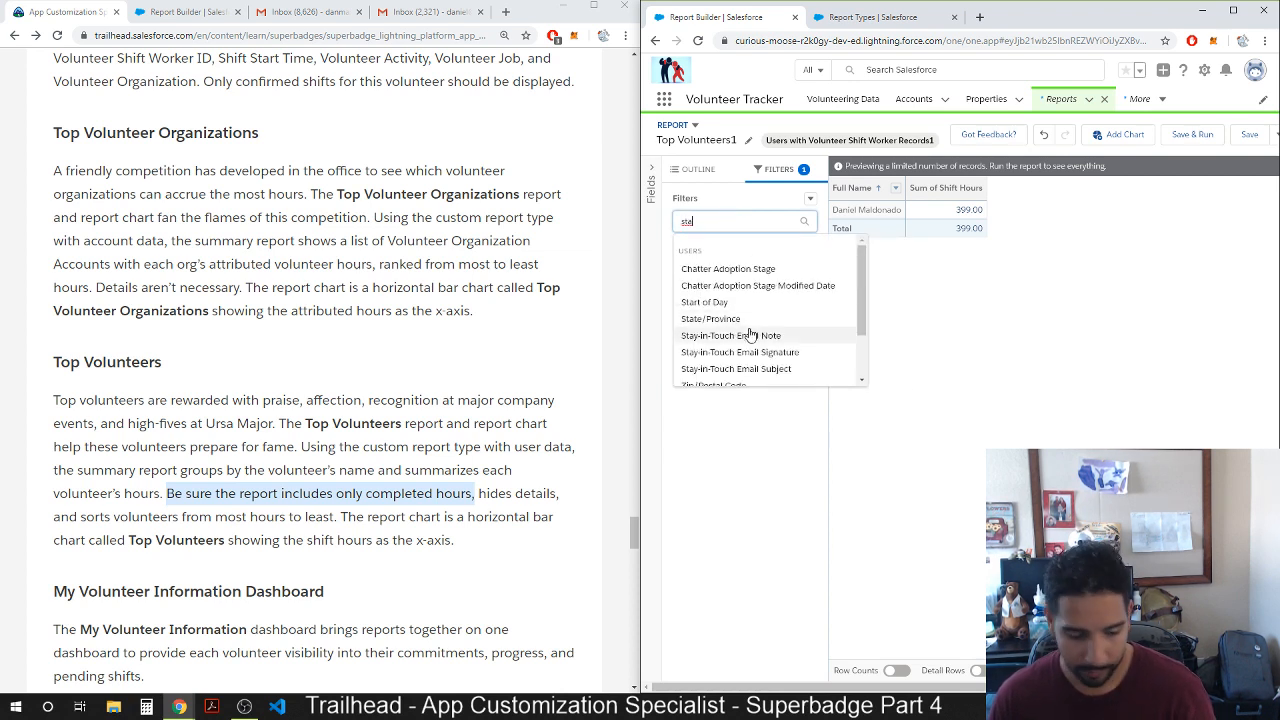
type("tus")
left_click(704, 313)
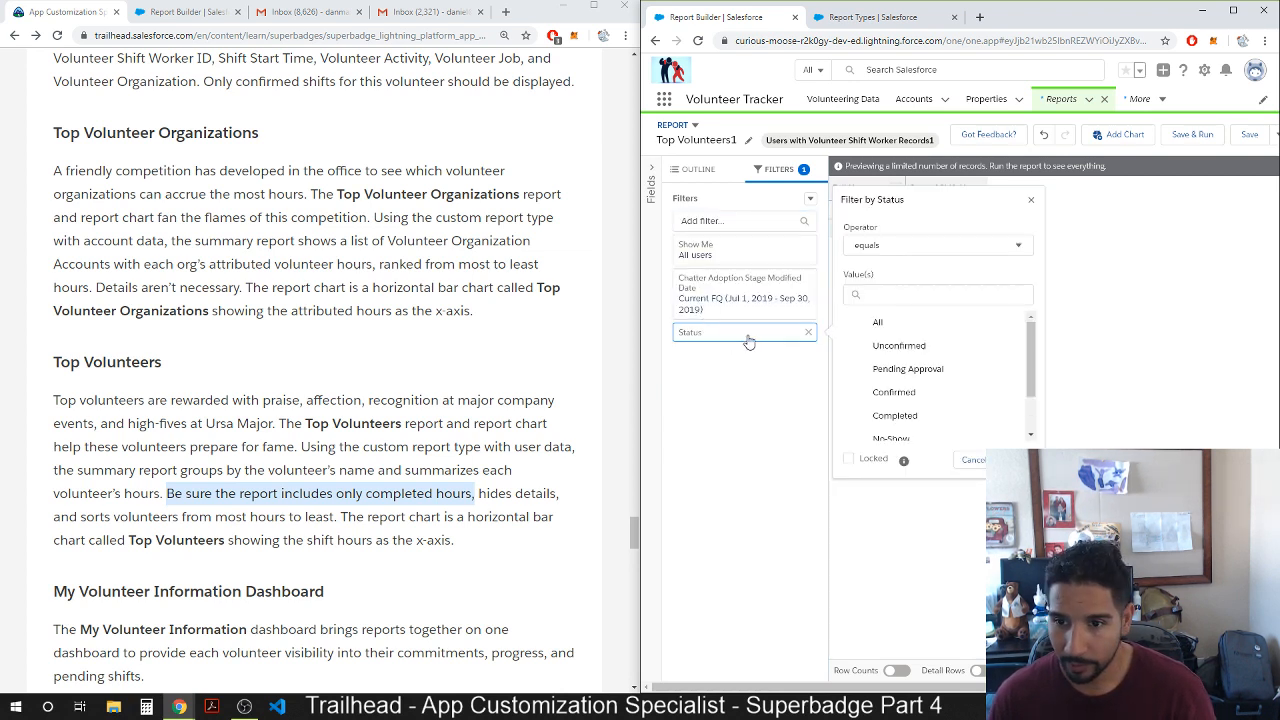
left_click(903, 416)
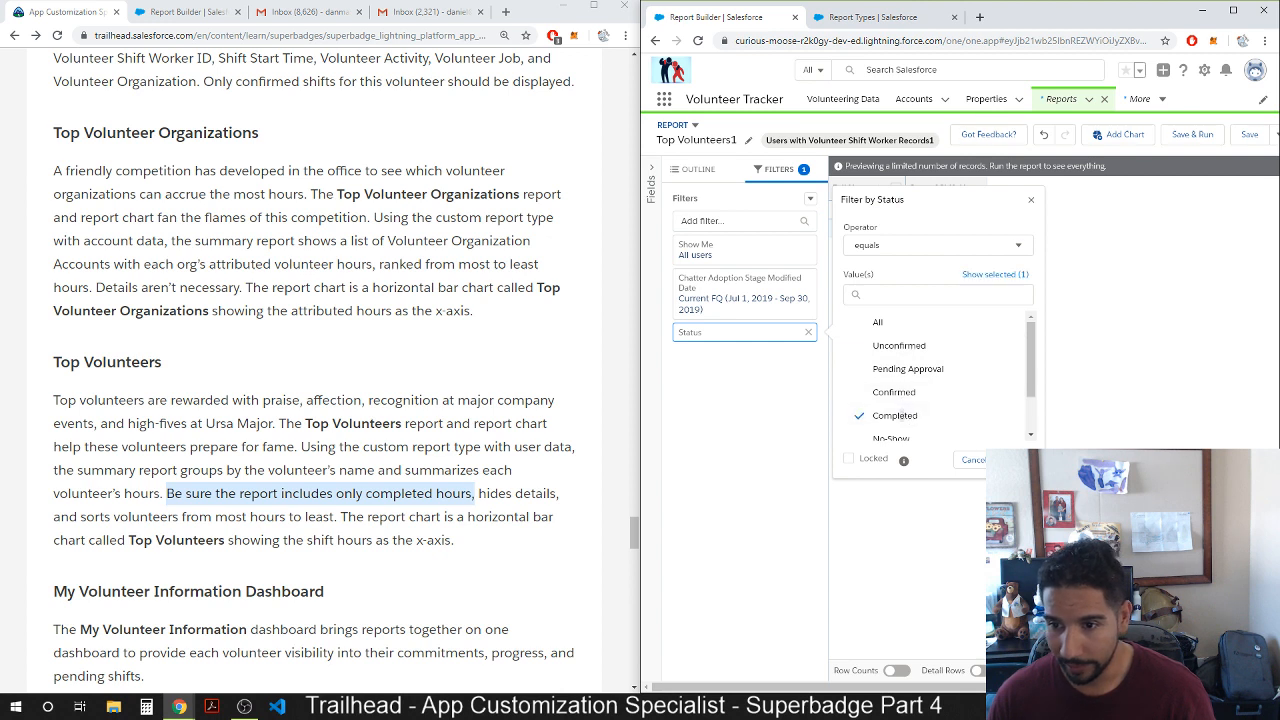
left_click(1010, 459)
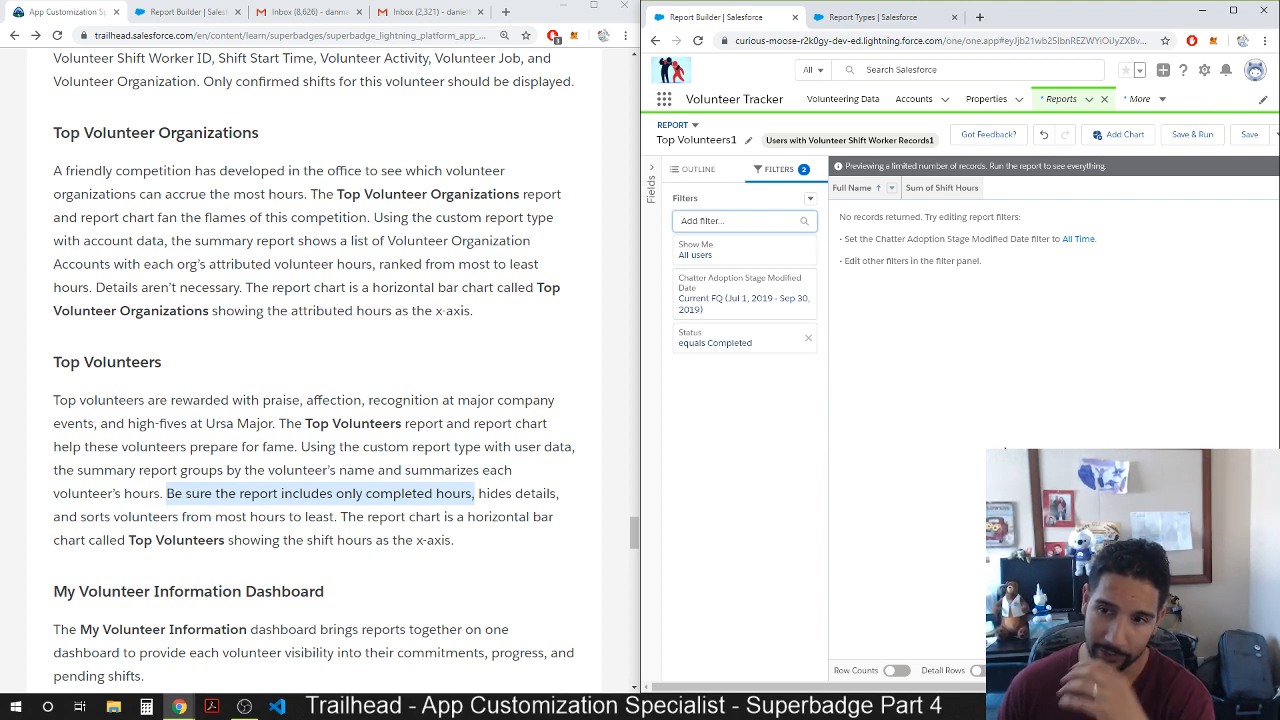
left_click(751, 222)
type("i")
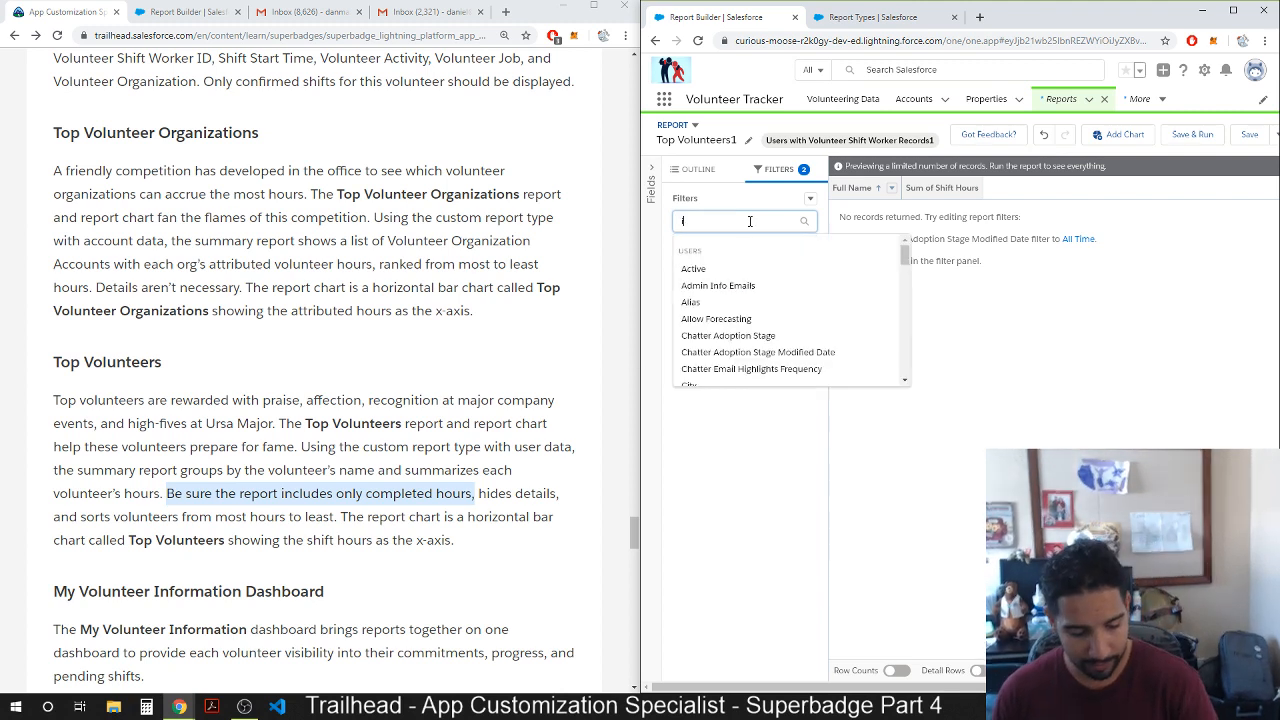
type("s")
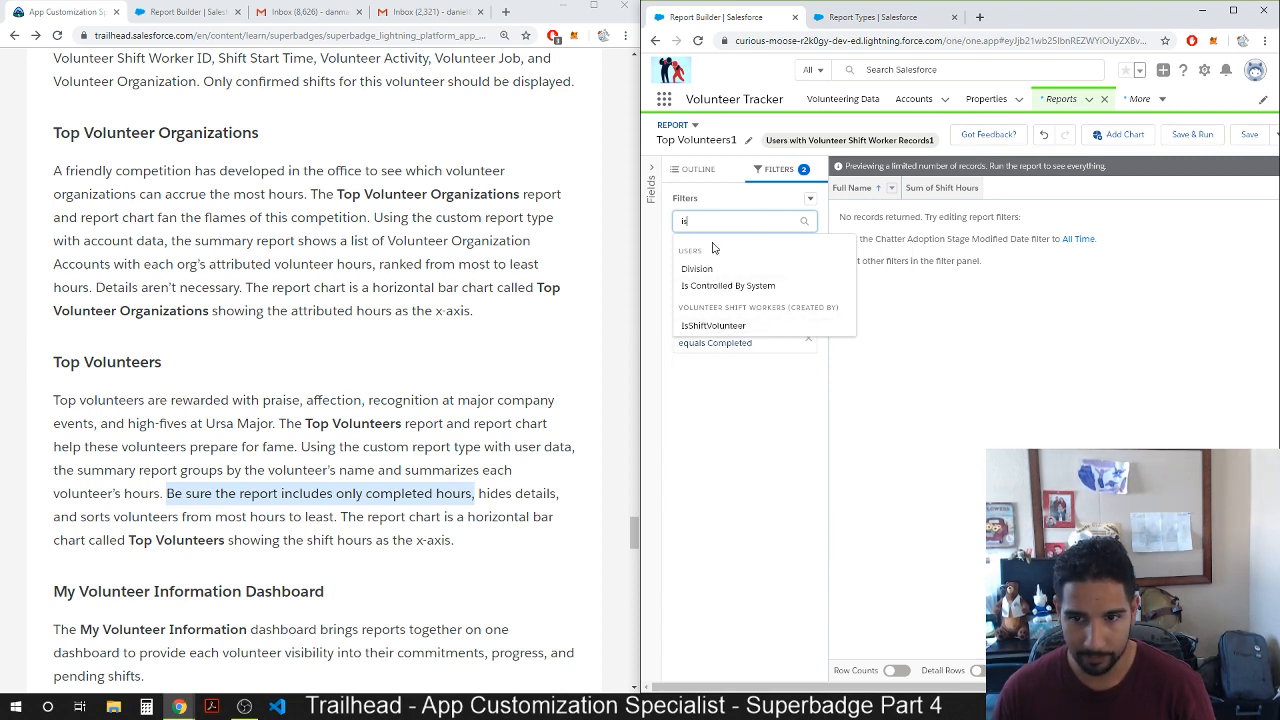
key("BackSpace")
key("BackSpace")
left_click(702, 477)
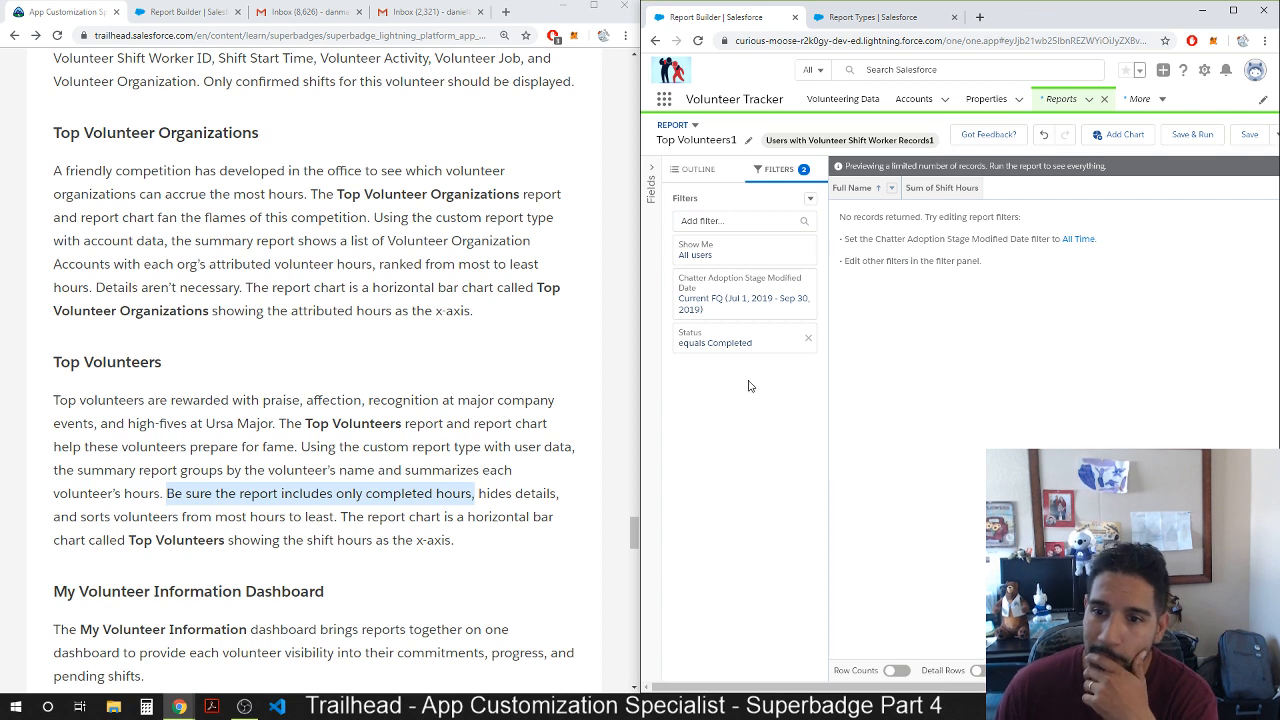
left_click(746, 313)
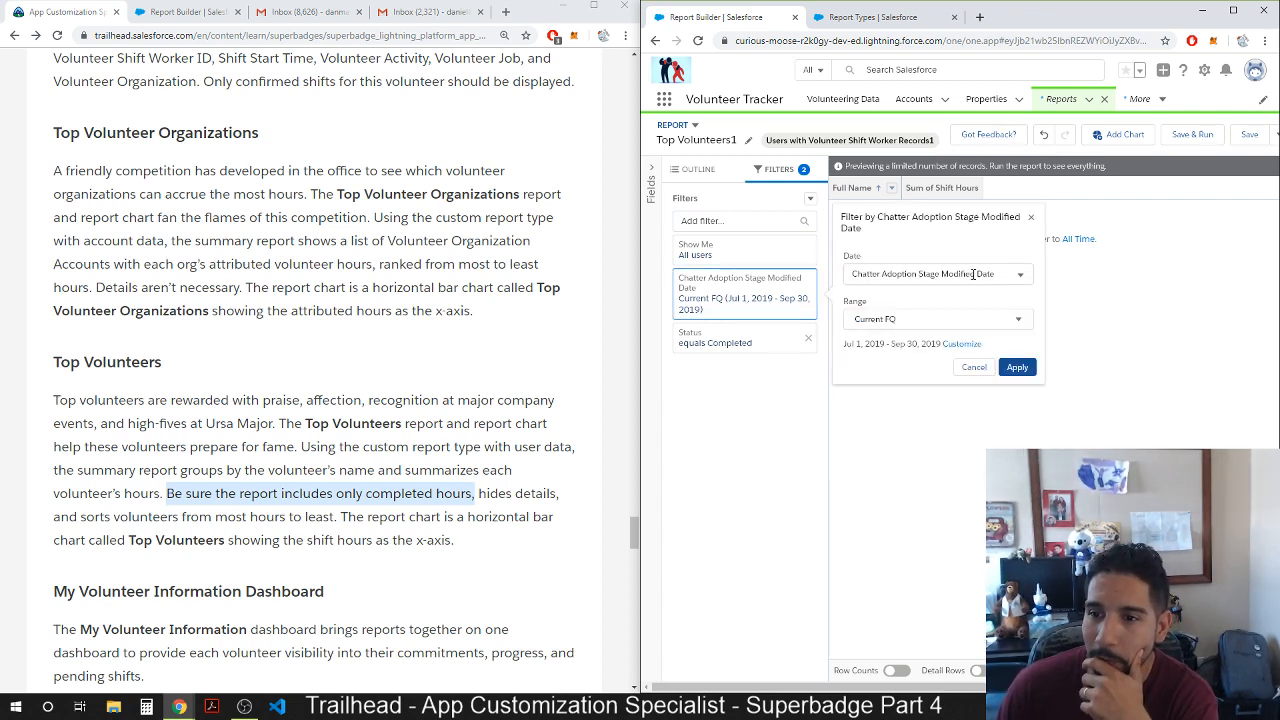
left_click(973, 273)
scroll(884, 380, "down", 5)
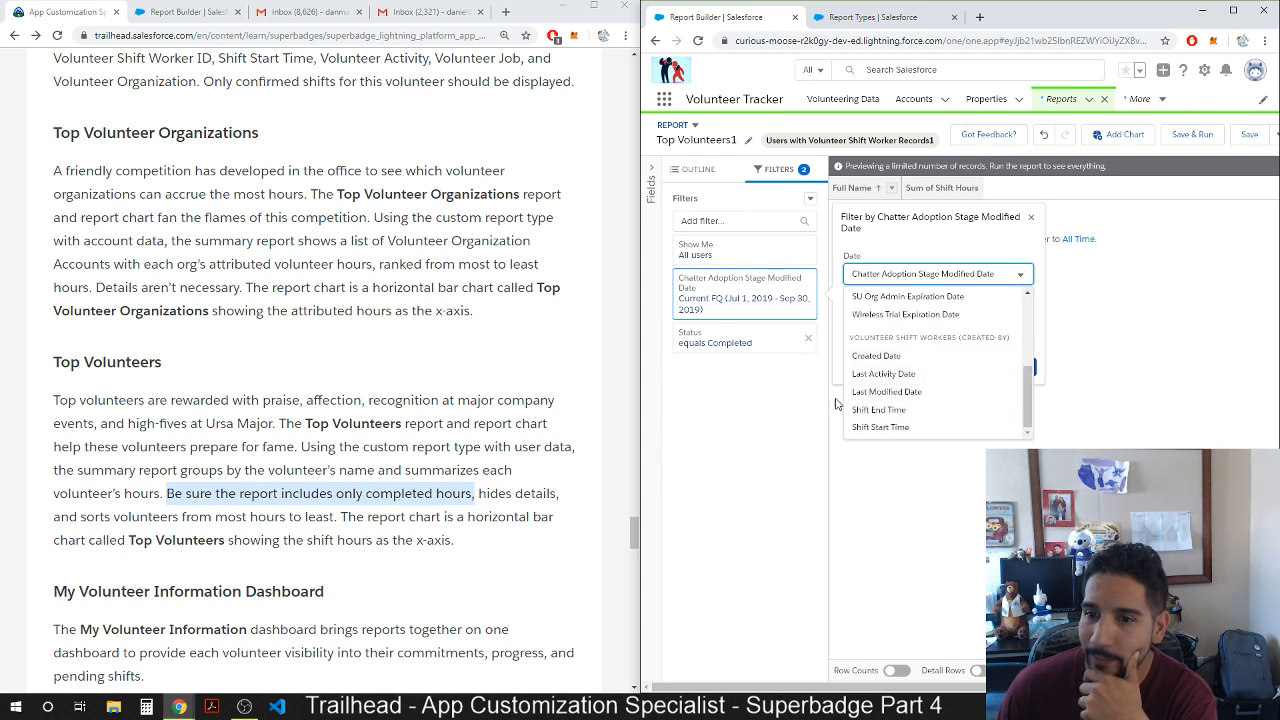
scroll(867, 338, "up", 5)
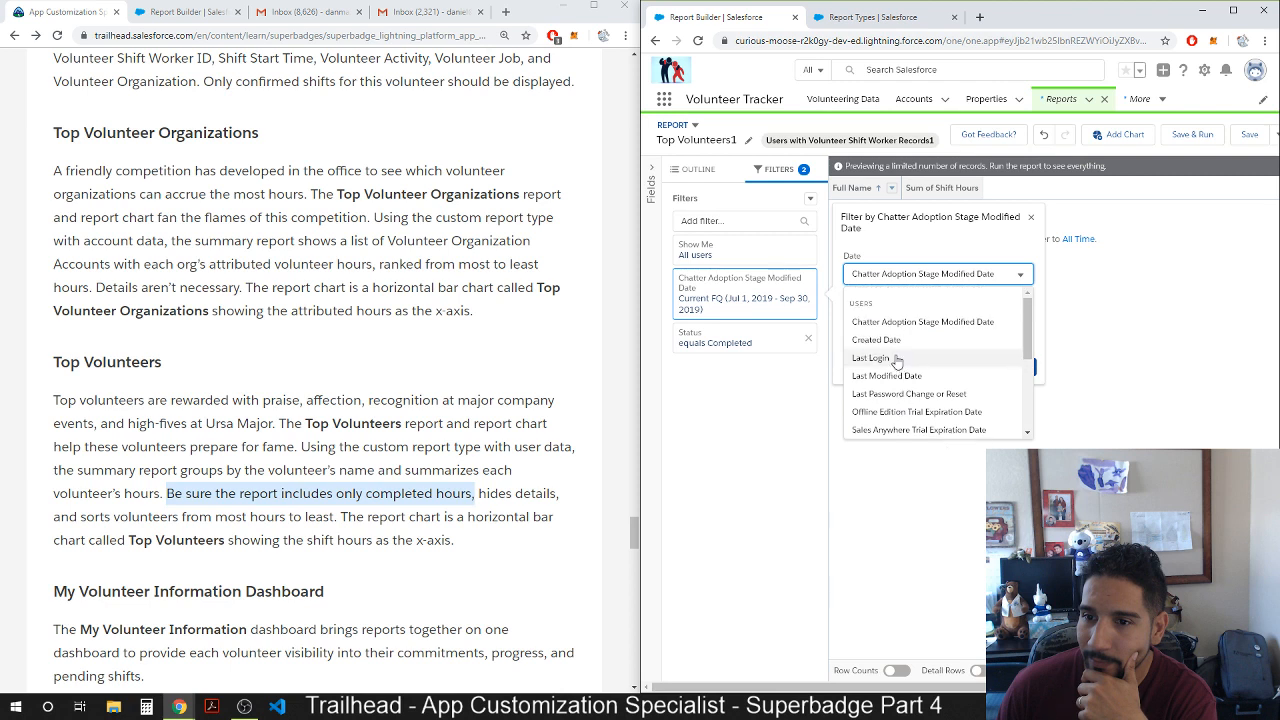
left_click(798, 462)
Set the range of the Chatter Adoption Stage Modified Date filter to All Time.
left_click(755, 310)
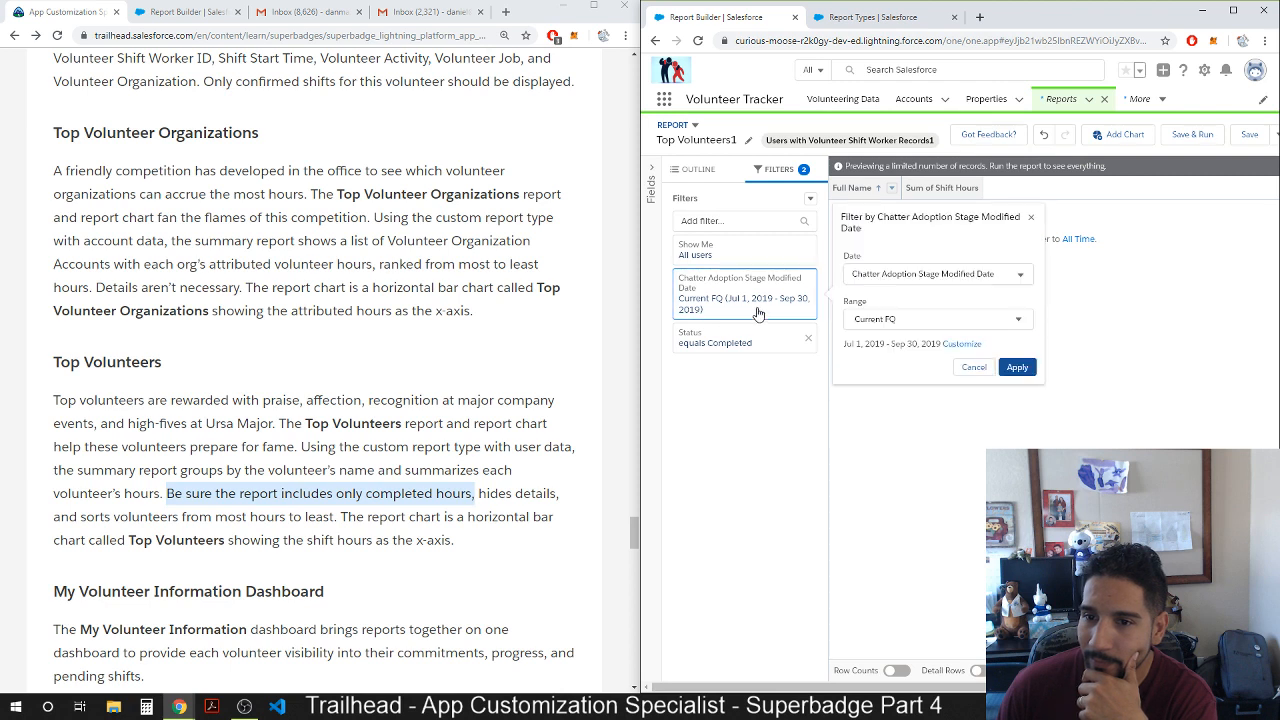
left_click(885, 322)
left_click(882, 345)
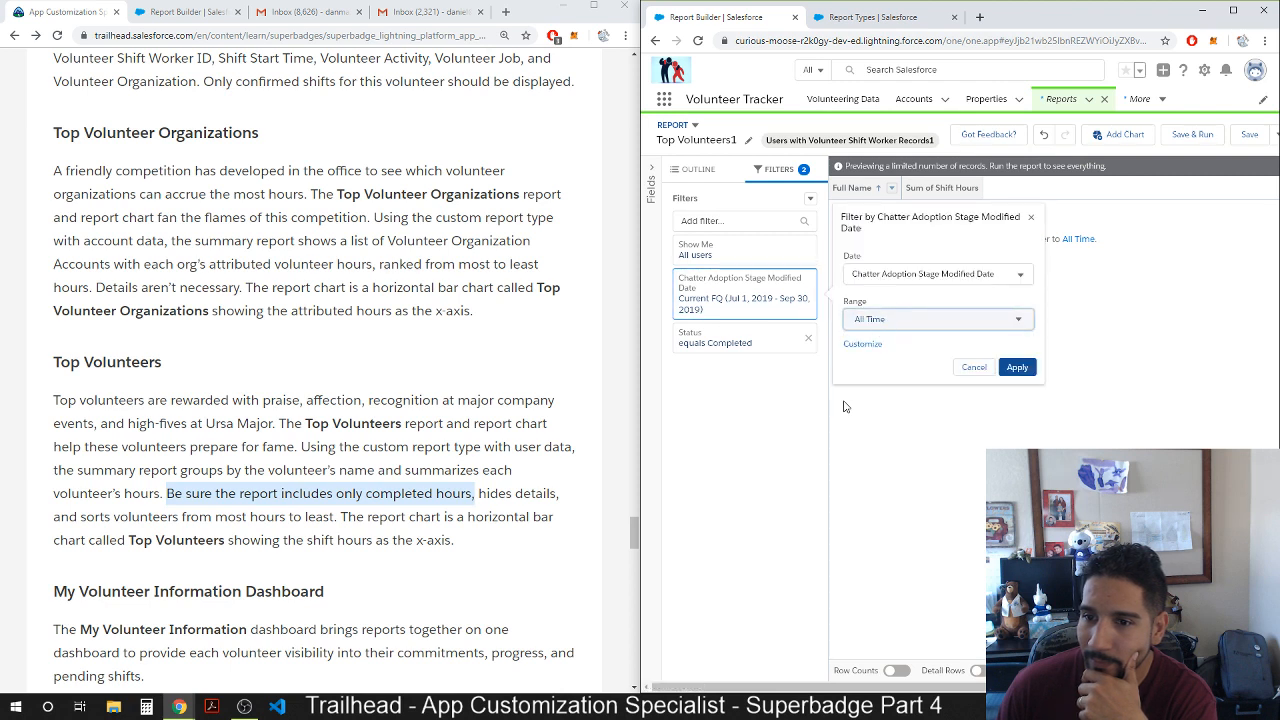
left_click(1017, 368)
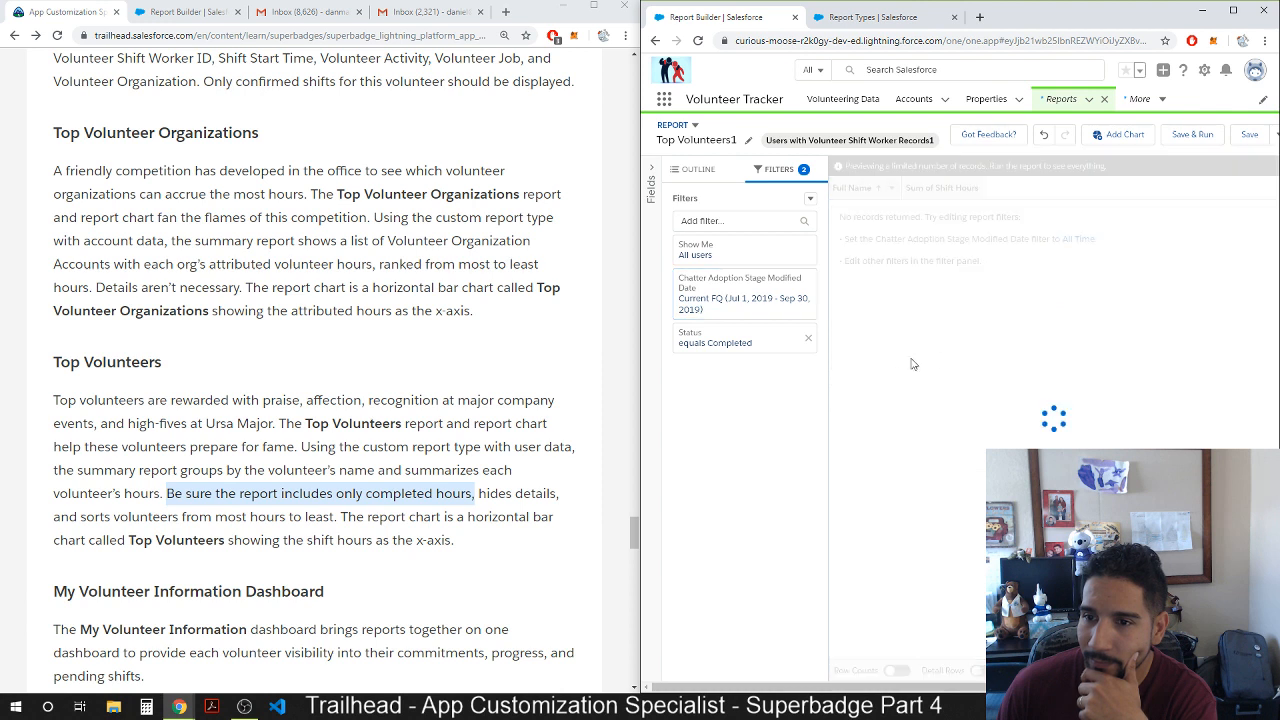
Switch the date filter's field to Created Date of the Volunteer Shift Workers and apply it.
left_click(757, 290)
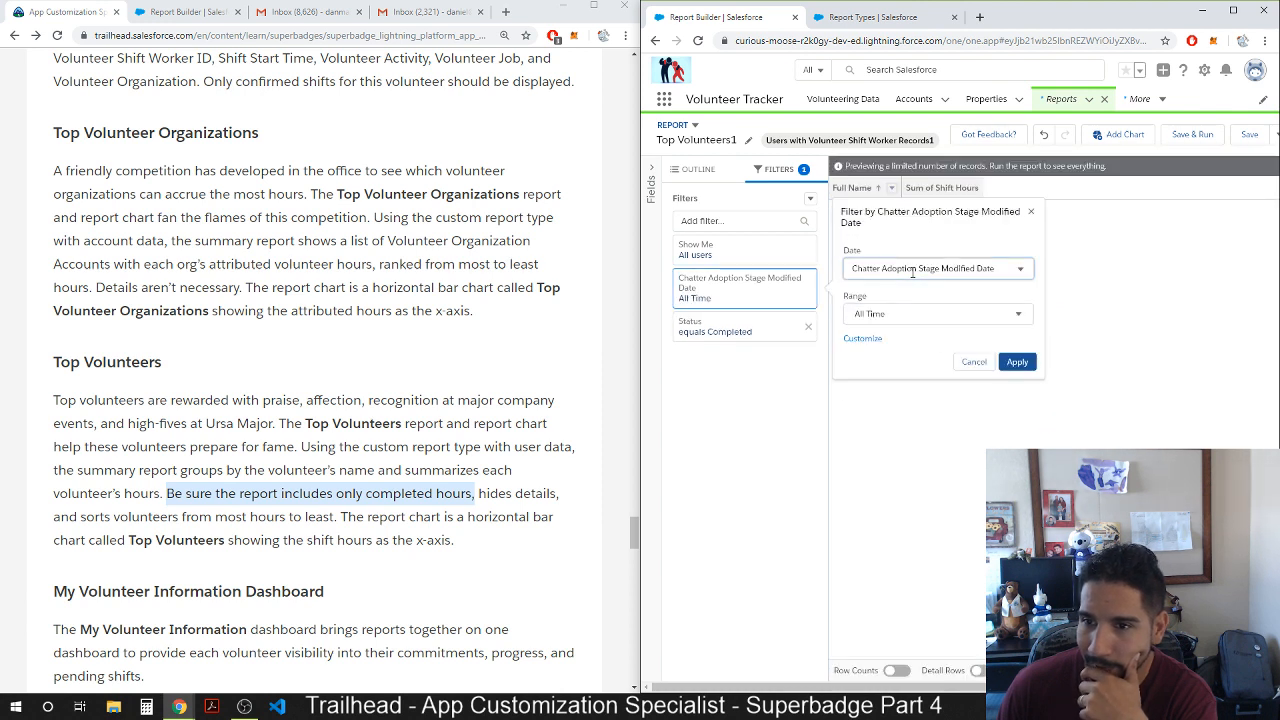
left_click(958, 274)
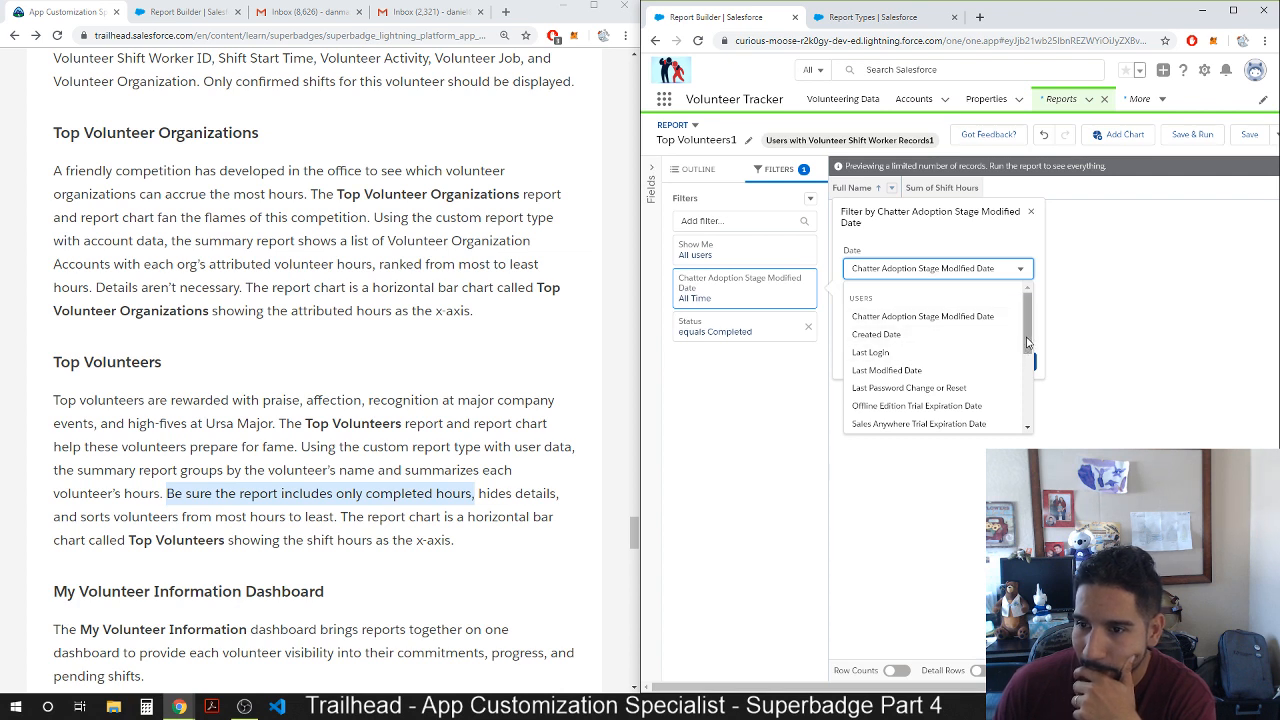
left_click_drag(1026, 343, 1026, 410)
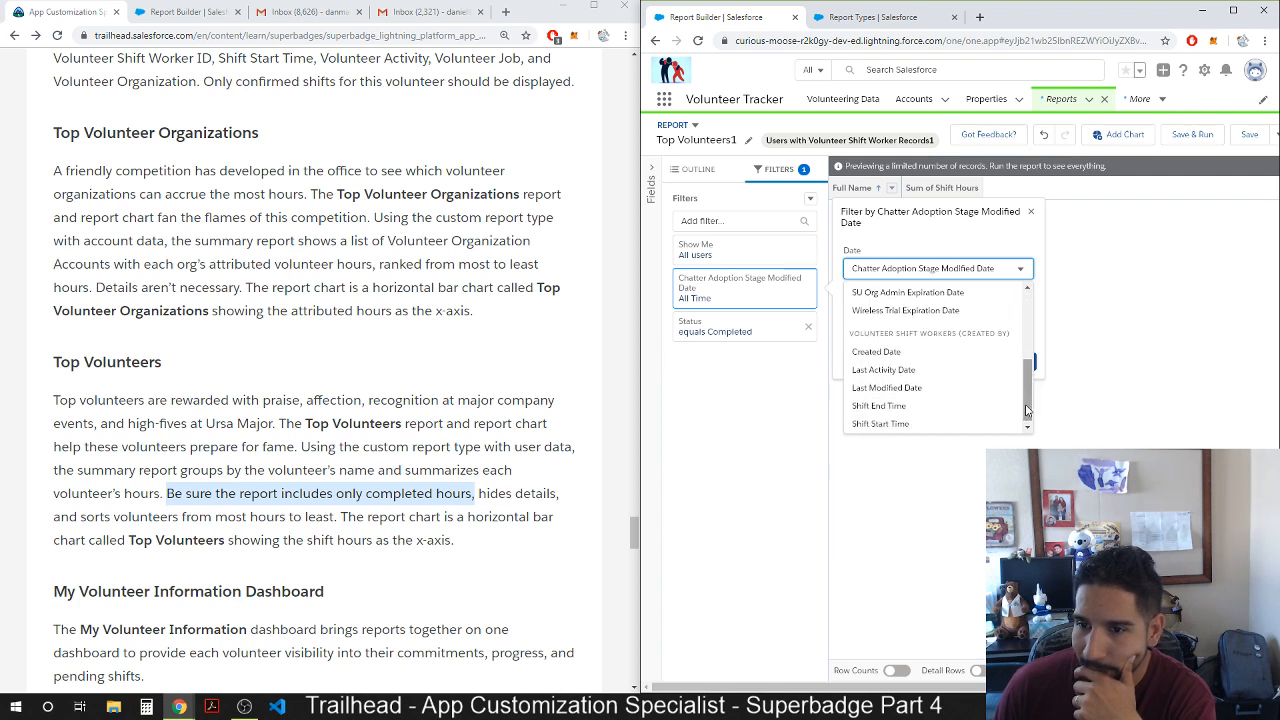
left_click(890, 352)
left_click(1005, 365)
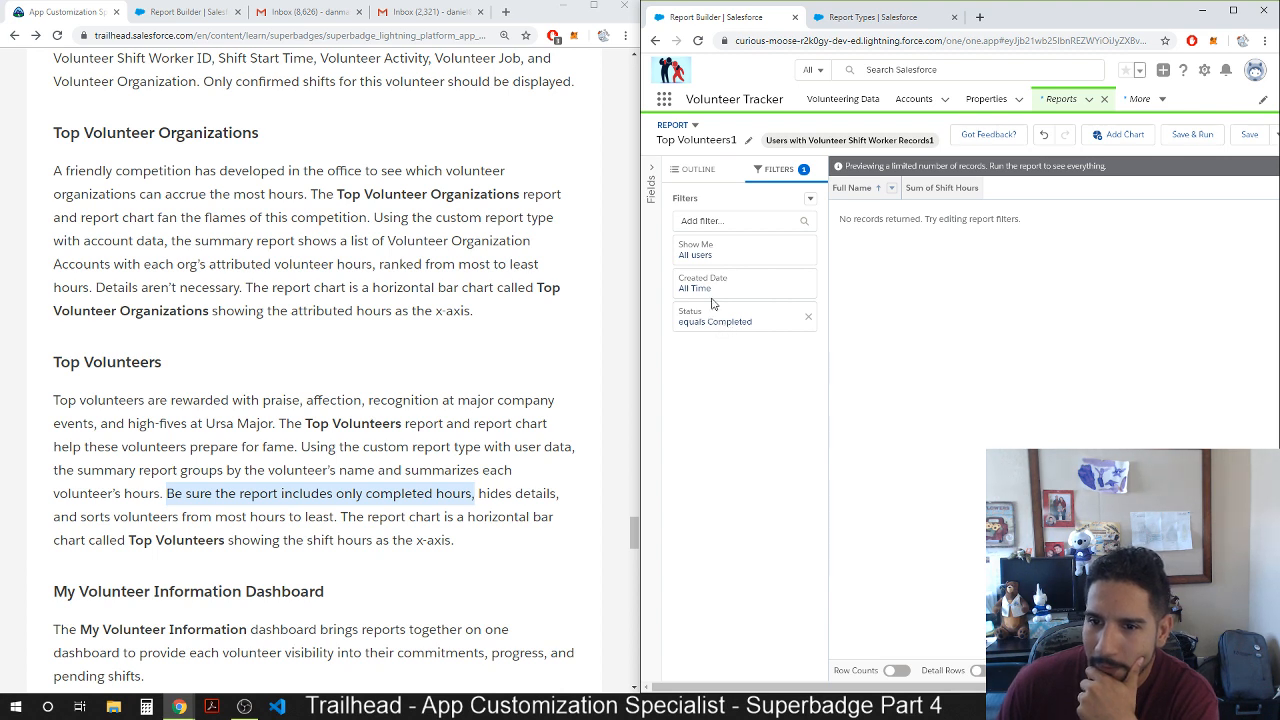
Save the report under the name Top Volunteers1 in the Volunteer Reports1 folder.
left_click(724, 261)
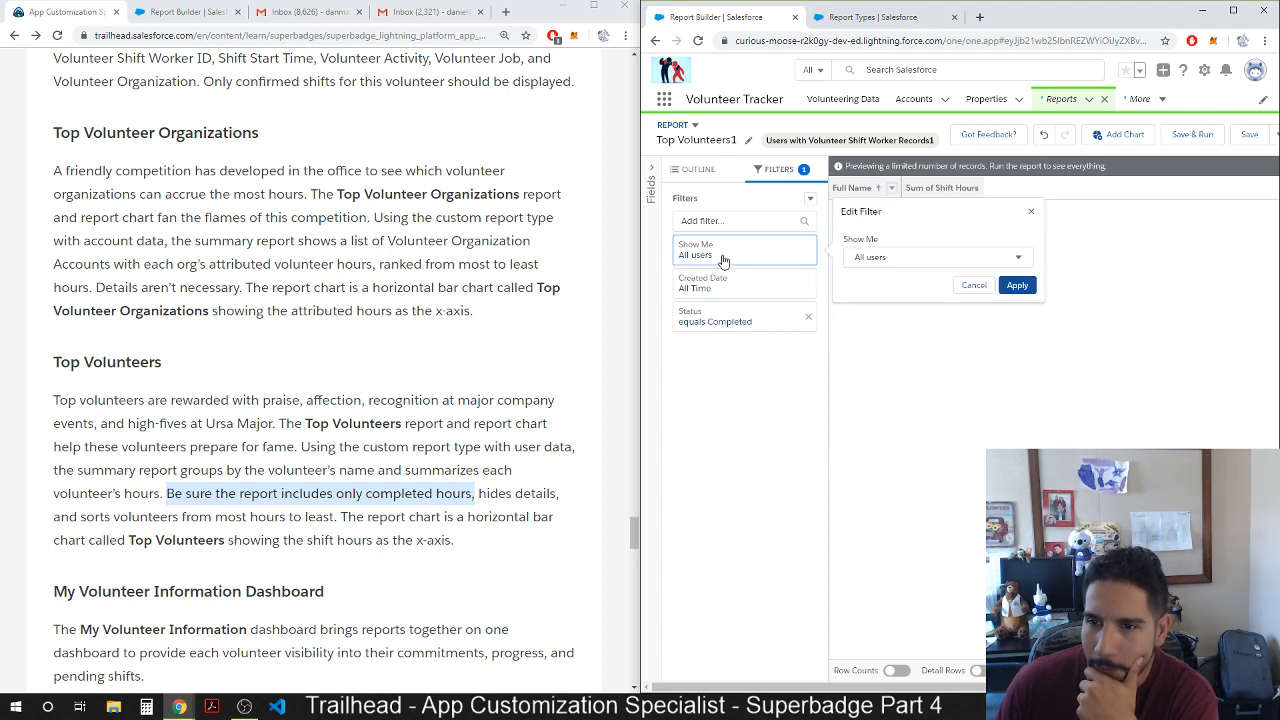
left_click(699, 170)
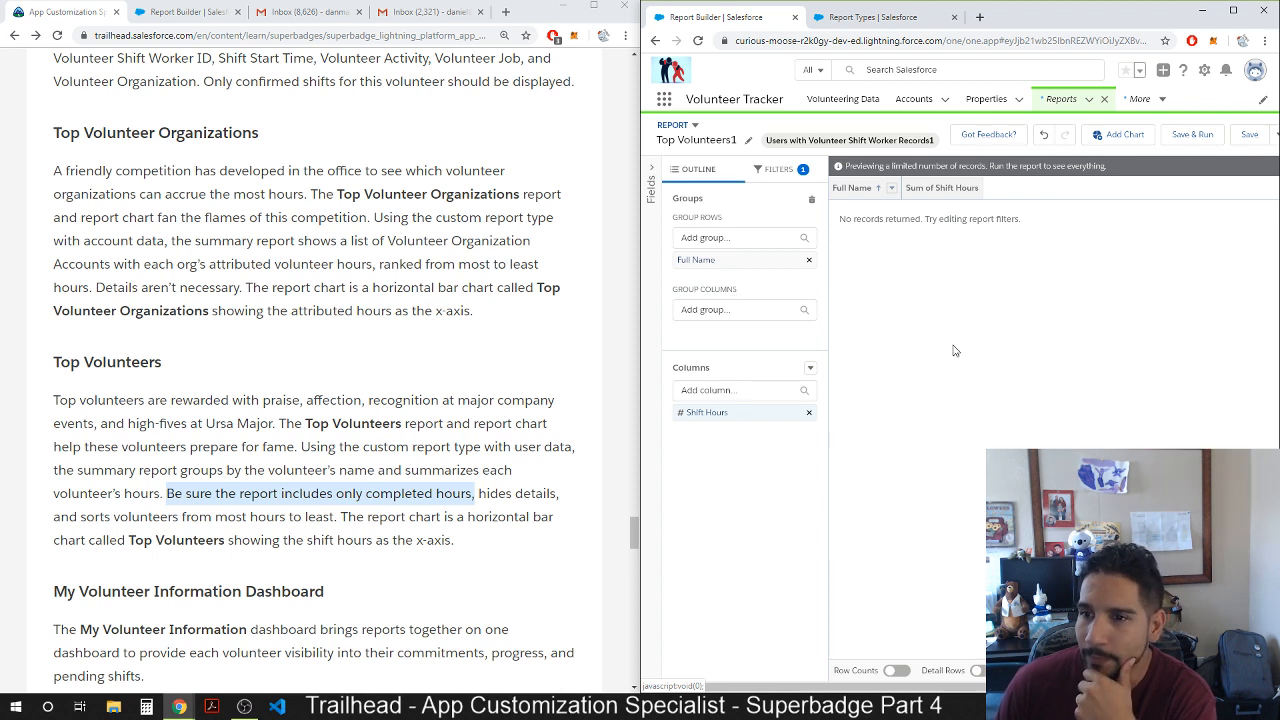
left_click(1249, 134)
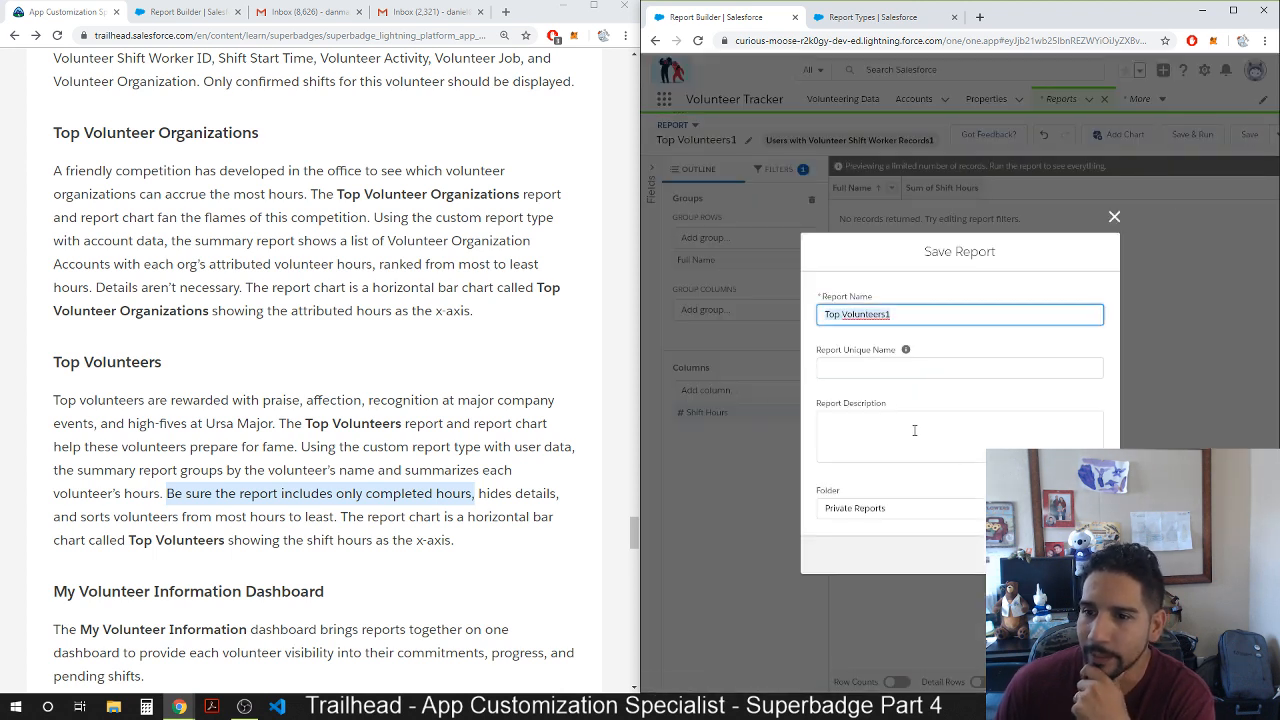
left_click(887, 367)
left_click(970, 510)
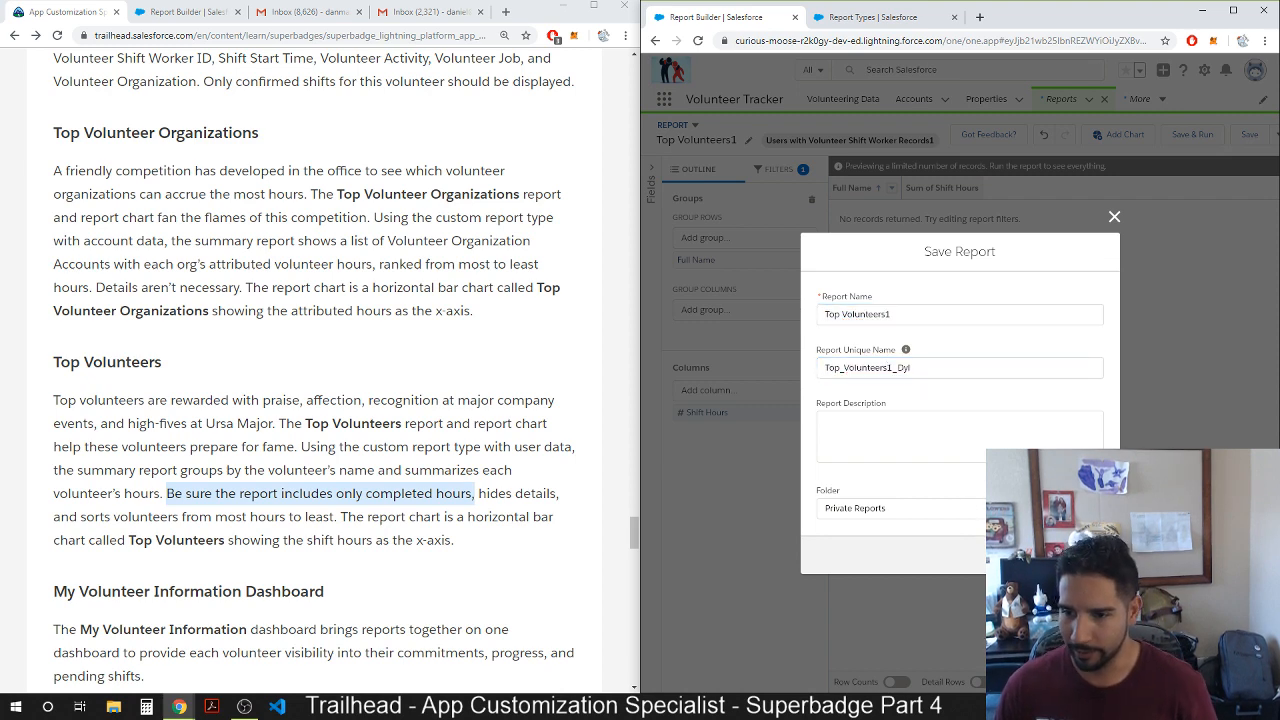
left_click(1060, 271)
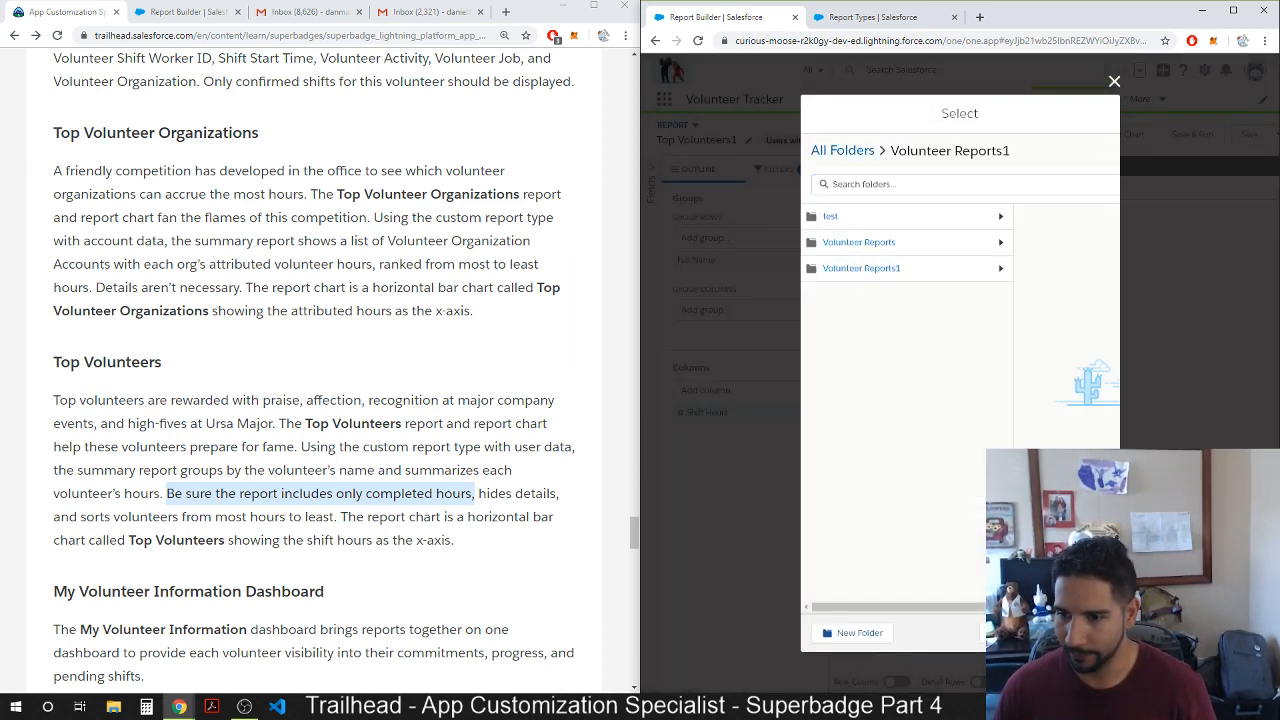
left_click(1070, 629)
left_click(1083, 555)
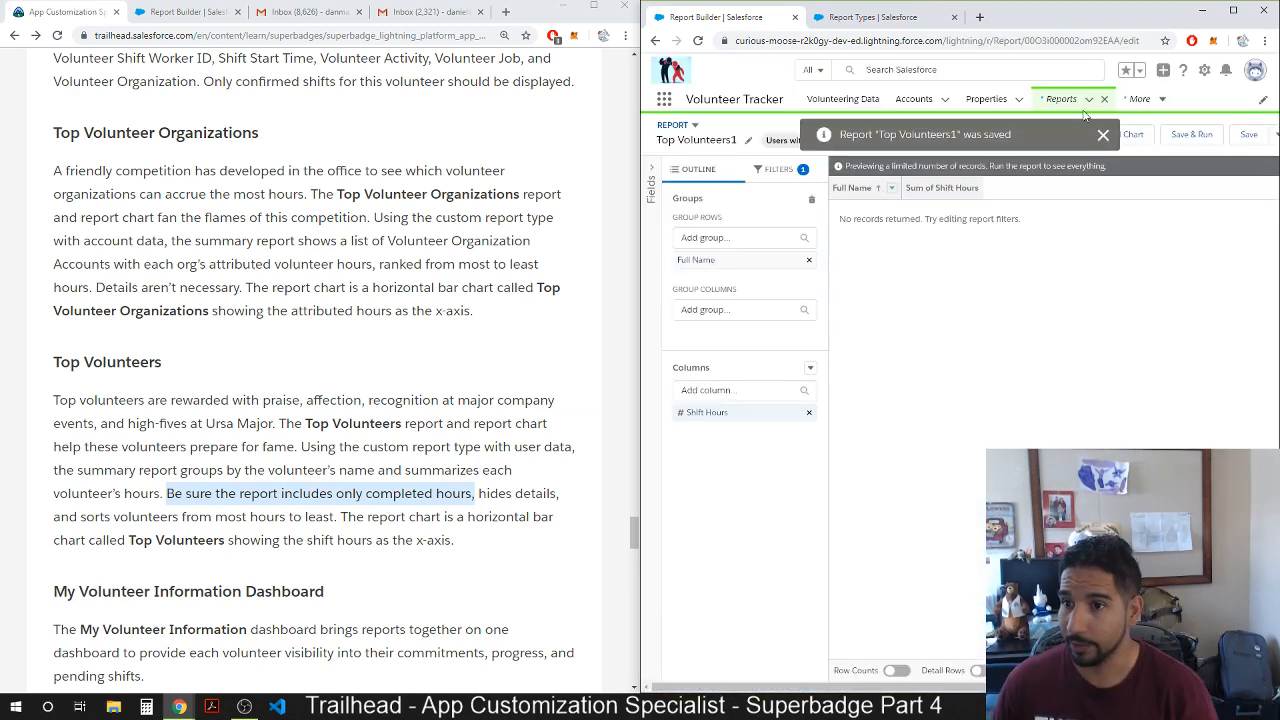
Save and close the report builder, and open the existing Top Volunteers report from the recent reports.
left_click(1053, 97)
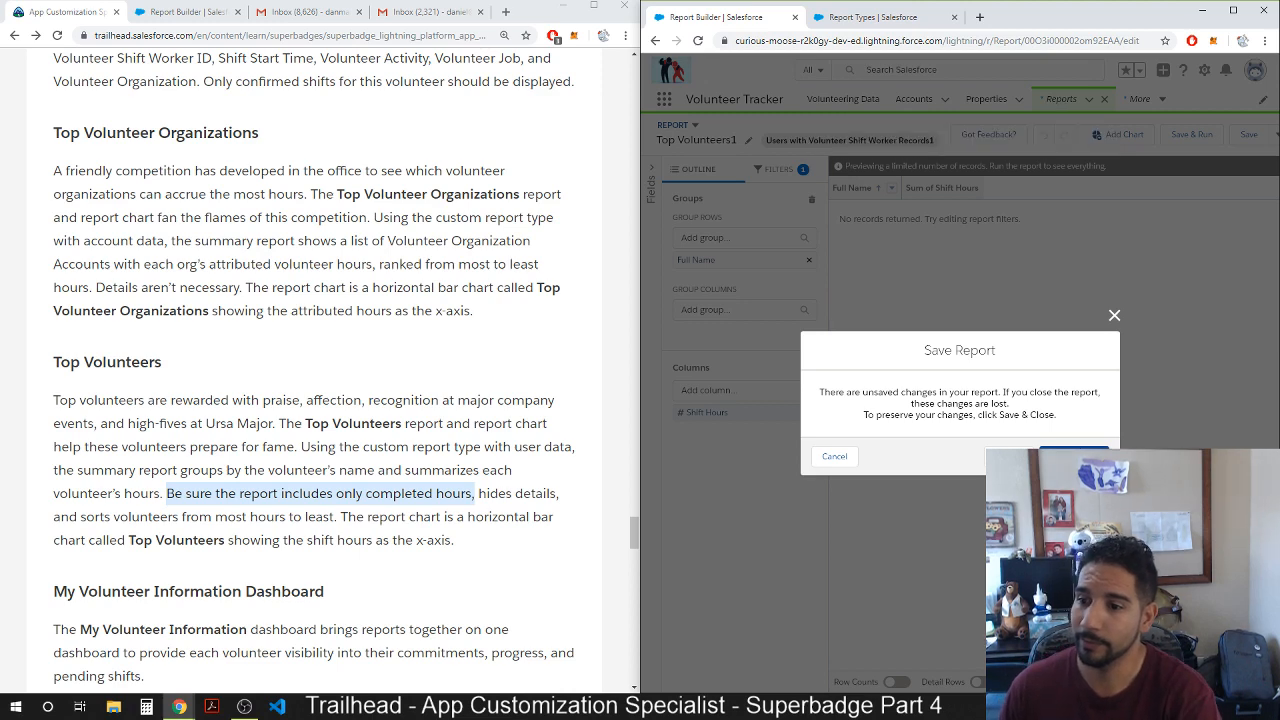
left_click(1073, 457)
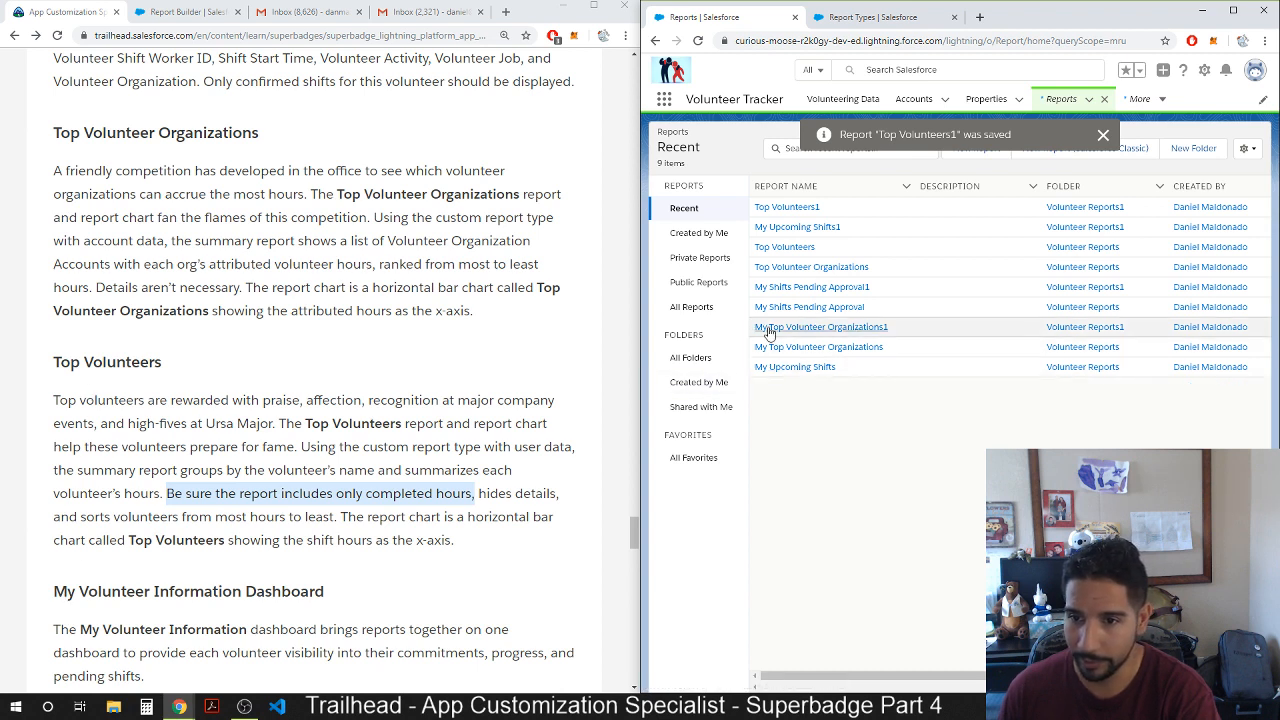
left_click(782, 248)
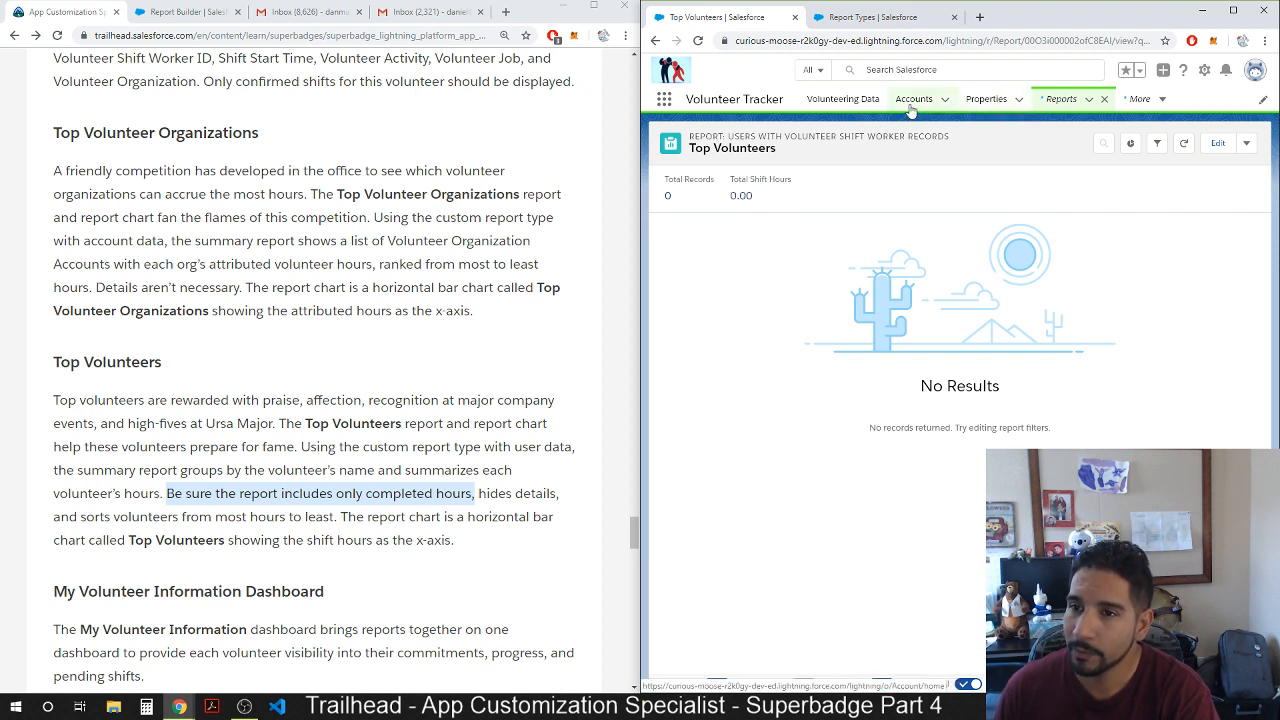
Close the temporary Reports item in the navigation and open the recently viewed Volunteer Shifts list.
left_click(843, 99)
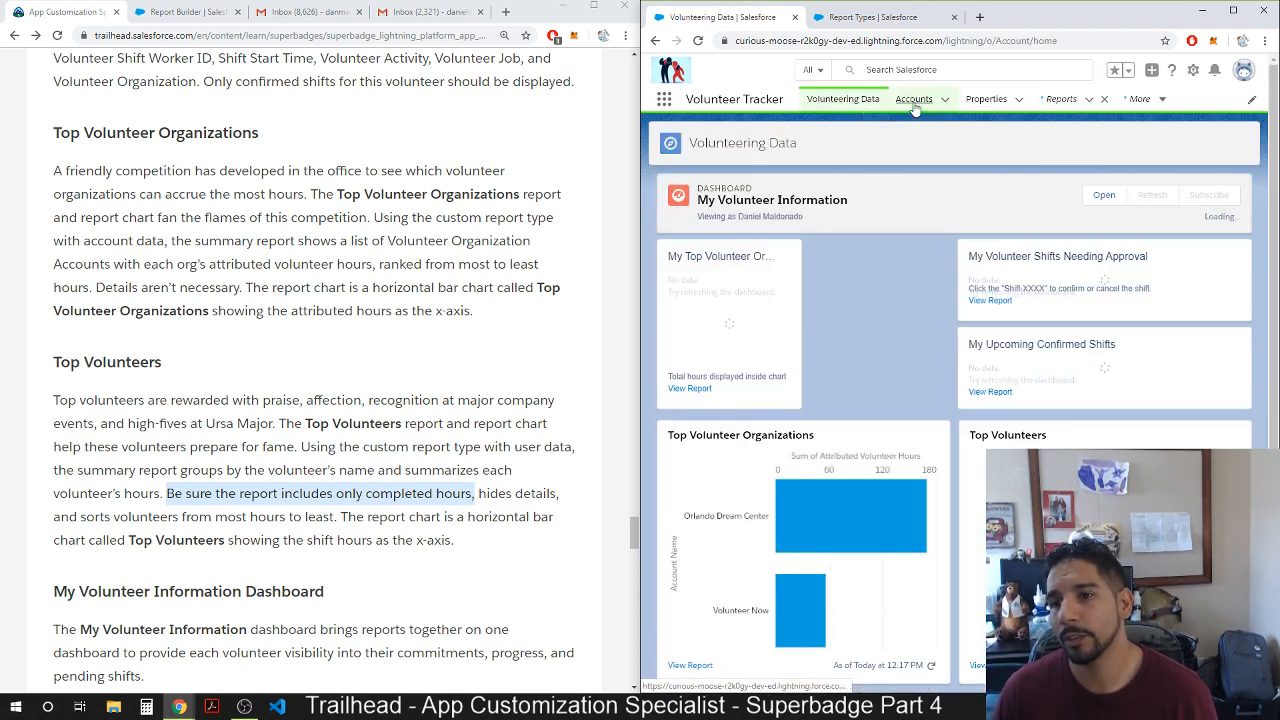
left_click(912, 100)
left_click(988, 100)
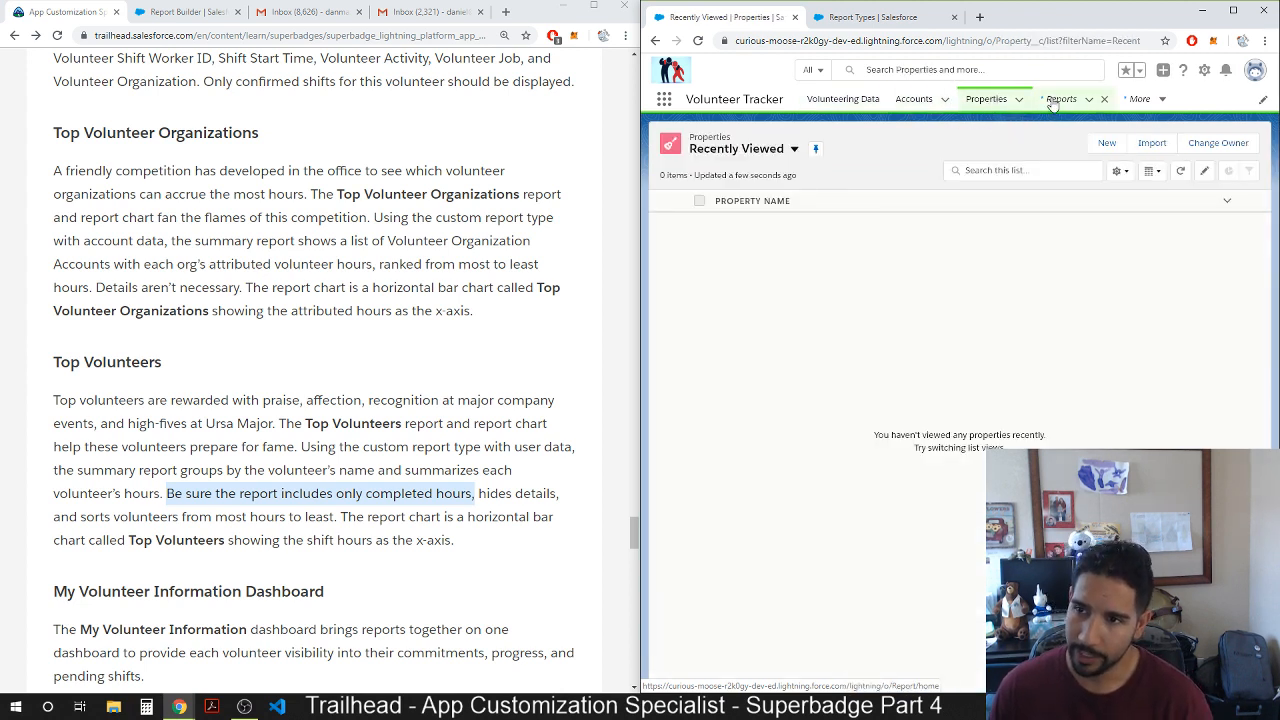
left_click(1104, 99)
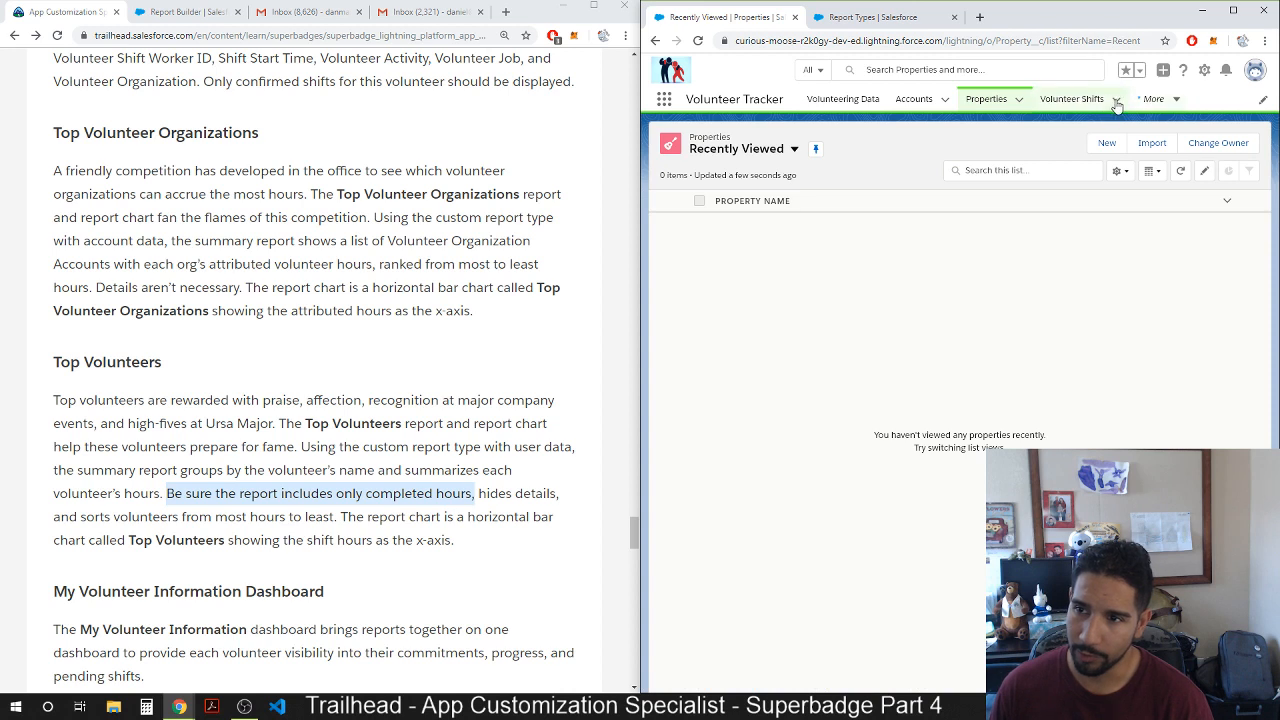
left_click(1065, 99)
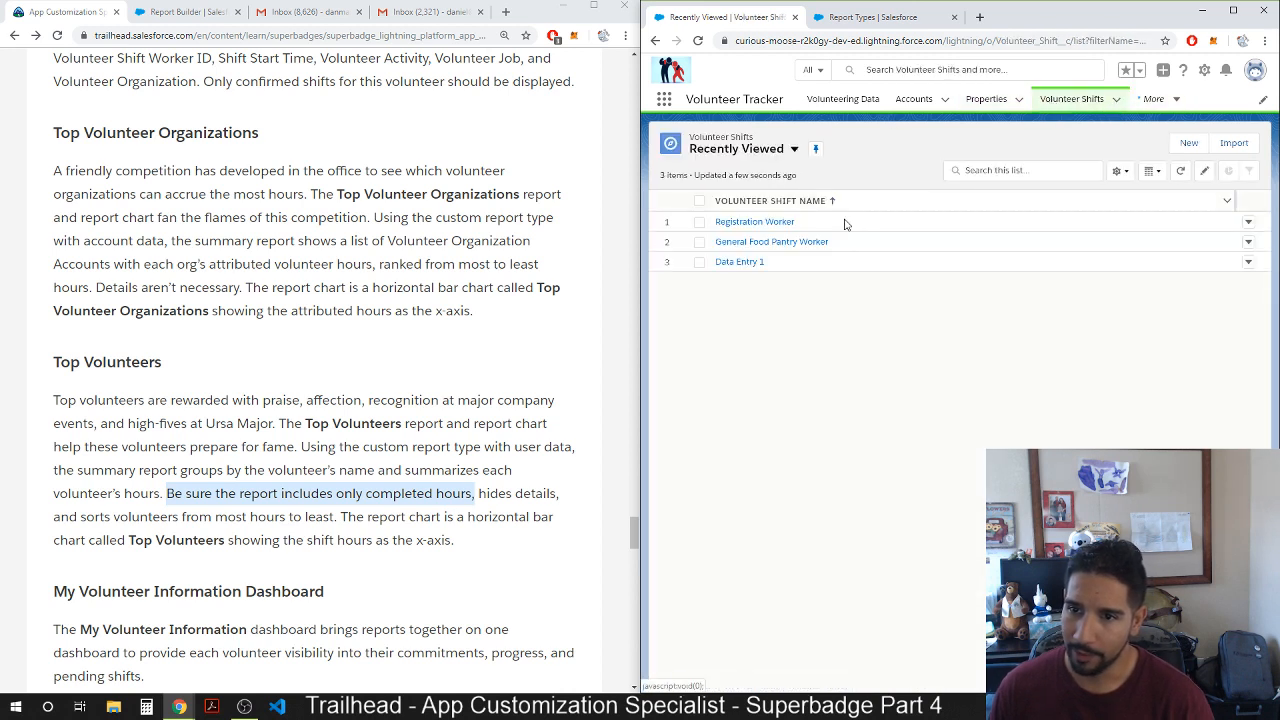
Open the Registration Worker shift and examine the details and related records of its shift worker Shift-0032.
left_click(790, 223)
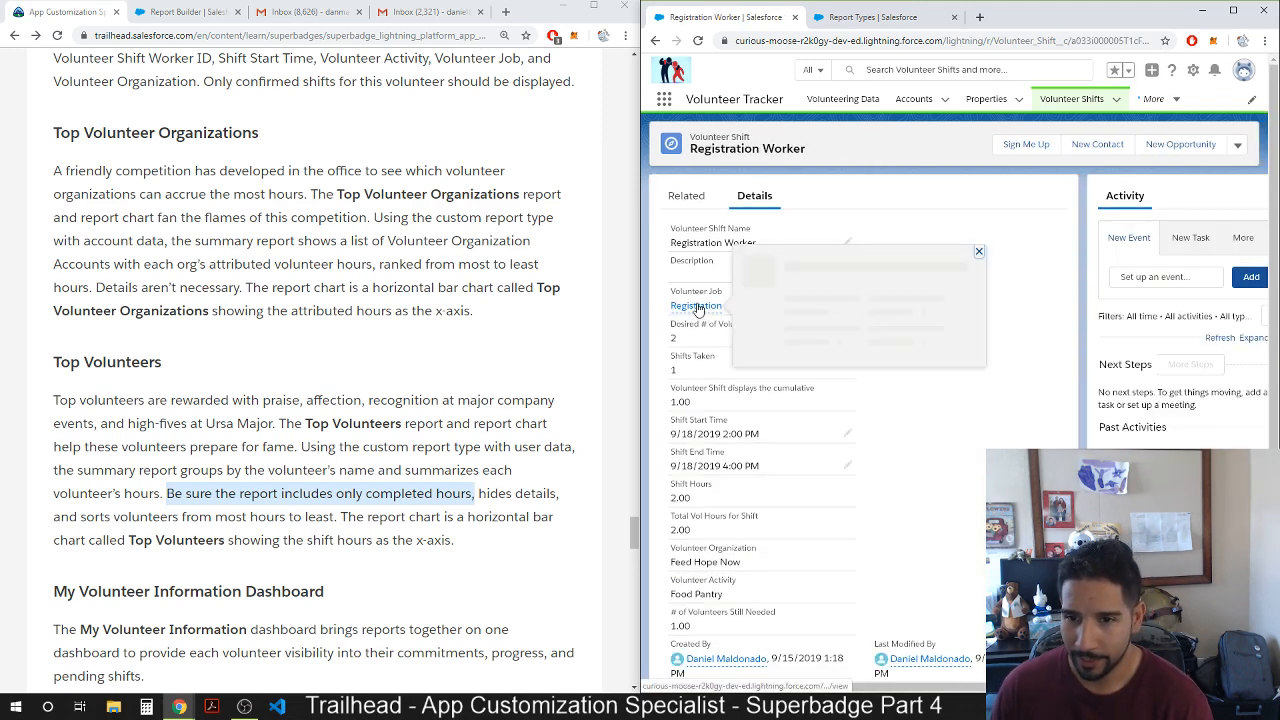
left_click(687, 196)
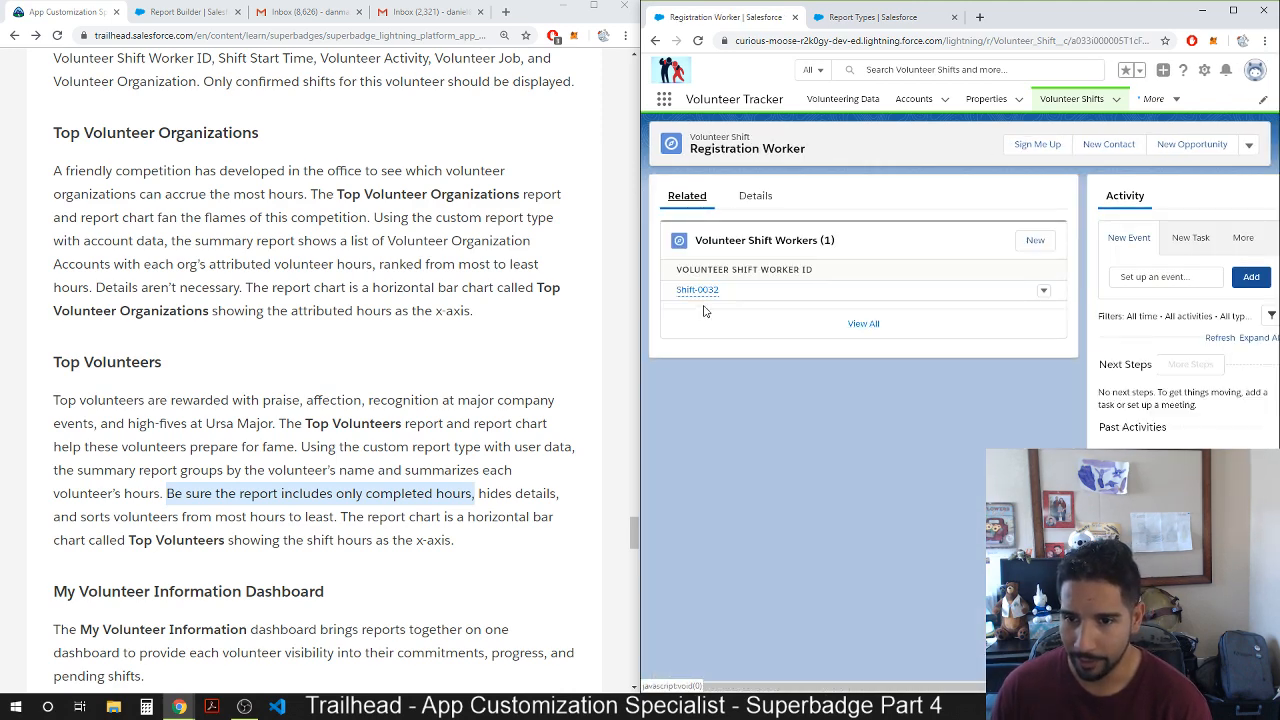
left_click(695, 289)
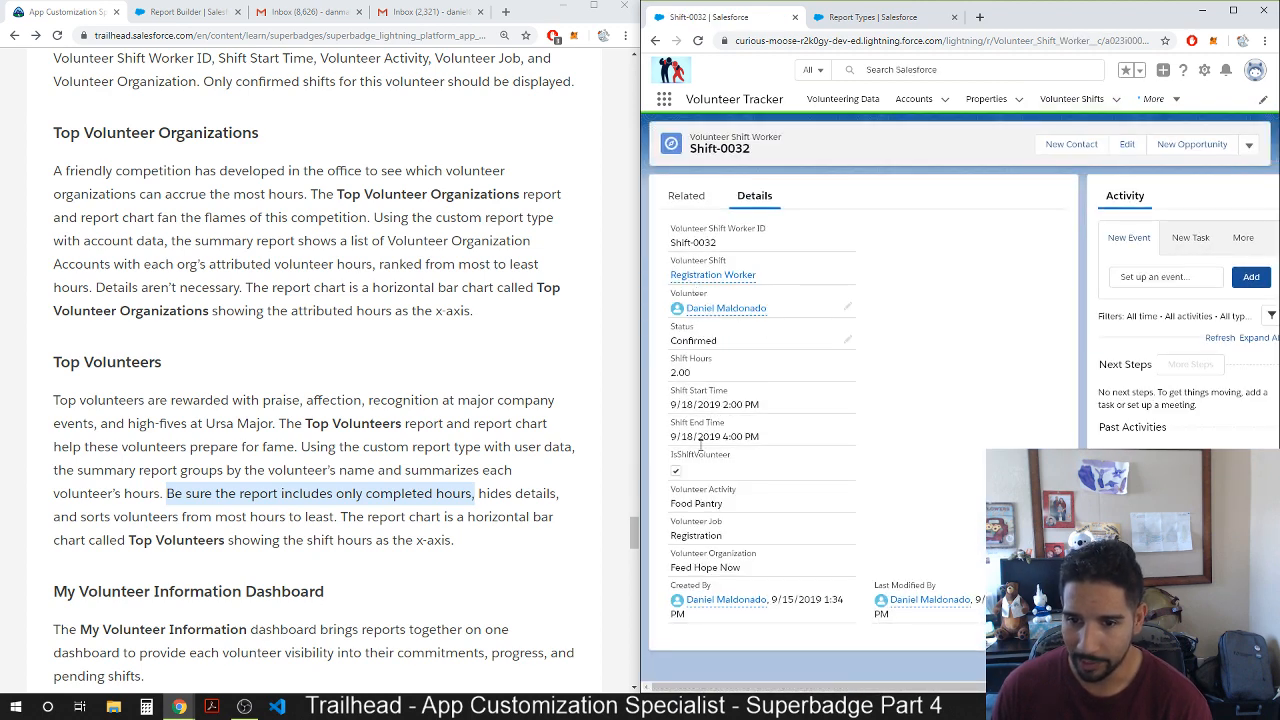
left_click(686, 200)
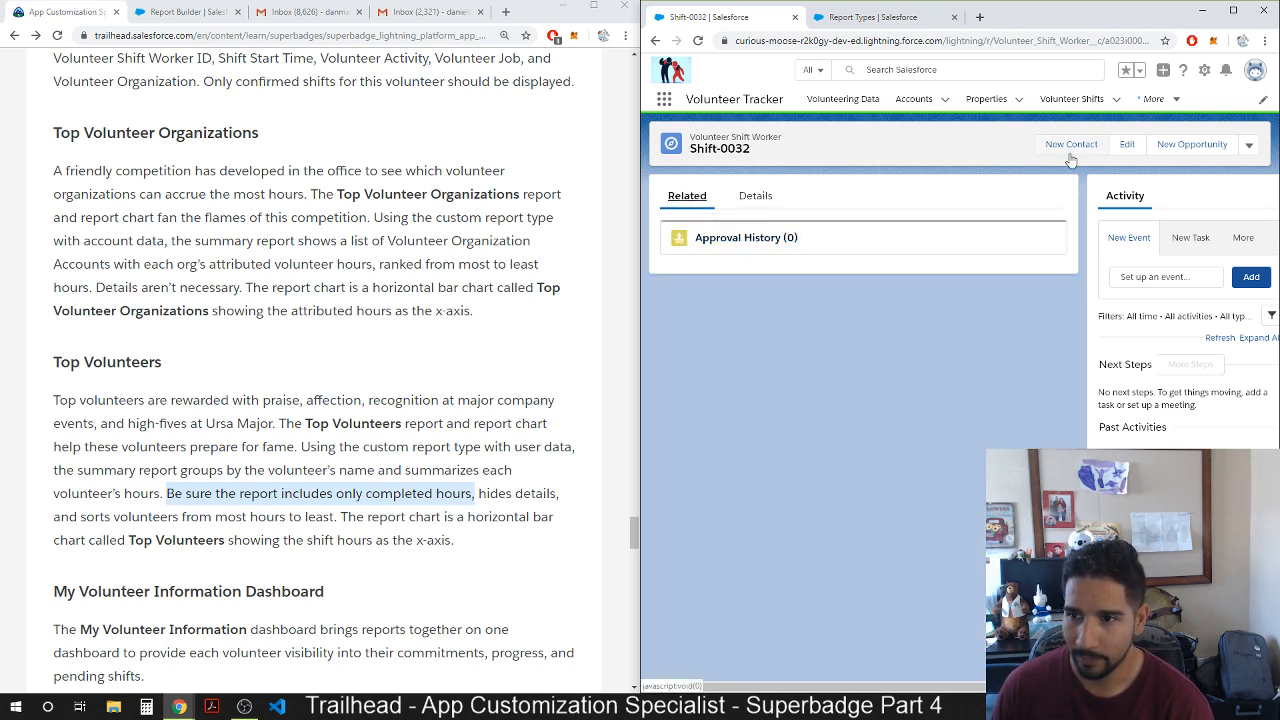
left_click(655, 42)
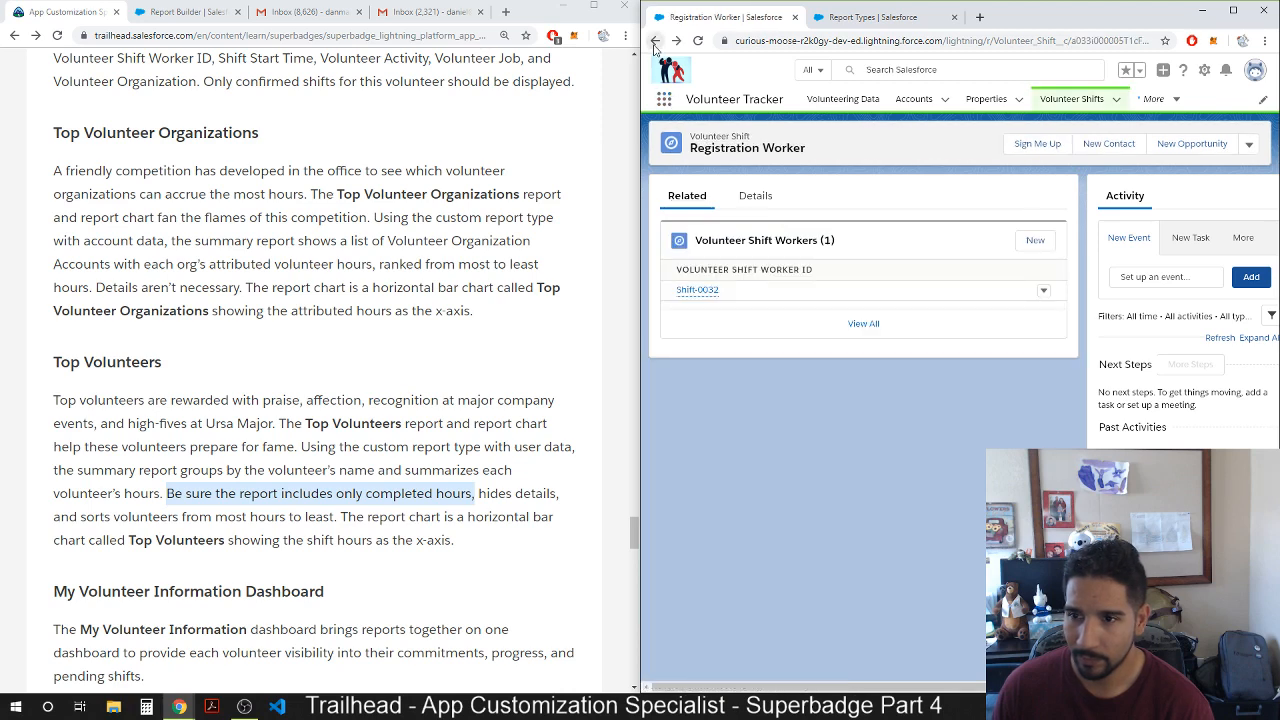
Create a volunteer shift worker for the Registration Worker shift, choosing the volunteer by name and setting the status to Completed.
left_click(1035, 240)
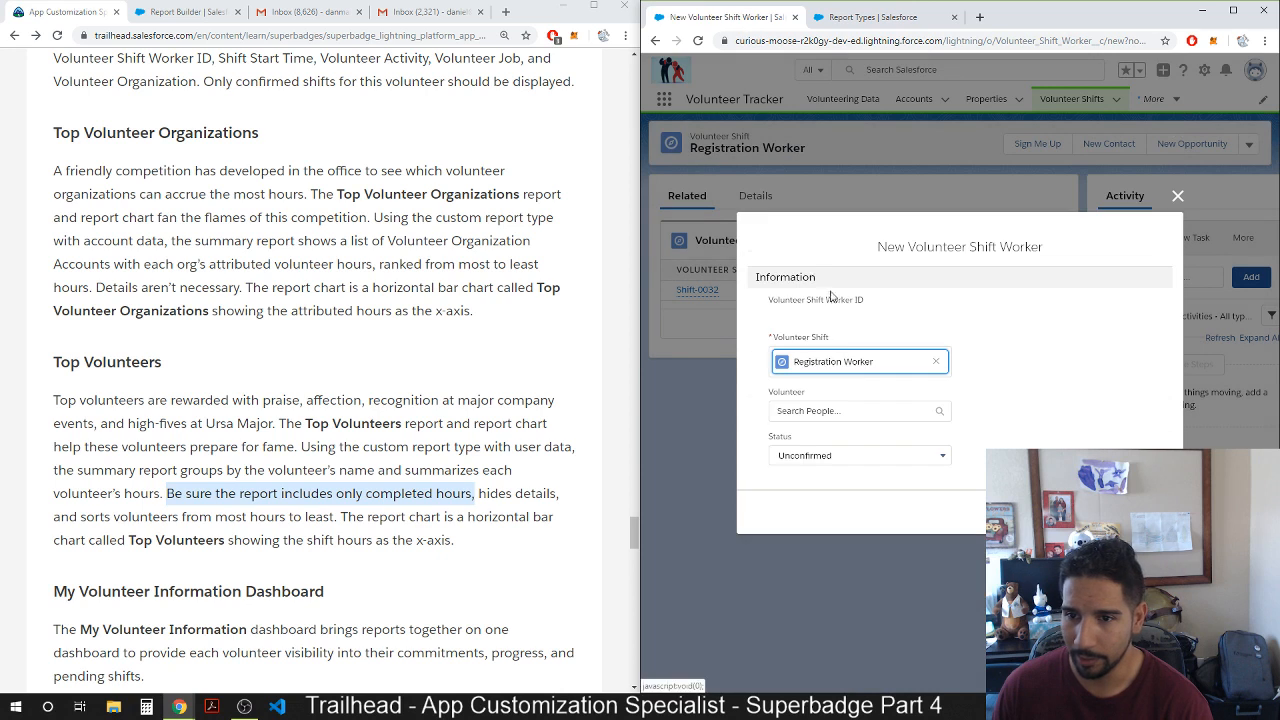
left_click(821, 411)
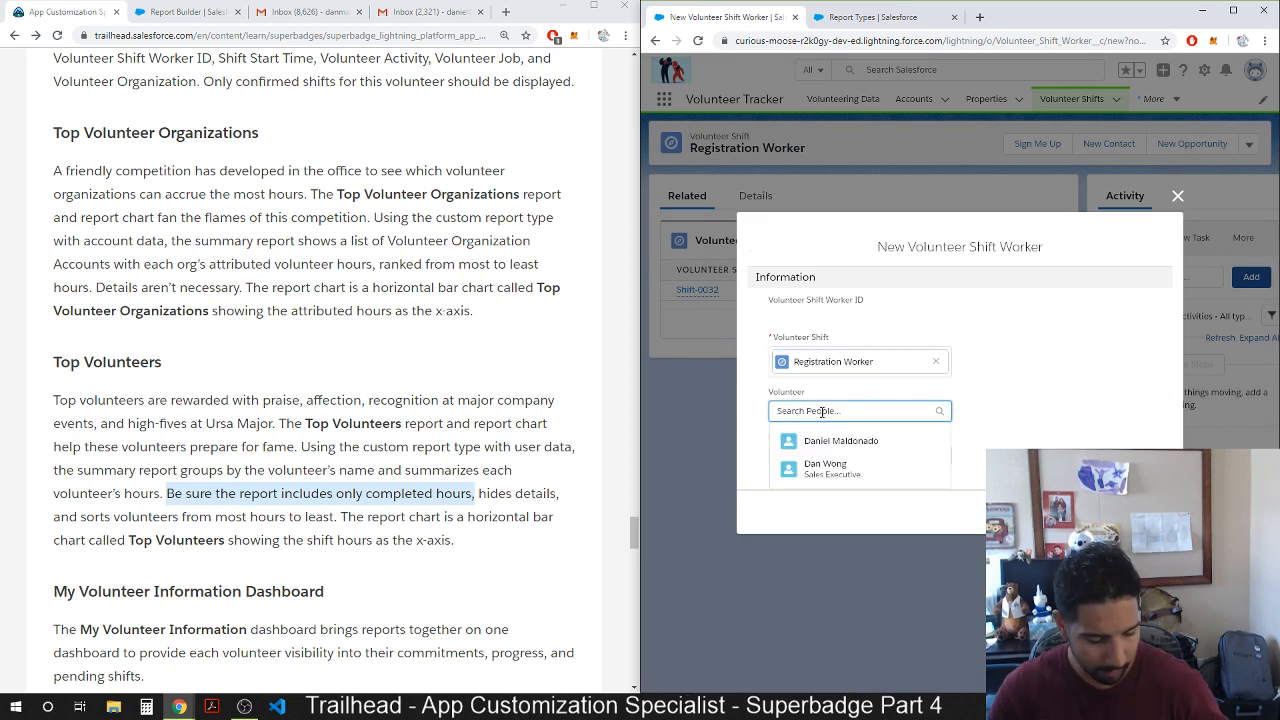
type("dani")
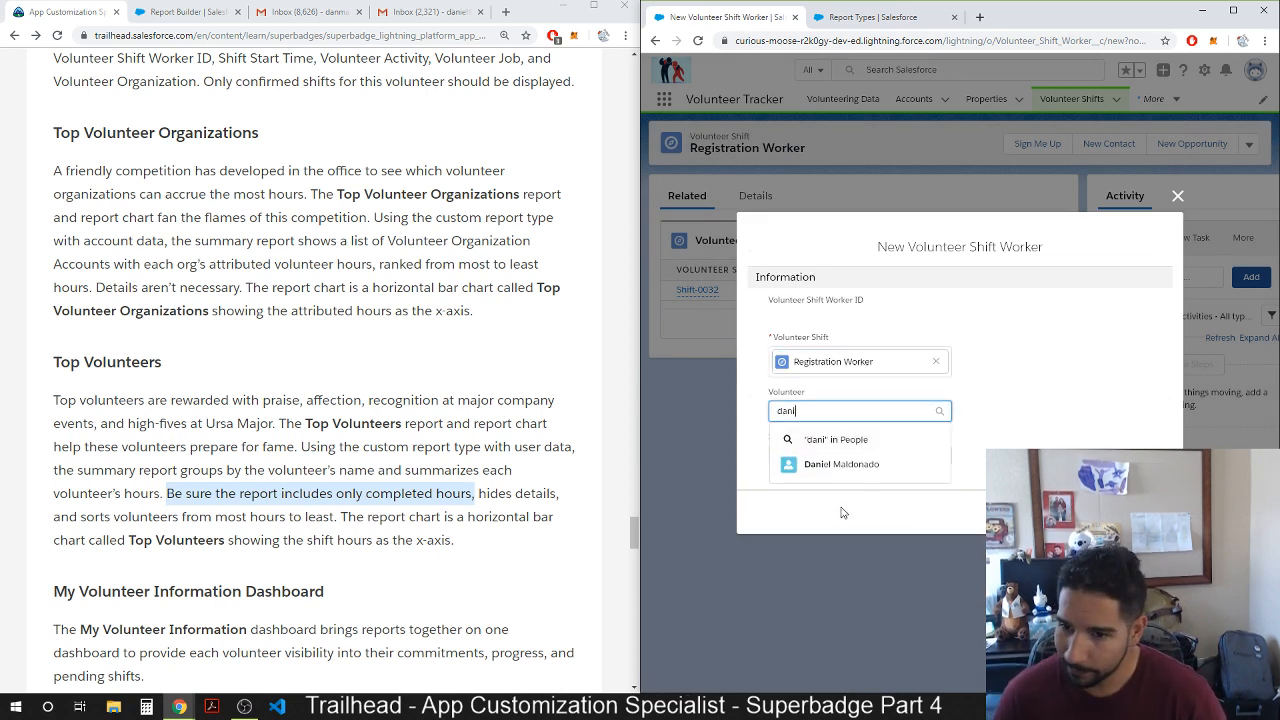
left_click(841, 440)
left_click(852, 463)
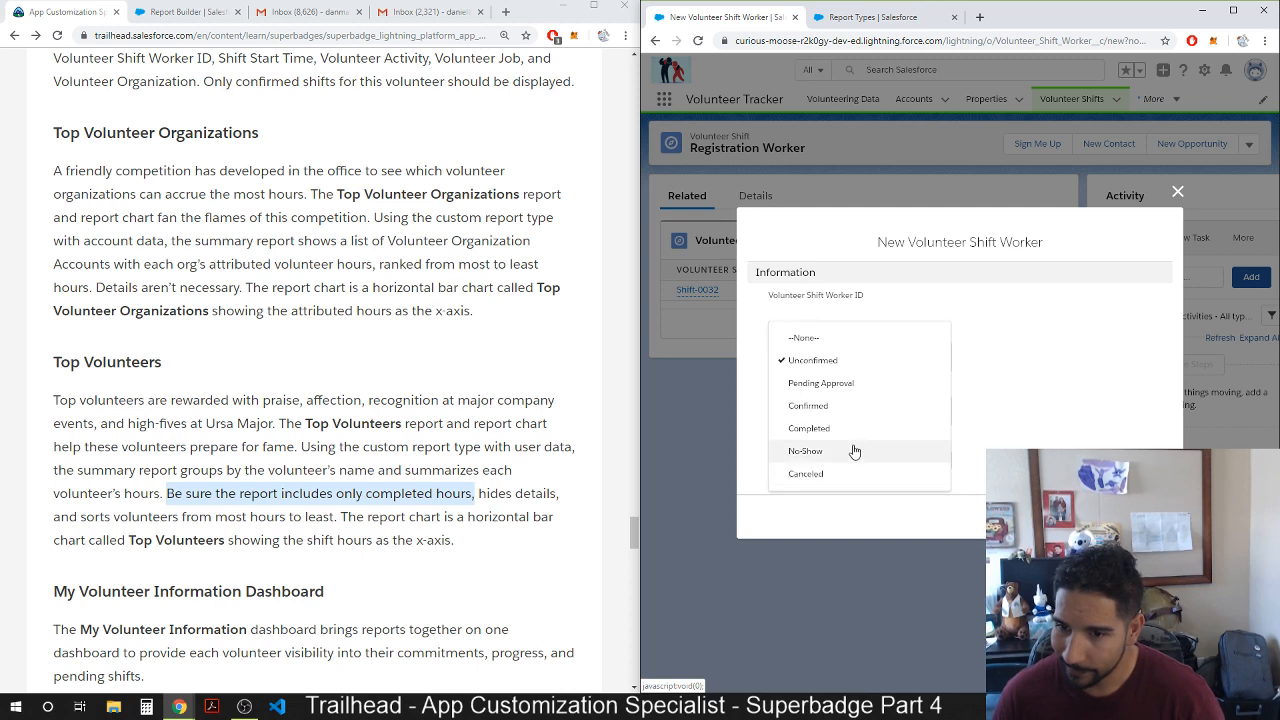
left_click(855, 428)
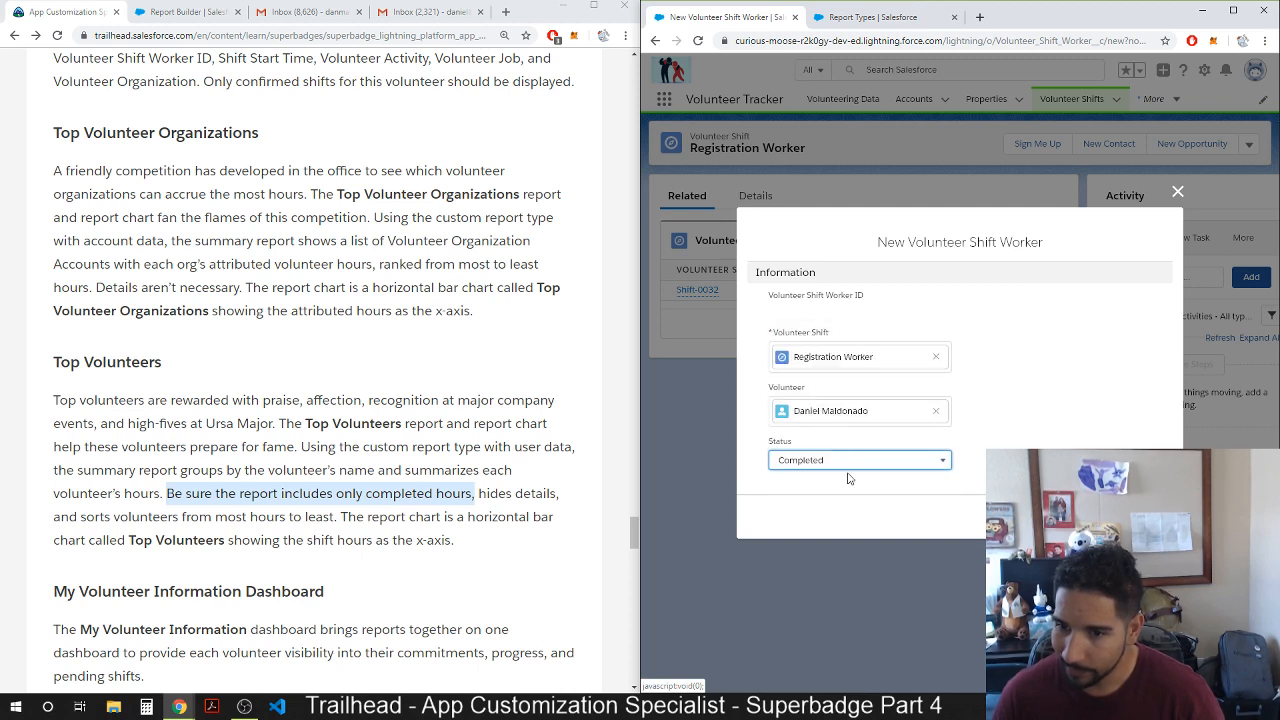
left_click(1150, 516)
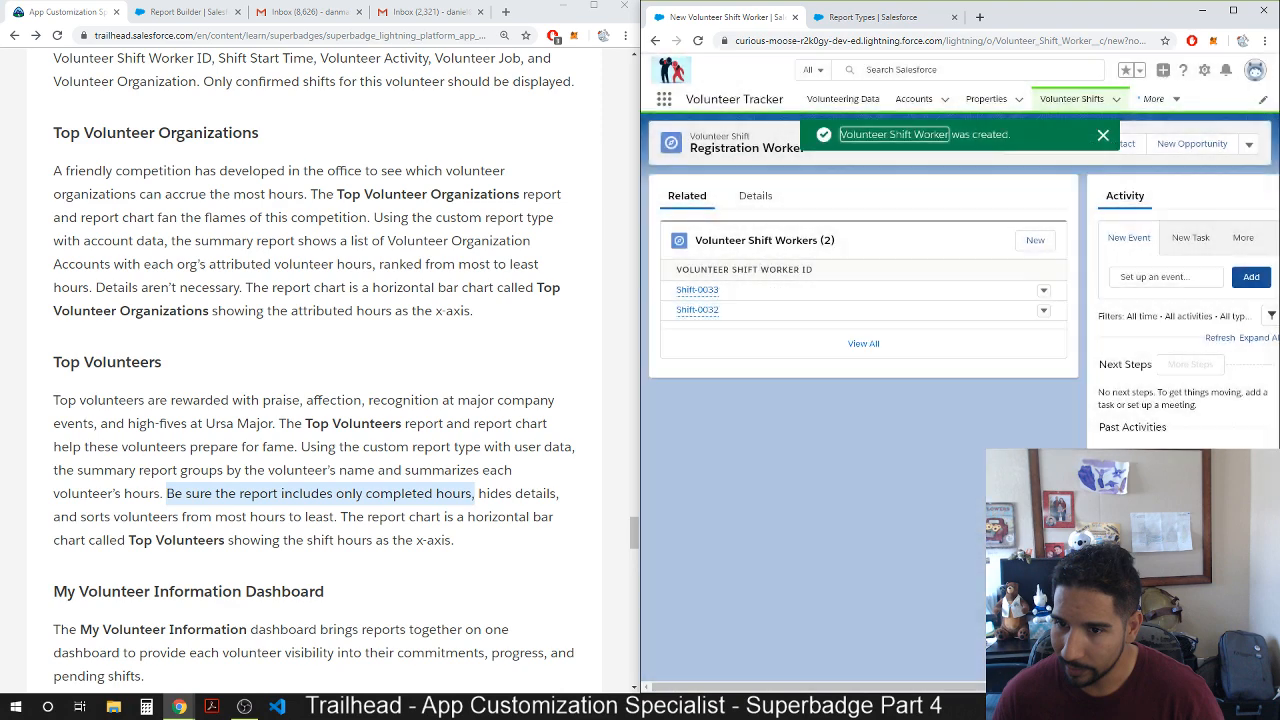
Compare the status of shift workers Shift-0032 and Shift-0033, and return to the Registration Worker shift.
left_click(699, 310)
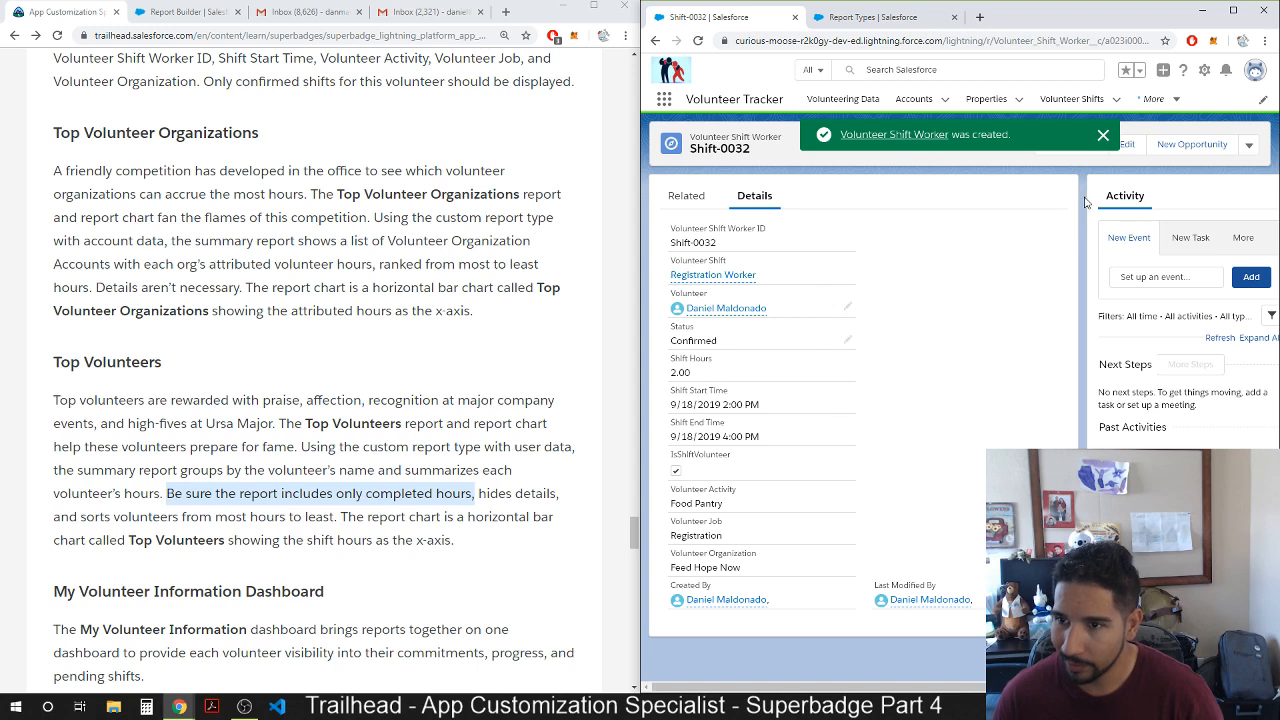
left_click(656, 41)
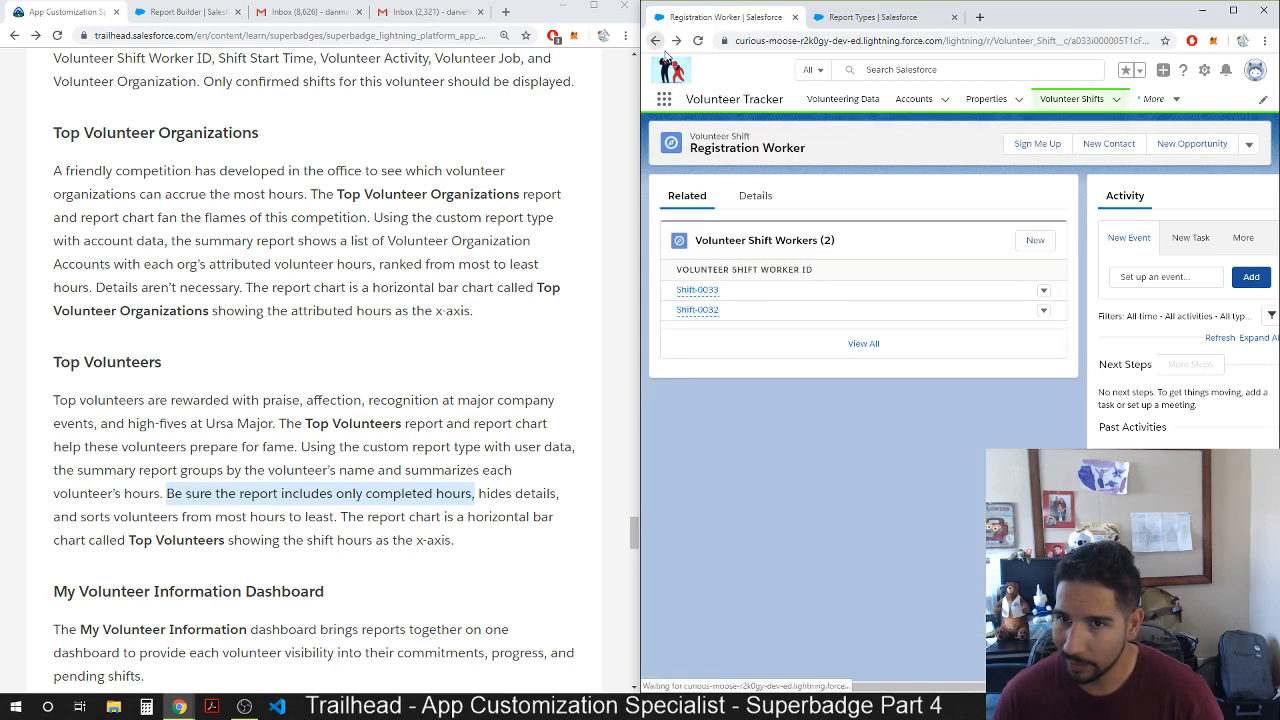
left_click(699, 291)
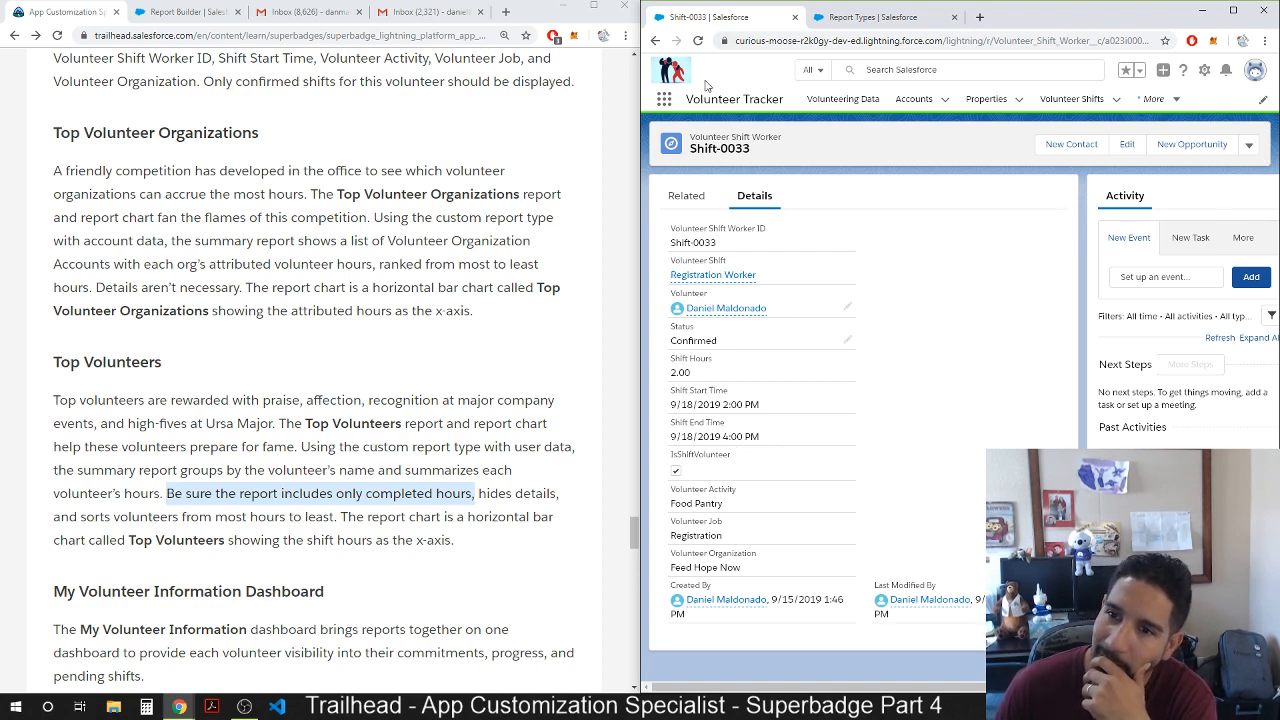
left_click(655, 40)
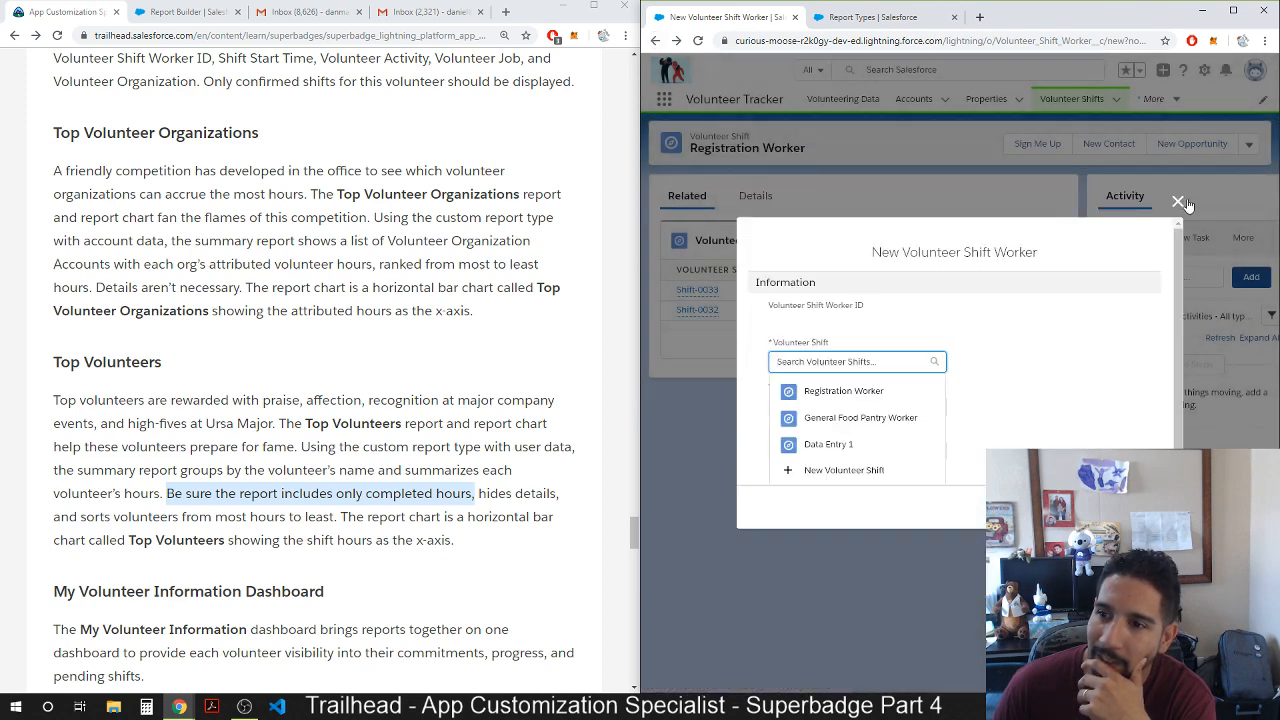
left_click(1179, 203)
left_click(655, 42)
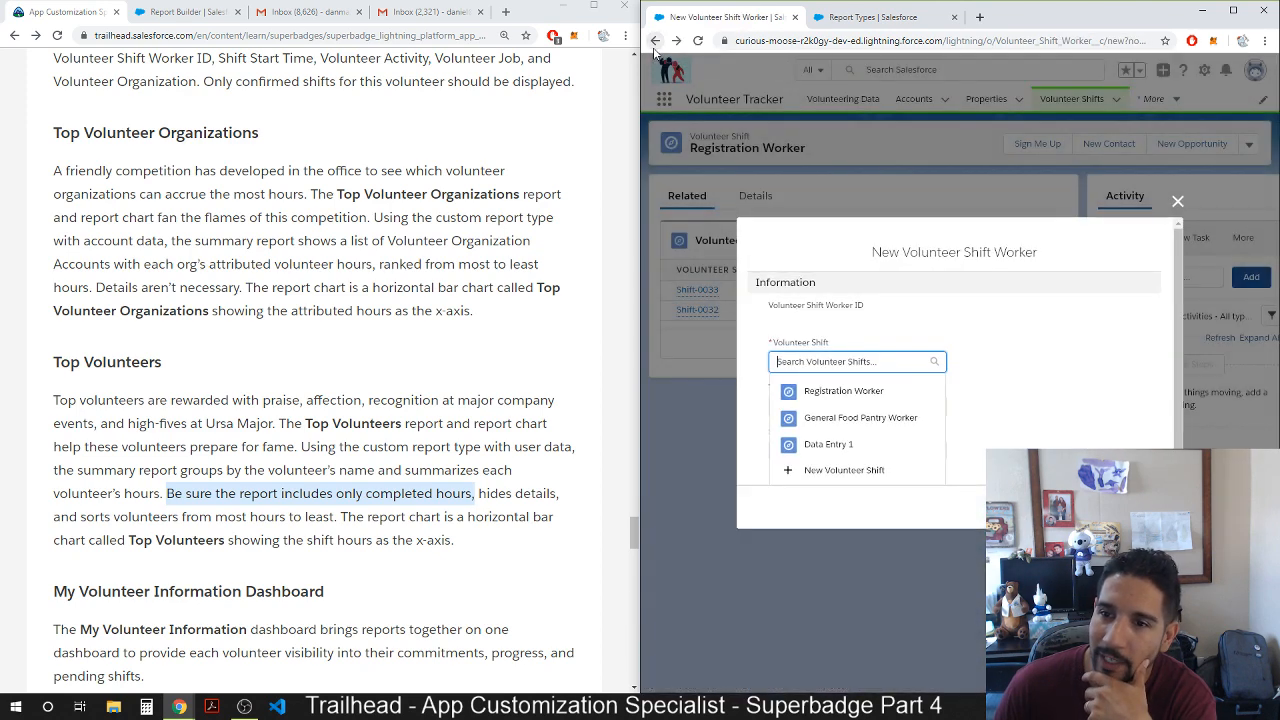
left_click(655, 41)
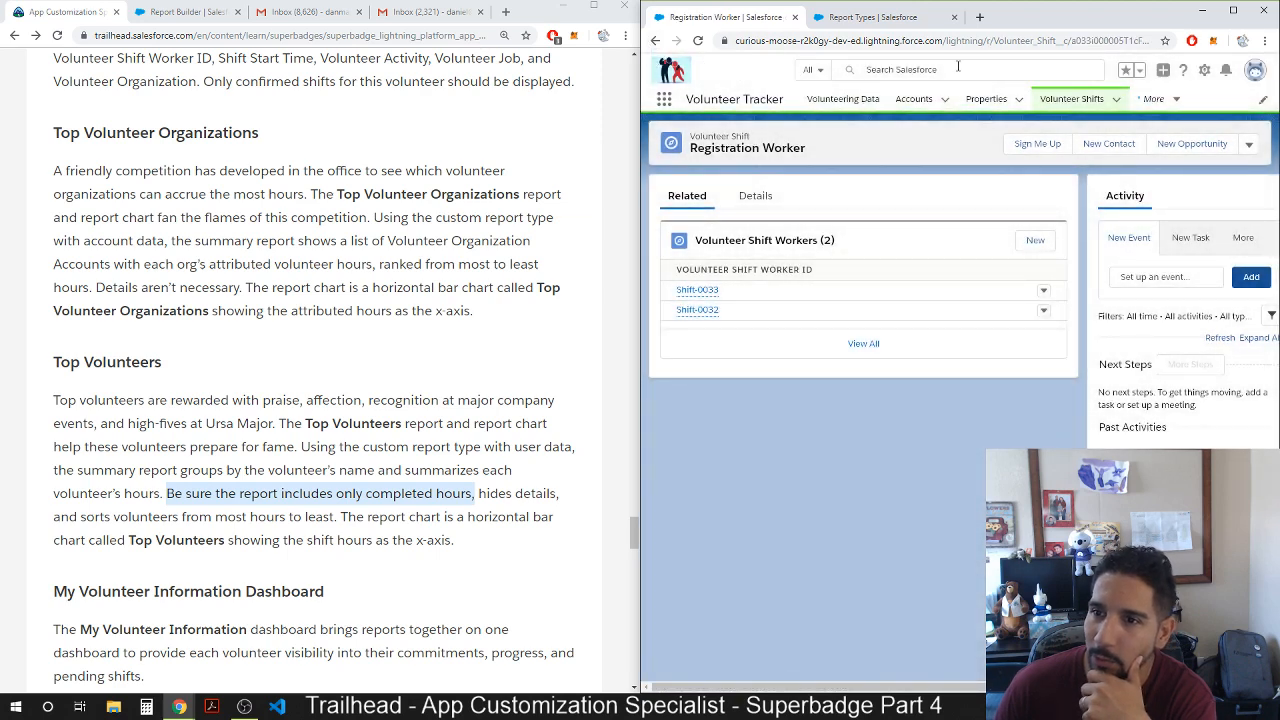
Open the Orlando Dream Center account and follow its Data Entry activity to the Data Entry Volunteer job.
left_click(914, 100)
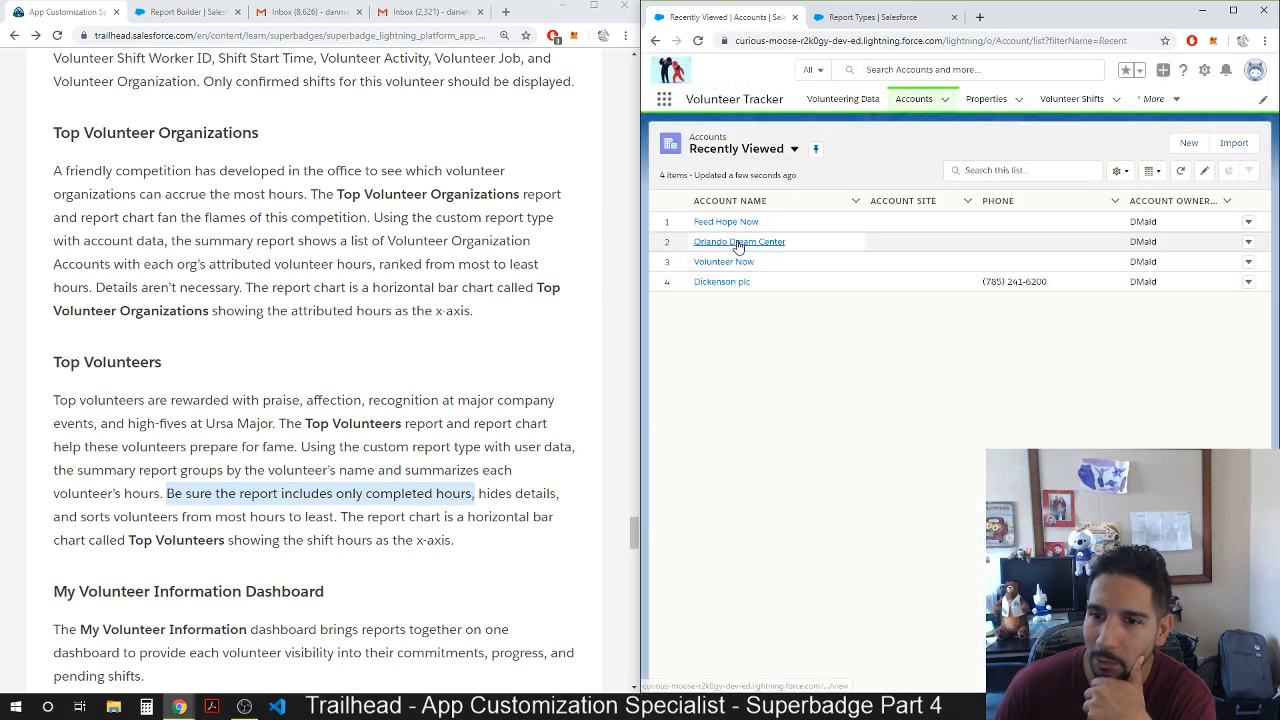
left_click(738, 243)
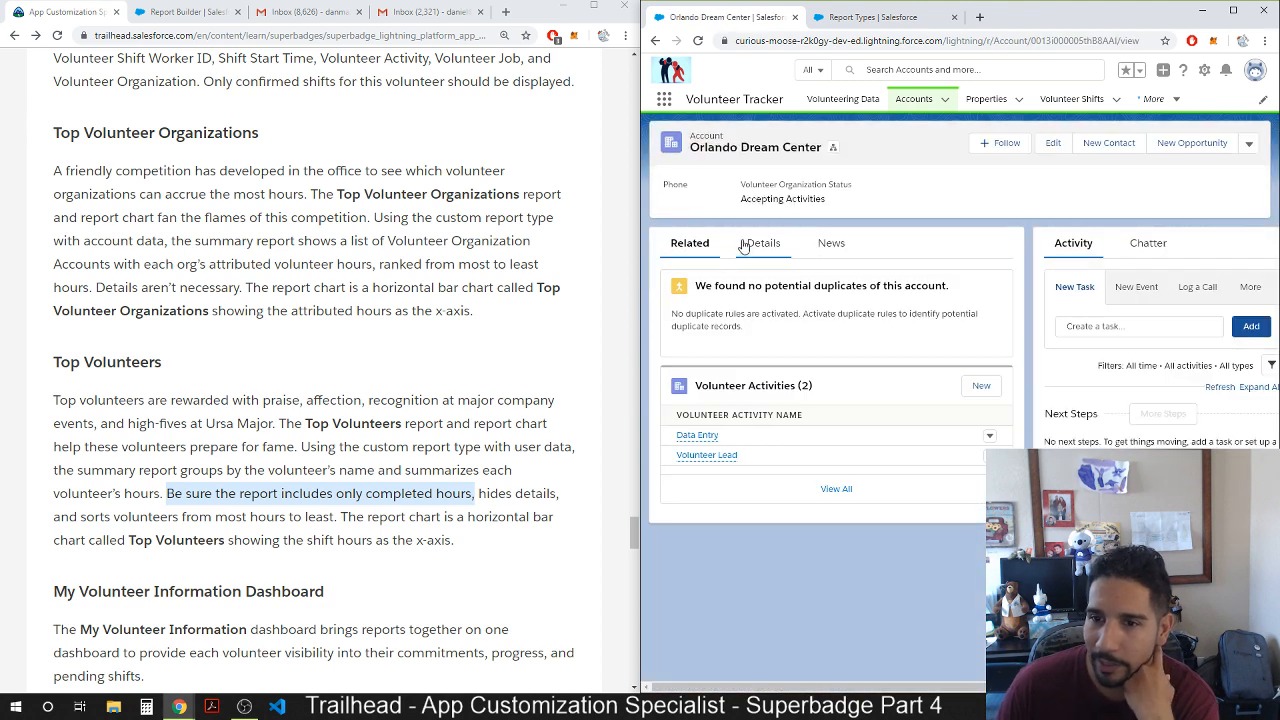
left_click(706, 437)
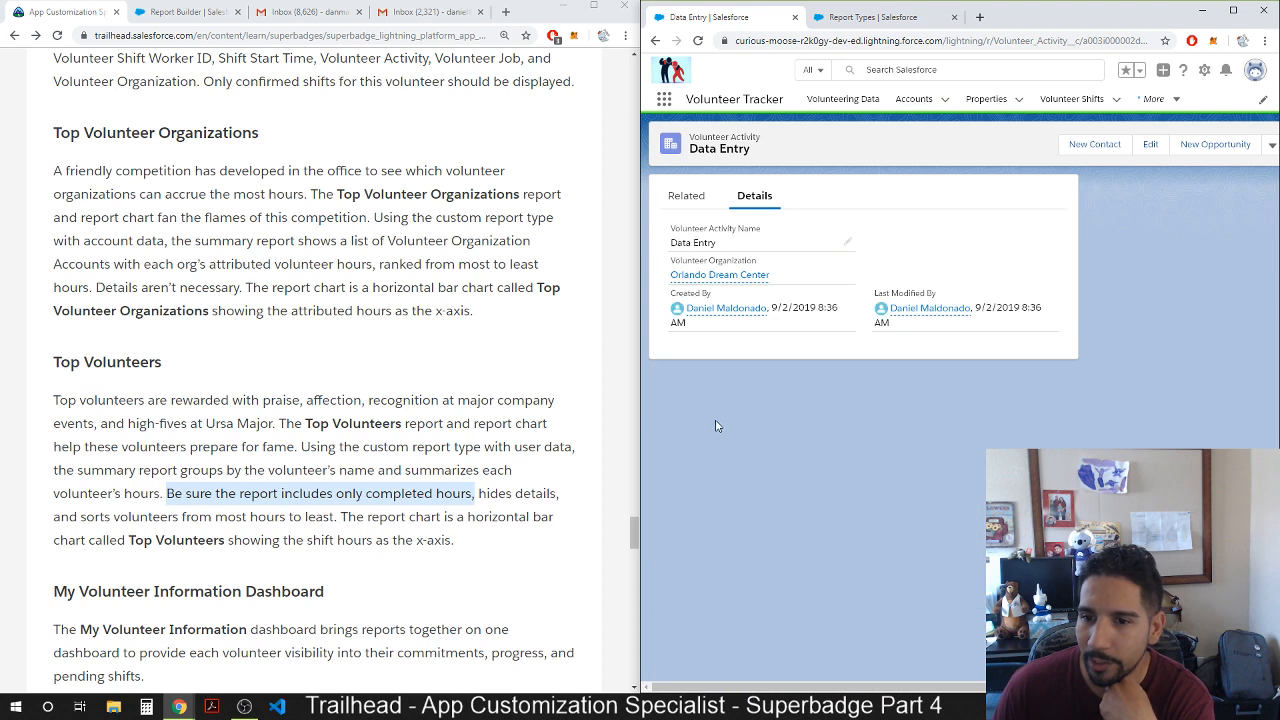
left_click(689, 197)
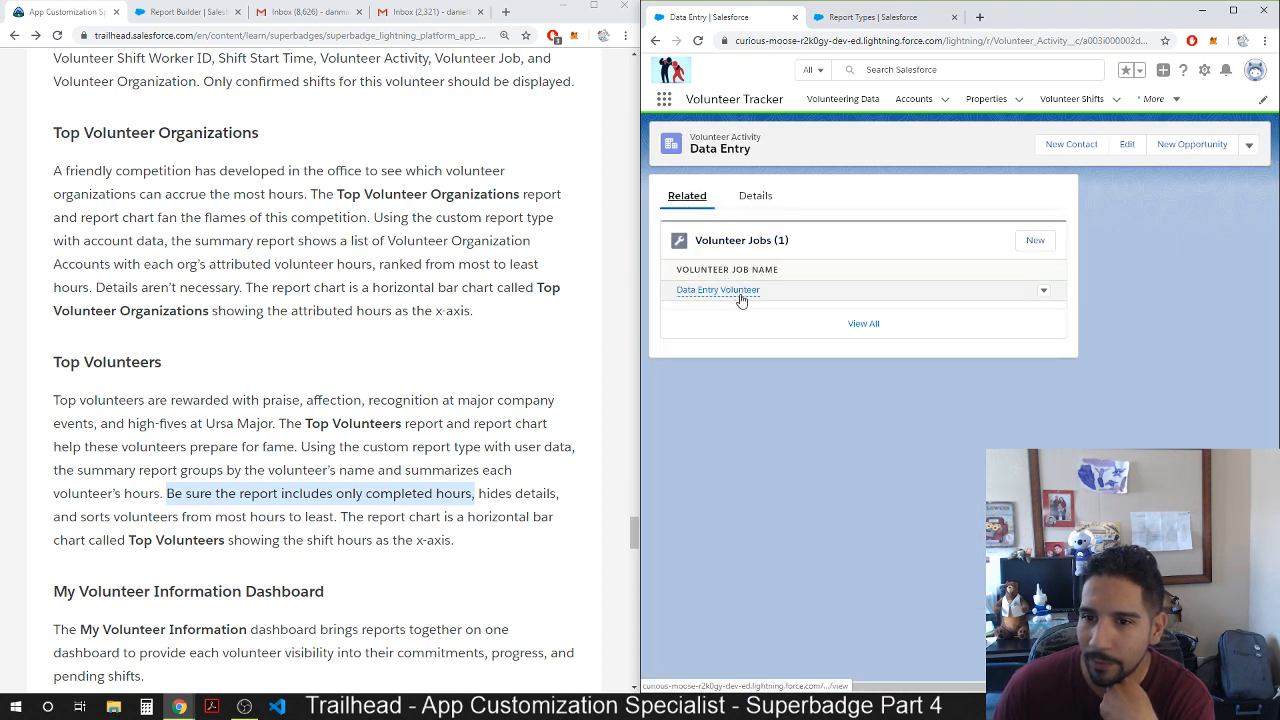
left_click(737, 295)
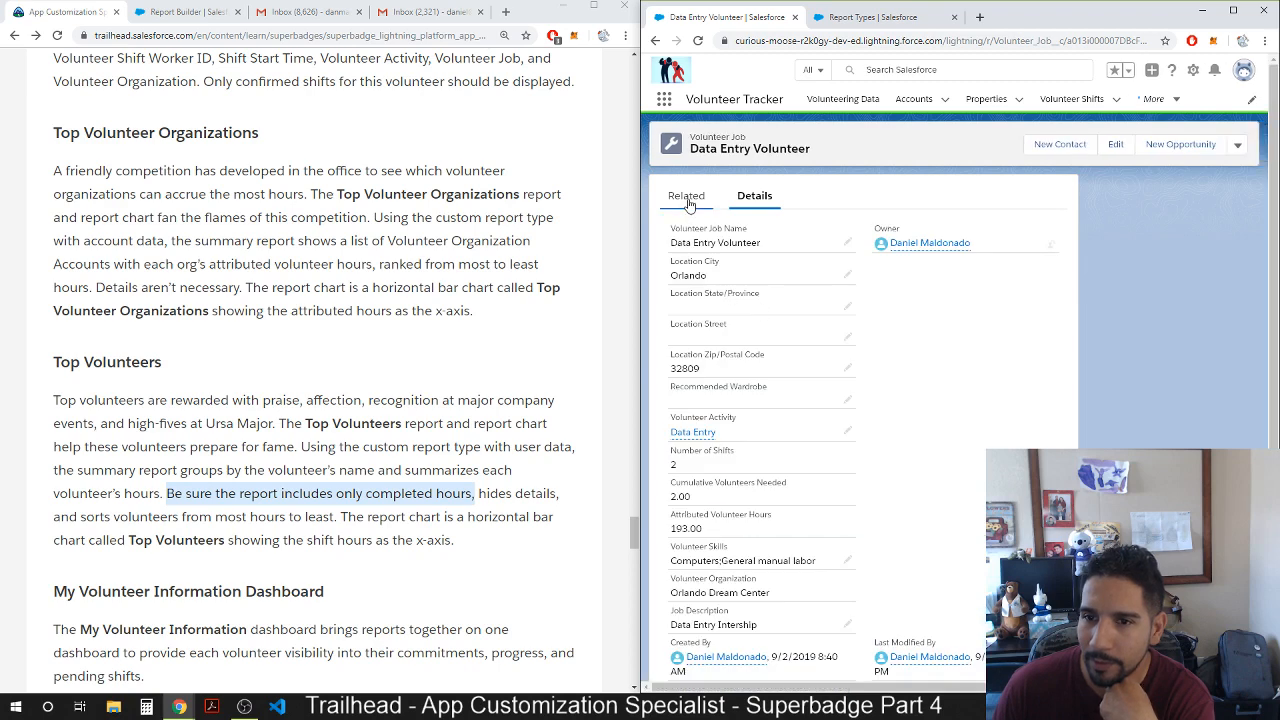
Follow the Data Entry Volunteer job's related volunteer shift "done" to its shift worker record Shift-0028.
left_click(689, 197)
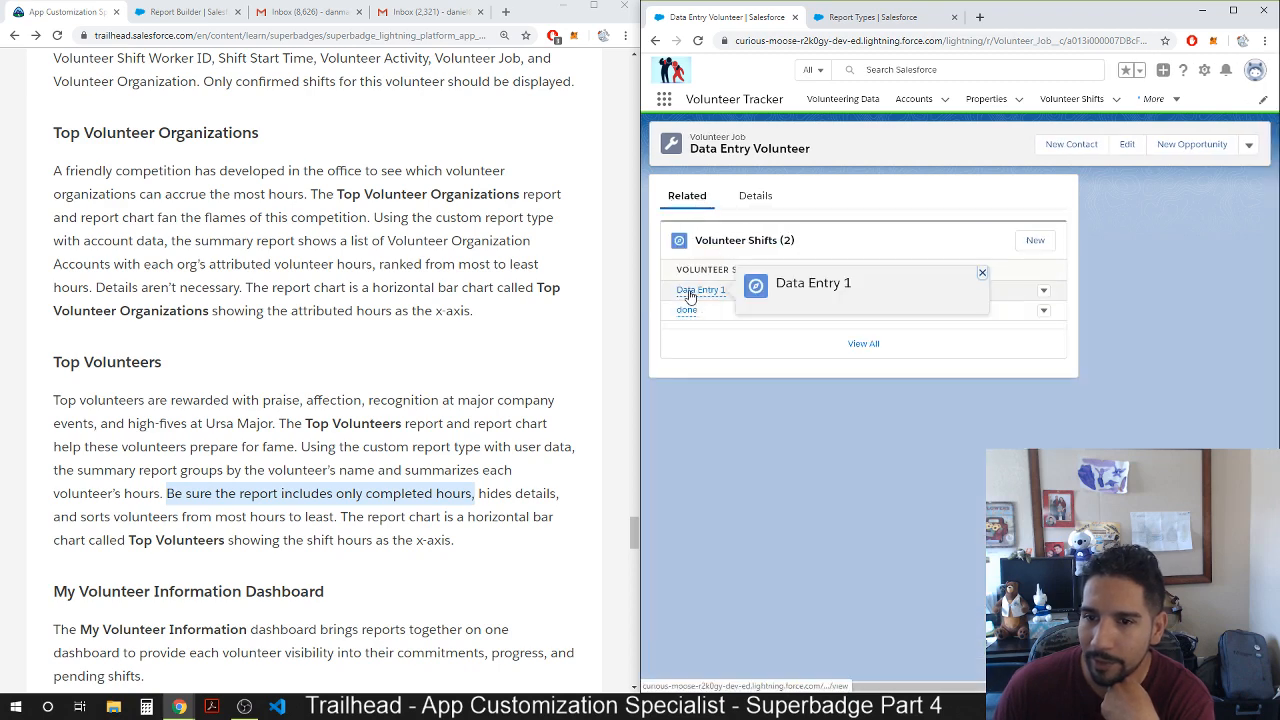
left_click(686, 310)
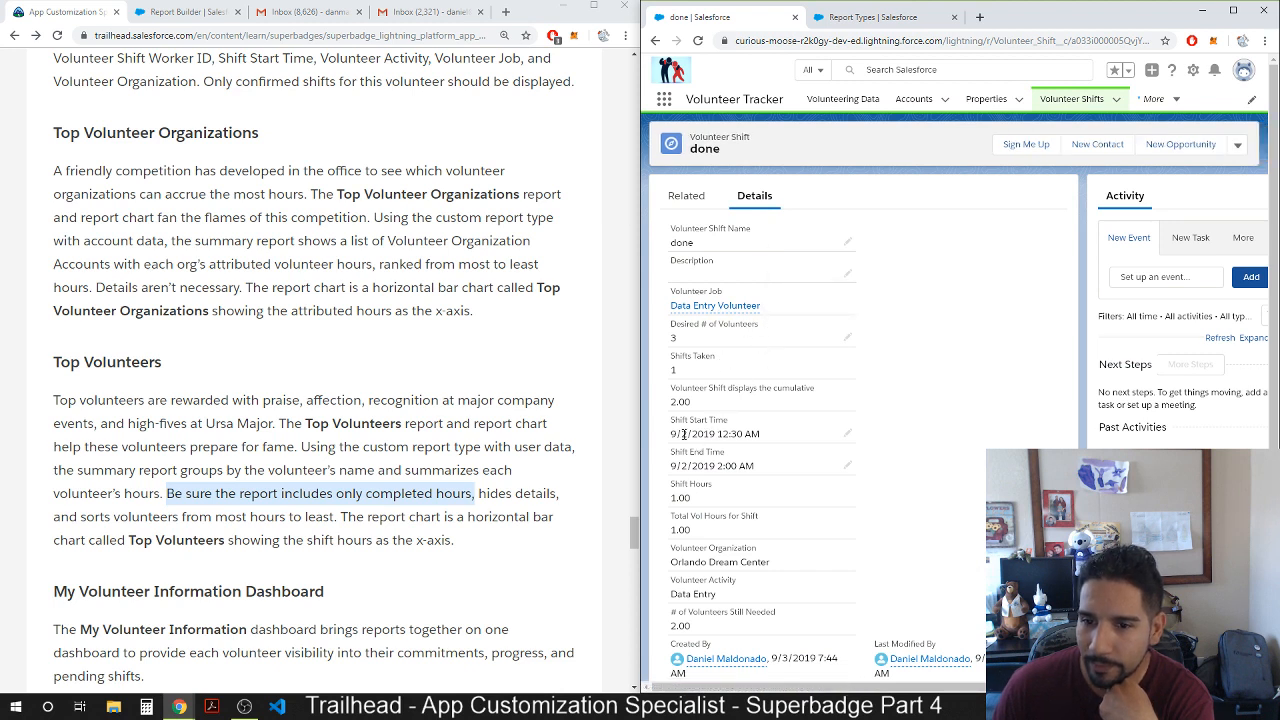
left_click(688, 197)
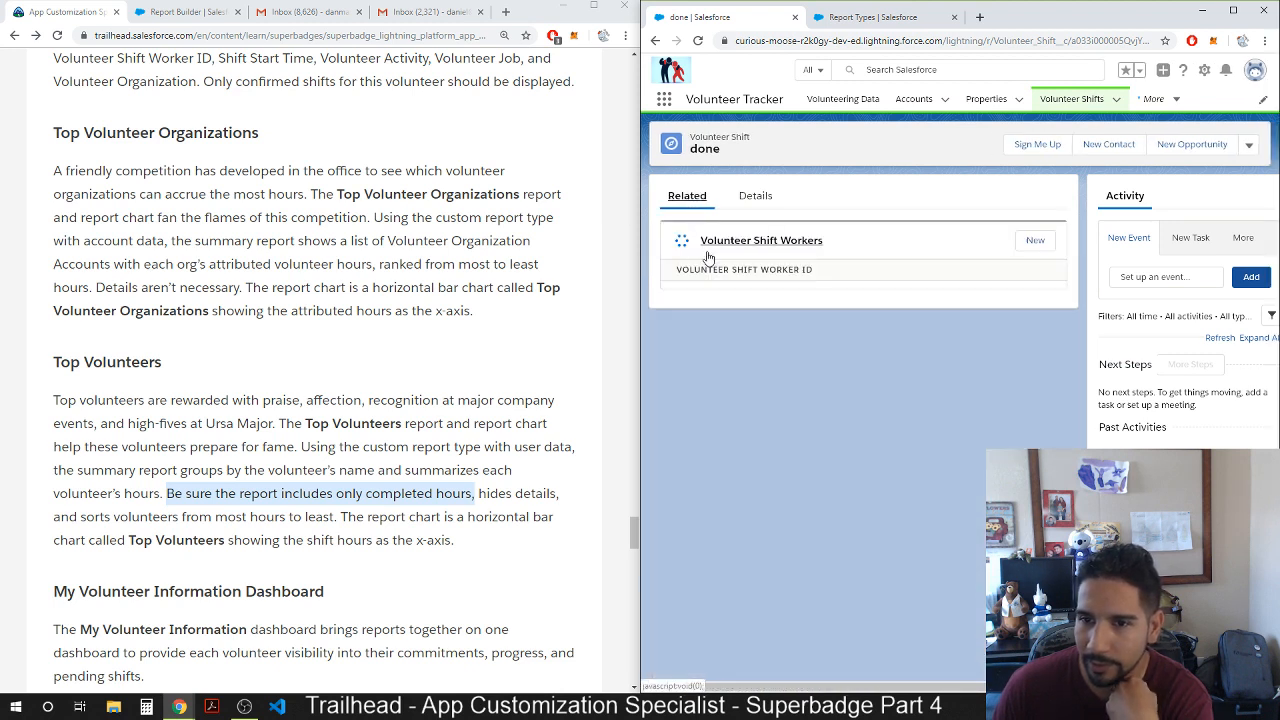
mouse_move(695, 298)
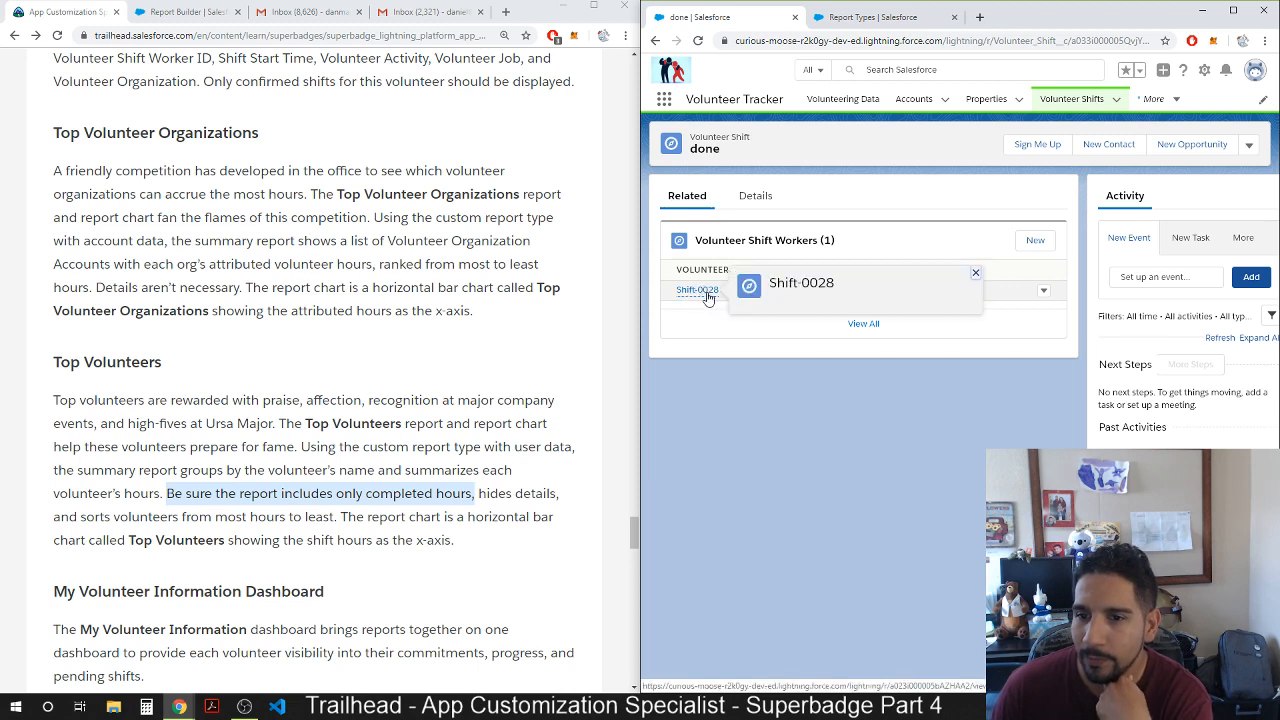
left_click(705, 293)
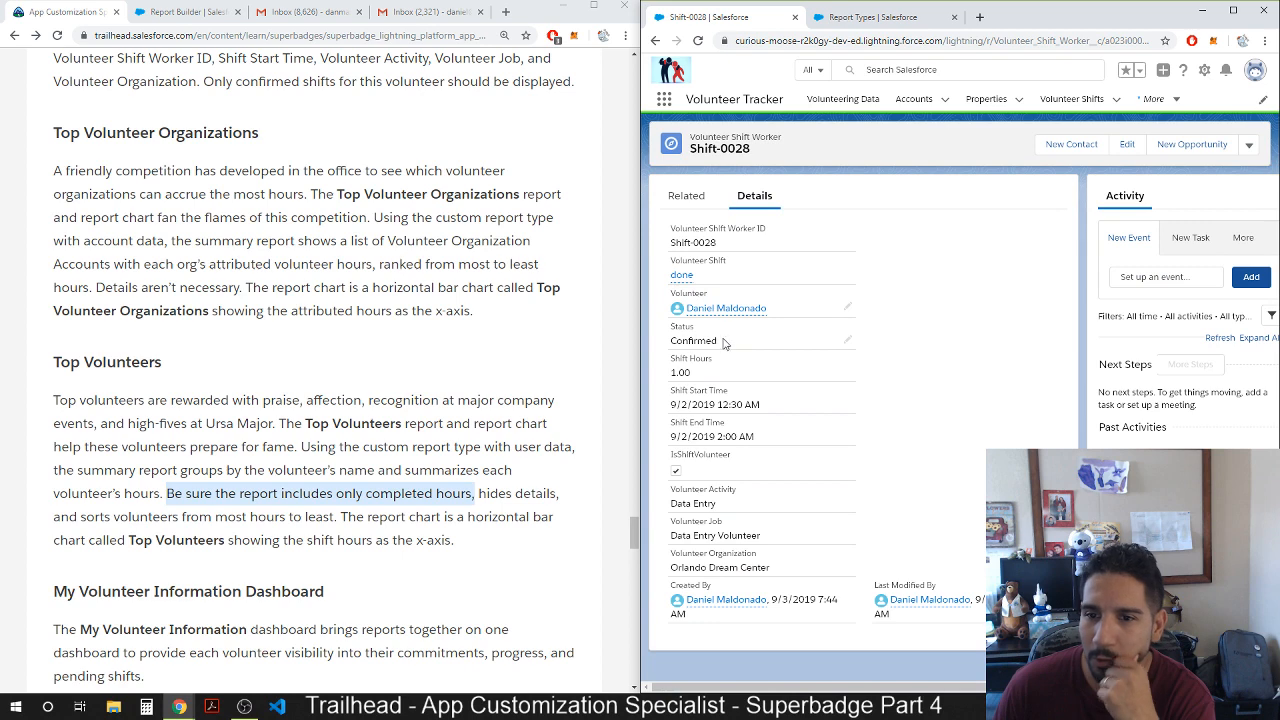
Try to set the status of volunteer shift worker Shift-0028 to Completed and save the record.
left_click(847, 340)
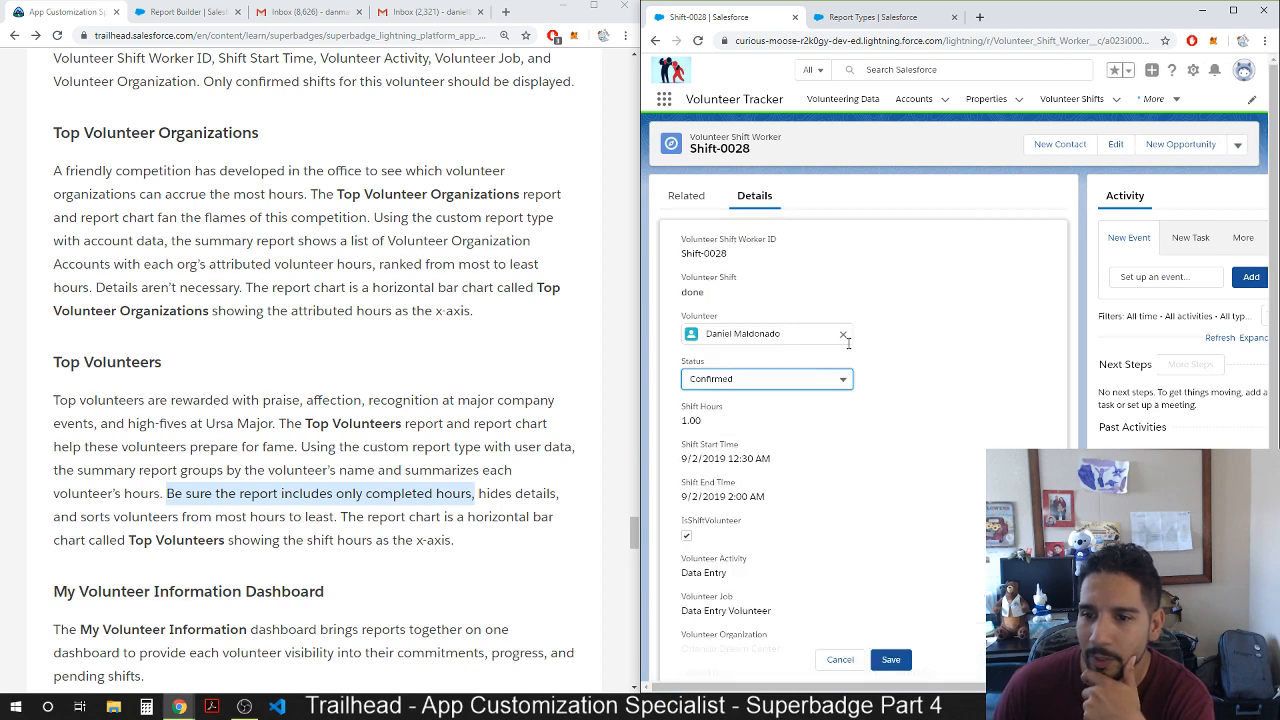
left_click(771, 378)
left_click(735, 500)
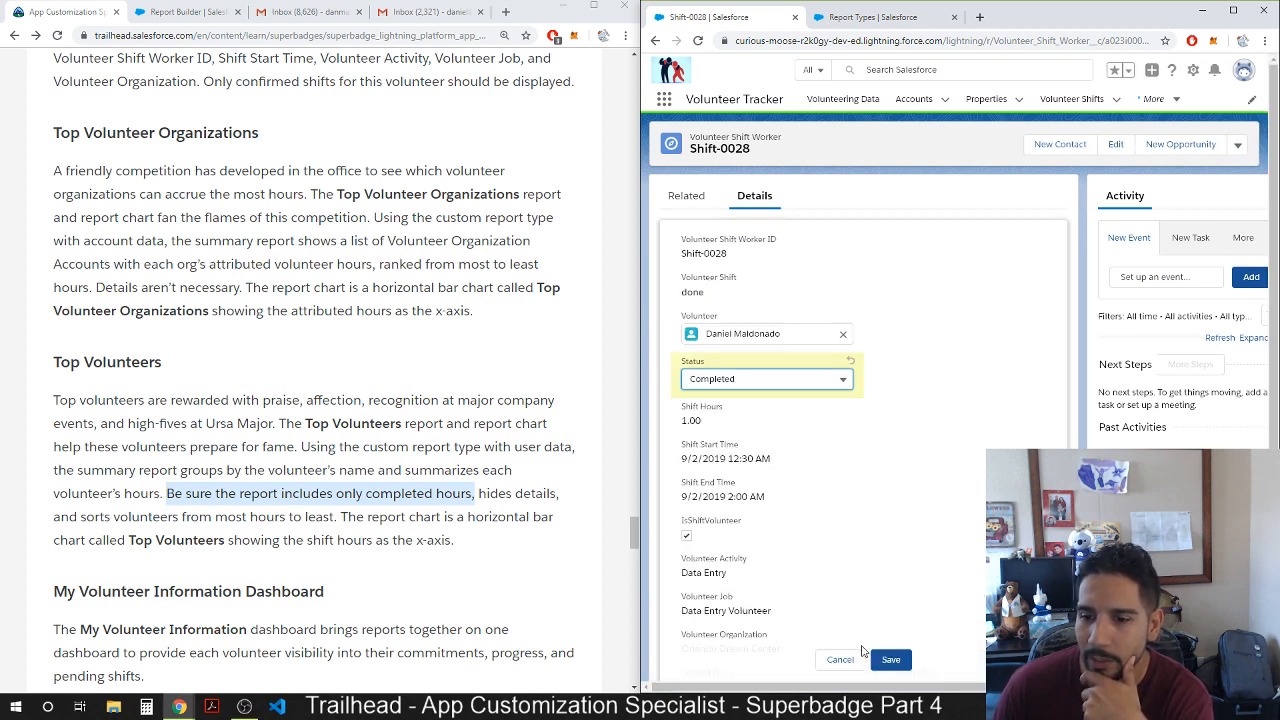
left_click(889, 660)
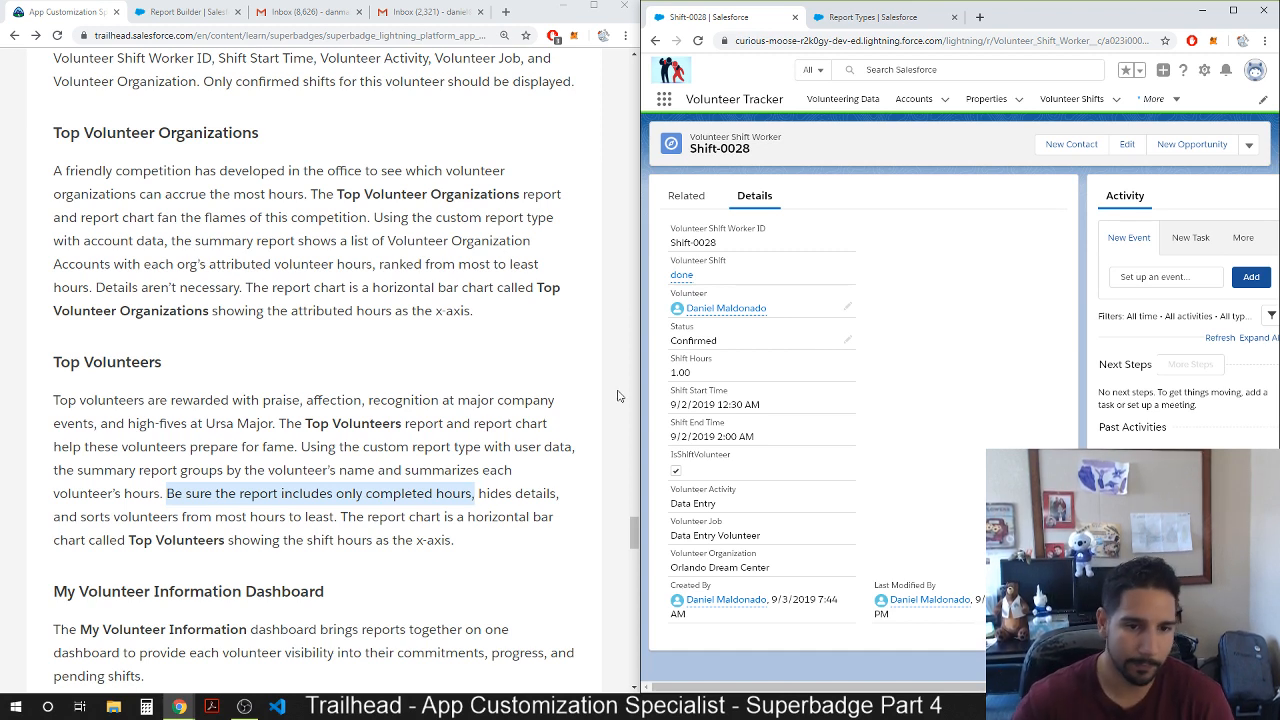
Look back through the superbadge requirements up to the shift worker field descriptions, and search the page for "comple".
scroll(263, 484, "down", 3)
scroll(263, 484, "down", 1)
scroll(260, 486, "up", 15)
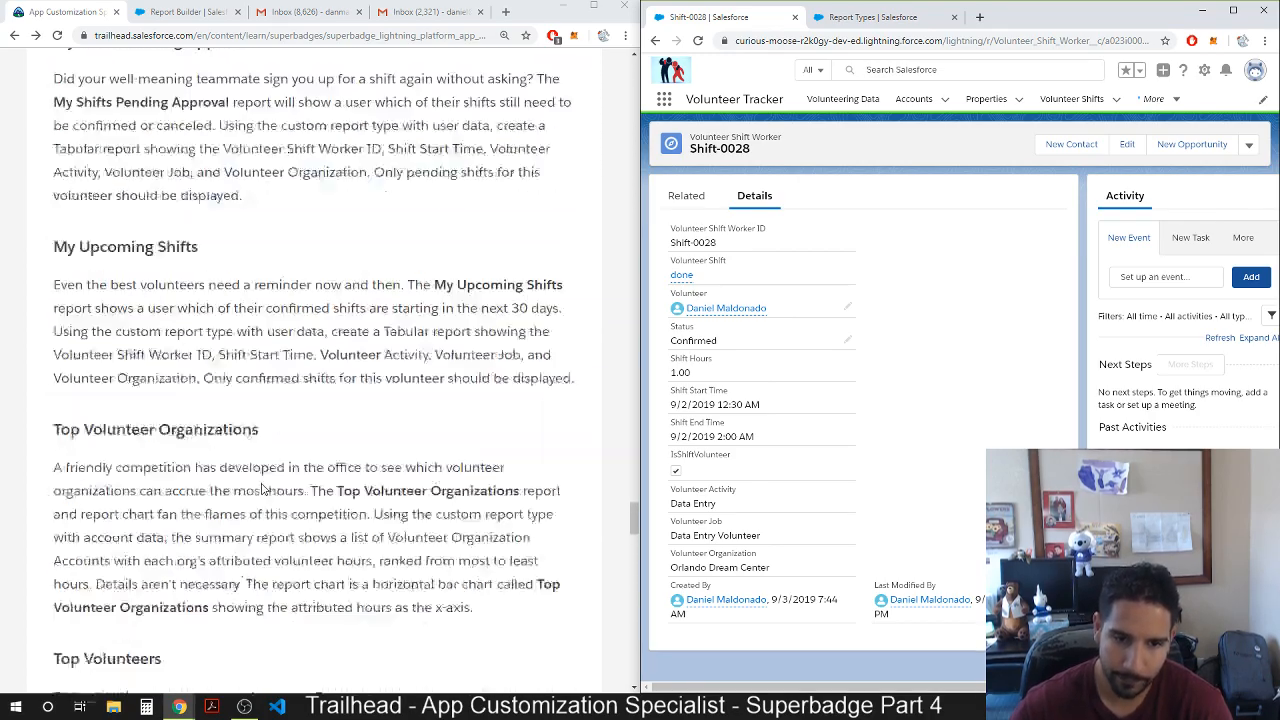
scroll(258, 487, "up", 8)
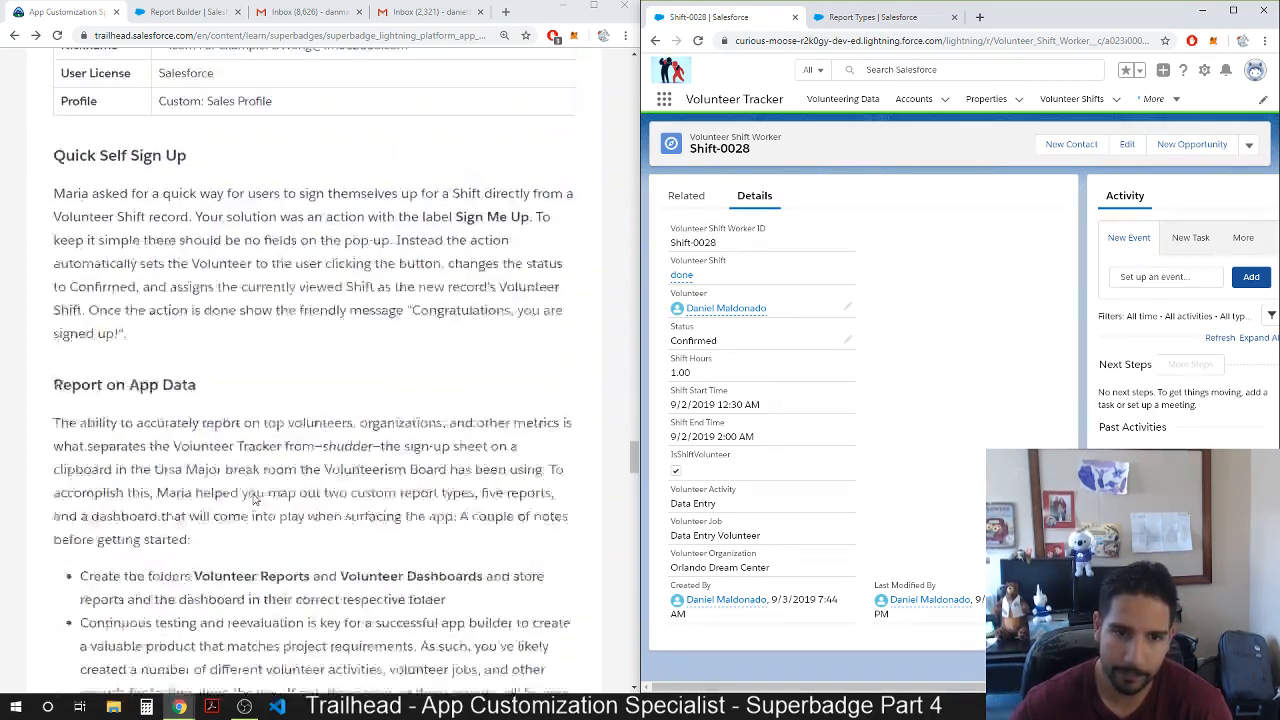
scroll(253, 498, "up", 7)
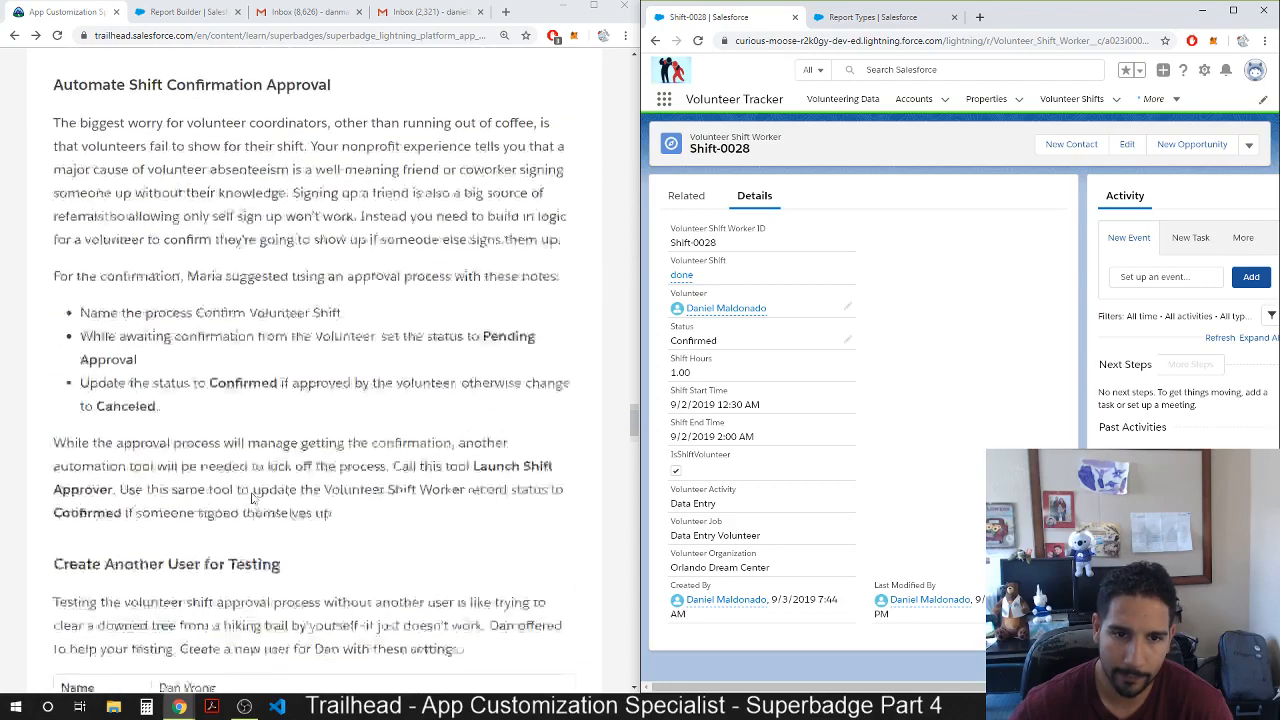
scroll(245, 495, "up", 6)
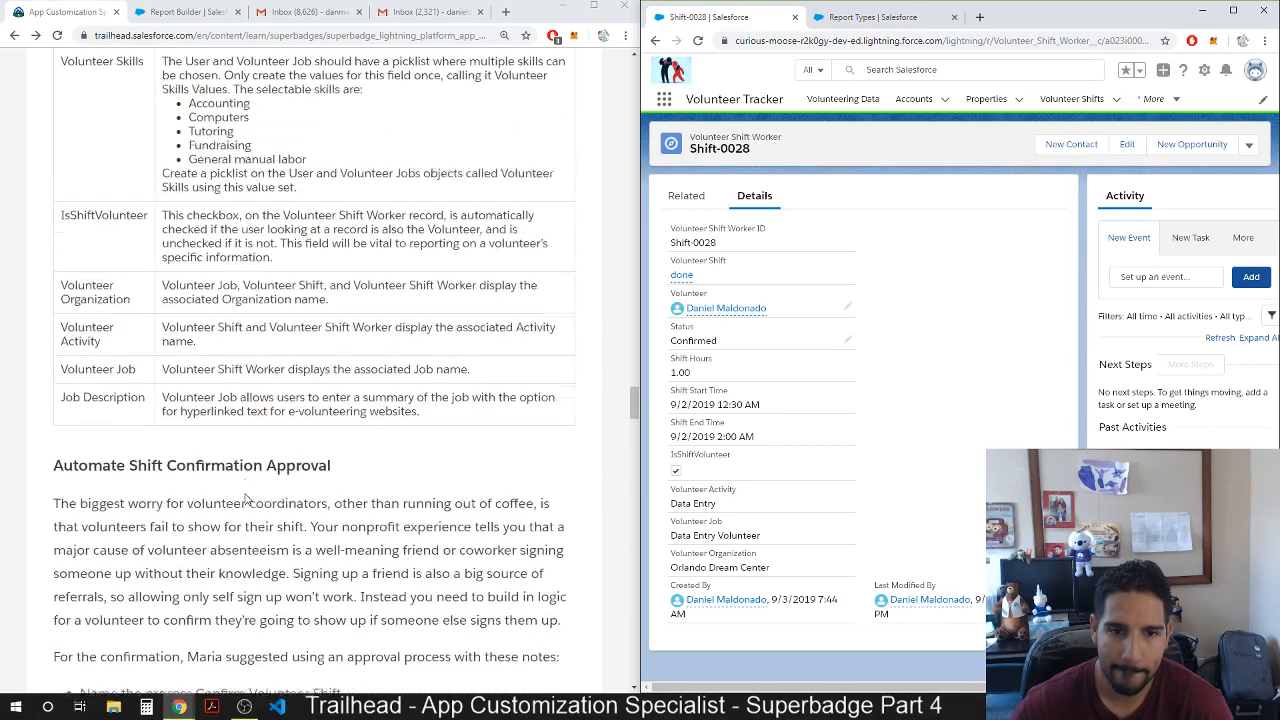
left_click(266, 483)
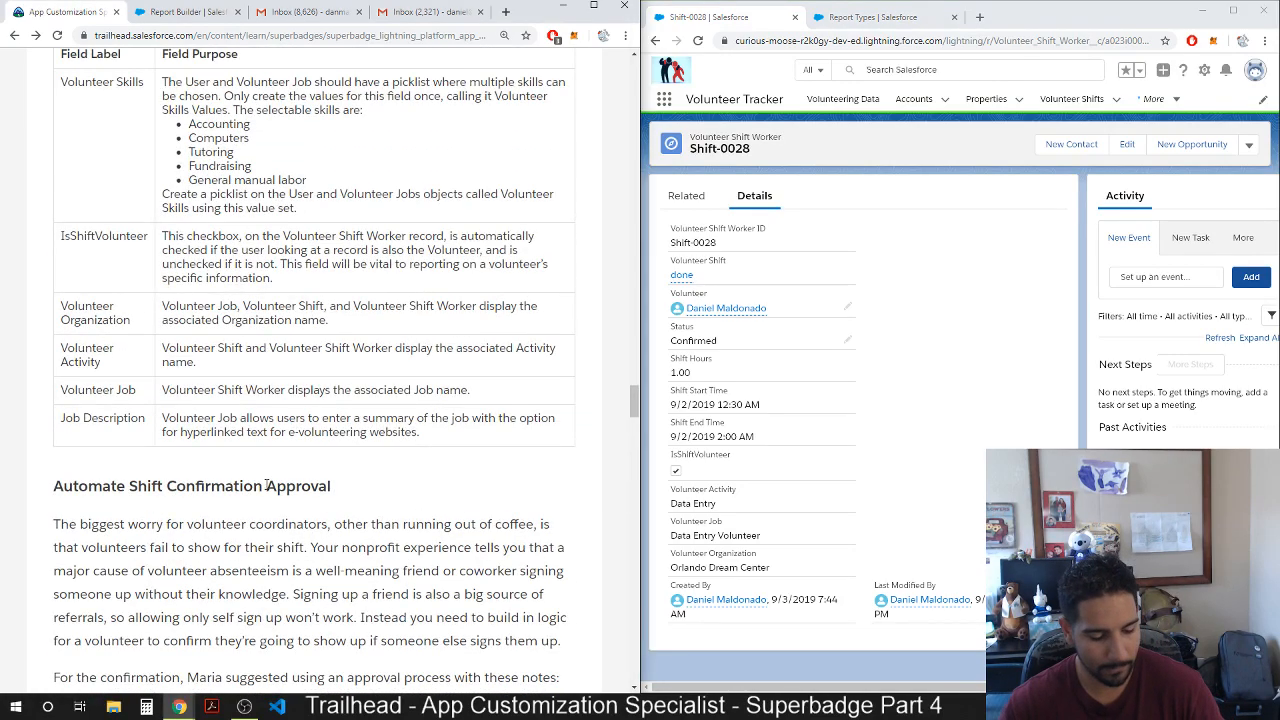
key("ctrl+f")
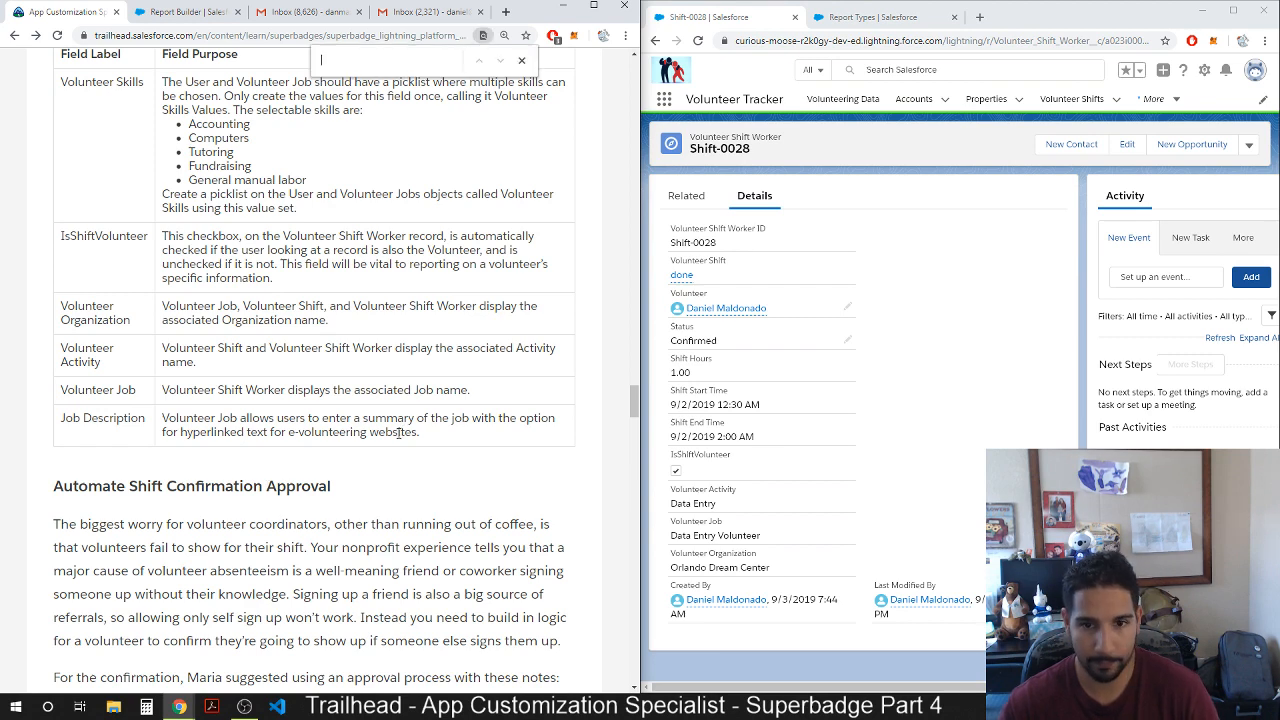
type("compl")
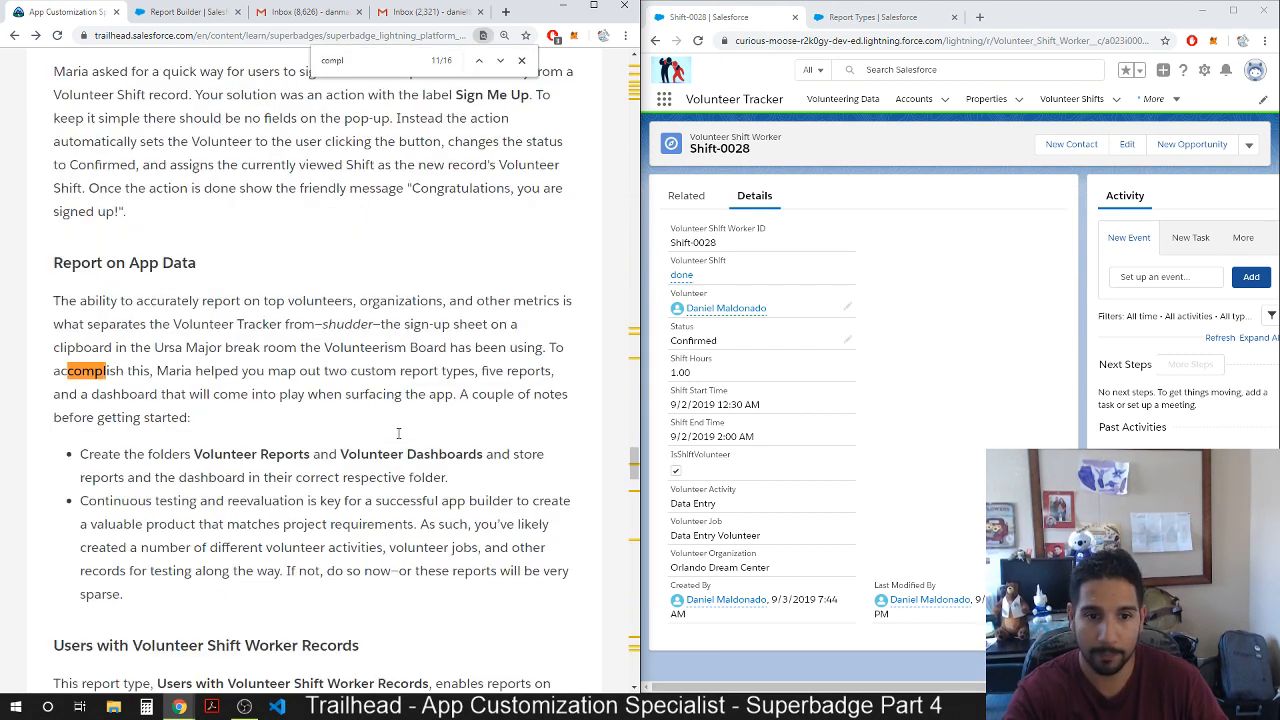
type("e")
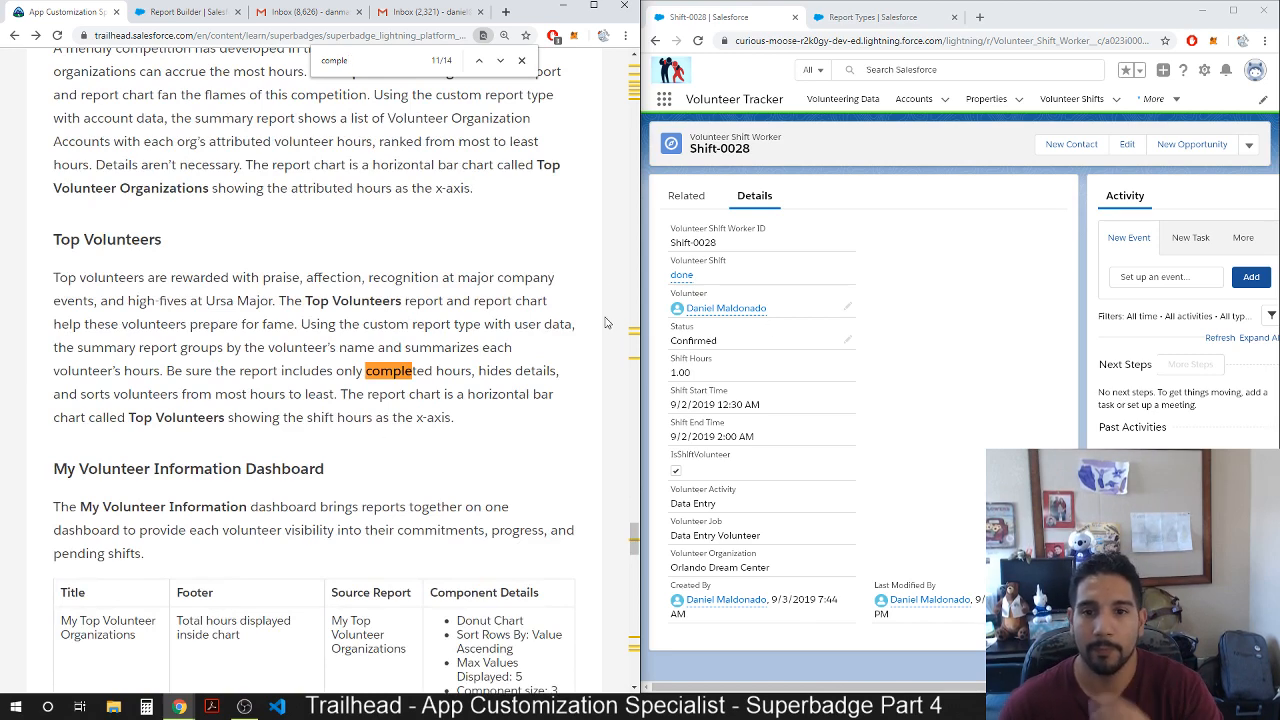
Step through the "comple" matches to examine the Status, Shifts Taken, Shift End Time and Top Volunteers requirements.
left_click(479, 62)
left_click(479, 62)
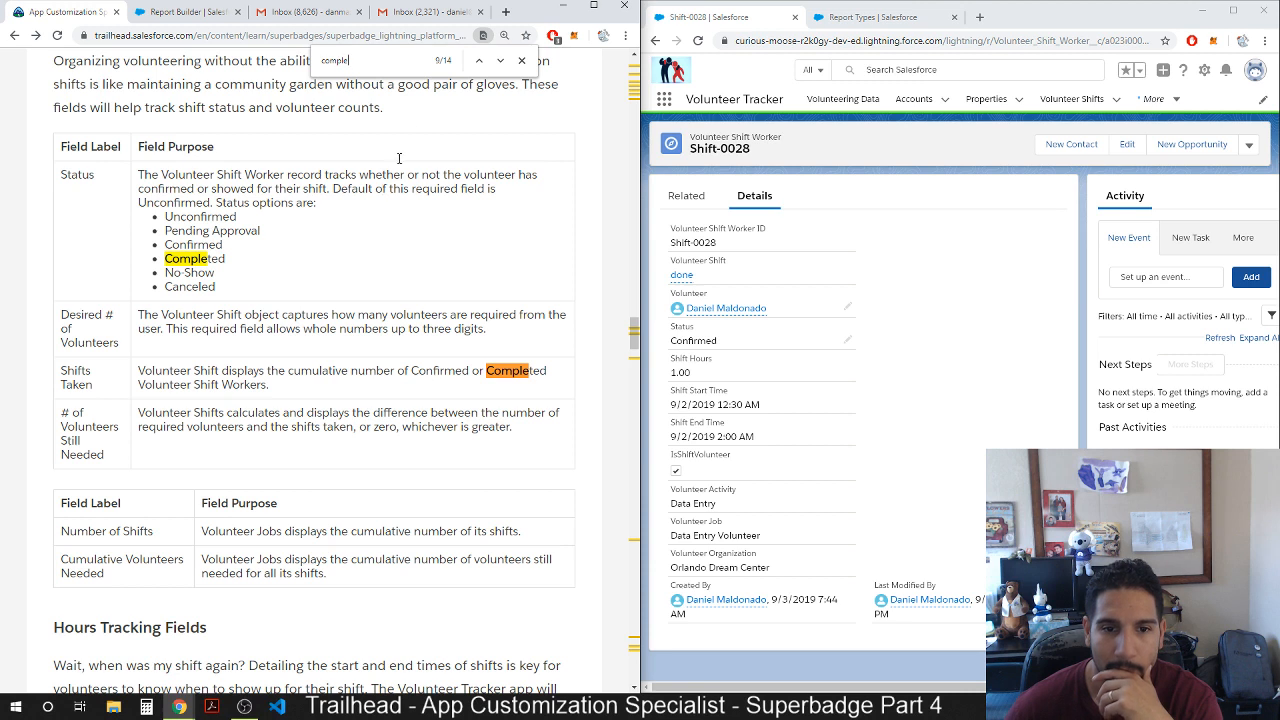
left_click(478, 61)
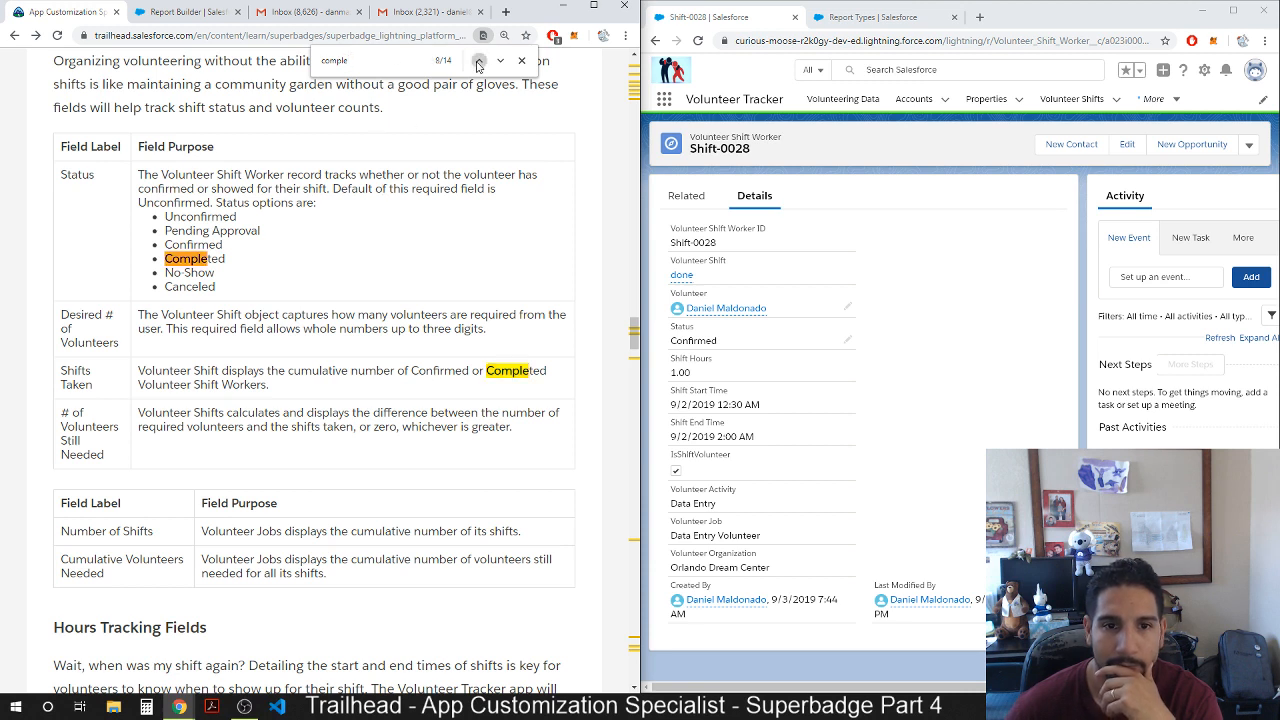
left_click(478, 61)
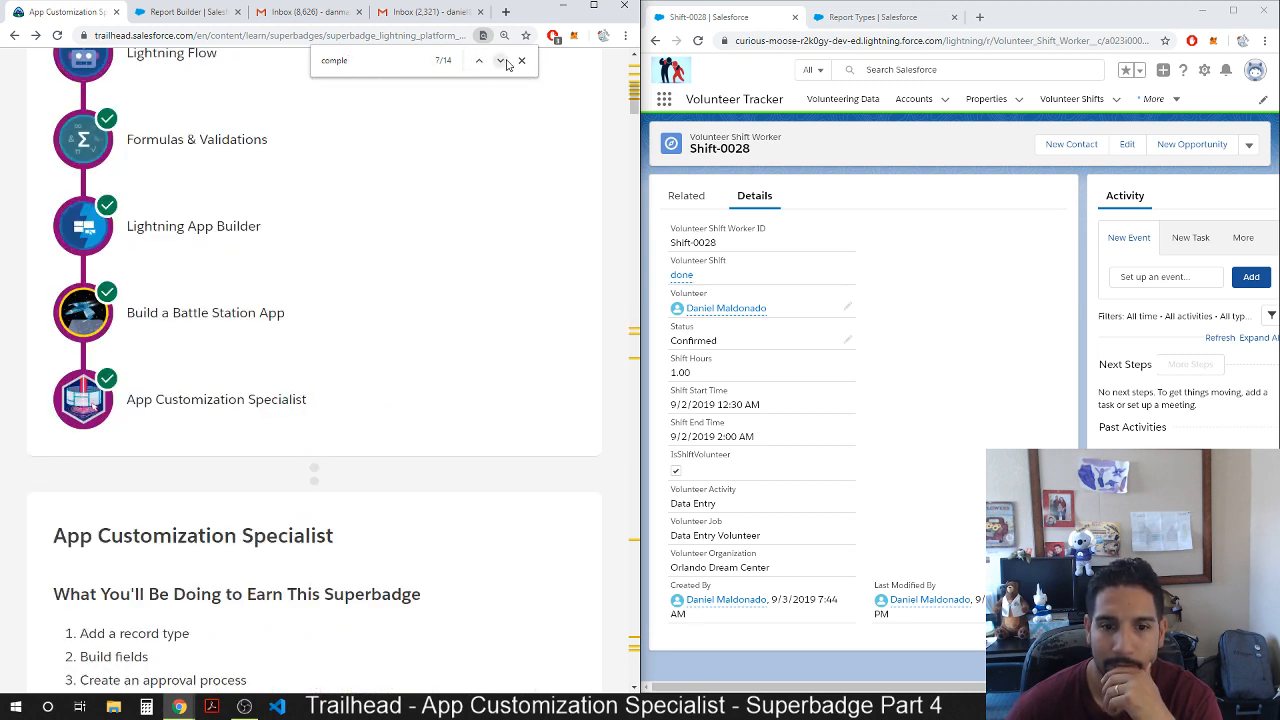
scroll(346, 414, "up", 3)
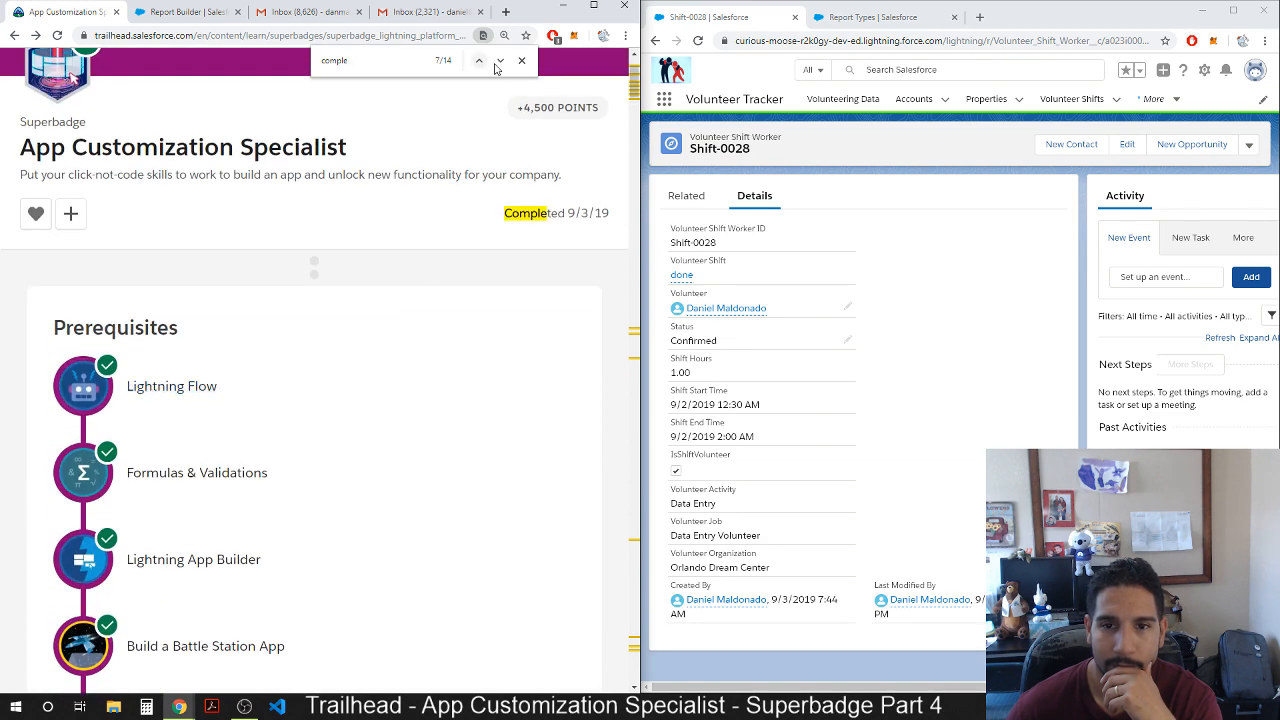
left_click(500, 61)
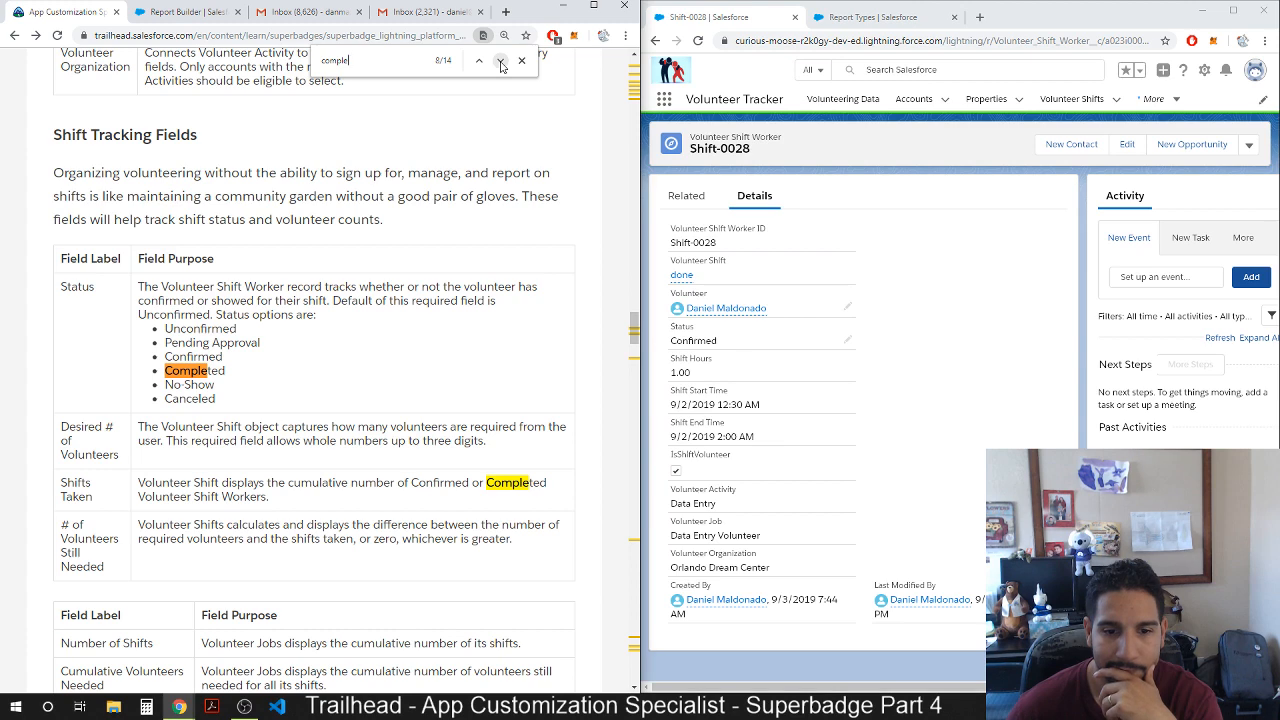
left_click(500, 61)
left_click(500, 61)
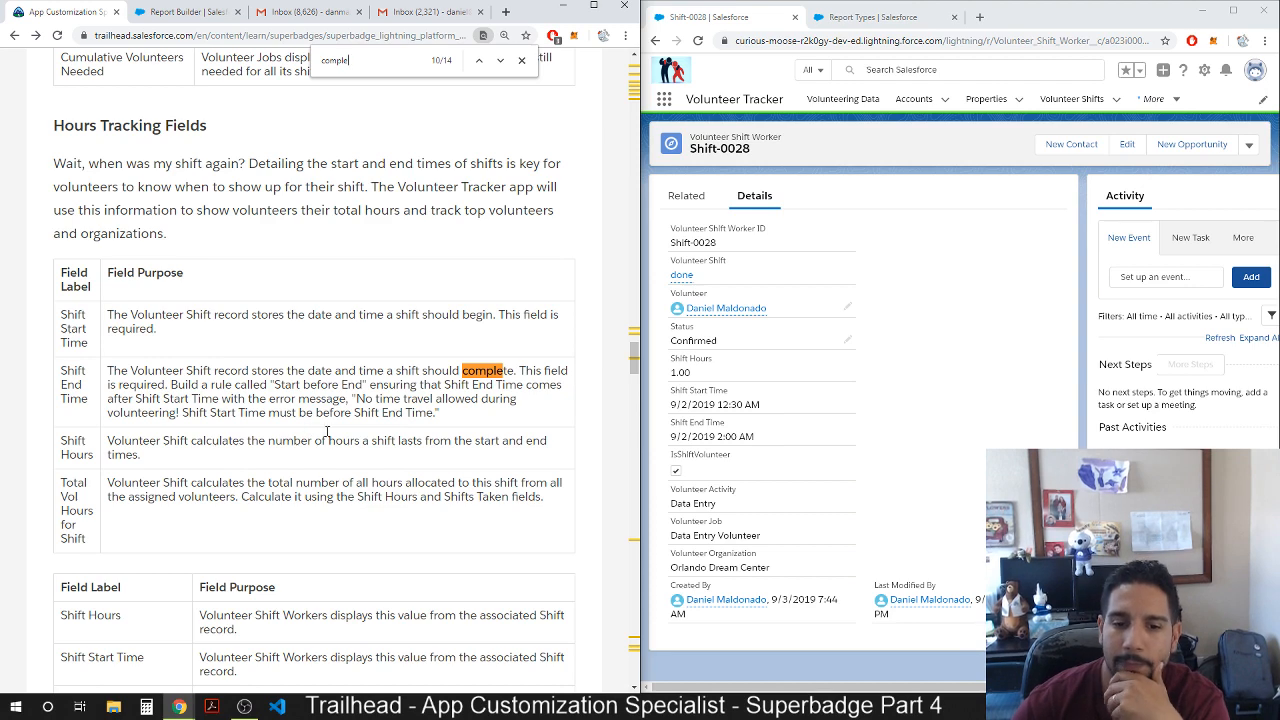
left_click(500, 61)
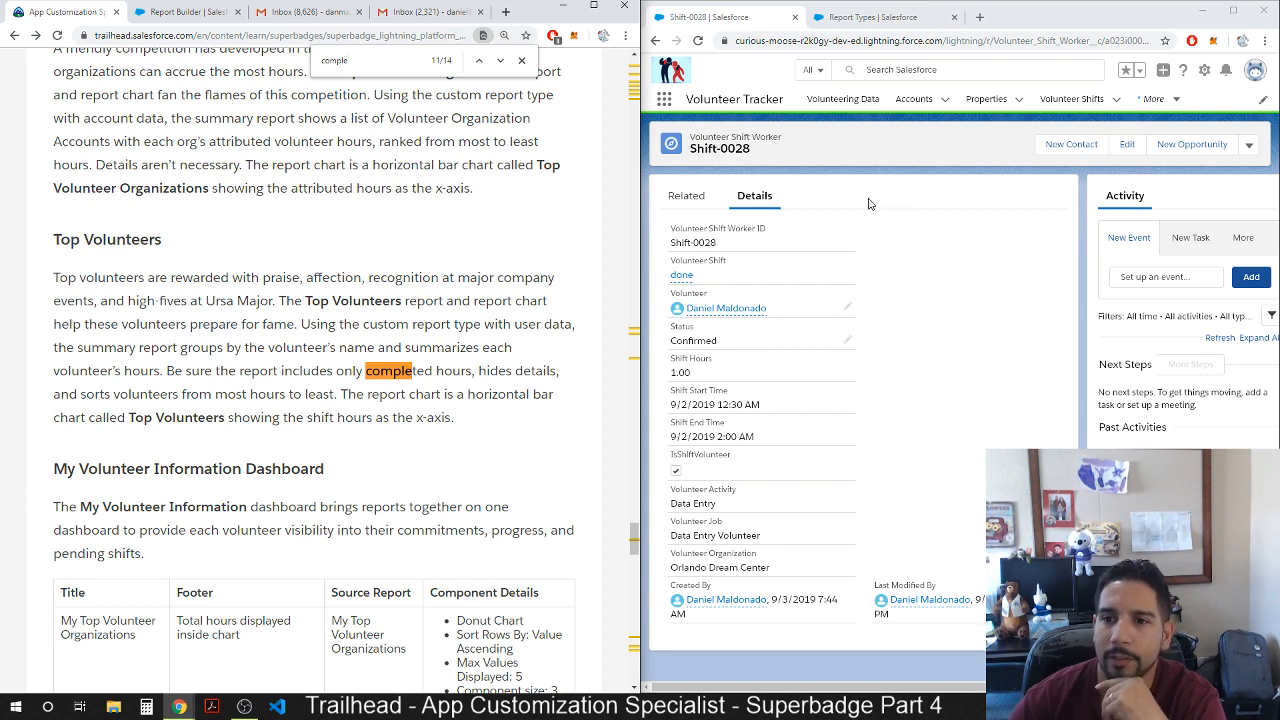
Review the requirements from the My Upcoming Shifts and Top Volunteers reports through to the Lightning App Page Details.
left_click(948, 248)
left_click(583, 293)
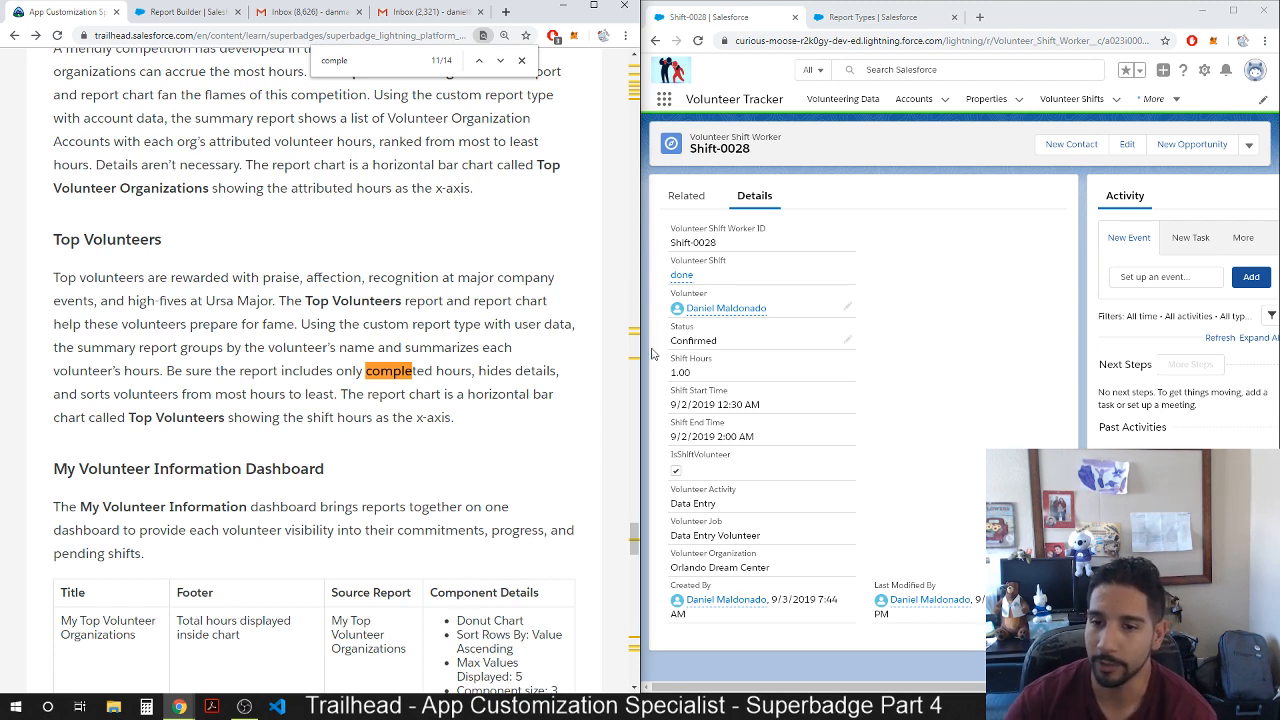
left_click(731, 343)
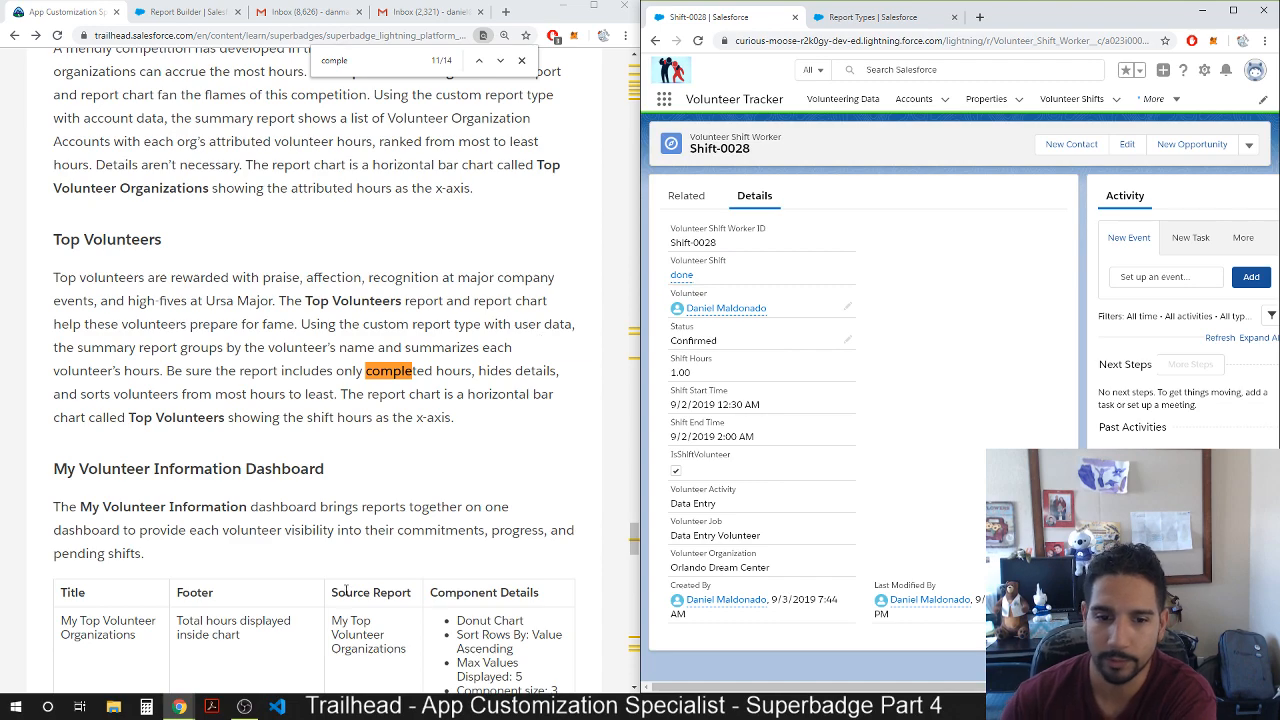
scroll(345, 592, "down", 13)
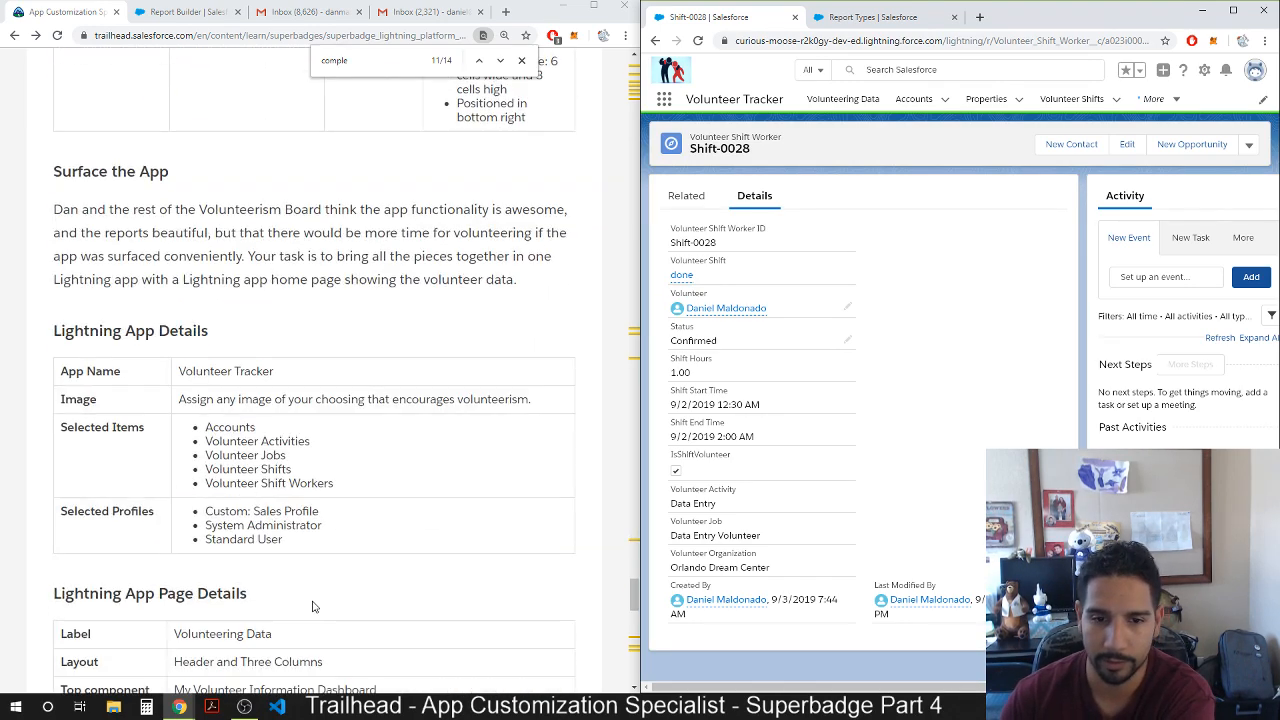
scroll(312, 606, "down", 5)
scroll(291, 622, "up", 18)
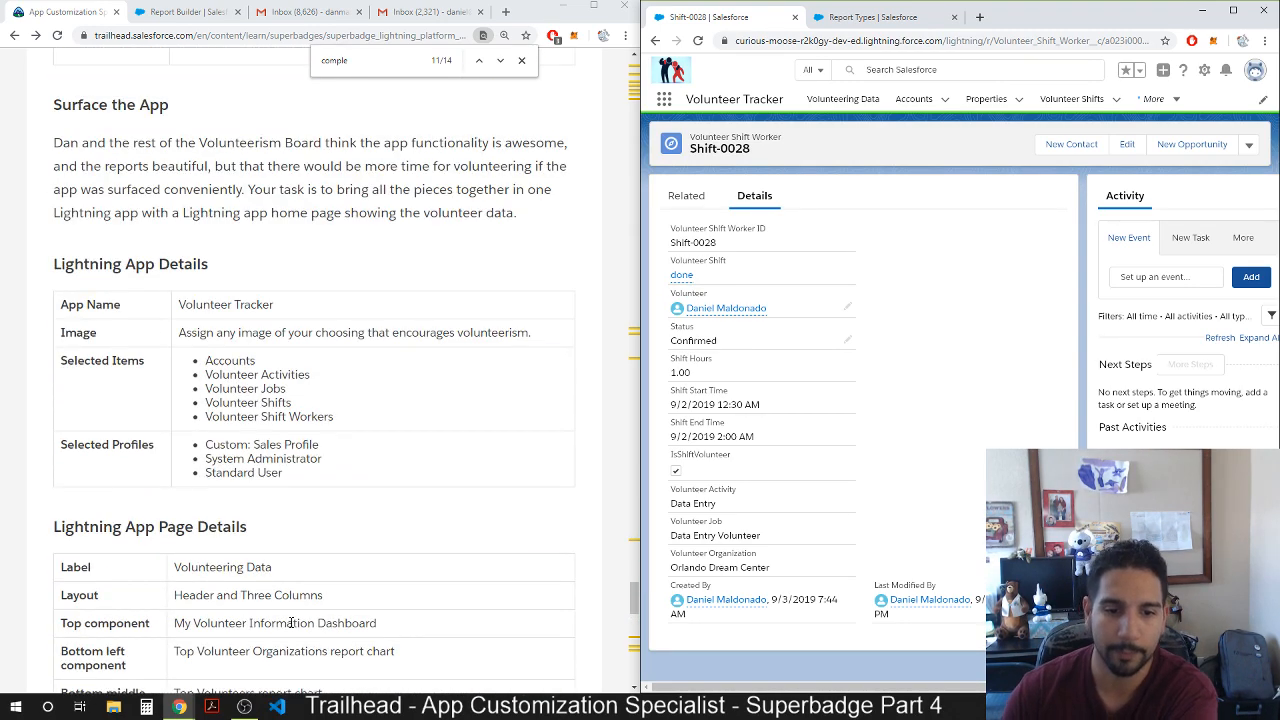
scroll(480, 300, "up", 2)
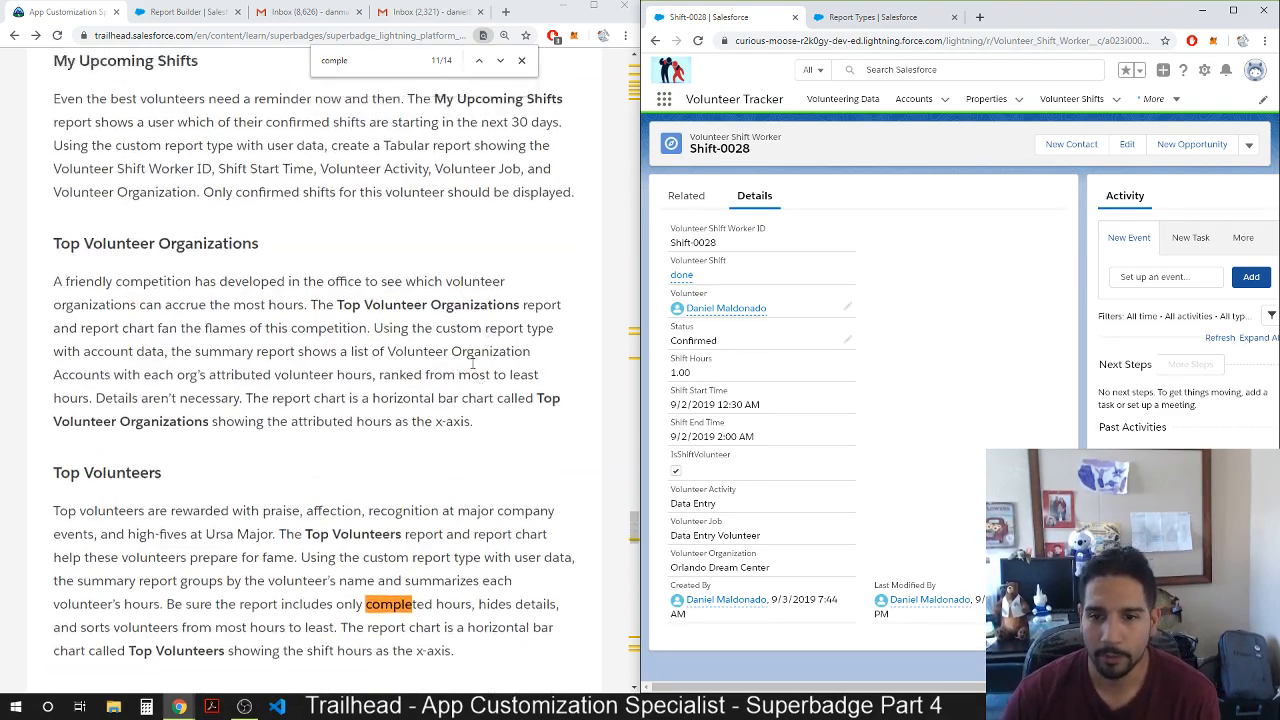
scroll(460, 340, "down", 7)
scroll(420, 380, "up", 8)
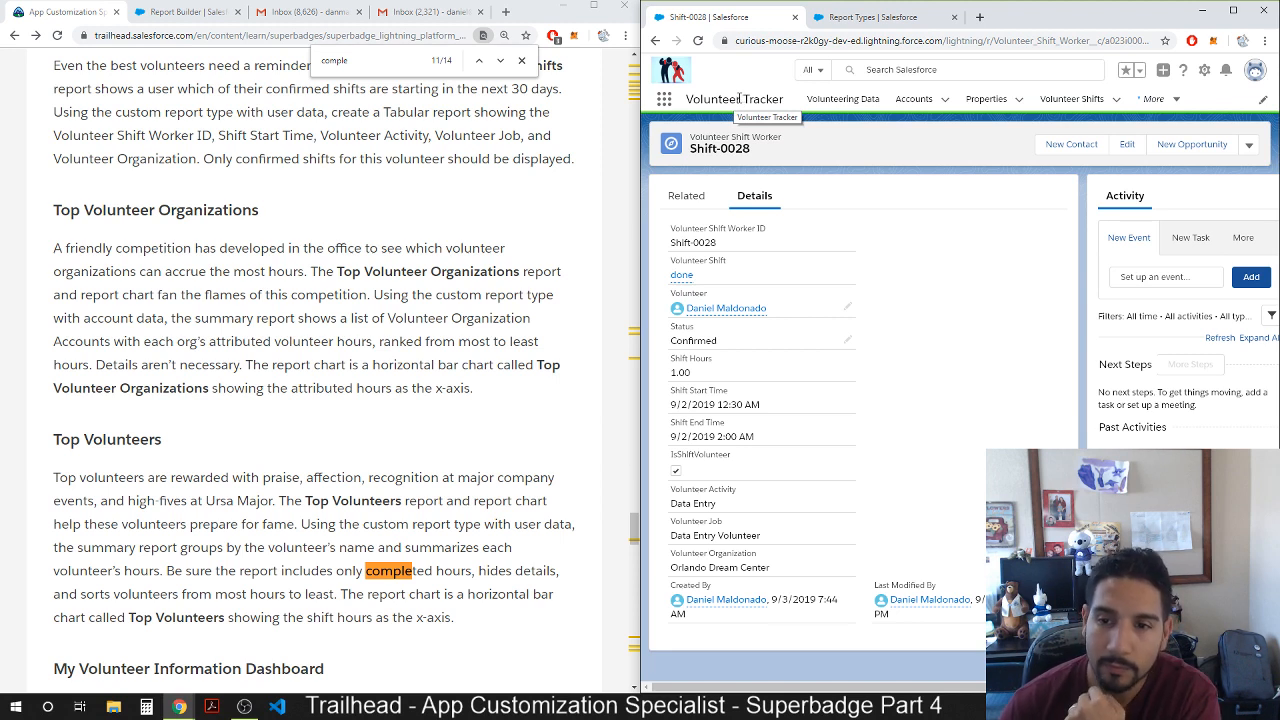
Switch to the Service app and reopen the App Launcher.
left_click(664, 101)
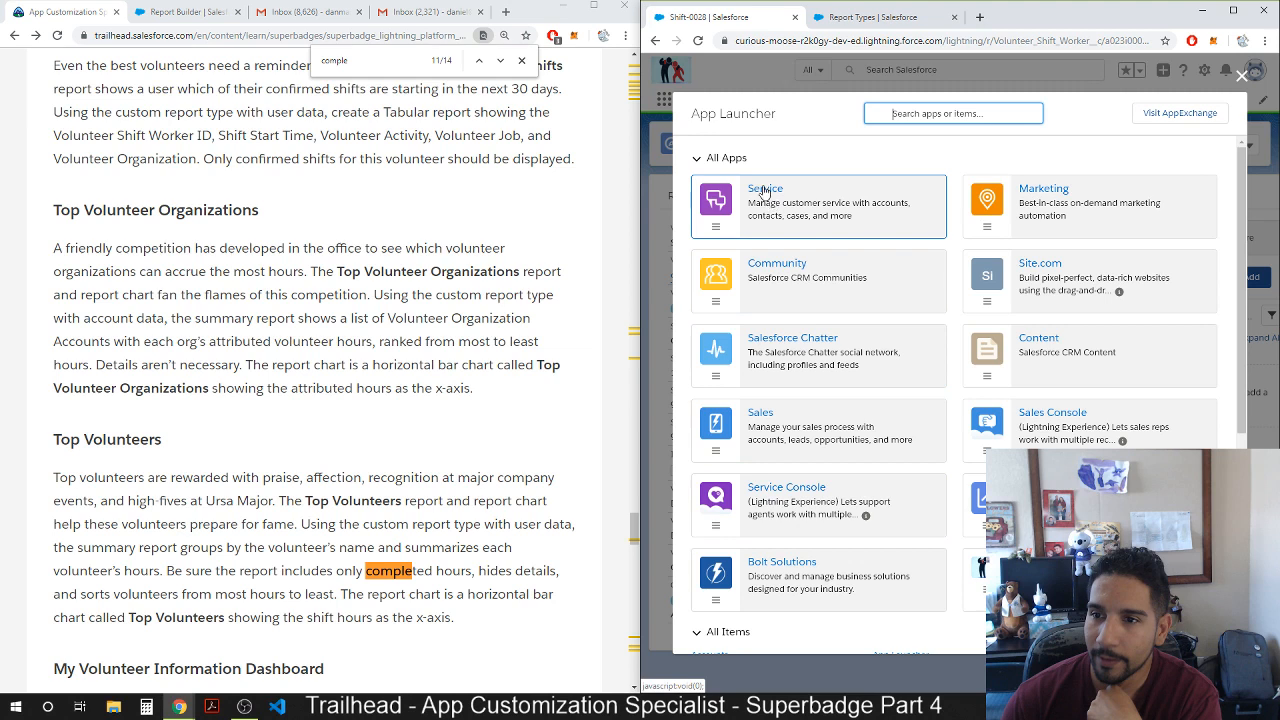
left_click(837, 253)
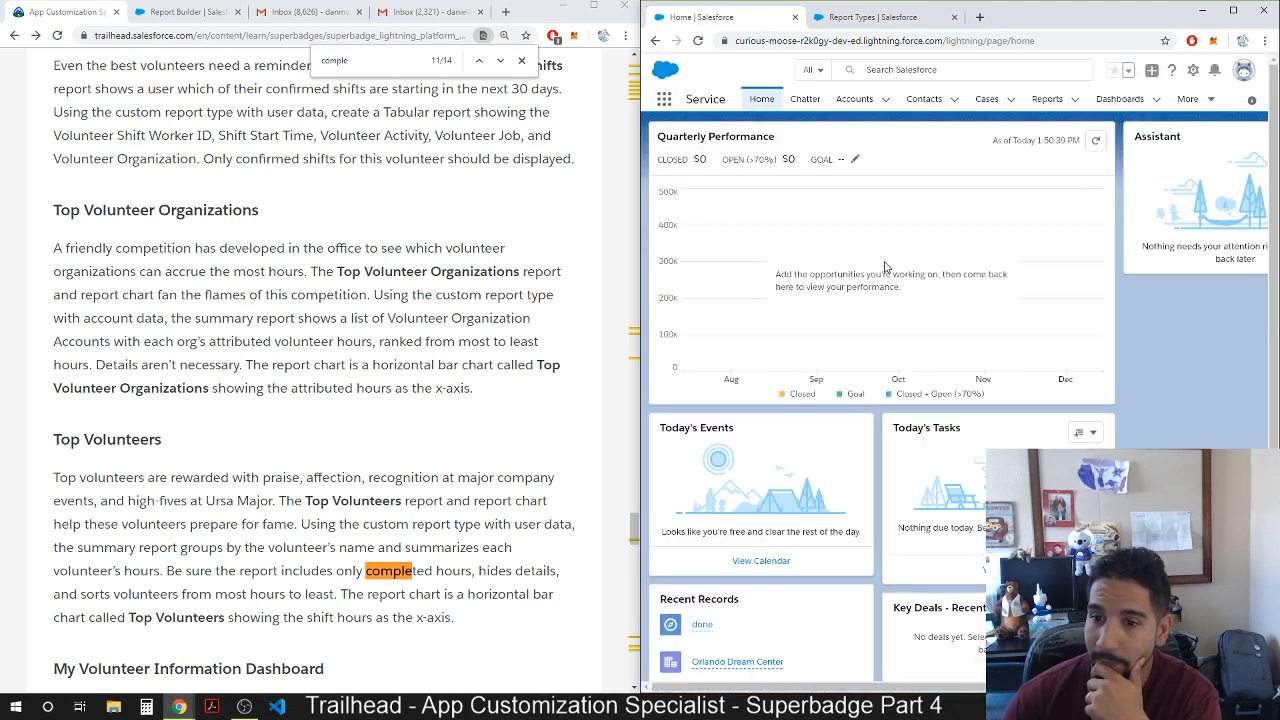
left_click(664, 99)
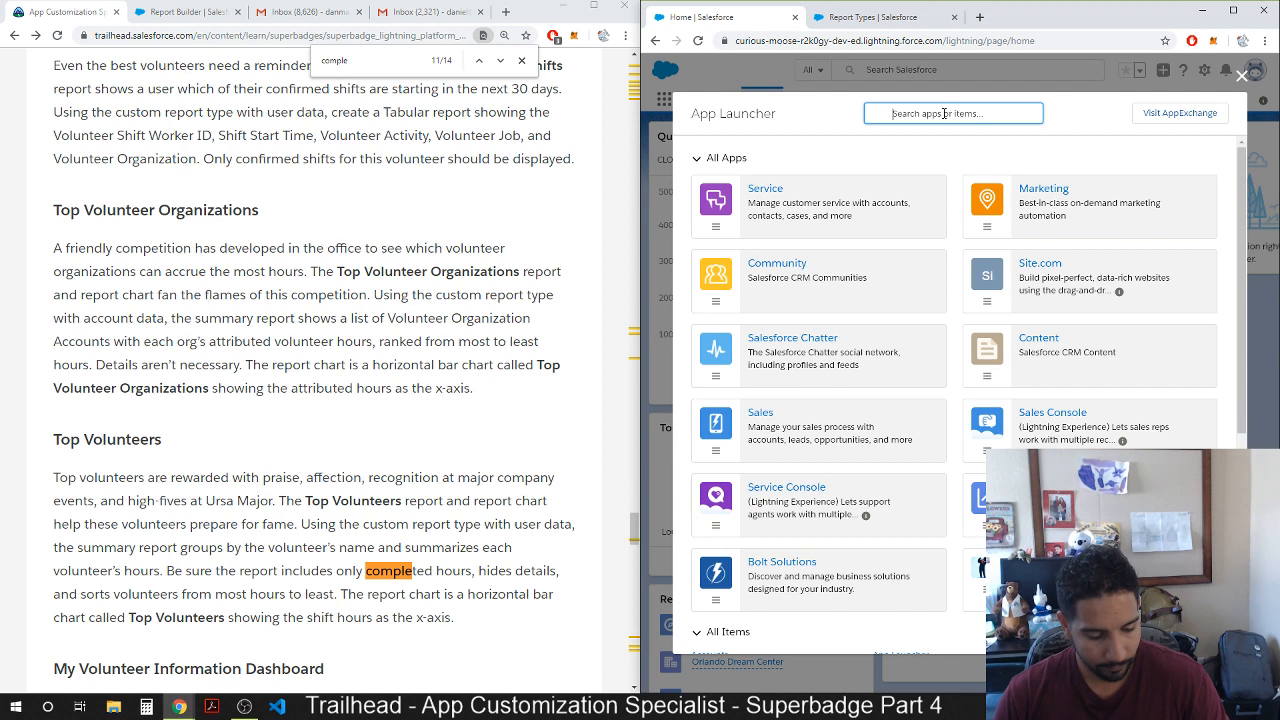
type("re")
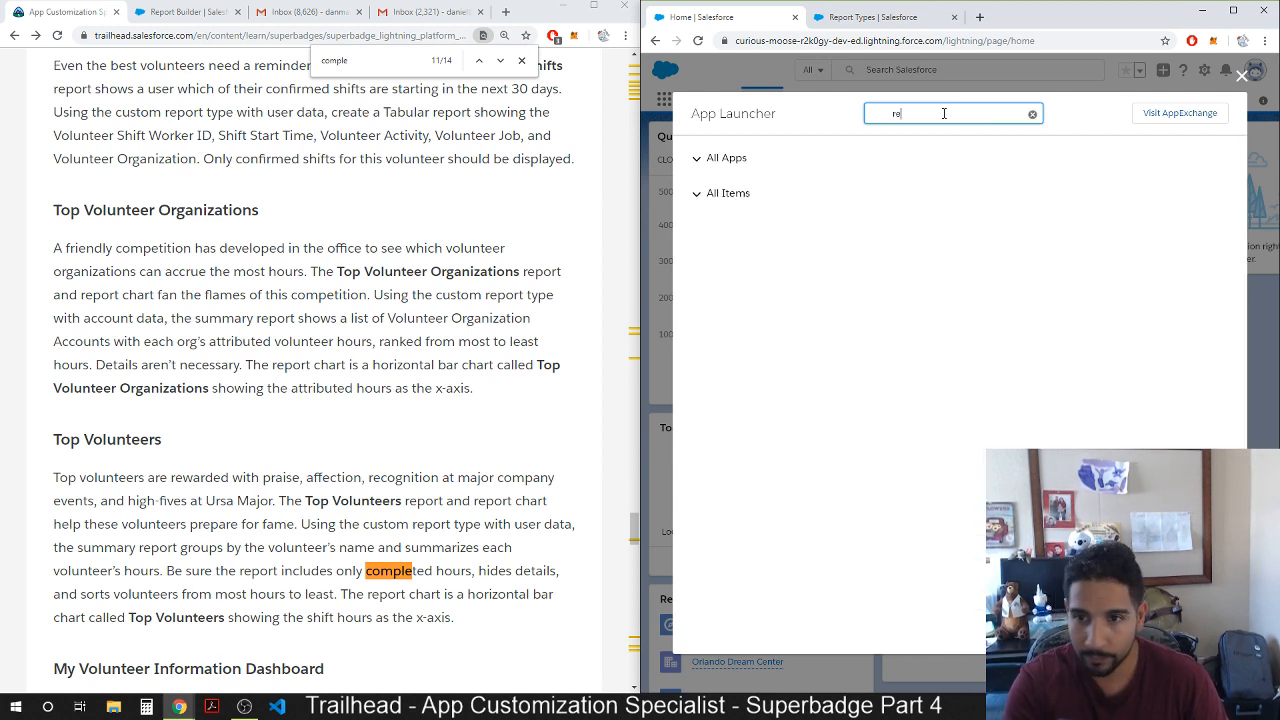
key("BackSpace")
key("BackSpace")
type("servic")
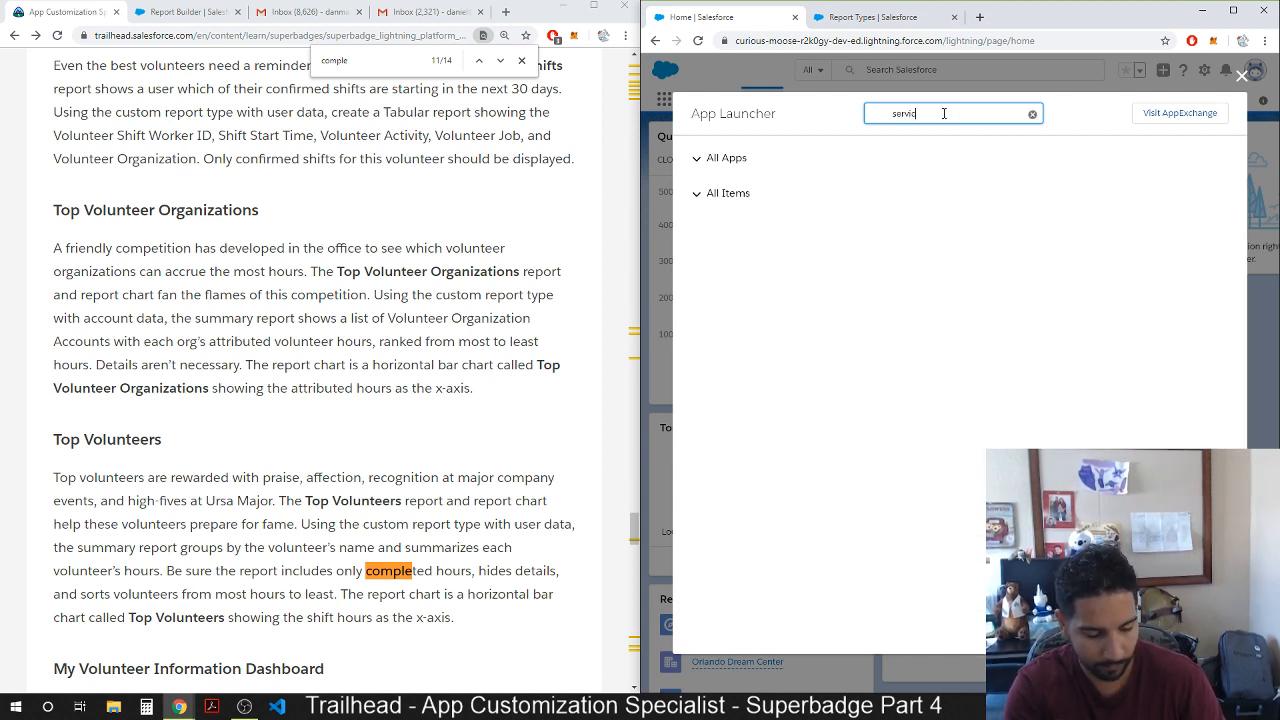
type("e")
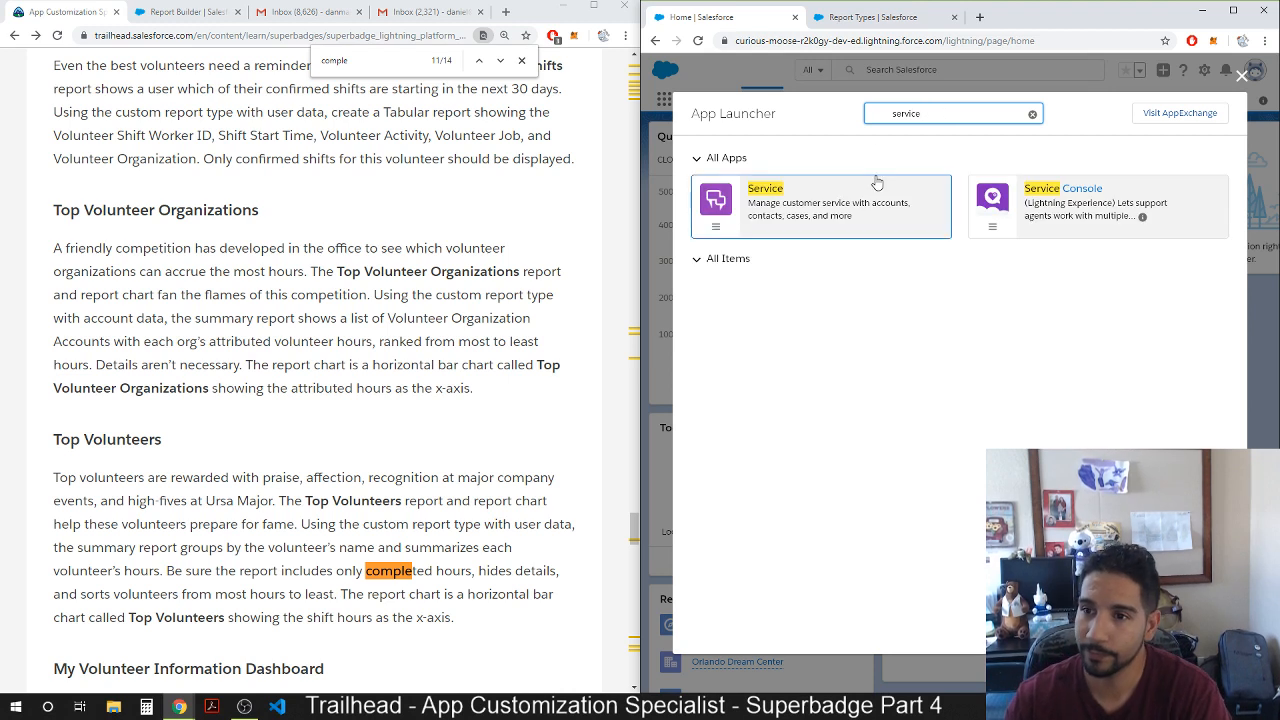
key("BackSpace")
key("BackSpace")
key("BackSpace")
key("BackSpace")
key("BackSpace")
key("BackSpace")
key("BackSpace")
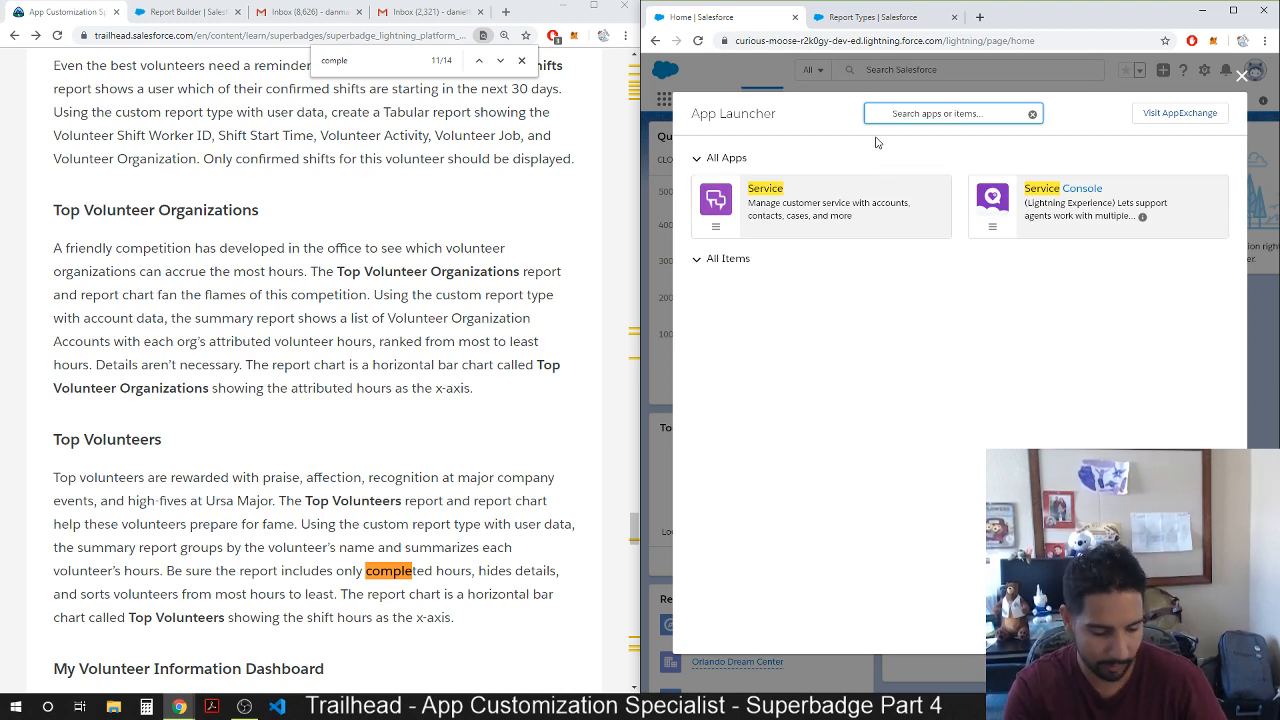
Find Reports by searching the App Launcher for "report" and open the Top Volunteers1 report.
type("report")
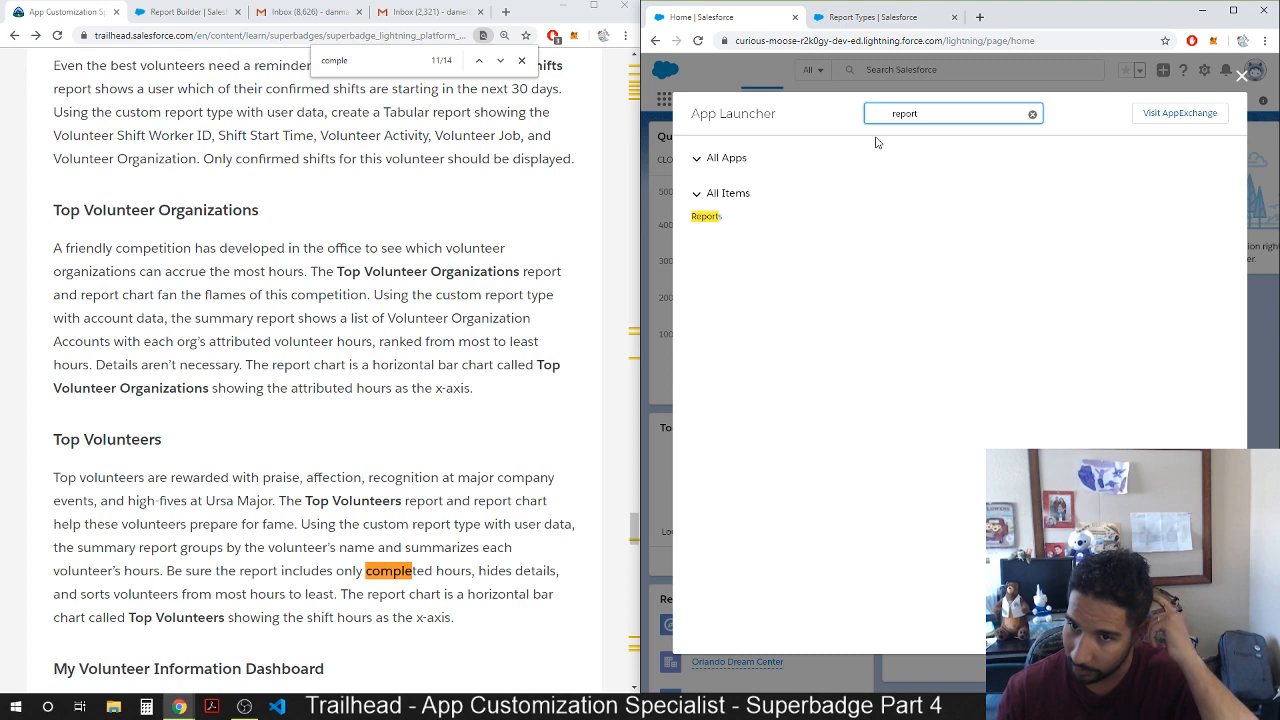
left_click(712, 216)
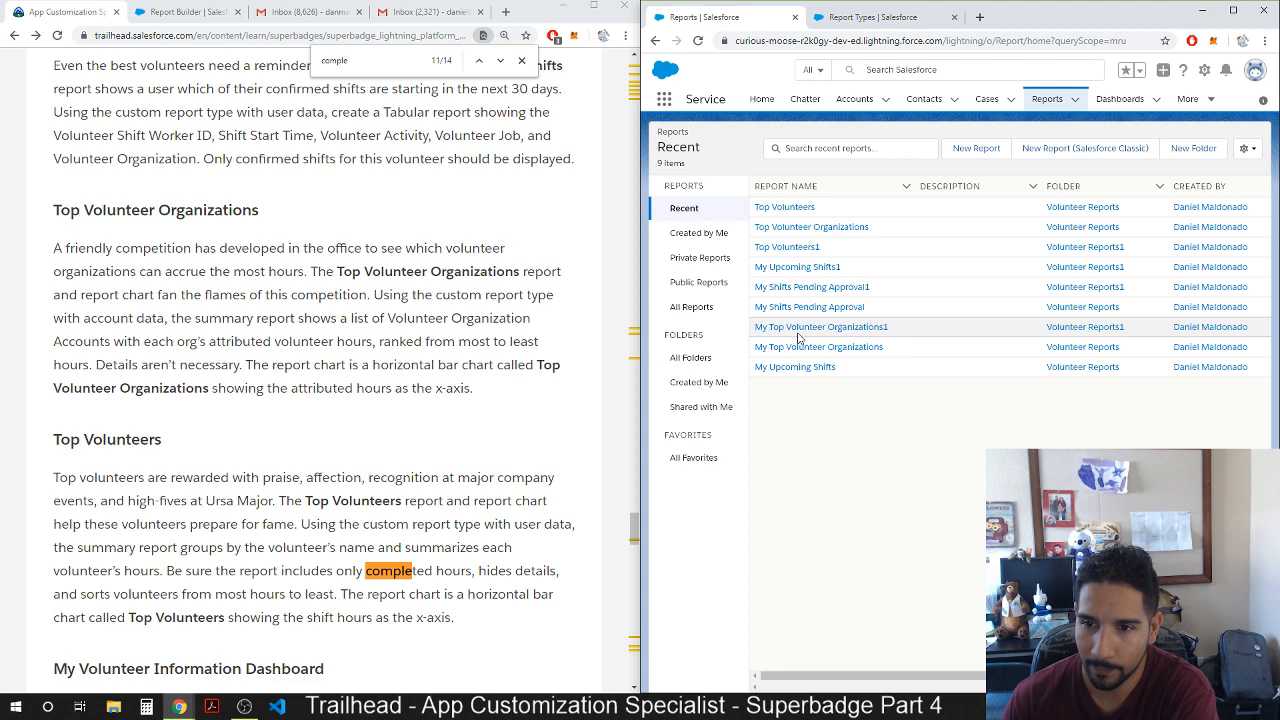
left_click(787, 248)
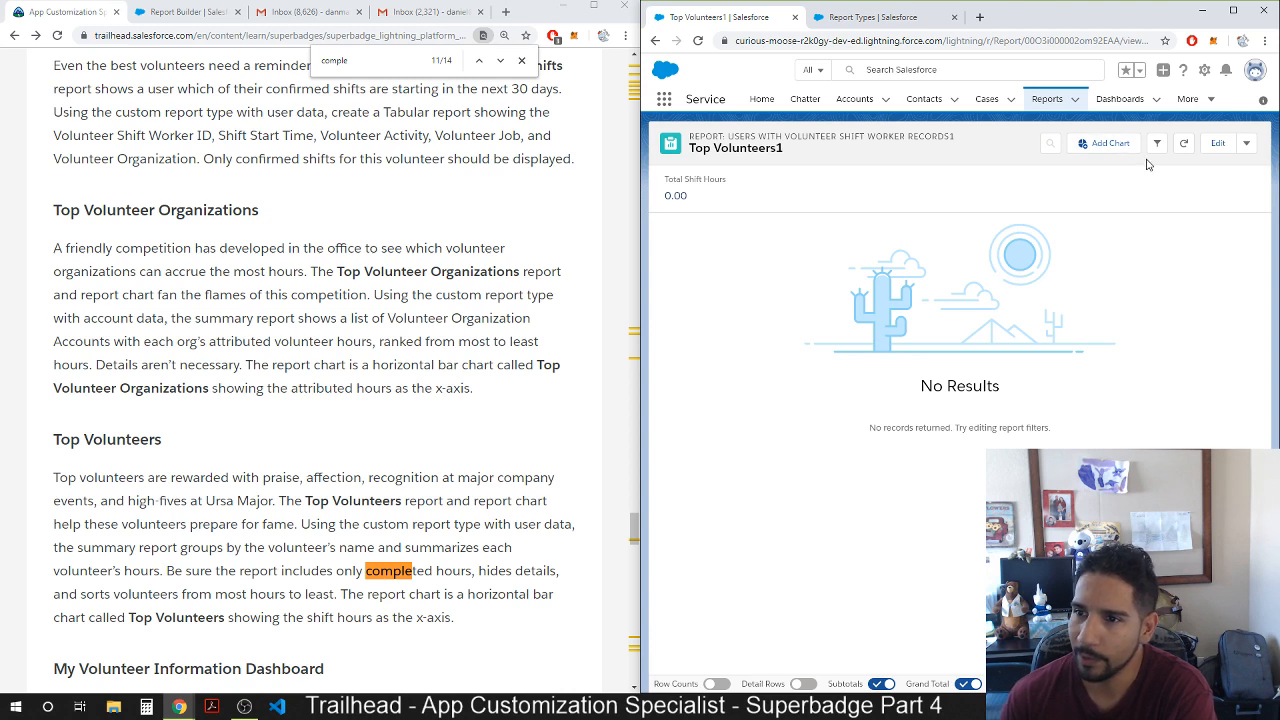
Add a chart to the Top Volunteers1 report and open its chart settings in the report editor.
left_click(1114, 147)
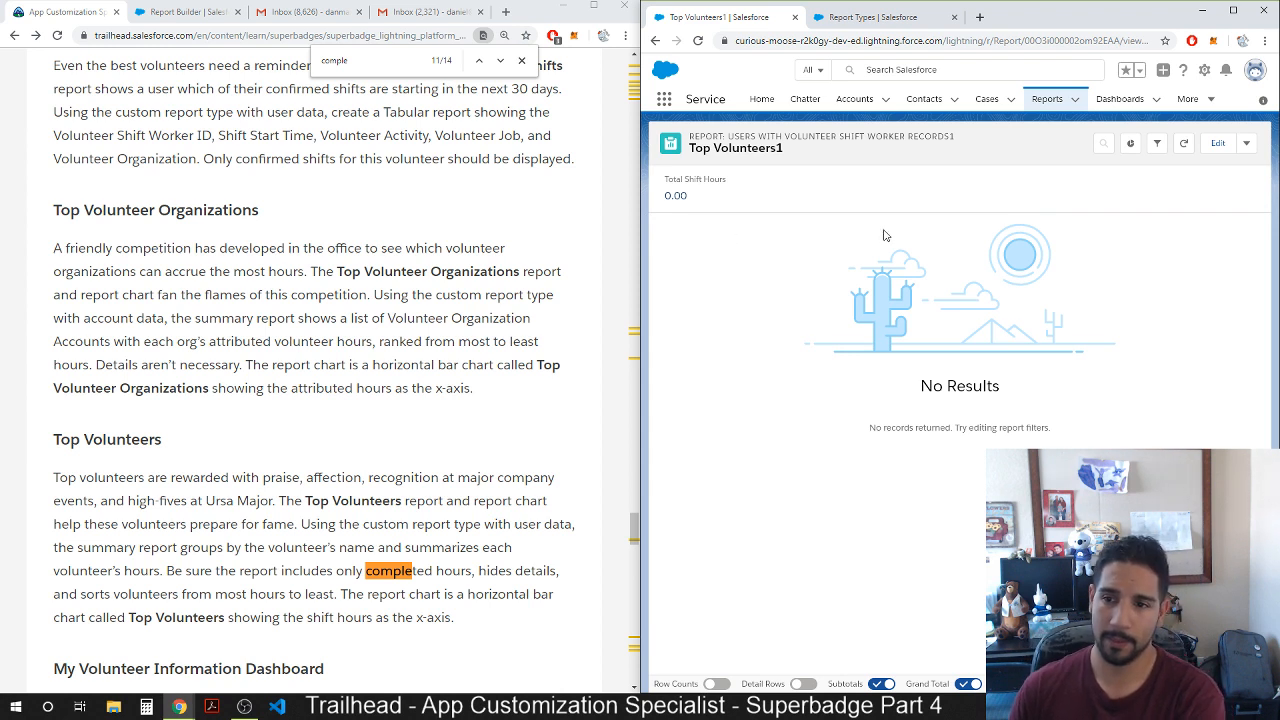
left_click(1130, 143)
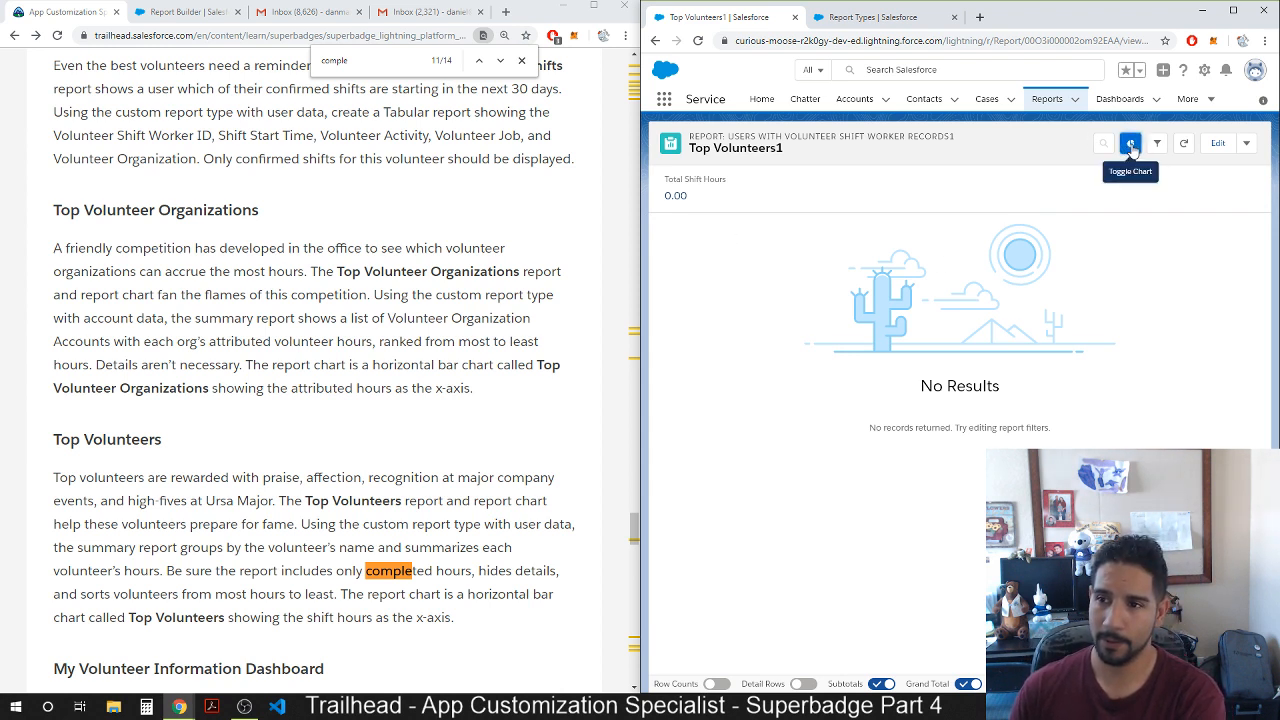
left_click(1218, 144)
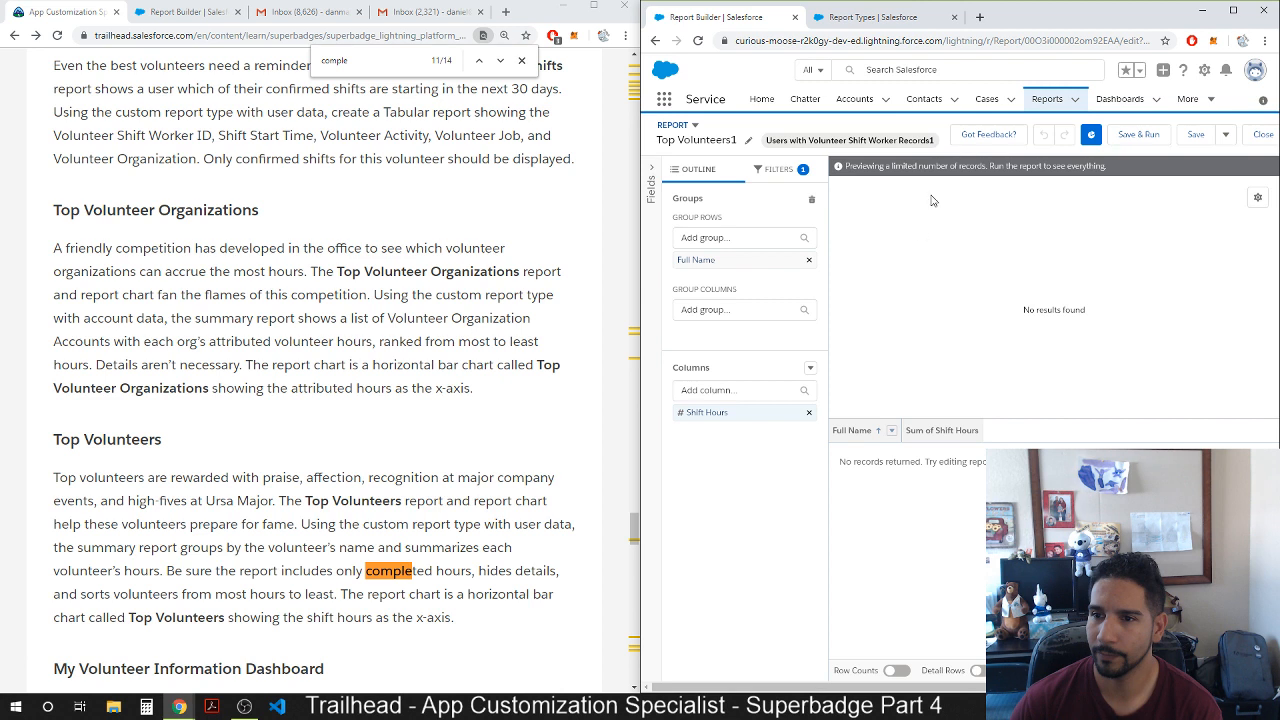
left_click(1092, 138)
left_click(1092, 138)
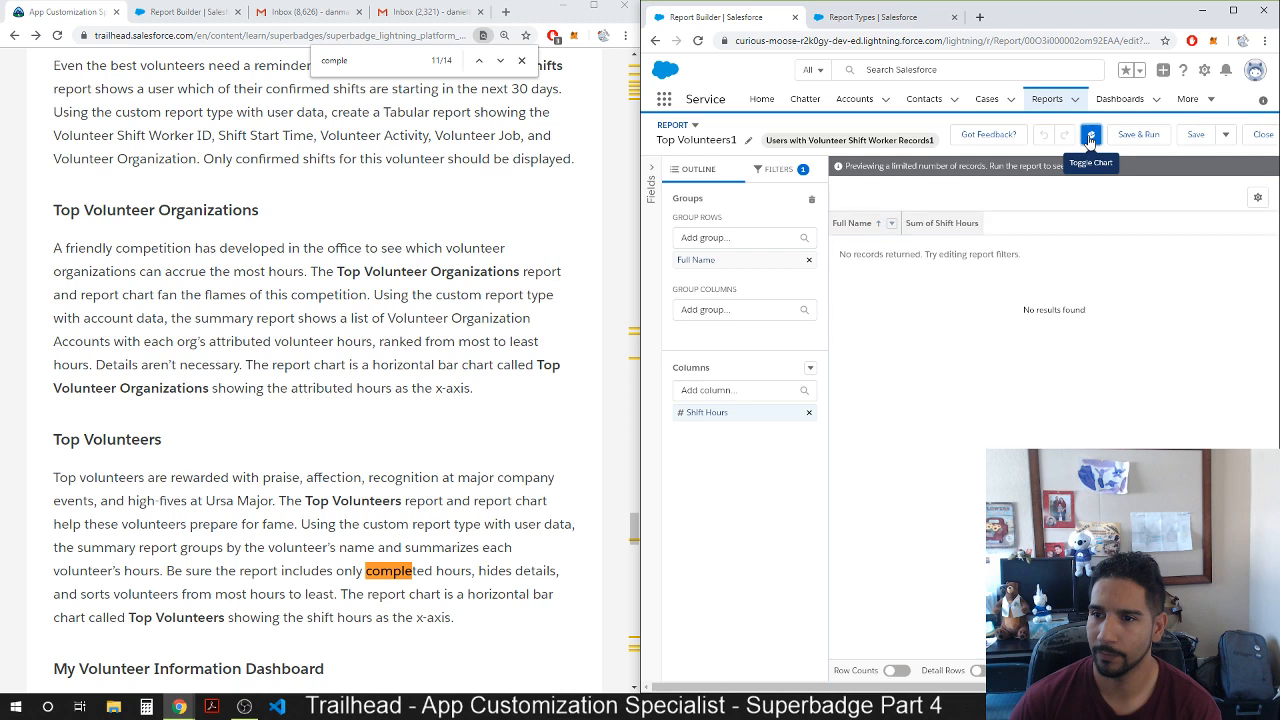
left_click(1252, 198)
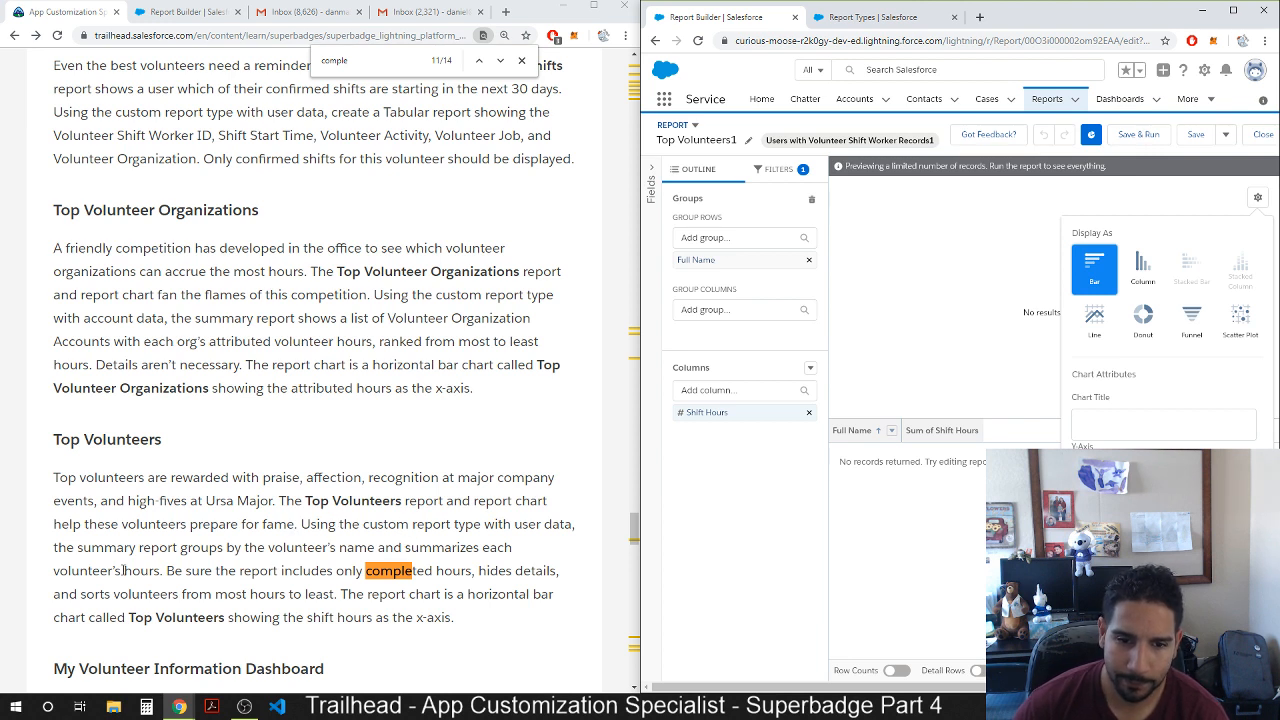
Check the completed-hours and report chart requirements, and set the chart display type to Bar after trying Column.
left_click_drag(167, 570, 437, 577)
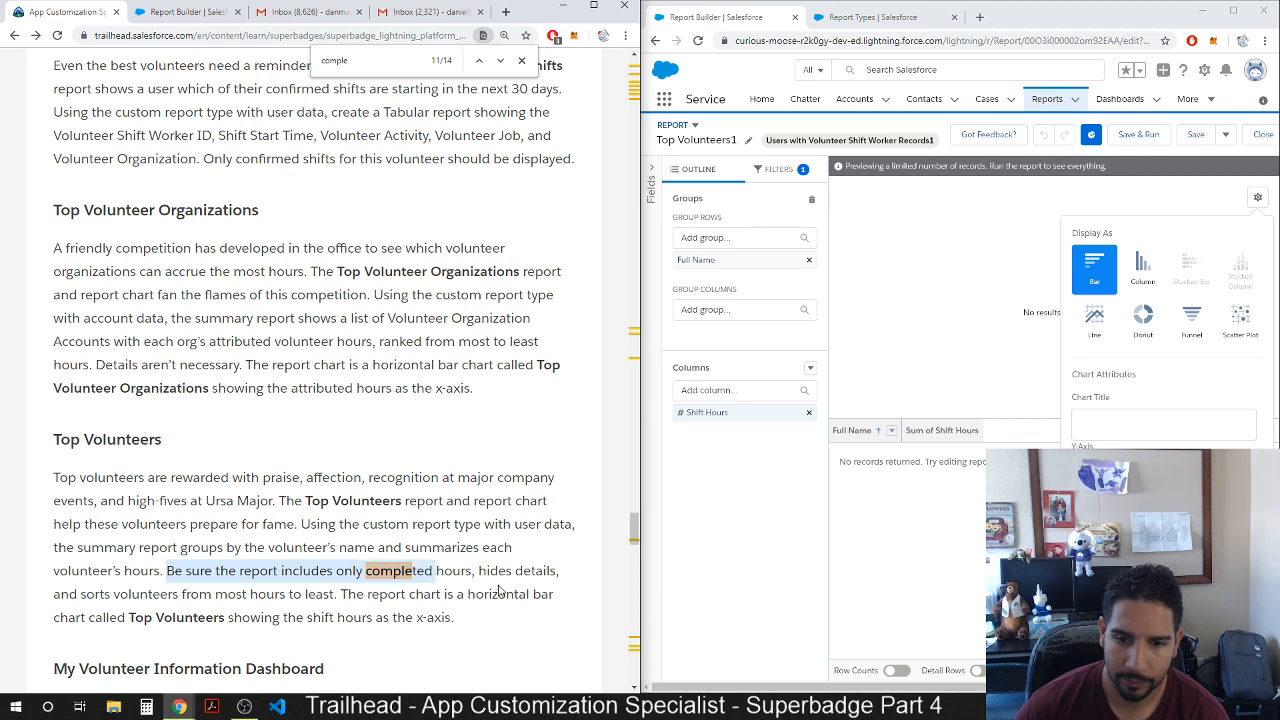
left_click(478, 575)
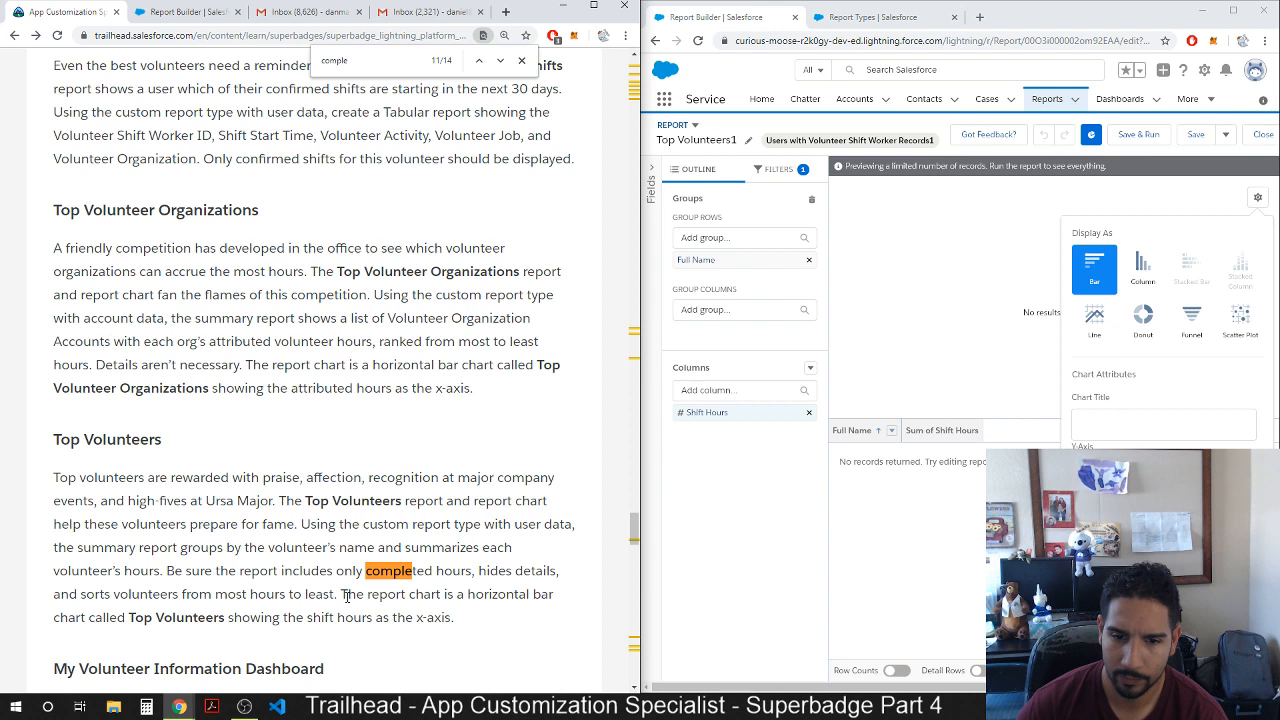
left_click_drag(342, 595, 489, 594)
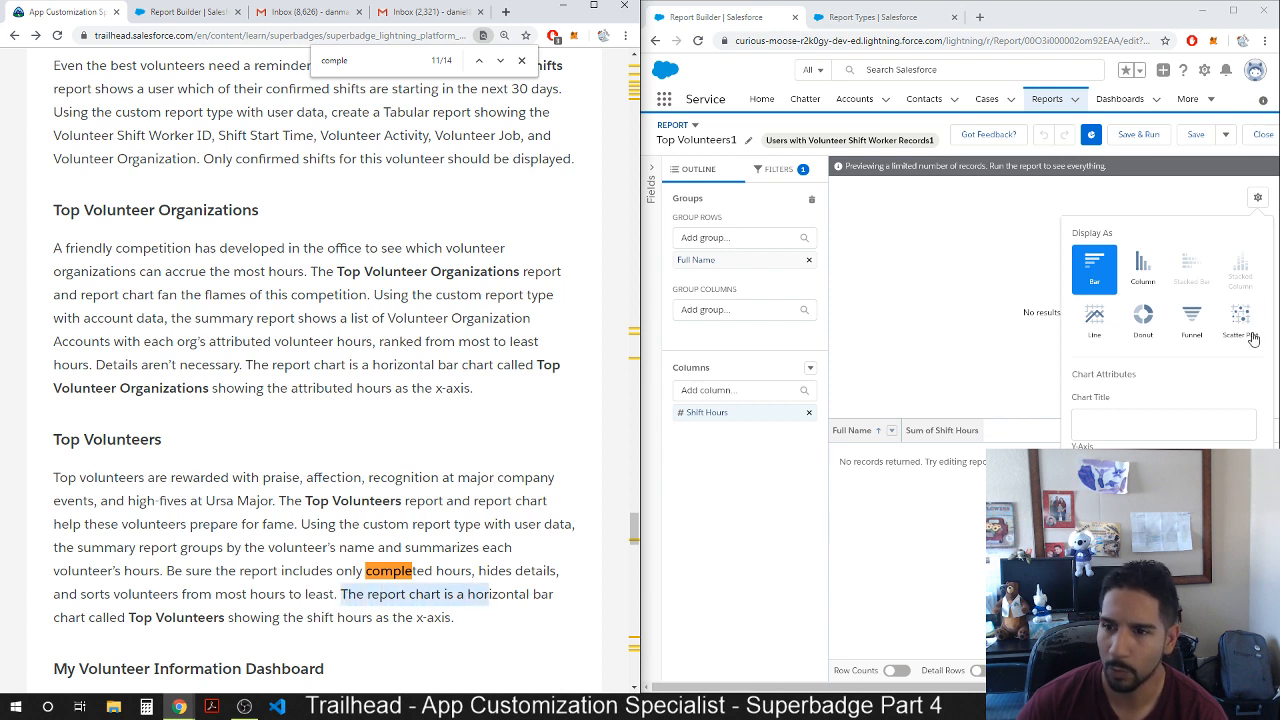
left_click(1143, 272)
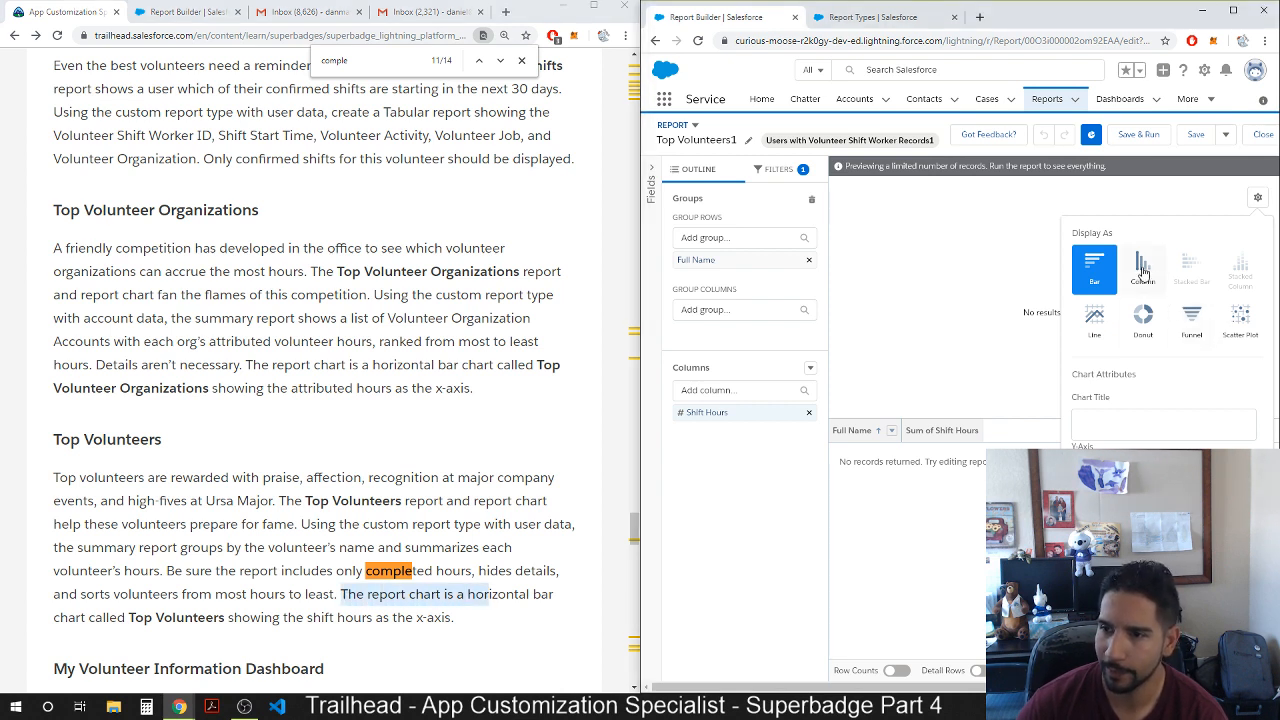
left_click(1144, 274)
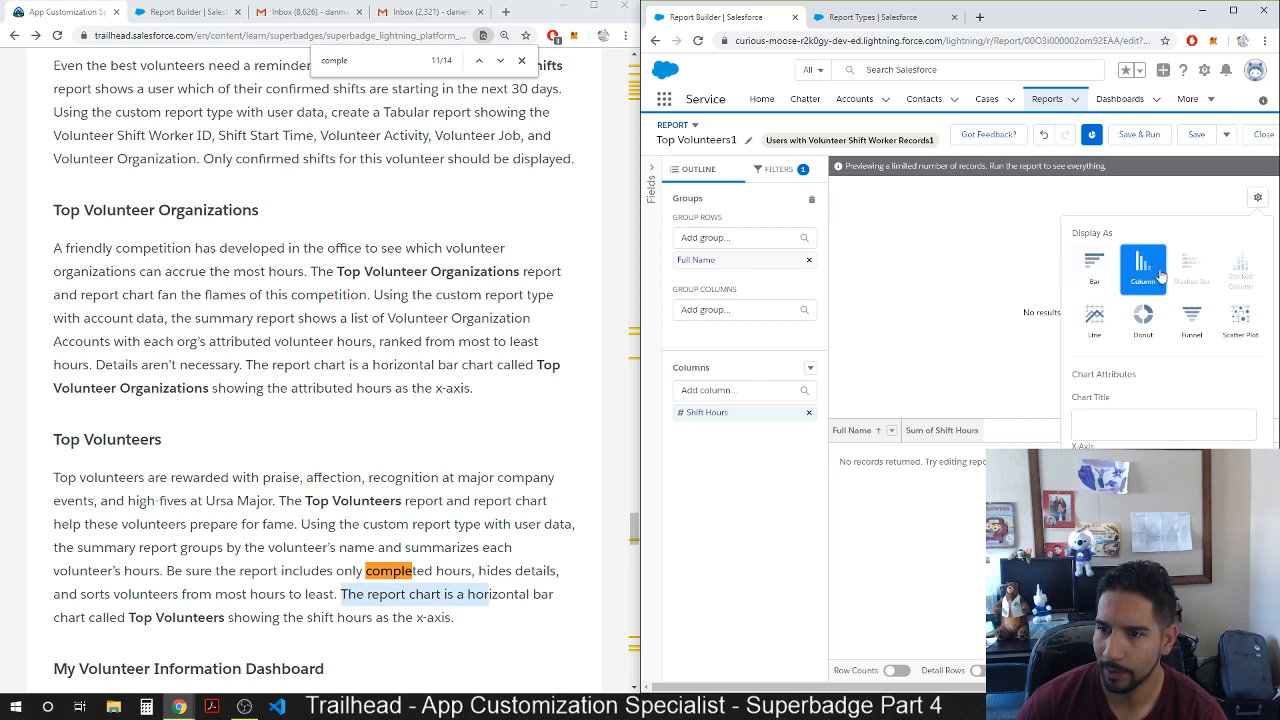
left_click(1094, 266)
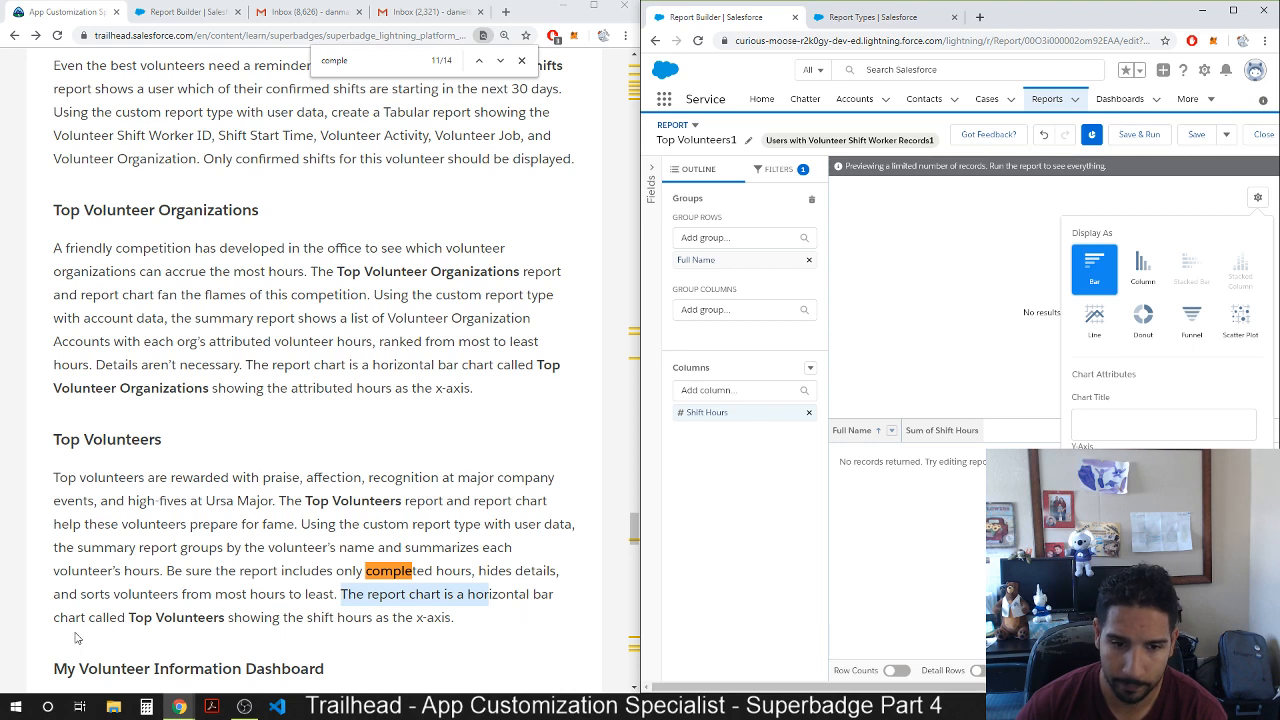
Try the chart title Top Volunteers1, and toggle the chart off and on again.
left_click(1131, 424)
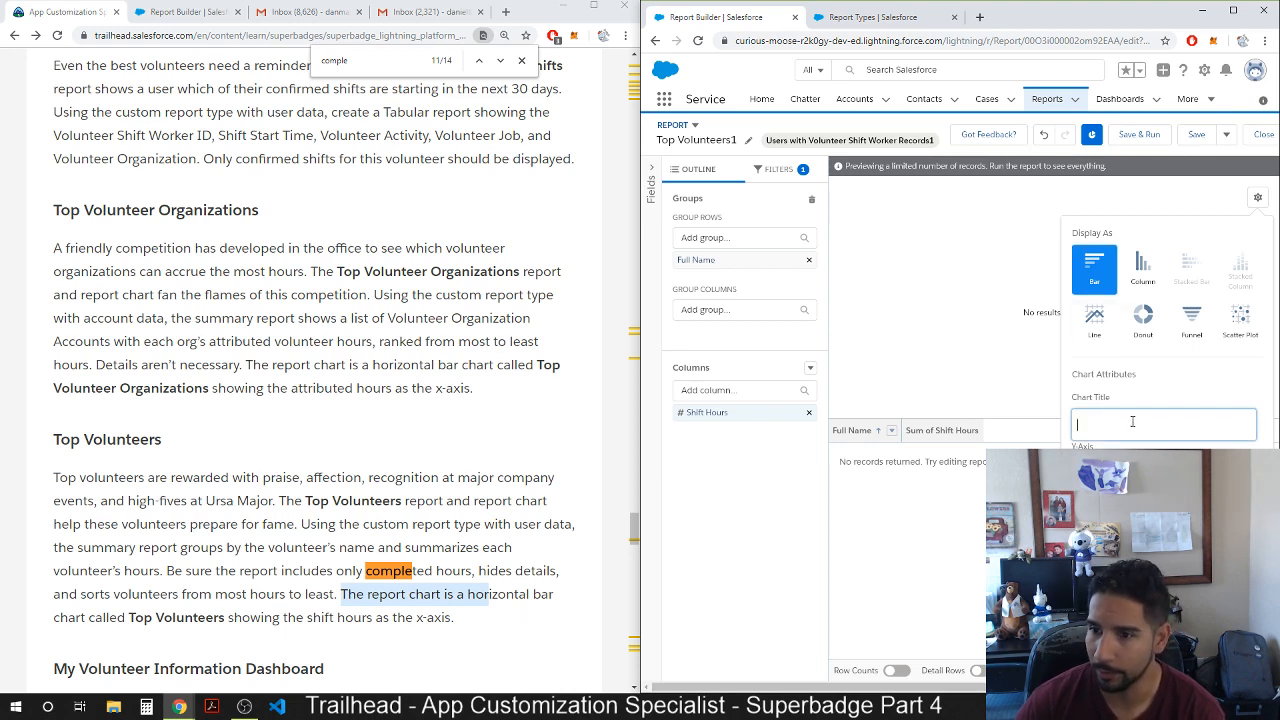
type("To")
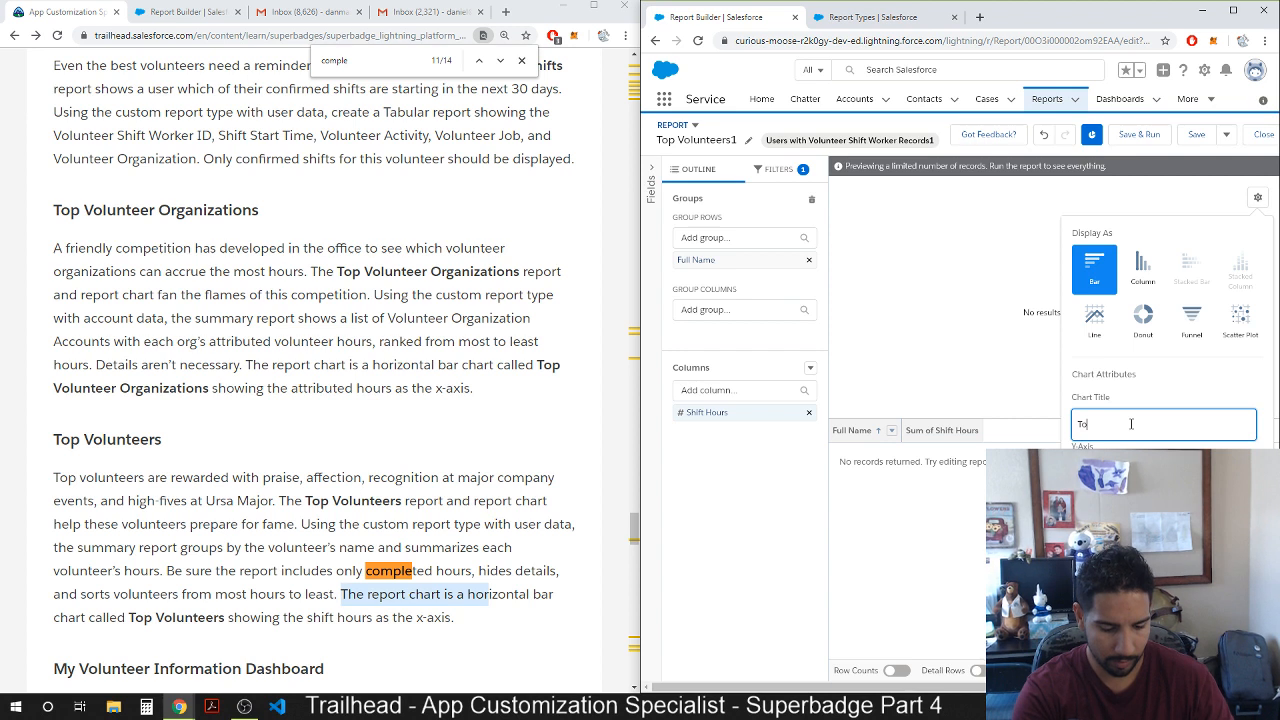
type("p Volunteers1")
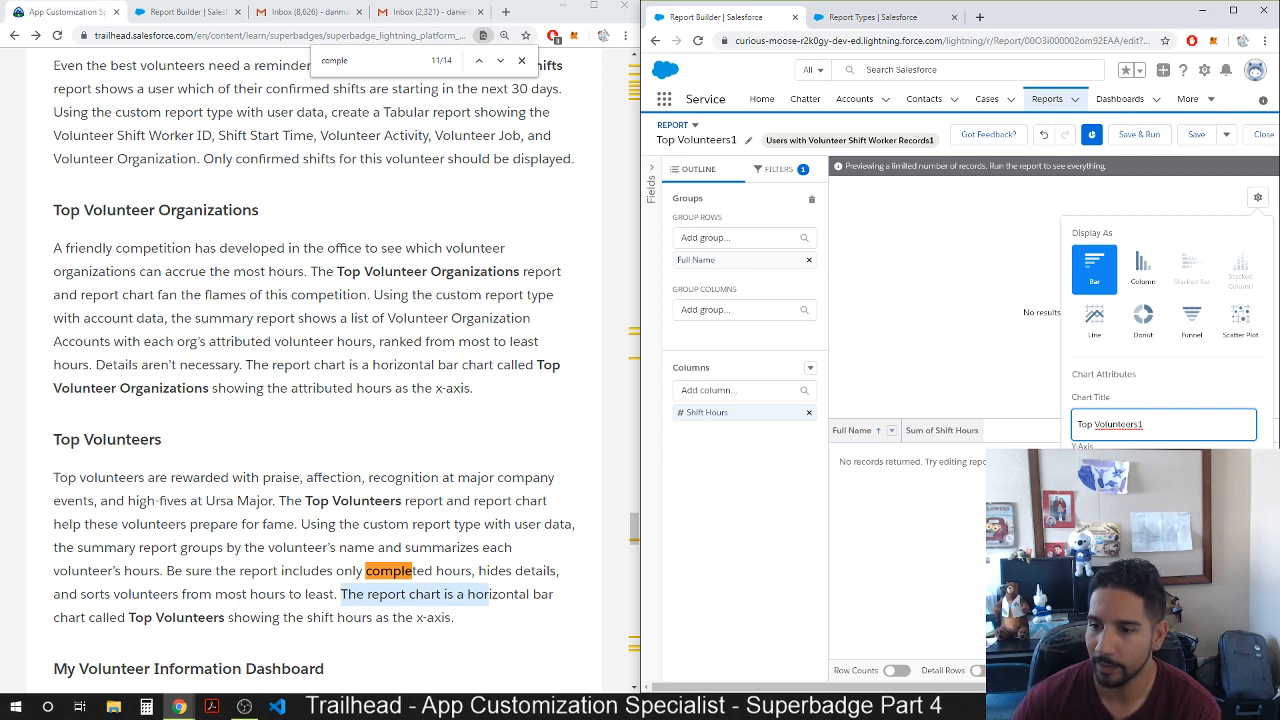
left_click(1091, 134)
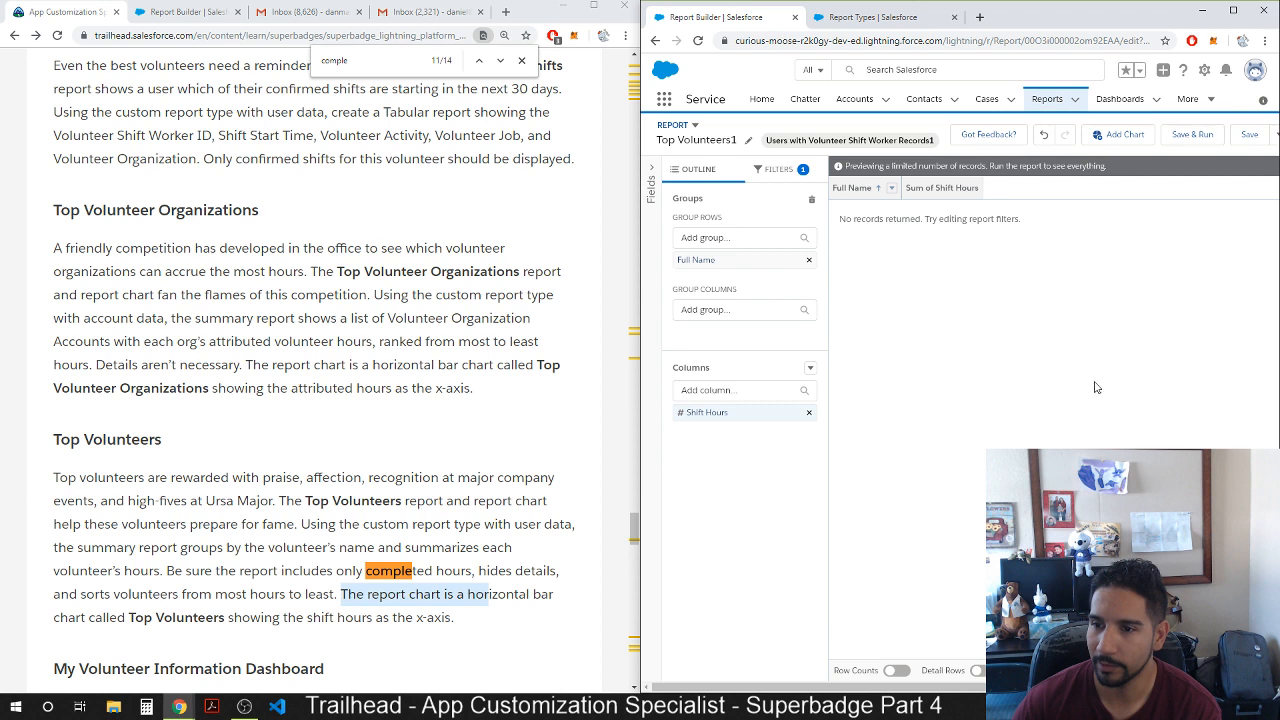
left_click(1125, 135)
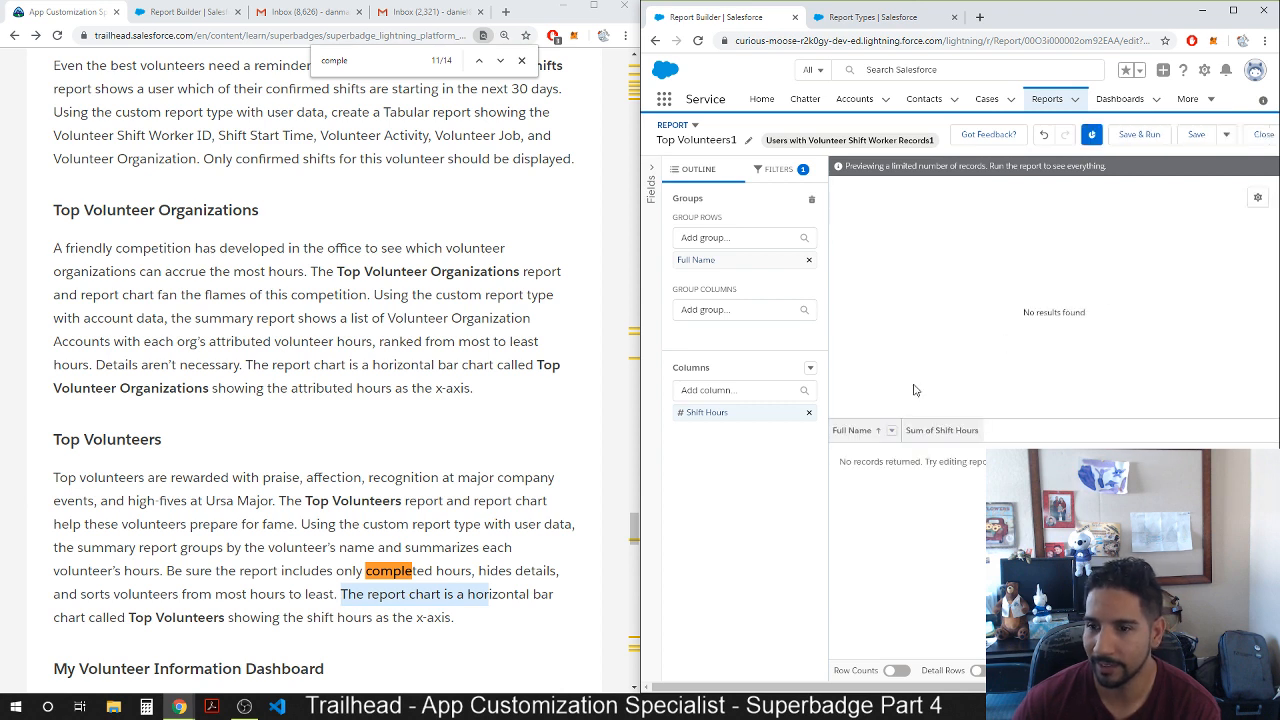
Set the chart title to Top Volunteers and save the report.
left_click(1257, 197)
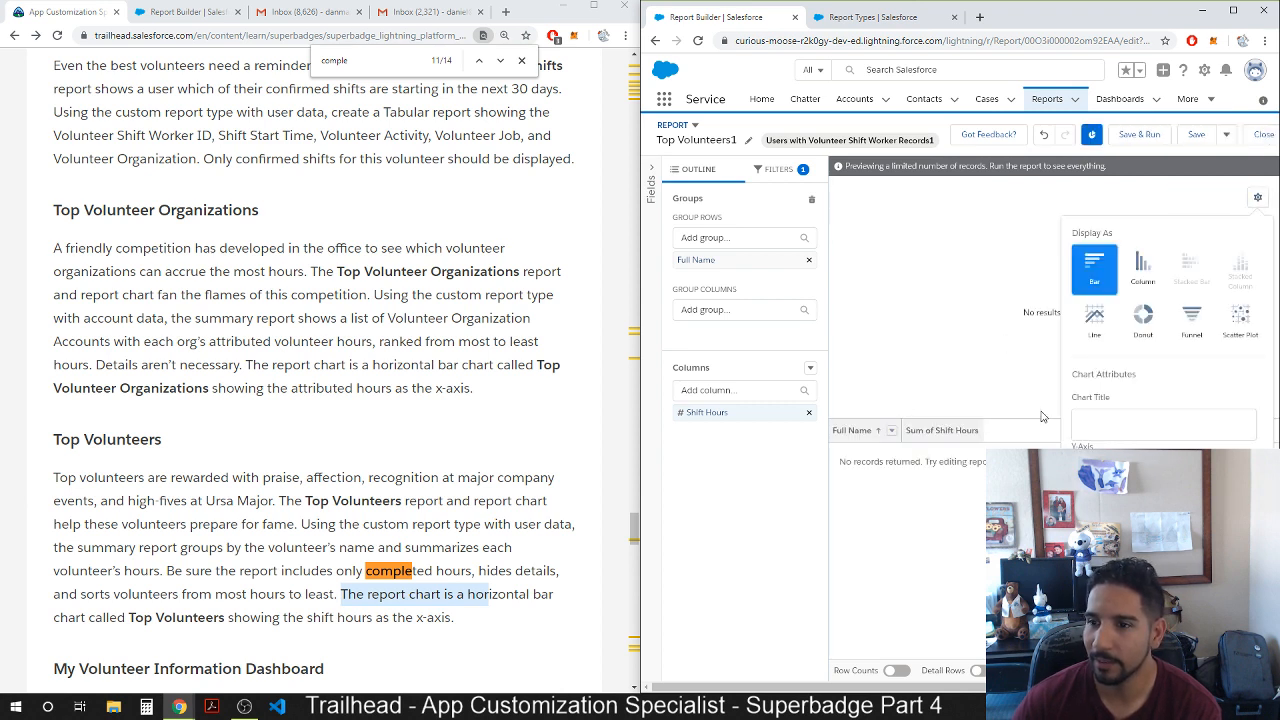
left_click(1114, 424)
type("T")
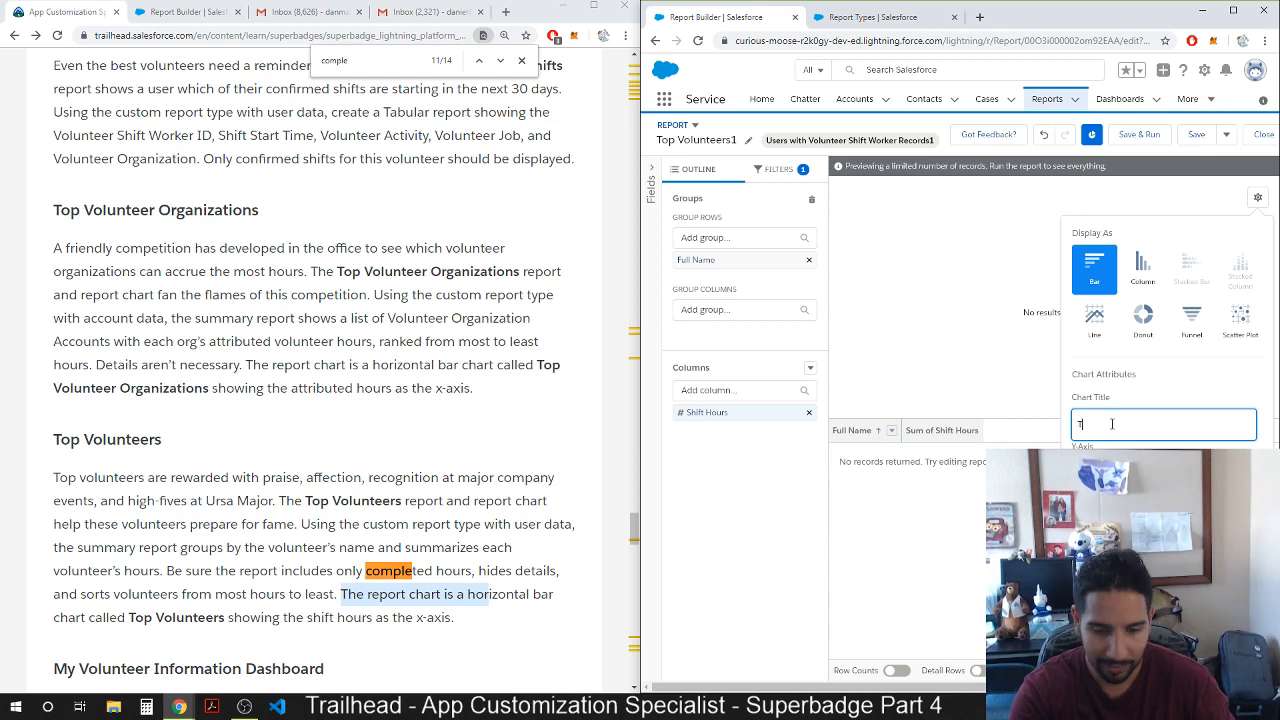
type("op Volu")
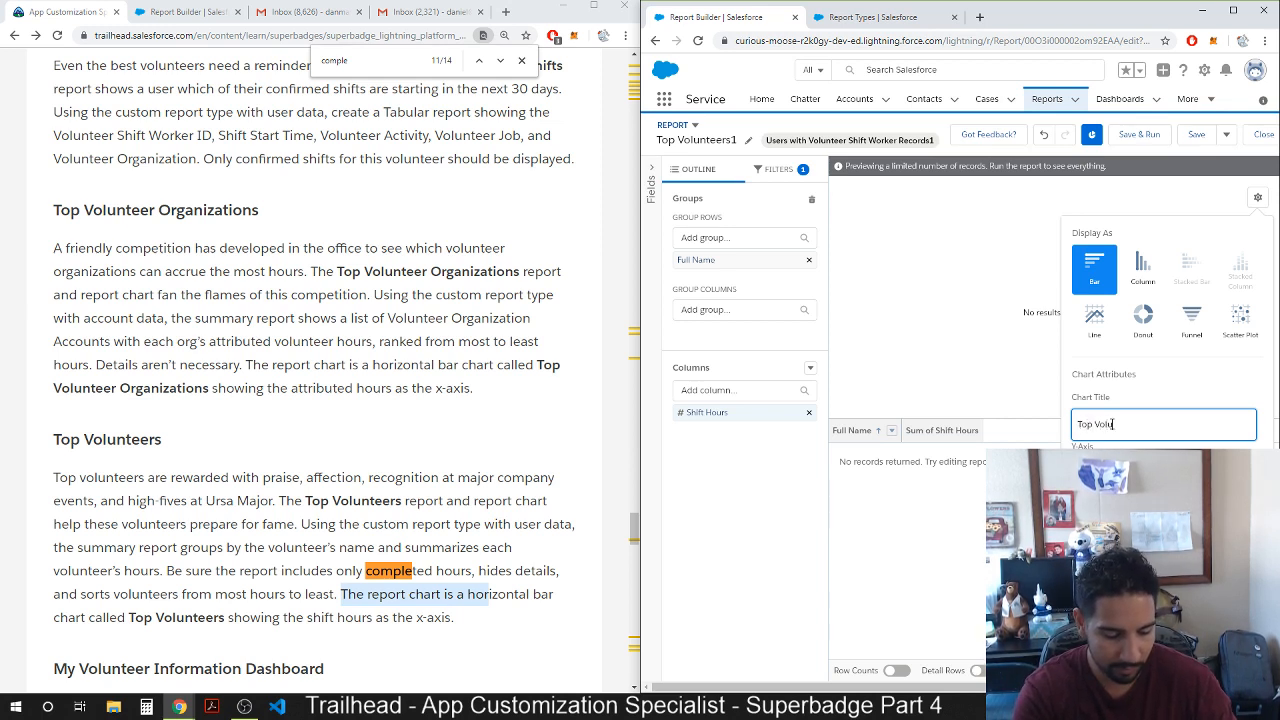
type("nteers")
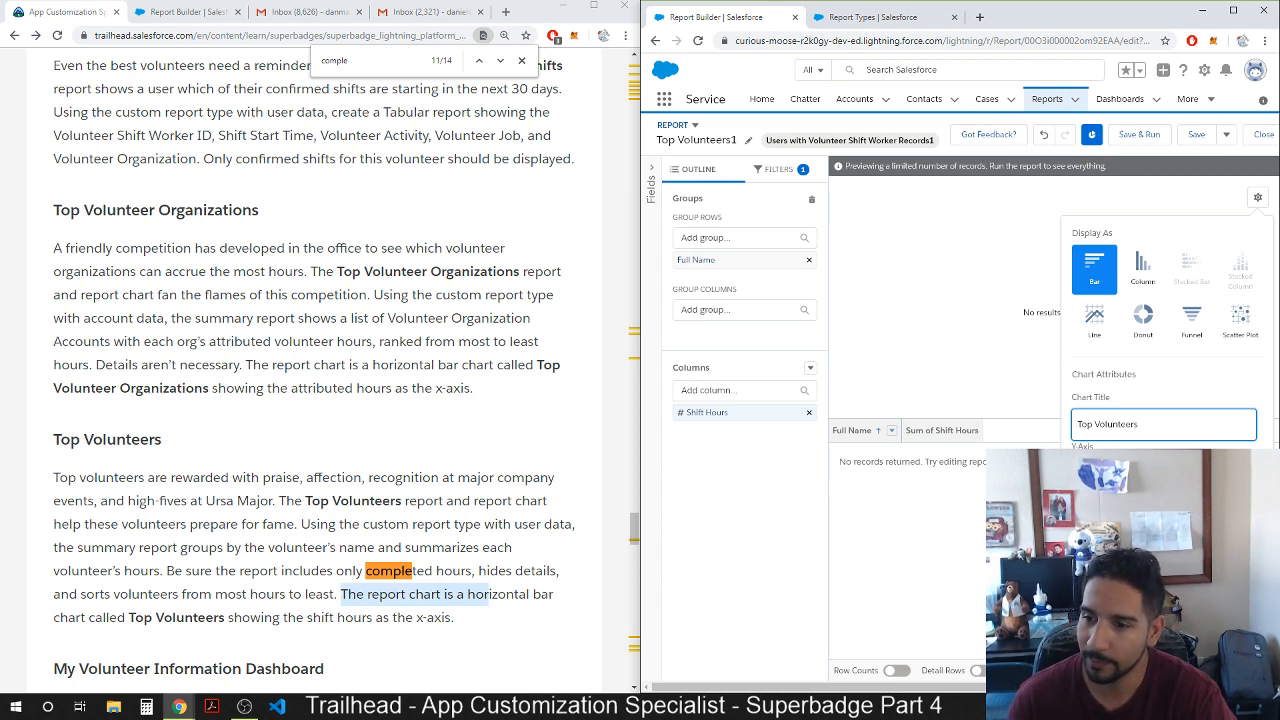
left_click(988, 361)
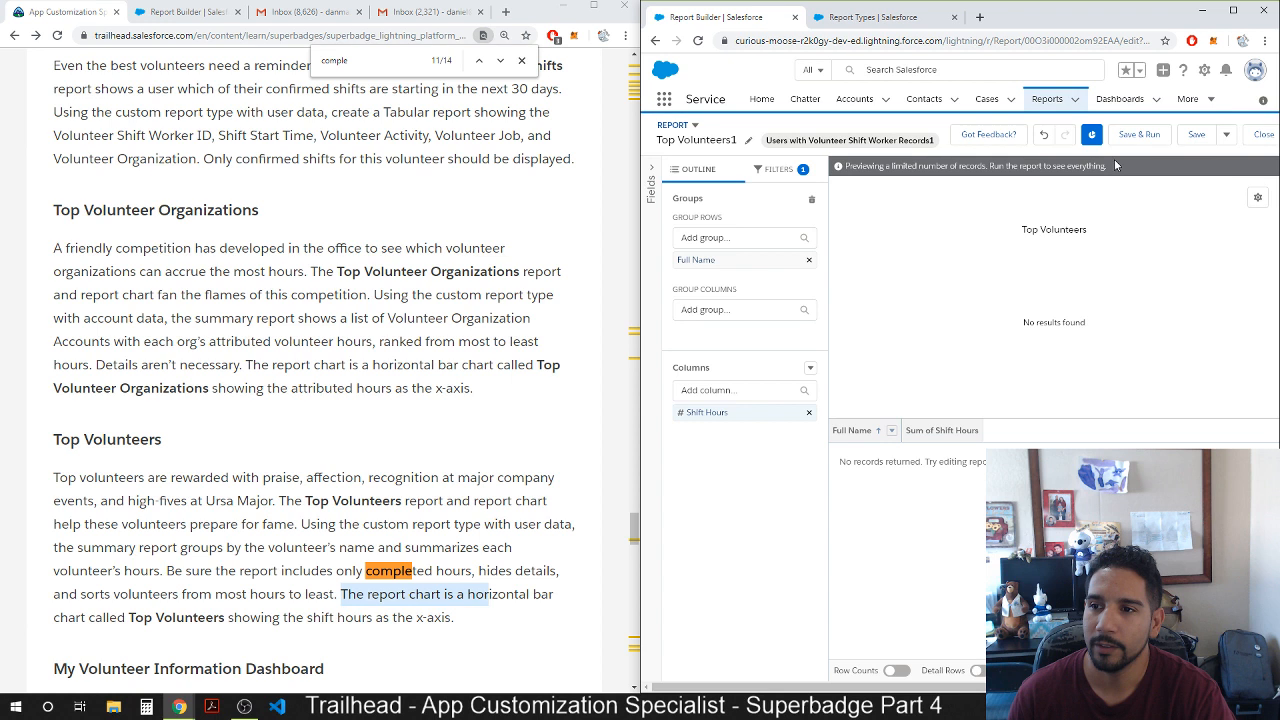
left_click(1197, 142)
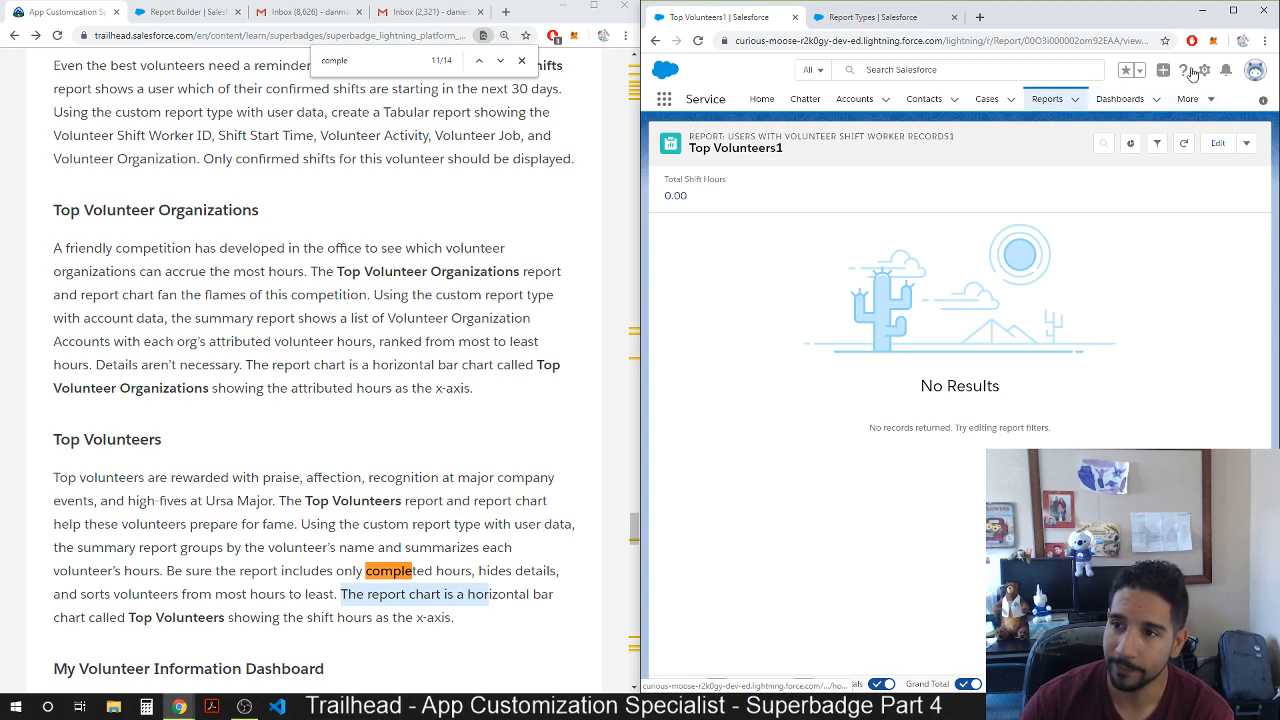
Search Setup for proc, replace the search with approval, and open the Approval Processes page.
left_click(864, 19)
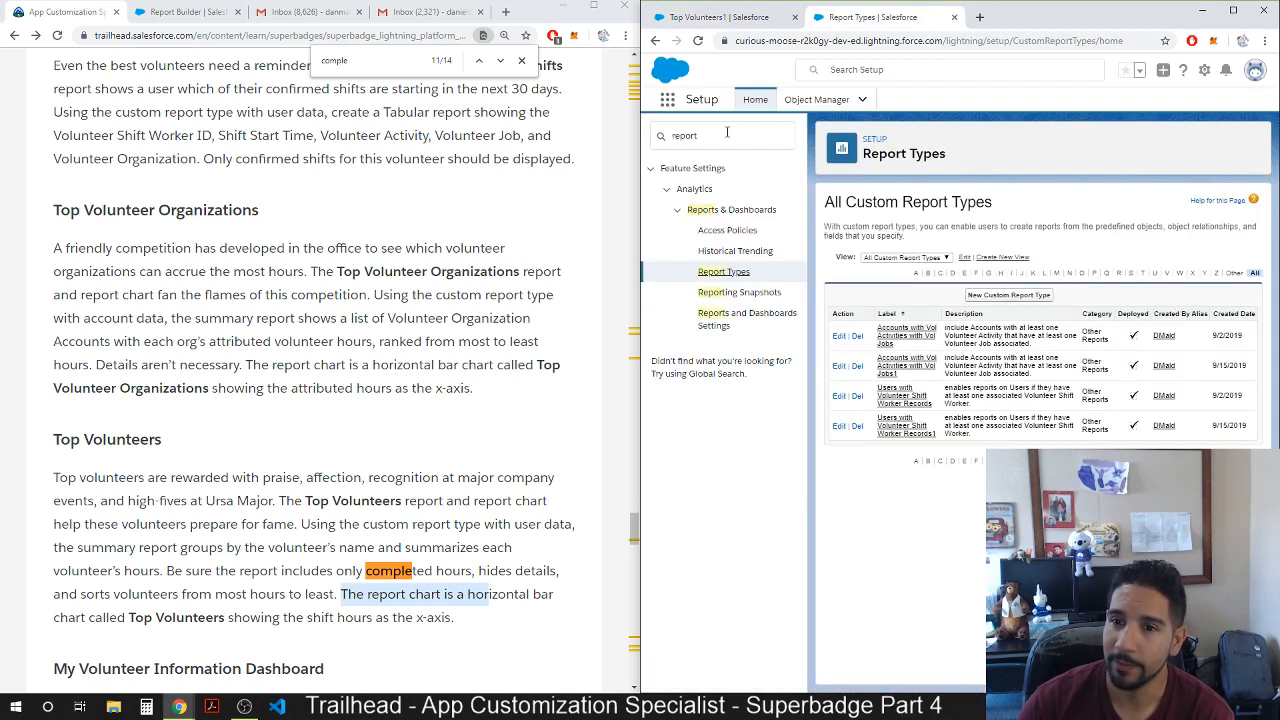
left_click_drag(725, 133, 632, 146)
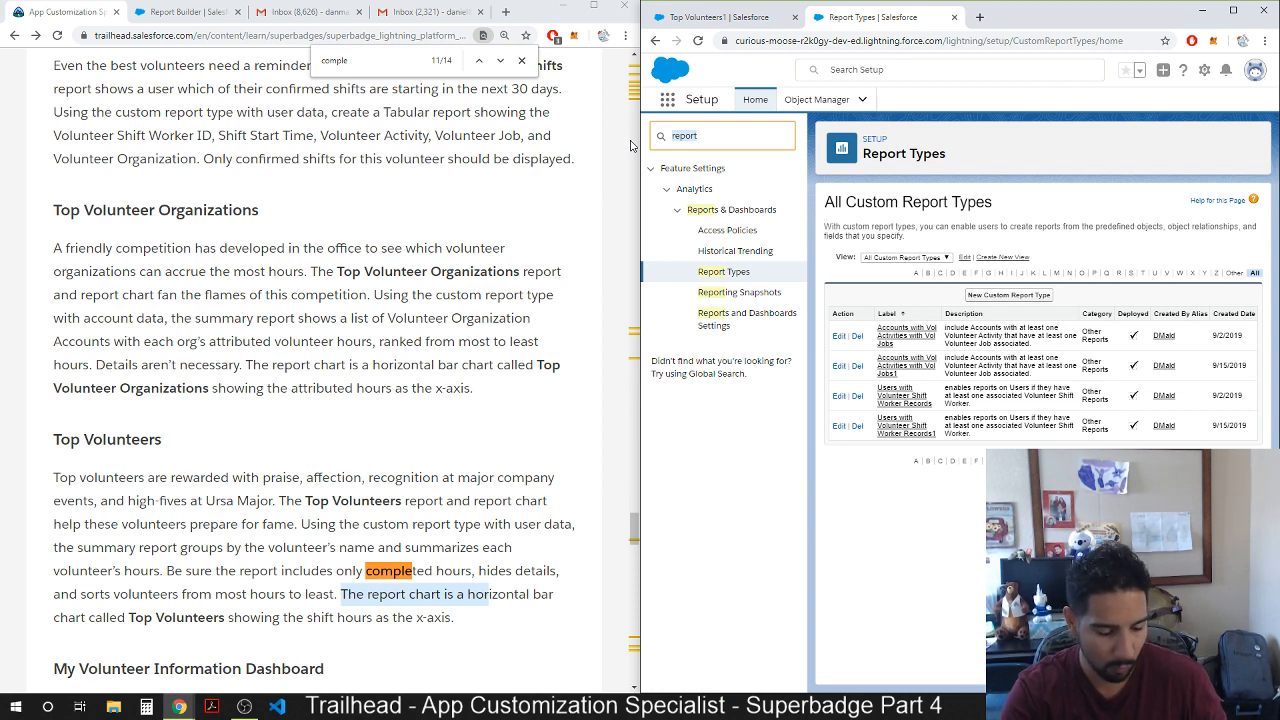
type("c")
key("BackSpace")
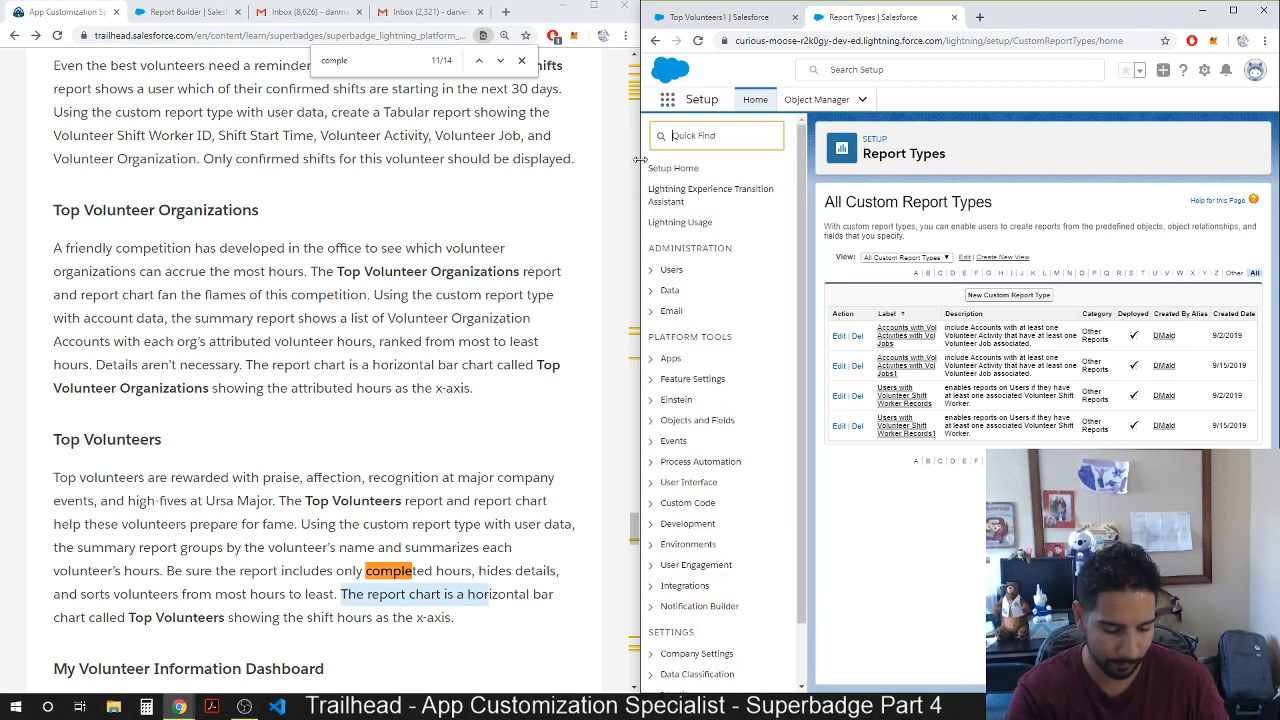
type("pro")
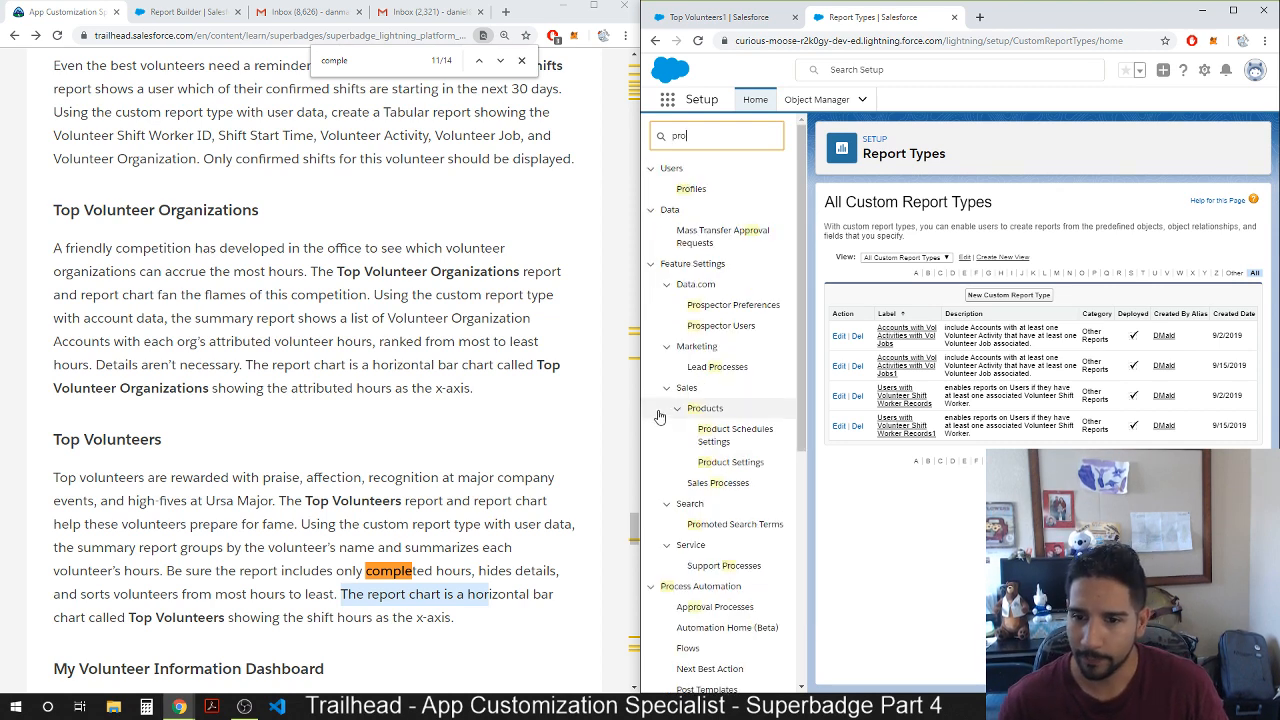
type("c")
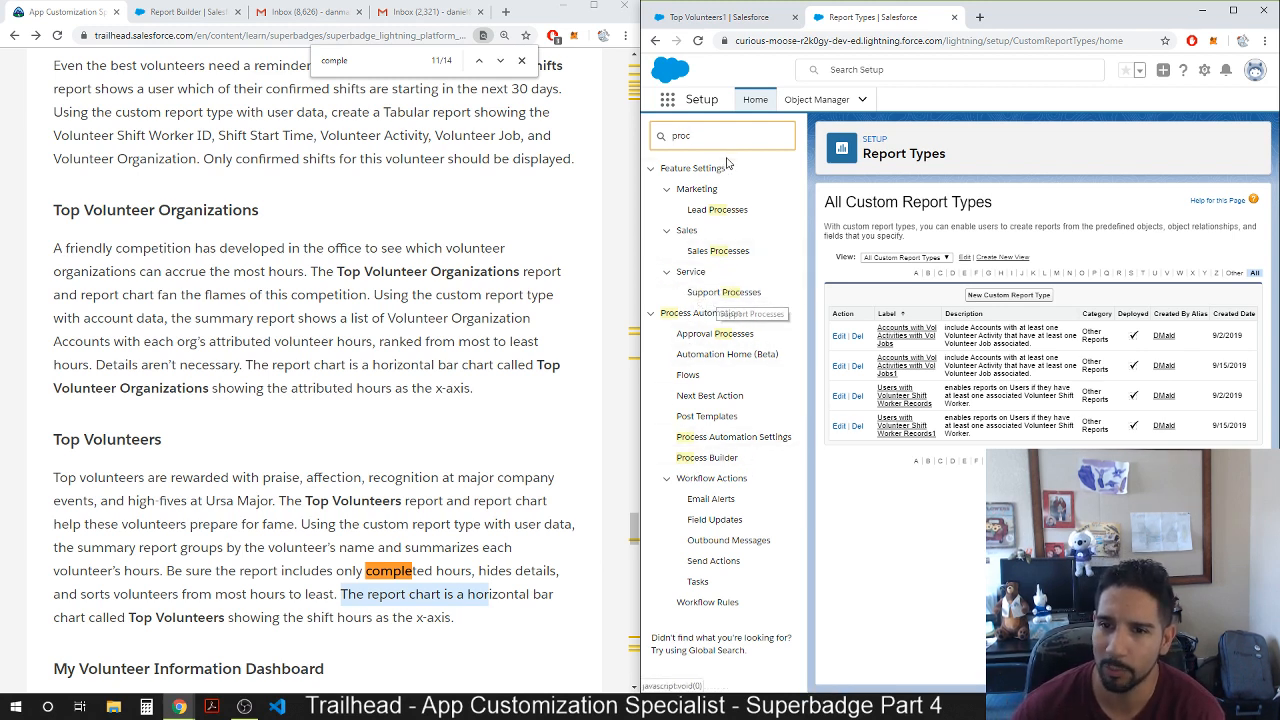
key("ctrl+a")
type("a")
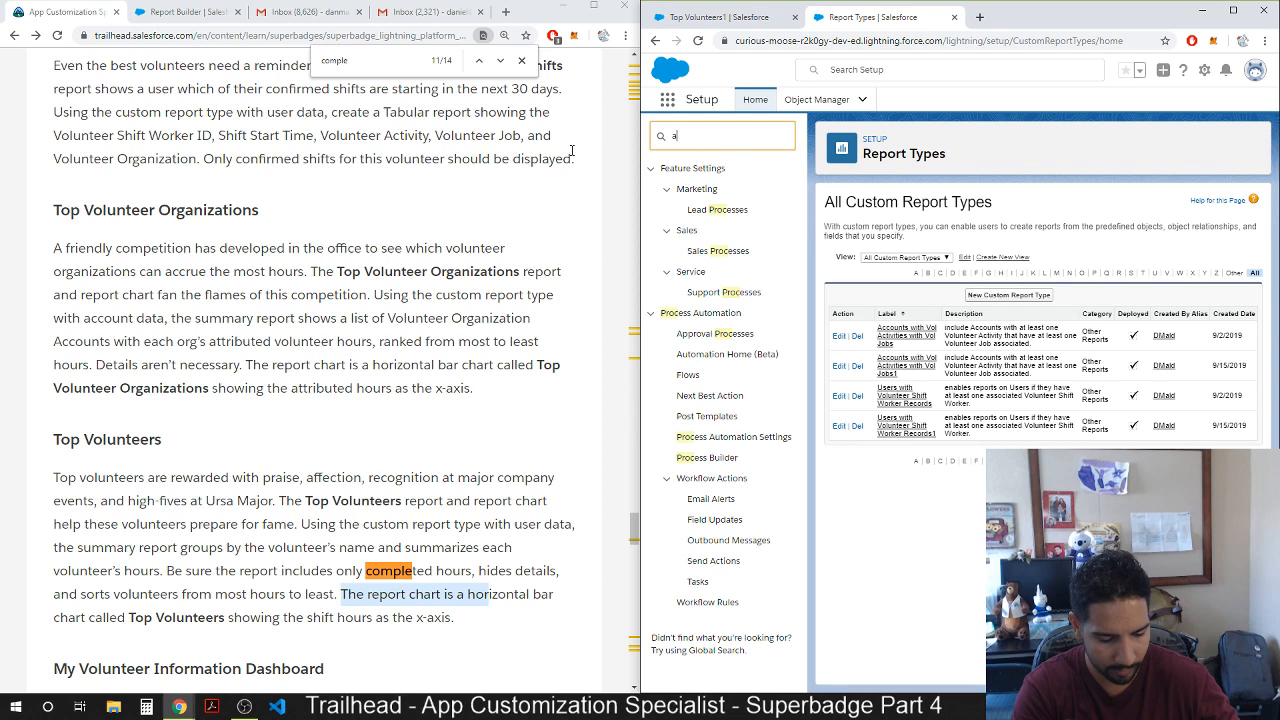
type("pproval")
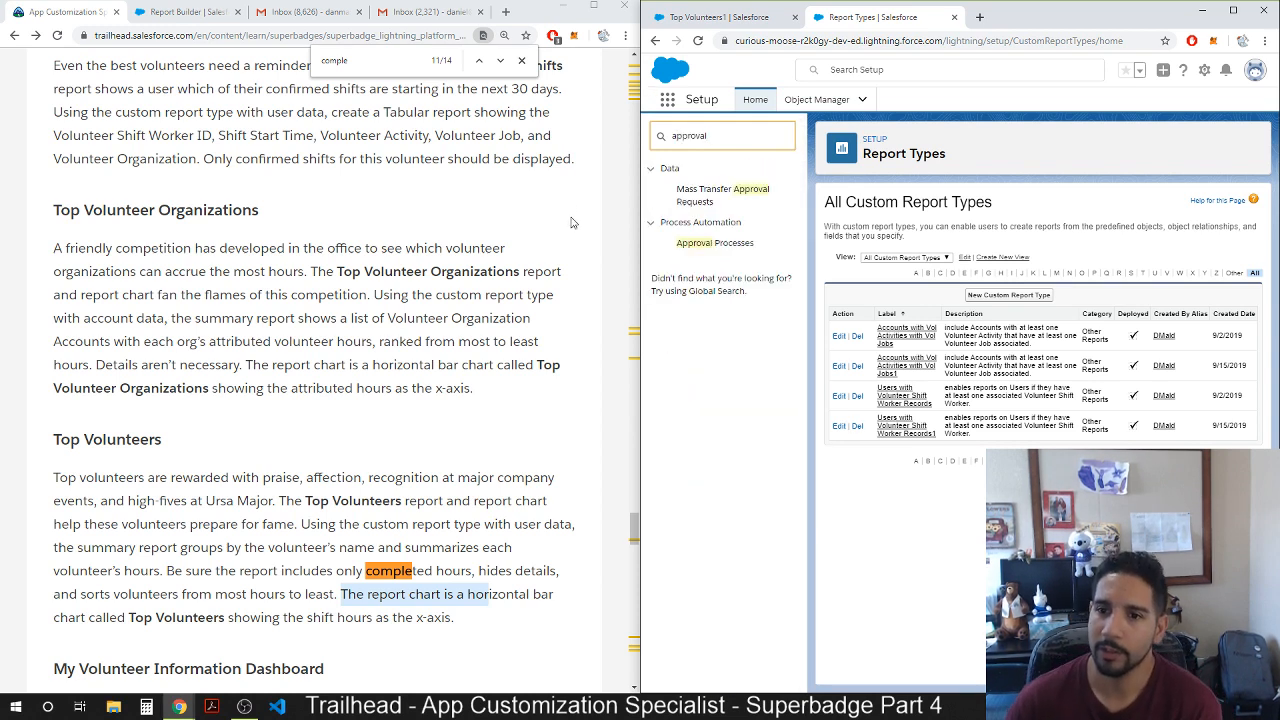
left_click(701, 246)
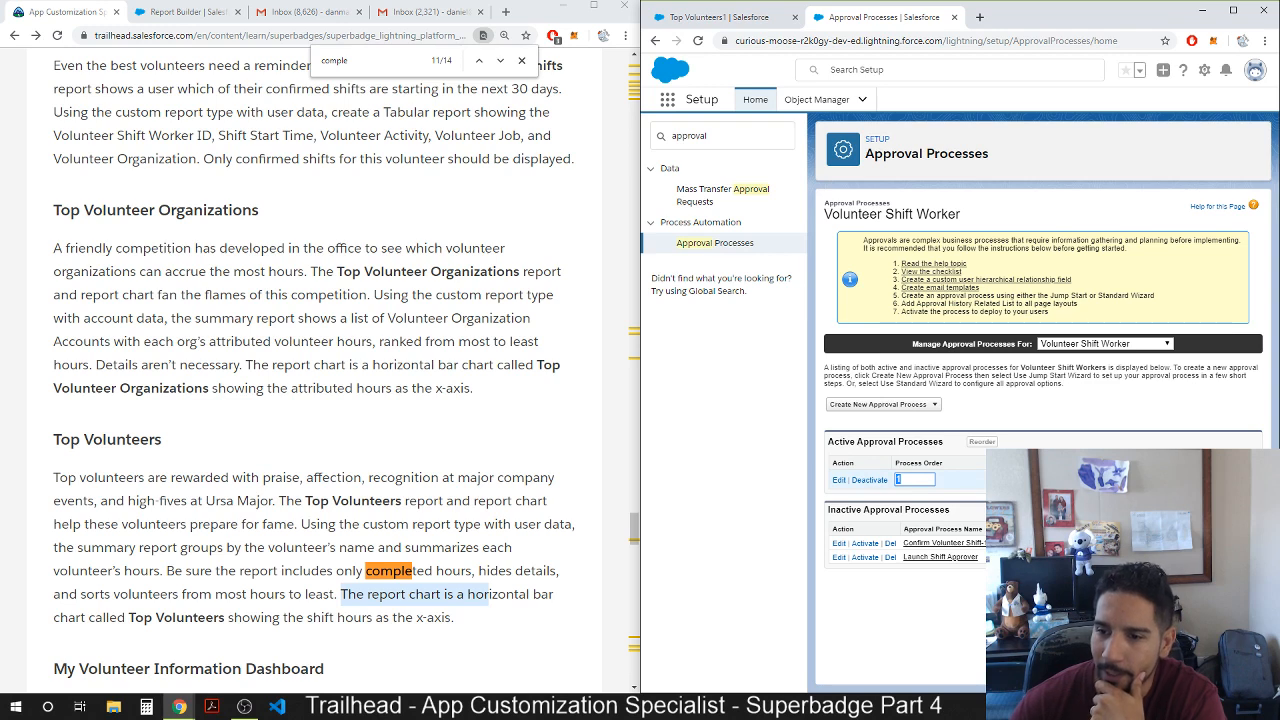
Open the active Confirm Volunteer Shift approval process and review its entry criteria, approval step and actions.
left_click(1024, 480)
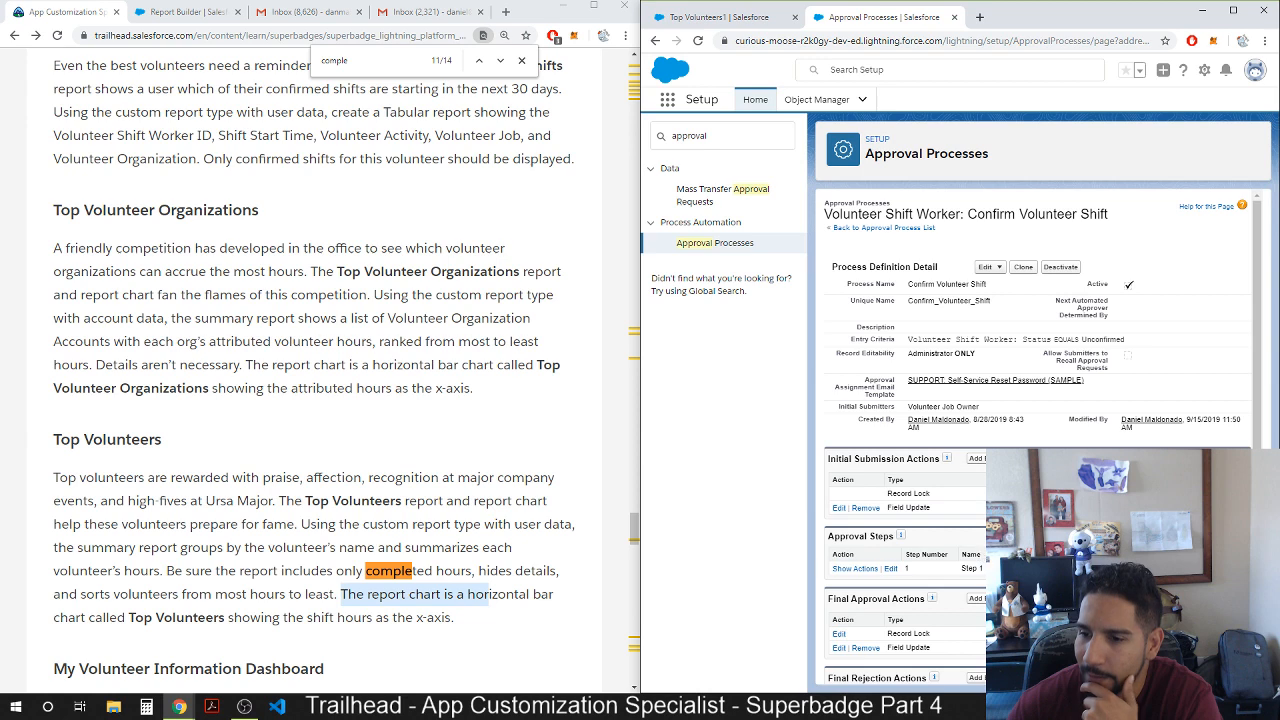
scroll(980, 584, "down", 2)
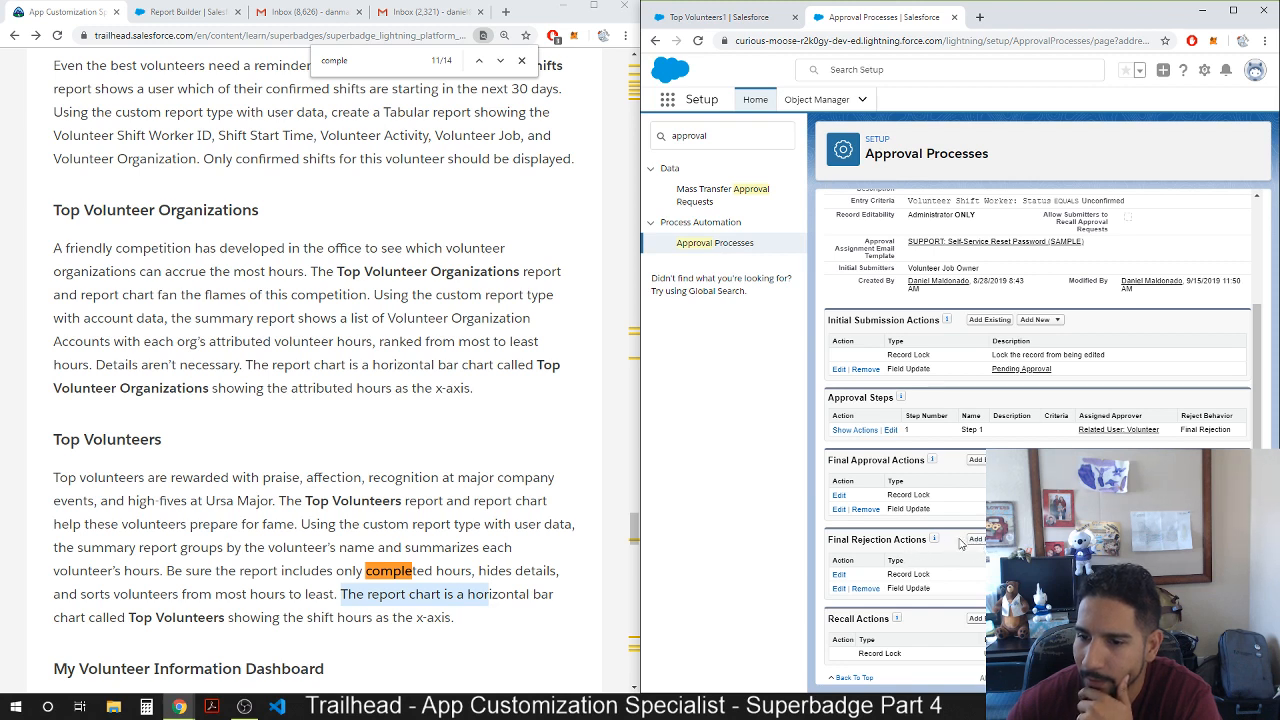
mouse_move(932, 466)
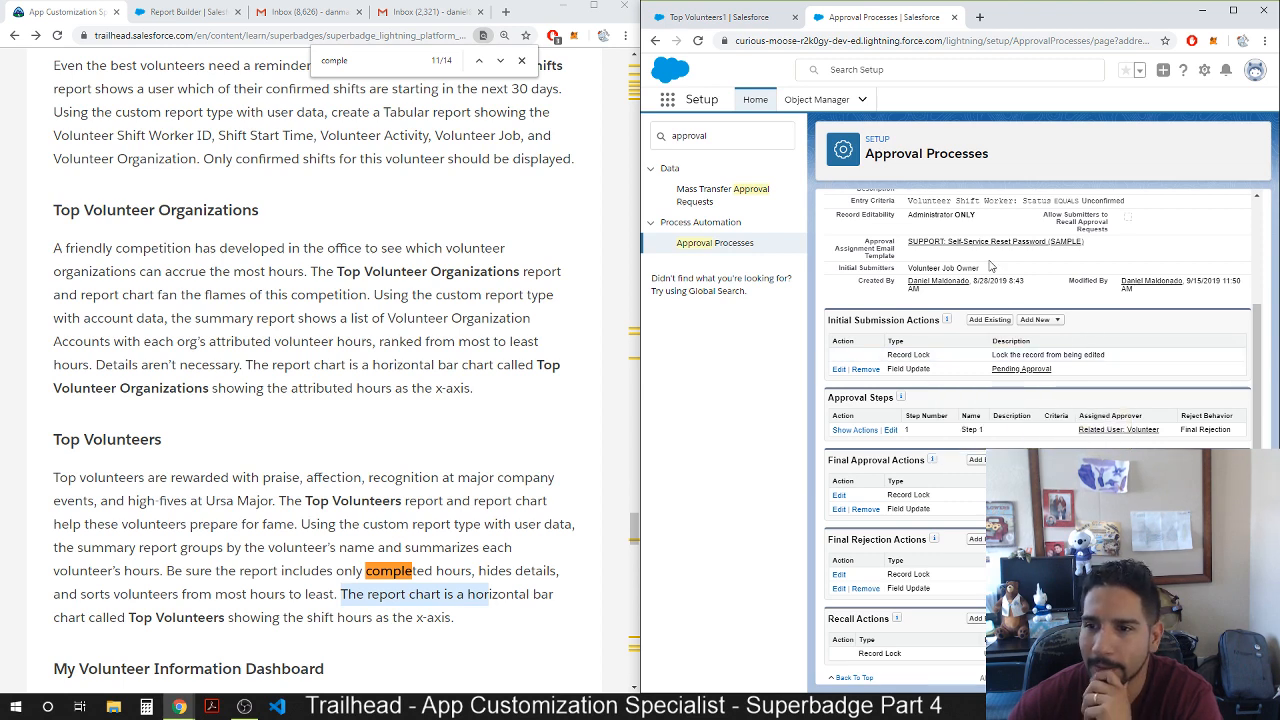
scroll(1087, 264, "up", 3)
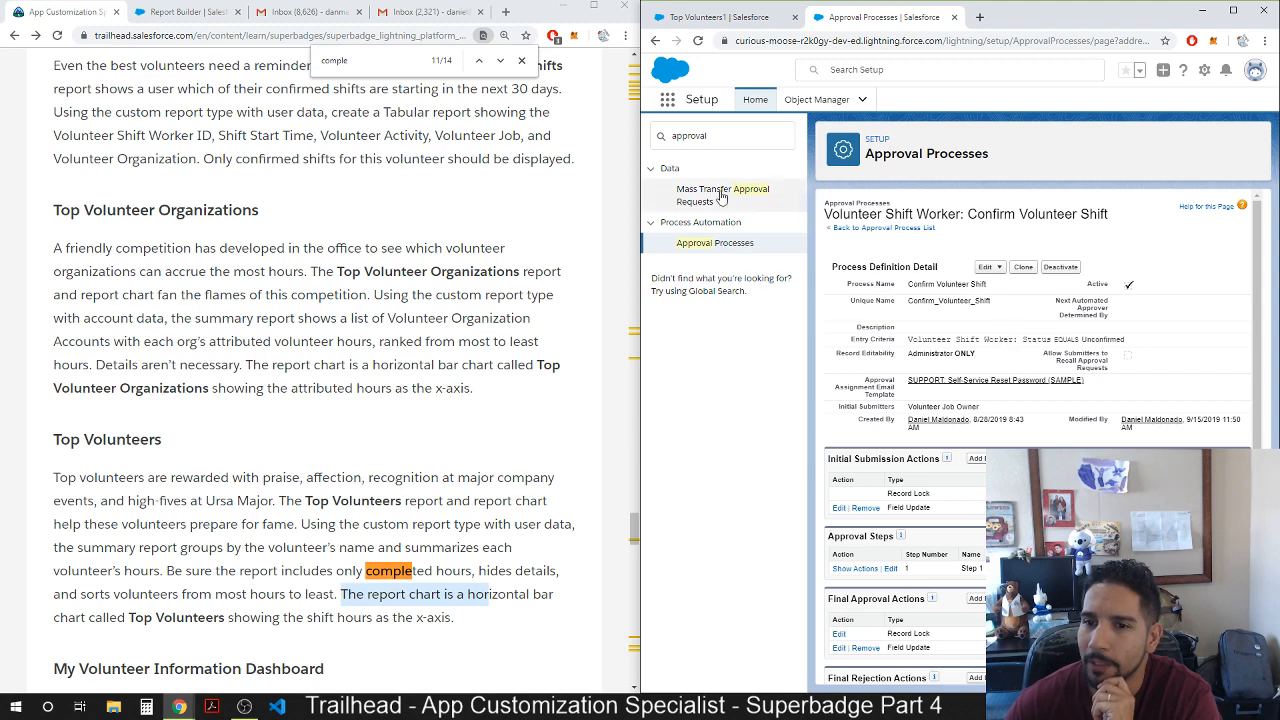
Search Setup for process, go to Process Builder, and open the Launch Shift Approver process.
double_click(690, 135)
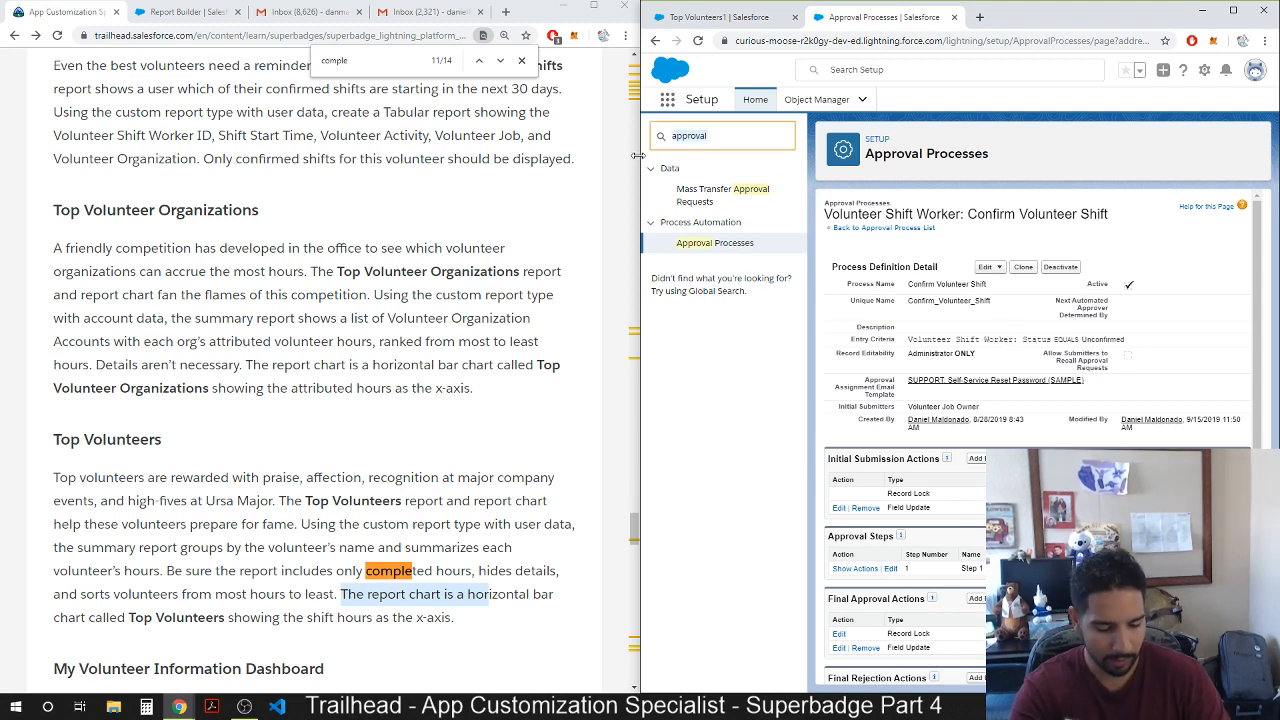
type("process")
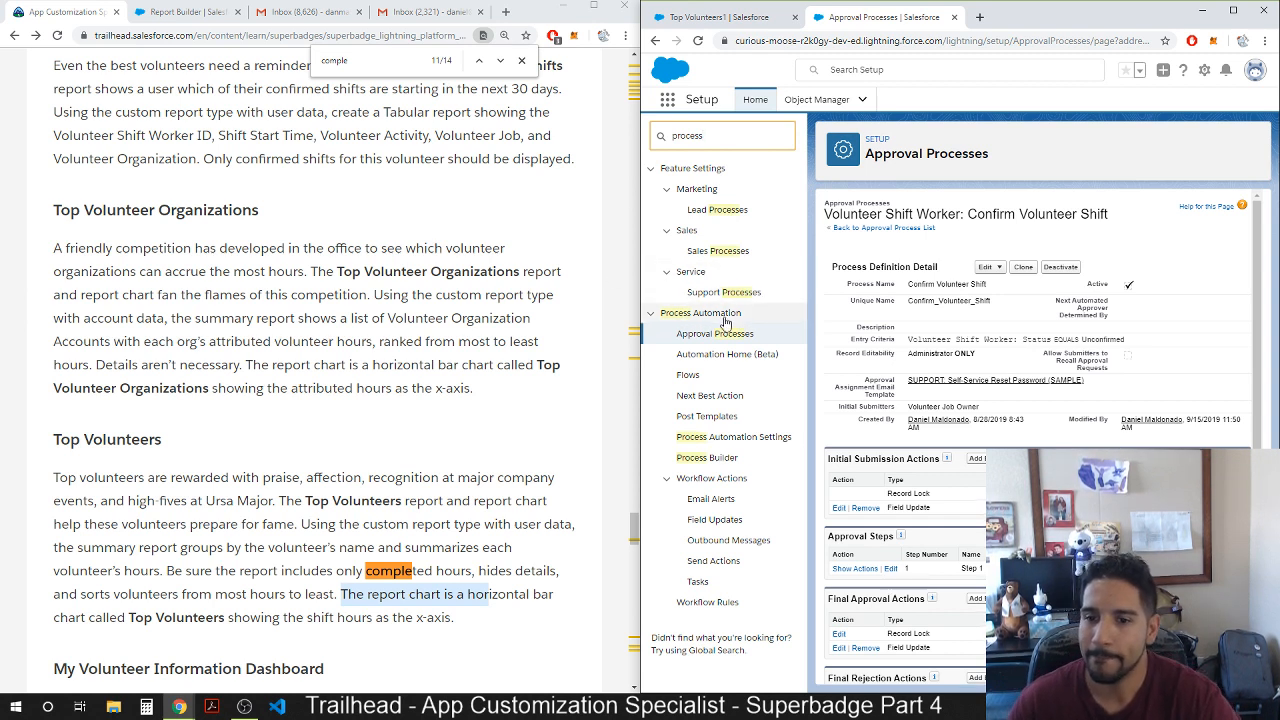
left_click(697, 460)
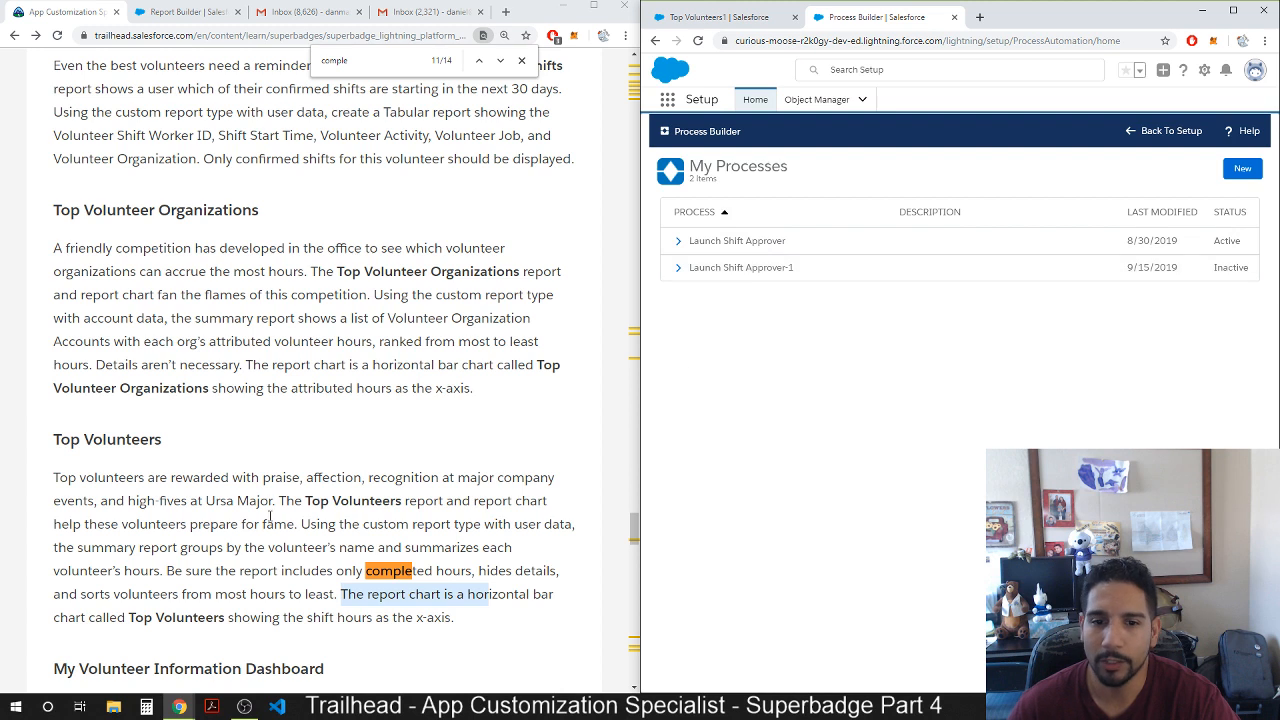
left_click(755, 247)
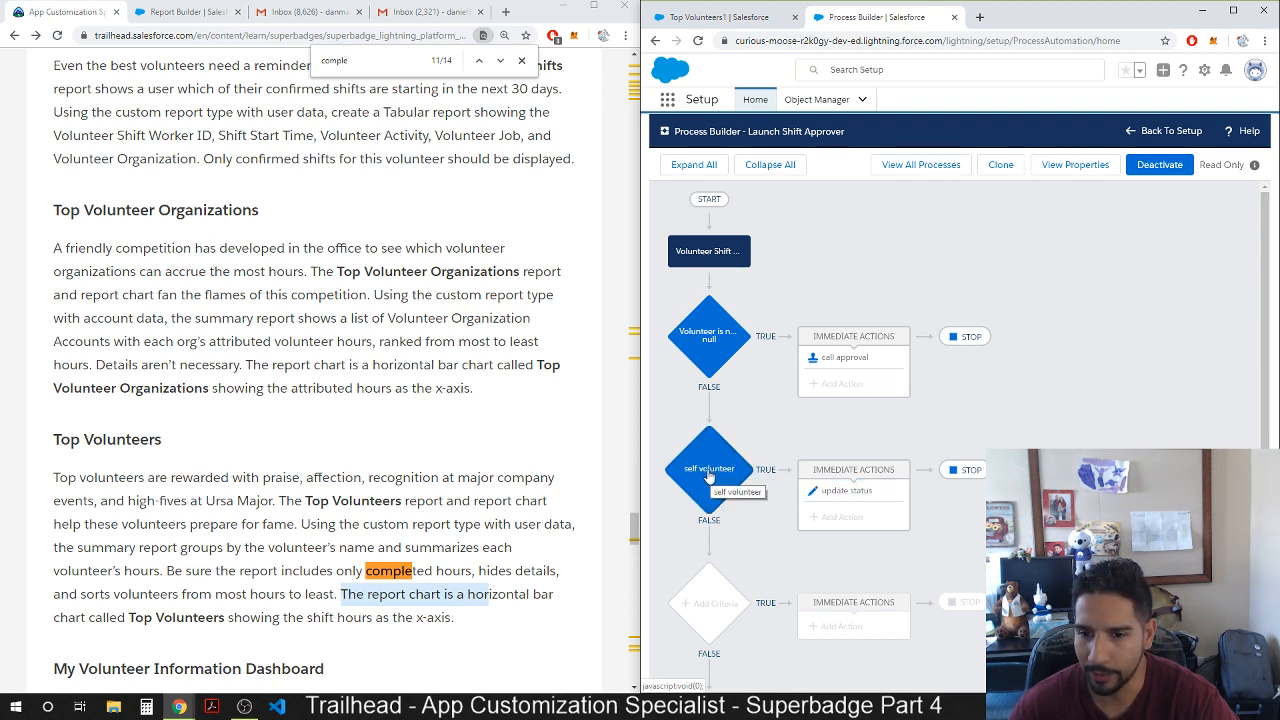
Try to change the update status action's criteria to No criteria, and deactivate the Launch Shift Approver process.
left_click(857, 497)
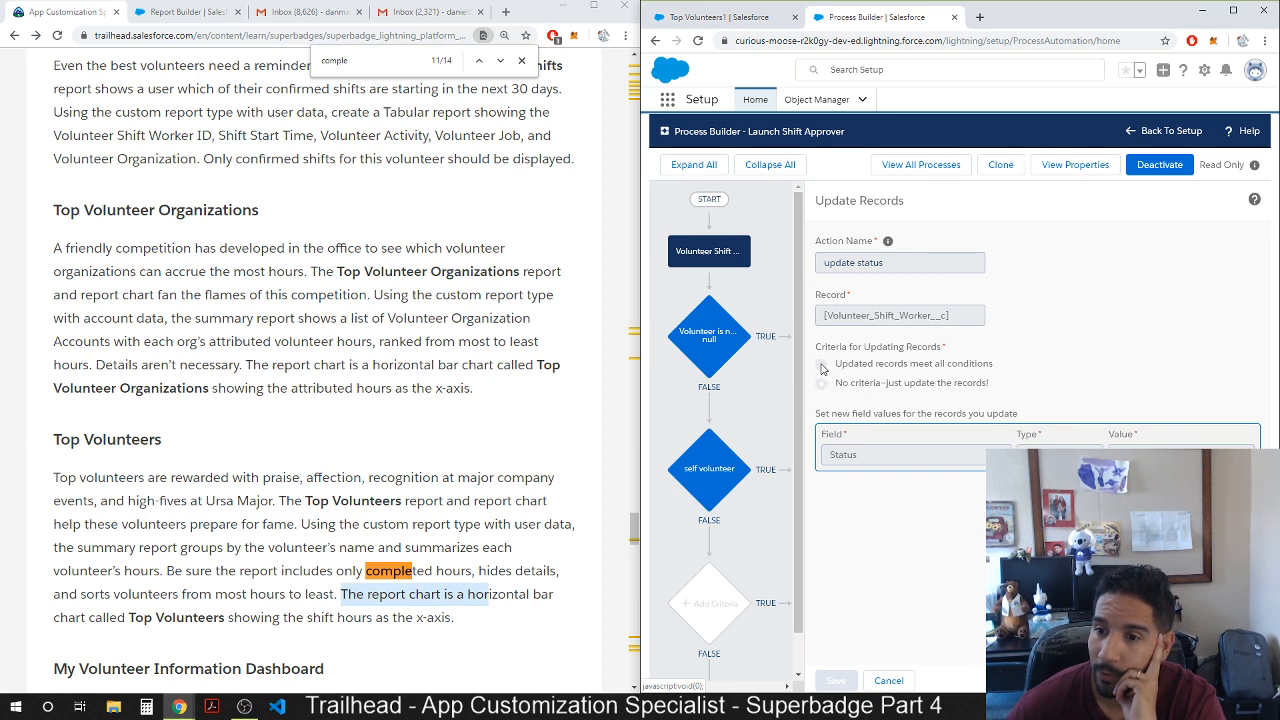
left_click(822, 382)
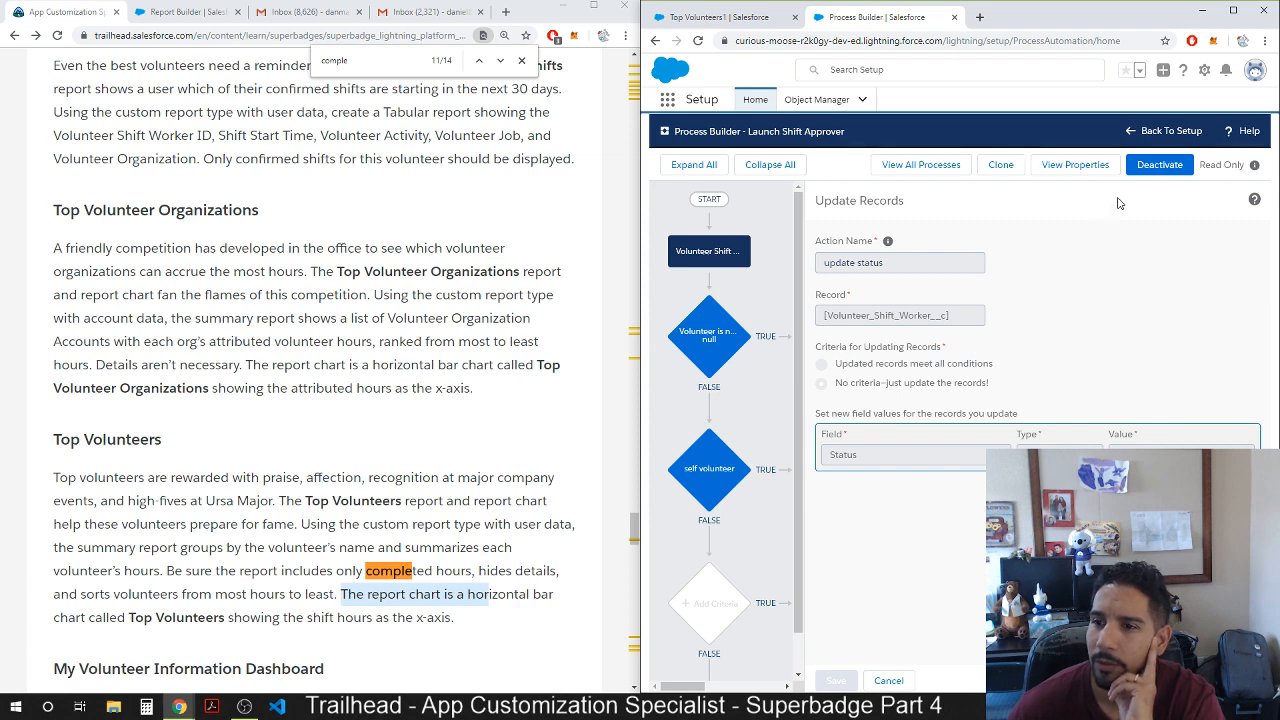
left_click(1160, 172)
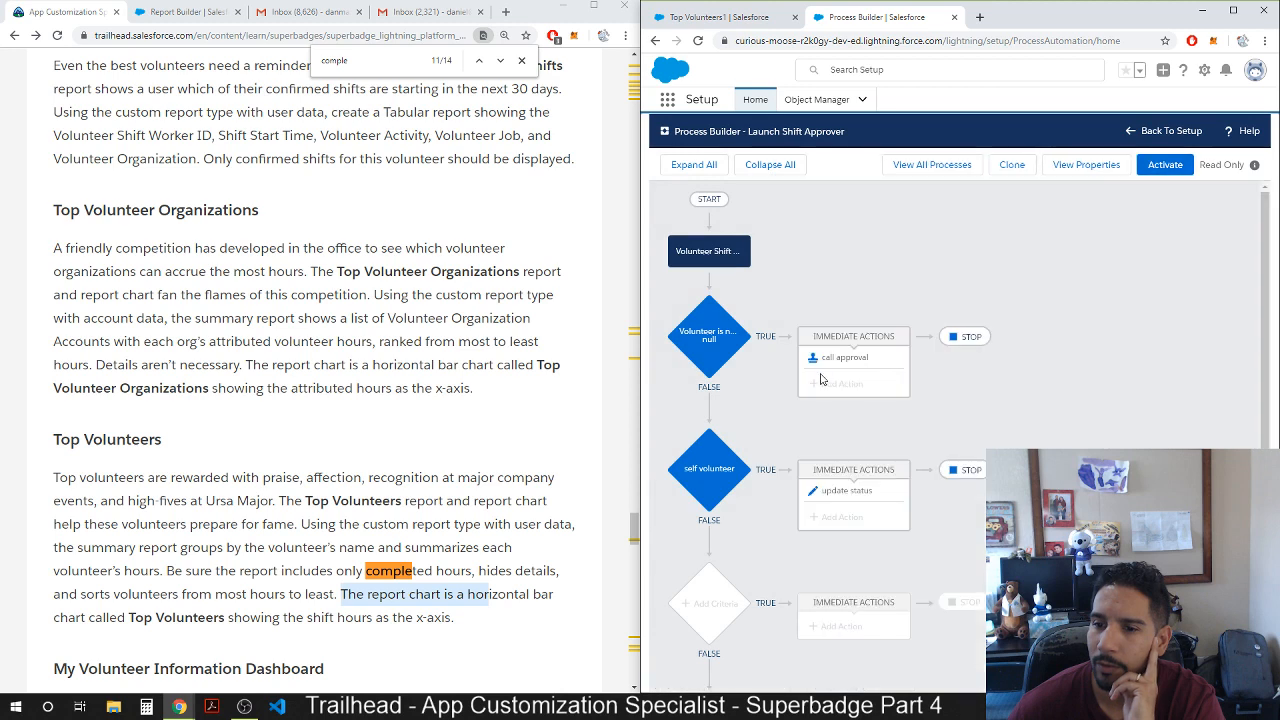
Check the update status action's settings and the properties of the deactivated Launch Shift Approver process.
left_click(850, 490)
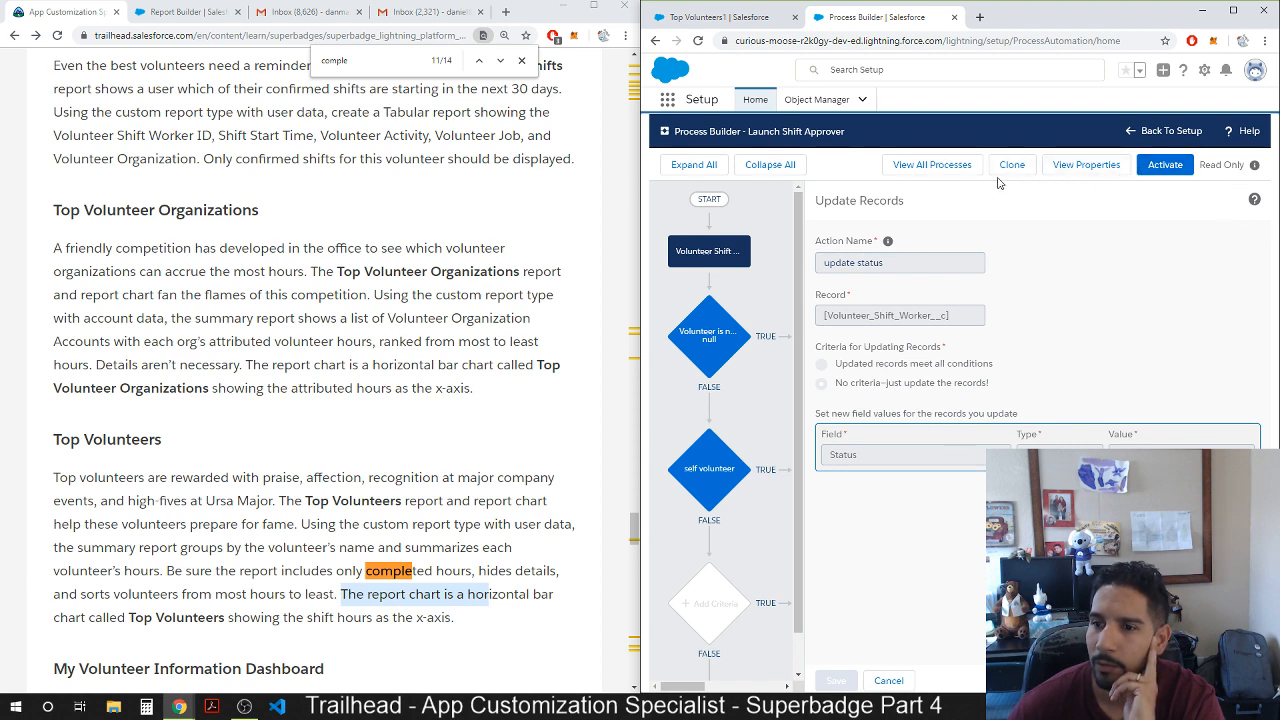
left_click(1080, 175)
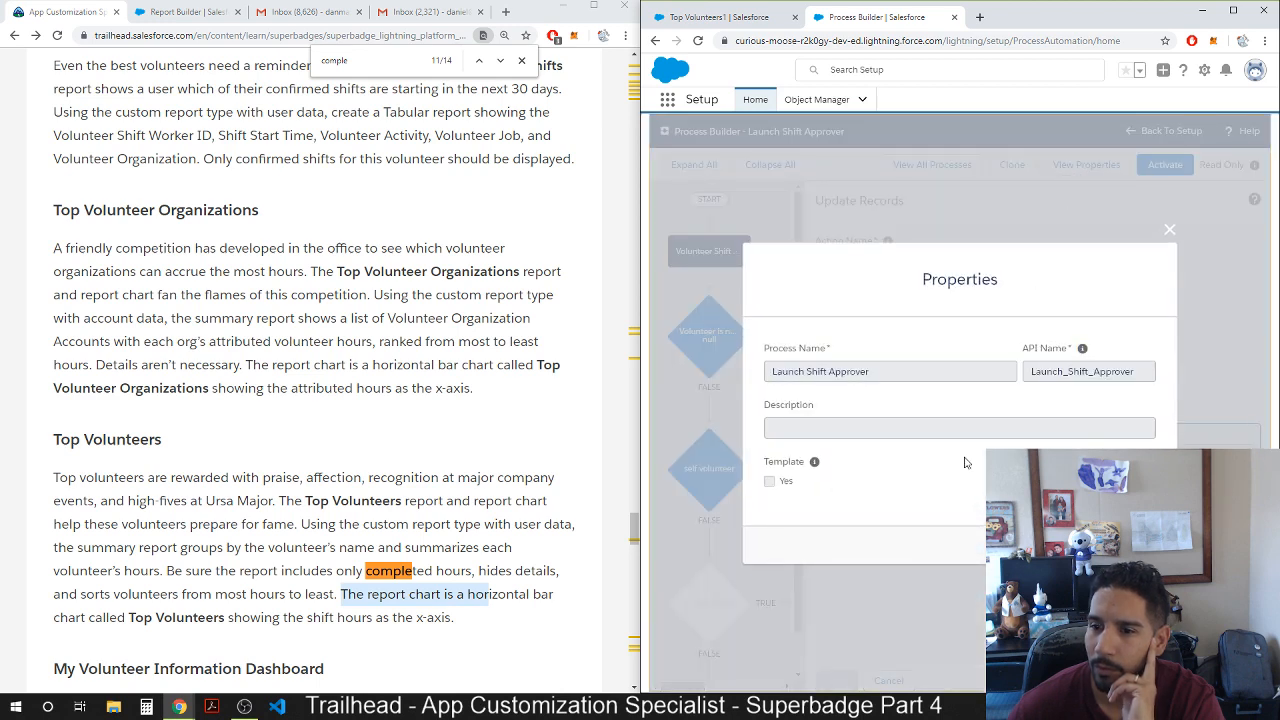
left_click(1169, 229)
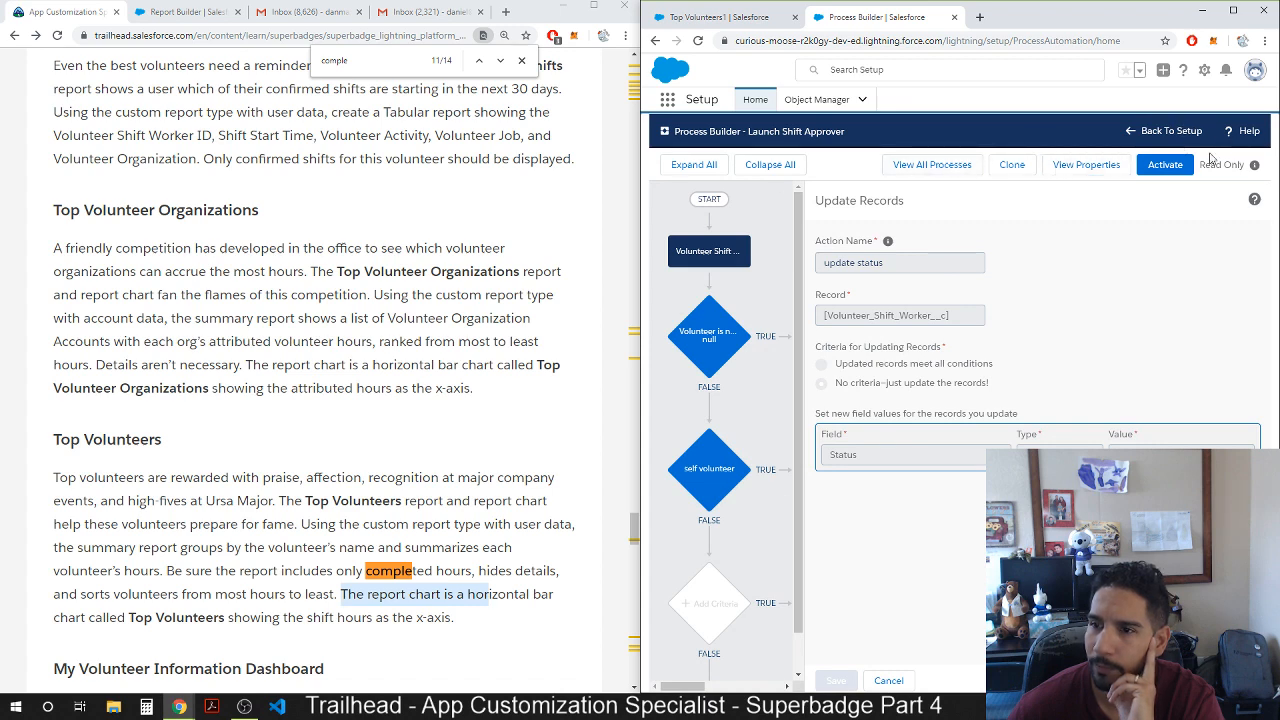
Return to Setup and reopen the Launch Shift Approver process from Process Builder.
left_click(1168, 131)
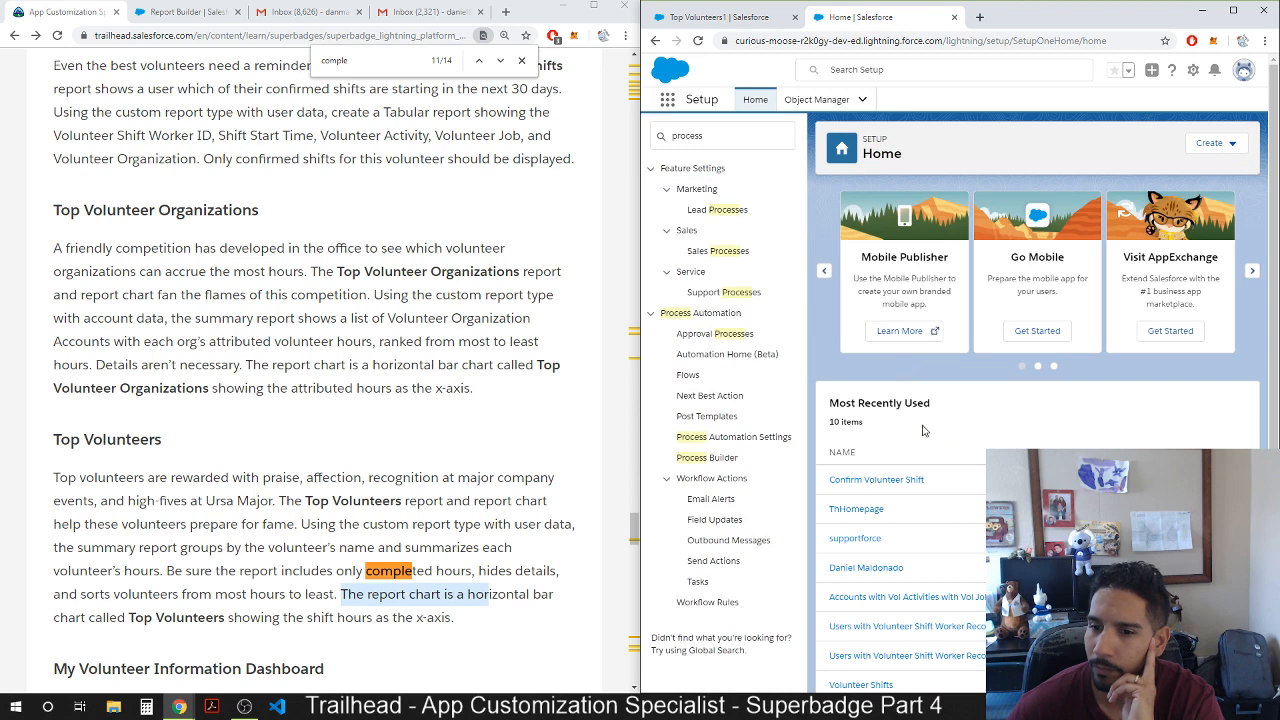
left_click(707, 457)
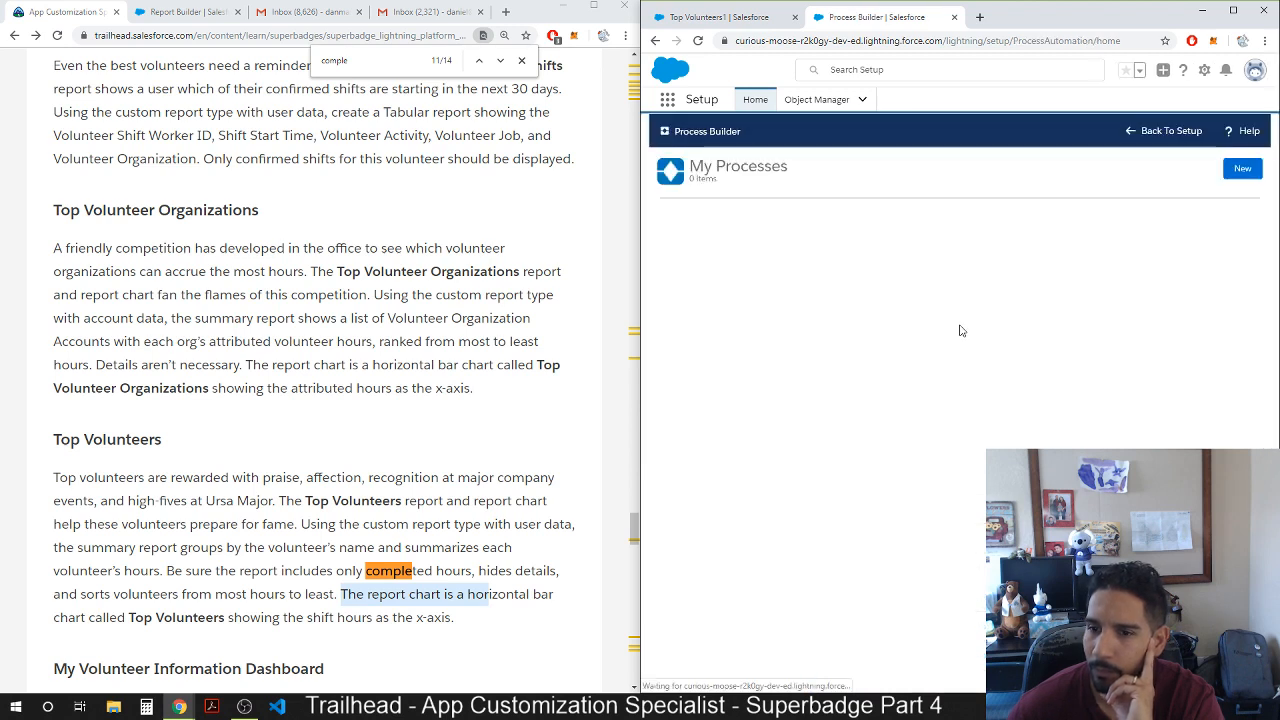
left_click(747, 245)
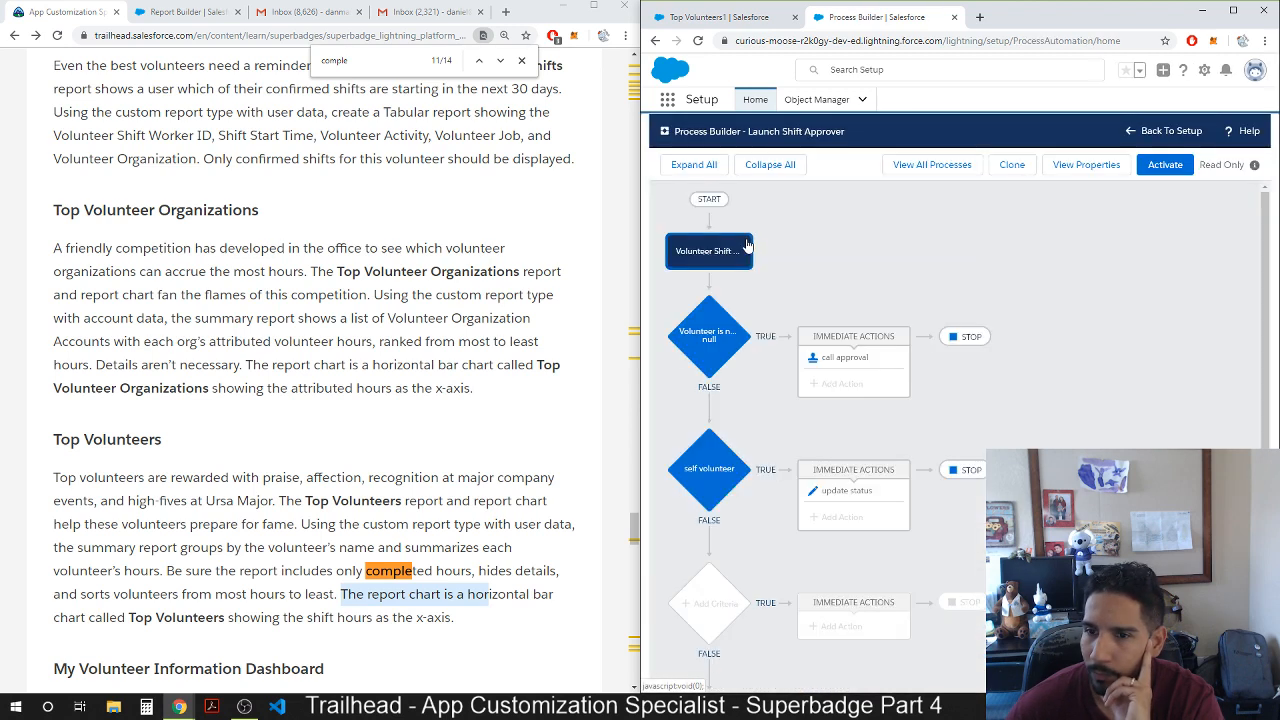
Examine the process's update status action, self volunteer criteria and start condition for the Volunteer Shift Worker object, leaving each without saving.
left_click(846, 493)
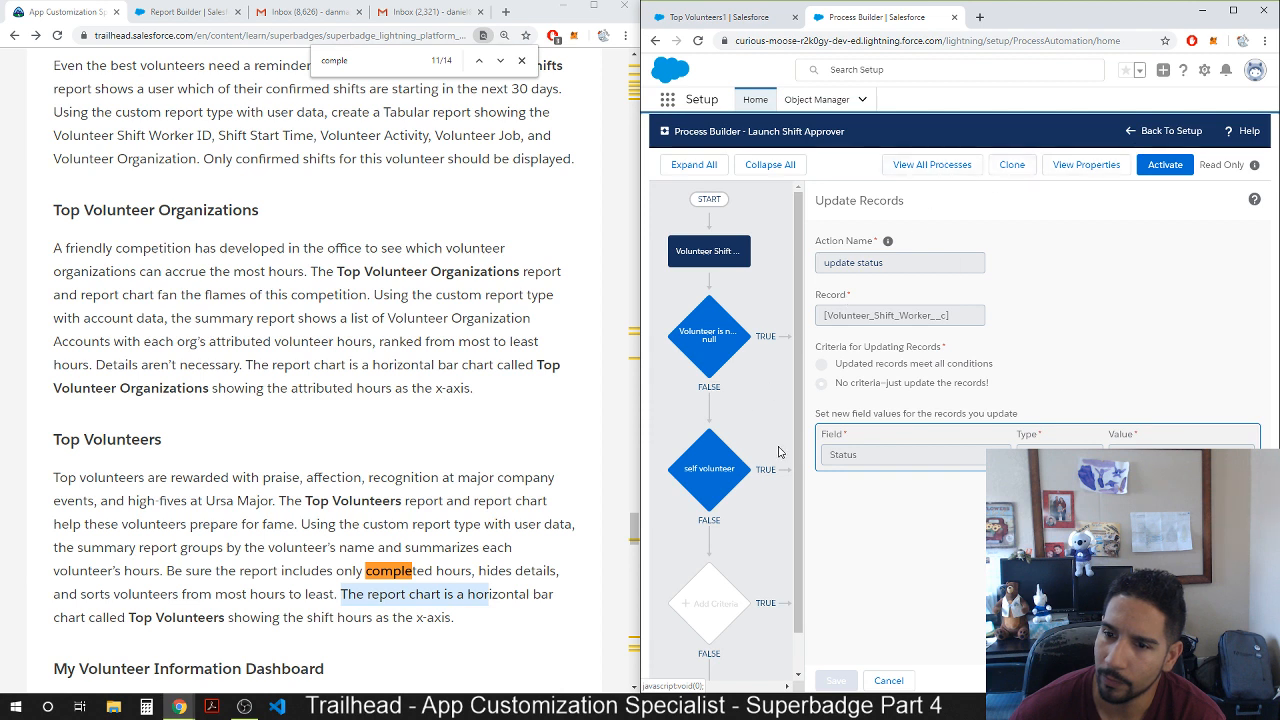
left_click(888, 681)
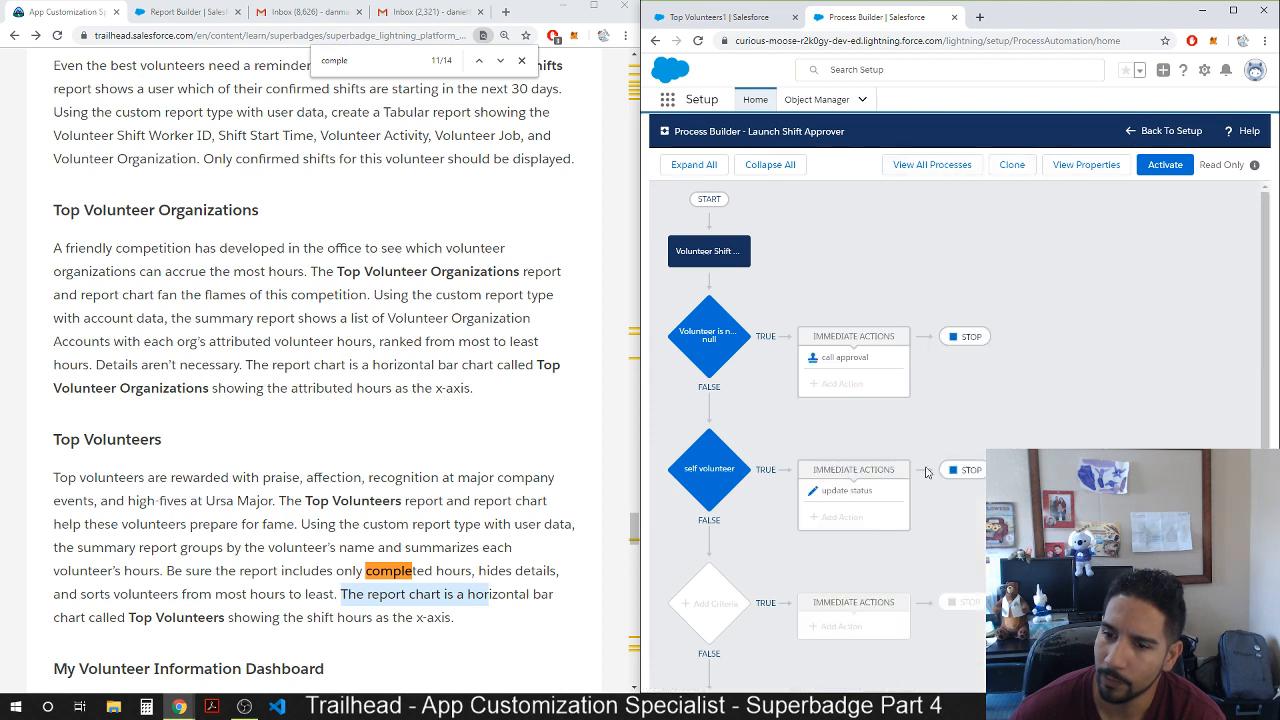
left_click(867, 493)
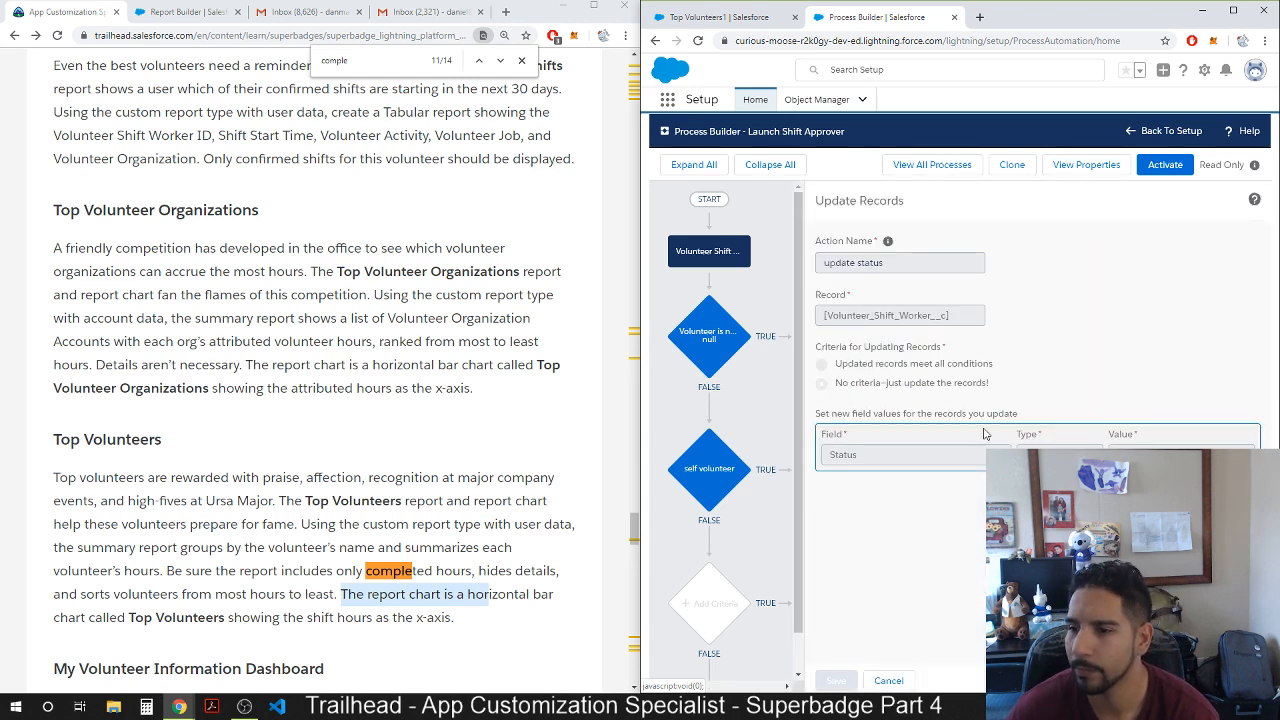
left_click(888, 680)
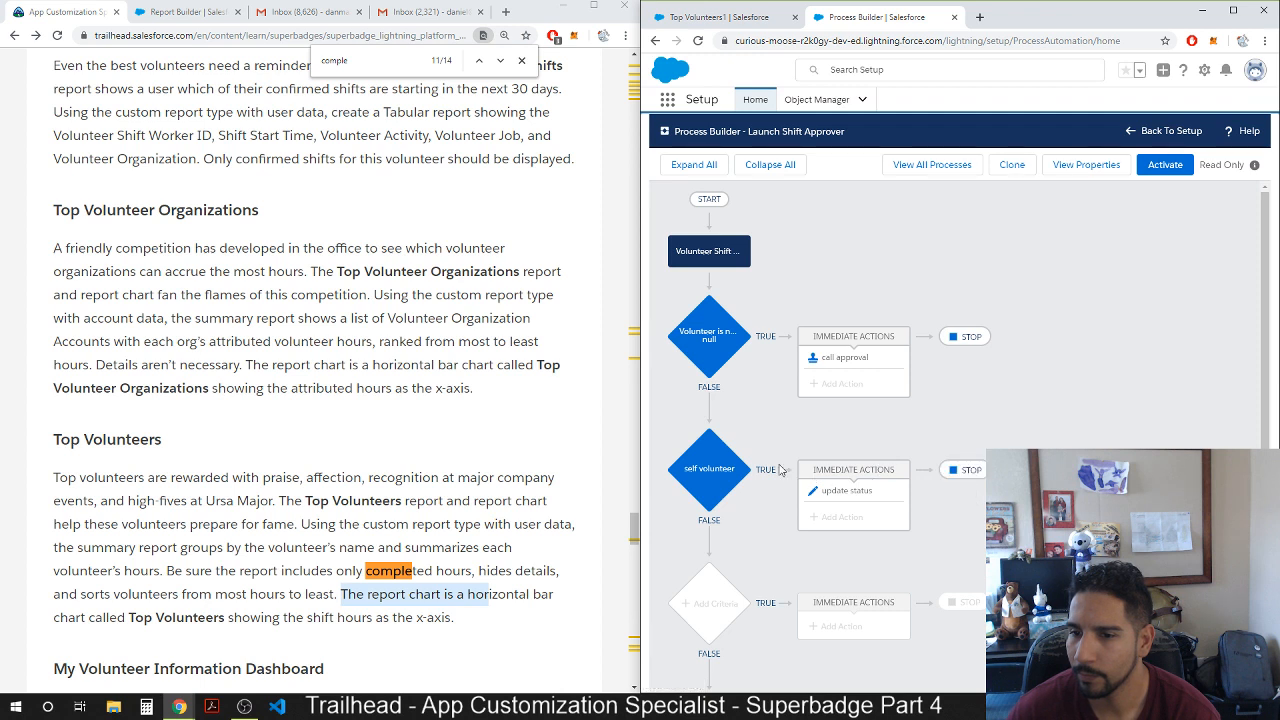
left_click(722, 474)
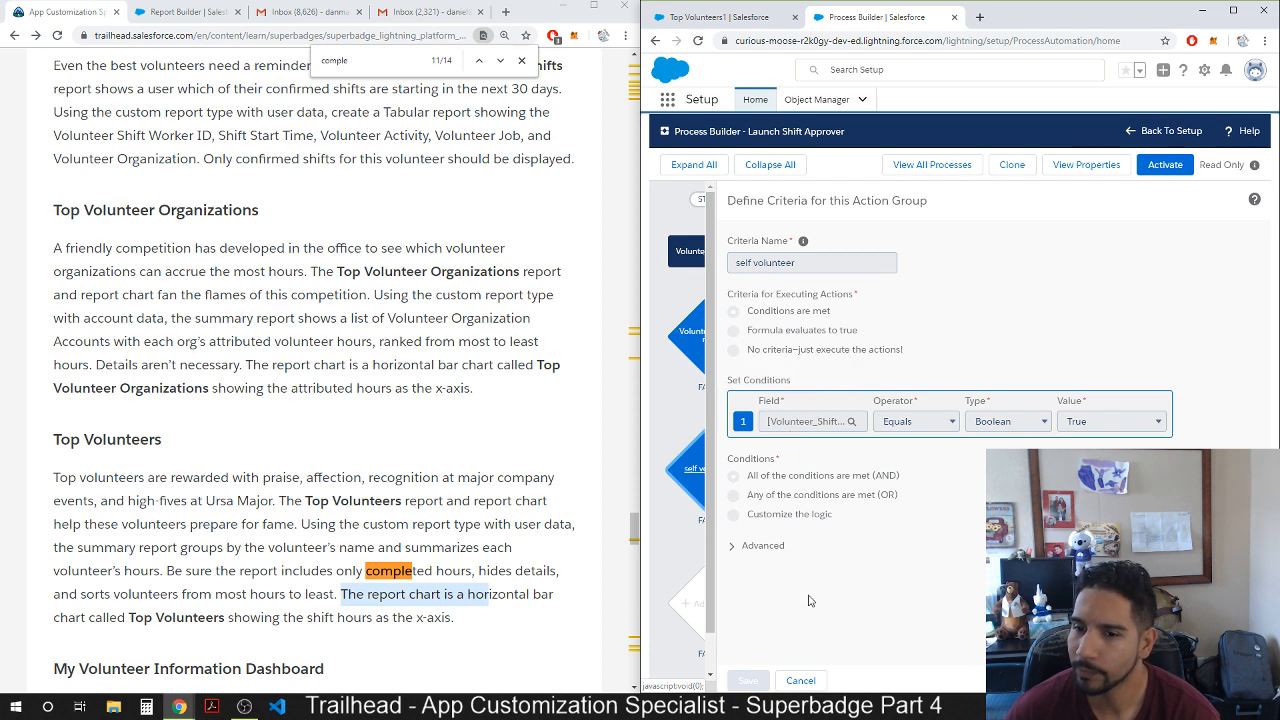
left_click(793, 680)
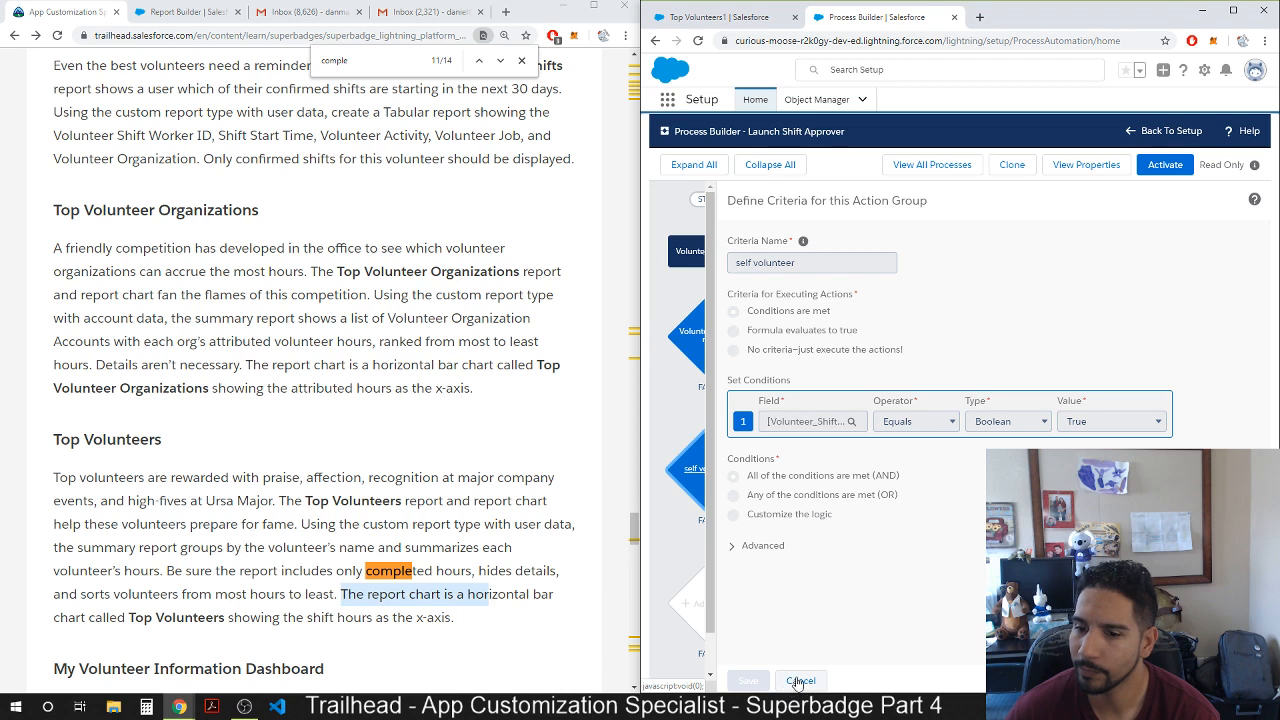
left_click(717, 253)
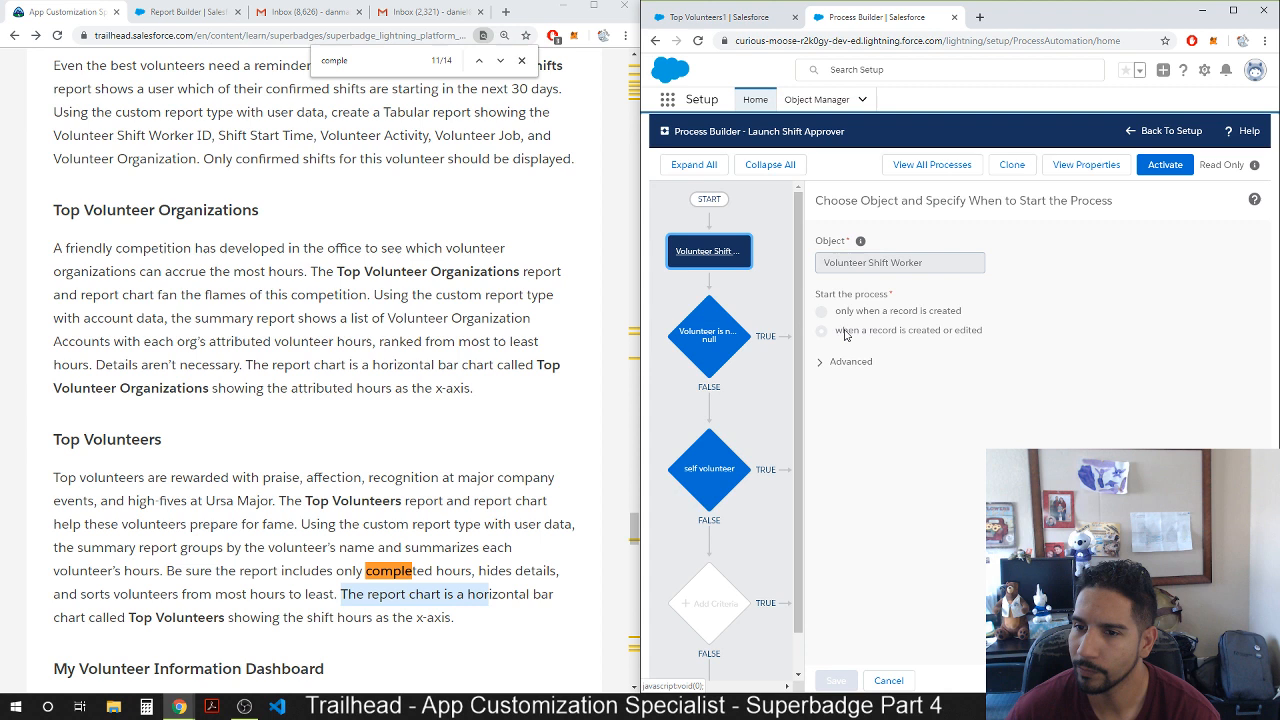
left_click(888, 679)
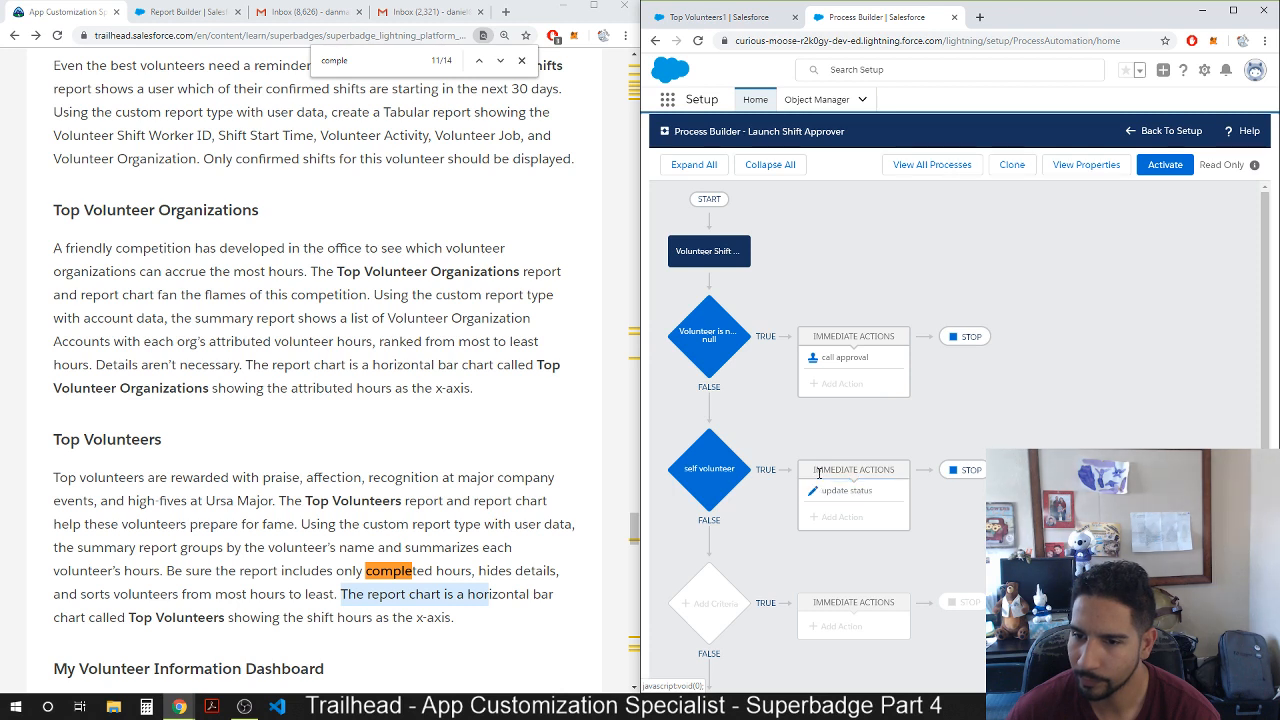
left_click(866, 496)
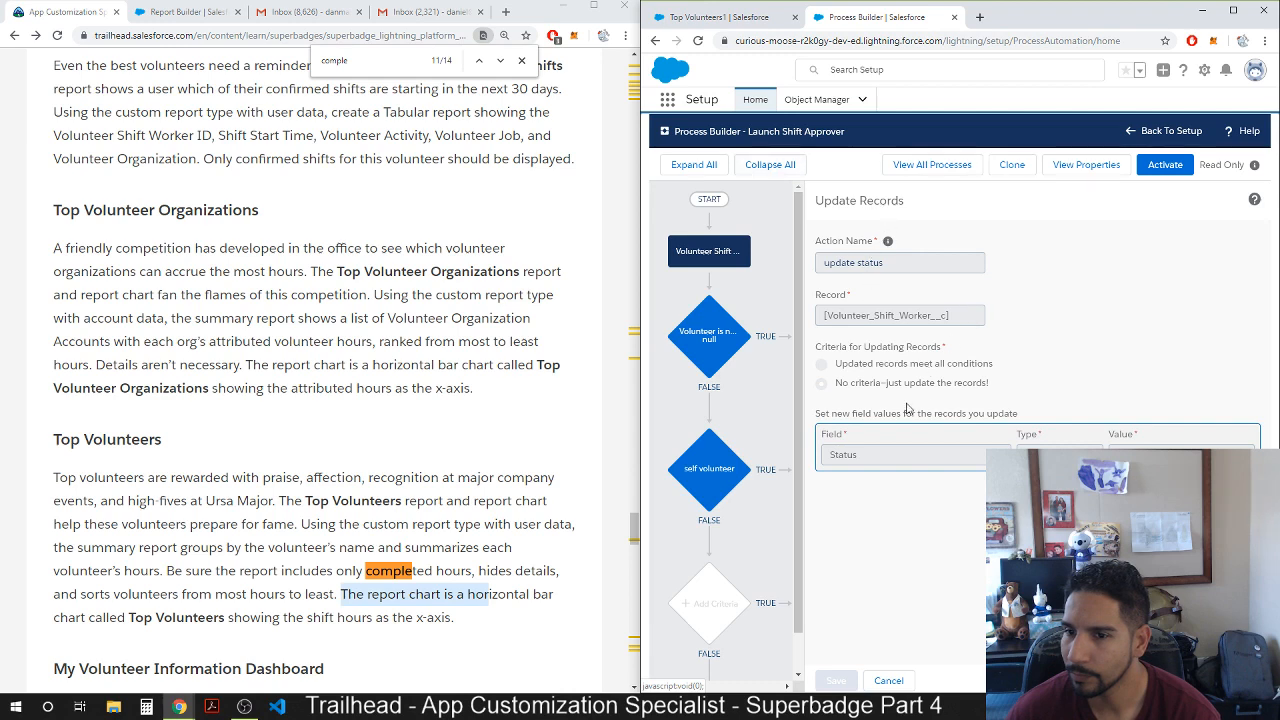
left_click(889, 680)
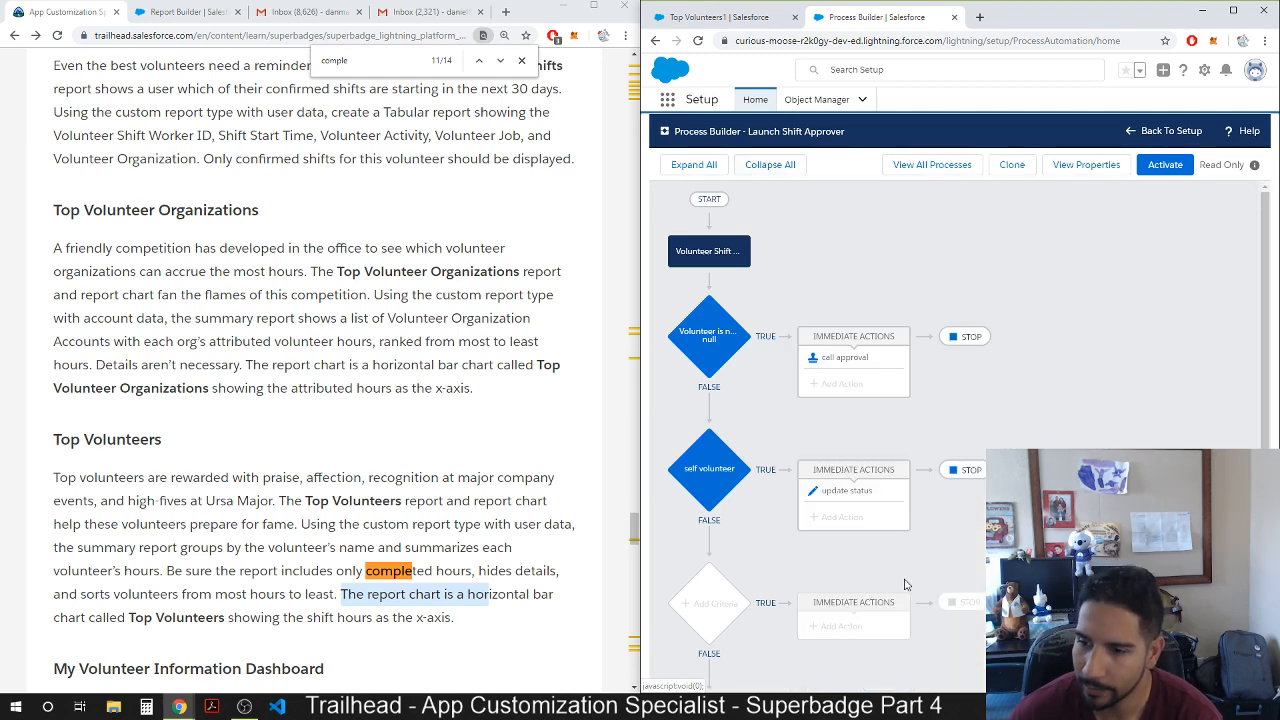
Examine the update status action's settings in the Launch Shift Approver process, and close it without saving.
left_click(1233, 9)
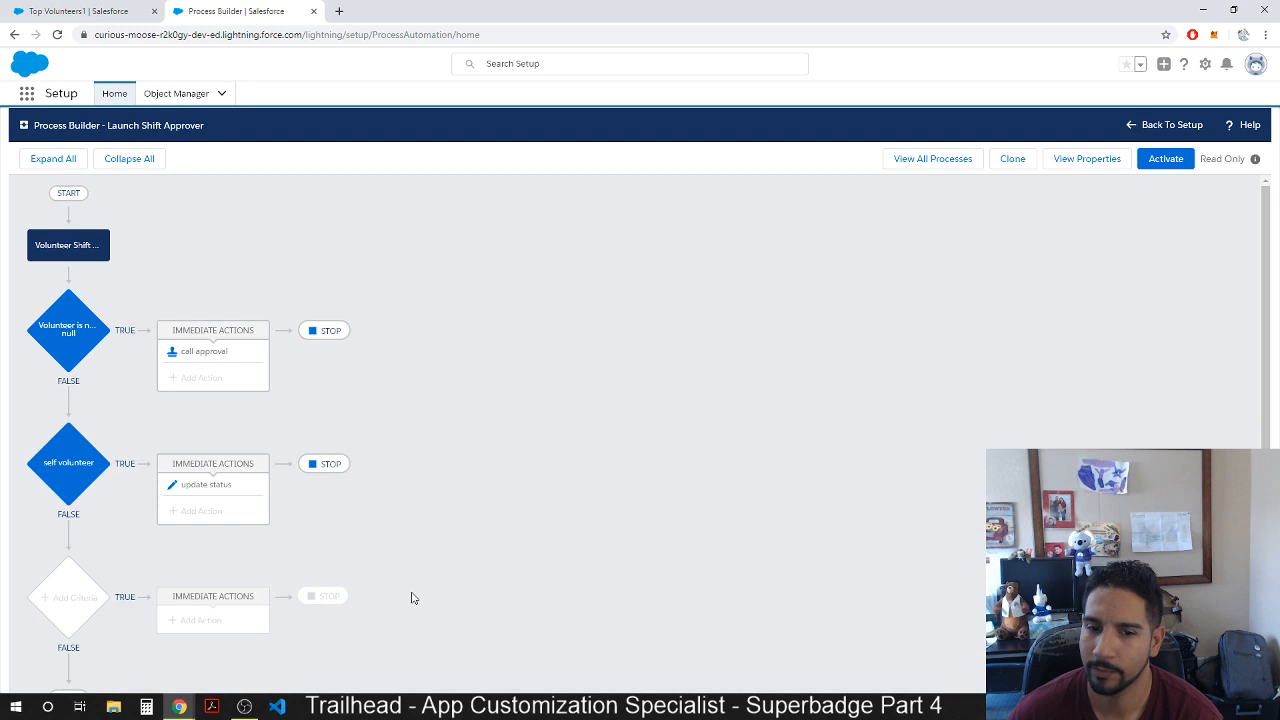
left_click(215, 486)
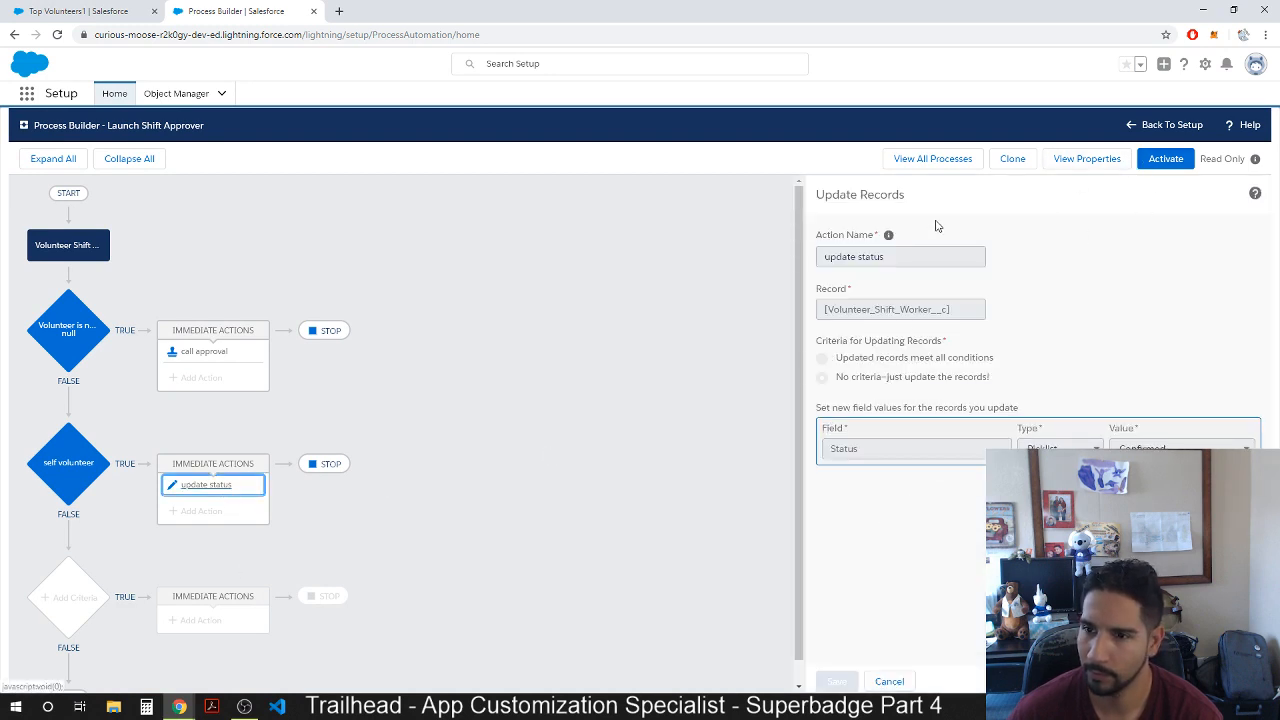
right_click(226, 489)
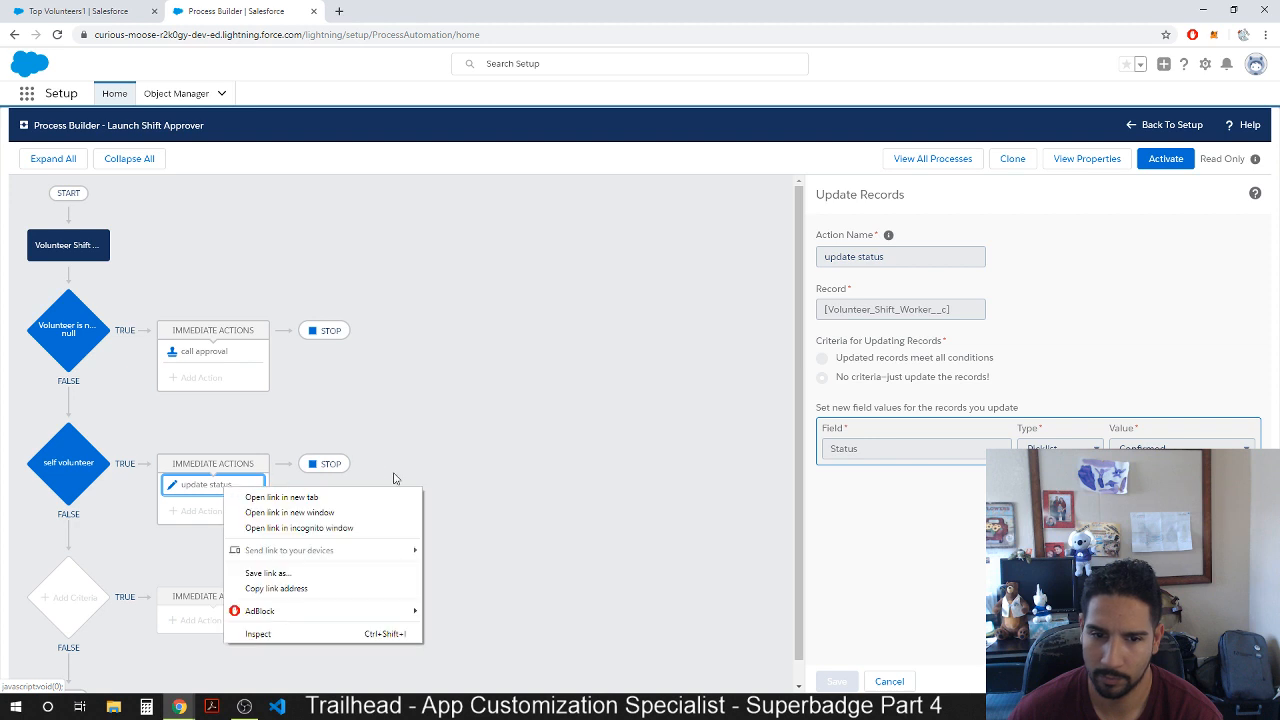
left_click(497, 459)
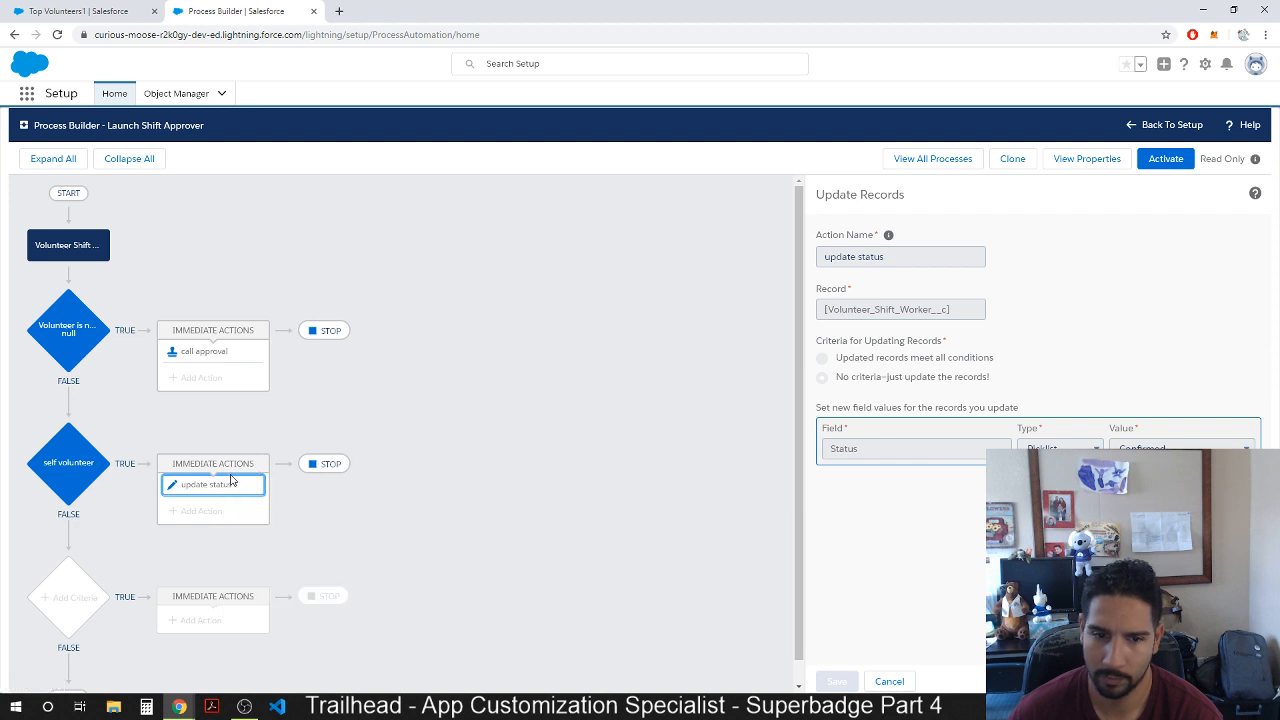
right_click(175, 474)
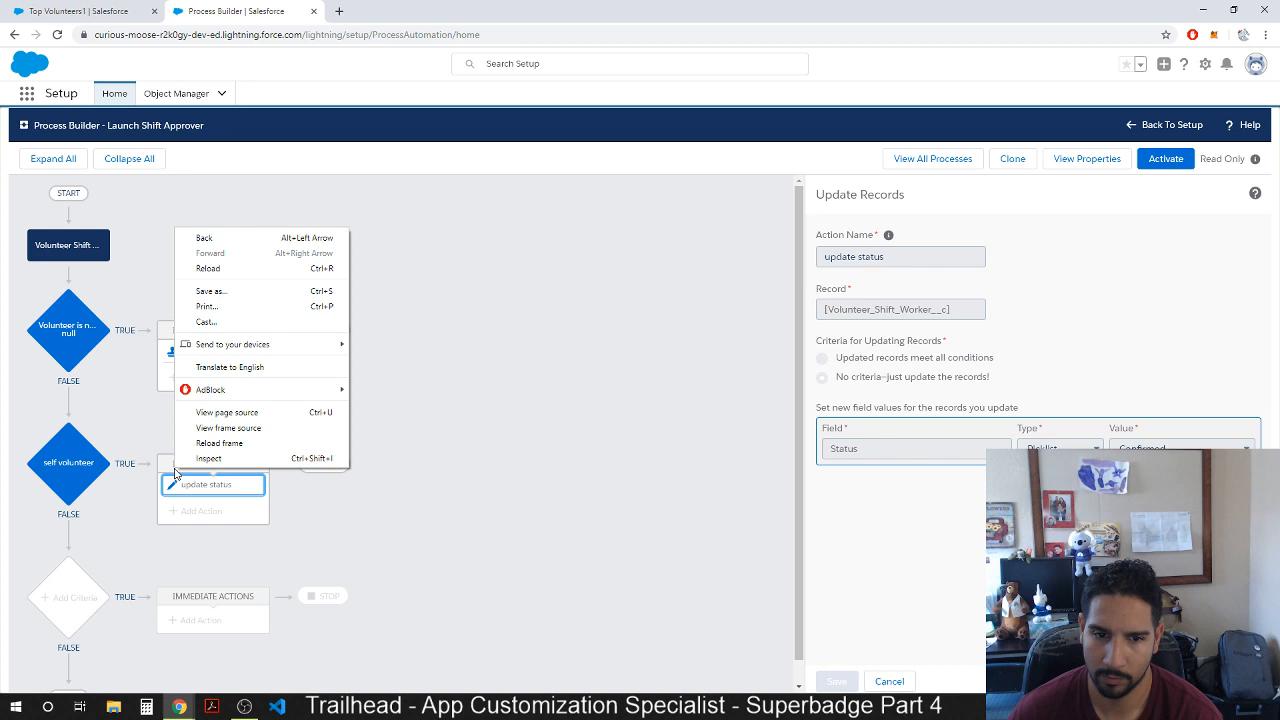
left_click(140, 480)
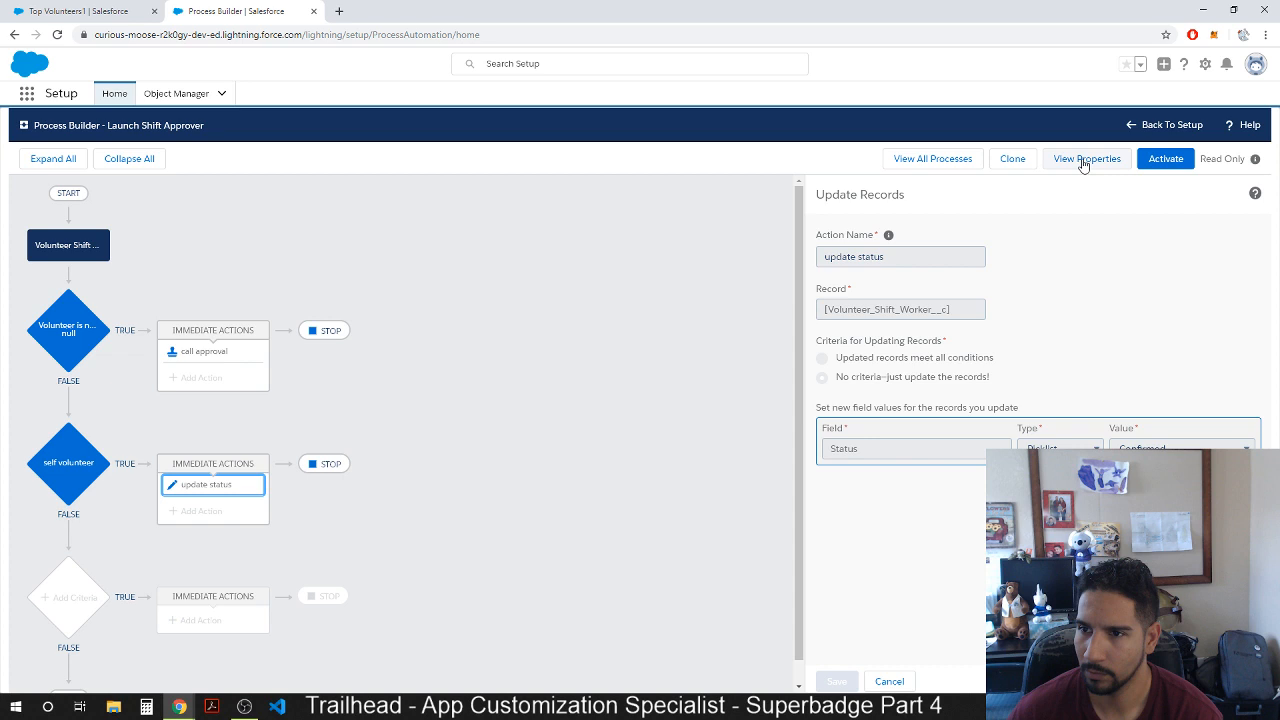
left_click(890, 682)
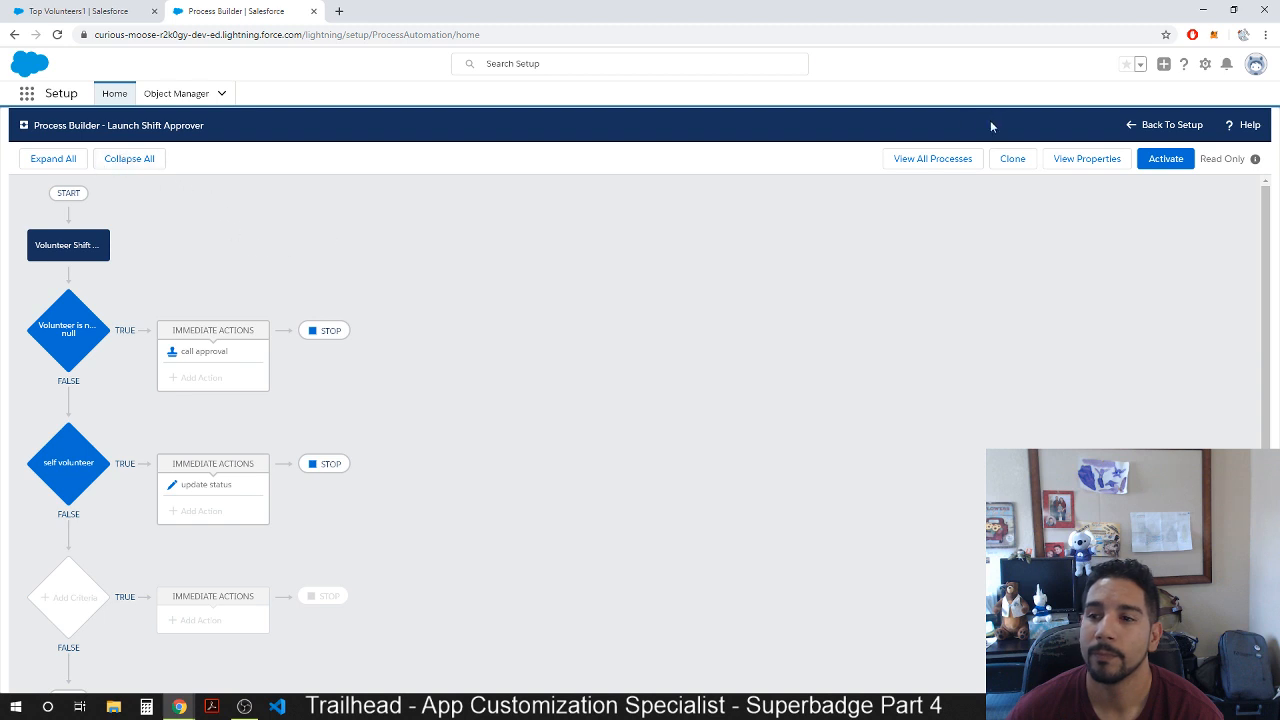
Reopen Version 1 of the Launch Shift Approver process from Setup, and check its update status action without saving.
left_click(1170, 127)
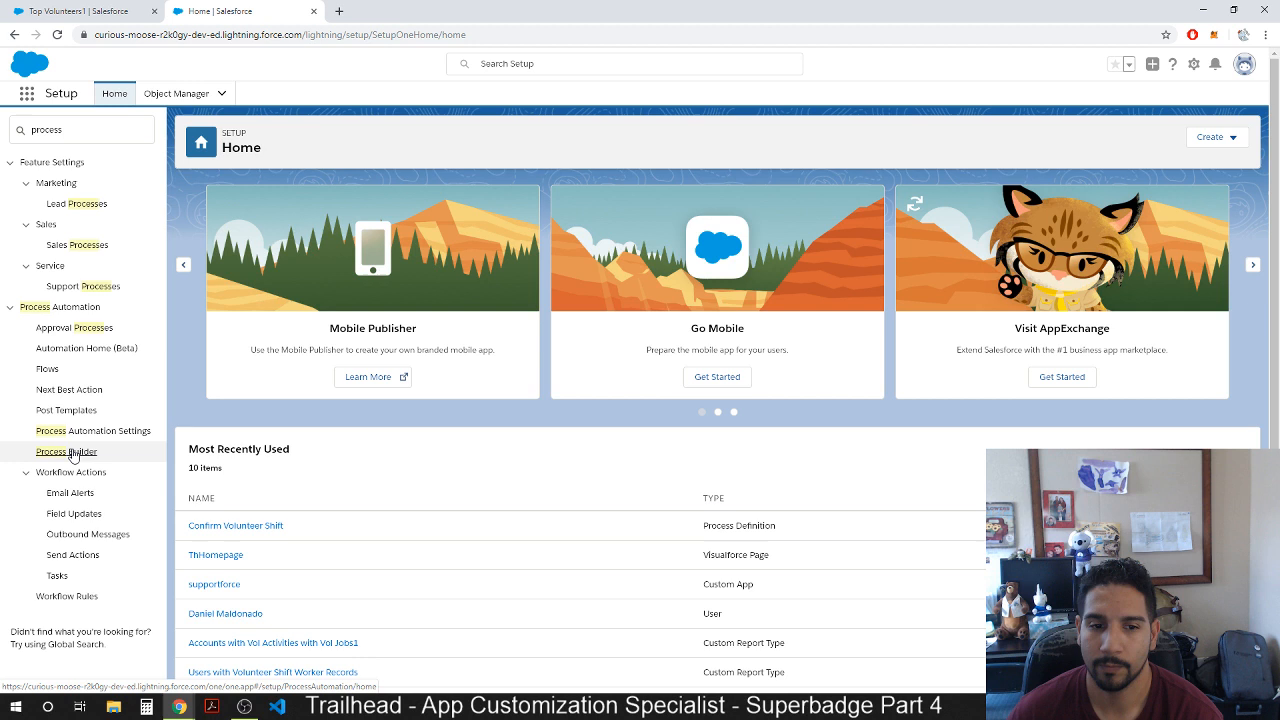
left_click(70, 452)
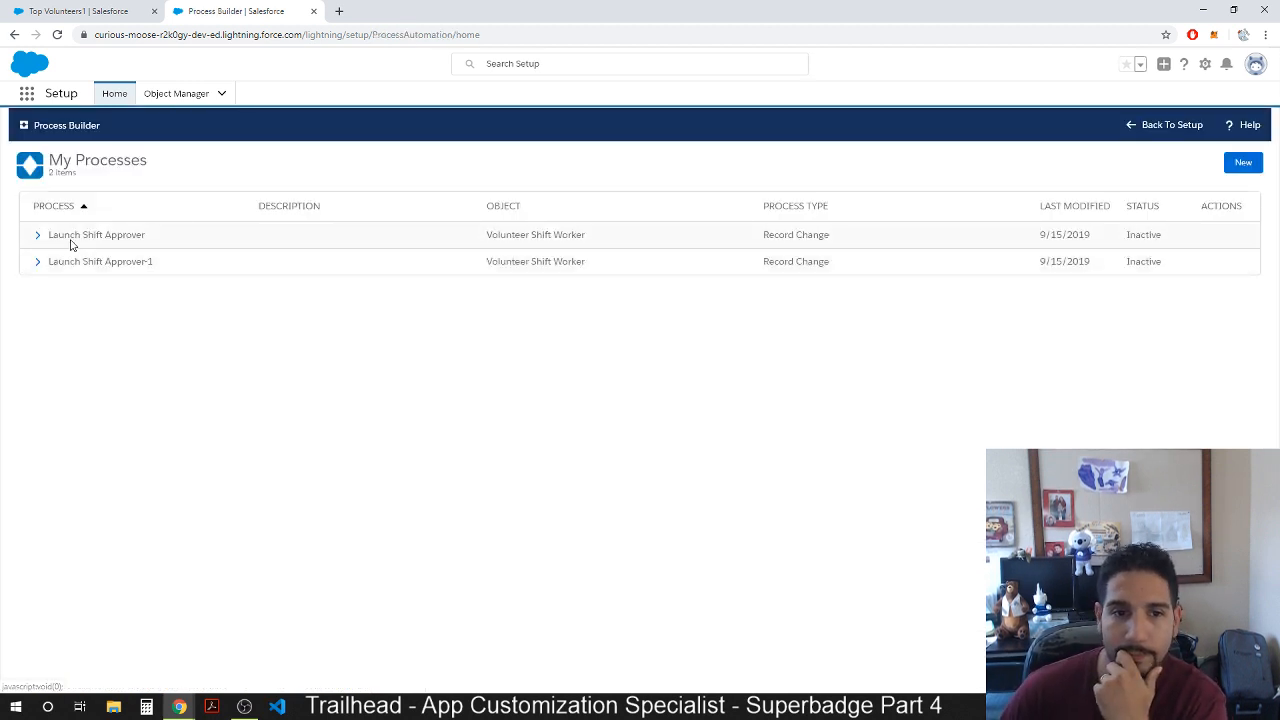
left_click(37, 237)
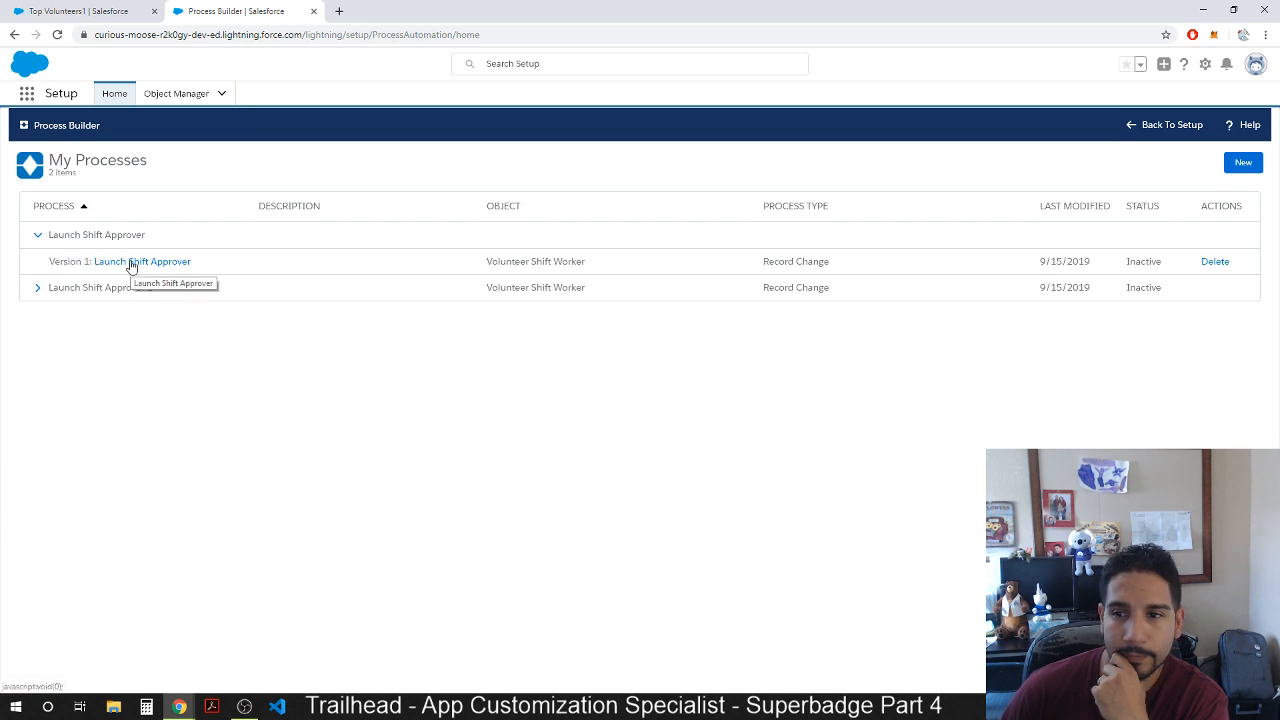
left_click(131, 263)
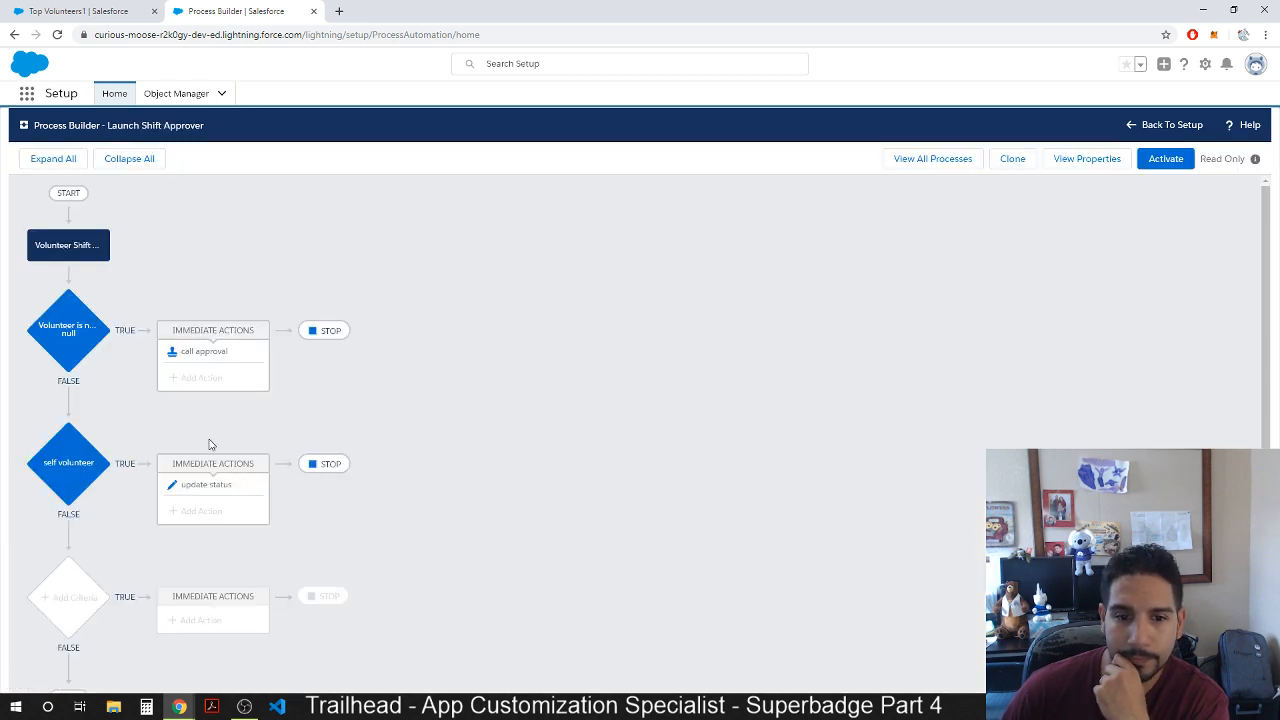
left_click(214, 489)
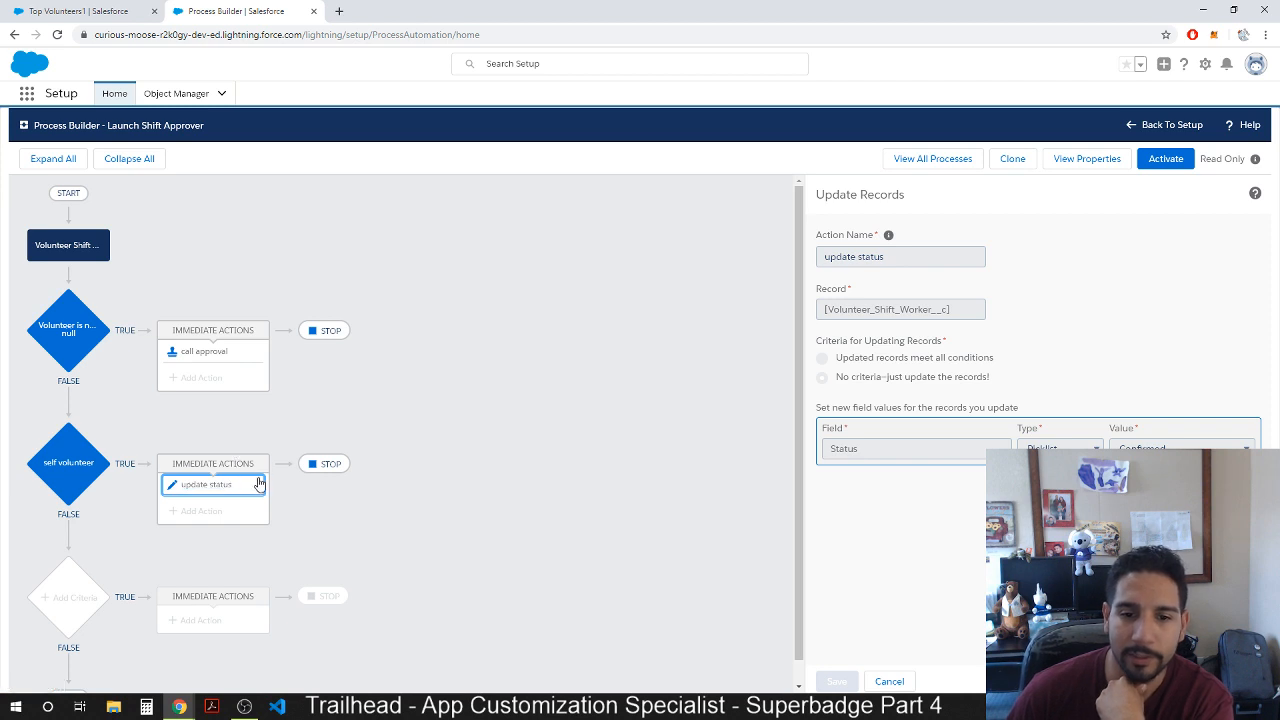
left_click(889, 682)
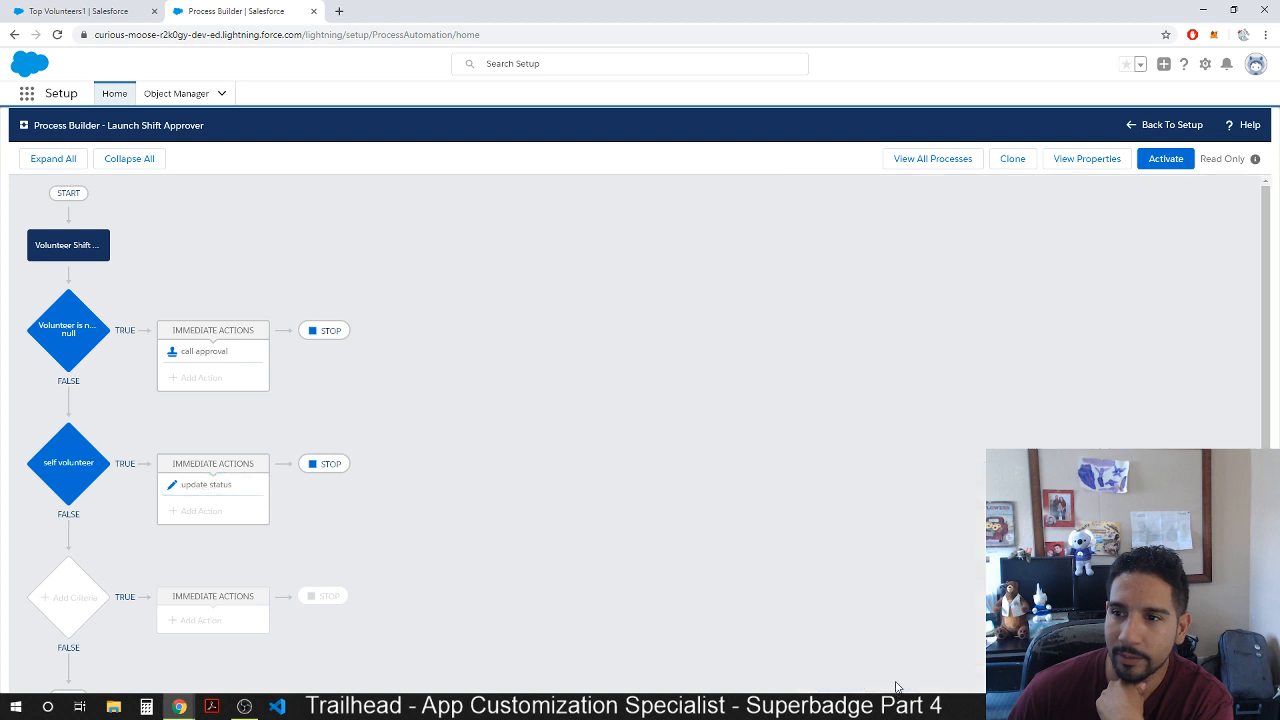
Clone Launch Shift Approver as a version of the current process, and set its update status action's criteria to Updated records meet all conditions.
left_click(1010, 160)
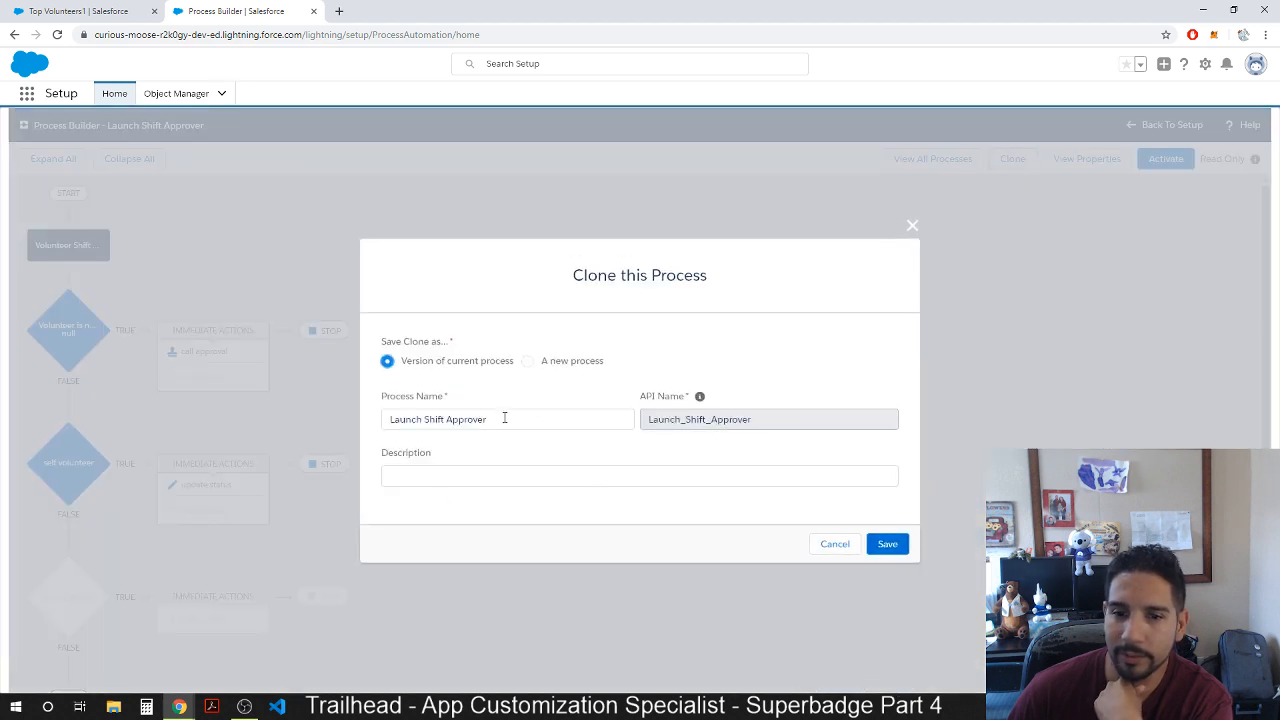
left_click(888, 545)
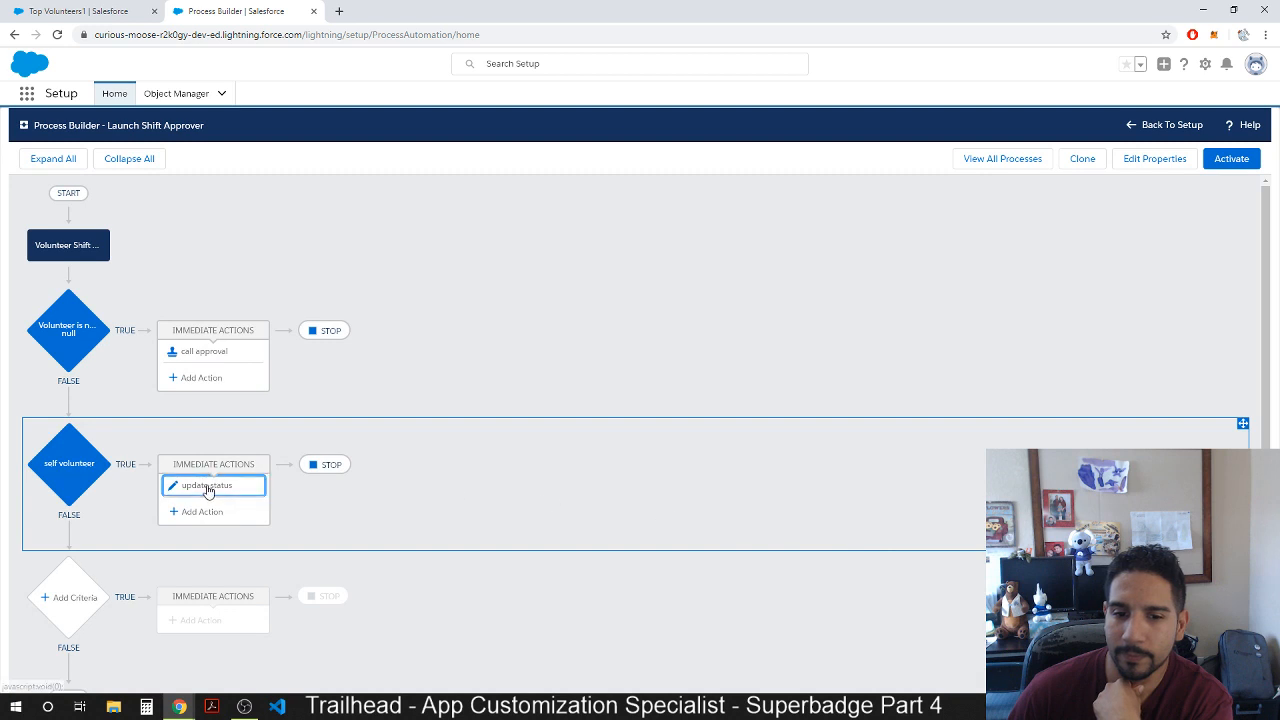
left_click(210, 488)
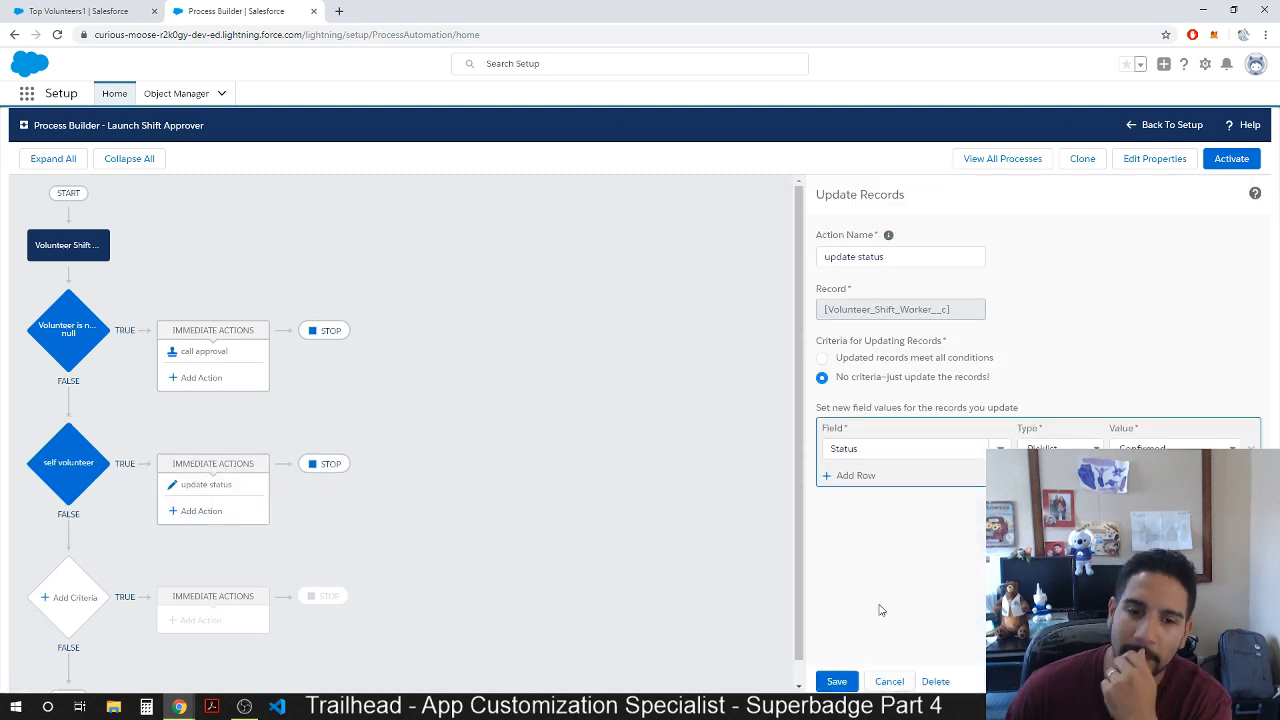
left_click(822, 359)
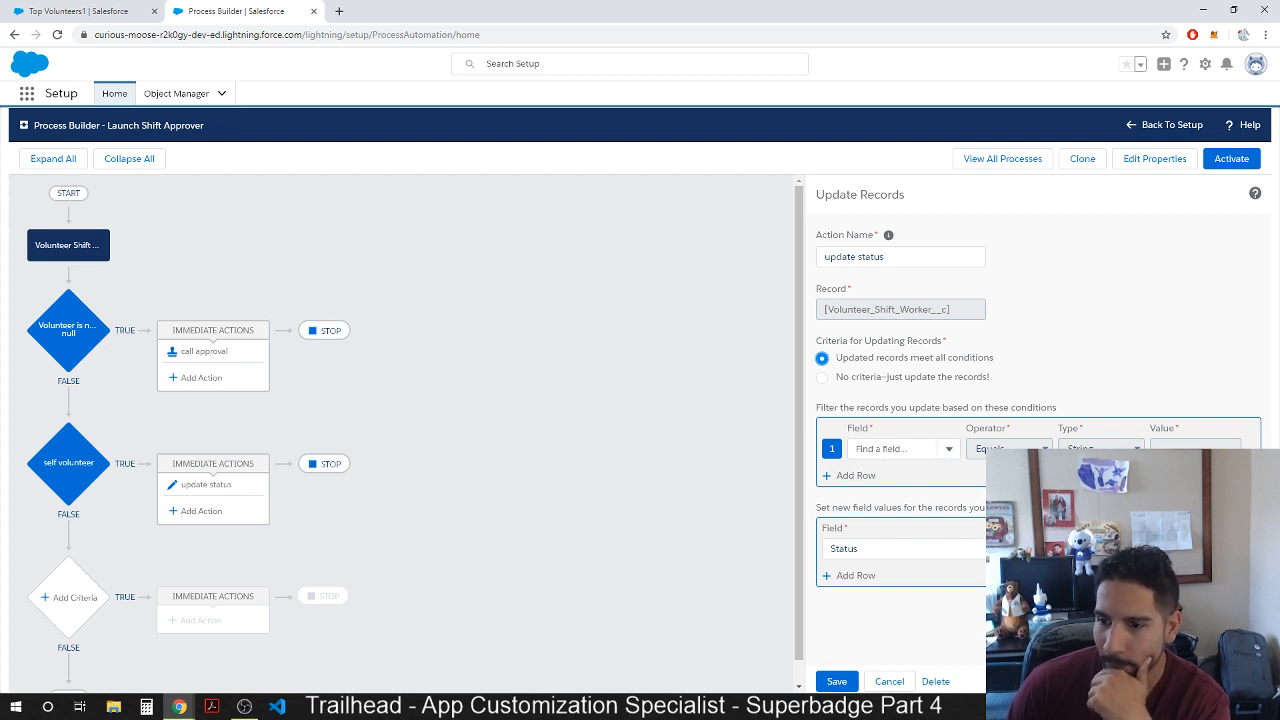
Filter the update status action's records by Status, operator Is null, value True, and save the action.
left_click(950, 450)
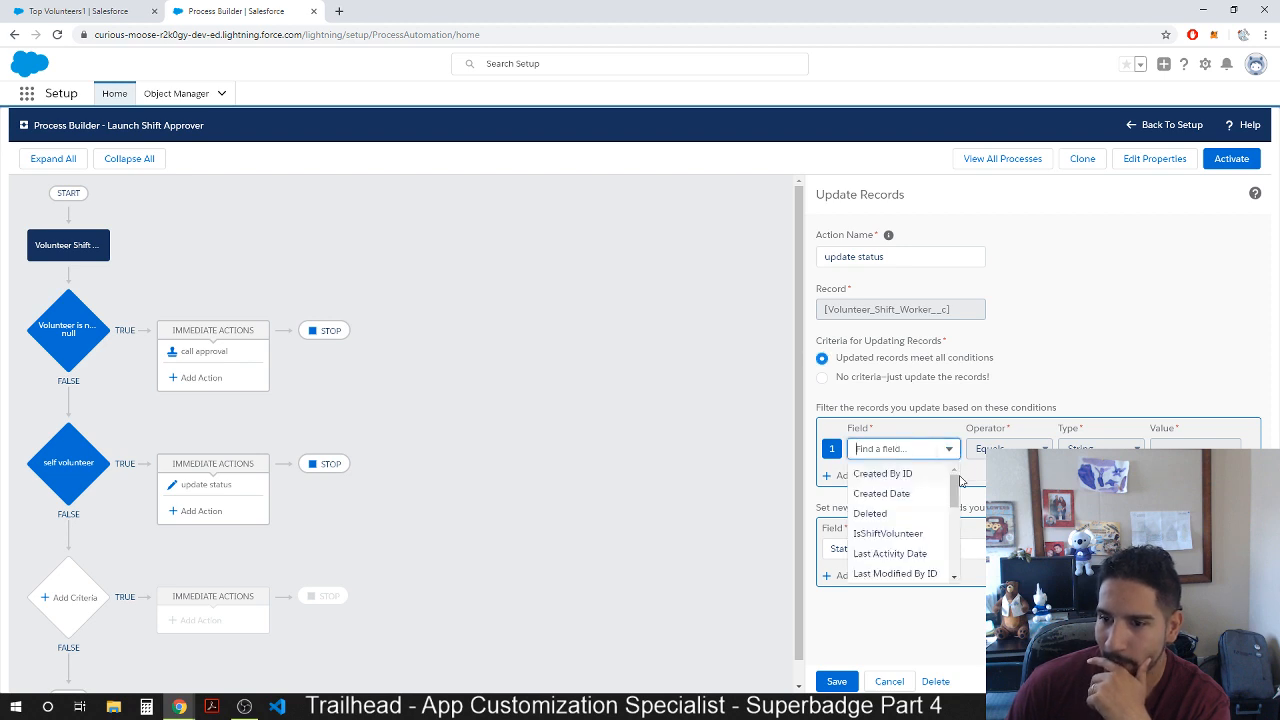
mouse_move(955, 497)
left_mouse_down()
mouse_move(954, 571)
mouse_move(963, 500)
mouse_move(965, 511)
left_mouse_up()
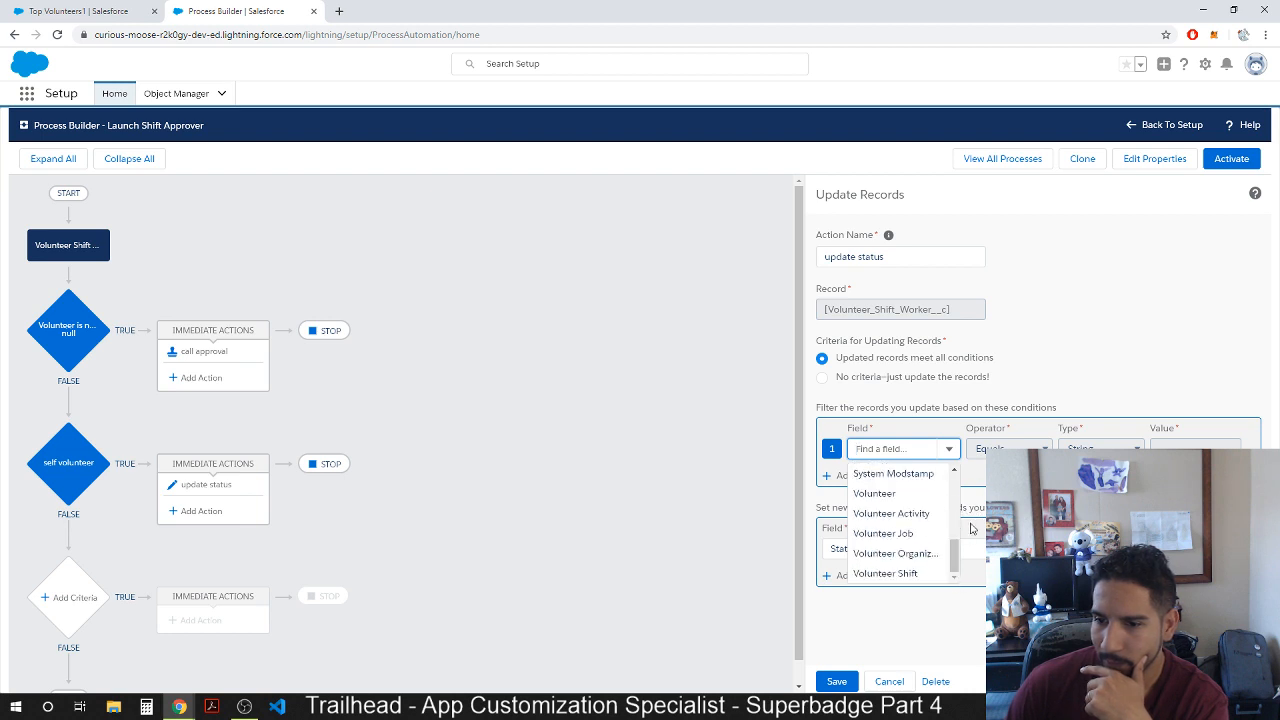
left_click(1005, 507)
left_click(949, 449)
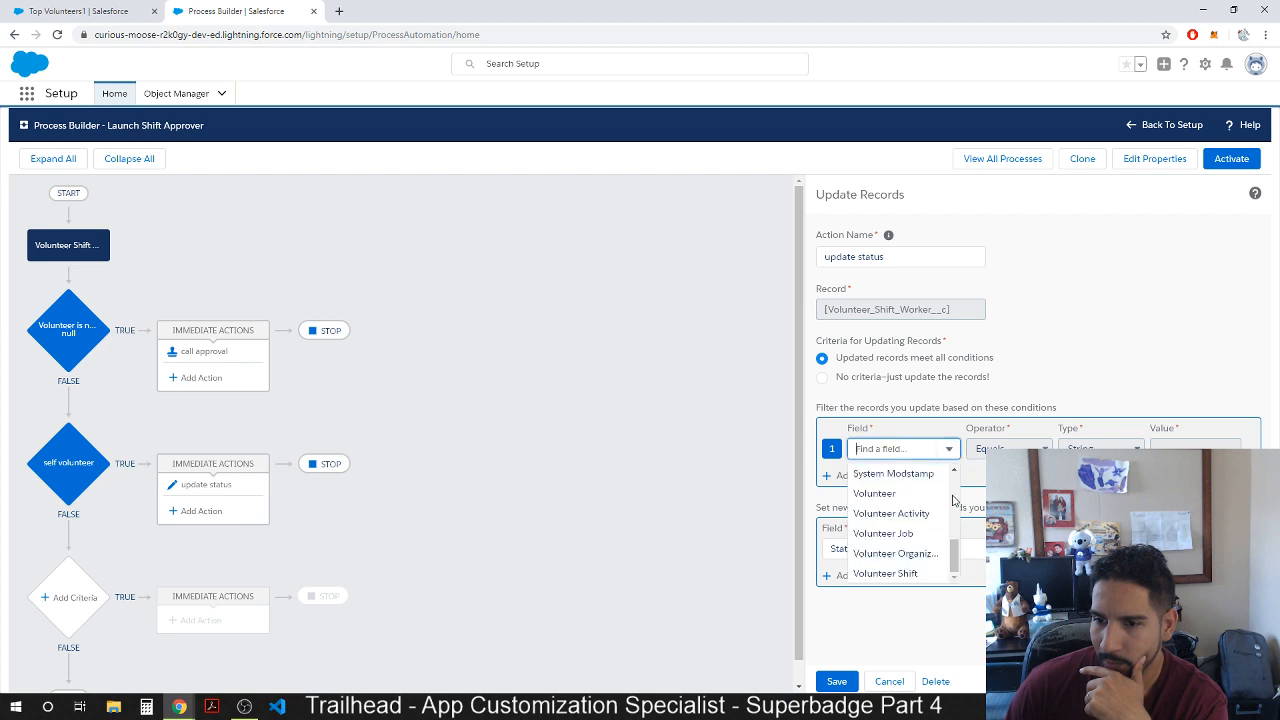
scroll(957, 535, "down", 3)
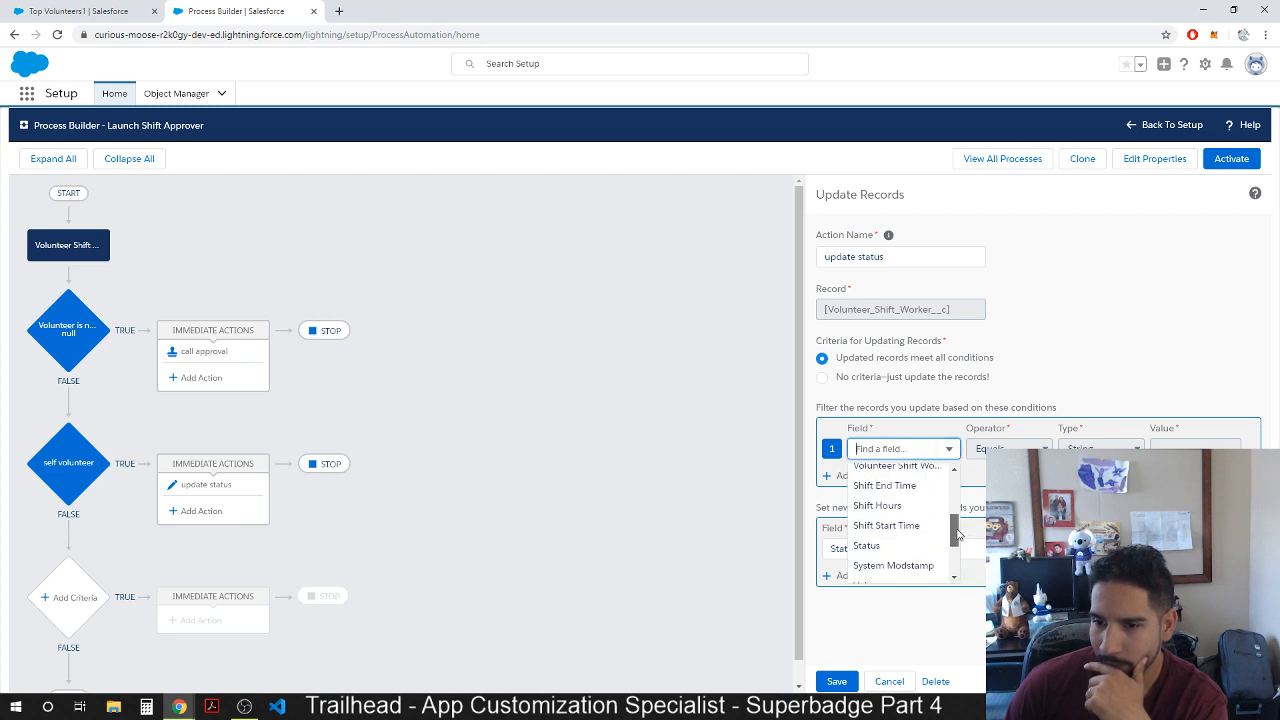
left_click(866, 545)
left_click(1008, 449)
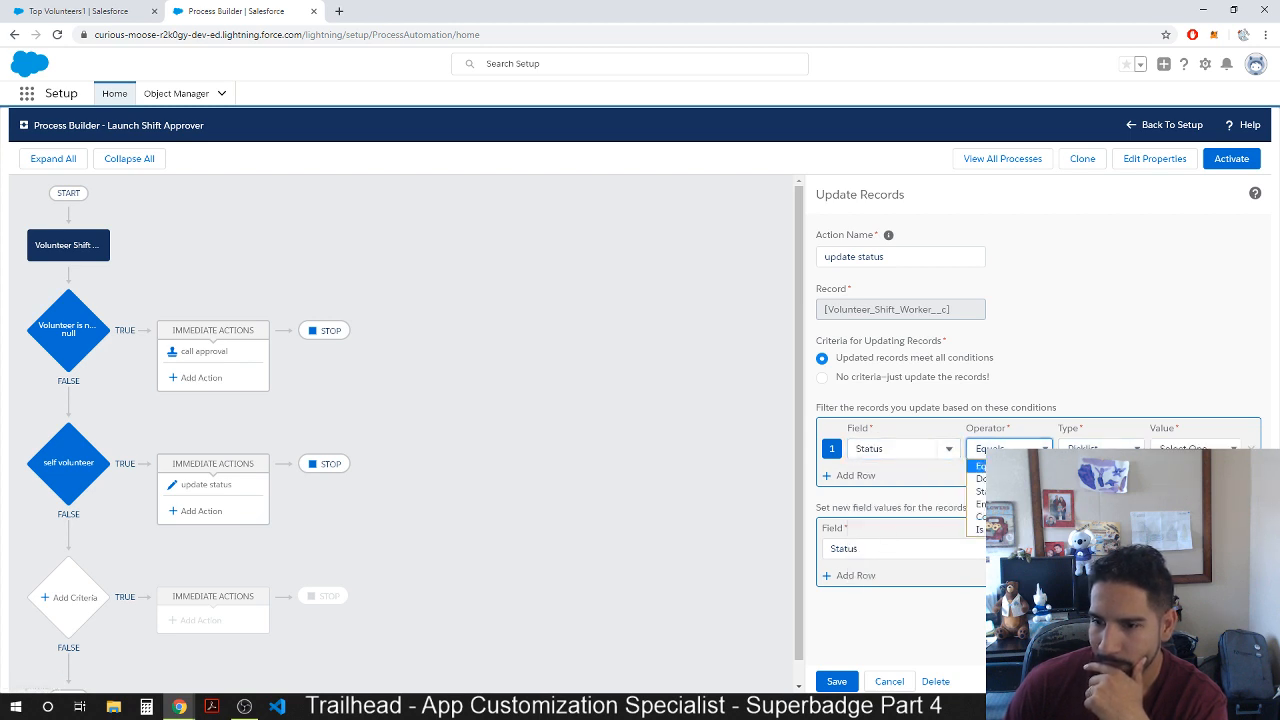
left_click(980, 529)
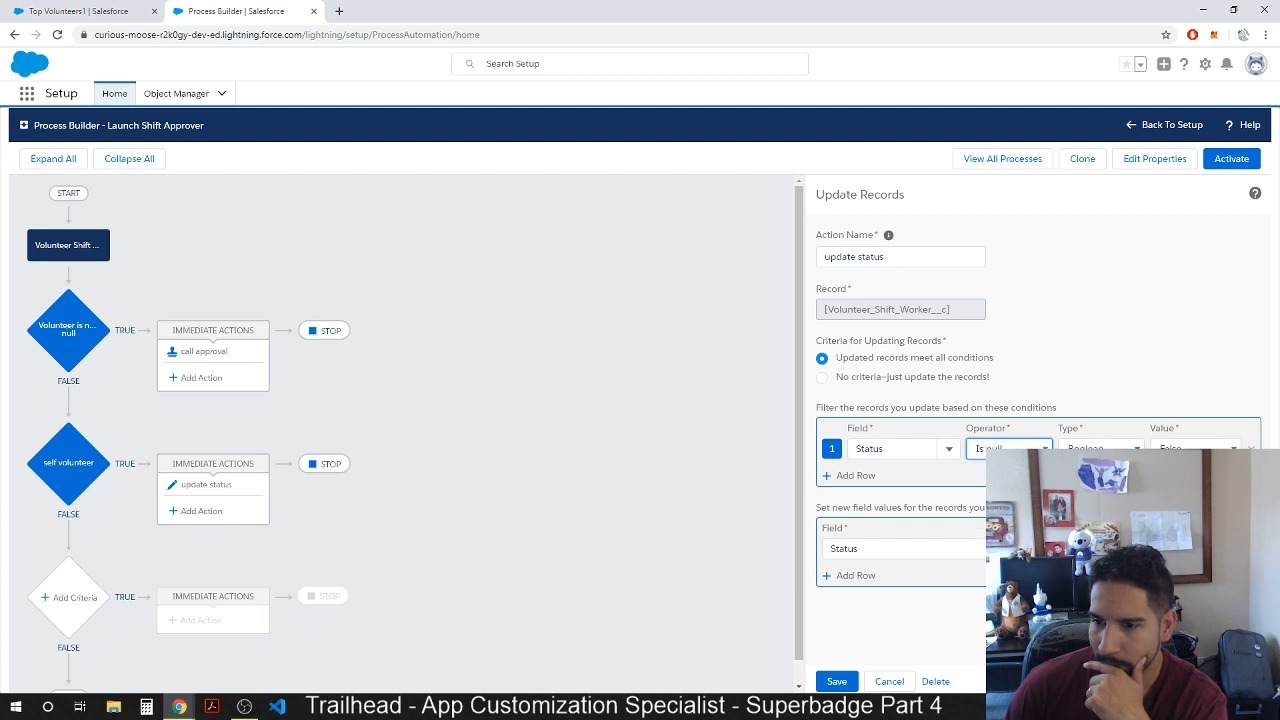
left_click(1195, 450)
left_click(1180, 481)
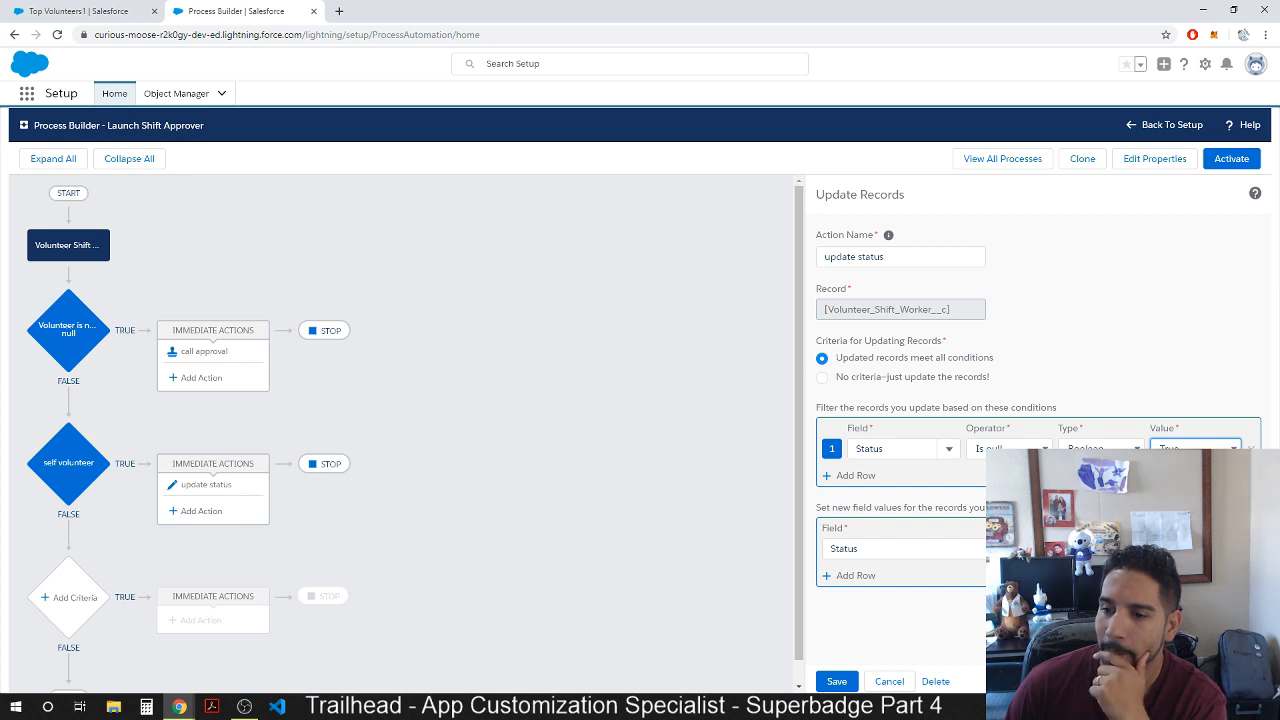
left_click(1204, 348)
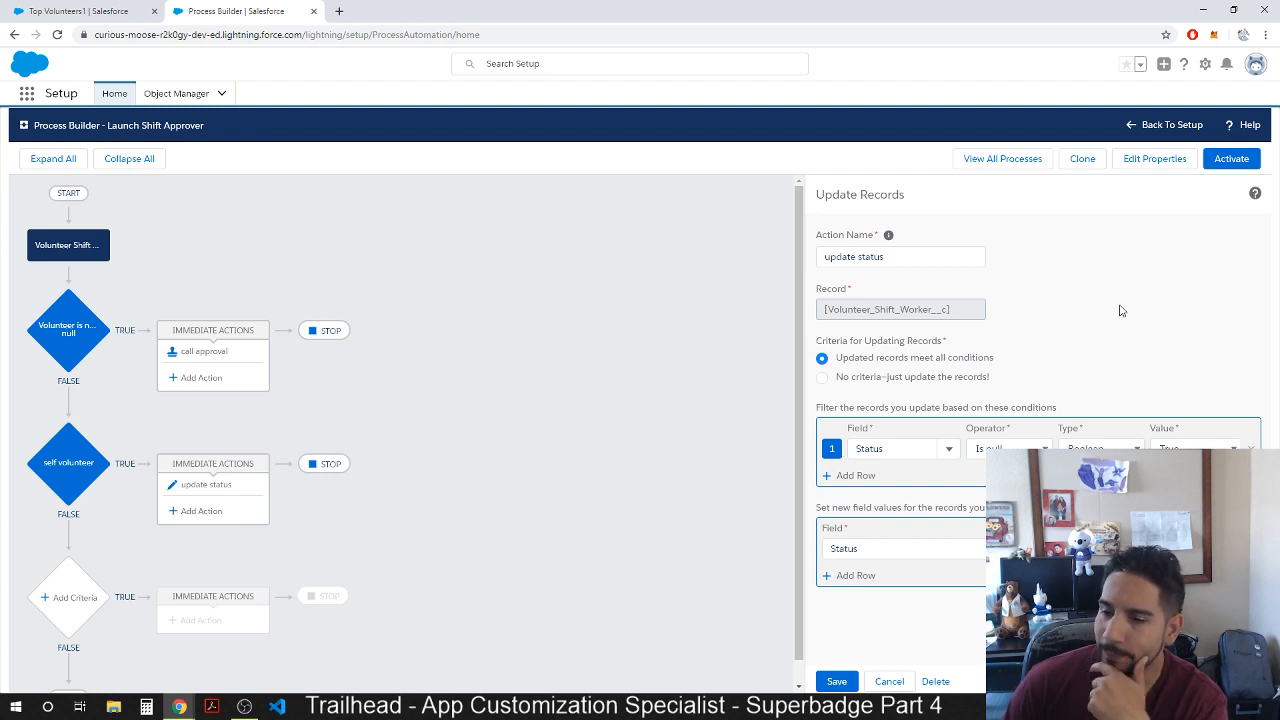
left_click(836, 681)
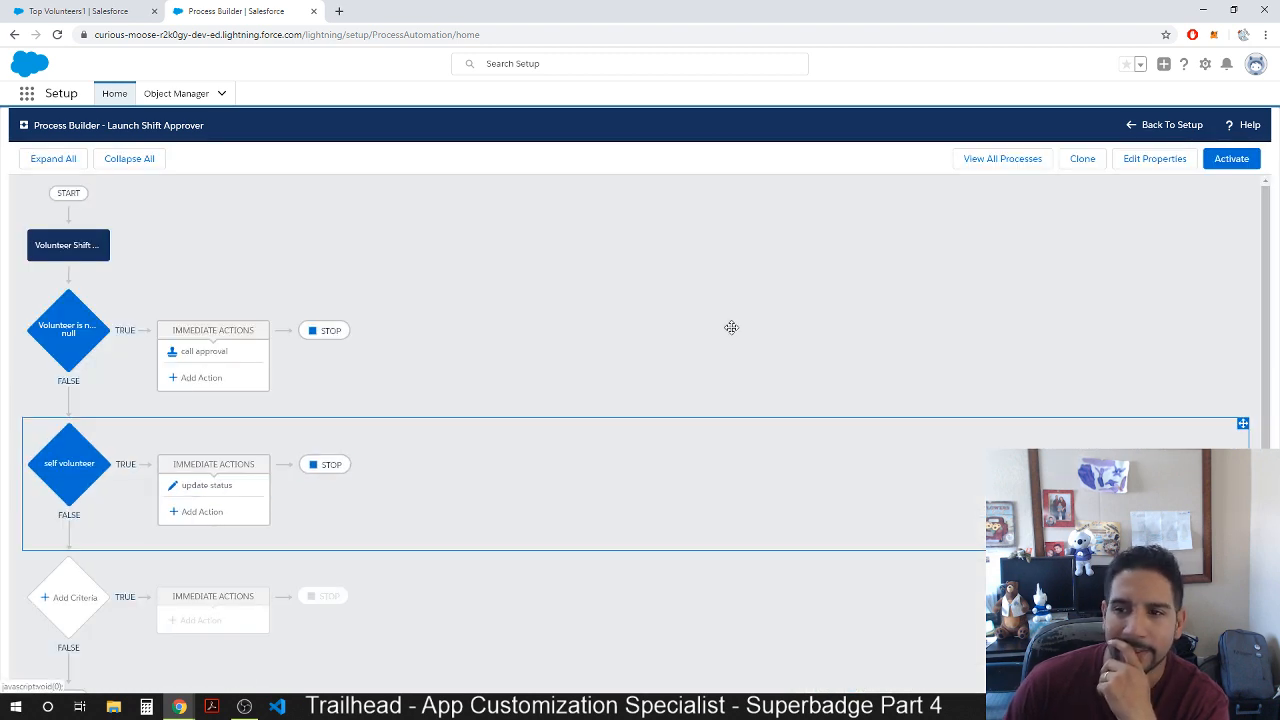
Activate the cloned version of the Launch Shift Approver process and return to Setup.
left_click(1231, 158)
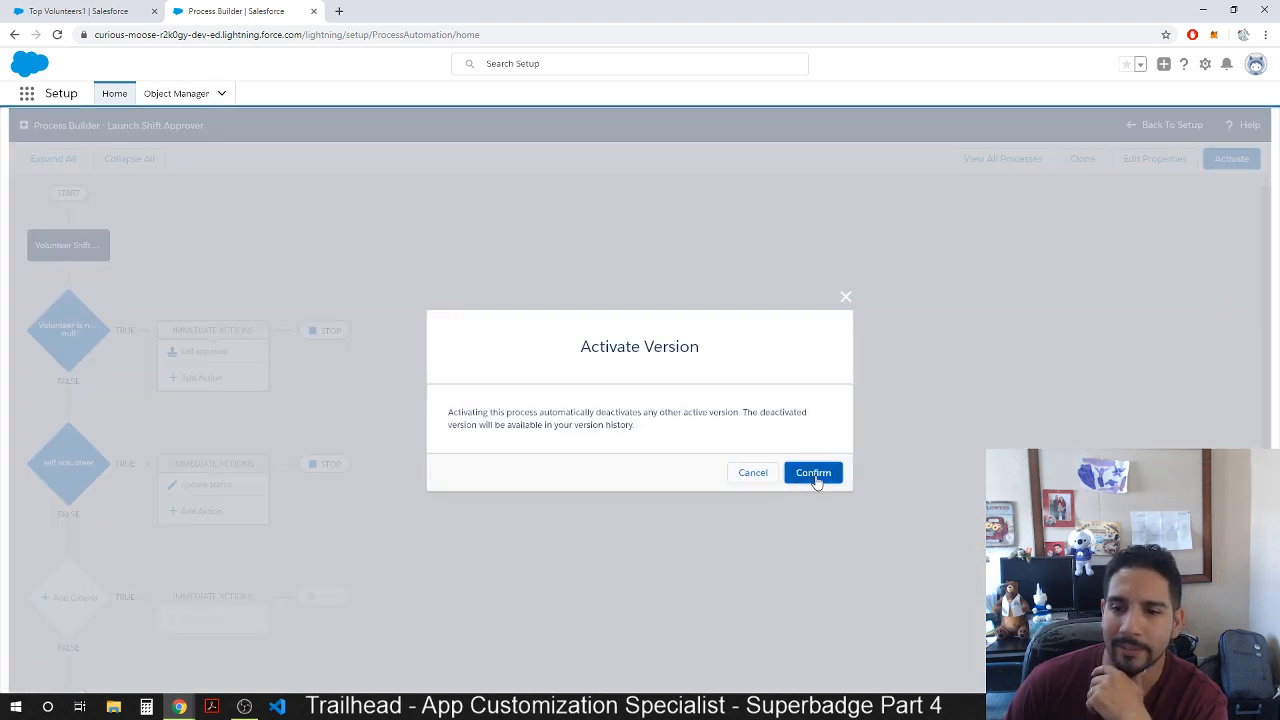
left_click(813, 473)
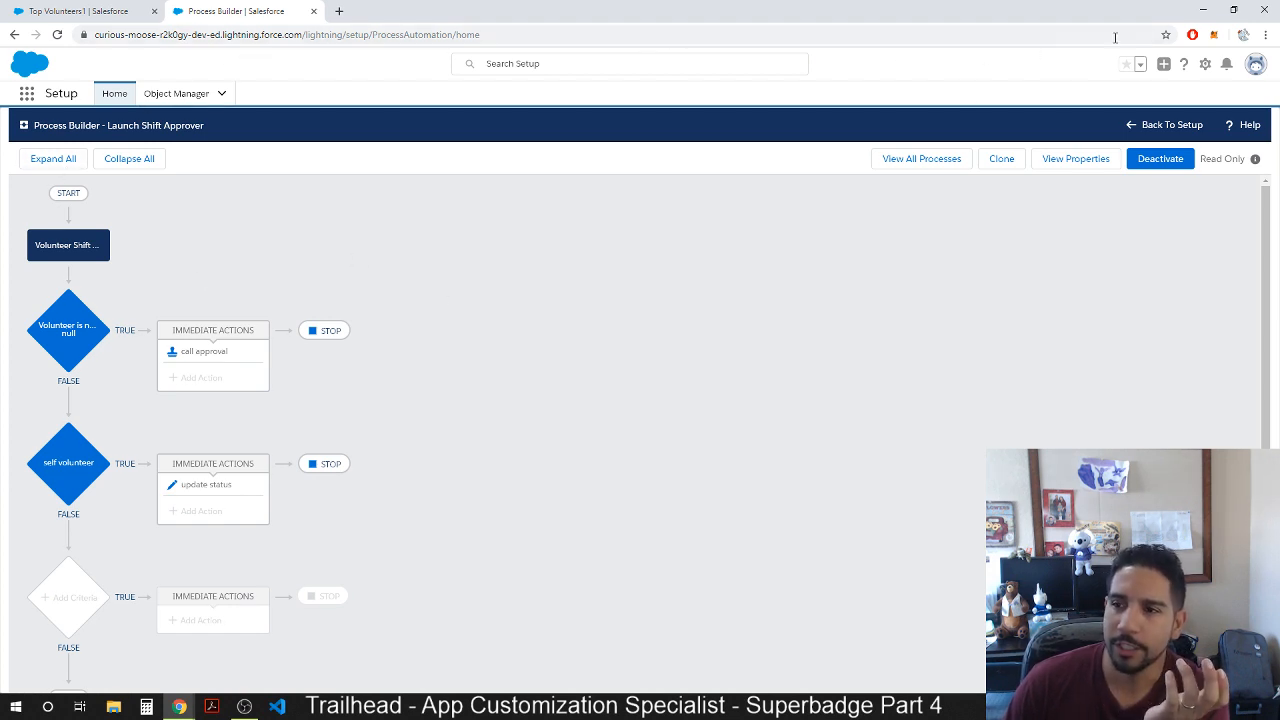
left_click(1162, 125)
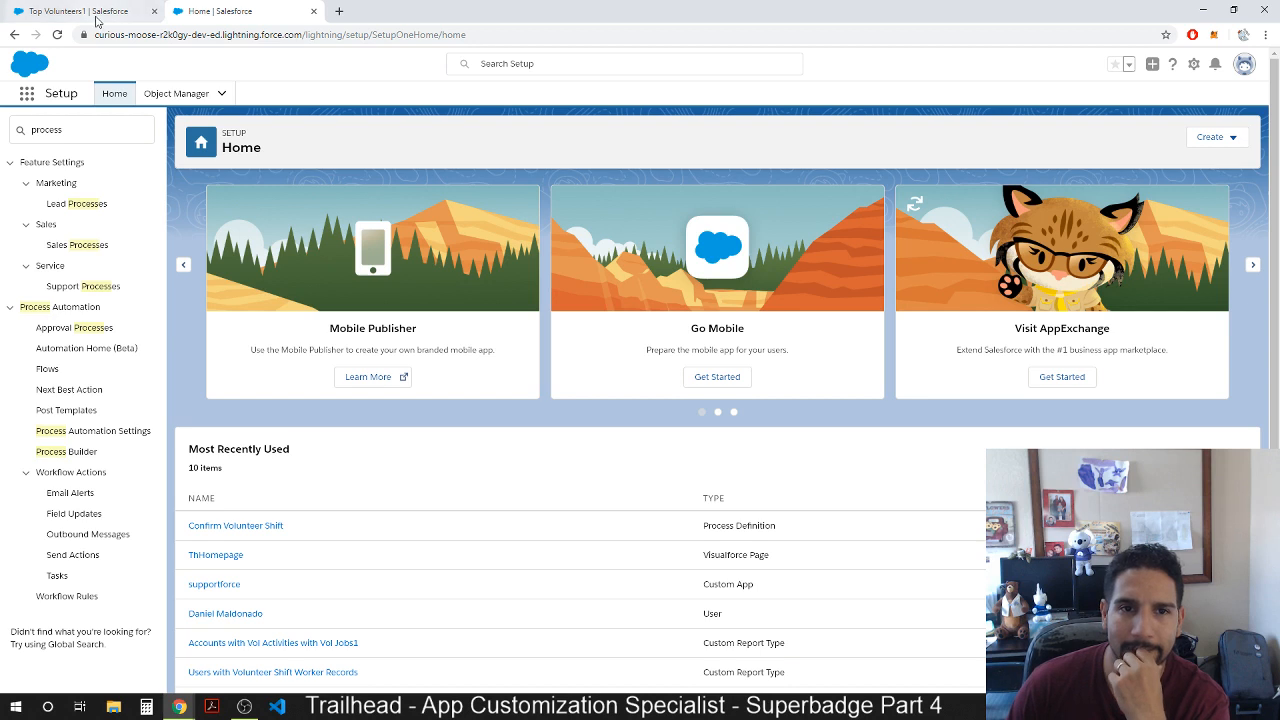
Go to the Orlando Dream Center account and open the Data Entry Volunteer job under its Data Entry volunteer activity.
left_click(97, 14)
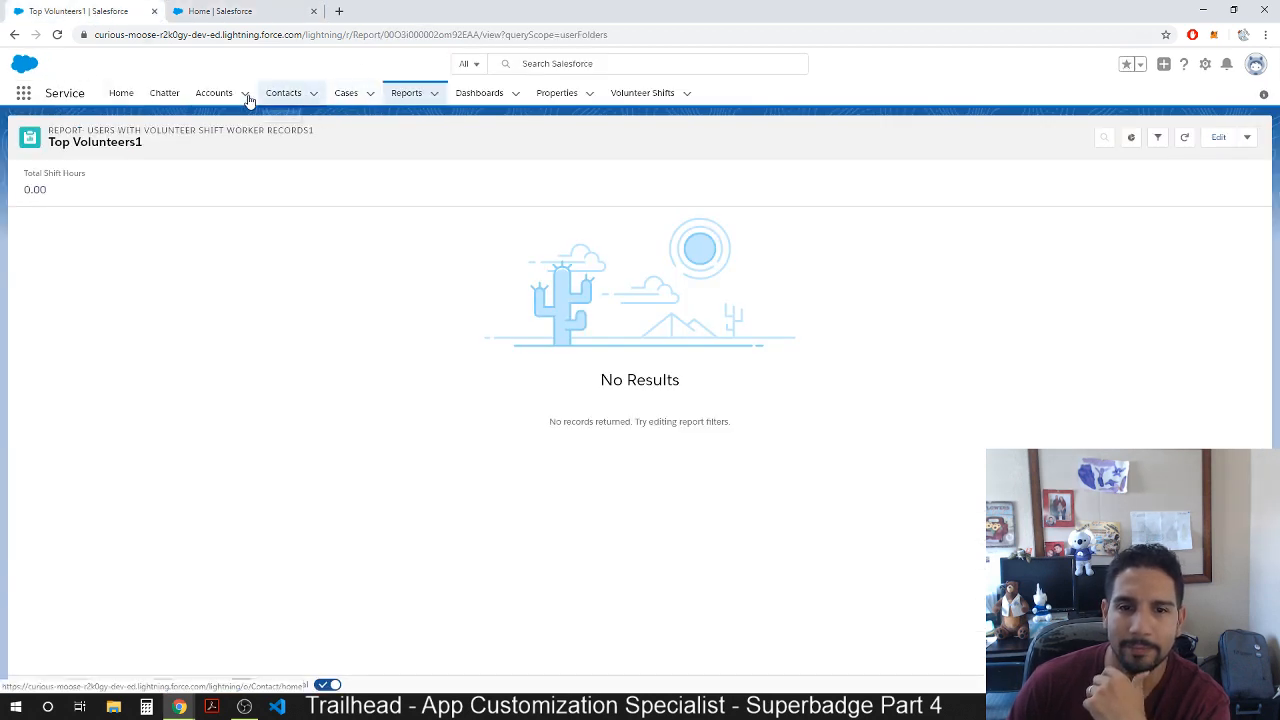
left_click(203, 93)
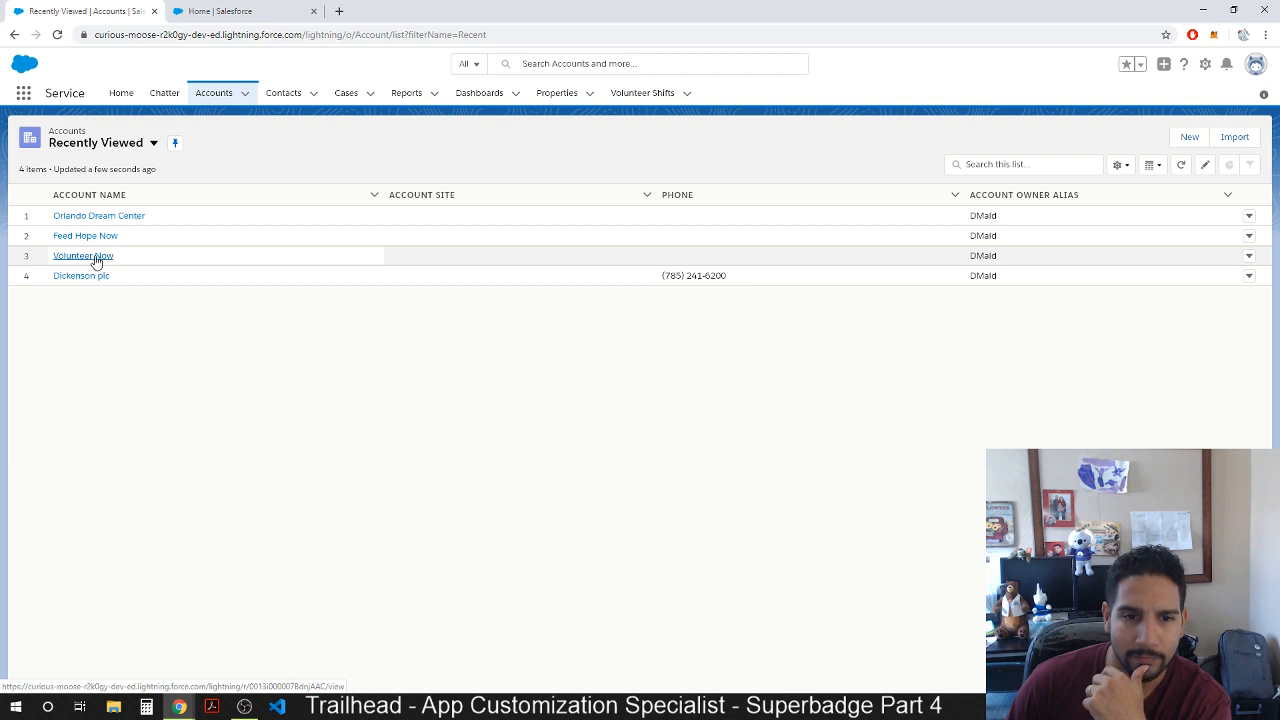
left_click(94, 215)
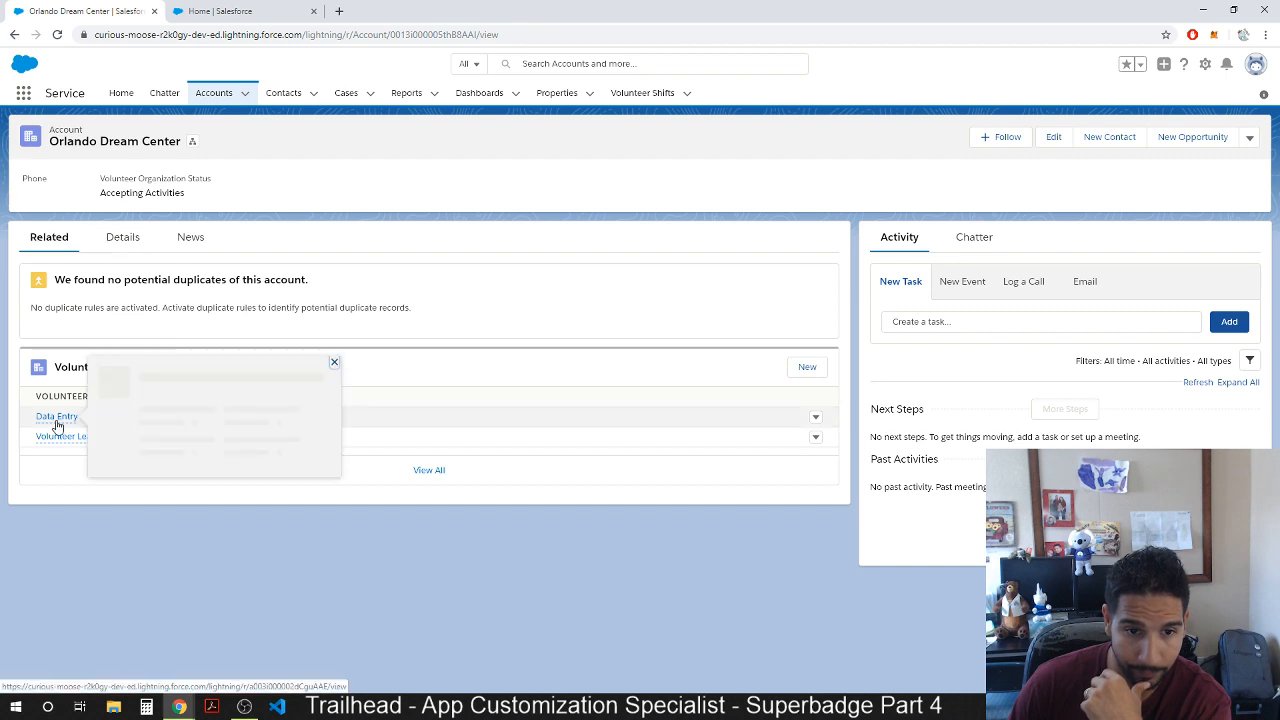
left_click(57, 417)
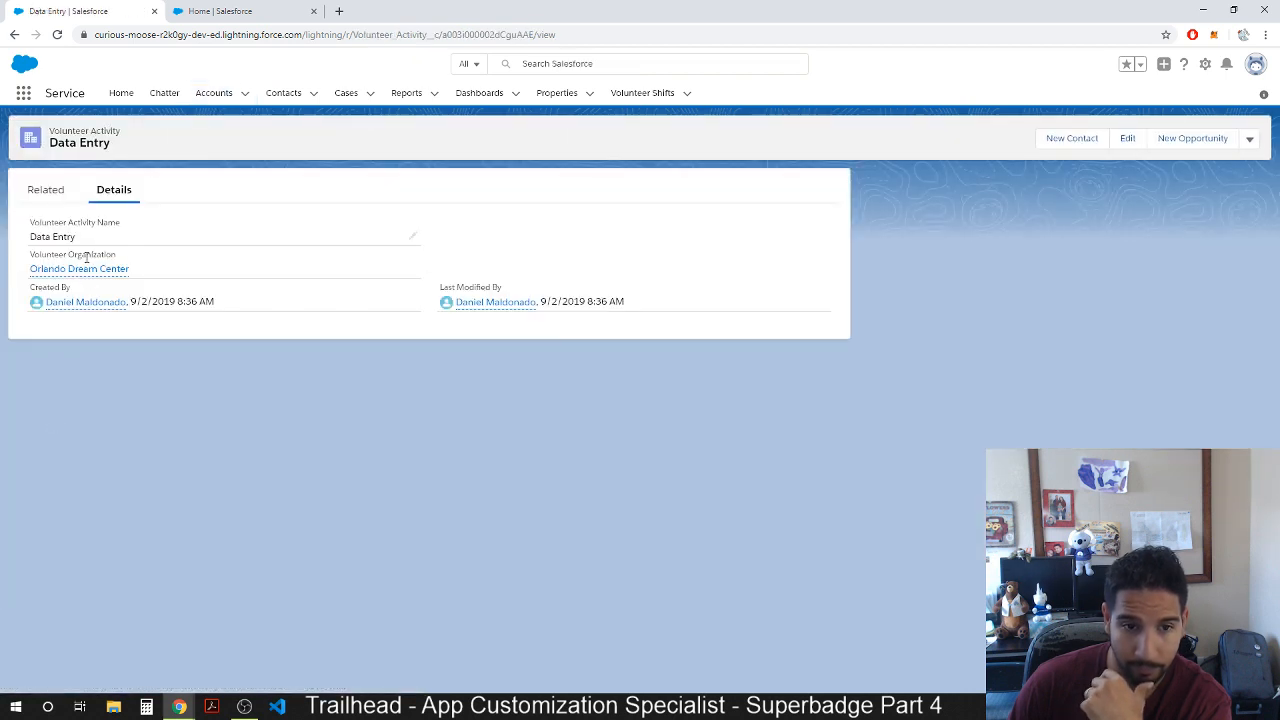
left_click(45, 191)
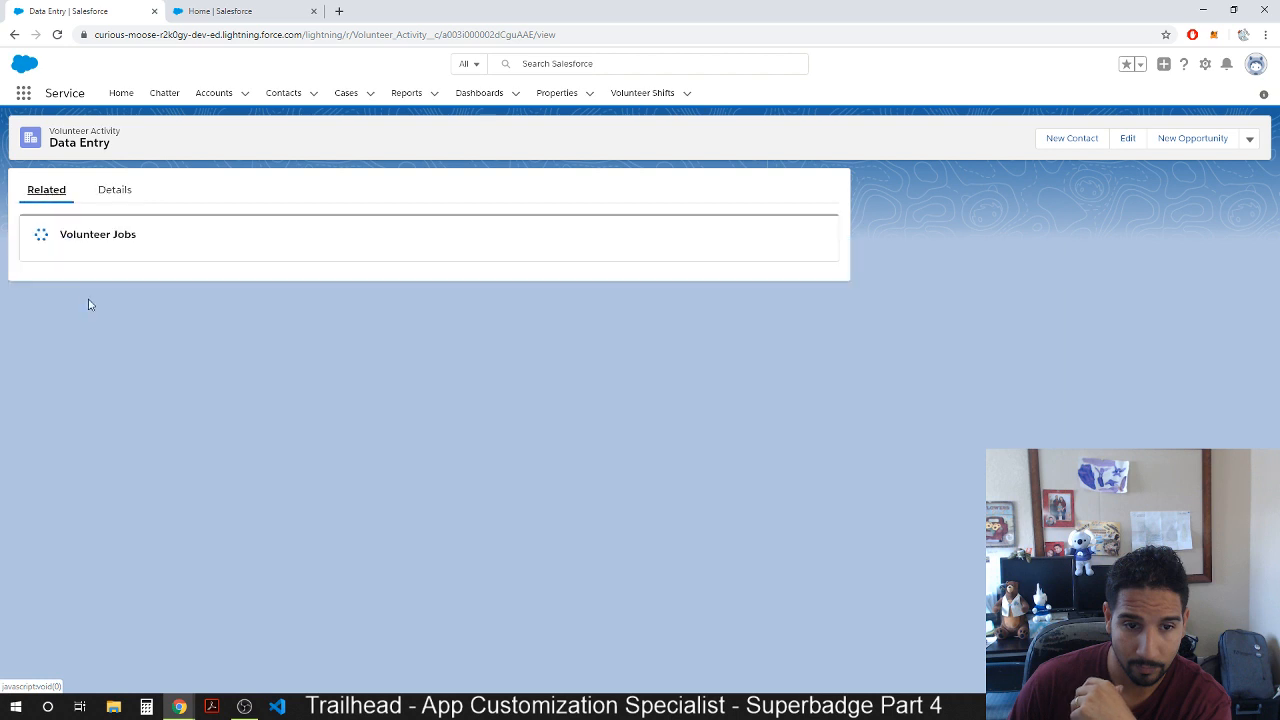
left_click(50, 283)
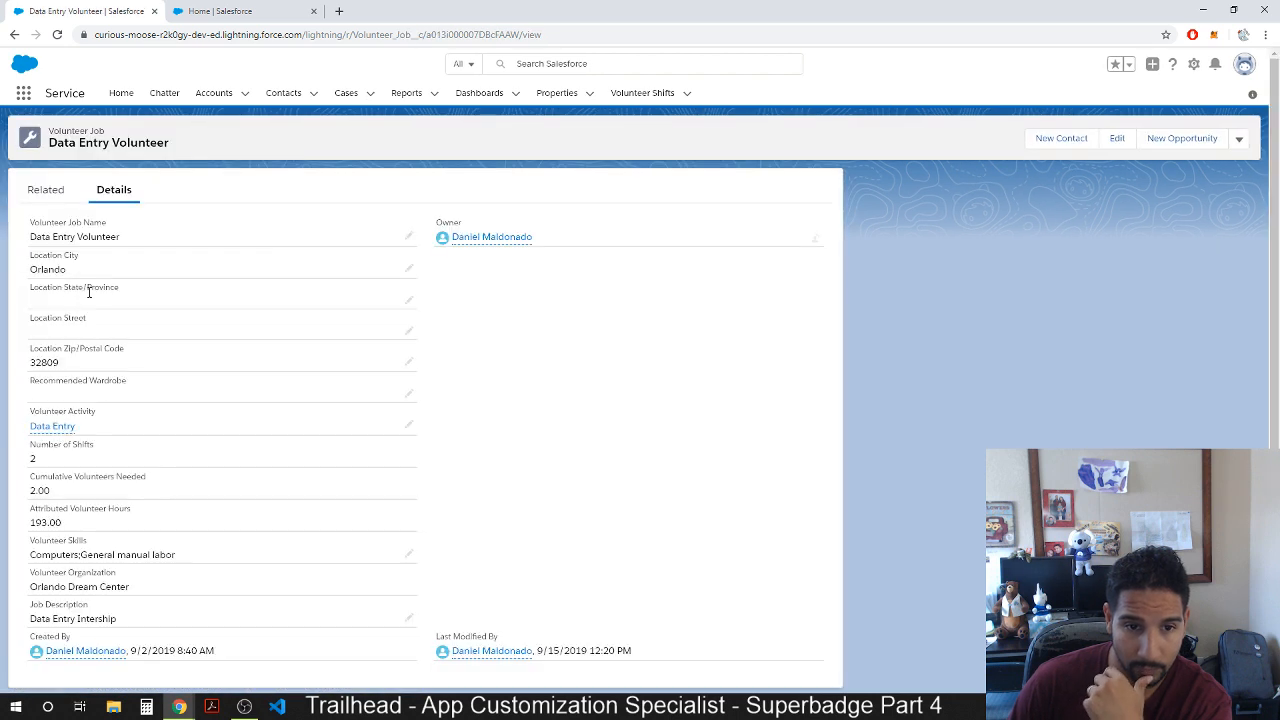
Open the Data Entry 1 shift related to the Data Entry Volunteer job and go to its Shift-0018 worker record.
left_click(60, 196)
left_click(55, 287)
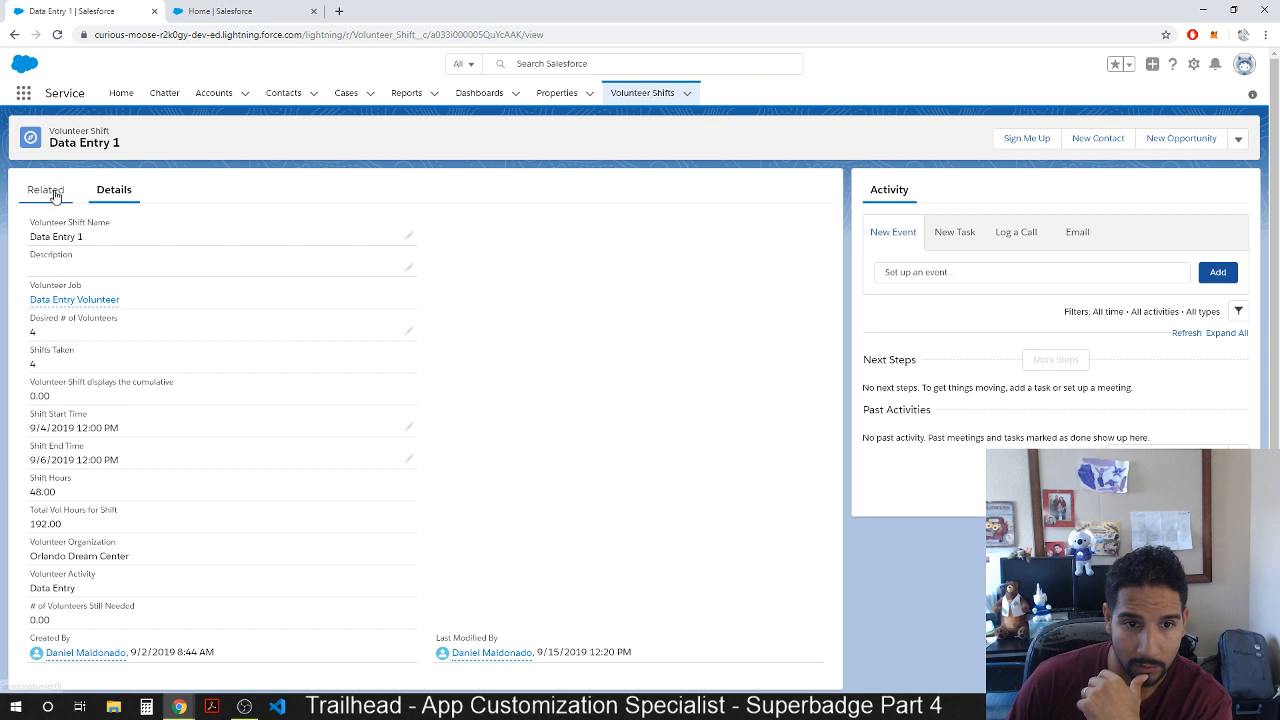
left_click(55, 195)
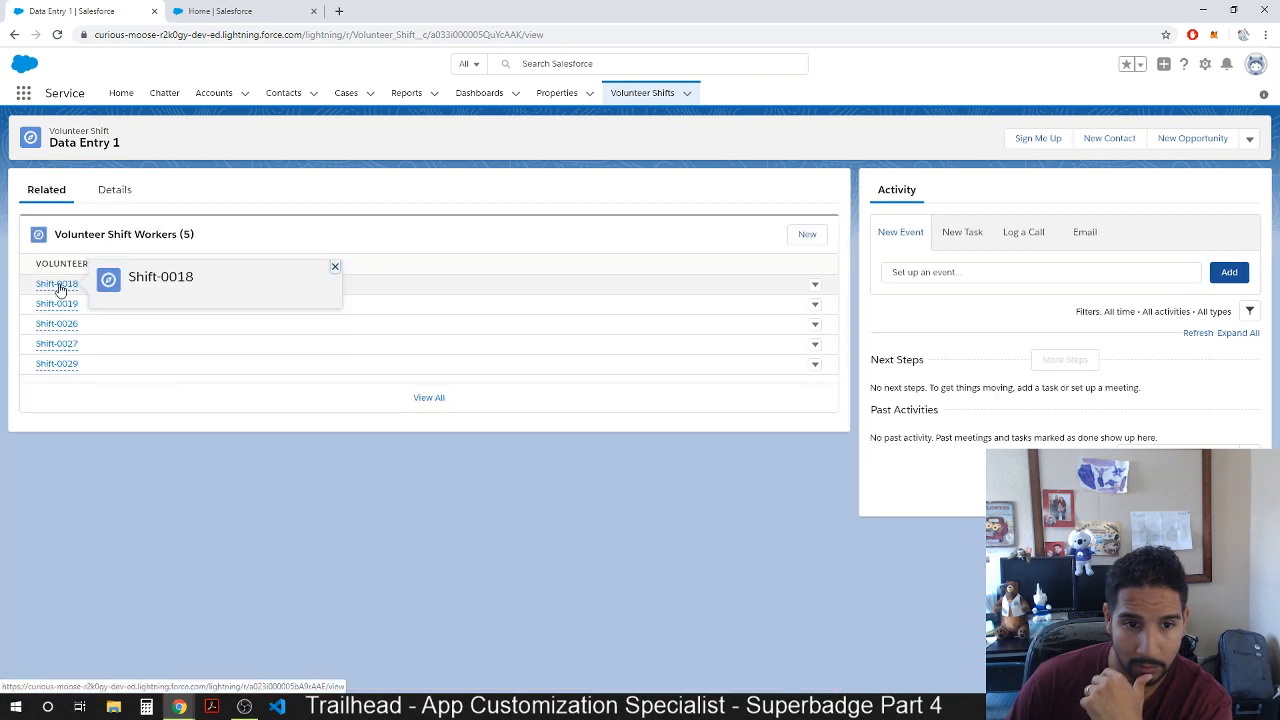
left_click(58, 285)
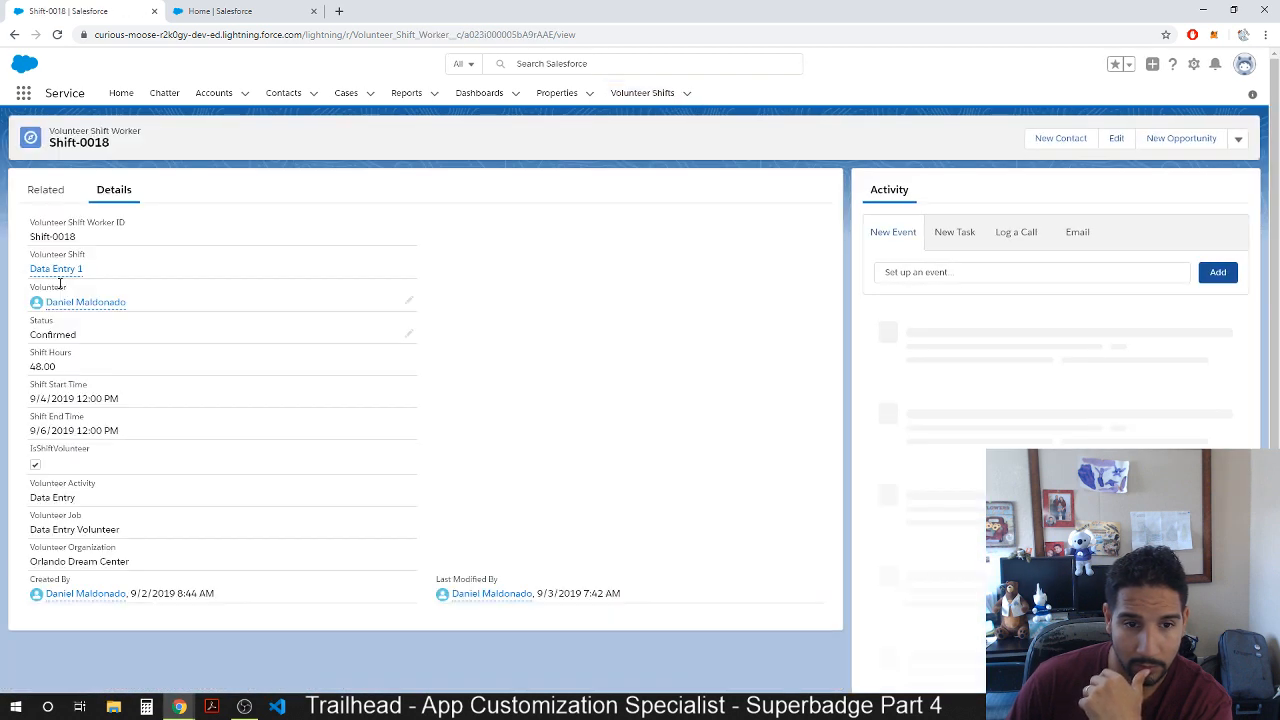
Set the status of volunteer shift worker Shift-0018 to Completed and save the record.
left_click(407, 341)
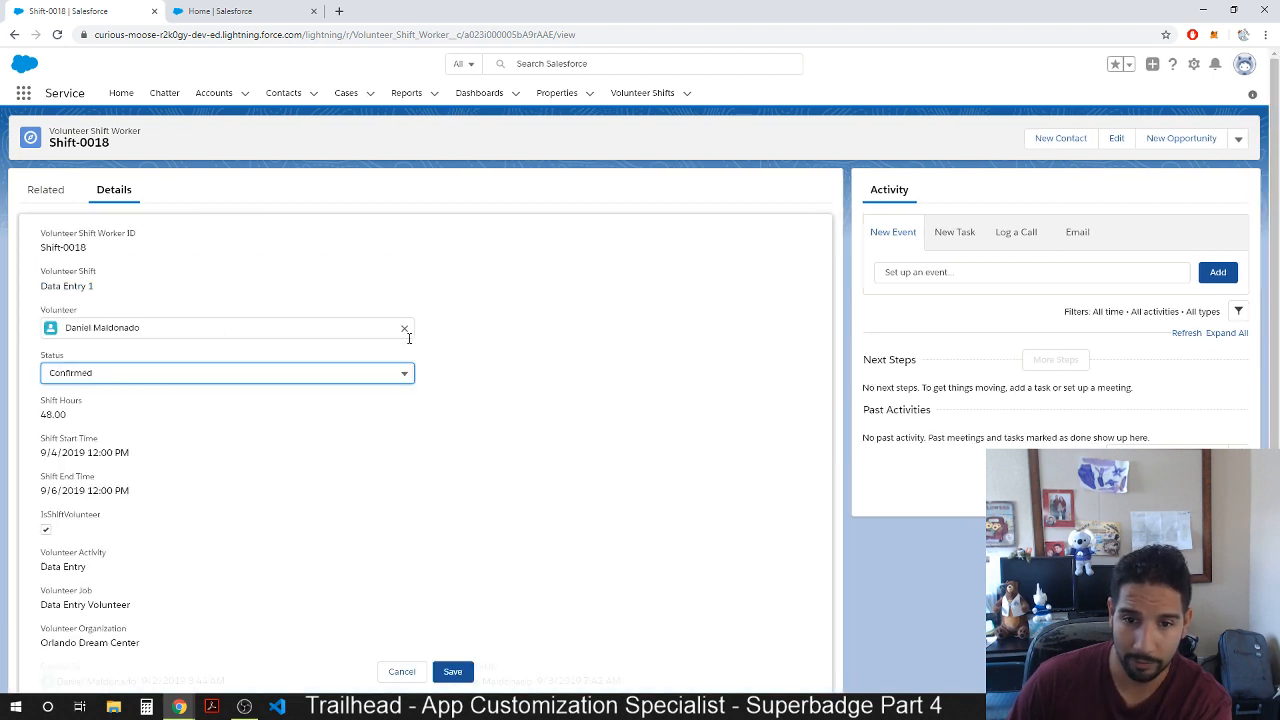
left_click(254, 374)
left_click(90, 495)
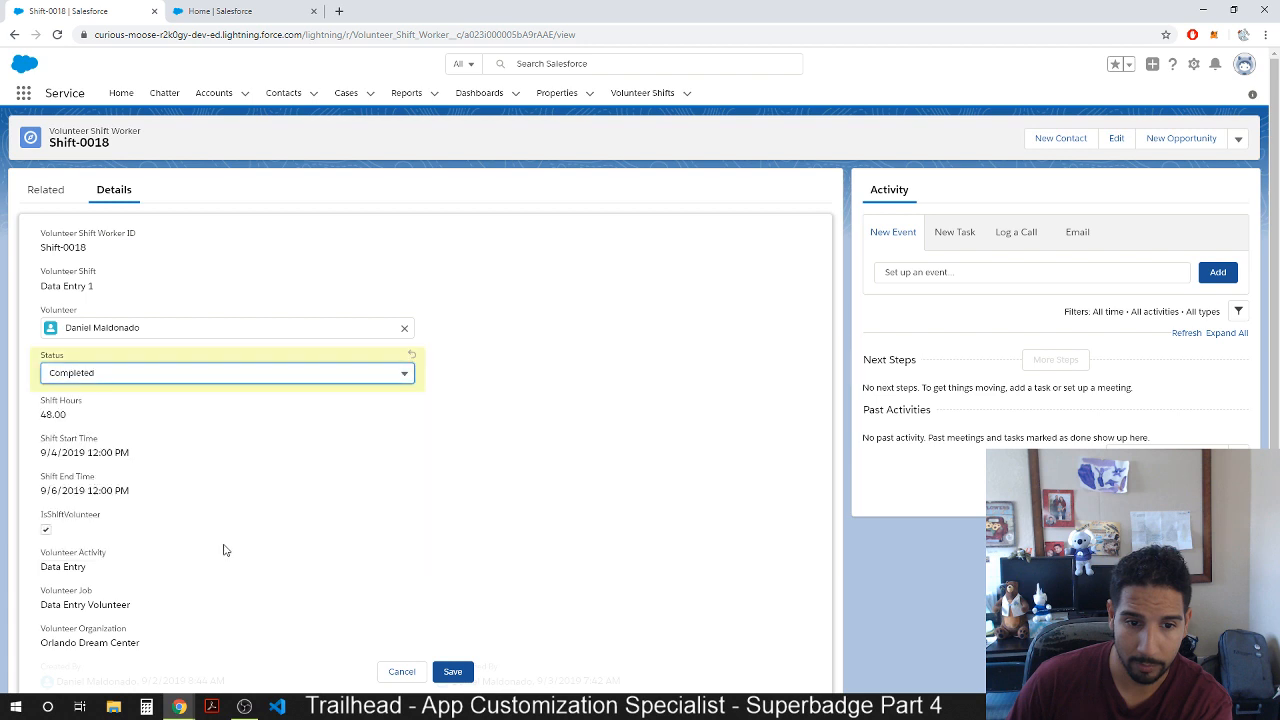
left_click(451, 673)
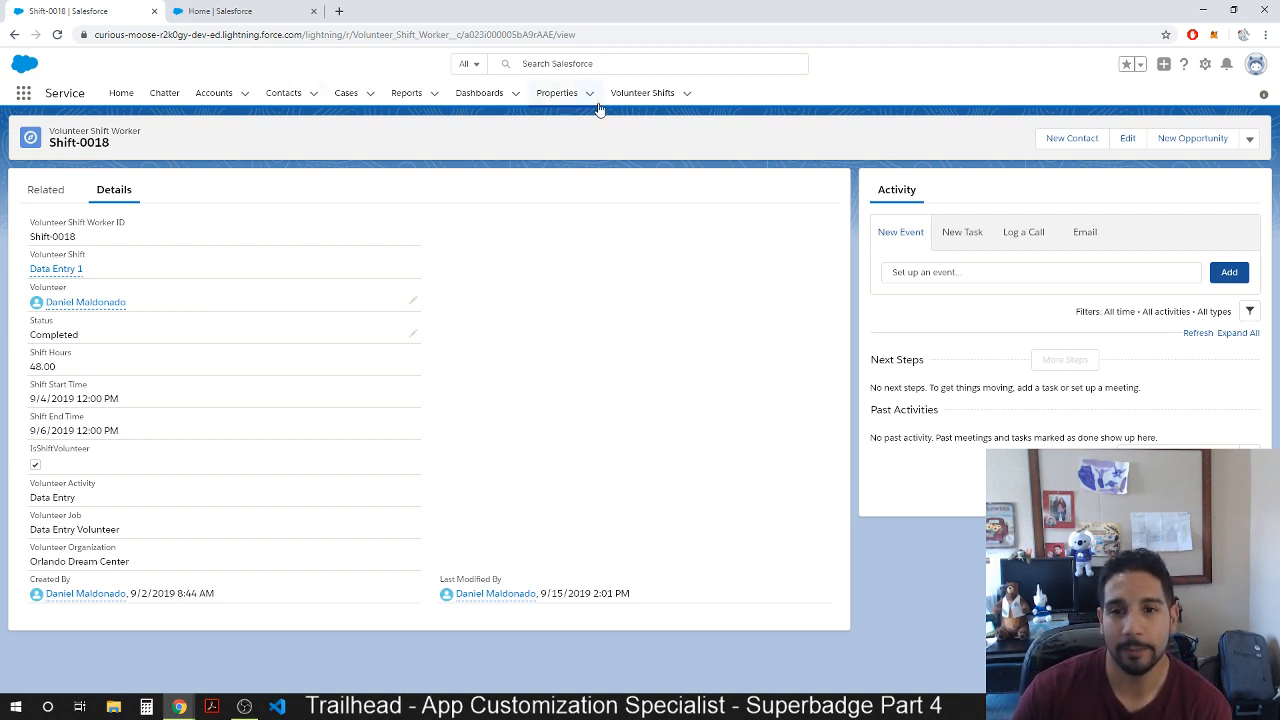
Review the update status action of the active Launch Shift Approver process in Process Builder and compare it with Shift-0018's status.
left_click(218, 11)
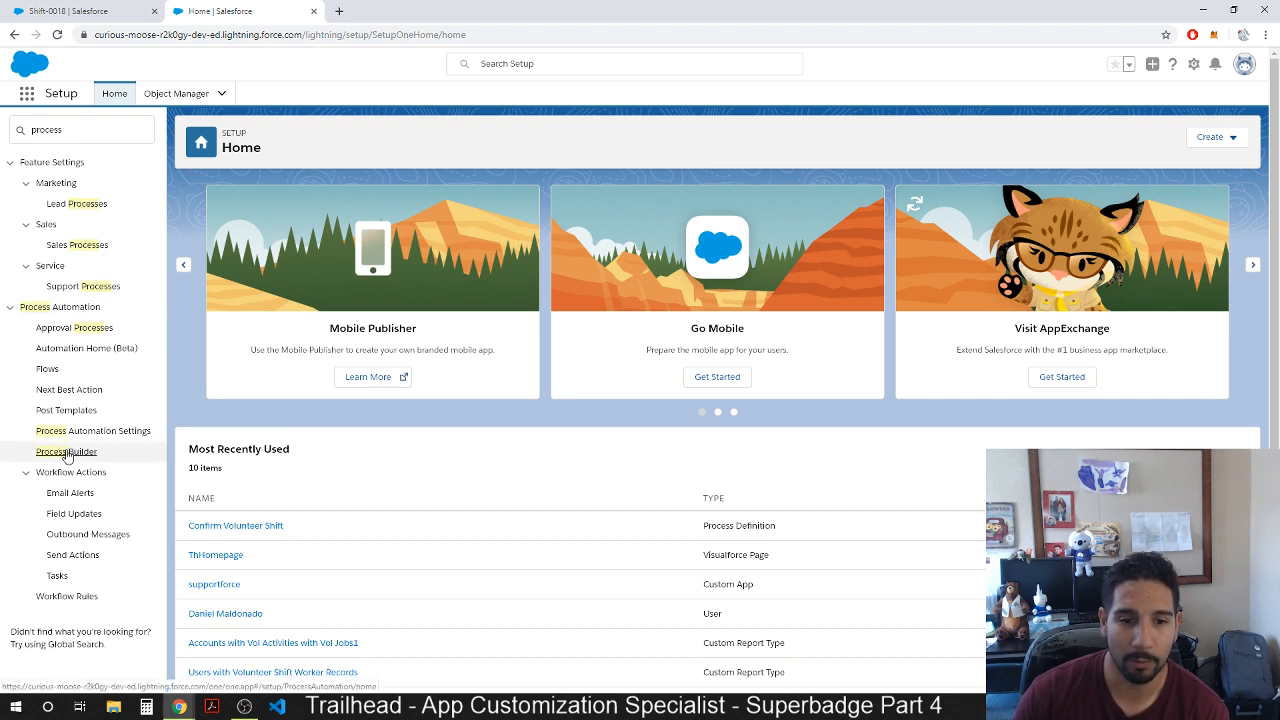
left_click(66, 451)
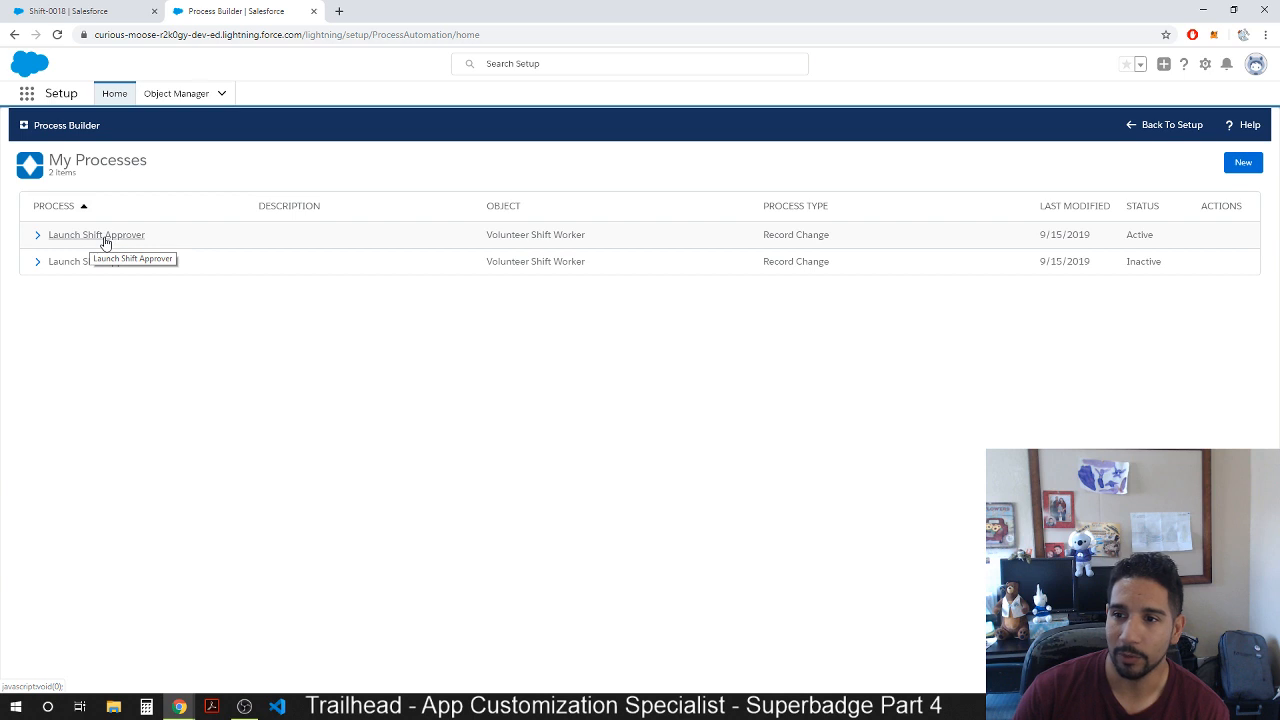
left_click(105, 236)
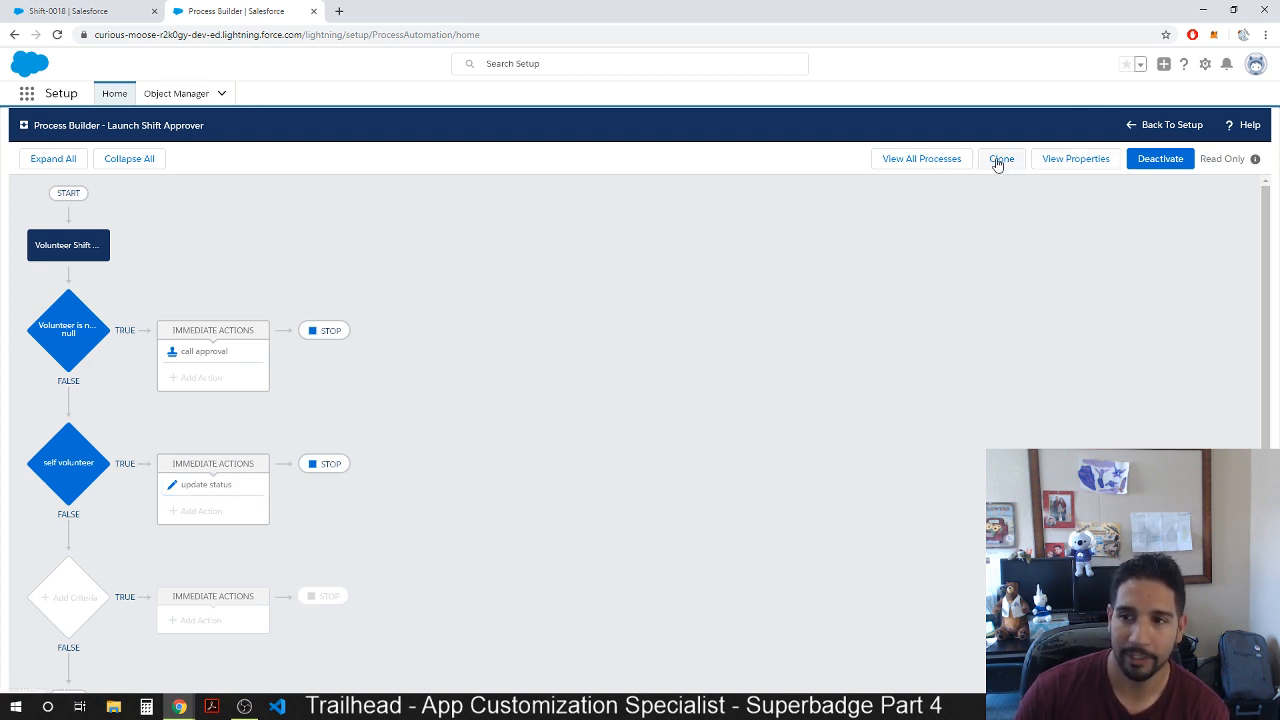
left_click(187, 488)
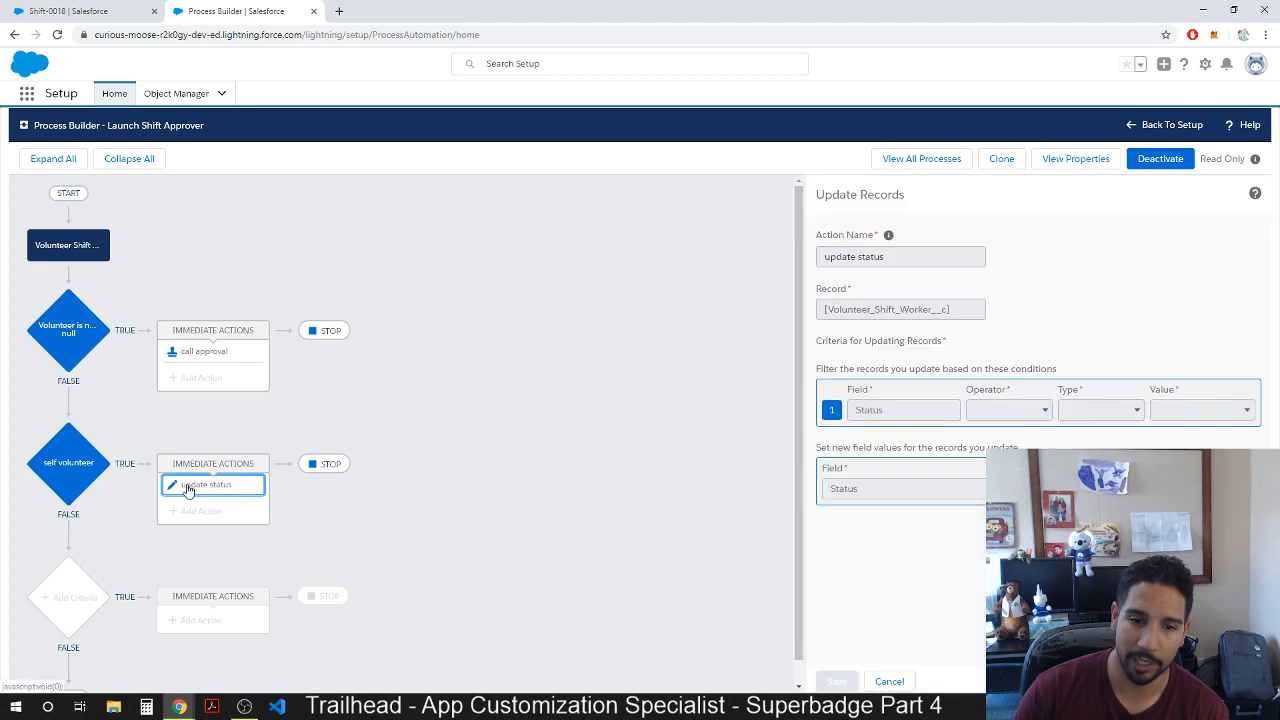
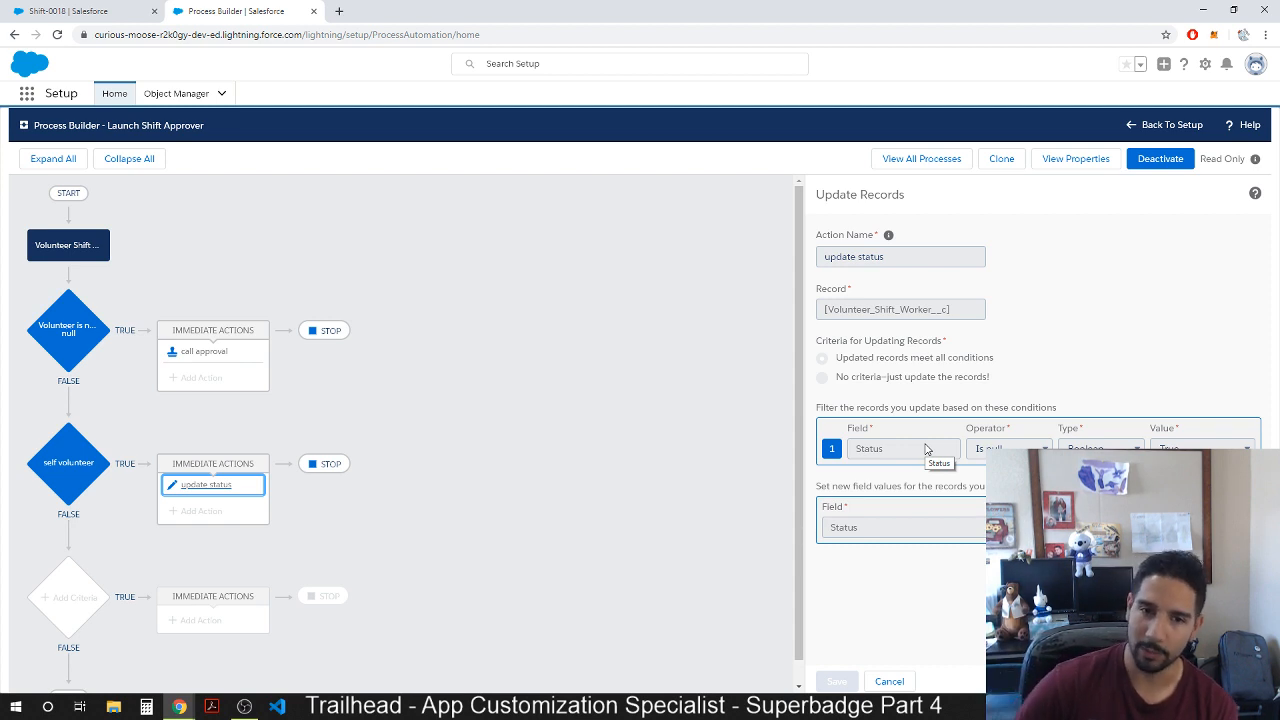
left_click(95, 12)
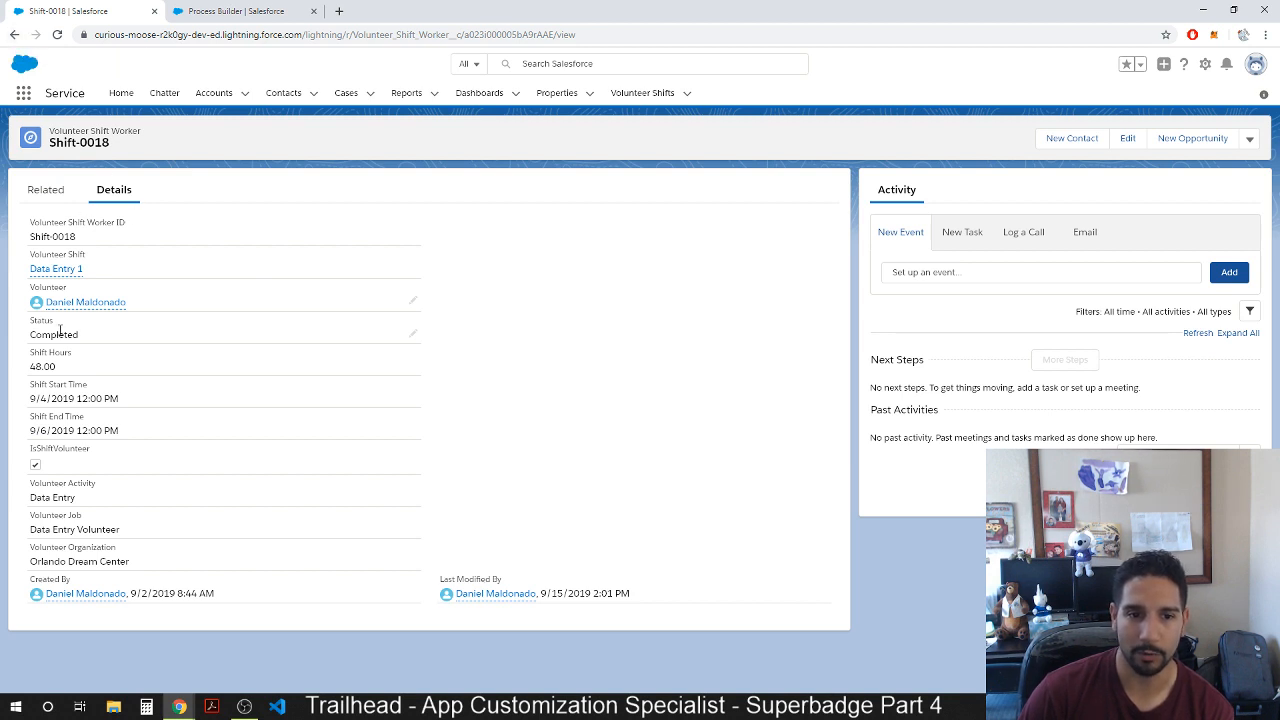
left_click_drag(87, 343, 19, 326)
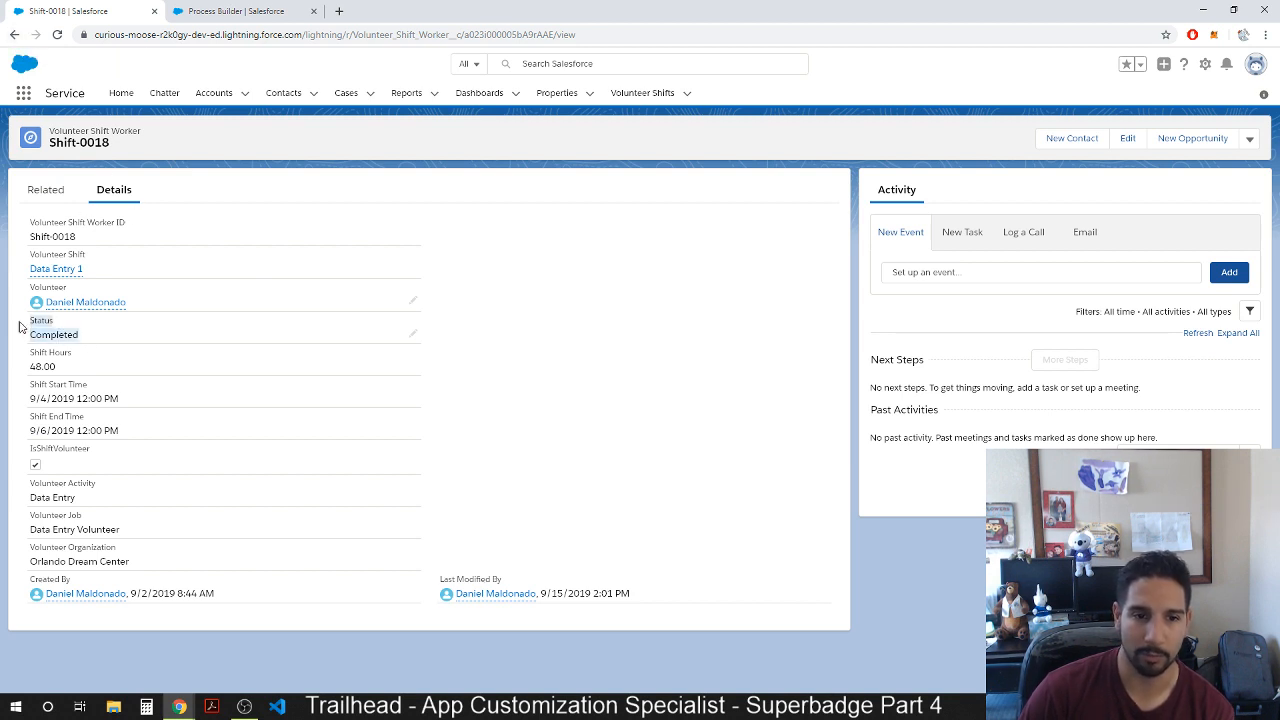
Open Shift-0019 from the Data Entry 1 shift and try to save it with the status Completed.
left_click(14, 36)
left_click(72, 304)
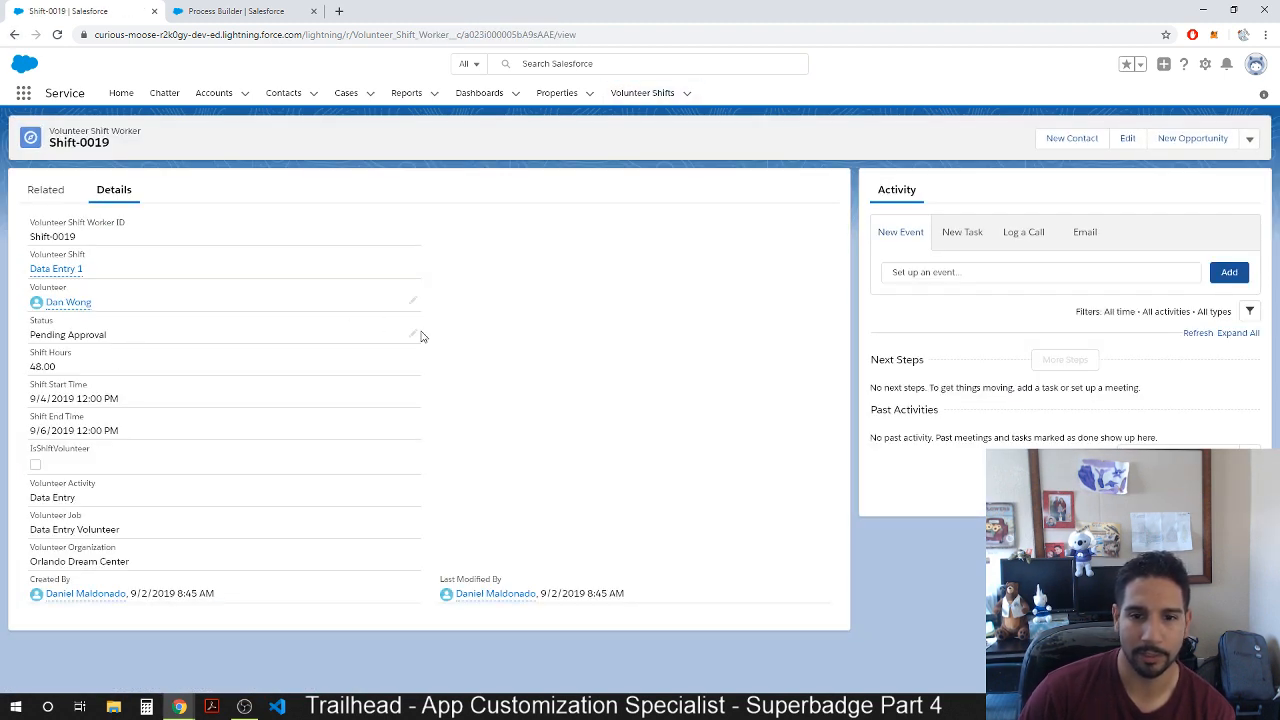
left_click(416, 337)
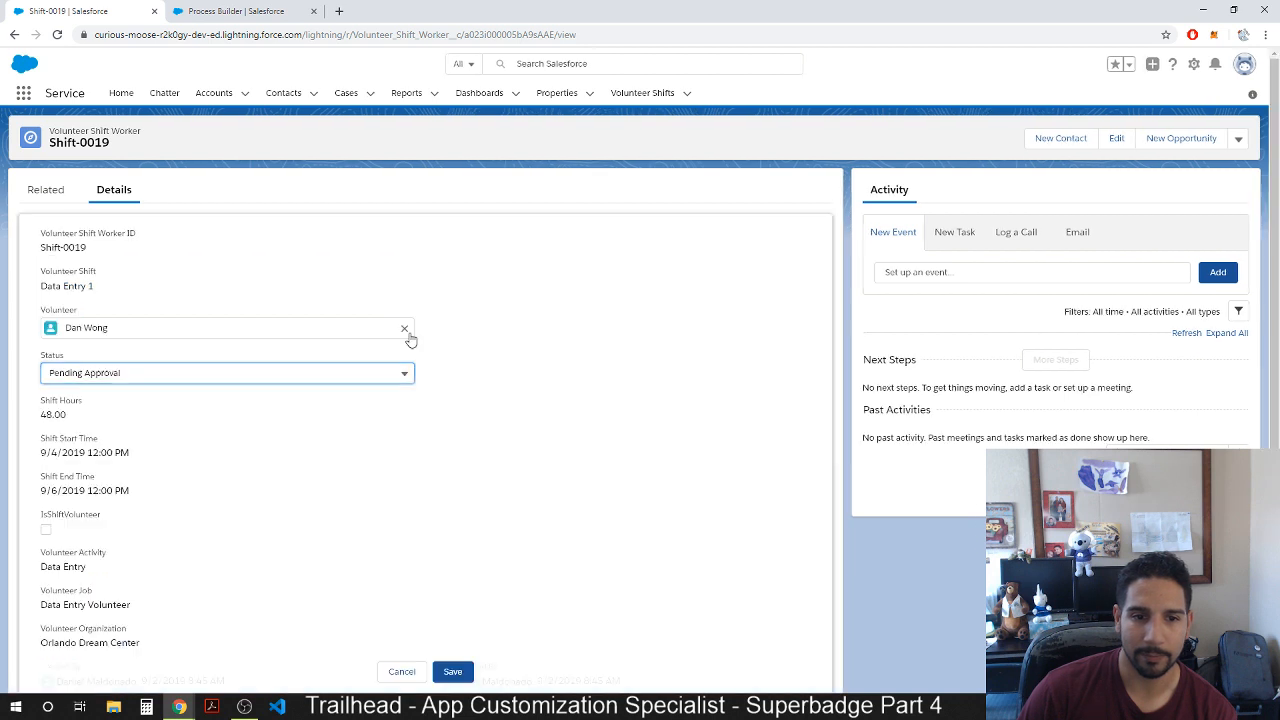
left_click(200, 372)
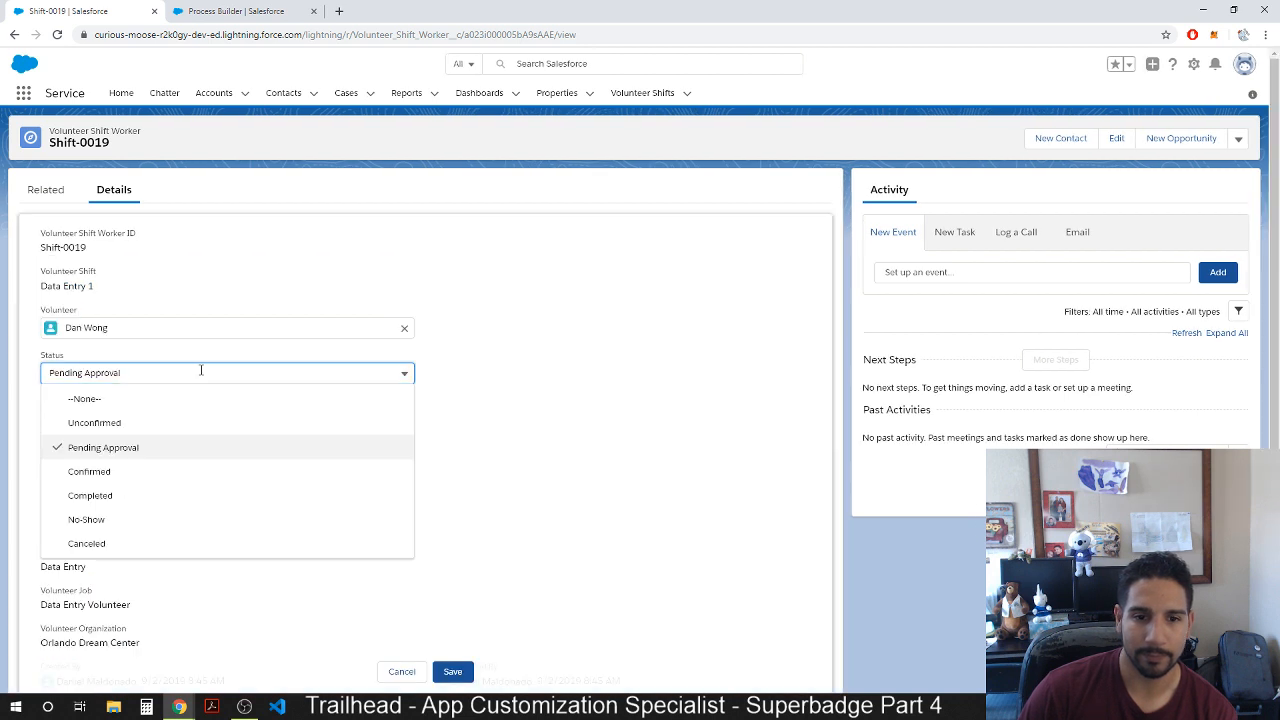
left_click(114, 496)
left_click(453, 672)
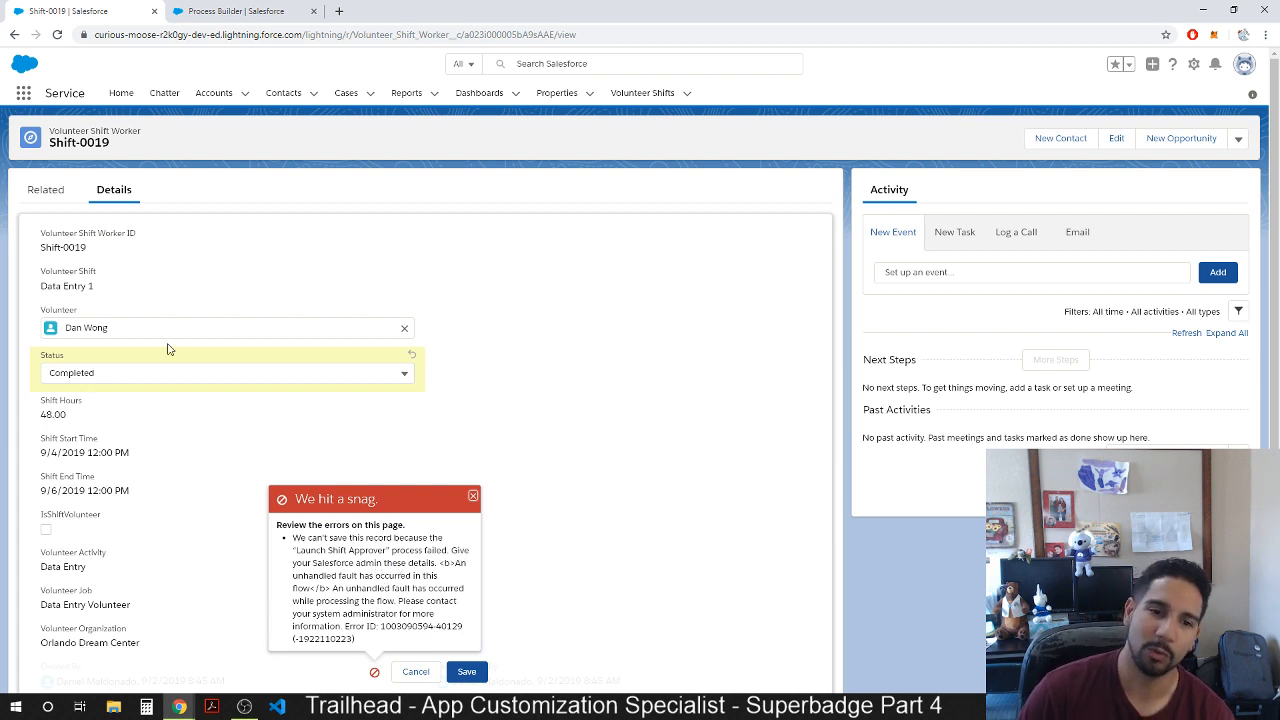
Read the save error on Shift-0019, discard its unsaved changes and return to the Data Entry 1 shift.
left_click(108, 374)
left_click(590, 509)
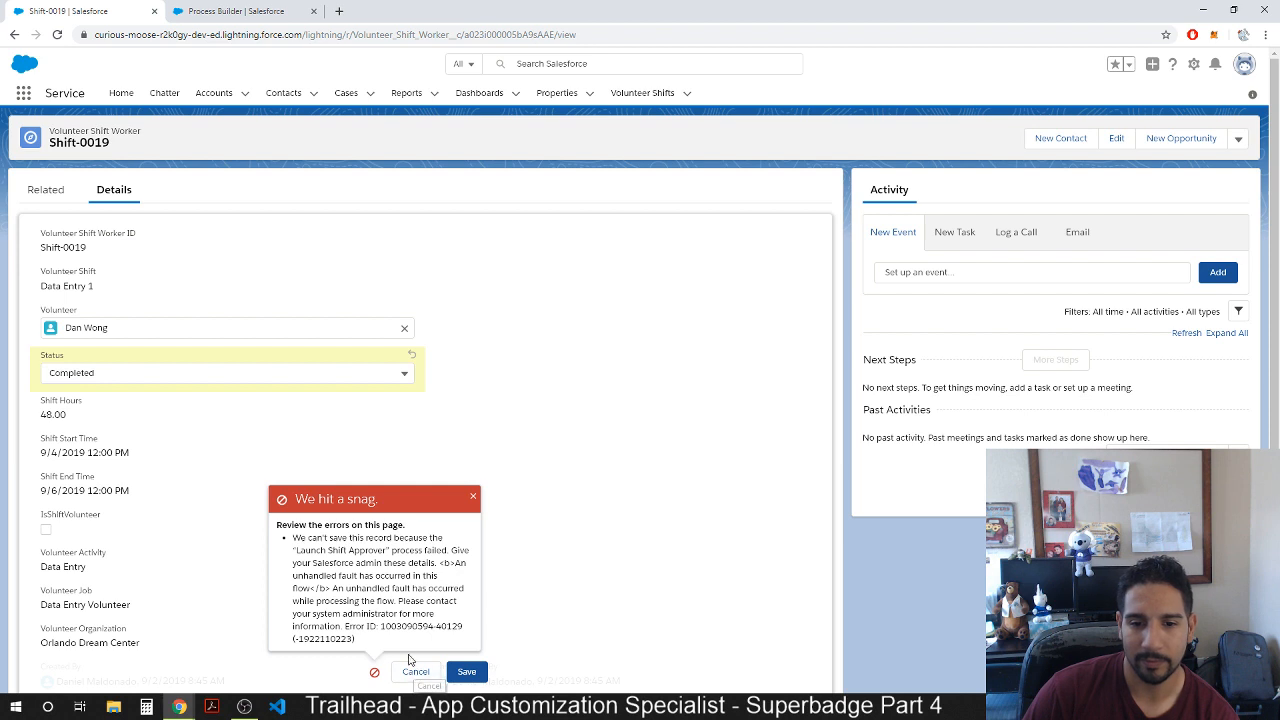
left_click_drag(293, 550, 471, 640)
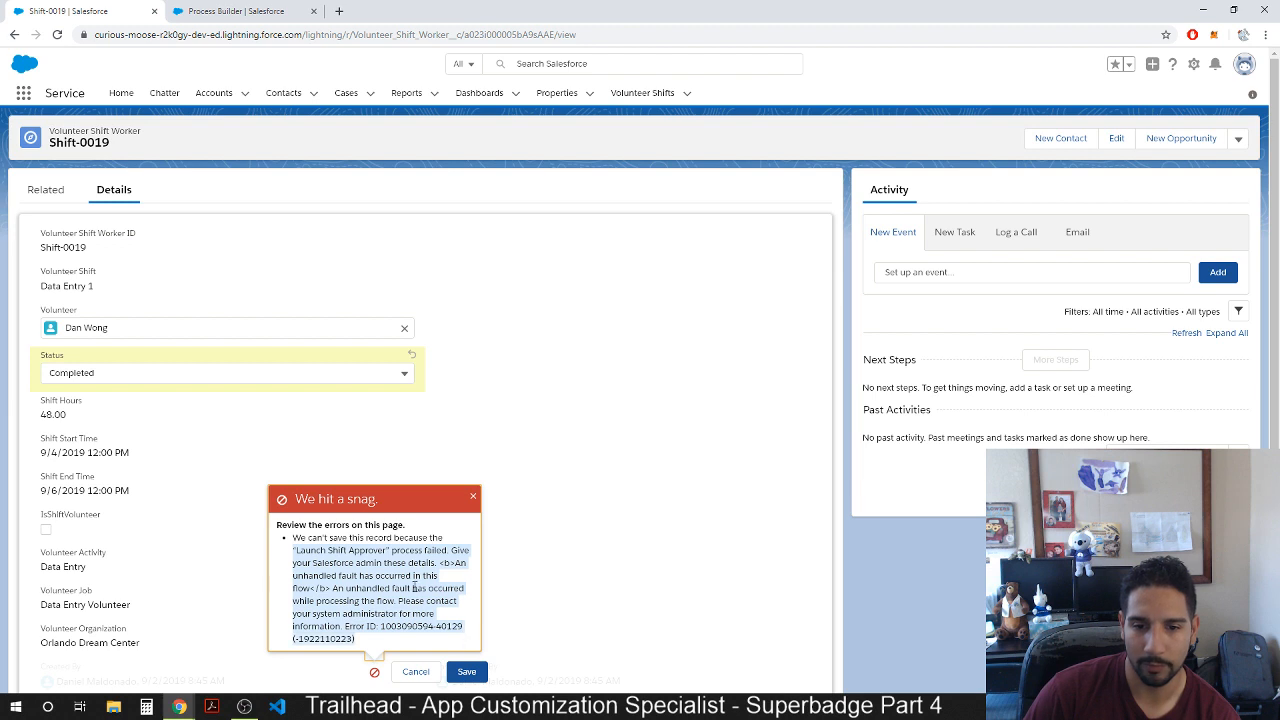
left_click(469, 403)
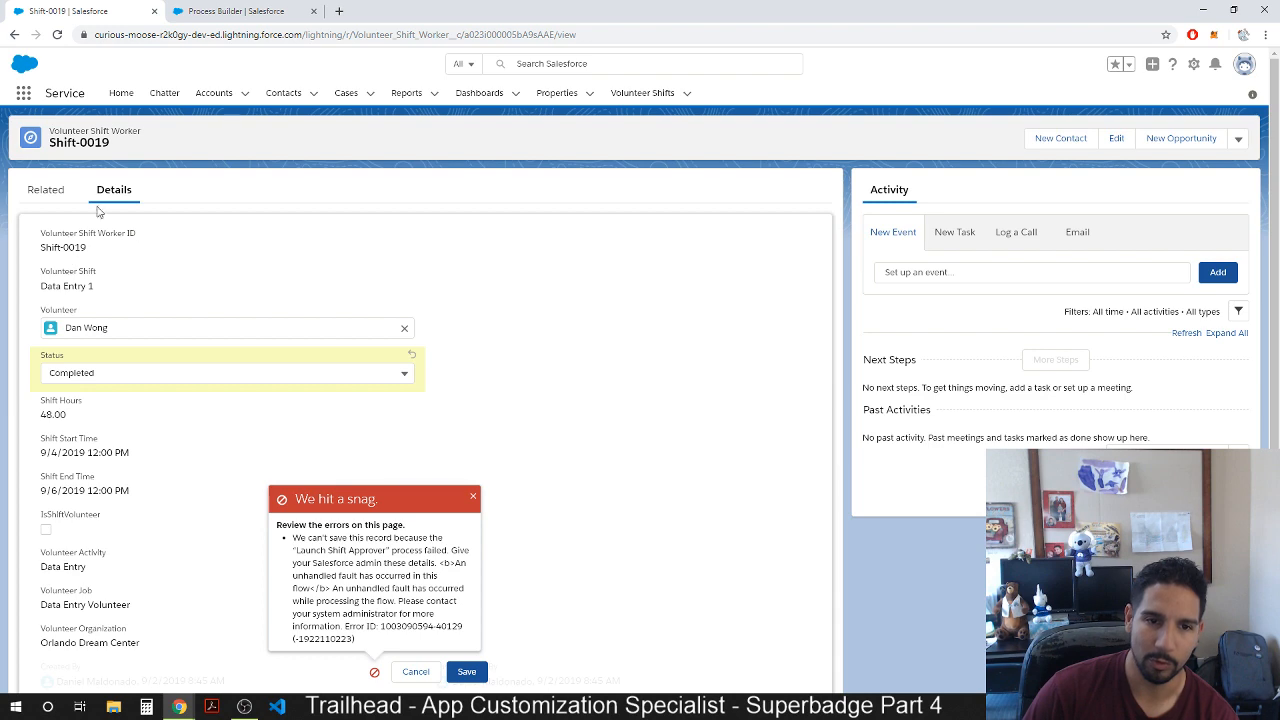
left_click(14, 34)
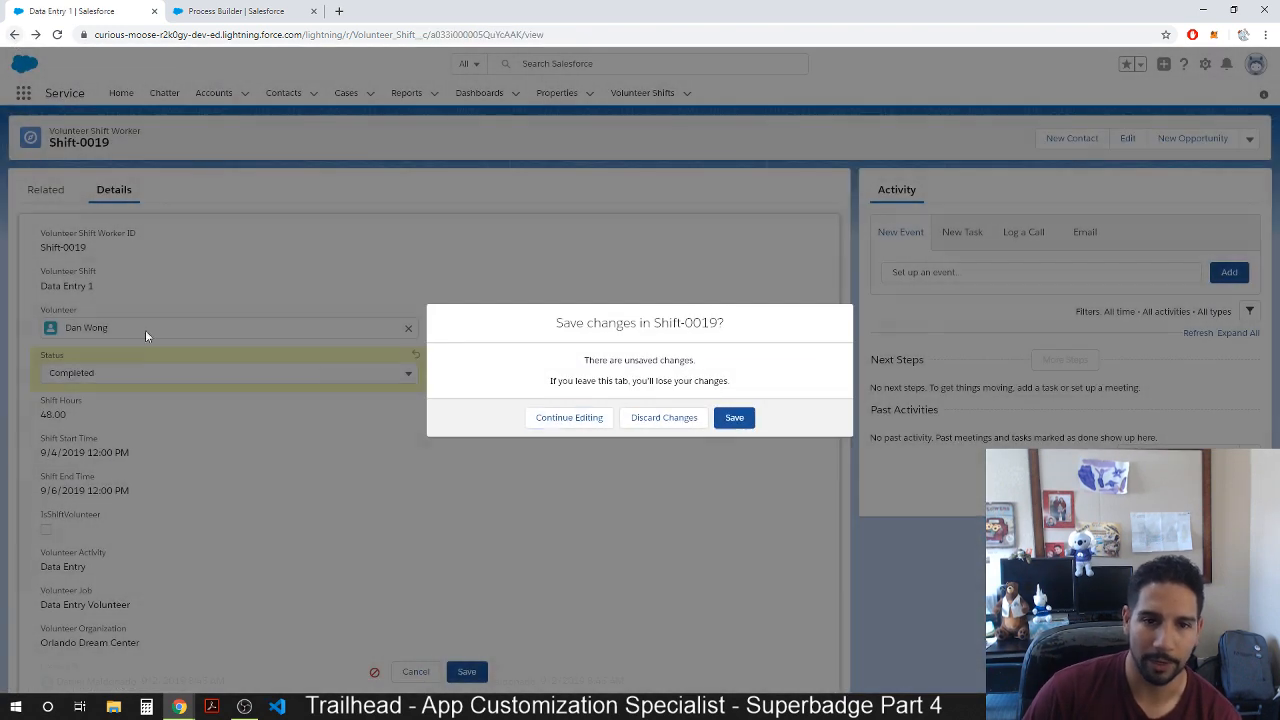
left_click(668, 420)
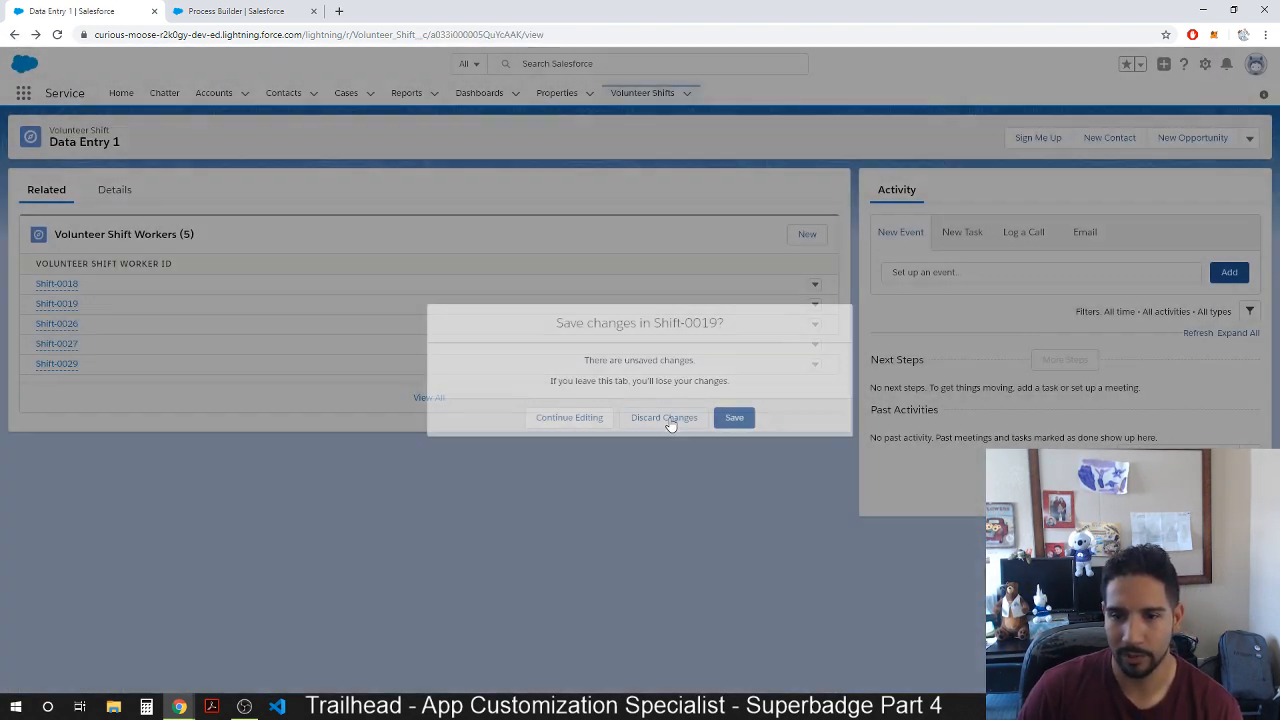
Set the status of Shift-0026 to Completed, save it and return to the Data Entry 1 shift.
left_click(62, 326)
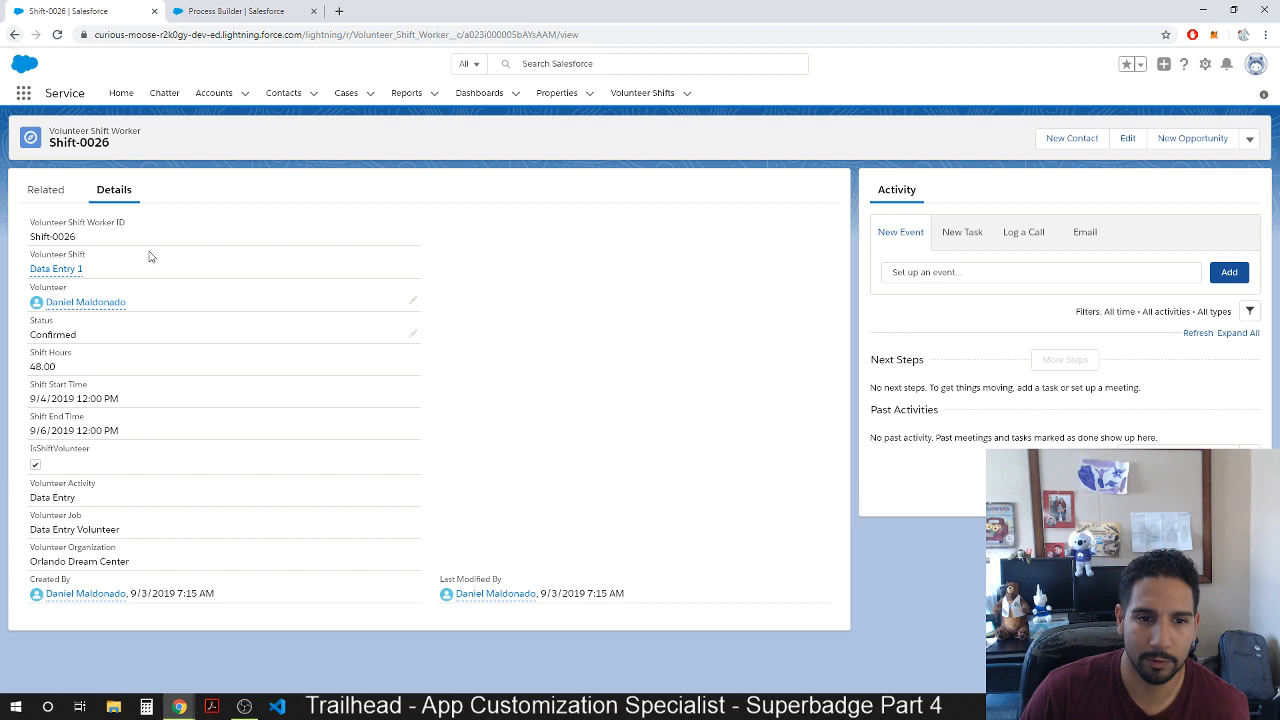
left_click(412, 334)
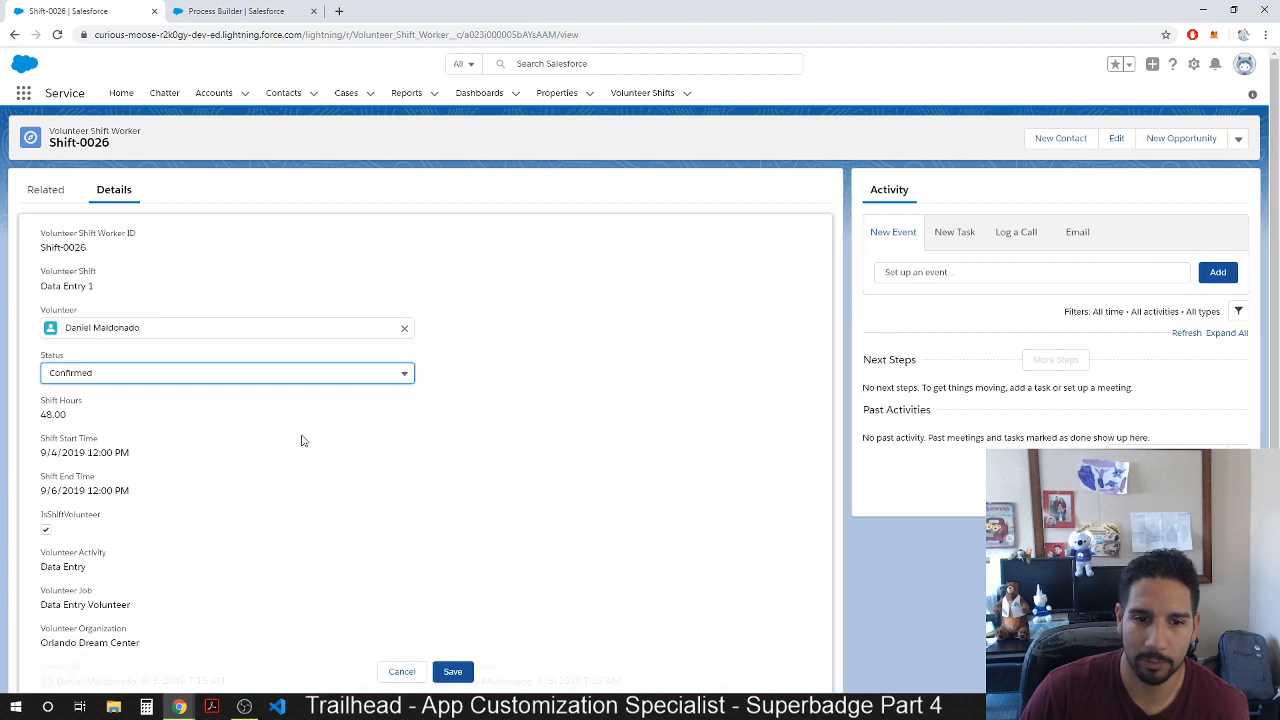
left_click(340, 373)
left_click(123, 494)
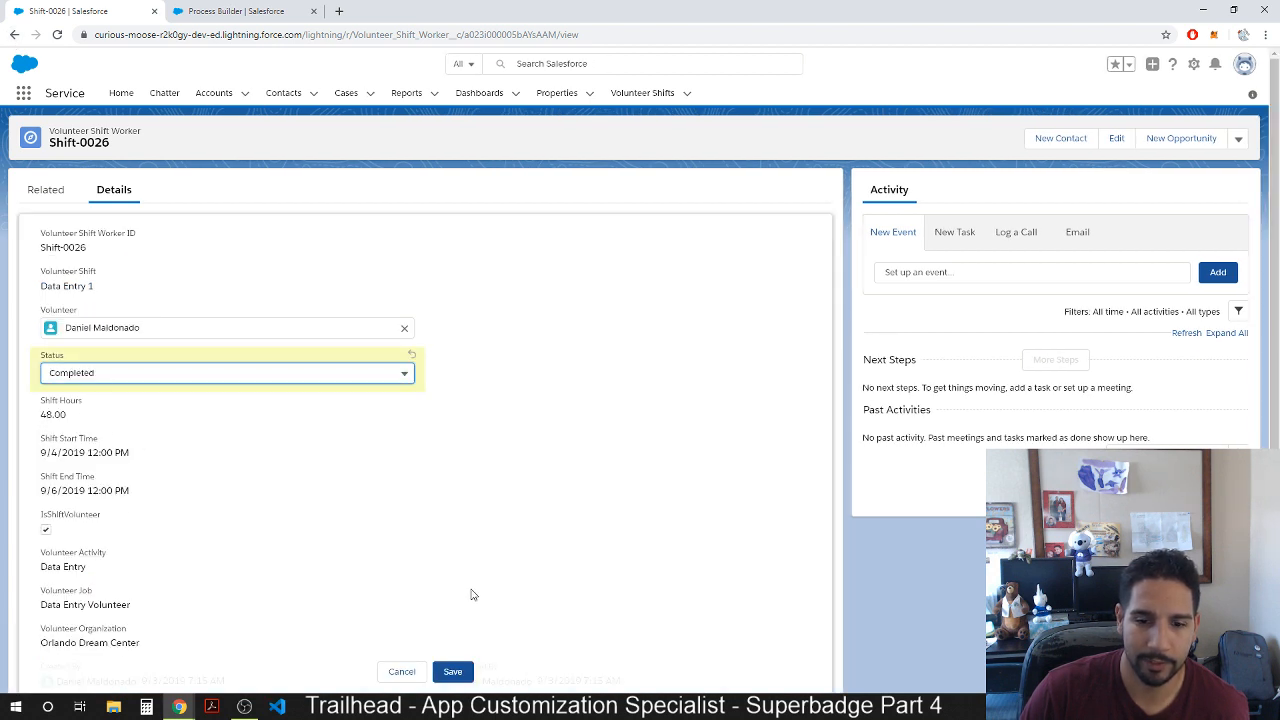
left_click(455, 673)
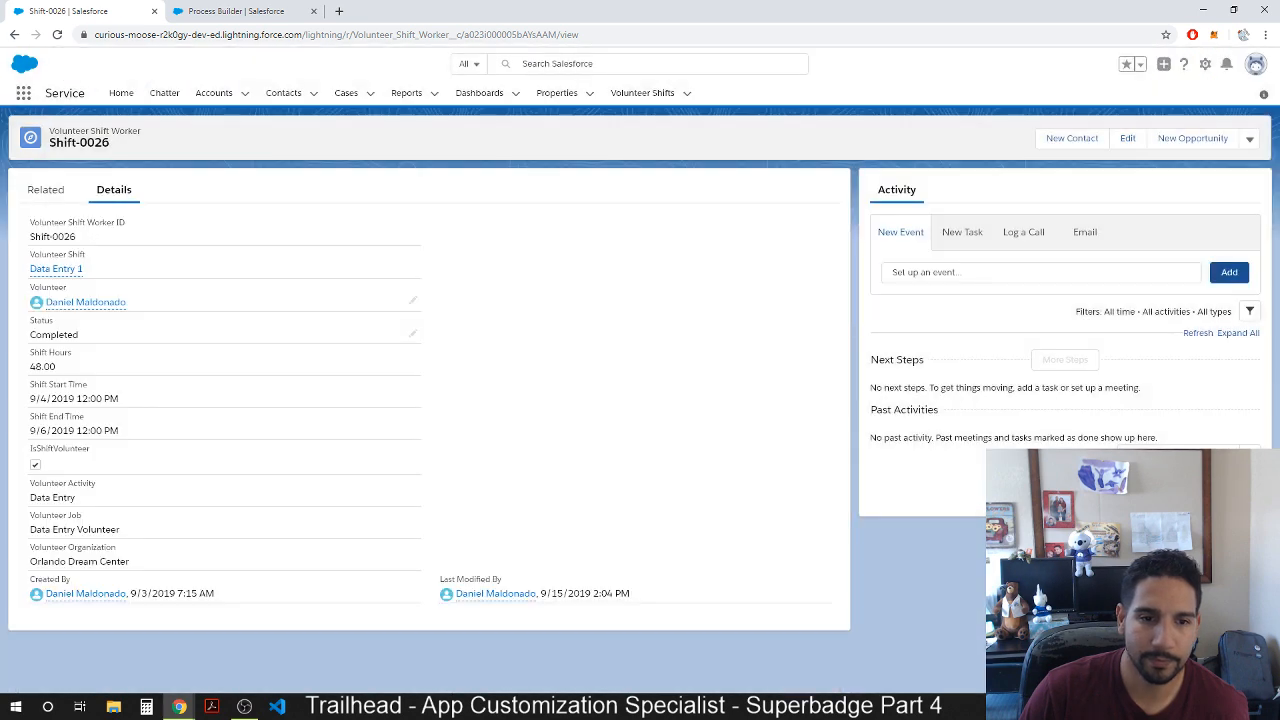
left_click(14, 34)
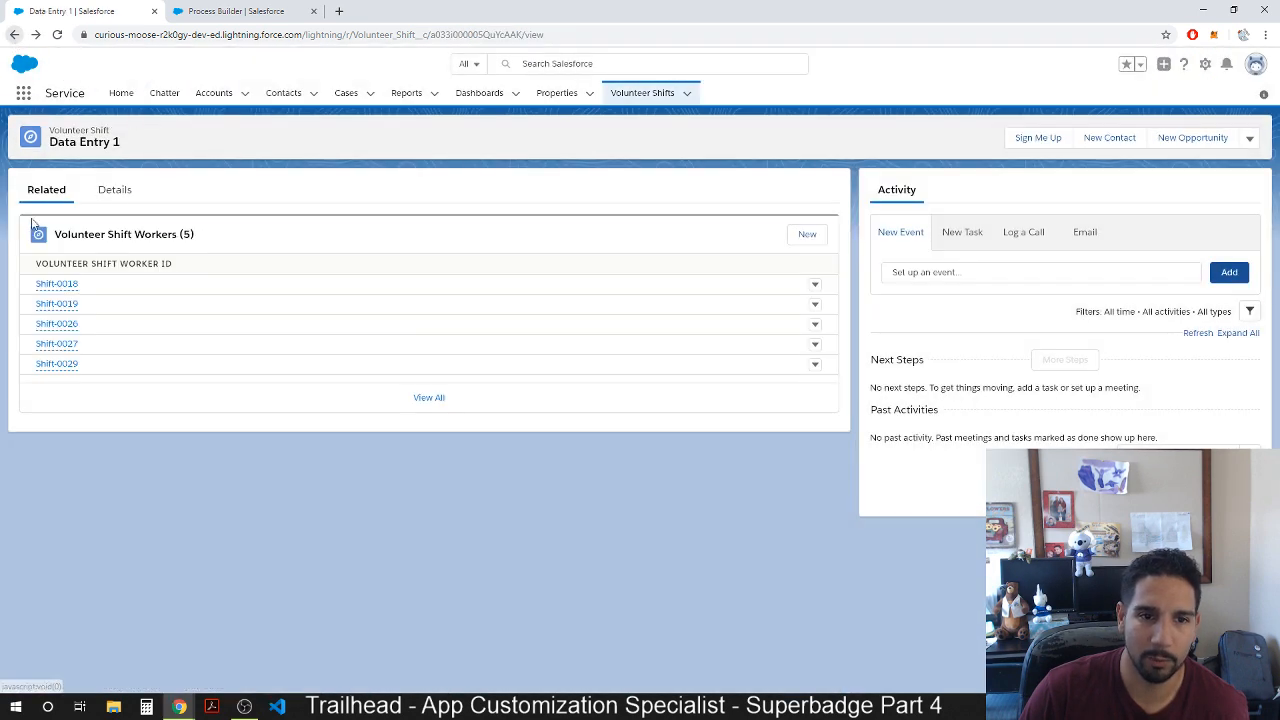
Set the status of Shift-0029 to Completed, save it and return to the Data Entry 1 shift.
left_click(42, 362)
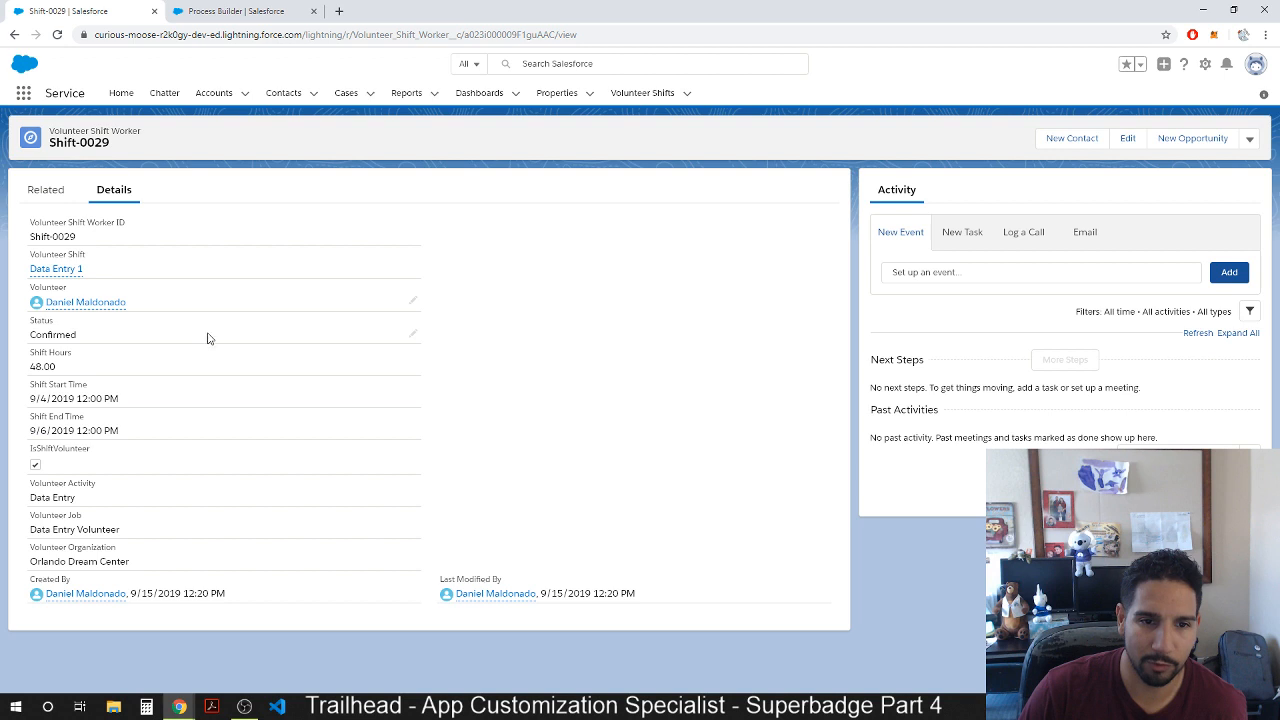
left_click(412, 333)
left_click(214, 376)
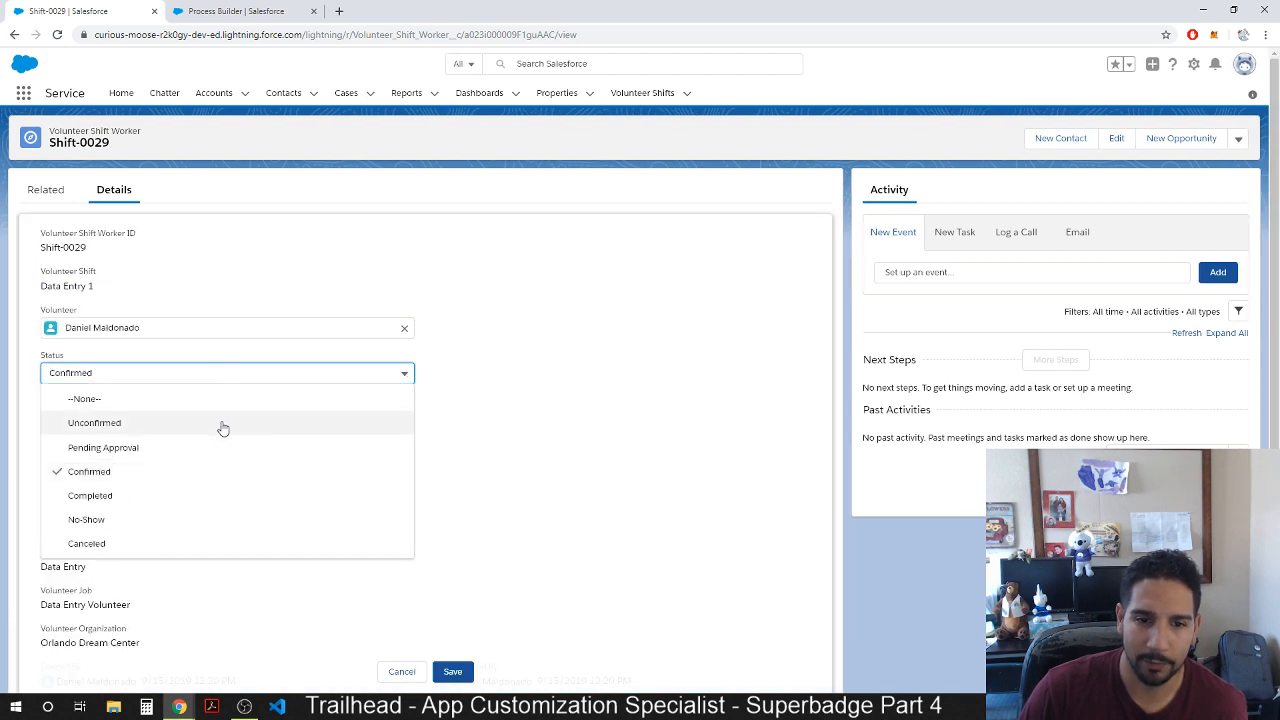
left_click(107, 500)
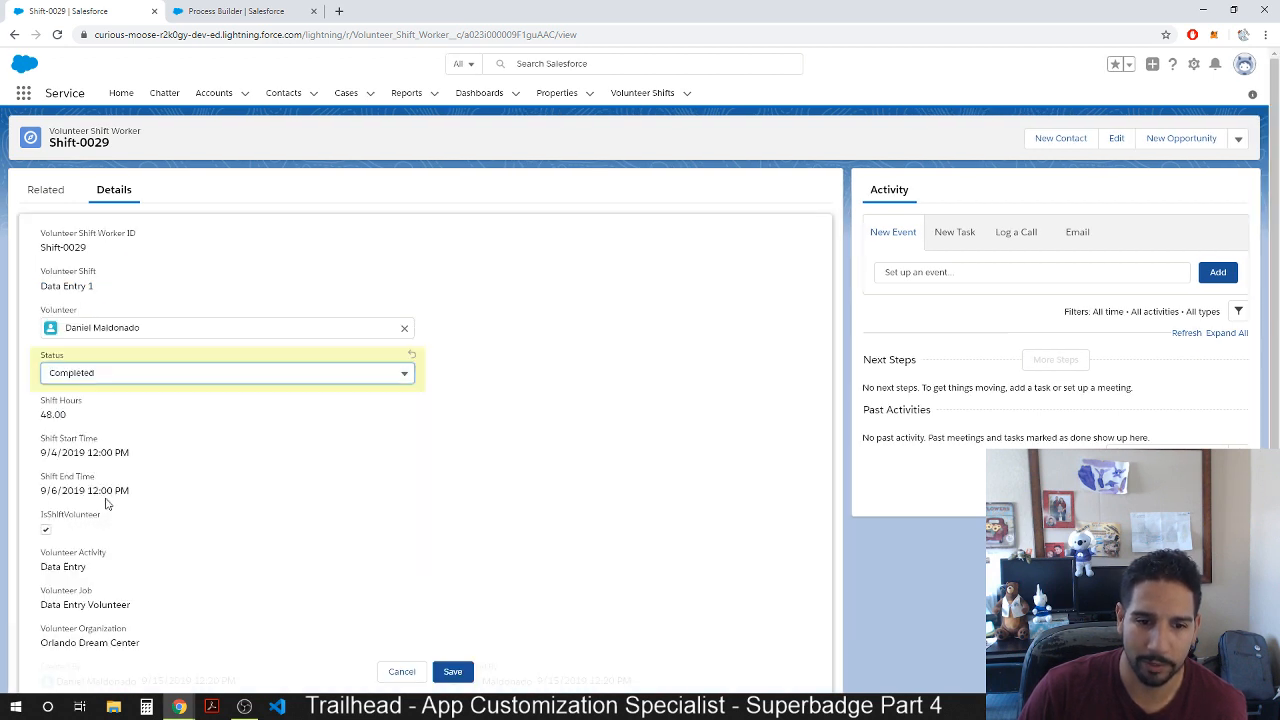
left_click(452, 671)
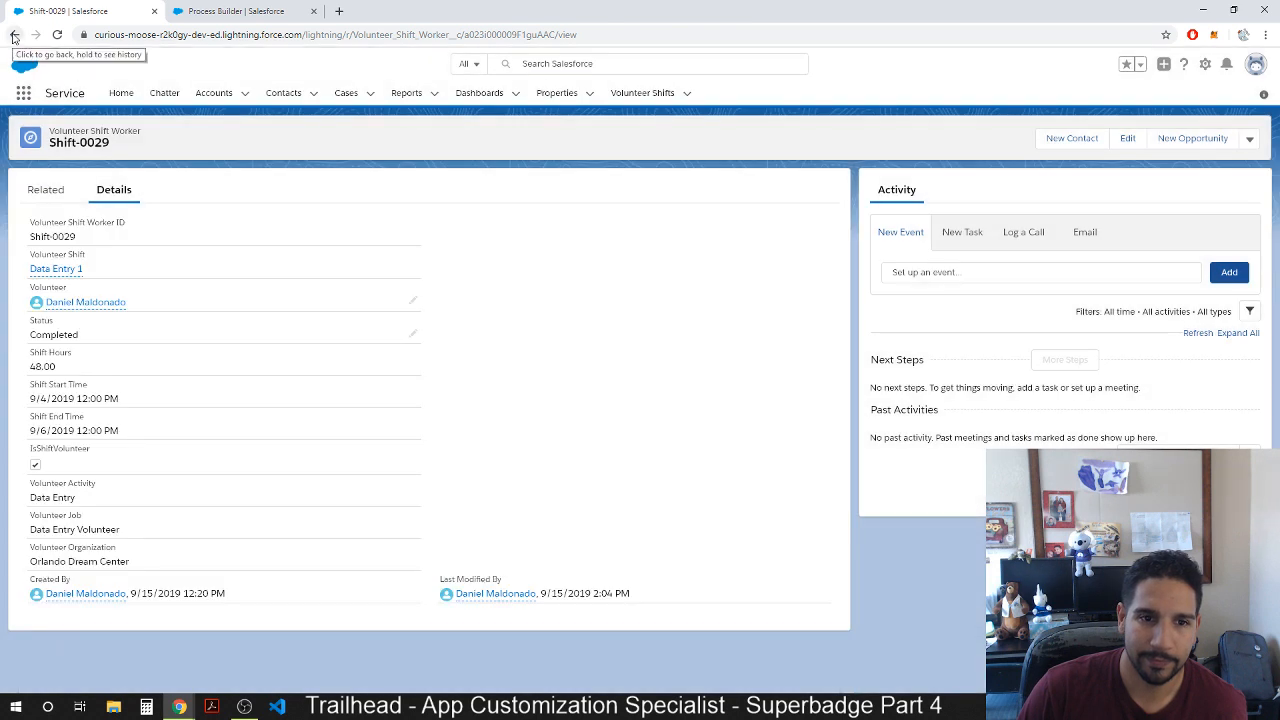
left_click(14, 35)
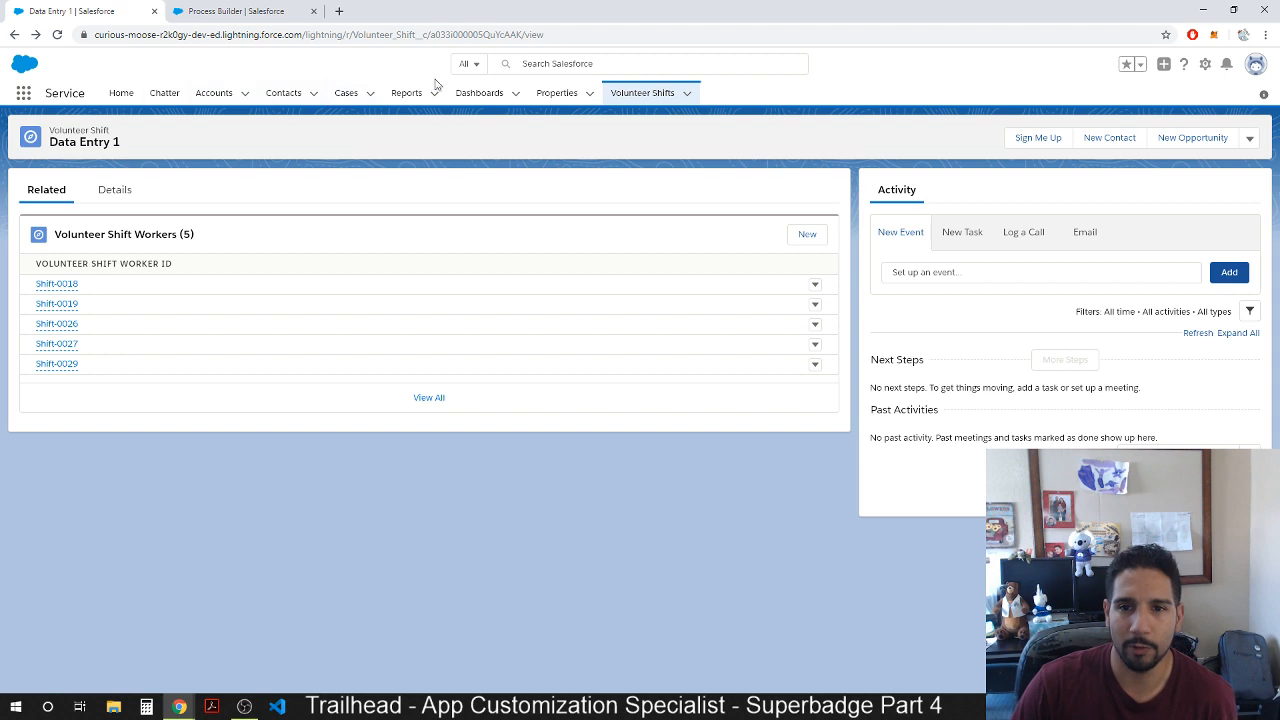
Open the Top Volunteers1 report to check its shift hours by volunteer, then leave it for the Cases list.
left_click(409, 97)
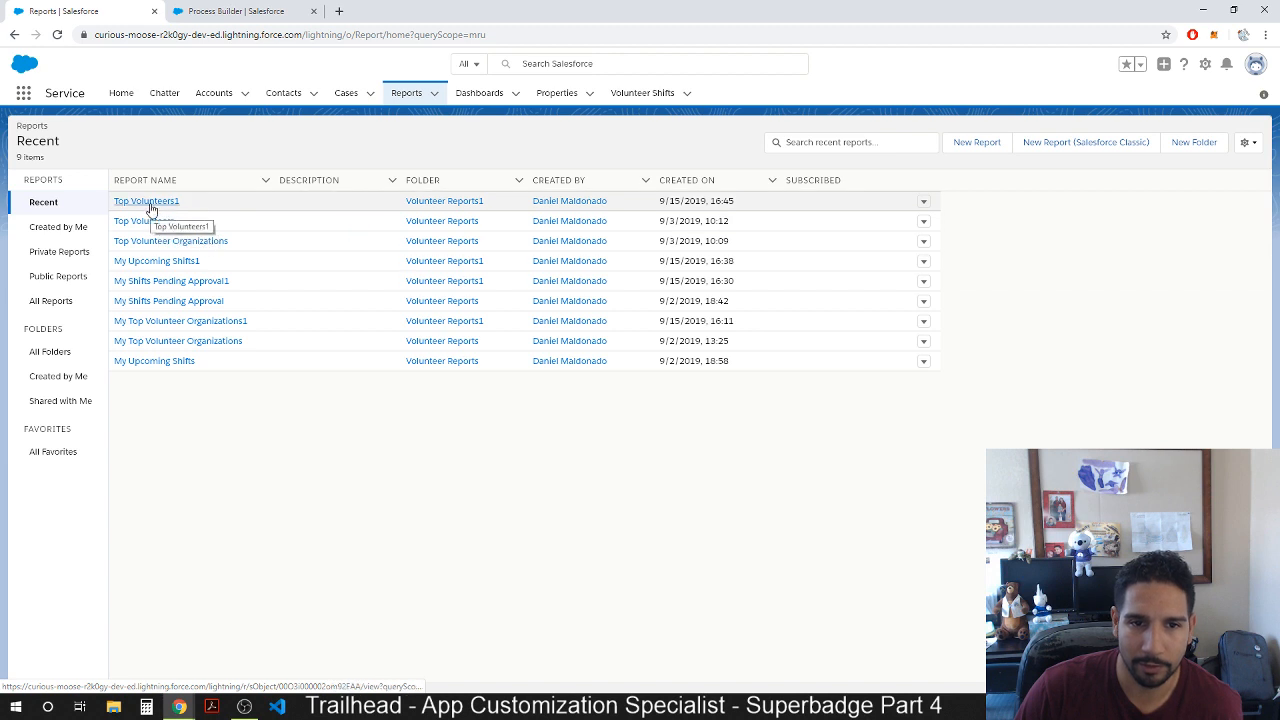
left_click(152, 204)
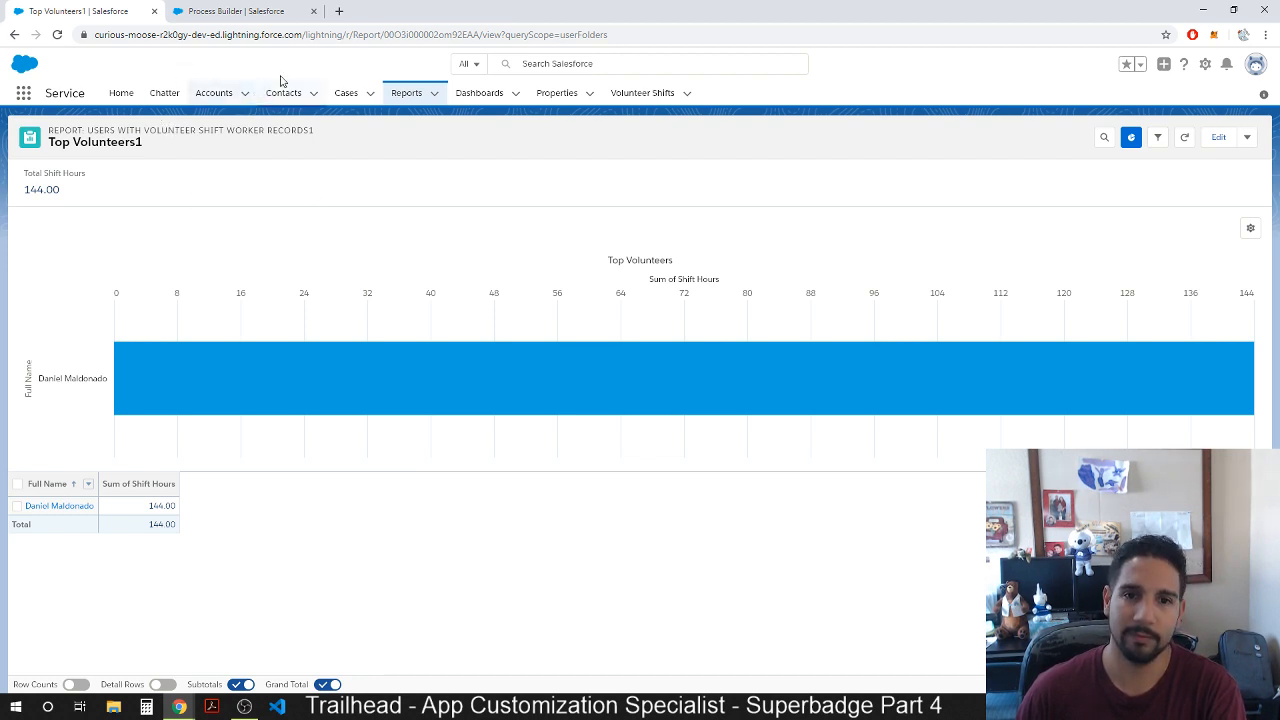
left_click(343, 92)
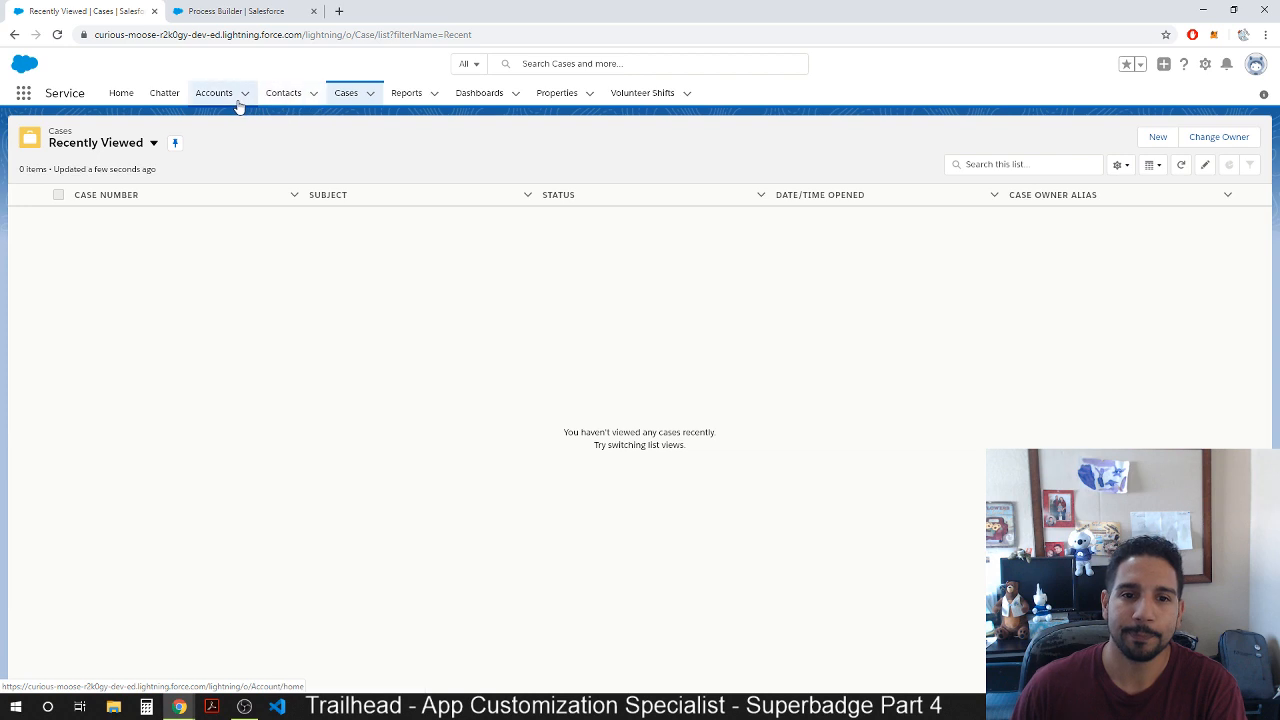
Open the reports list beside the superbadge instructions and read the Top Volunteer Organizations requirements.
left_click(407, 95)
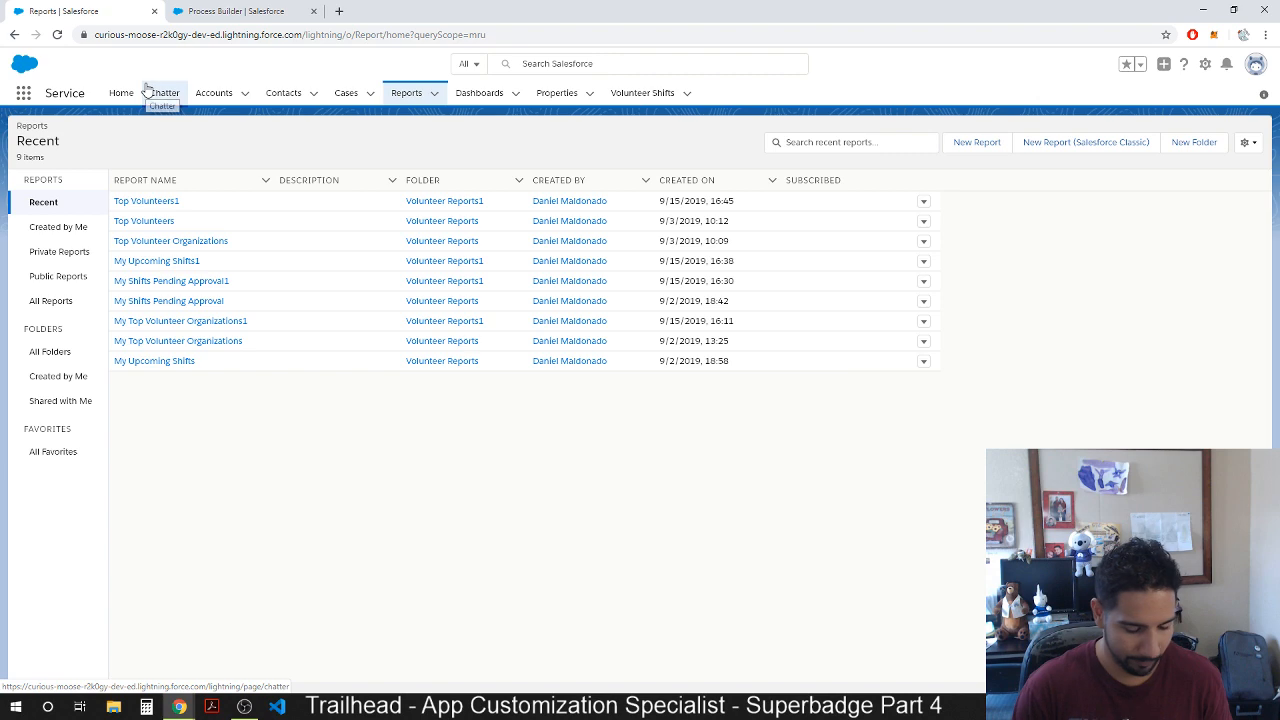
key("super+Right")
left_click(411, 214)
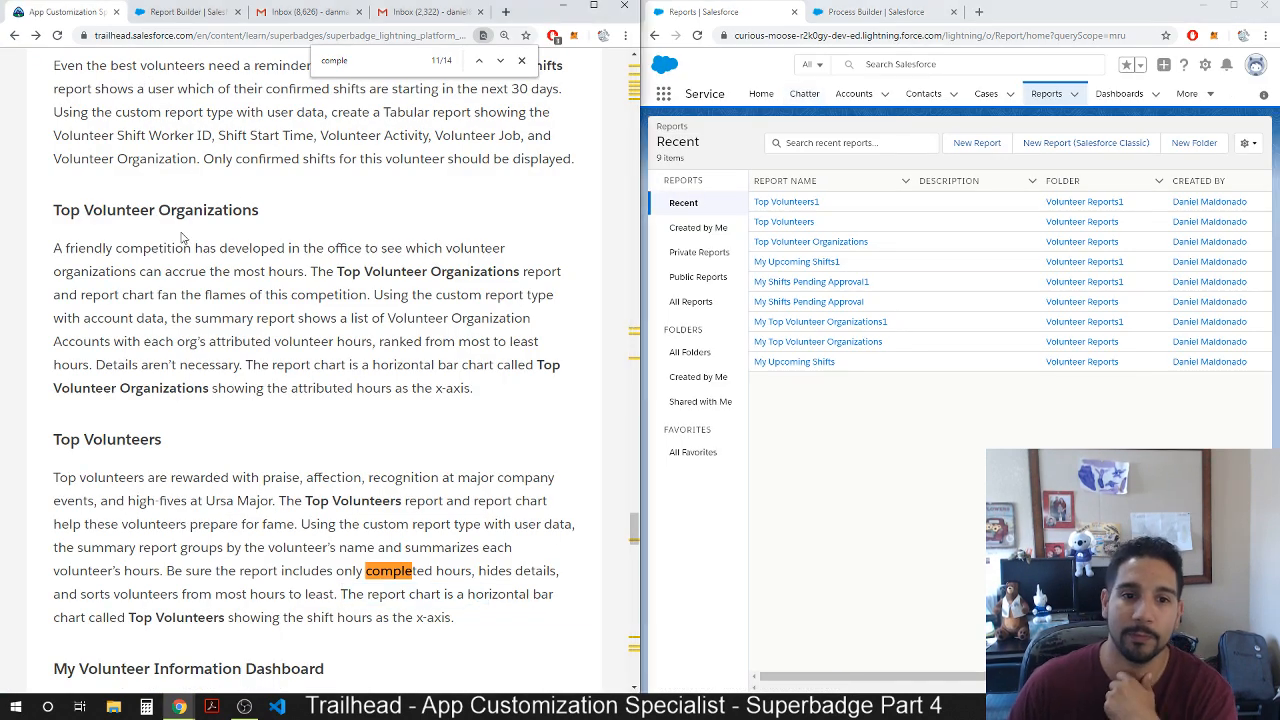
scroll(178, 288, "up", 1)
left_click_drag(59, 274, 284, 272)
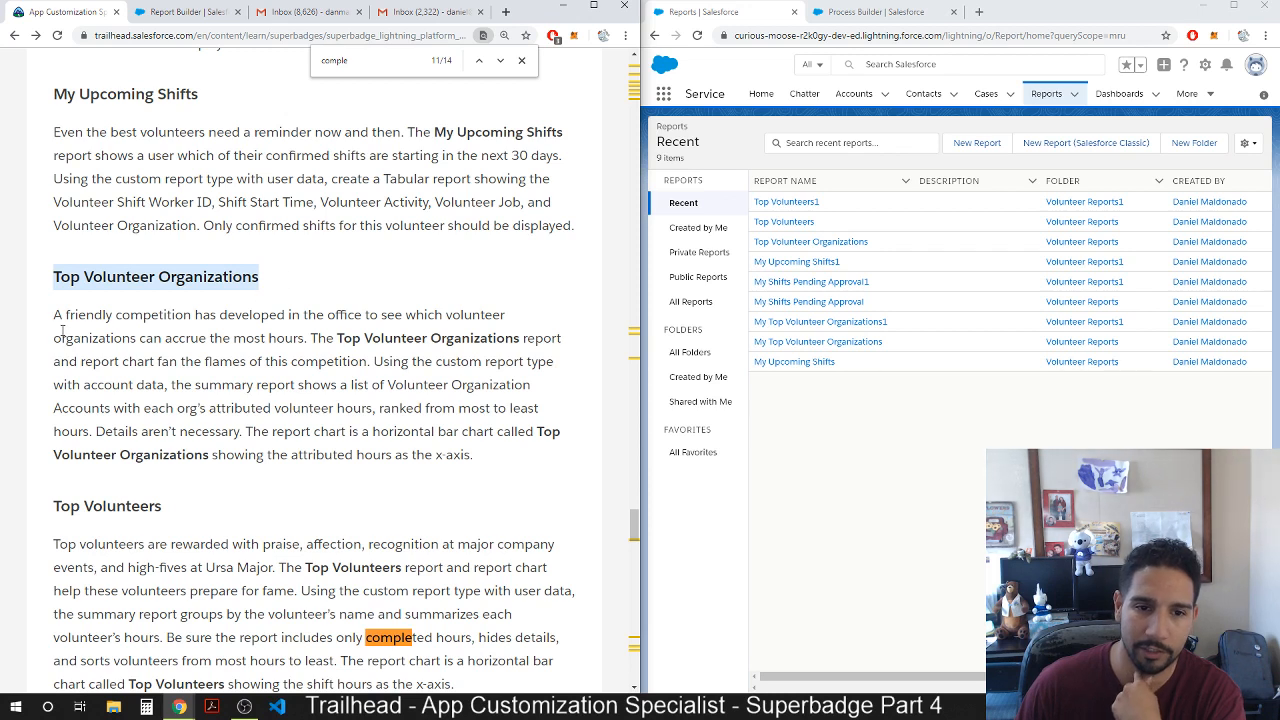
left_click_drag(54, 316, 347, 316)
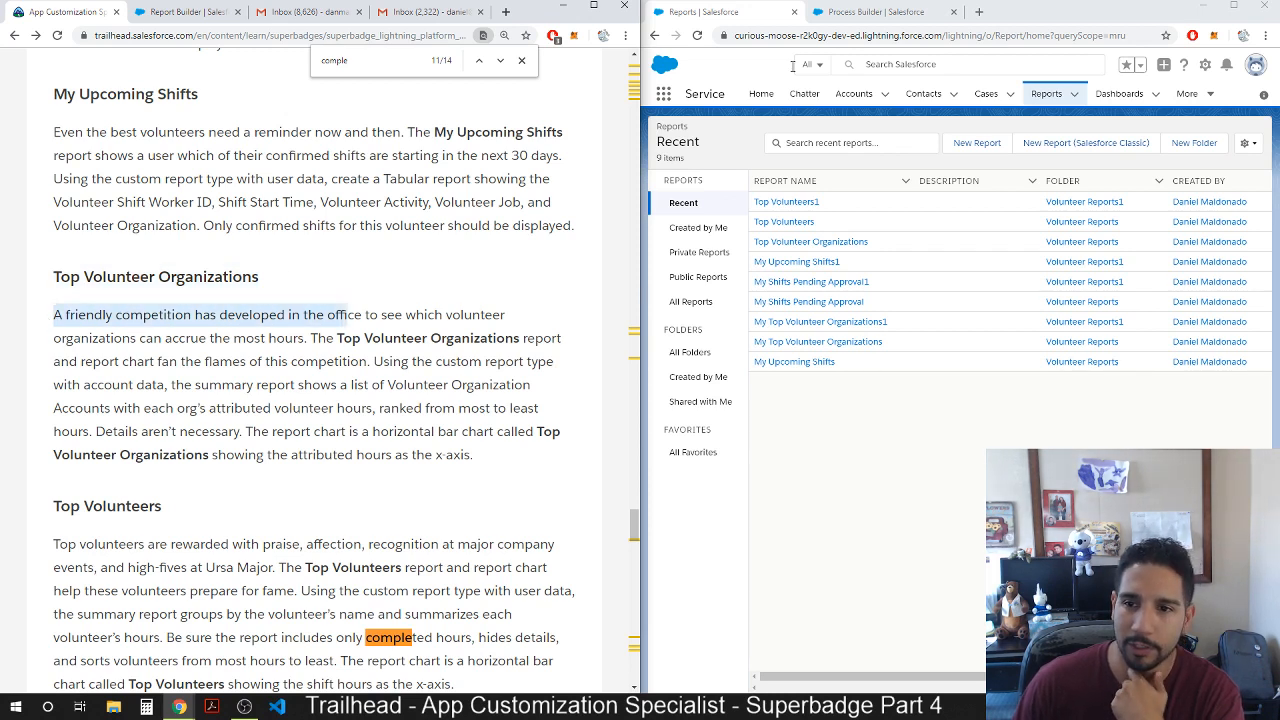
Create a new report based on the Accounts with Vol Activities with Vol Jobs1 report type.
left_click(977, 142)
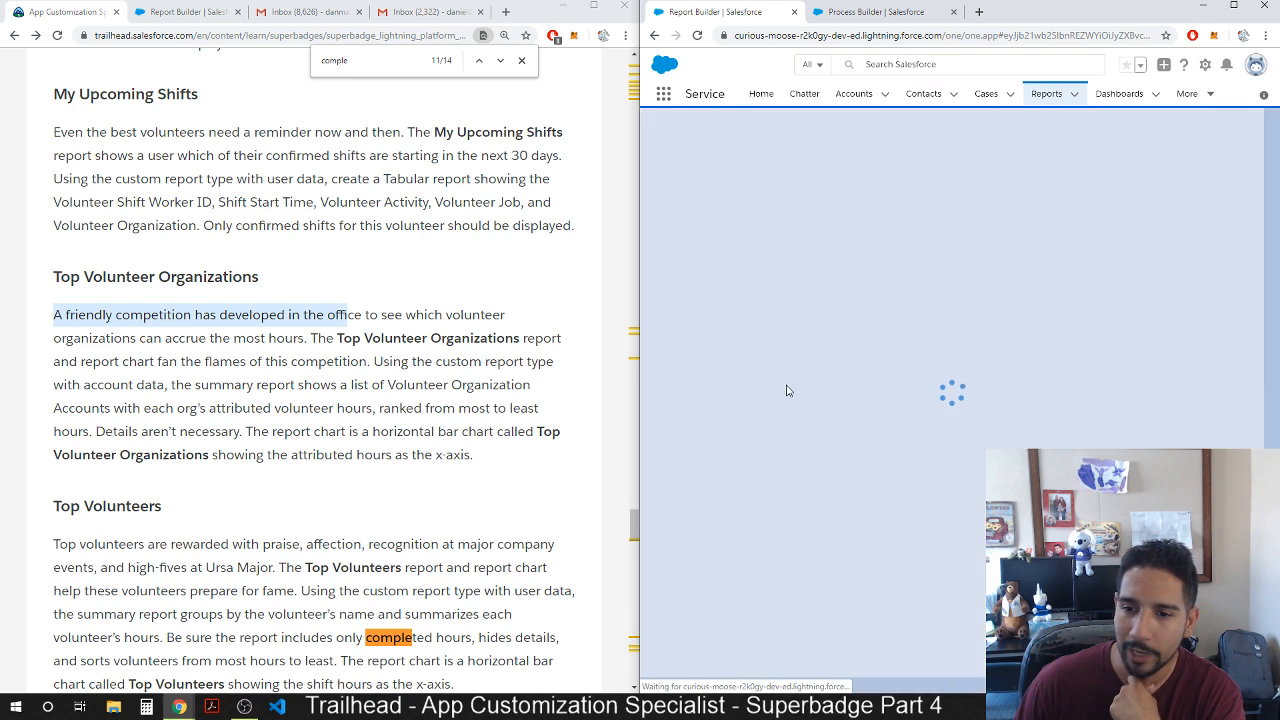
scroll(900, 519, "down", 10)
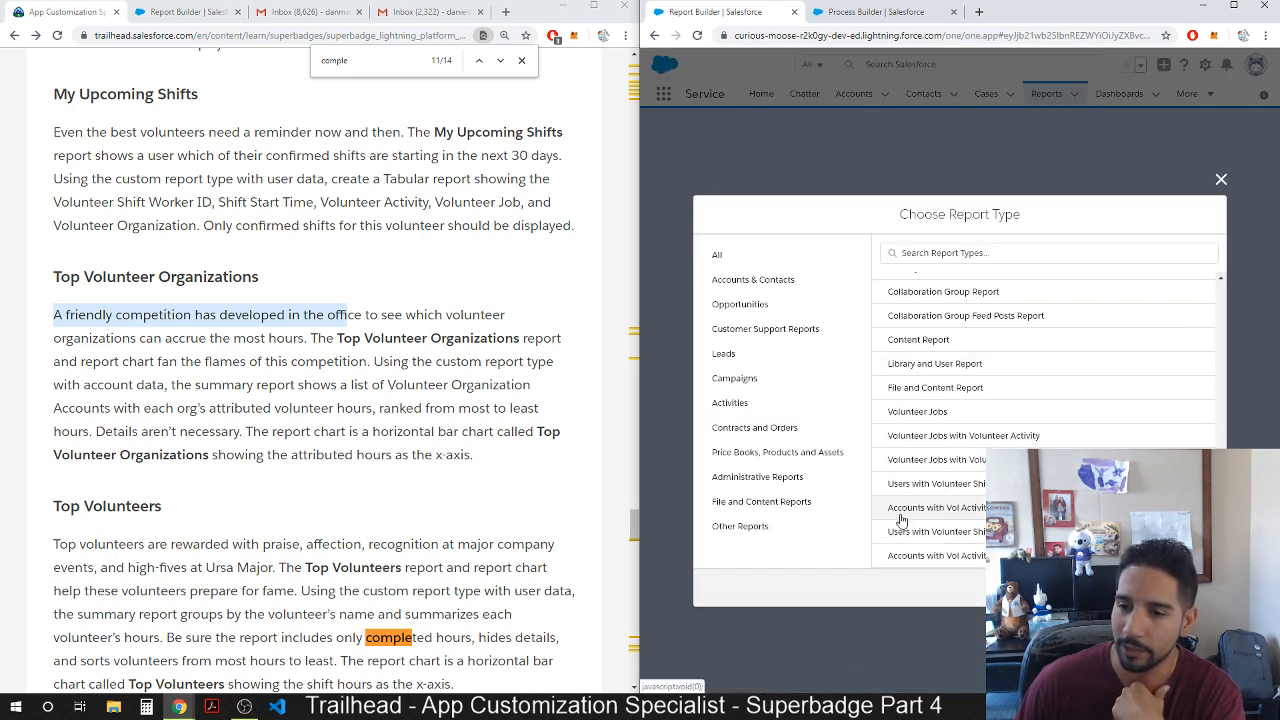
left_click(937, 558)
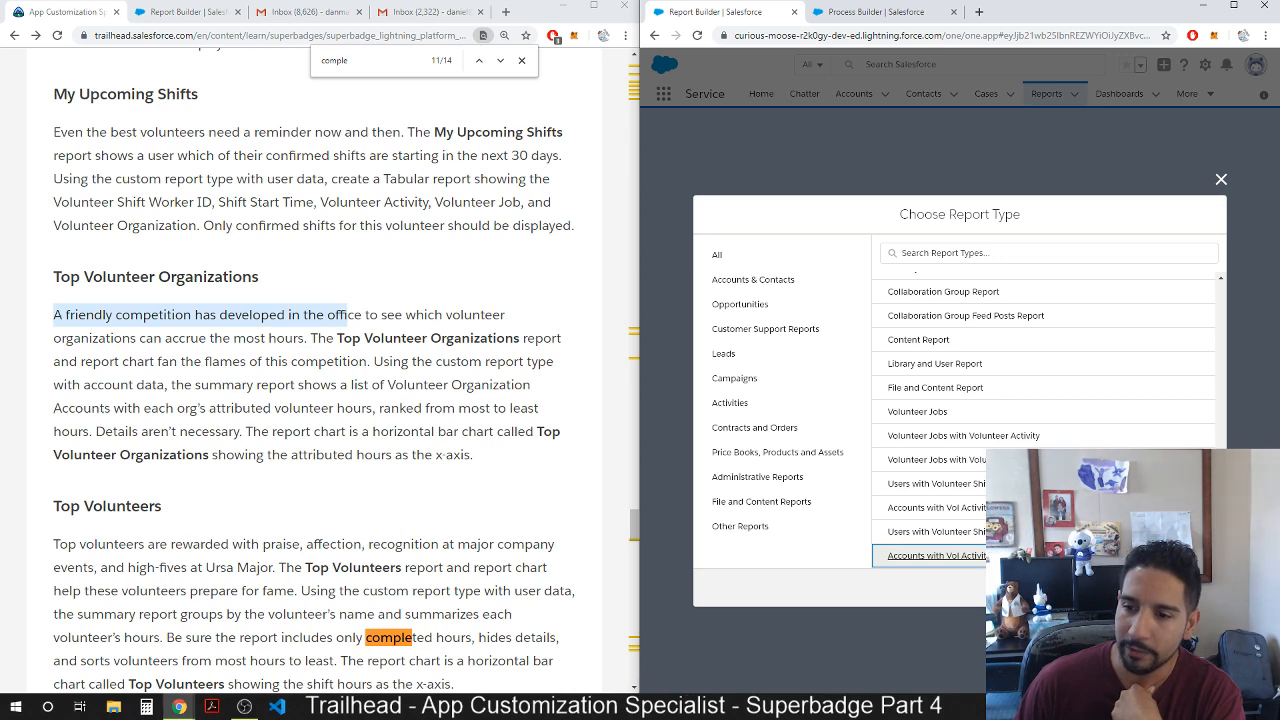
left_click(1187, 587)
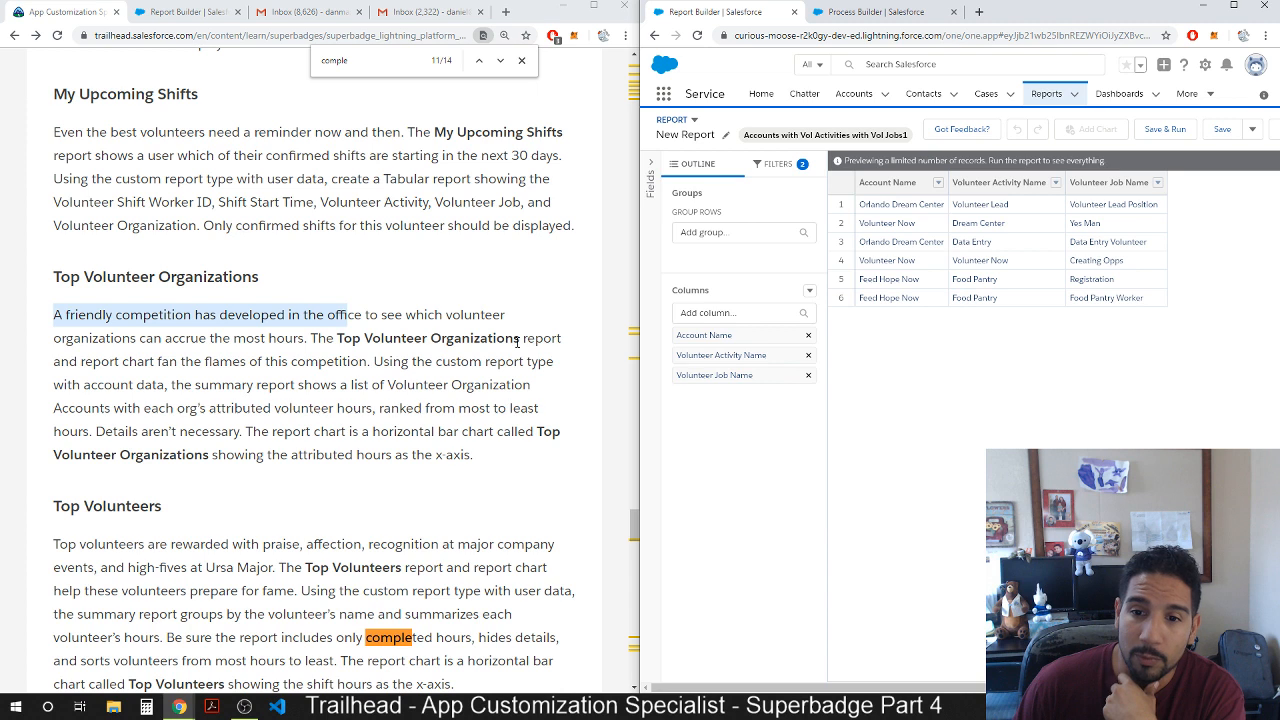
Name the new report Top Volunteer Organizations1, copying the base name from the superbadge instructions.
left_click_drag(514, 340, 431, 340)
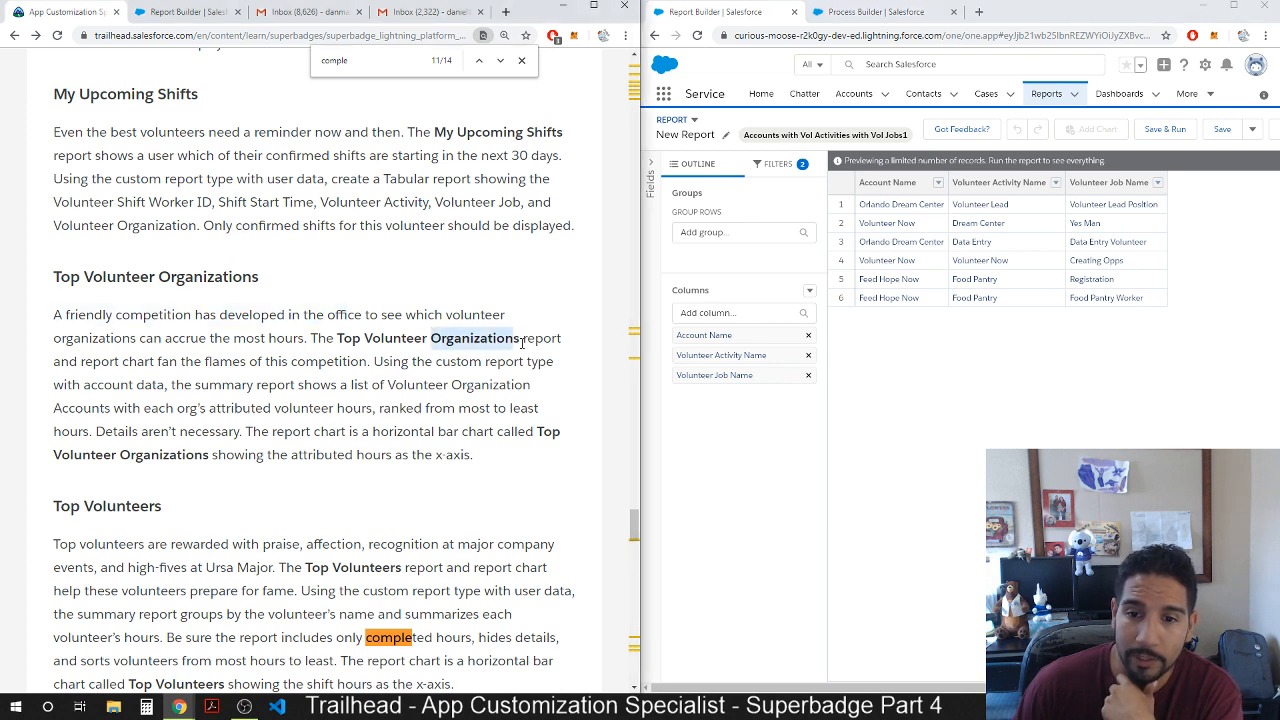
left_click_drag(520, 340, 337, 340)
key("ctrl+c")
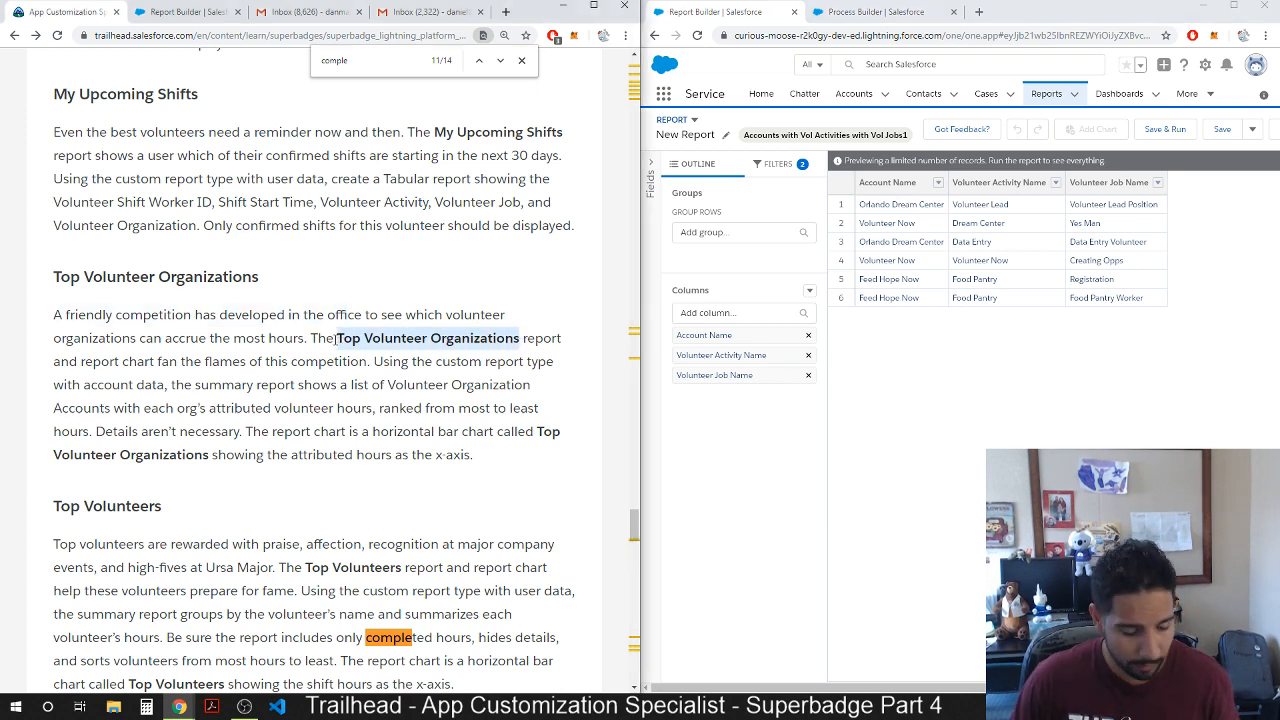
left_click(725, 134)
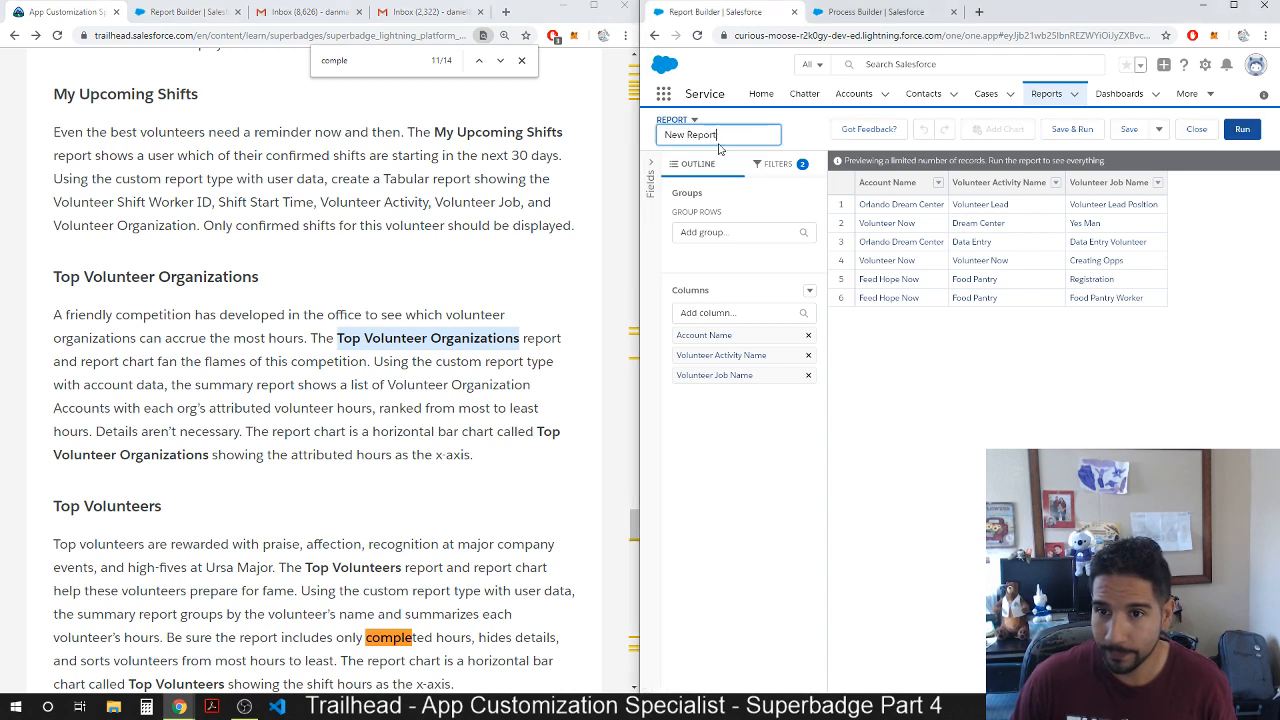
key("ctrl+v")
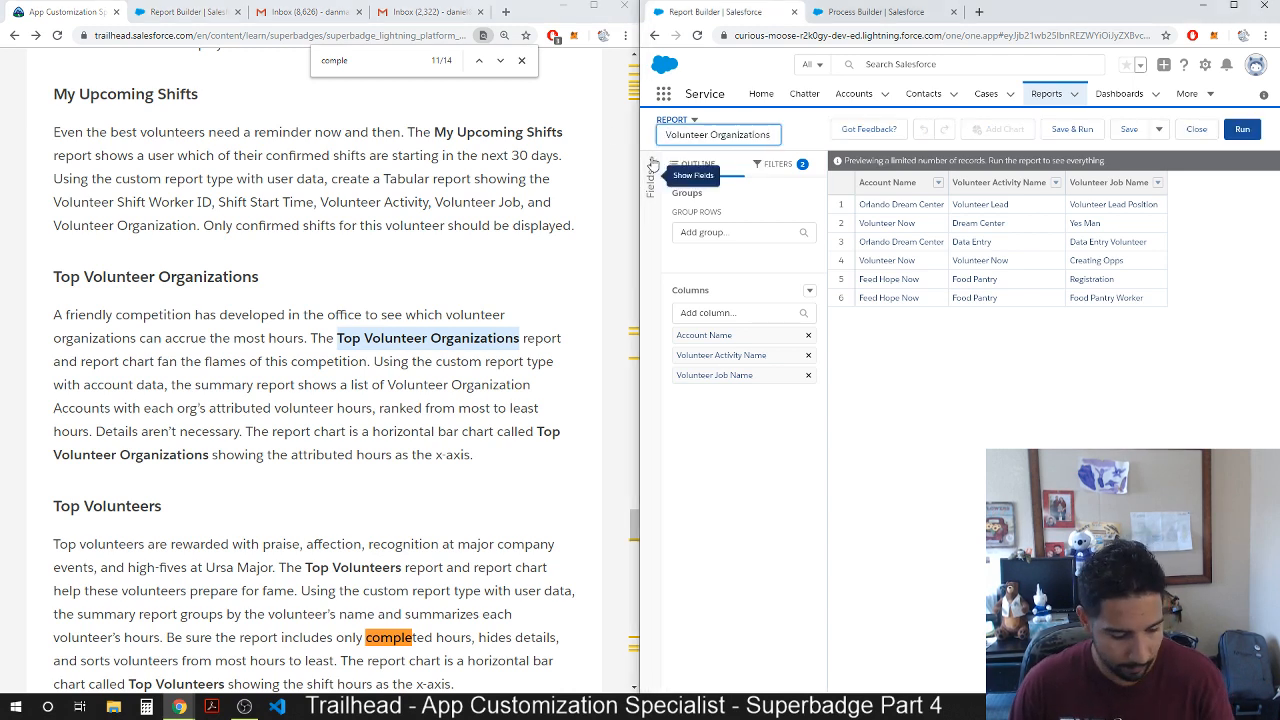
type("1")
left_click(829, 122)
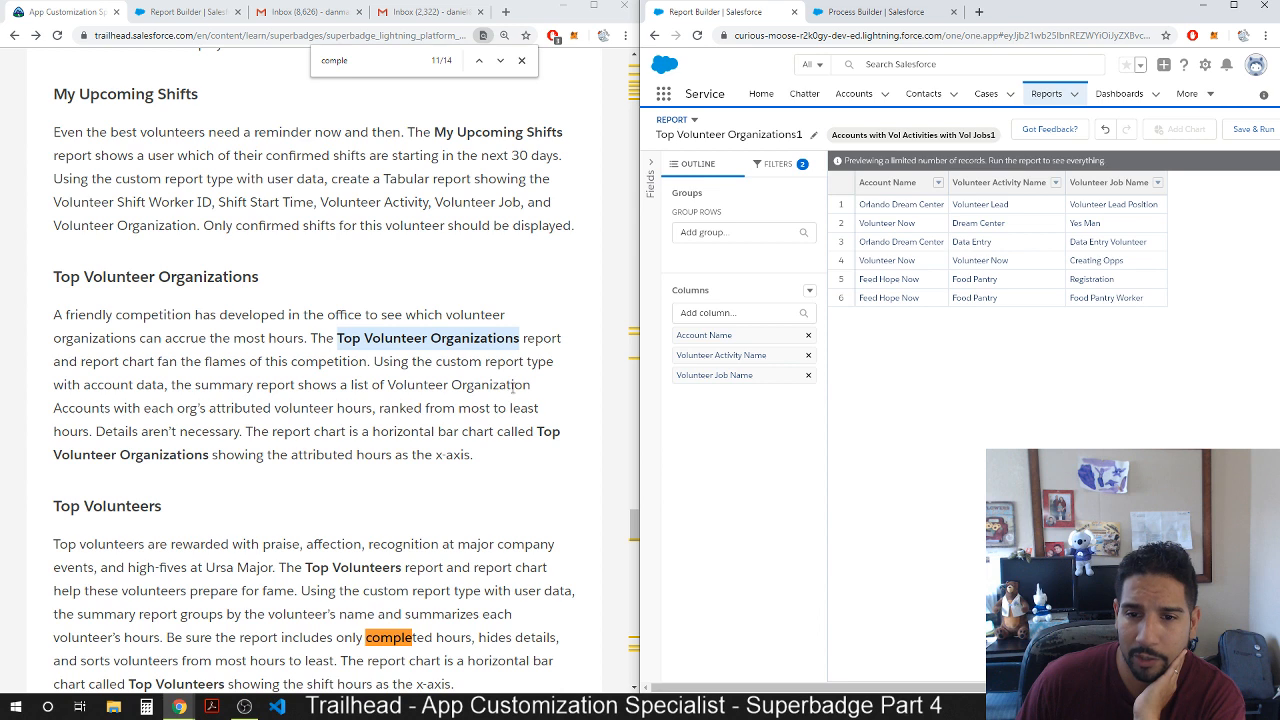
Add the Volunteer Organization and Attributed Volunteer Hours columns to the report.
left_click(750, 313)
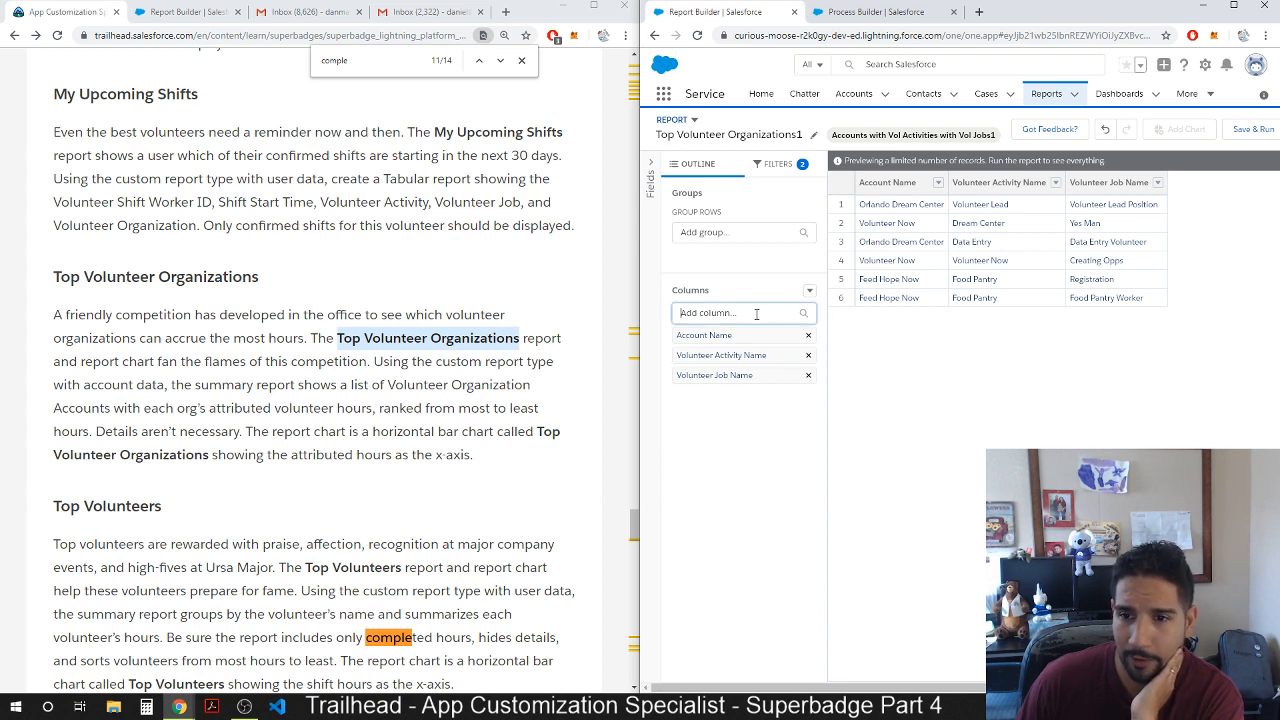
type("vo")
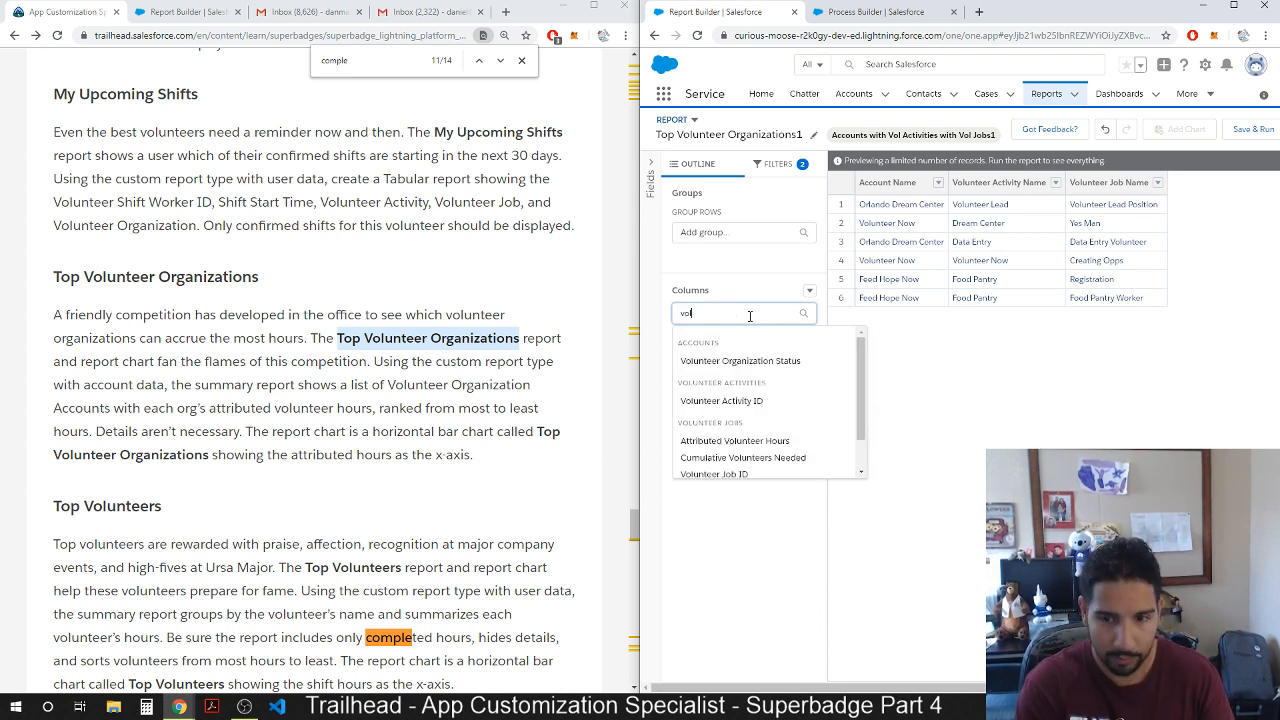
type("lu")
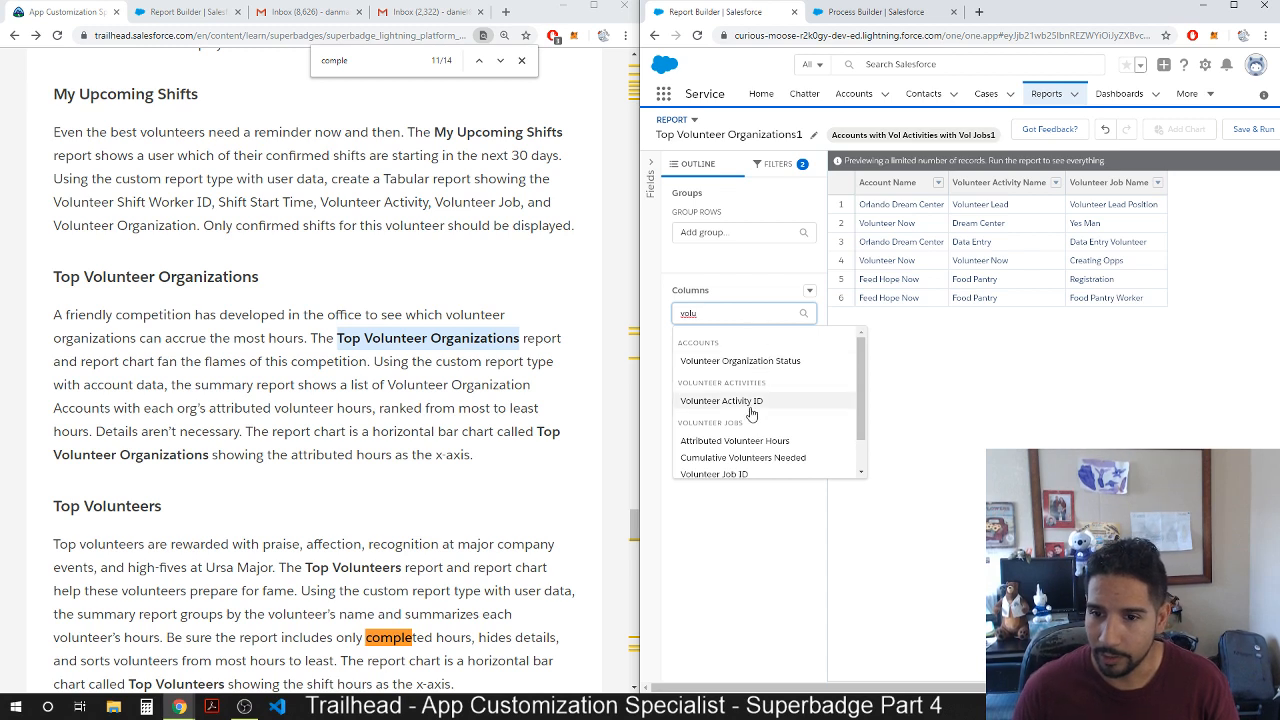
scroll(740, 405, "down", 1)
left_click(727, 451)
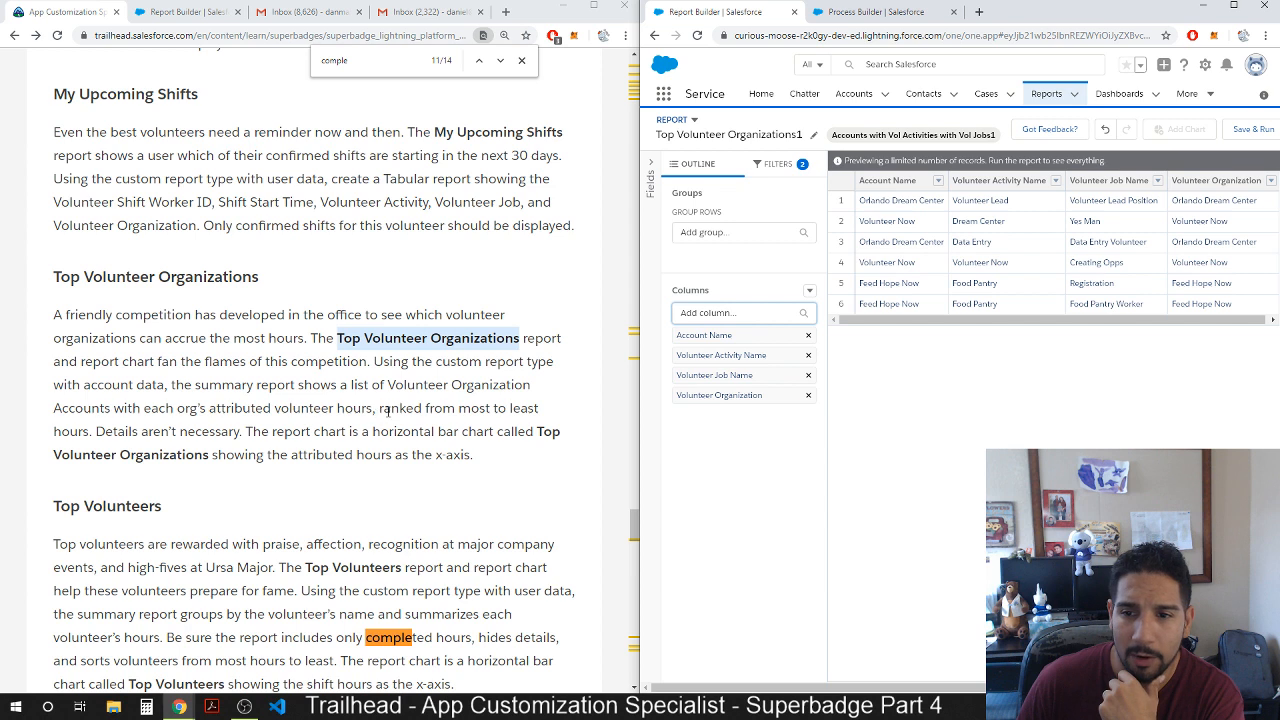
left_click(768, 312)
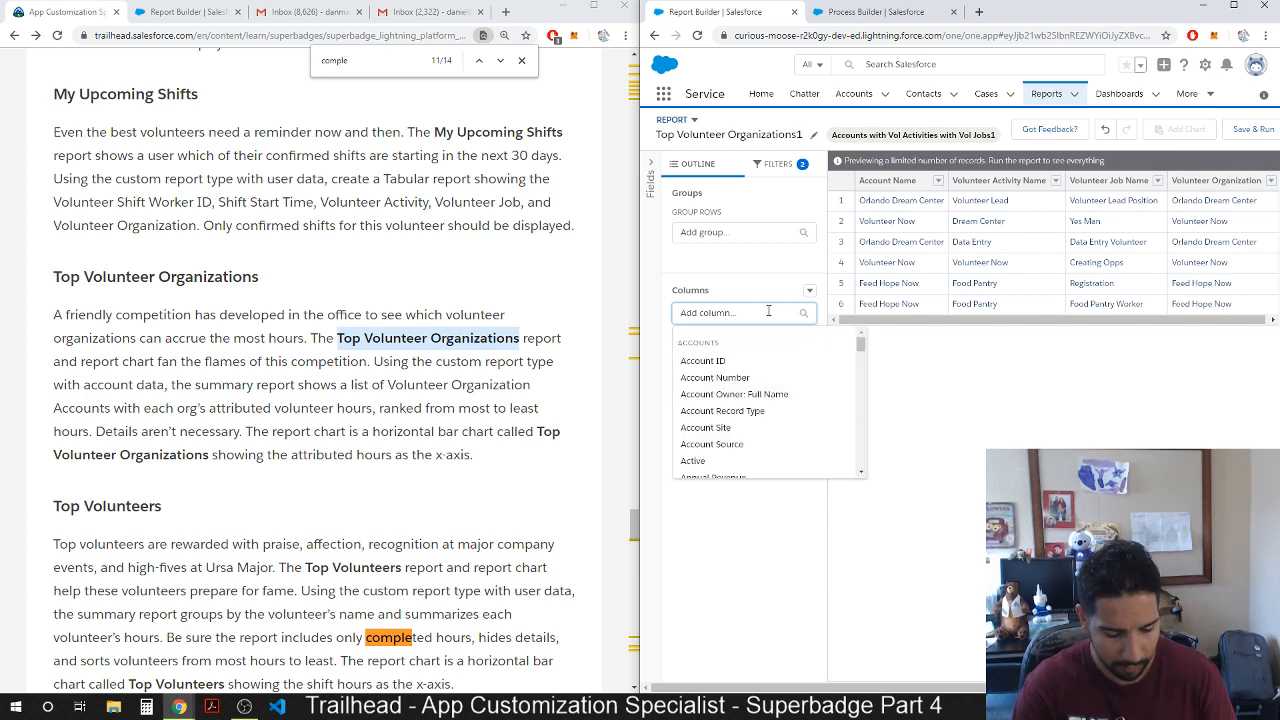
type("vol")
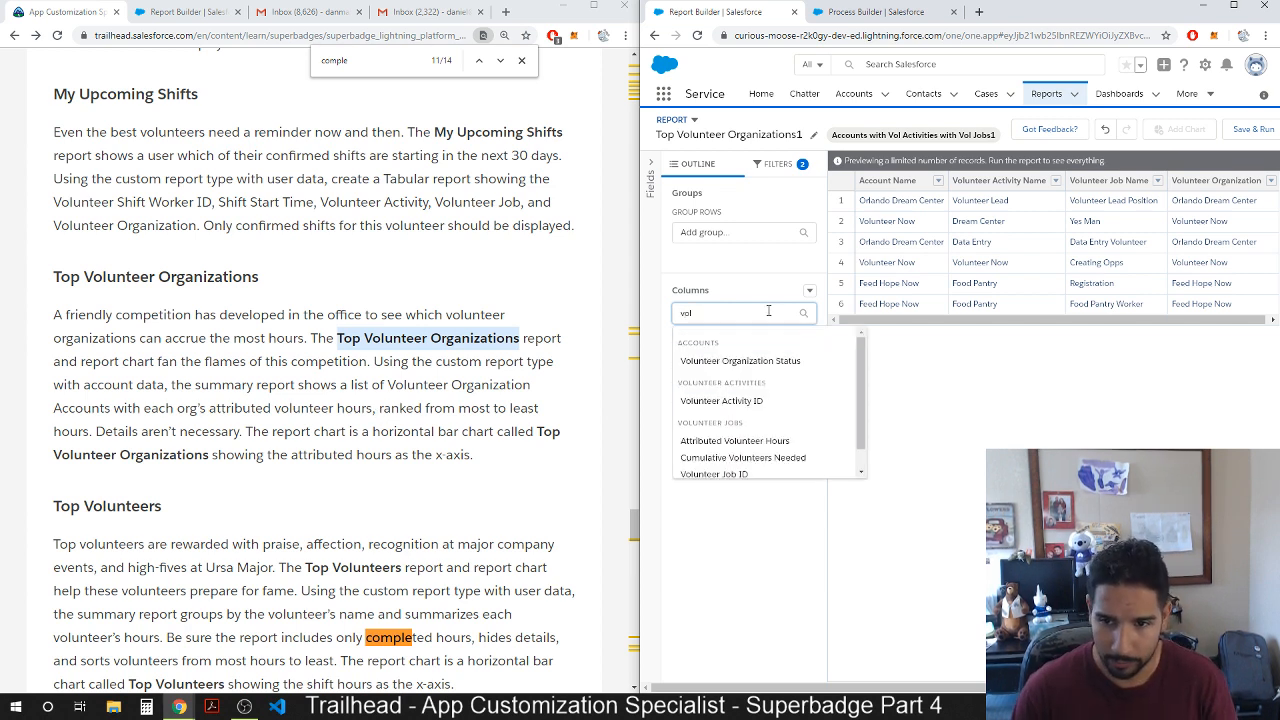
left_click(724, 443)
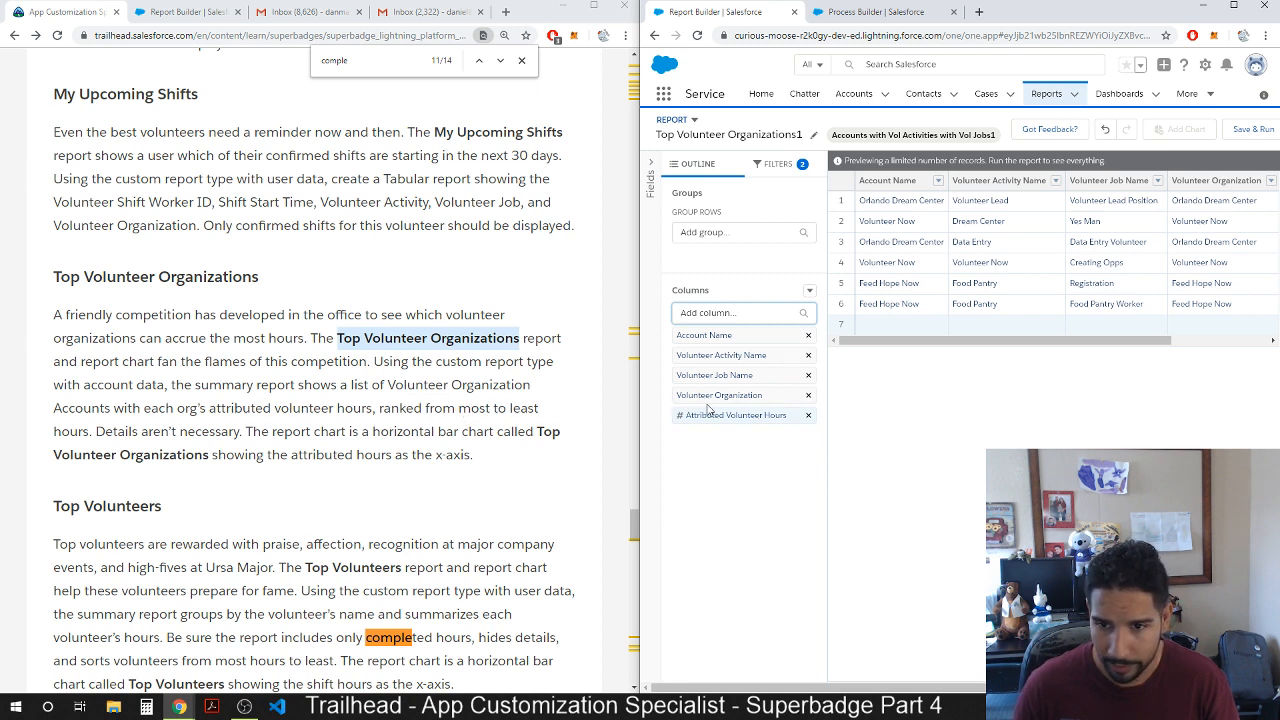
Remove the Volunteer Job Name, Volunteer Activity Name and Account Name columns, and sort the rows by Attributed Volunteer Hours in descending order.
left_click(808, 375)
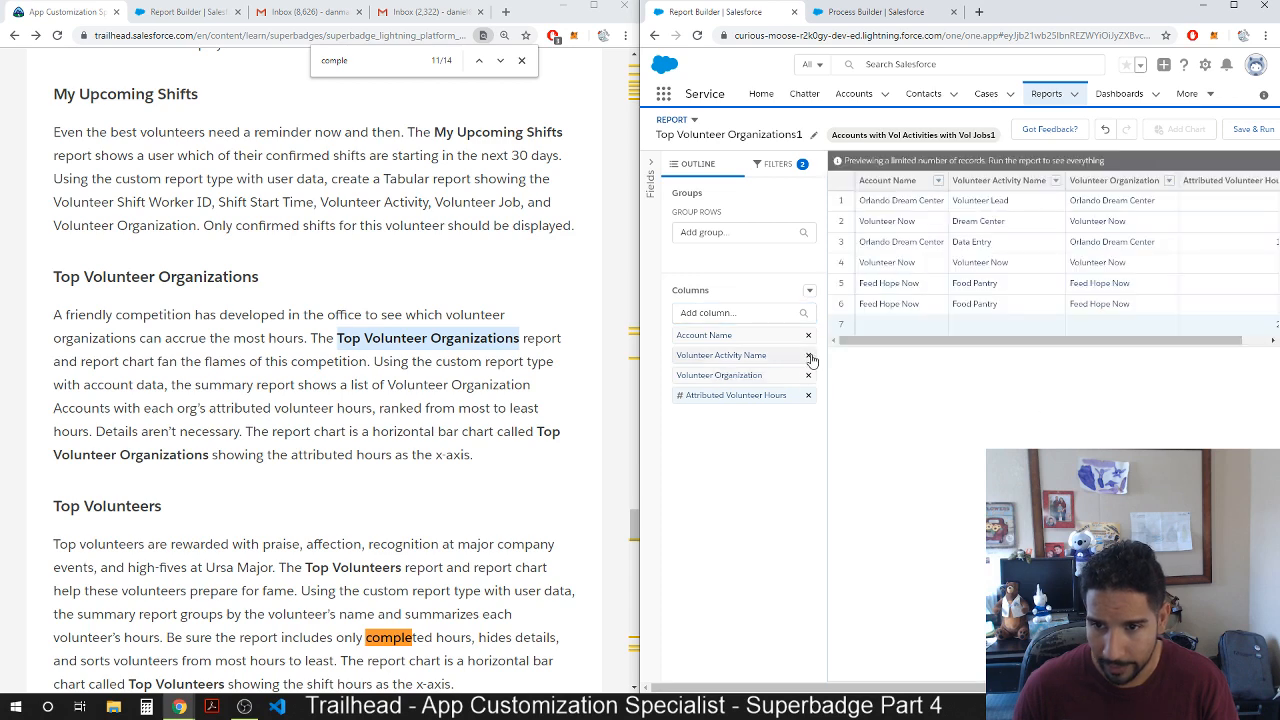
left_click(808, 355)
left_click(808, 335)
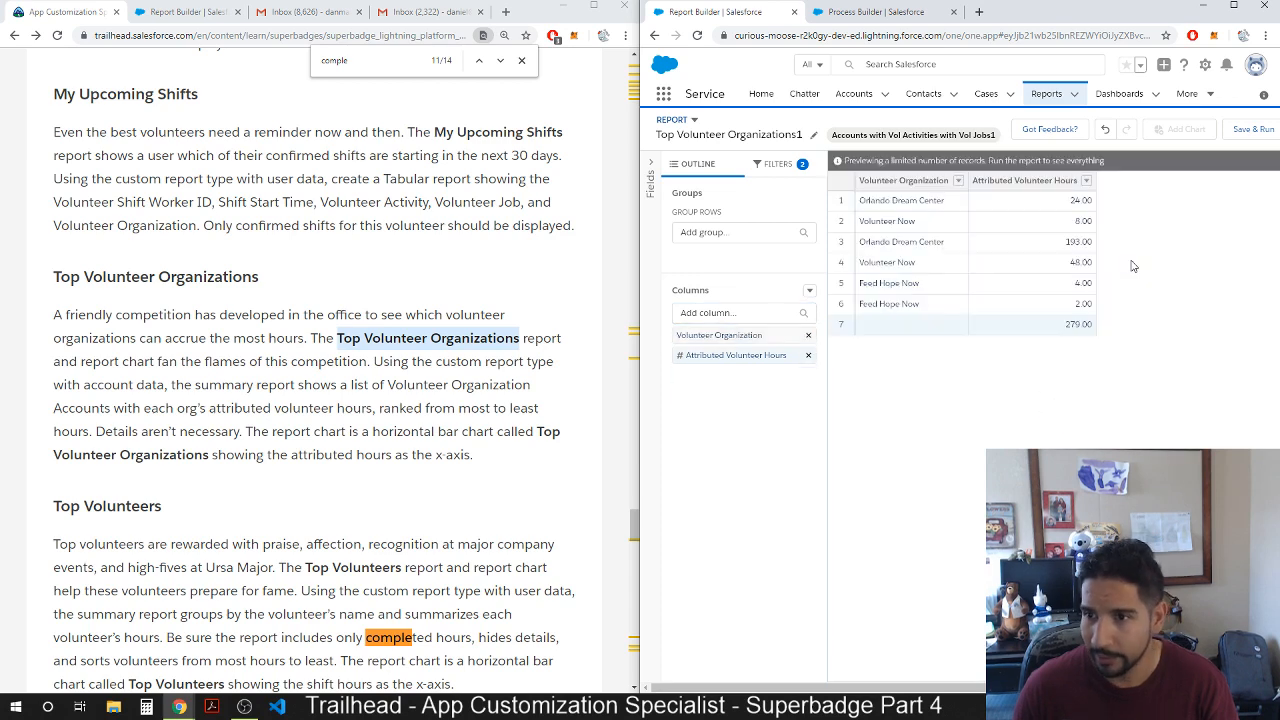
left_click(1093, 182)
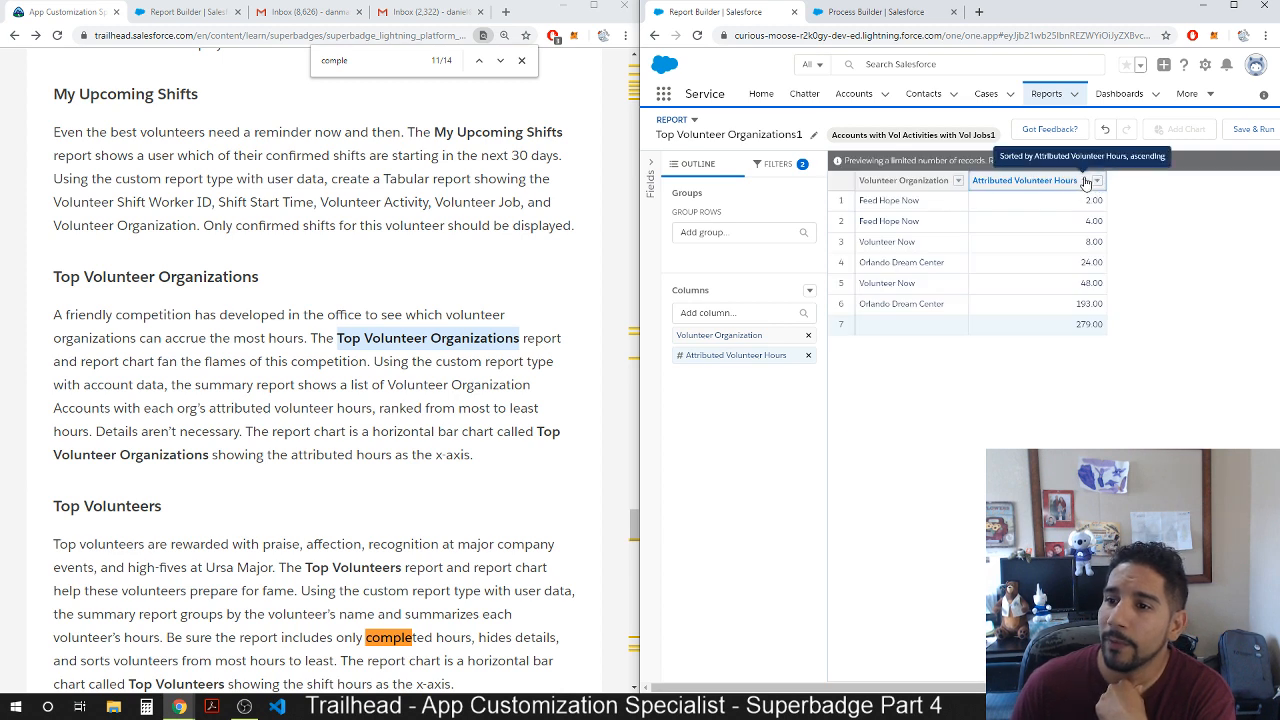
left_click(1086, 182)
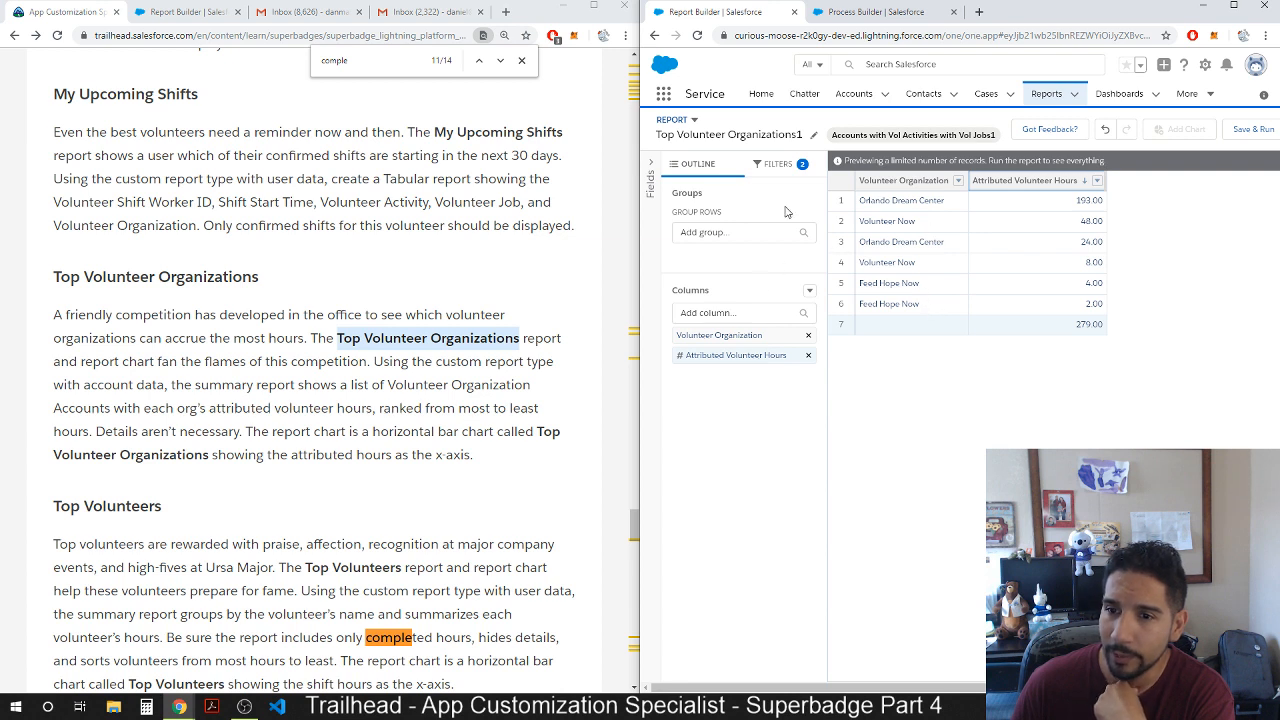
Remove the Volunteer Organization column and group the report rows by Volunteer Organization instead.
left_click(808, 335)
left_click(740, 232)
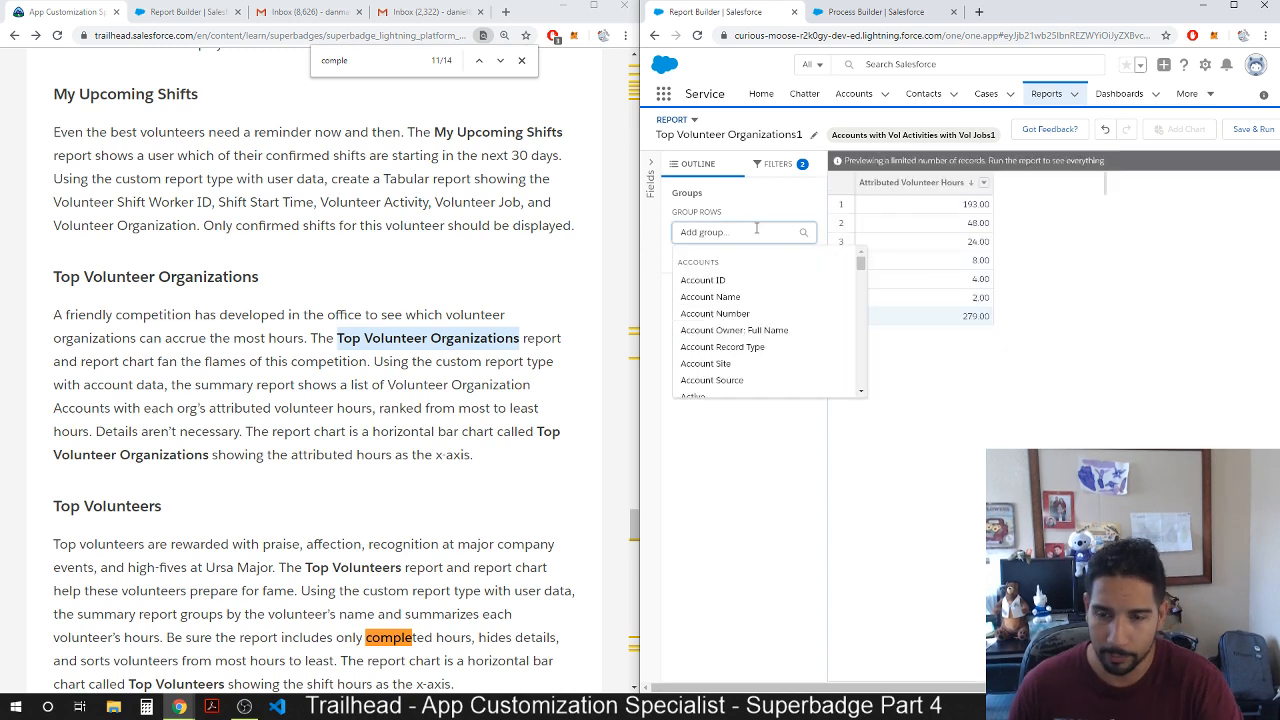
type("volun")
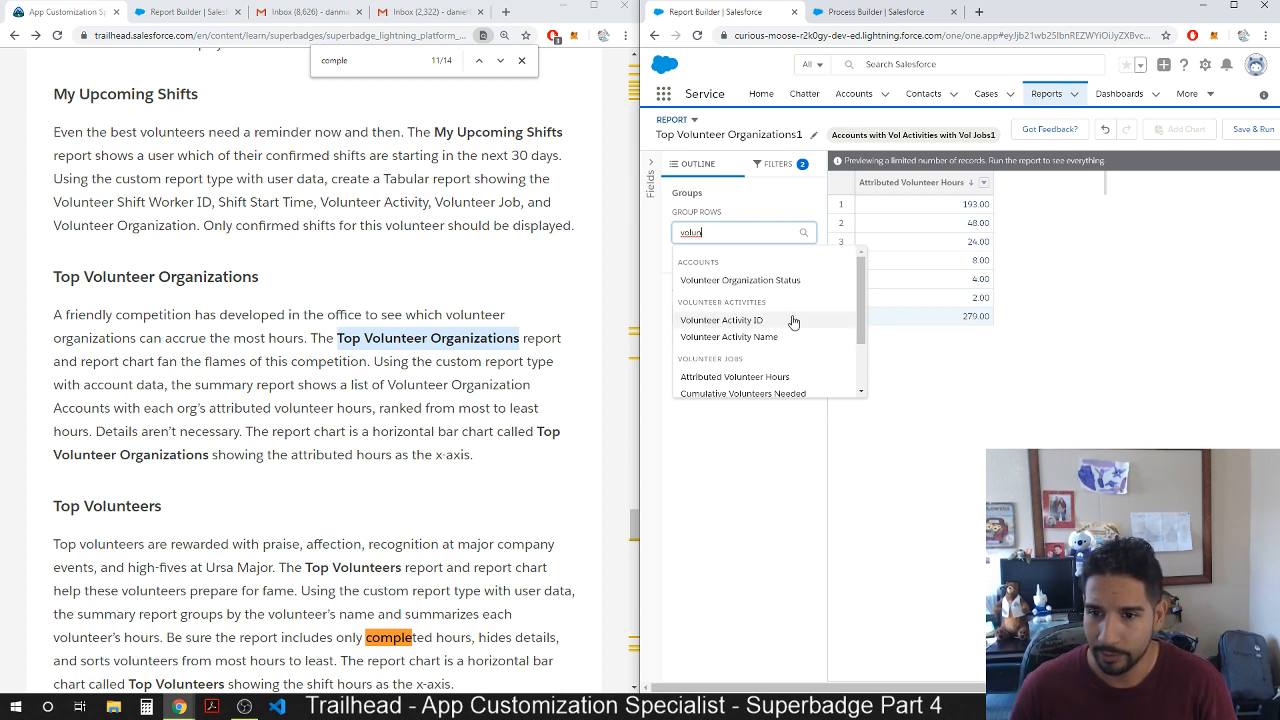
scroll(791, 320, "down", 2)
left_click(753, 380)
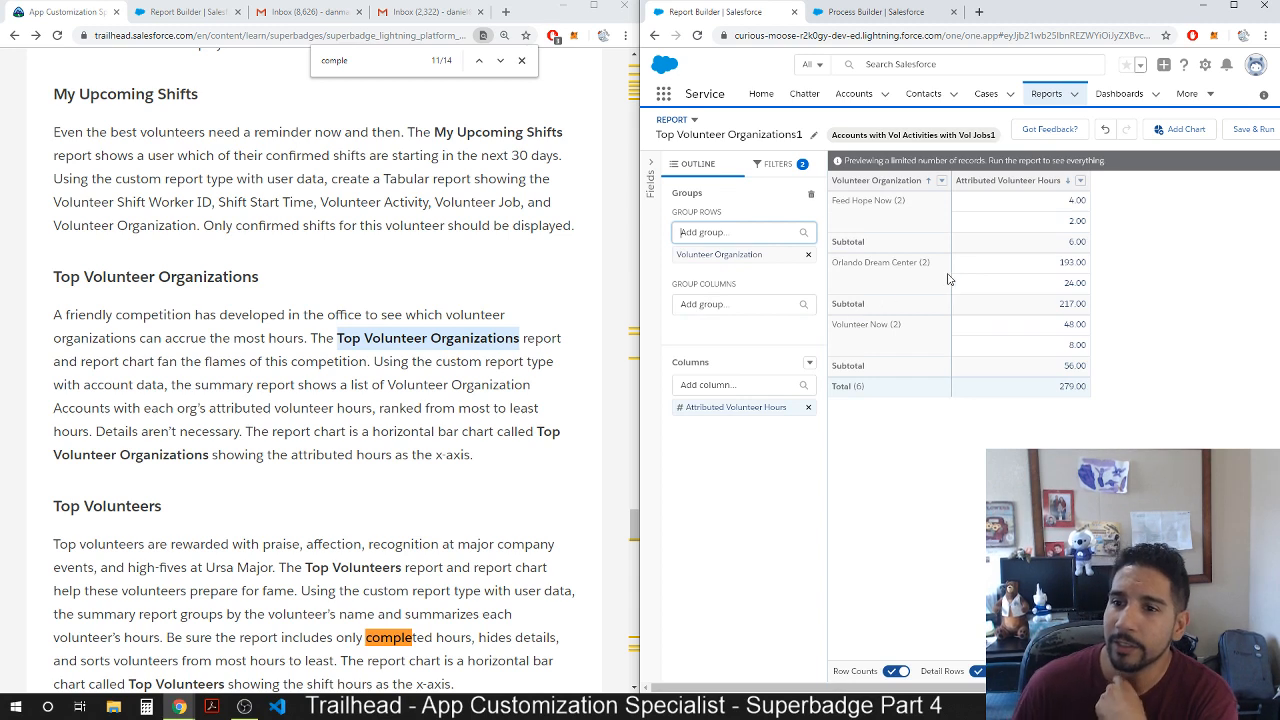
Hide the row counts, detail rows and grand total in the report.
left_click(897, 673)
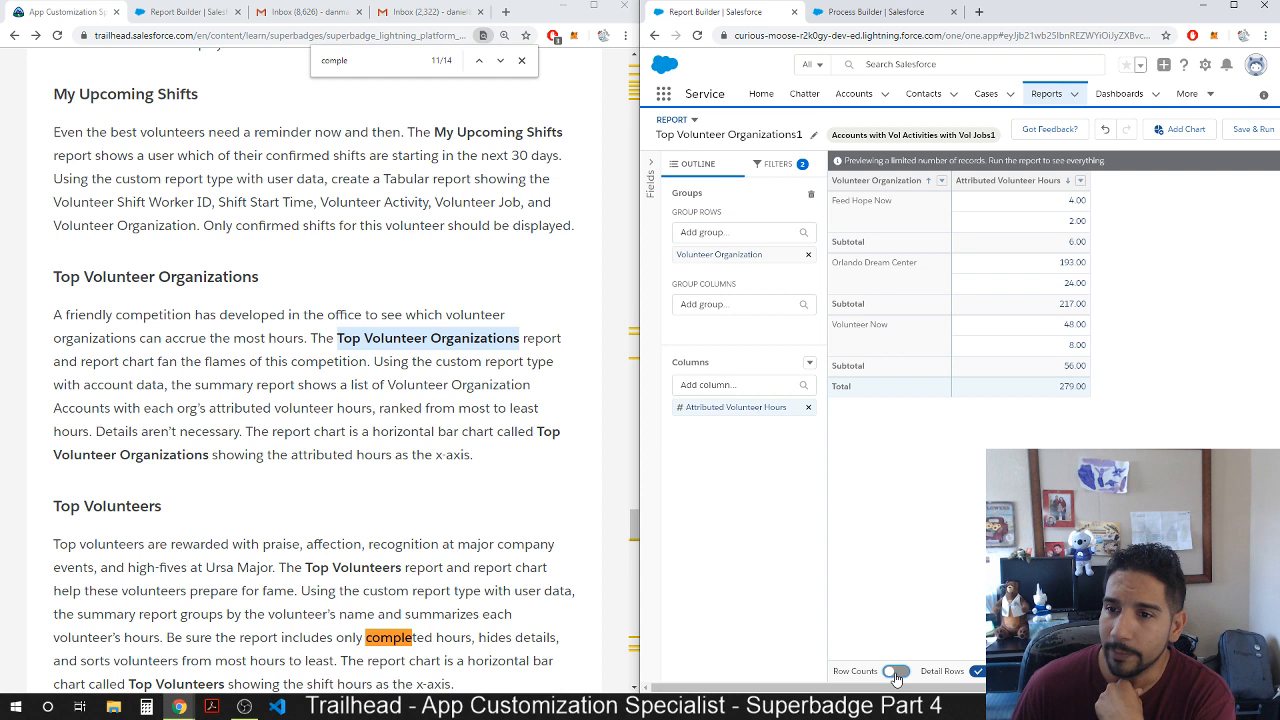
left_click(978, 674)
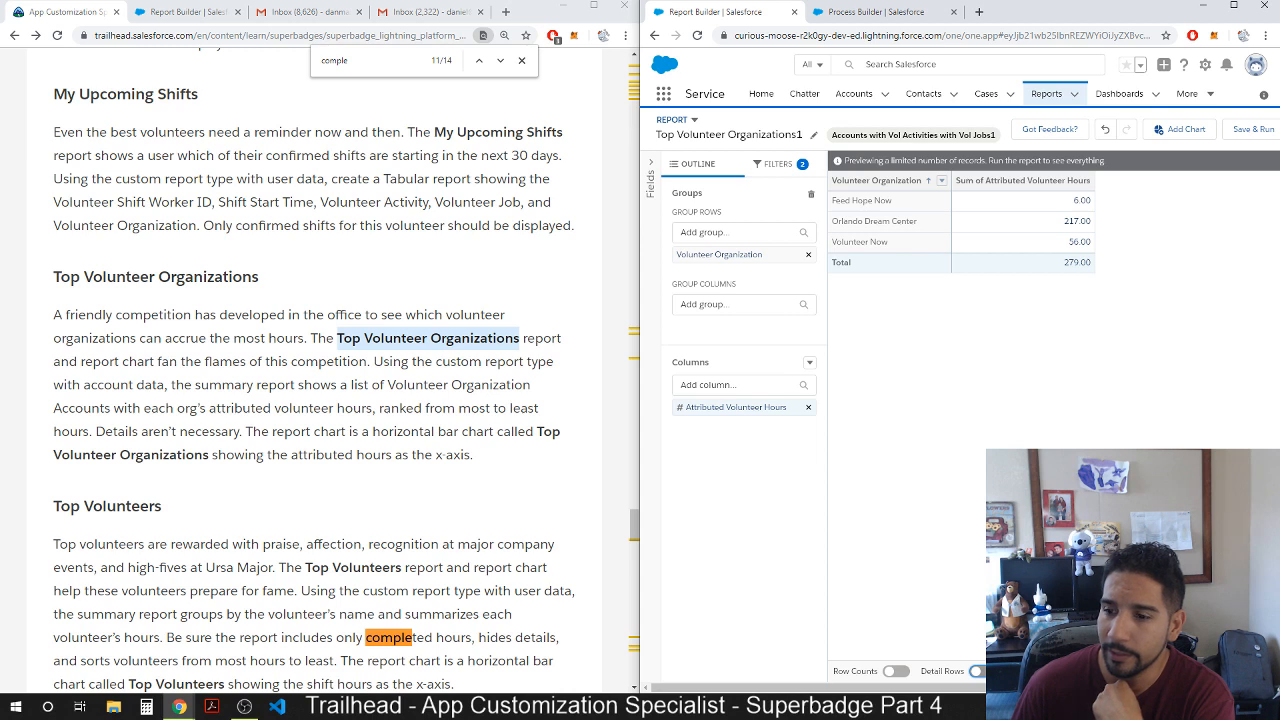
left_click(1155, 672)
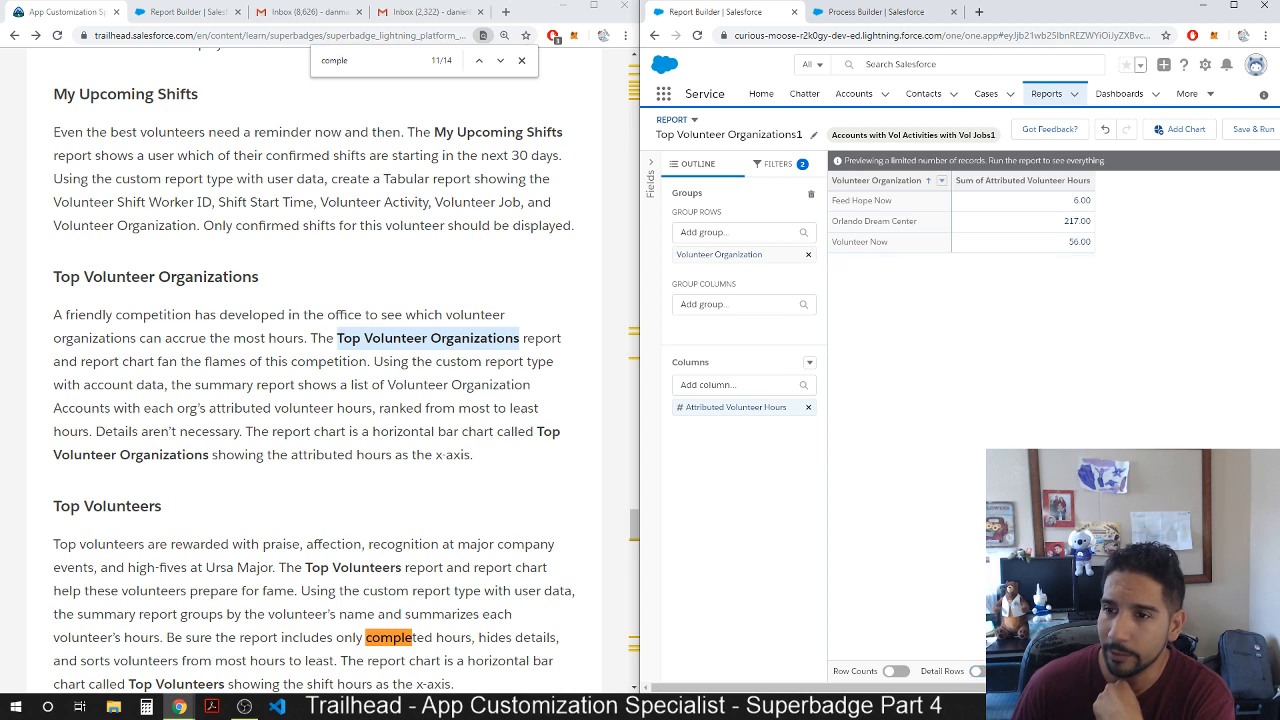
Sort the Volunteer Organization groups by Sum of Attributed Volunteer Hours.
left_click(1050, 184)
right_click(1062, 186)
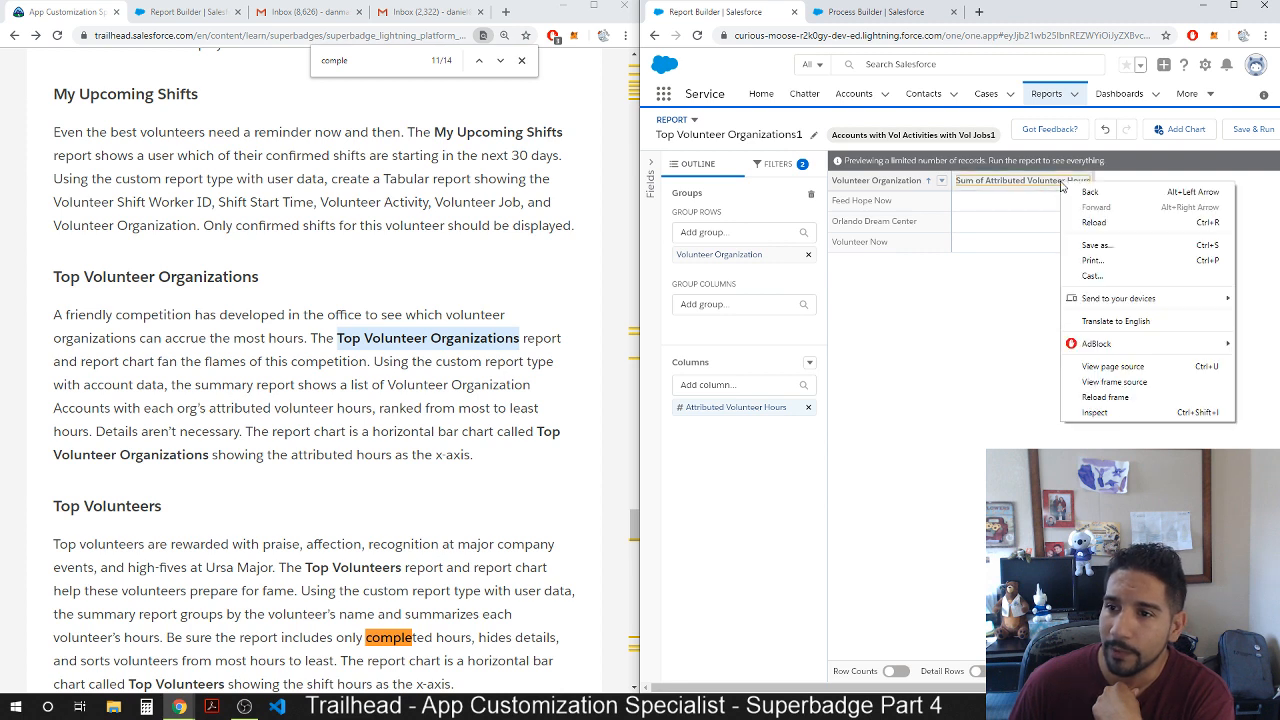
left_click(1059, 187)
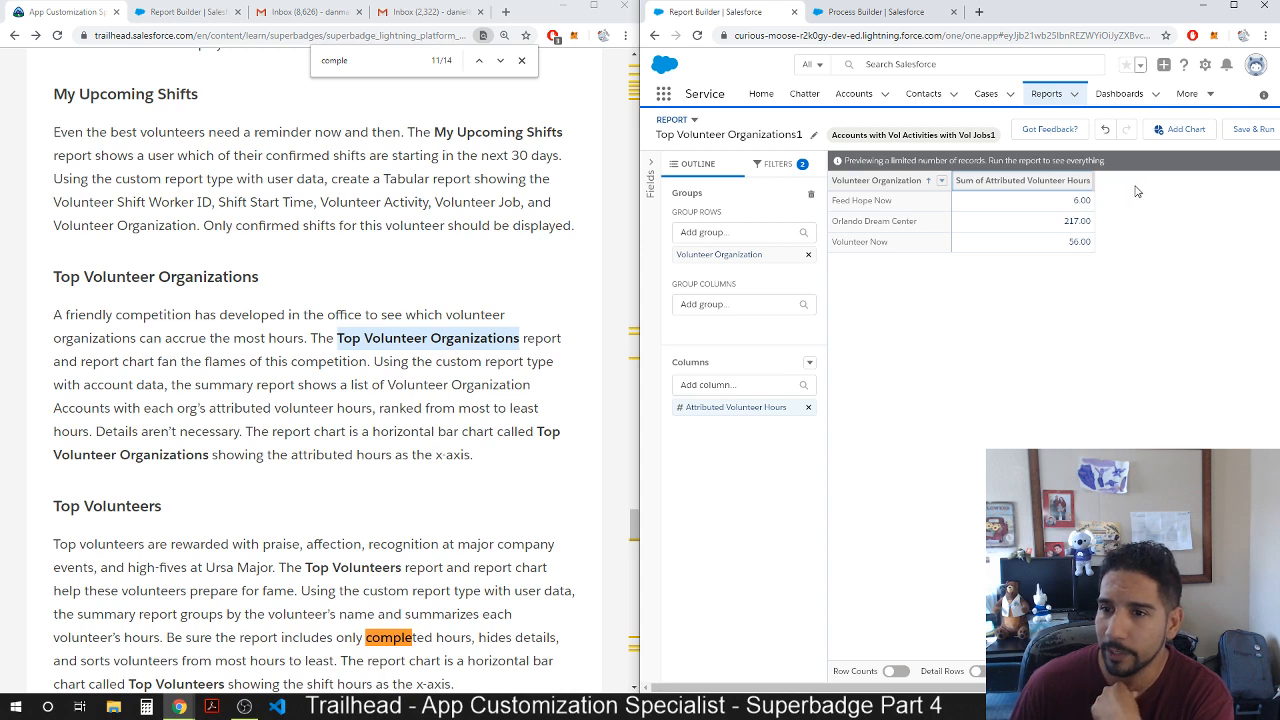
left_click(942, 181)
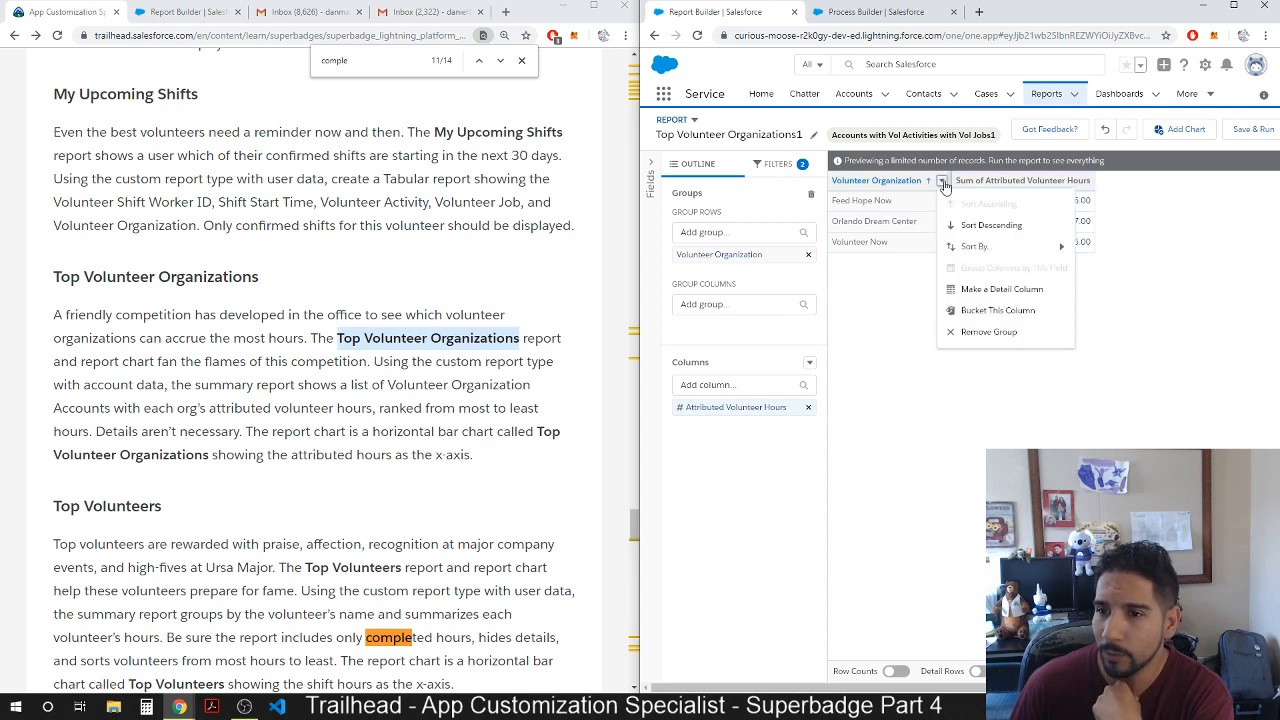
mouse_move(1000, 246)
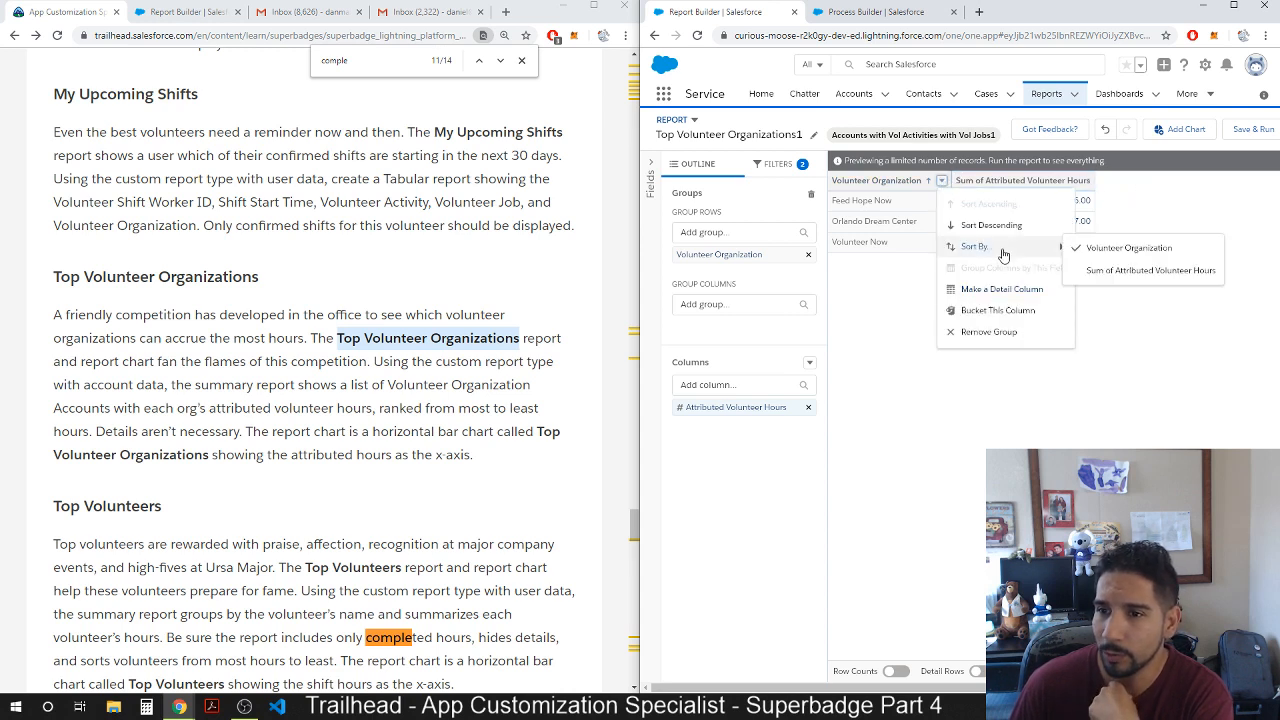
left_click(1104, 271)
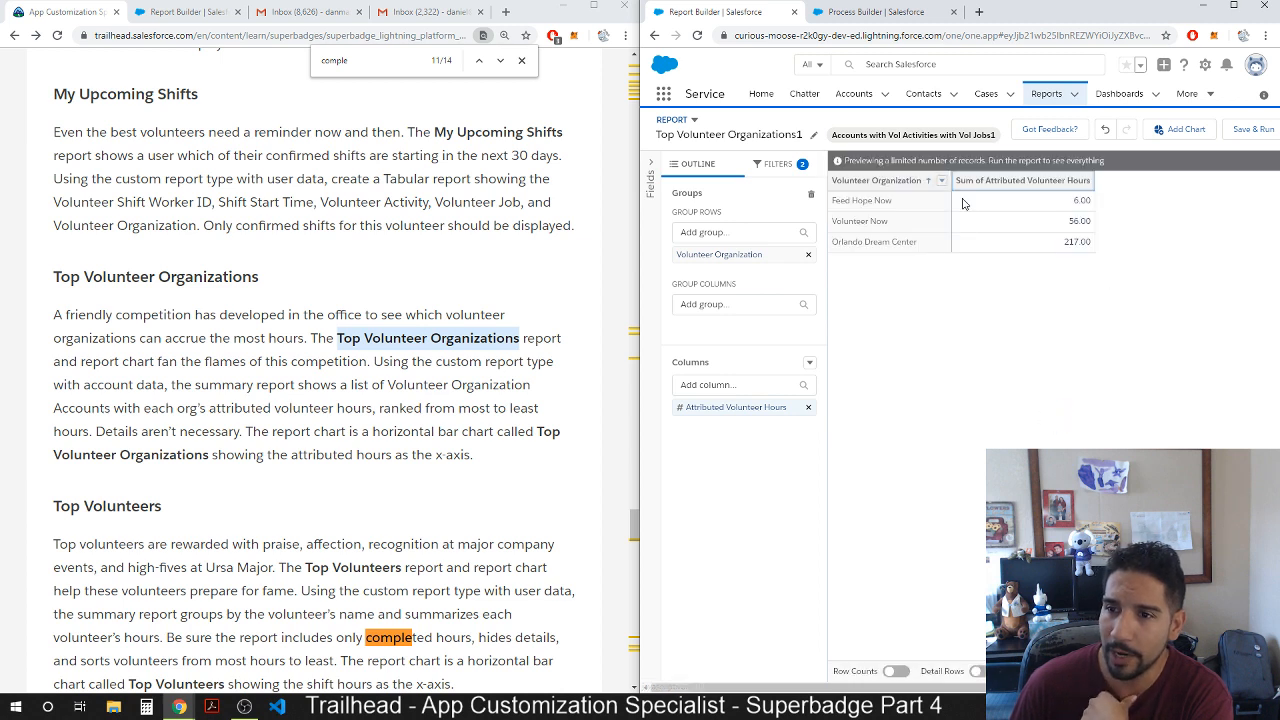
Reverse the Volunteer Organization sort to descending and add a horizontal bar chart titled "Top Volunteer Organizations".
left_click(931, 183)
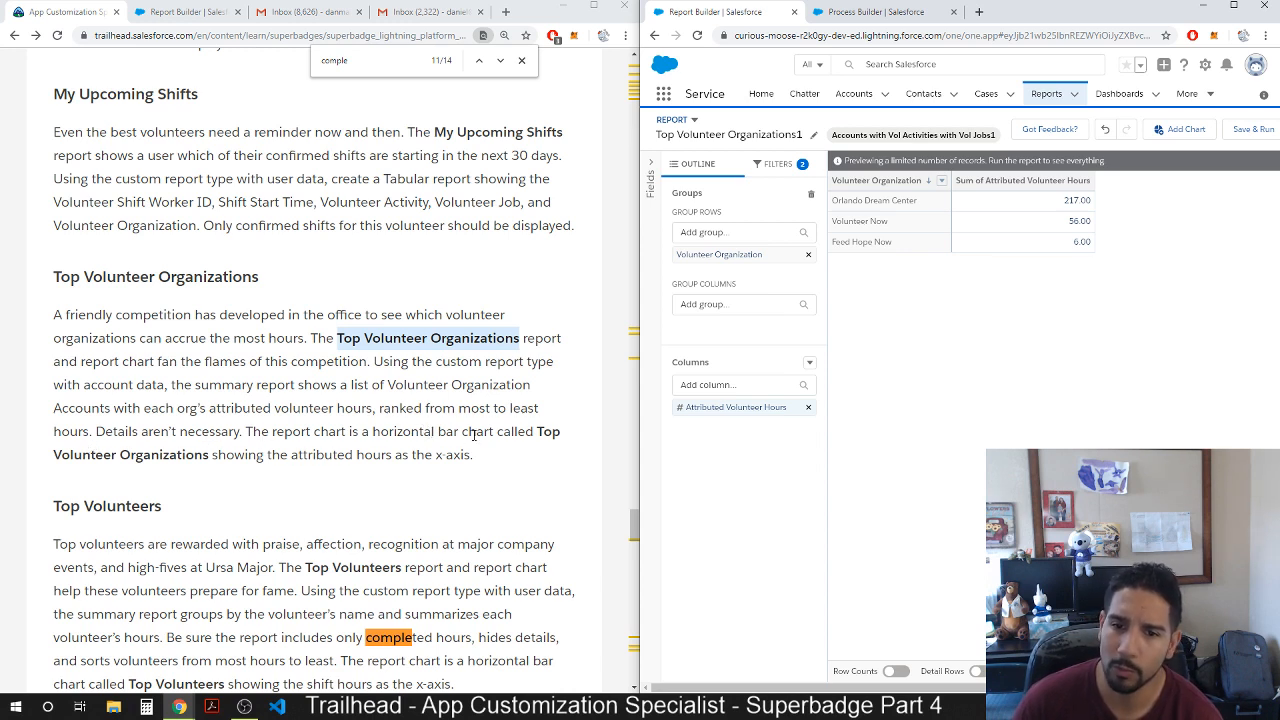
left_click(1175, 131)
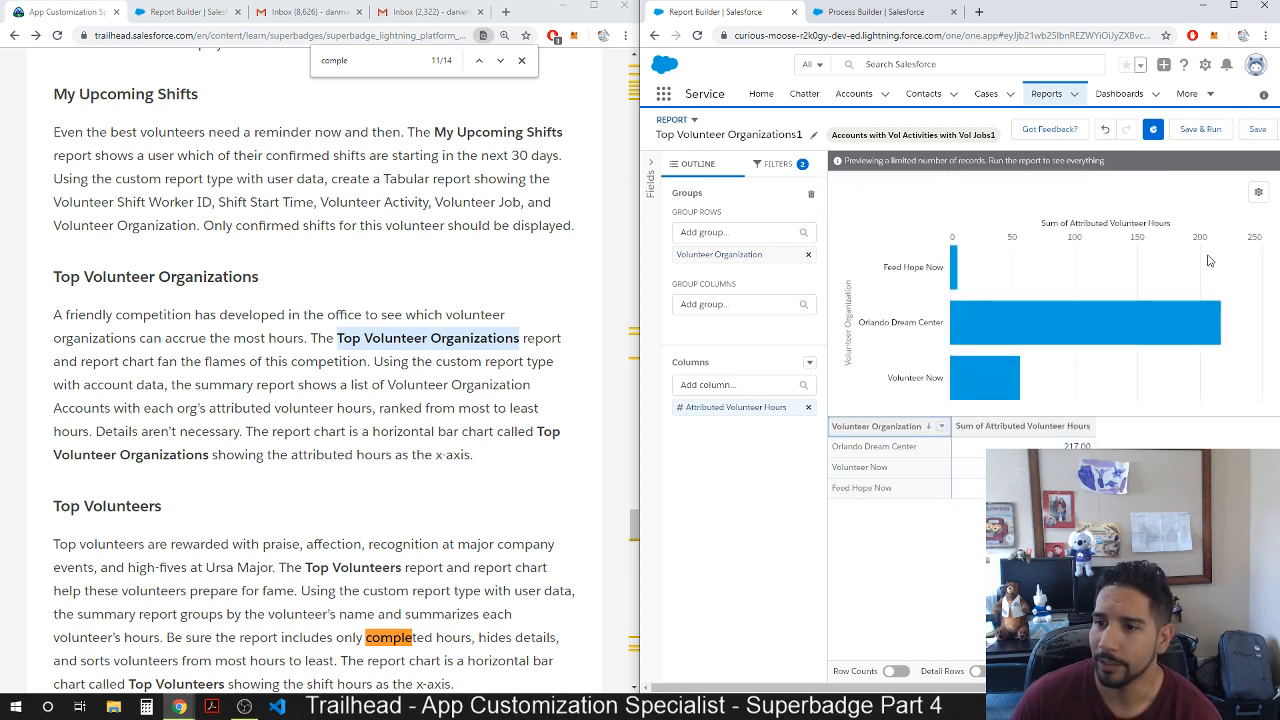
left_click(1258, 192)
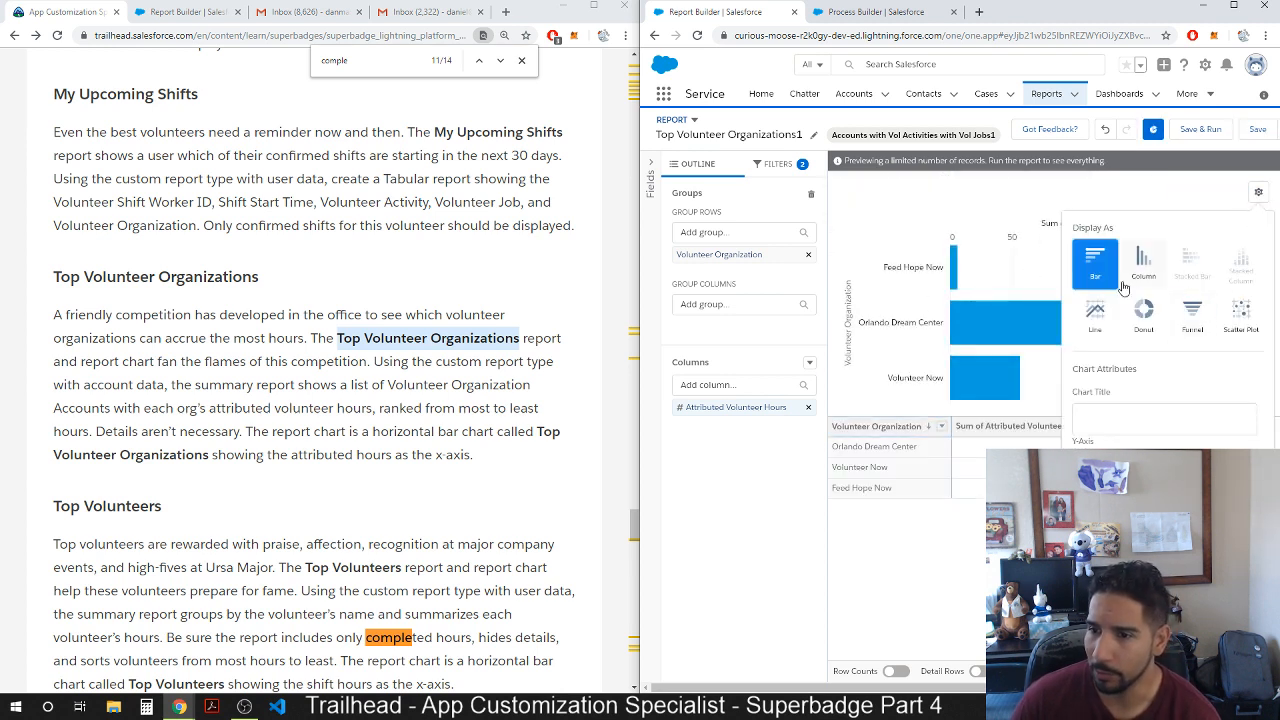
left_click(1108, 418)
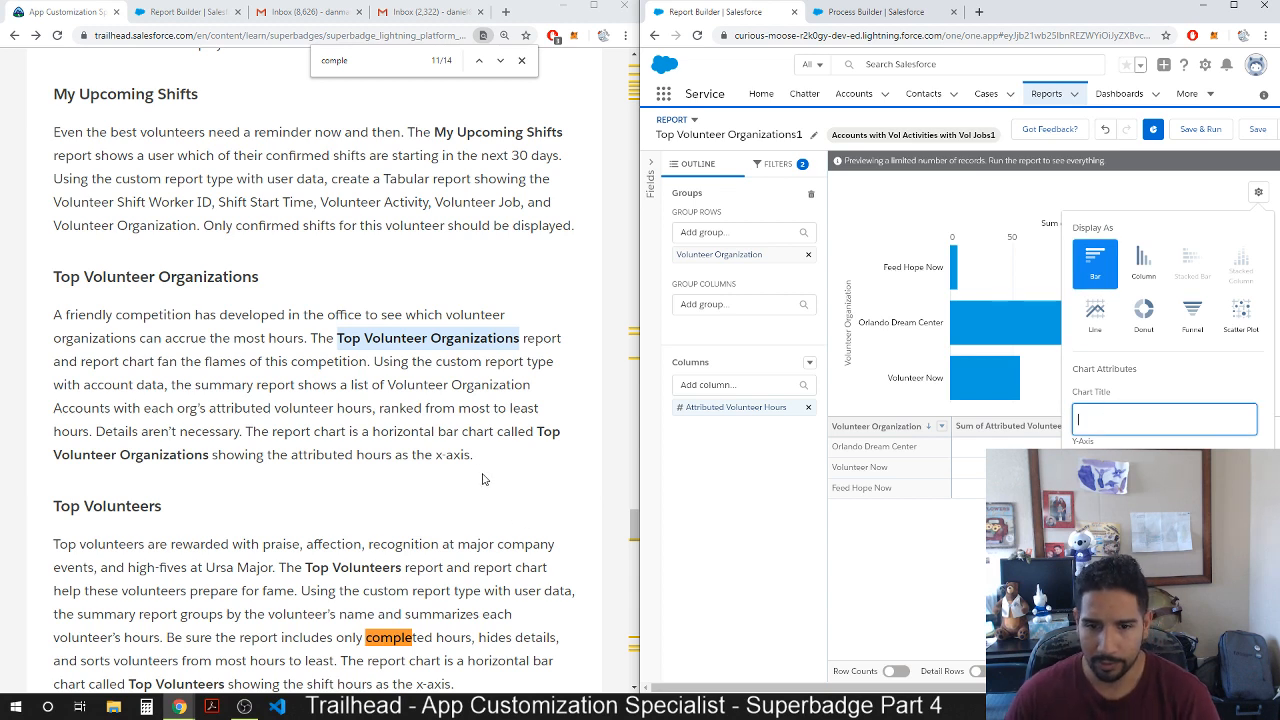
left_click_drag(538, 431, 208, 455)
key("ctrl+c")
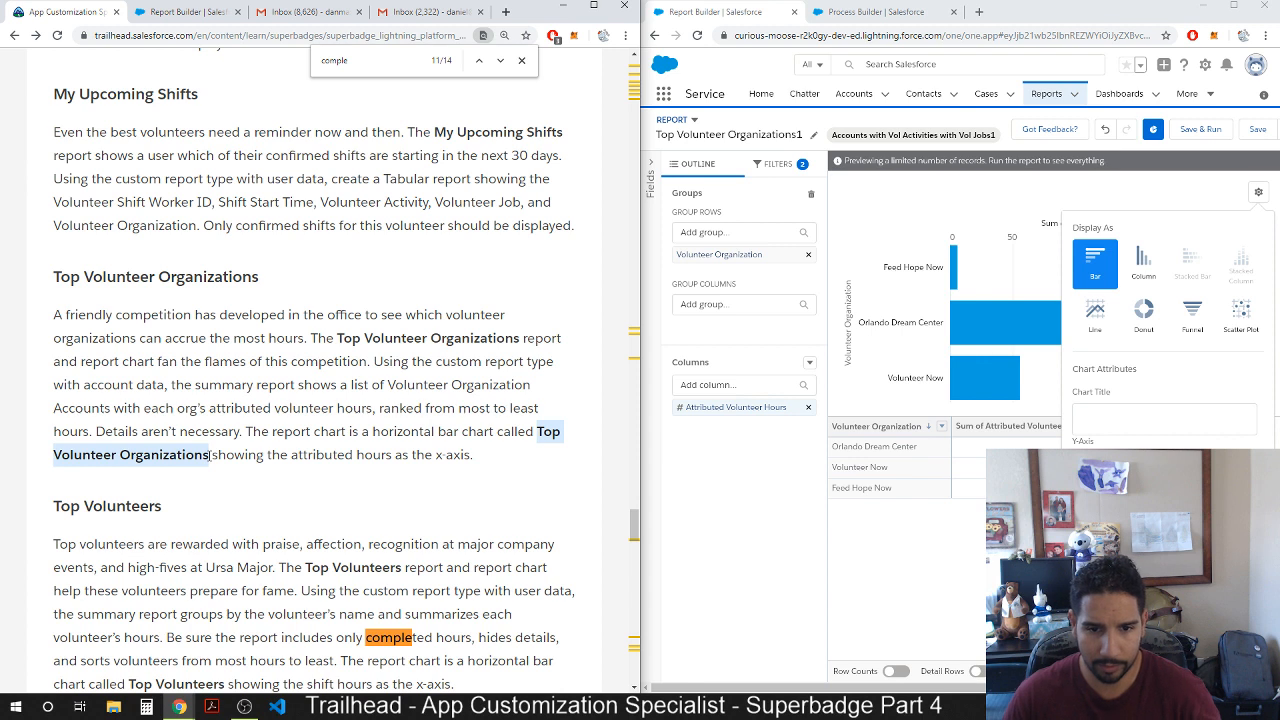
left_click(1135, 418)
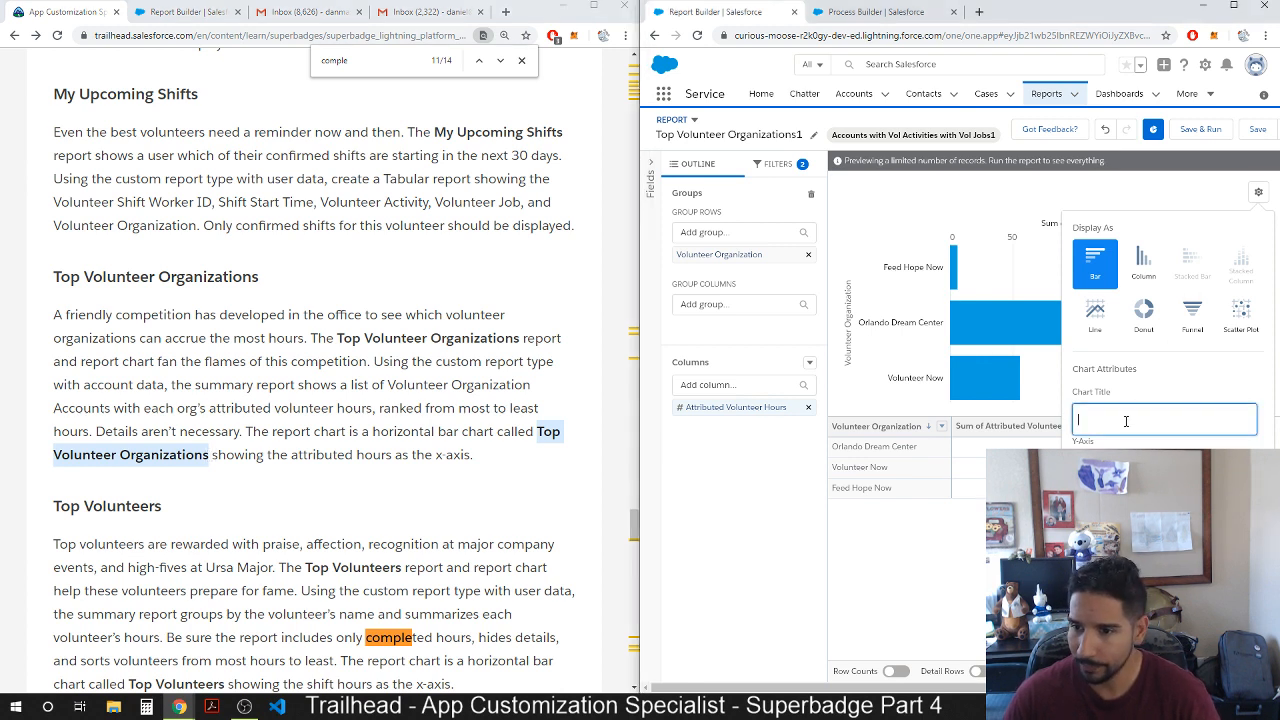
key("ctrl+v")
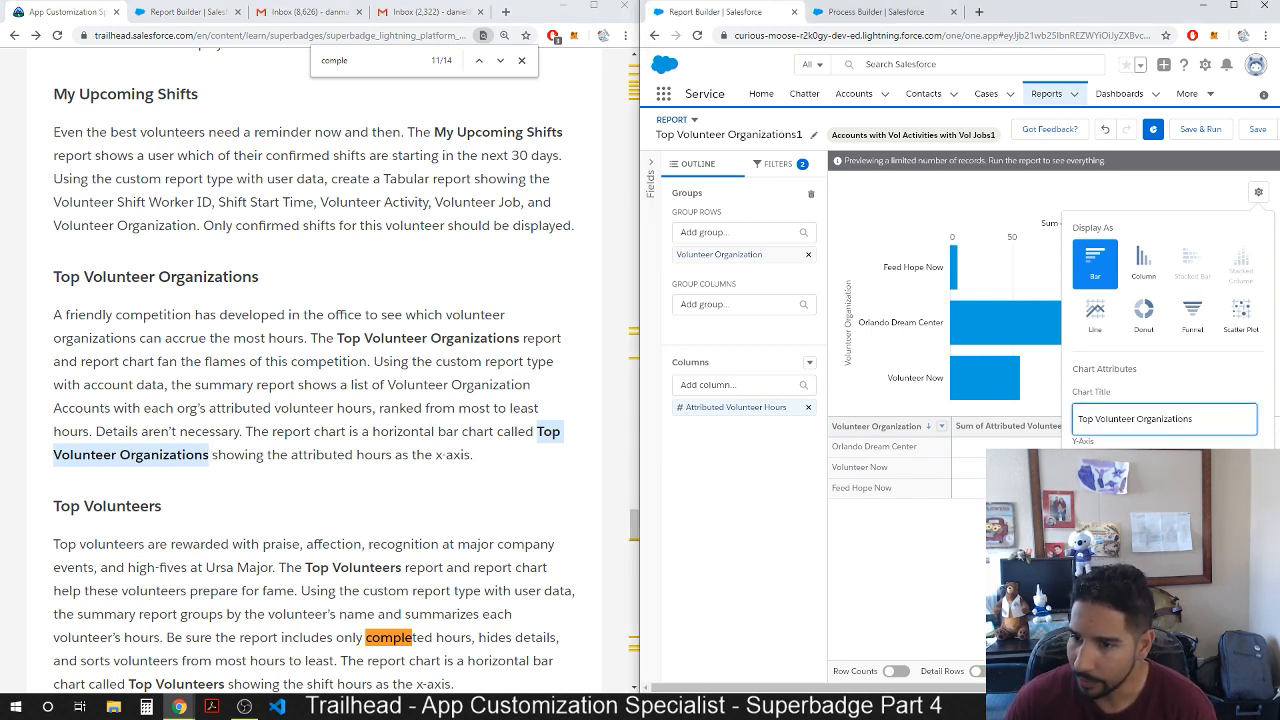
key("Tab")
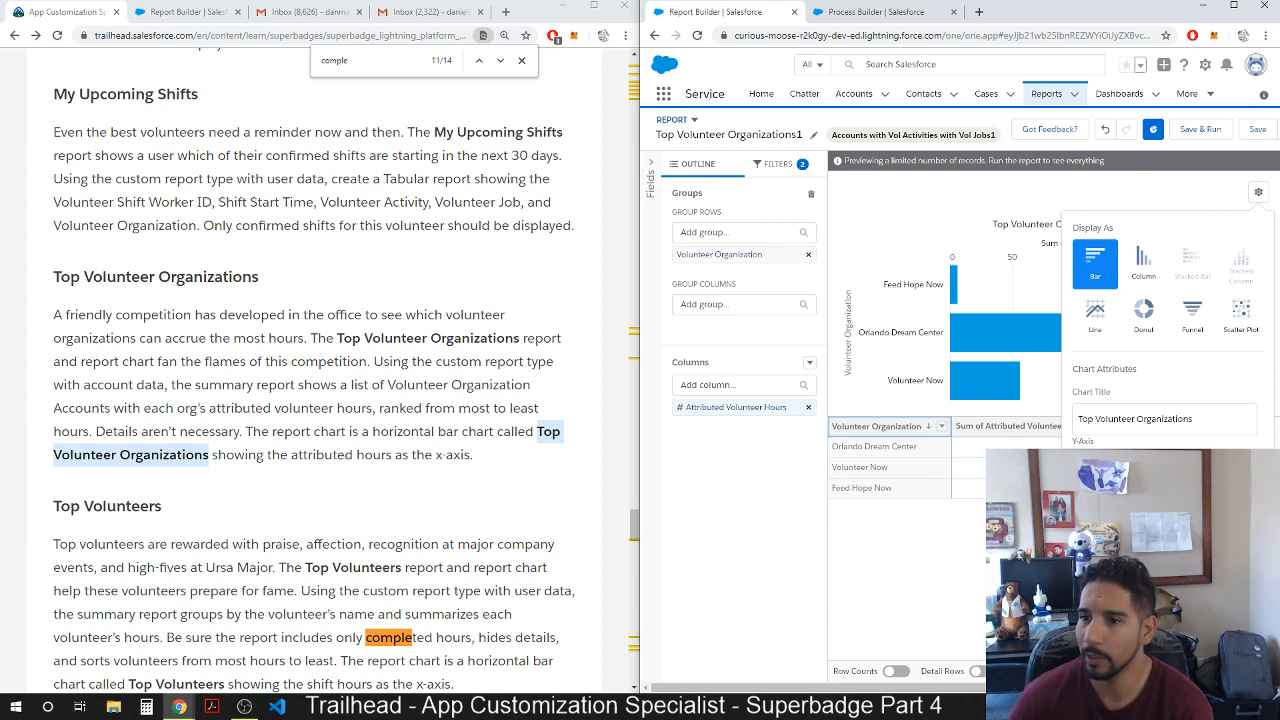
key("Escape")
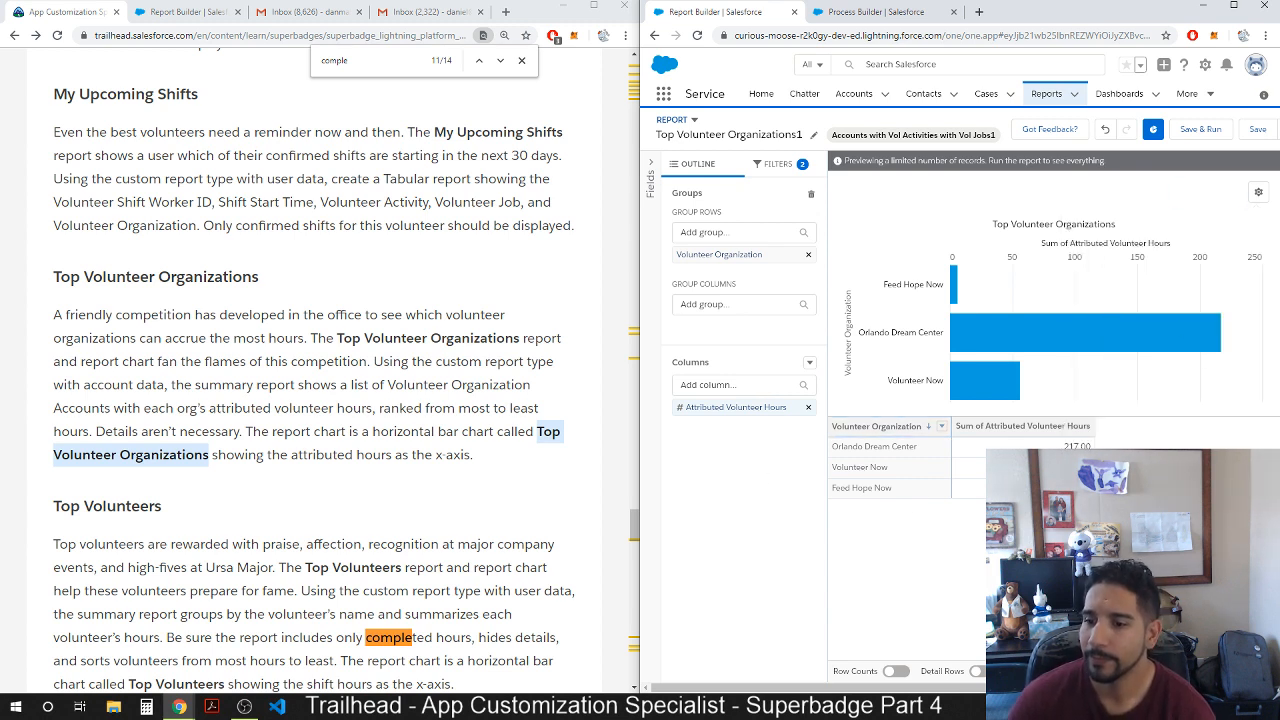
Save the Top Volunteer Organizations1 report in the Volunteer Reports1 folder and run it.
left_click(1210, 136)
left_click(979, 514)
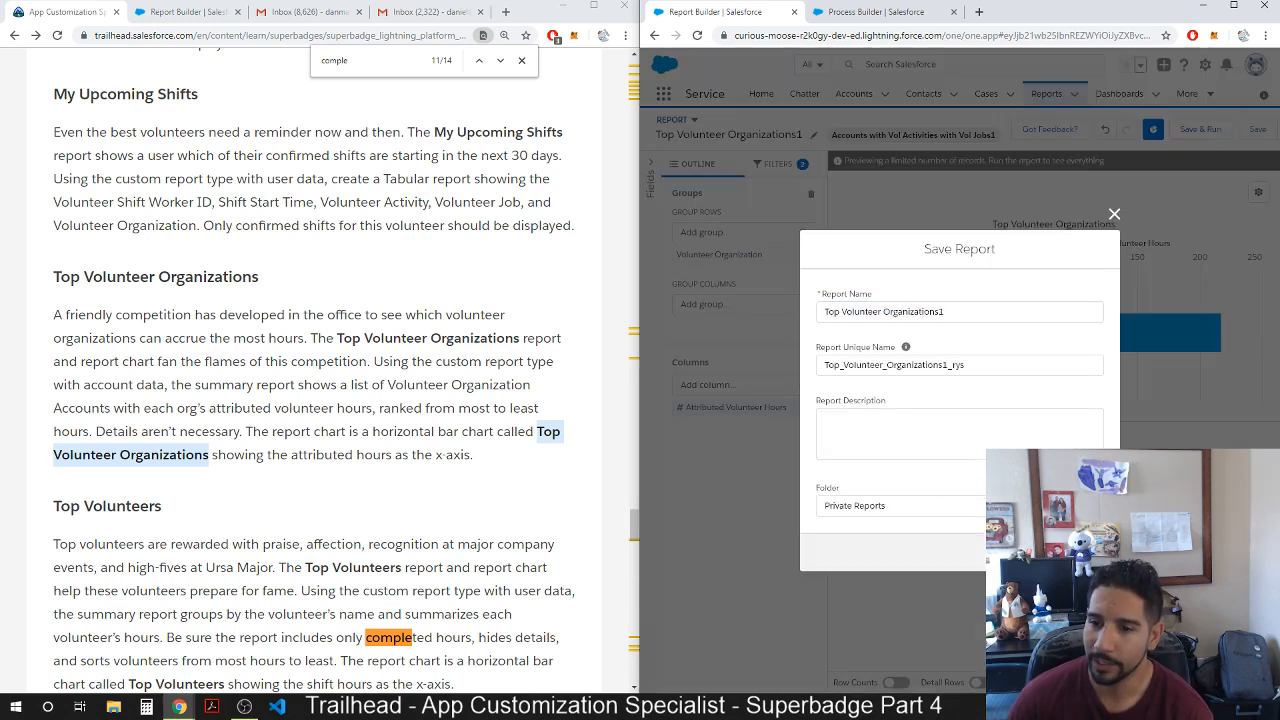
left_click(1030, 265)
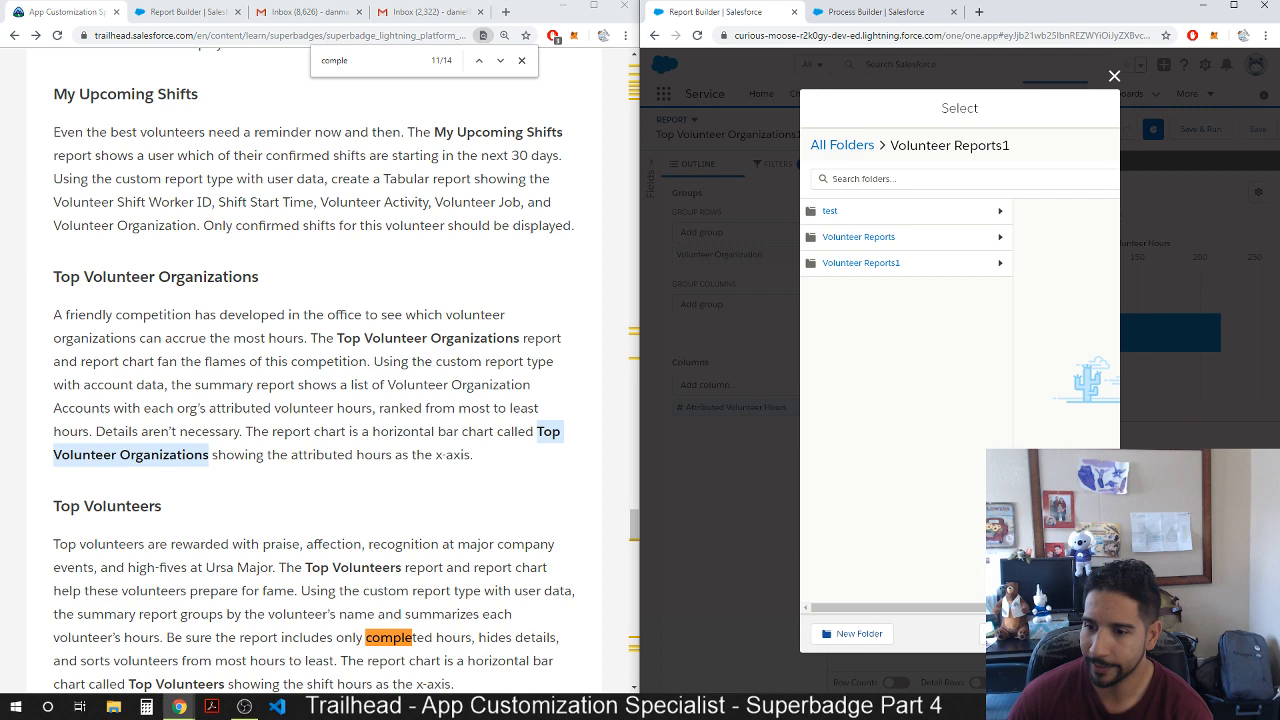
left_click(1070, 634)
left_click(1083, 552)
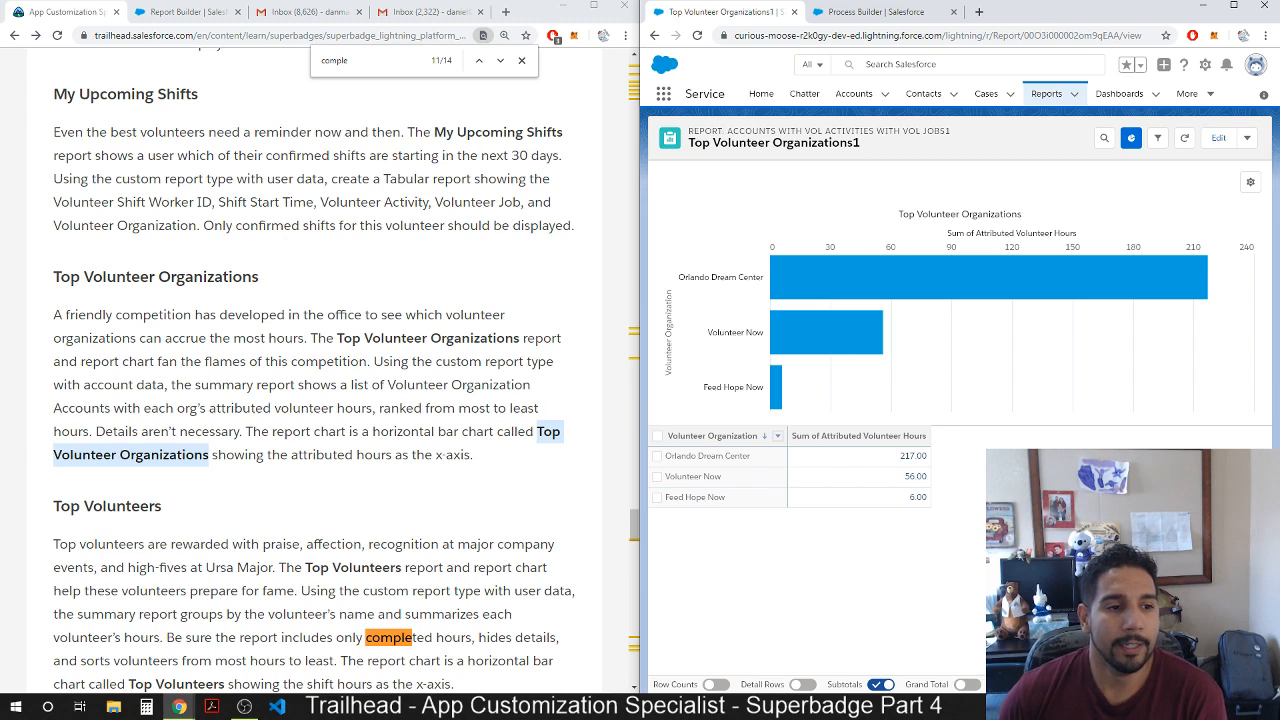
Start a new dashboard and name it "My Volunteer Information1", based on the dashboard name in the superbadge instructions.
left_click(299, 493)
scroll(305, 478, "down", 2)
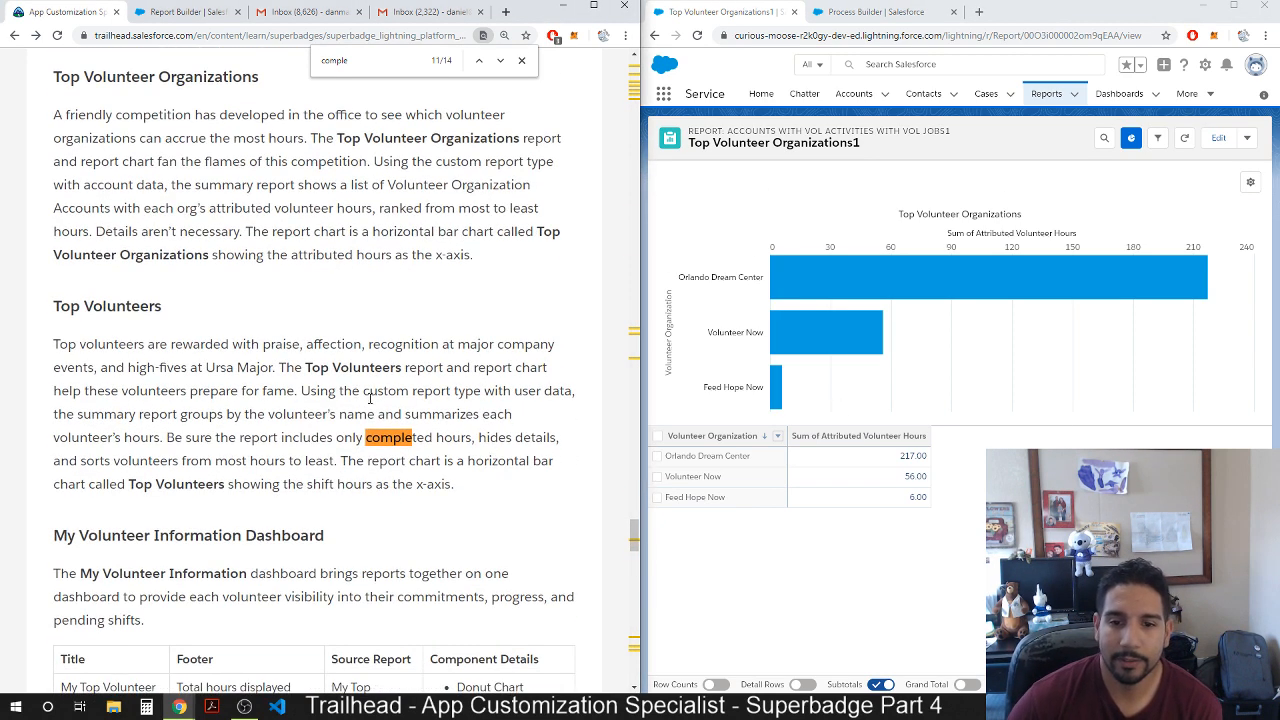
scroll(275, 486, "down", 2)
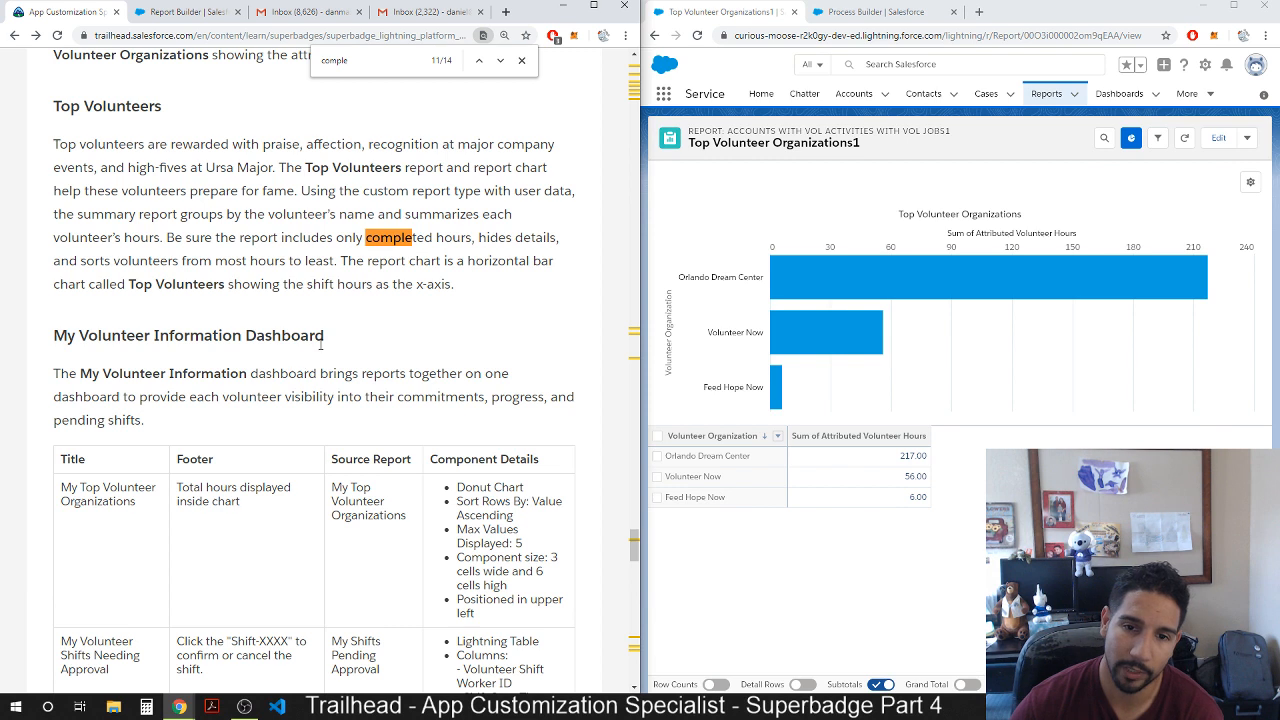
left_click_drag(322, 342, 46, 345)
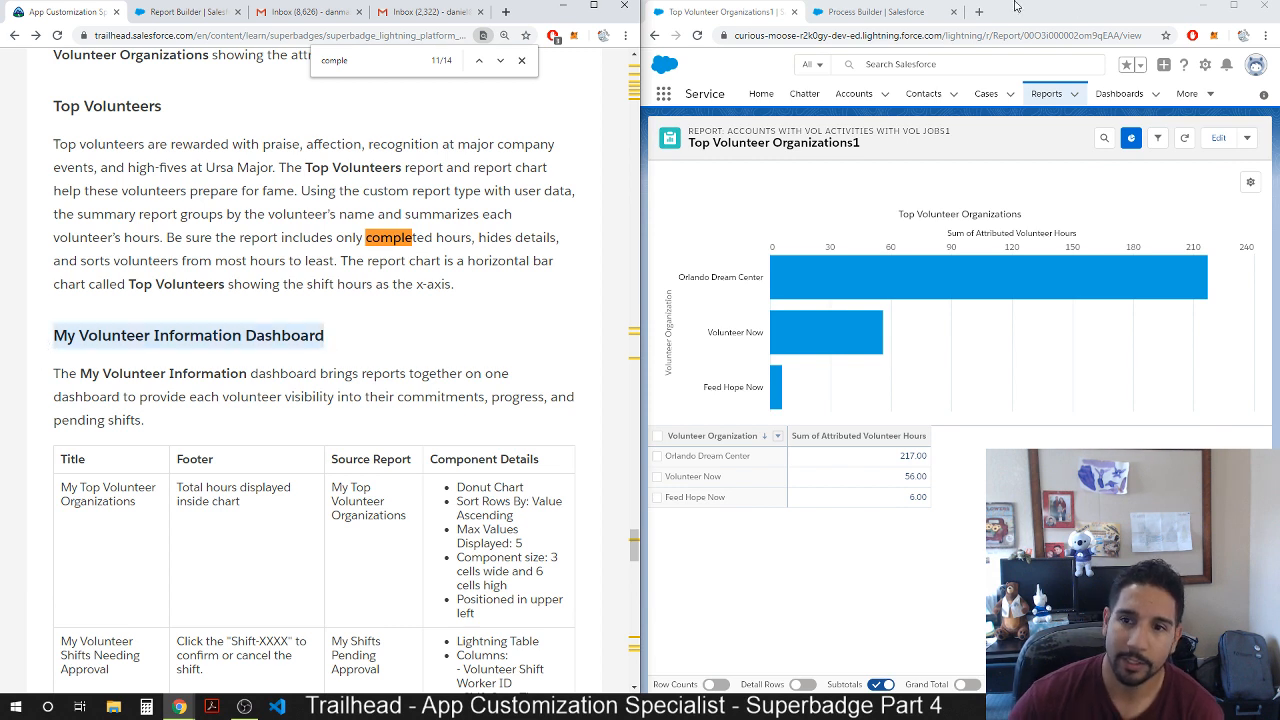
left_click(1119, 93)
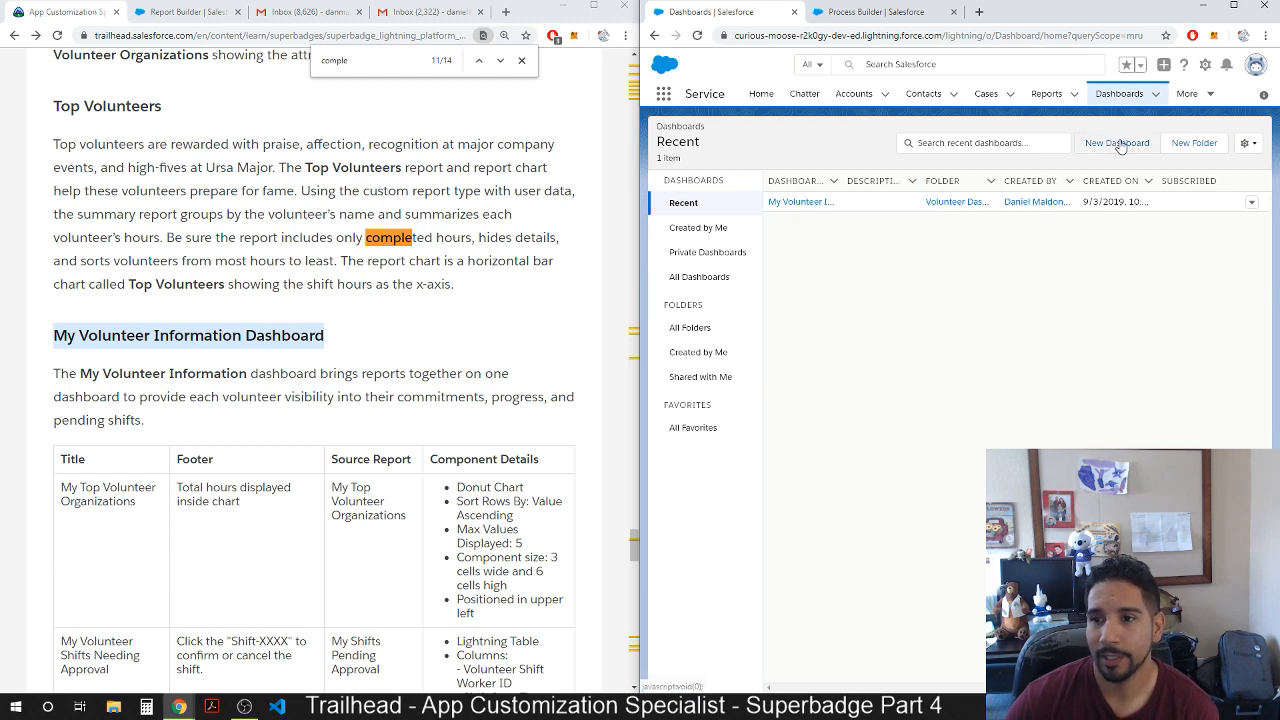
left_click(1118, 143)
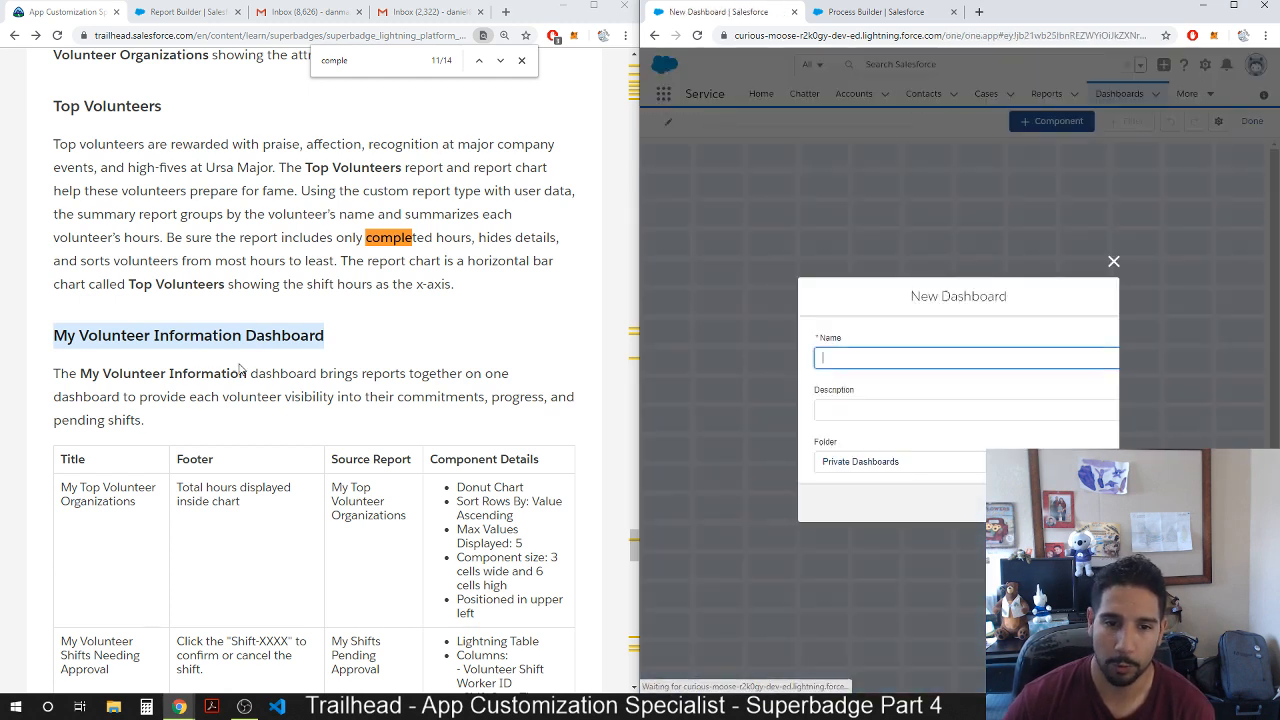
left_click_drag(246, 373, 83, 376)
key("ctrl+c")
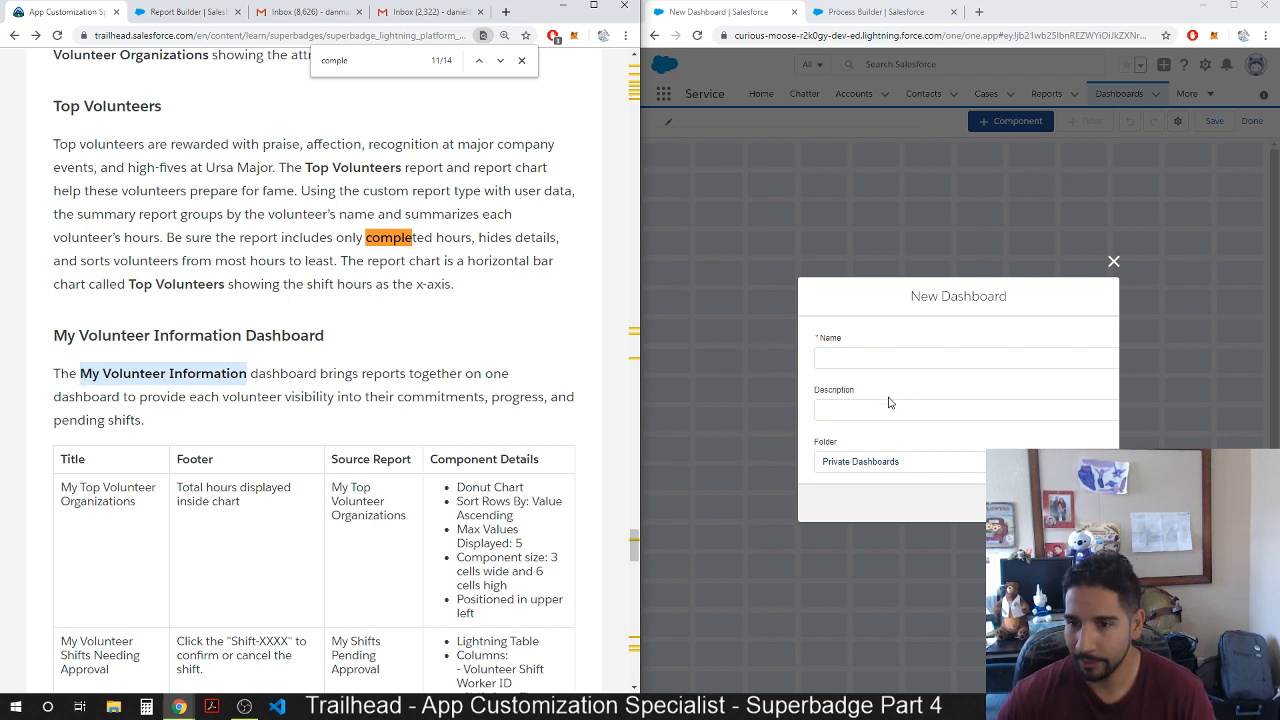
left_click(881, 359)
key("ctrl+v")
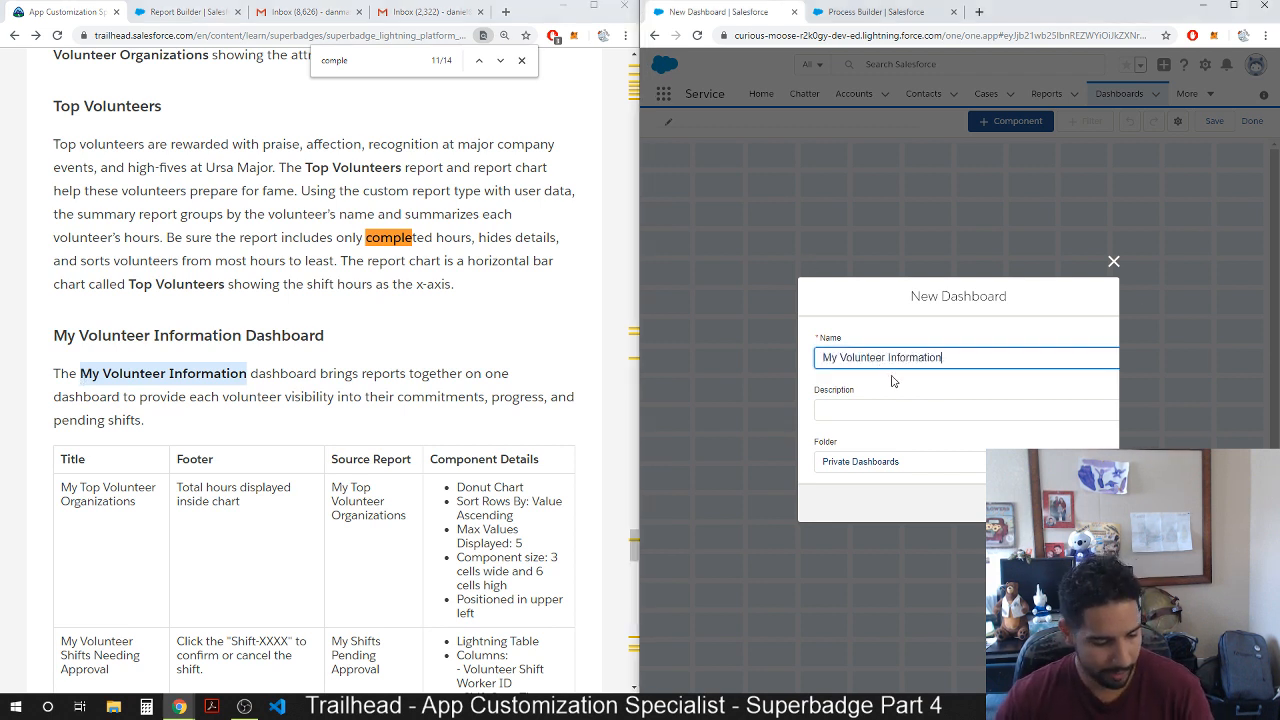
type("1")
Choose the Volunteer Dashboards1 folder for the new dashboard and create it.
left_click(857, 412)
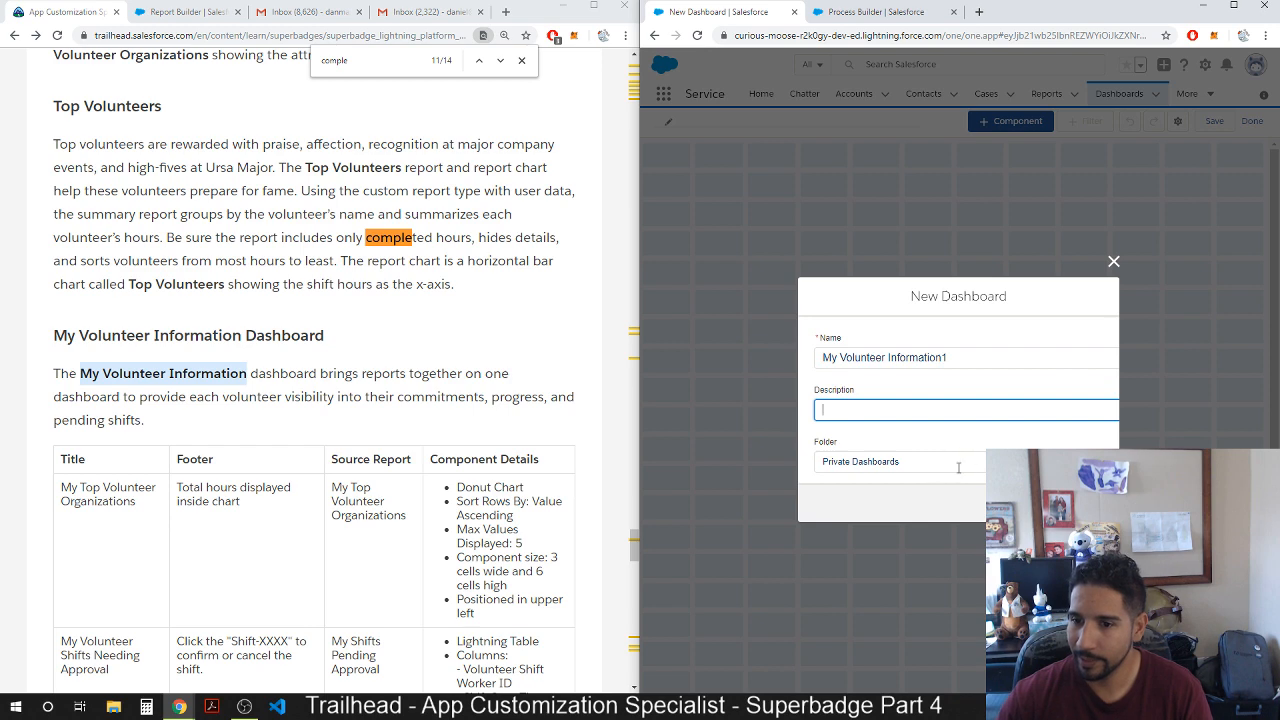
left_click(870, 461)
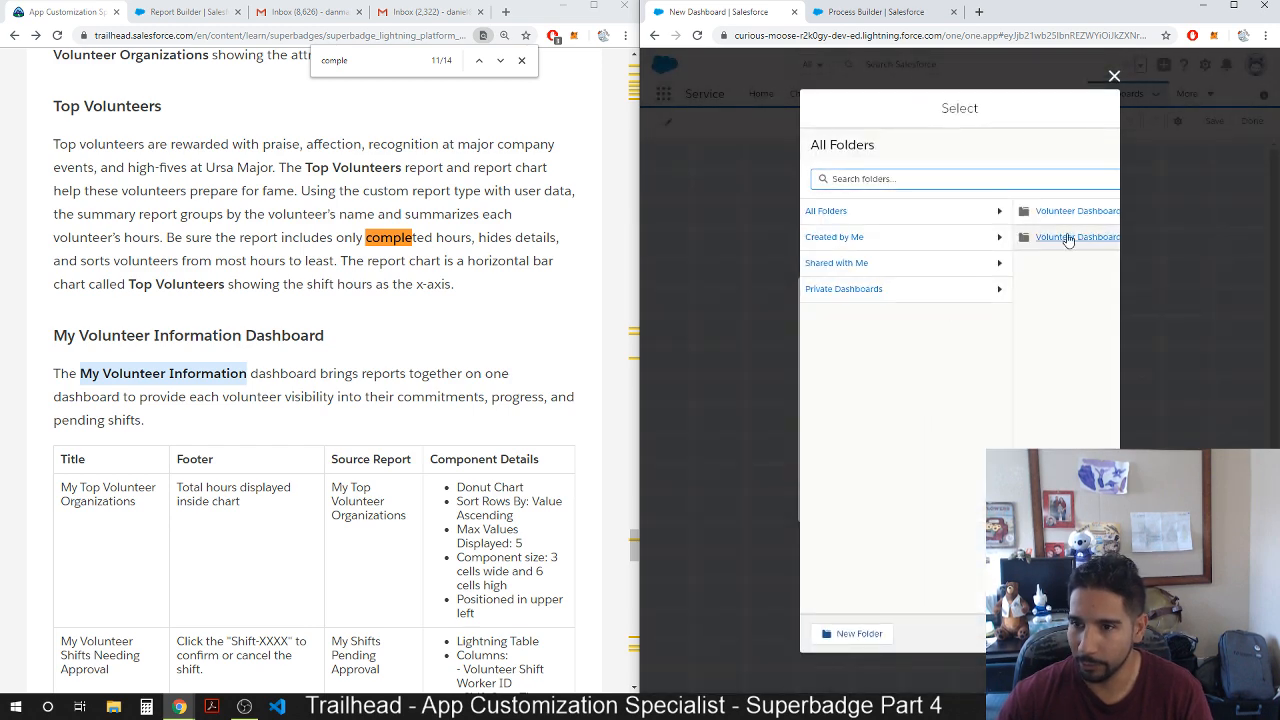
left_click(1064, 237)
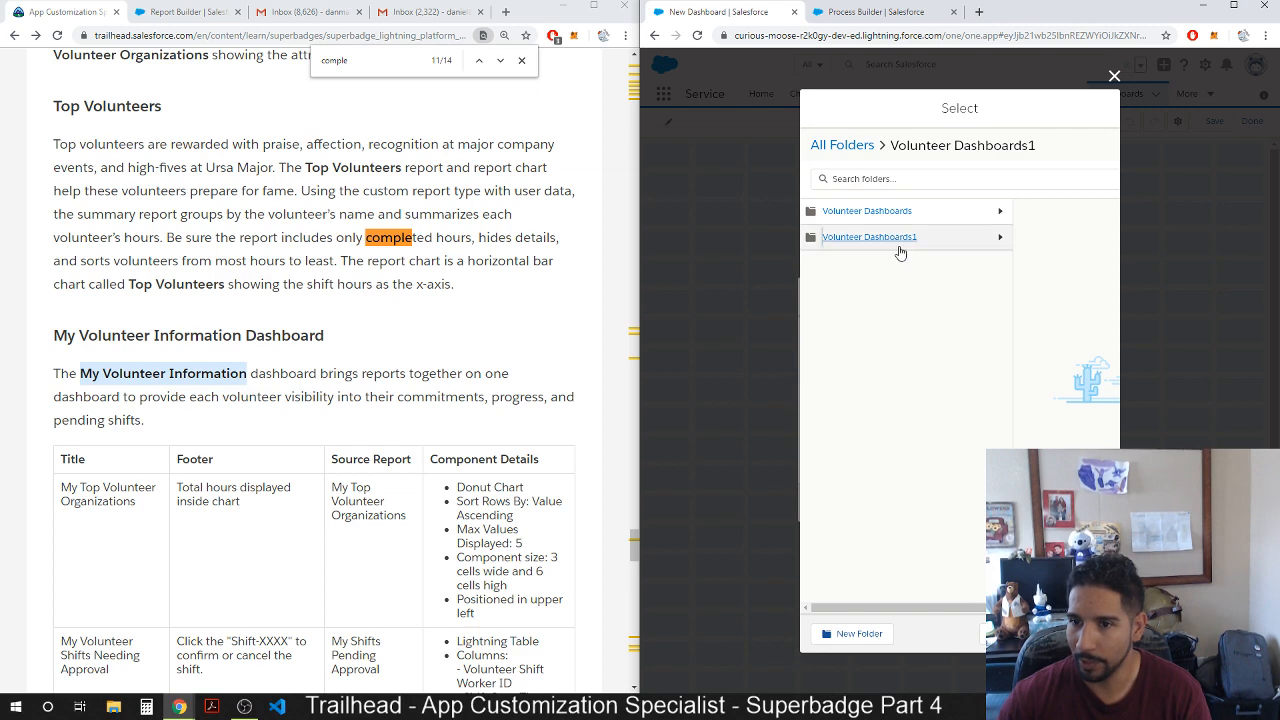
left_click(1070, 634)
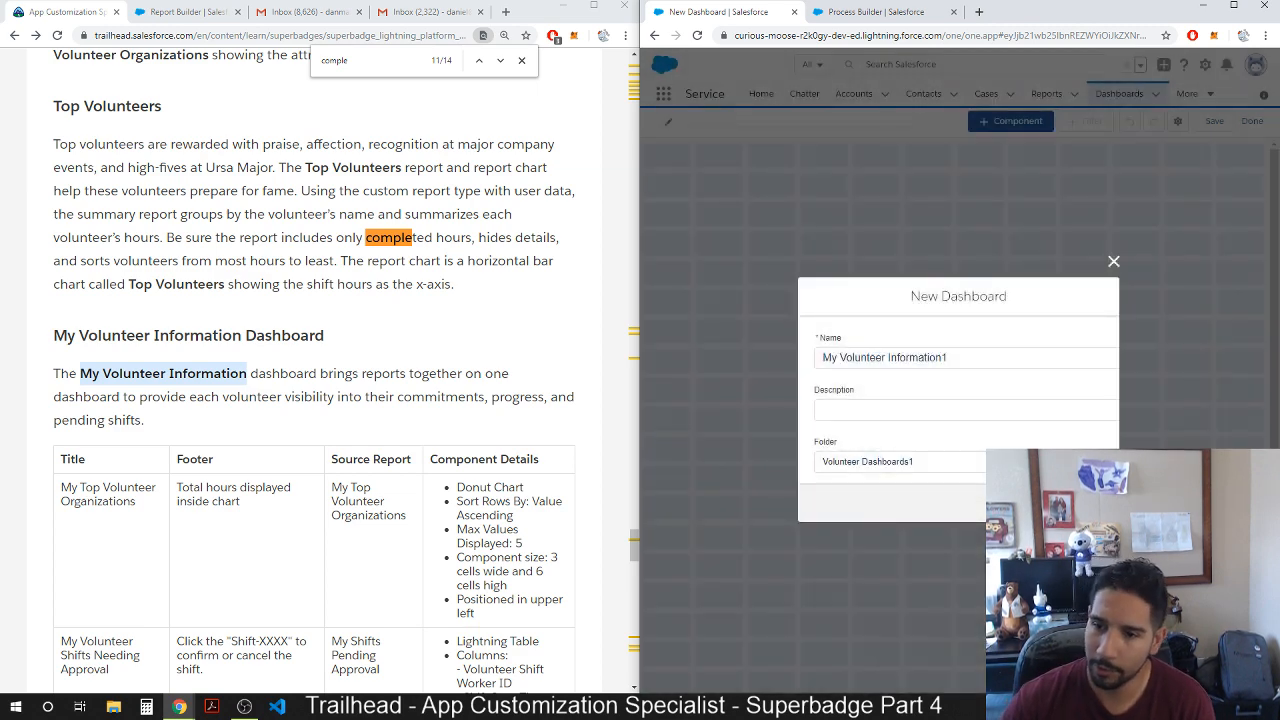
left_click(1078, 503)
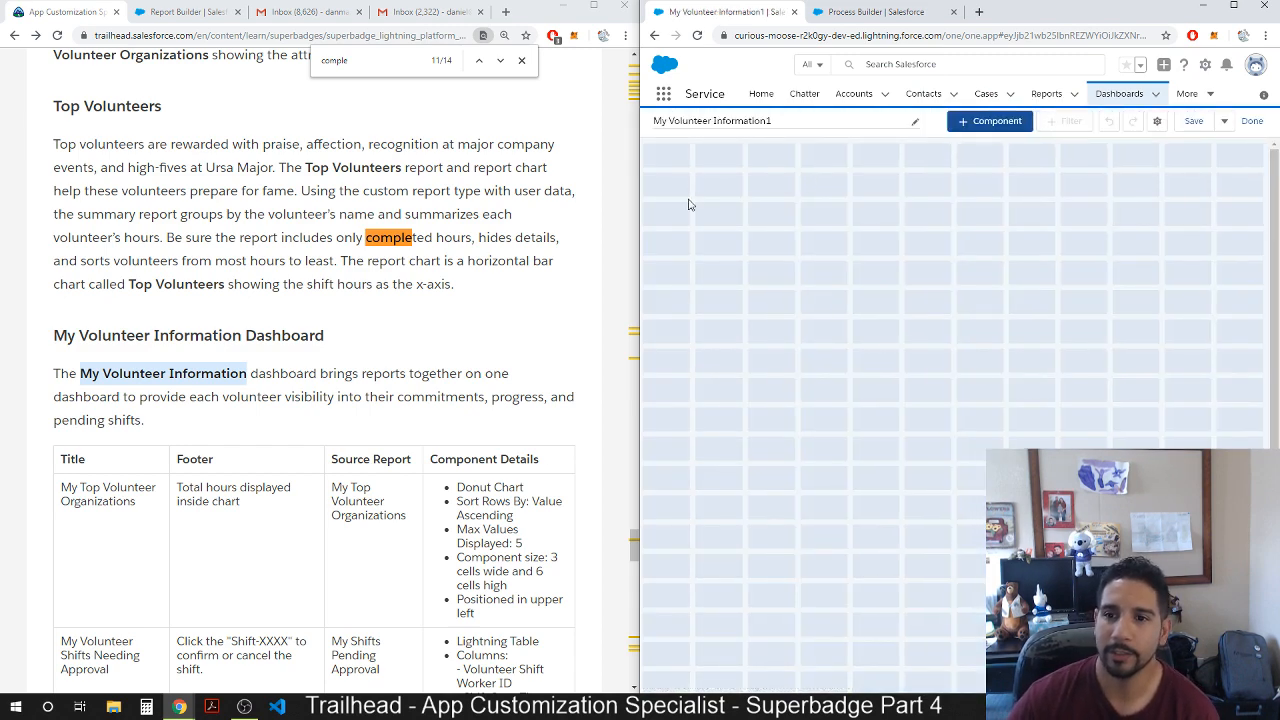
Start a new dashboard component that uses the Top Volunteer Organizations1 report as its source.
scroll(218, 442, "down", 2)
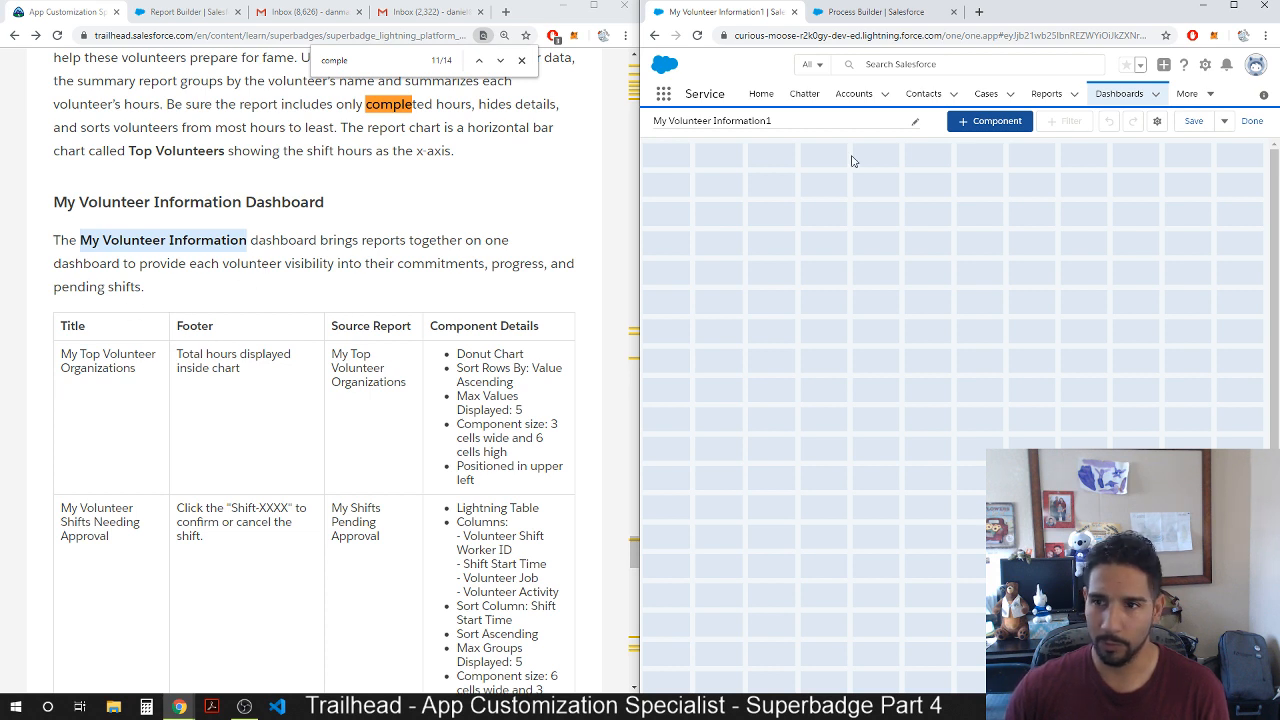
left_click(985, 121)
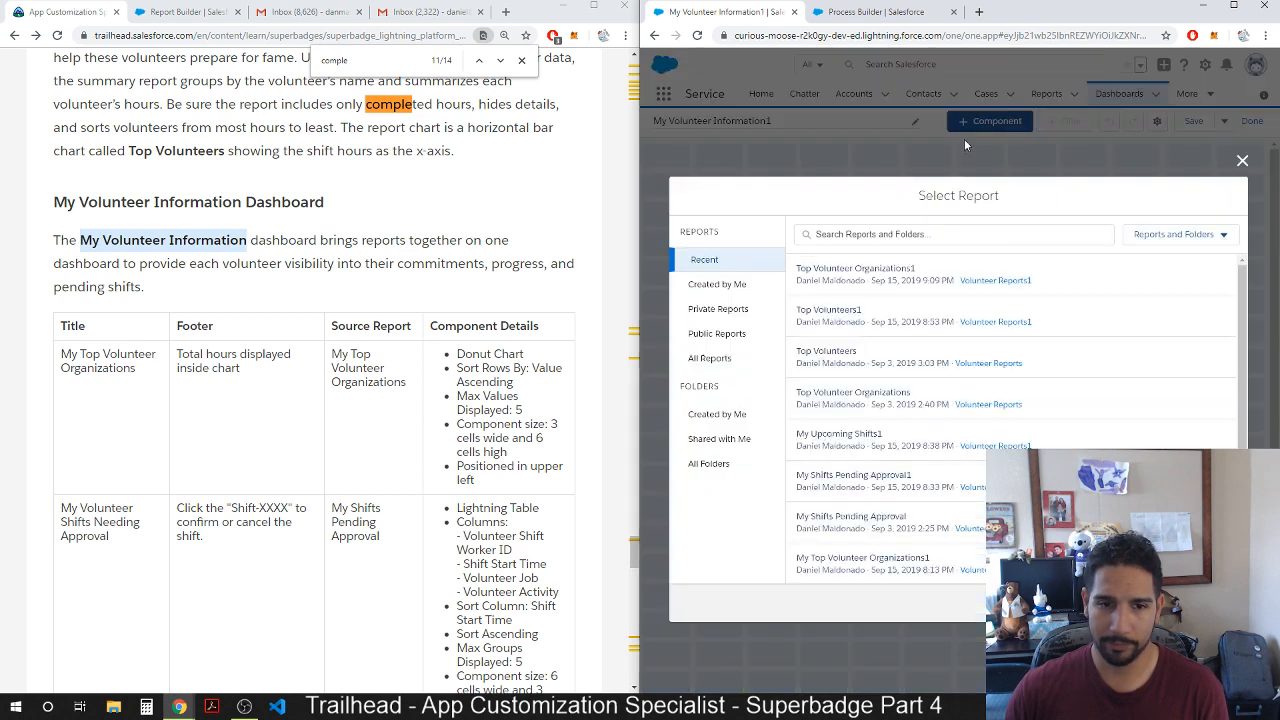
left_click(880, 273)
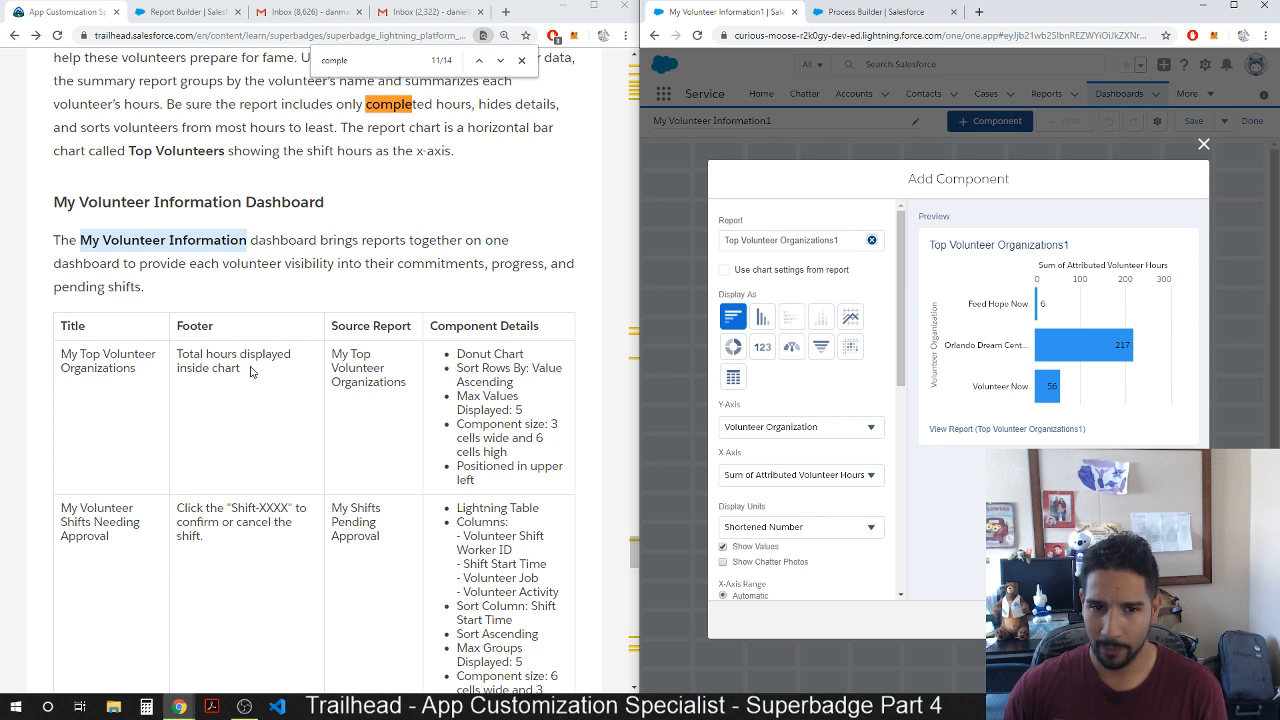
Set the component's footer to "Total hours displayed inside chart", copied from the superbadge instructions.
left_click_drag(251, 372, 177, 352)
key("ctrl+c")
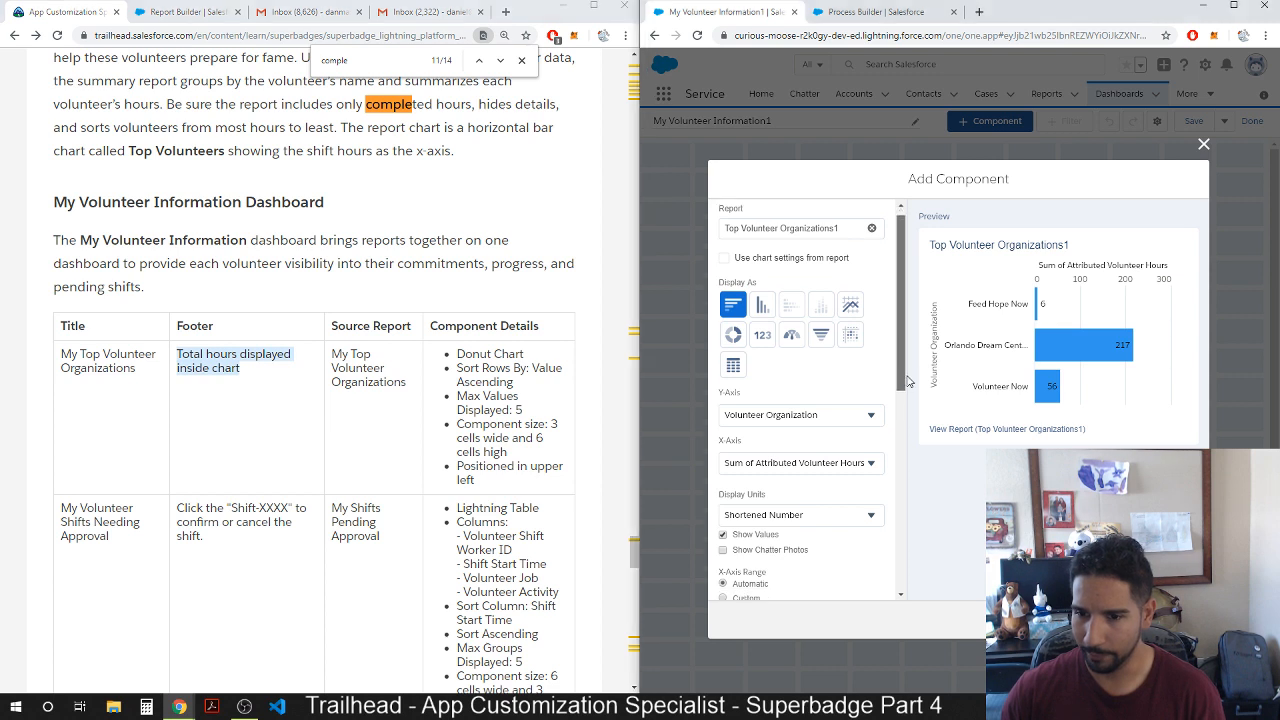
scroll(893, 386, "down", 3)
scroll(884, 500, "down", 1)
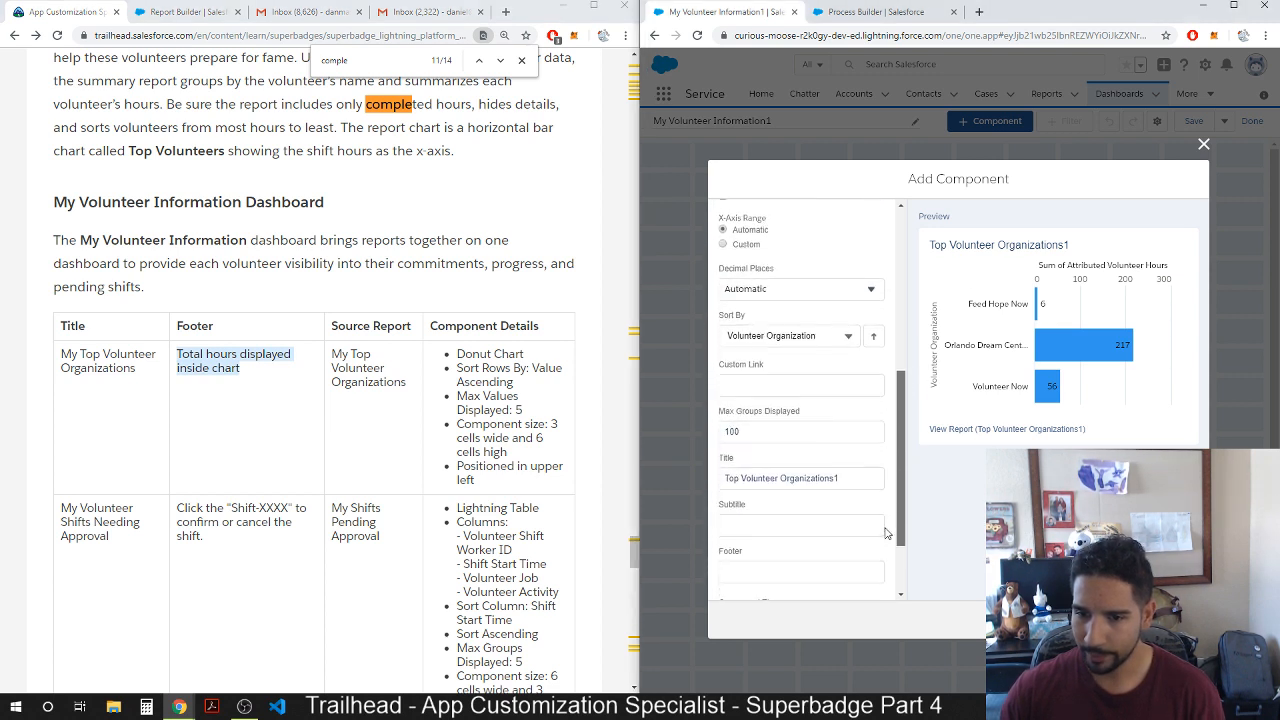
left_click(778, 537)
key("ctrl+v")
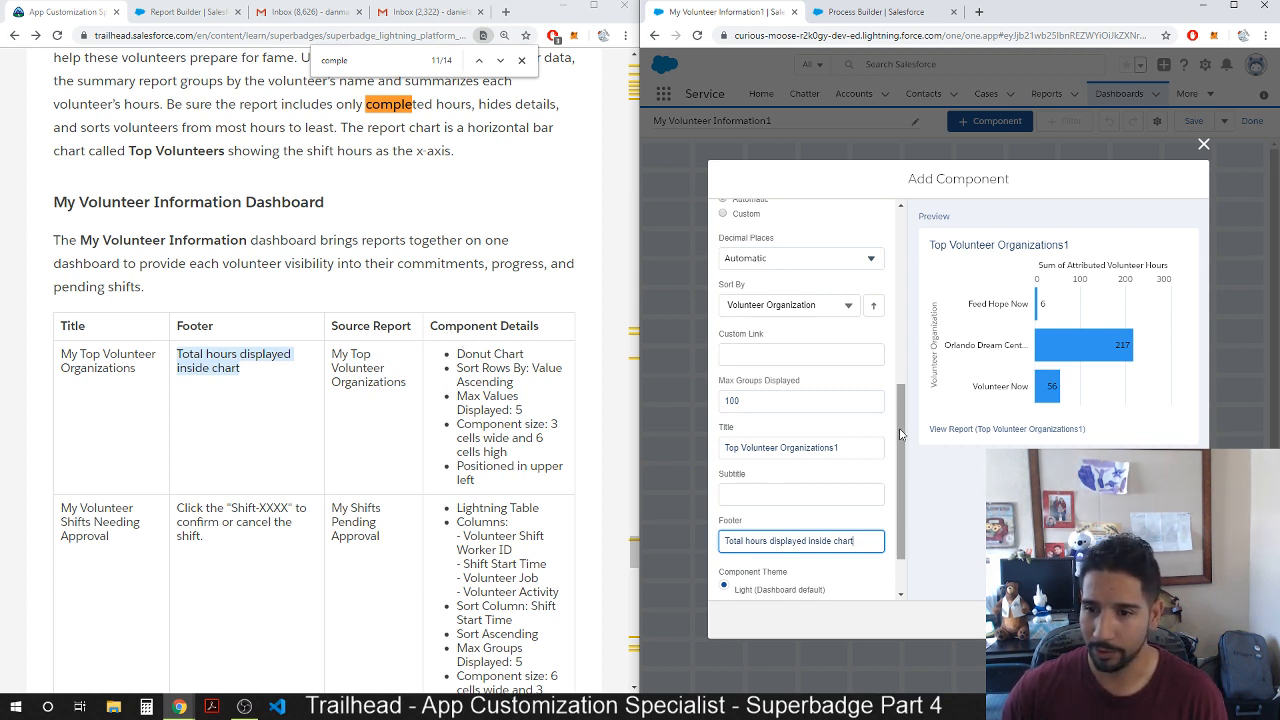
Display the component as a donut chart and set its maximum values displayed to 5.
scroll(790, 360, "up", 4)
left_click(735, 310)
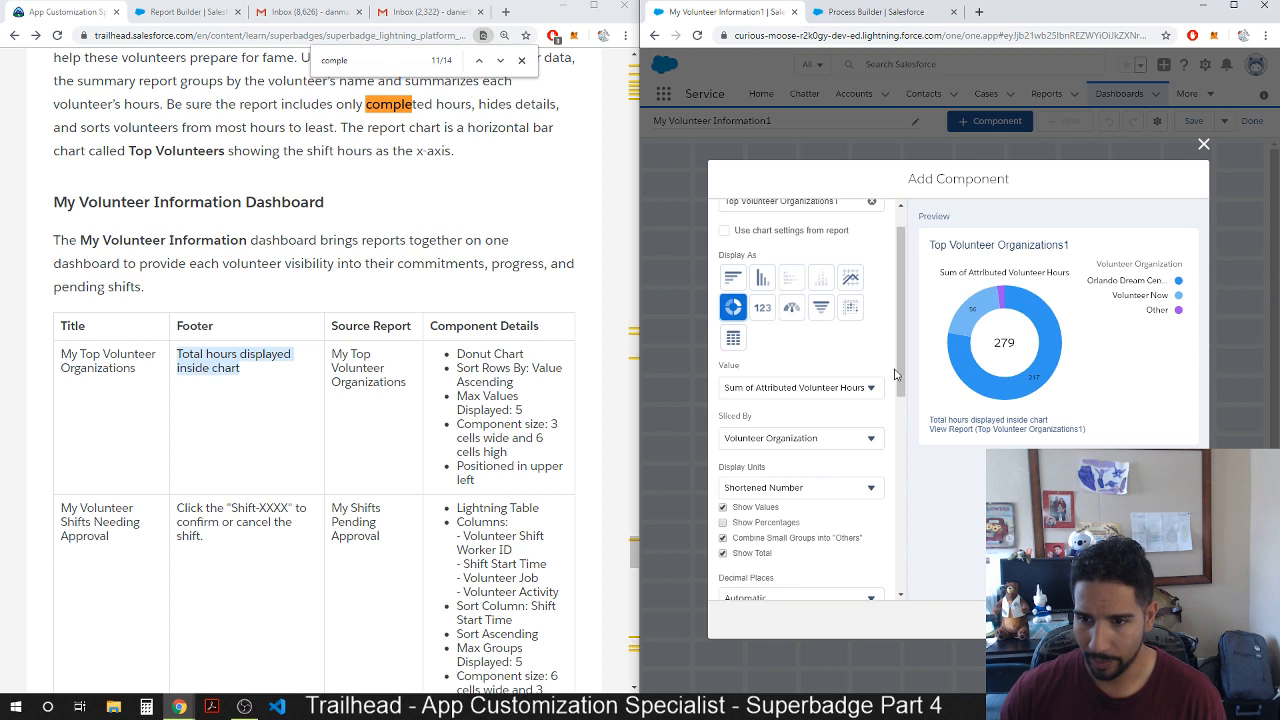
left_click_drag(905, 385, 902, 498)
left_click_drag(756, 471, 687, 467)
type("5")
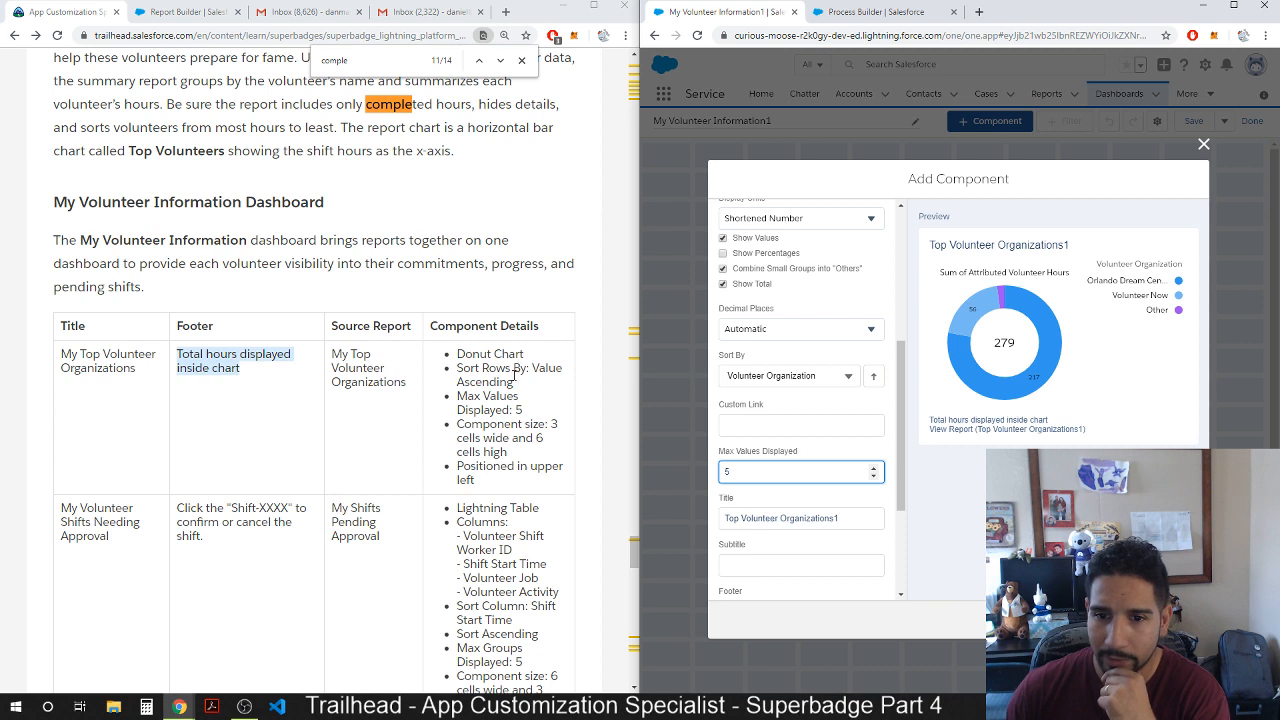
scroll(890, 326, "up", 3)
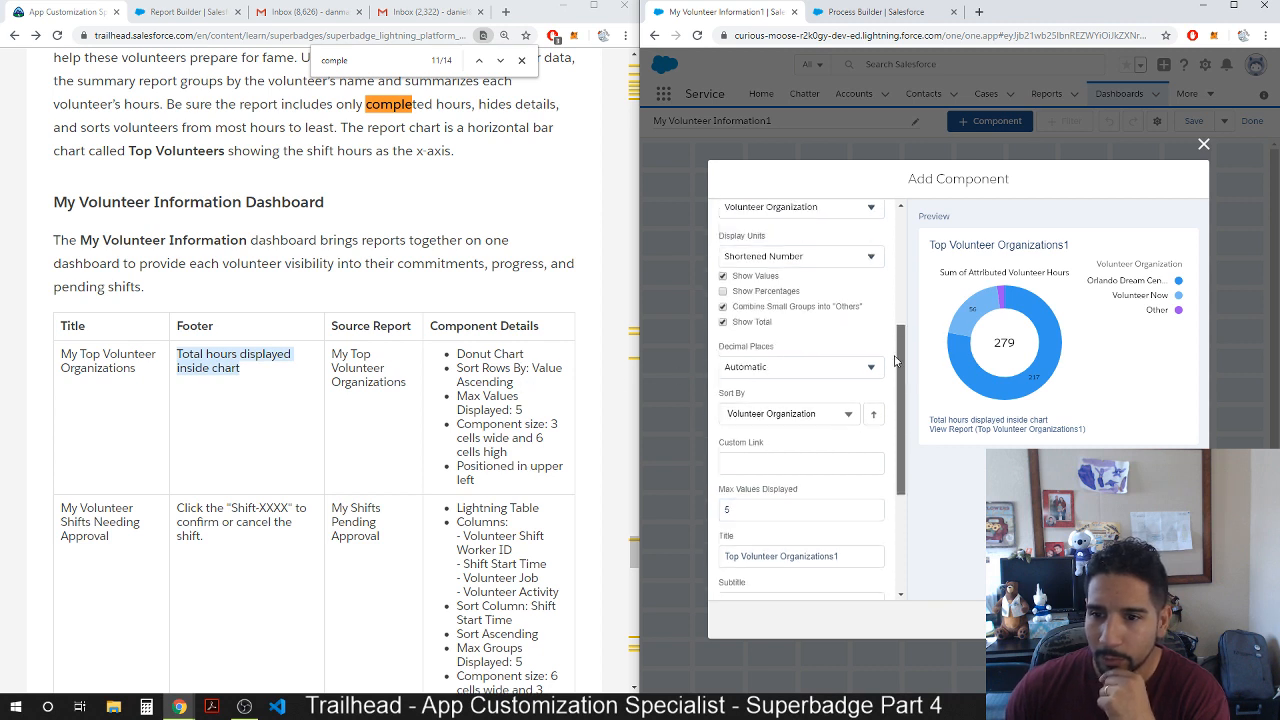
scroll(890, 326, "up", 2)
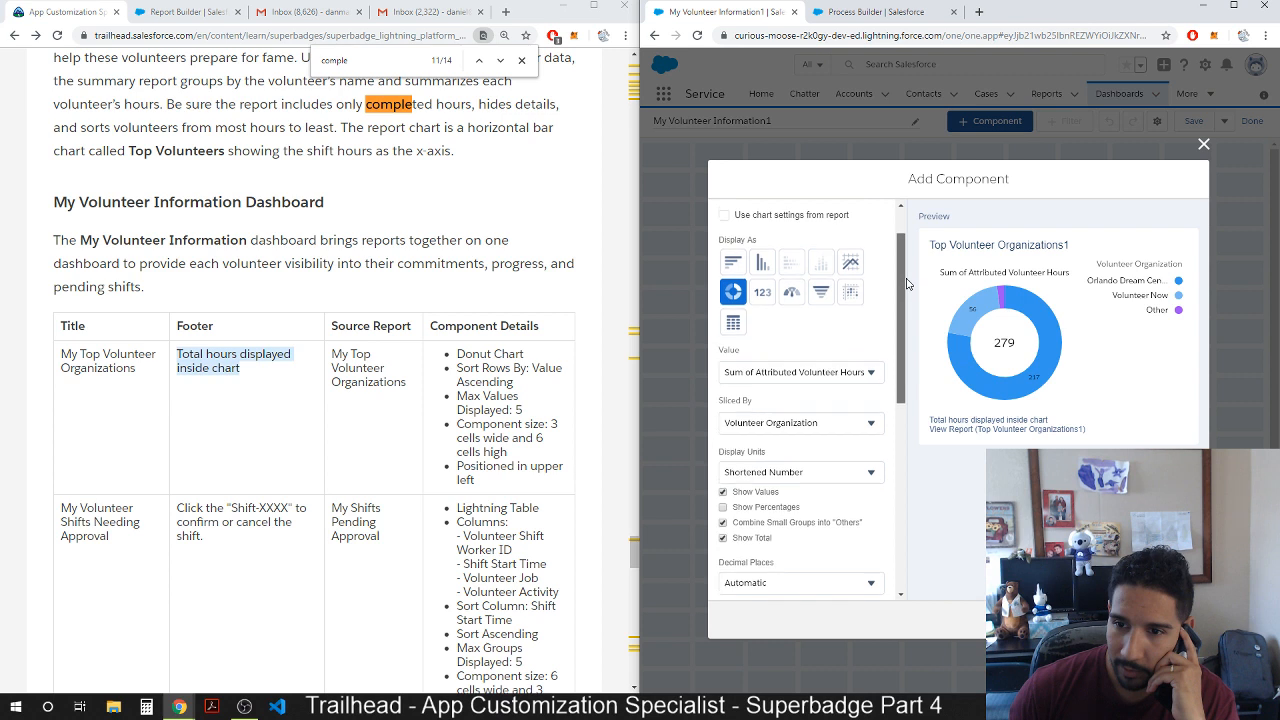
scroll(900, 270, "up", 1)
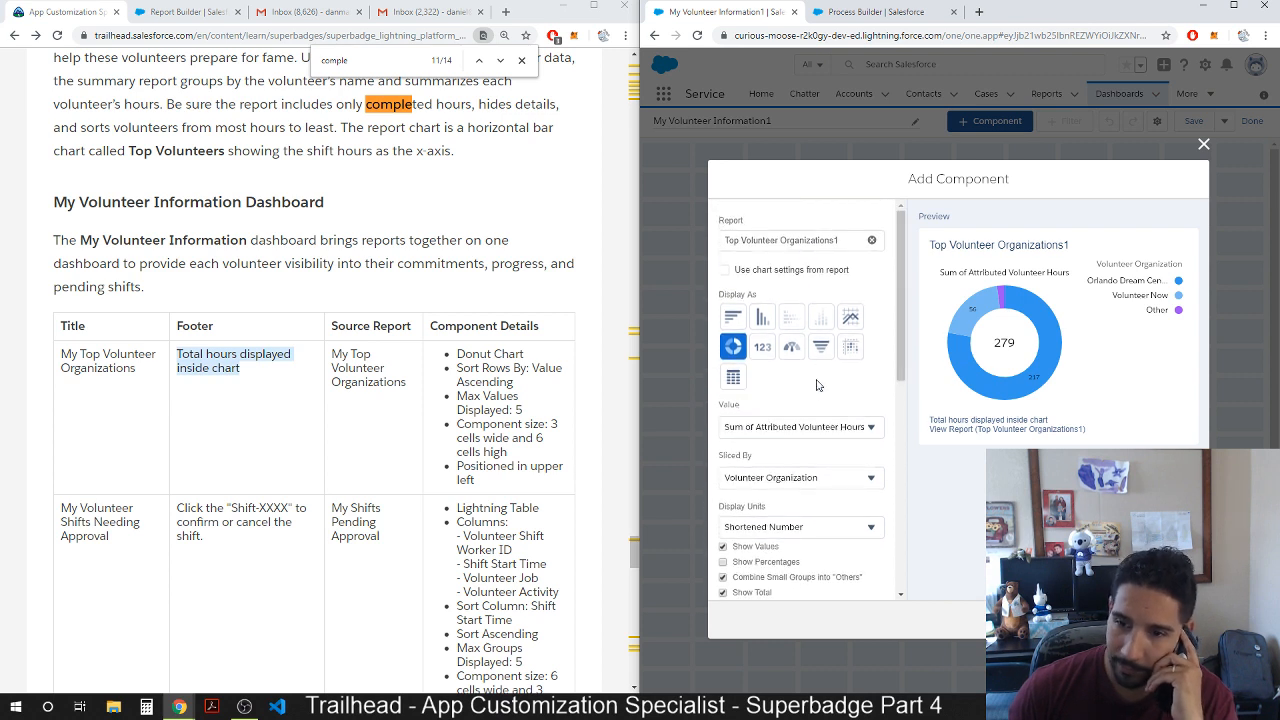
left_click(821, 431)
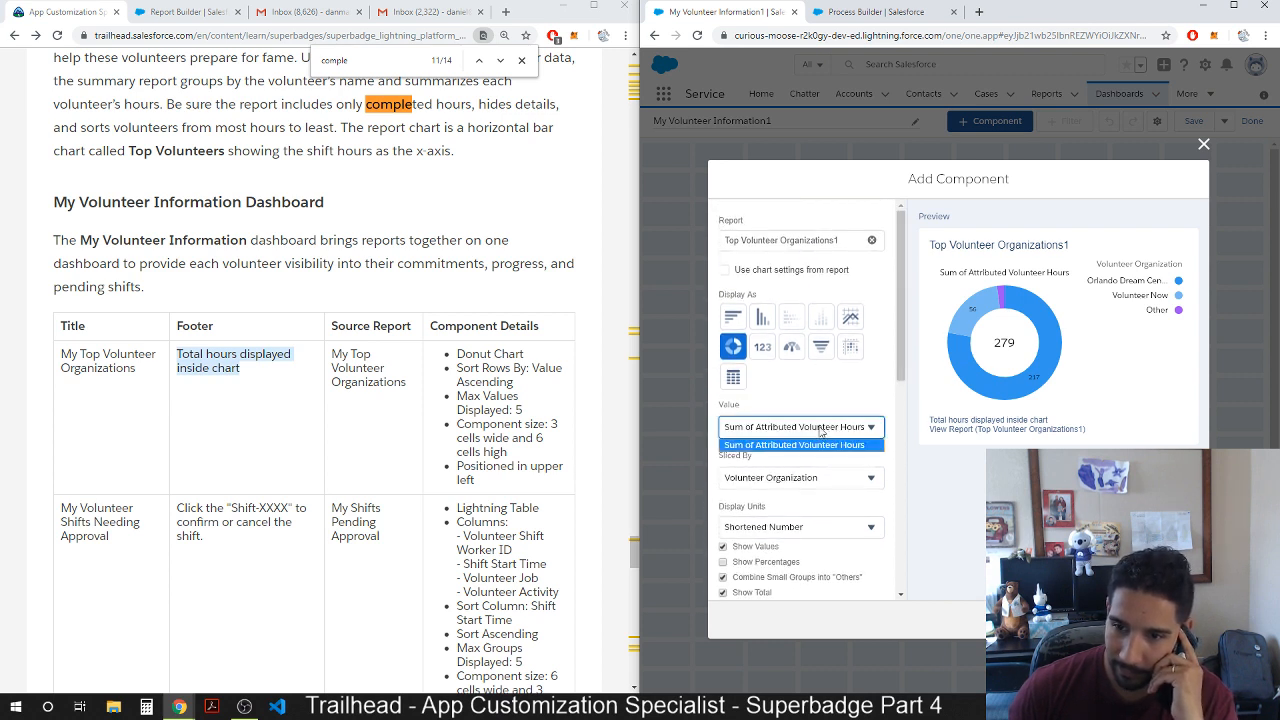
left_click(842, 394)
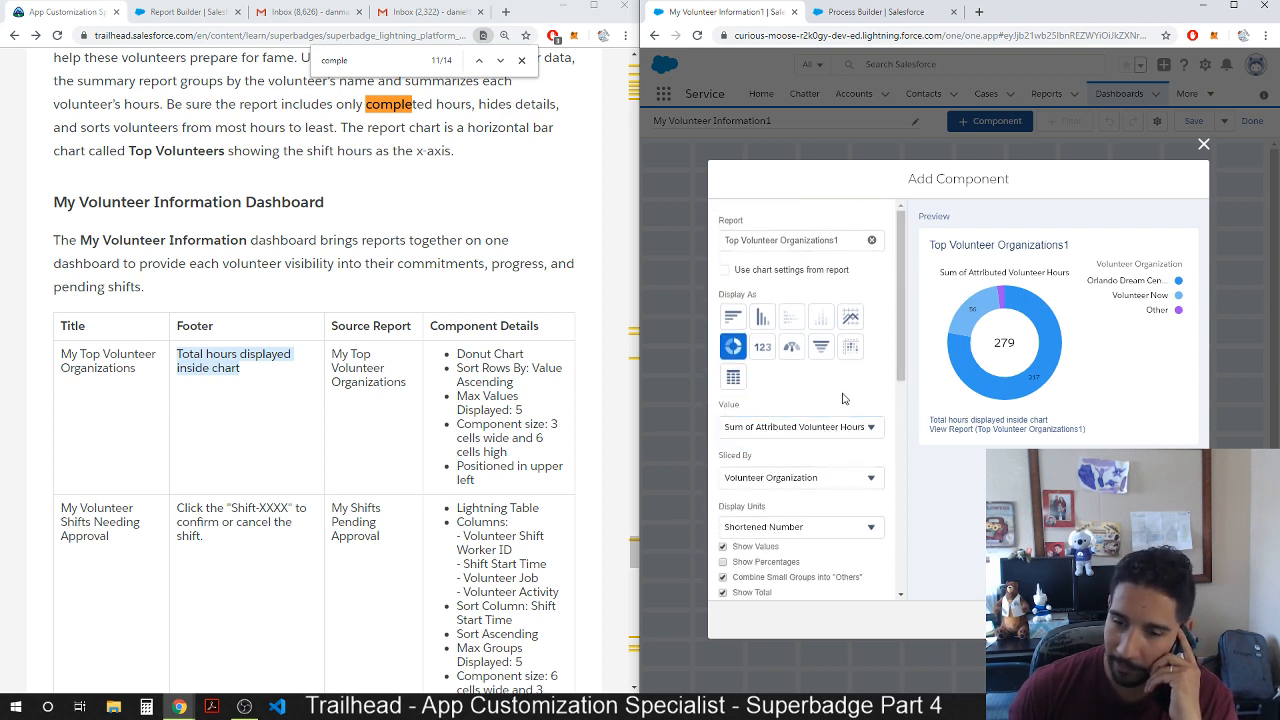
left_click(789, 430)
left_click(786, 411)
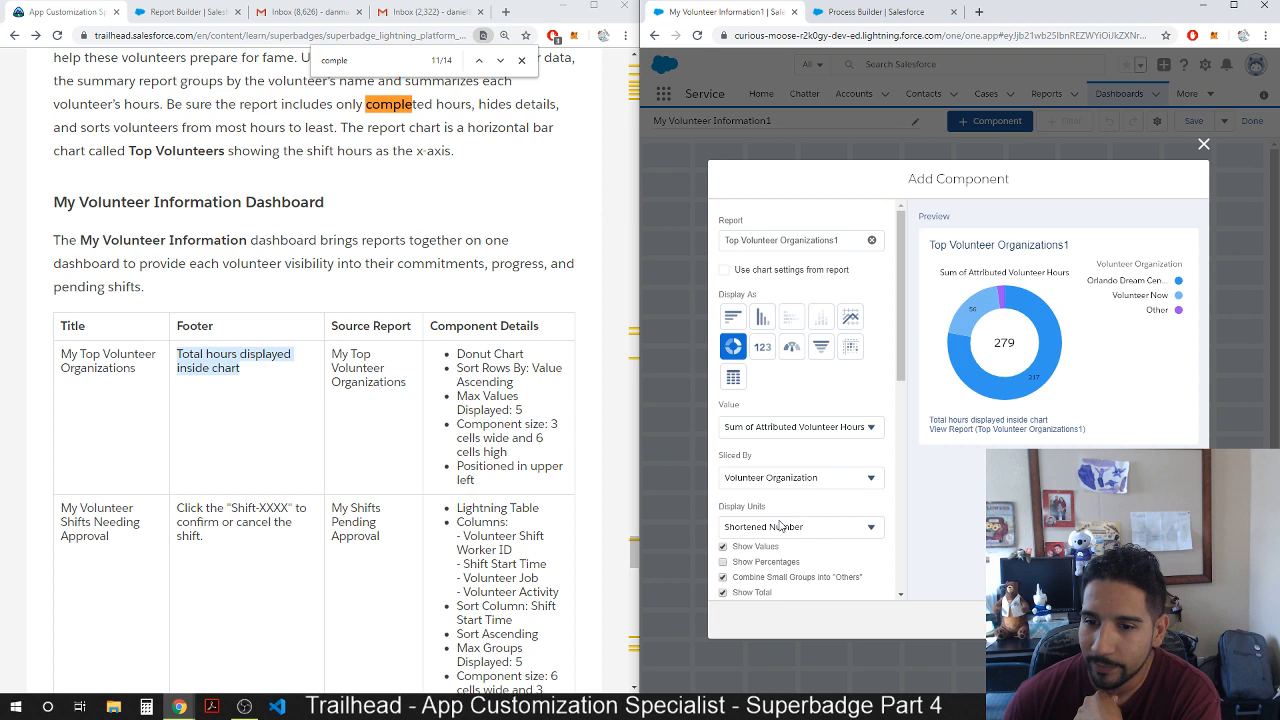
Sort the donut chart by Sum of Attributed Volunteer Hours in ascending order.
scroll(800, 530, "down", 2)
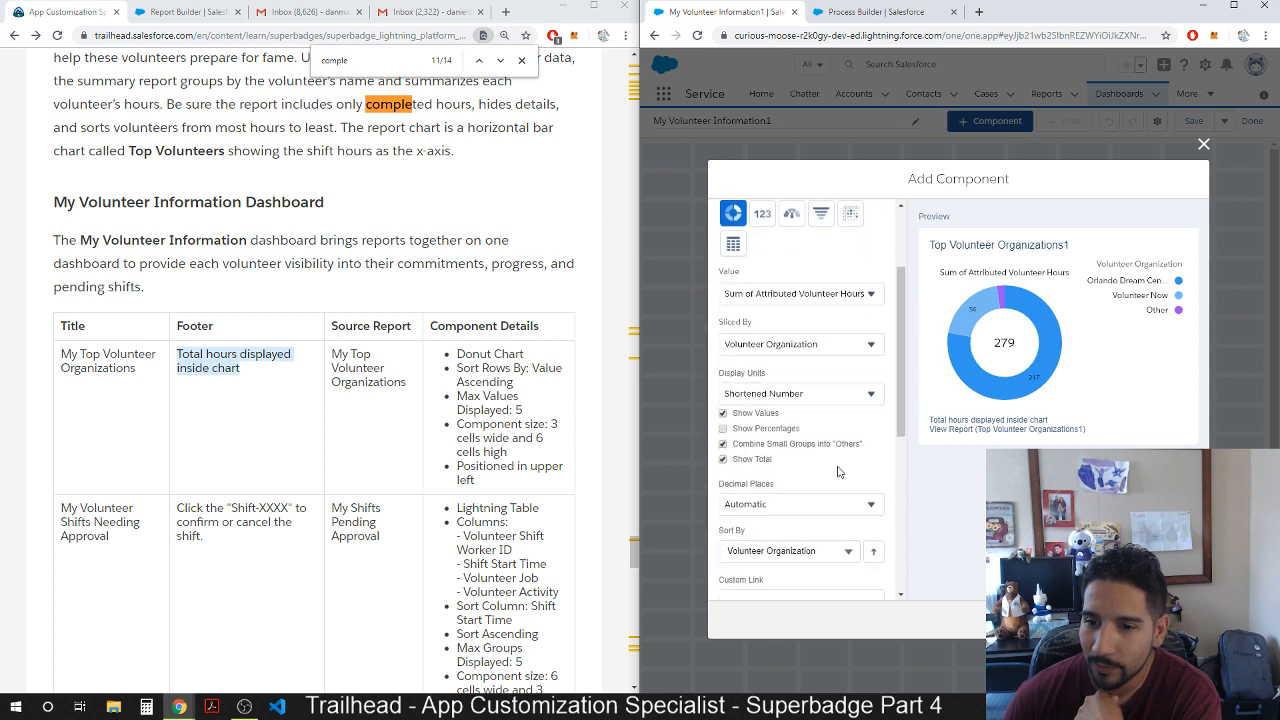
scroll(835, 465, "down", 2)
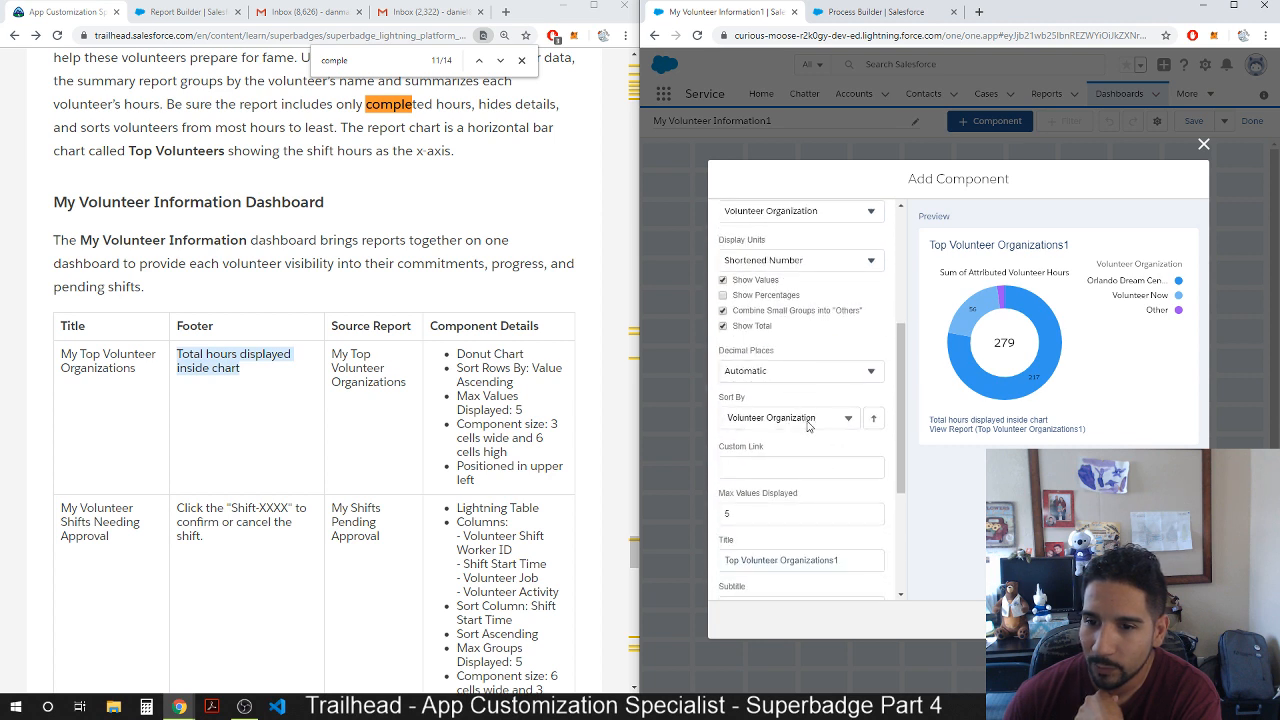
left_click(809, 420)
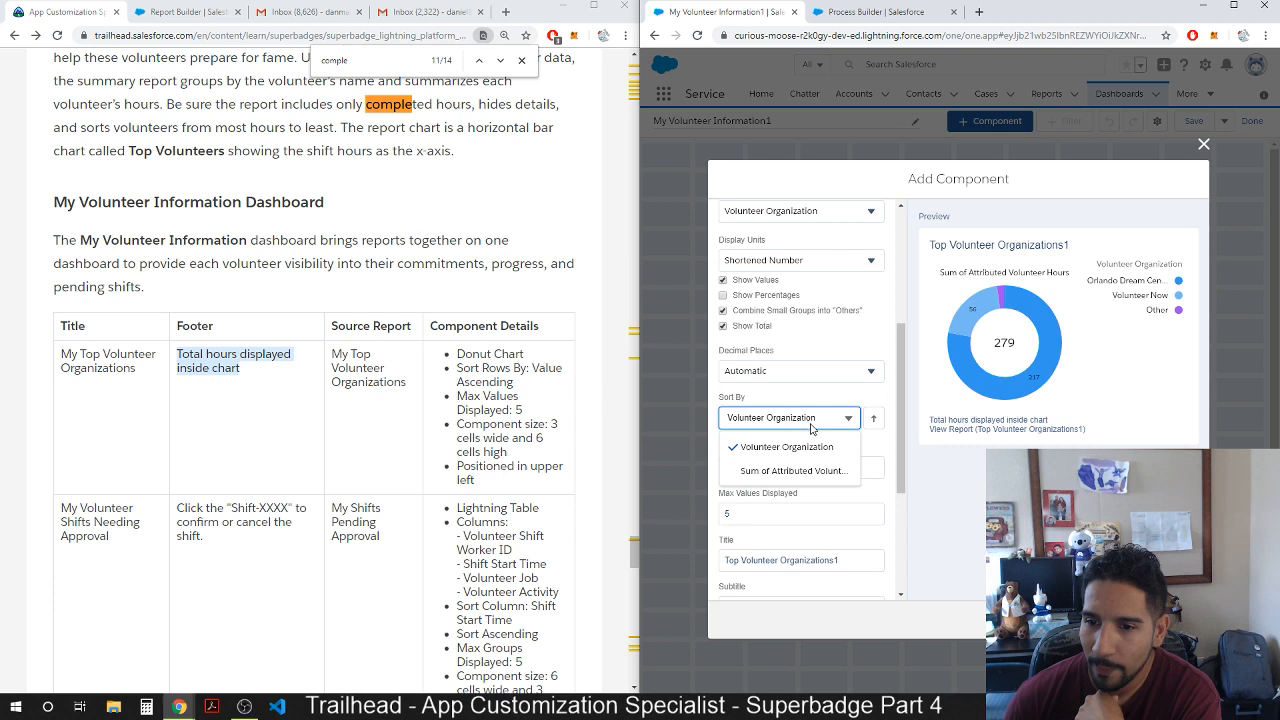
left_click(789, 471)
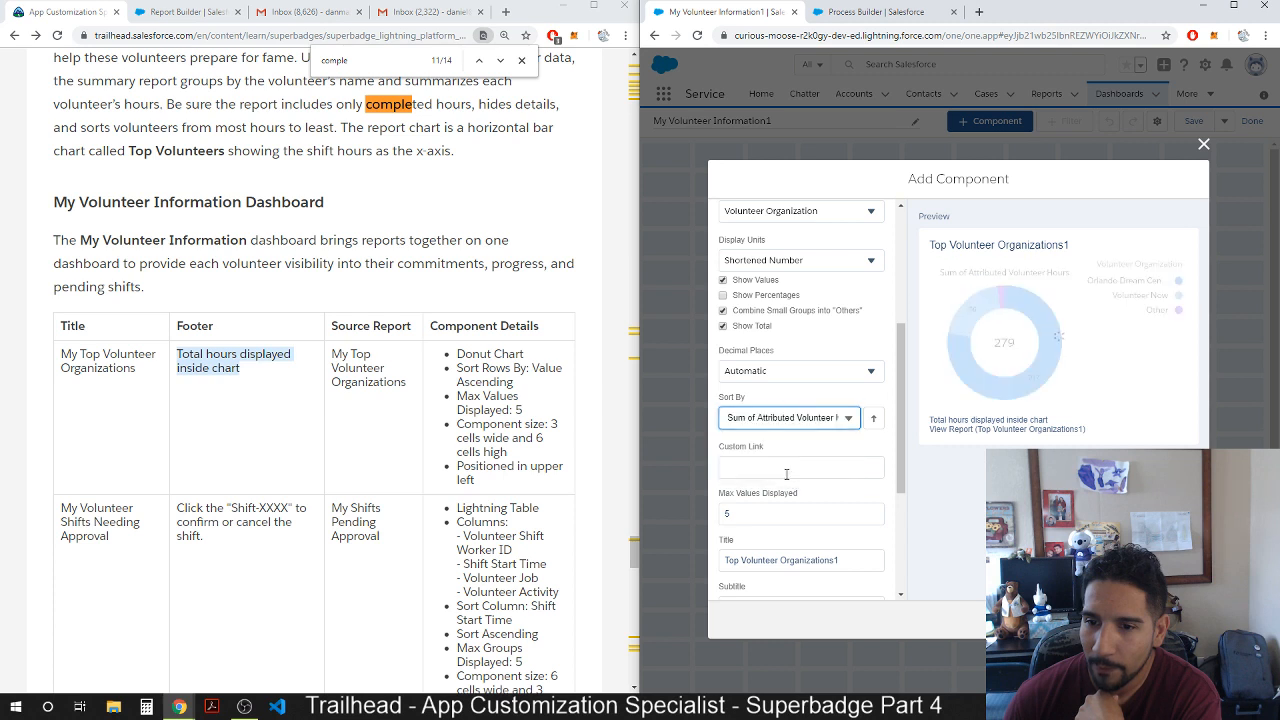
left_click(871, 420)
left_click(870, 420)
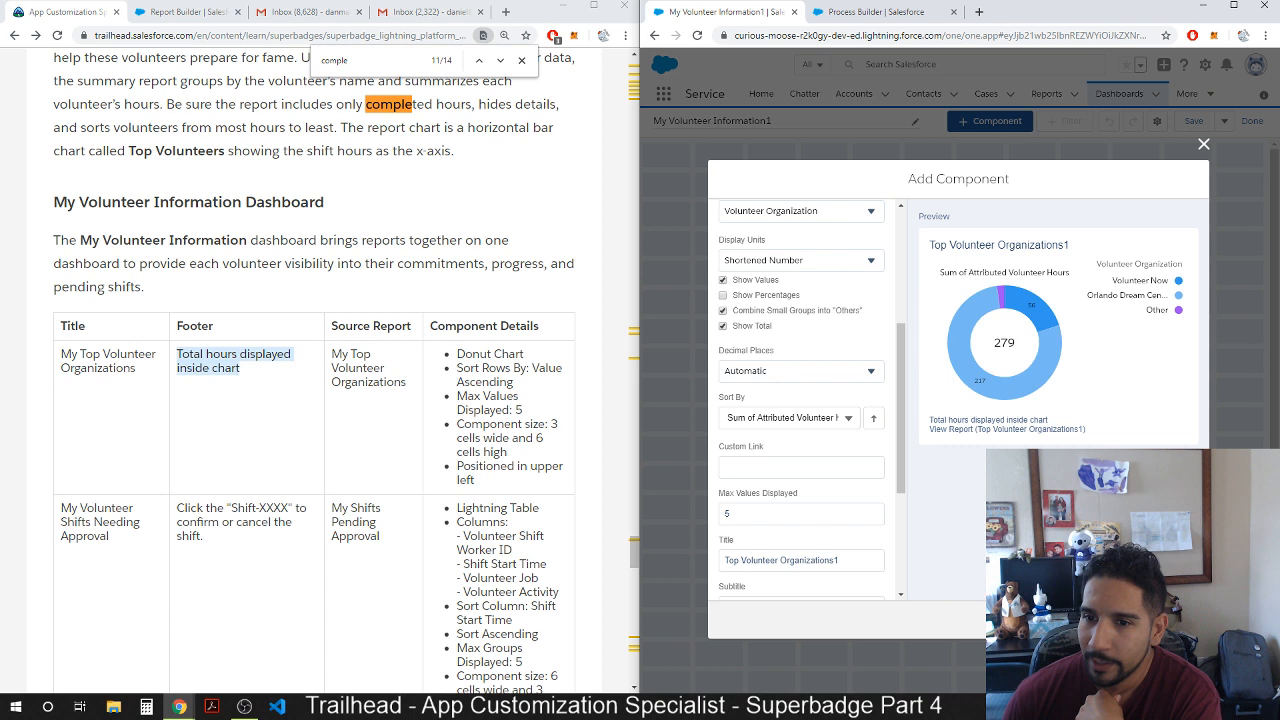
Review the Top Volunteer Organizations1 donut chart's sort order, maximum values, title and footer against the superbadge's component details.
scroll(780, 320, "up", 3)
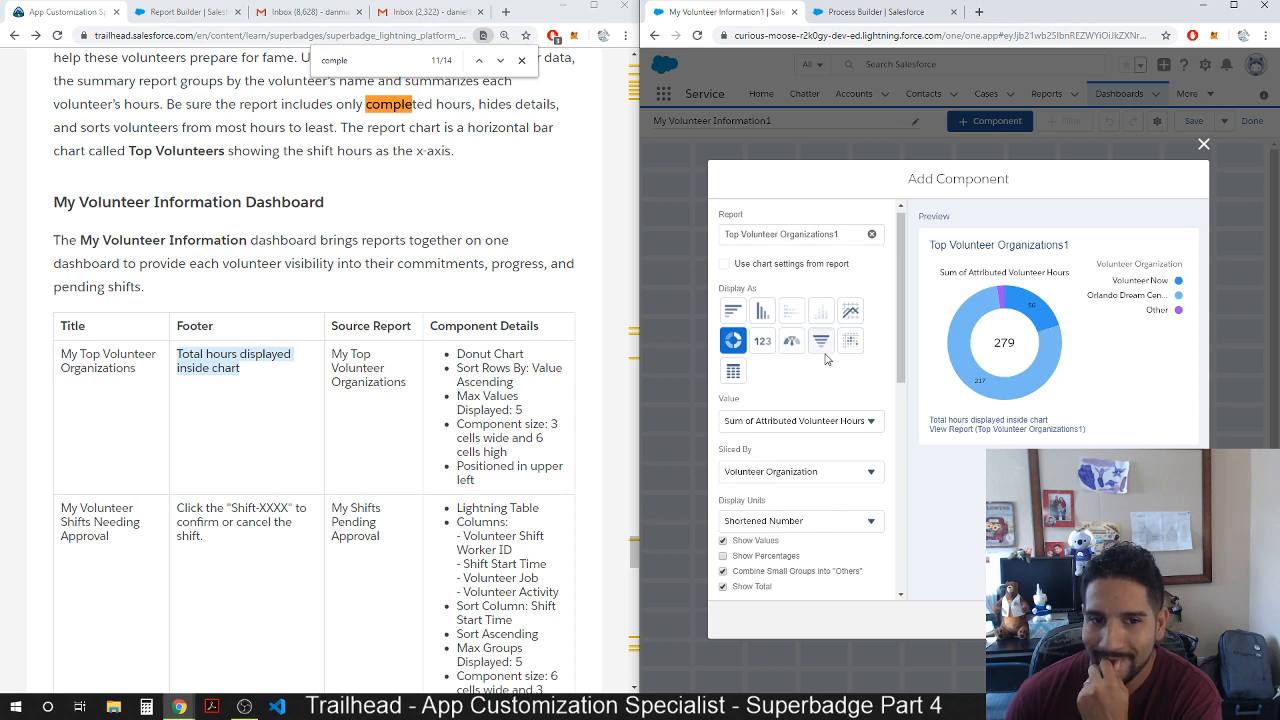
left_click_drag(900, 311, 906, 523)
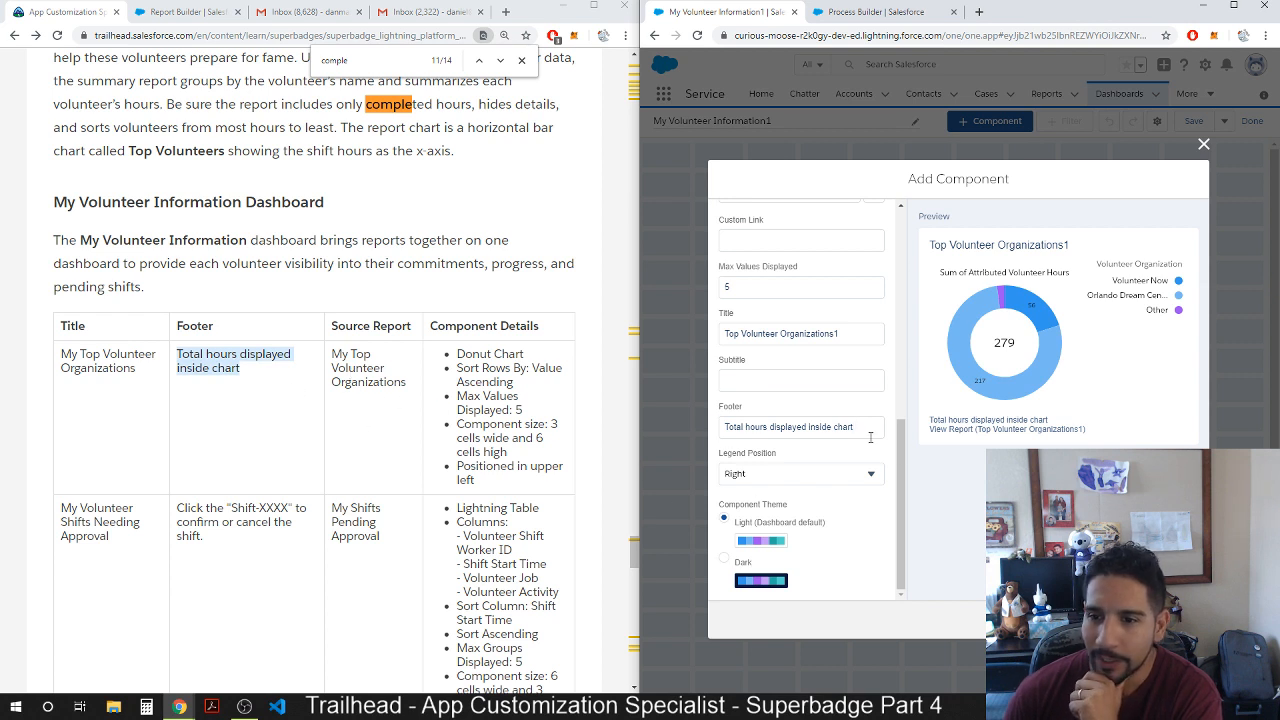
scroll(870, 437, "up", 7)
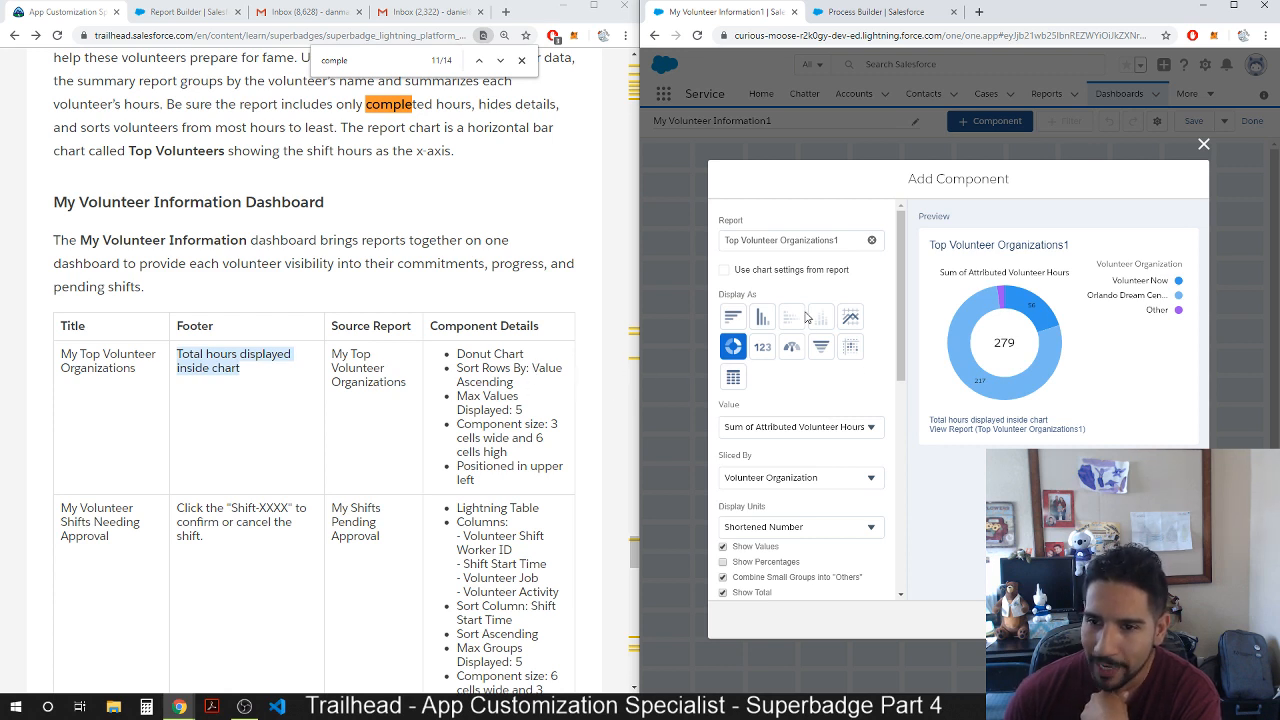
scroll(884, 444, "down", 3)
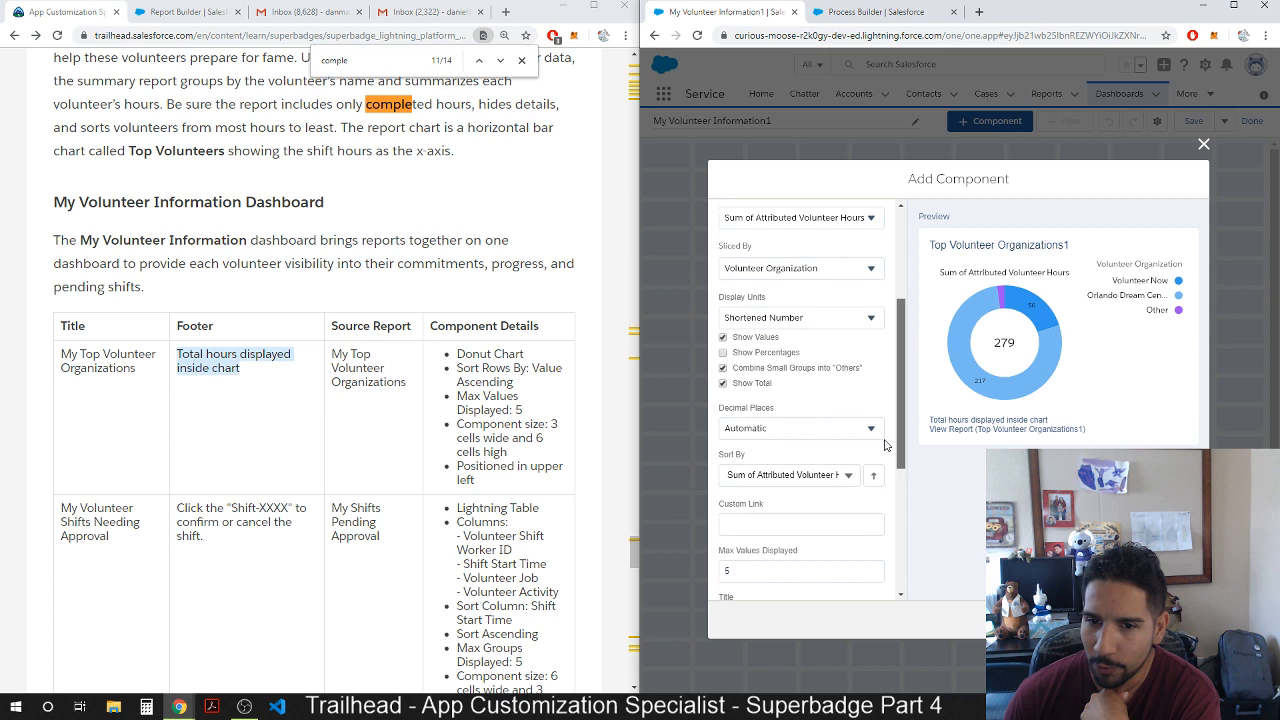
scroll(884, 444, "down", 3)
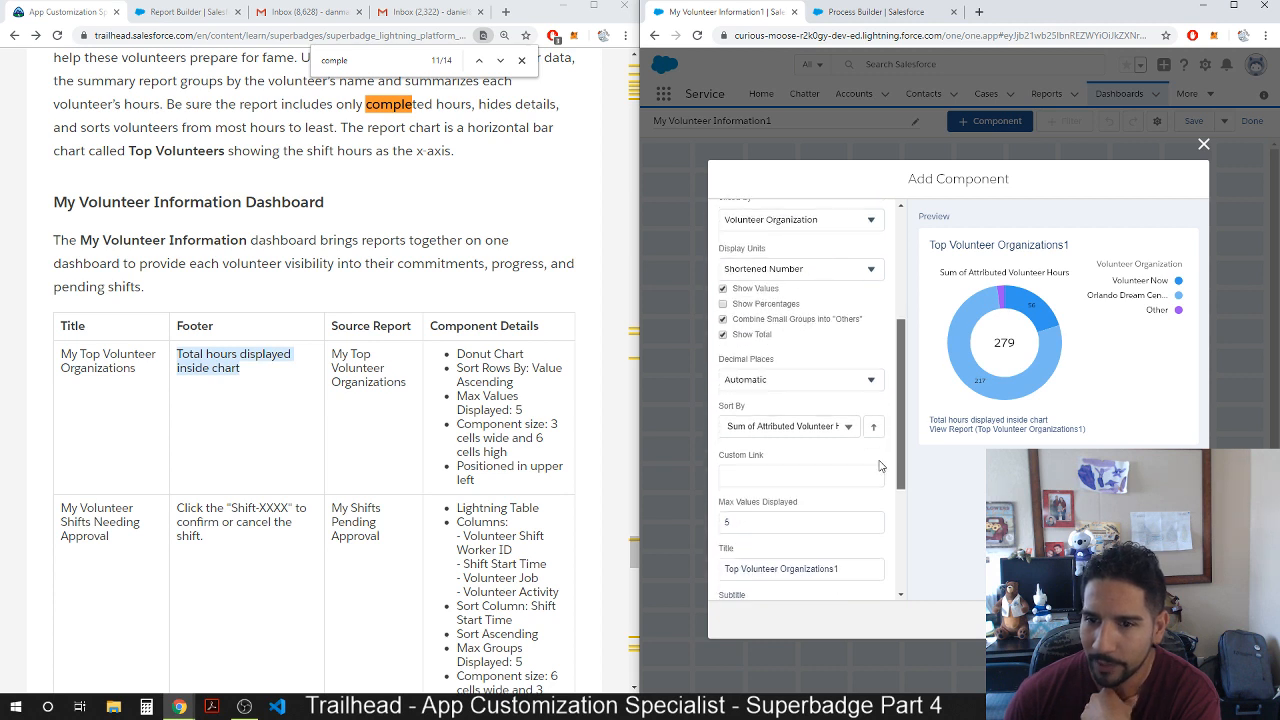
scroll(880, 466, "down", 1)
scroll(876, 459, "up", 1)
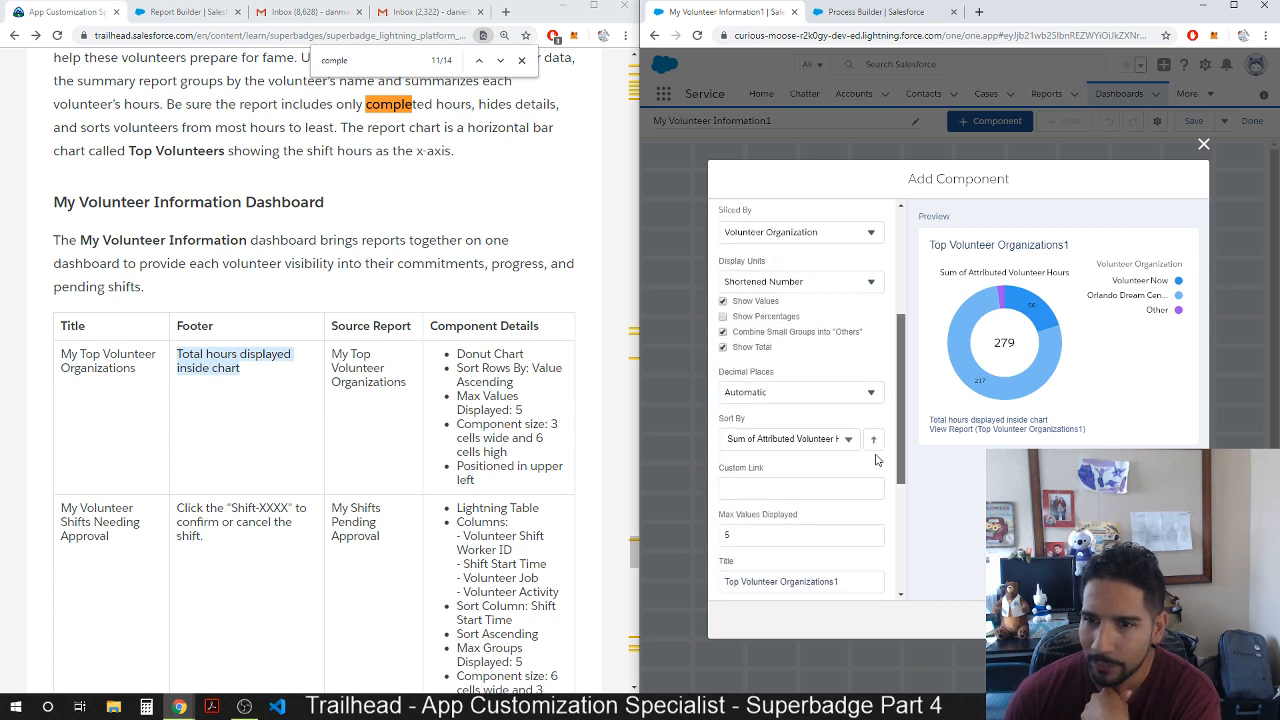
scroll(876, 459, "down", 2)
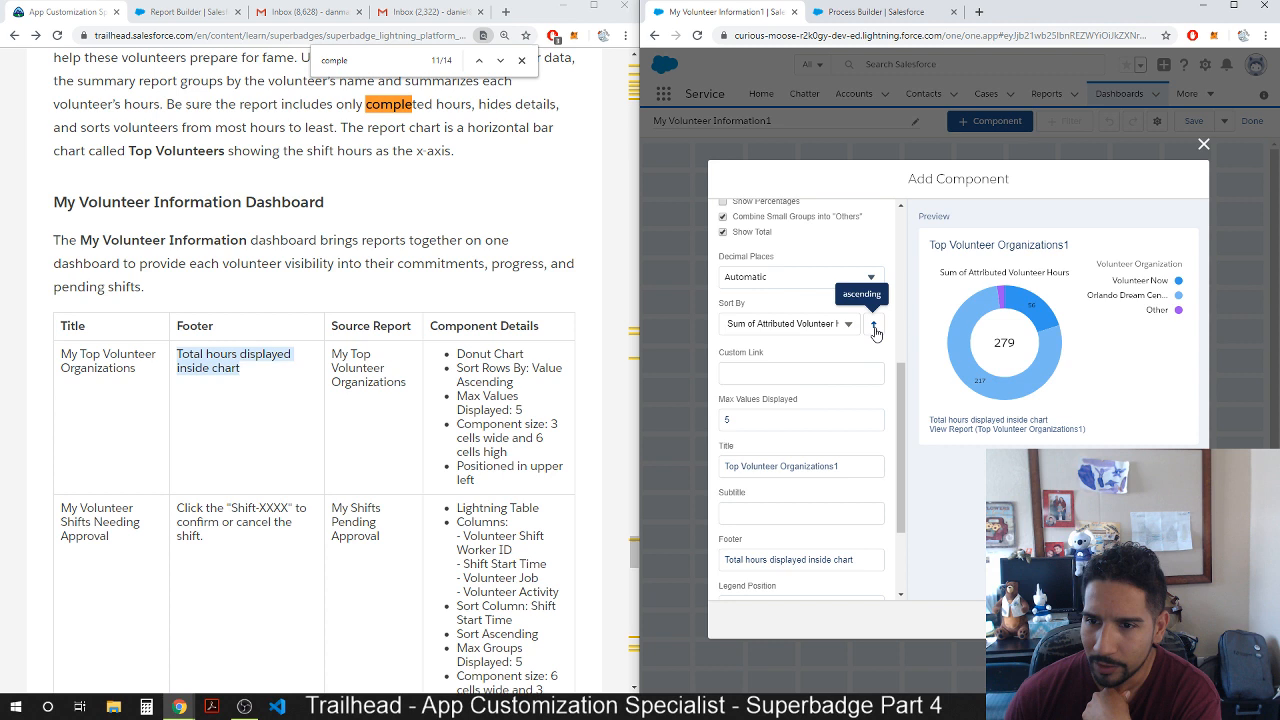
scroll(893, 467, "down", 2)
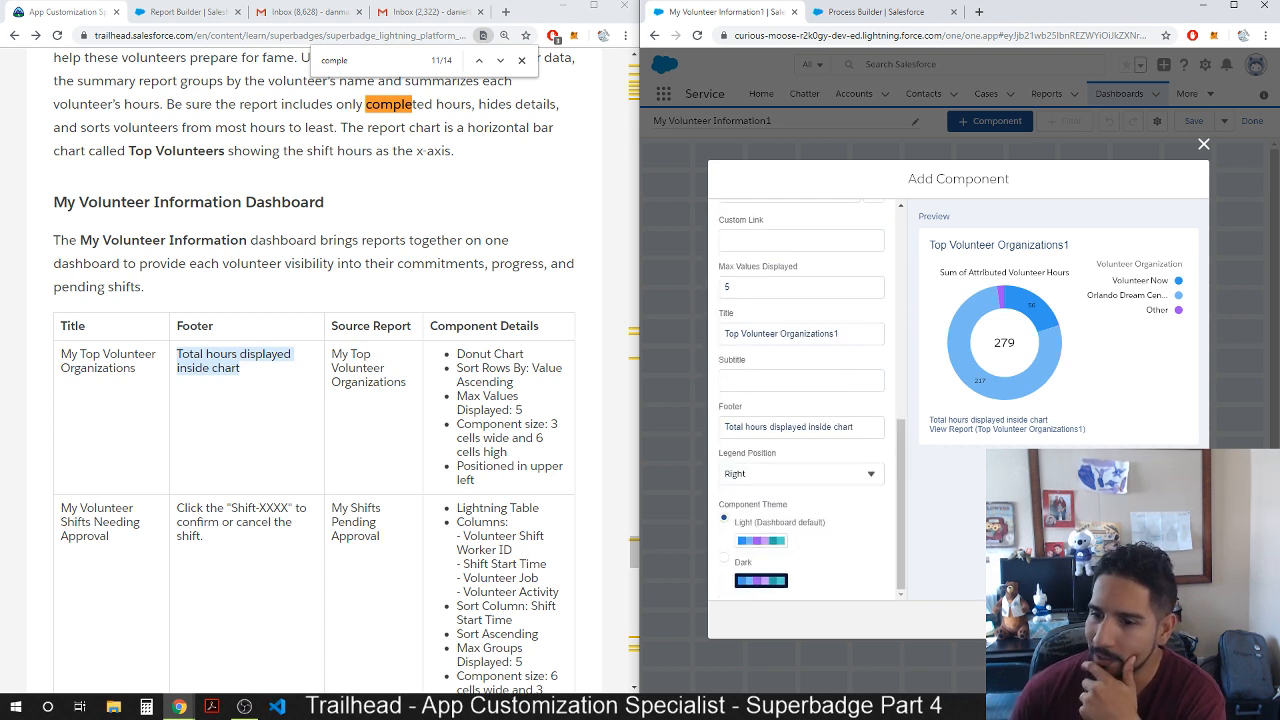
Add the Top Volunteer Organizations1 donut chart to the dashboard and resize it to 3 cells wide and 6 cells high.
left_click(1180, 619)
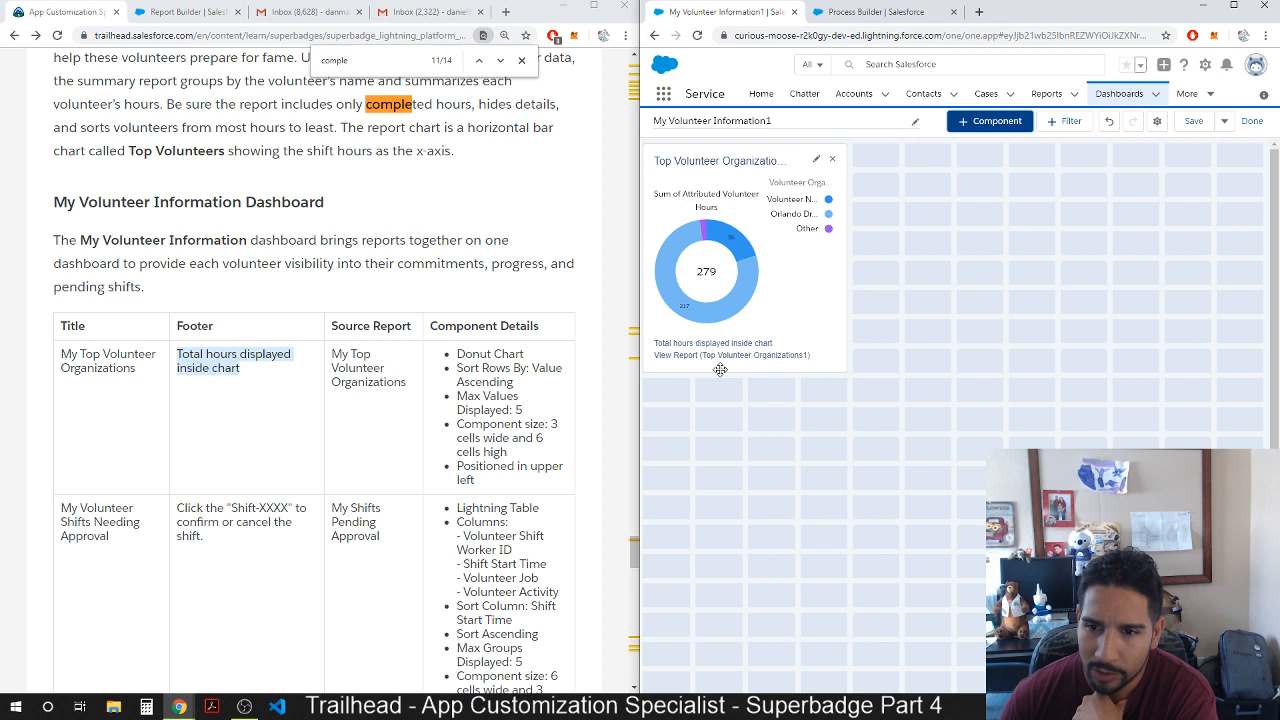
left_click(840, 321)
left_click_drag(847, 257, 791, 271)
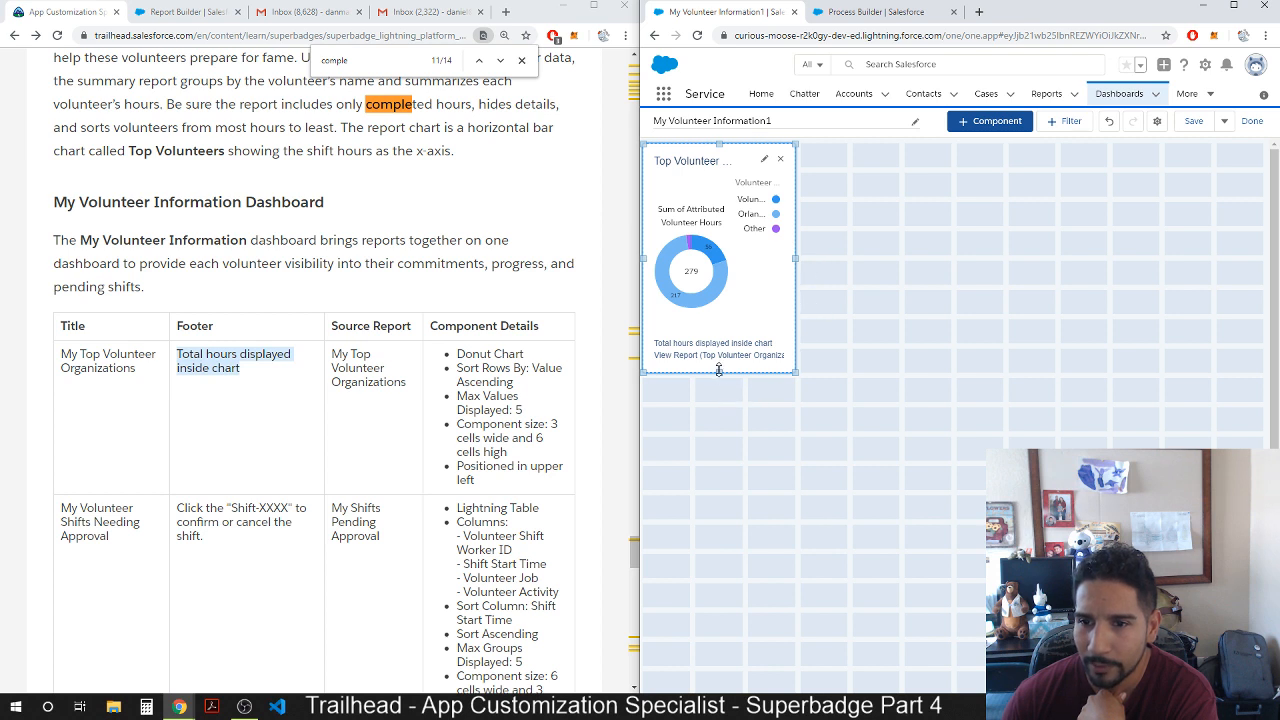
left_click_drag(718, 370, 719, 313)
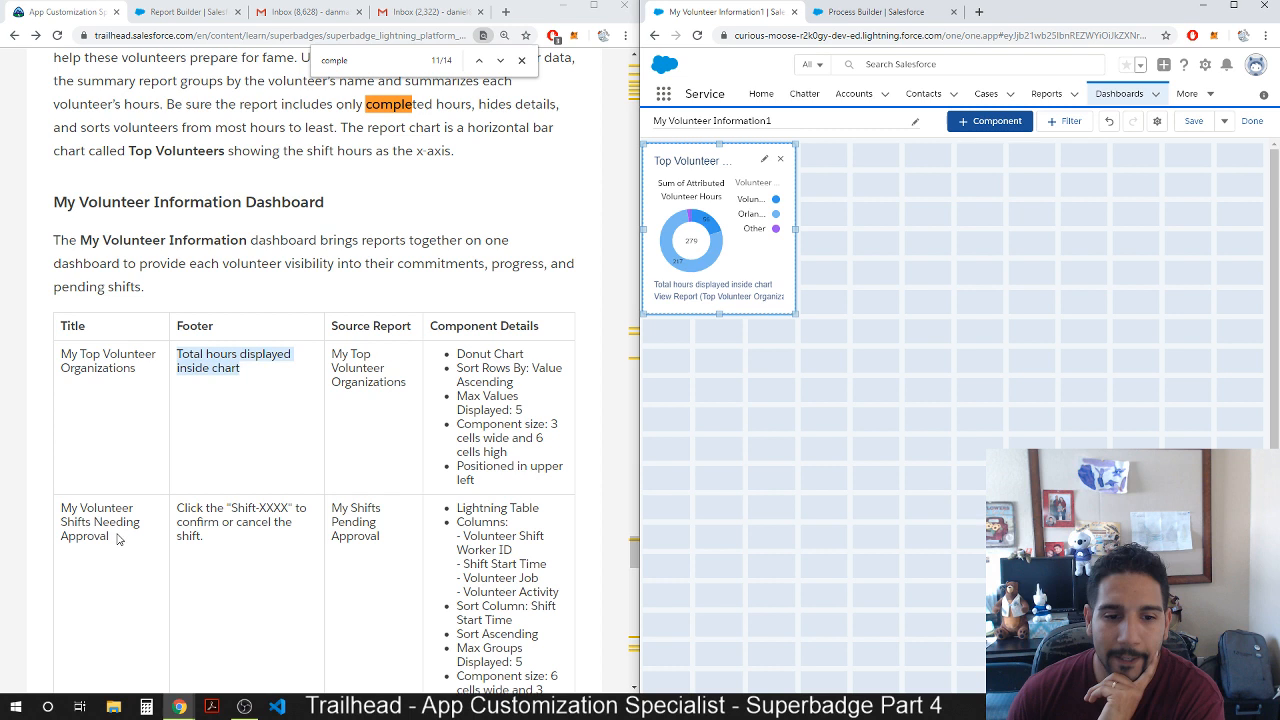
Start a new dashboard component based on the My Shifts Pending Approval1 report.
left_click_drag(112, 538, 57, 511)
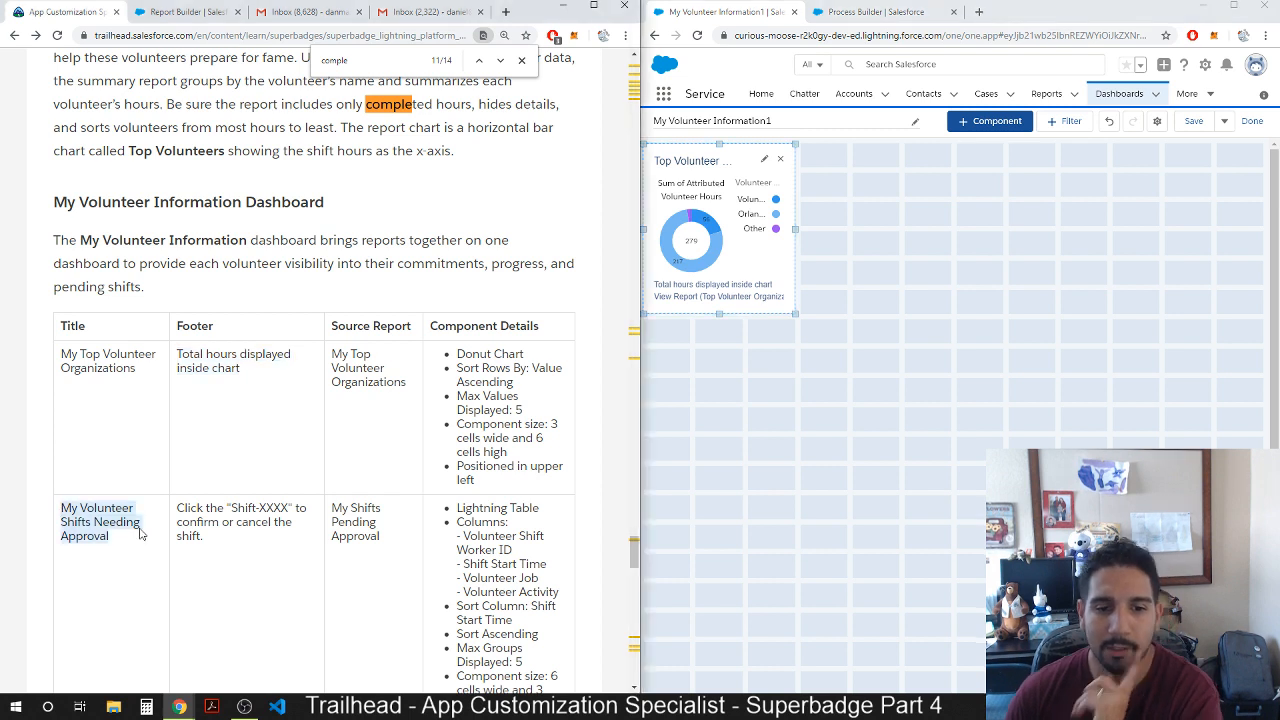
left_click(967, 122)
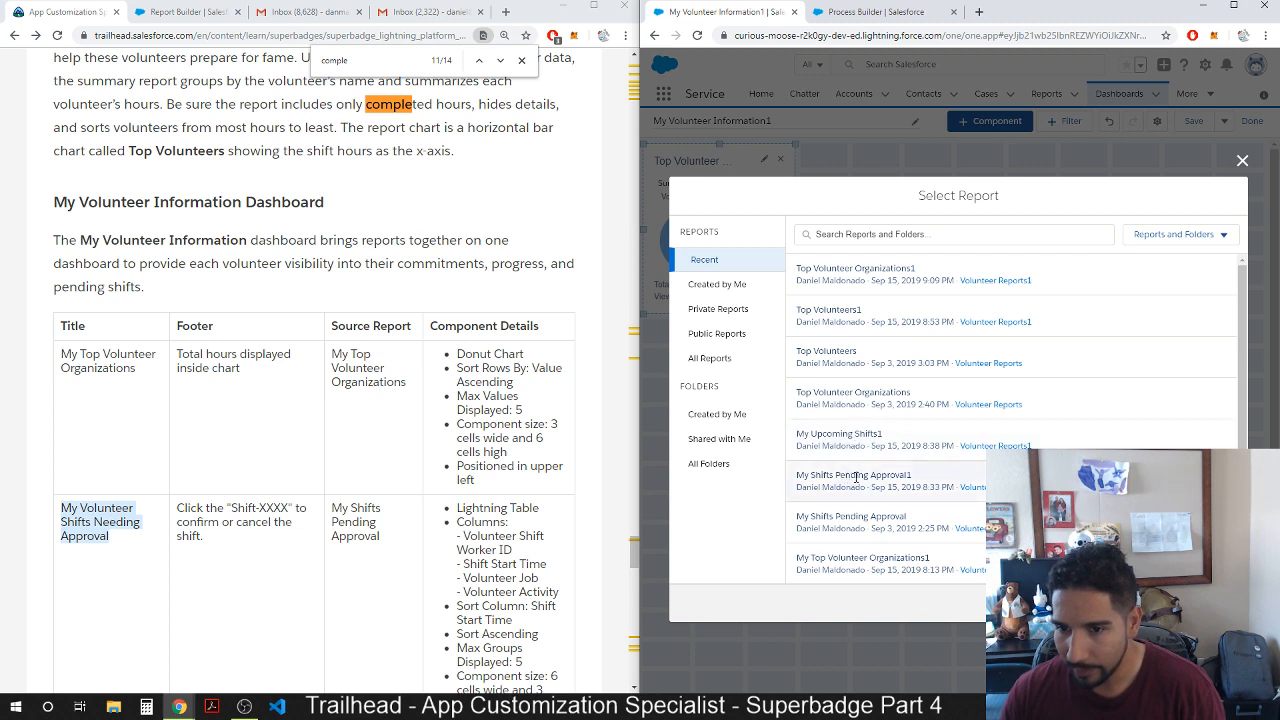
left_click(856, 478)
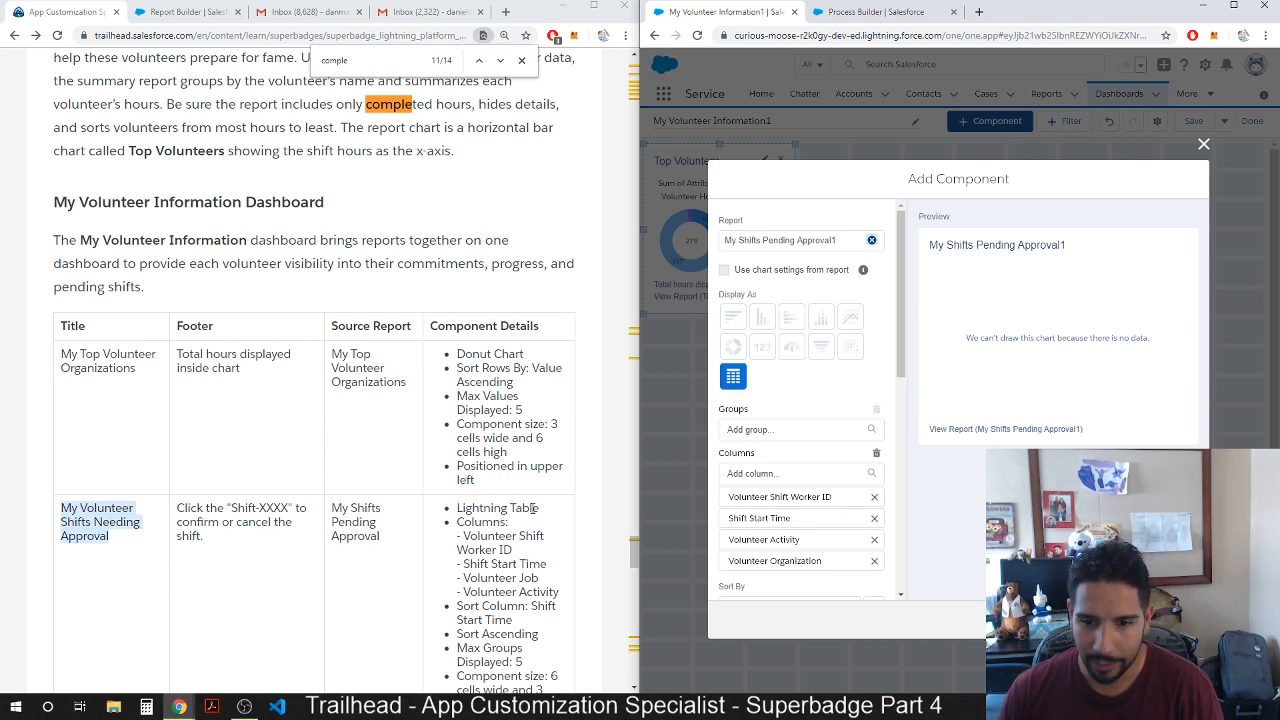
scroll(742, 362, "down", 1)
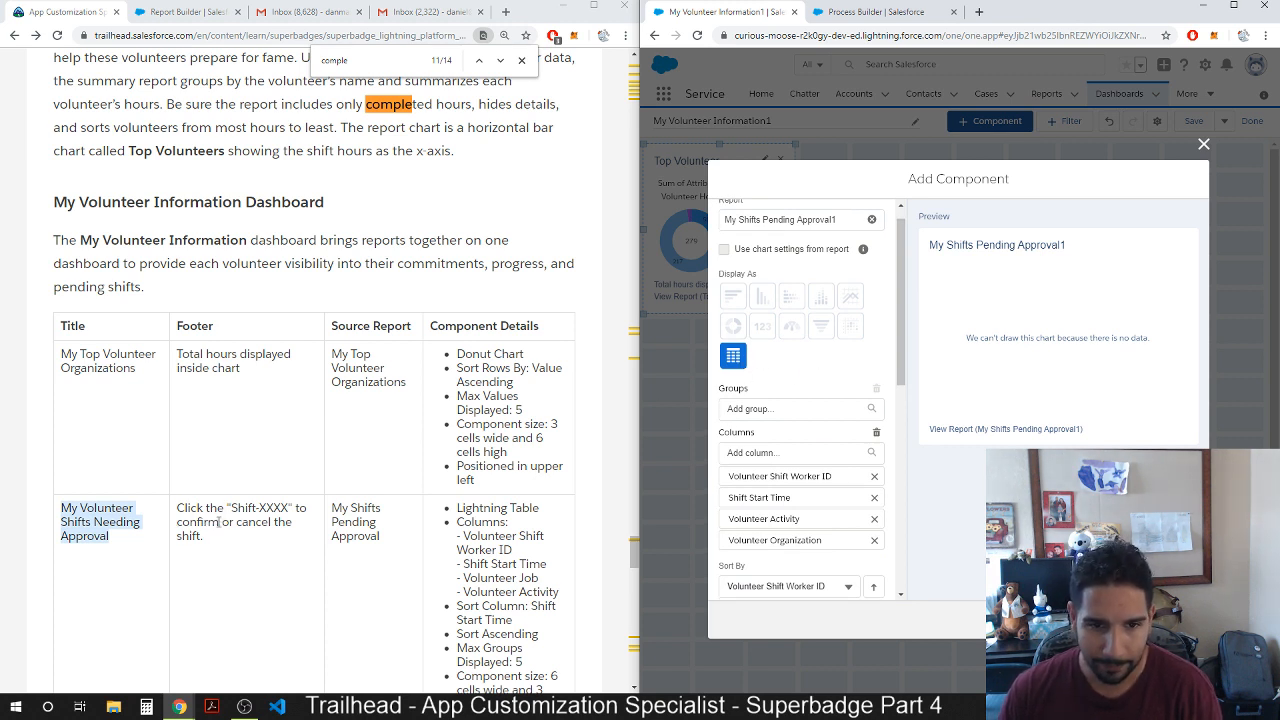
Set the My Shifts Pending Approval1 component's footer to 'Click the "Shift-XXXX" to confirm or cancel the shift.'.
left_click_drag(217, 541, 176, 506)
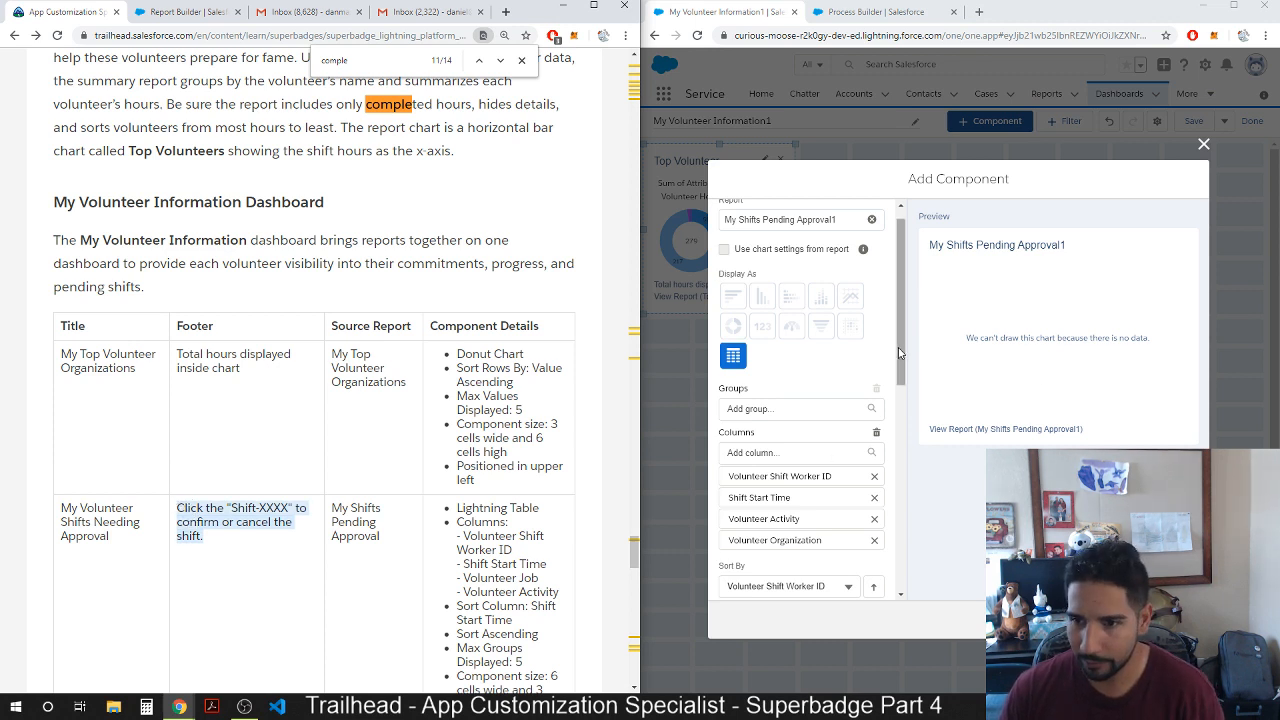
scroll(880, 499, "down", 3)
scroll(880, 499, "down", 2)
left_click(770, 488)
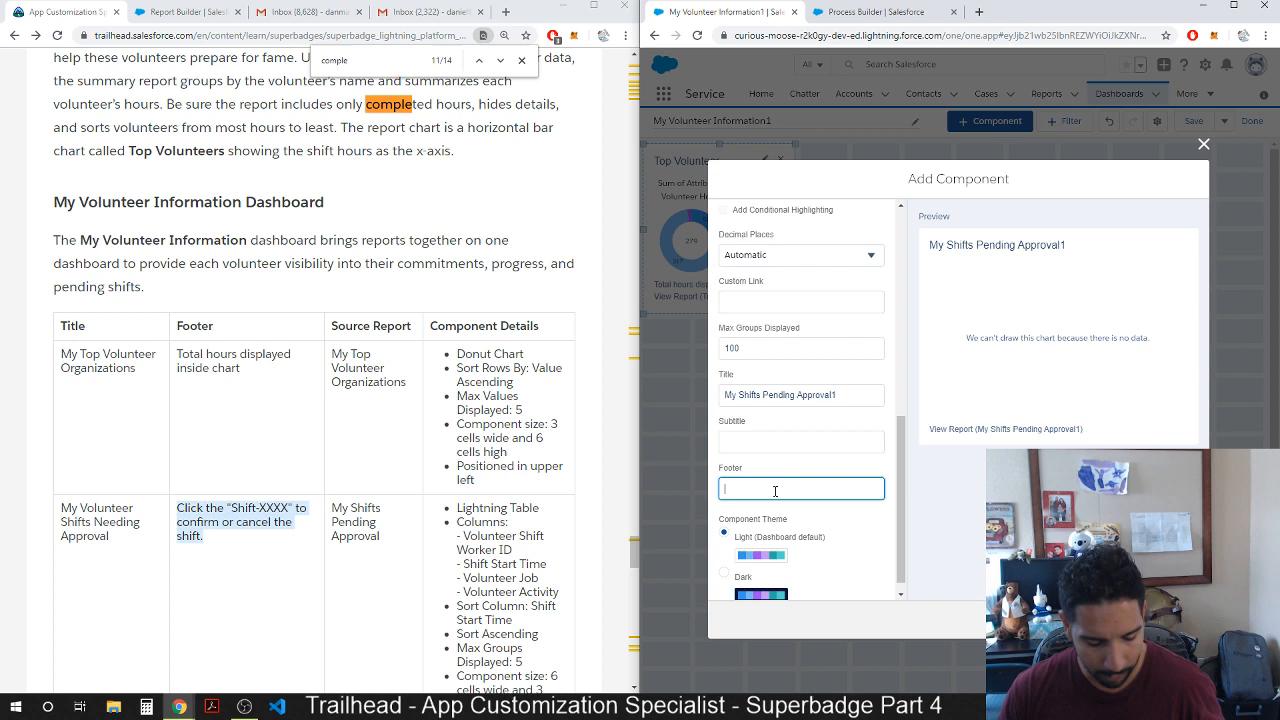
type("Click the \"Shift-XXXX\" to confirm or cancel the shift.")
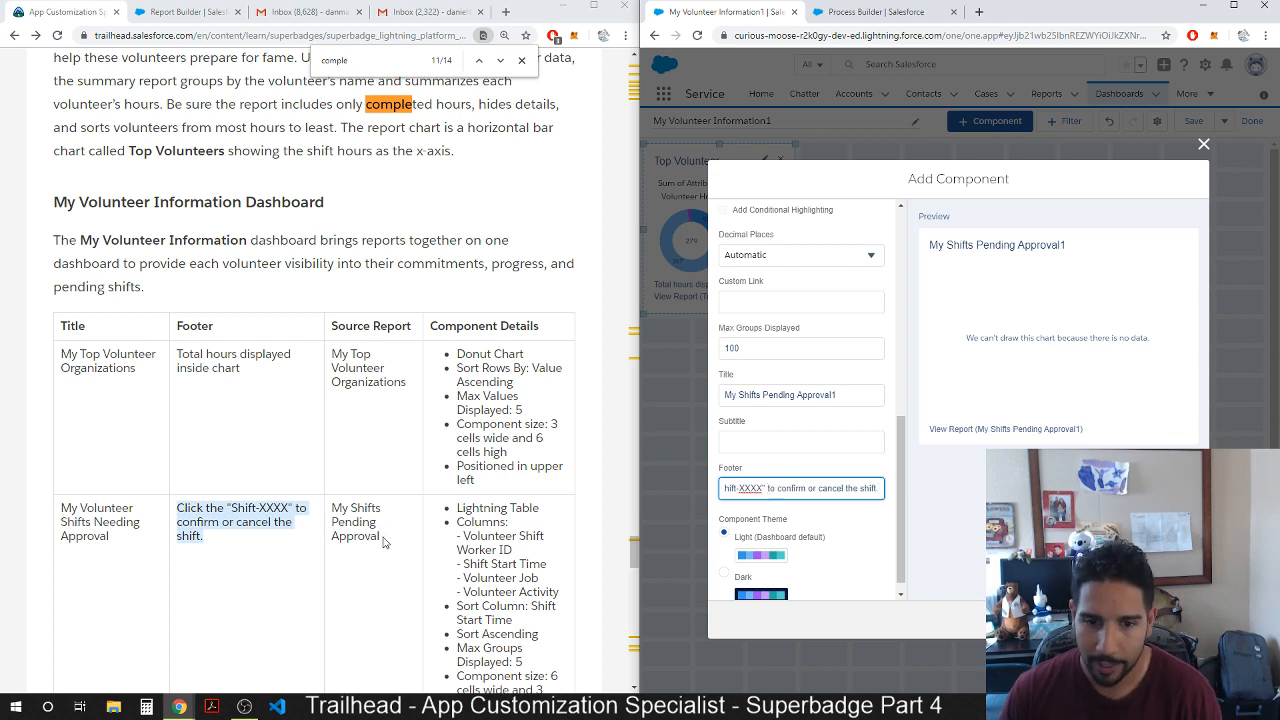
Add the Volunteer Job column to the table, remove Volunteer Organization, and place Volunteer Activity after Volunteer Job.
left_click_drag(384, 542, 333, 508)
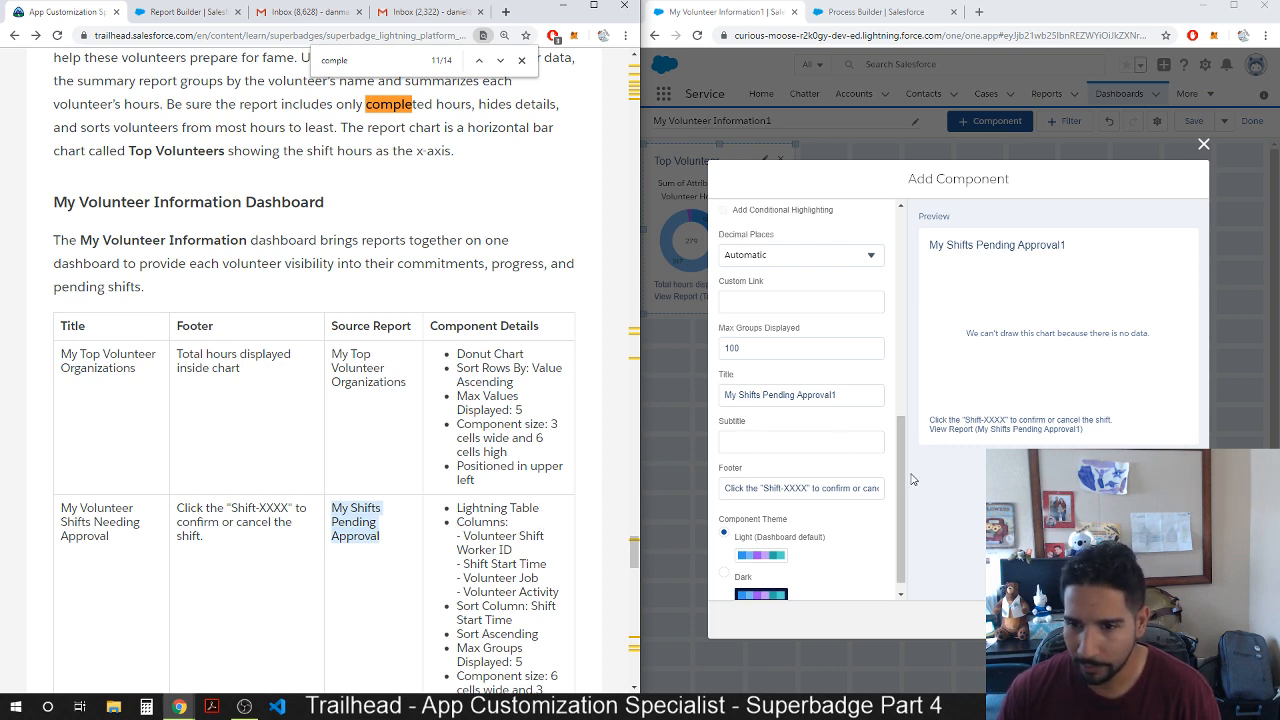
left_click_drag(900, 480, 895, 305)
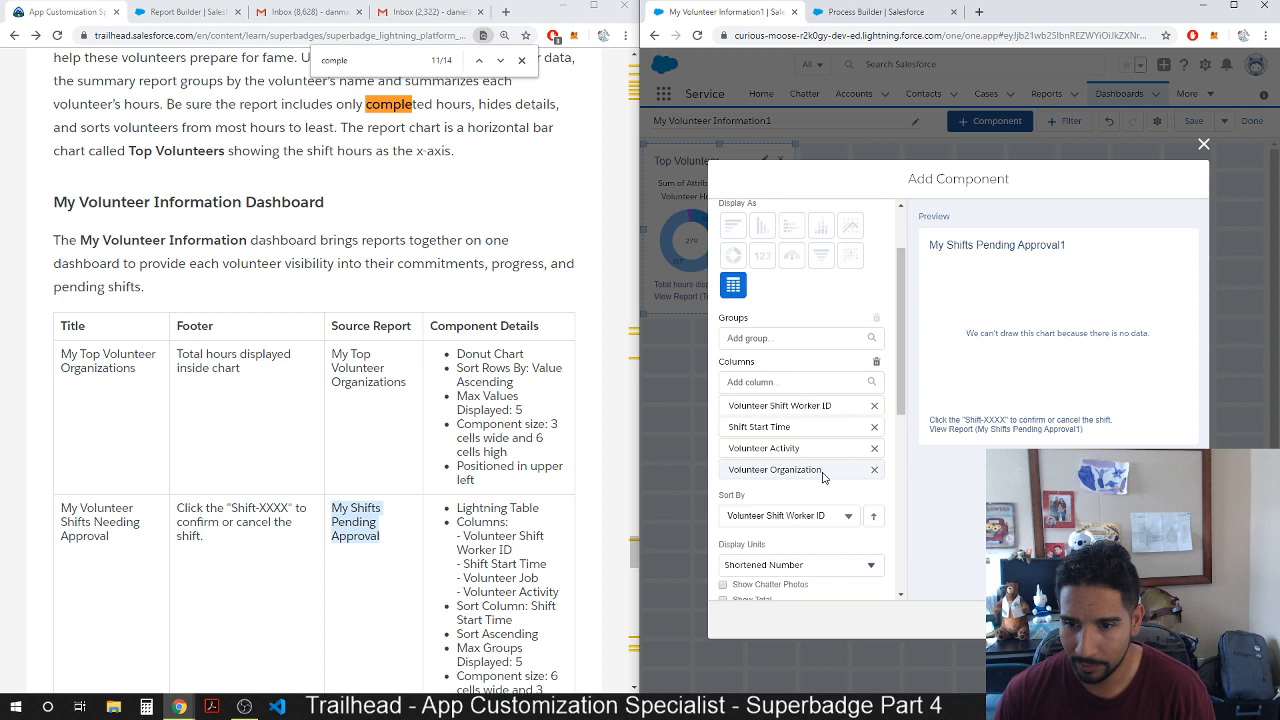
scroll(812, 400, "down", 1)
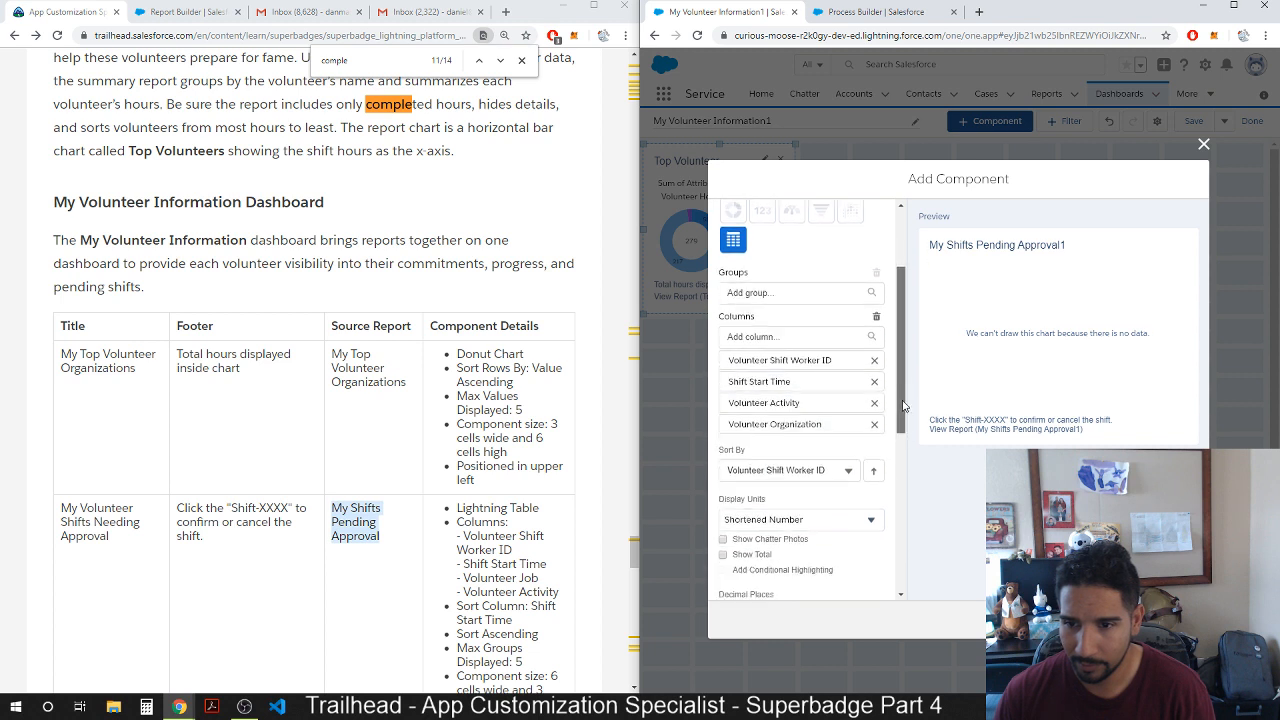
left_click(810, 337)
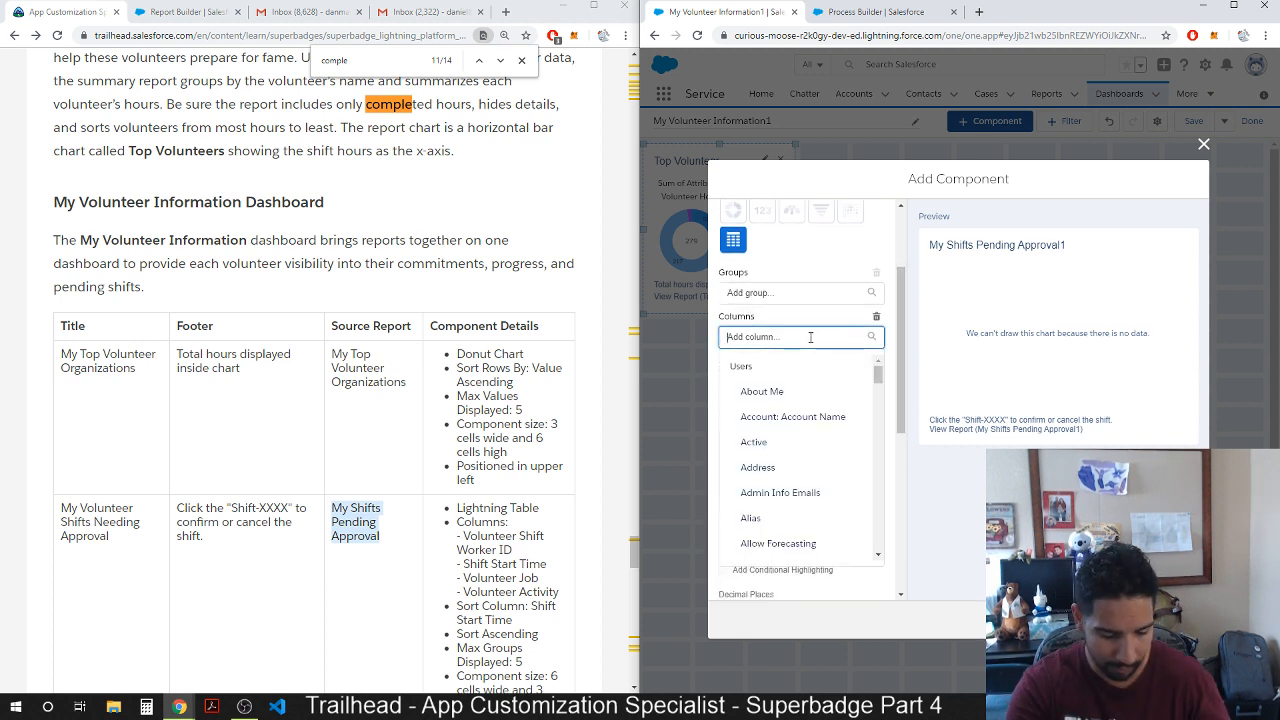
type("job")
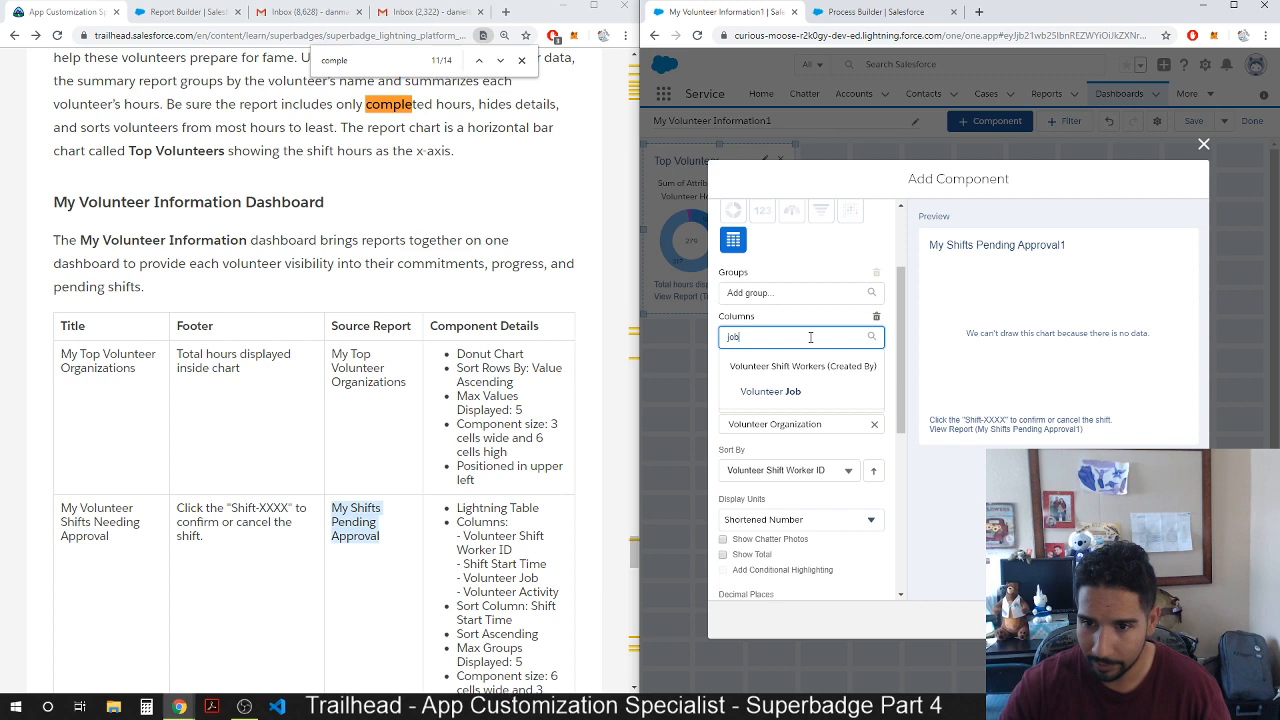
left_click(765, 396)
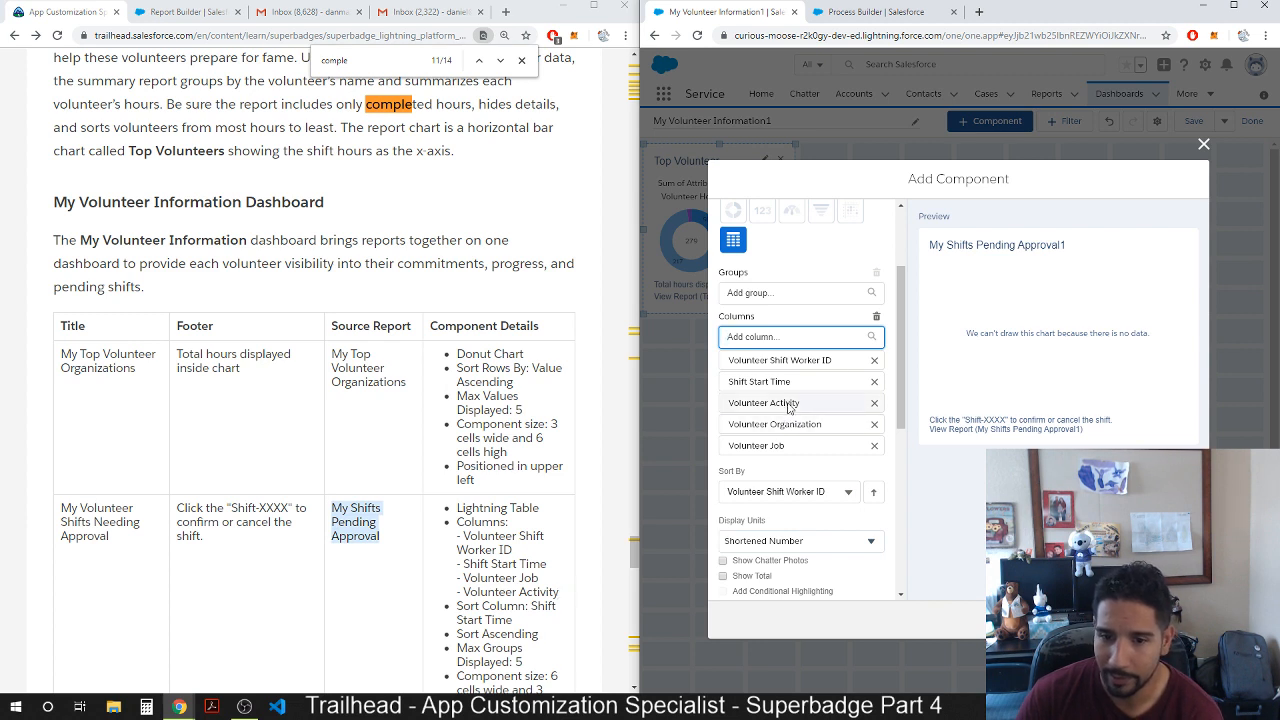
left_click(795, 430)
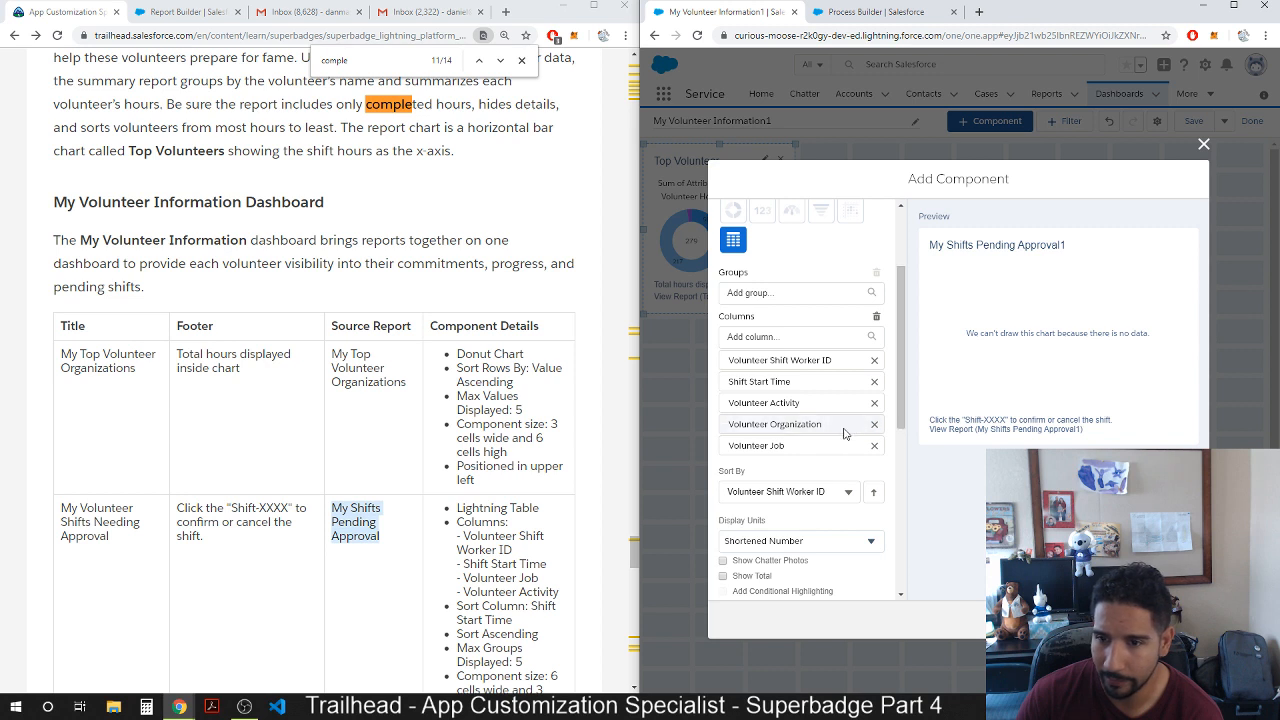
left_click(874, 424)
mouse_move(783, 404)
left_mouse_down()
mouse_move(786, 440)
mouse_move(788, 424)
left_mouse_up()
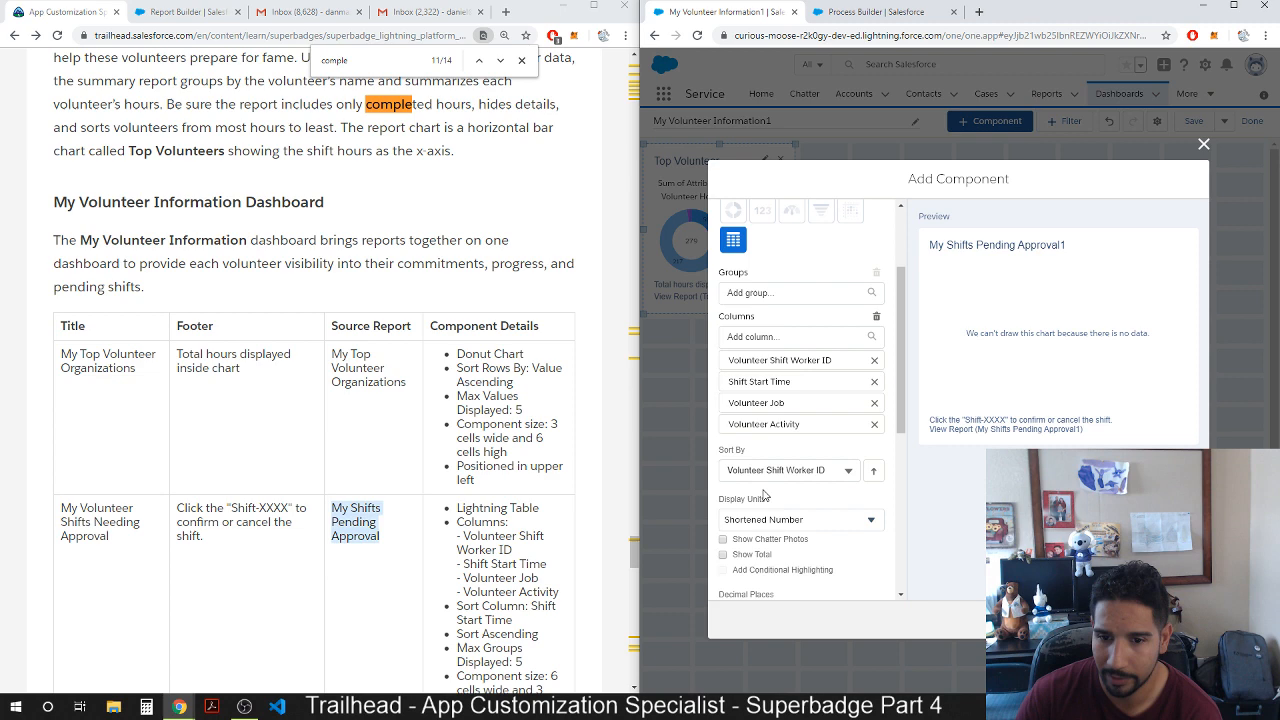
Sort the My Shifts Pending Approval1 table by Shift Start Time.
scroll(558, 521, "down", 2)
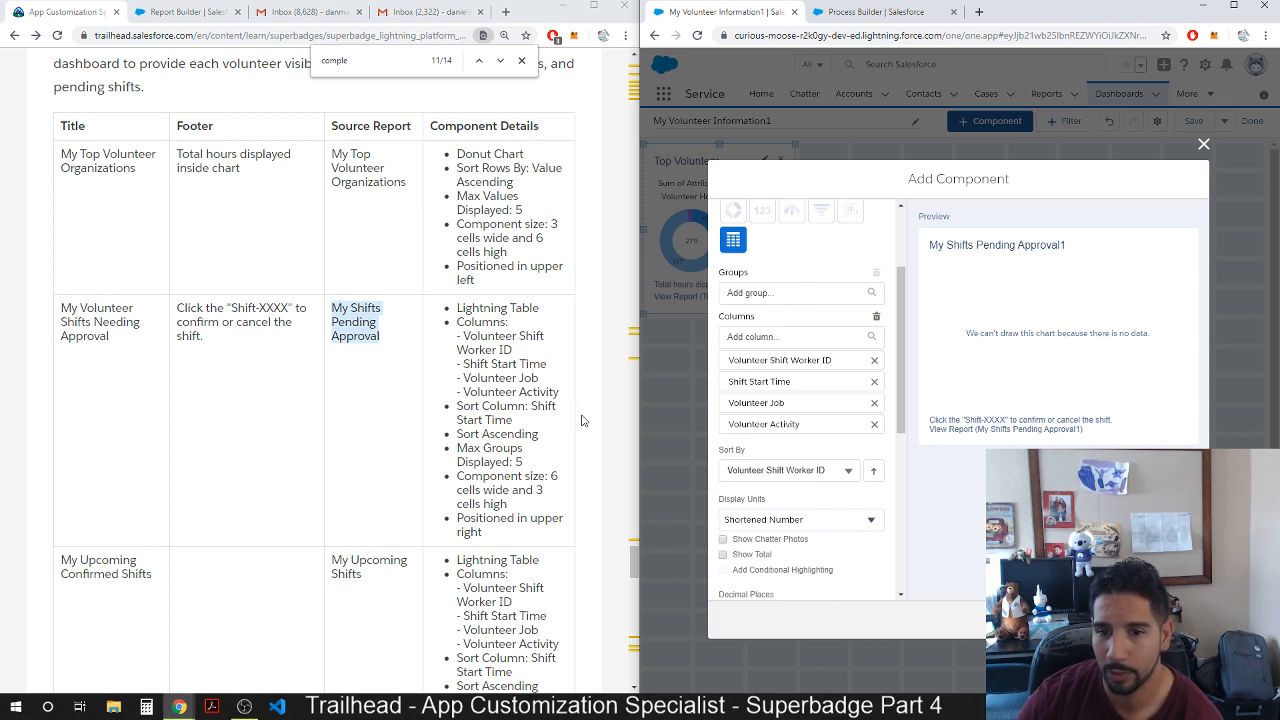
left_click(846, 472)
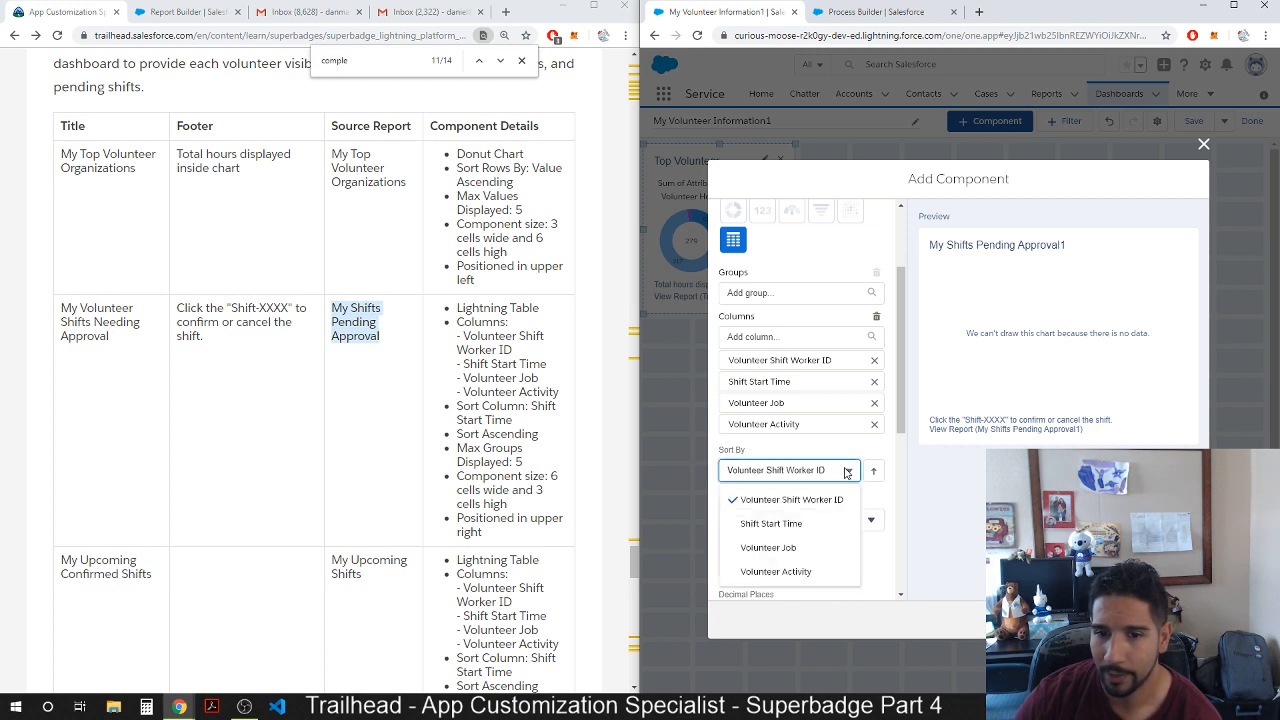
left_click(795, 523)
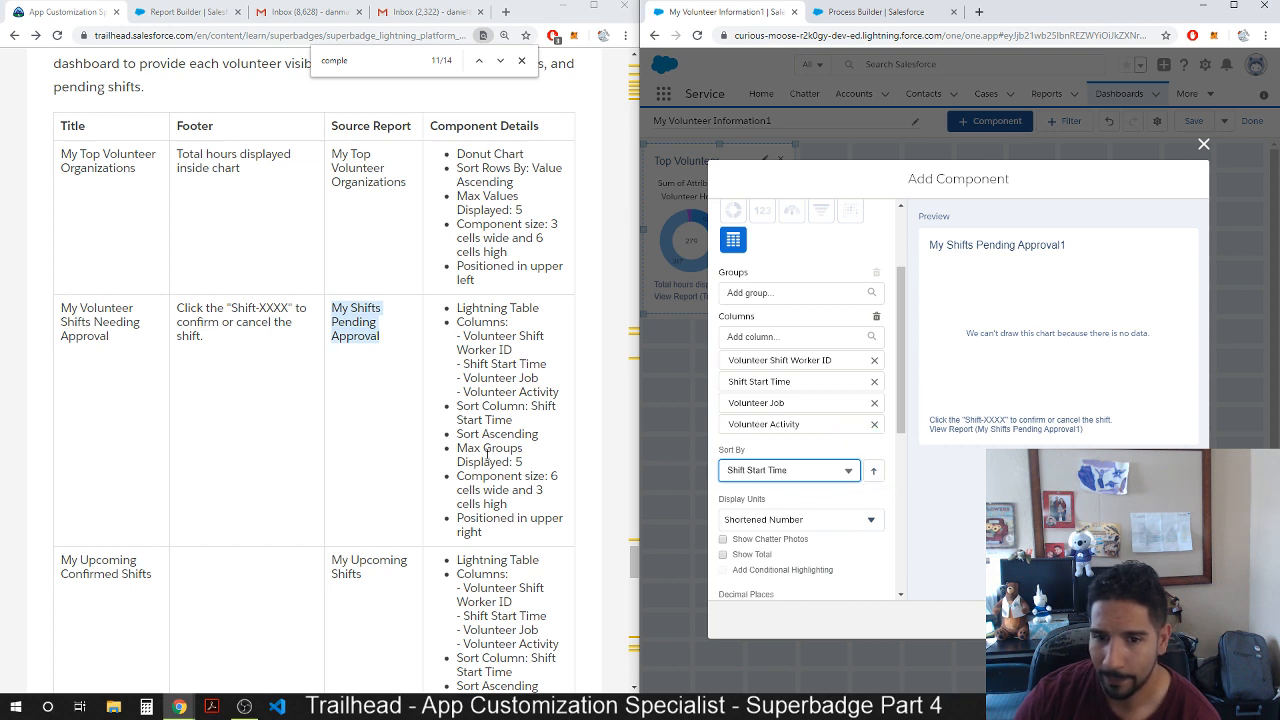
Set the maximum groups displayed to 5 and add the My Shifts Pending Approval1 table to the dashboard.
scroll(820, 530, "down", 2)
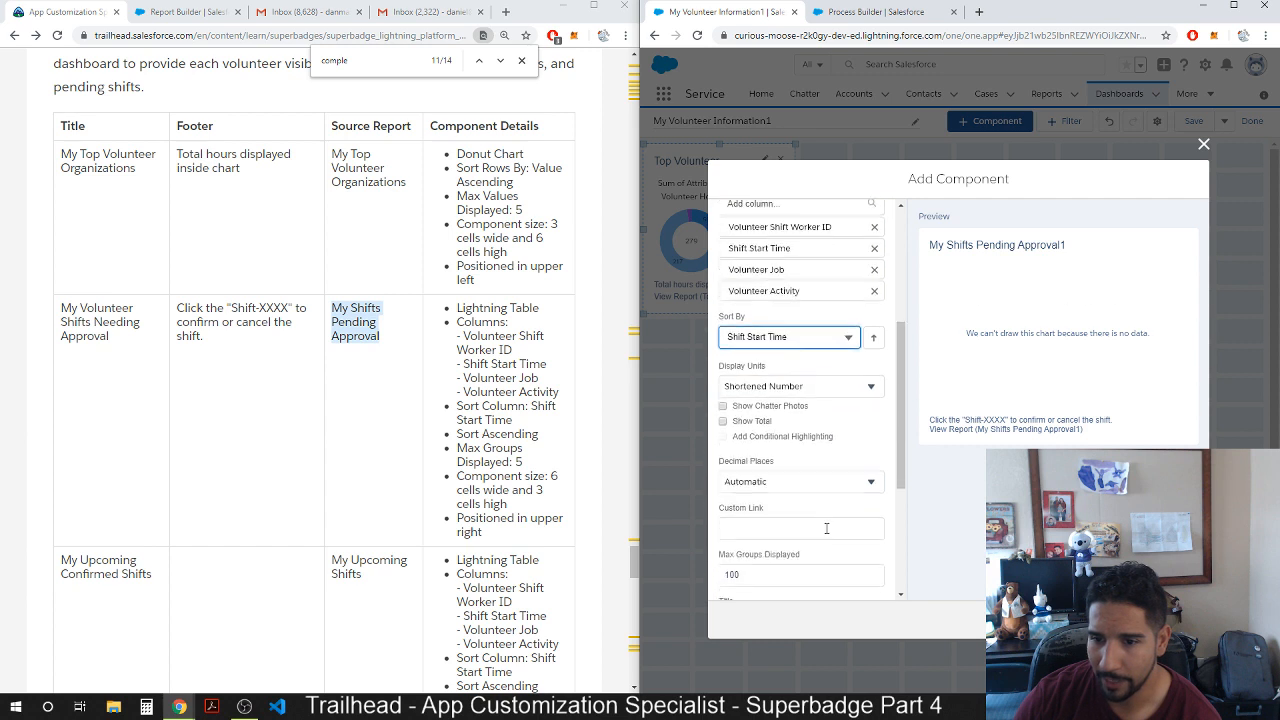
scroll(809, 498, "down", 4)
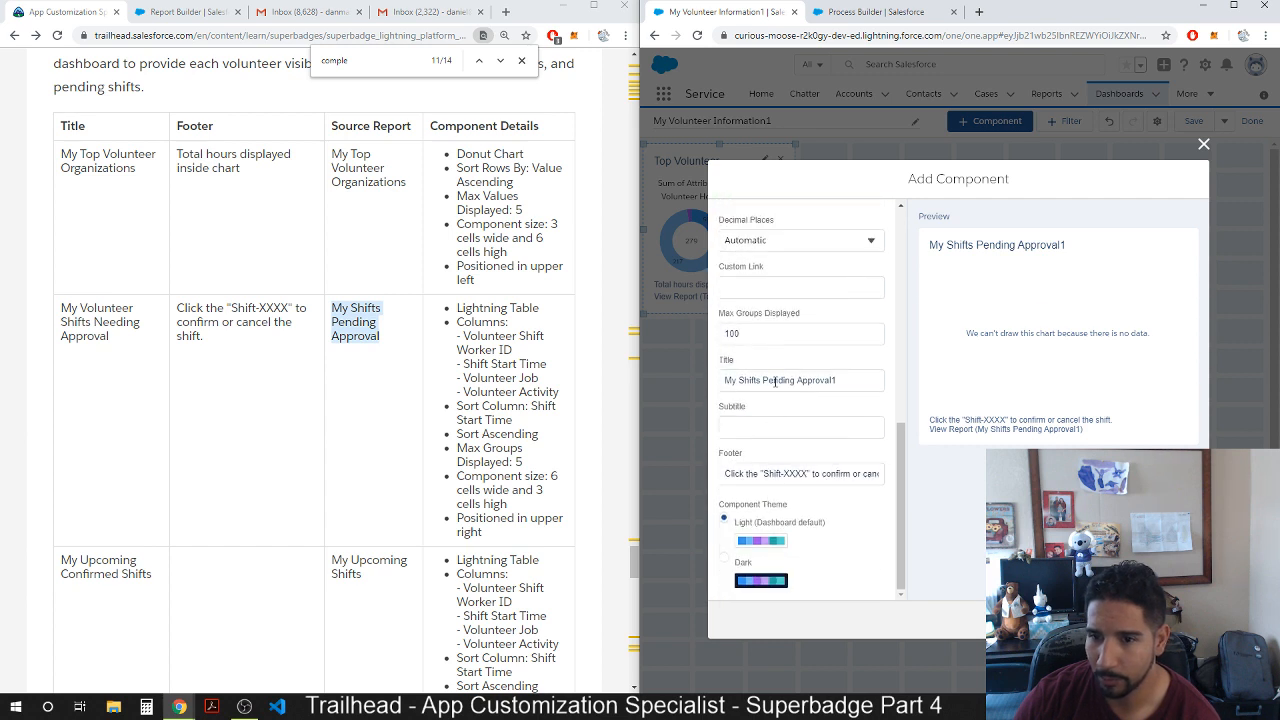
double_click(760, 333)
type("5")
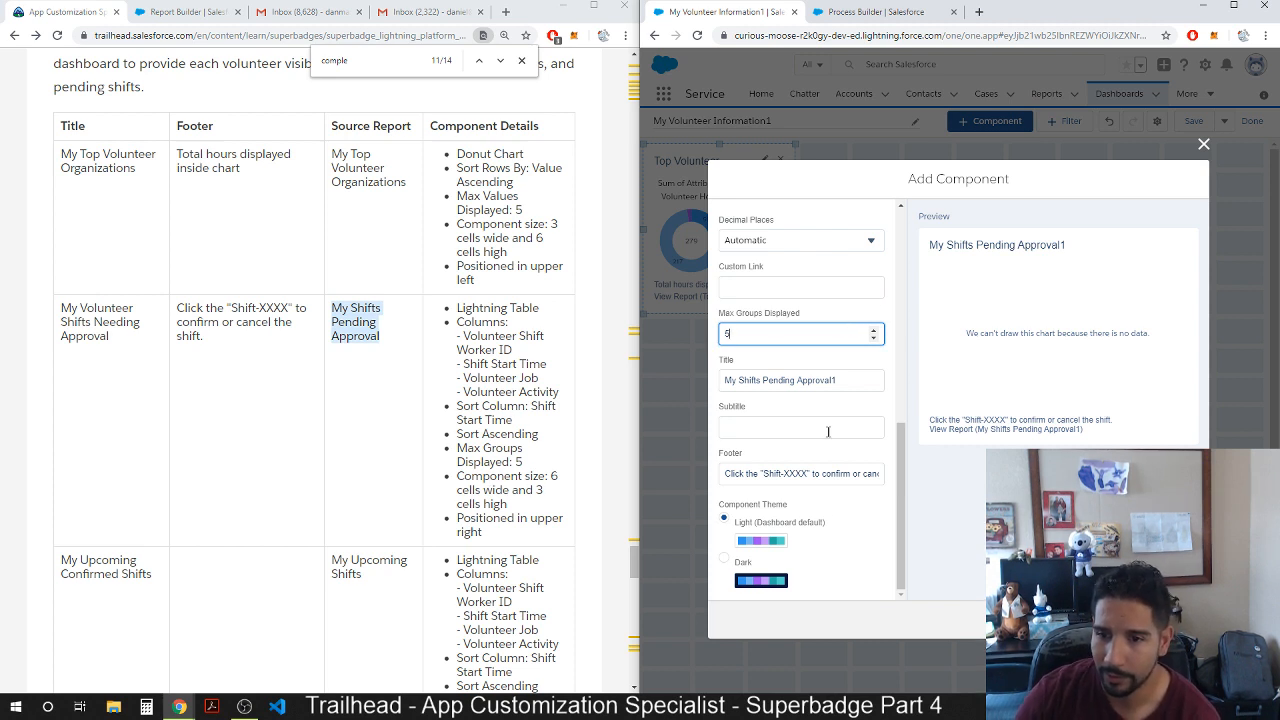
scroll(857, 437, "up", 5)
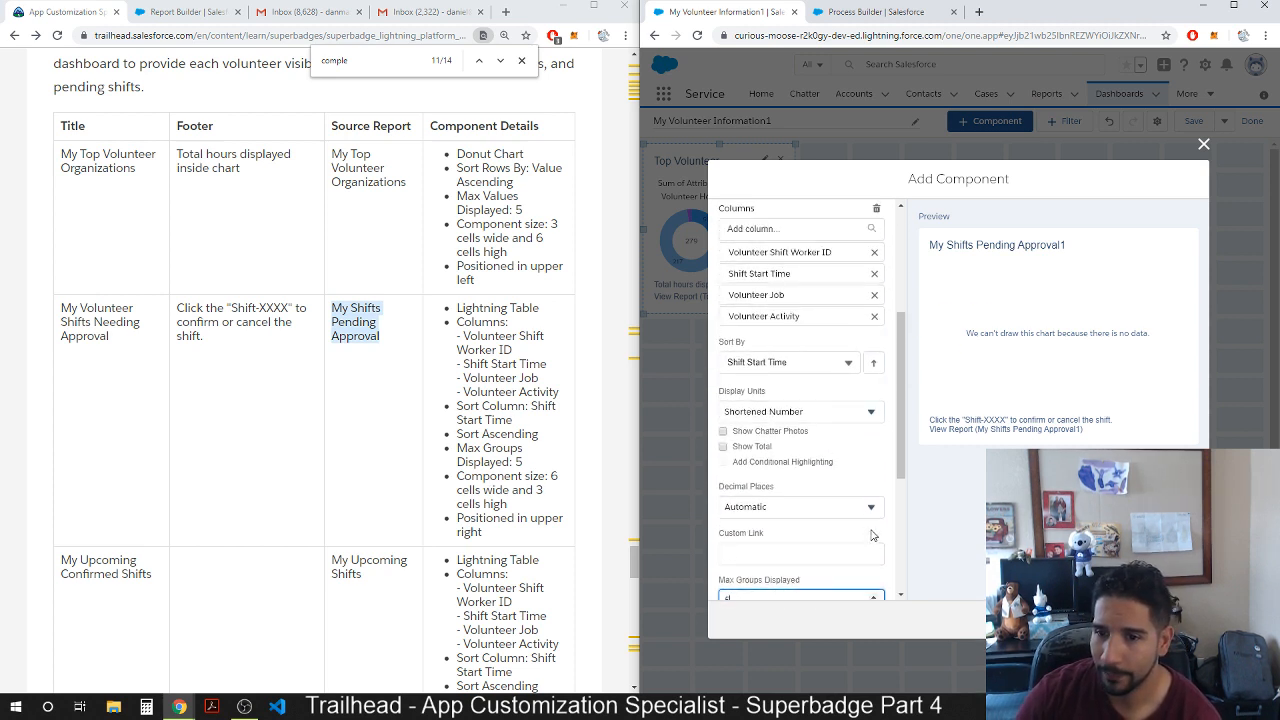
left_click(1182, 620)
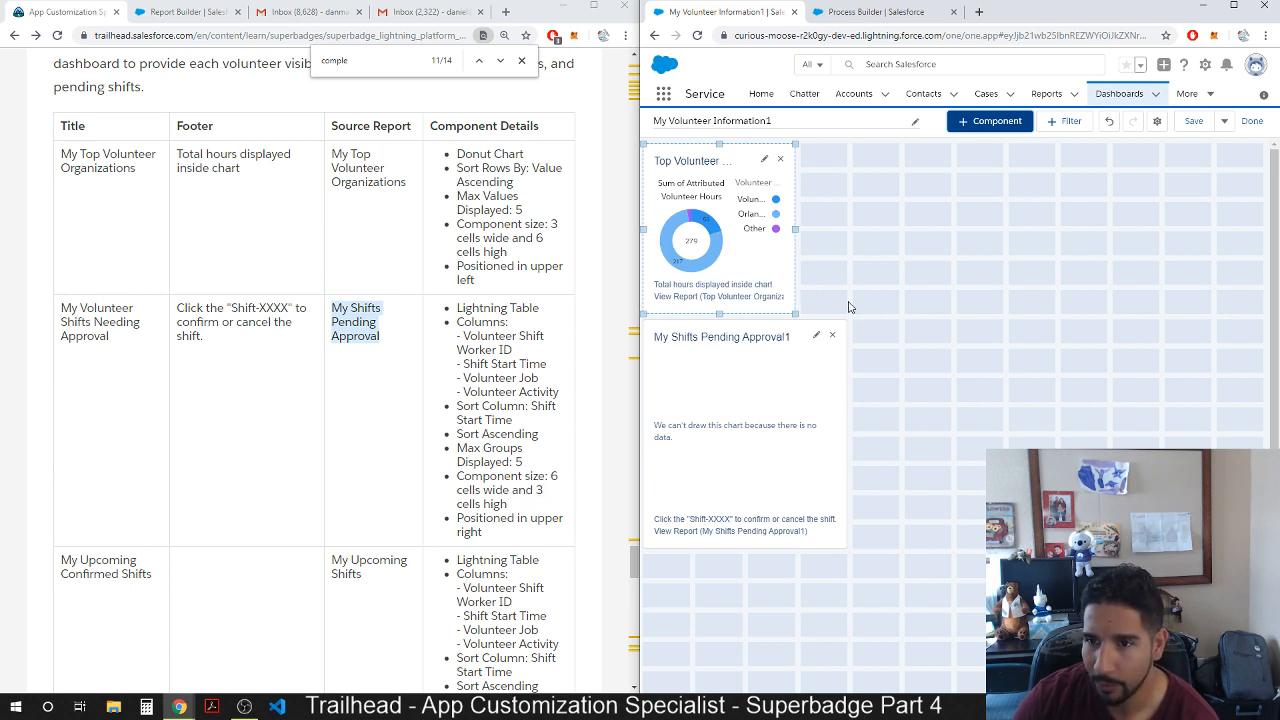
Resize the My Shifts Pending Approval1 component to 6 cells wide and 4 cells high, and place it in the dashboard's upper-right corner.
left_click(844, 383)
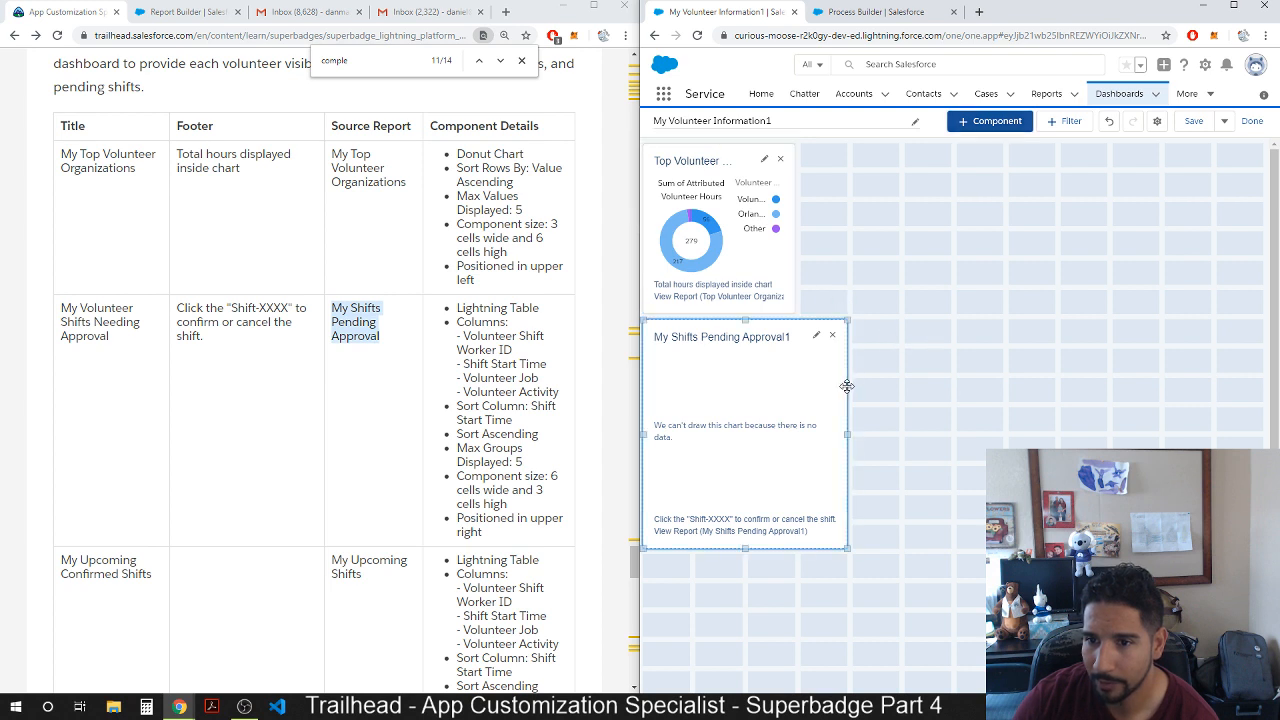
left_click_drag(847, 436, 950, 436)
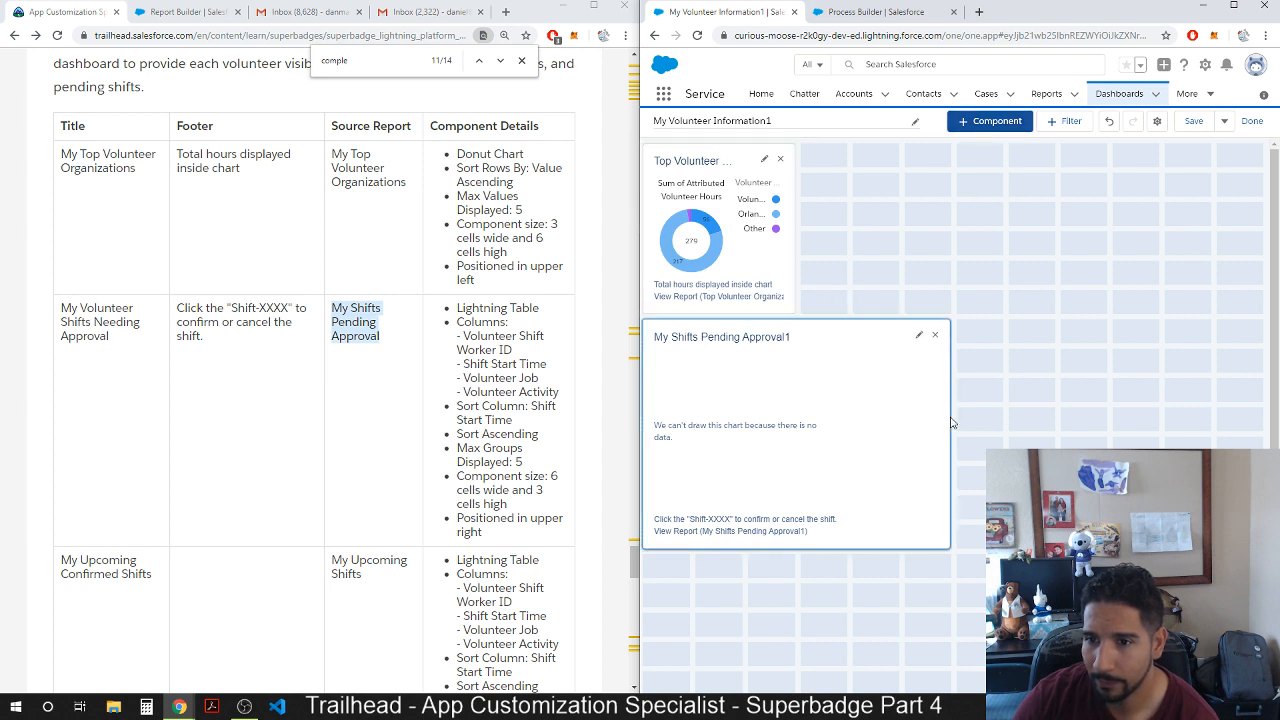
left_click_drag(803, 545, 975, 257)
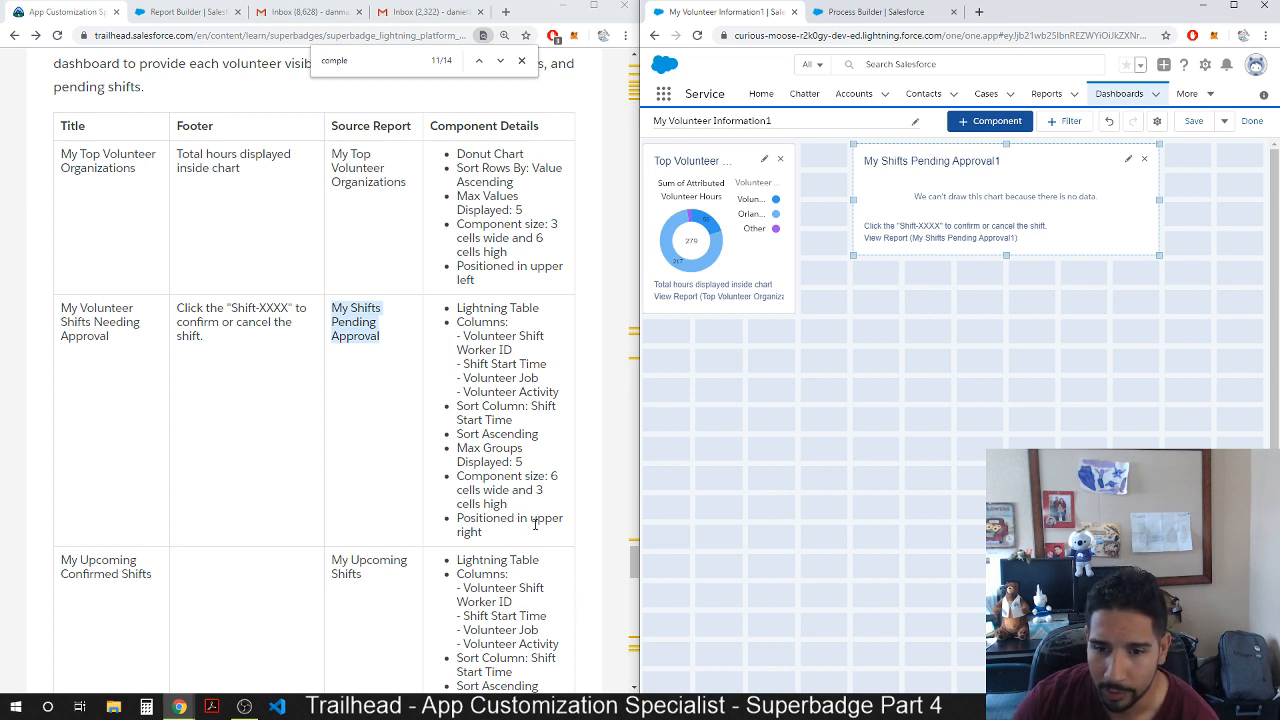
left_click_drag(1034, 224, 1170, 226)
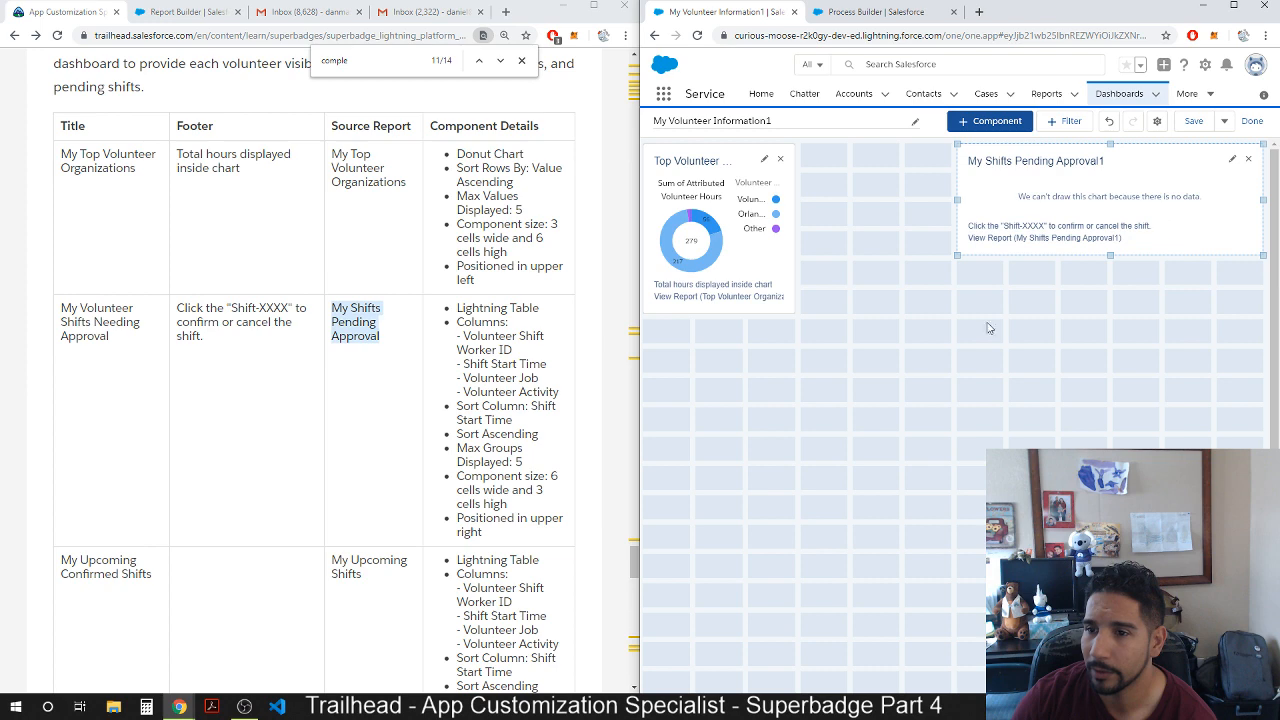
Start a new dashboard component using the My Upcoming Shifts1 report as its source.
scroll(318, 562, "down", 2)
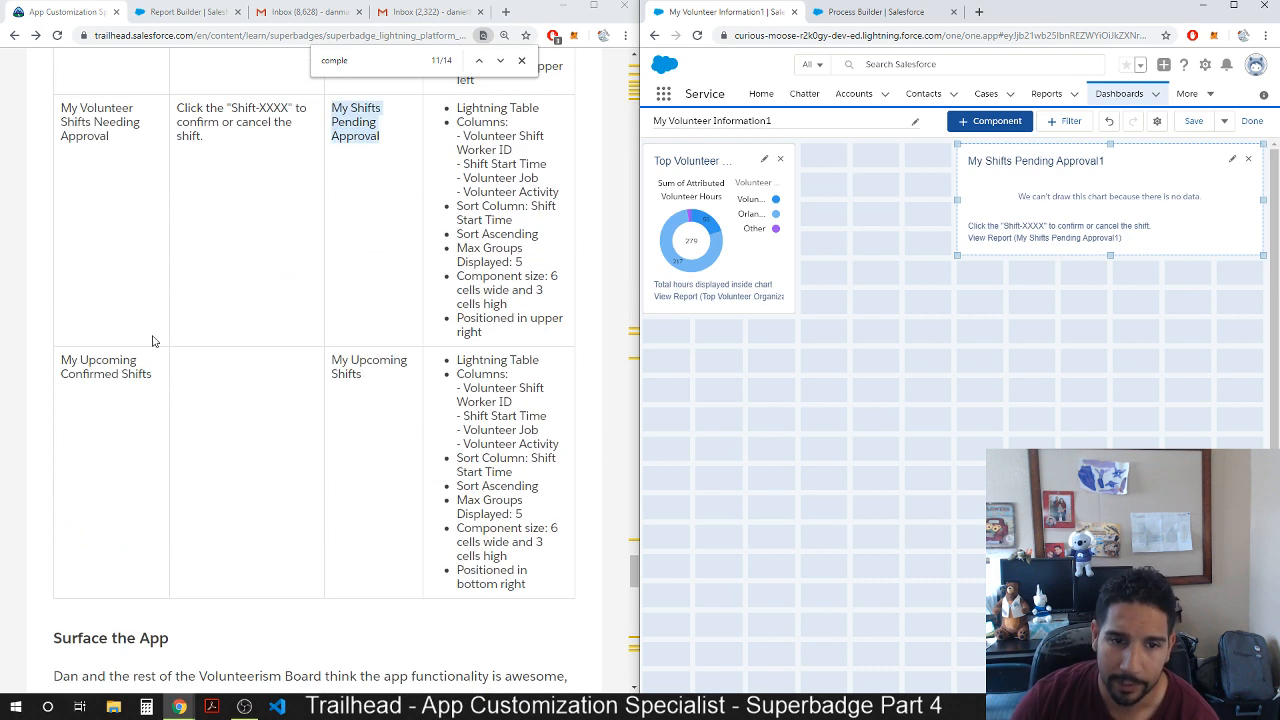
scroll(150, 388, "up", 1)
scroll(150, 388, "down", 1)
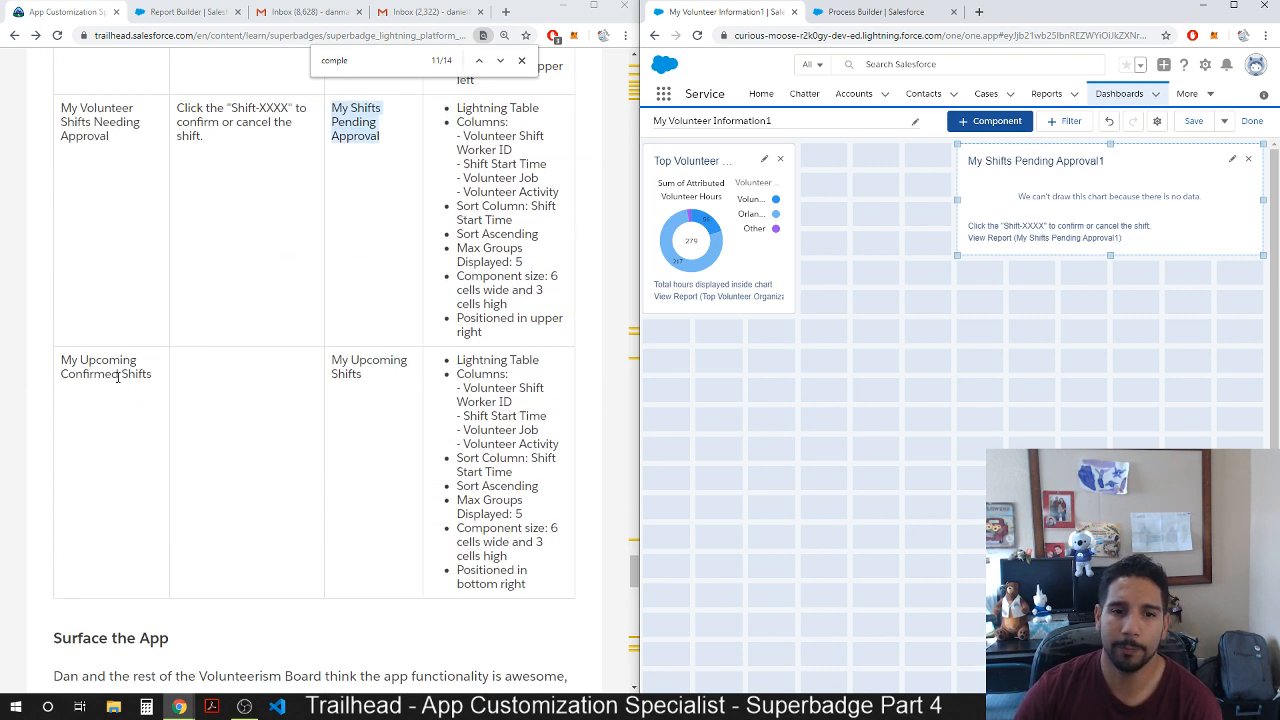
scroll(153, 400, "up", 2)
scroll(153, 402, "down", 2)
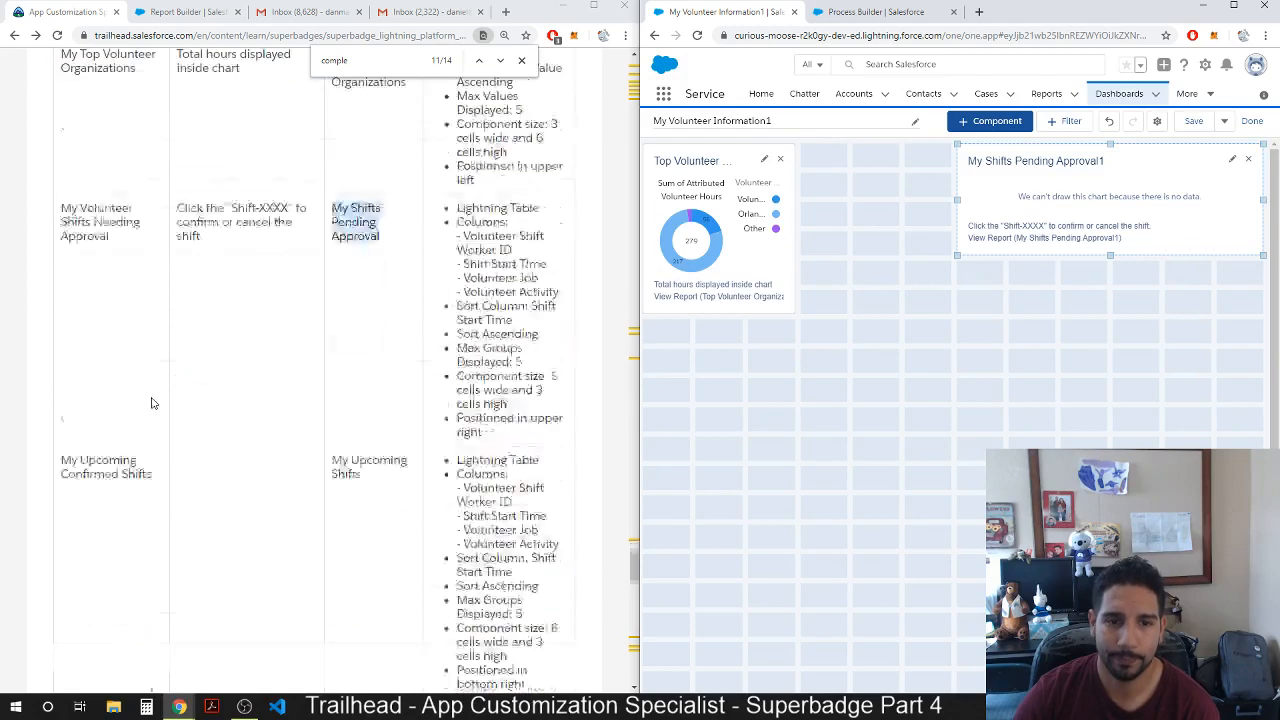
left_click(995, 121)
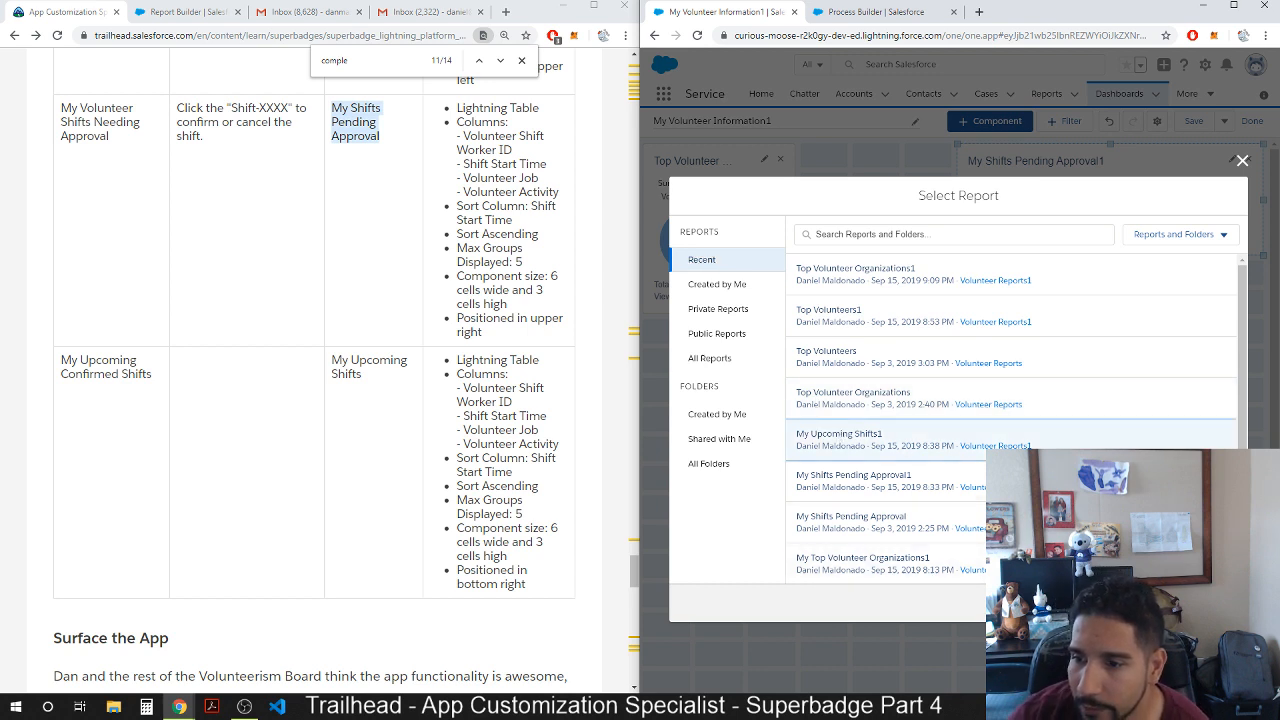
left_click(838, 433)
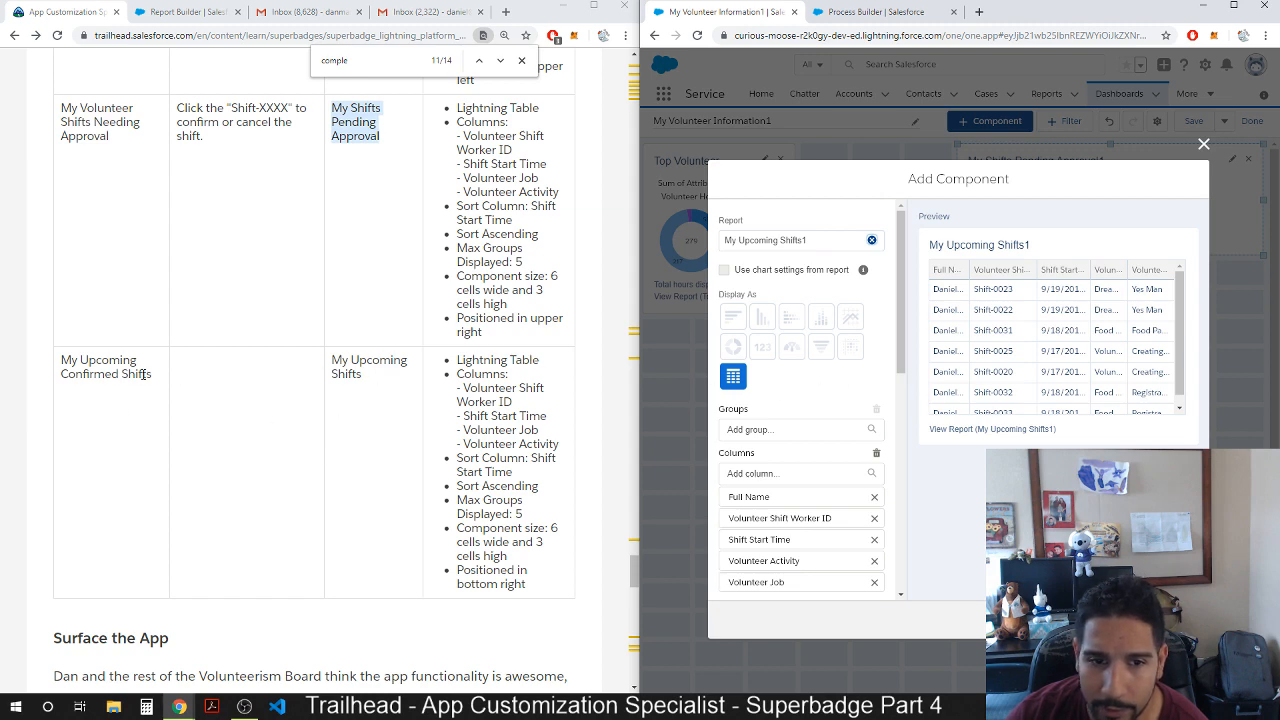
Review the title, footer and component details required for each component in the My Volunteer Information Dashboard table.
scroll(185, 420, "up", 4)
scroll(182, 448, "down", 5)
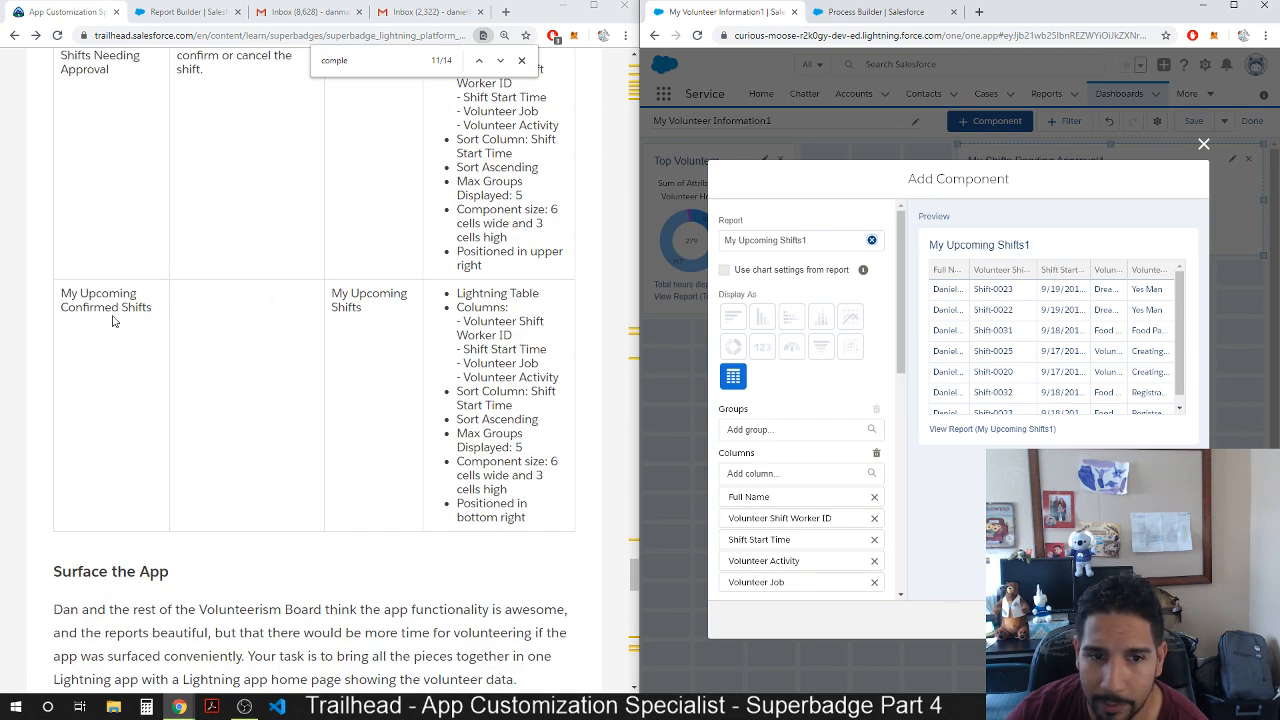
left_click_drag(153, 316, 59, 304)
scroll(199, 358, "up", 7)
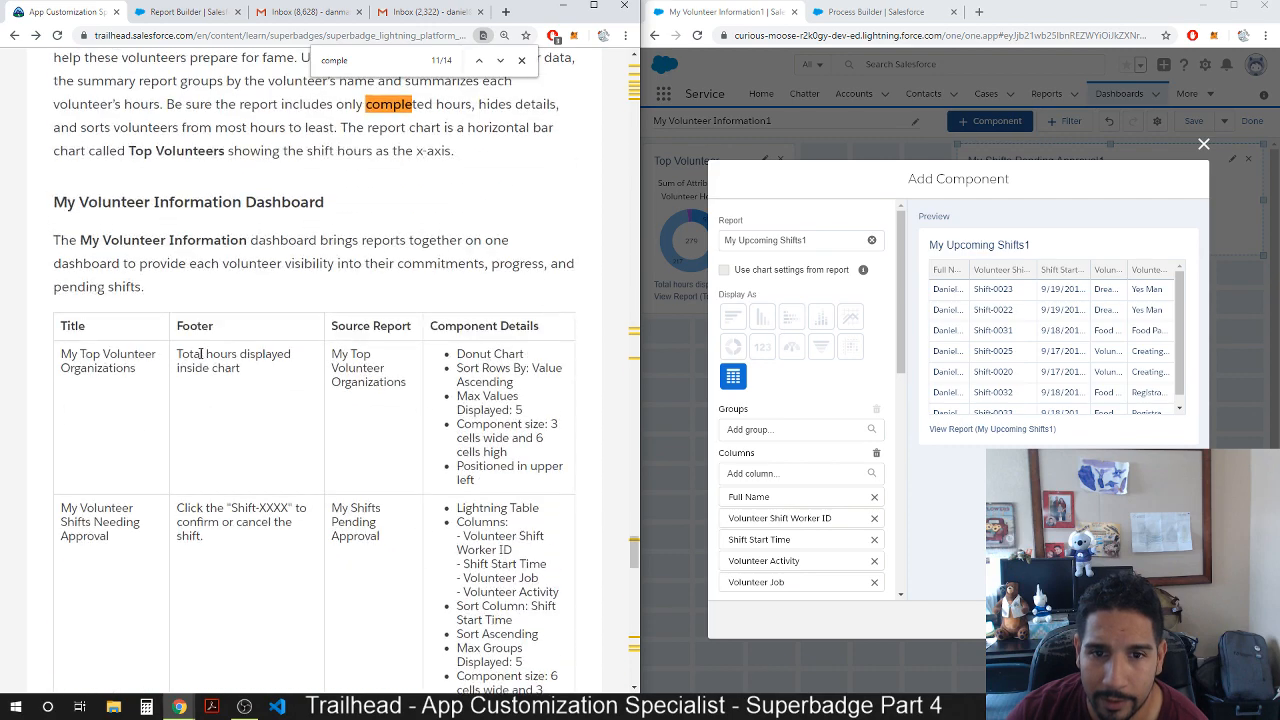
scroll(165, 365, "down", 6)
scroll(130, 338, "up", 1)
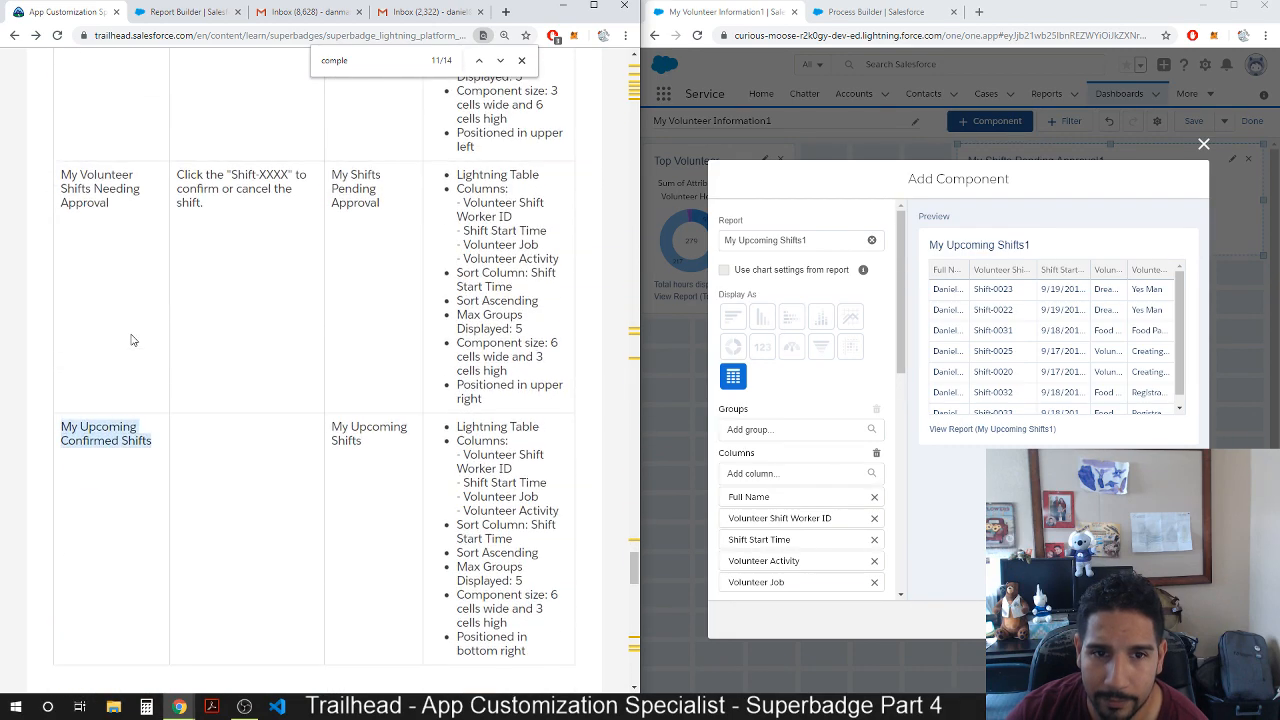
scroll(130, 338, "down", 1)
scroll(130, 338, "up", 4)
scroll(128, 337, "down", 1)
scroll(127, 336, "down", 1)
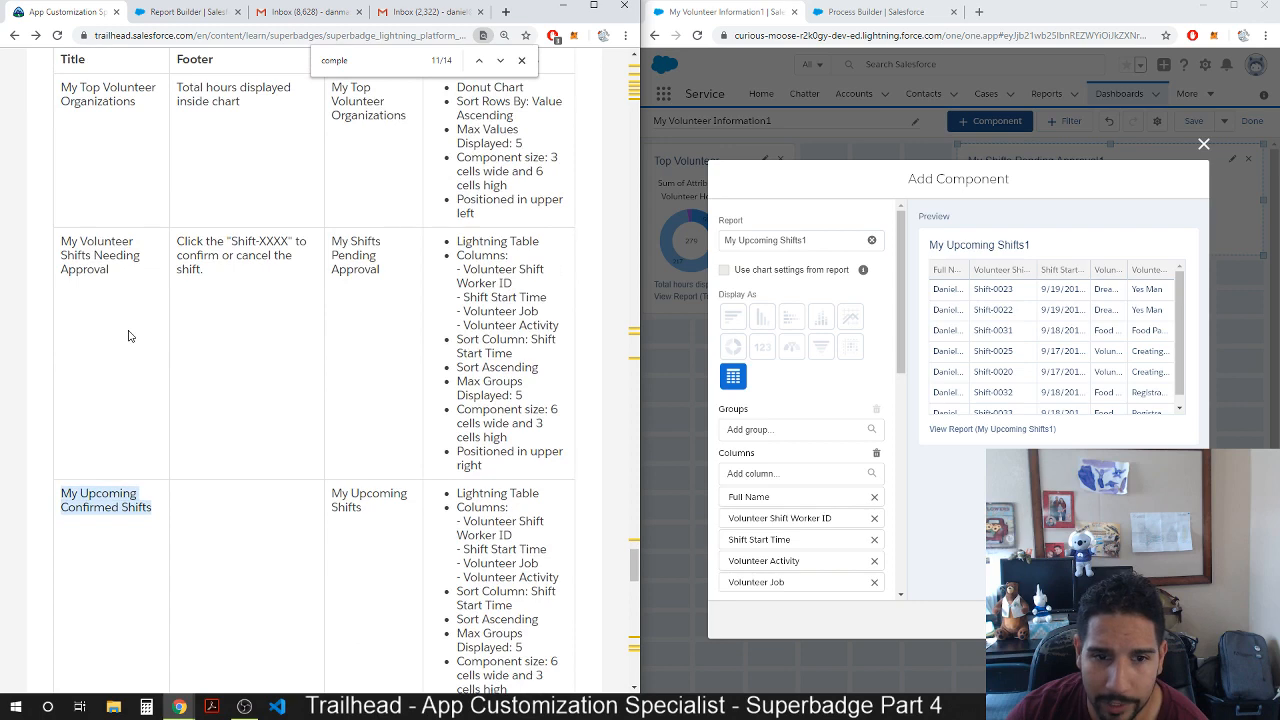
scroll(122, 400, "up", 1)
scroll(130, 395, "down", 3)
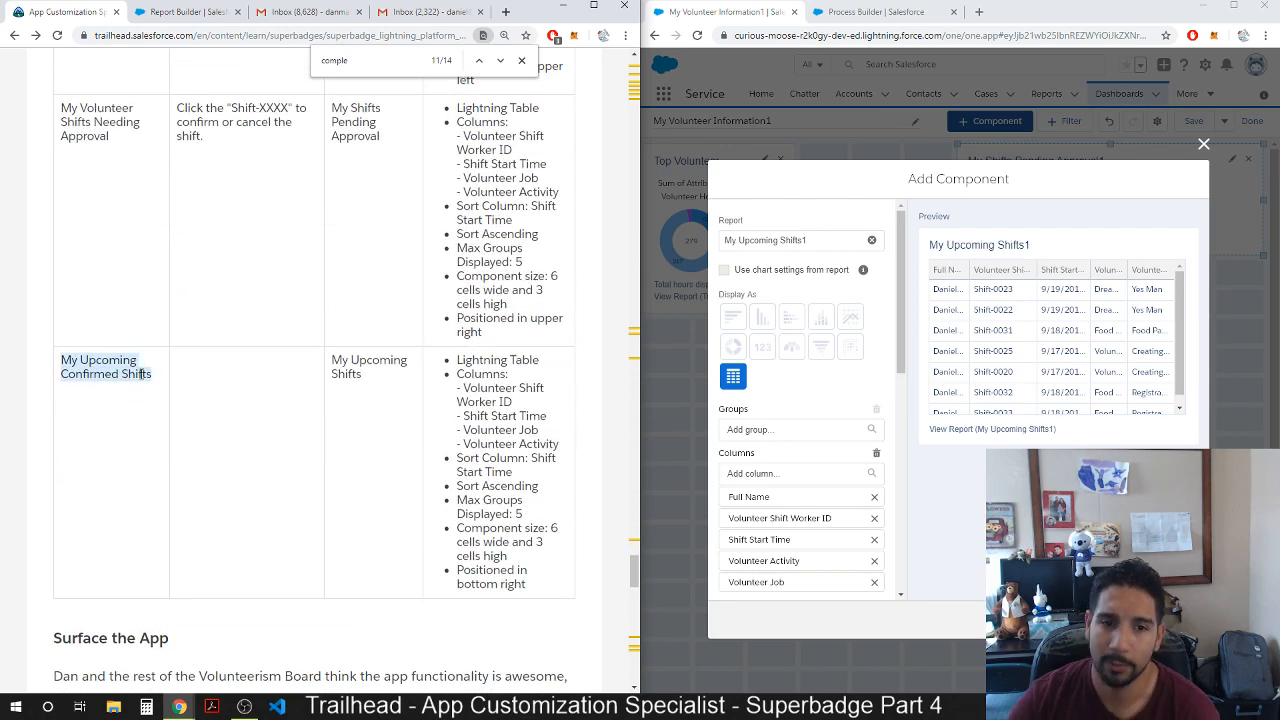
Copy the title My Upcoming Confirmed Shifts from the requirements and use it as the new component's title.
left_click_drag(142, 373, 166, 389)
key("ctrl+c")
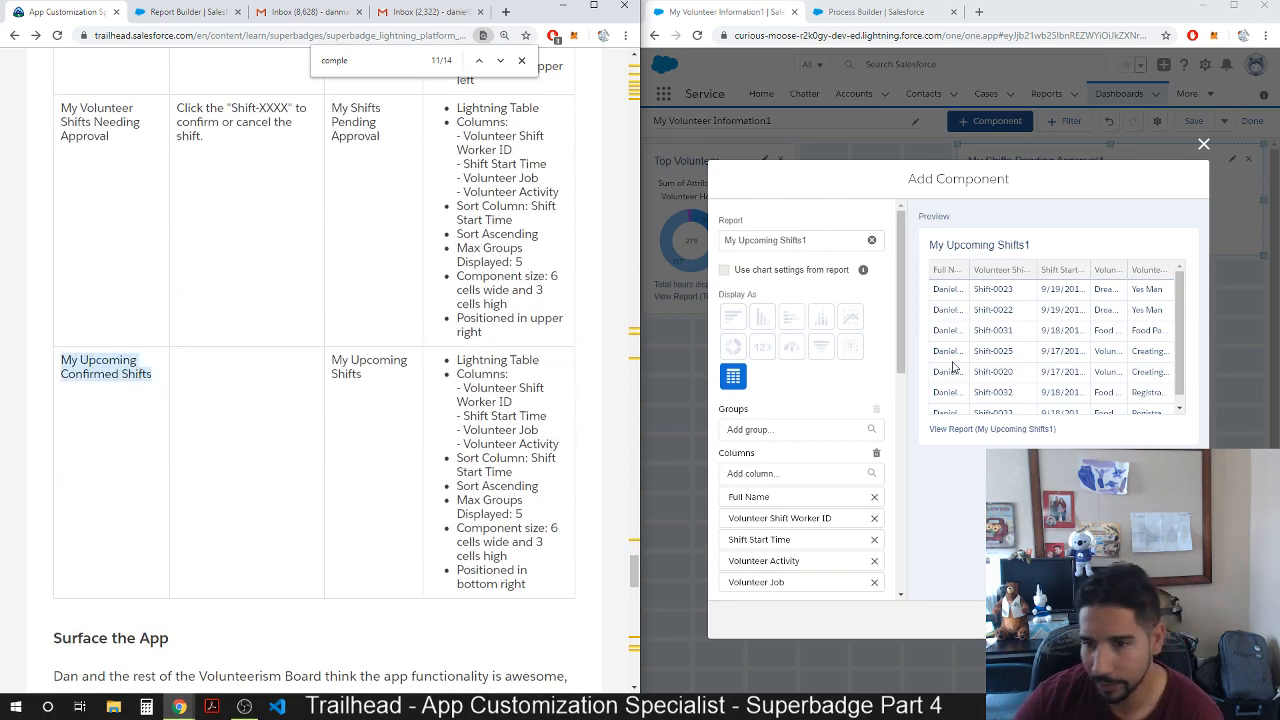
scroll(875, 400, "down", 3)
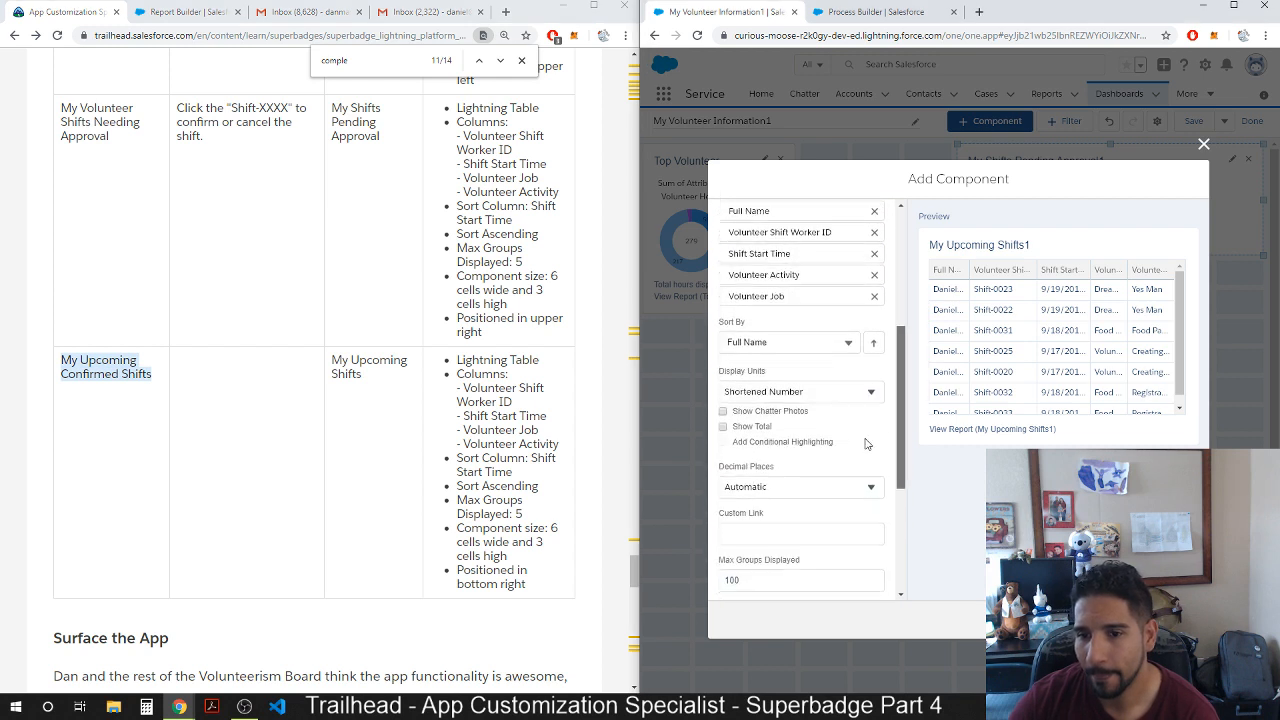
scroll(862, 455, "down", 1)
scroll(823, 484, "down", 2)
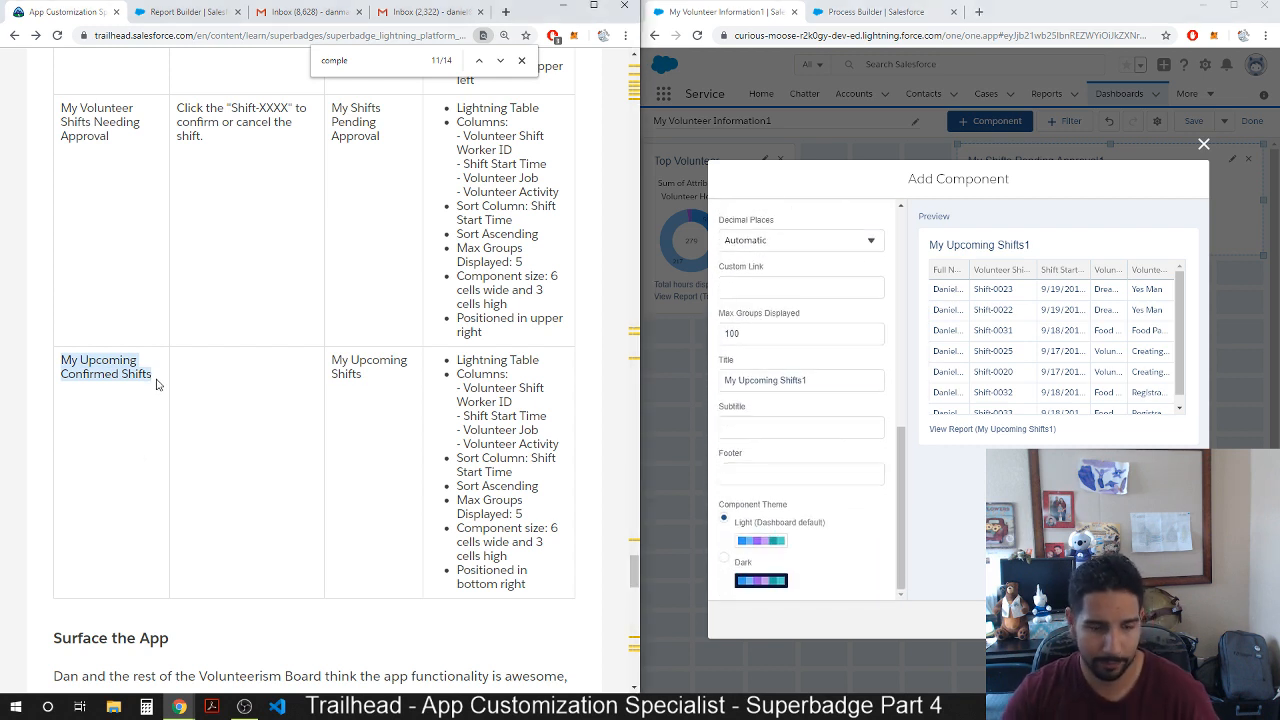
left_click_drag(812, 381, 670, 382)
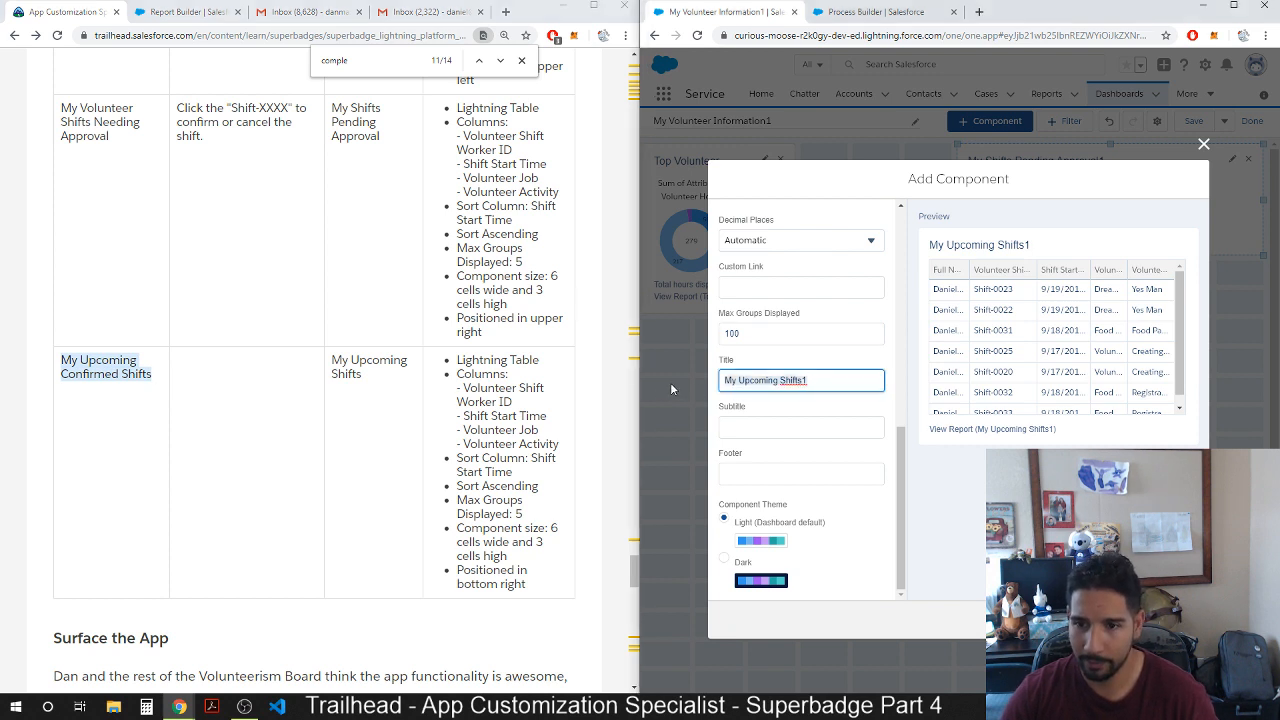
key("ctrl+v")
left_click(817, 424)
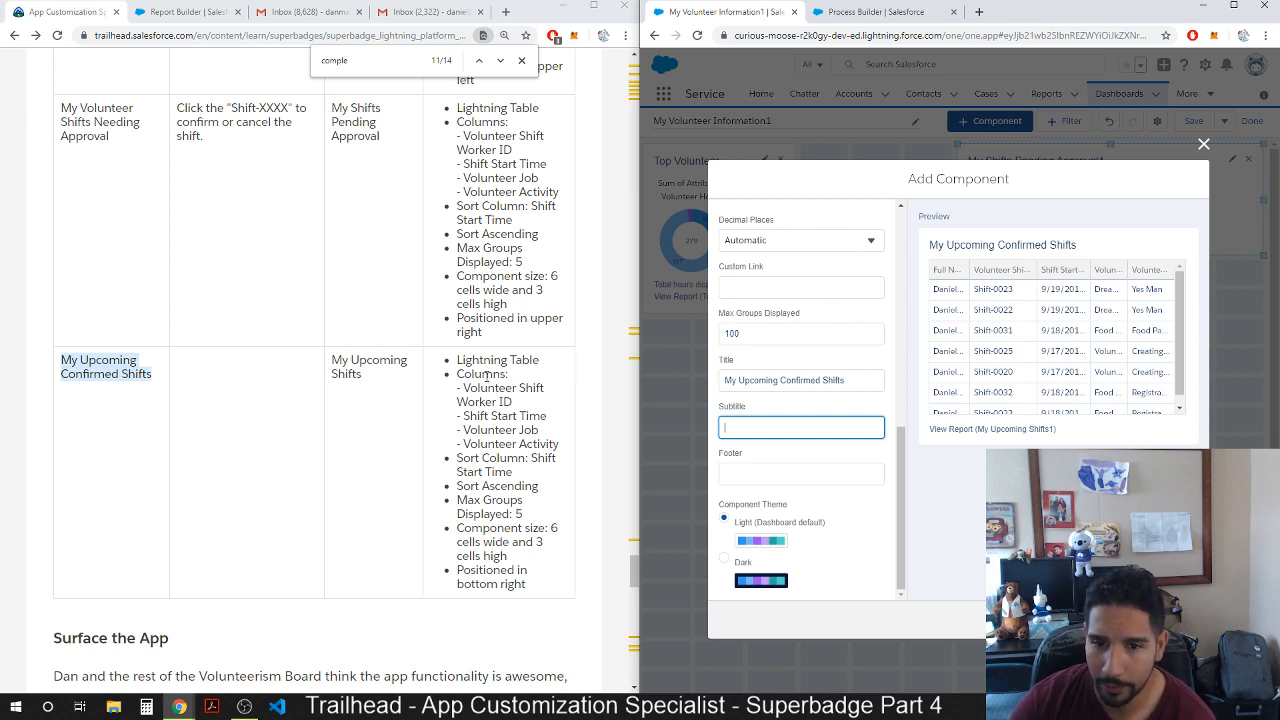
Remove the Full Name column from the table and place Volunteer Activity after Volunteer Job.
scroll(860, 380, "up", 10)
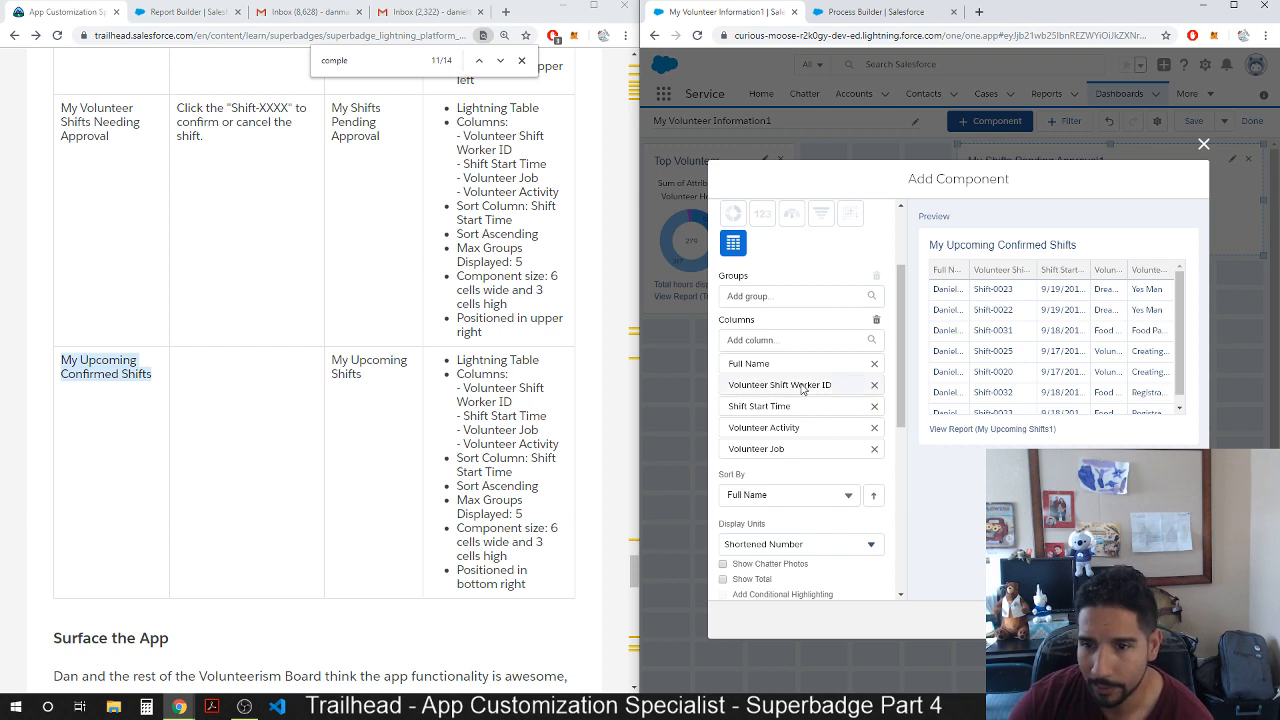
left_click(874, 364)
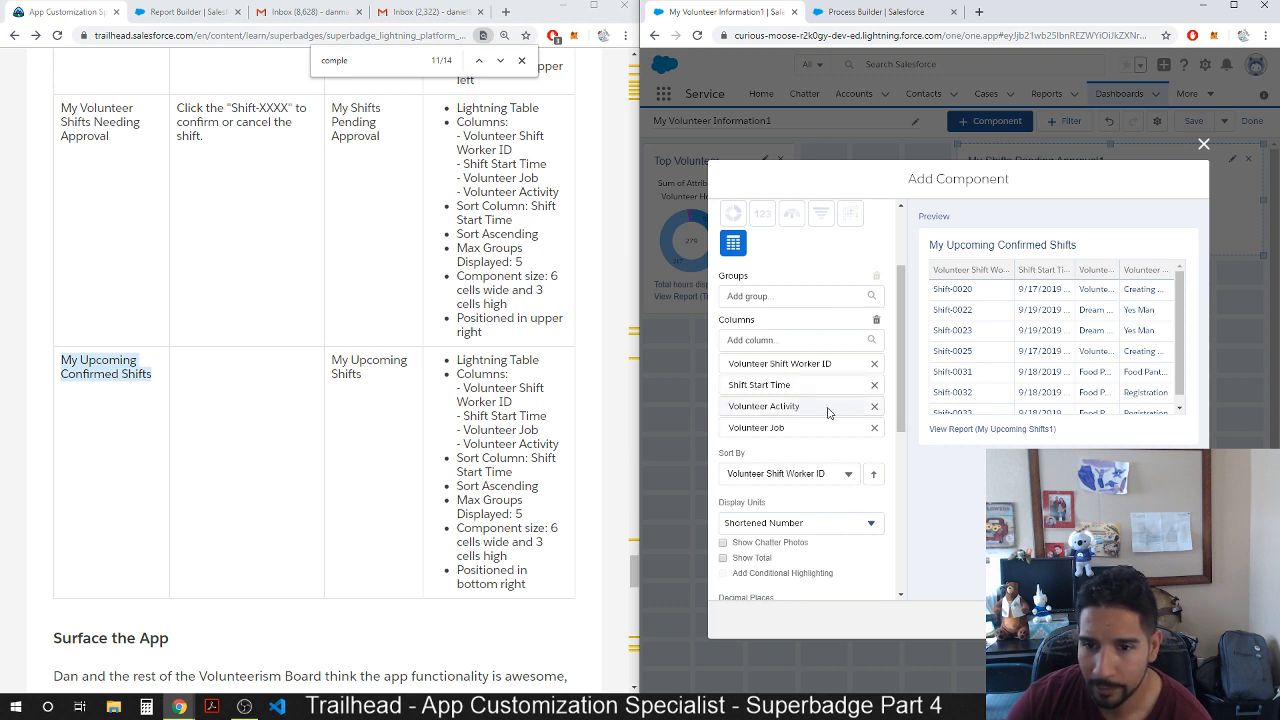
left_click_drag(787, 414, 789, 436)
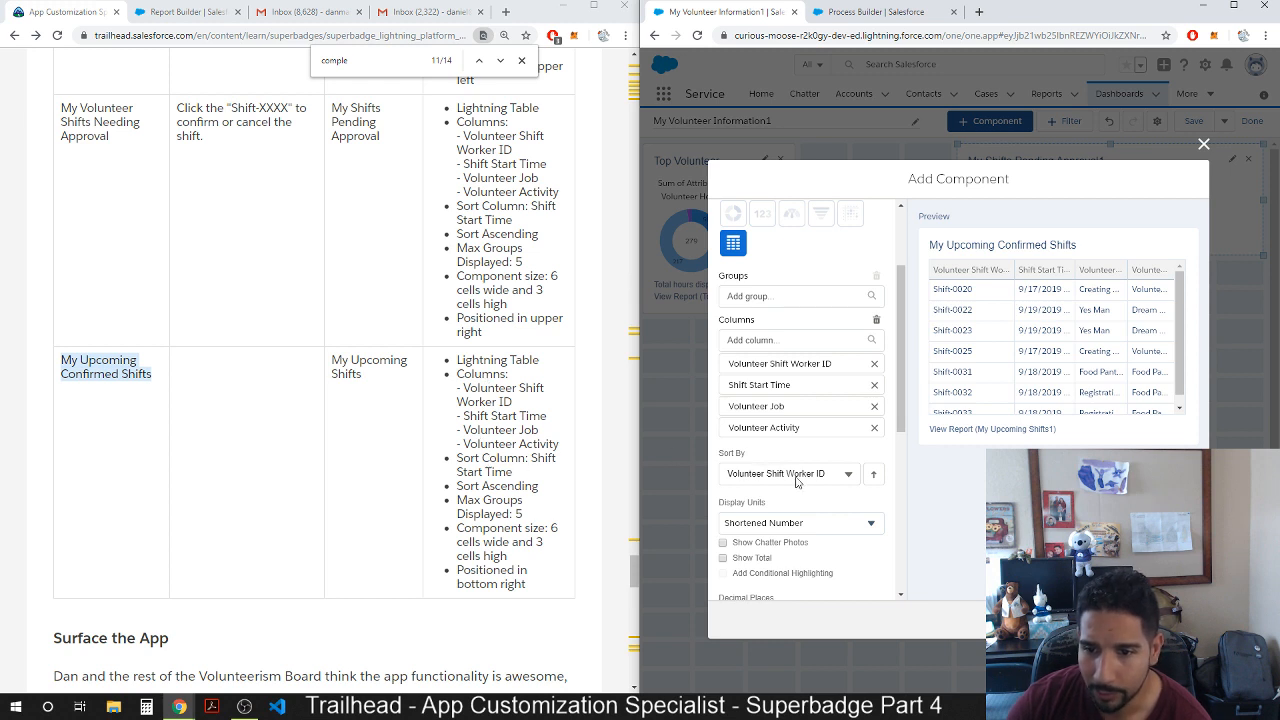
Sort the table by Shift Start Time and add it to the dashboard with a maximum of 5 groups displayed.
left_click(847, 477)
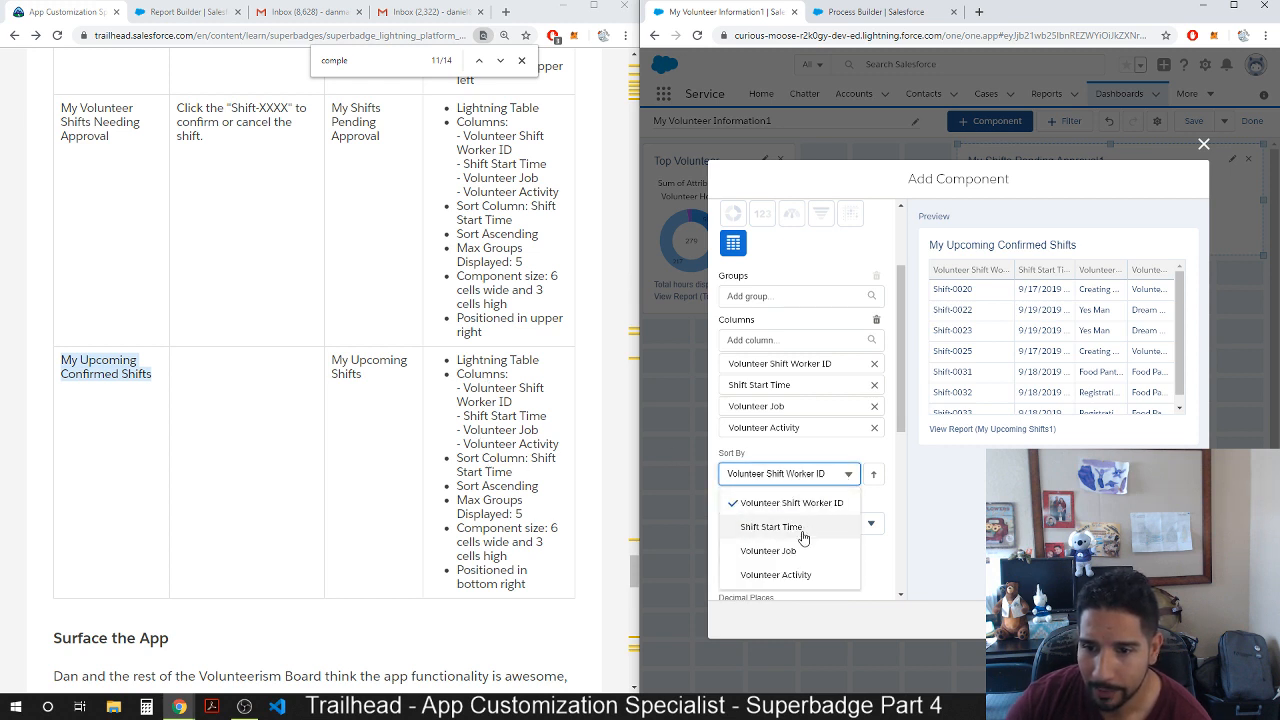
left_click(800, 530)
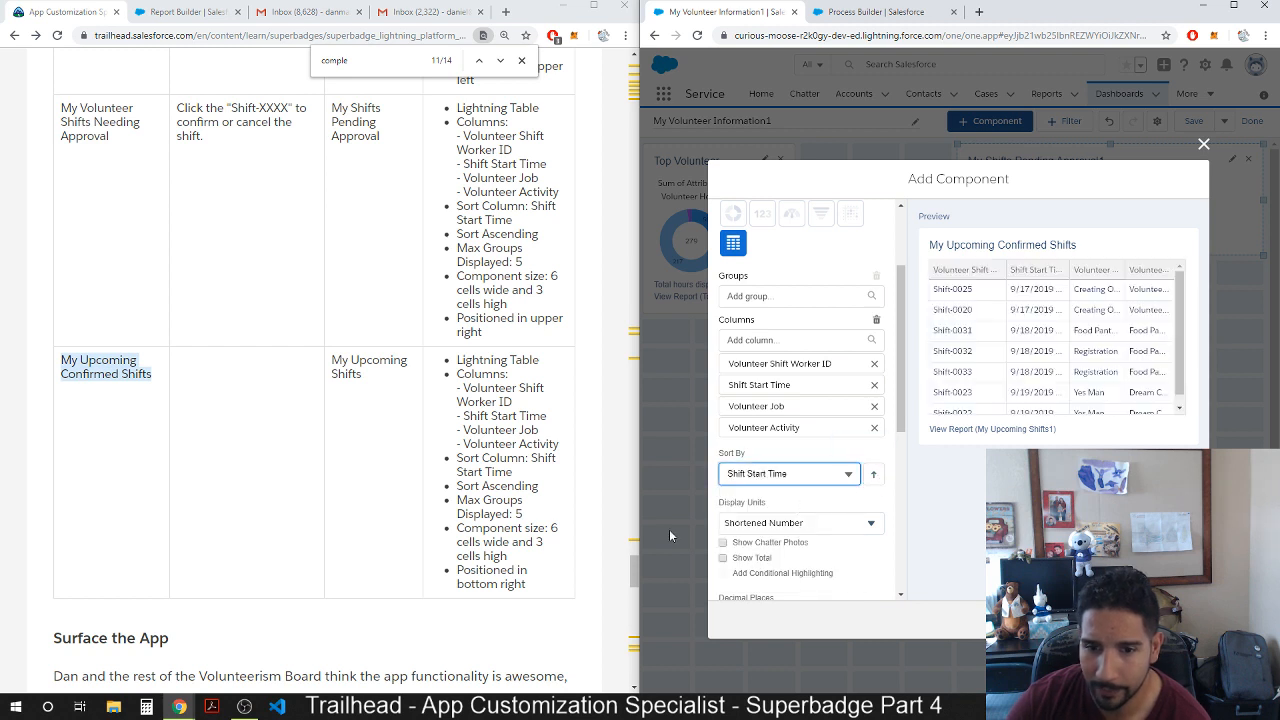
scroll(740, 520, "down", 3)
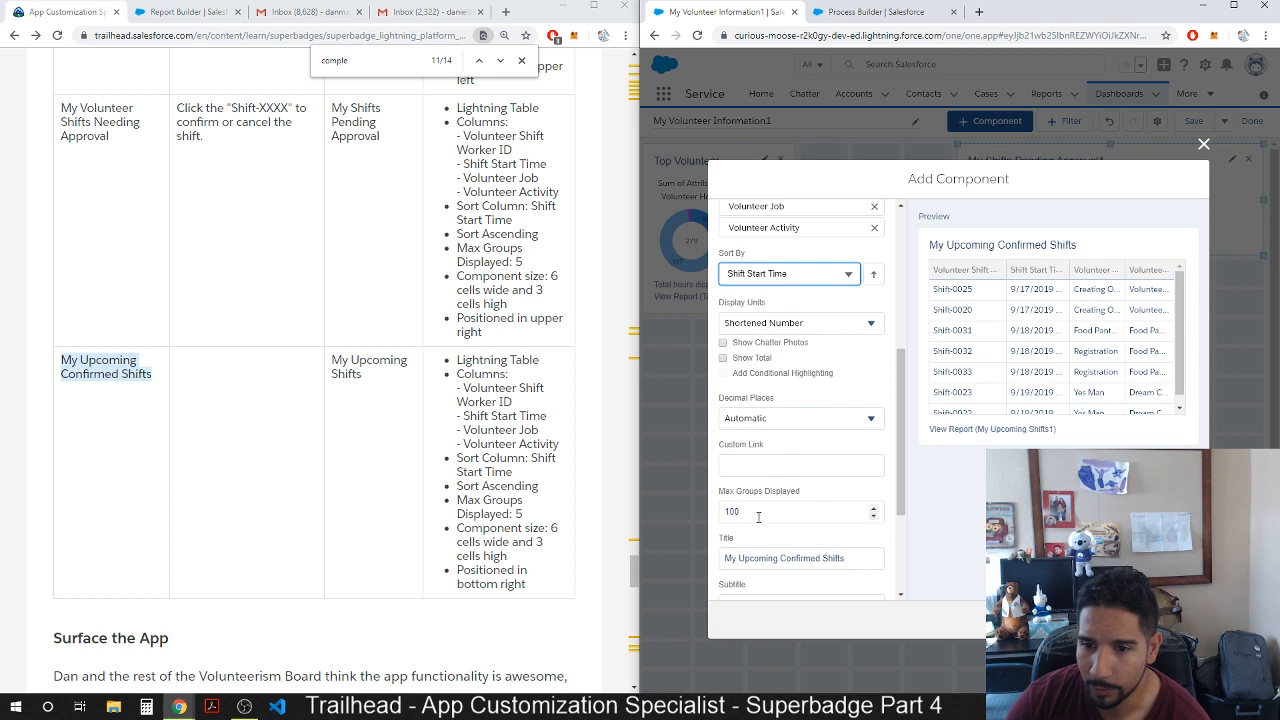
left_click(768, 511)
key("BackSpace")
key("BackSpace")
key("BackSpace")
type("5")
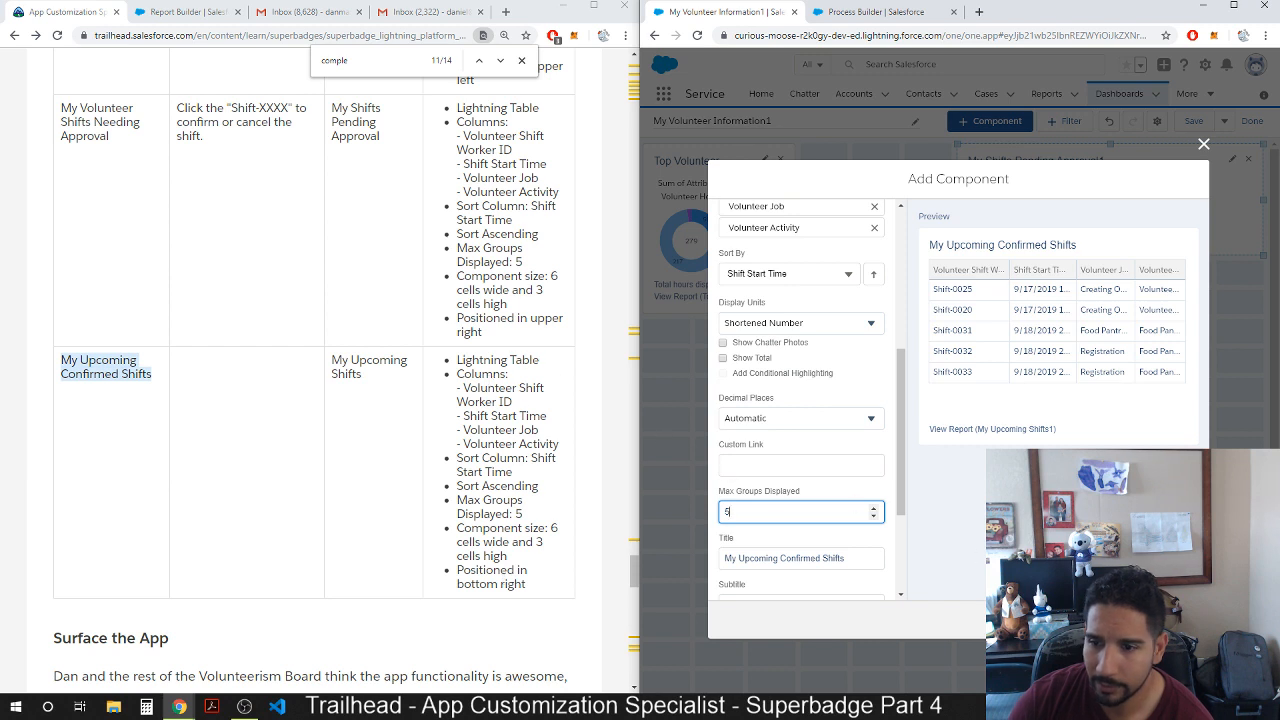
left_click(1179, 619)
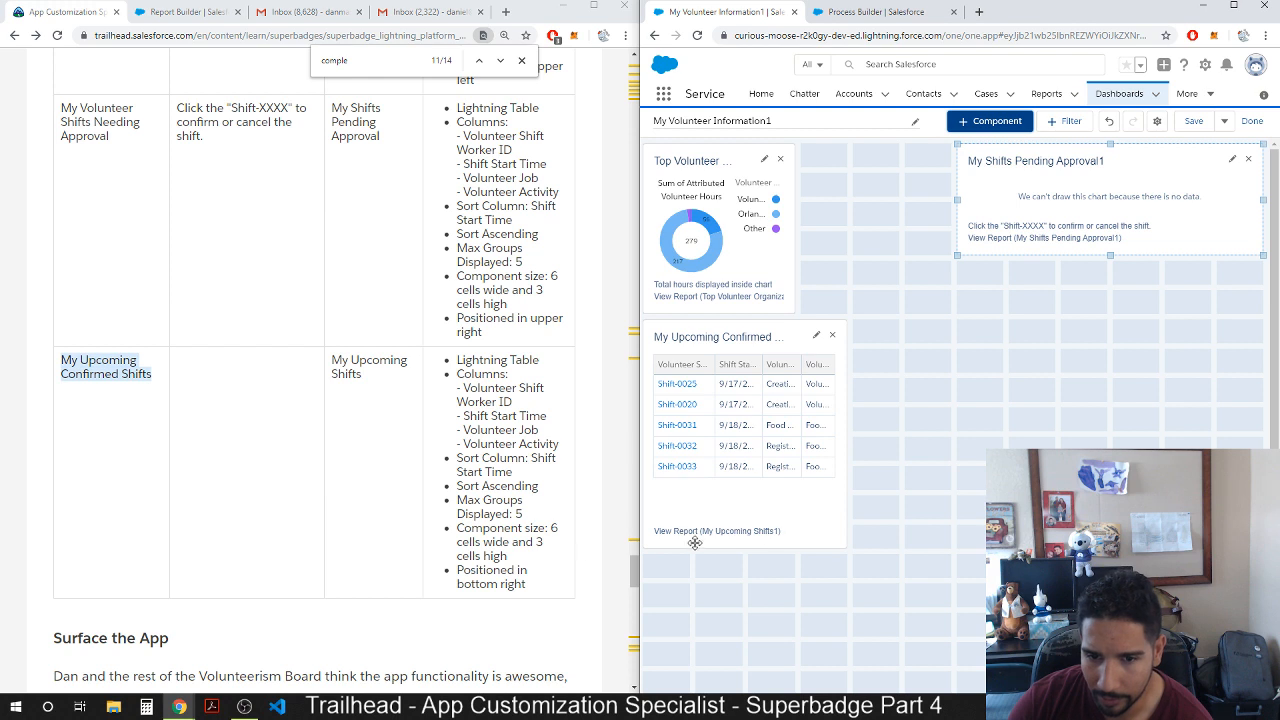
Resize the My Upcoming Confirmed Shifts component to 6 cells wide and 4 cells high.
left_click(839, 508)
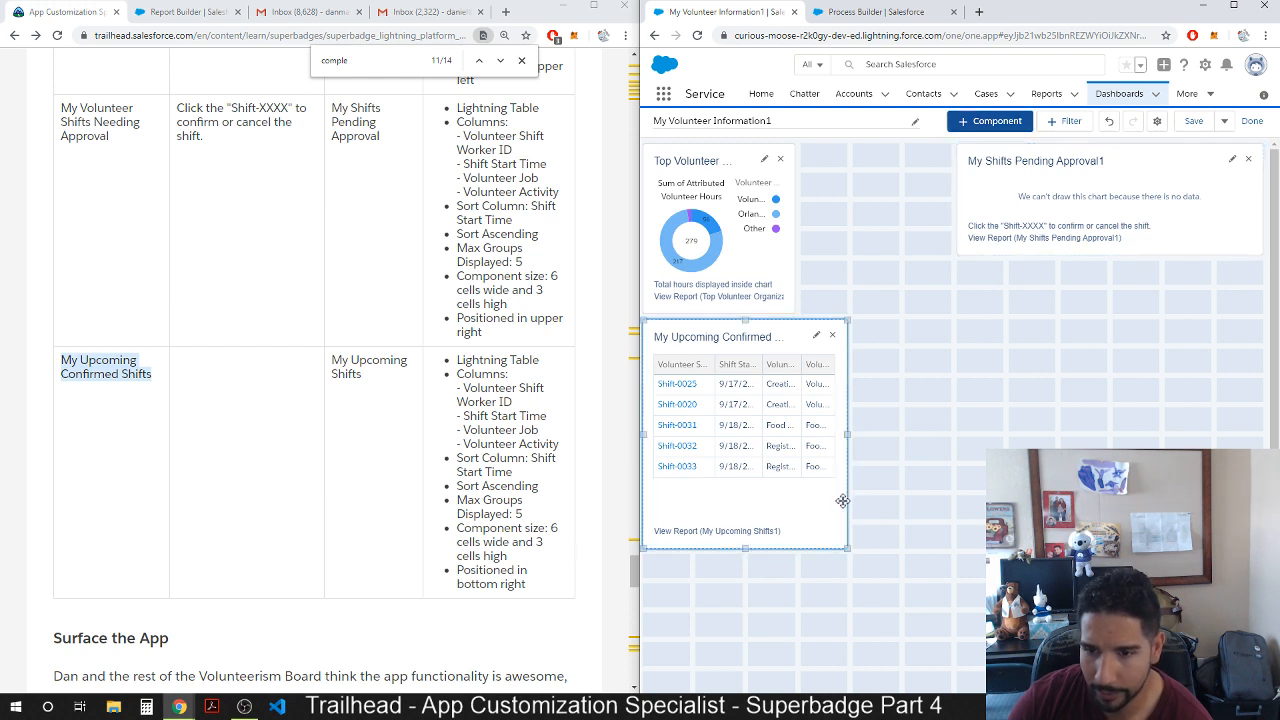
left_click_drag(847, 437, 795, 437)
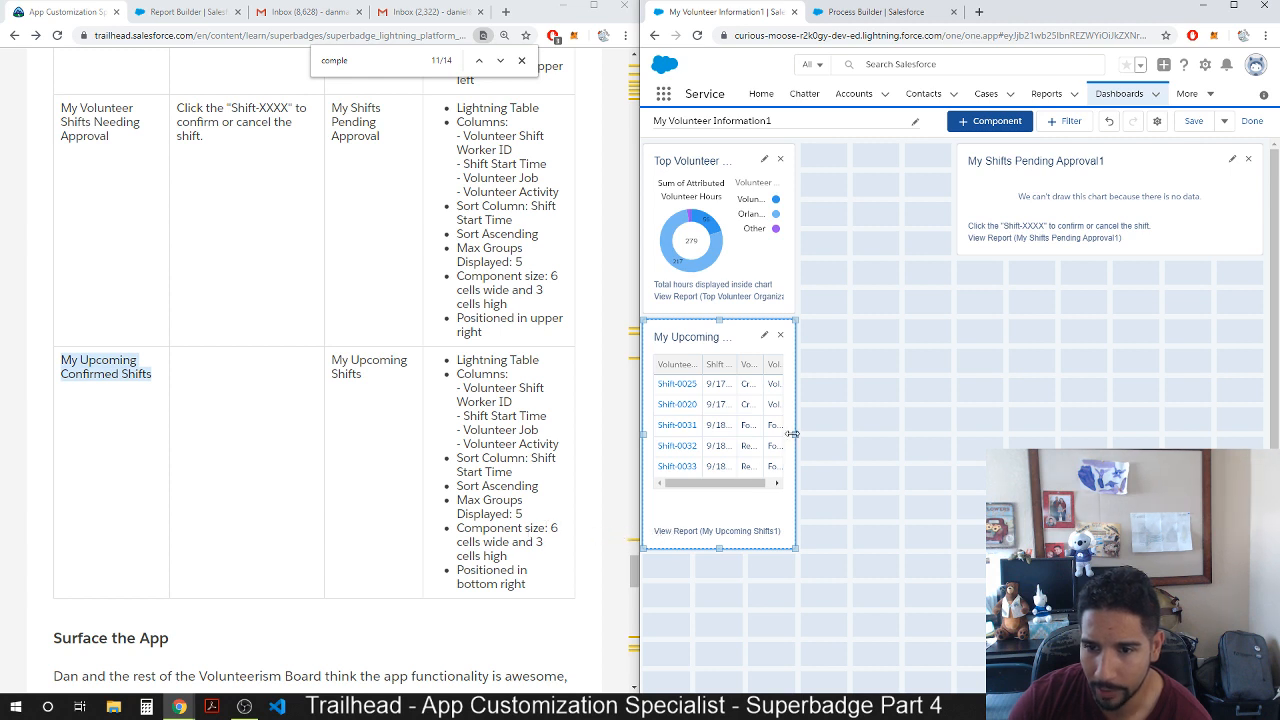
left_click_drag(795, 434, 946, 399)
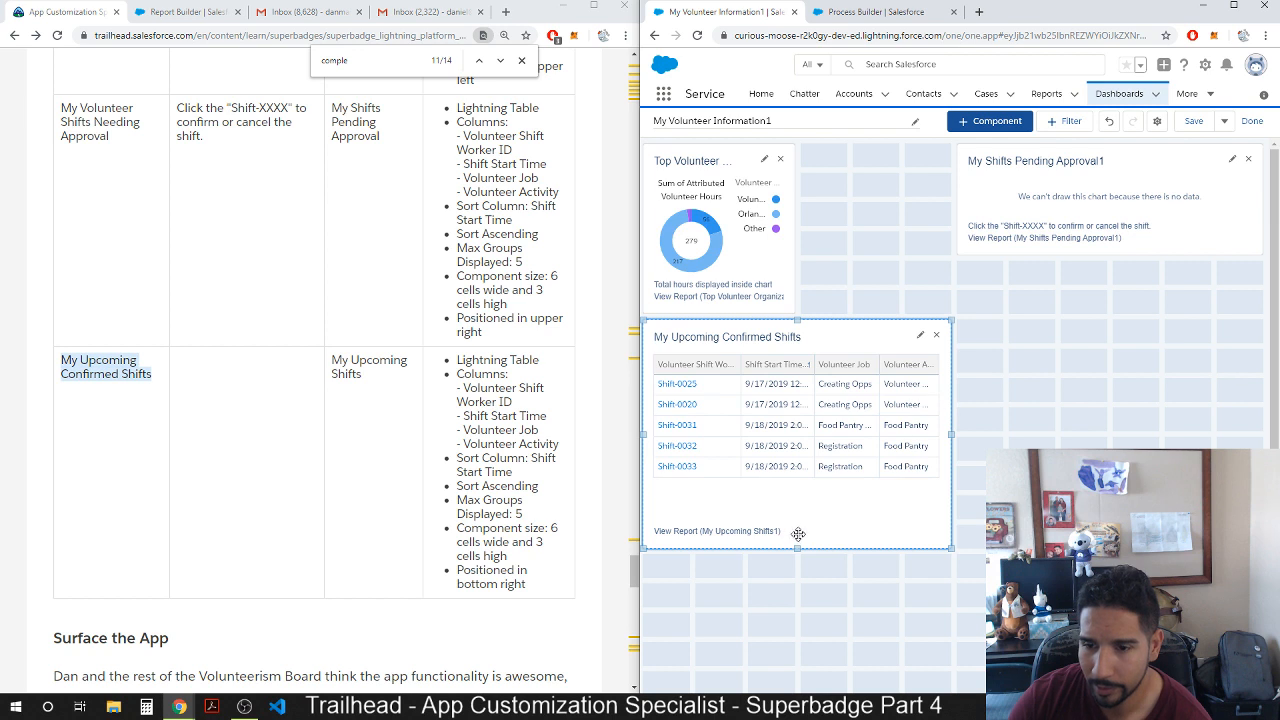
left_click_drag(797, 548, 821, 437)
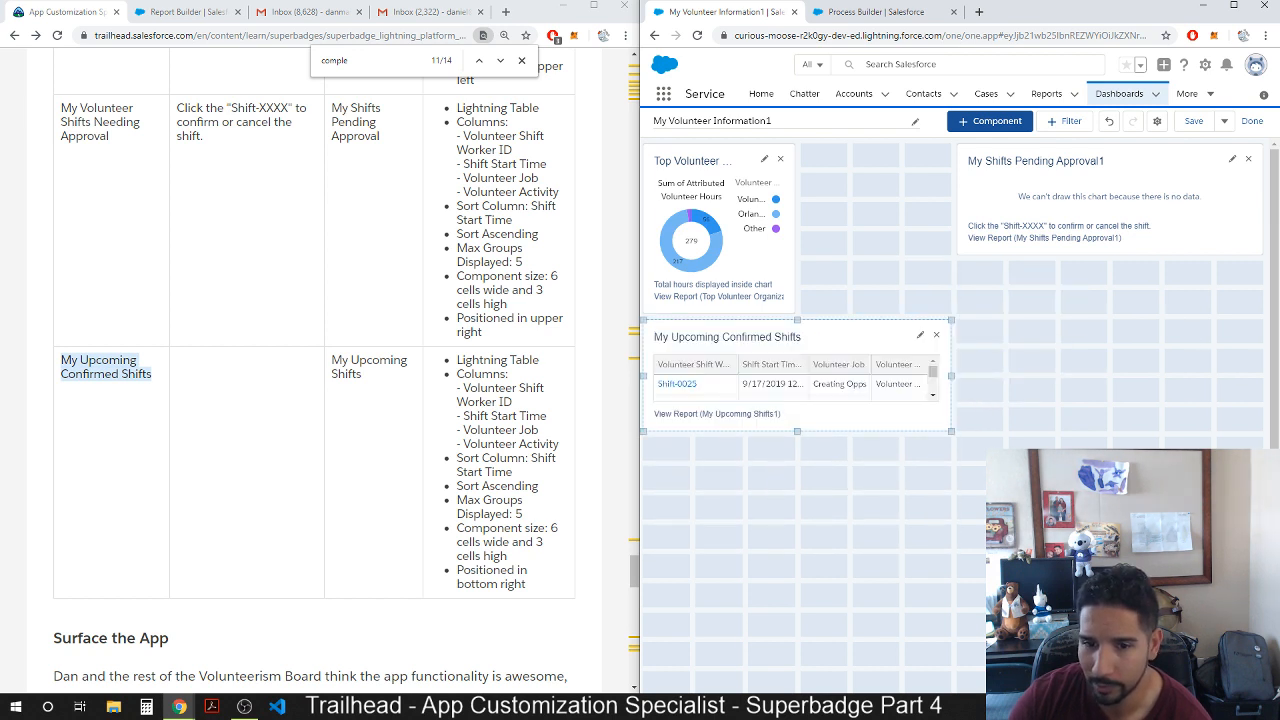
Move the My Upcoming Confirmed Shifts component directly below My Shifts Pending Approval1, then save the dashboard and finish editing.
scroll(801, 378, "down", 3)
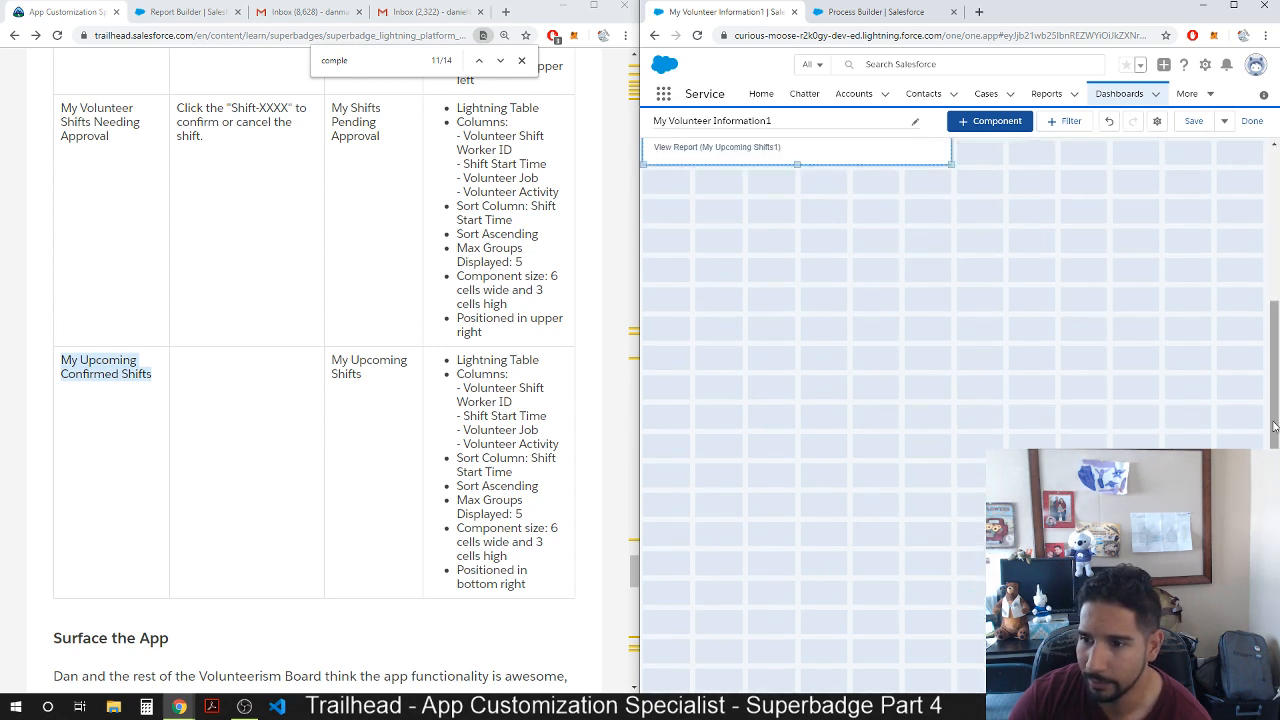
scroll(660, 488, "up", 3)
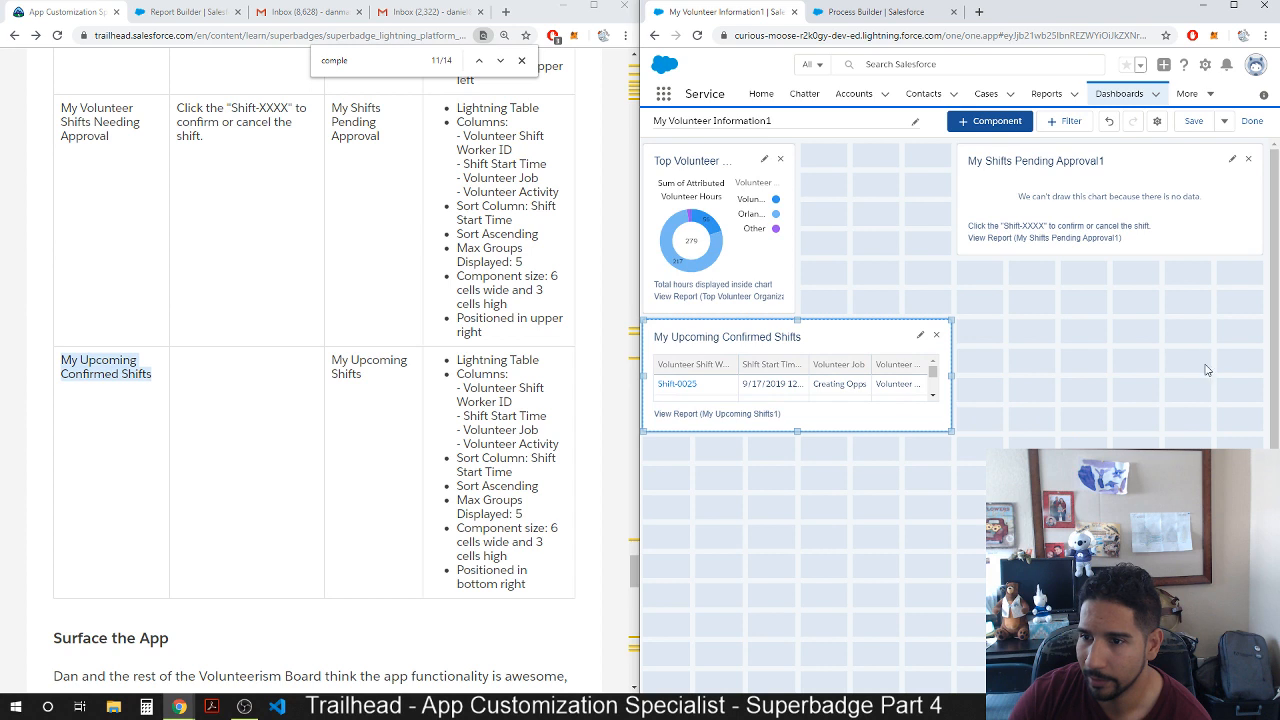
left_click_drag(870, 403, 1187, 424)
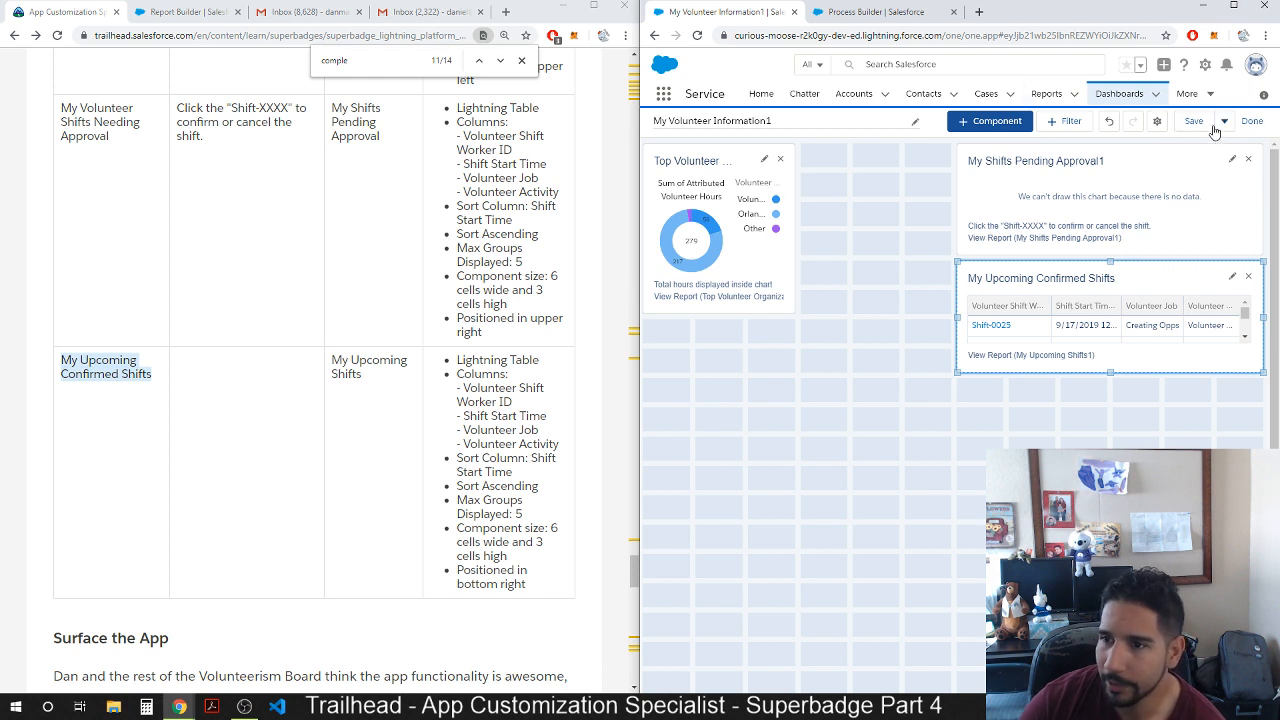
left_click(1251, 121)
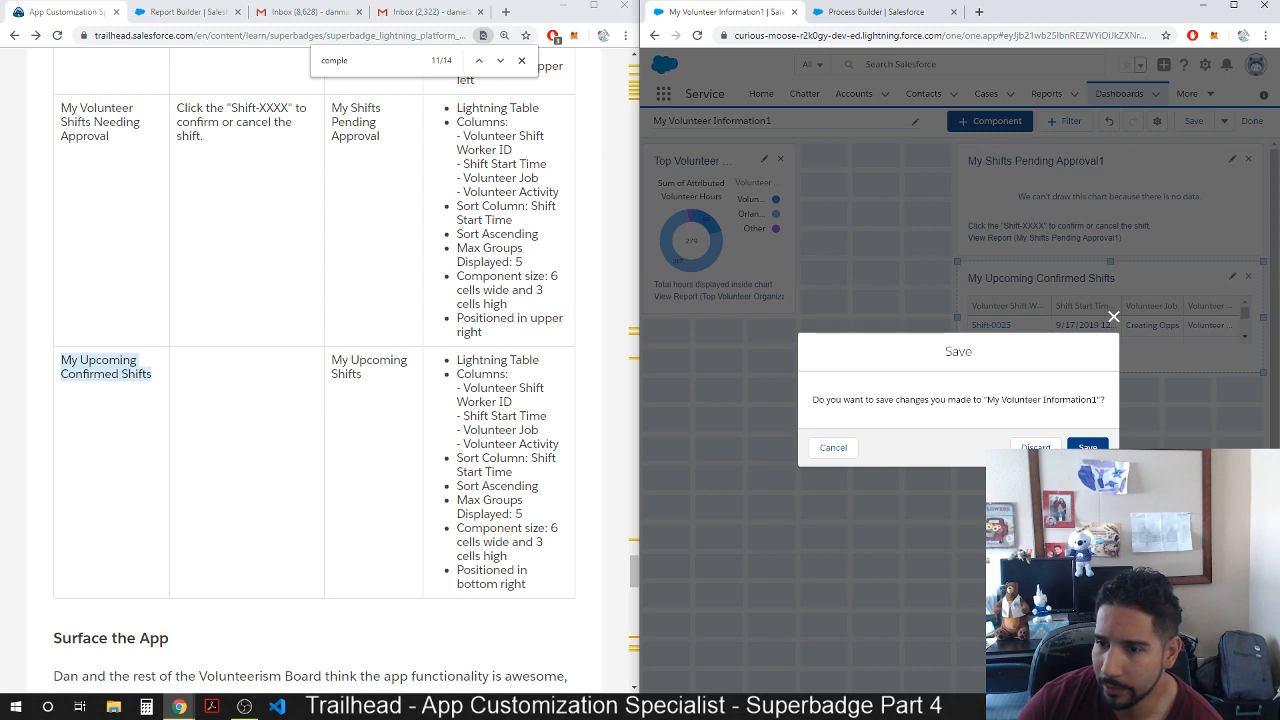
left_click(1087, 446)
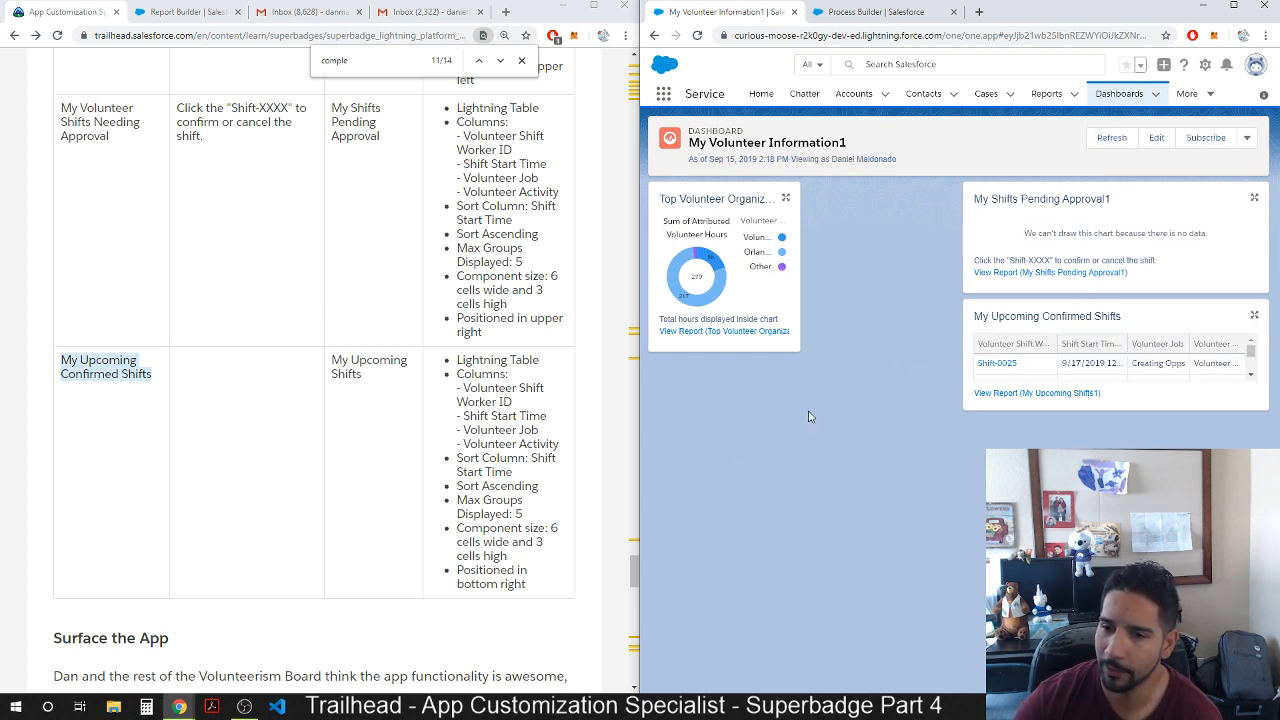
Check the Lightning App Details in the requirements and open App Manager in Setup by searching for "app".
scroll(285, 530, "down", 3)
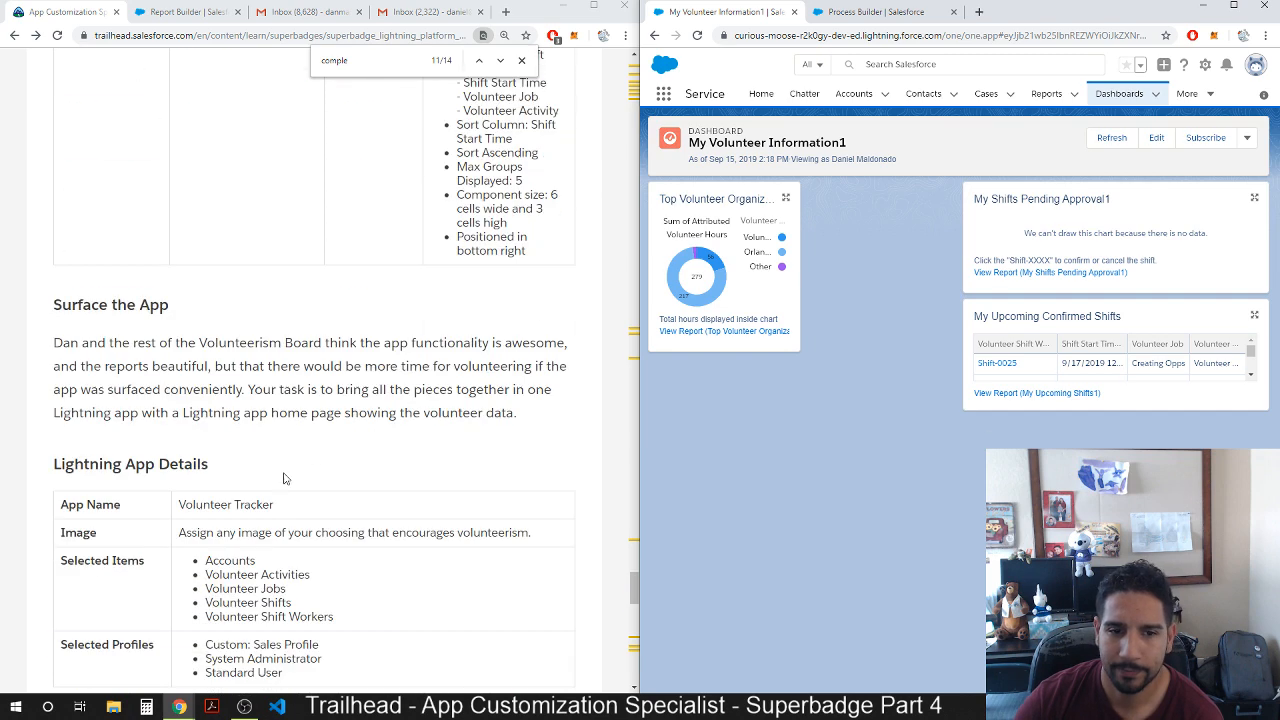
scroll(320, 392, "down", 2)
scroll(305, 380, "up", 3)
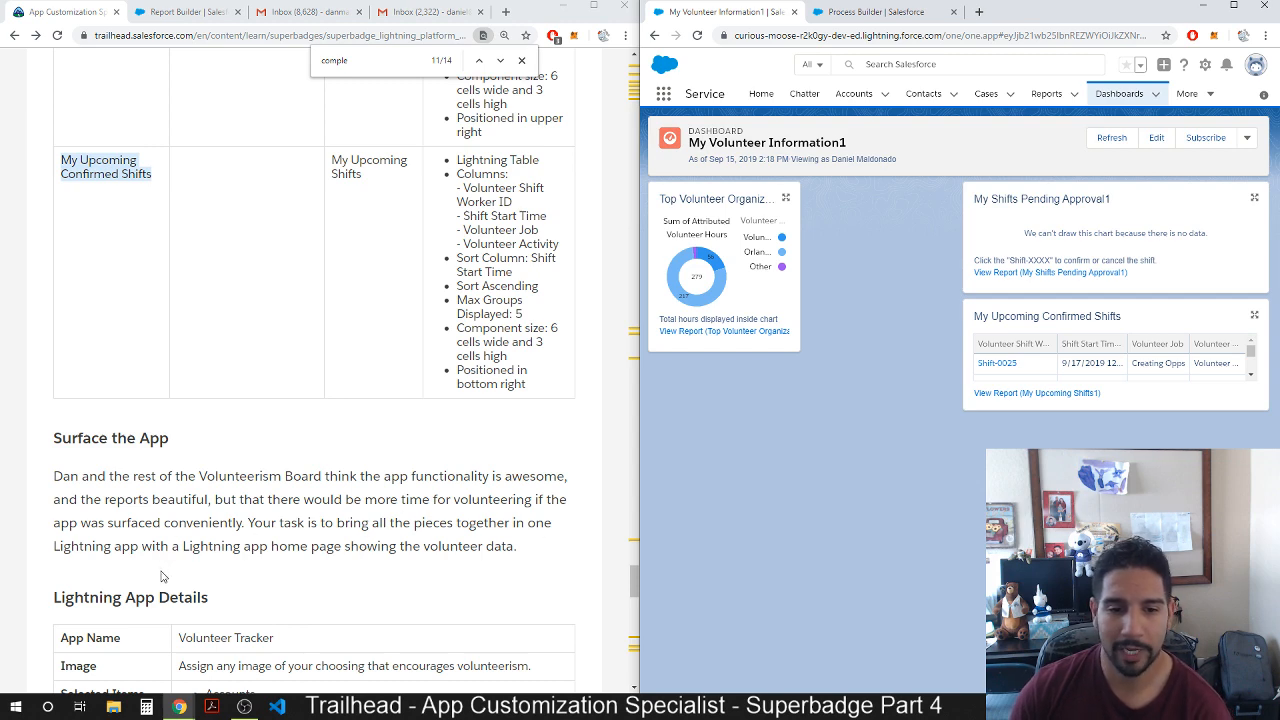
scroll(186, 575, "down", 3)
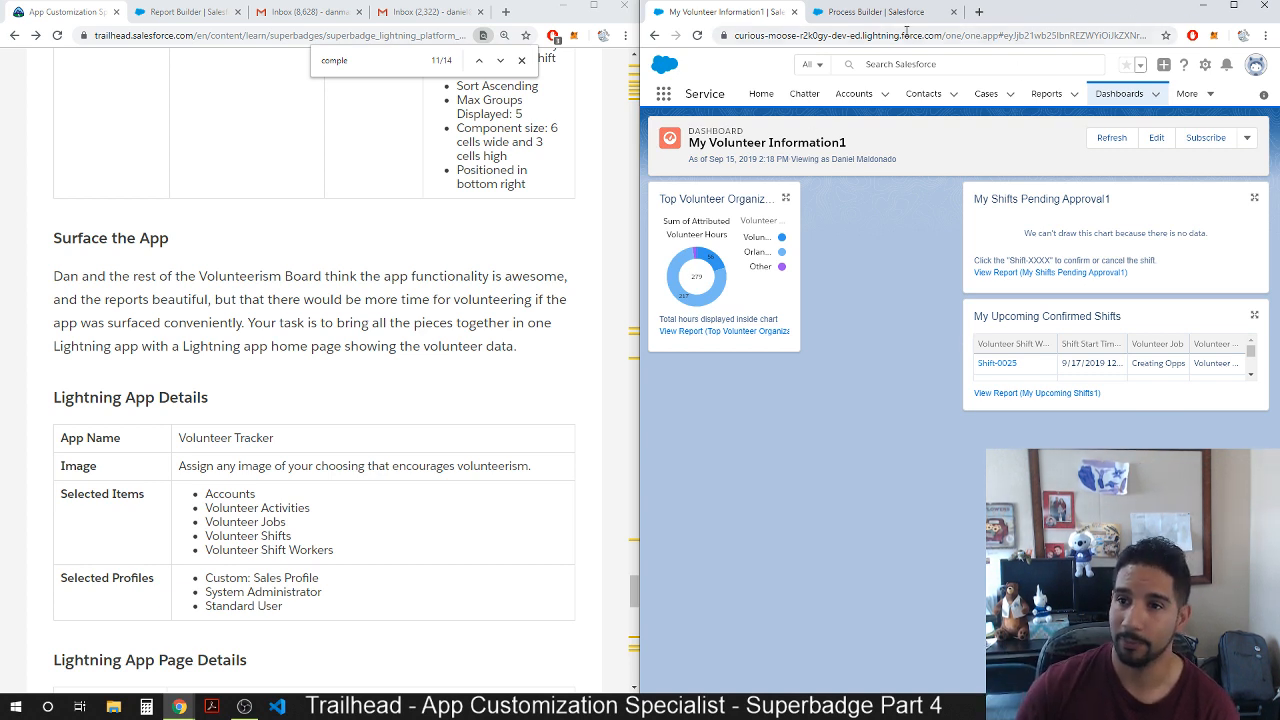
left_click(885, 13)
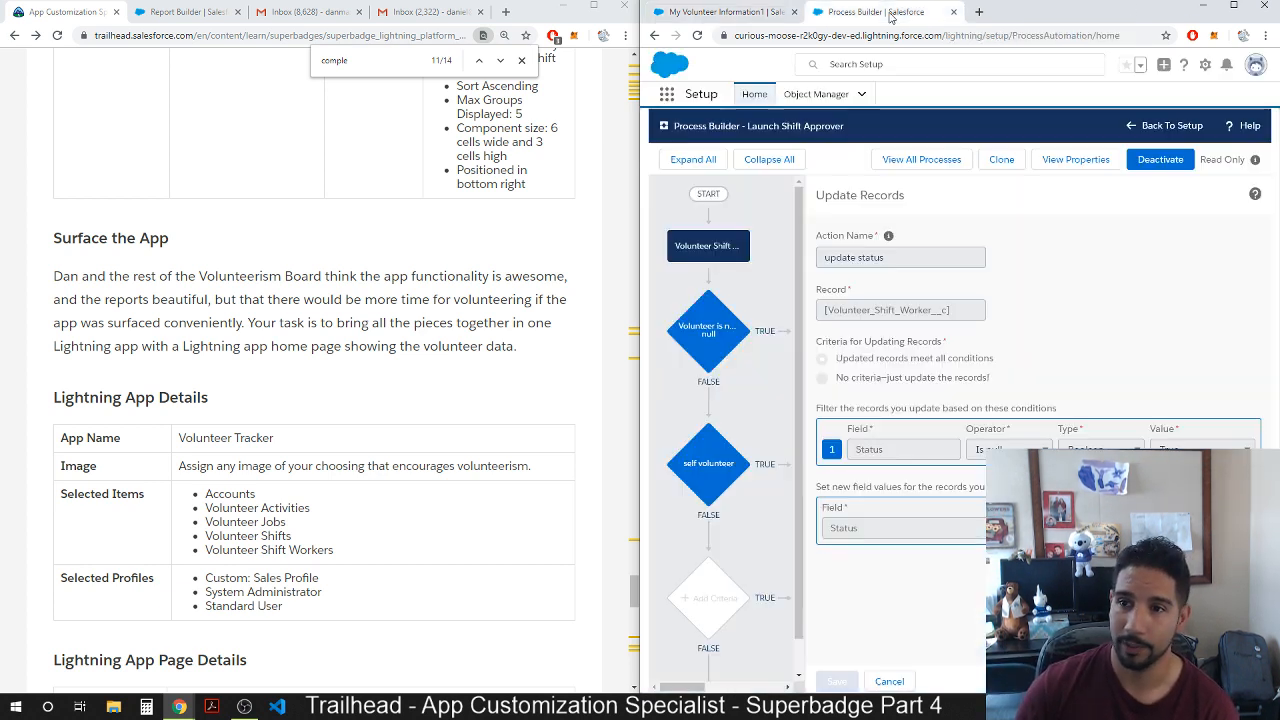
left_click(754, 94)
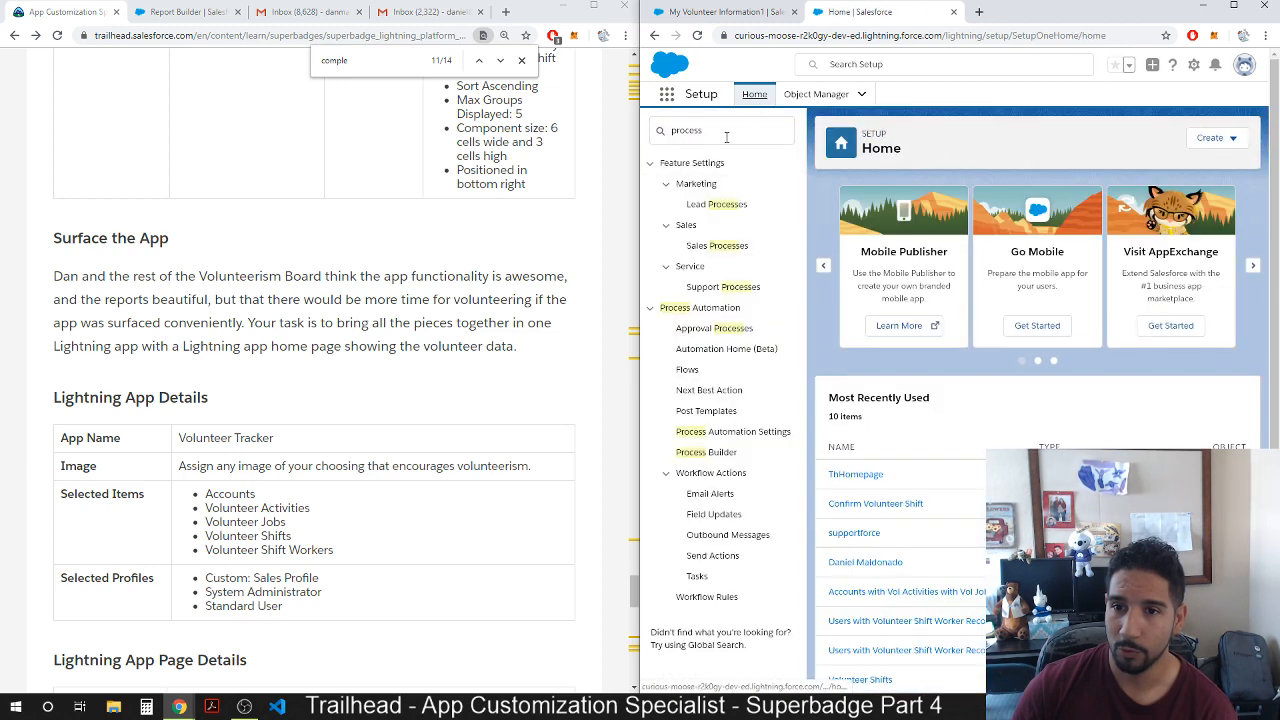
type("appp")
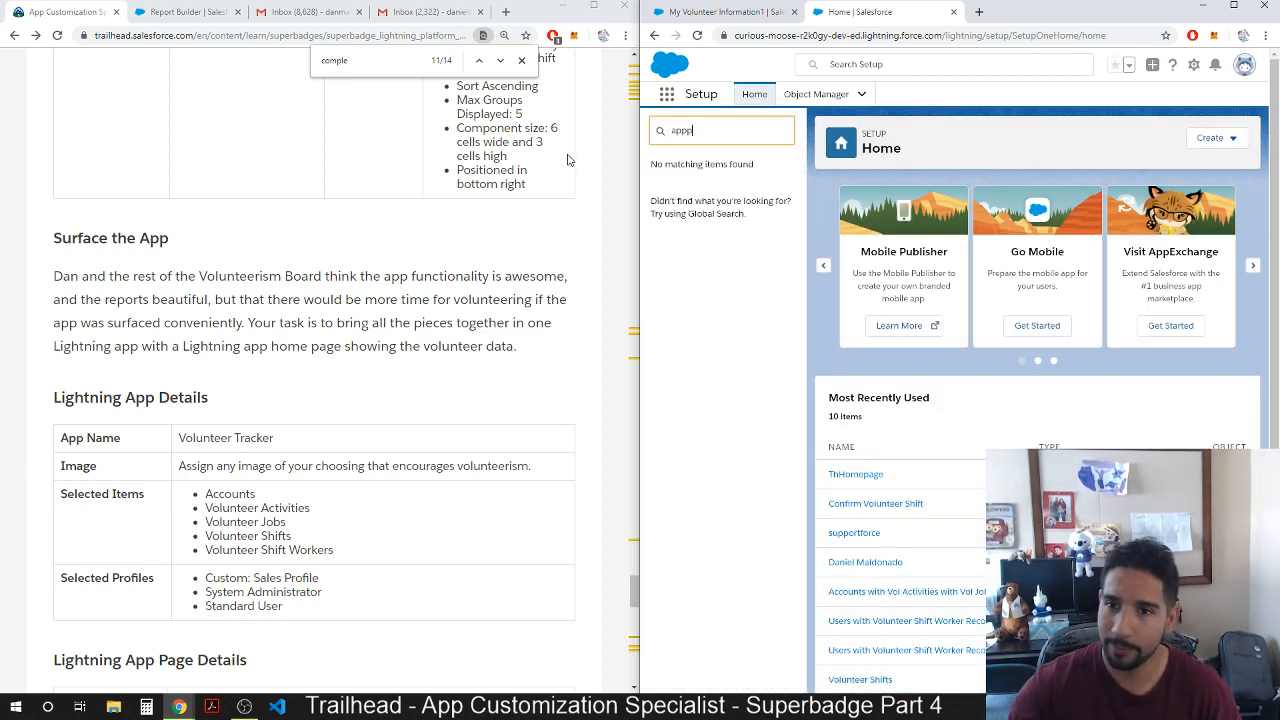
key("BackSpace")
scroll(567, 160, "up", 1)
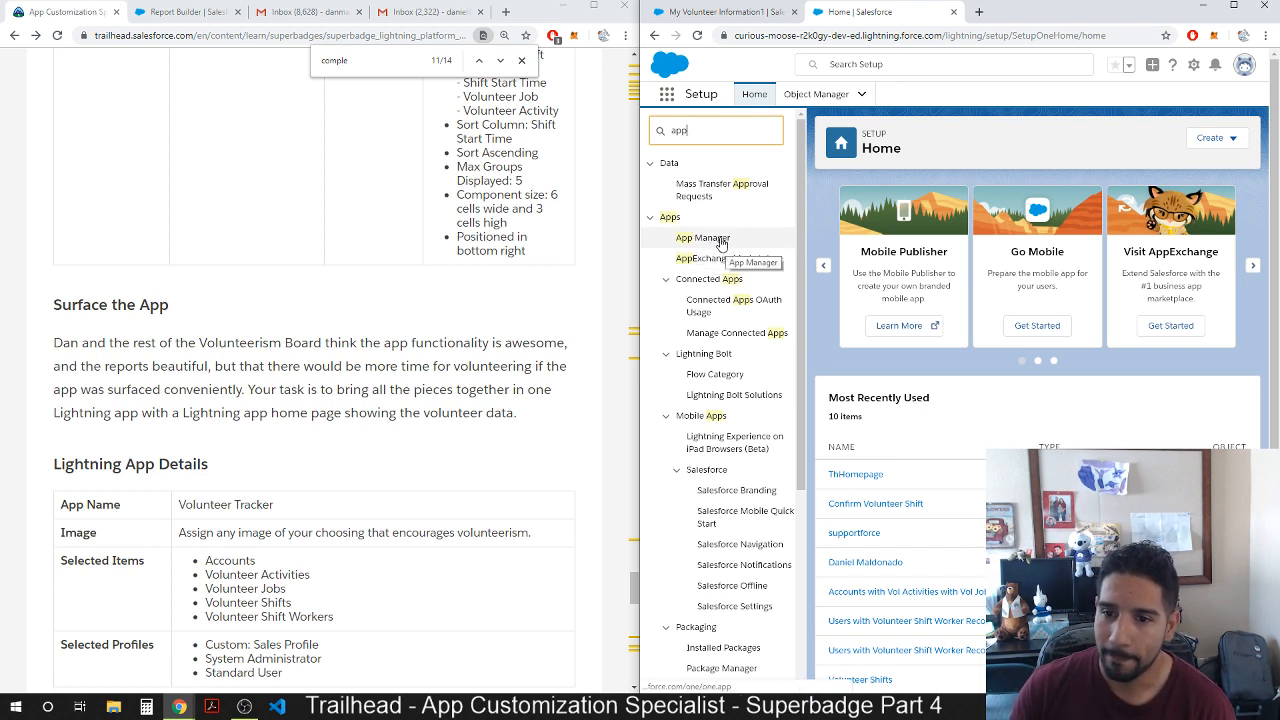
left_click(707, 246)
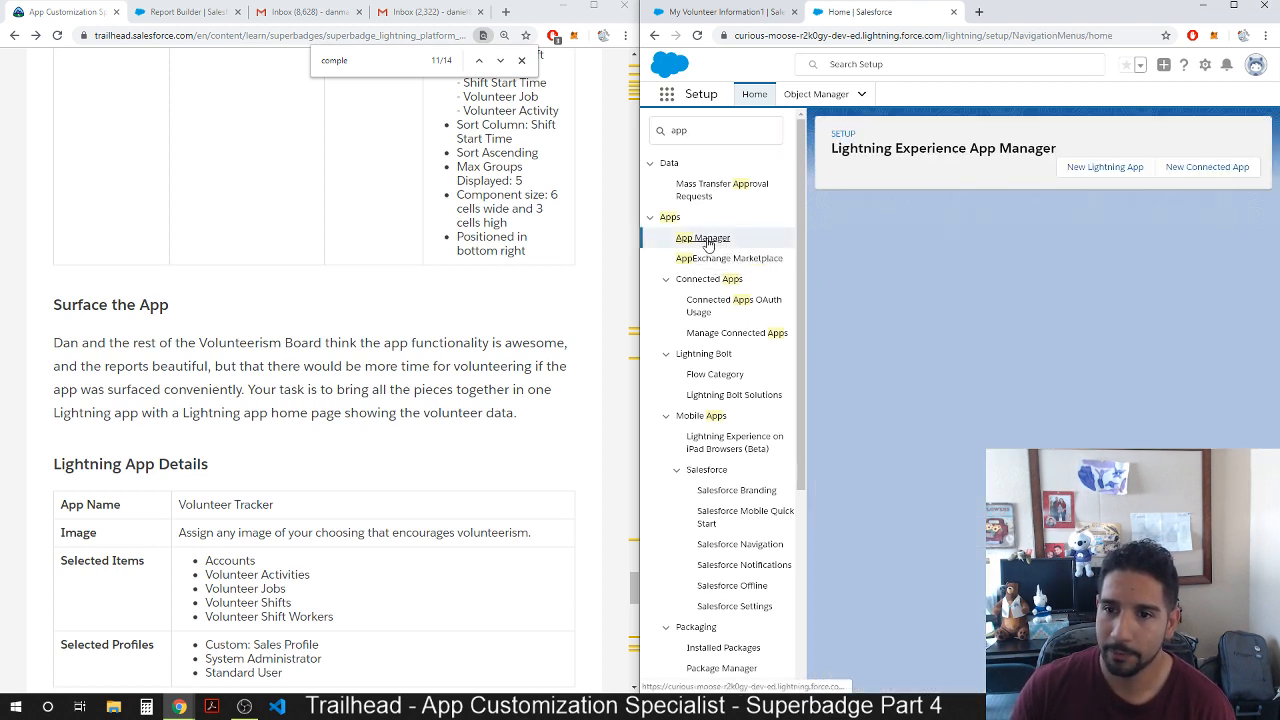
Start a new Lightning app and name it Volunteer Tracker1, copying the base name from the requirements.
left_click(1100, 178)
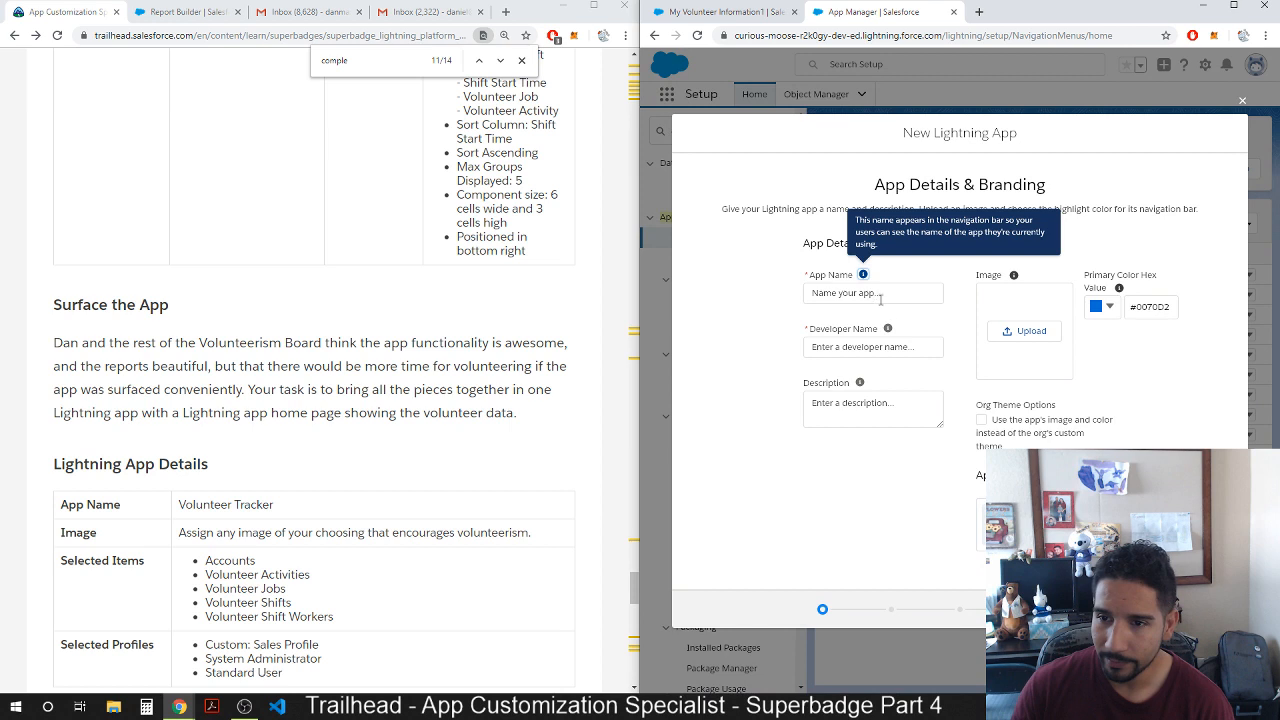
left_click(880, 293)
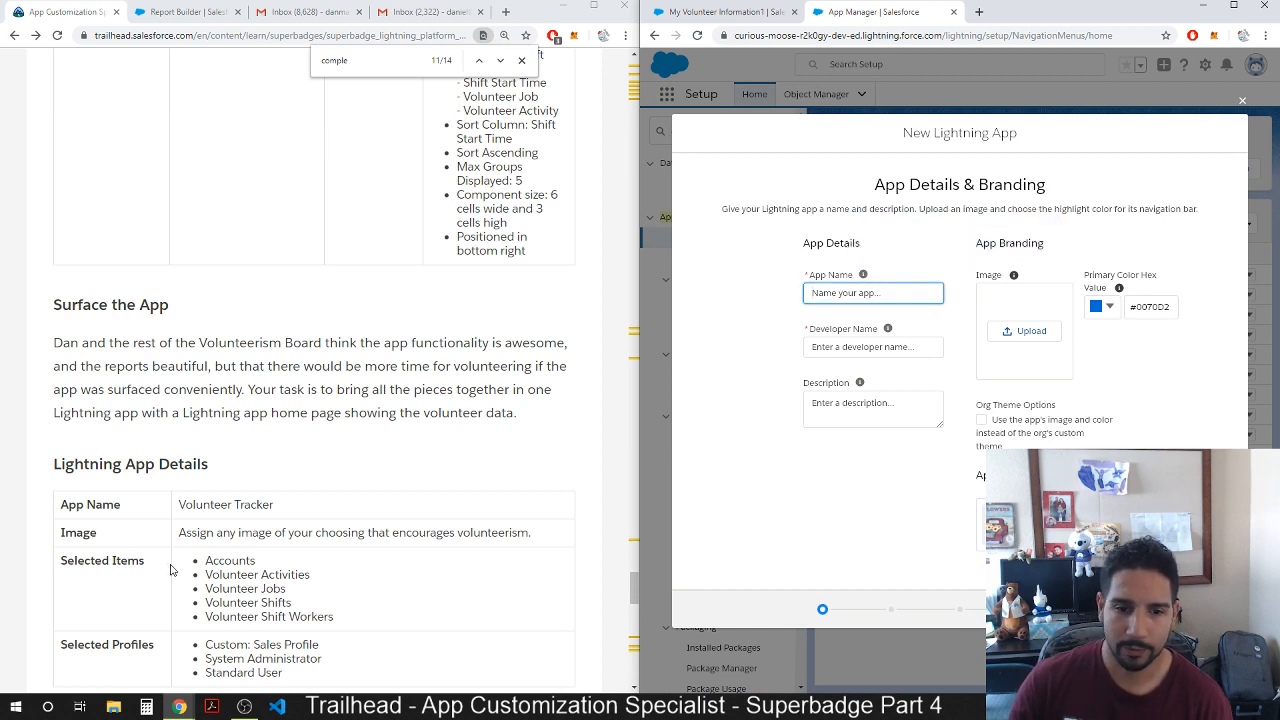
scroll(170, 569, "down", 2)
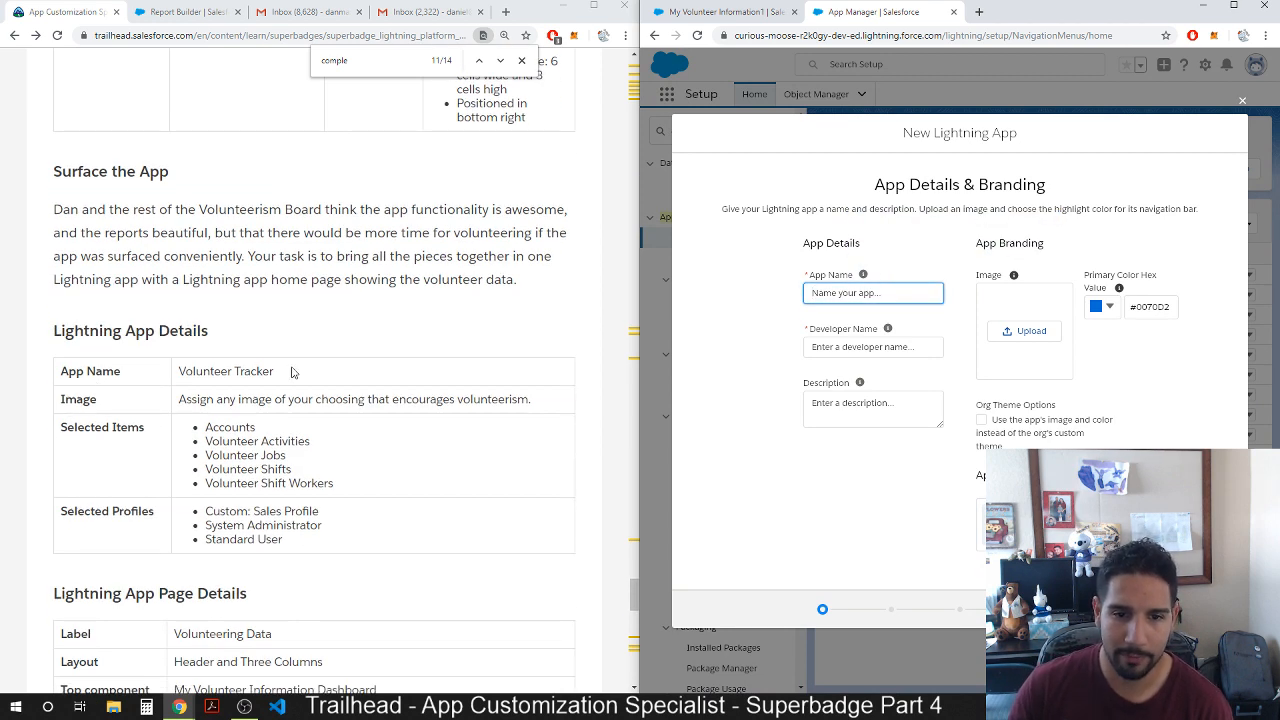
left_click_drag(292, 372, 86, 382)
left_click(391, 400)
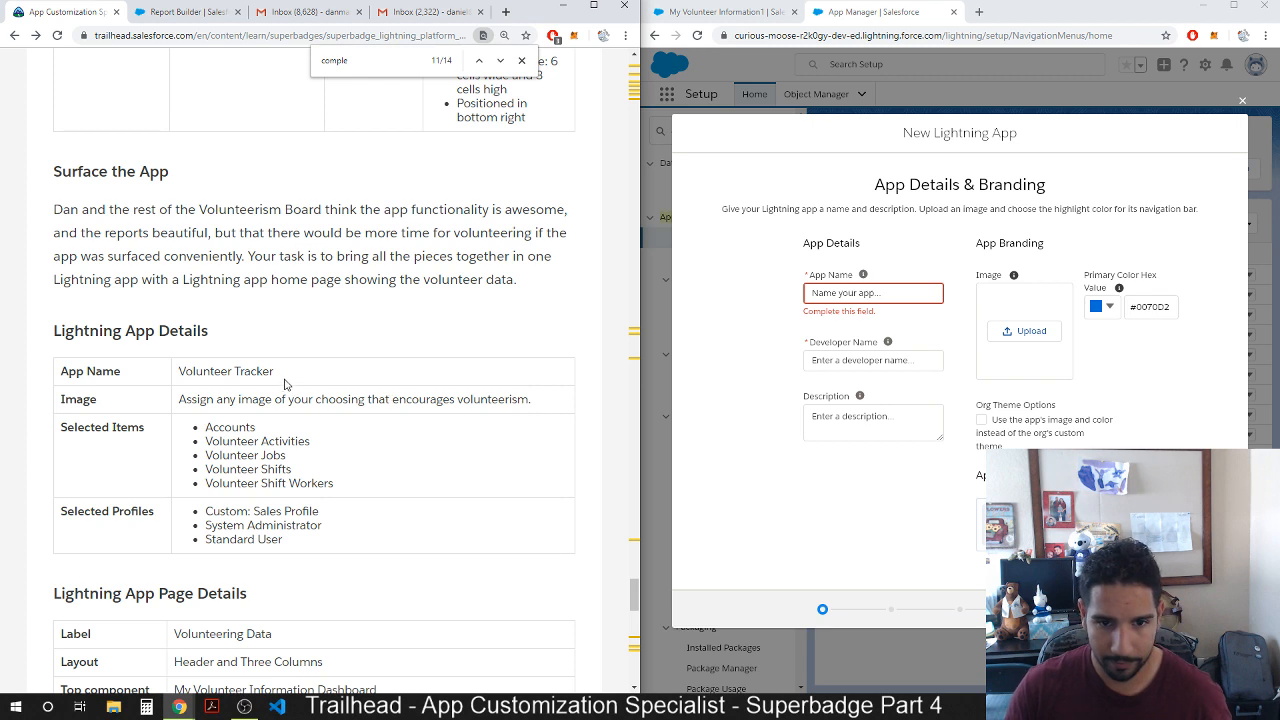
left_click_drag(285, 380, 179, 379)
key("ctrl+c")
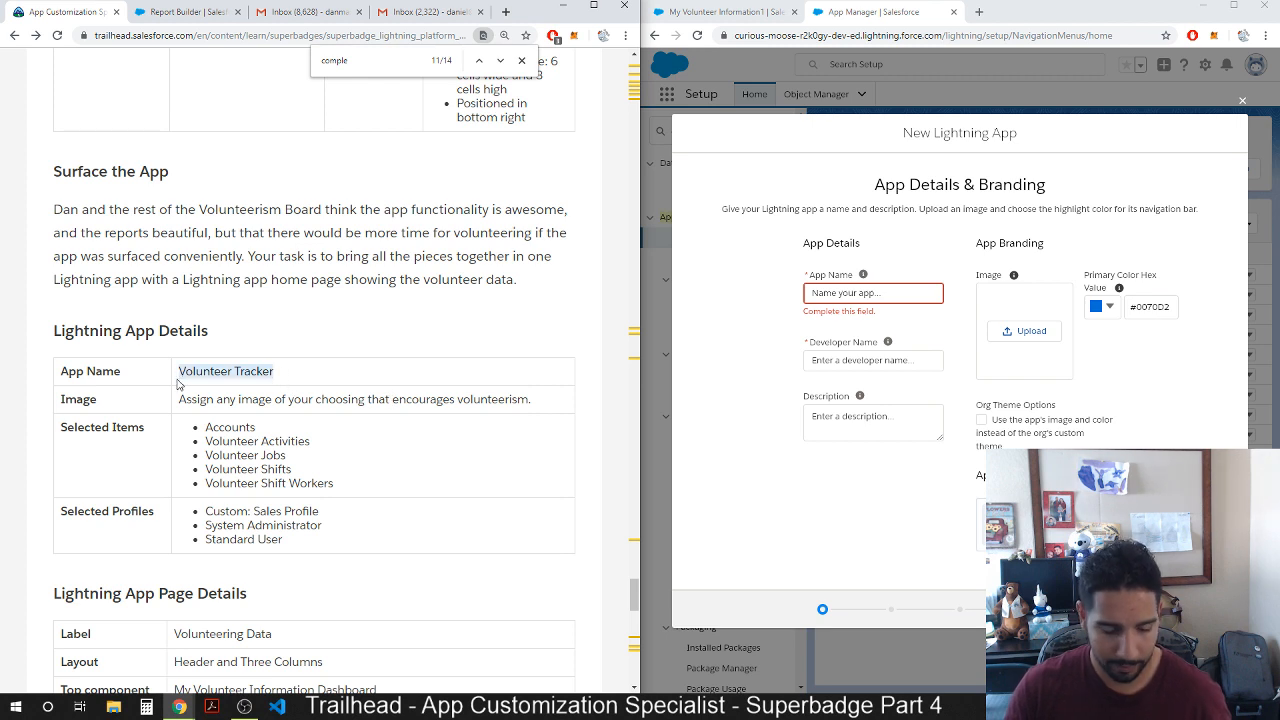
left_click(853, 292)
key("ctrl+v")
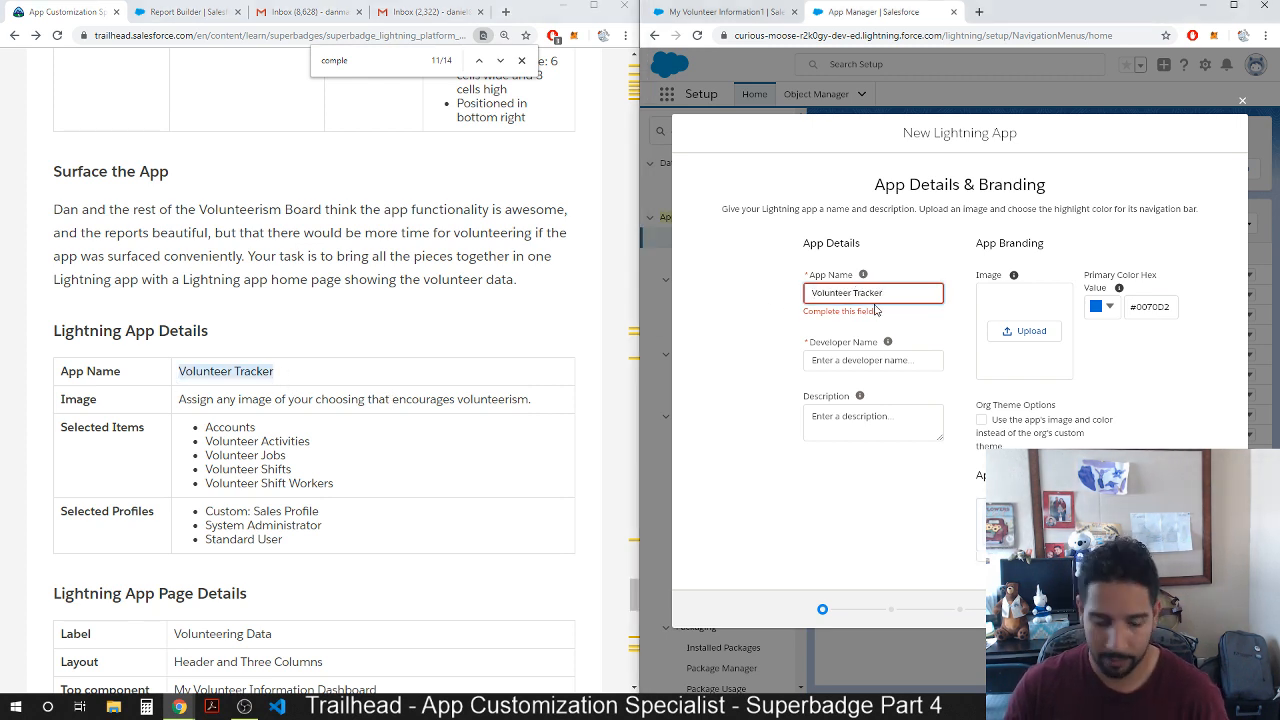
type("1")
left_click(897, 360)
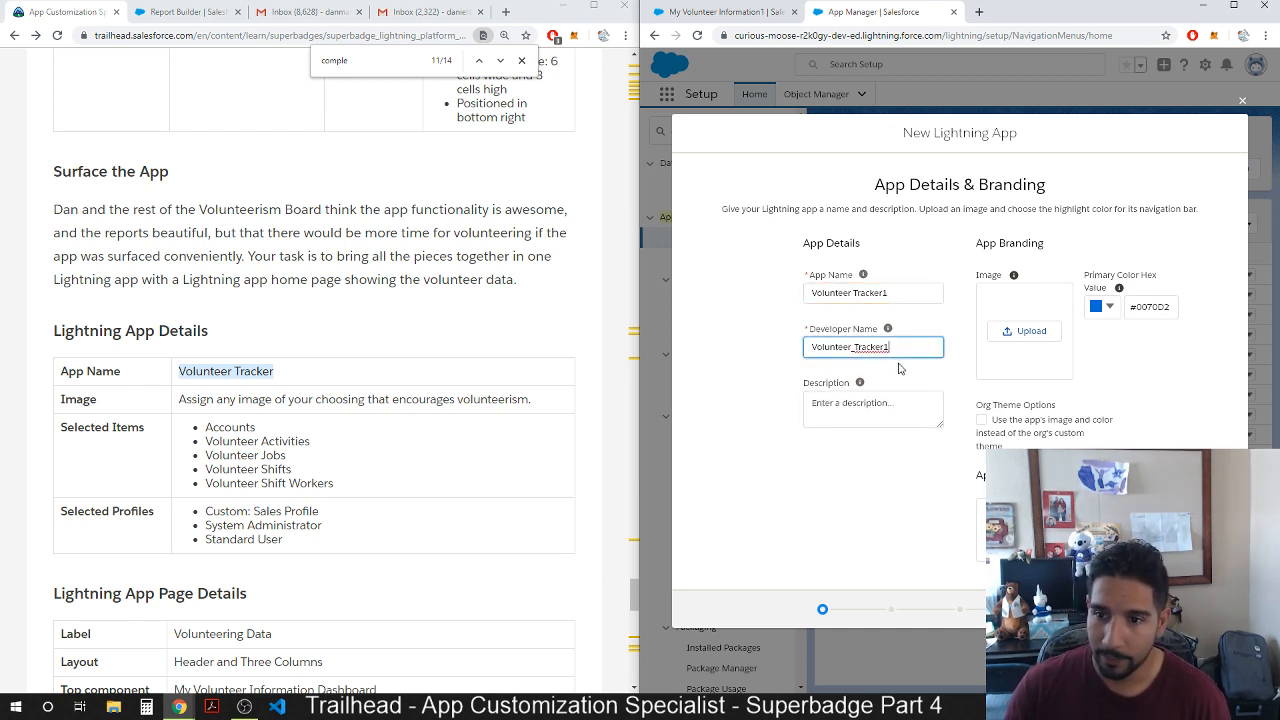
left_click(870, 410)
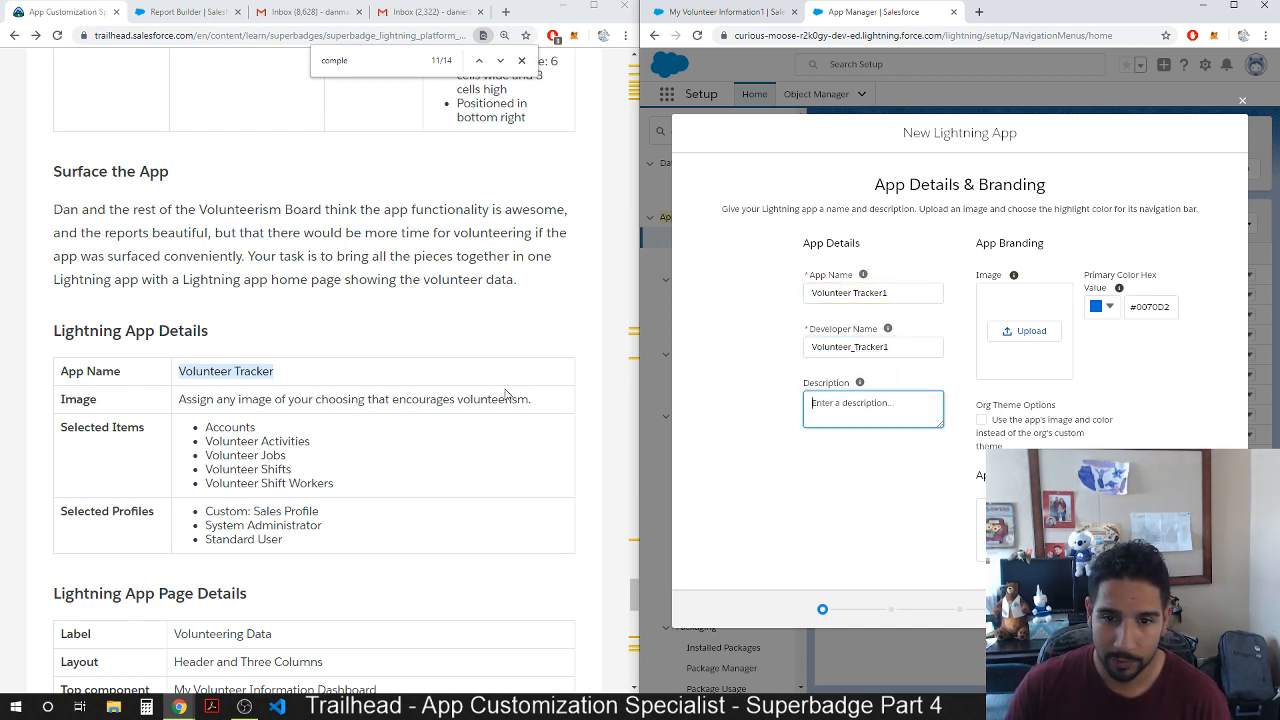
Upload baby.jpg from the Documents folder as the app's branding image.
left_click_drag(534, 405, 180, 399)
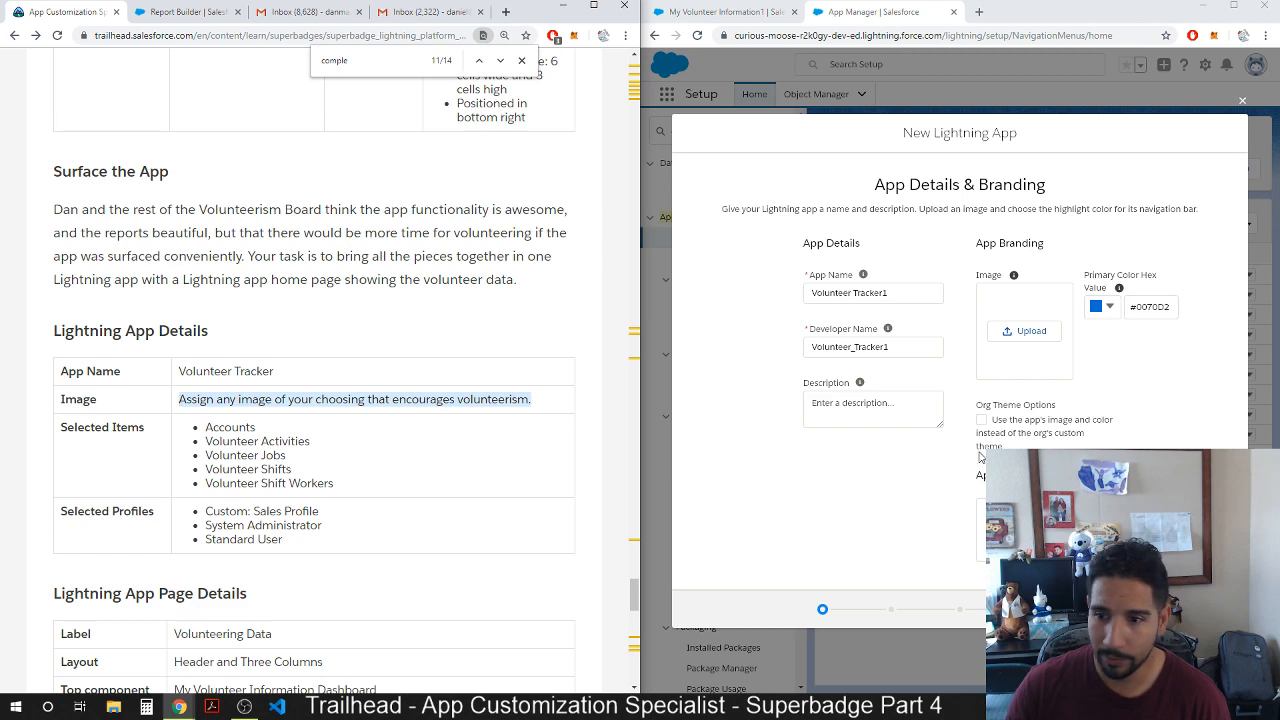
left_click(1030, 331)
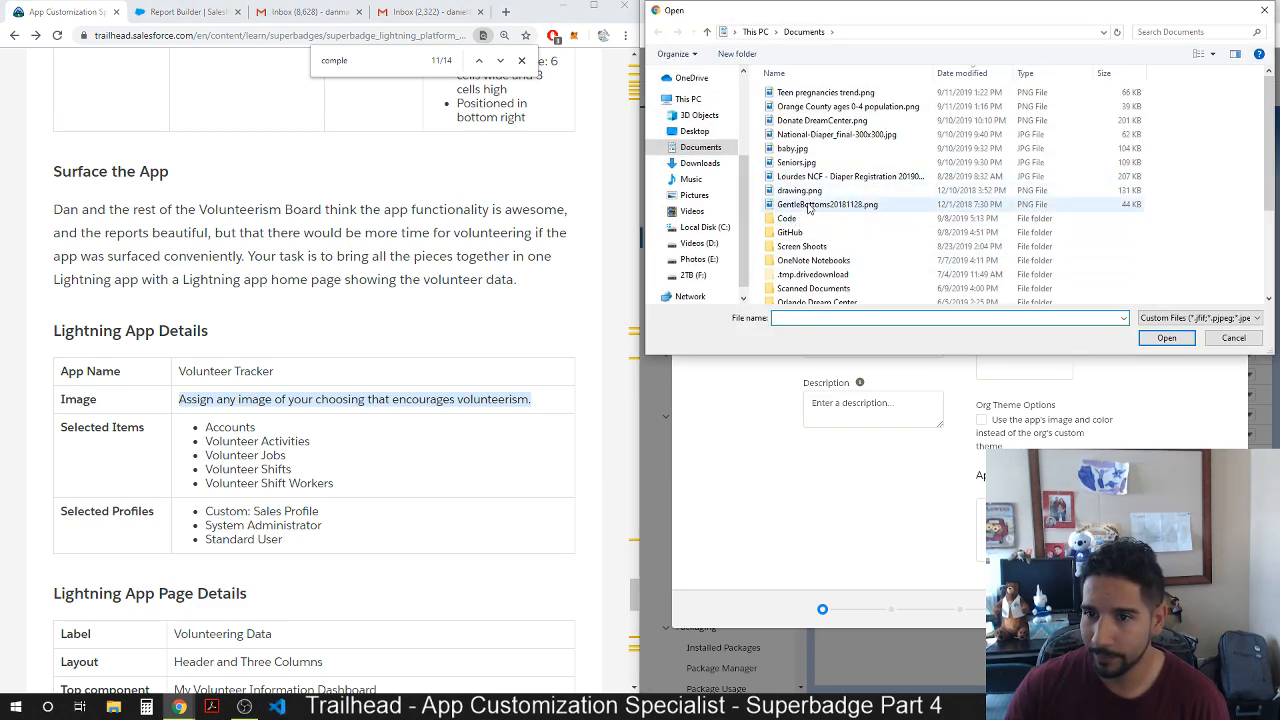
left_click(808, 205)
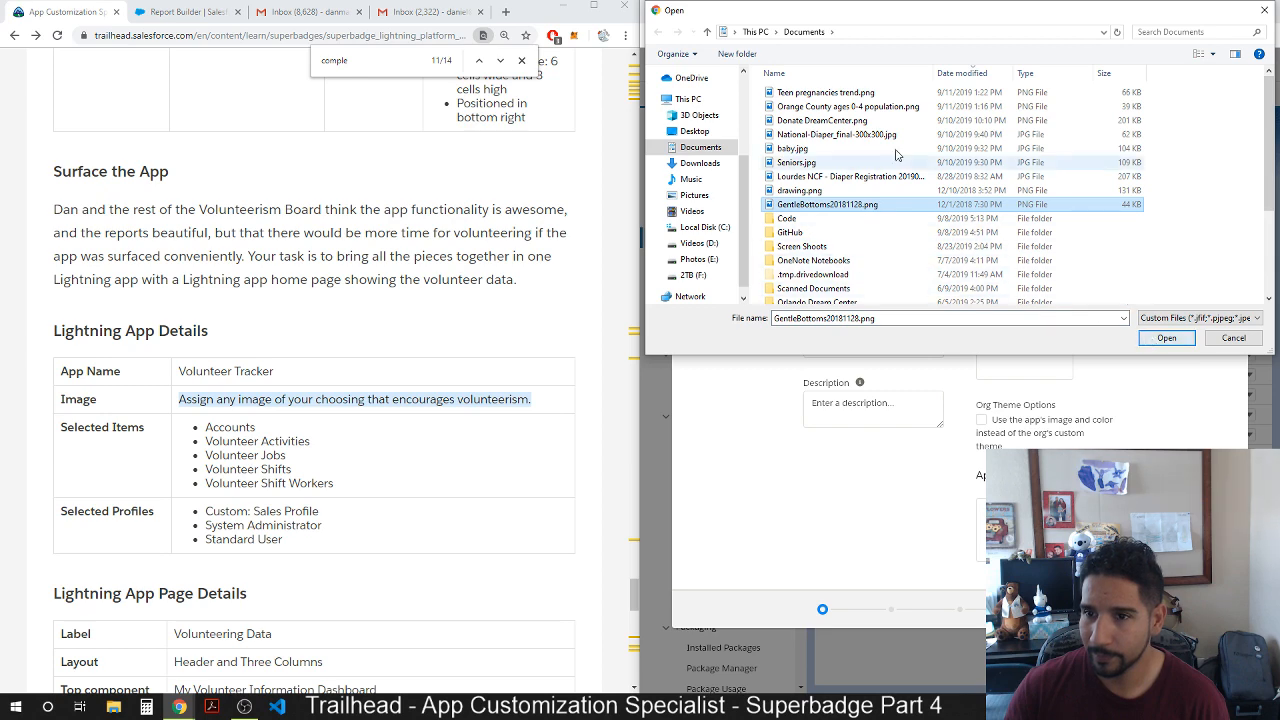
left_click(796, 149)
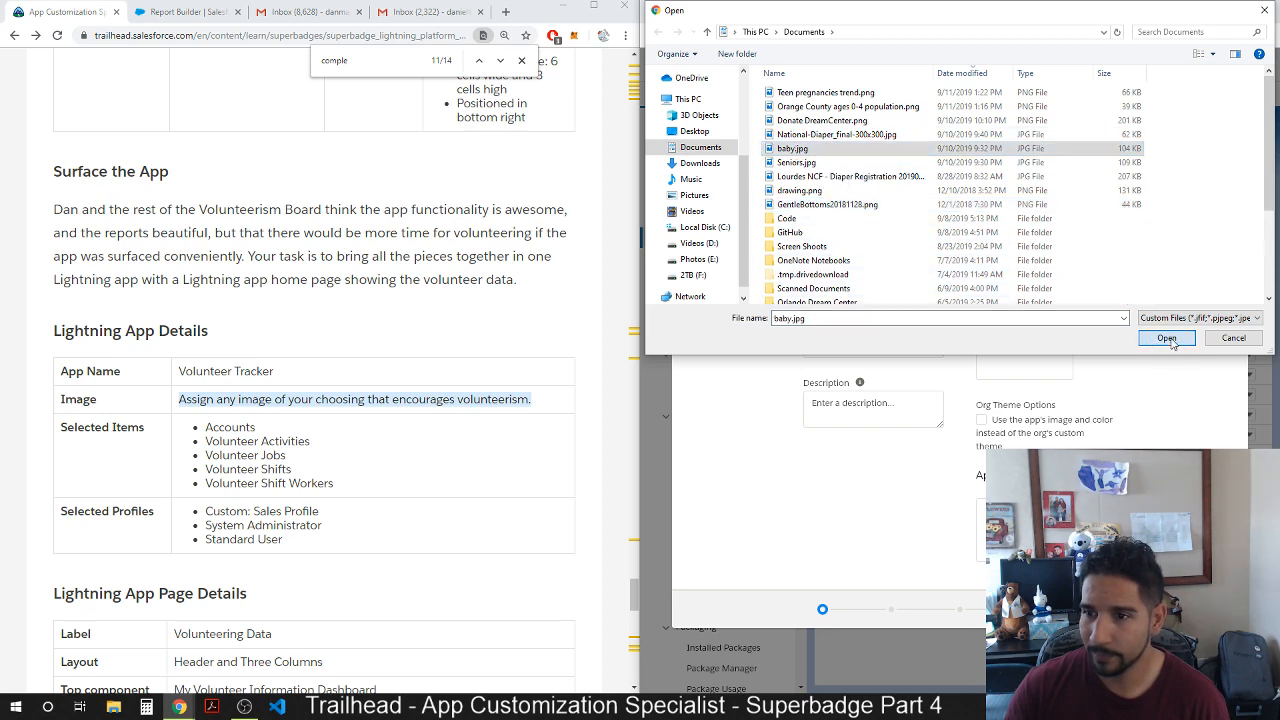
left_click(1170, 340)
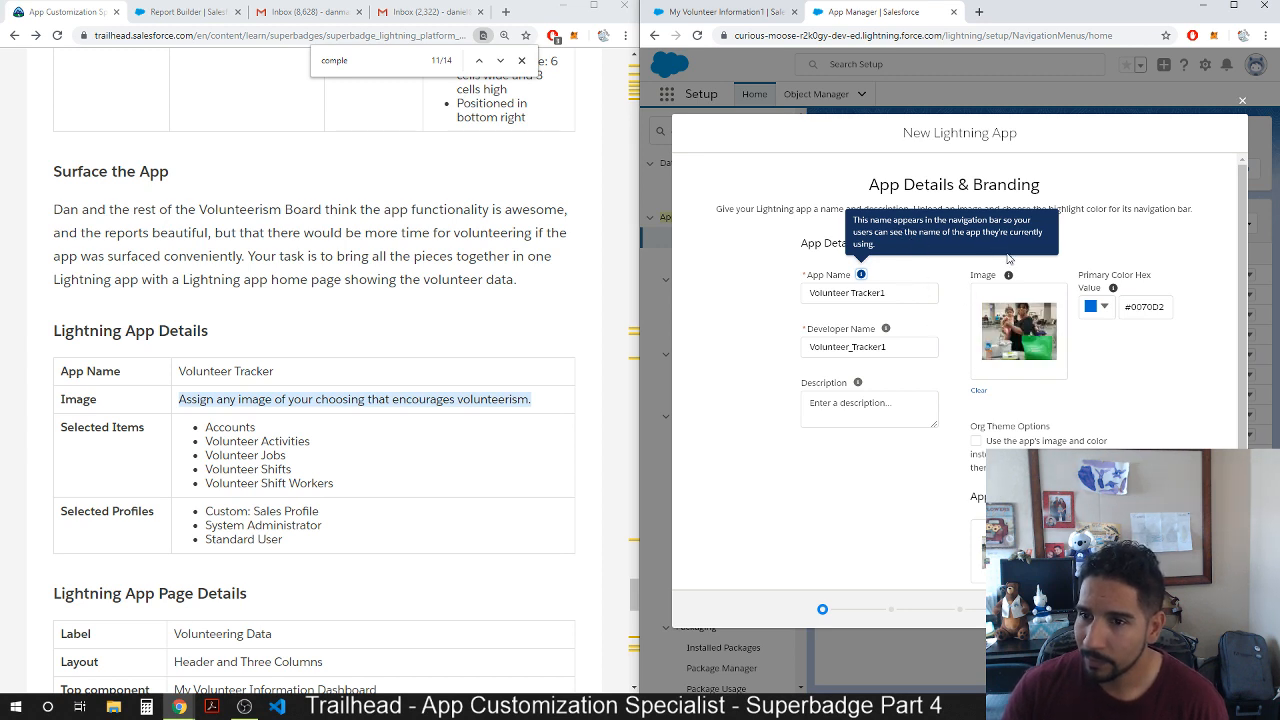
double_click(1121, 405)
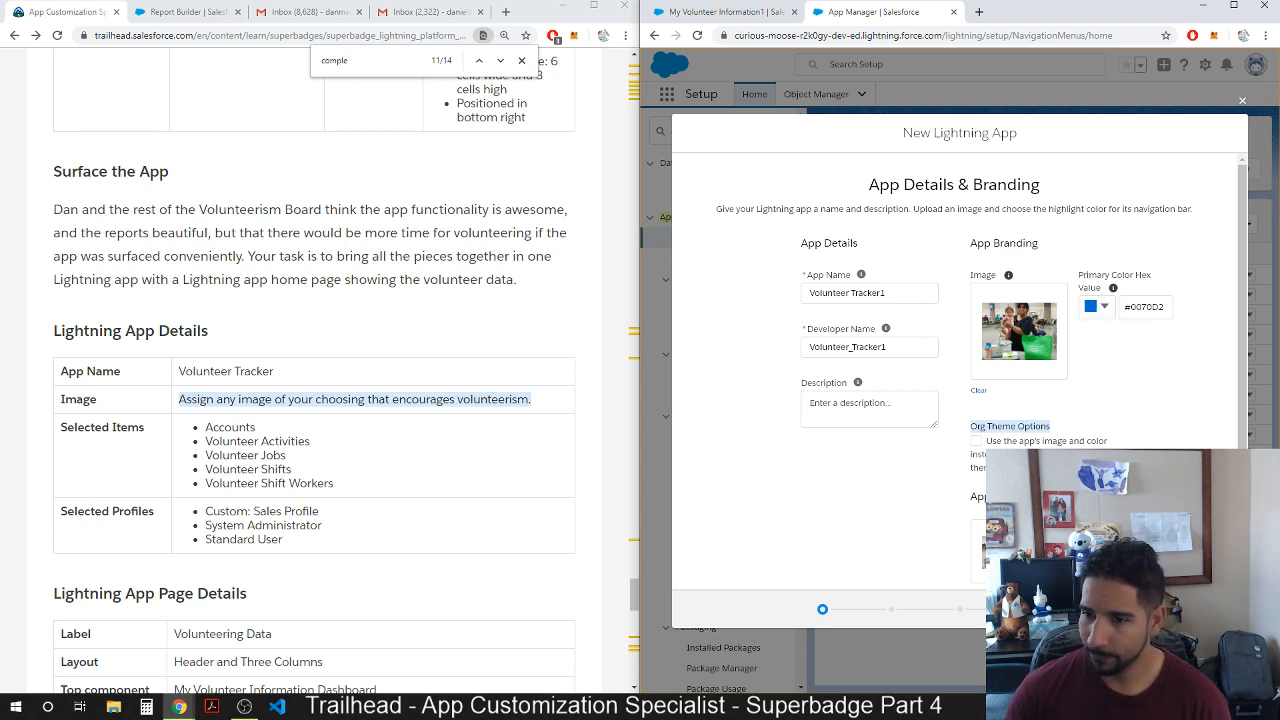
Accept the app details, keep the default app options, and continue past Utility Items to Navigation Items without adding any.
left_click(1217, 609)
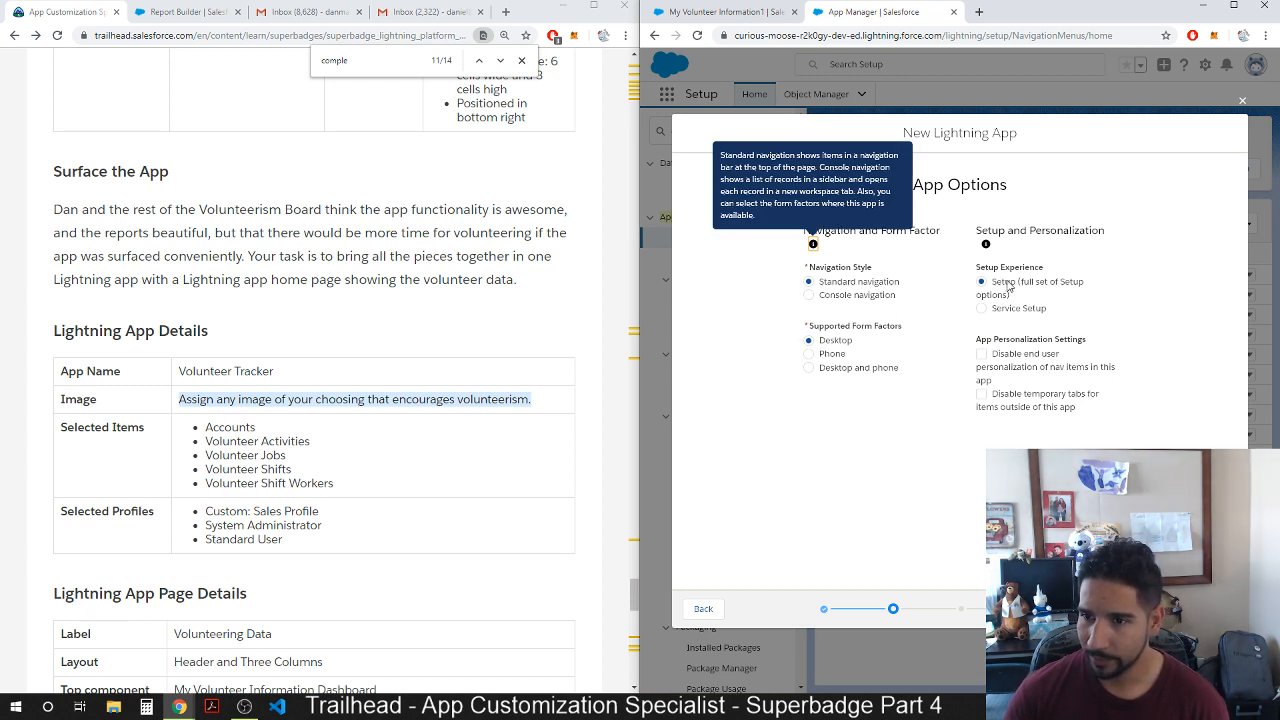
left_click(943, 266)
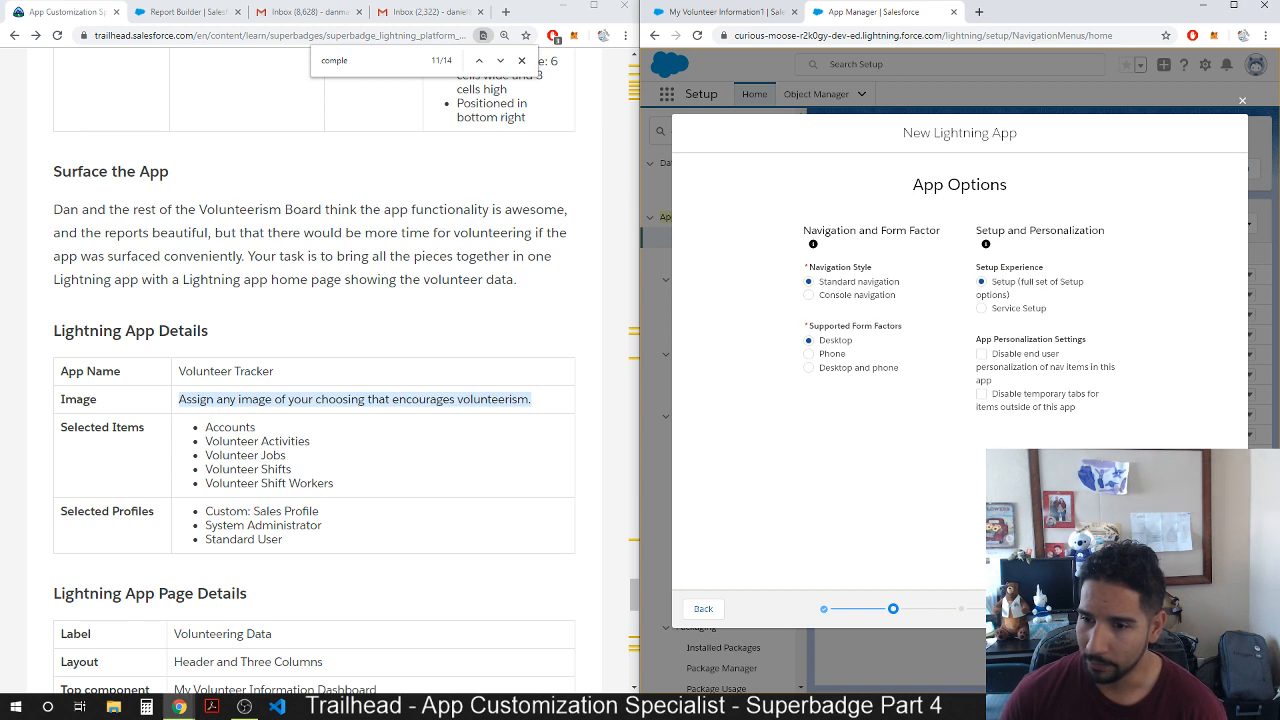
left_click(1216, 609)
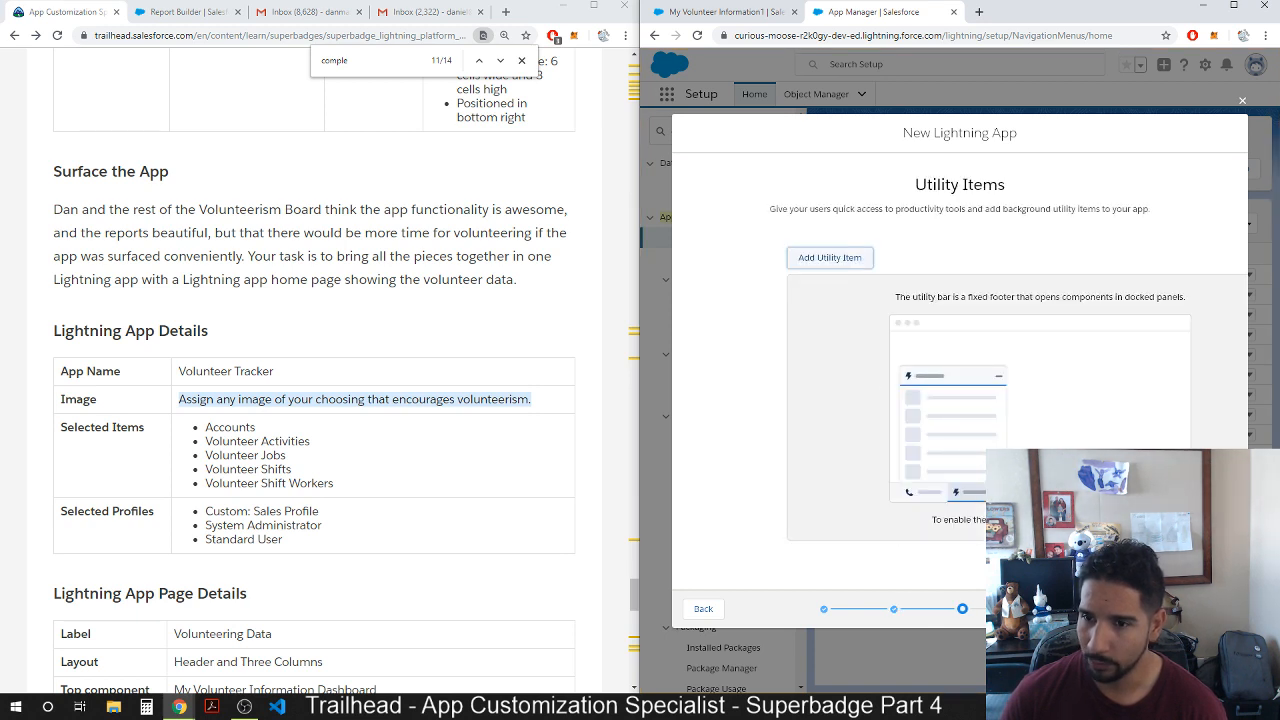
left_click(1216, 609)
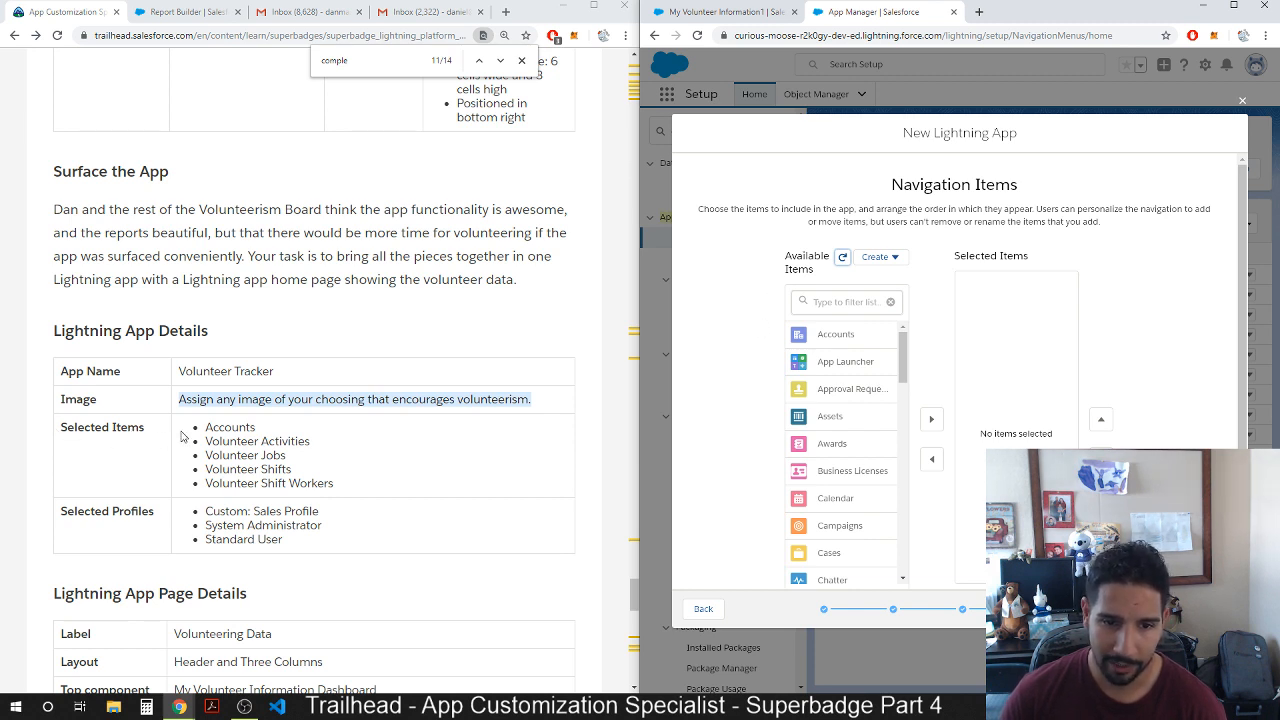
Add Accounts to the app's selected navigation items and look through the available items for the volunteer objects.
left_click(830, 336)
left_click(931, 419)
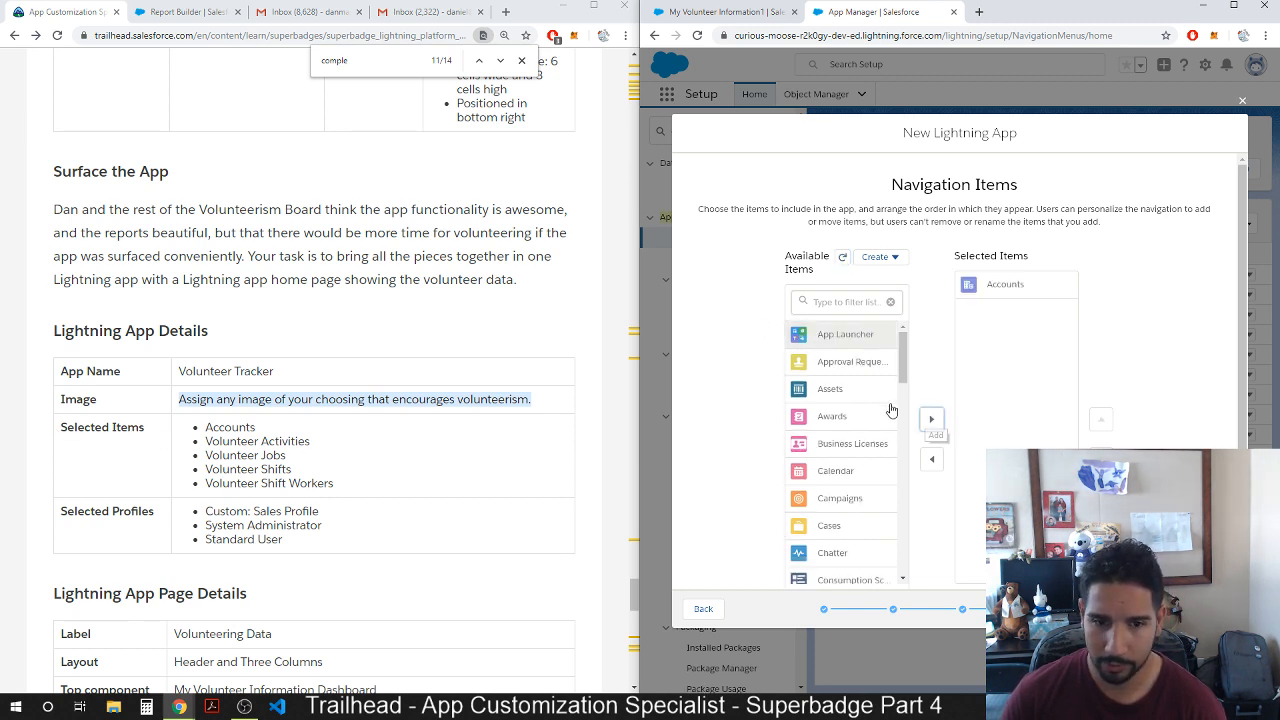
scroll(883, 470, "down", 3)
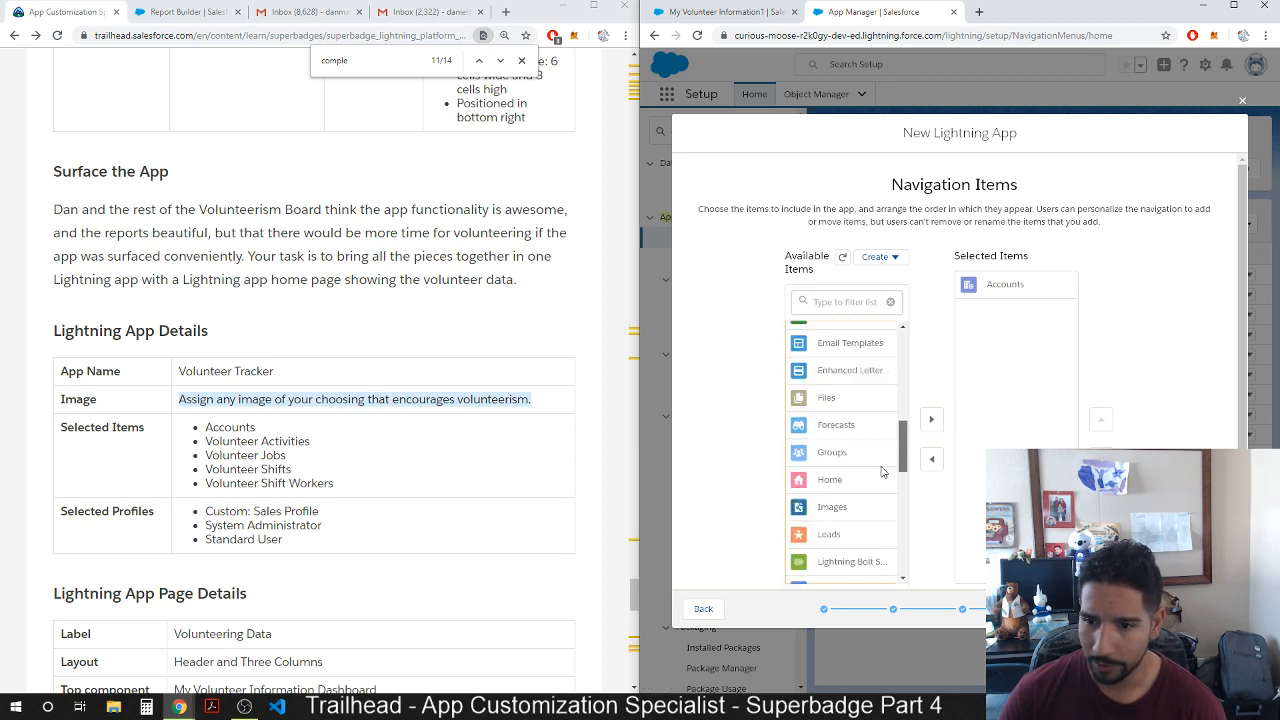
scroll(883, 470, "down", 5)
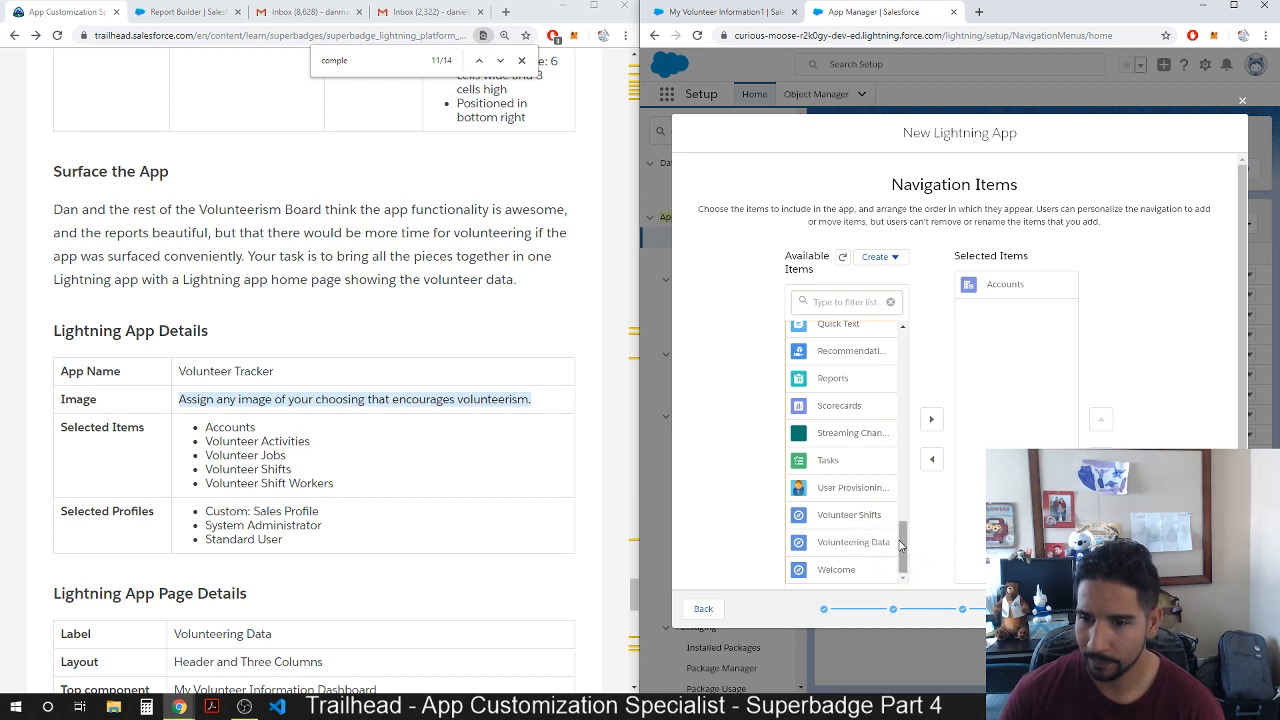
scroll(897, 531, "up", 2)
left_click_drag(897, 531, 918, 349)
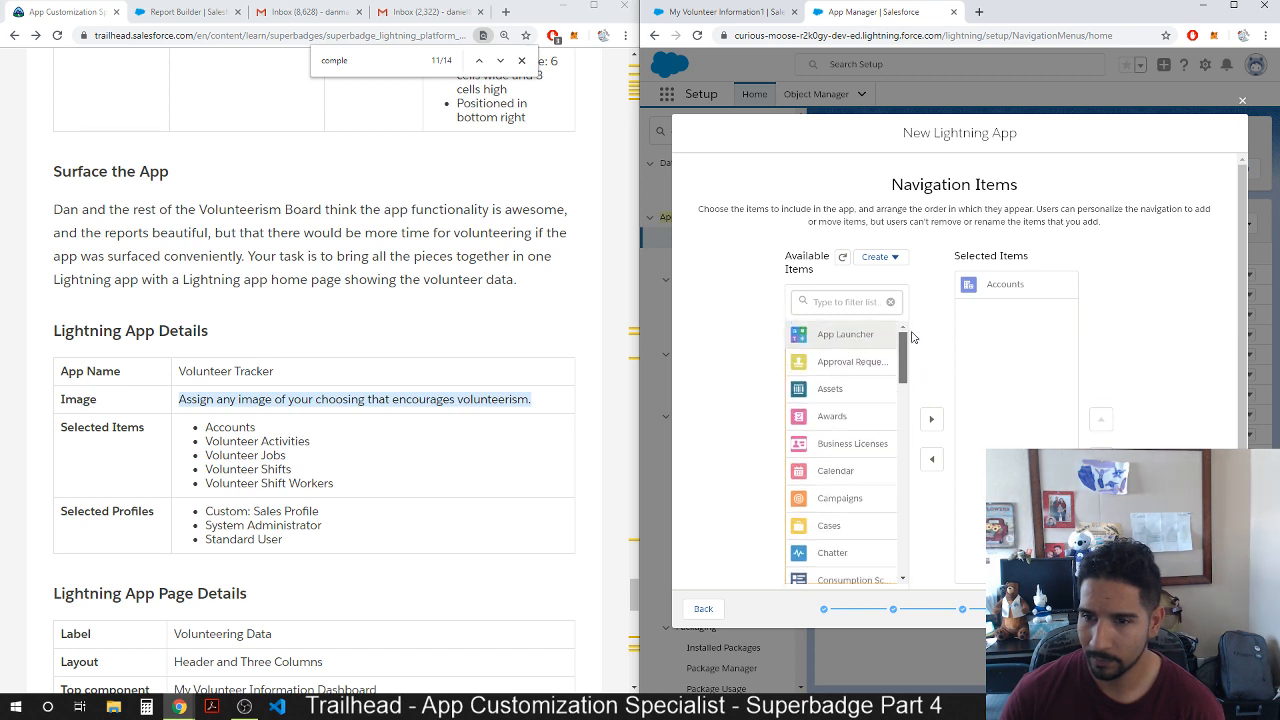
Filter the available navigation items by "vol" and add Volunteer Shifts to the app's selected items.
left_click(857, 301)
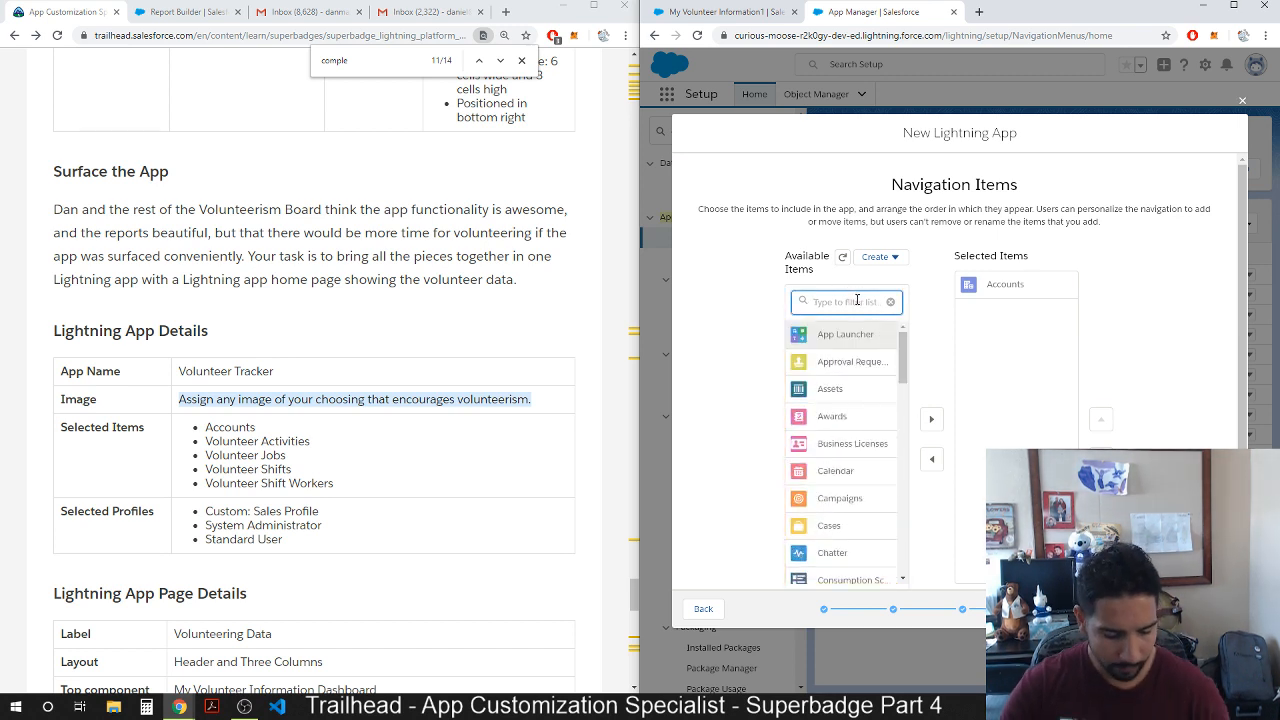
type("vol")
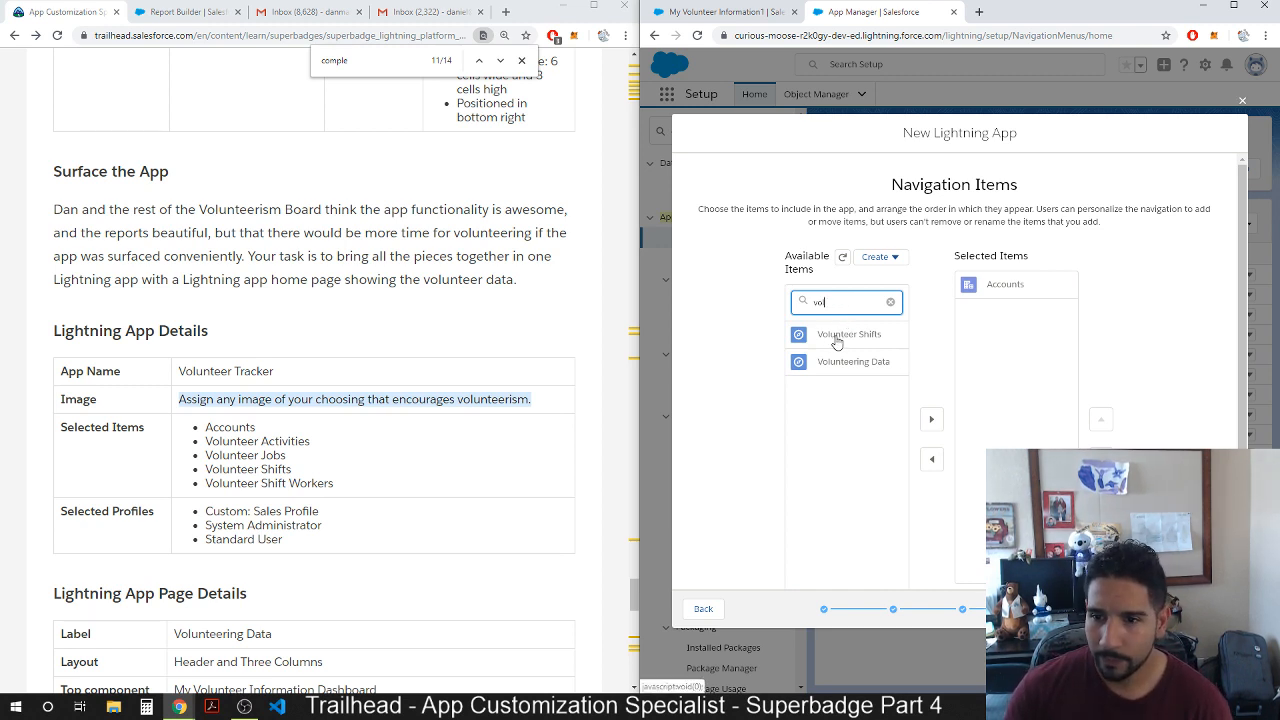
left_click(836, 340)
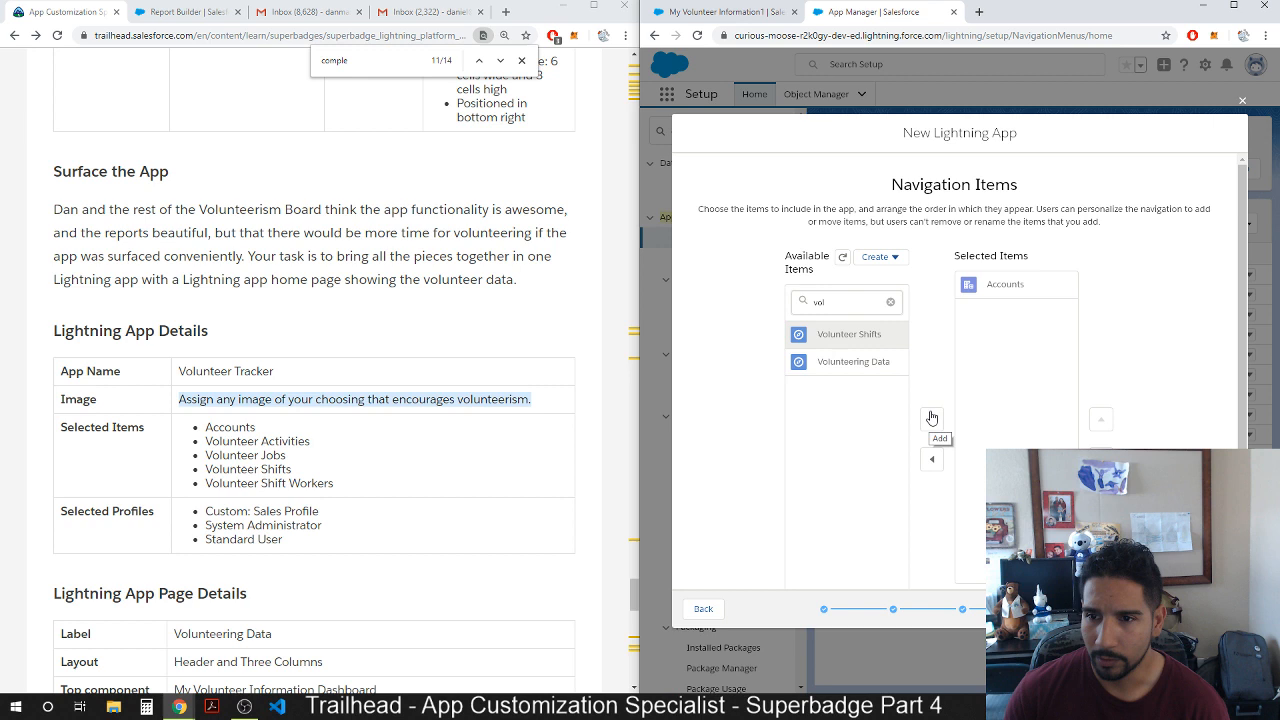
left_click(877, 259)
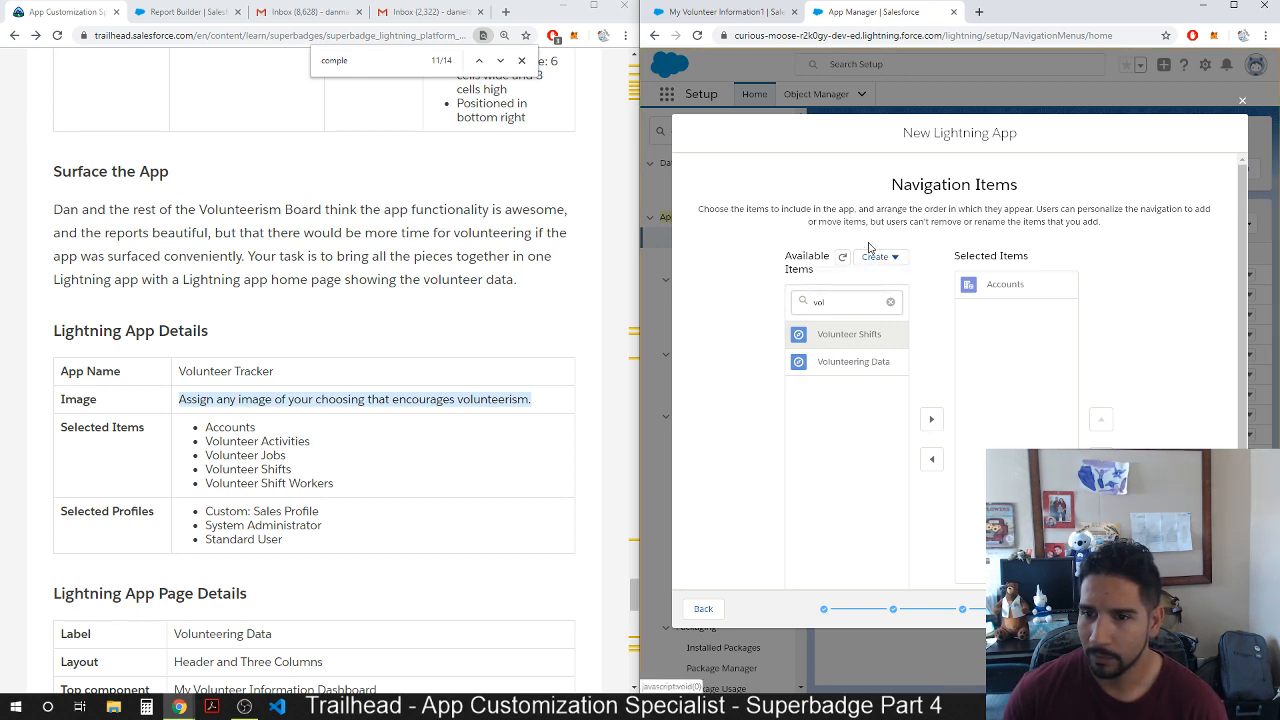
left_click(842, 259)
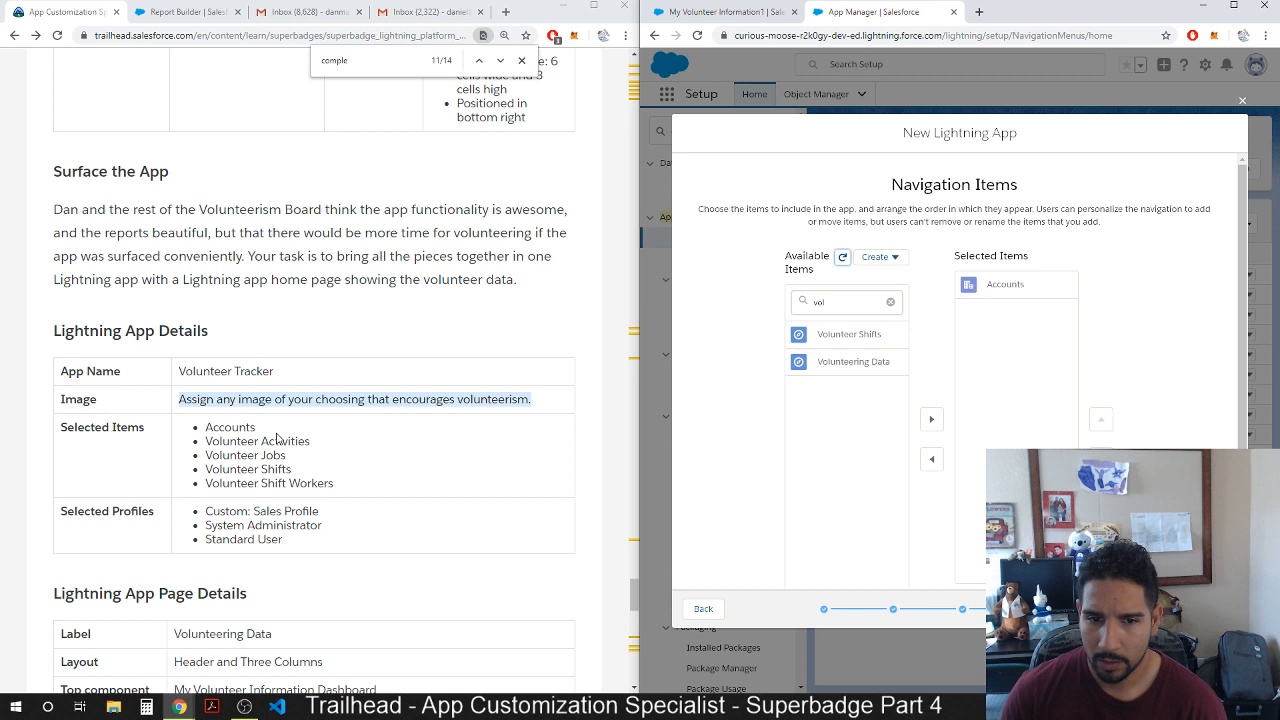
left_click(862, 334)
left_click(938, 424)
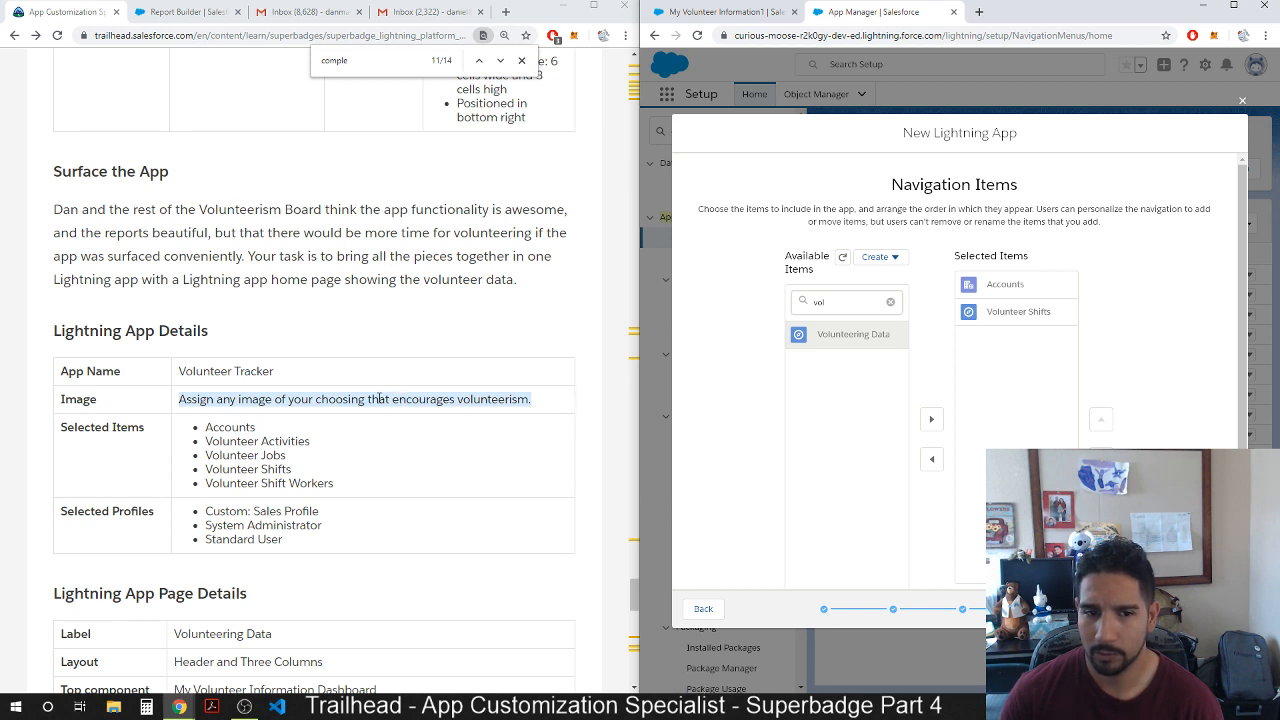
Go back to the app options, set the form factors to Desktop and phone with standard navigation and full Setup, and return to Navigation Items.
left_click(707, 610)
left_click(707, 610)
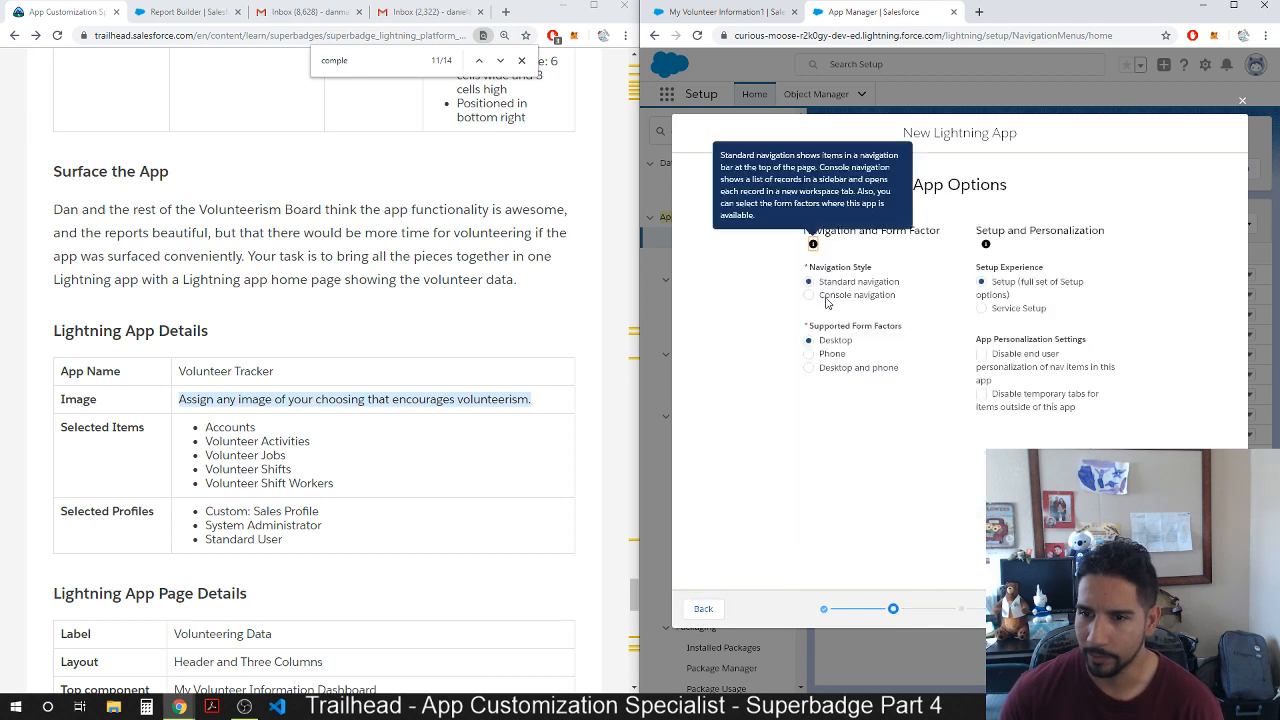
left_click(808, 369)
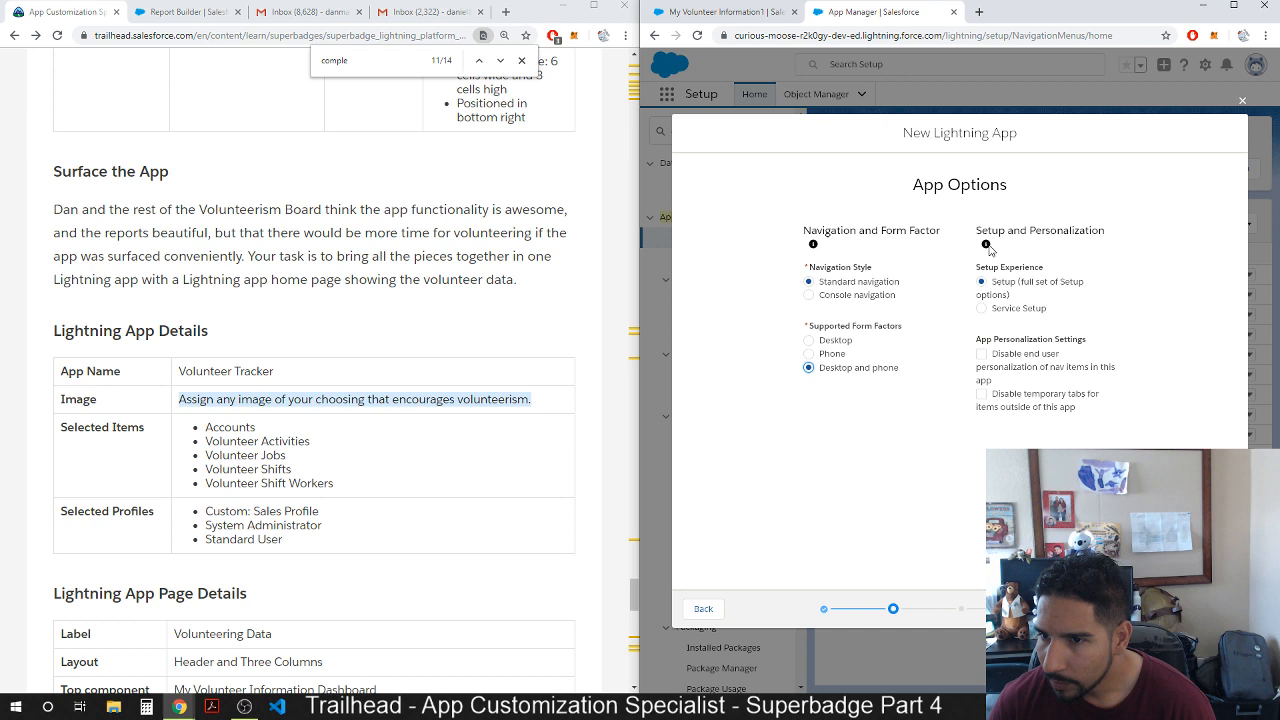
mouse_move(987, 247)
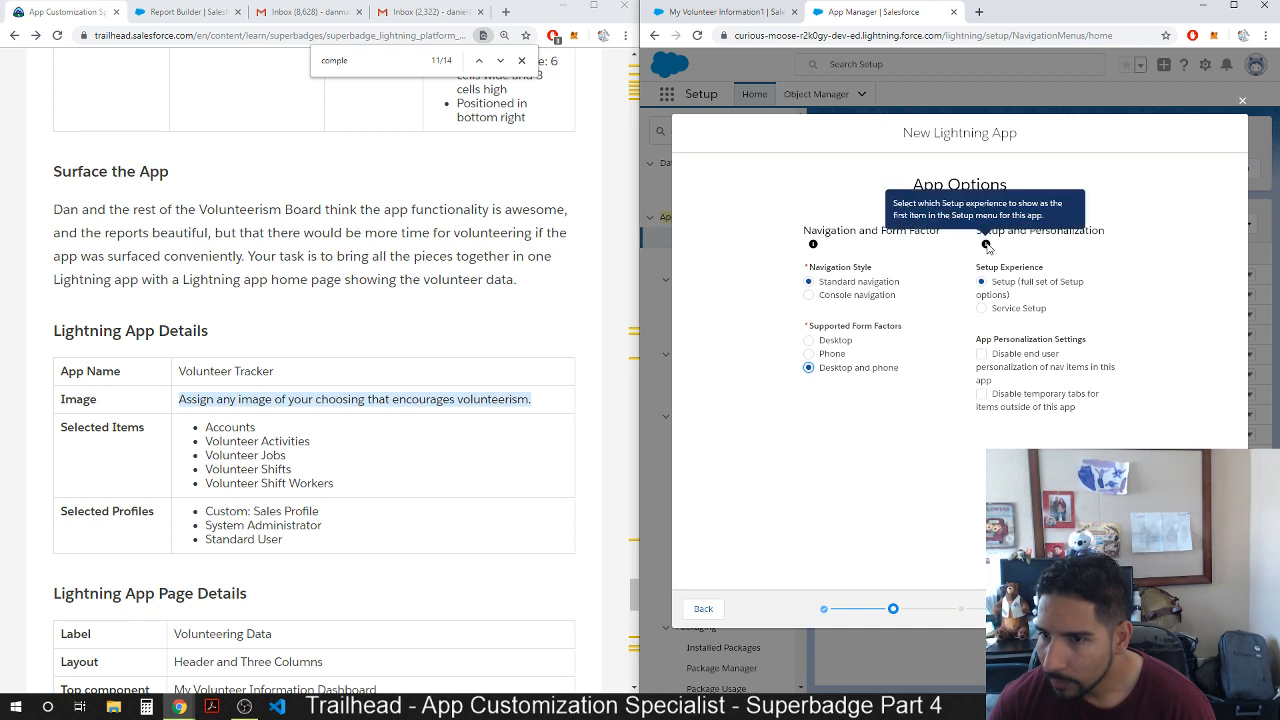
left_click(981, 309)
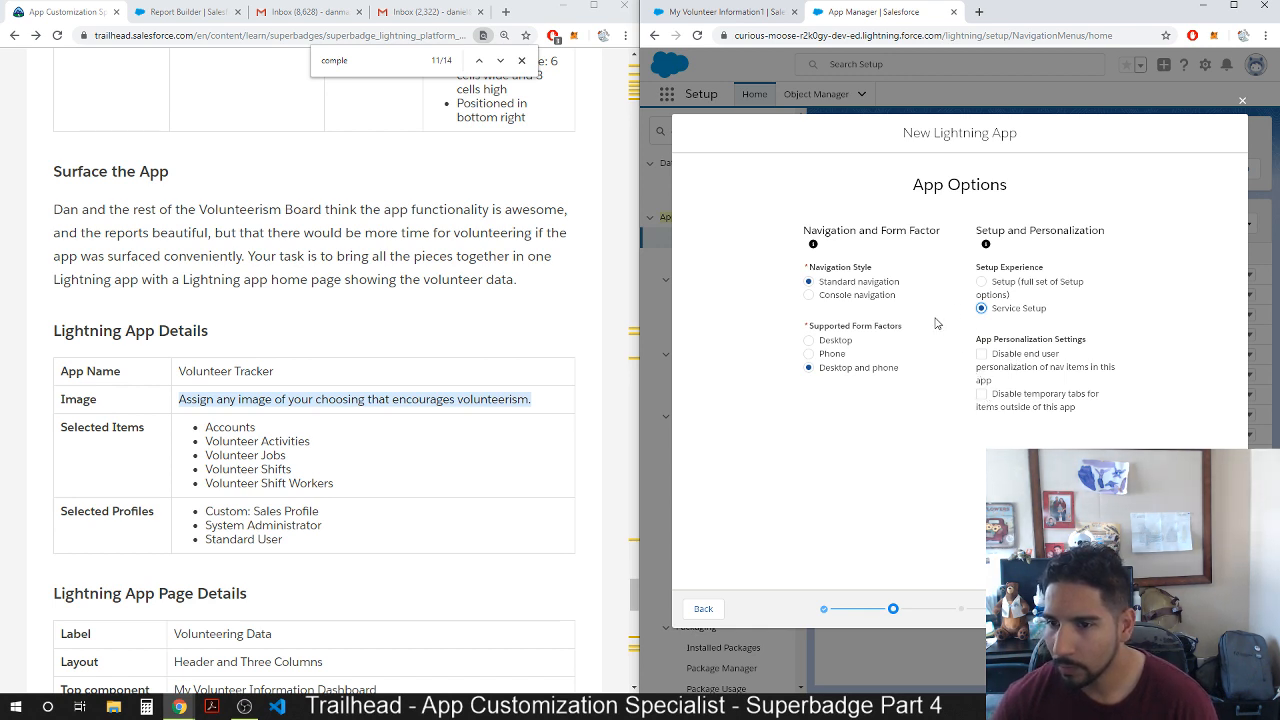
left_click(982, 282)
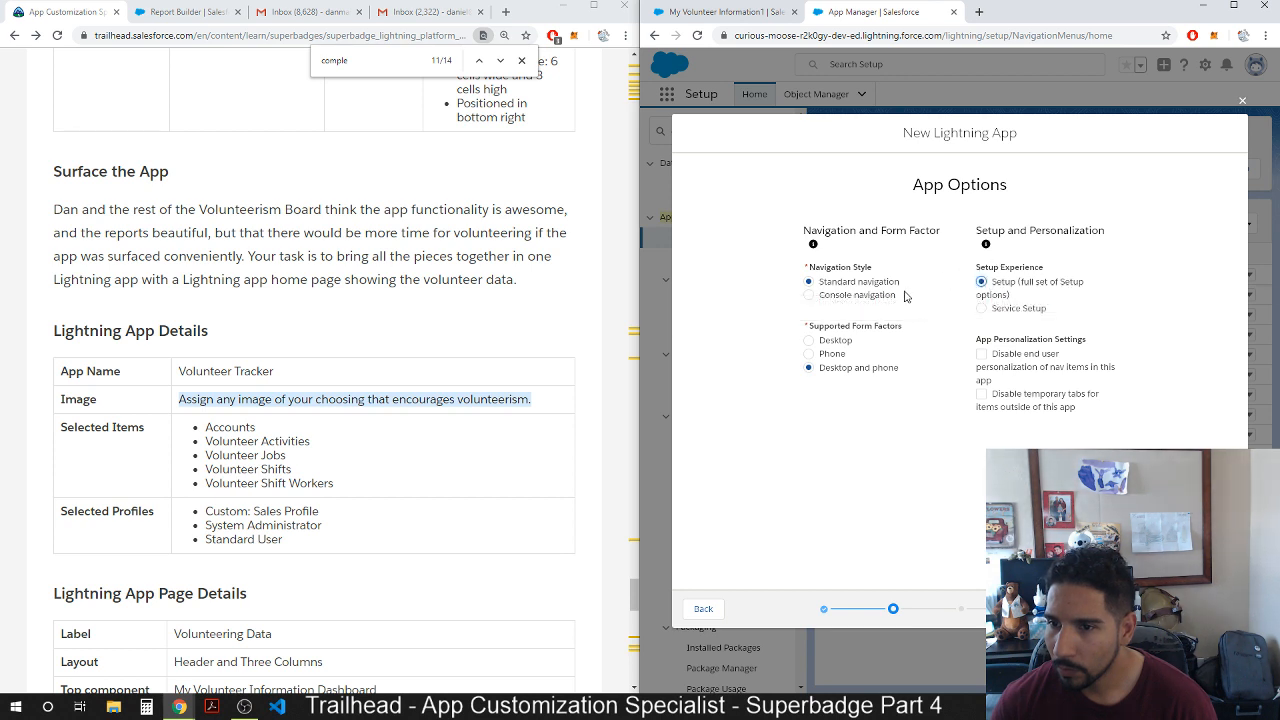
left_click(809, 296)
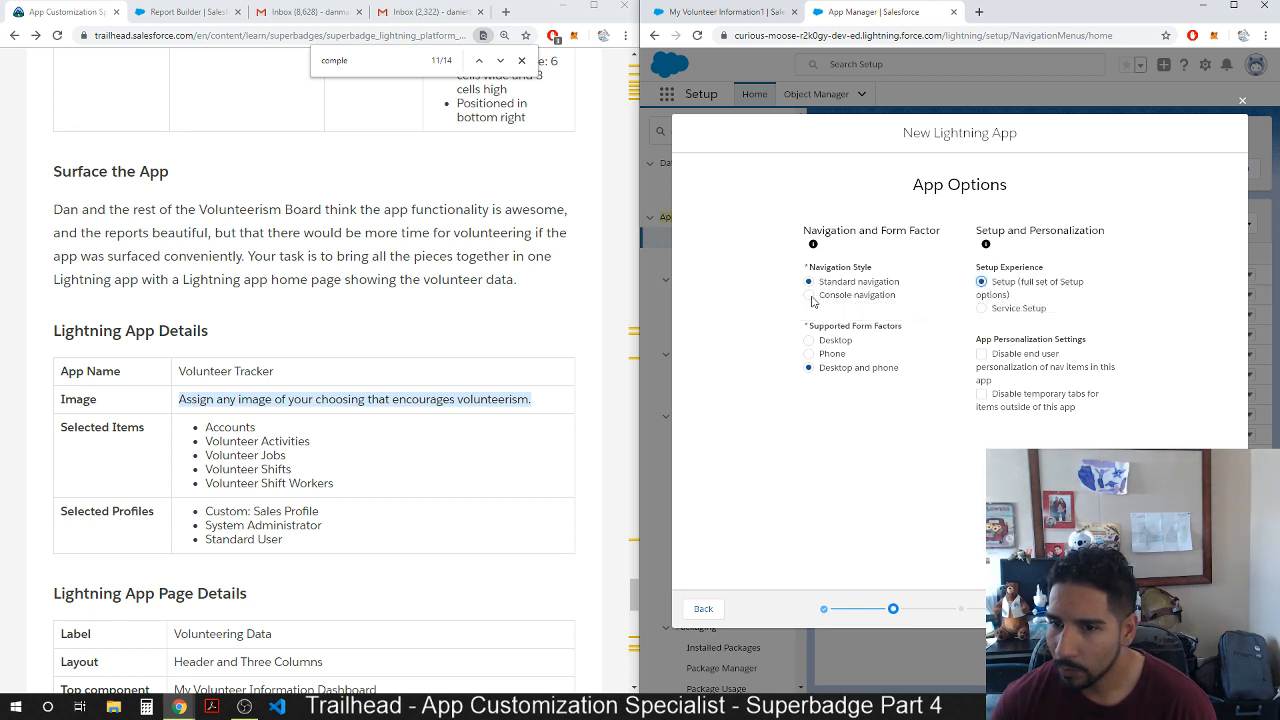
left_click(809, 282)
left_click(809, 368)
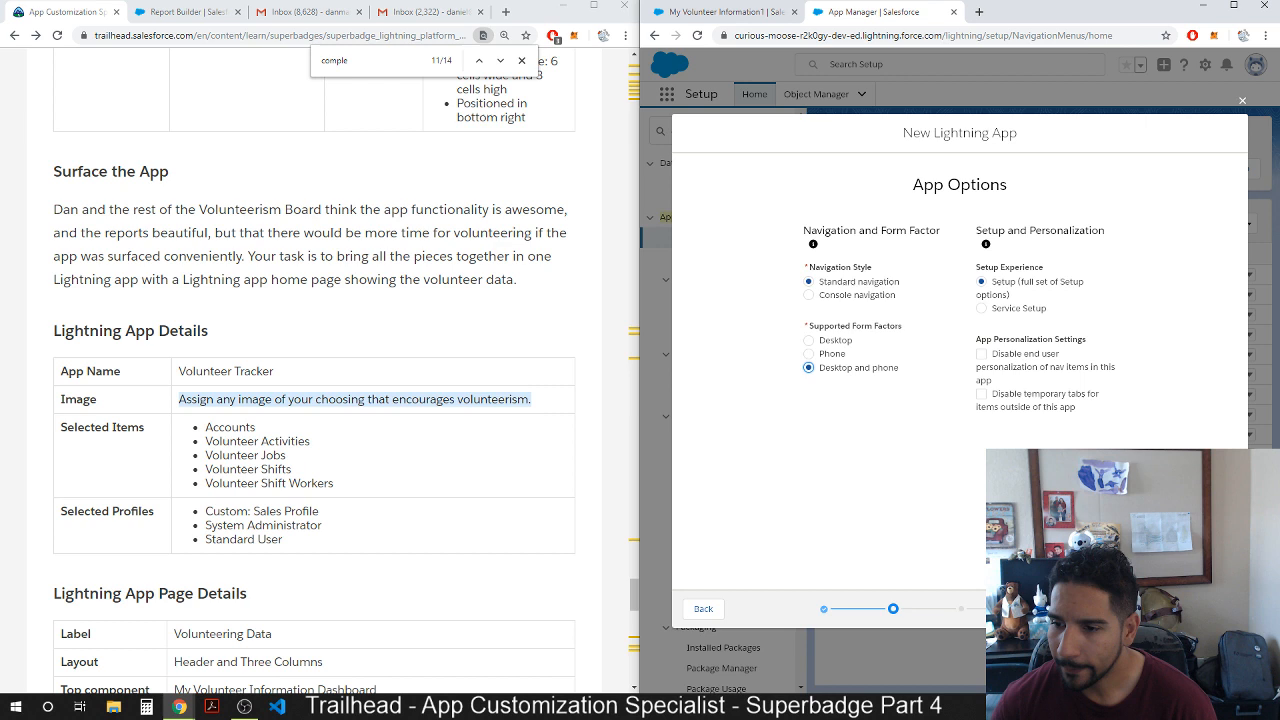
left_click(1217, 609)
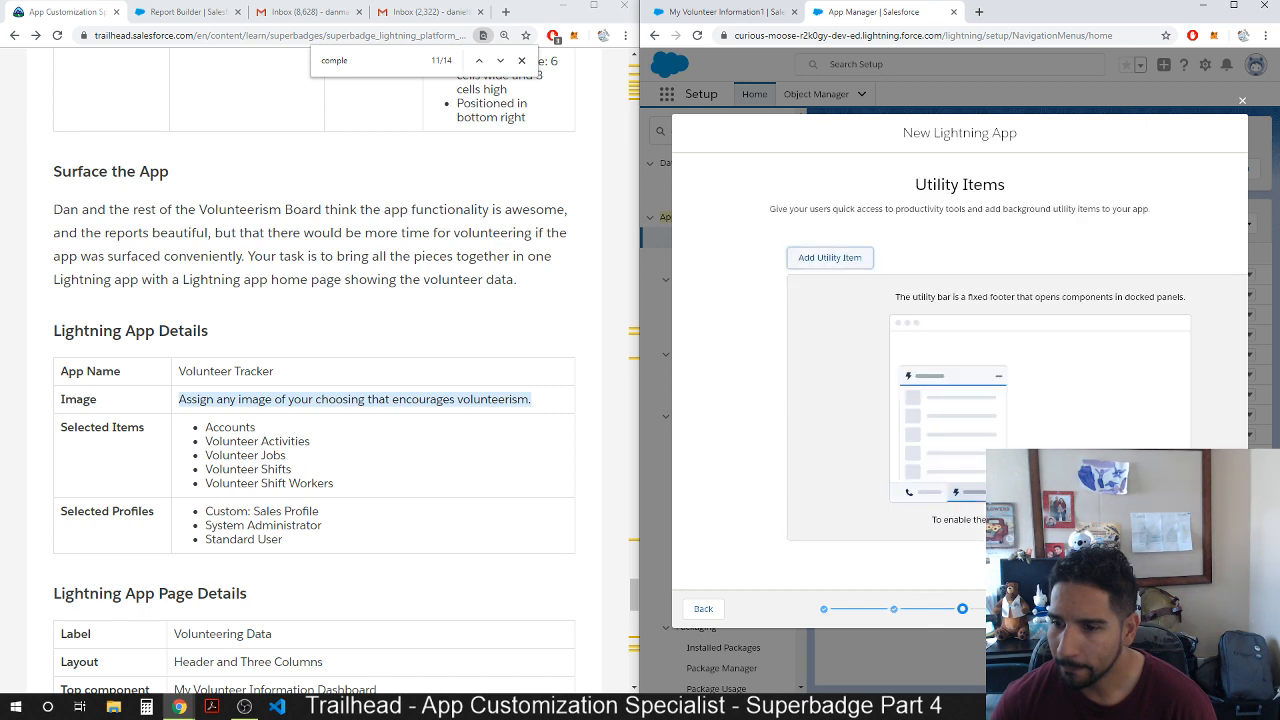
left_click(1217, 609)
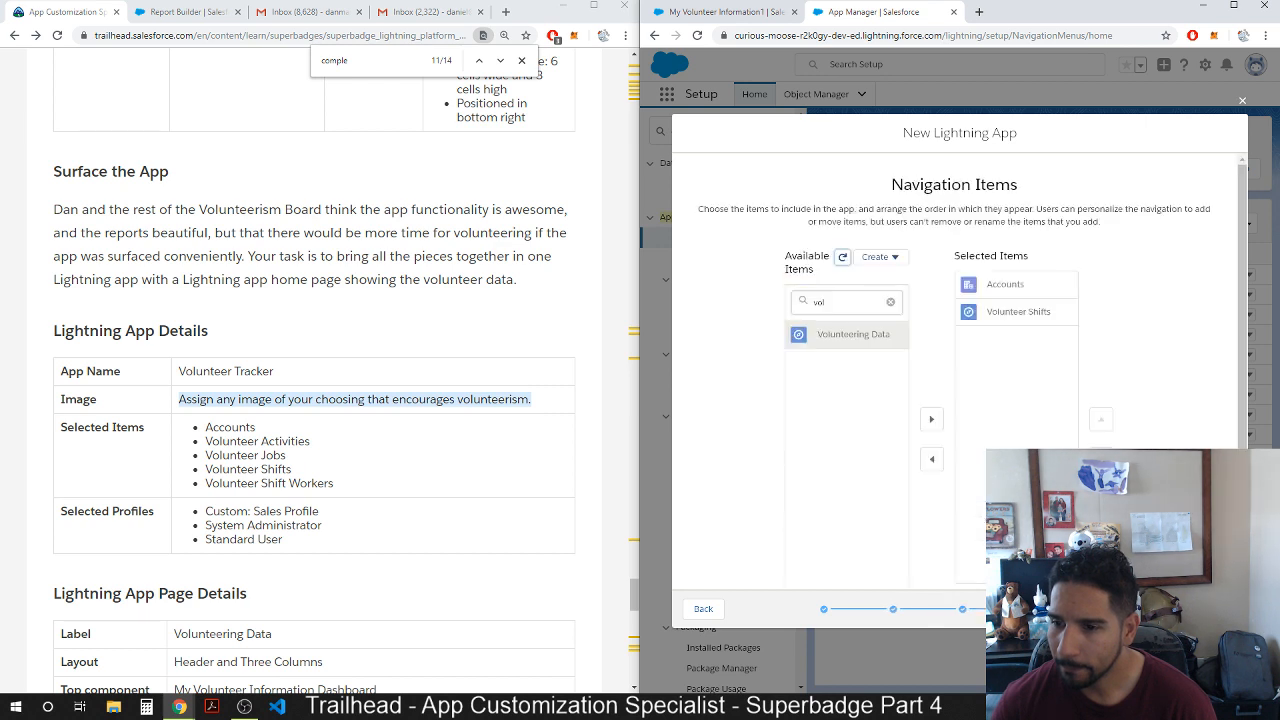
Clear the item filter and add Volunteering Data to the app's selected navigation items.
left_click(886, 303)
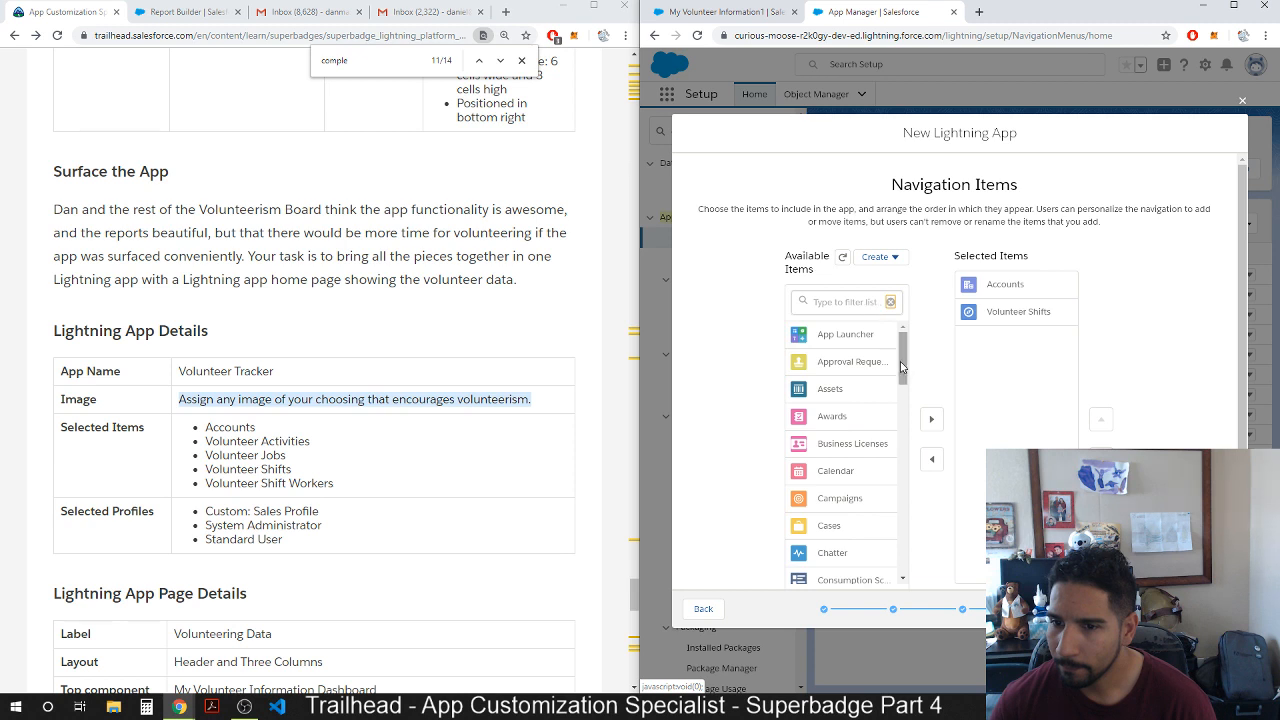
scroll(882, 370, "down", 10)
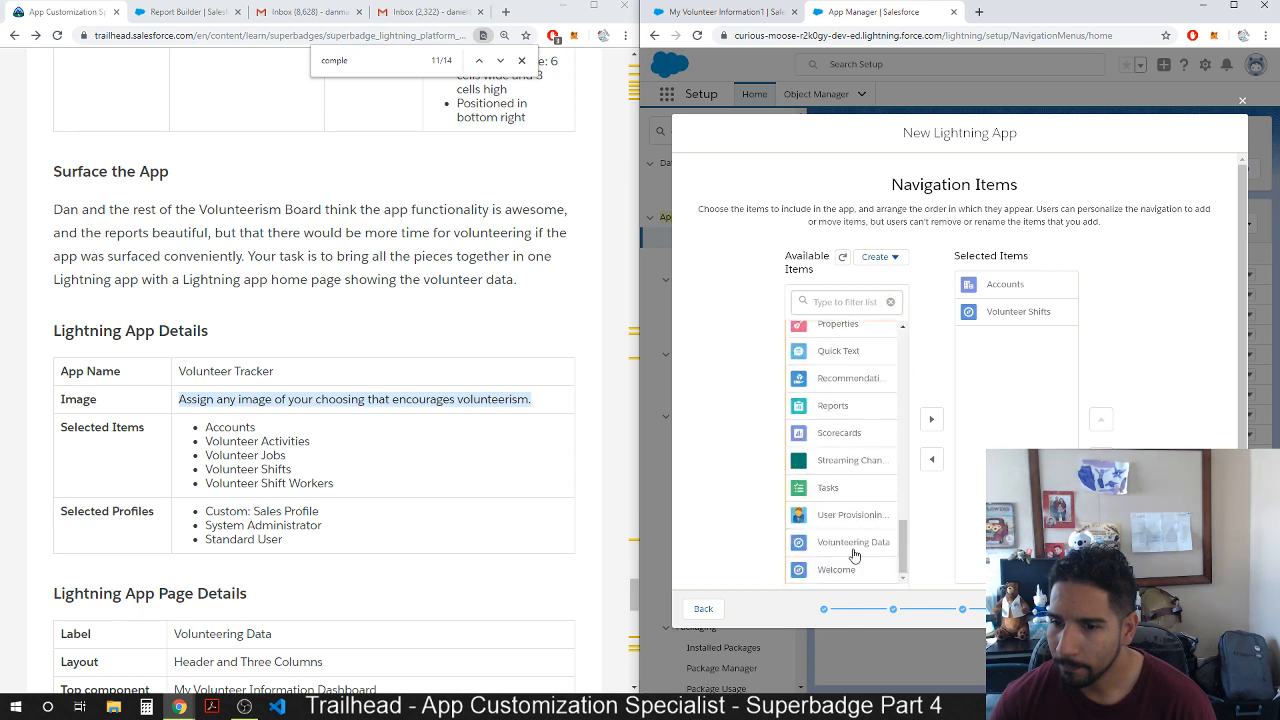
left_click(855, 543)
left_click(928, 421)
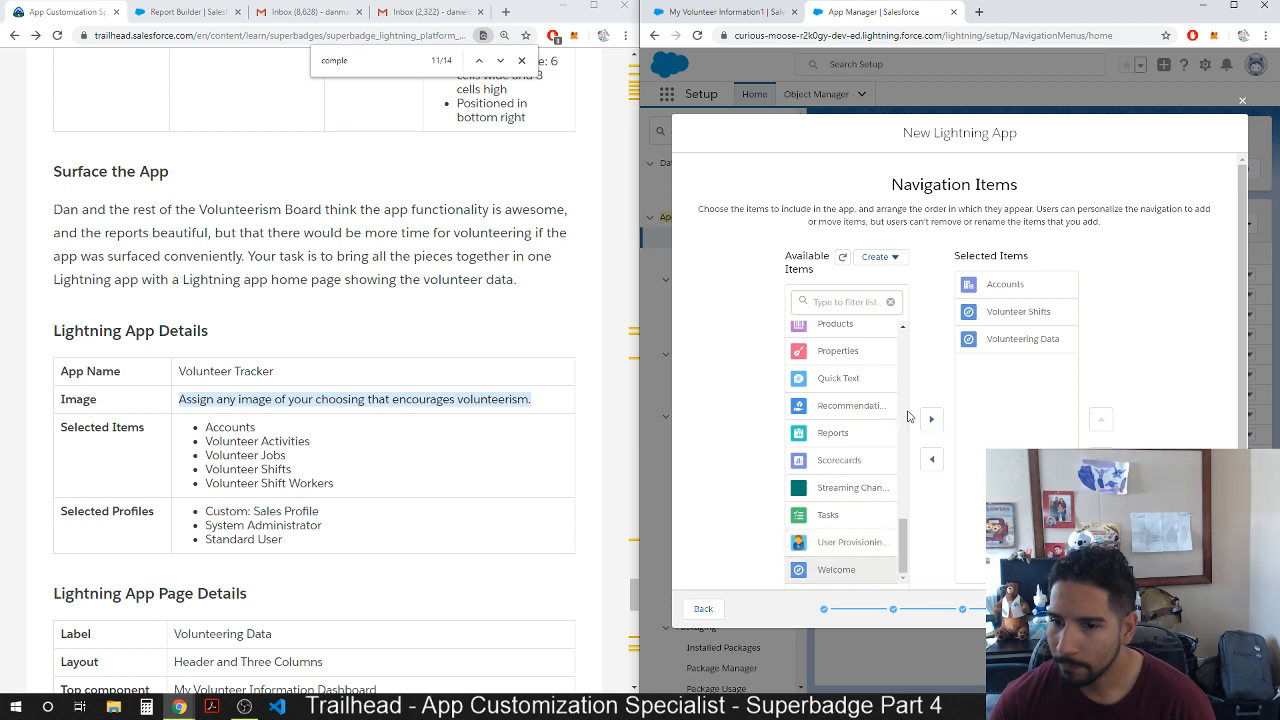
Look through the remaining available items for the volunteer objects and discard the unfinished new Lightning app.
scroll(870, 507, "up", 3)
scroll(870, 507, "up", 5)
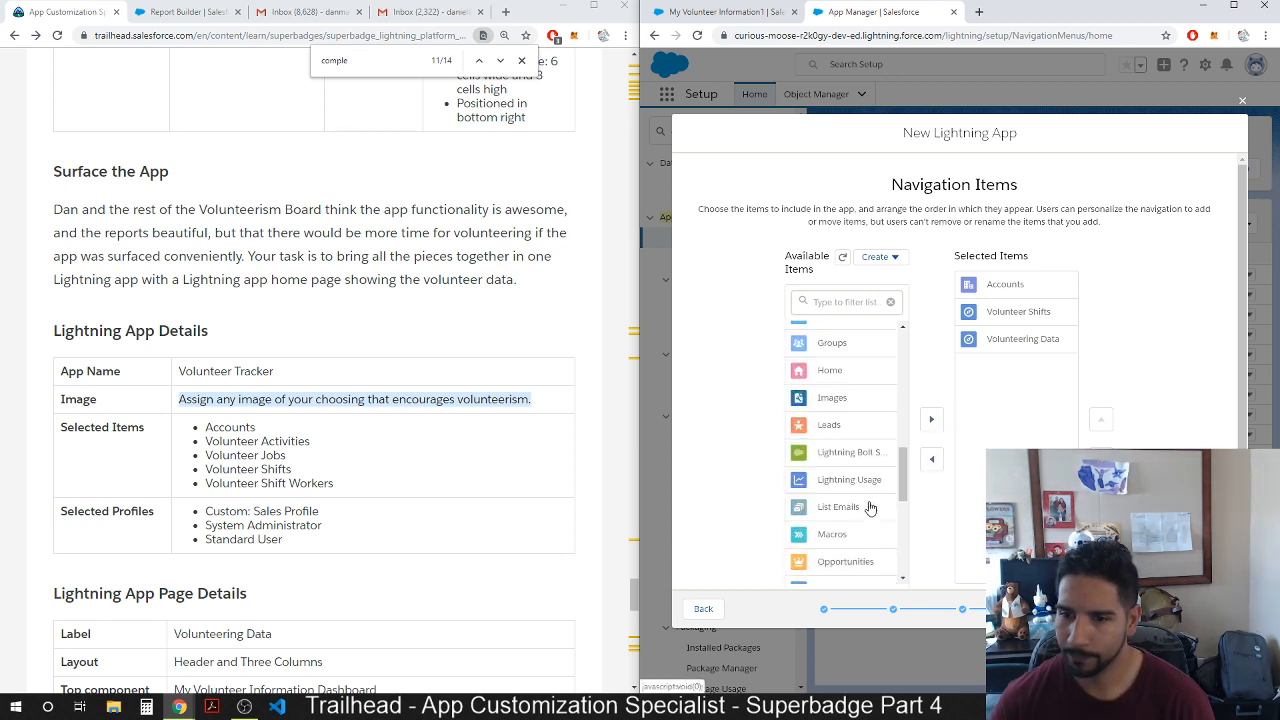
scroll(868, 510, "up", 2)
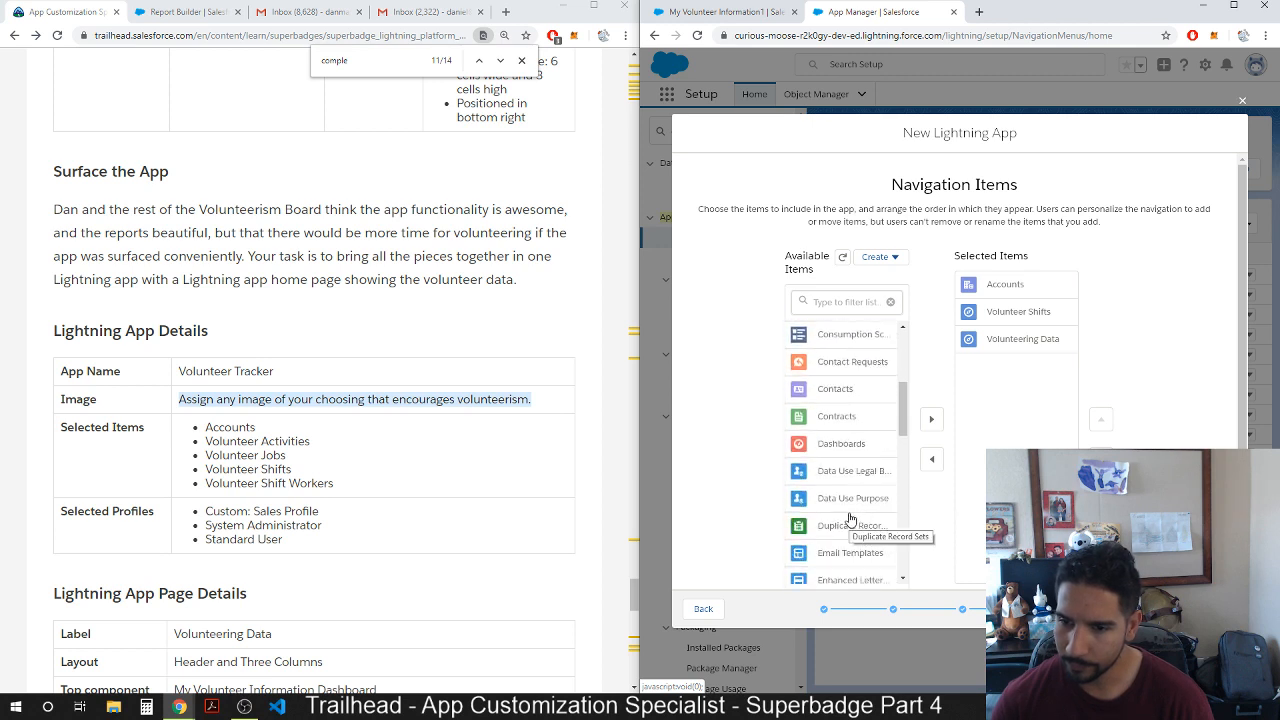
scroll(866, 473, "down", 1)
scroll(869, 474, "up", 2)
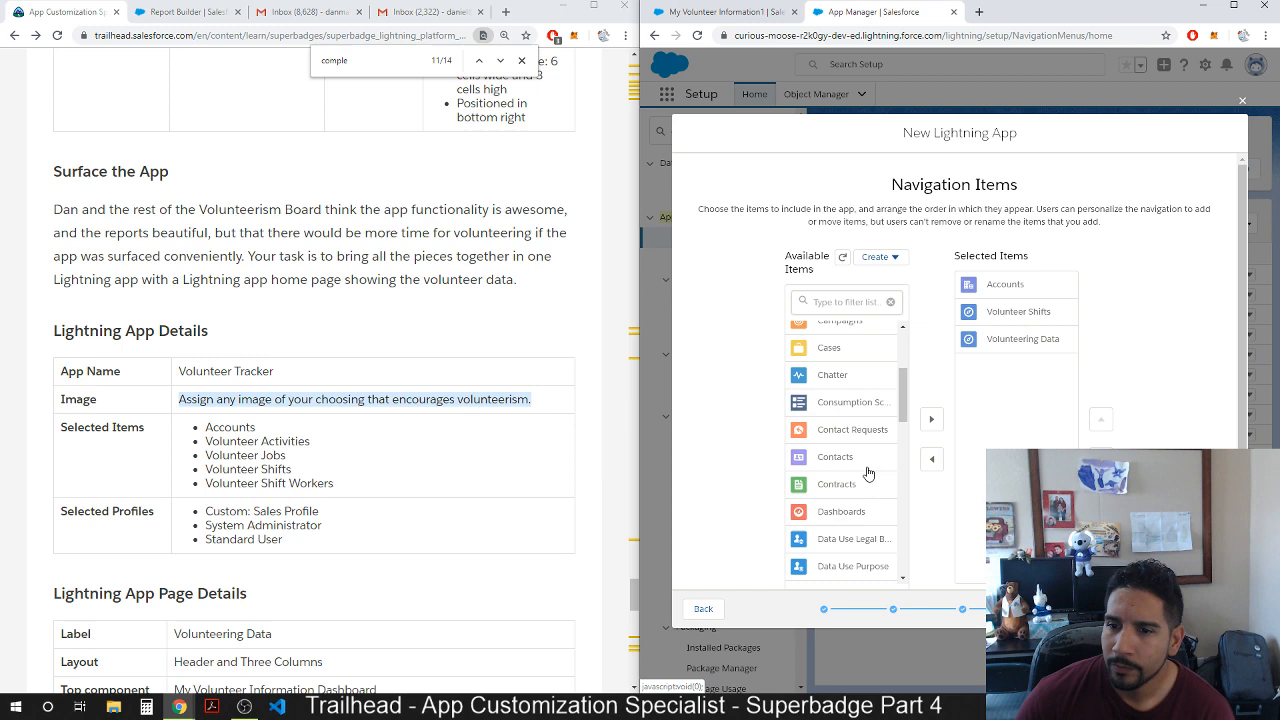
scroll(866, 468, "up", 3)
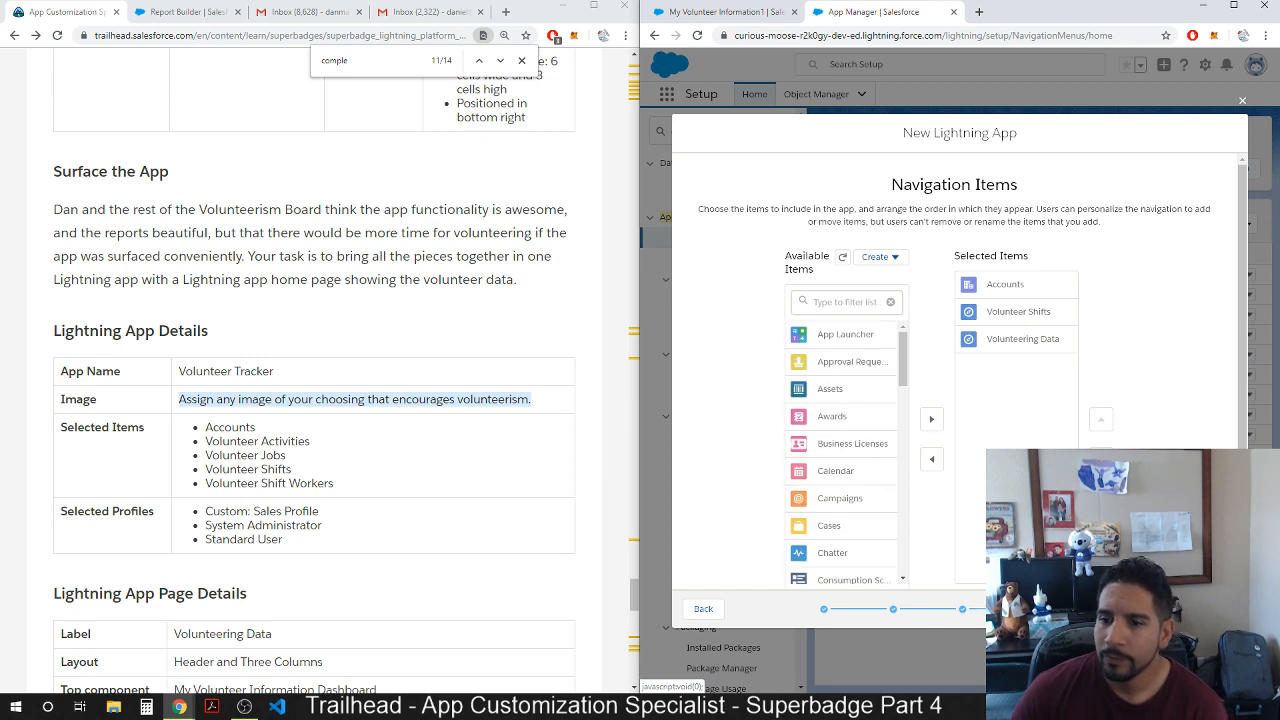
left_click(1242, 101)
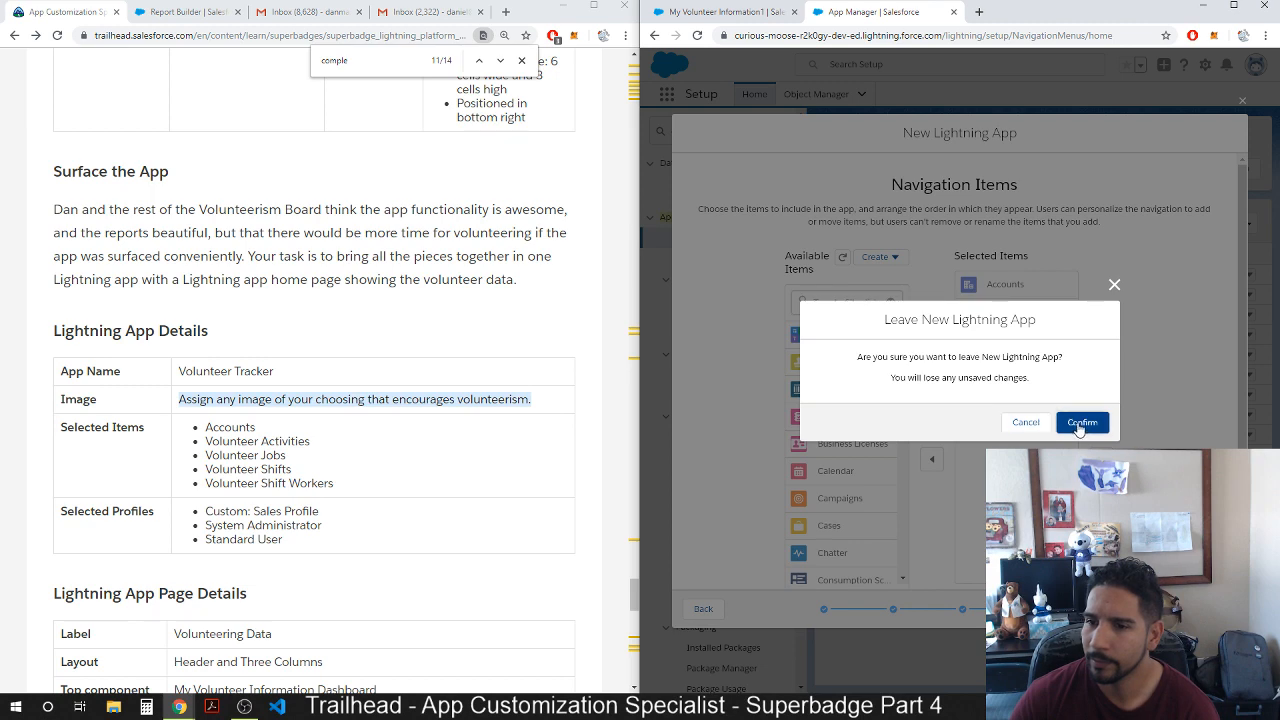
left_click(1082, 422)
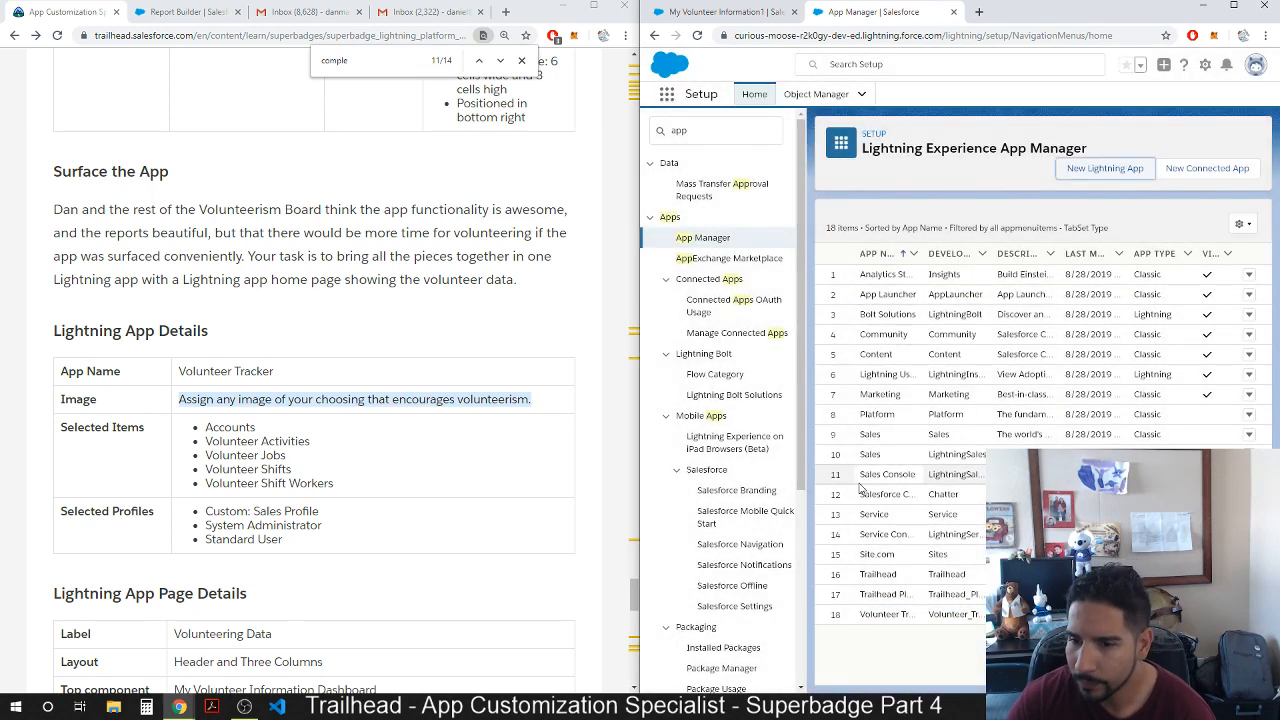
Open the existing Volunteer Tracker app for editing and review its utility items, navigation items and user profiles.
left_click(874, 614)
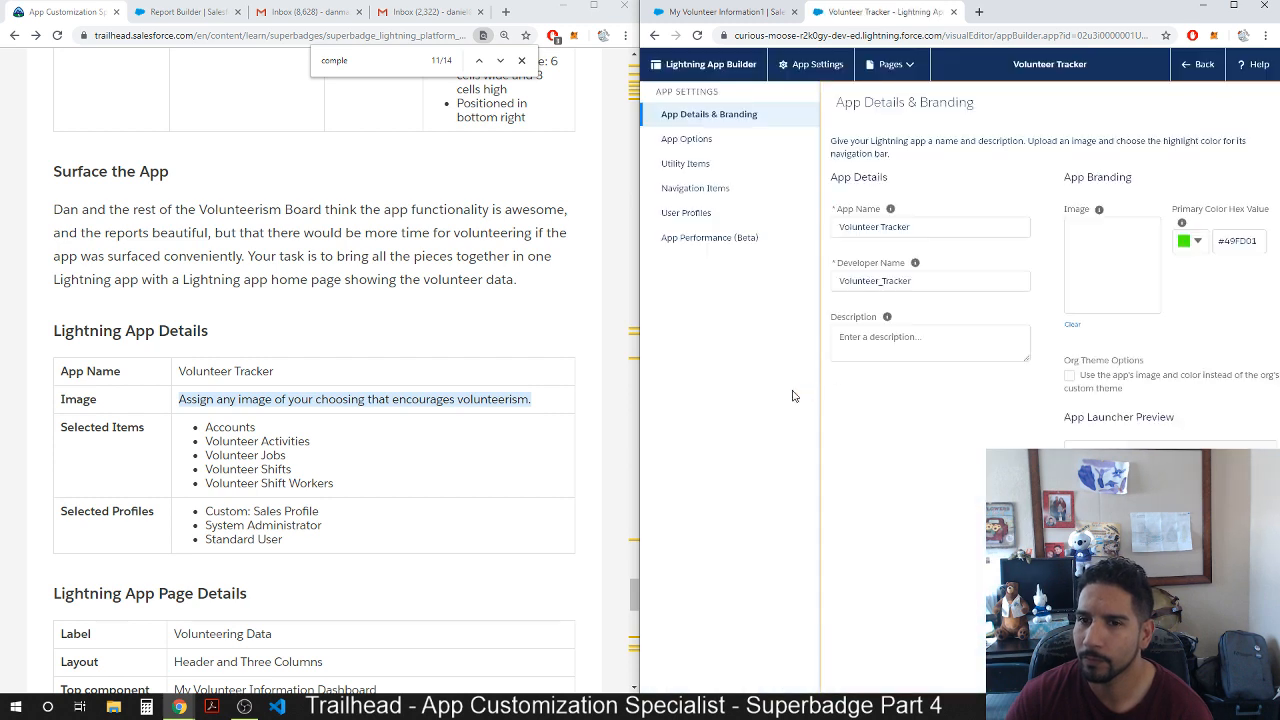
left_click(703, 165)
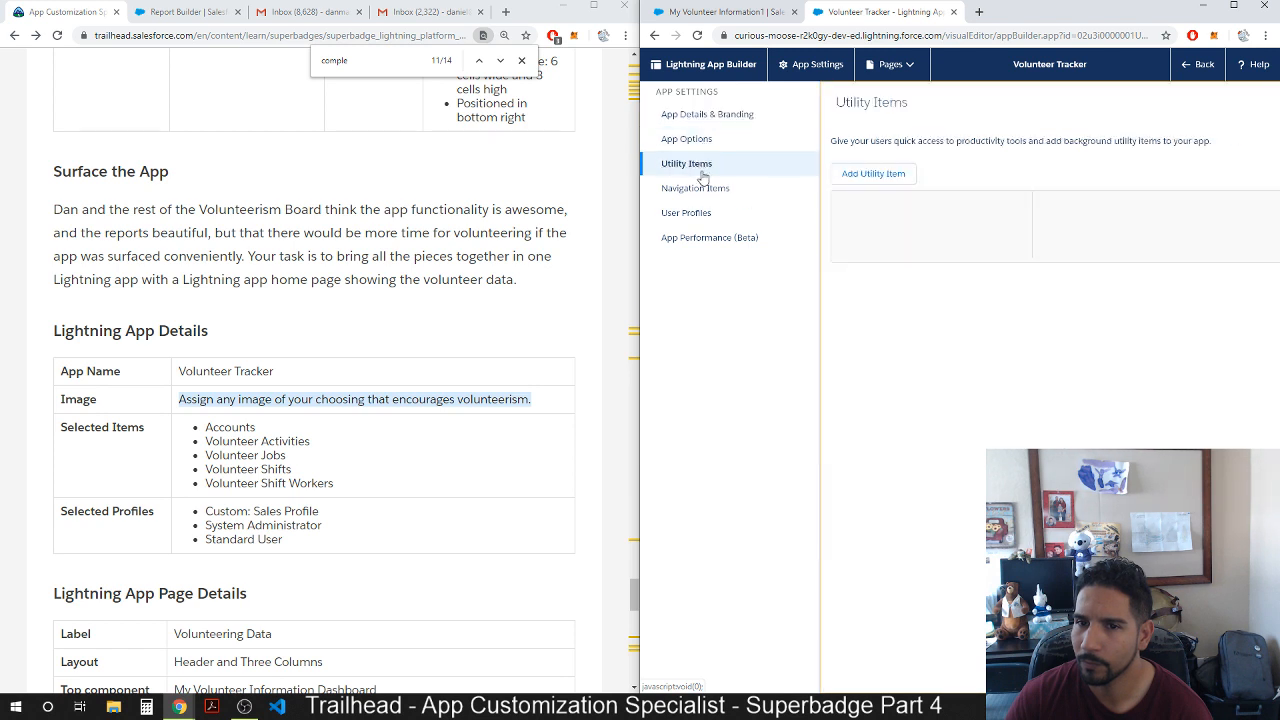
left_click(703, 190)
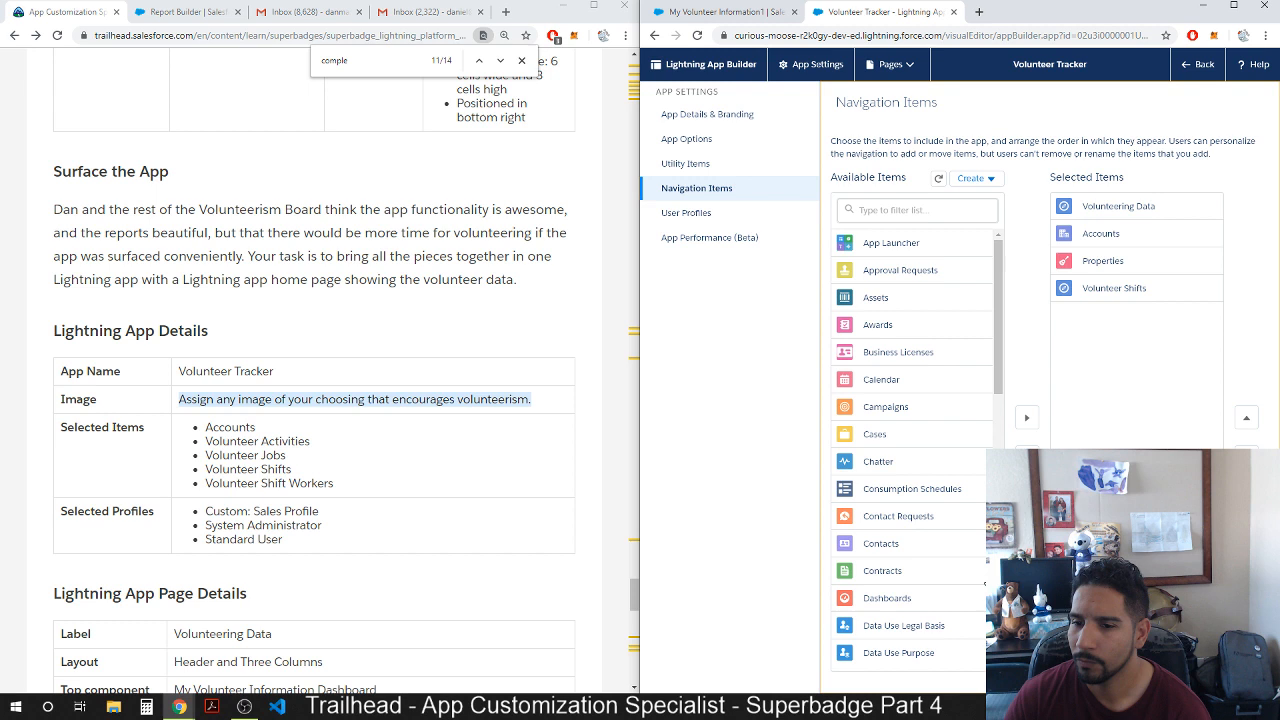
left_click(686, 213)
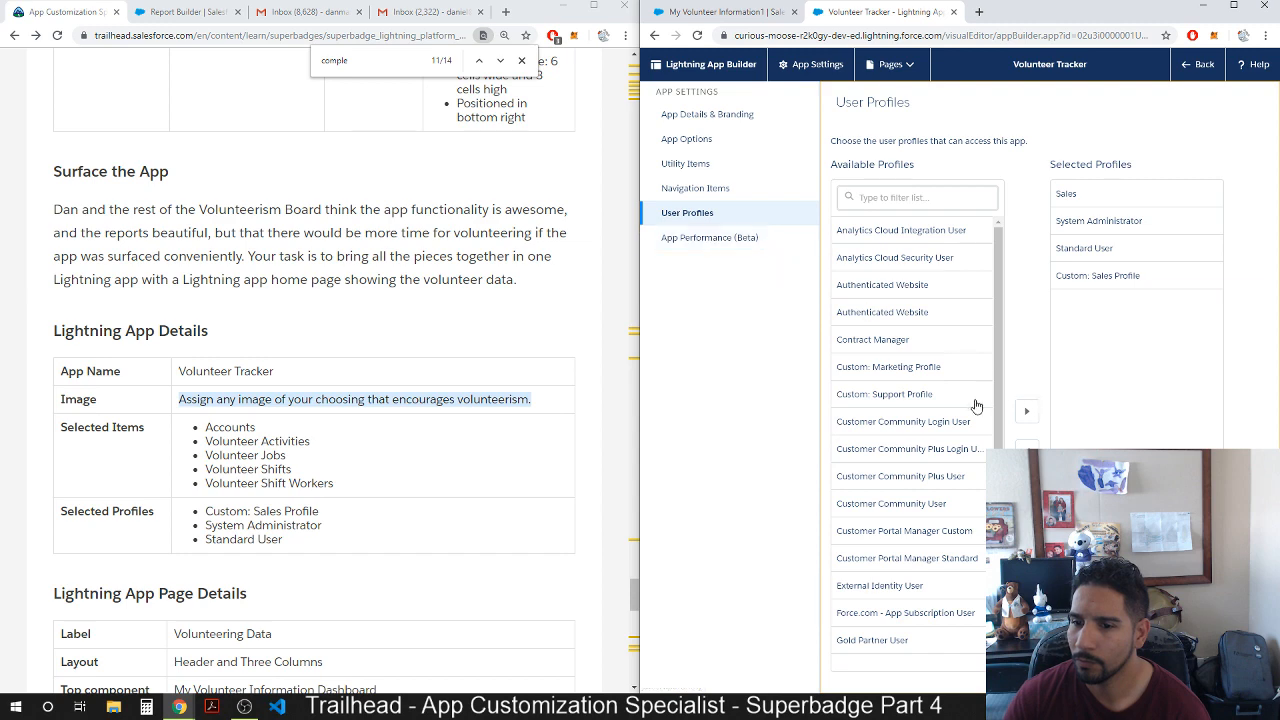
scroll(968, 410, "down", 3)
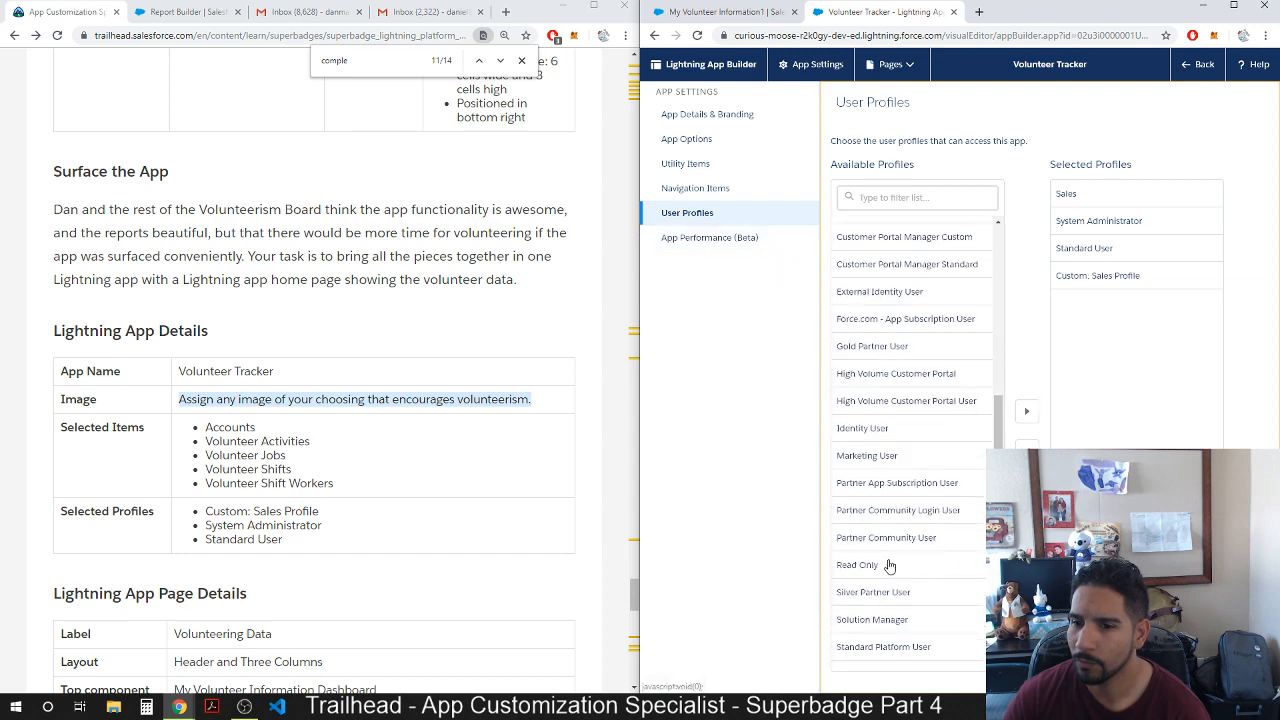
scroll(889, 567, "up", 1)
scroll(897, 539, "up", 3)
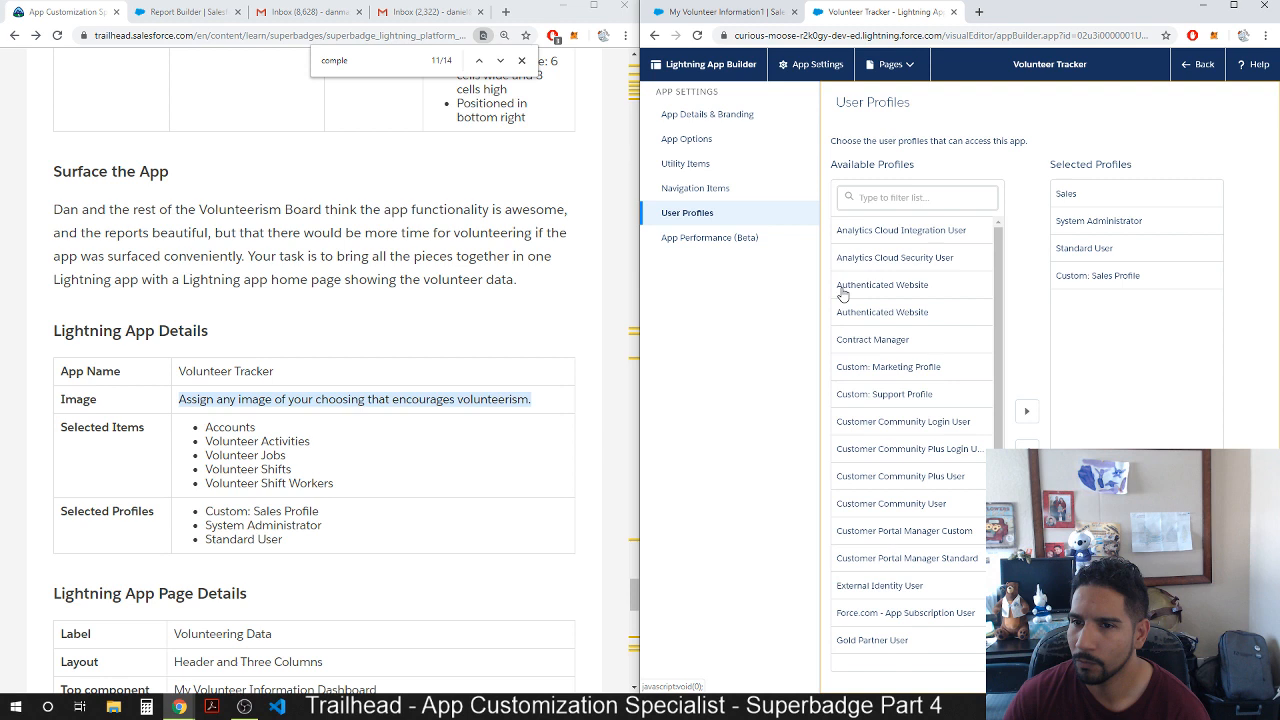
Review the Volunteer Tracker app's performance, options and branding settings, and return to the App Manager.
left_click(705, 245)
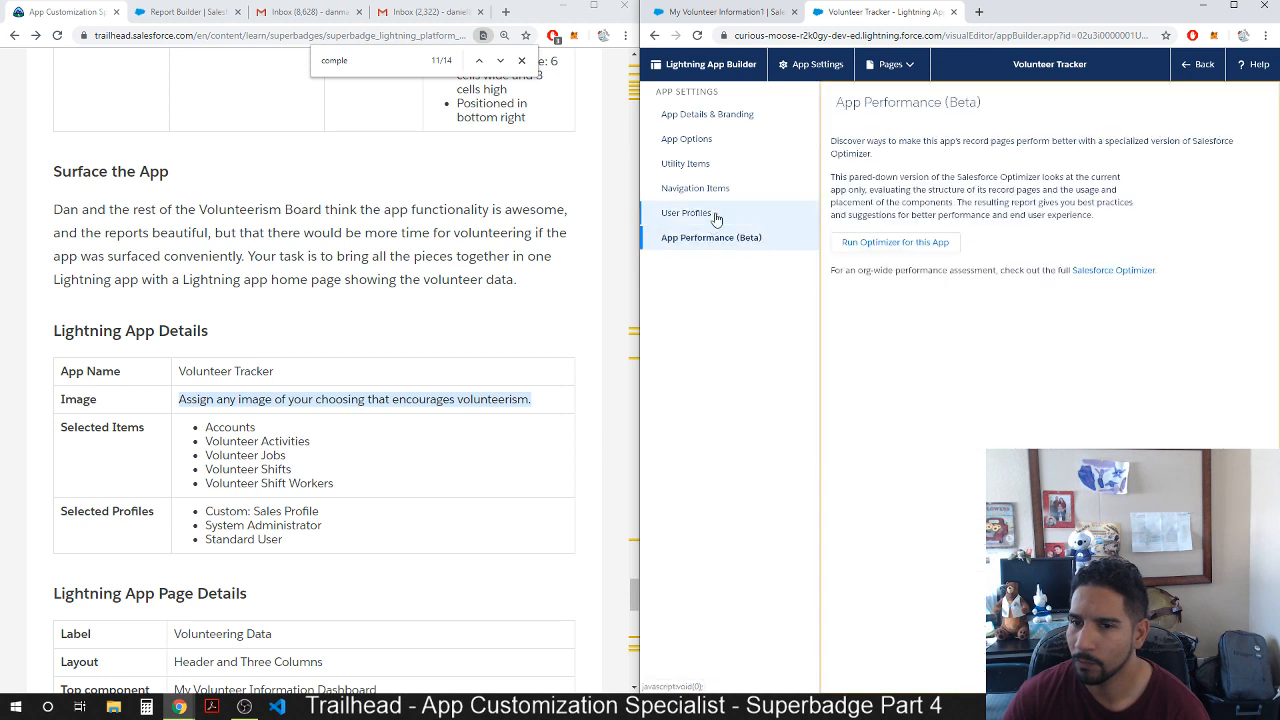
left_click(686, 164)
left_click(687, 141)
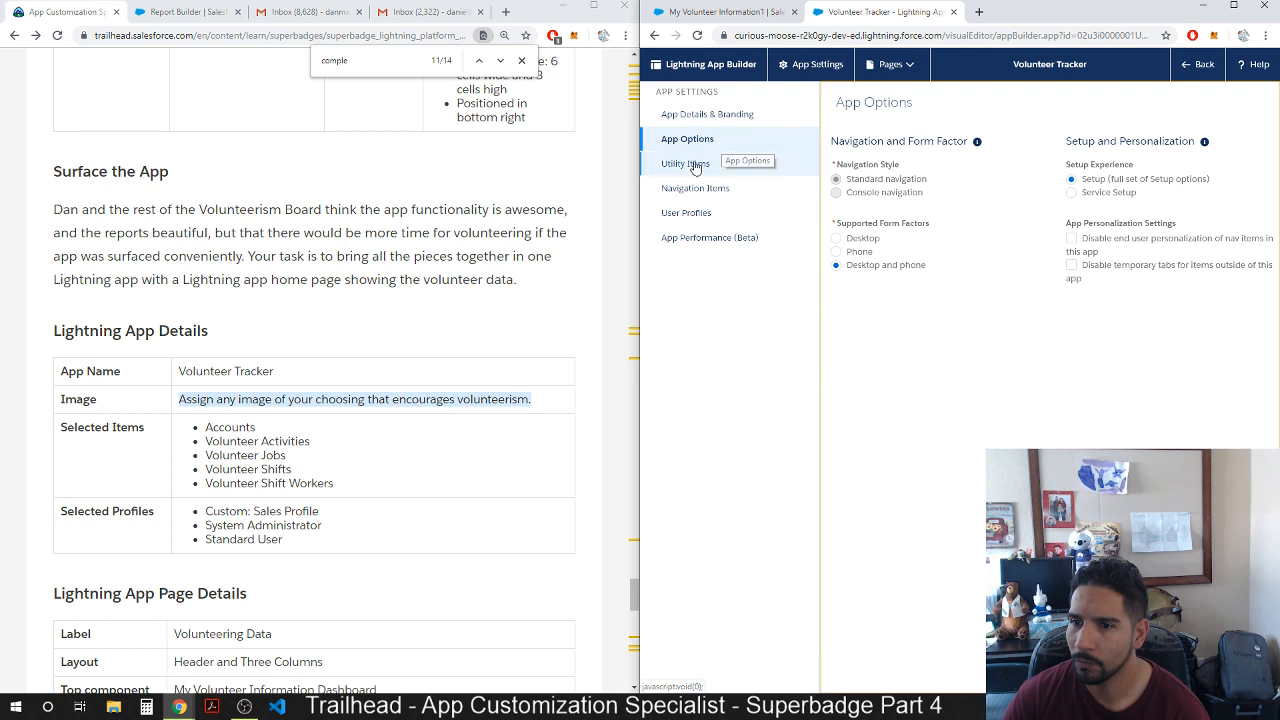
left_click(697, 114)
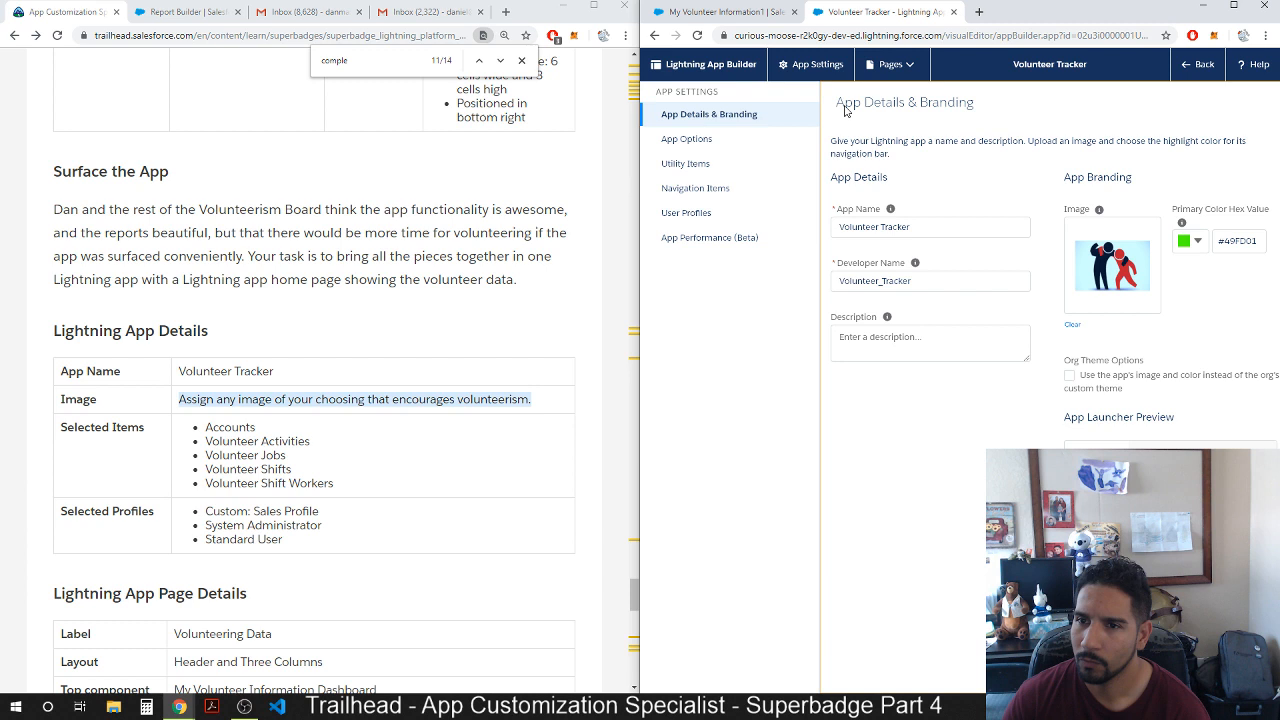
left_click(1200, 66)
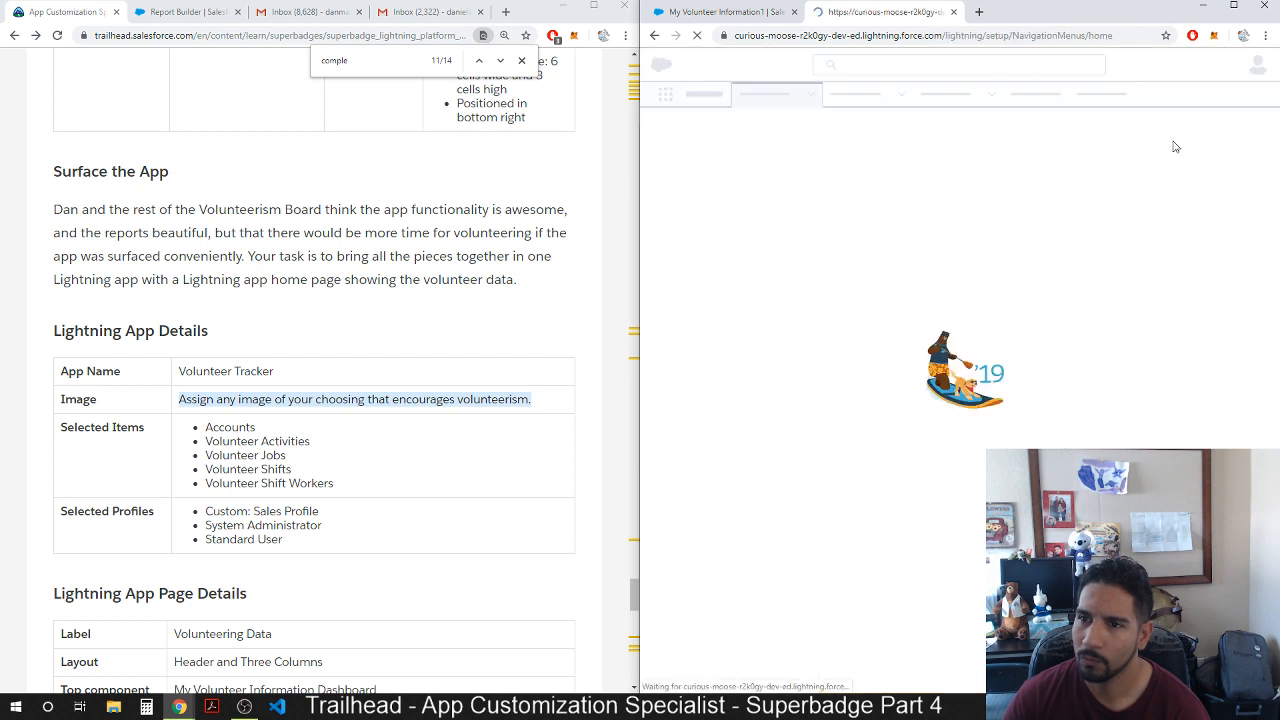
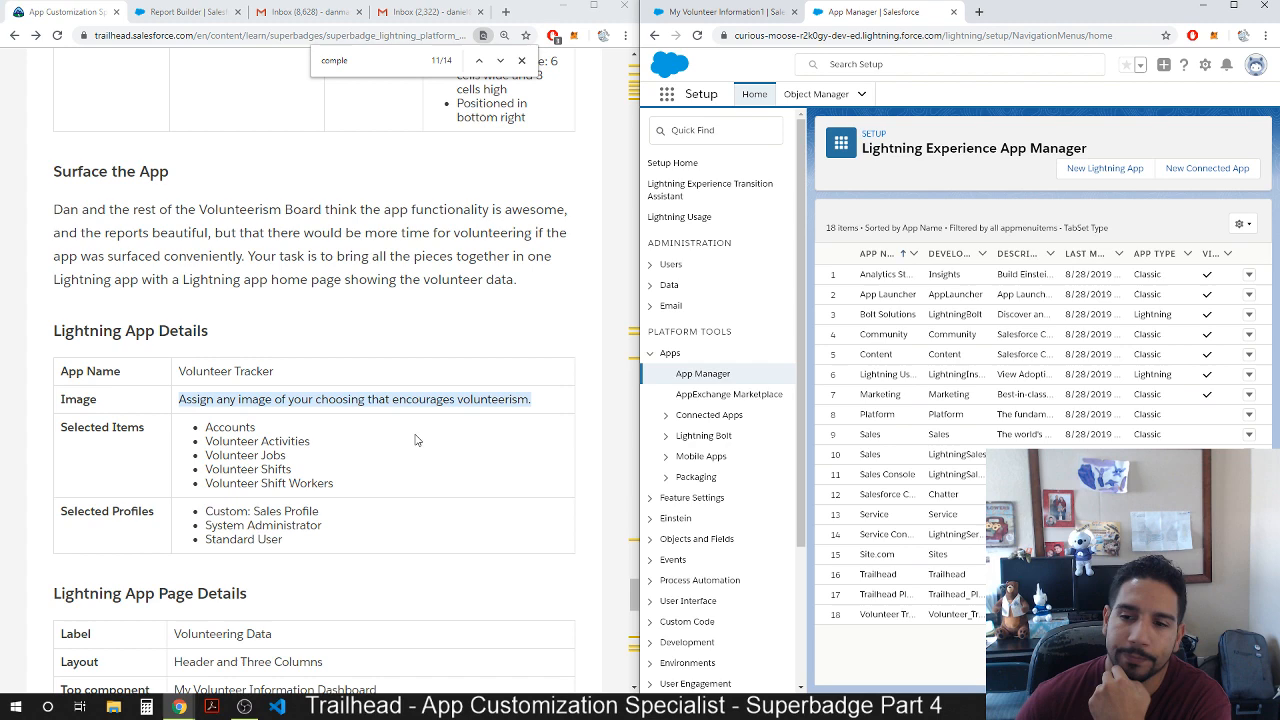
Start a new Lightning app named Volunteer Tracker1 with the developer name Volunteer_Tracker1.
left_click(1134, 172)
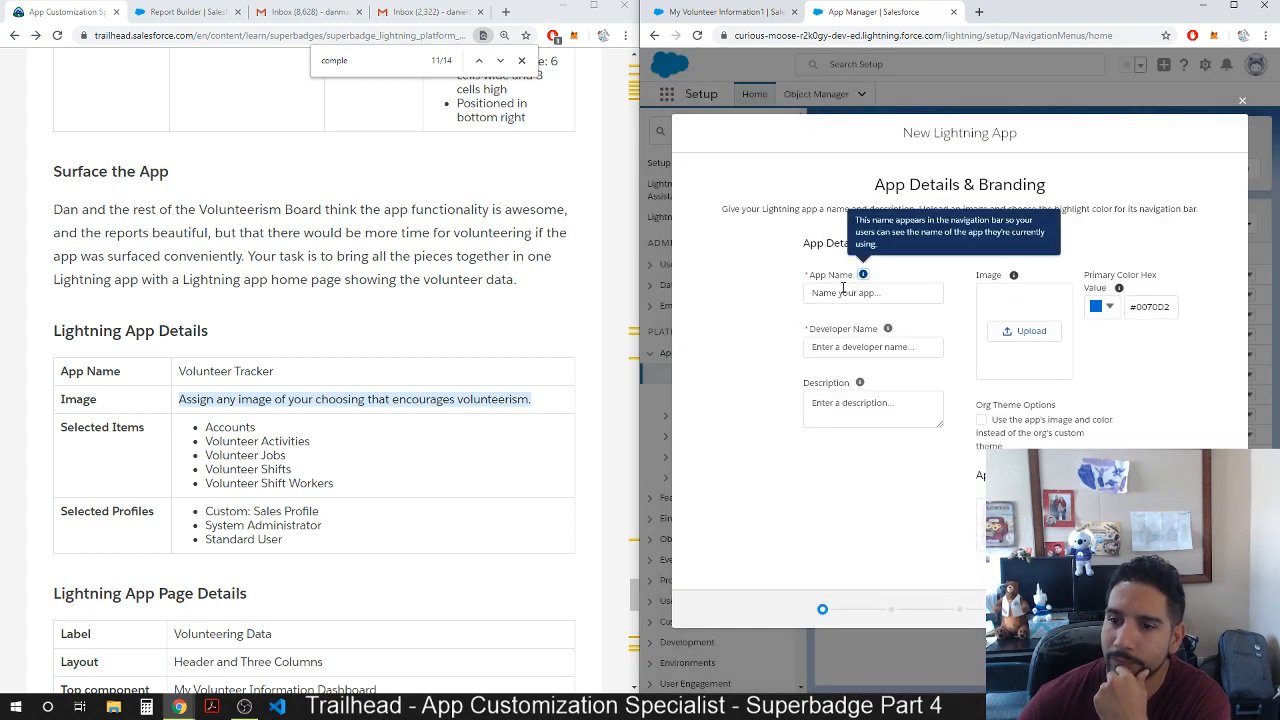
left_click(904, 298)
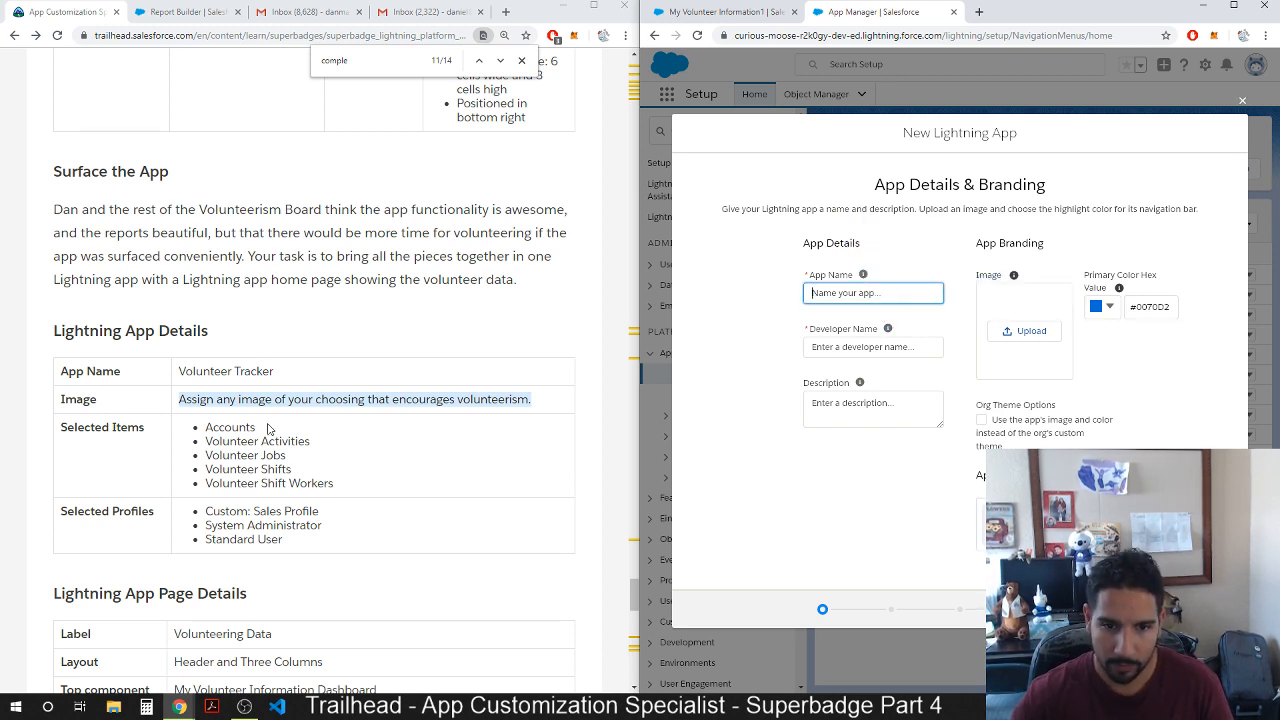
left_click_drag(280, 376, 165, 376)
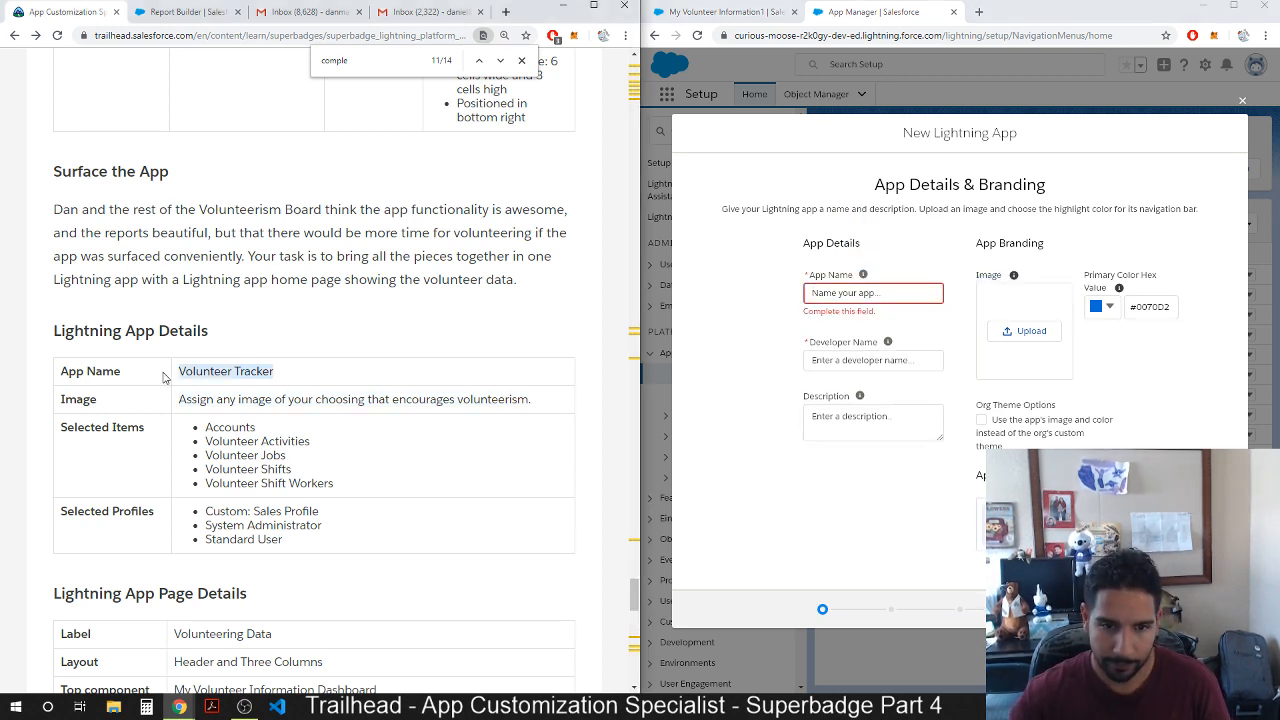
left_click(896, 292)
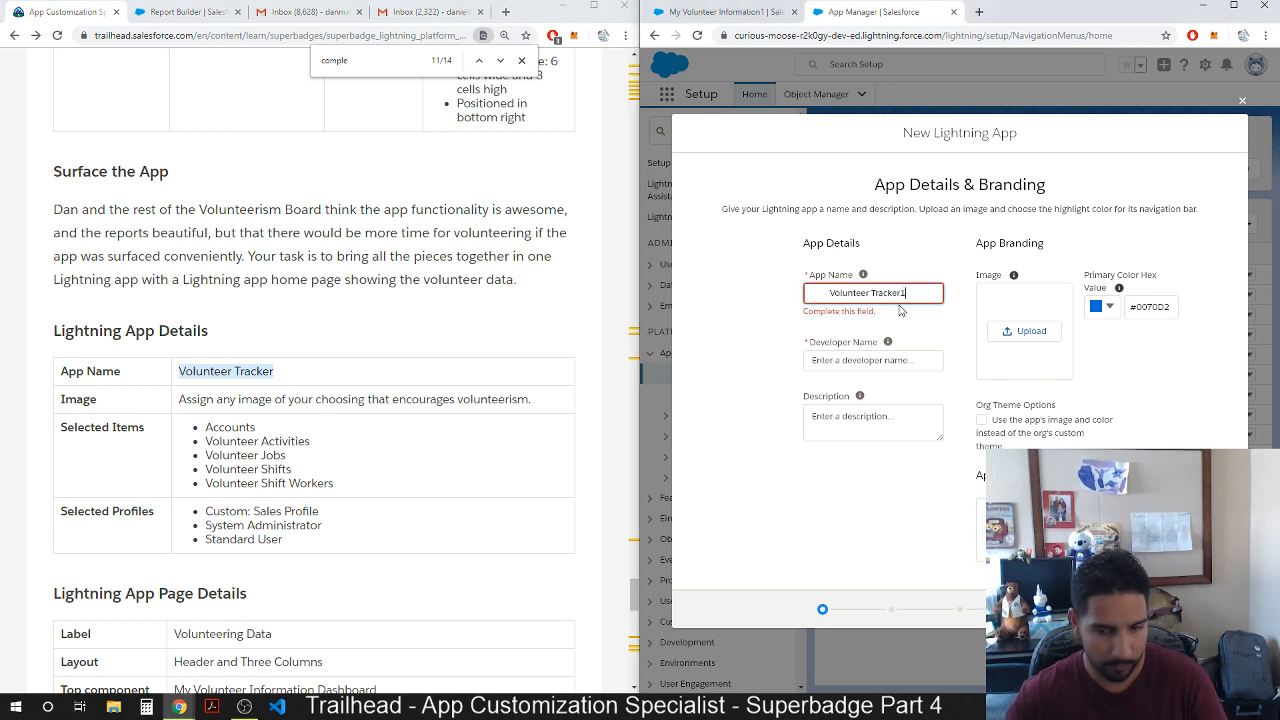
key("BackSpace")
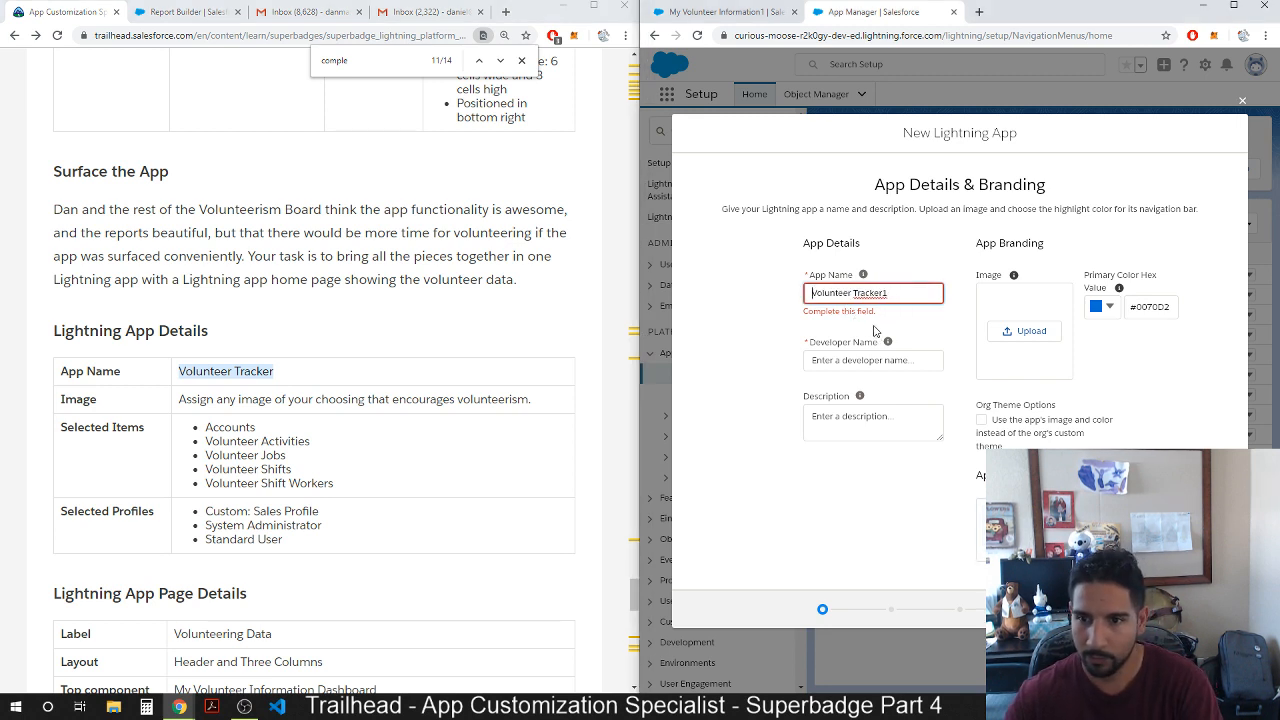
left_click(870, 356)
left_click(877, 402)
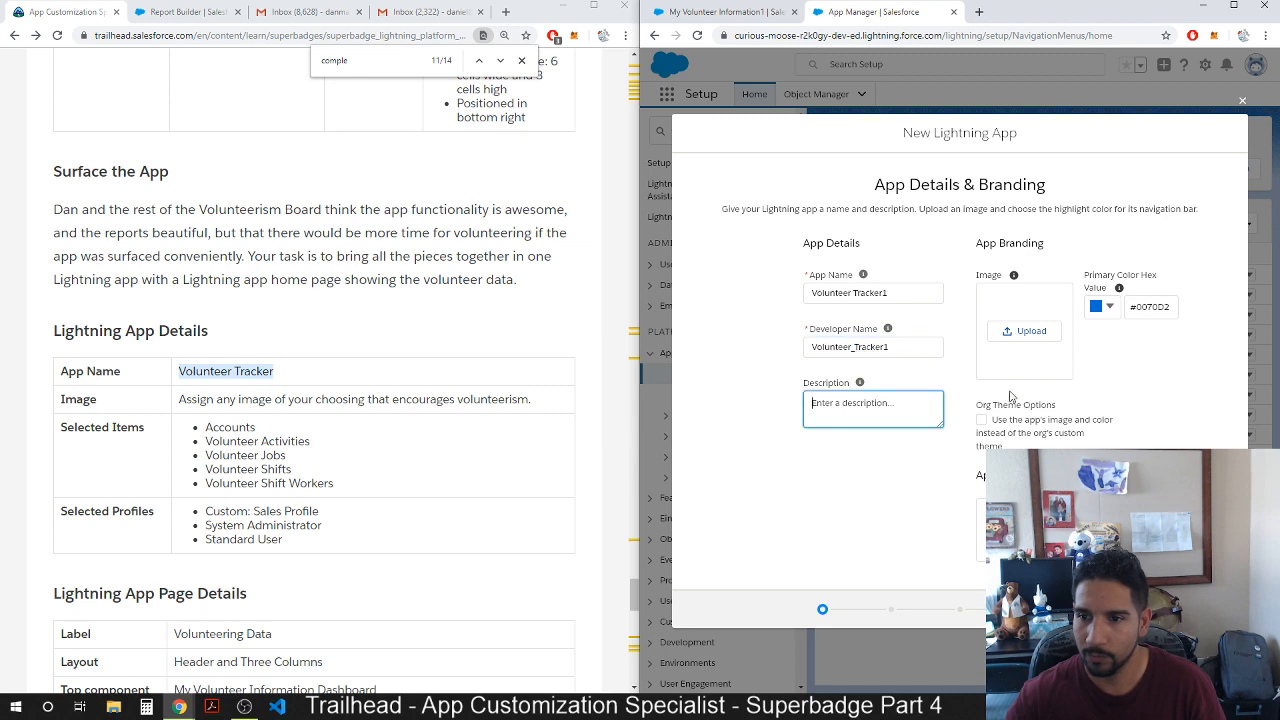
Upload National-Diaper_final-300x300.jpg as the new app's branding image.
left_click(1033, 331)
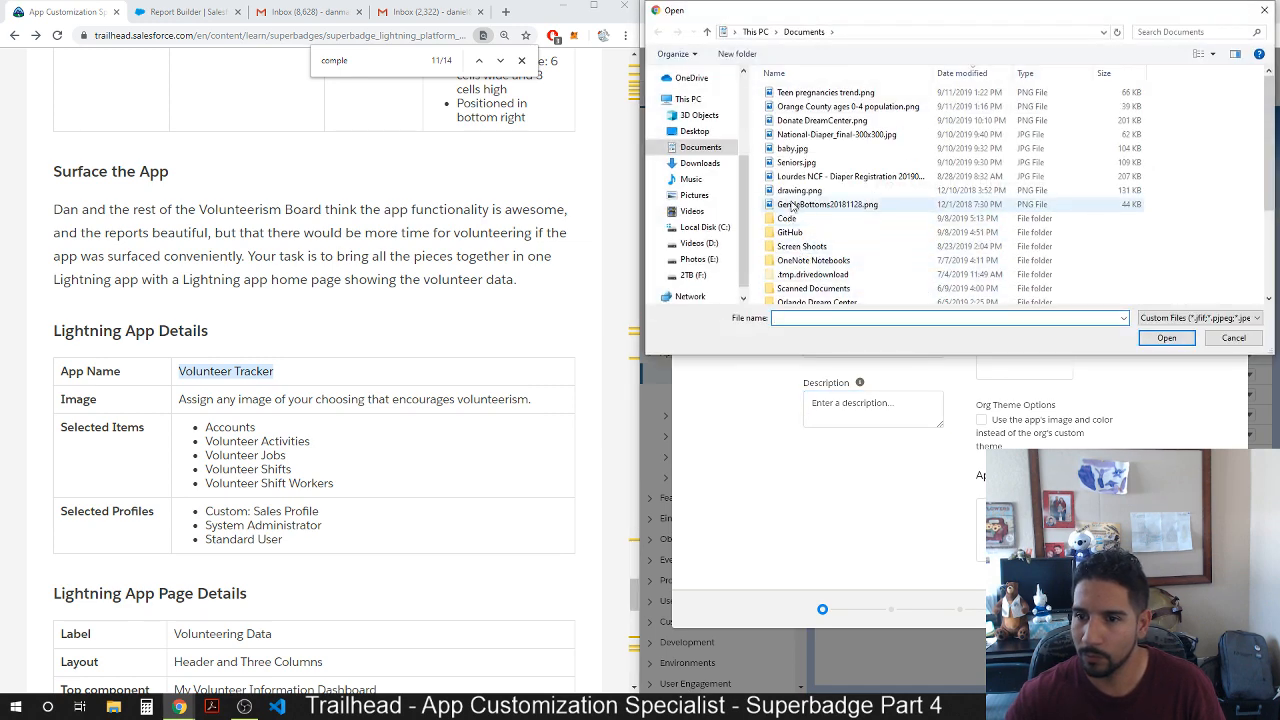
left_click(848, 121)
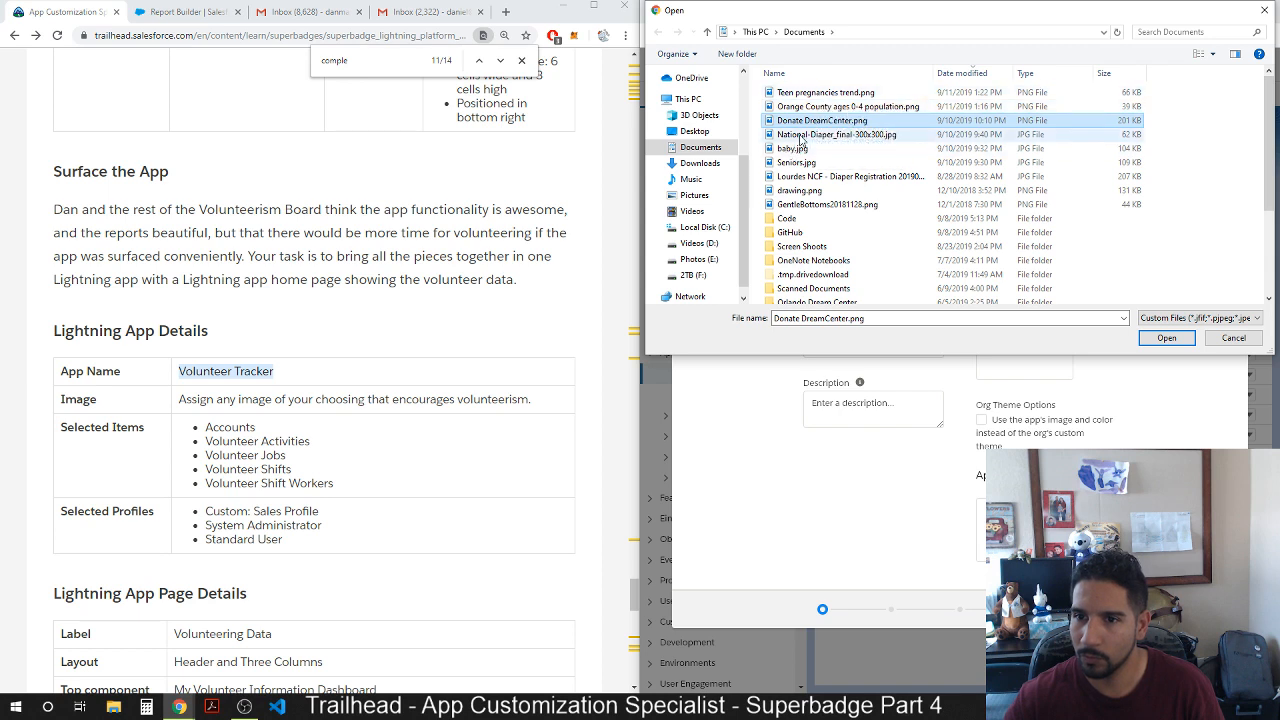
left_click(801, 136)
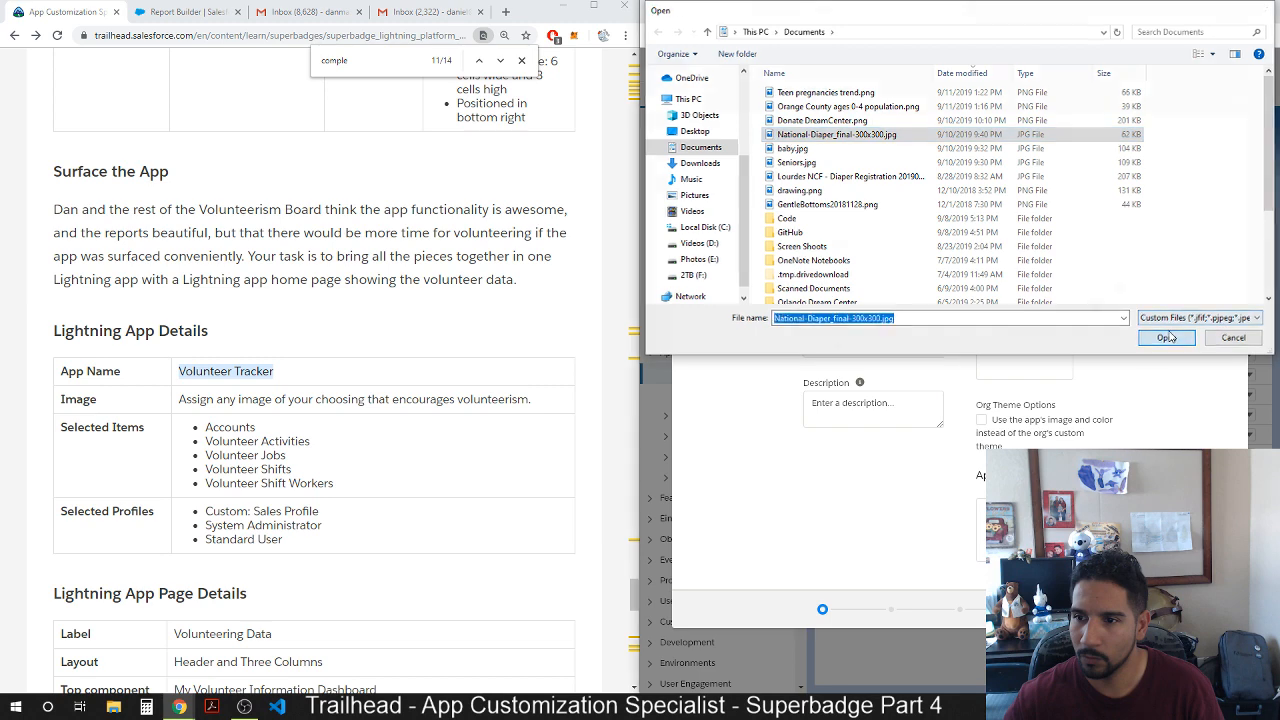
left_click(1166, 338)
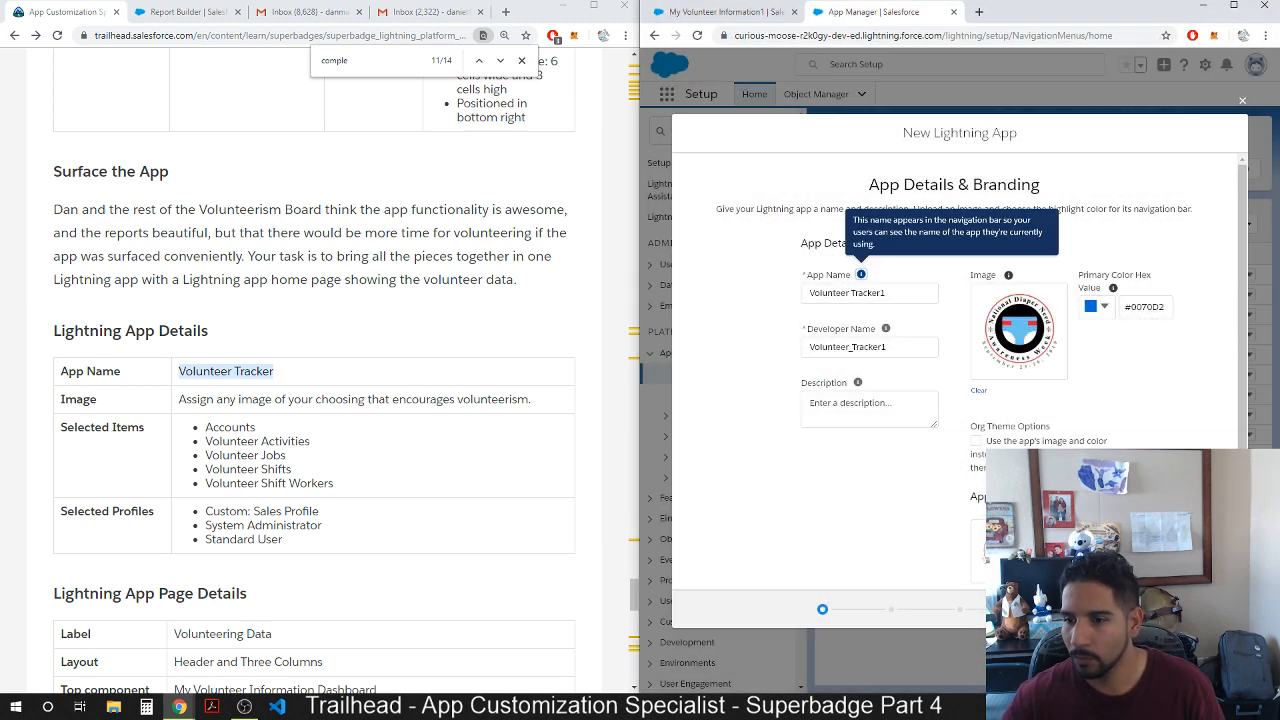
Set the new app's supported form factors to Desktop and phone, and continue past the utility items to the navigation items.
left_click(1216, 609)
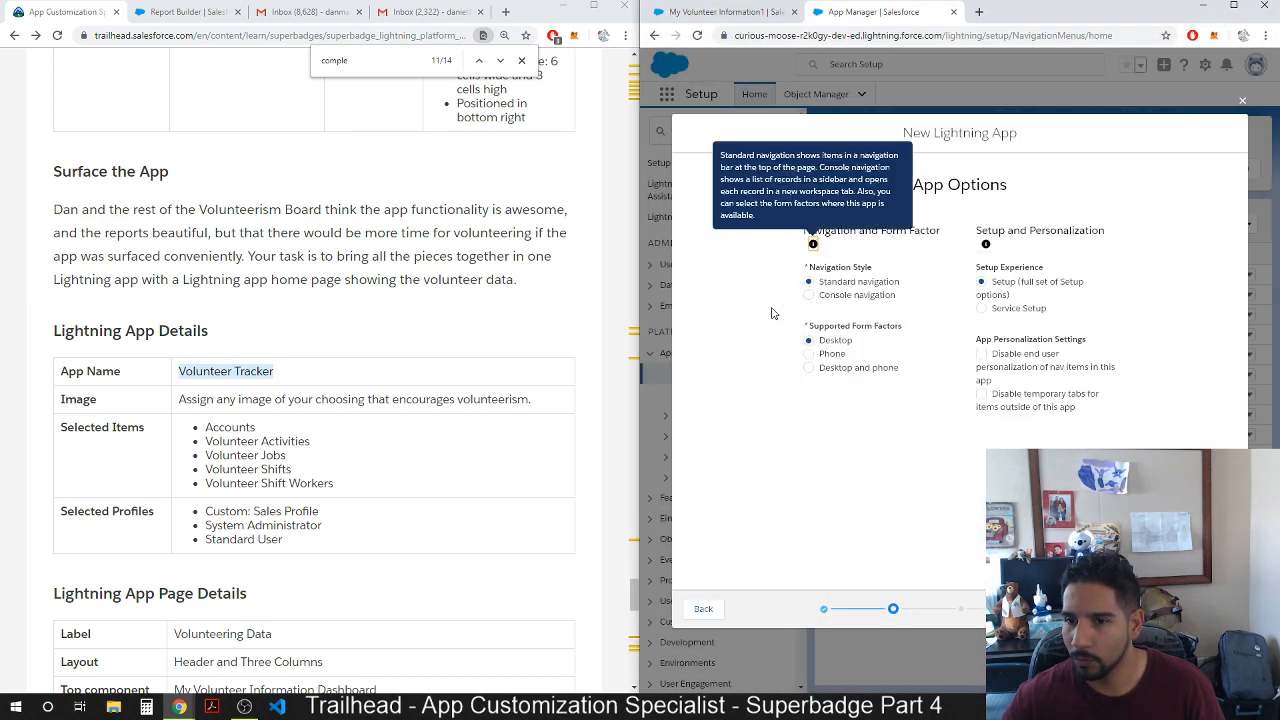
left_click(809, 368)
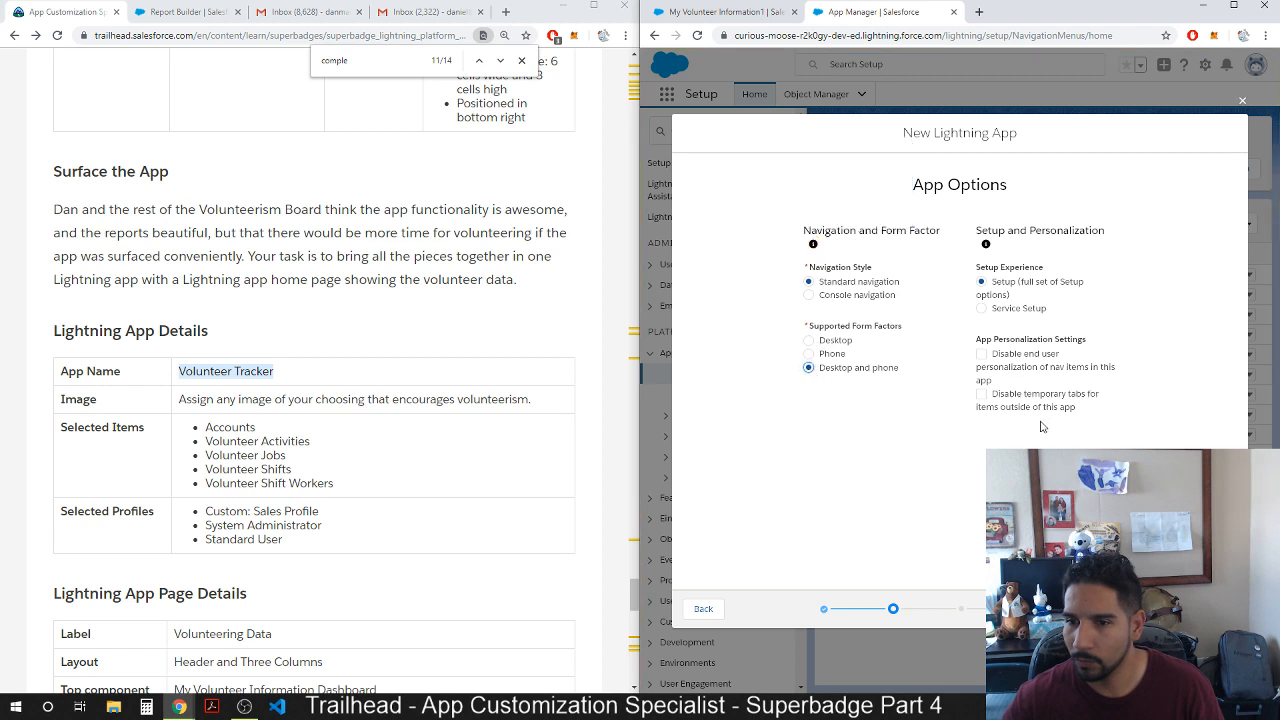
left_click(1216, 609)
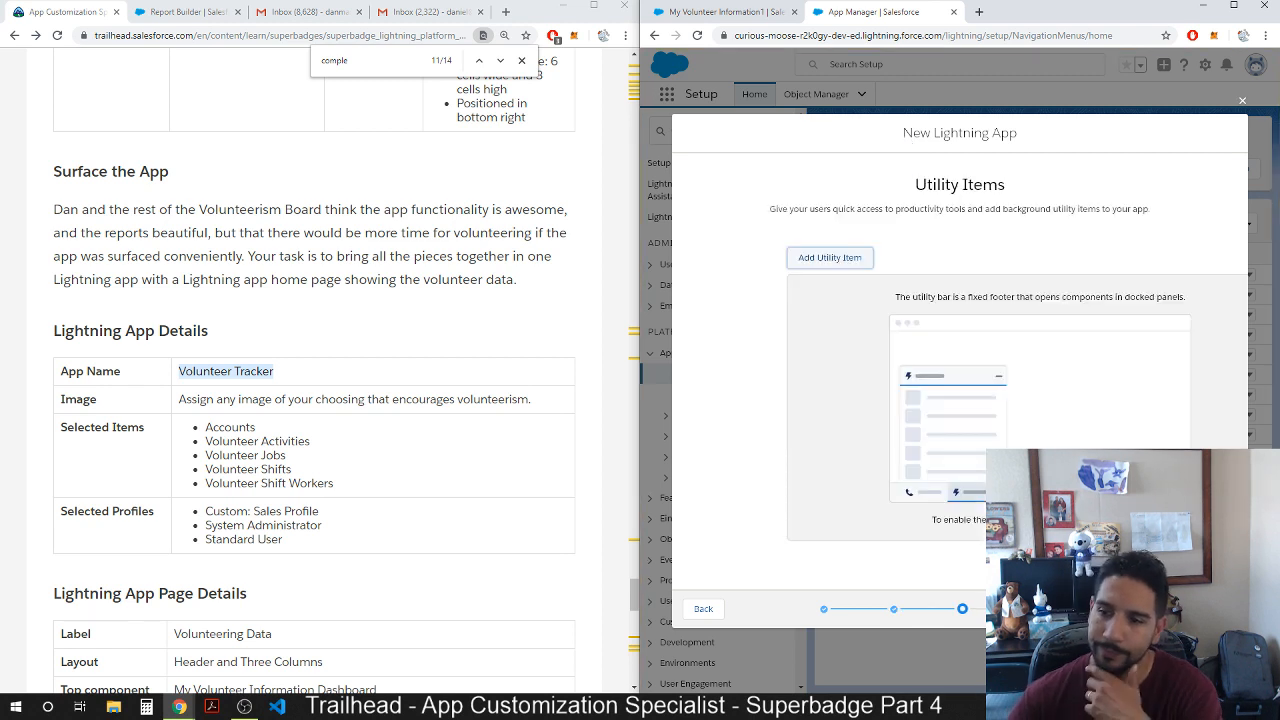
left_click(1216, 609)
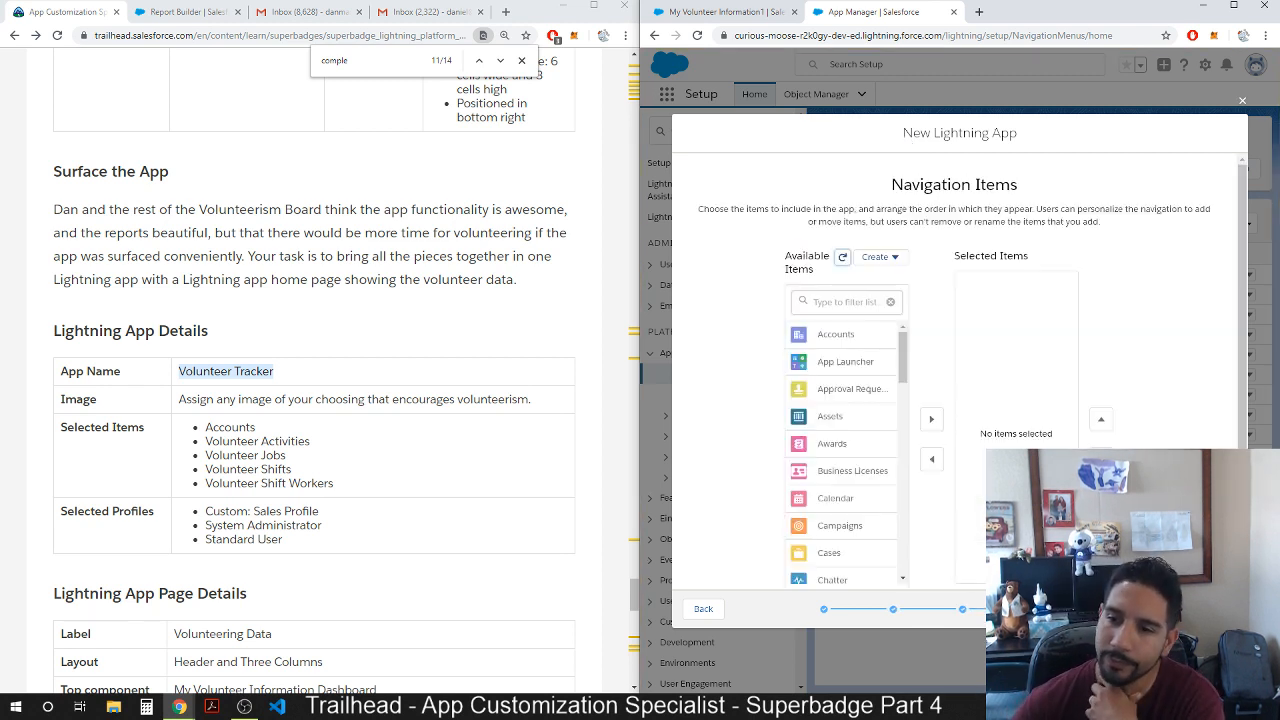
Add Accounts and Volunteer Shifts to the new app's selected navigation items.
left_click(836, 312)
left_click(836, 334)
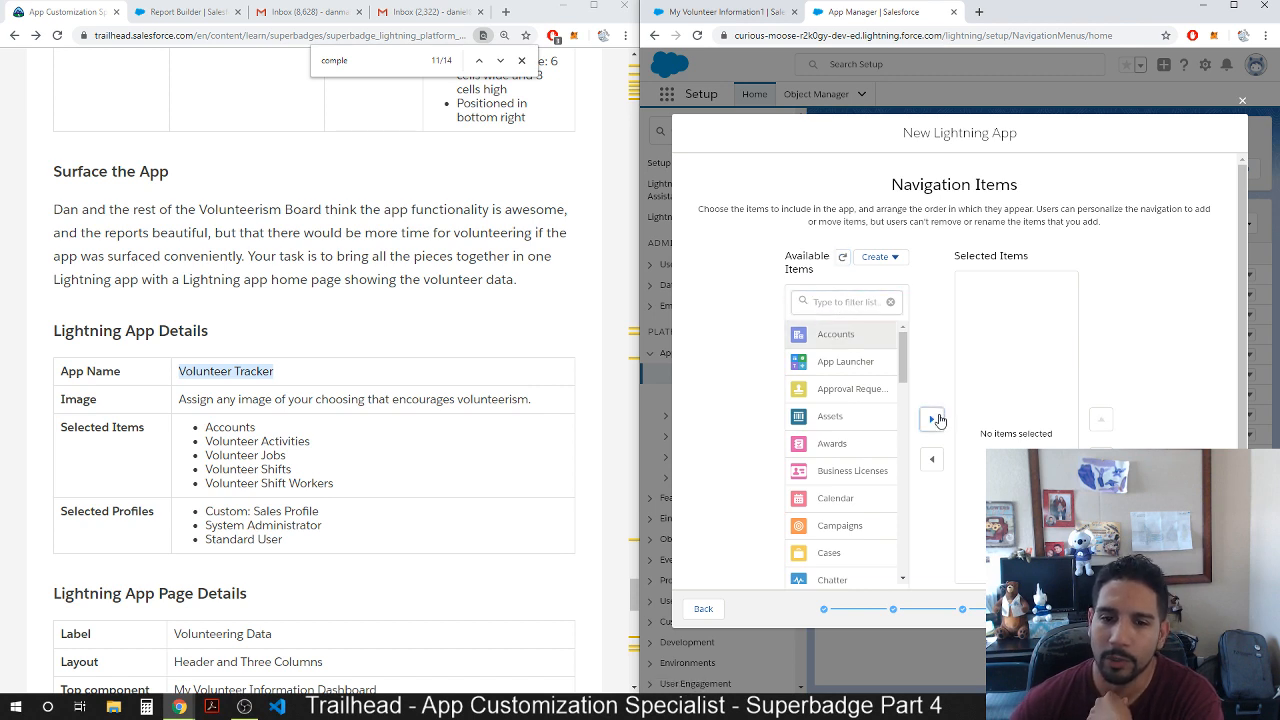
left_click(931, 419)
left_click_drag(902, 358, 884, 598)
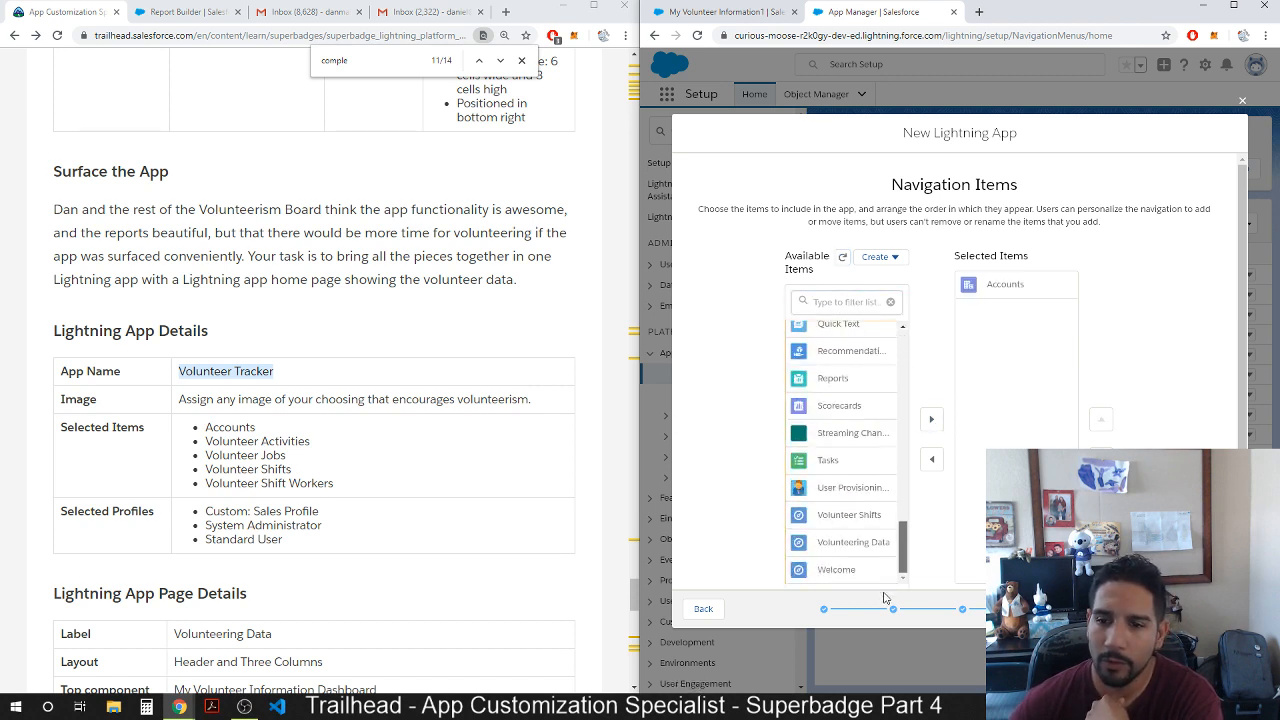
left_click(859, 511)
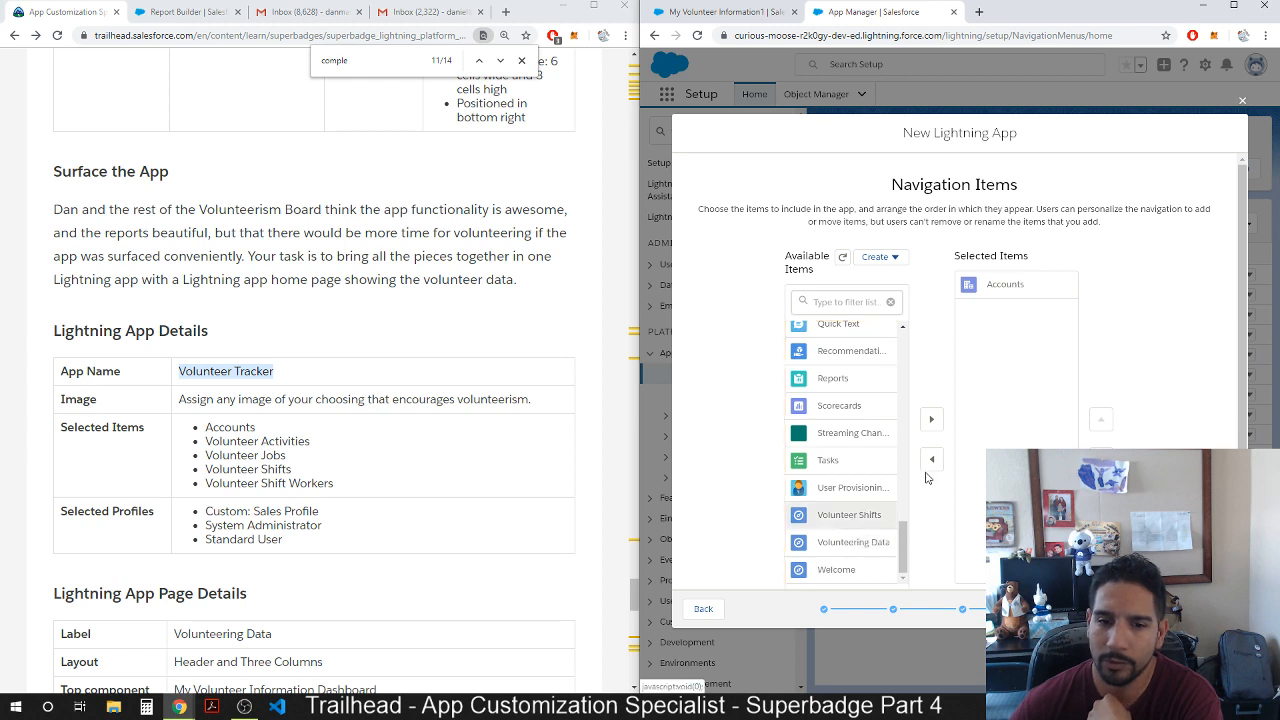
left_click(931, 419)
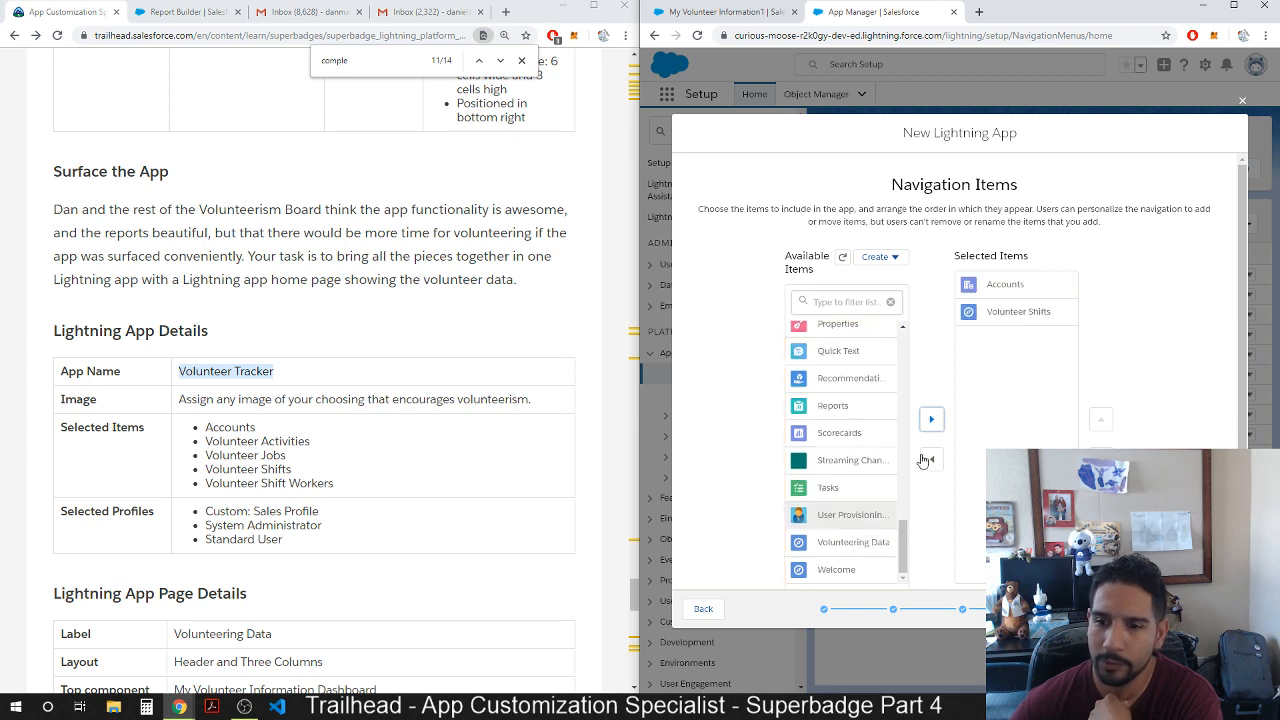
Look through the available navigation items for the other volunteer objects and discard the unfinished Volunteer Tracker1 app.
left_click(872, 548)
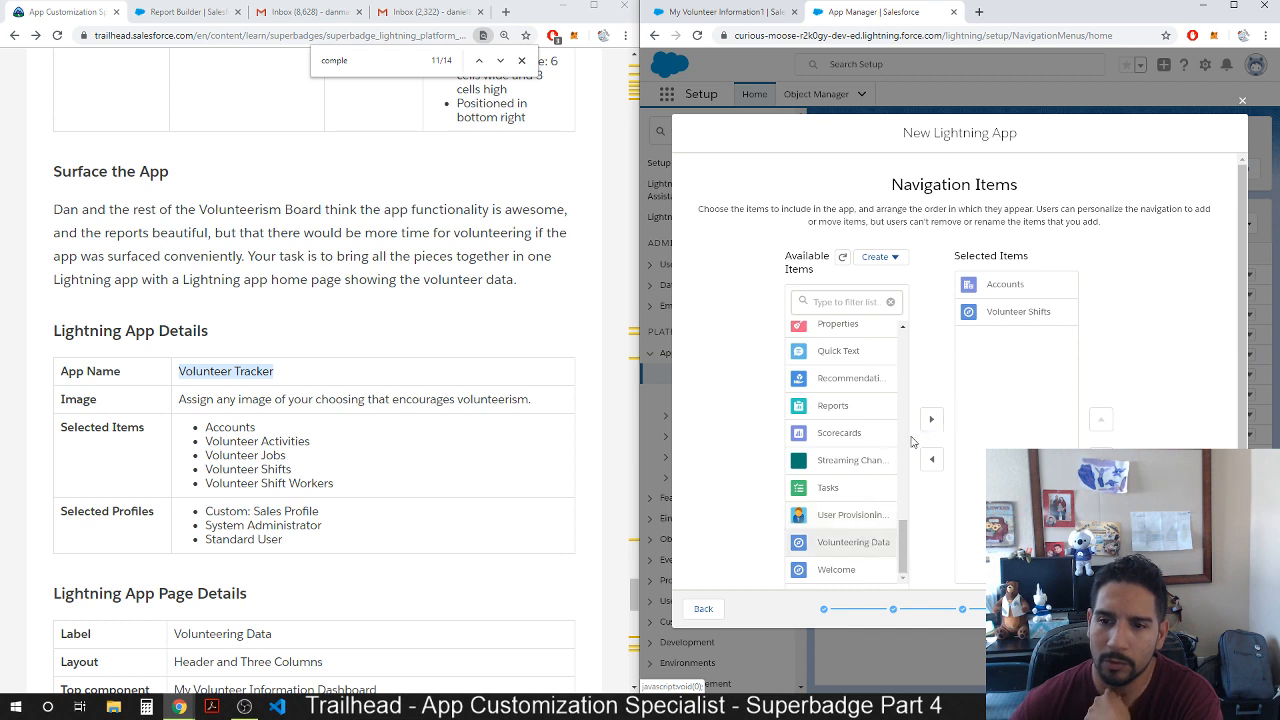
left_click_drag(902, 539, 897, 446)
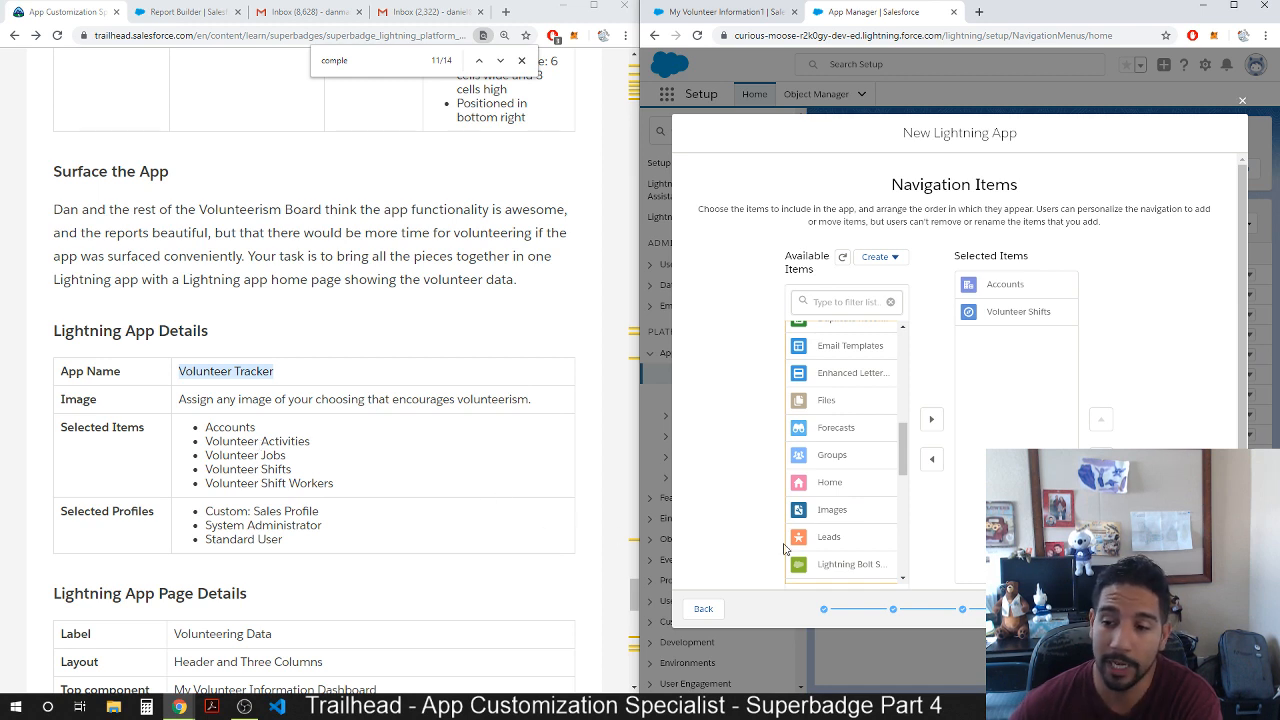
left_click(1241, 103)
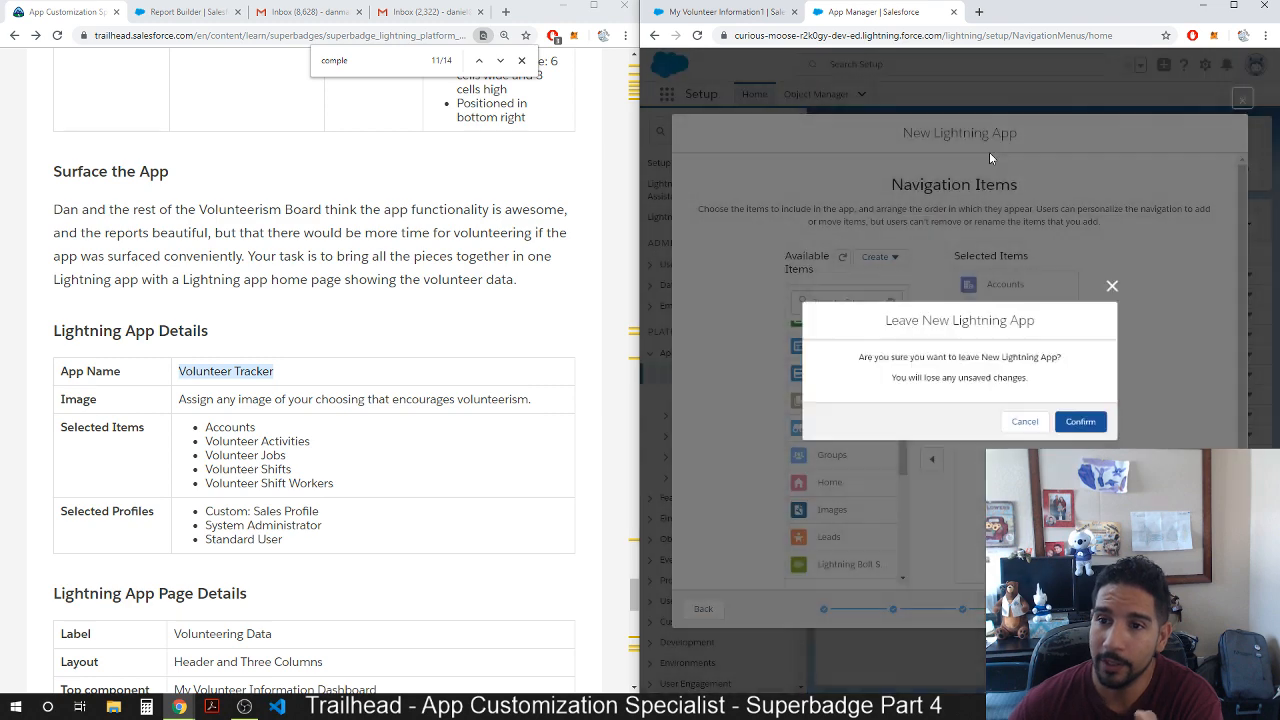
left_click(1080, 422)
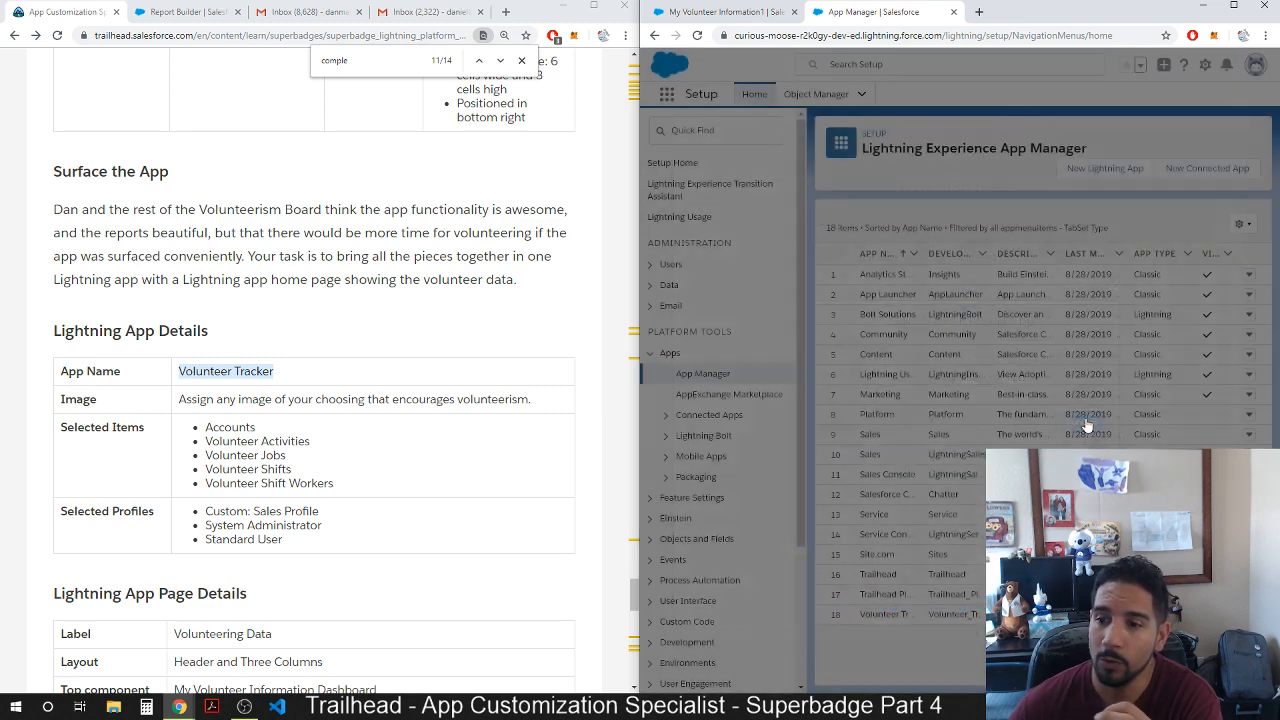
Search Setup for "tabs" and open the custom Tabs page.
left_click(717, 131)
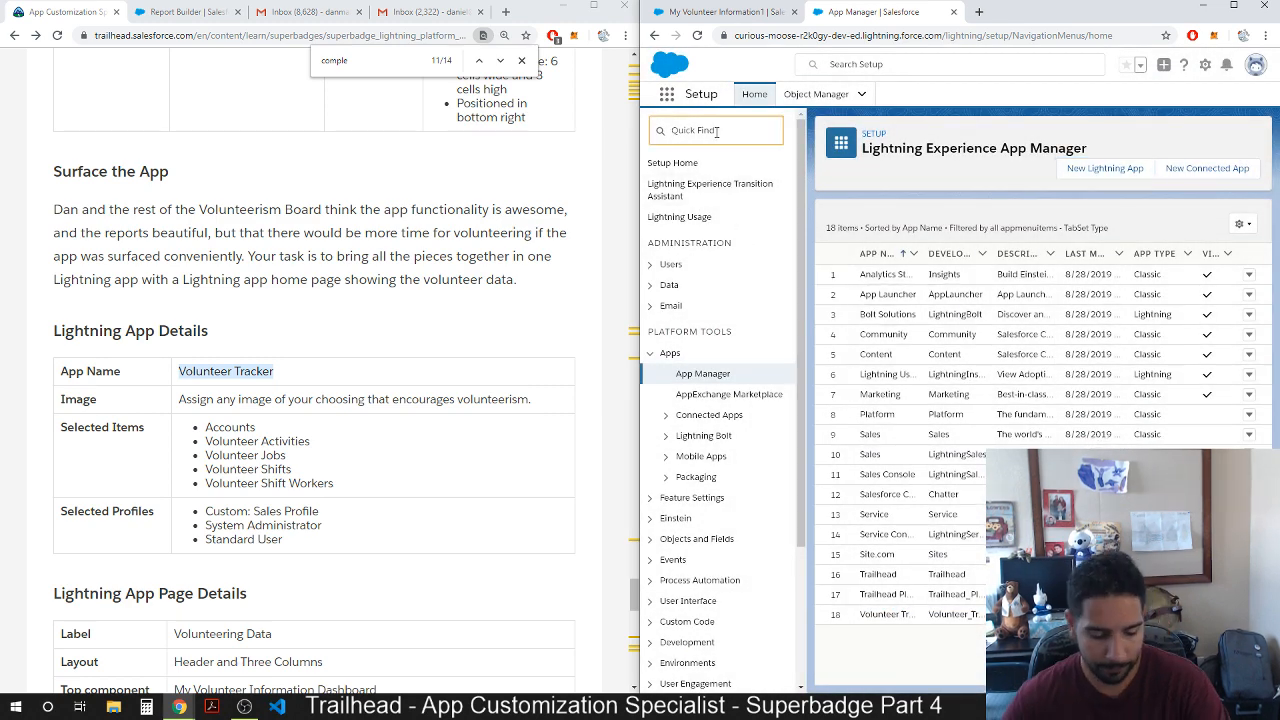
type("l")
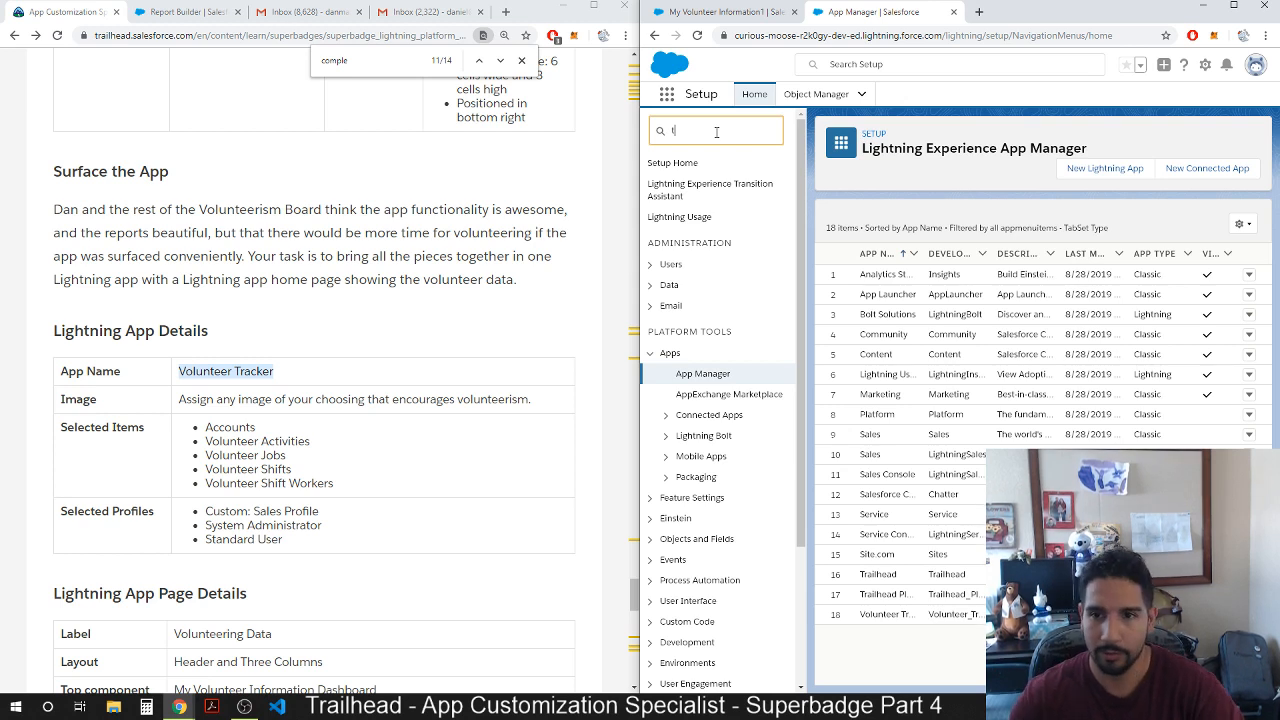
type("abs")
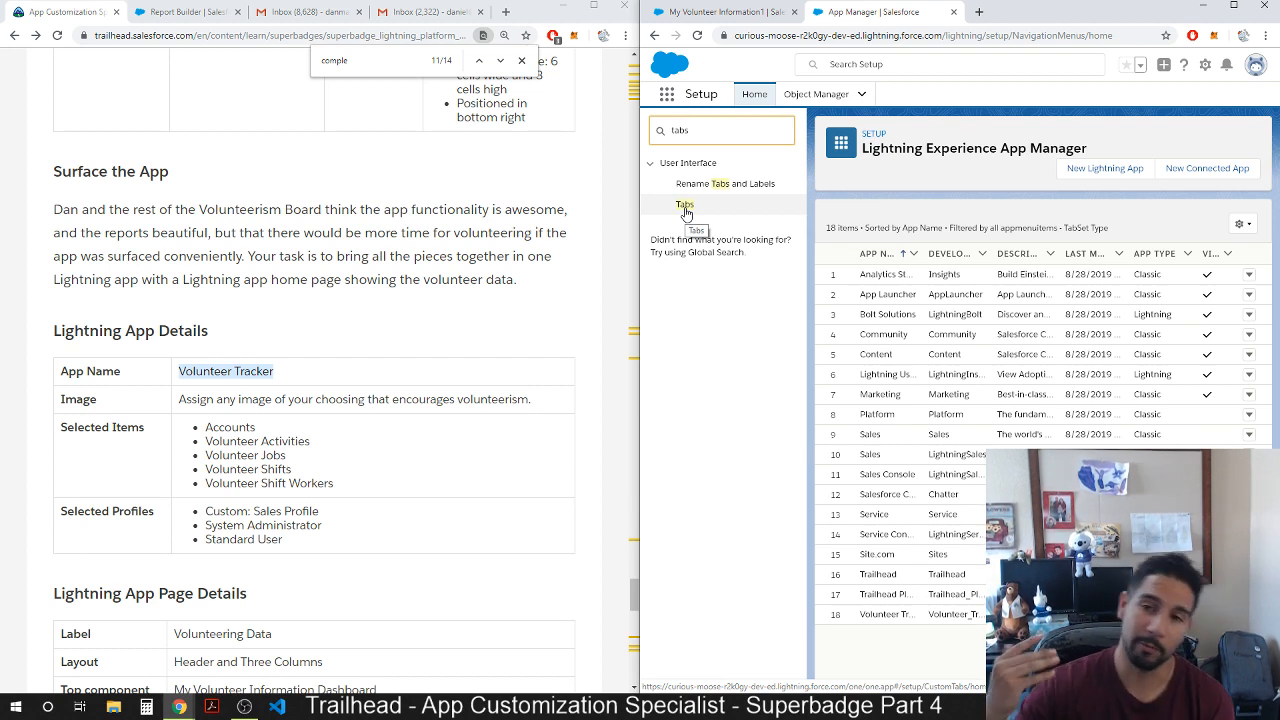
left_click(685, 206)
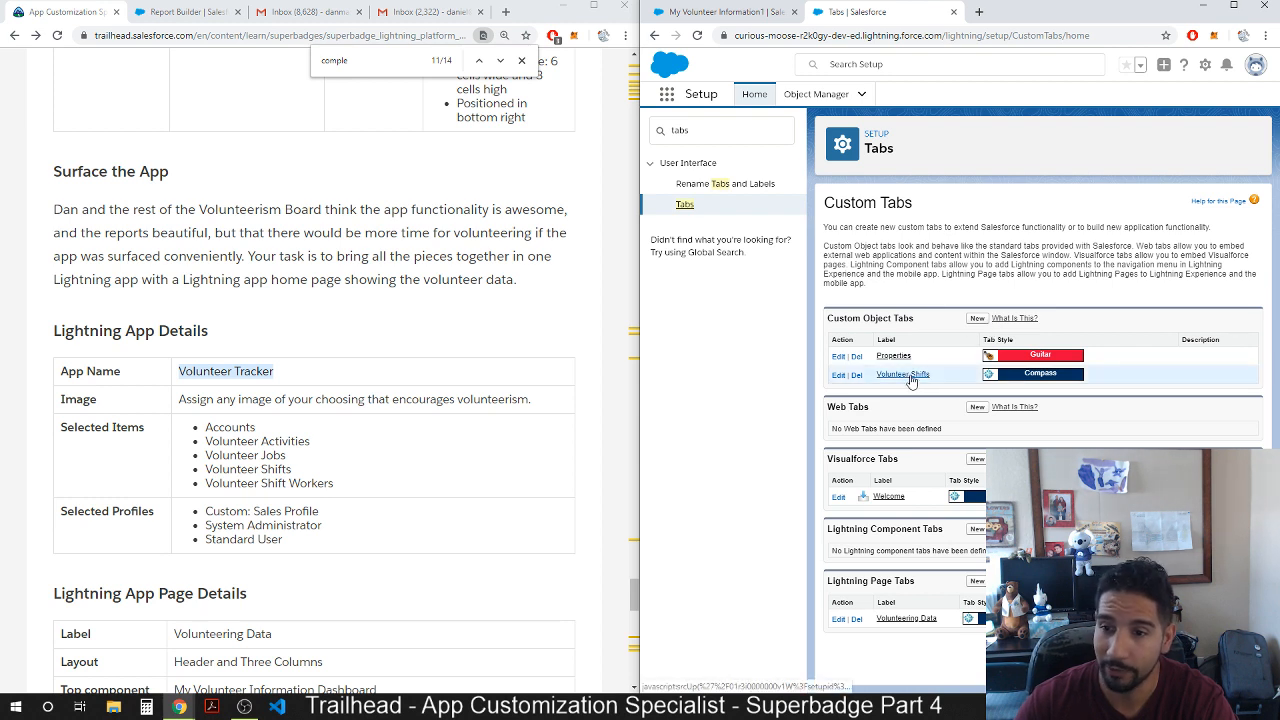
Create a custom object tab for Volunteer Job with the Bridge tab style, keeping the default profile visibility and custom app selections.
left_click(977, 318)
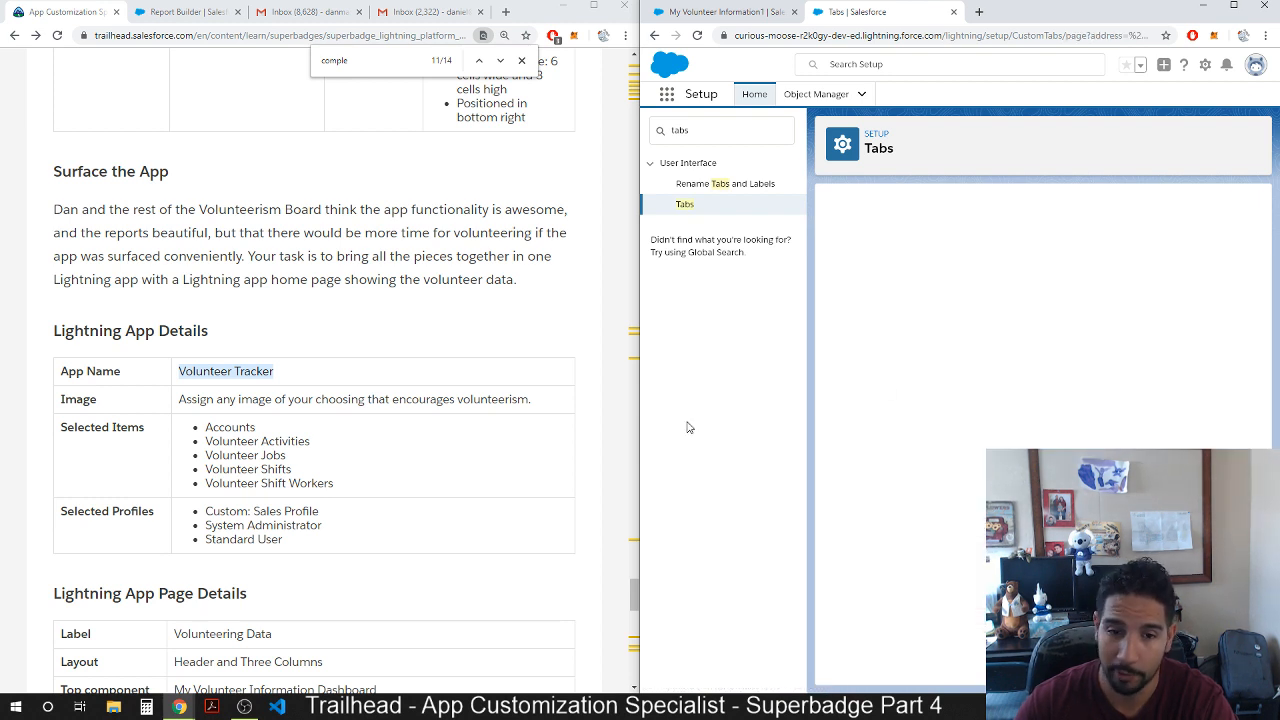
left_click(927, 310)
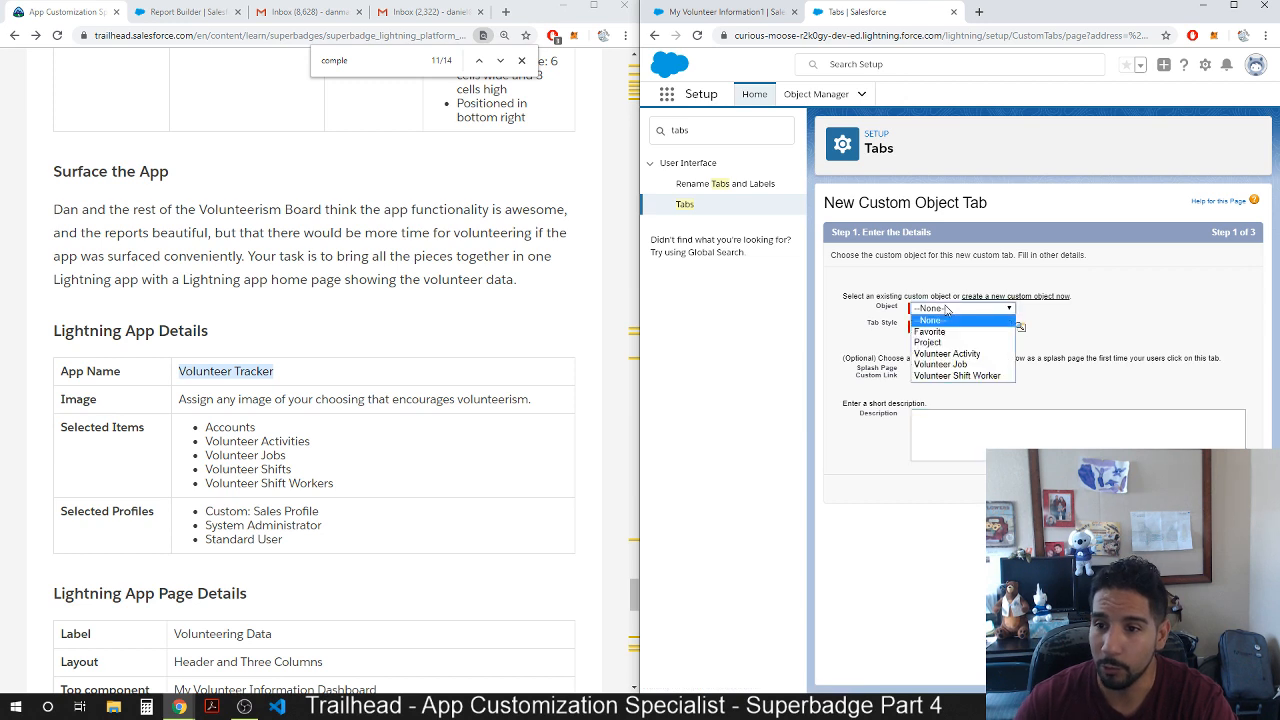
left_click(958, 365)
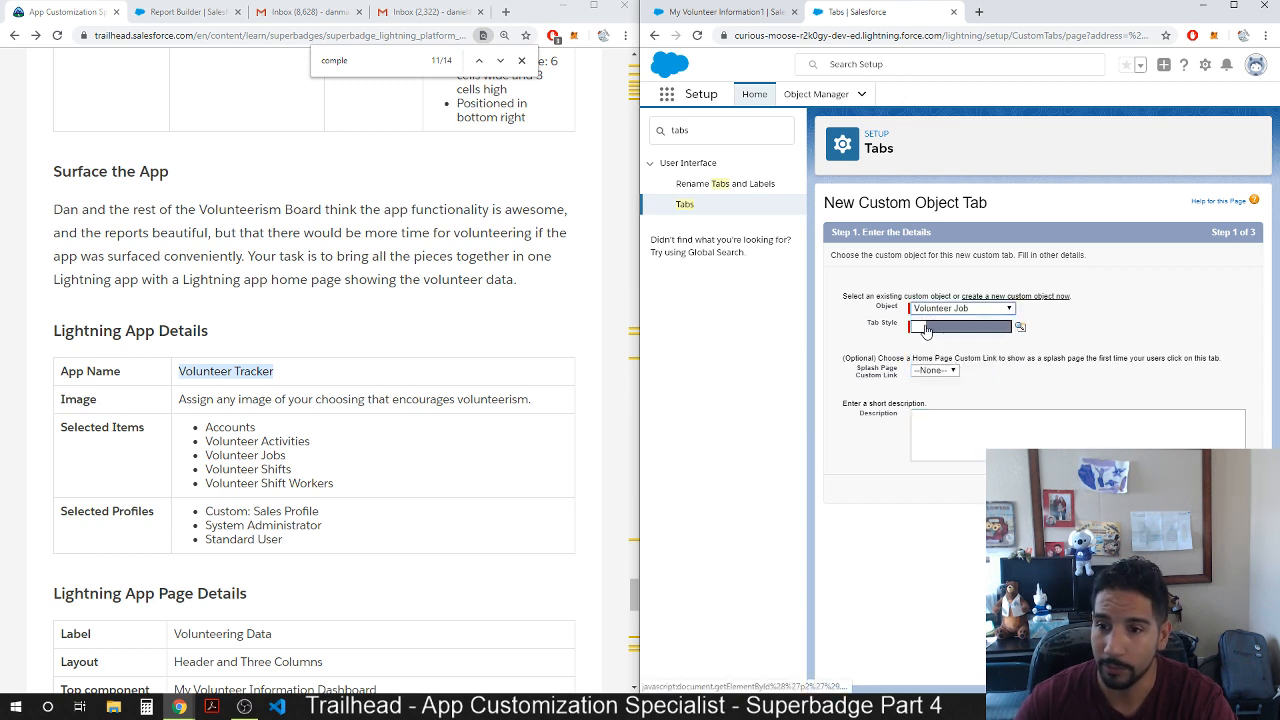
left_click(1018, 327)
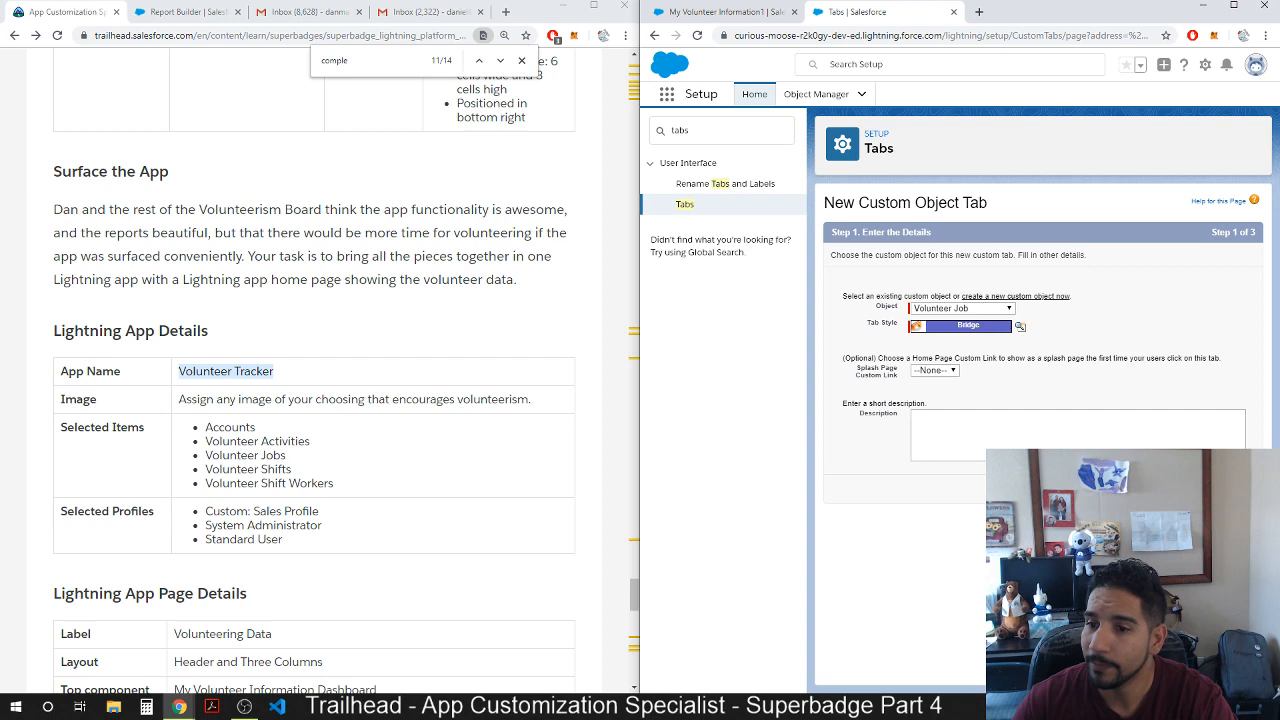
scroll(900, 480, "down", 10)
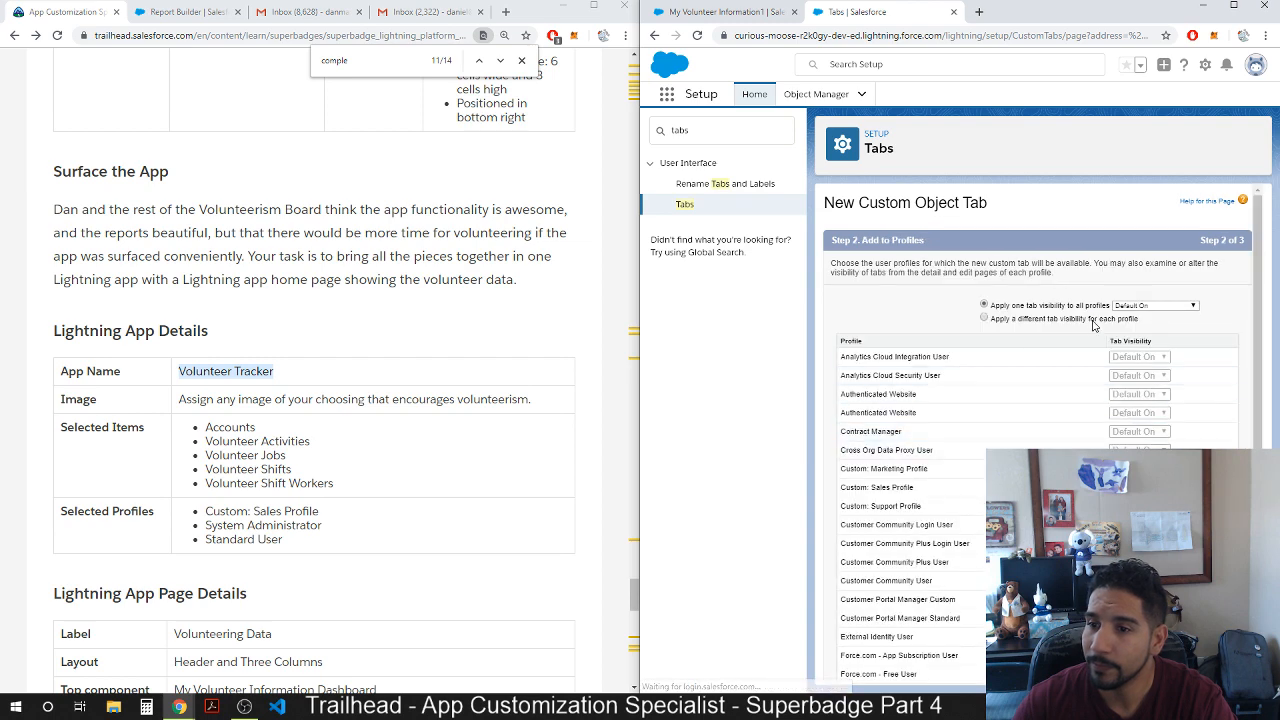
left_click(1185, 668)
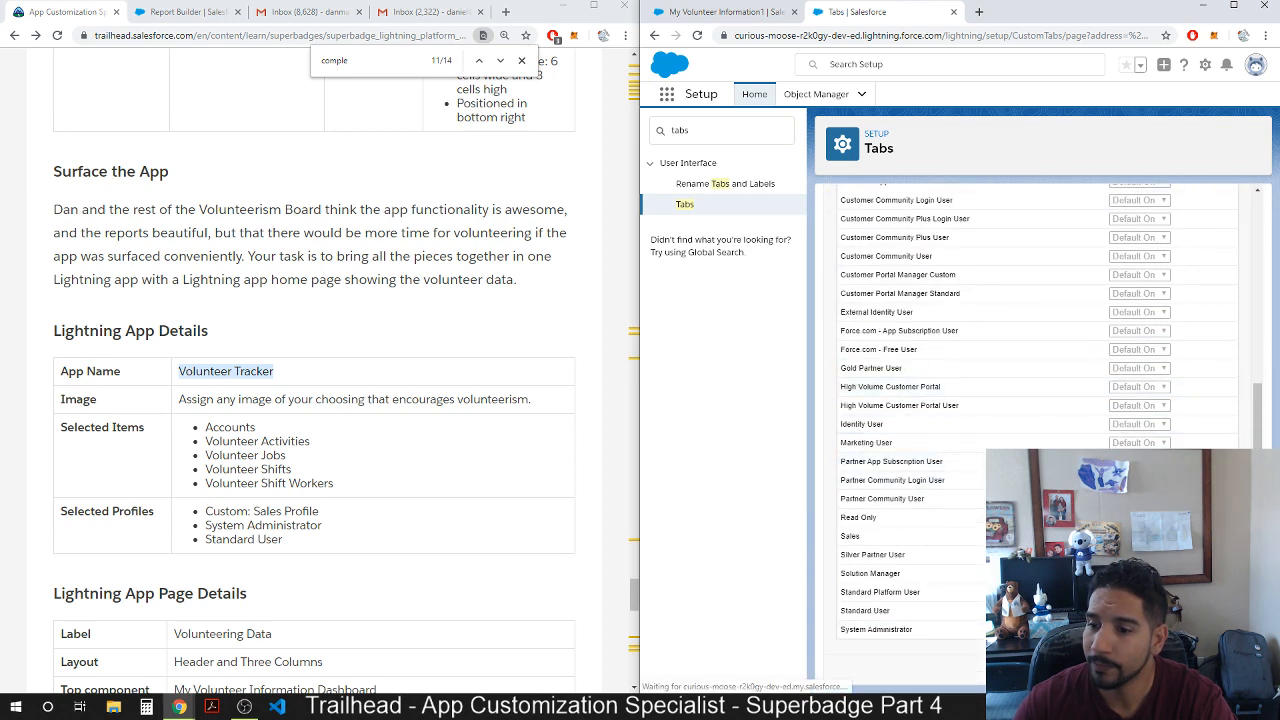
scroll(1187, 395, "down", 1)
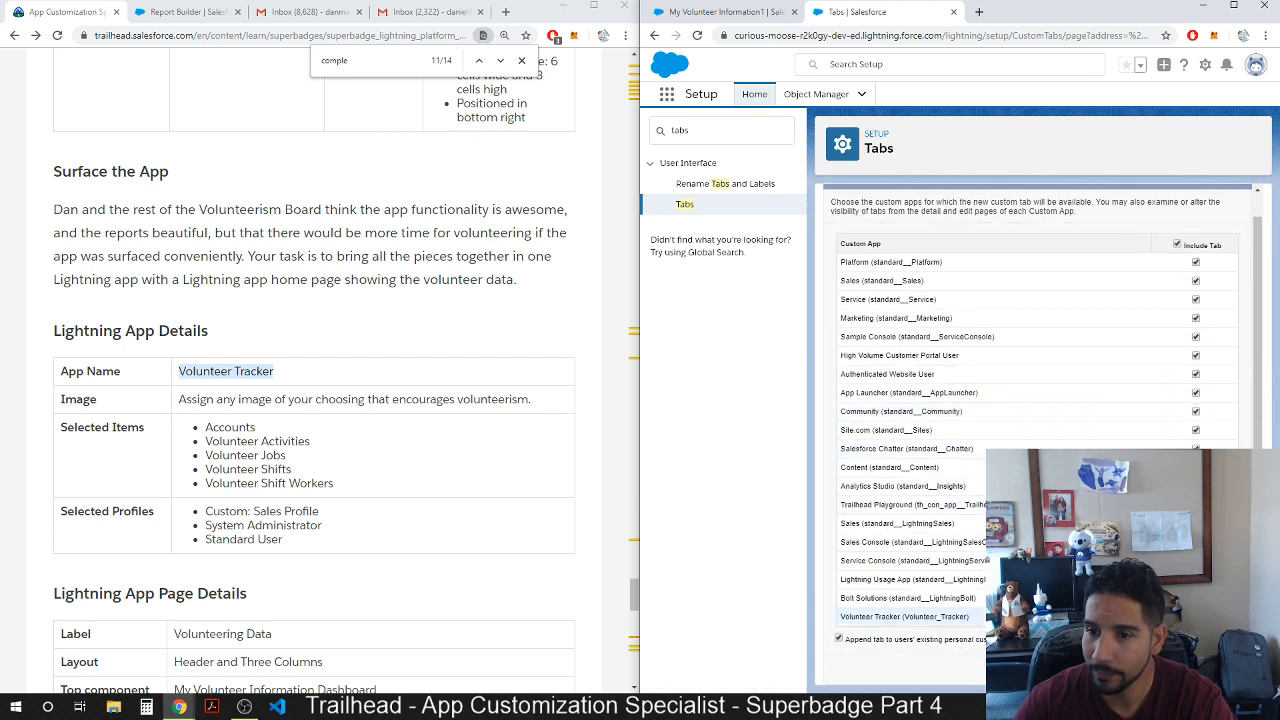
left_click(1188, 665)
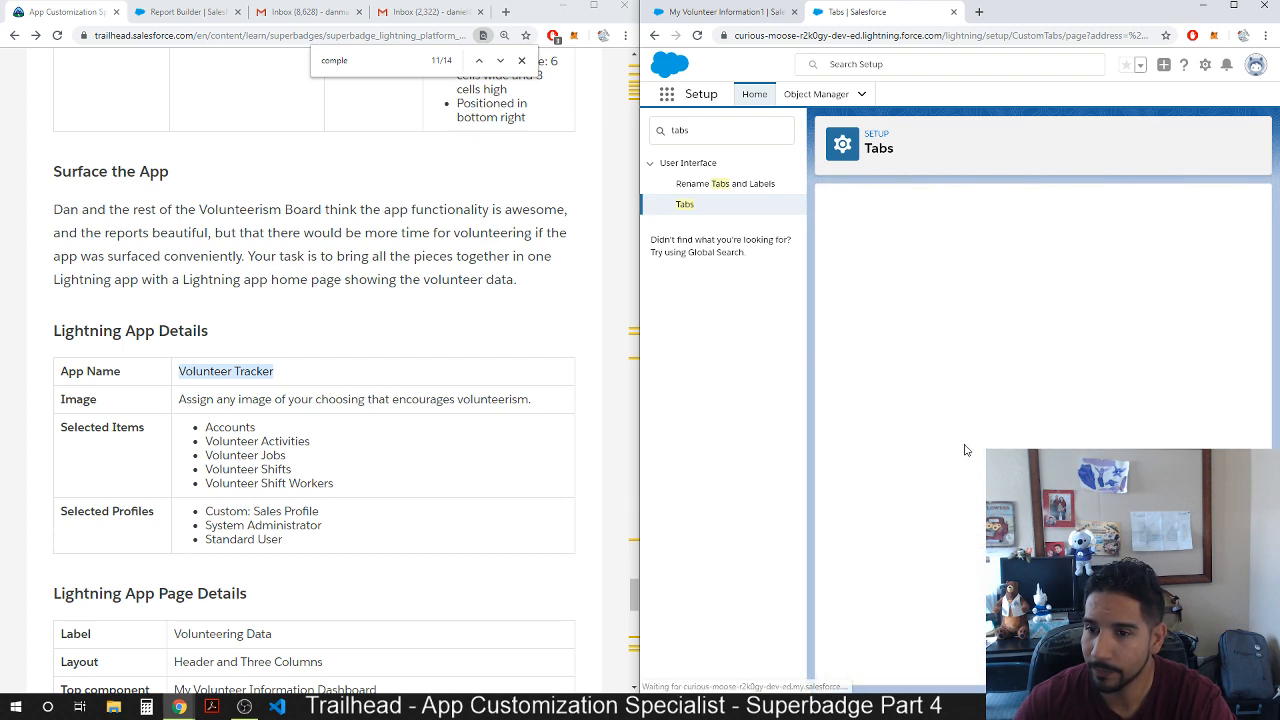
Create a custom object tab for Volunteer Shift Worker with the Hot Air Balloon tab style, keeping the default profile visibility and custom app selections.
left_click(976, 318)
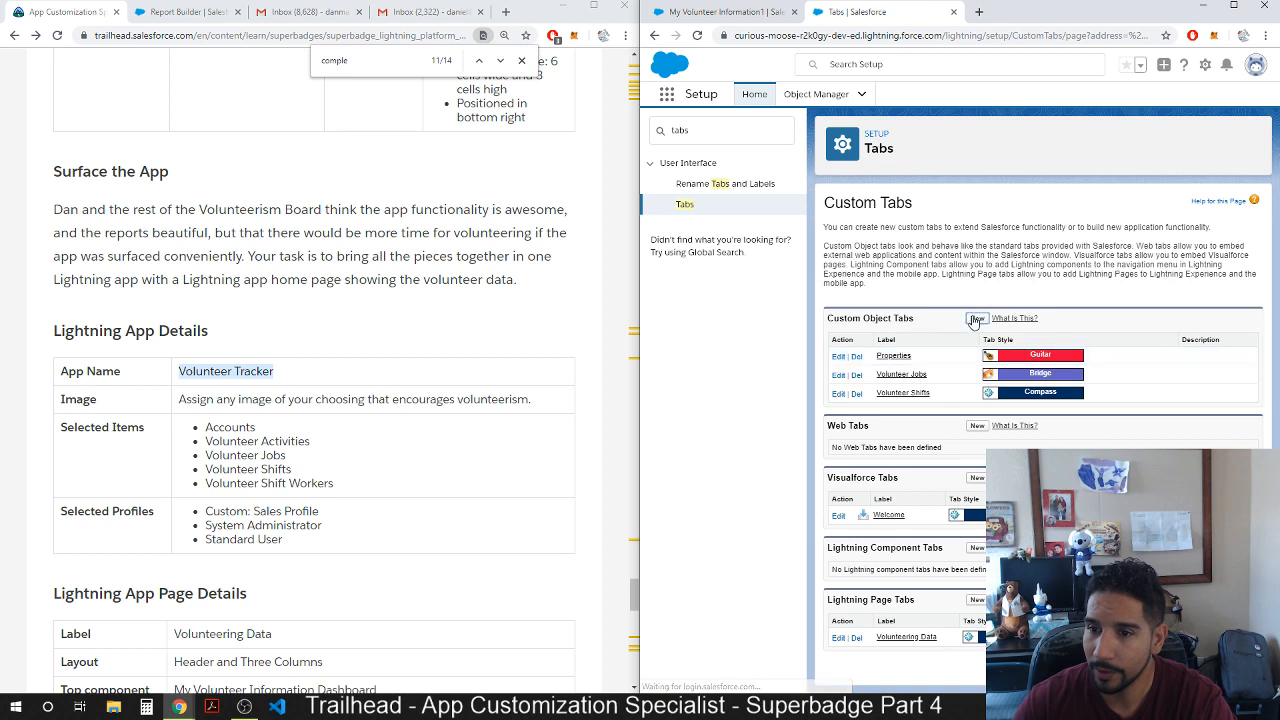
left_click(947, 309)
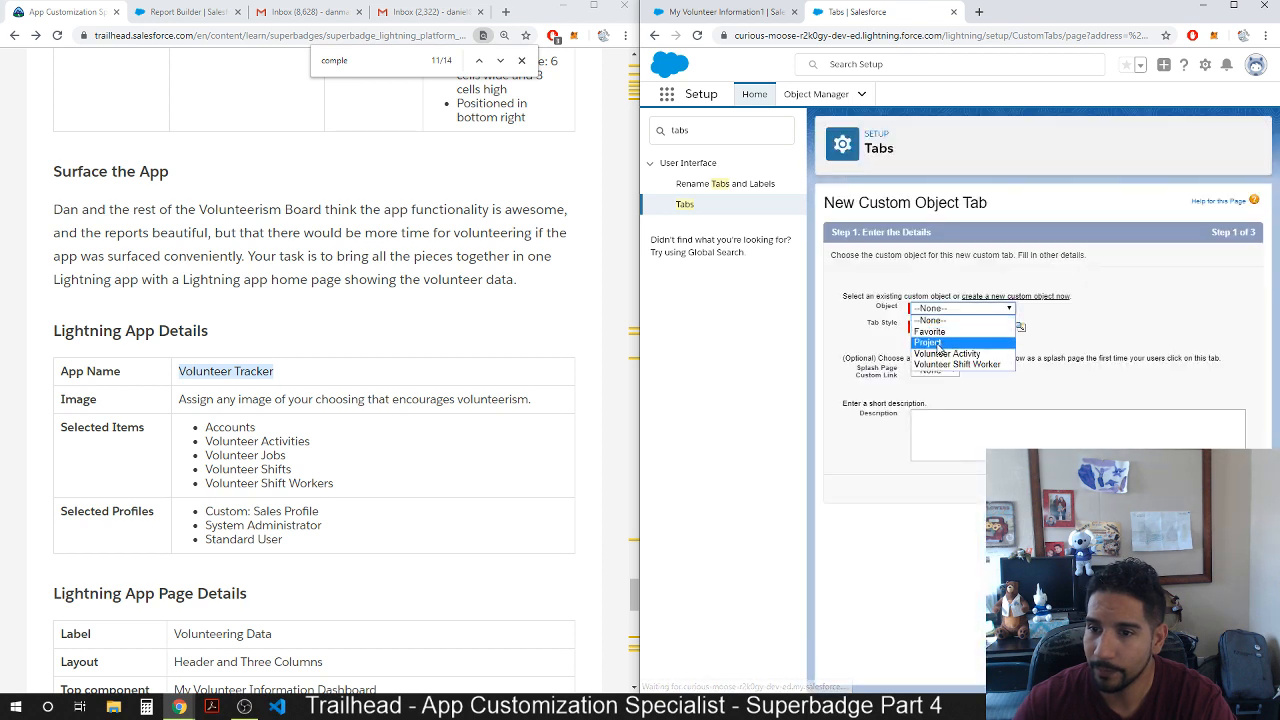
left_click(945, 354)
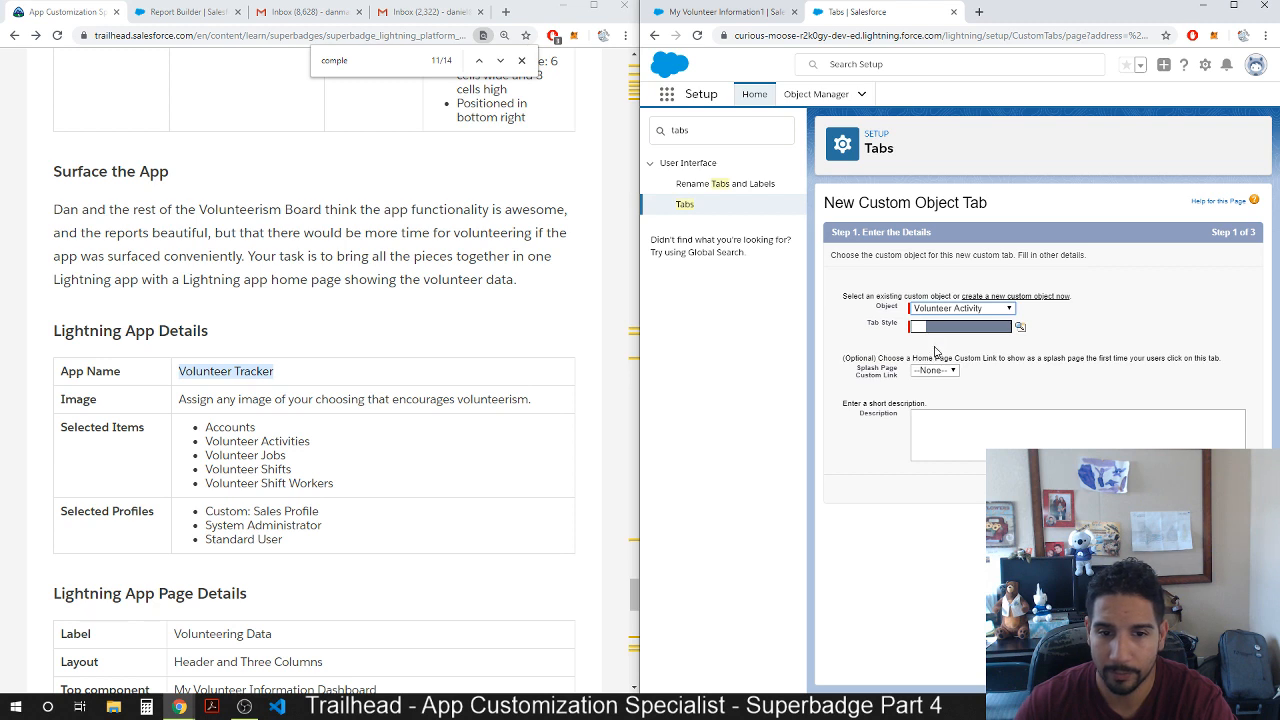
left_click(957, 312)
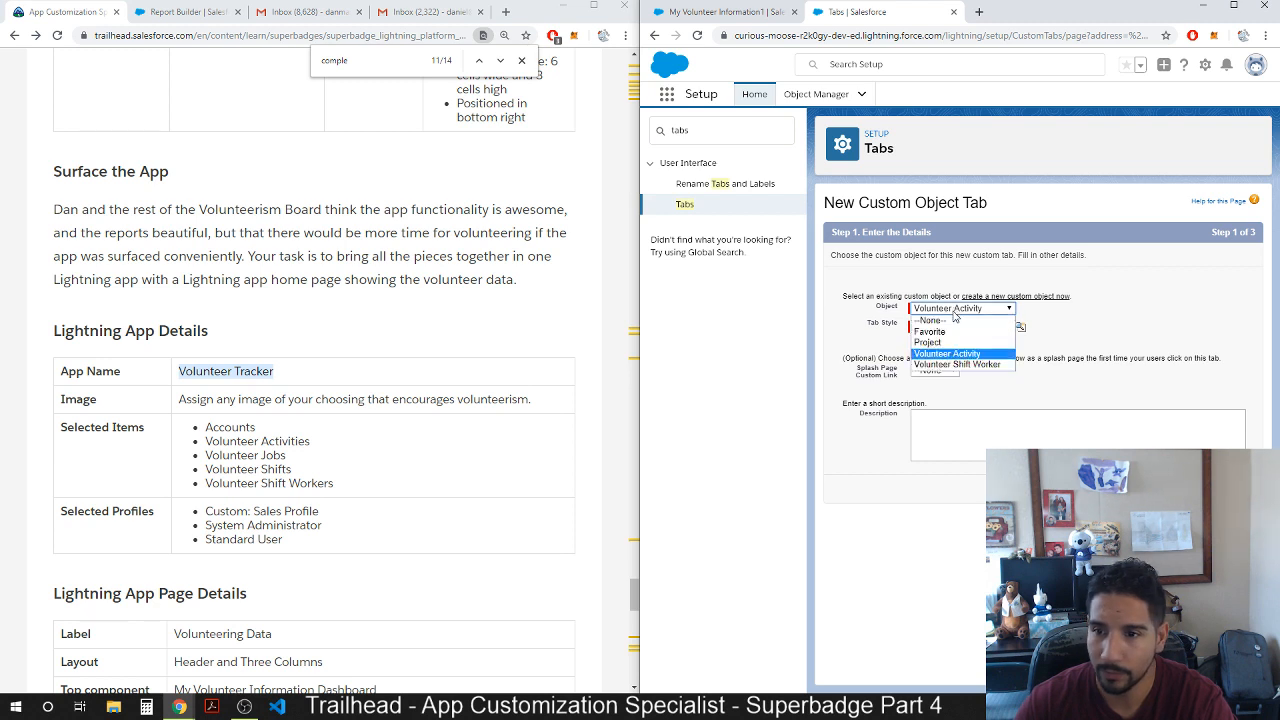
left_click(945, 366)
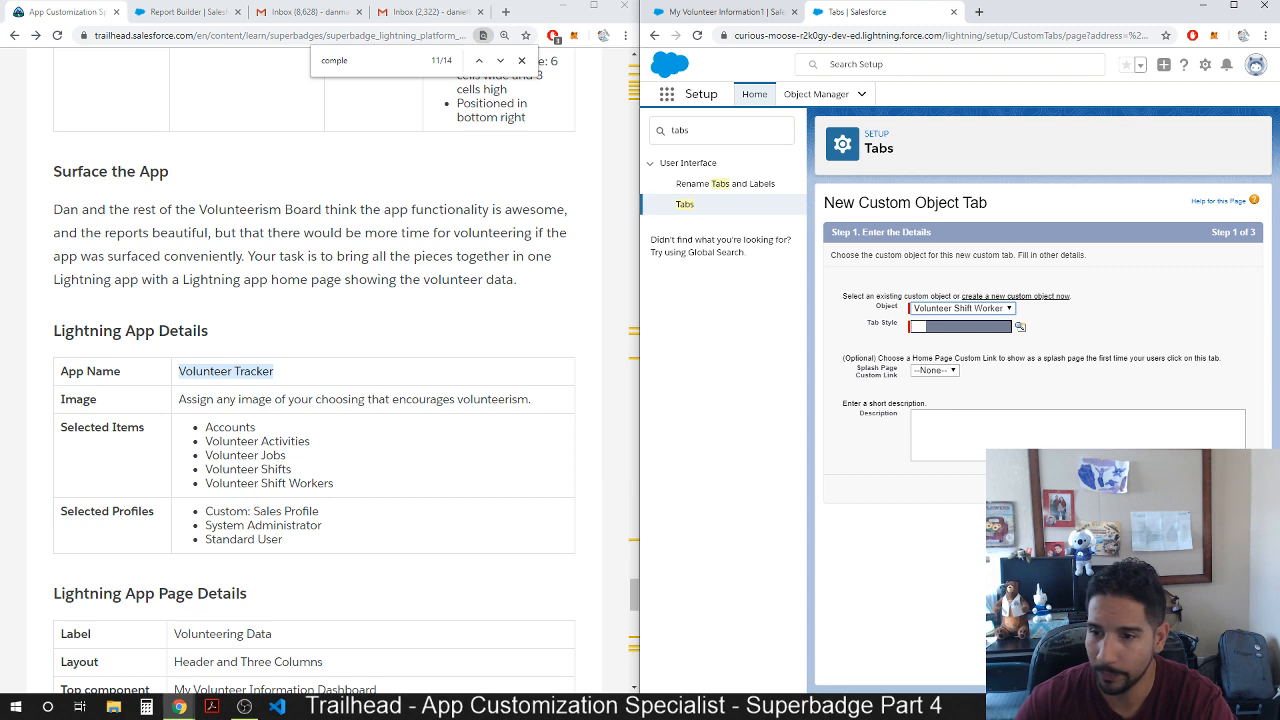
left_click(1020, 328)
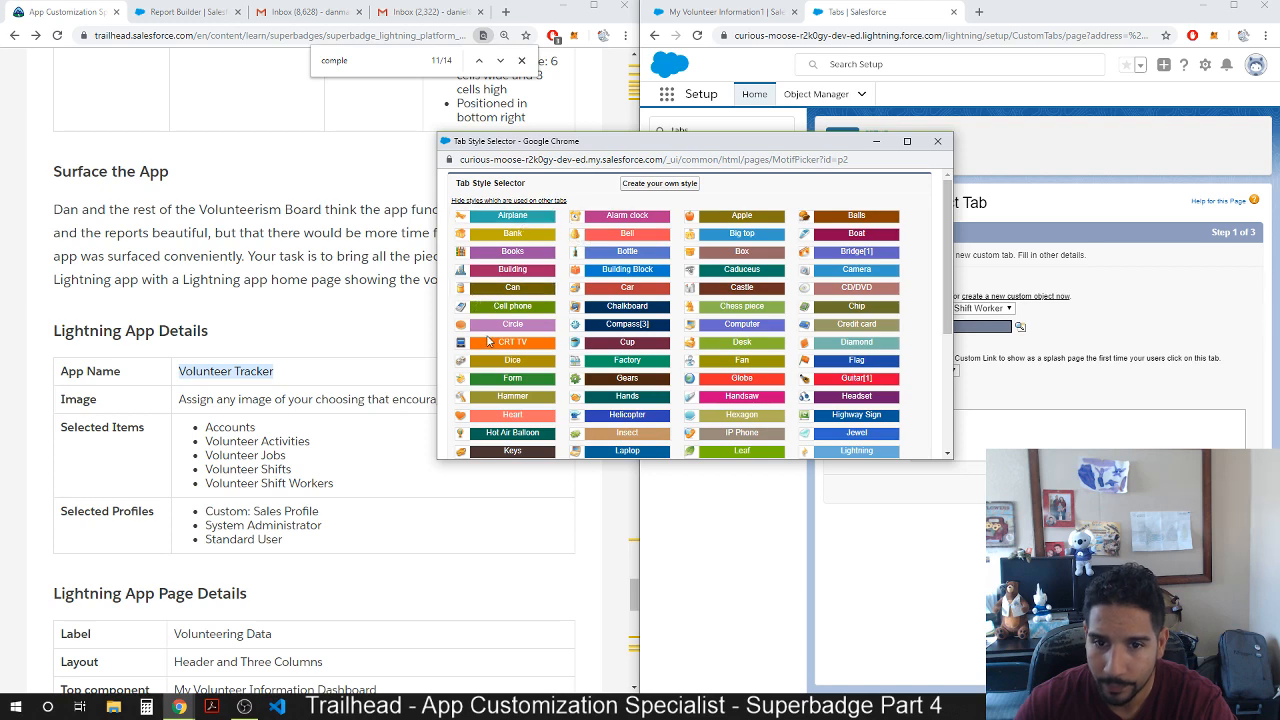
left_click(510, 433)
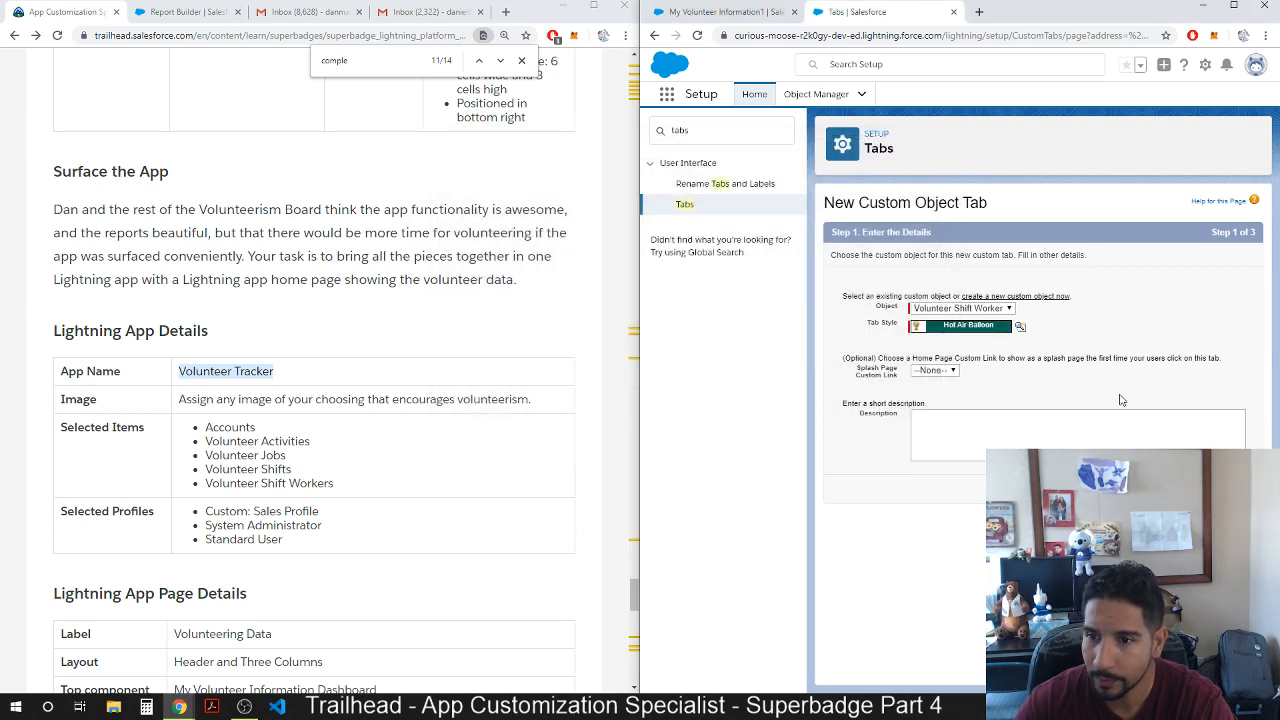
left_click(1194, 488)
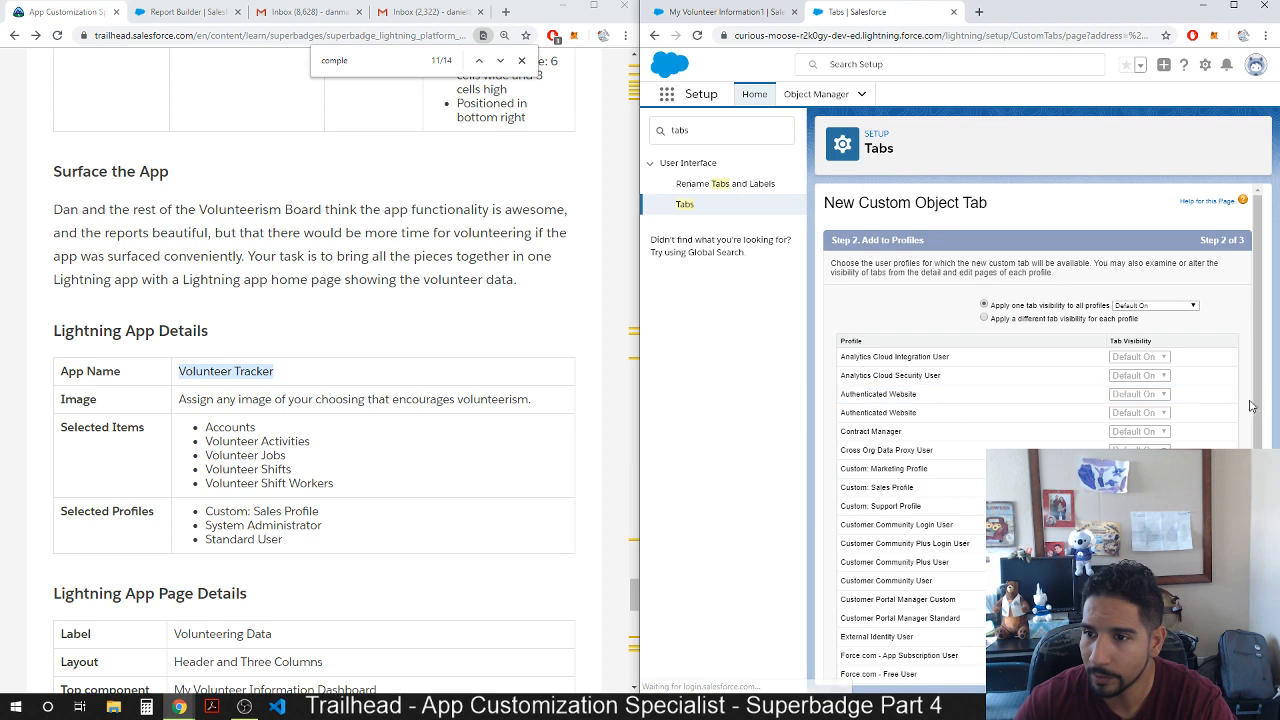
scroll(1249, 400, "down", 4)
left_click(1194, 667)
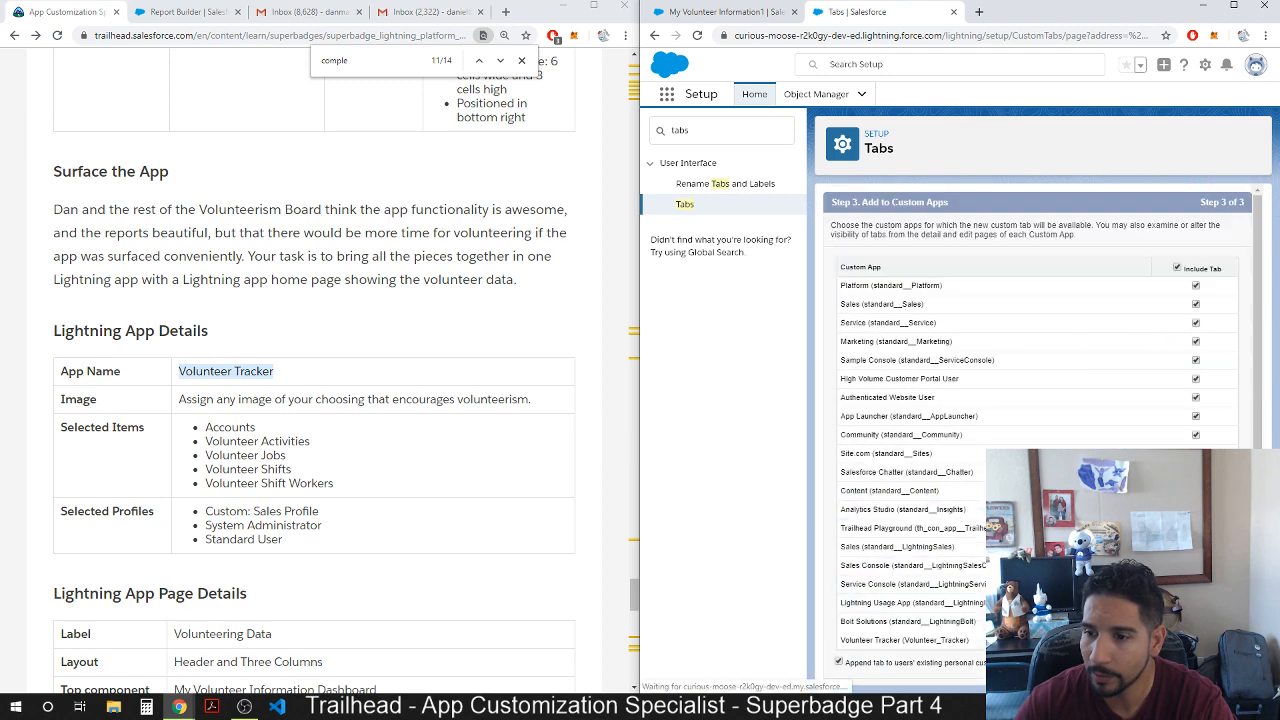
scroll(1194, 545, "down", 2)
left_click(1194, 667)
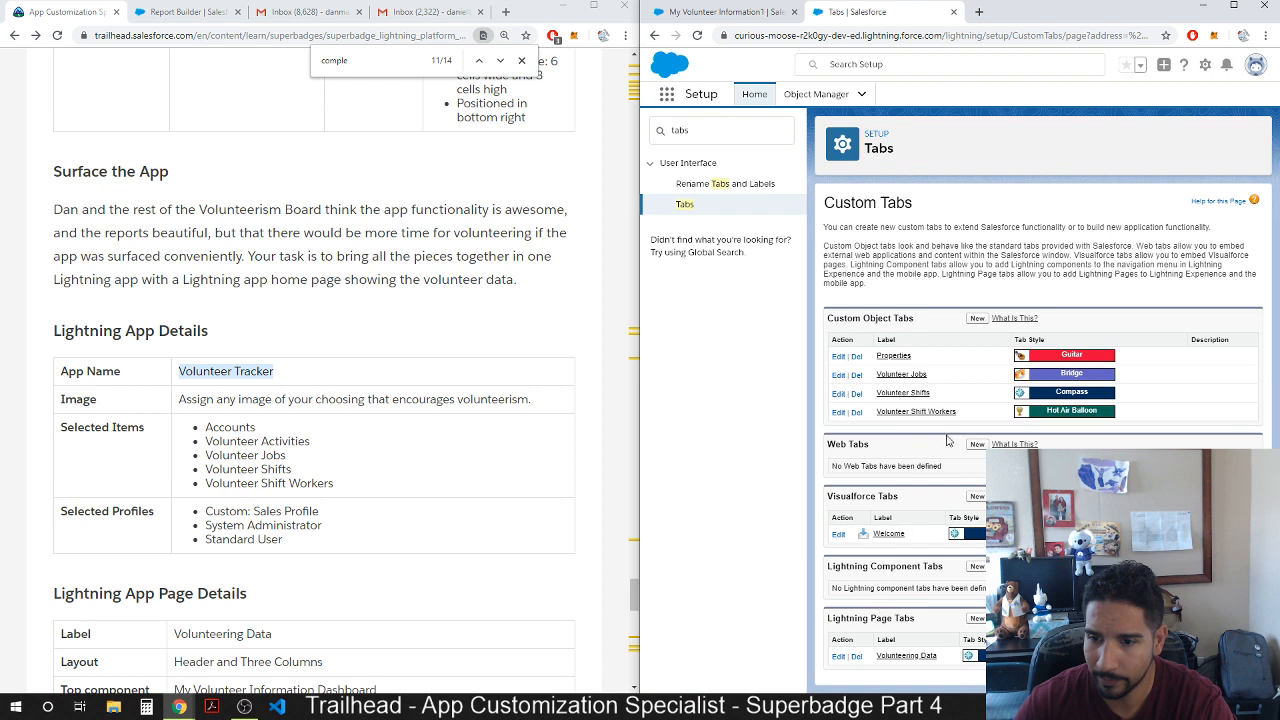
Create a custom object tab for Volunteer Activity with the Car tab style, keeping the default profile visibility and custom app selections.
left_click(977, 321)
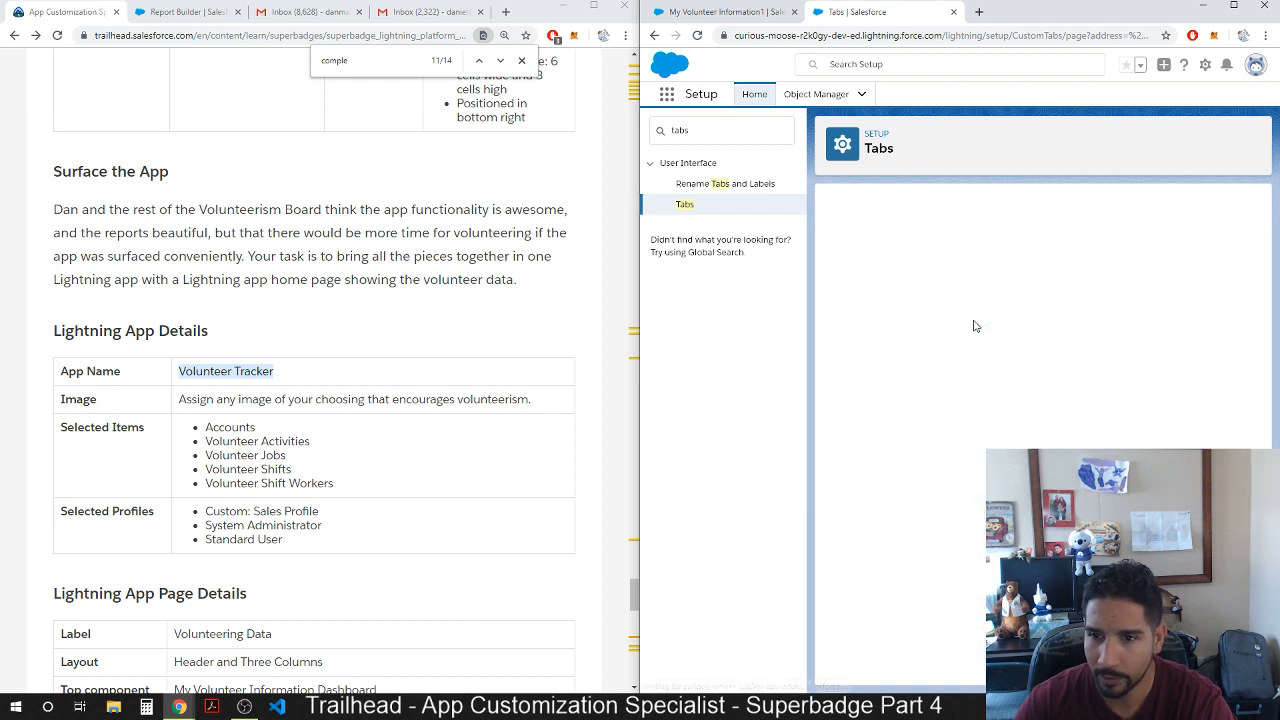
left_click(969, 310)
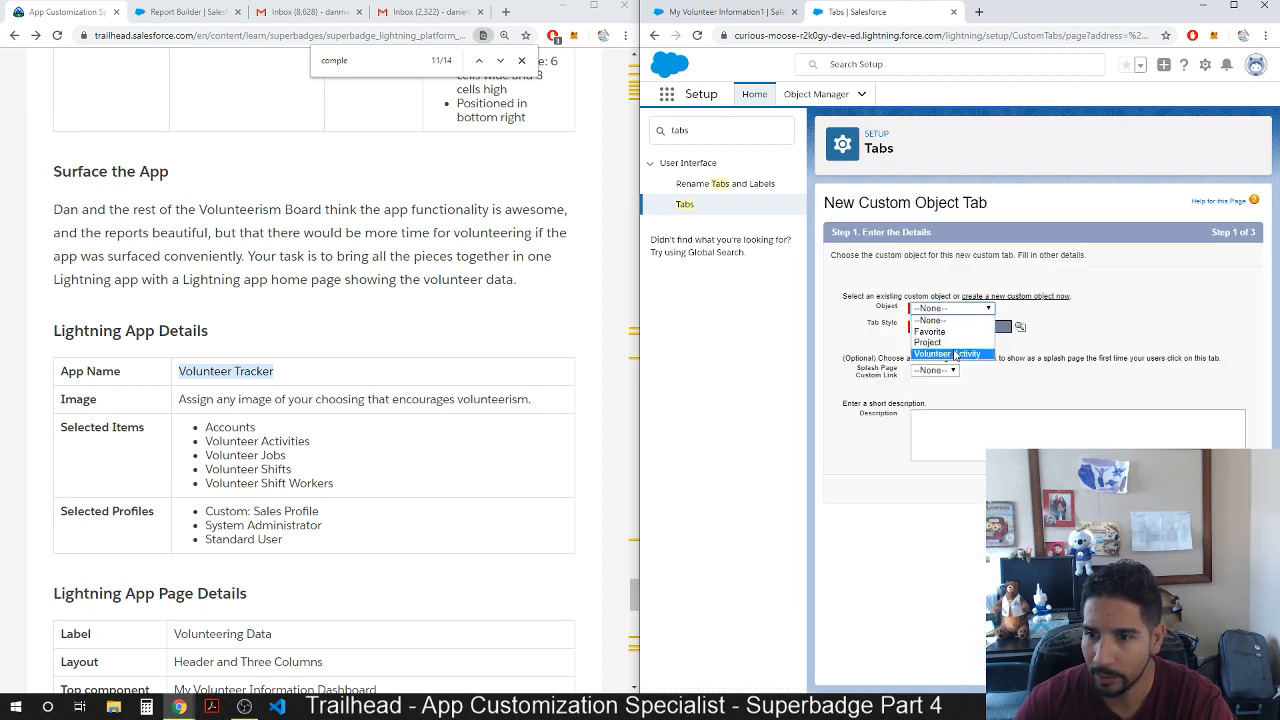
left_click(981, 354)
left_click(1020, 327)
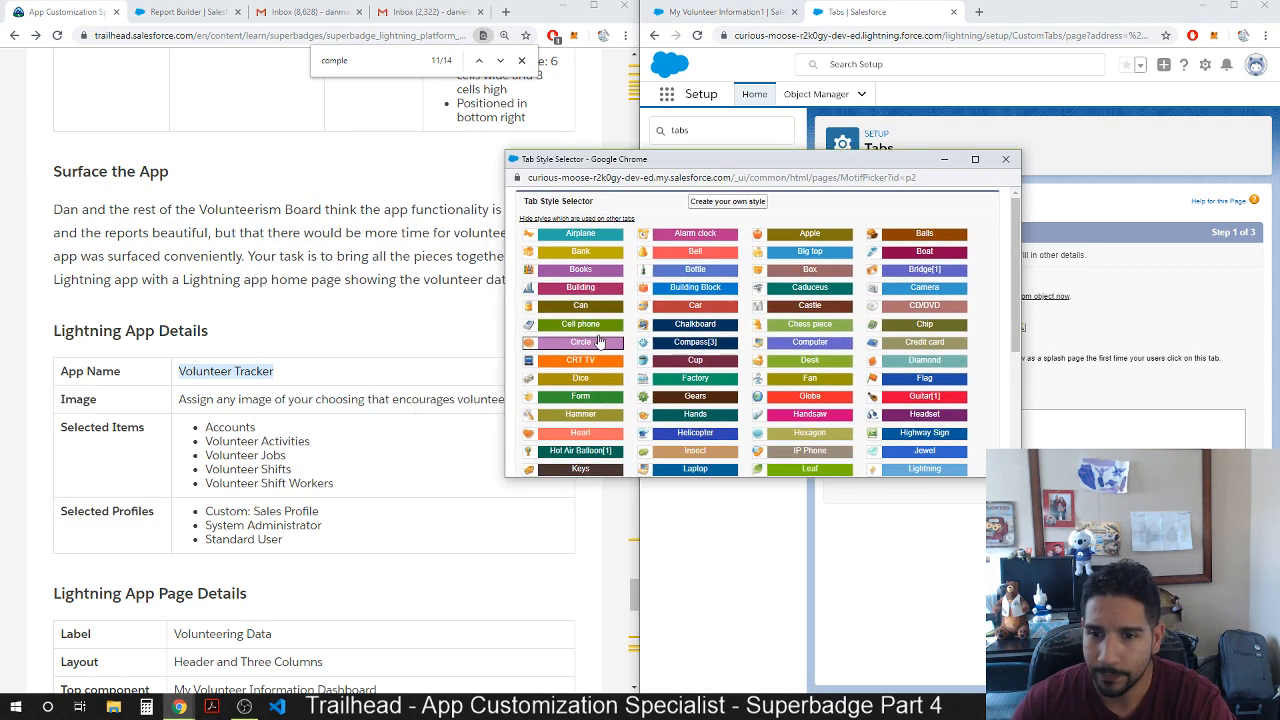
left_click(694, 305)
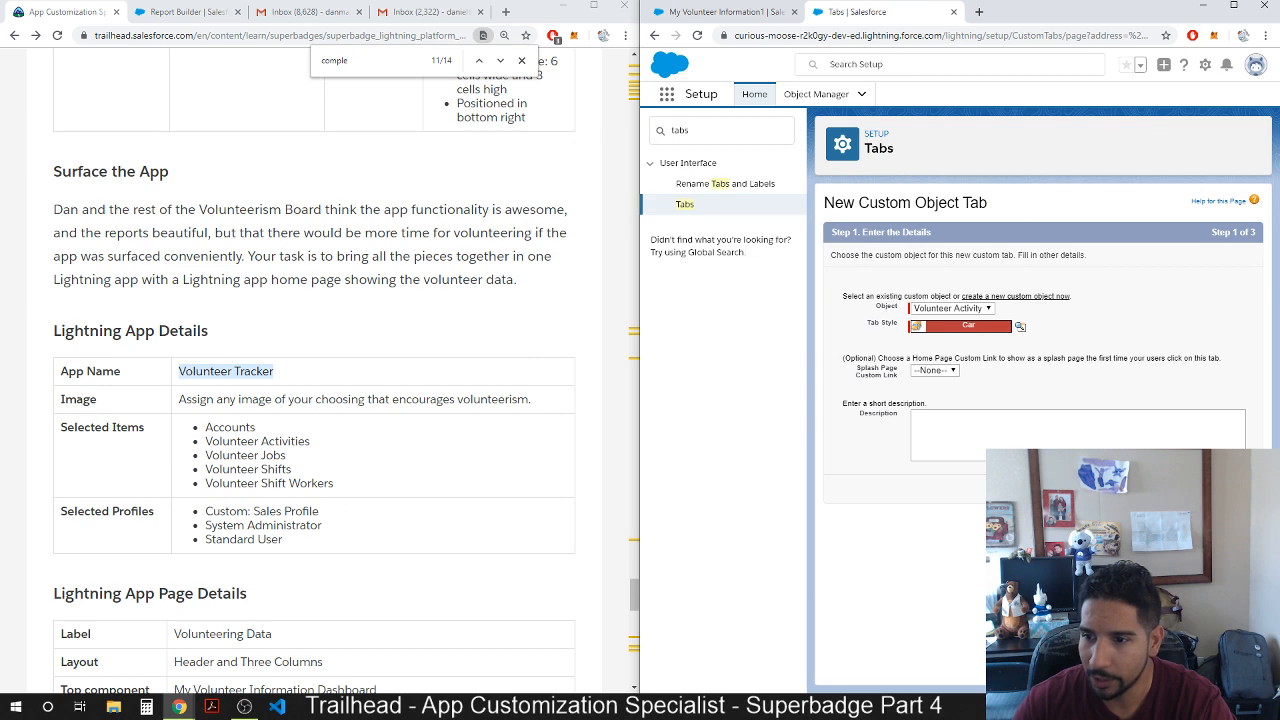
left_click(1196, 488)
scroll(1191, 440, "down", 5)
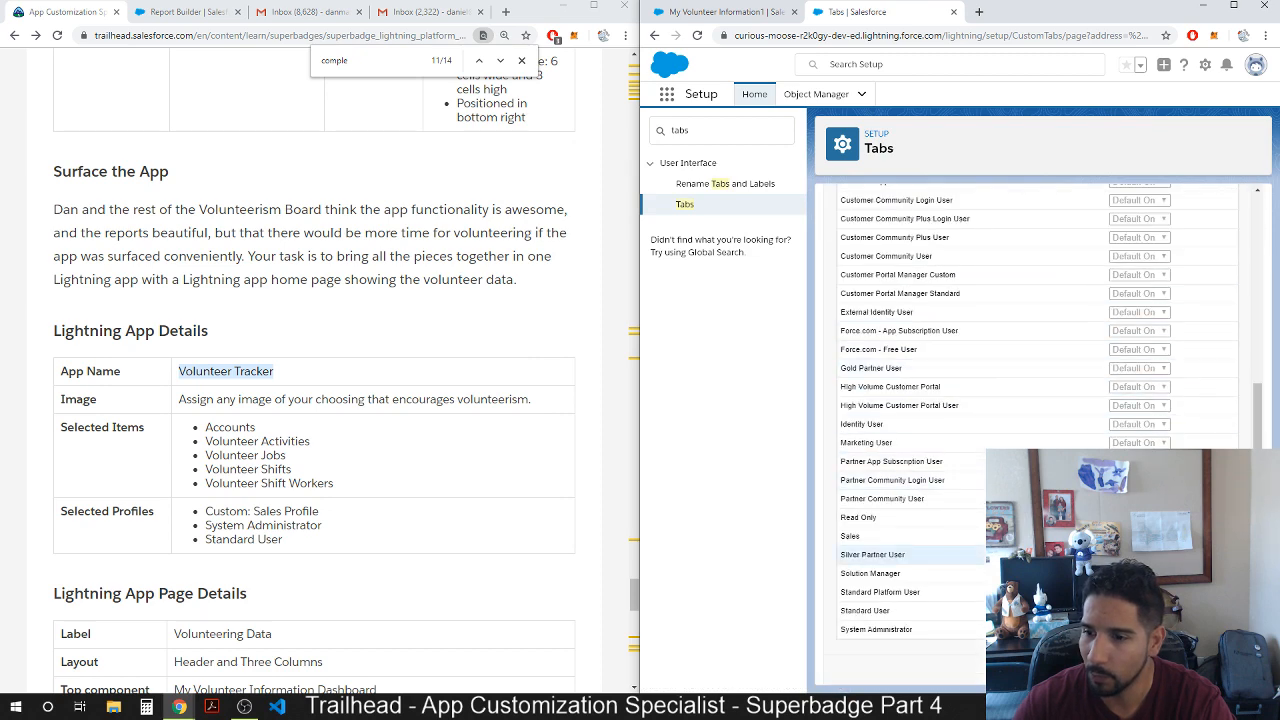
left_click(1194, 669)
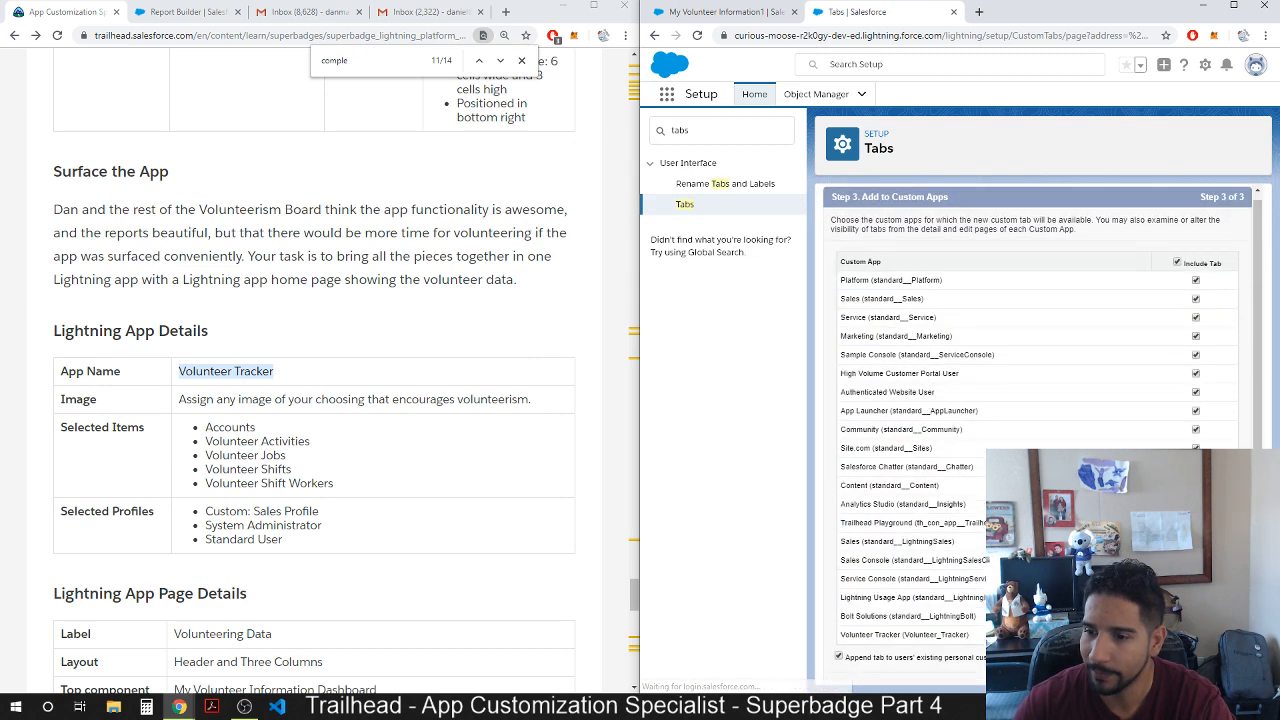
scroll(1040, 420, "down", 1)
left_click(1194, 669)
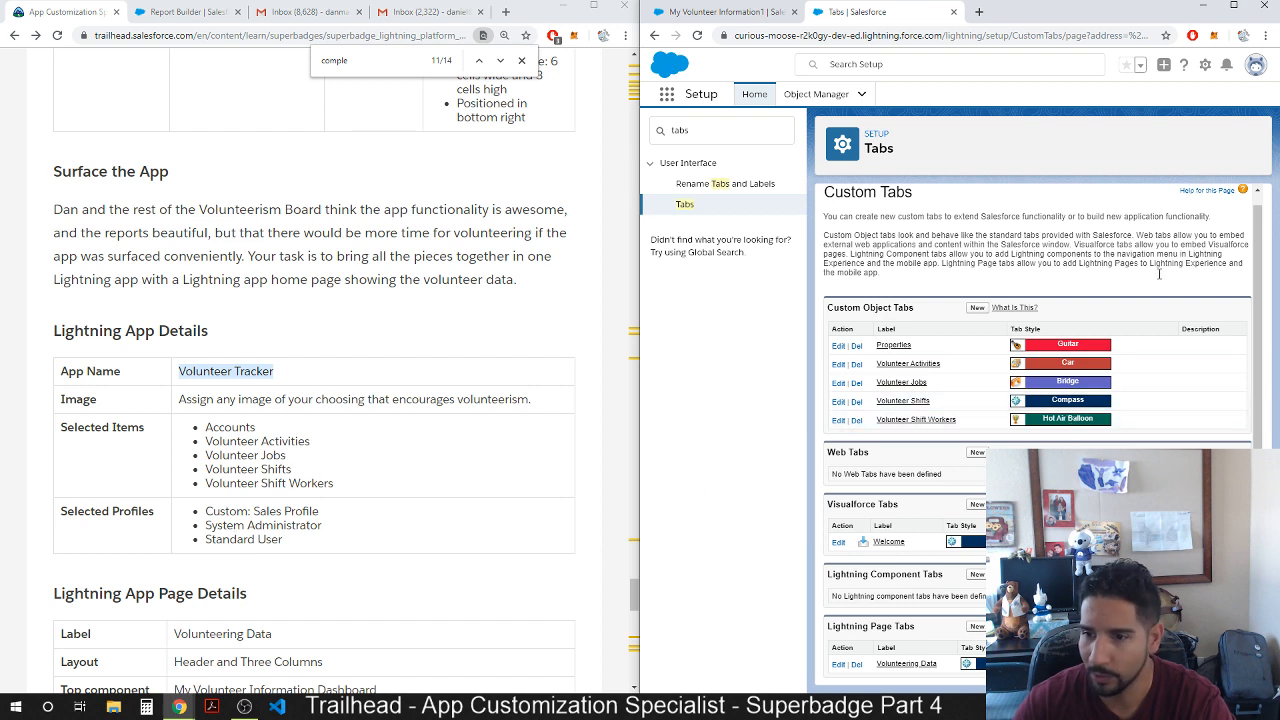
Search Setup for "app" and open the App Manager.
left_click(698, 140)
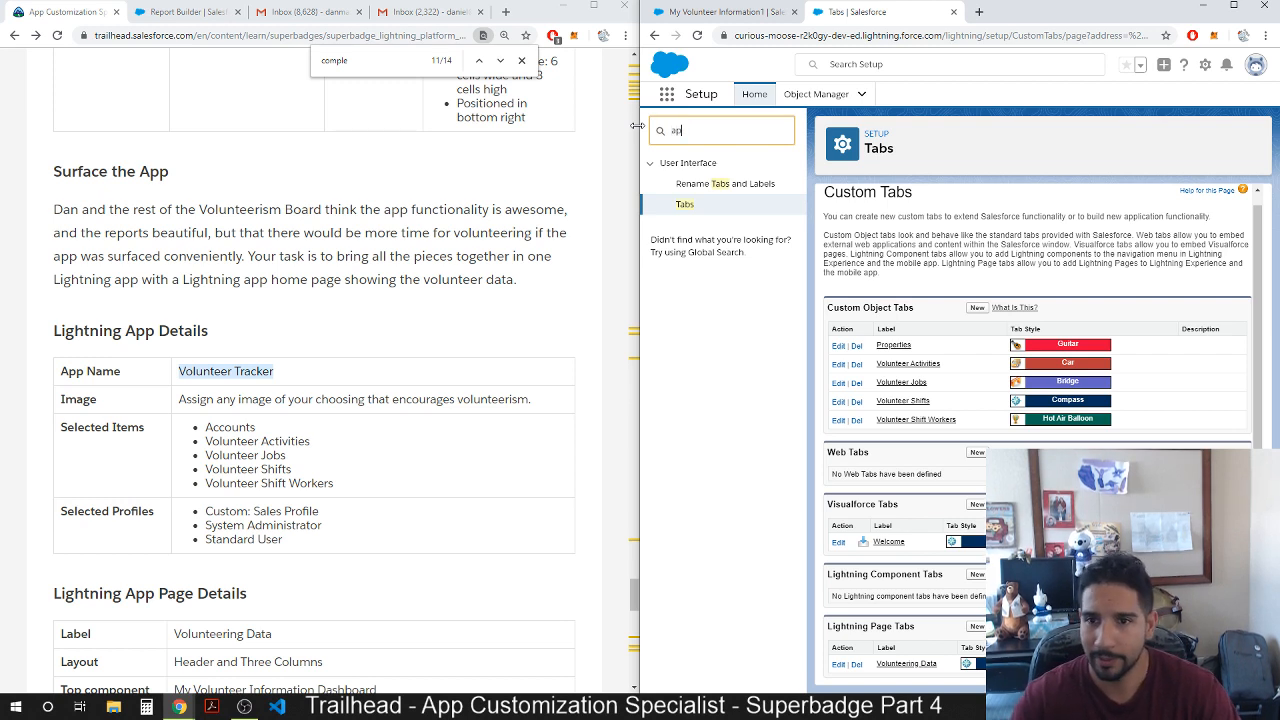
type("app")
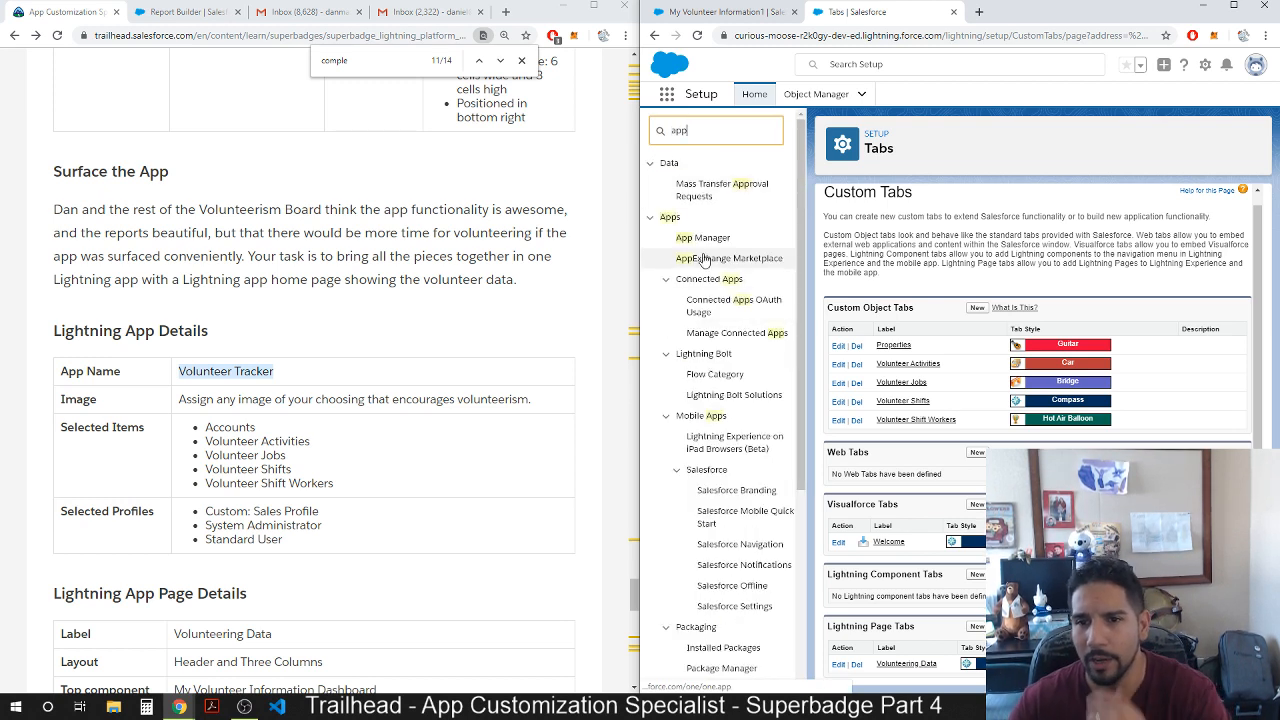
left_click(703, 240)
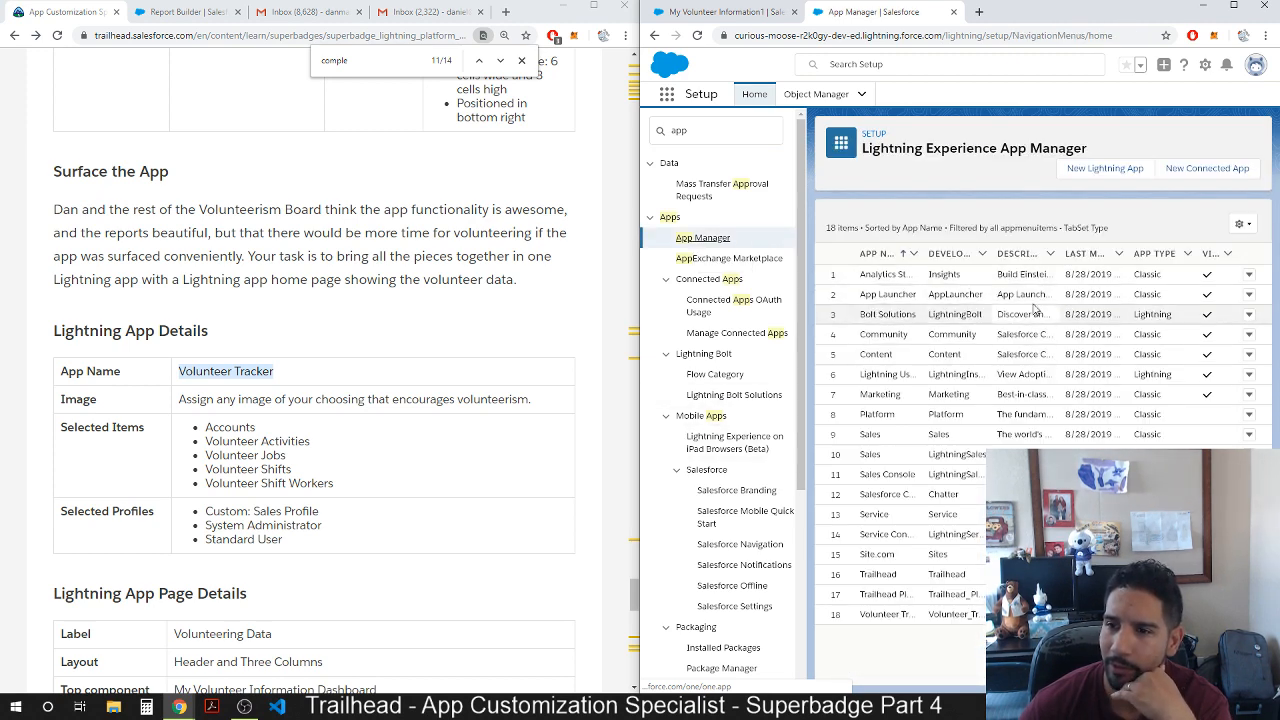
Start a new Lightning app named Volunteer Tracker1 with the developer name Volunteer_Tracker1.
left_click(1082, 172)
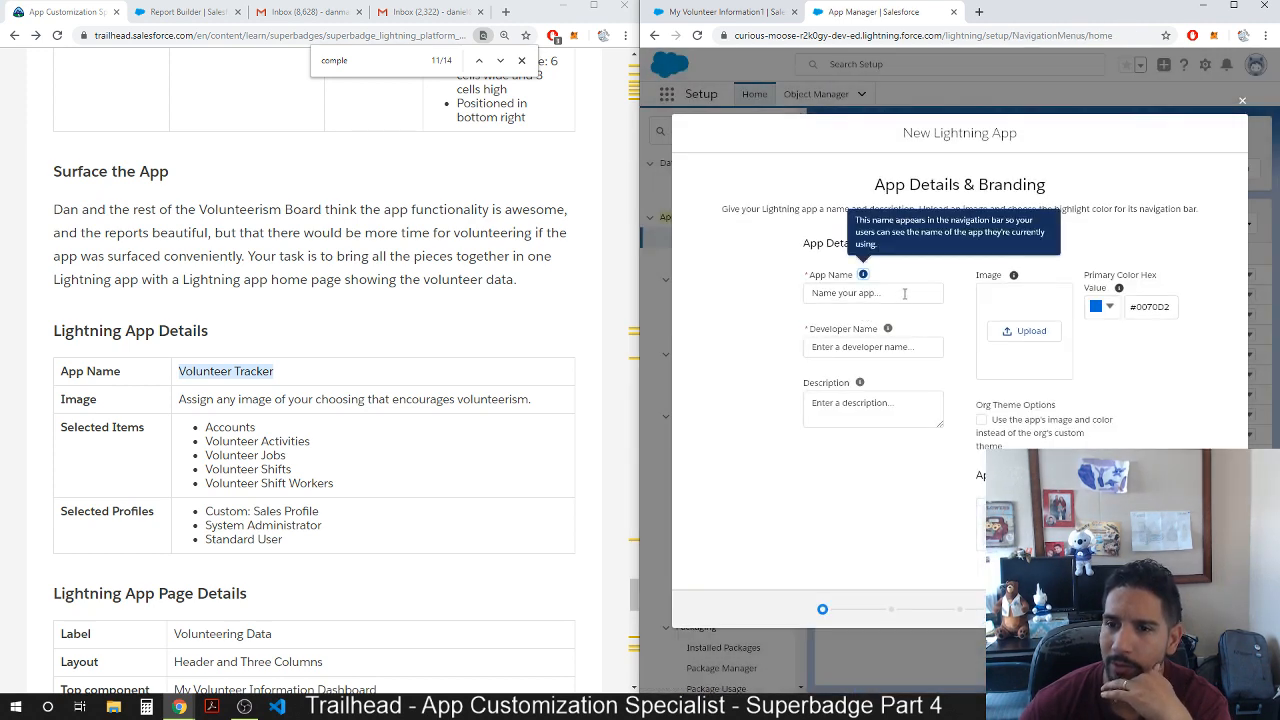
left_click(905, 293)
type("Volunteer Tracker")
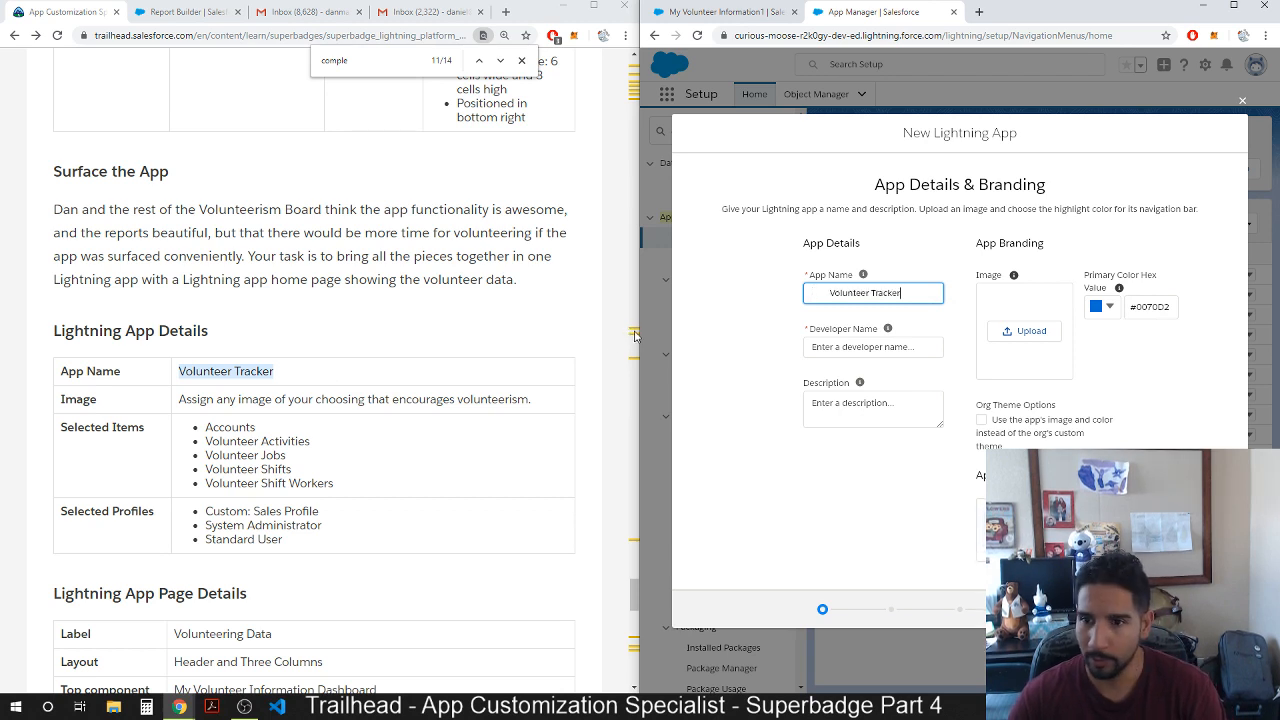
key("BackSpace")
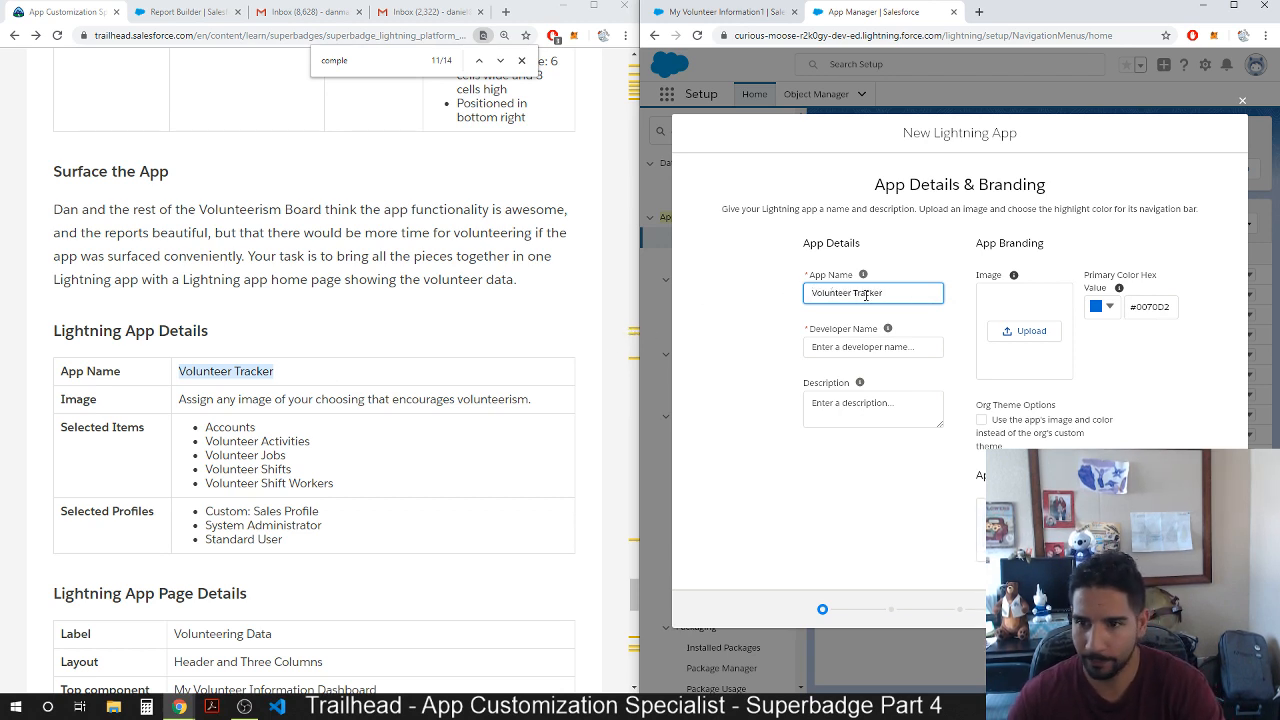
type("1")
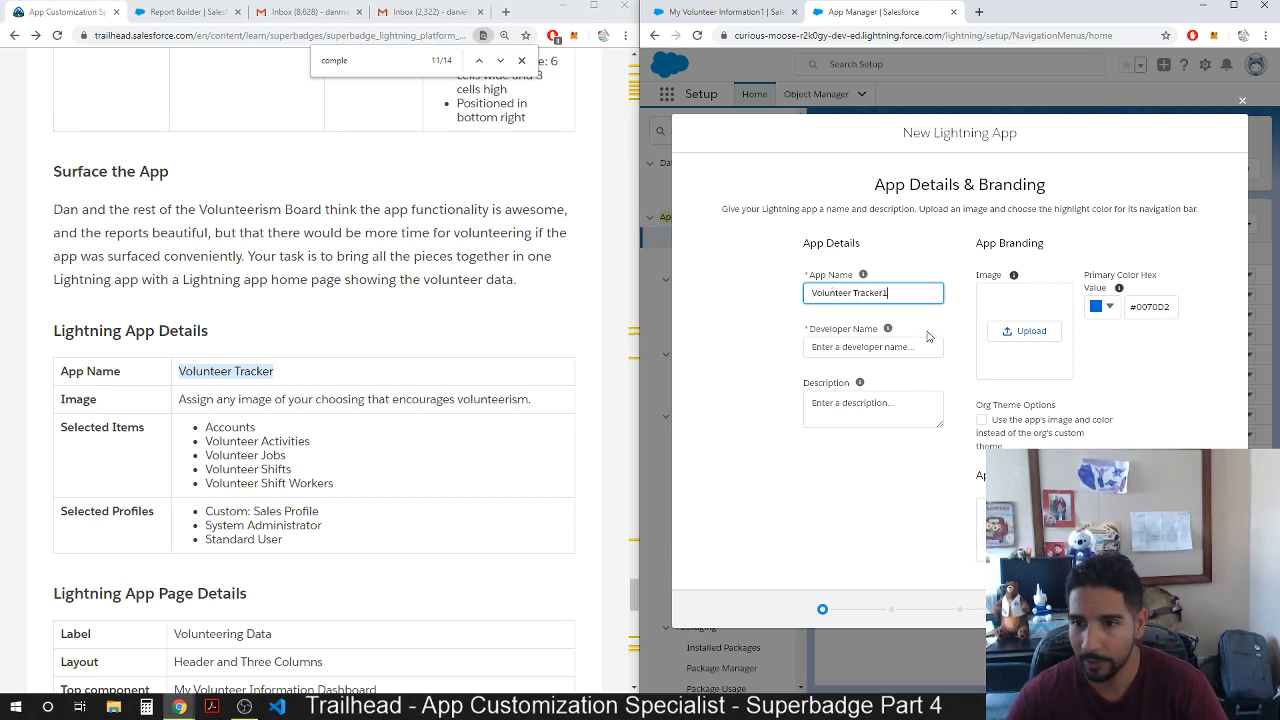
left_click(897, 457)
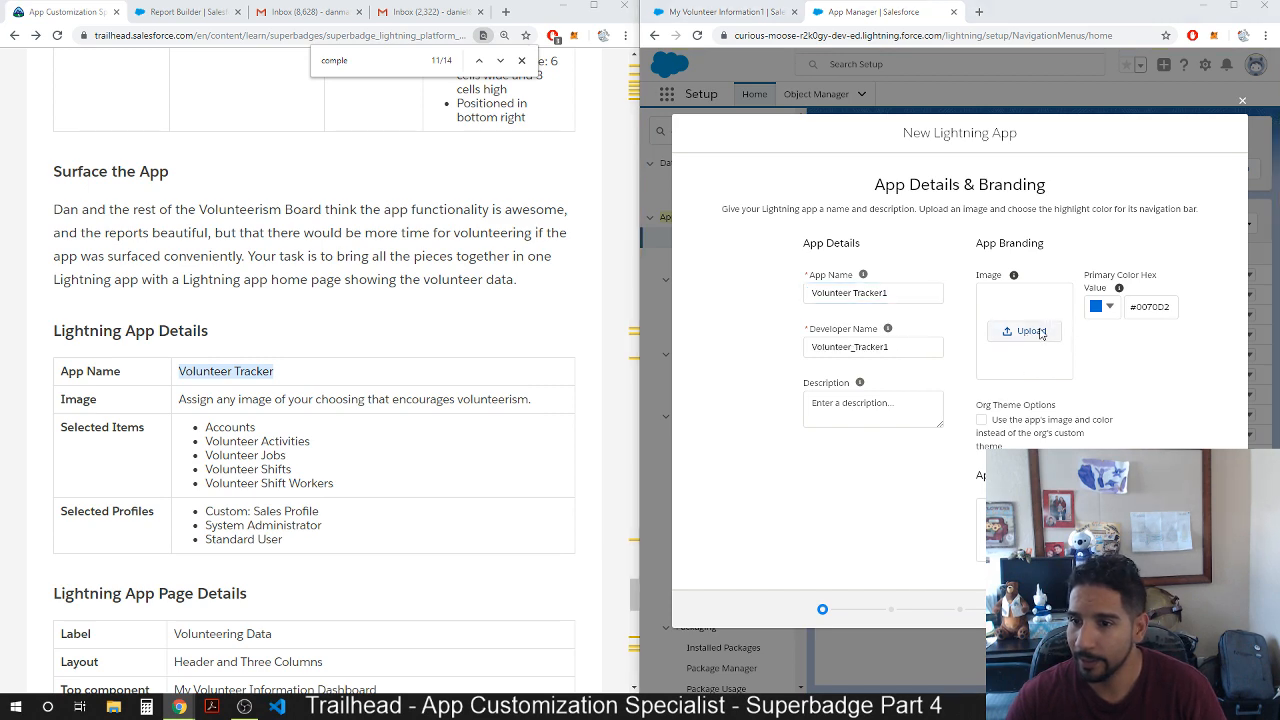
Upload National-Diaper_final-300x300.jpg as the app's branding image and continue to the app options.
left_click(1033, 331)
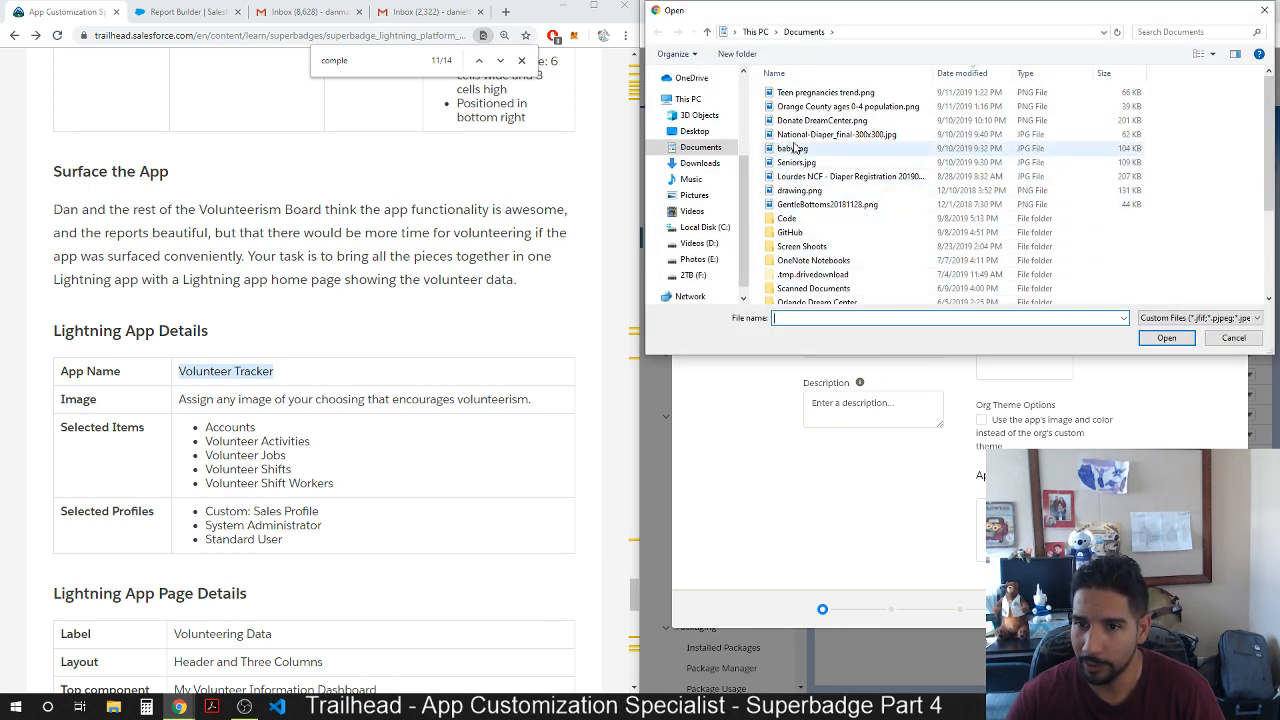
left_click(830, 134)
left_click(1166, 337)
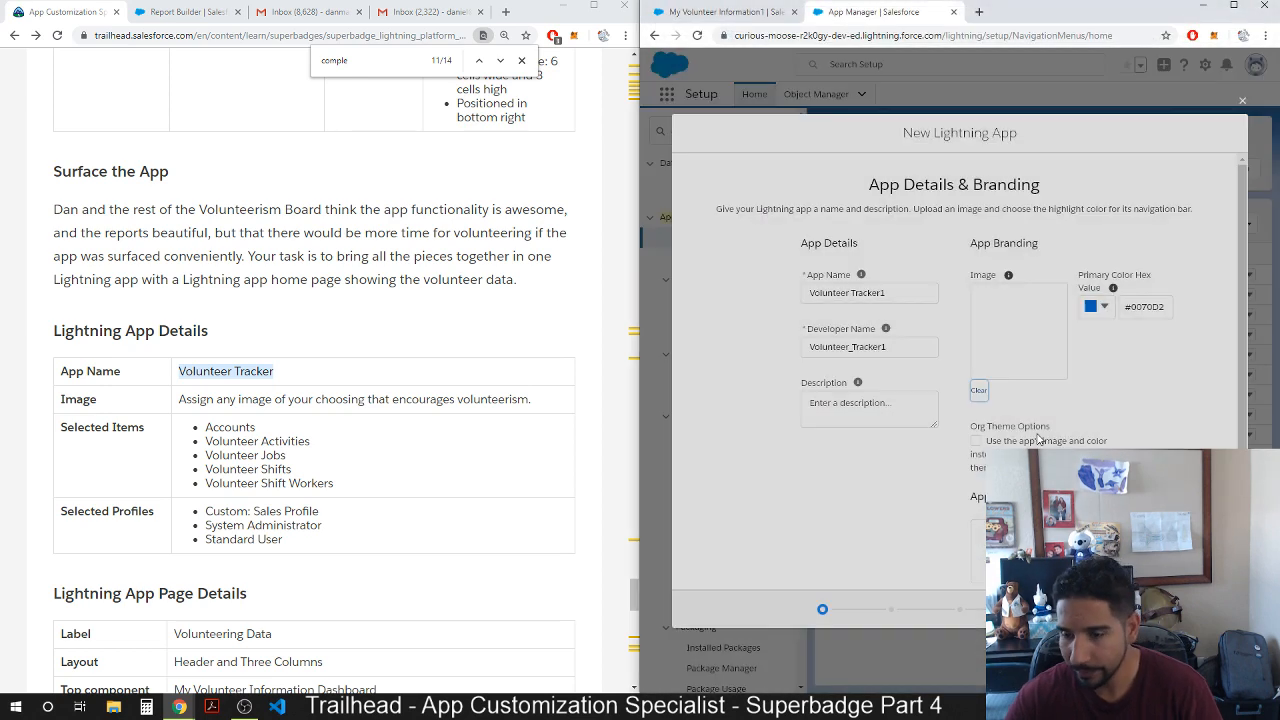
mouse_move(861, 275)
left_click(1216, 609)
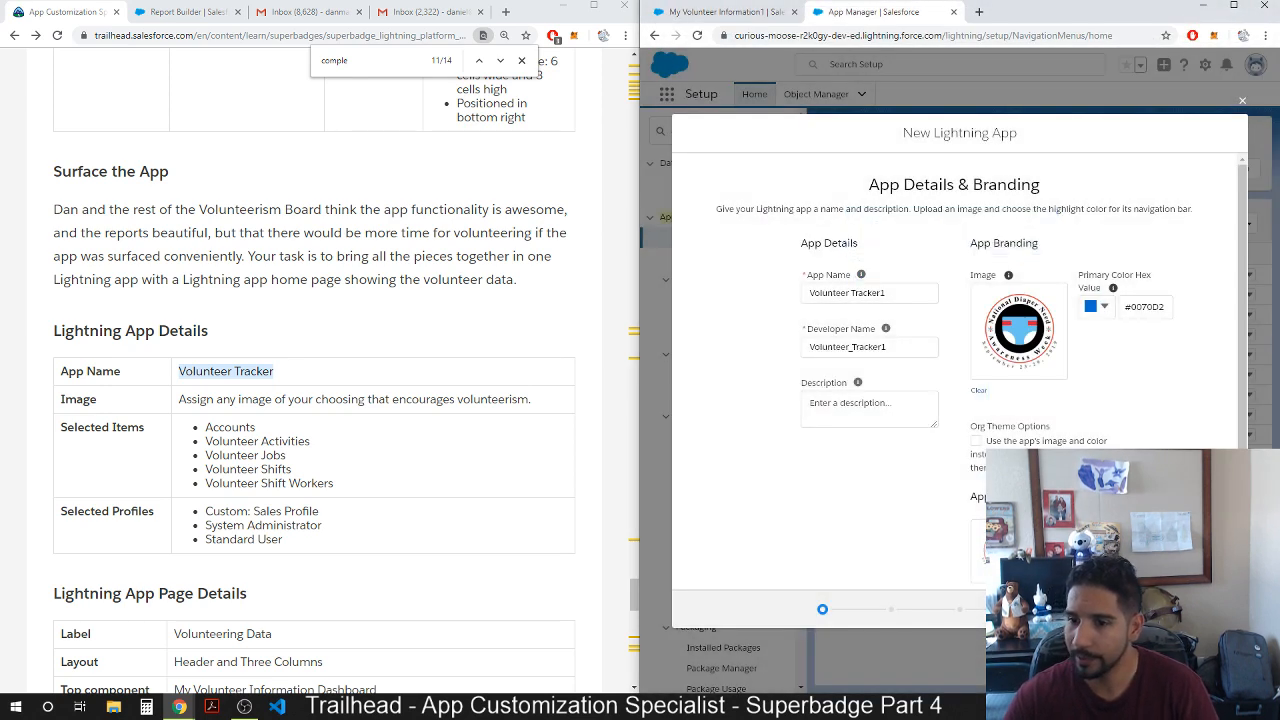
Set the supported form factors to Desktop and phone, and continue to the navigation items without adding utility items.
left_click(809, 368)
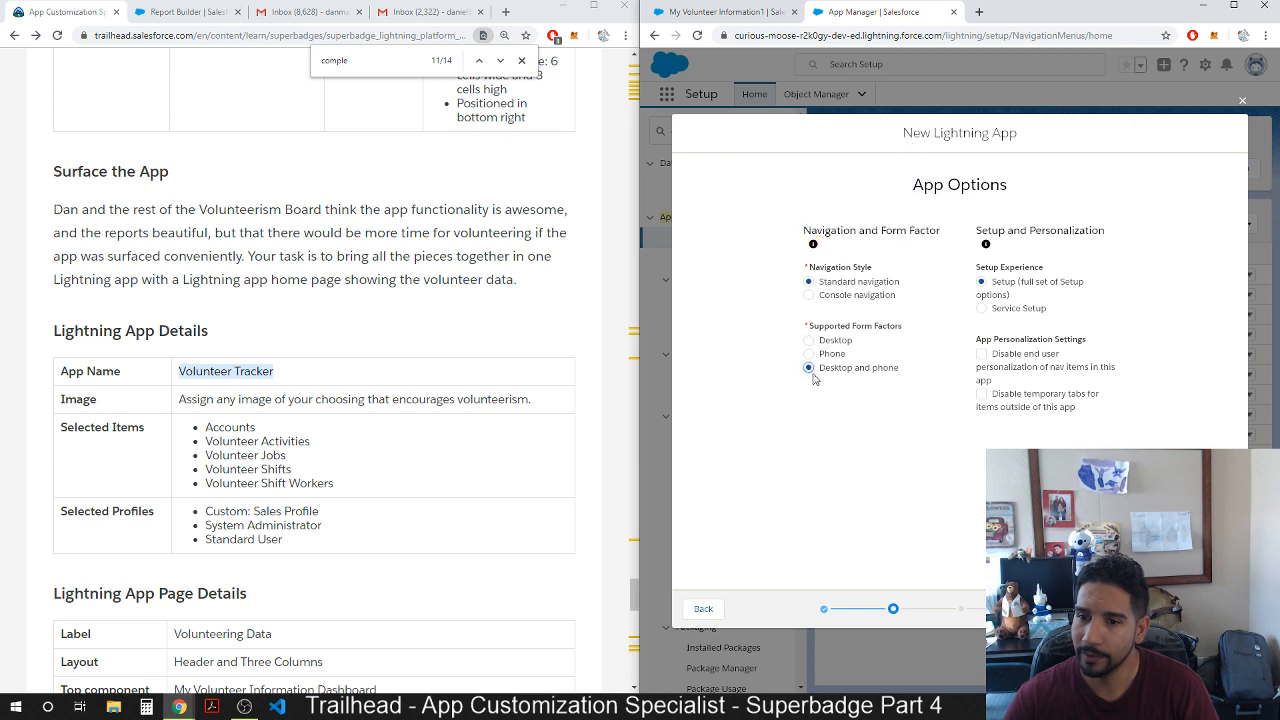
left_click(1216, 609)
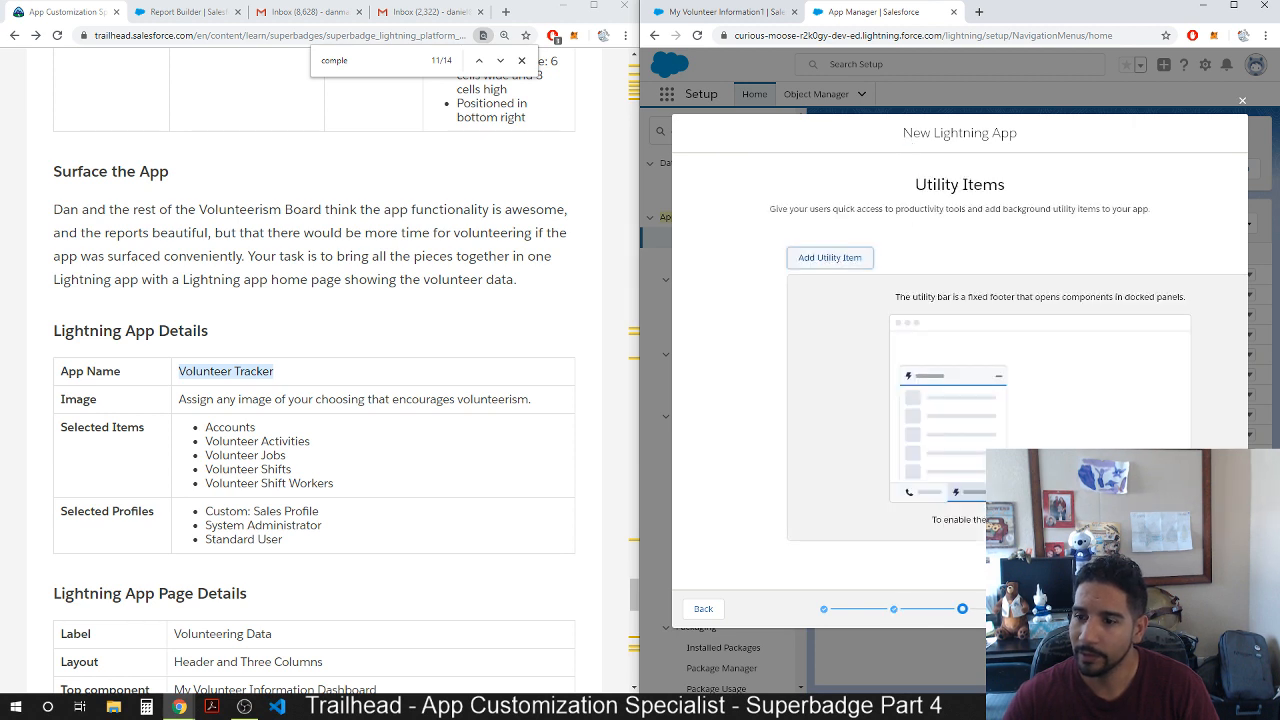
left_click(1216, 609)
Filter the available items by "vo" and add Volunteer Jobs, Volunteer Shift Workers, Volunteer Activities and Volunteer Shifts to the app's selected navigation items.
left_click(853, 301)
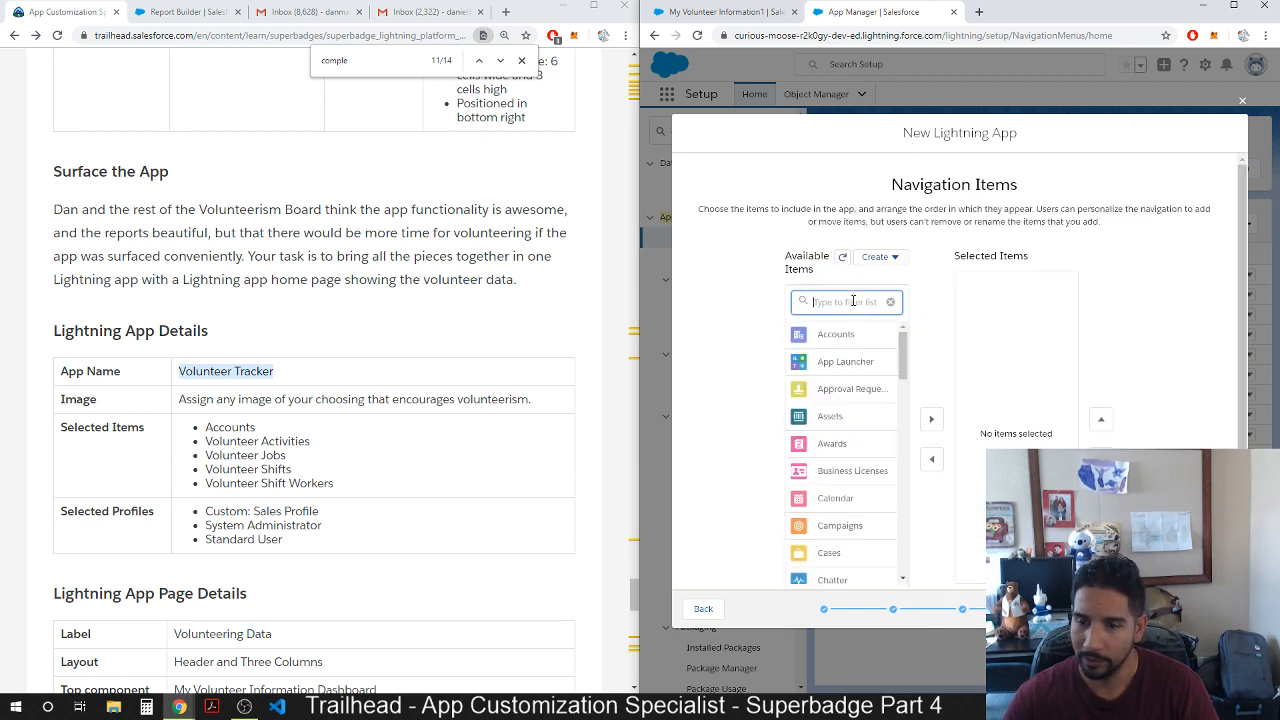
type("vo")
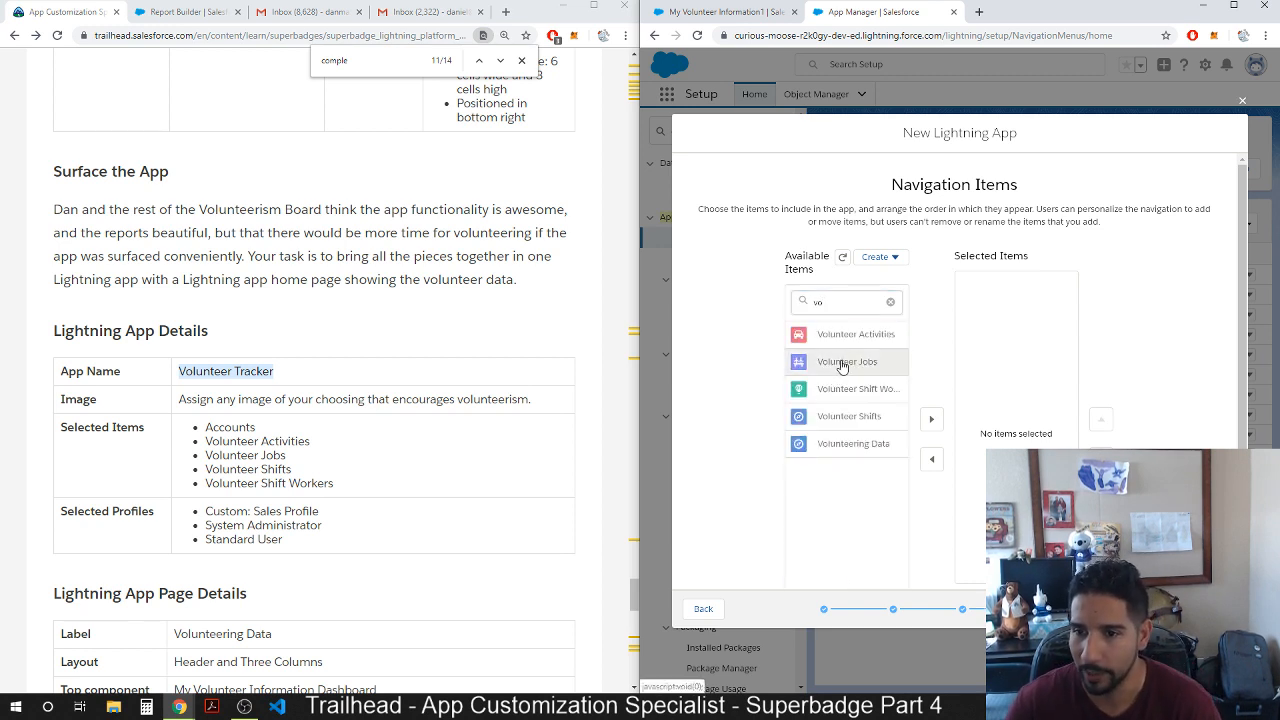
left_click(843, 364)
left_click(915, 420)
left_click(876, 364)
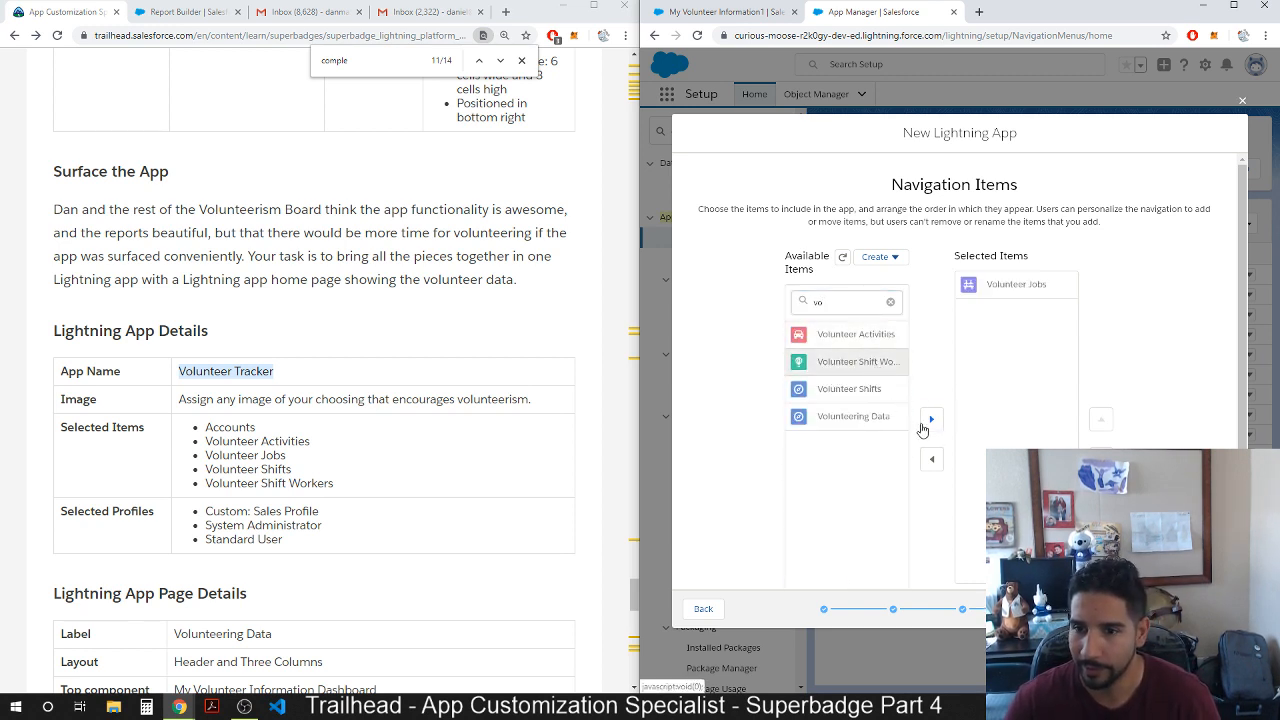
left_click(930, 420)
left_click(934, 427)
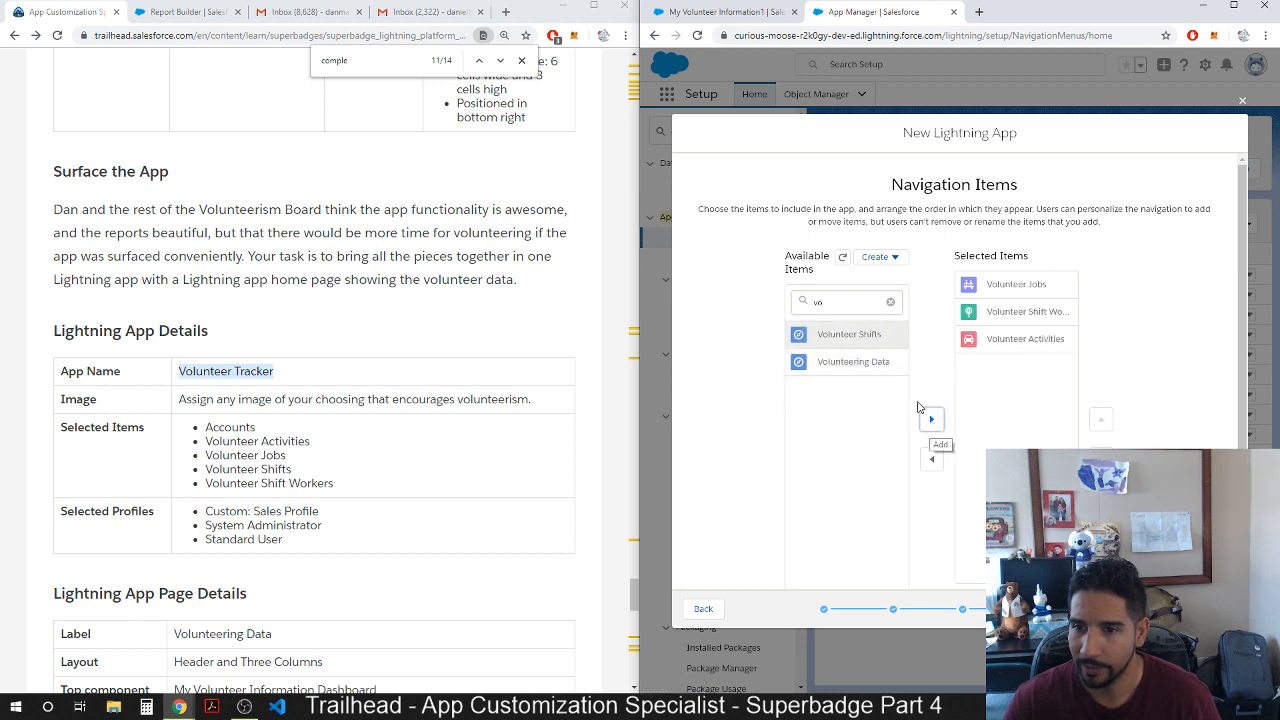
left_click(922, 411)
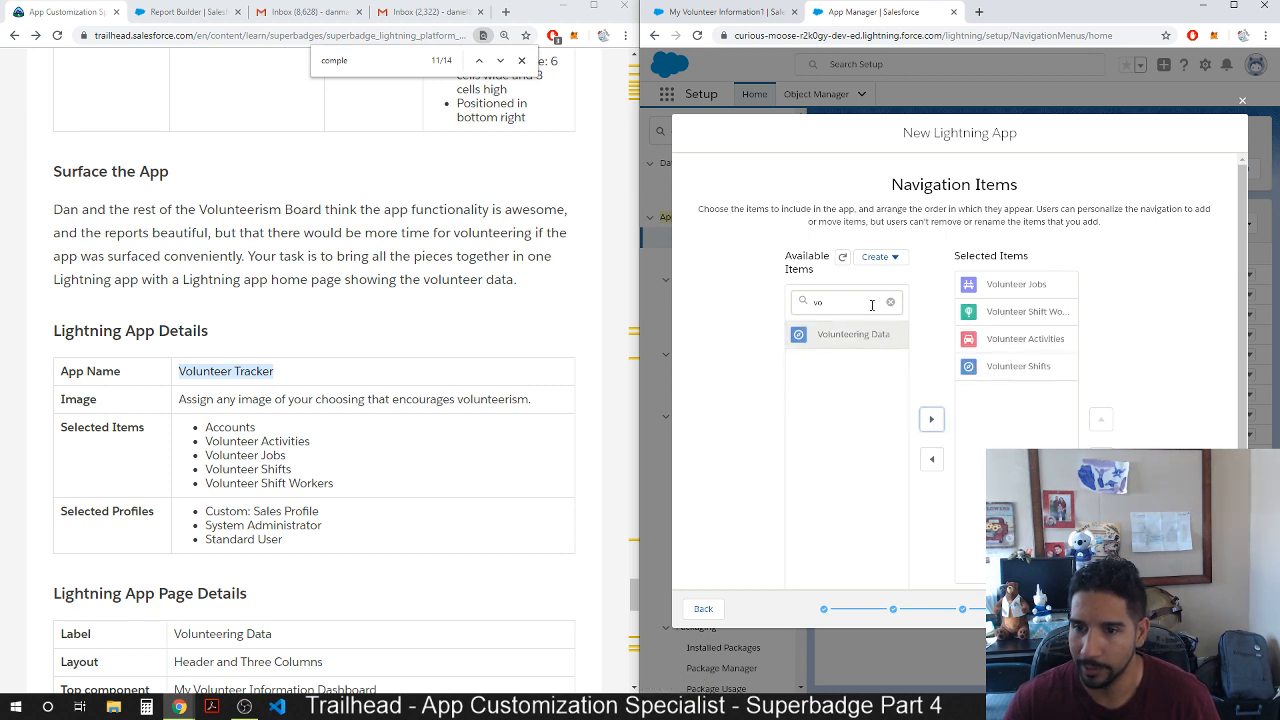
Filter the available navigation items by "acc" and add Accounts to the app's selected items.
left_click(826, 305)
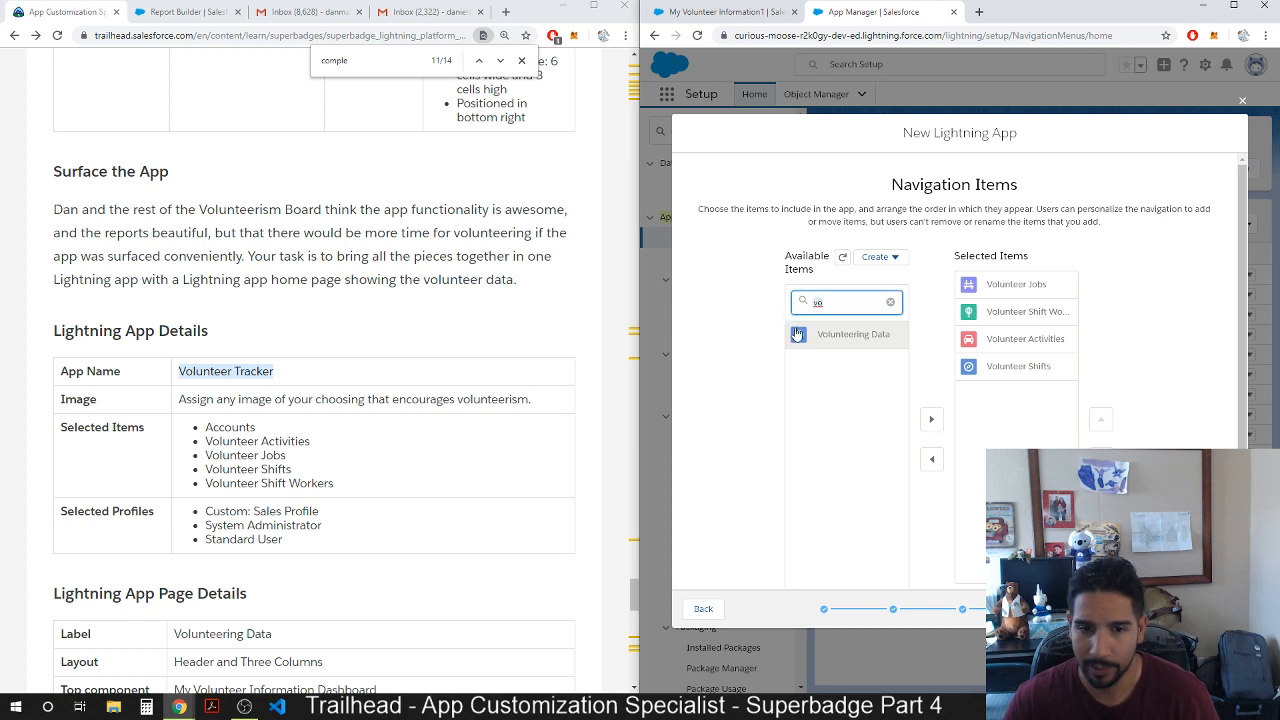
type("a")
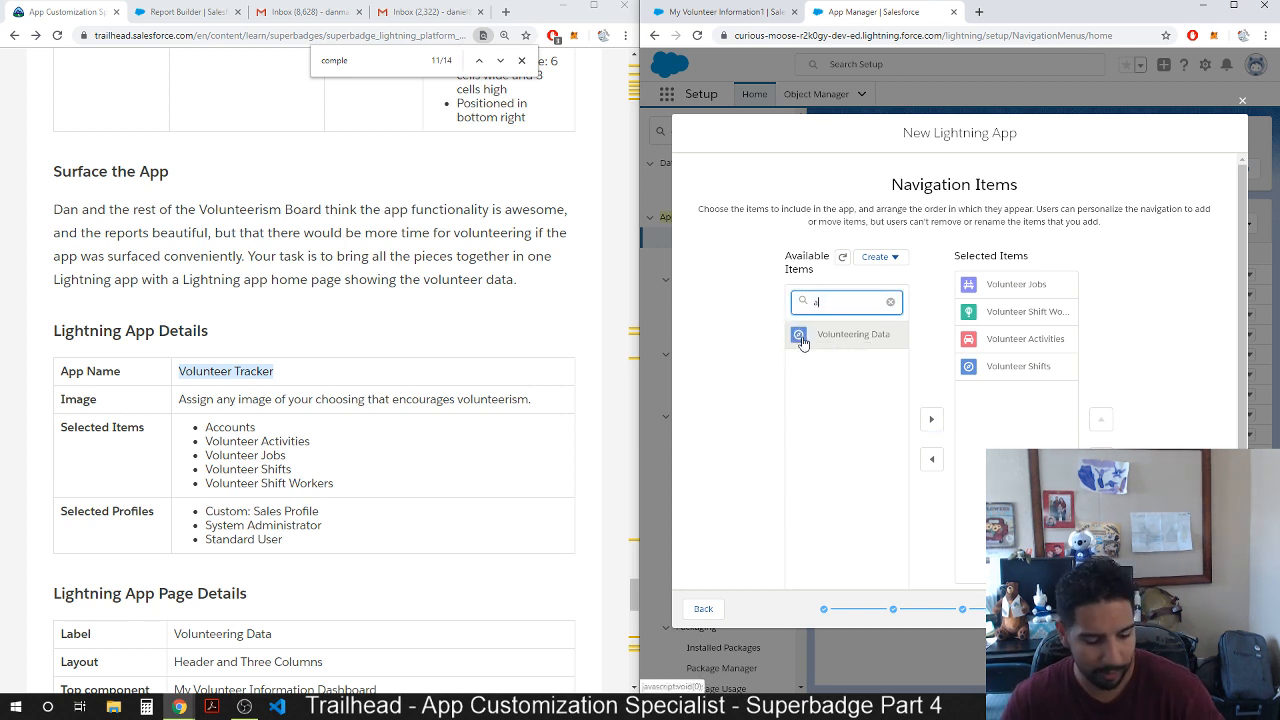
type("cc")
left_click(845, 334)
left_click(932, 420)
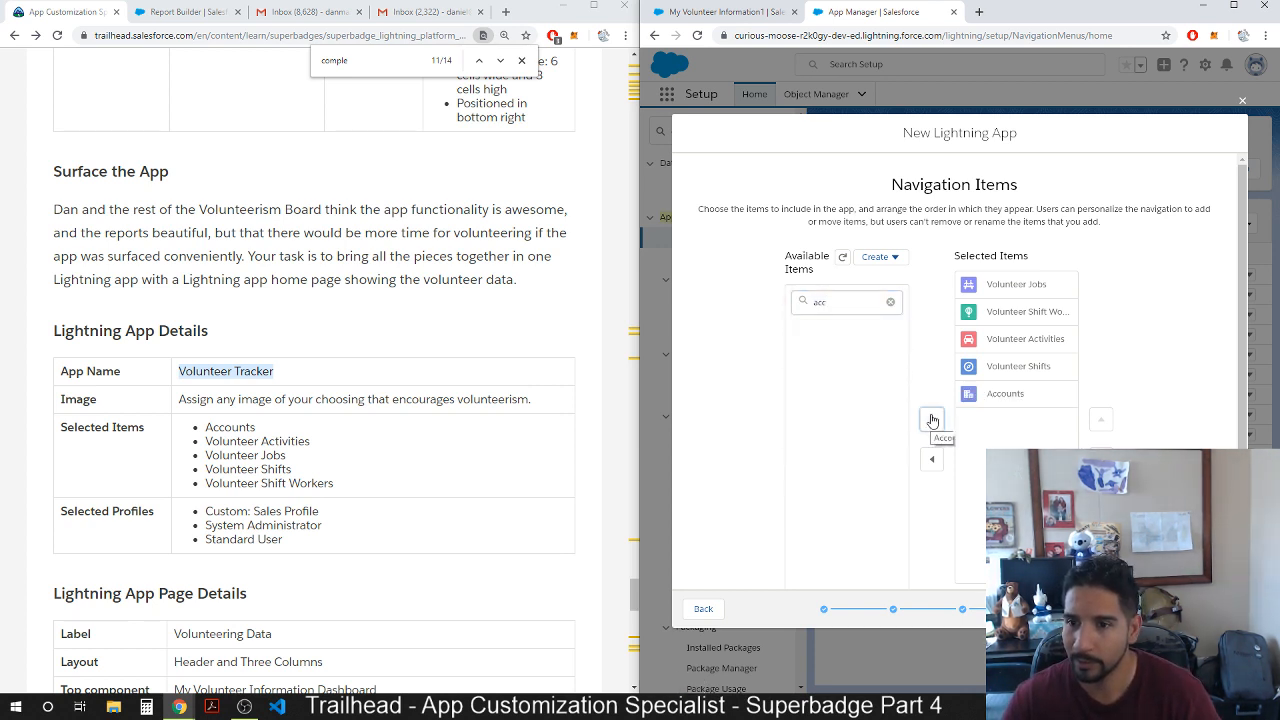
Reorder the selected items to Accounts, Volunteer Activities, Volunteer Jobs, Volunteer Shifts, Volunteer Shift Workers, and continue to the user profiles.
left_click(1022, 394)
left_click(1101, 420)
left_click(1101, 420)
left_click(1101, 420)
left_click(1101, 420)
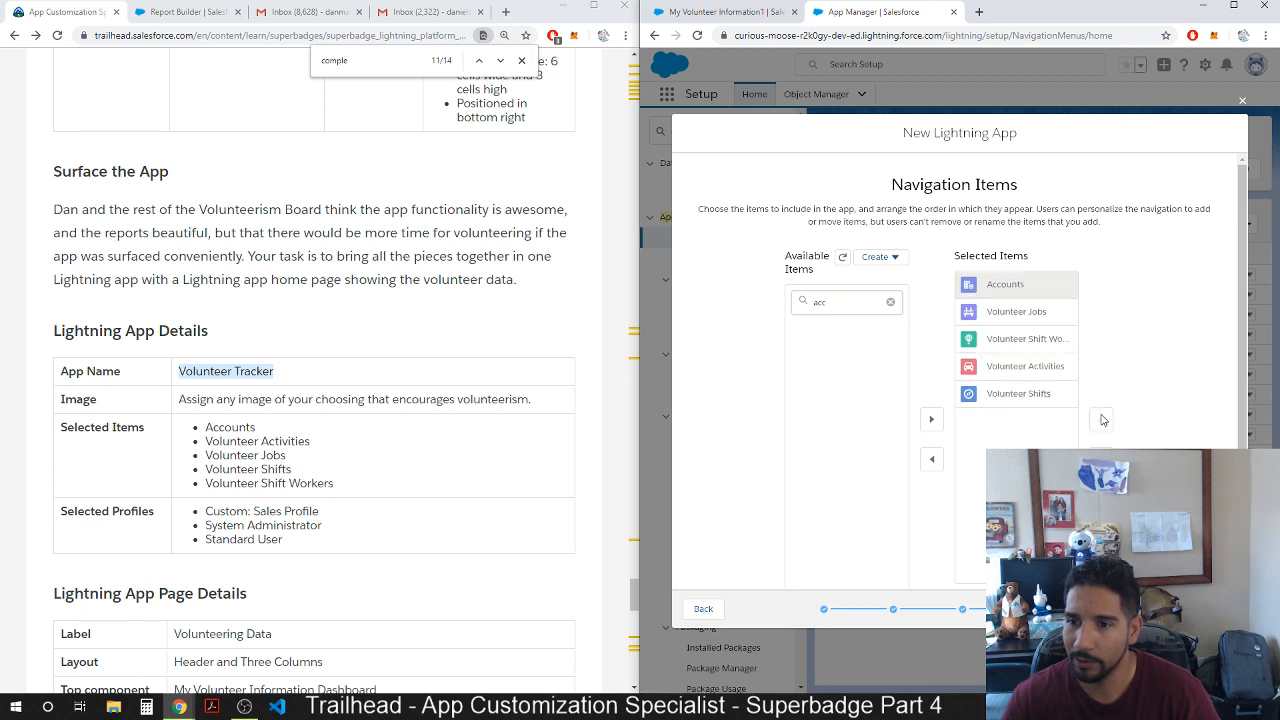
left_click_drag(1022, 320, 1055, 345)
left_click(1037, 368)
left_click(1101, 420)
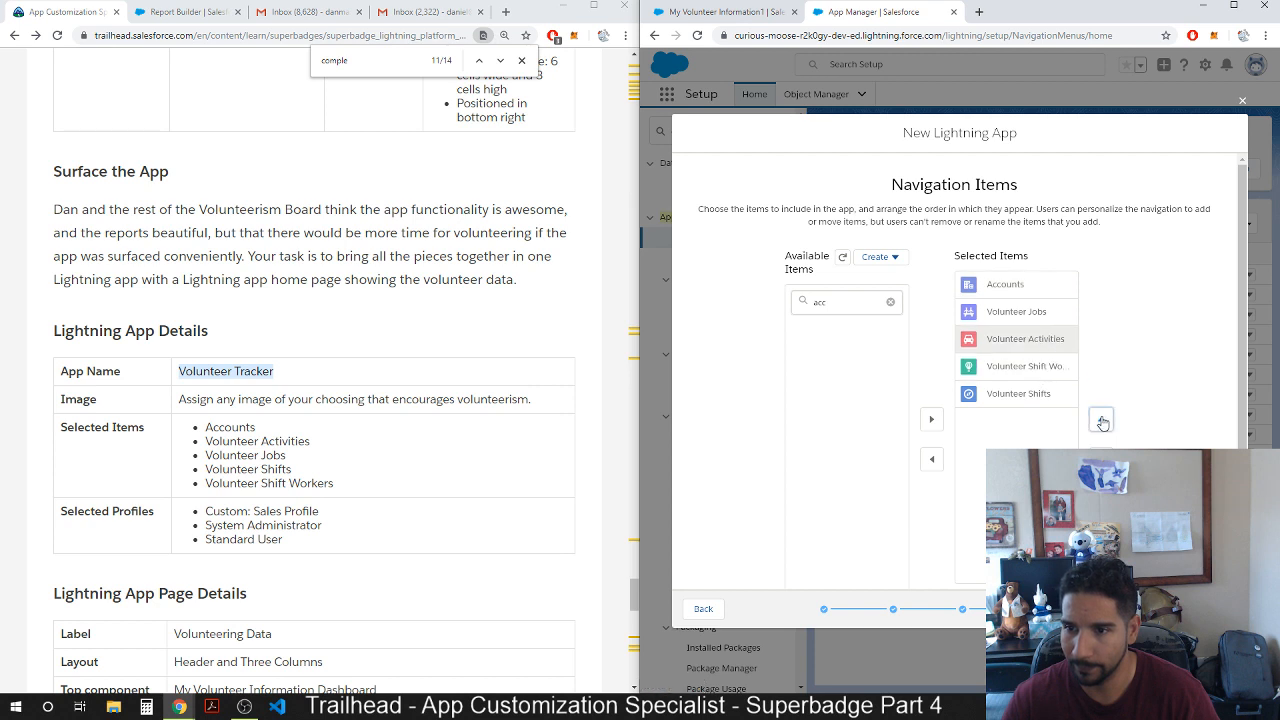
left_click(1101, 420)
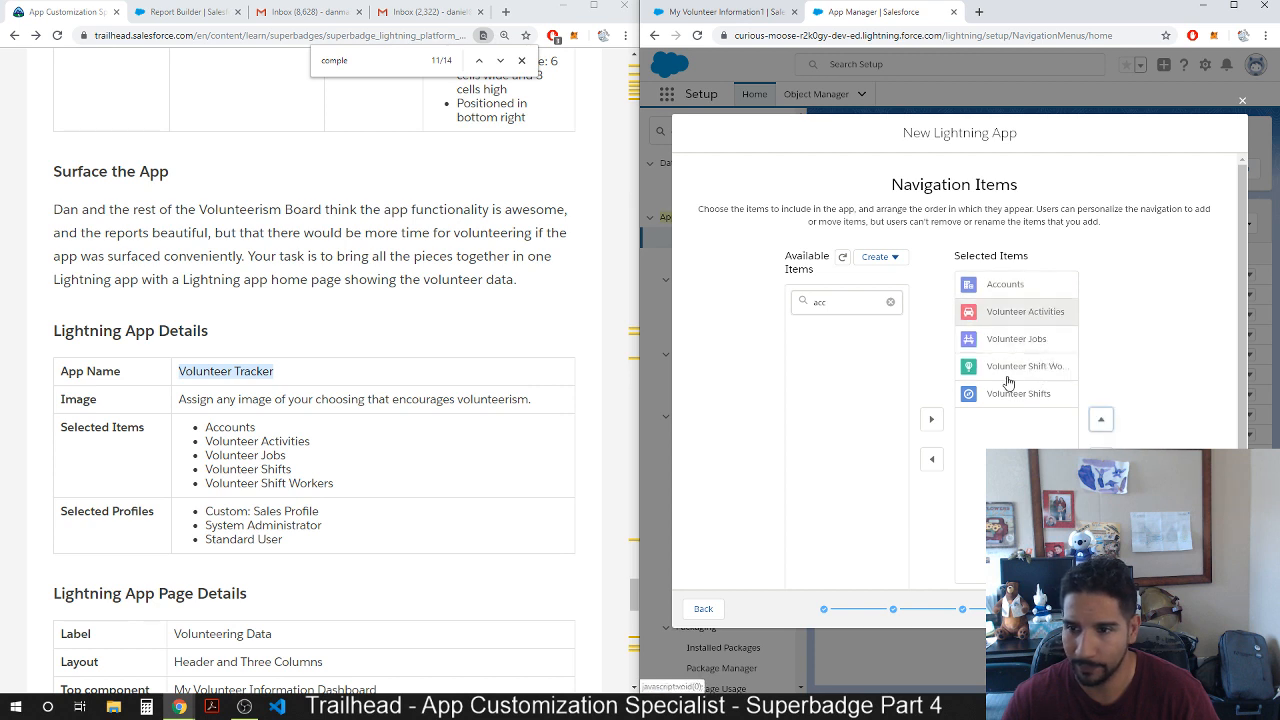
left_click(1025, 393)
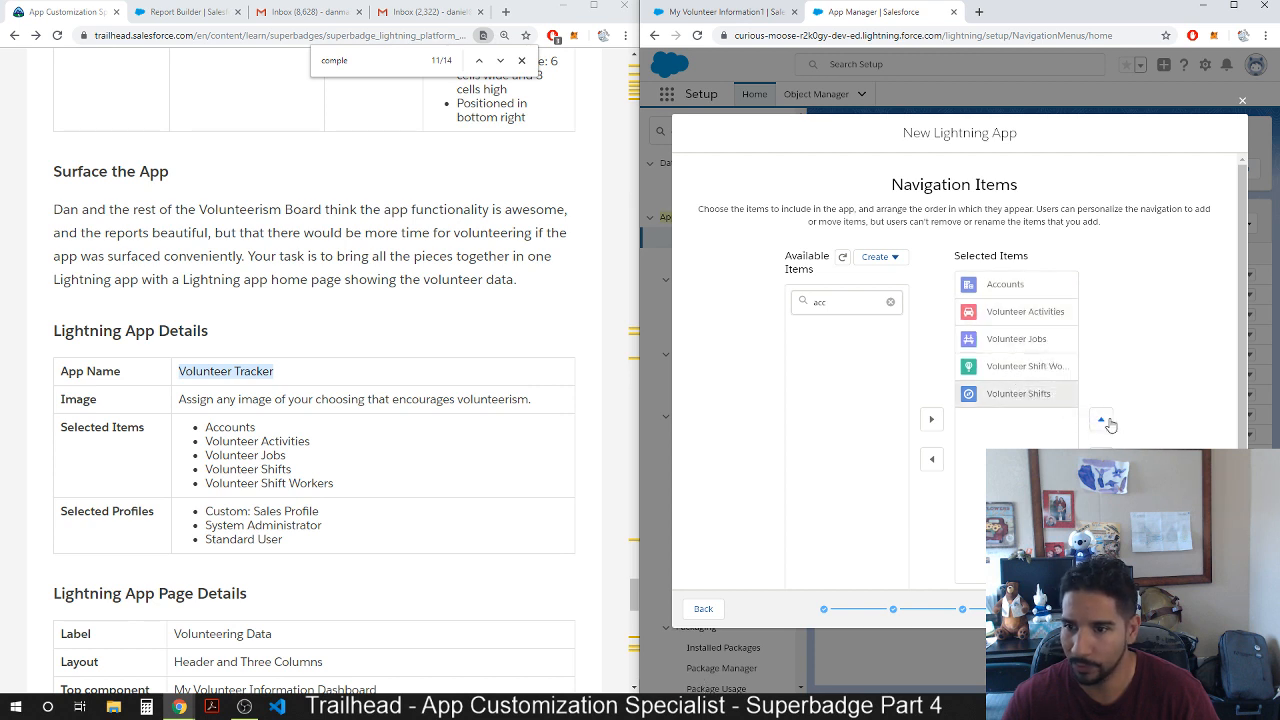
left_click(1101, 420)
left_click(1216, 609)
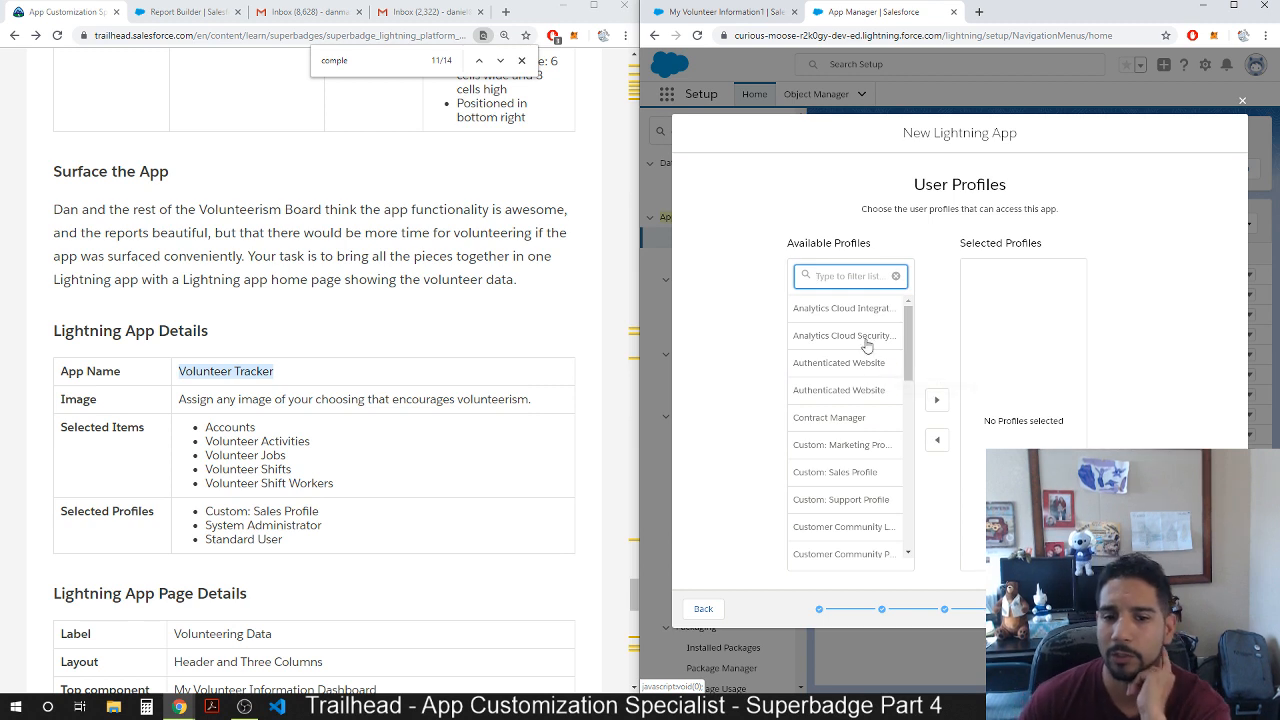
Assign the Standard User, System Administrator and Custom: Sales Profile profiles to the app, and save and finish it.
left_click_drag(911, 345, 866, 576)
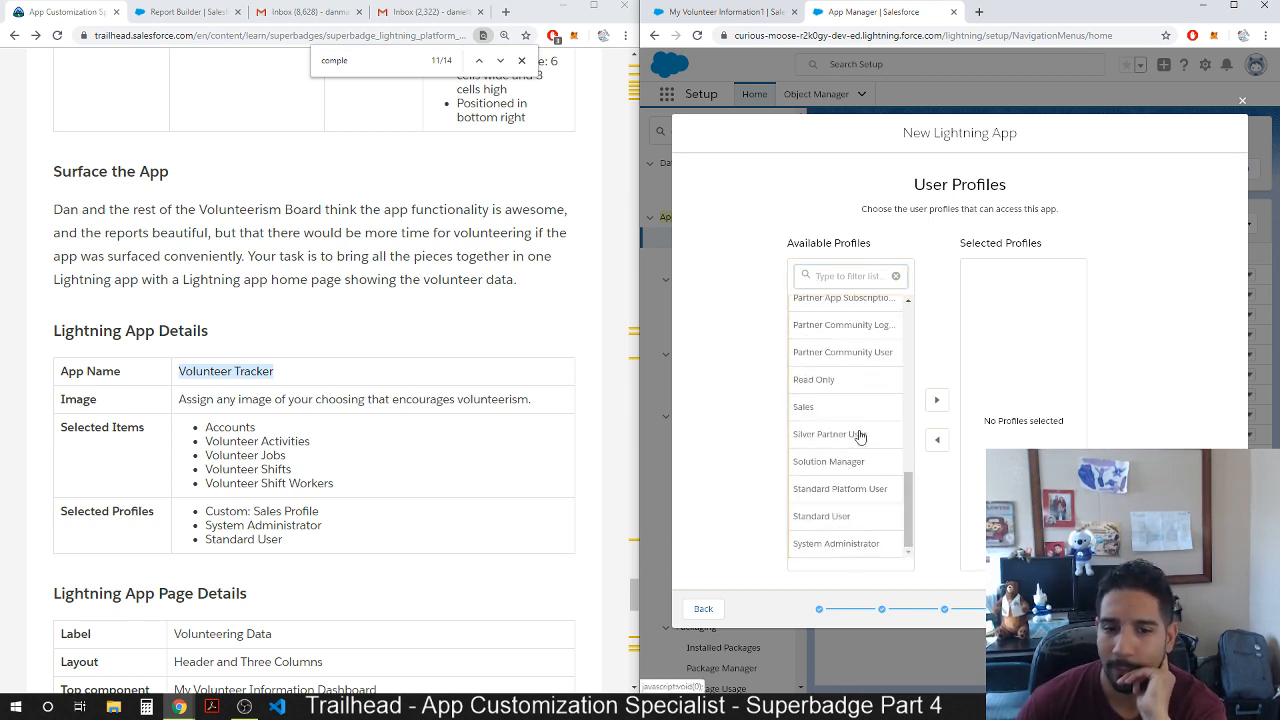
left_click(826, 516)
left_click(935, 404)
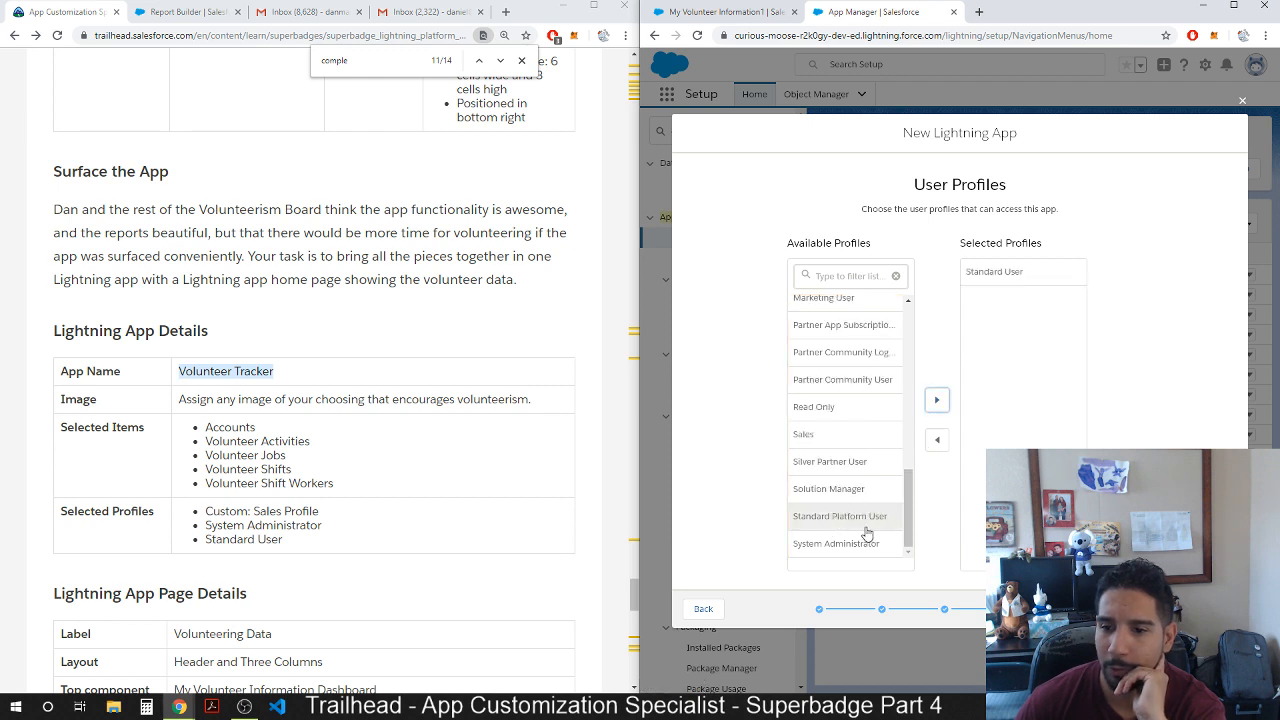
left_click(851, 543)
left_click(938, 400)
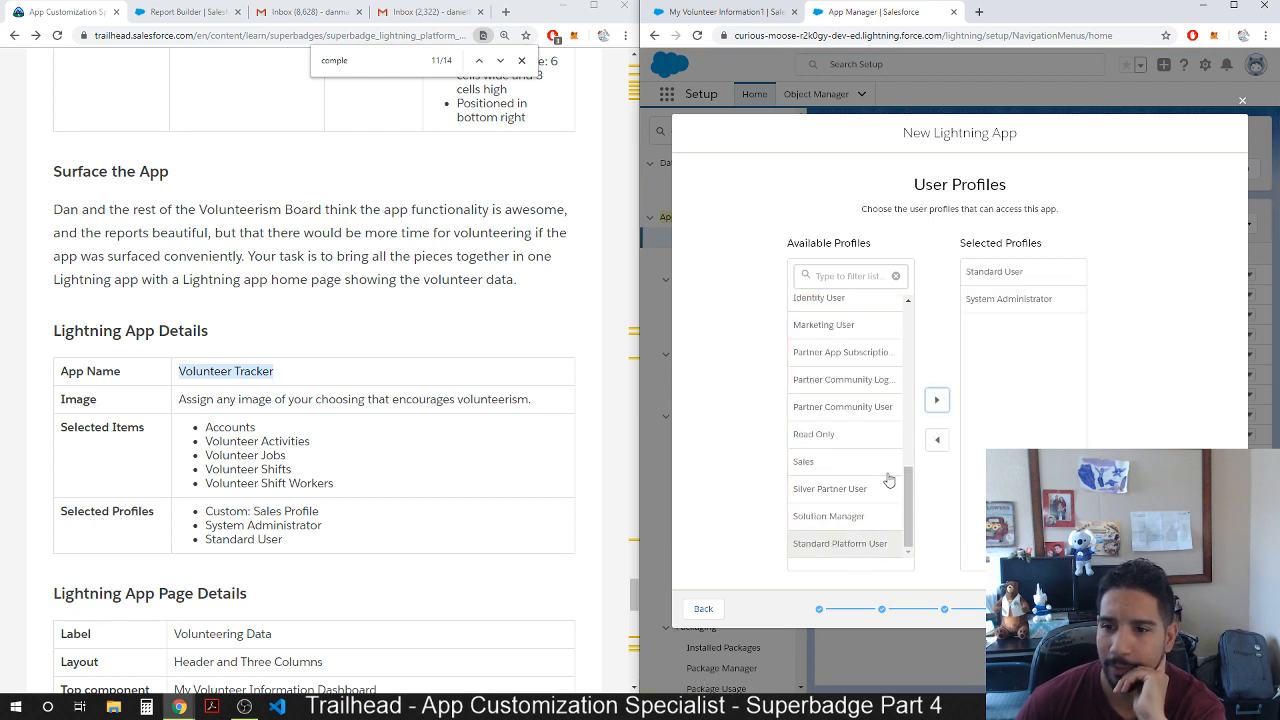
left_click(811, 461)
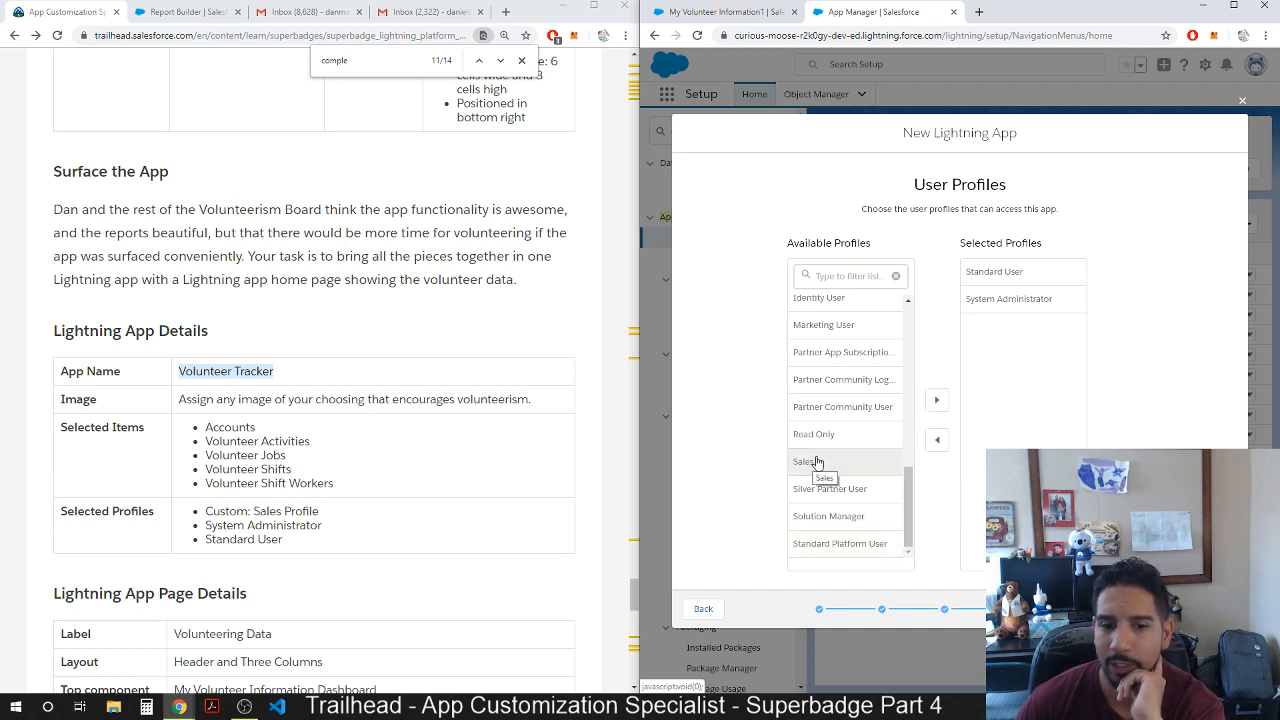
scroll(857, 505, "up", 3)
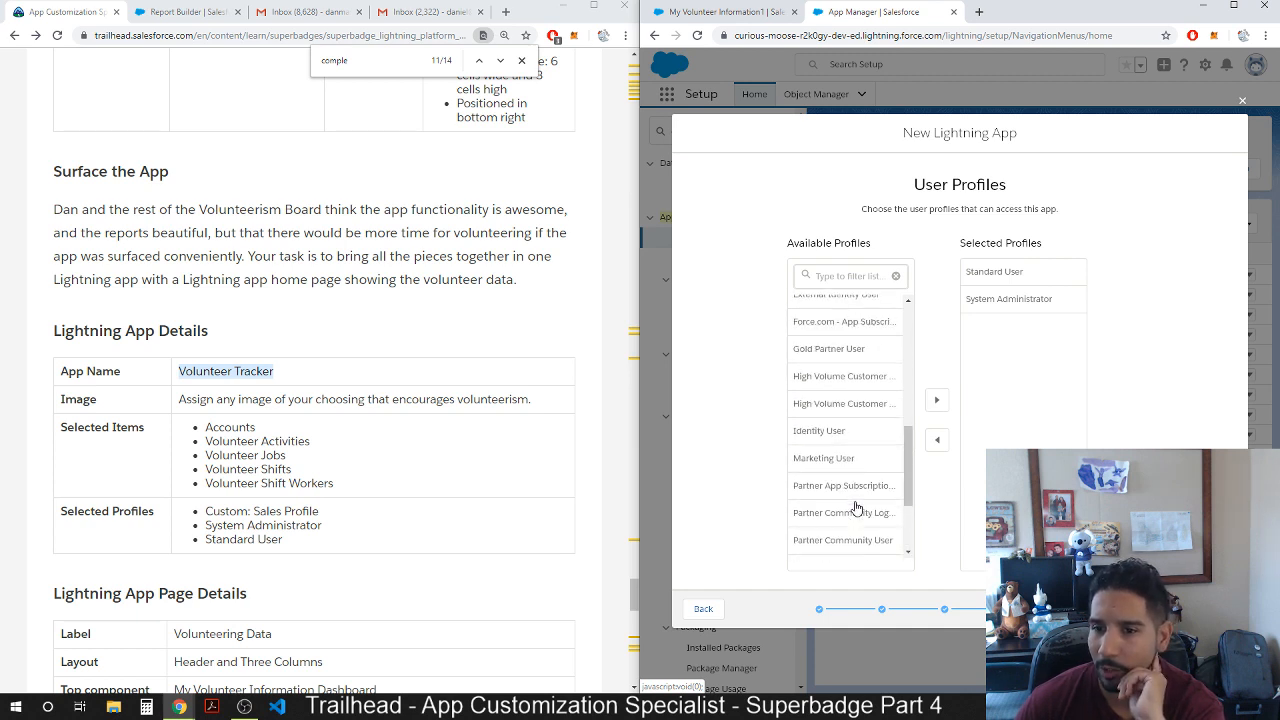
scroll(856, 508, "up", 3)
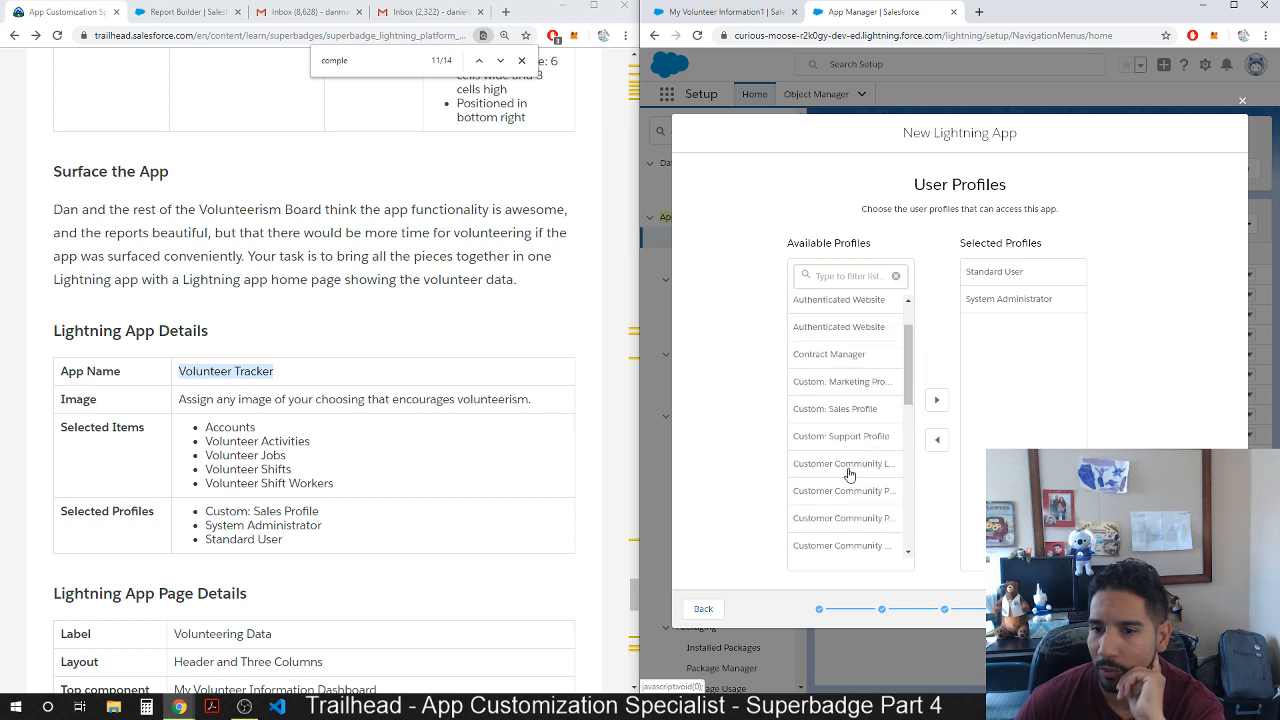
left_click(852, 409)
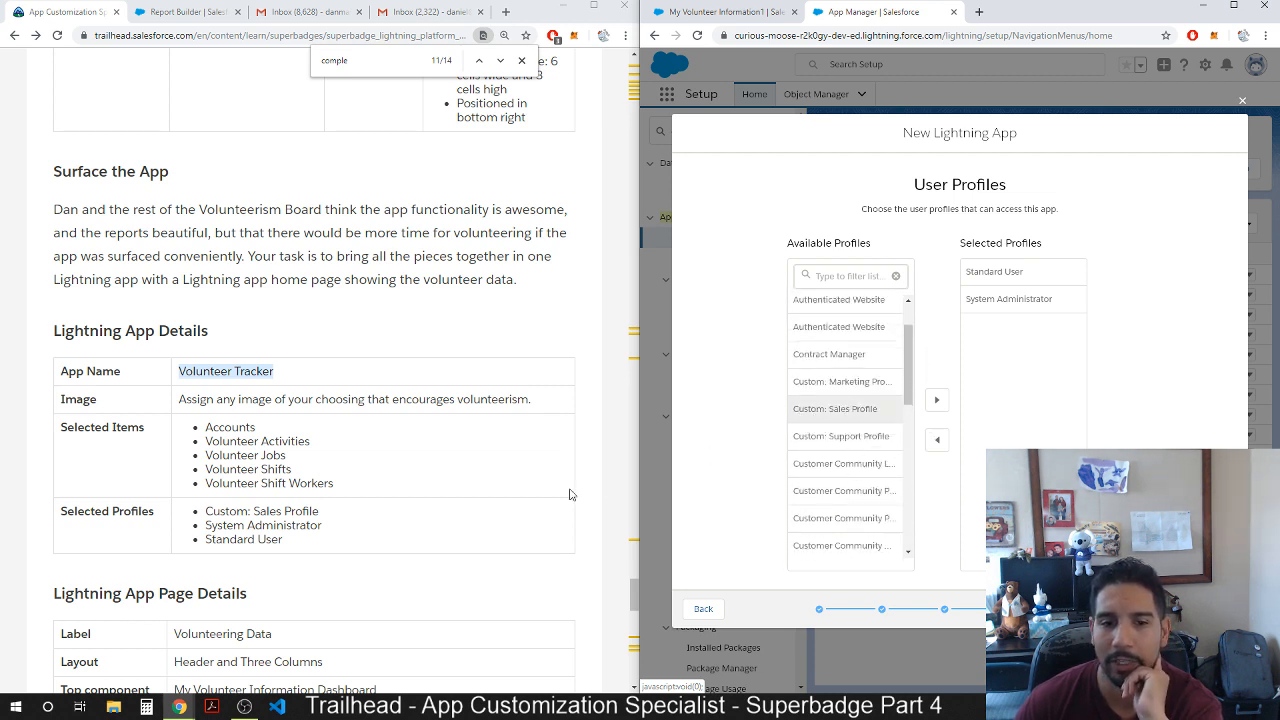
left_click(937, 401)
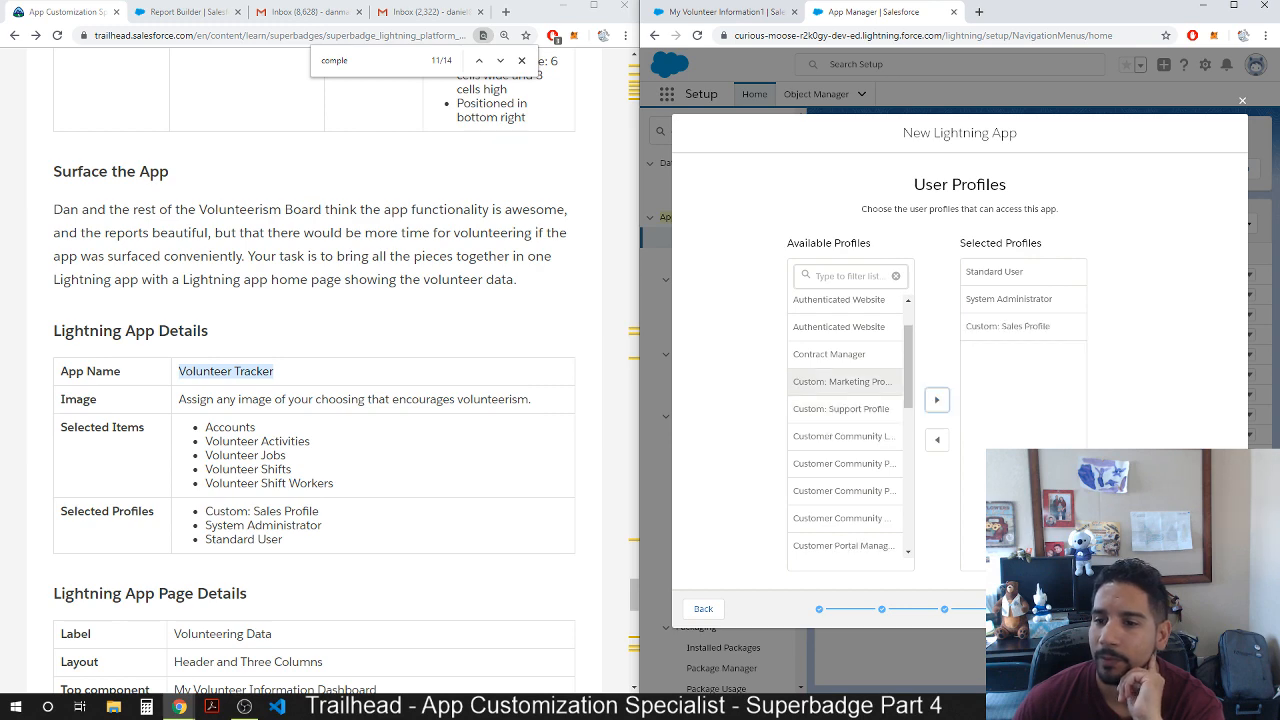
left_click(1197, 609)
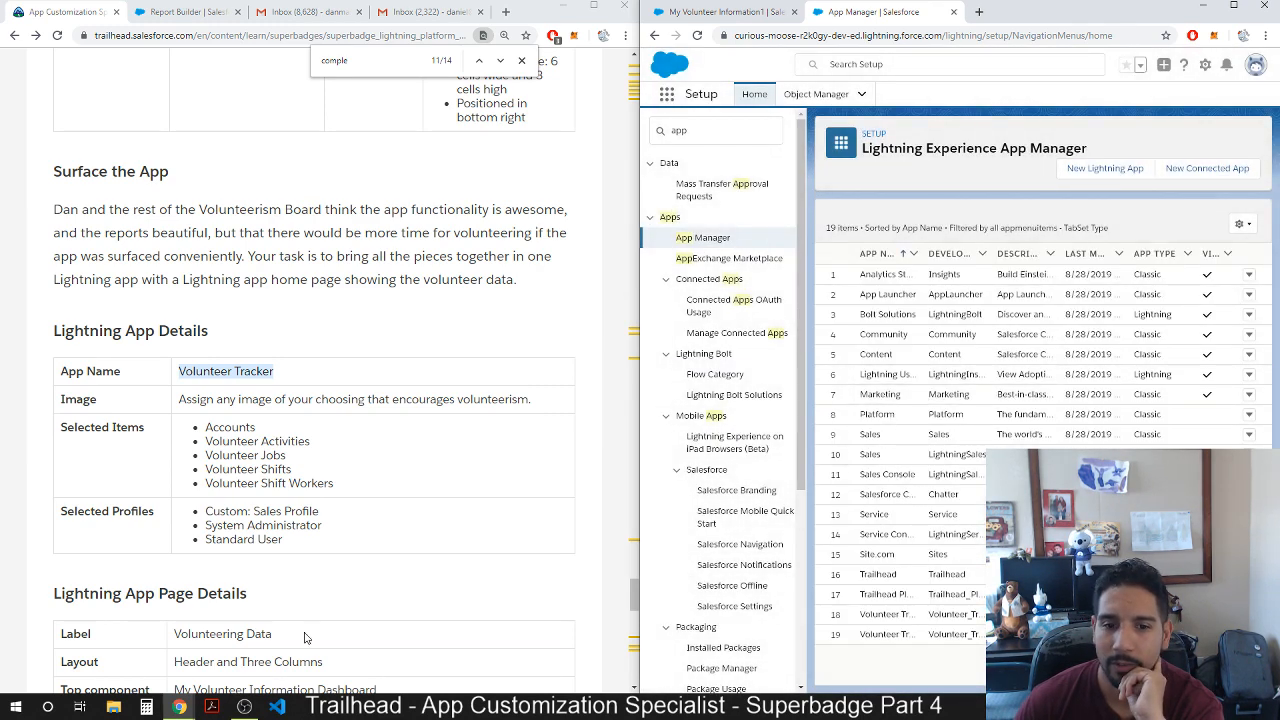
Widen the app name column in the app list and open Volunteer Tracker1 for editing.
scroll(305, 637, "down", 3)
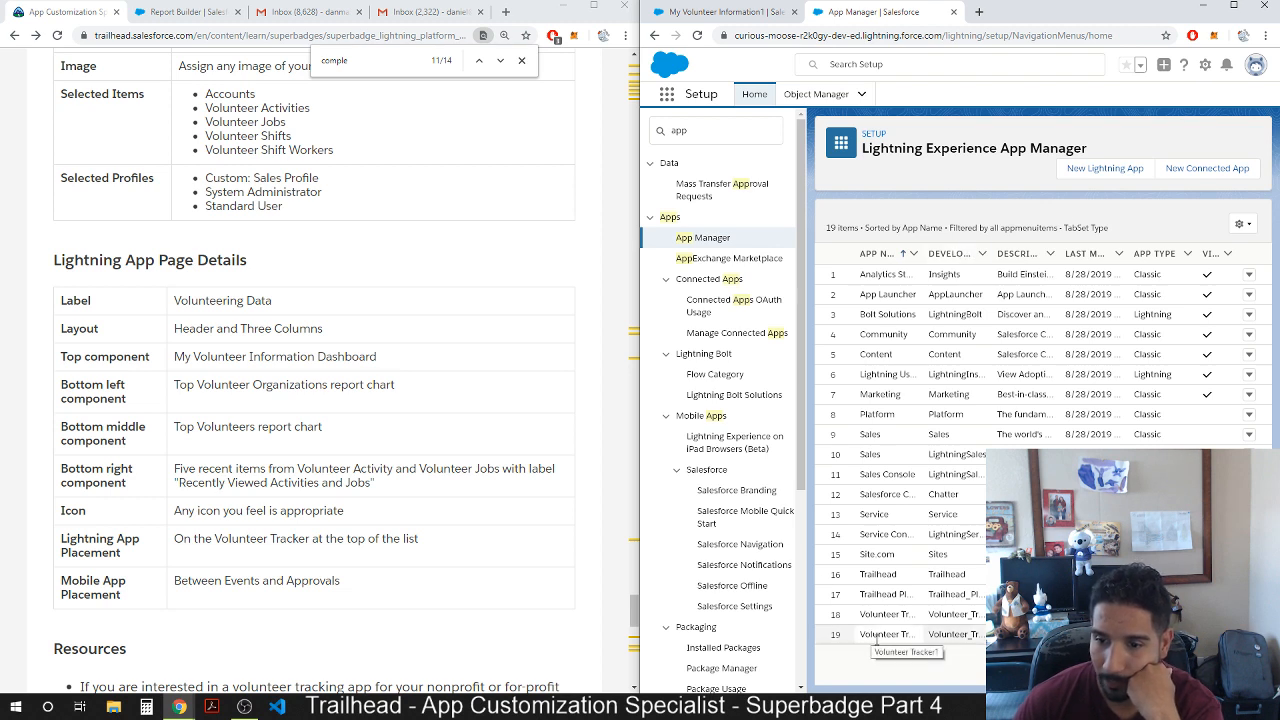
left_click_drag(922, 256, 957, 256)
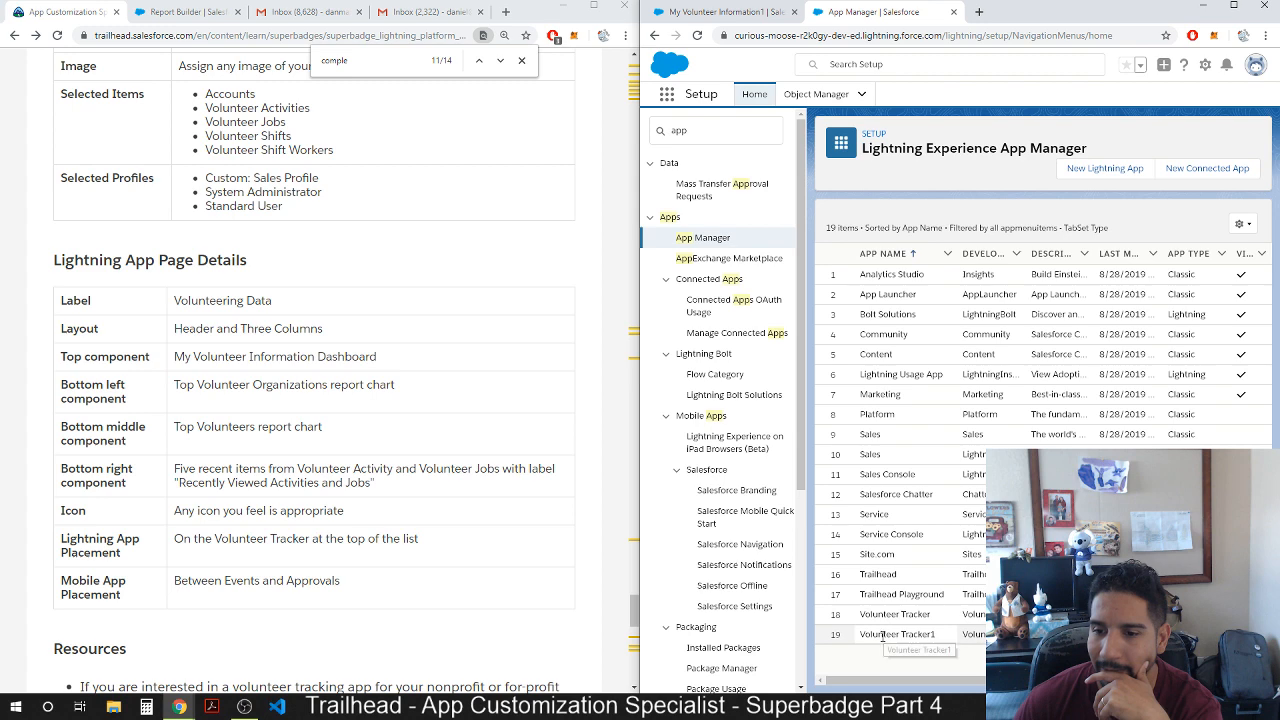
left_click_drag(1110, 680, 1144, 680)
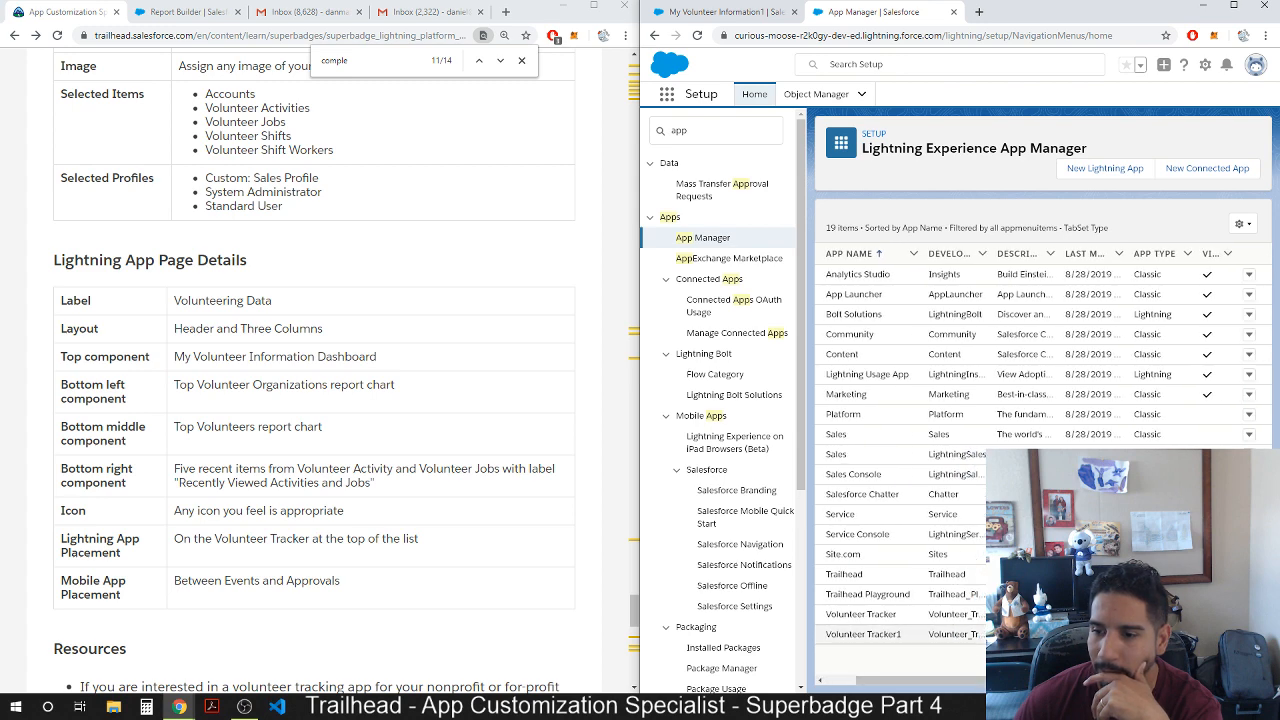
left_click(1249, 634)
left_click(1232, 594)
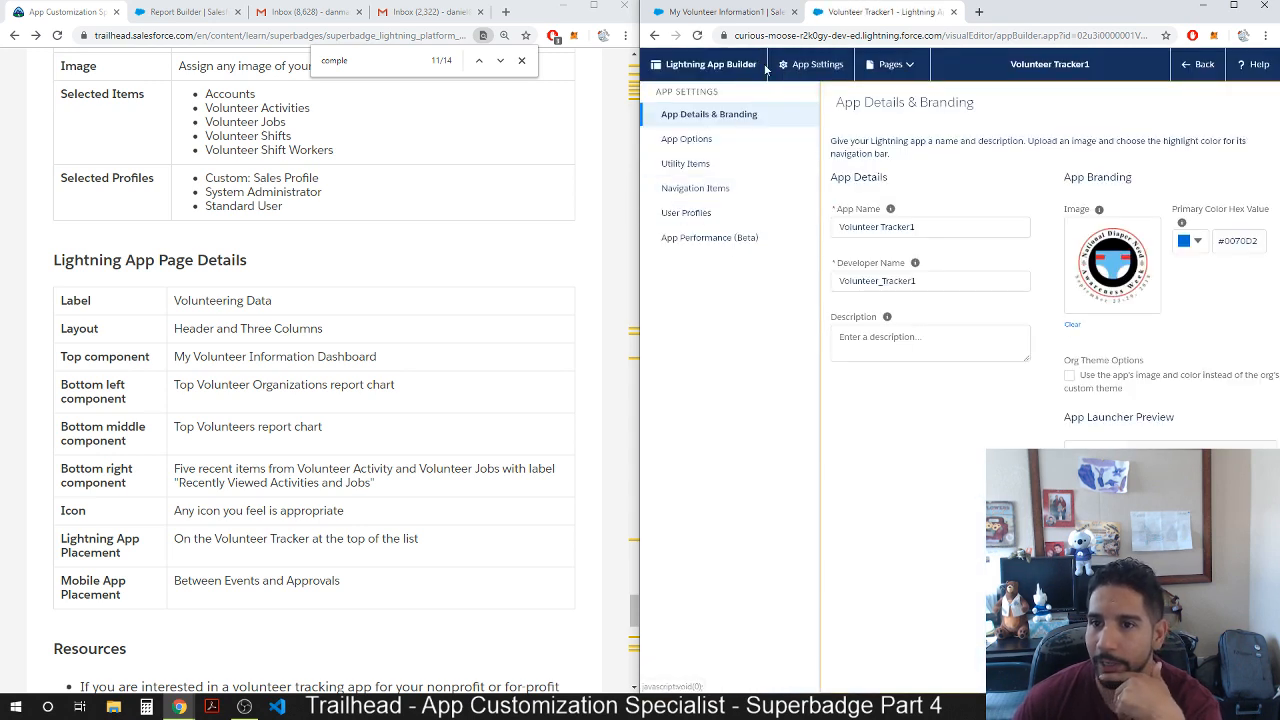
Start a new Lightning page from the Volunteer Tracker1 app and choose the App Page type.
left_click(880, 70)
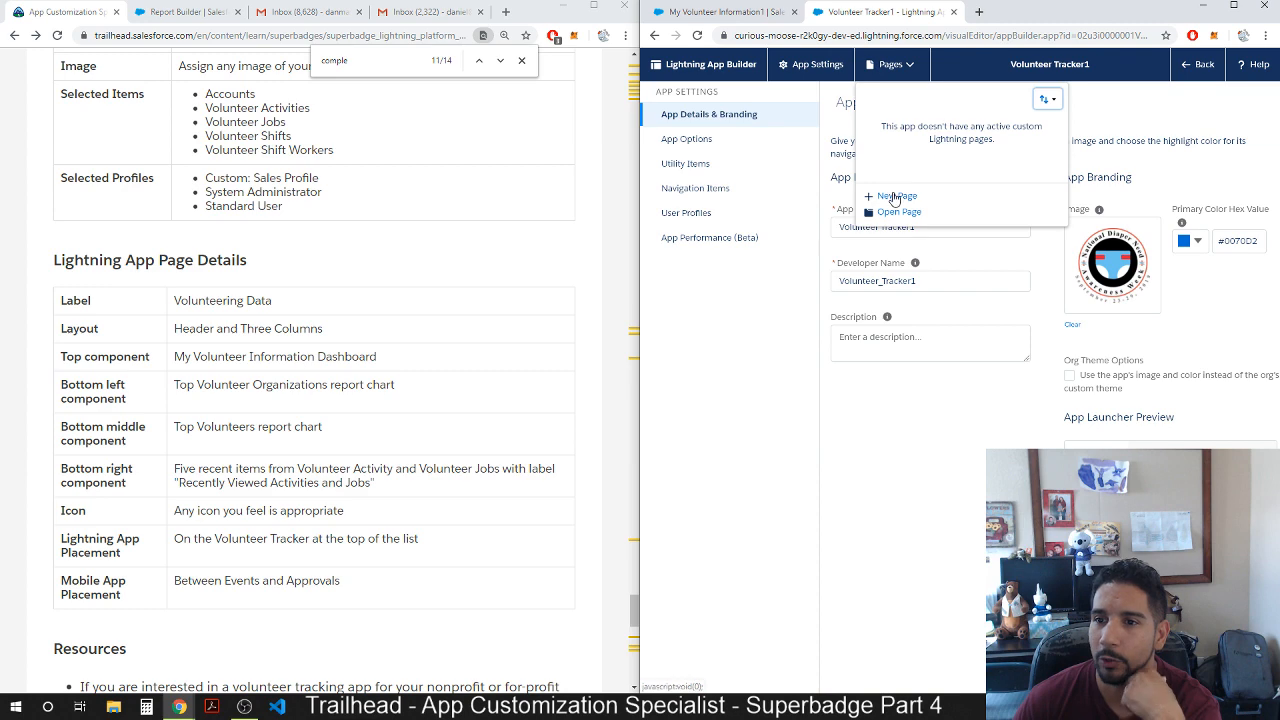
left_click(892, 197)
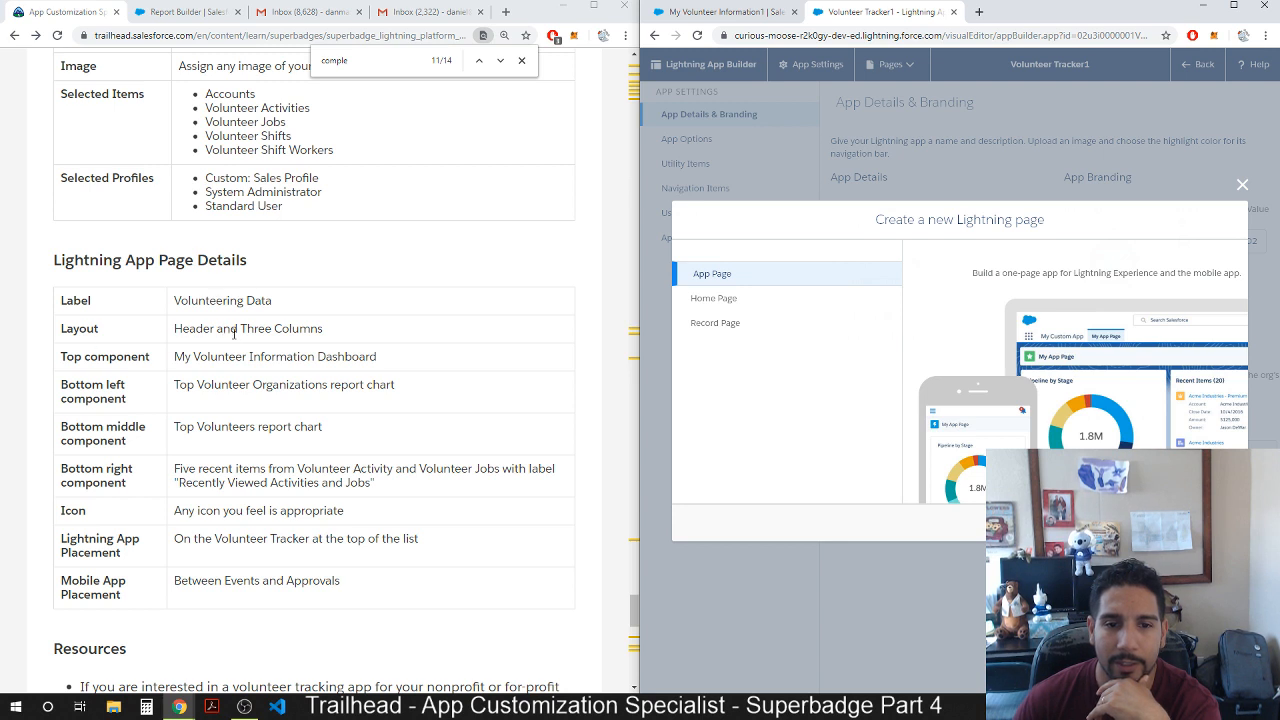
left_click(707, 300)
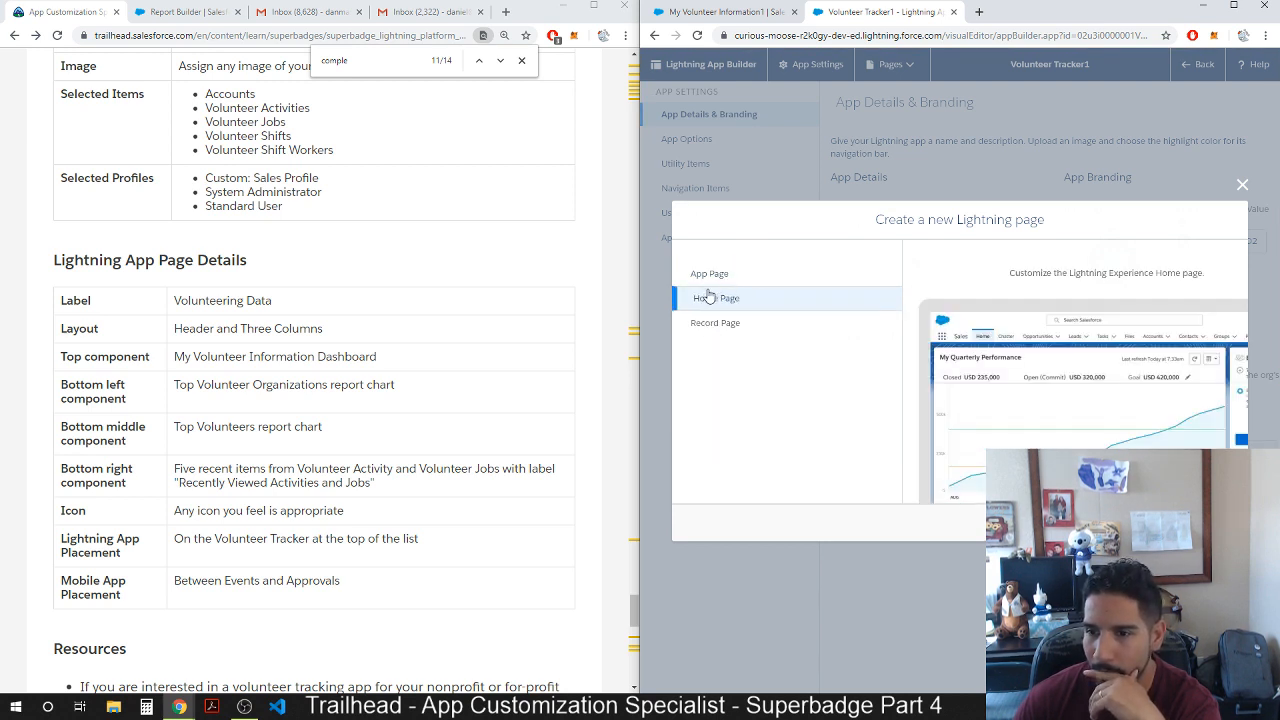
left_click(718, 280)
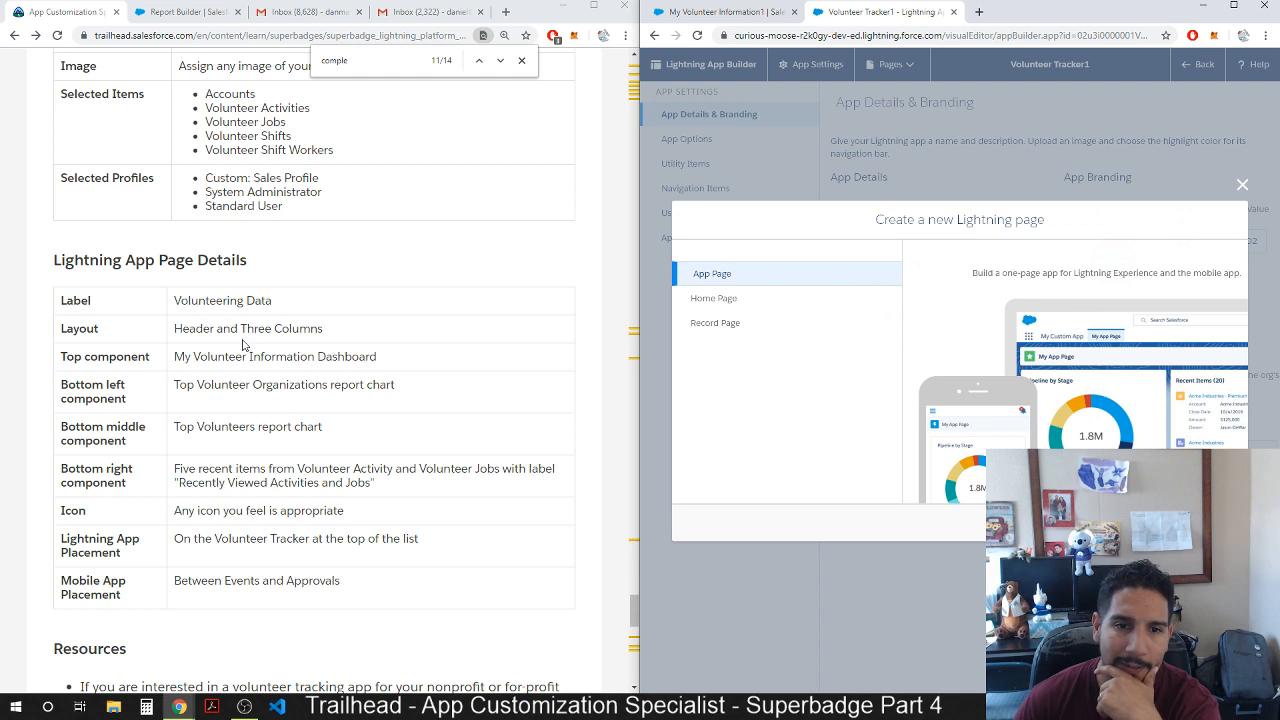
left_click_drag(125, 259, 190, 260)
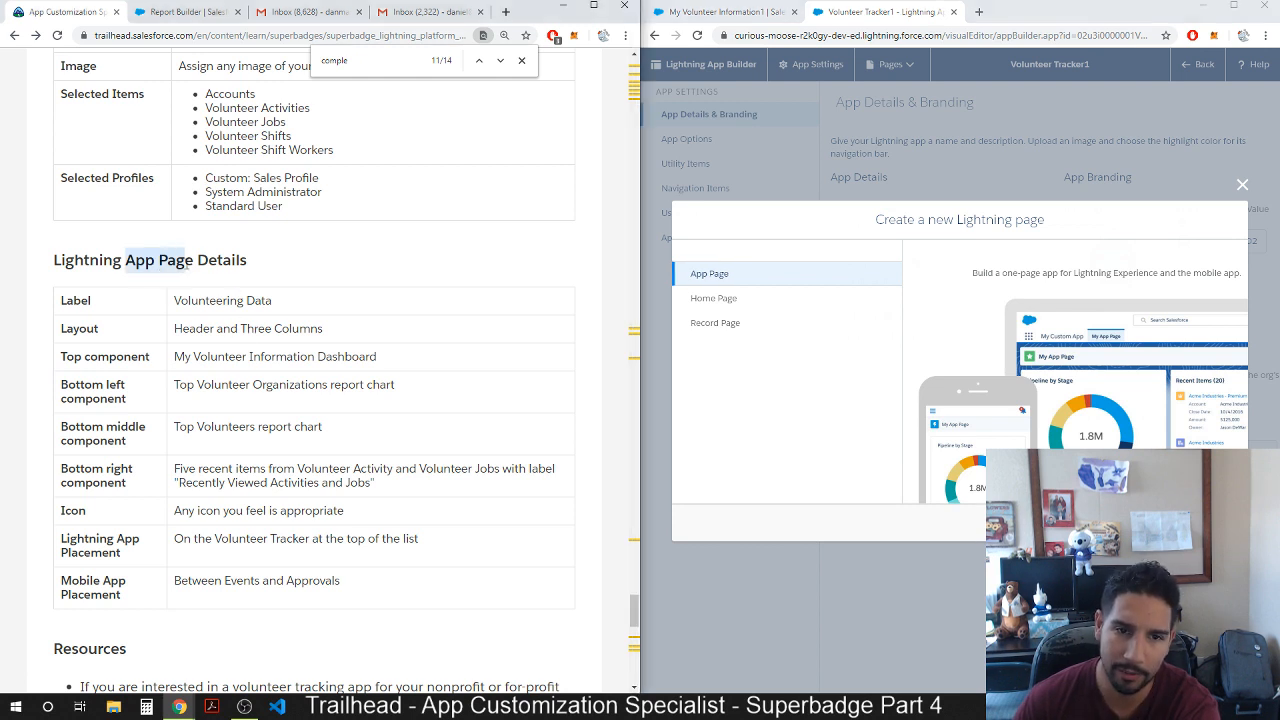
Label the app page Volunteering Data1, using the label copied from the Lightning App Page Details, and continue to the templates.
left_click_drag(272, 301, 175, 301)
key("ctrl+c")
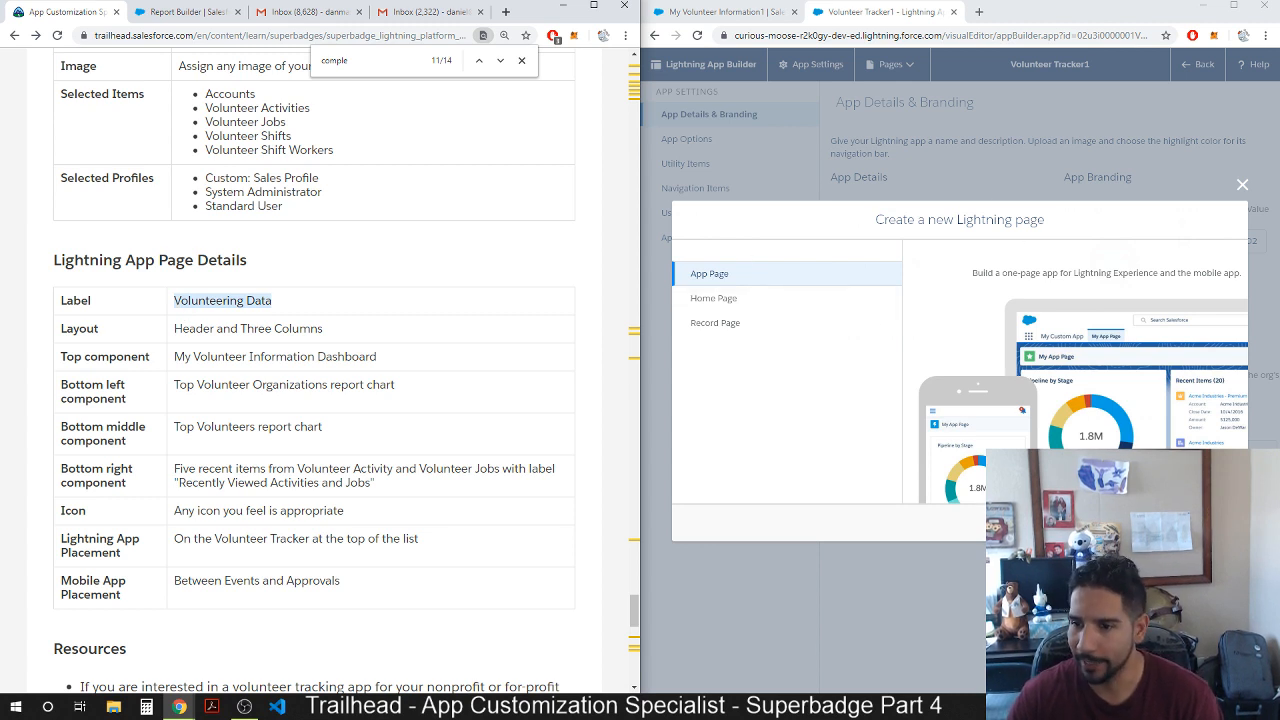
left_click(725, 284)
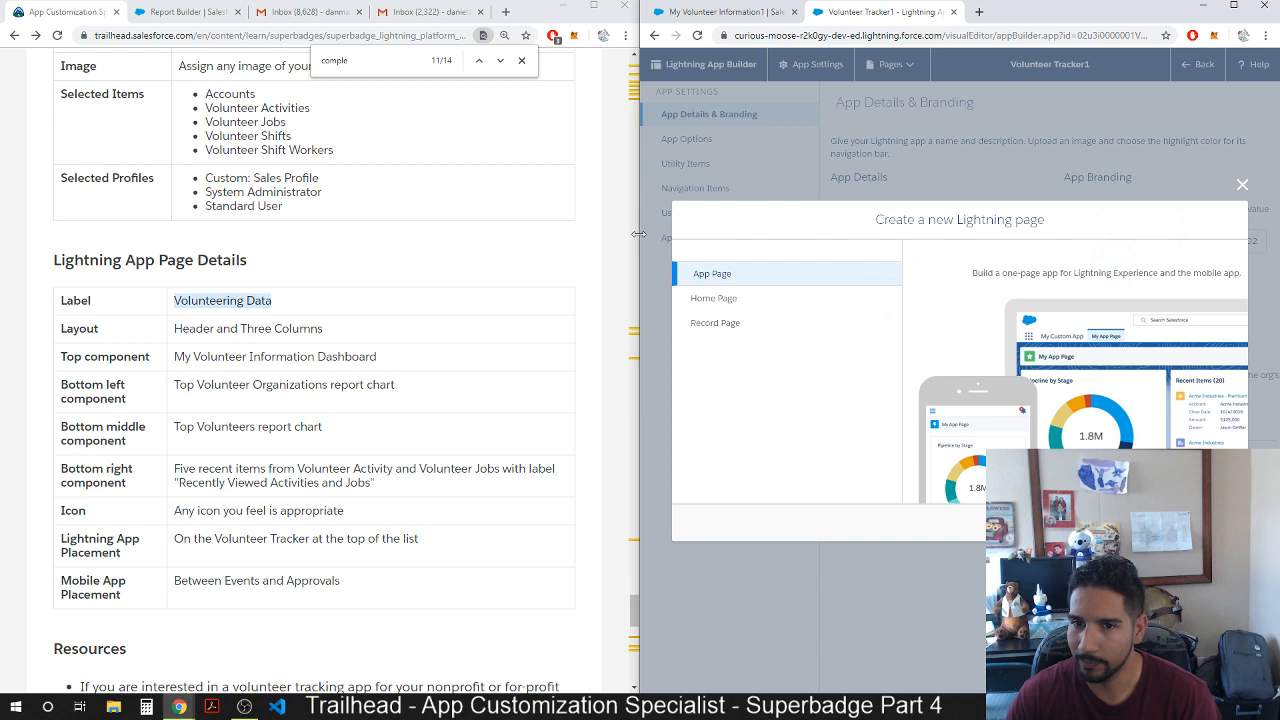
left_click_drag(638, 234, 432, 234)
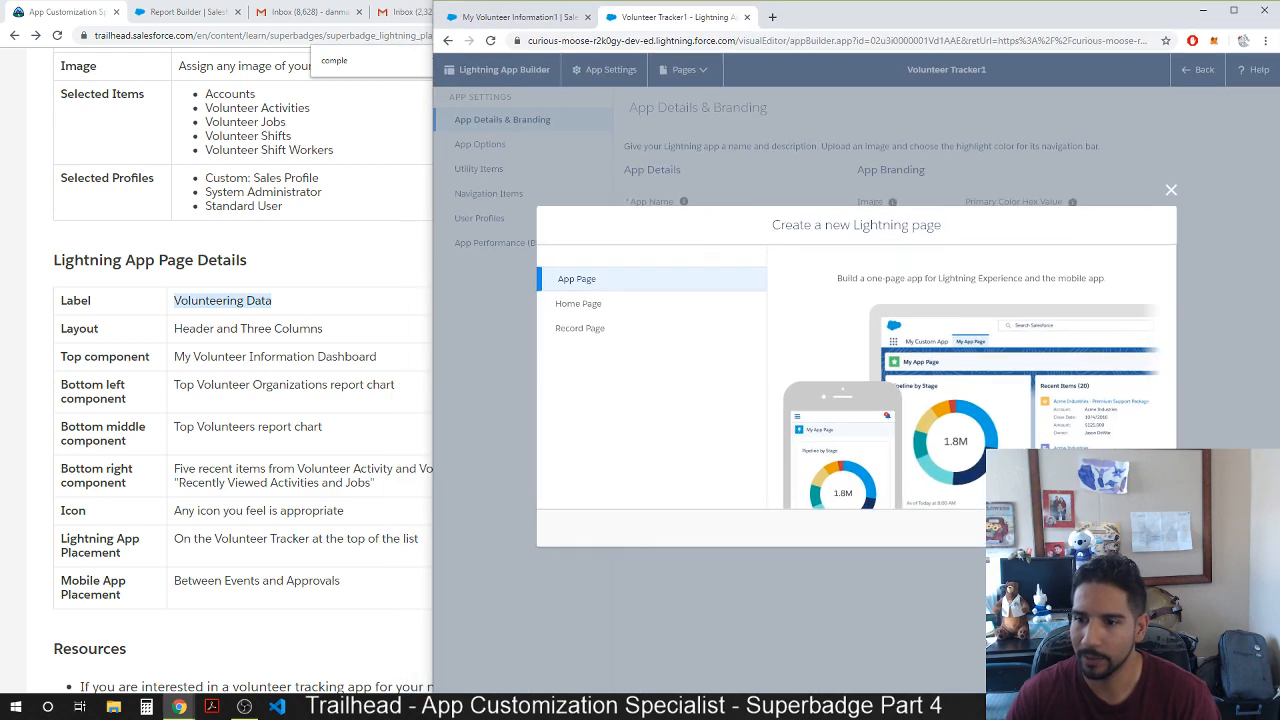
left_click(1148, 528)
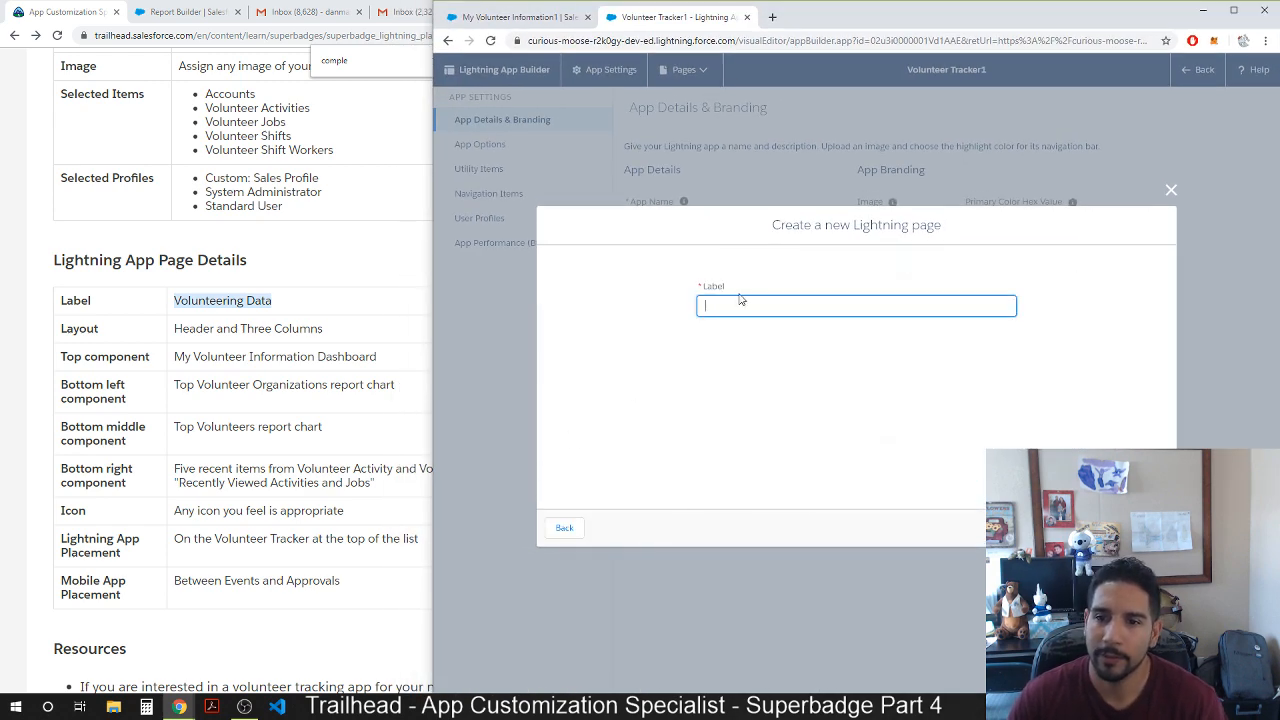
key("ctrl+v")
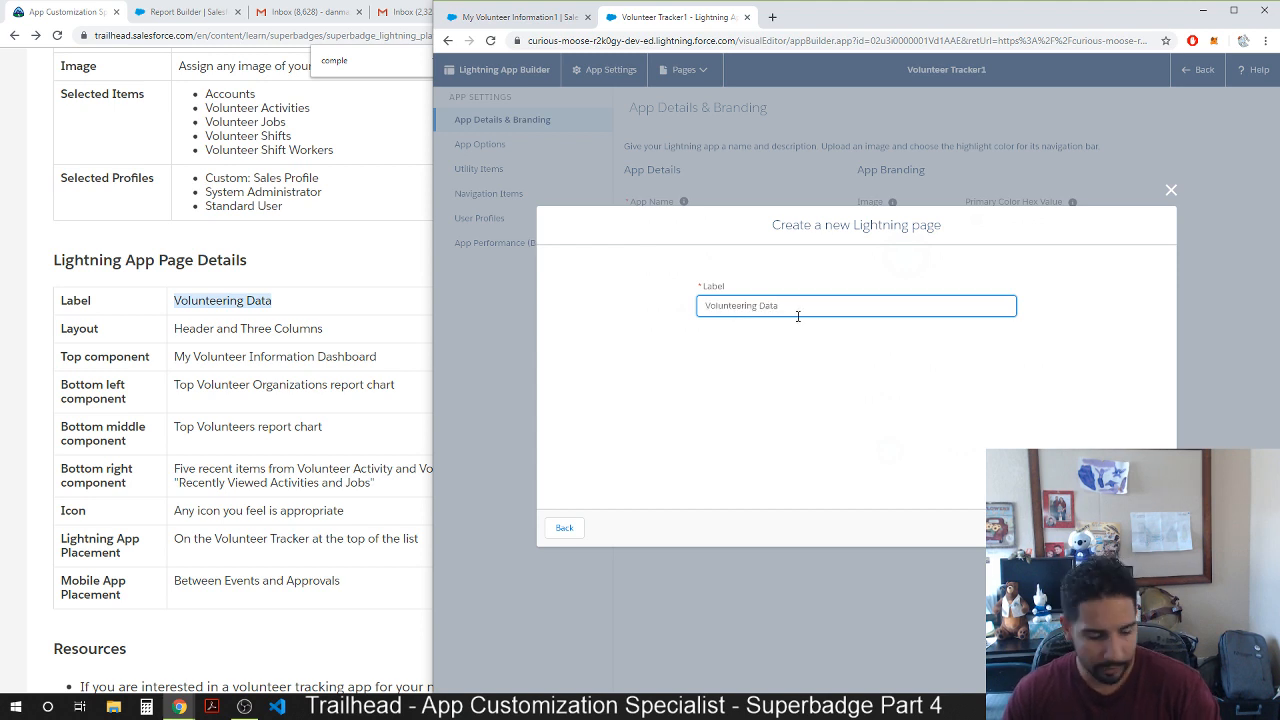
left_click(1148, 528)
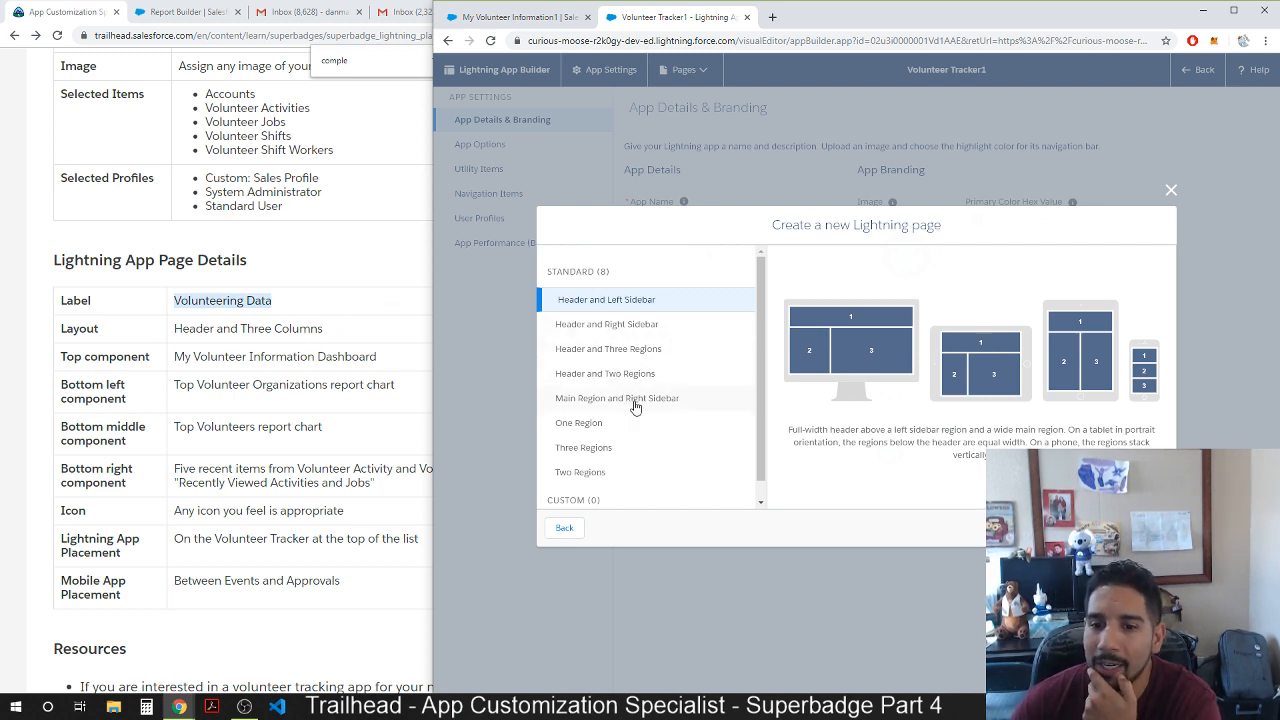
Choose the Header and Three Regions template and finish creating the app page.
scroll(634, 403, "down", 1)
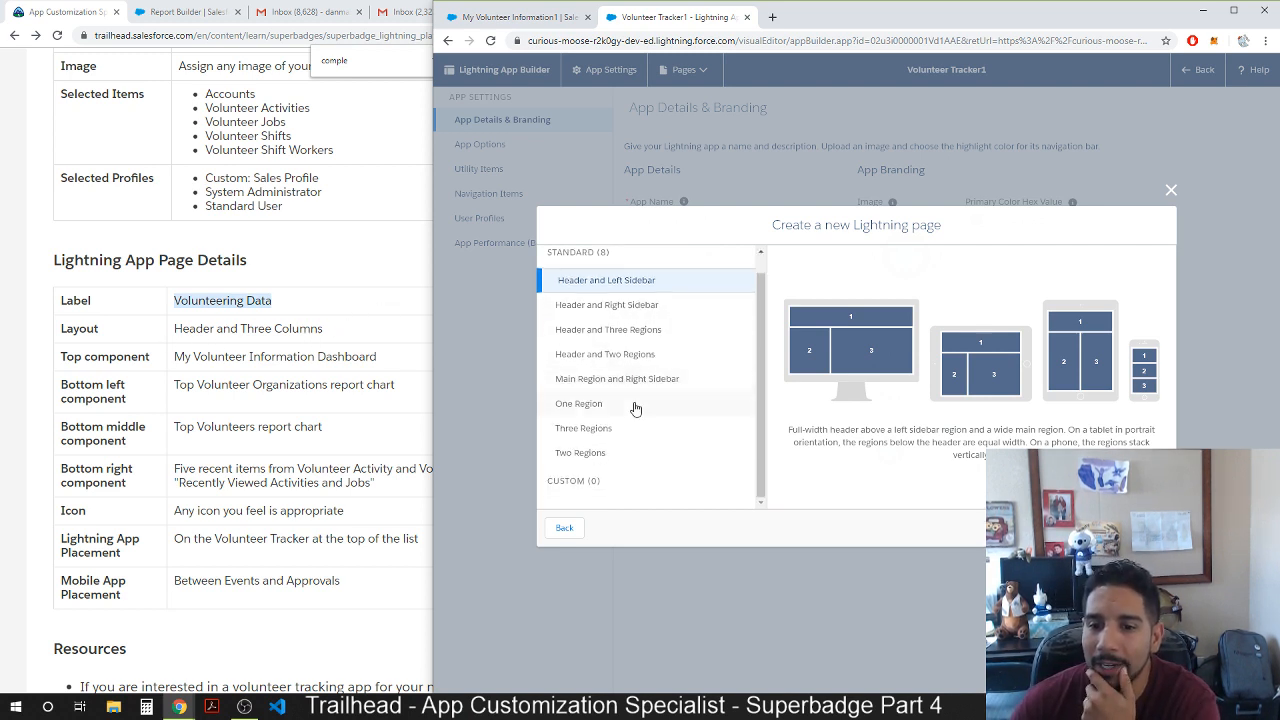
left_click(613, 331)
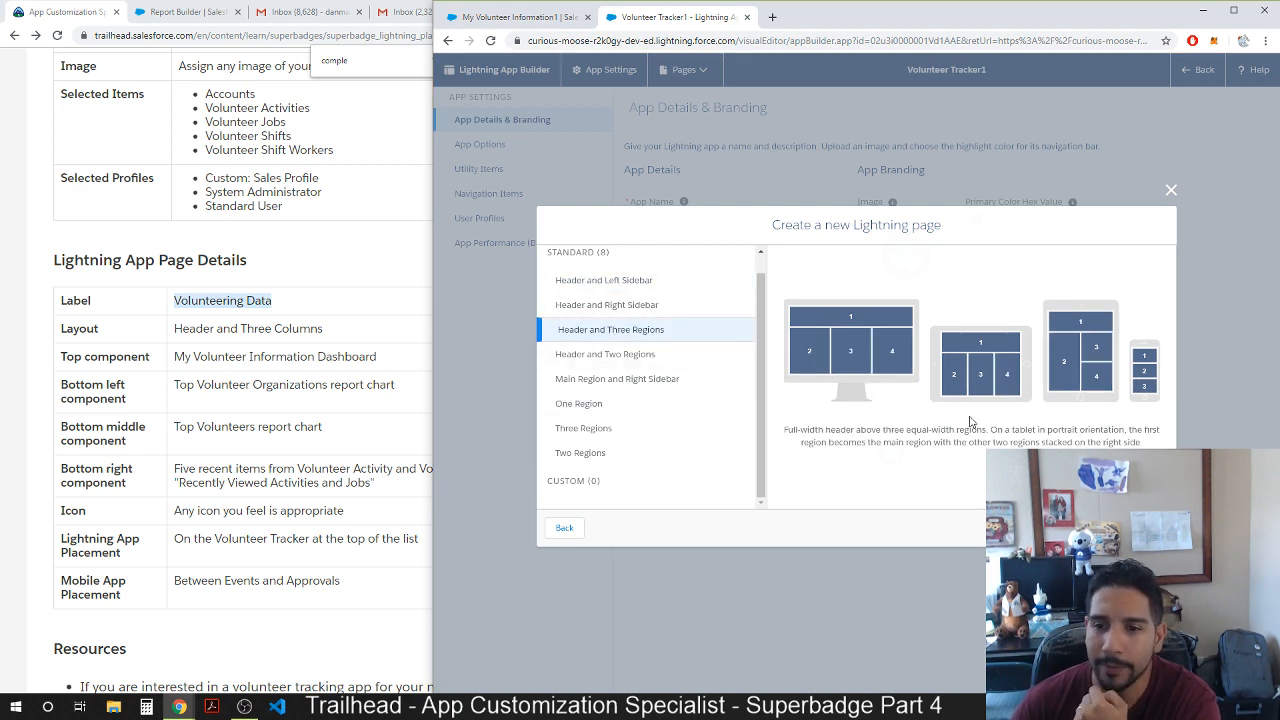
left_click(1147, 528)
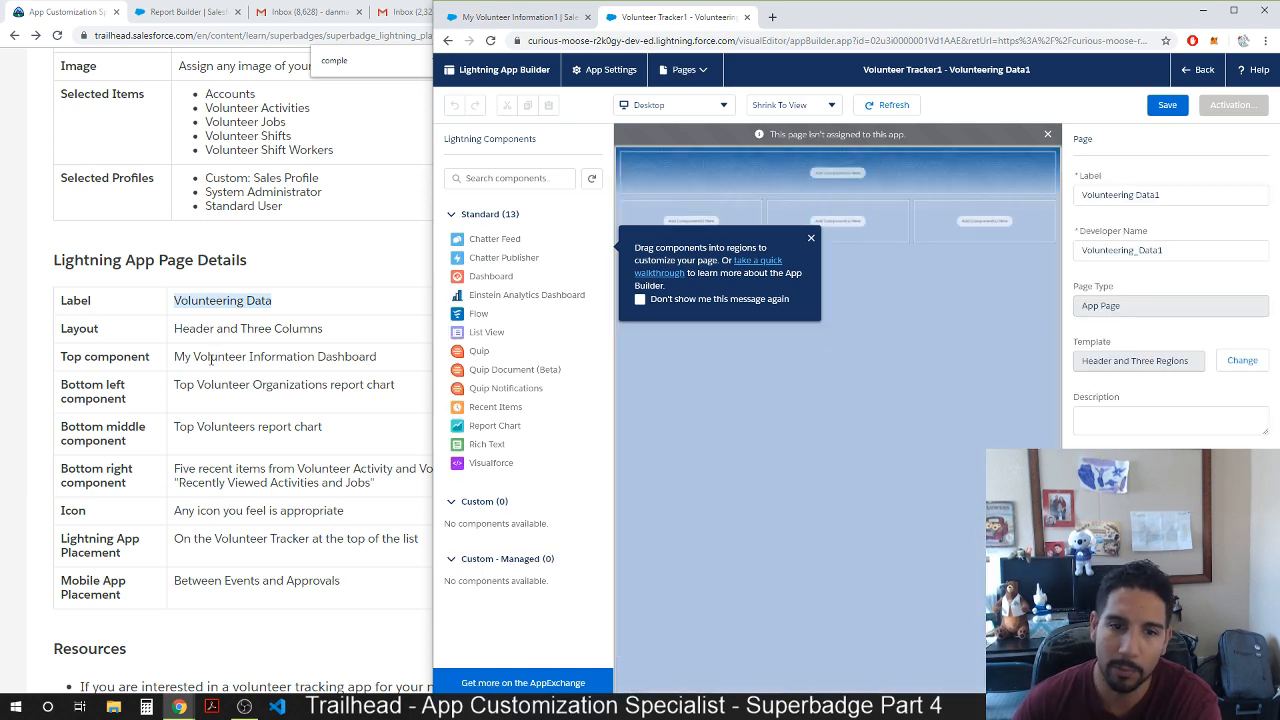
Mark the page's header region as the insertion point for a component and dismiss the walkthrough tip.
left_click(175, 356)
left_click_drag(175, 356, 382, 367)
left_click(896, 316)
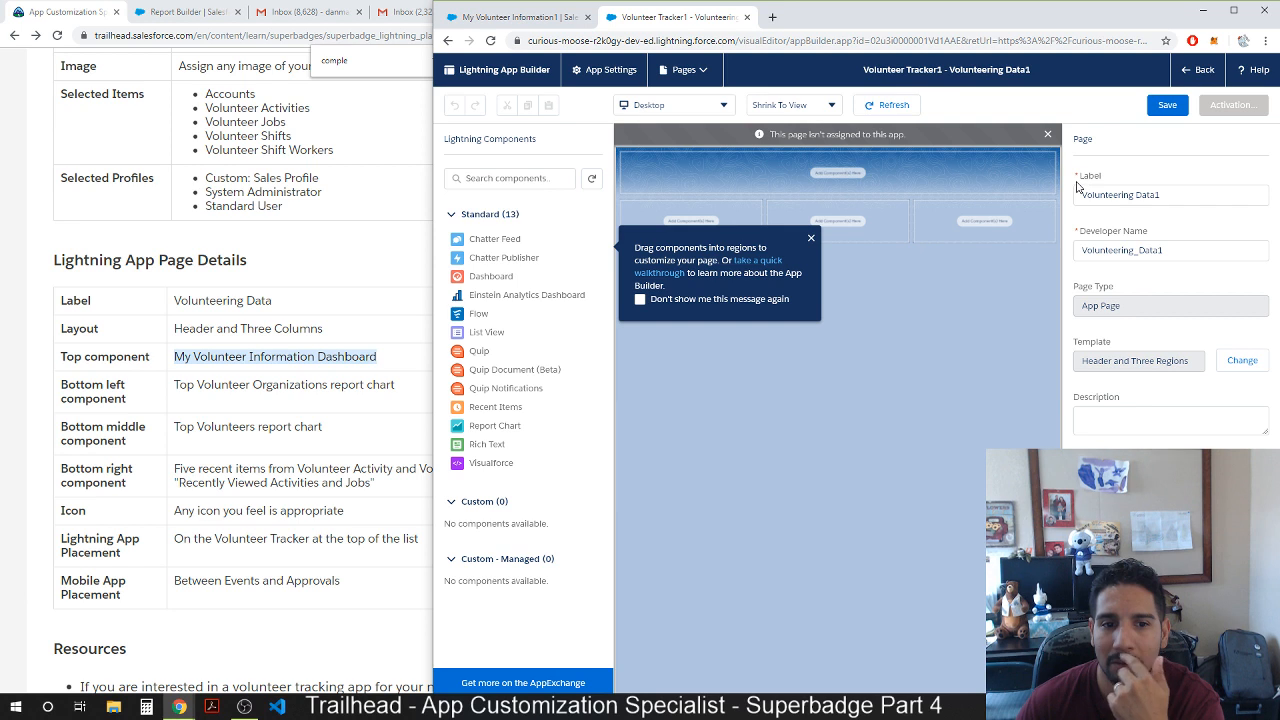
left_click(839, 173)
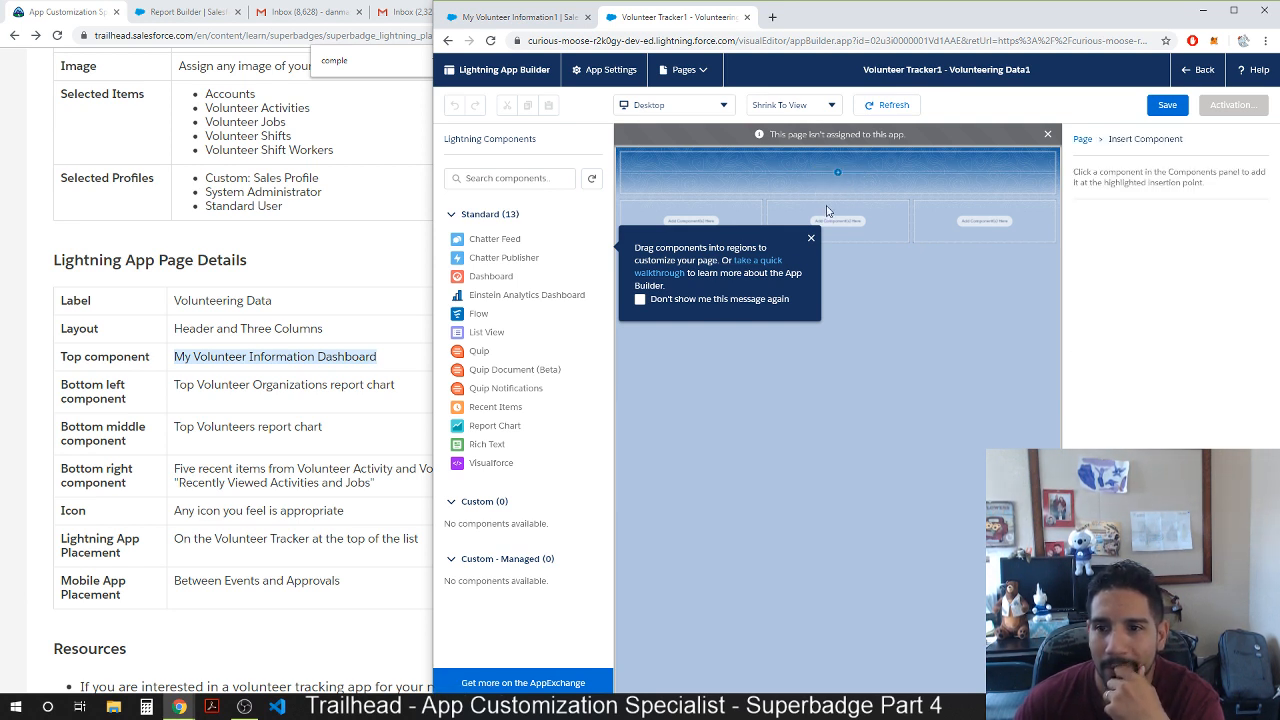
left_click(811, 238)
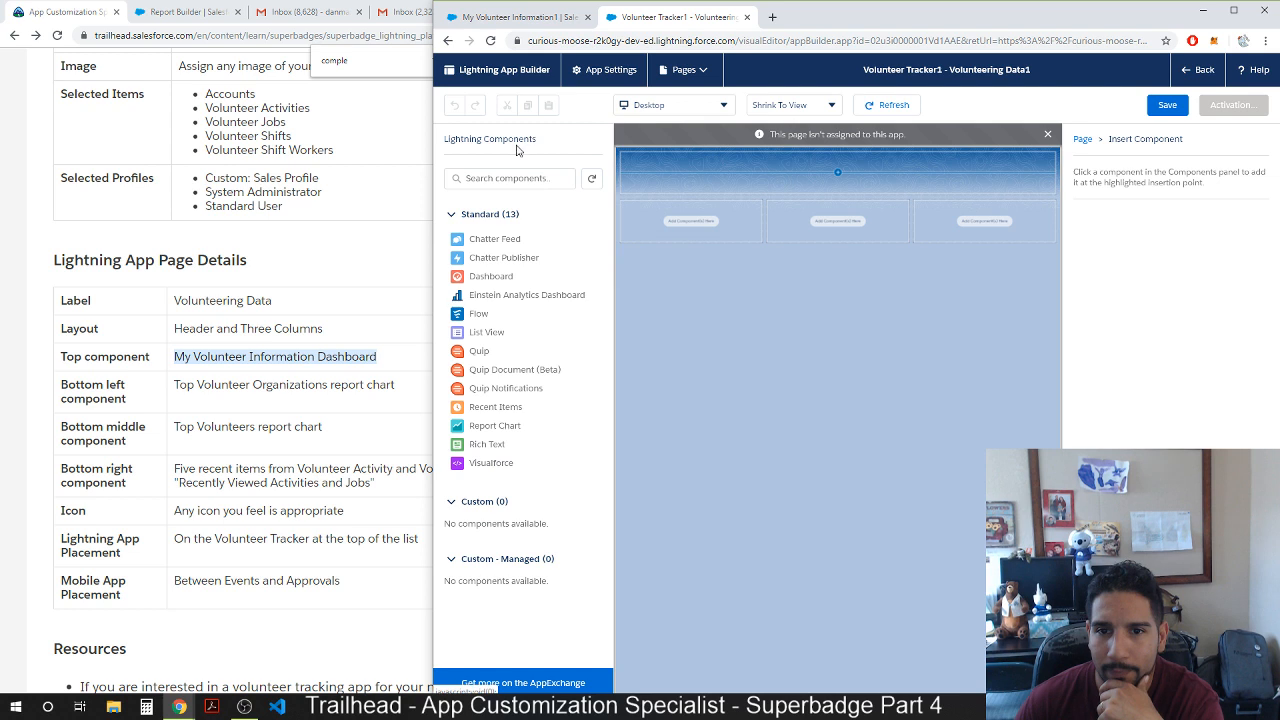
left_click(490, 180)
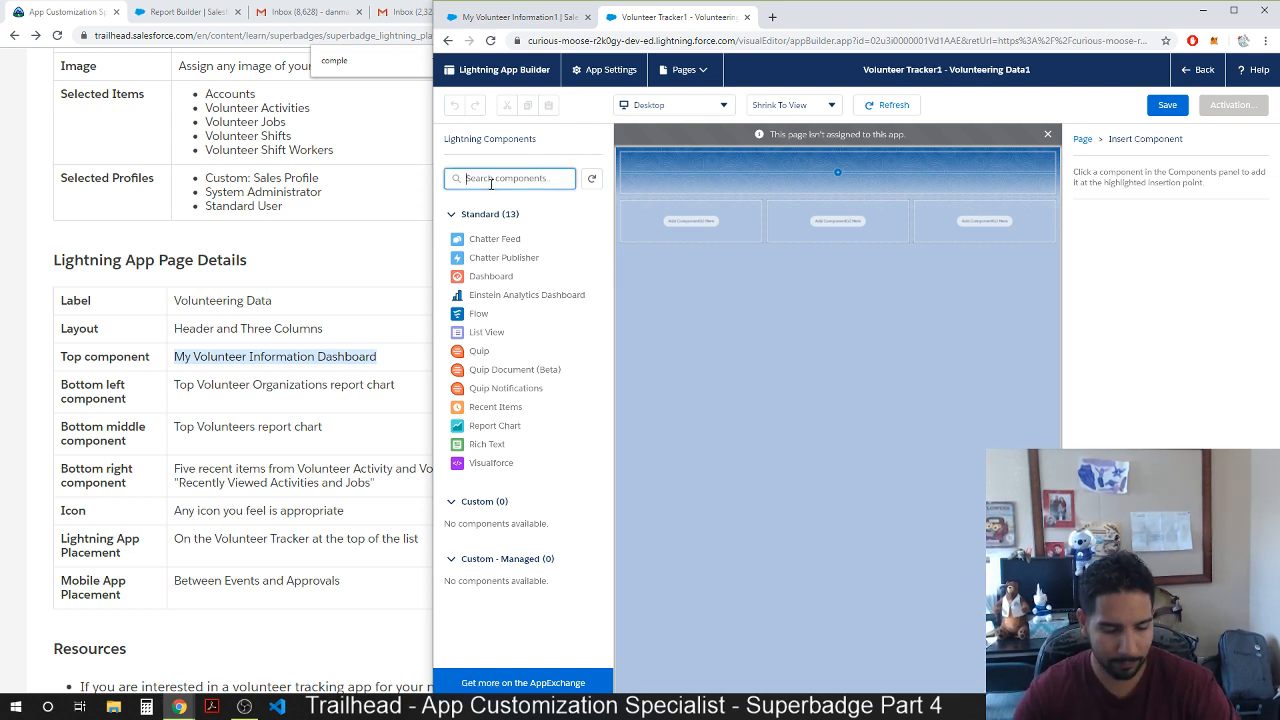
type("my")
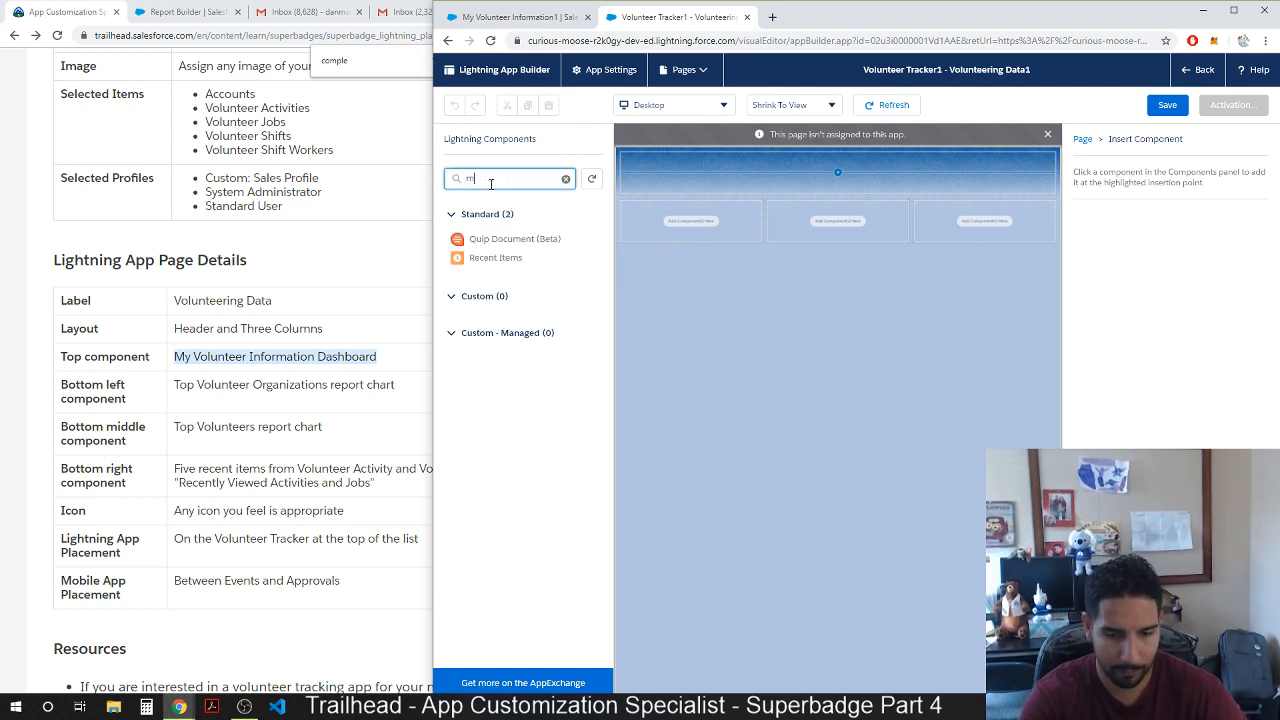
key("BackSpace")
key("BackSpace")
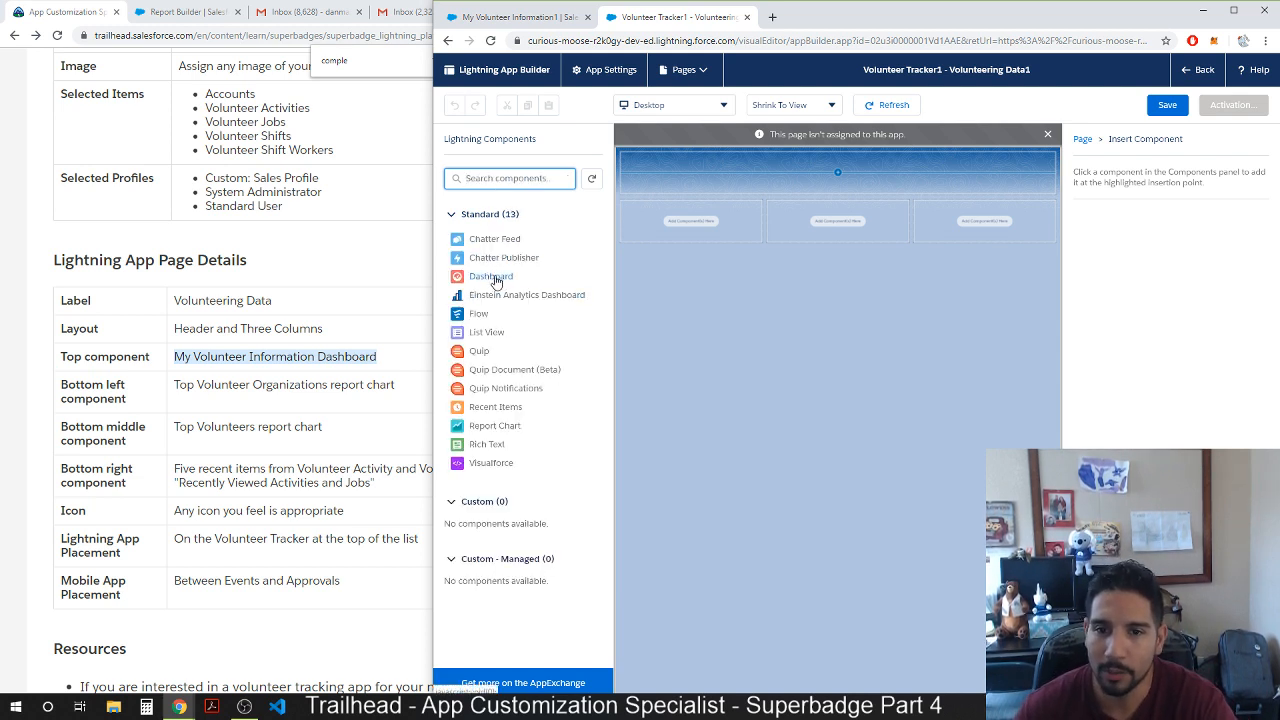
Place a Dashboard component in the header region and set it to show the My Volunteer Information1 dashboard.
left_click_drag(500, 282, 777, 177)
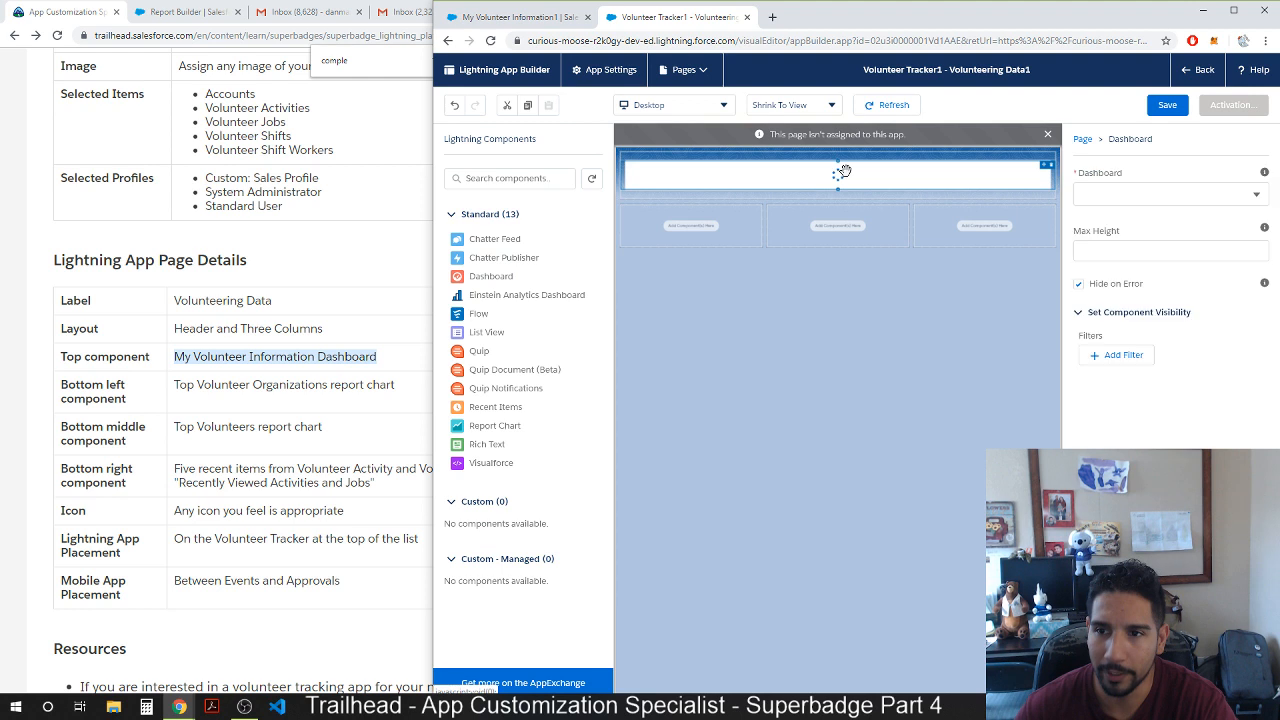
left_click(1213, 194)
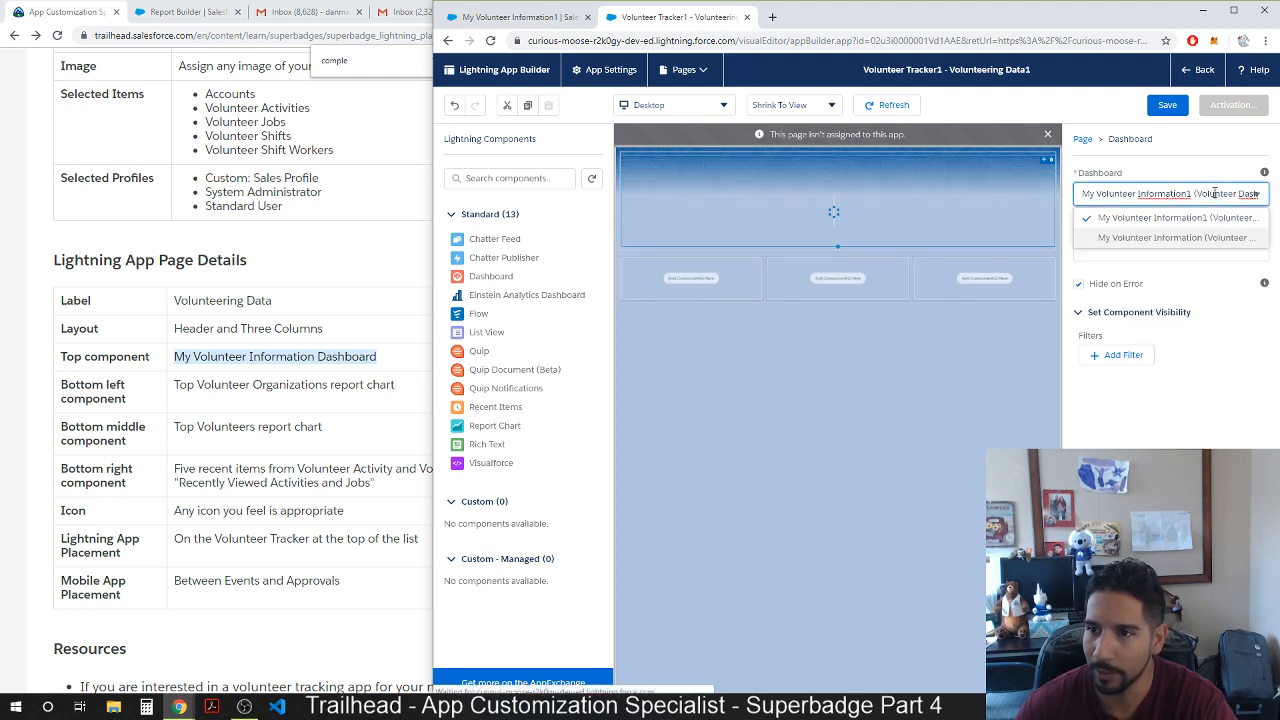
left_click(1181, 225)
left_click(715, 430)
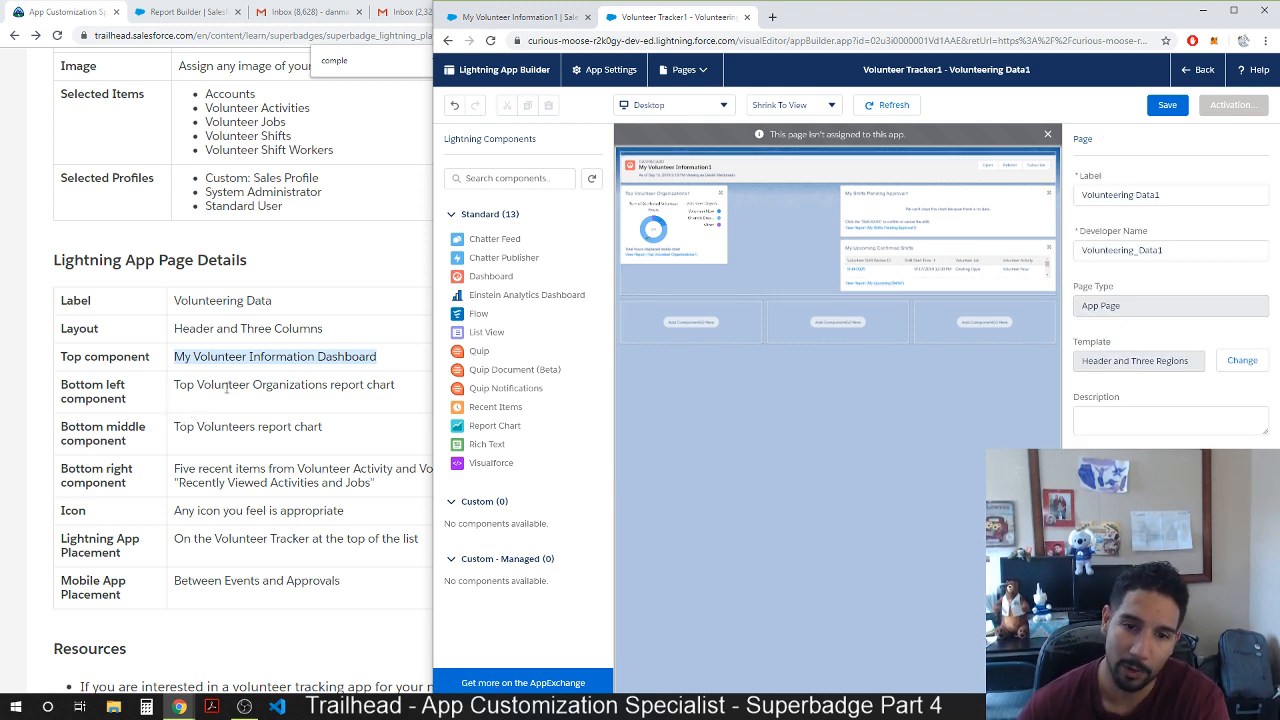
Add a Report Chart component to the bottom left region using the Top Volunteer Organizations1 report.
left_click(698, 324)
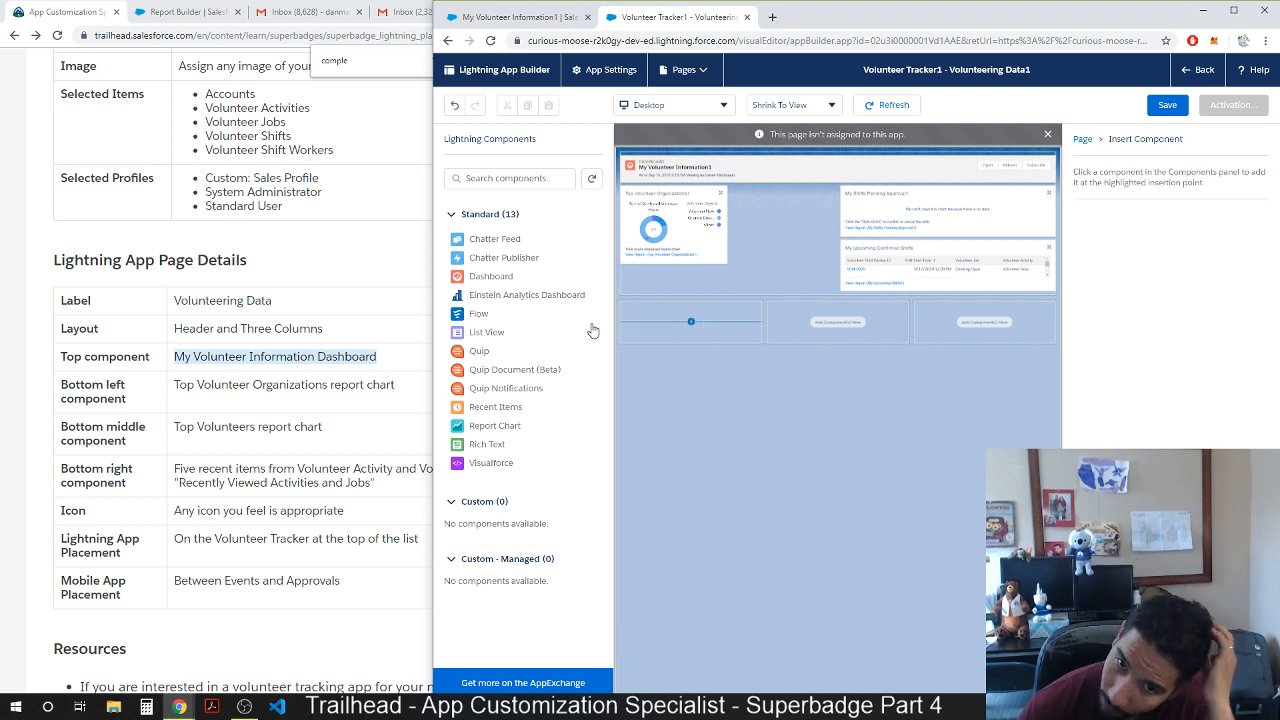
left_click(490, 426)
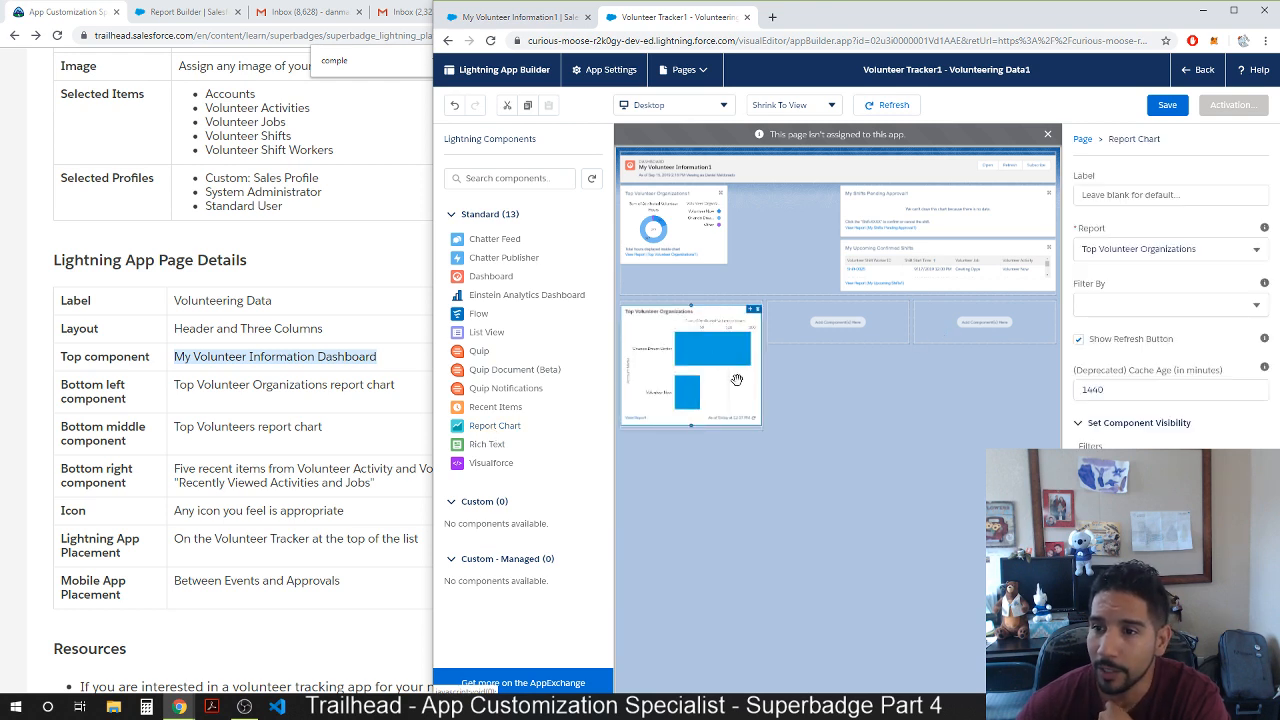
left_click(1148, 250)
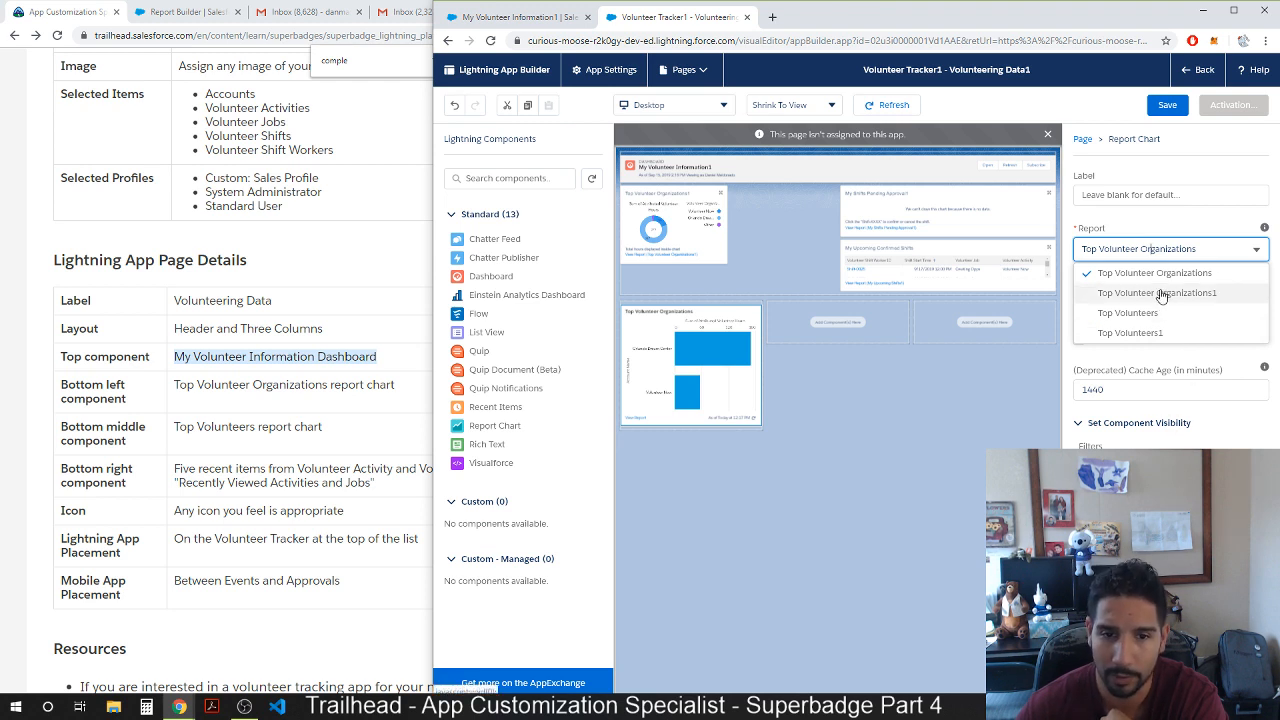
left_click(1158, 293)
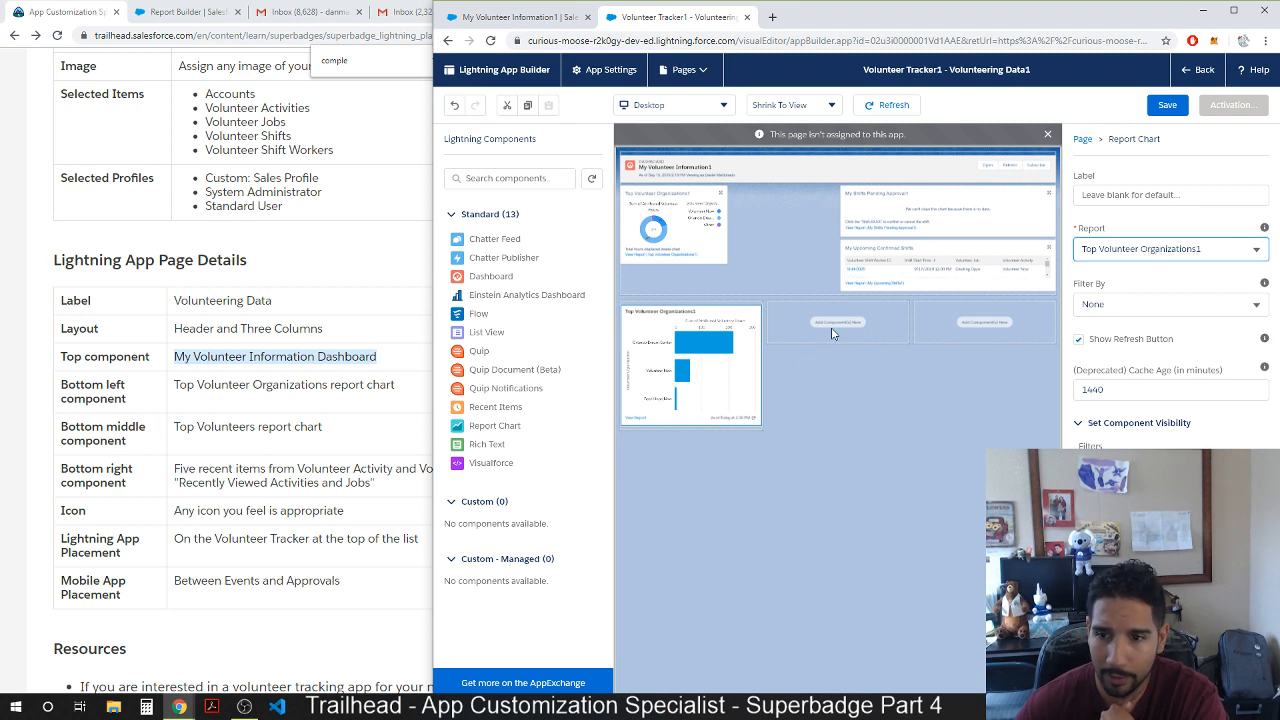
Add a Report Chart component to the bottom middle region using the Top Volunteers1 report.
left_click(800, 330)
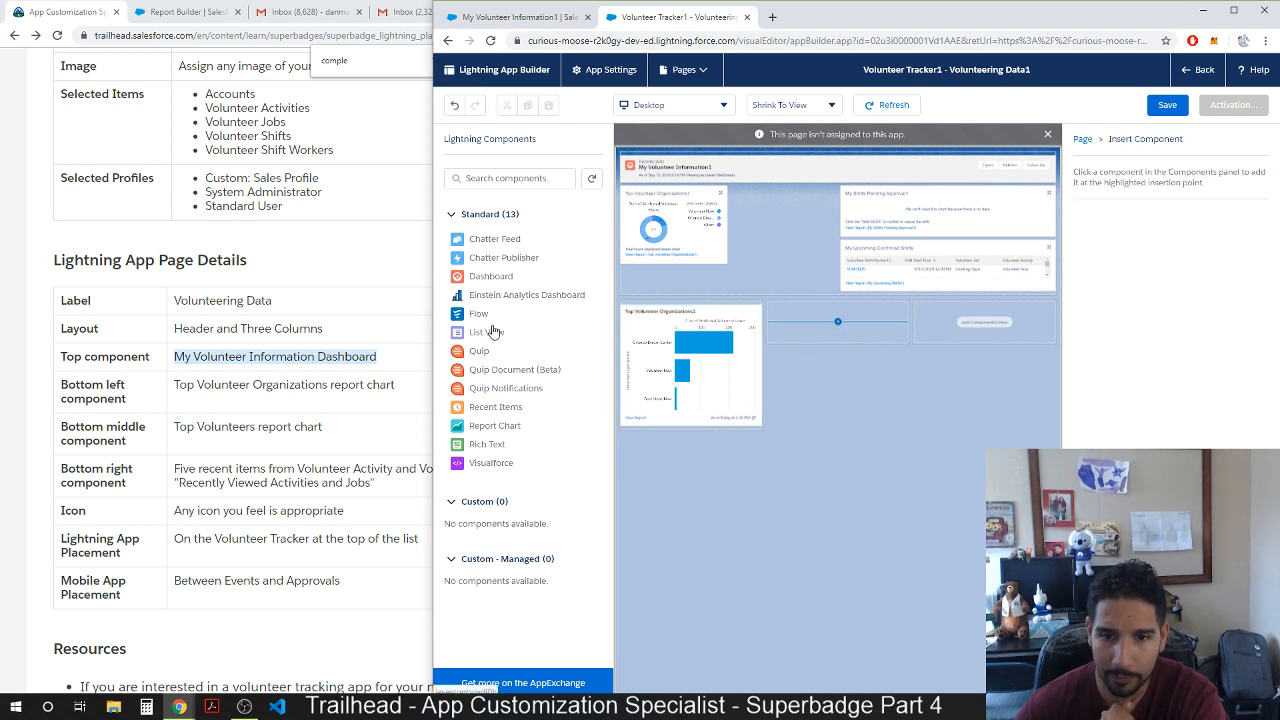
left_click(492, 437)
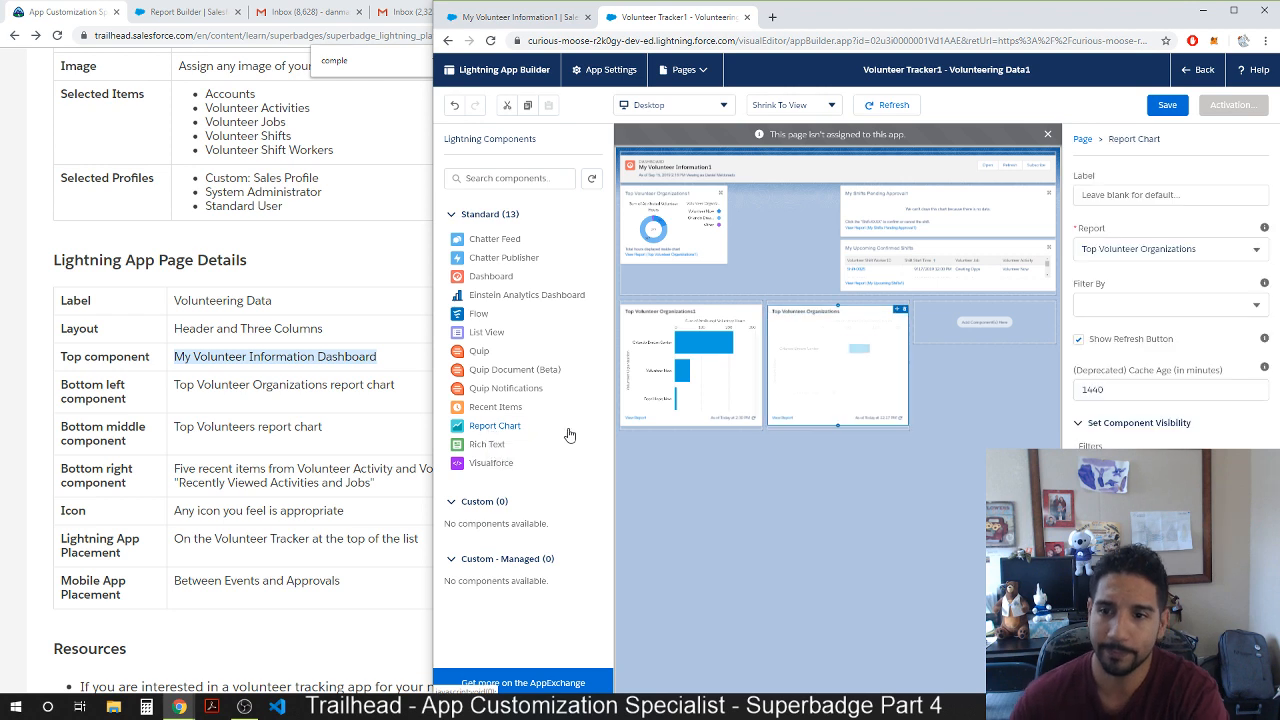
left_click(1145, 252)
left_click(1134, 331)
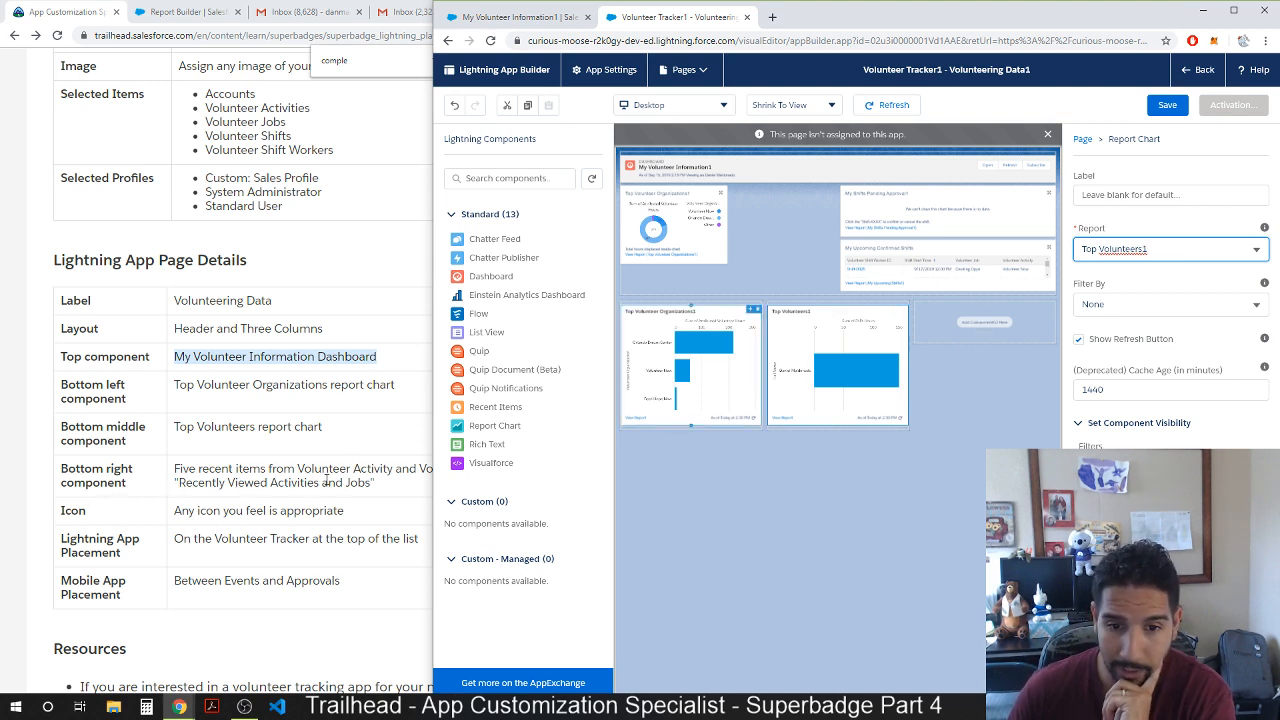
Add a Recent Items component to the bottom right region and set its number of records to display to 5.
left_click(995, 326)
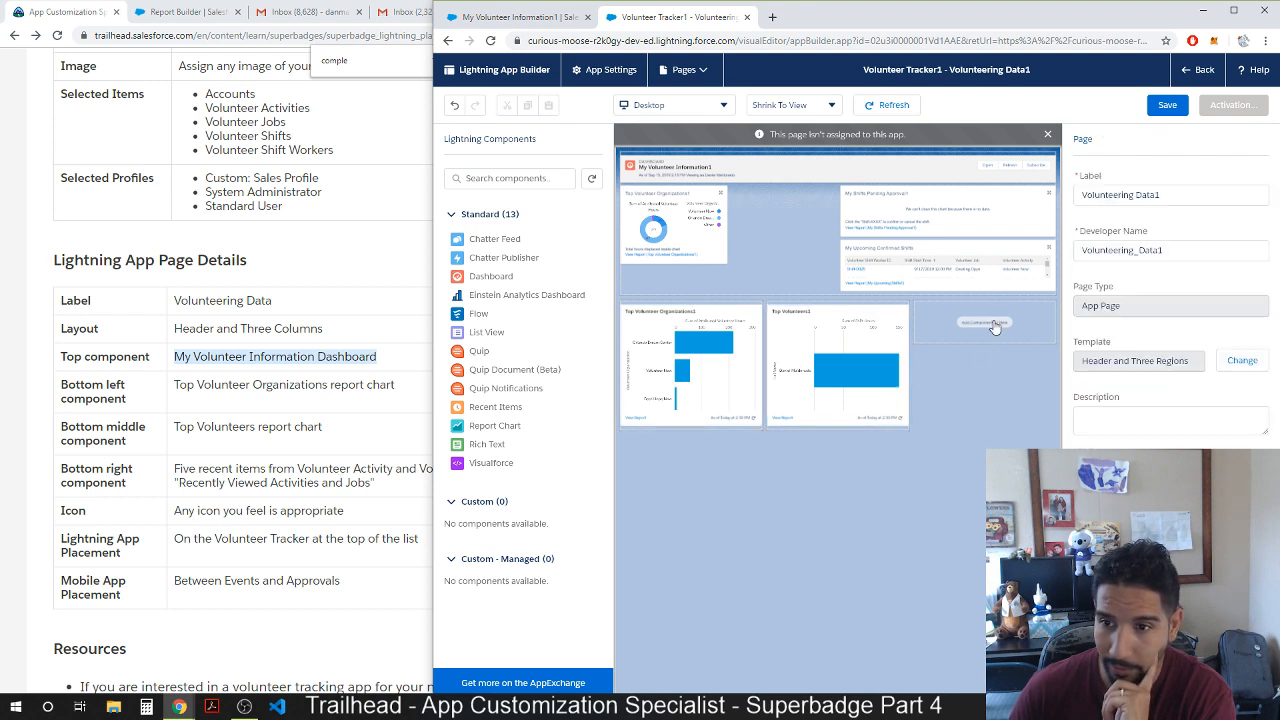
left_click(992, 326)
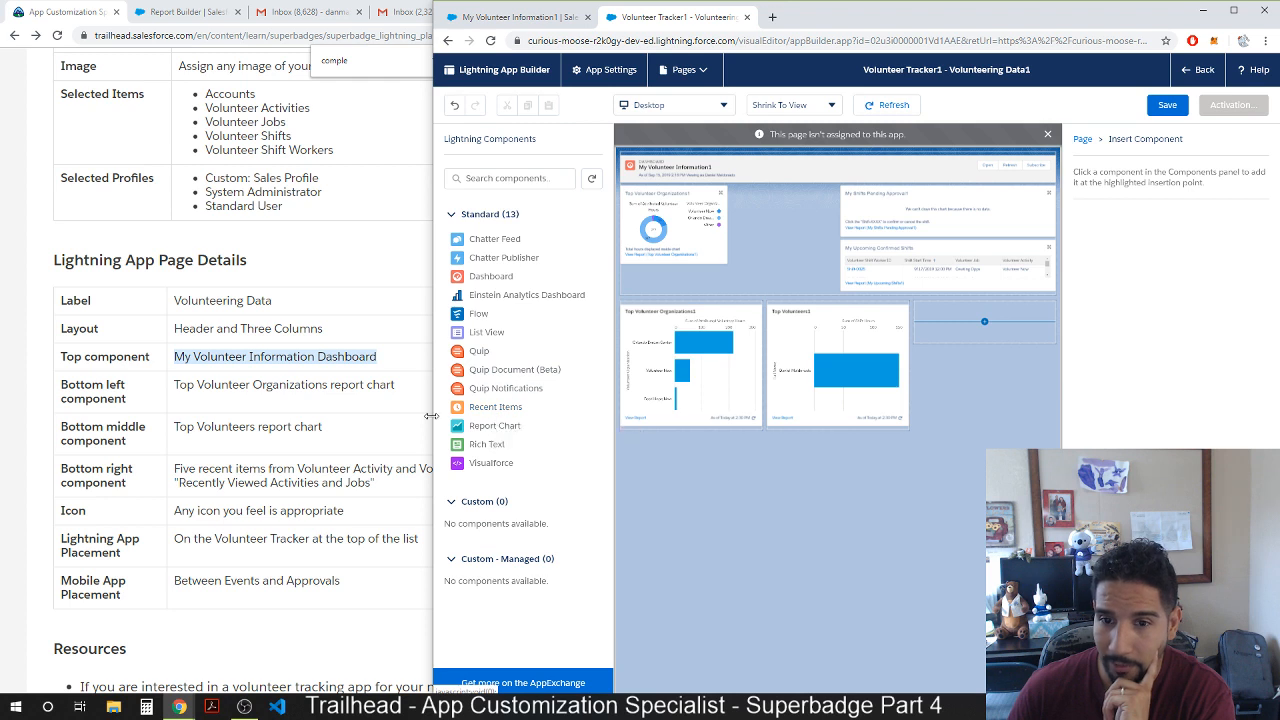
left_click(482, 408)
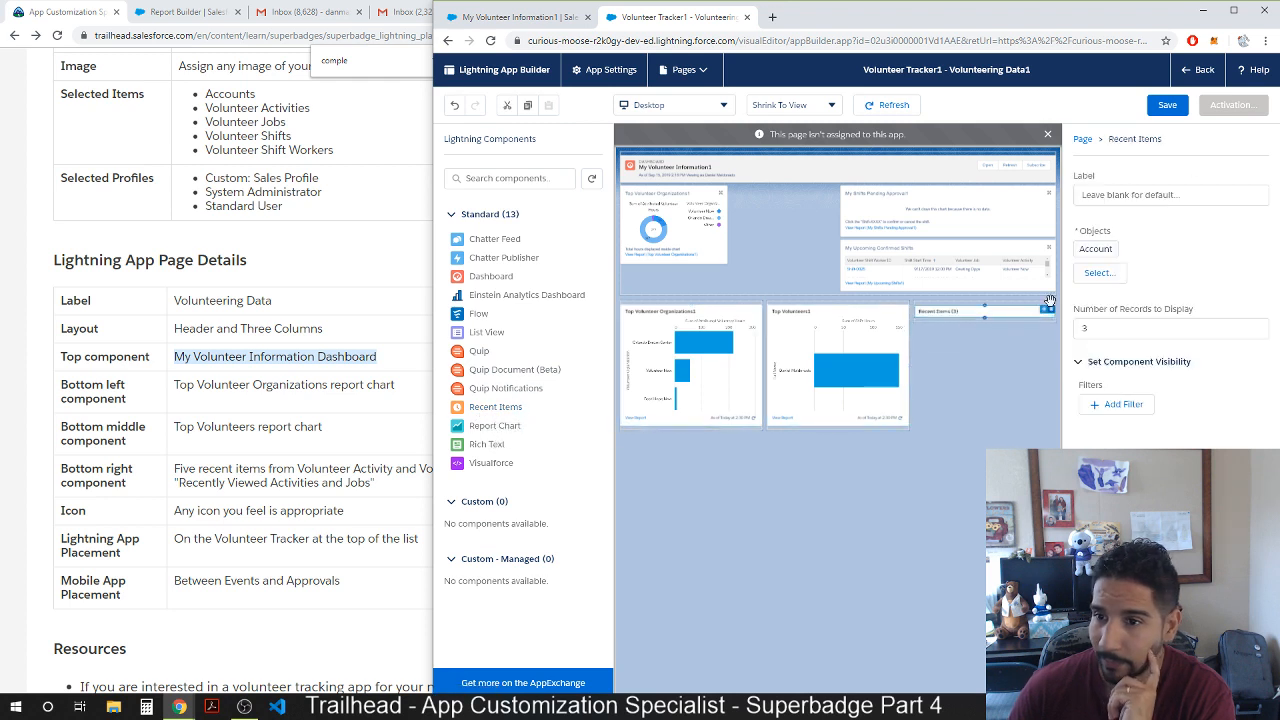
left_click(1103, 320)
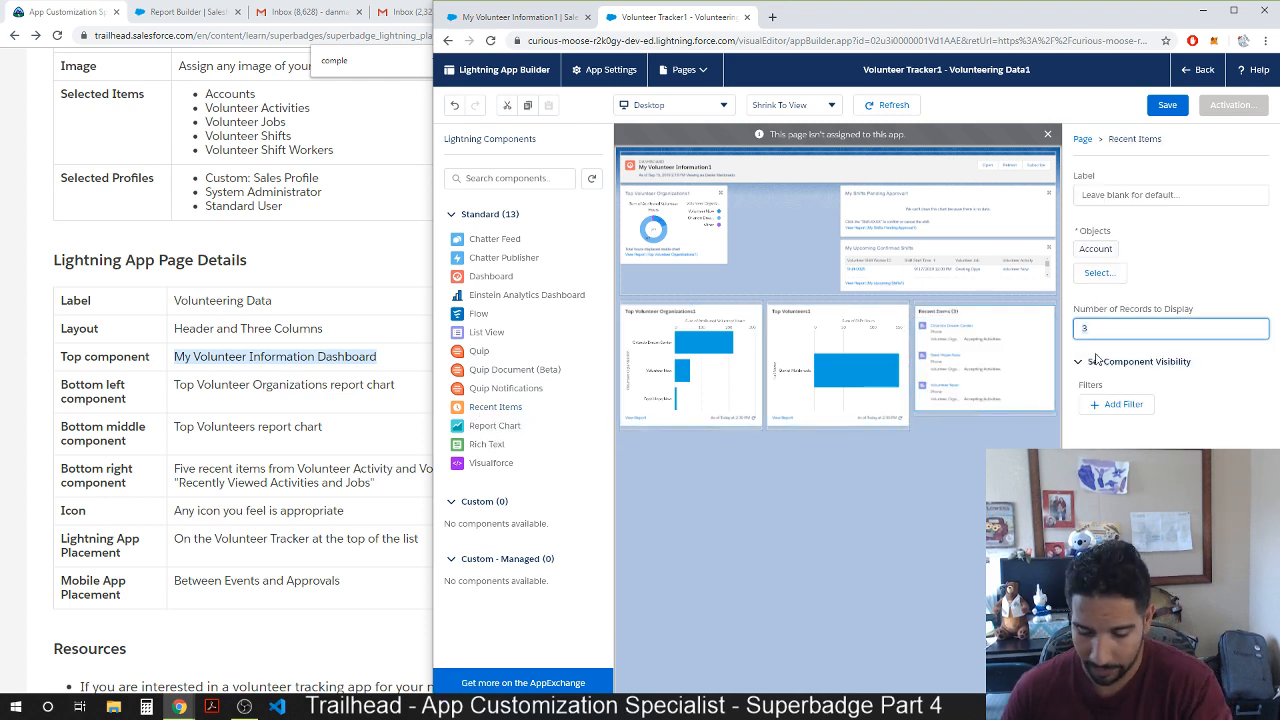
key("BackSpace")
type("5")
left_click(1240, 434)
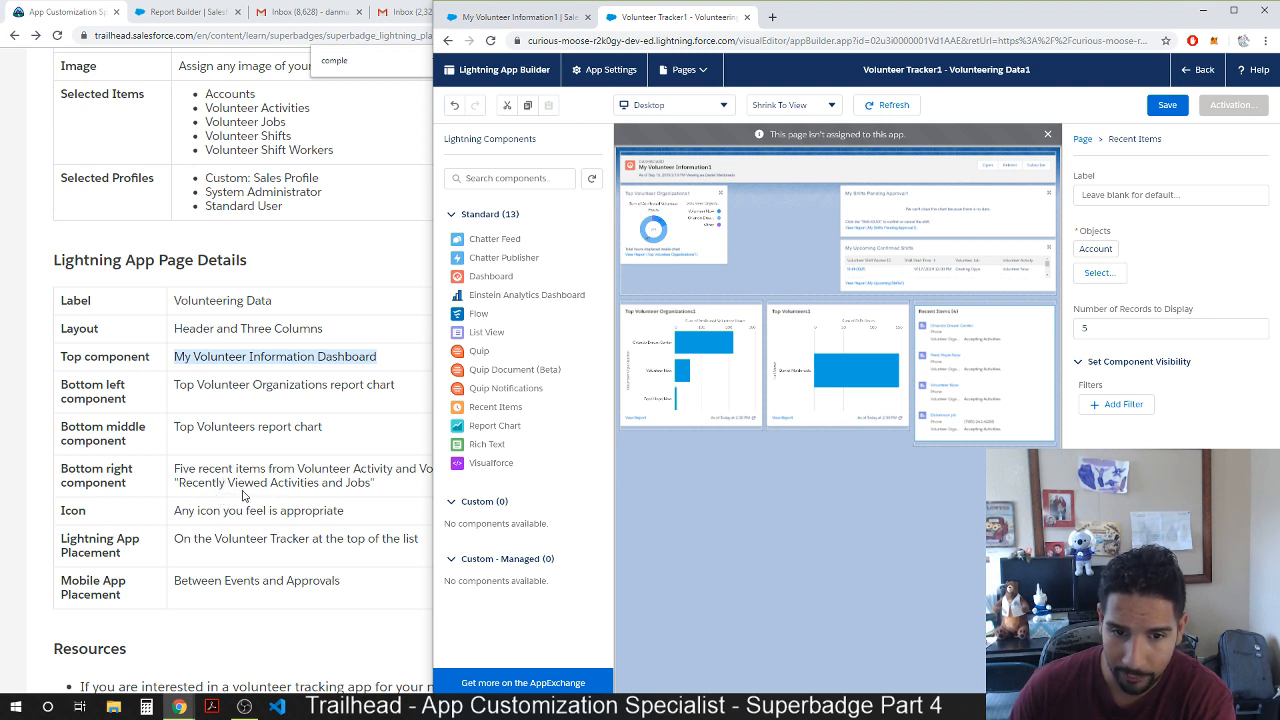
Label the Recent Items component "Recently Viewed Activities and Jobs", copying the text from the Lightning App Page Details.
left_click(1139, 195)
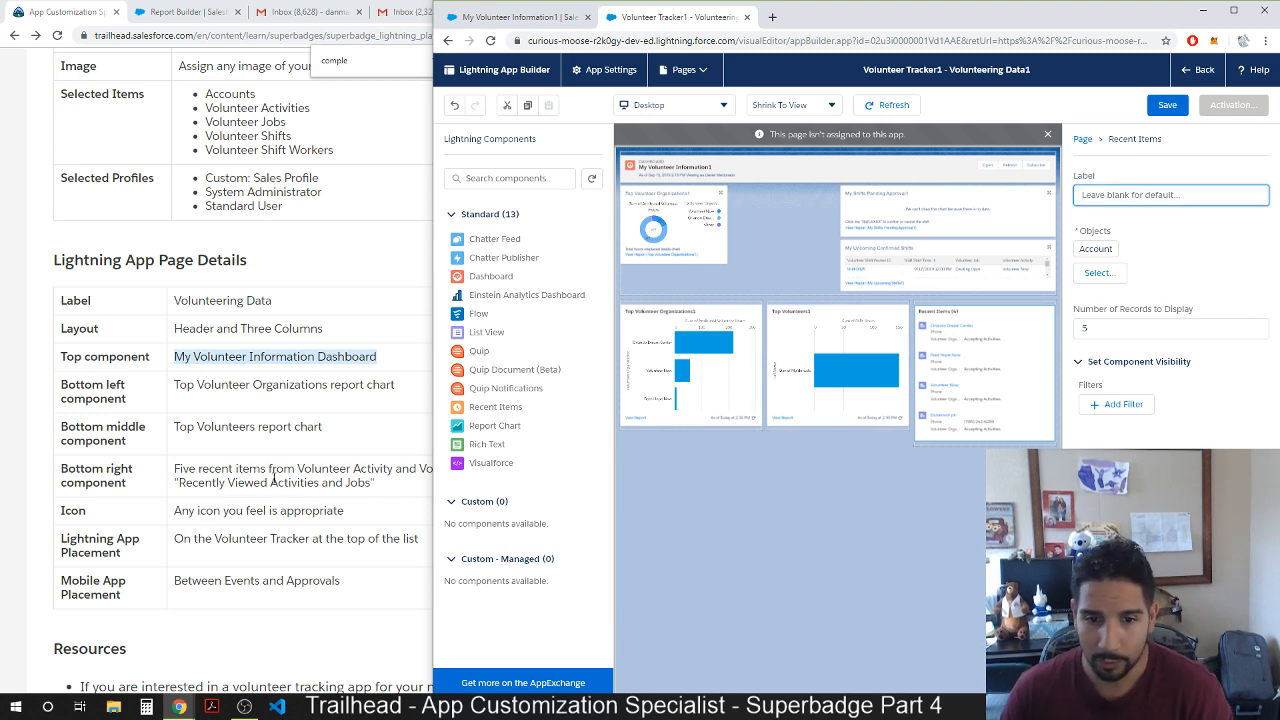
left_click_drag(373, 484, 180, 481)
key("ctrl+c")
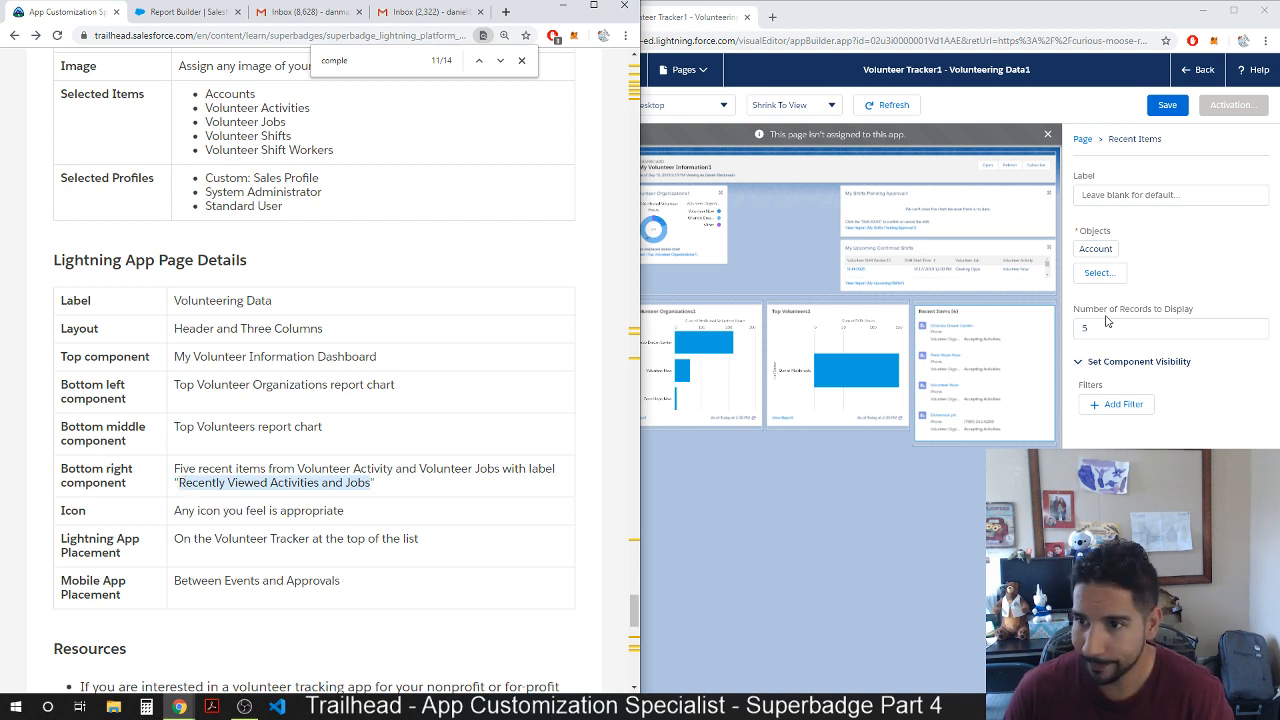
left_click(1168, 198)
key("ctrl+v")
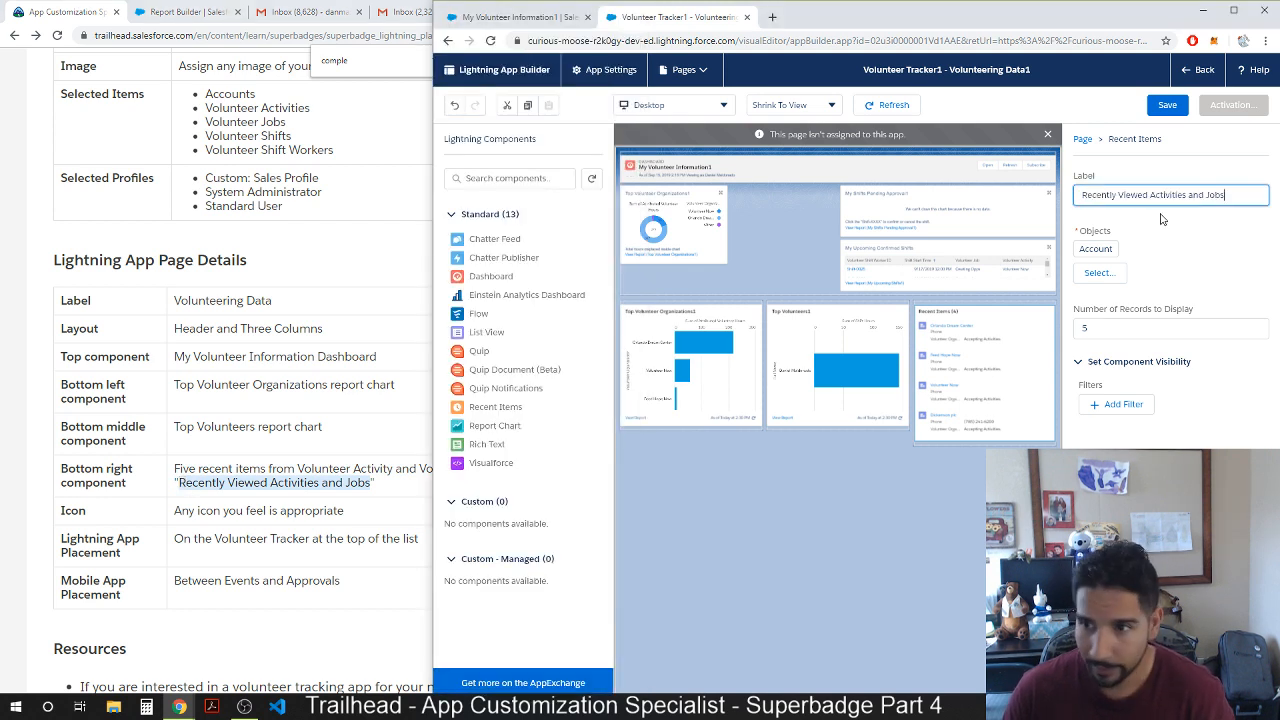
Set the Recent Items component's objects to Volunteer Activity and Volunteer Job, removing Account from the selection.
left_click(342, 466)
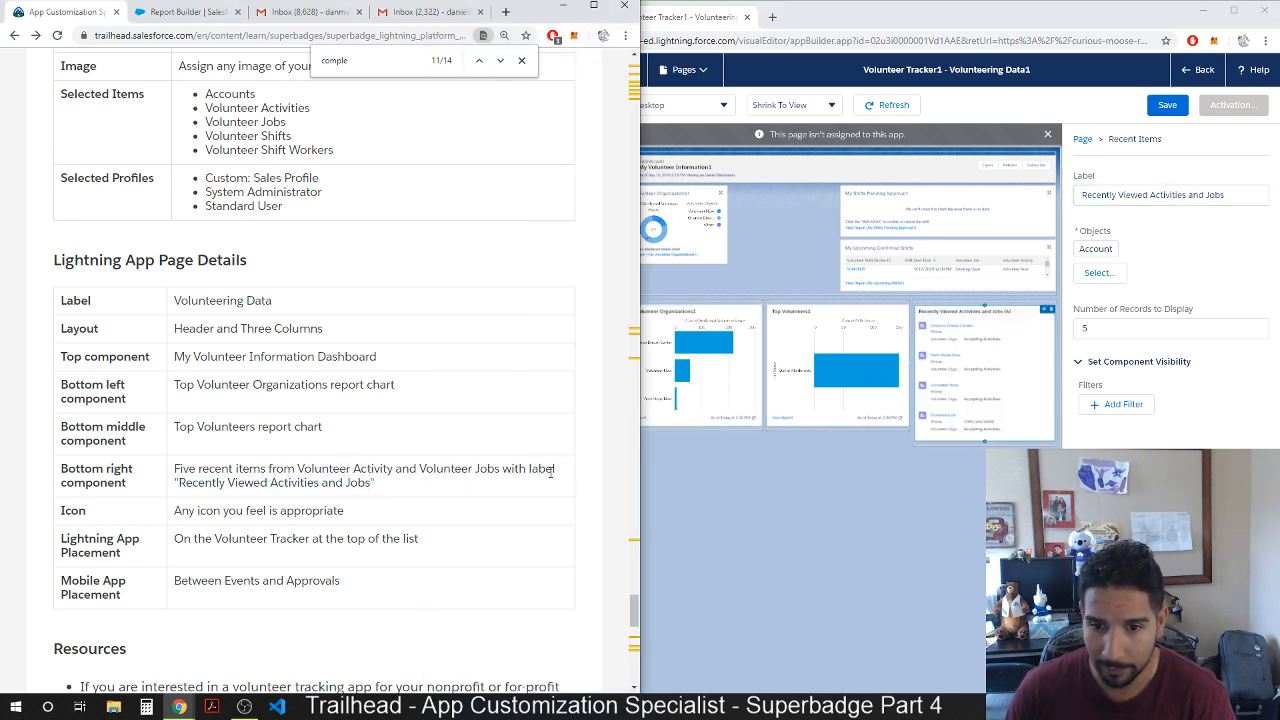
left_click(1101, 257)
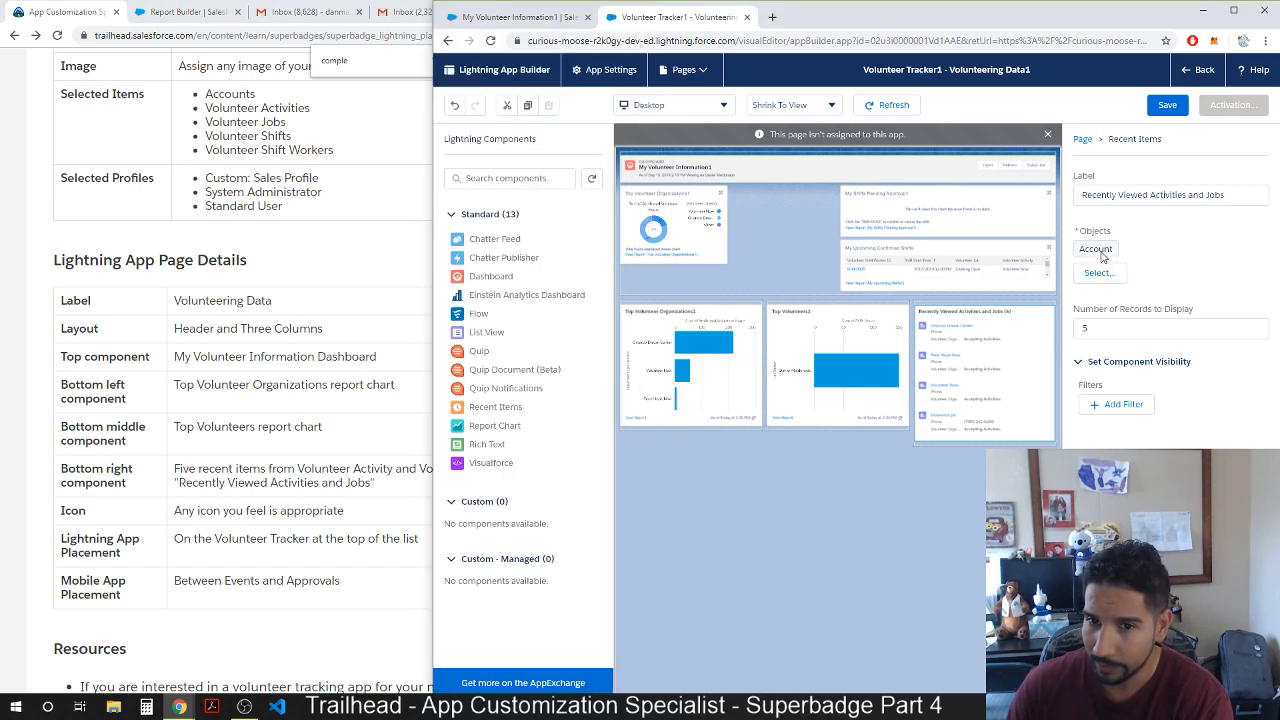
left_click(1097, 273)
left_click_drag(820, 328, 806, 502)
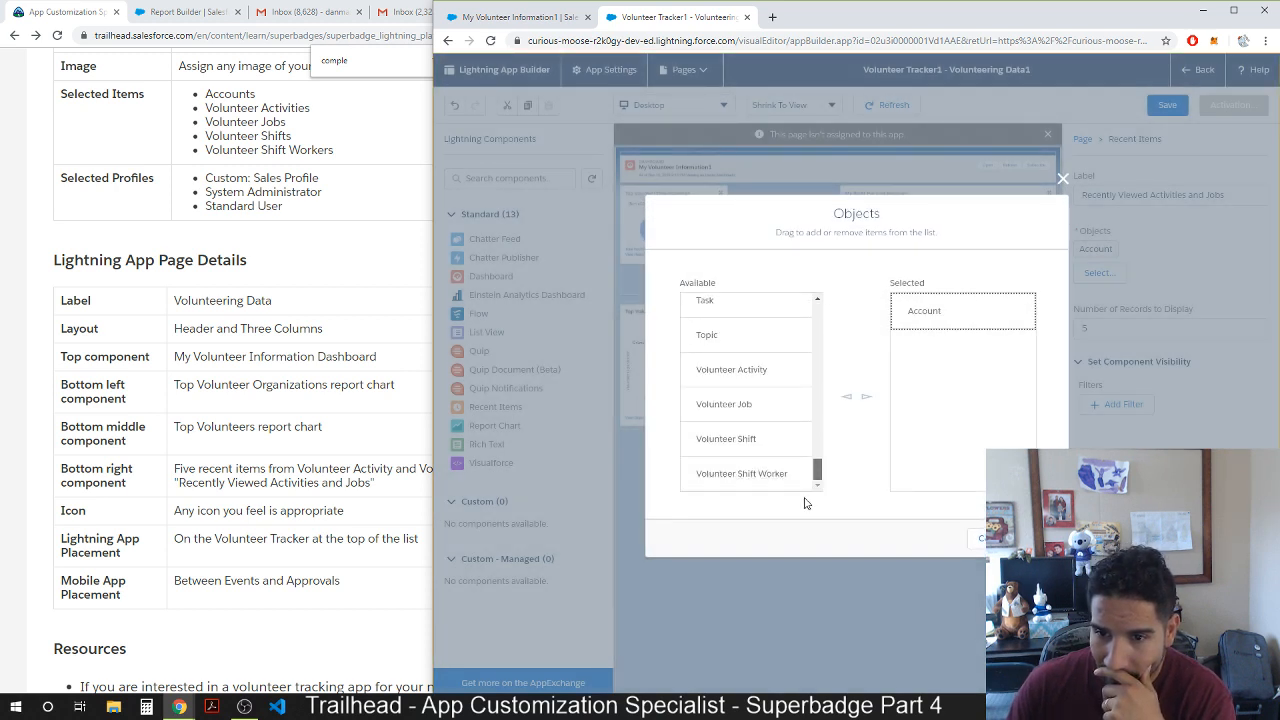
left_click_drag(760, 370, 905, 347)
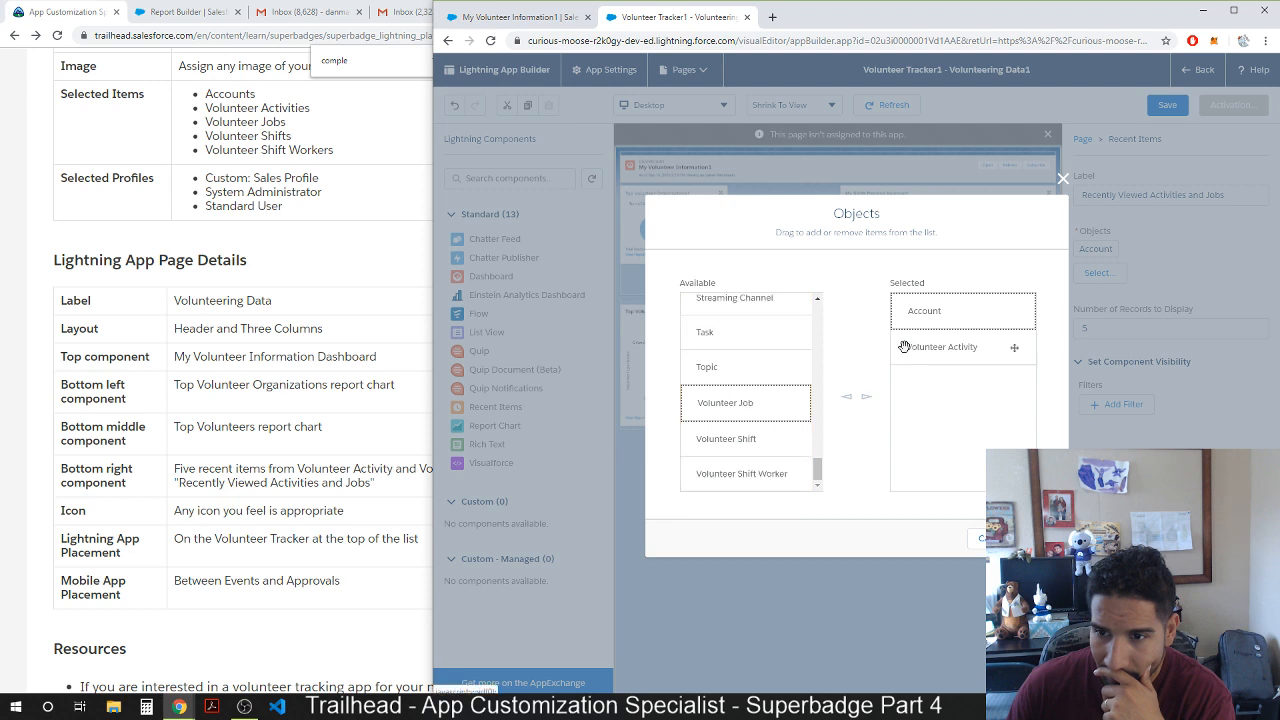
left_click(848, 397)
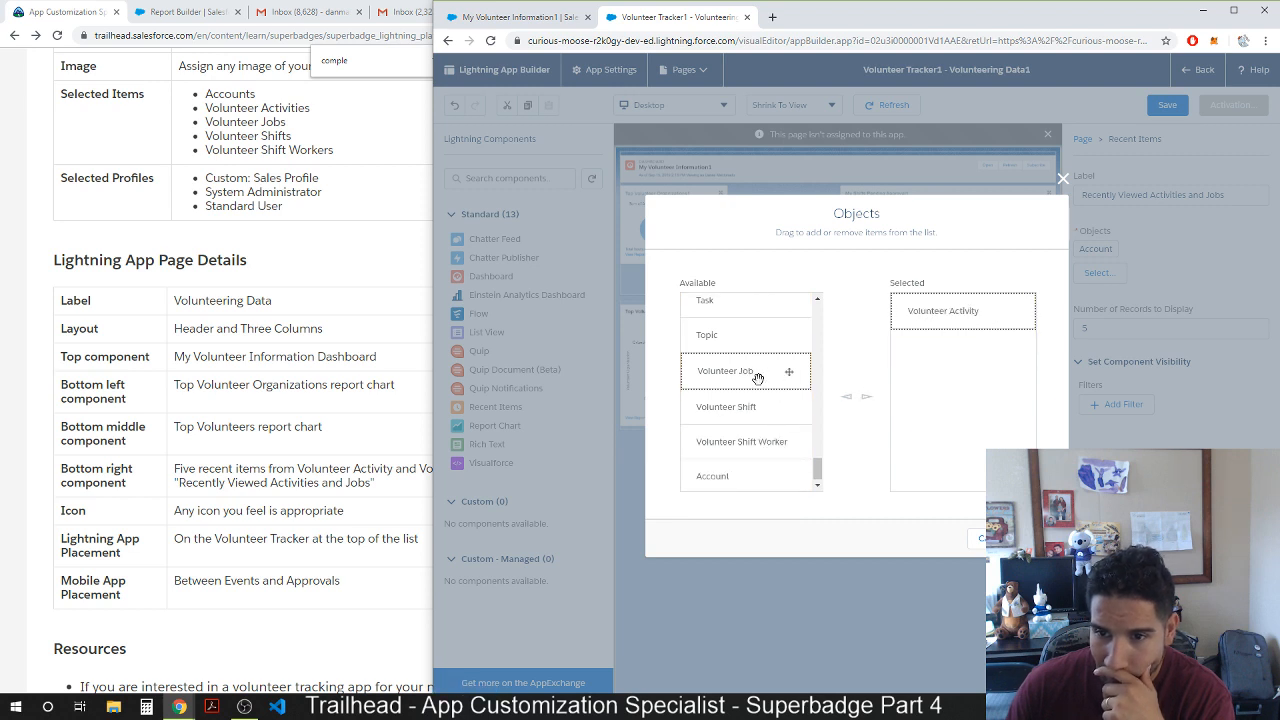
left_click(758, 378)
left_click(866, 397)
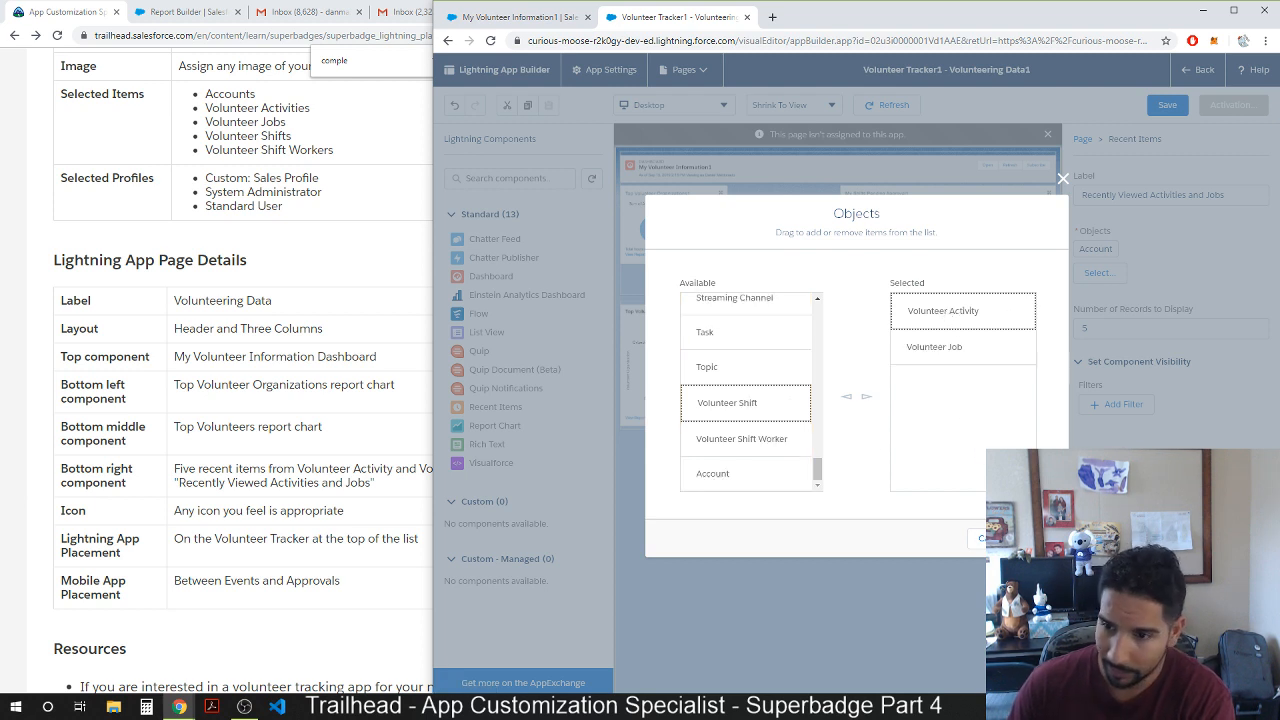
left_click(1035, 538)
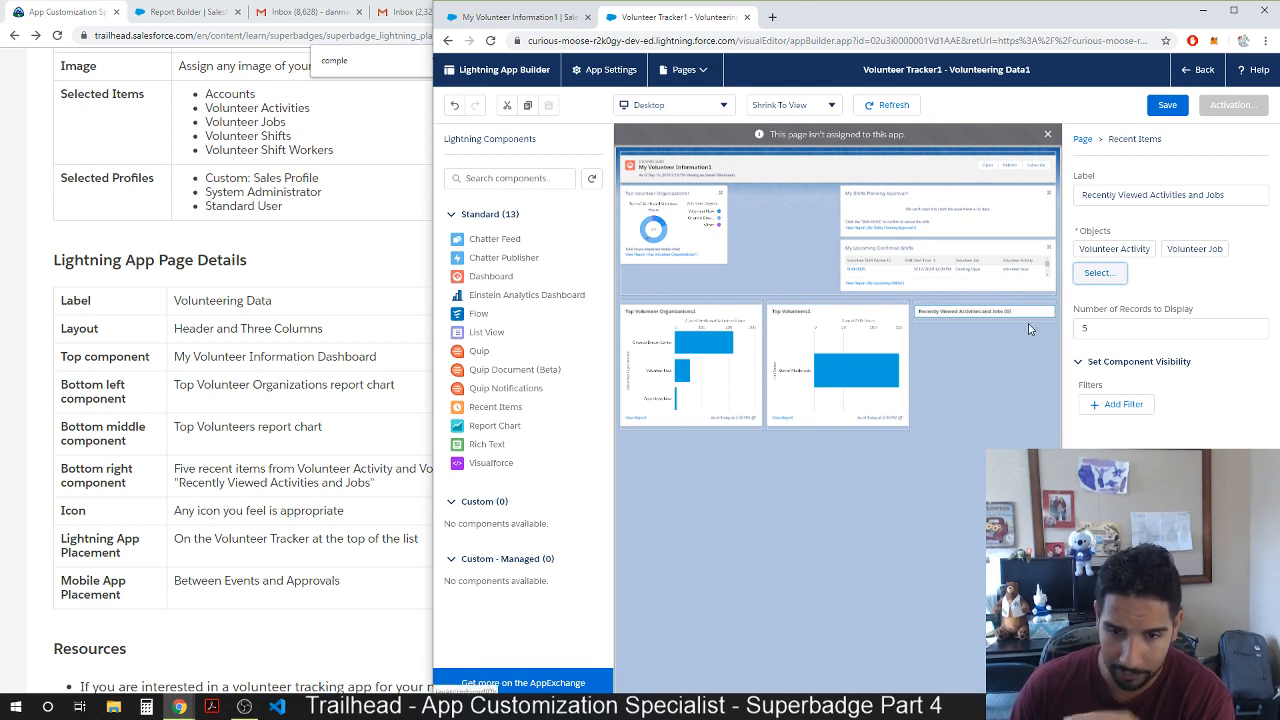
left_click(979, 472)
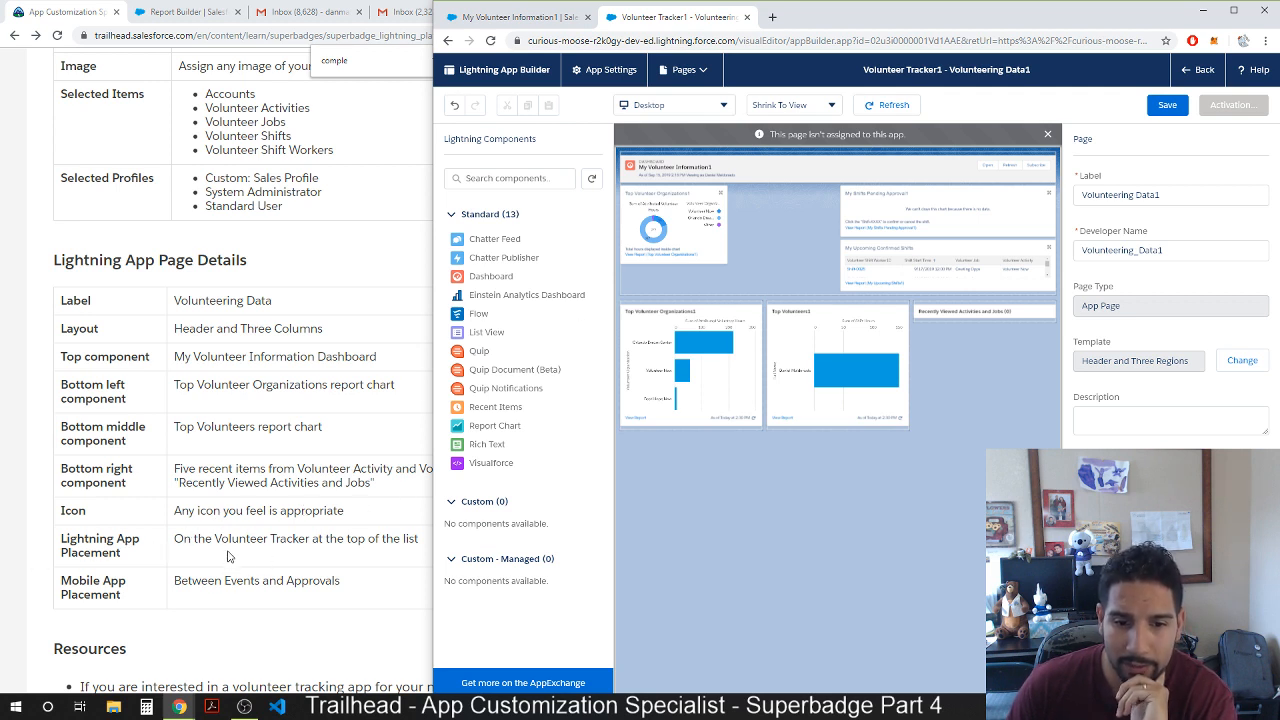
Save the Volunteering Data1 page and open its activation settings.
left_click(365, 555)
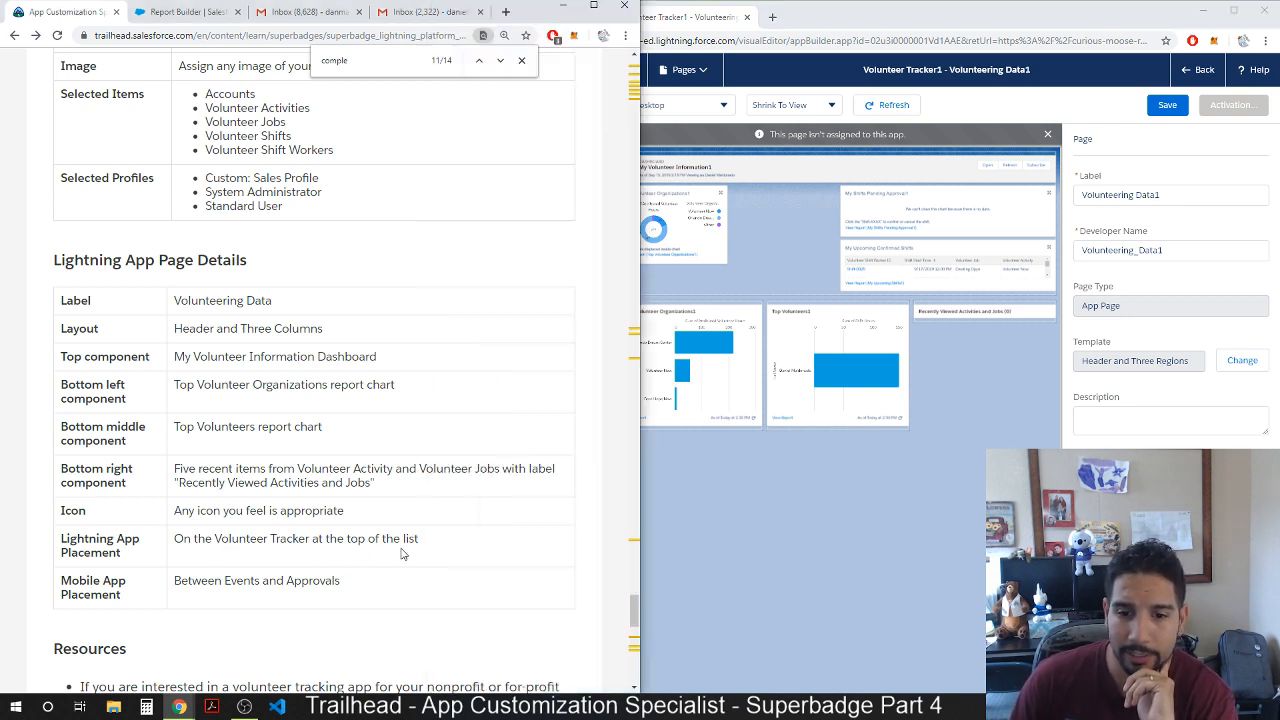
left_click(929, 503)
left_click(1162, 106)
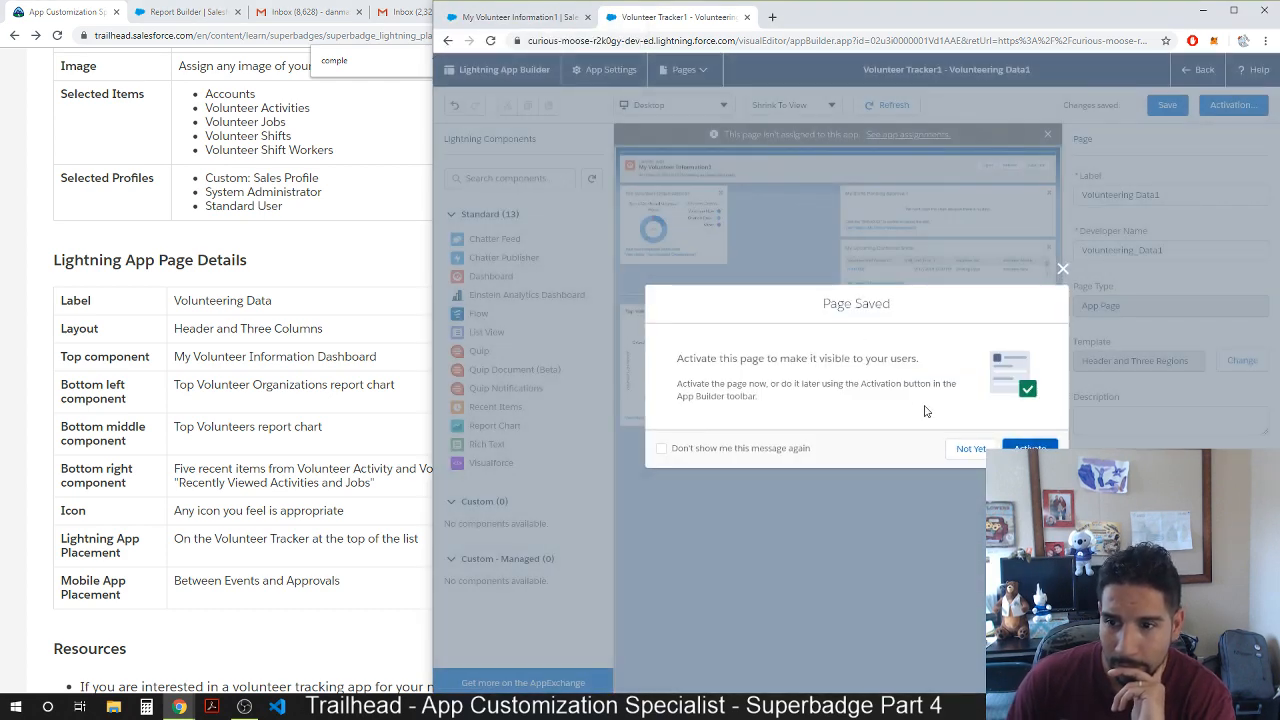
left_click(1029, 449)
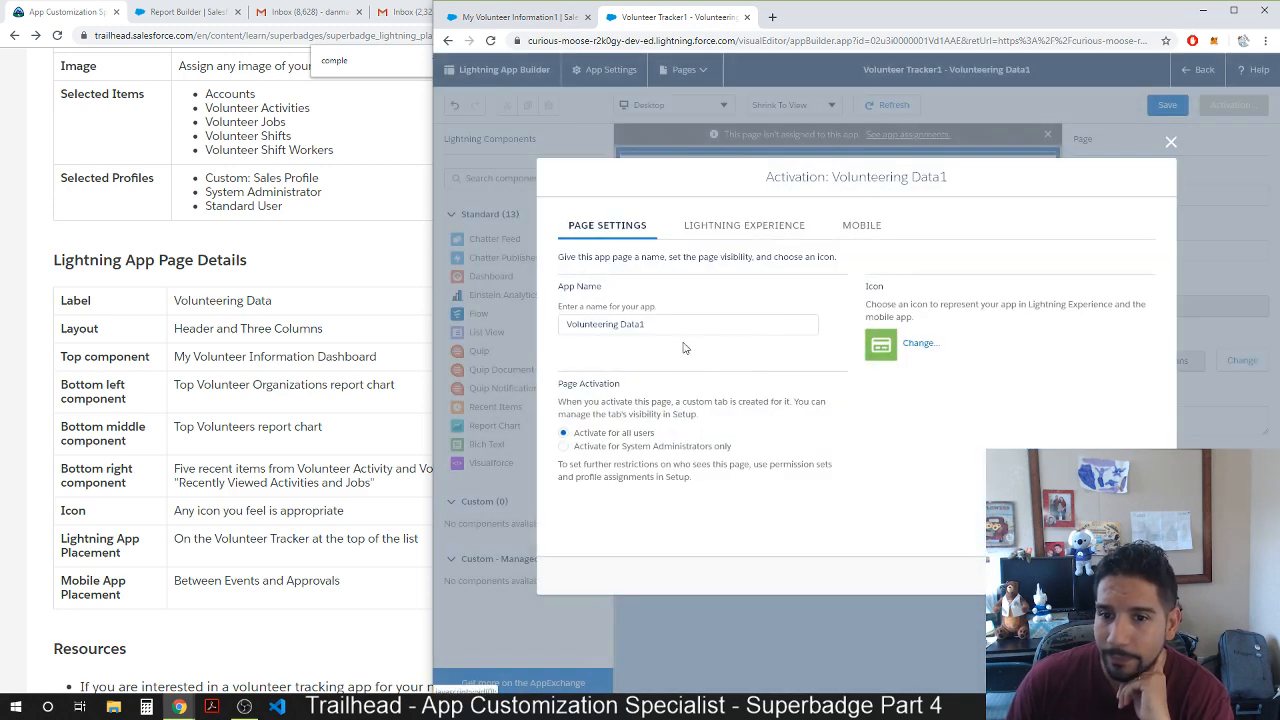
Change the Volunteering Data1 page's icon to the orange people symbol.
left_click(912, 343)
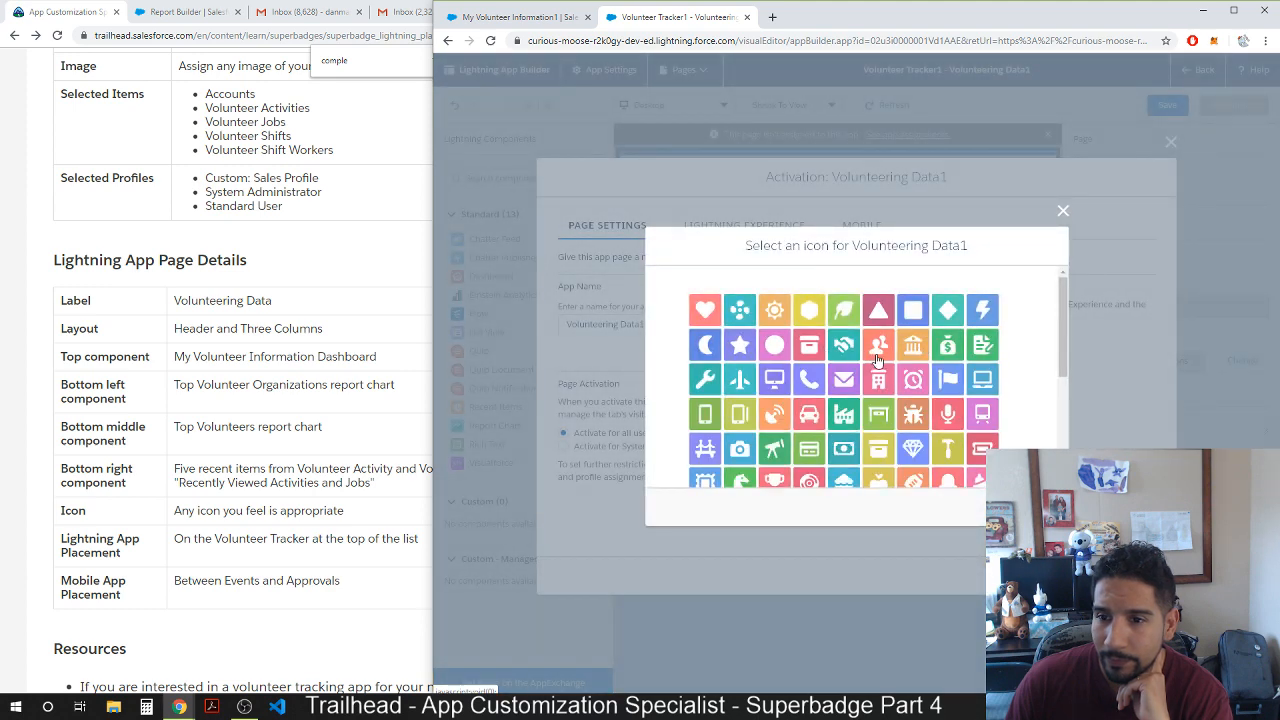
left_click(875, 346)
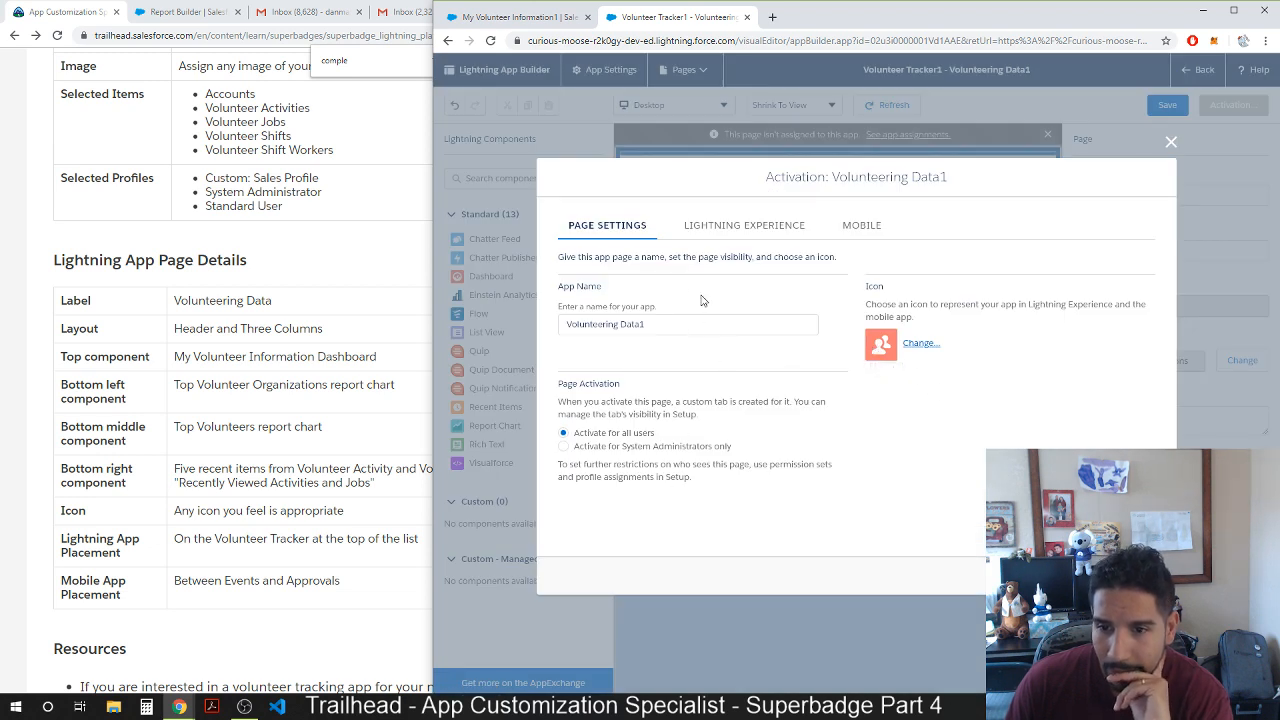
Add the page to the LightningBolt and Volunteer Tracker1 apps, placing it first in Volunteer Tracker1's navigation list.
left_click(718, 226)
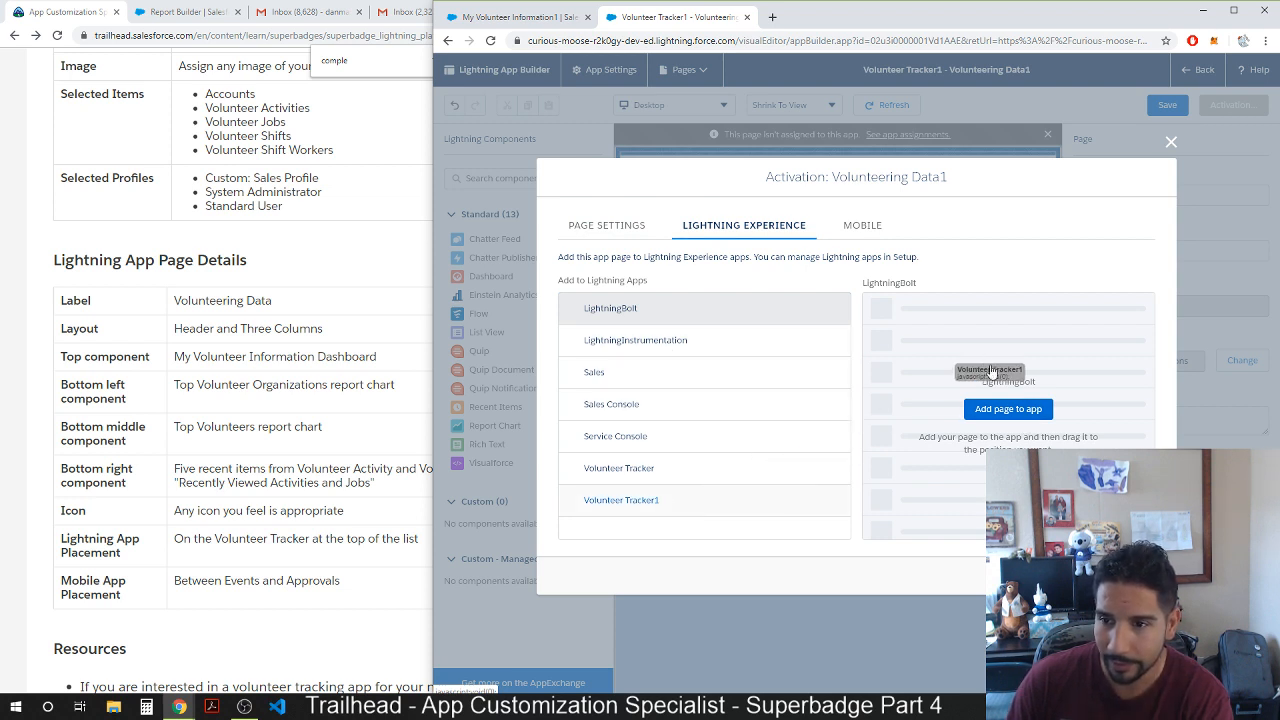
left_click(1005, 411)
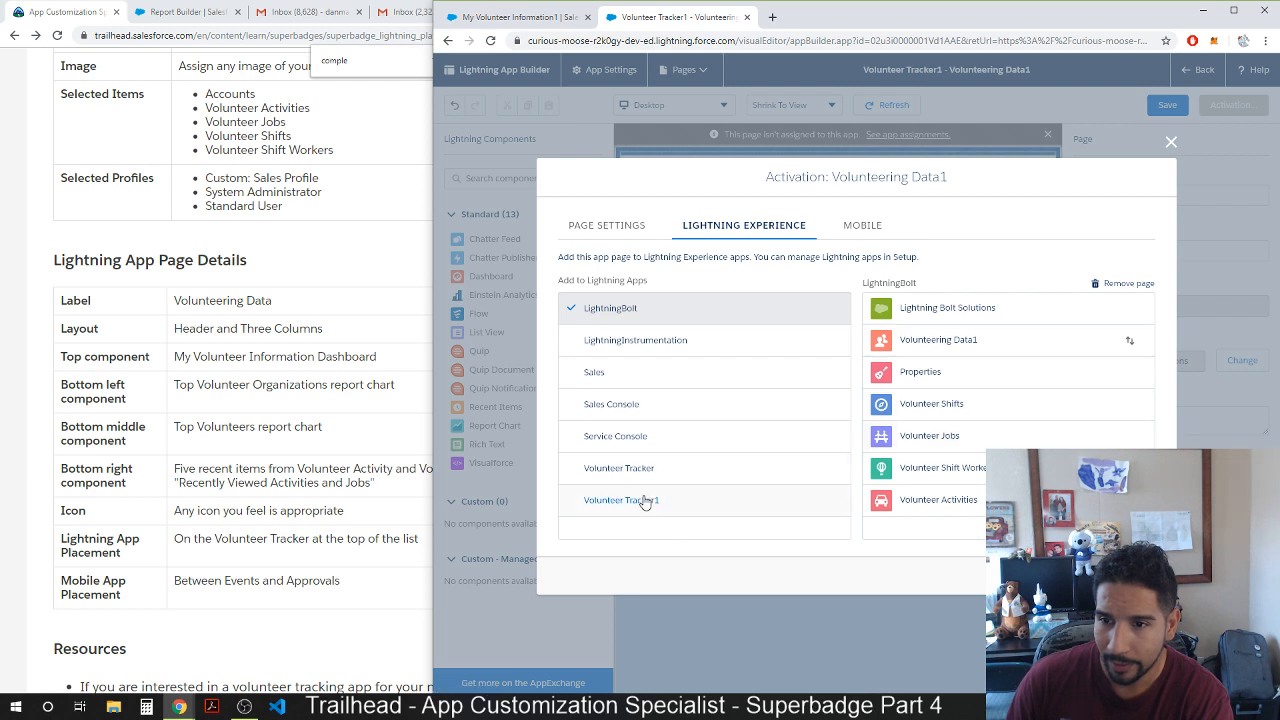
left_click_drag(643, 500, 957, 342)
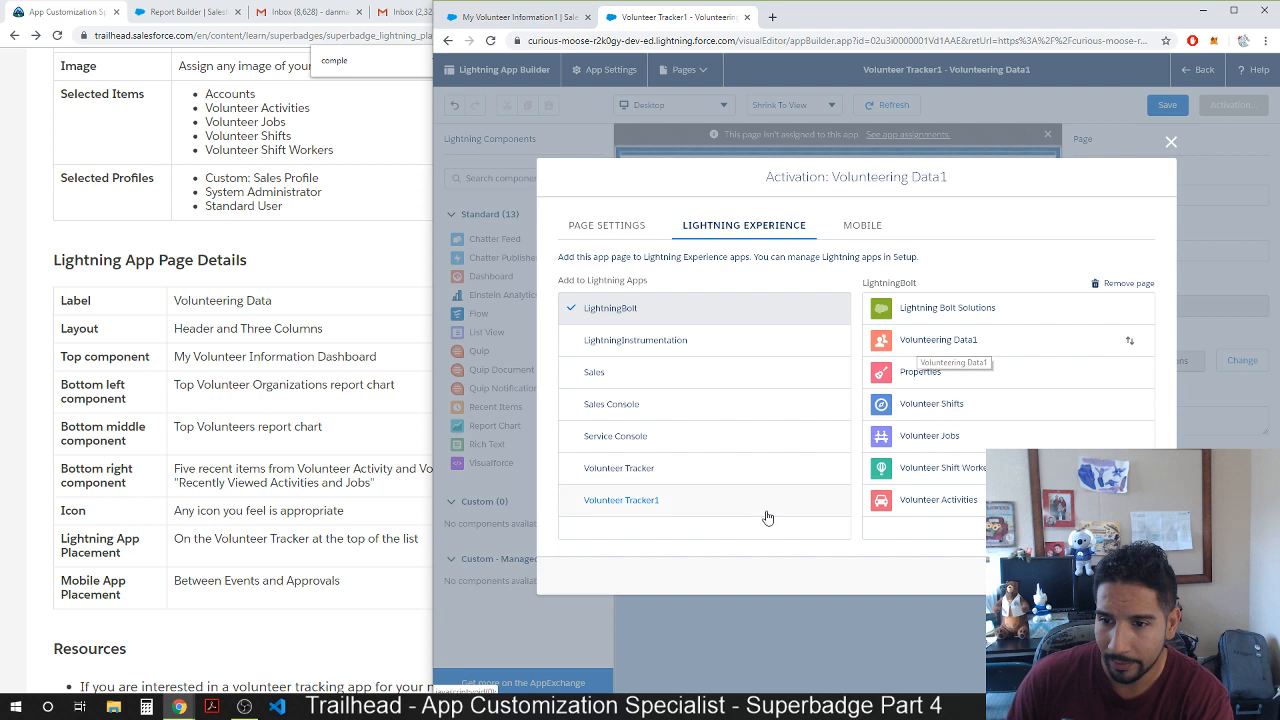
left_click(640, 502)
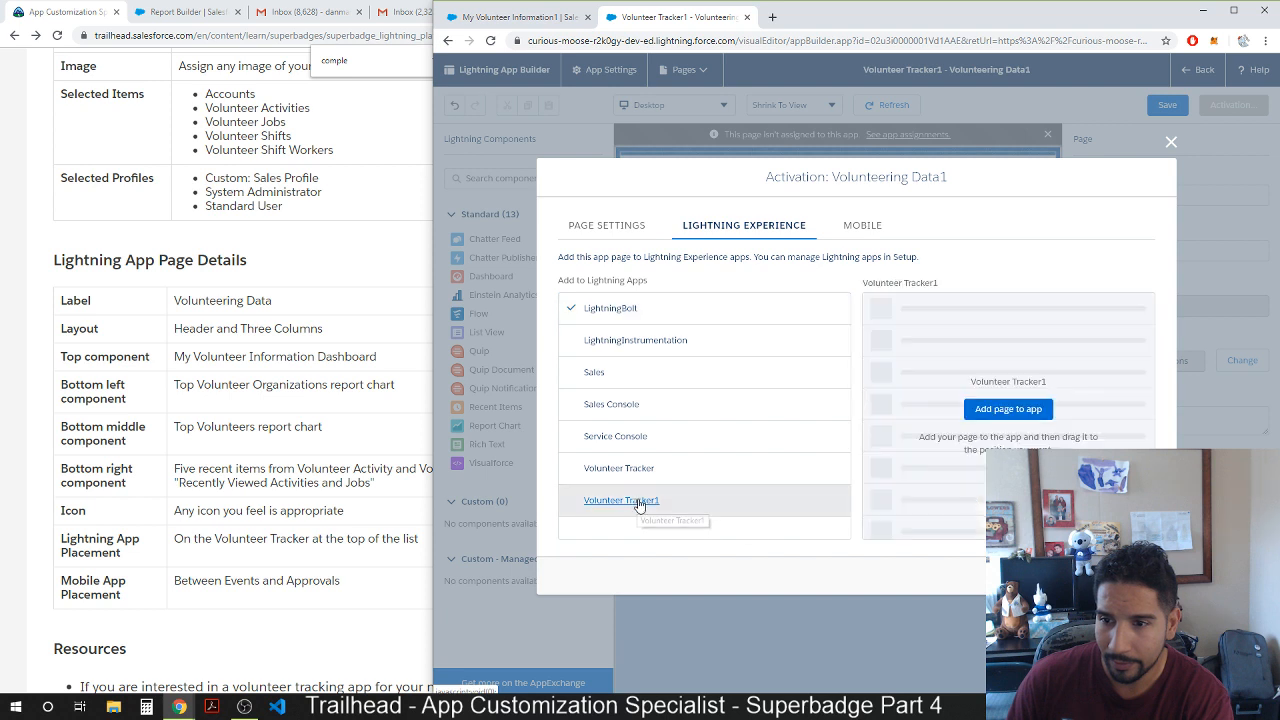
left_click(1040, 409)
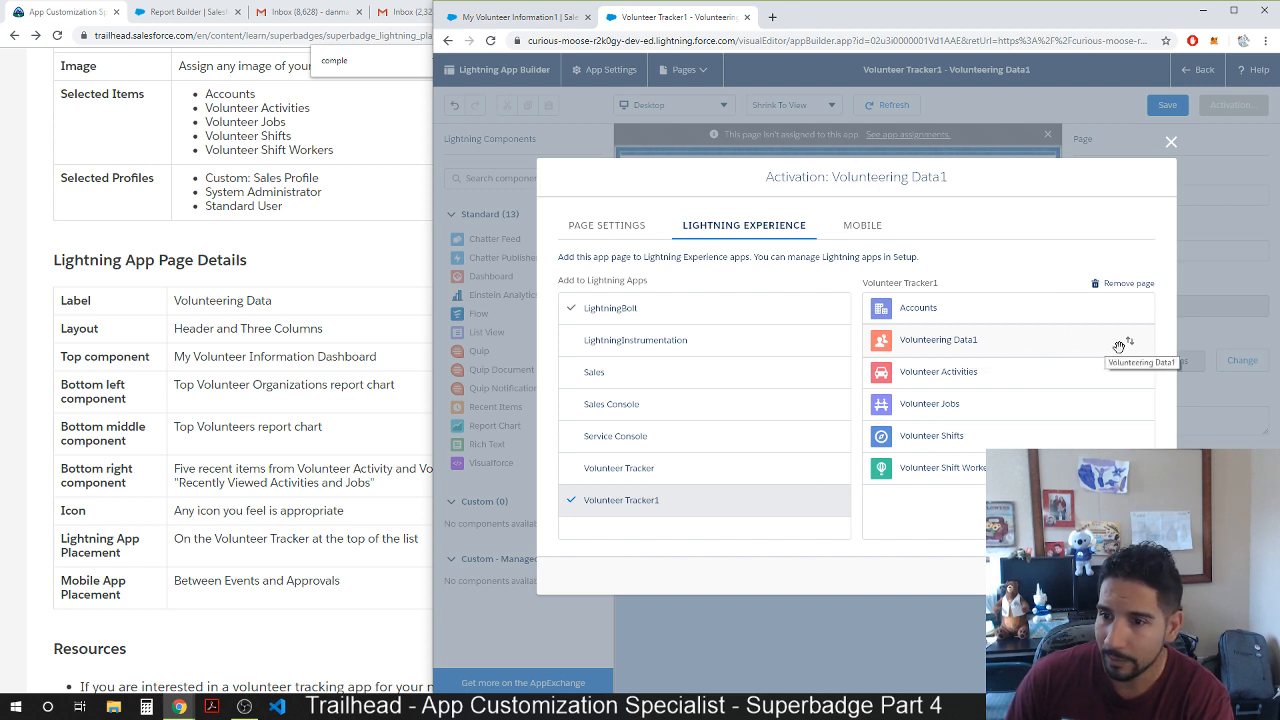
left_click_drag(1074, 343, 1069, 311)
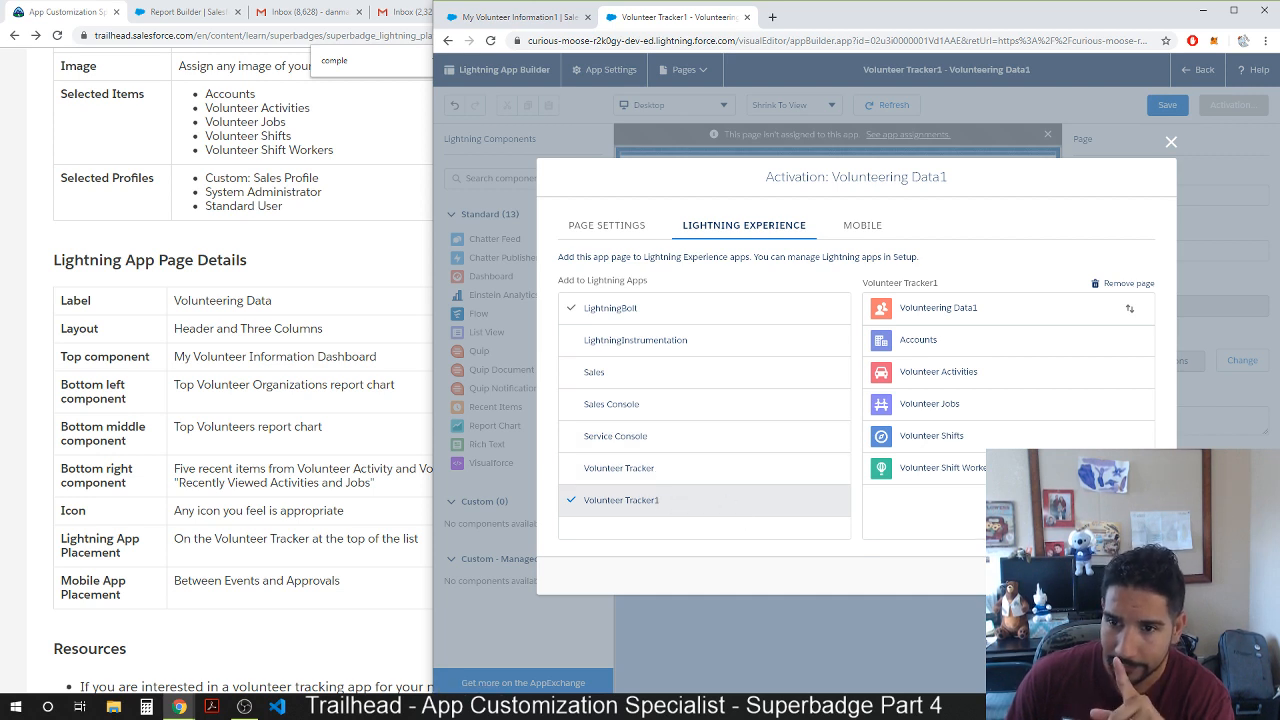
Add the page to the Mobile Navigation Menu and place it between Volunteering Data and Approvals.
left_click(860, 228)
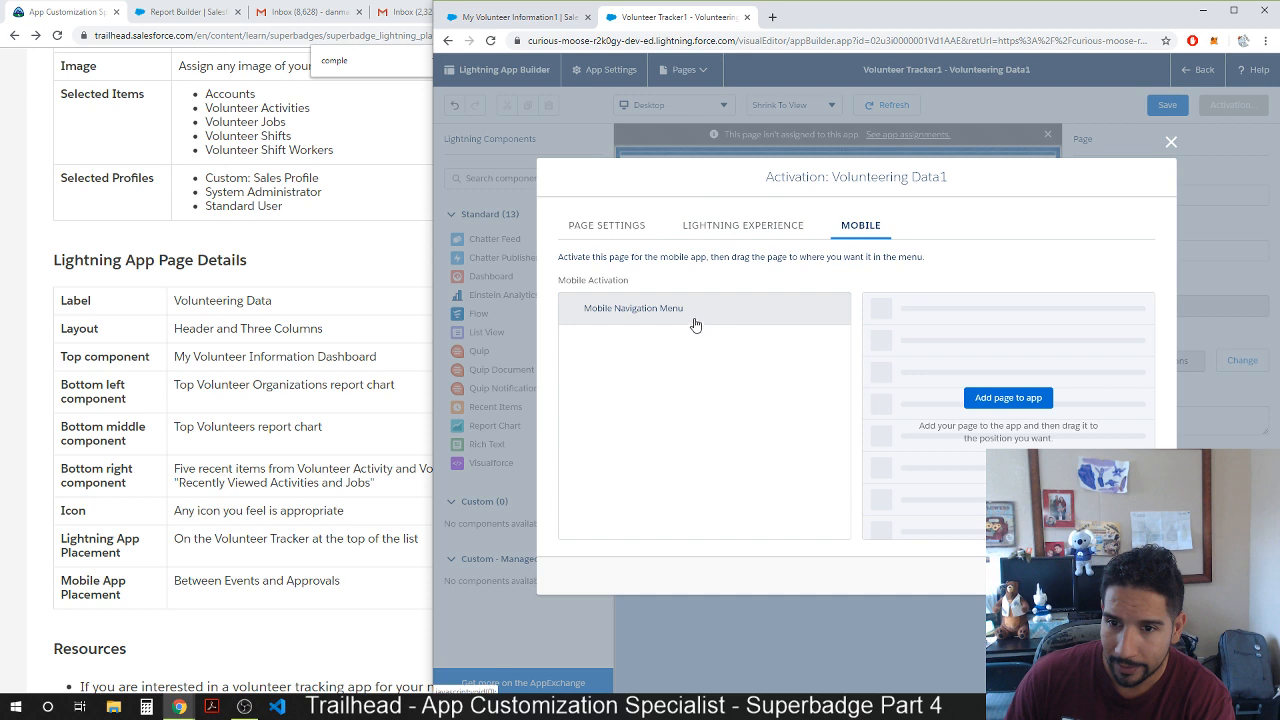
left_click(1041, 398)
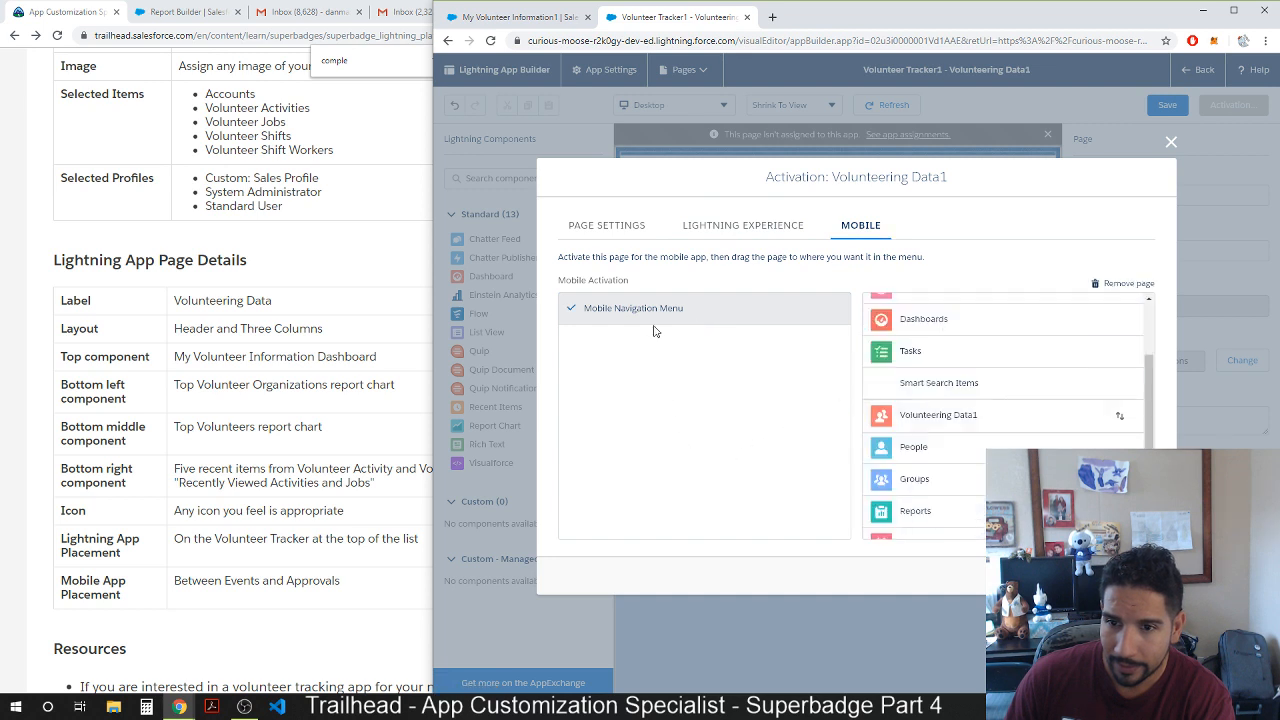
scroll(1147, 366, "up", 3)
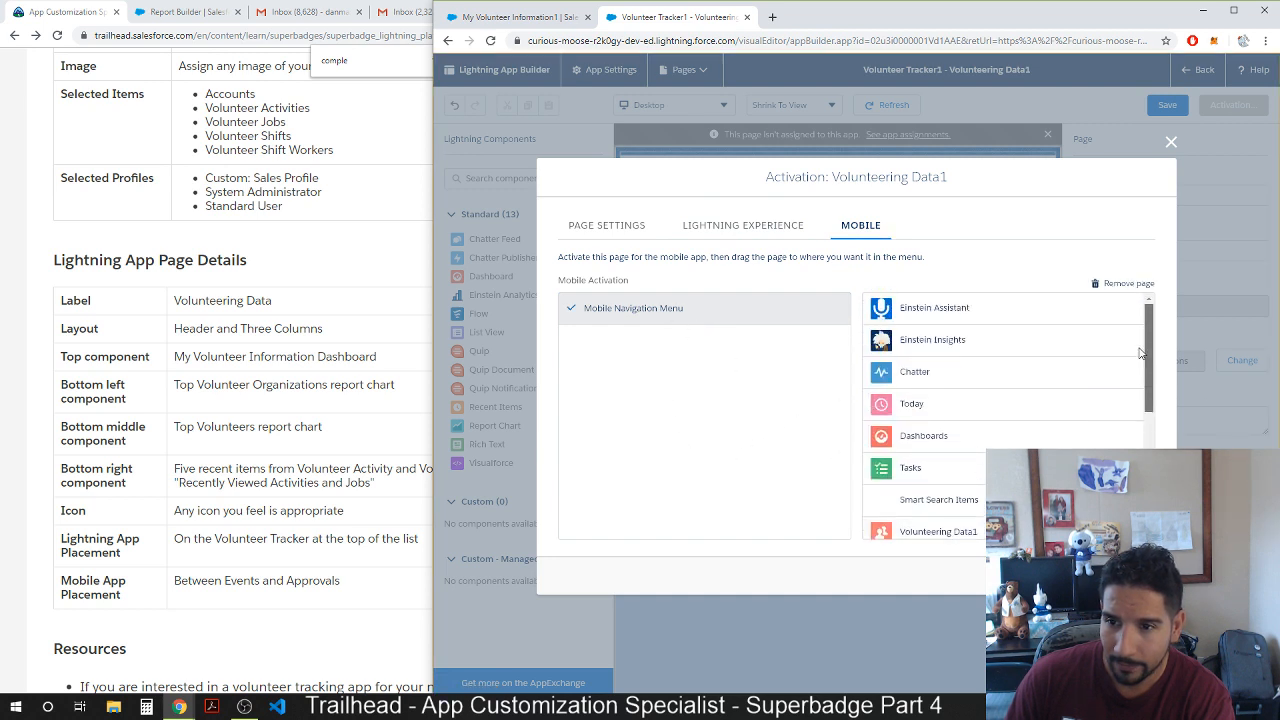
left_click_drag(940, 518, 1148, 332)
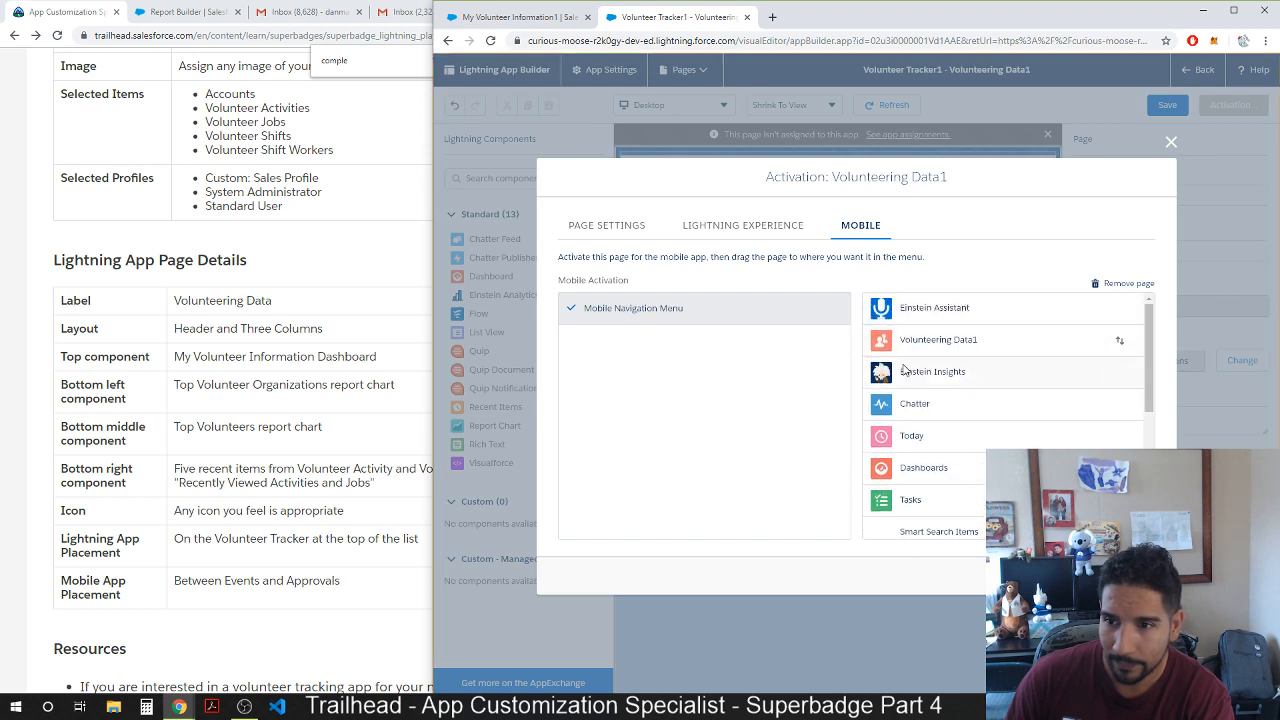
left_click_drag(926, 332, 931, 300)
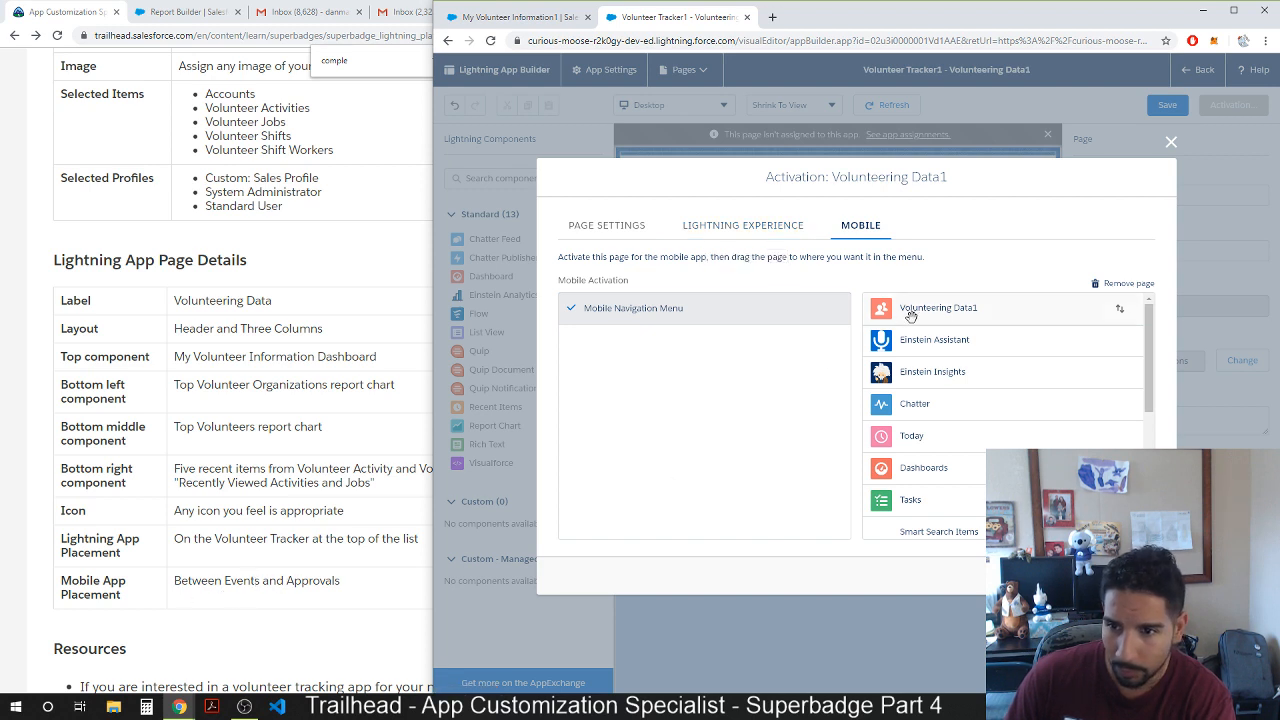
left_click_drag(909, 309, 940, 503)
scroll(940, 503, "down", 1)
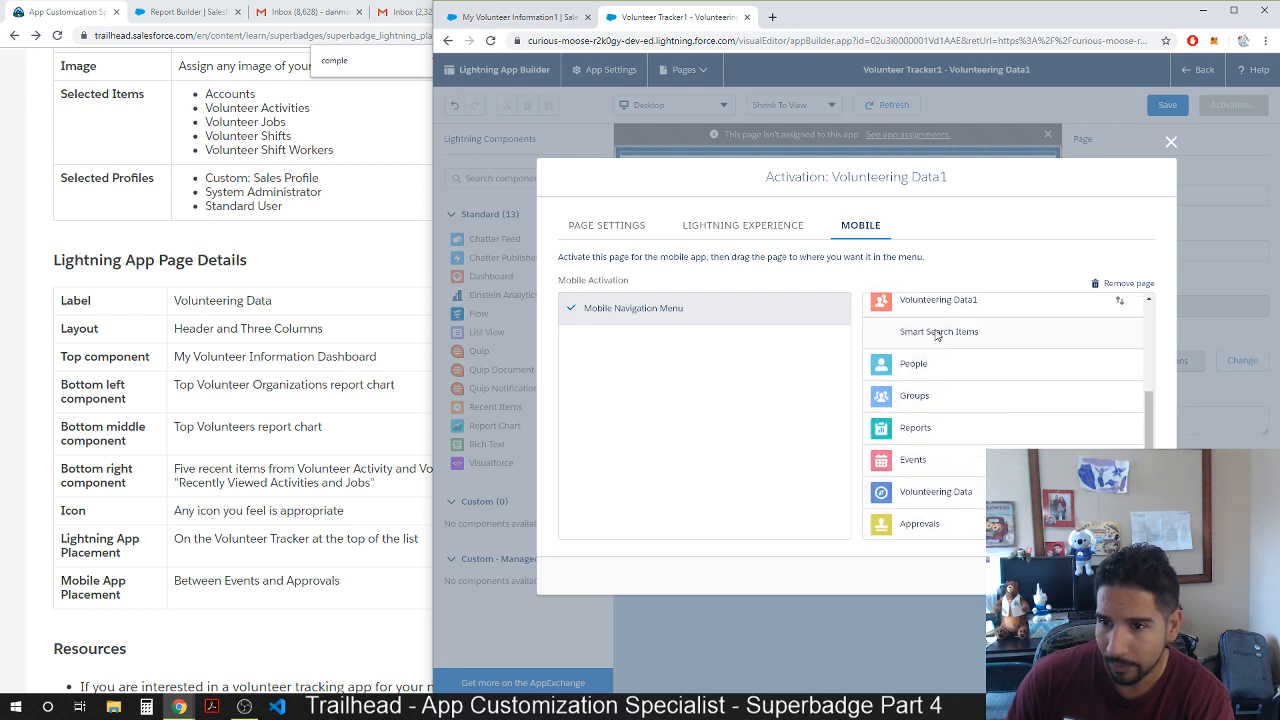
left_click_drag(931, 304, 937, 498)
scroll(937, 498, "down", 2)
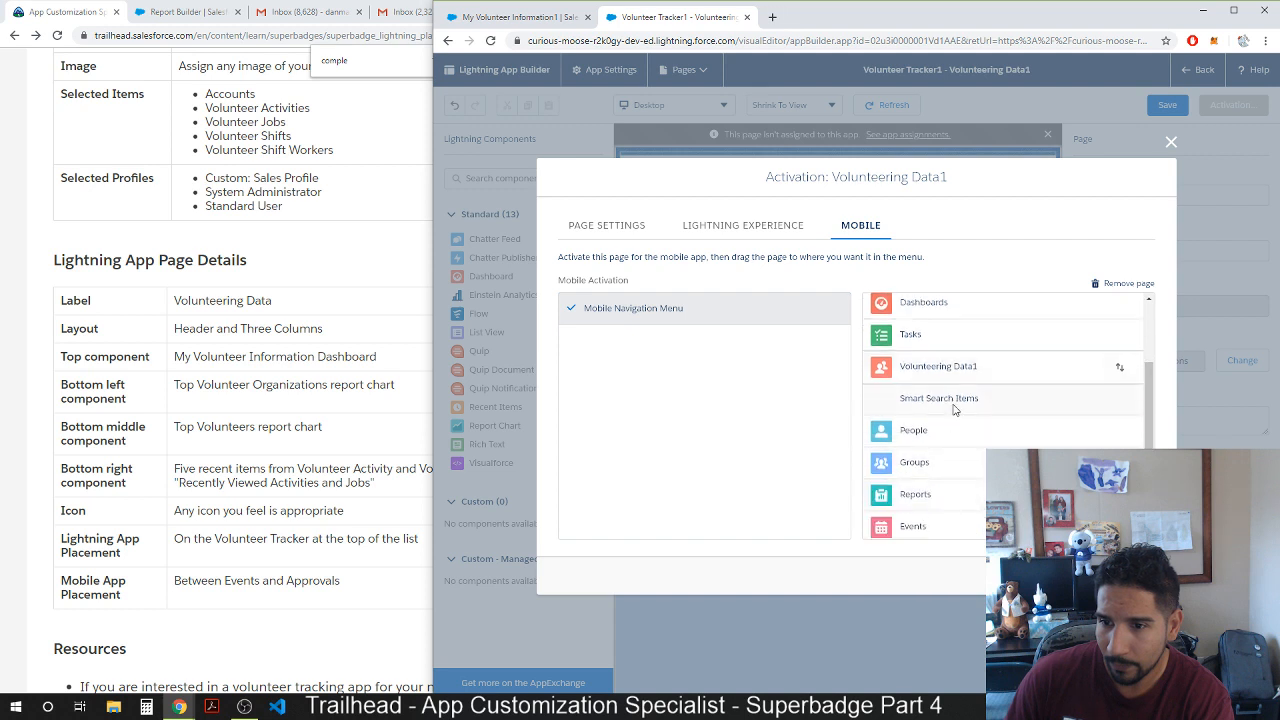
left_click_drag(957, 374, 976, 479)
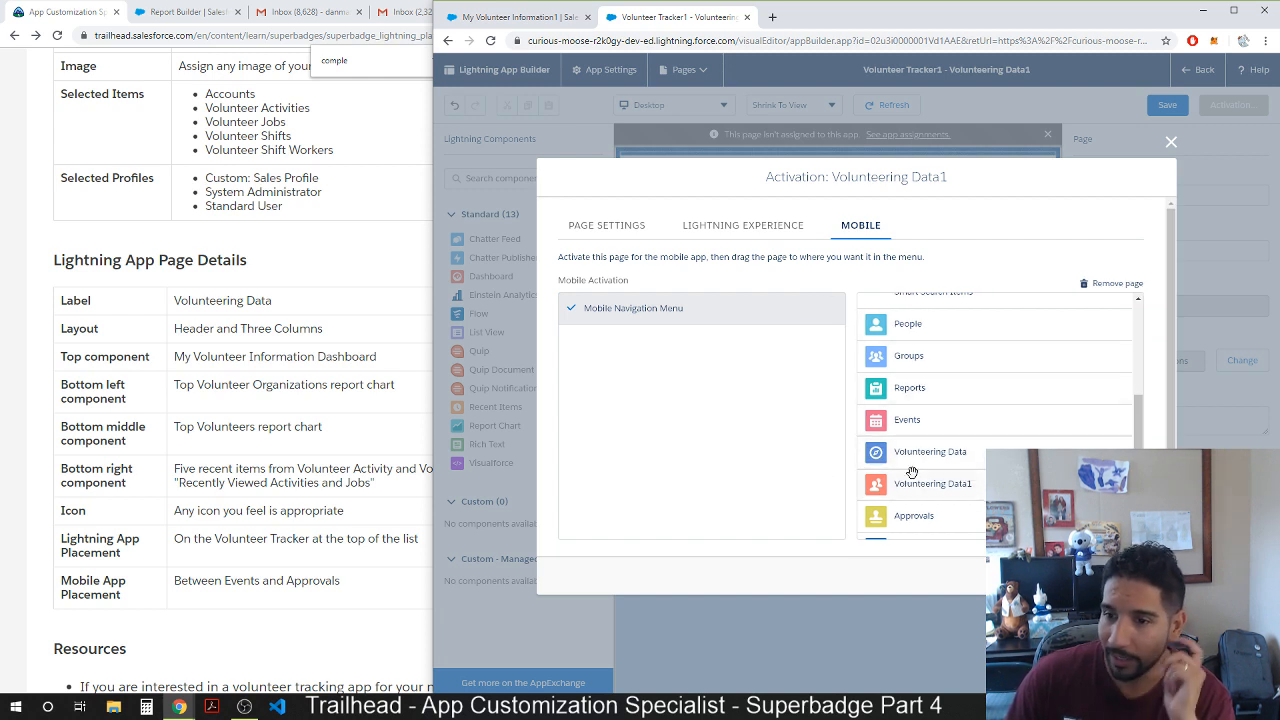
Recheck the page settings and Lightning Experience placement, and save the Volunteering Data1 activation.
left_click(743, 225)
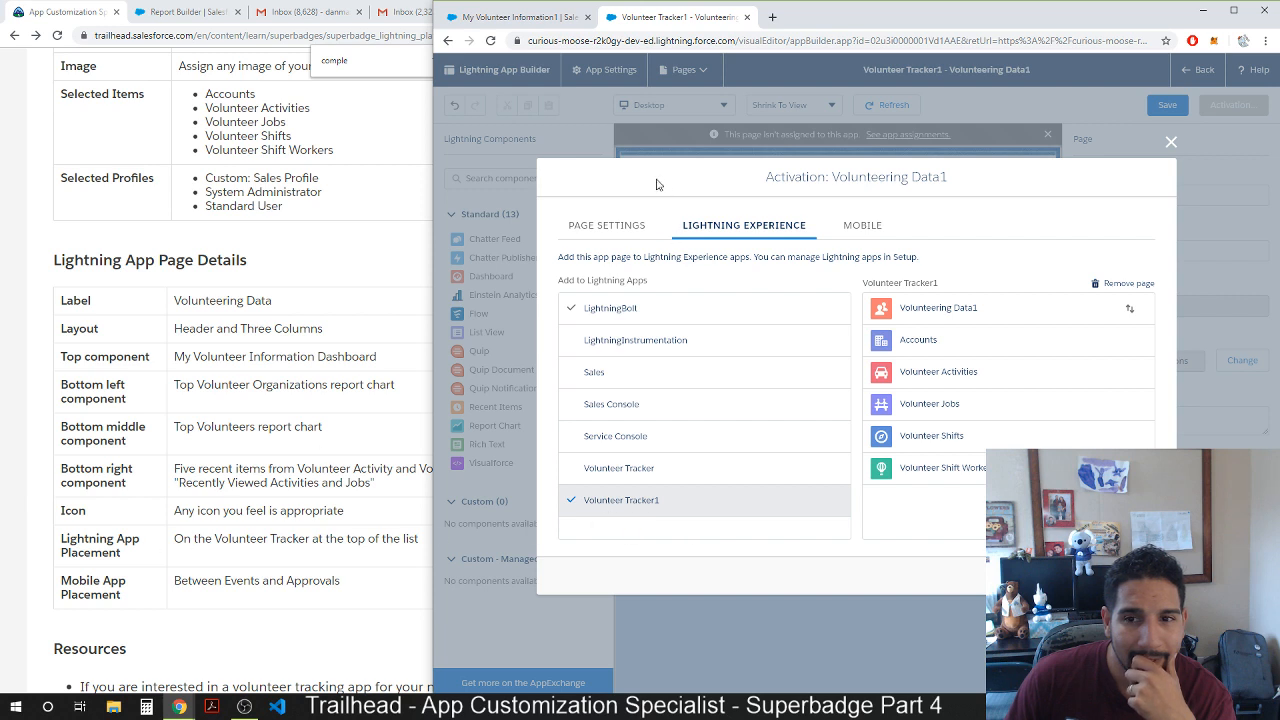
left_click(626, 228)
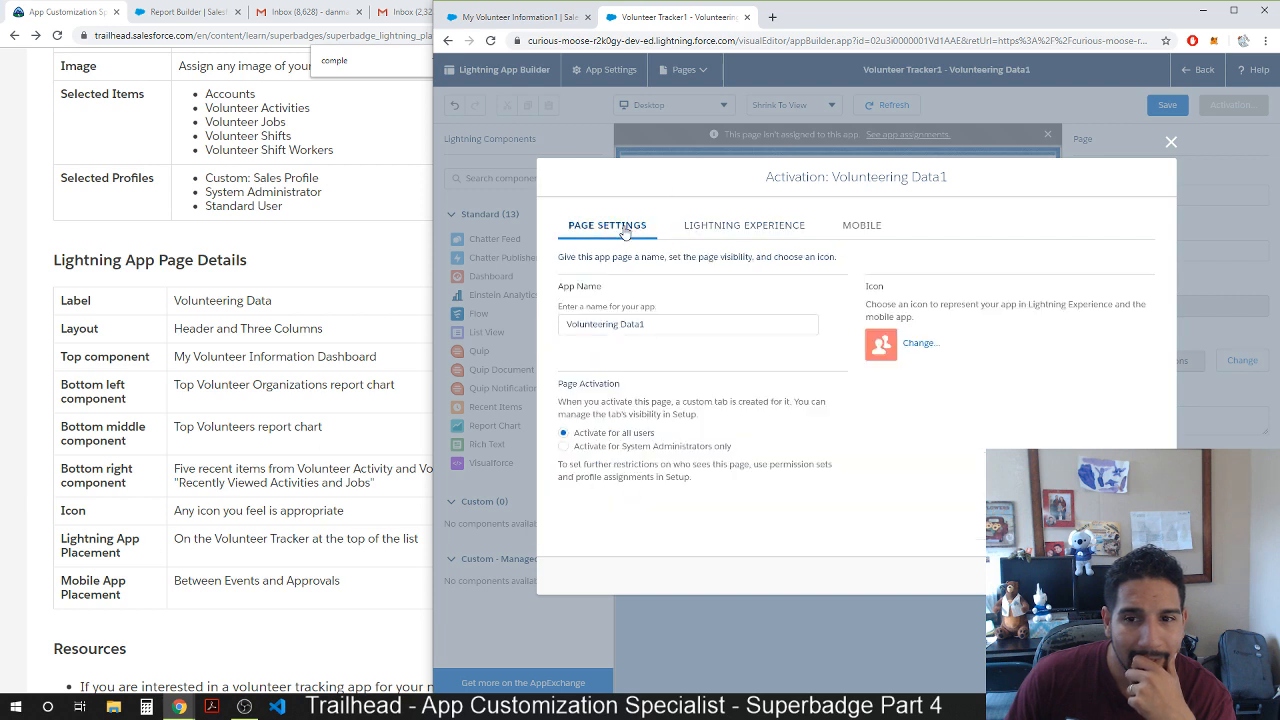
left_click(759, 226)
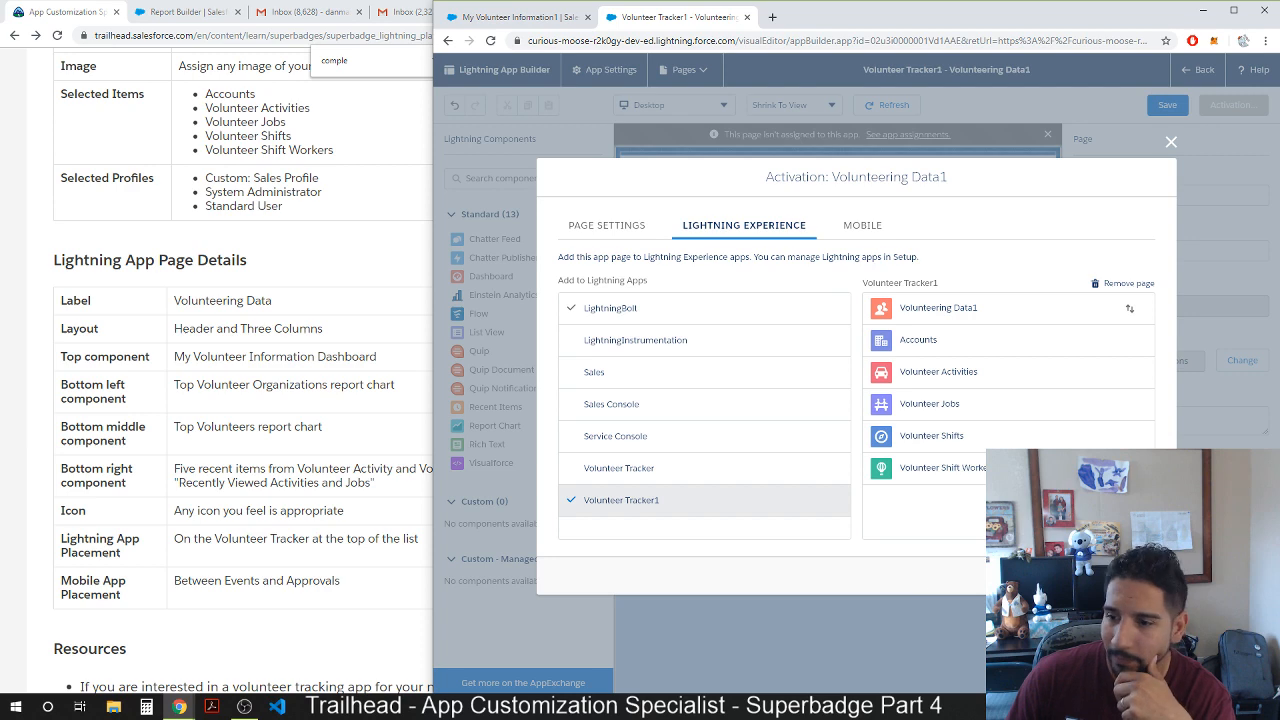
left_click(1142, 576)
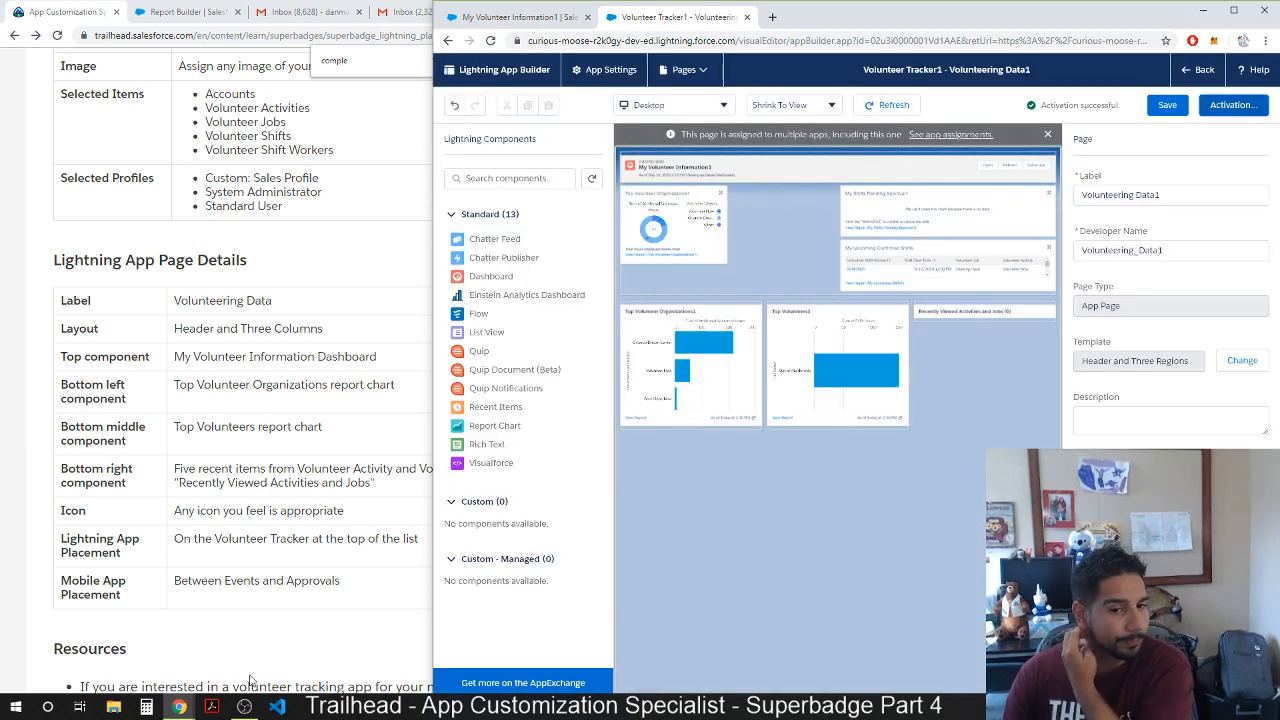
Review the superbadge instructions for the Lightning app page and the My Volunteer Information dashboard against the built page.
left_click(250, 680)
scroll(235, 620, "down", 5)
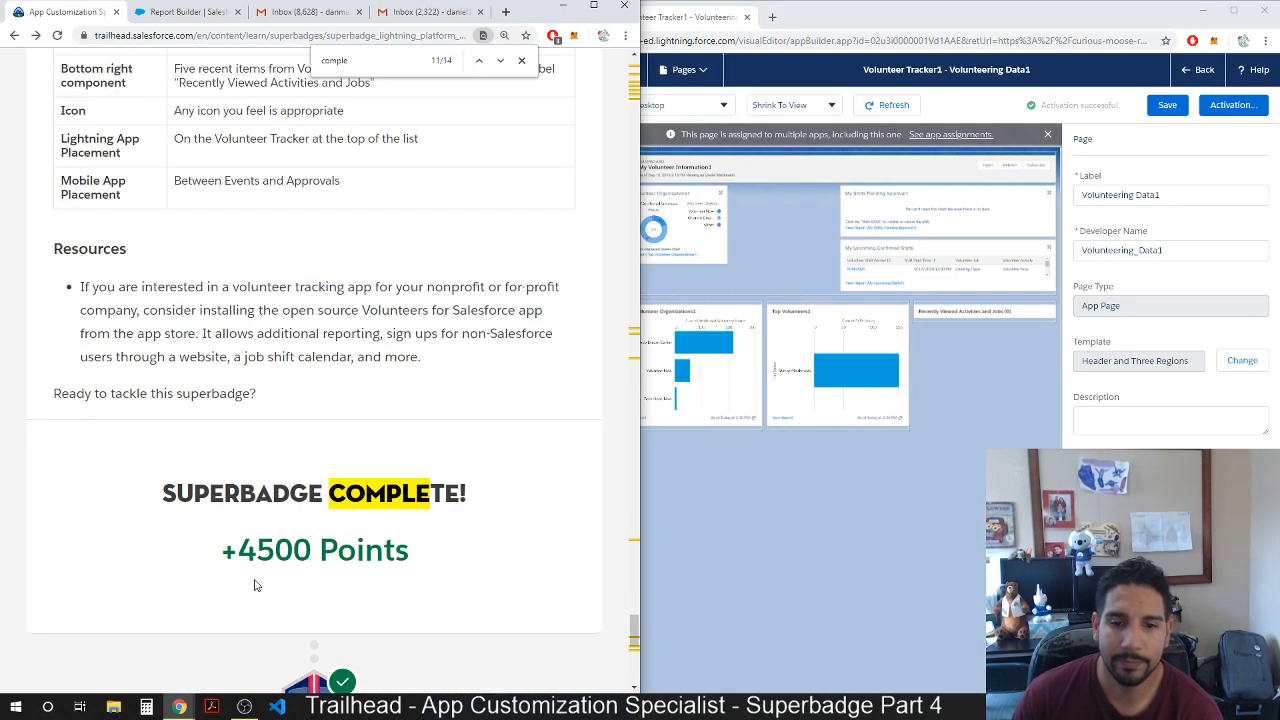
scroll(254, 585, "up", 15)
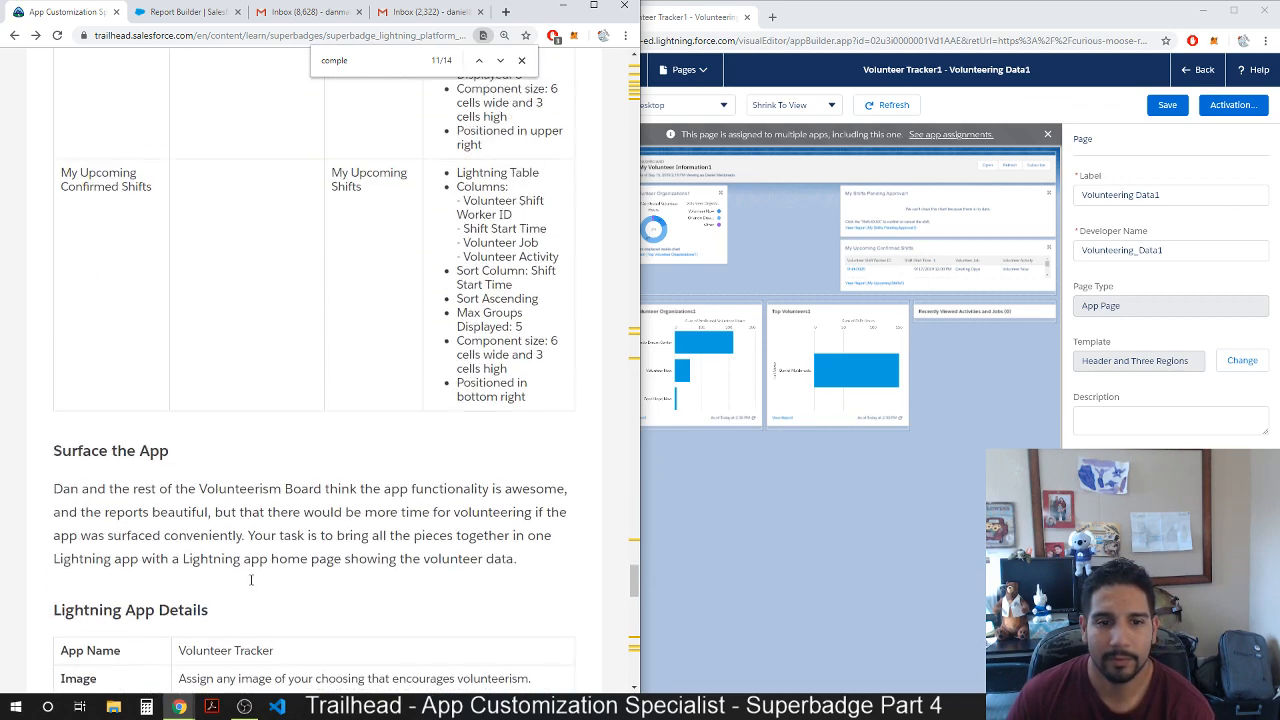
scroll(251, 582, "up", 1)
scroll(251, 585, "up", 3)
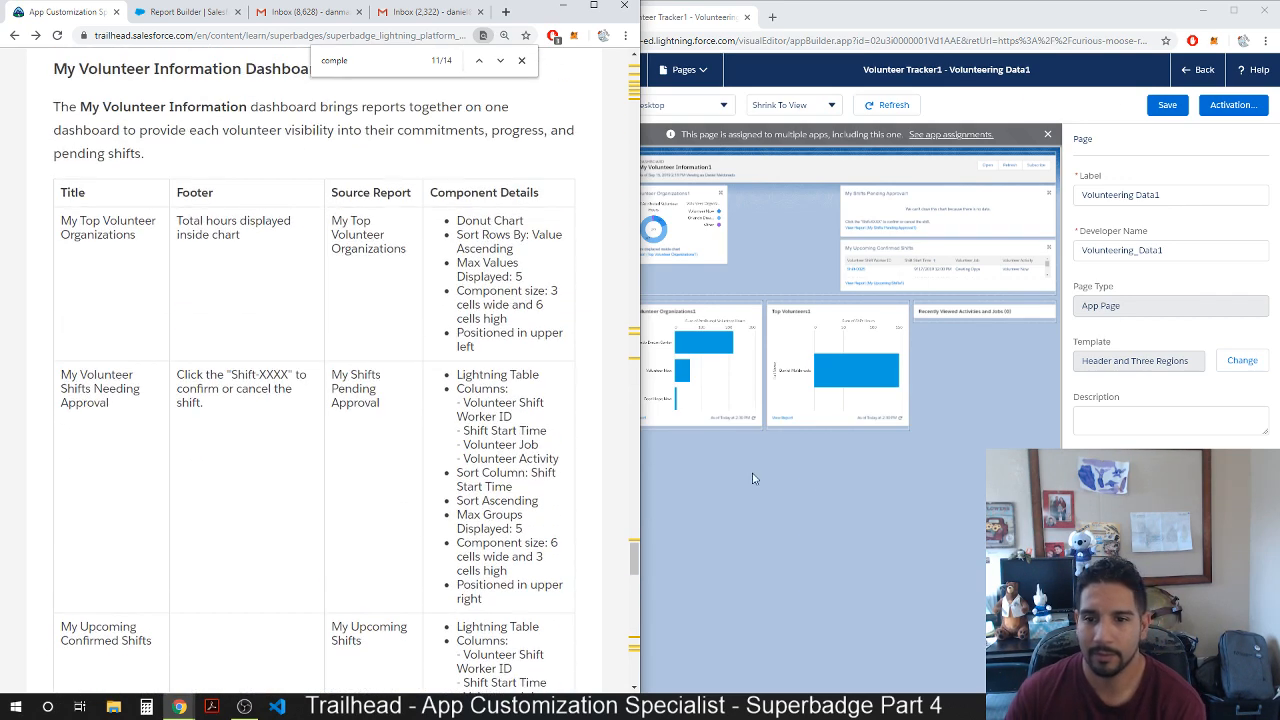
left_click(829, 487)
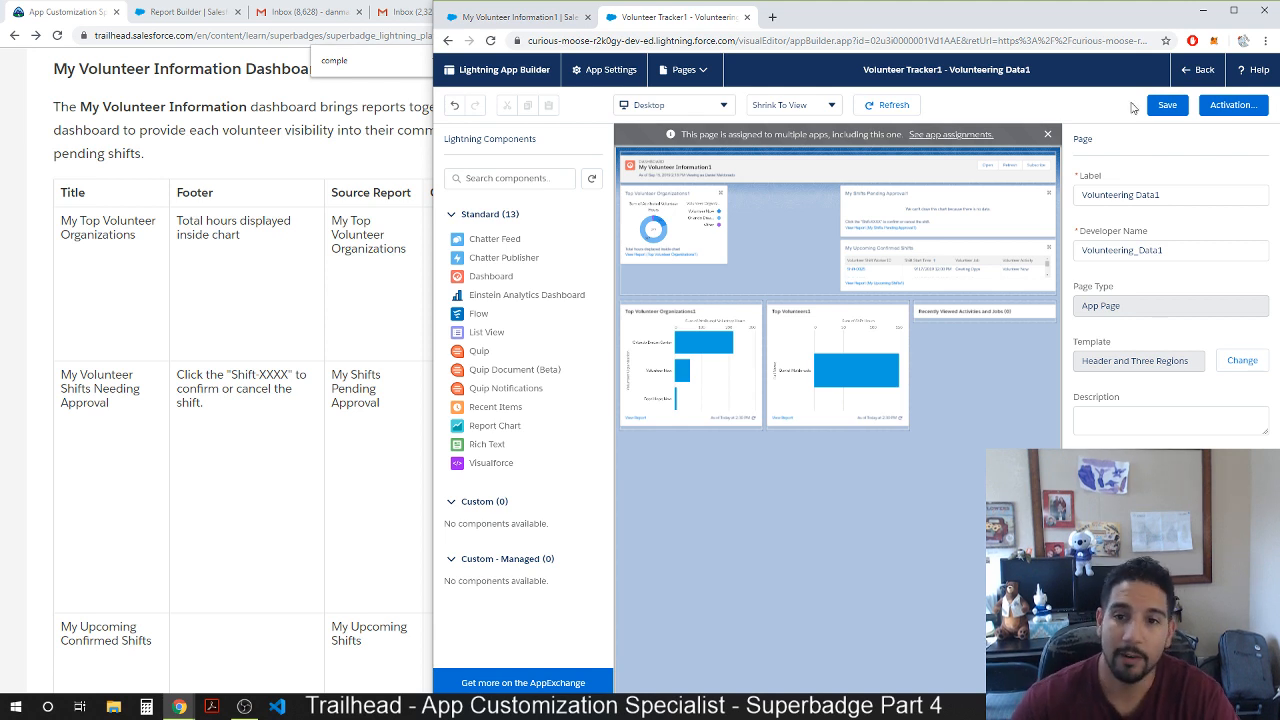
left_click(28, 365)
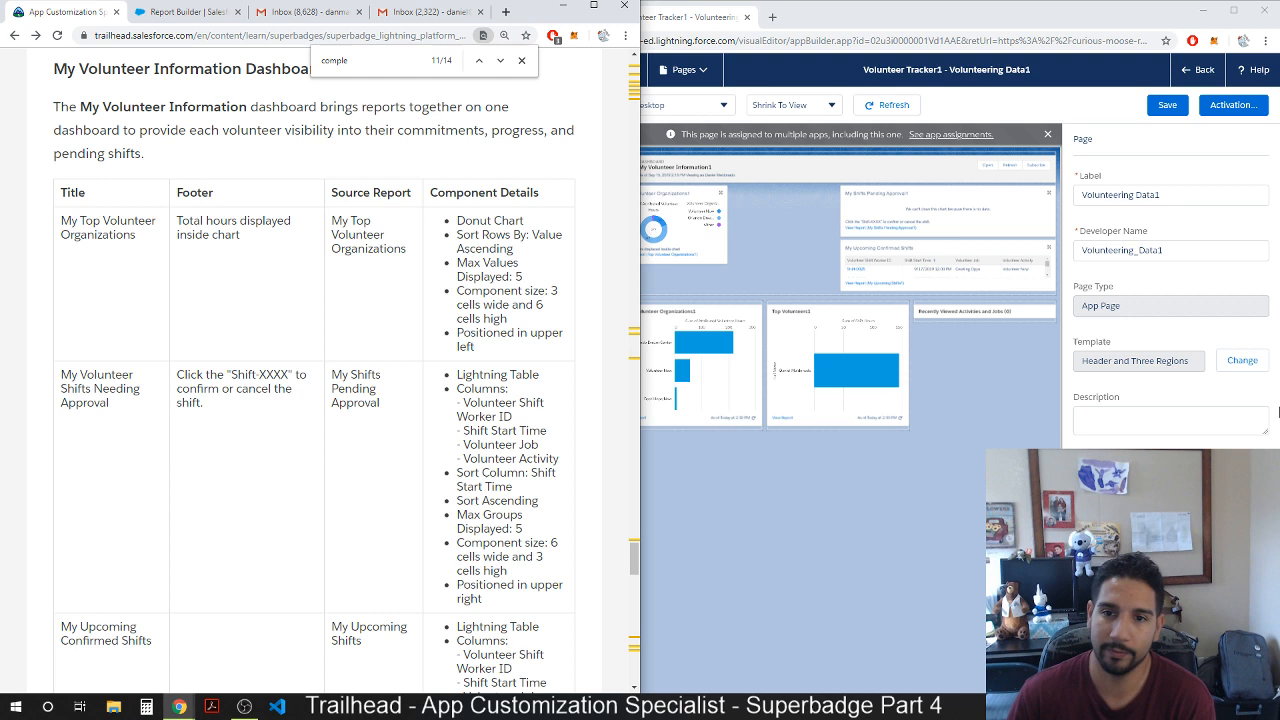
left_click(840, 481)
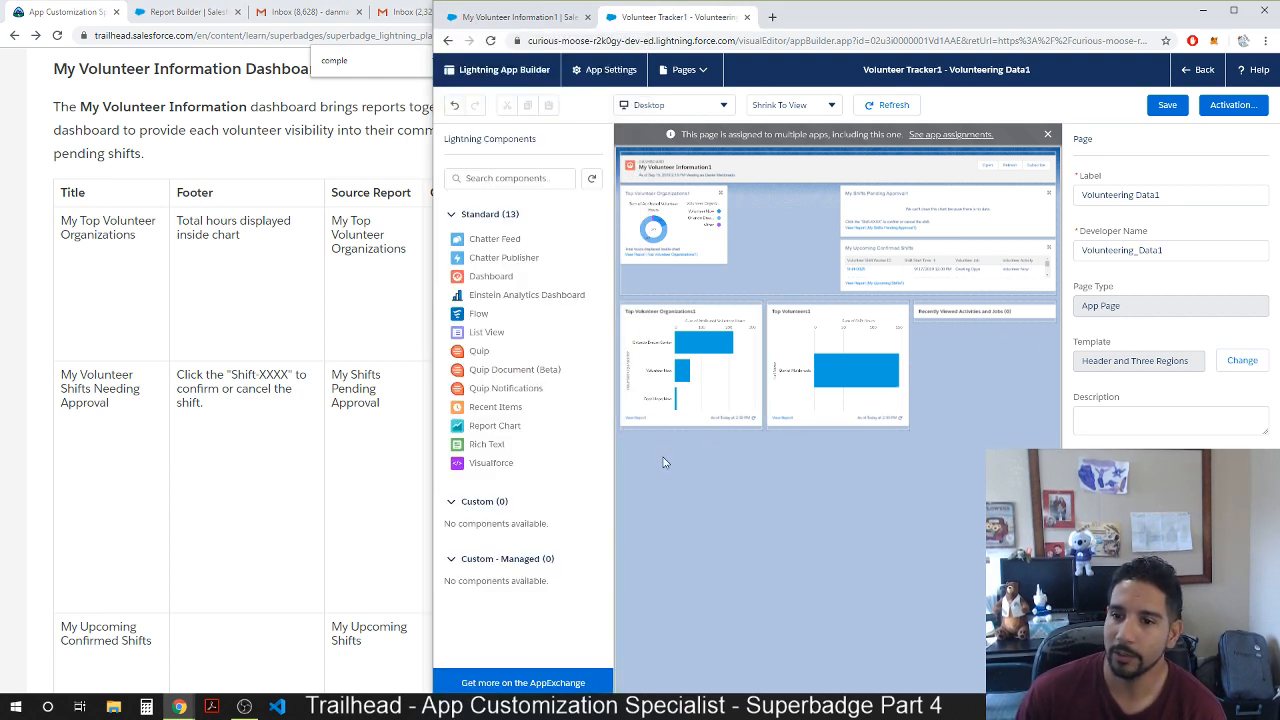
Reopen the Volunteering Data1 activation settings and save them again.
left_click(1232, 104)
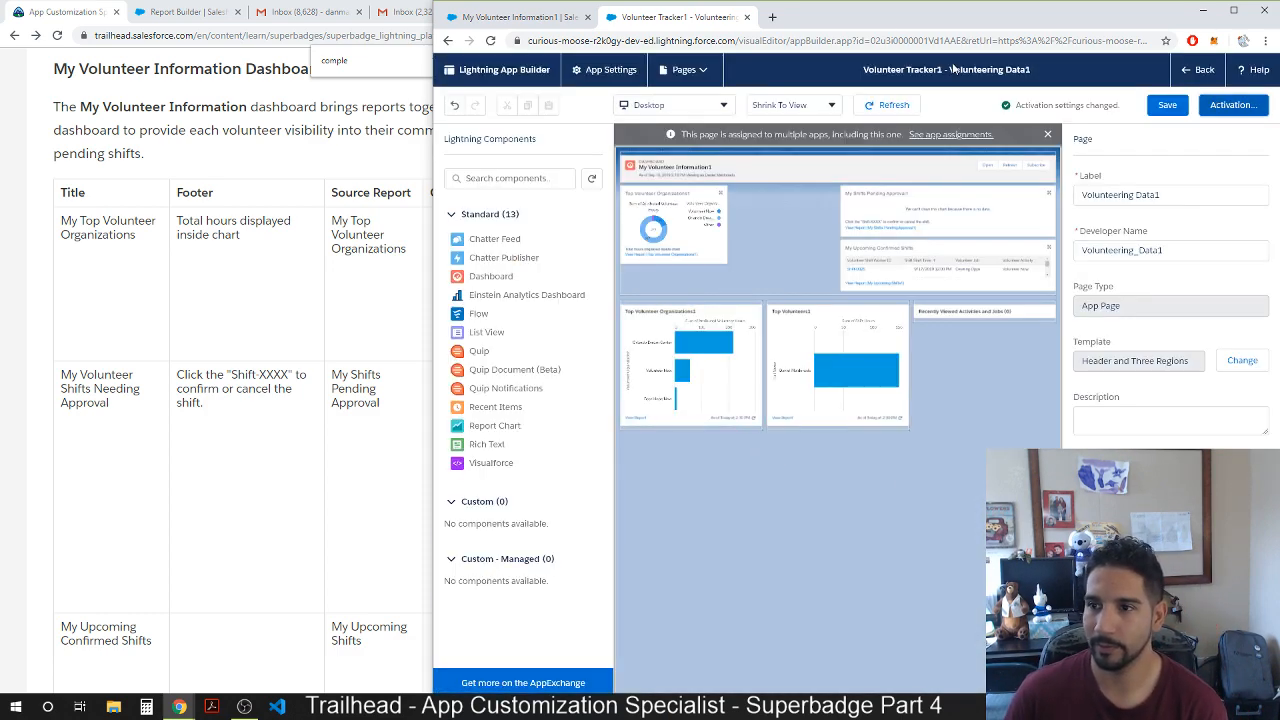
Open the Volunteer Tracker1 app and examine the dashboard, charts and recent items on its Volunteering Data1 page.
left_click(530, 17)
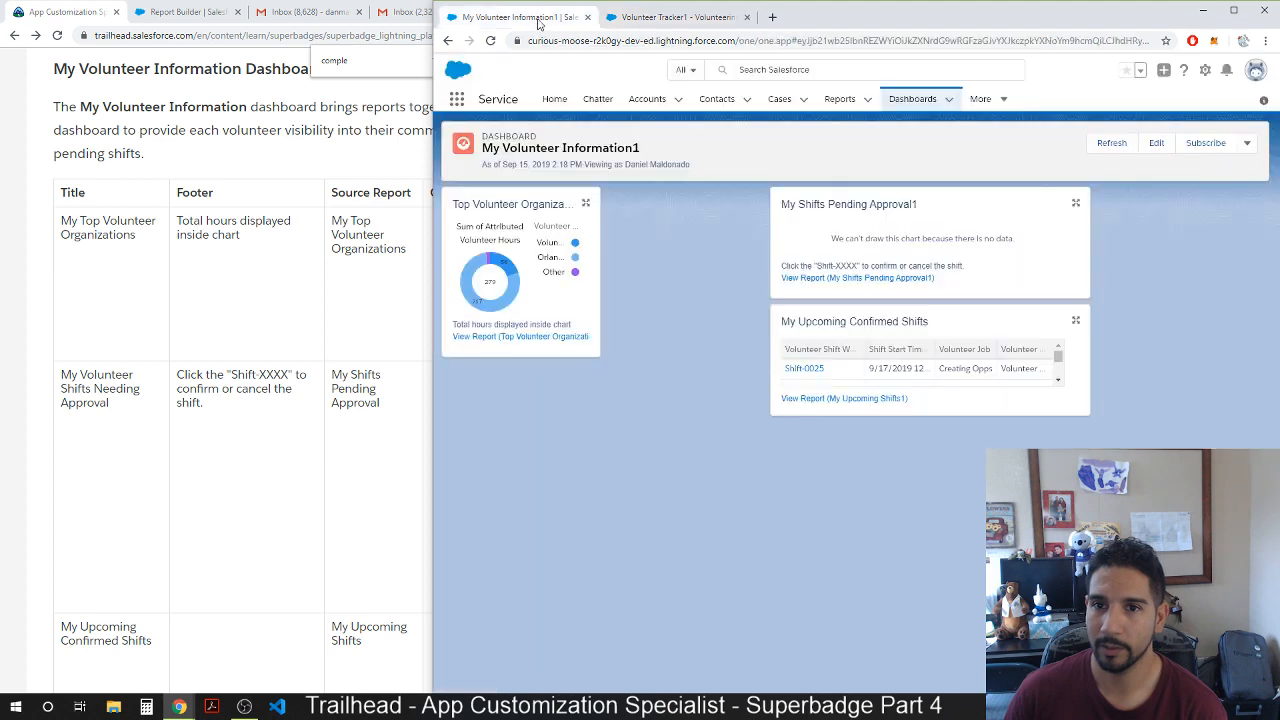
left_click(555, 100)
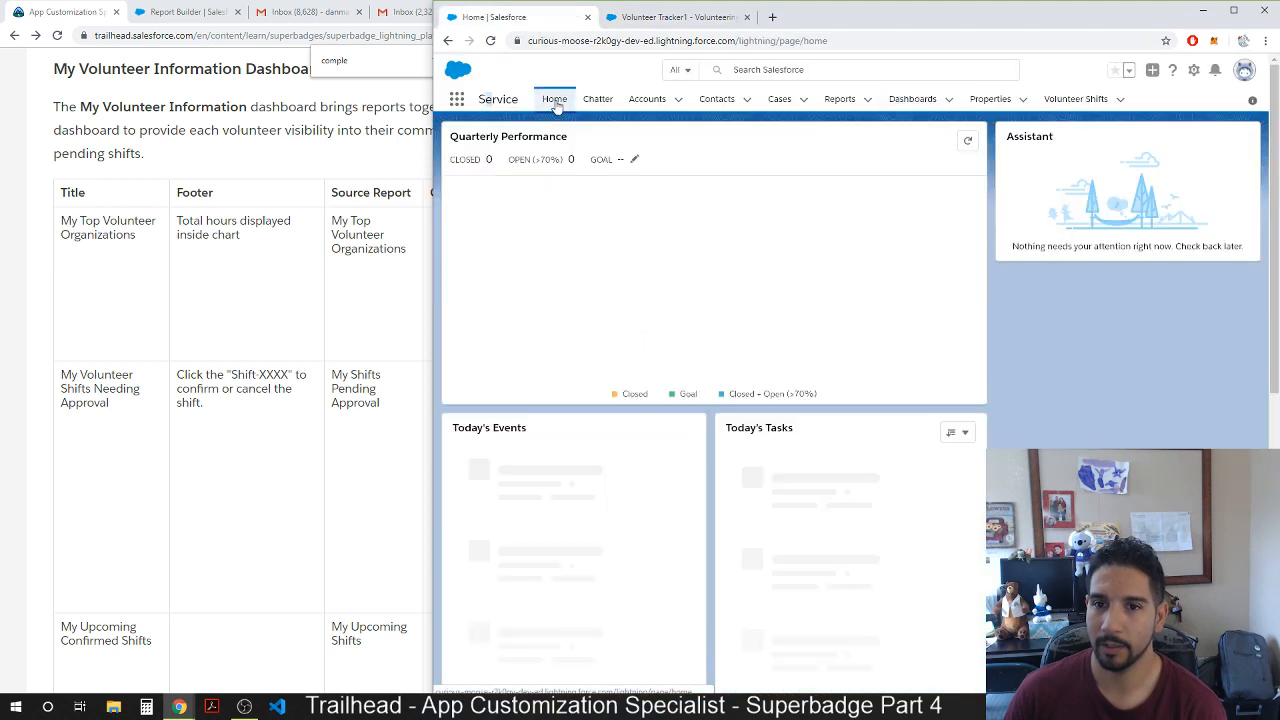
left_click(456, 99)
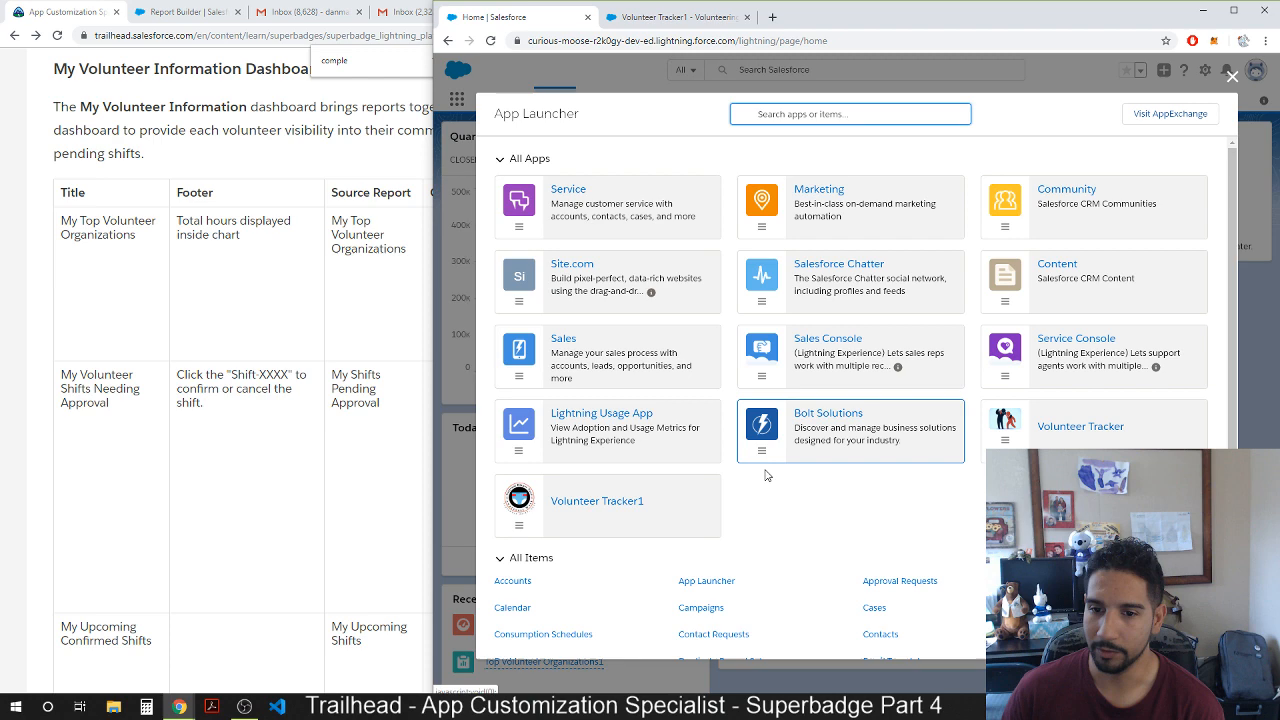
left_click(614, 508)
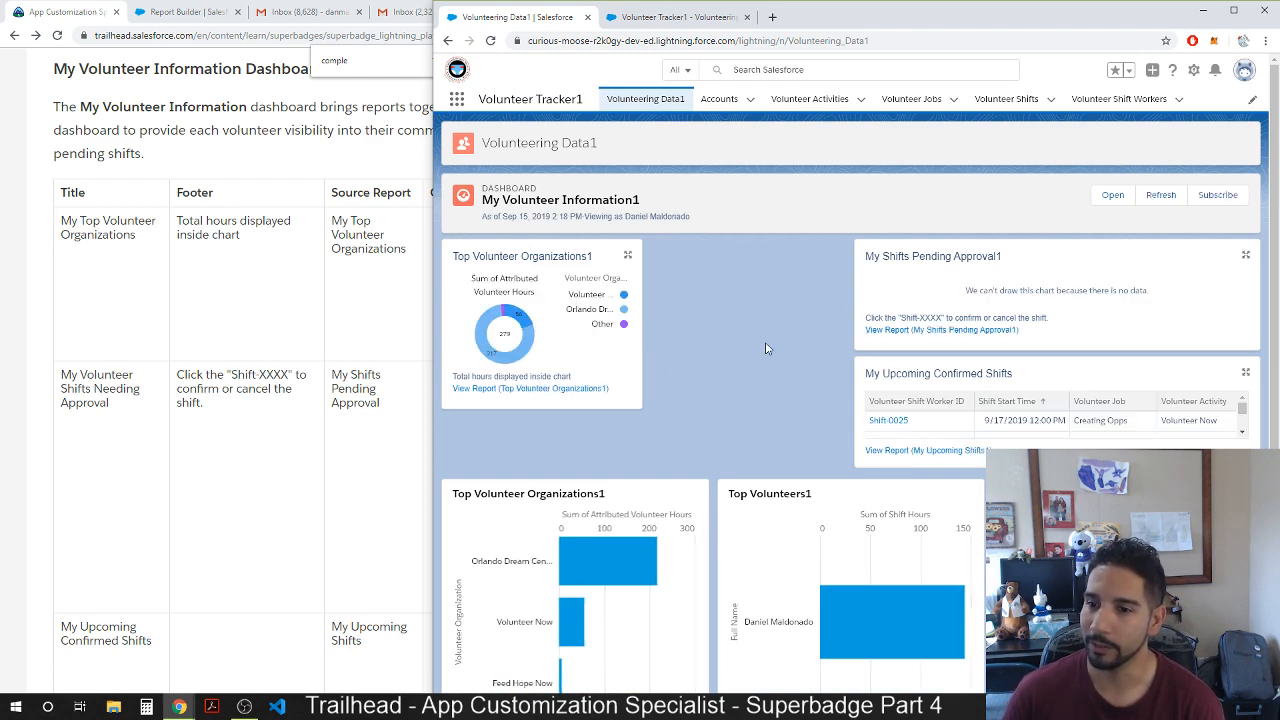
scroll(772, 352, "down", 1)
scroll(930, 330, "down", 2)
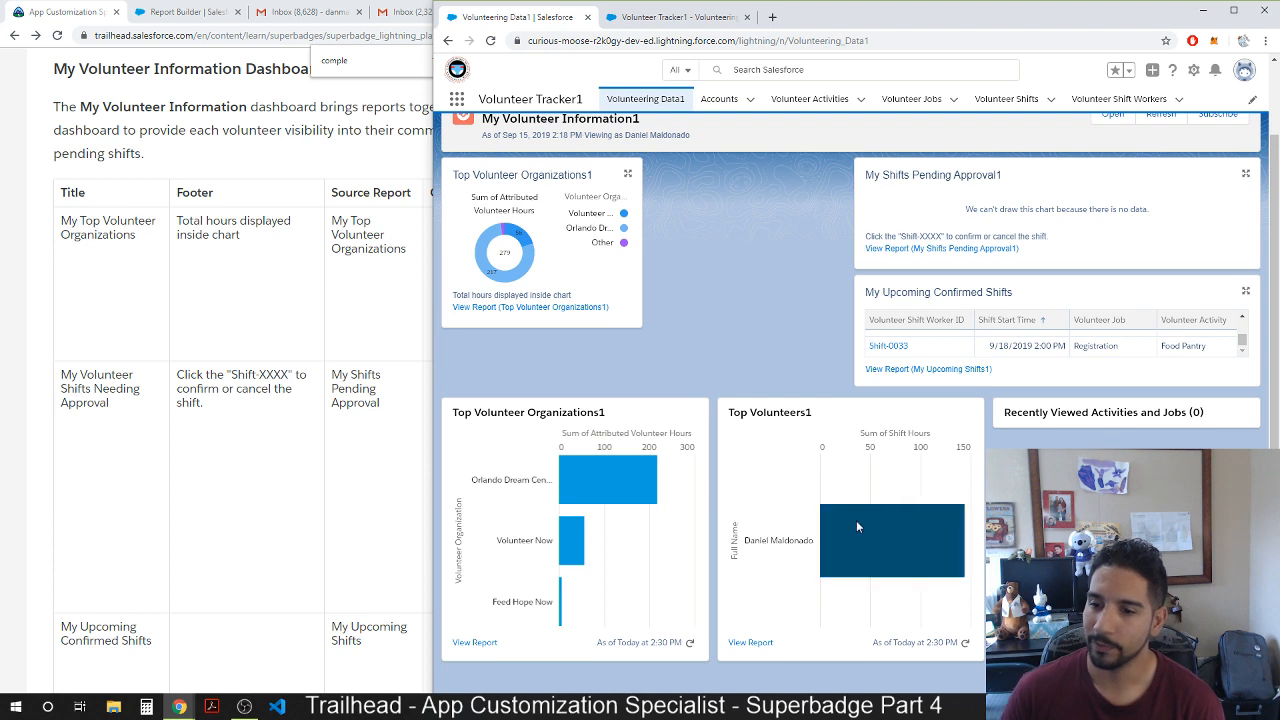
scroll(588, 536, "up", 1)
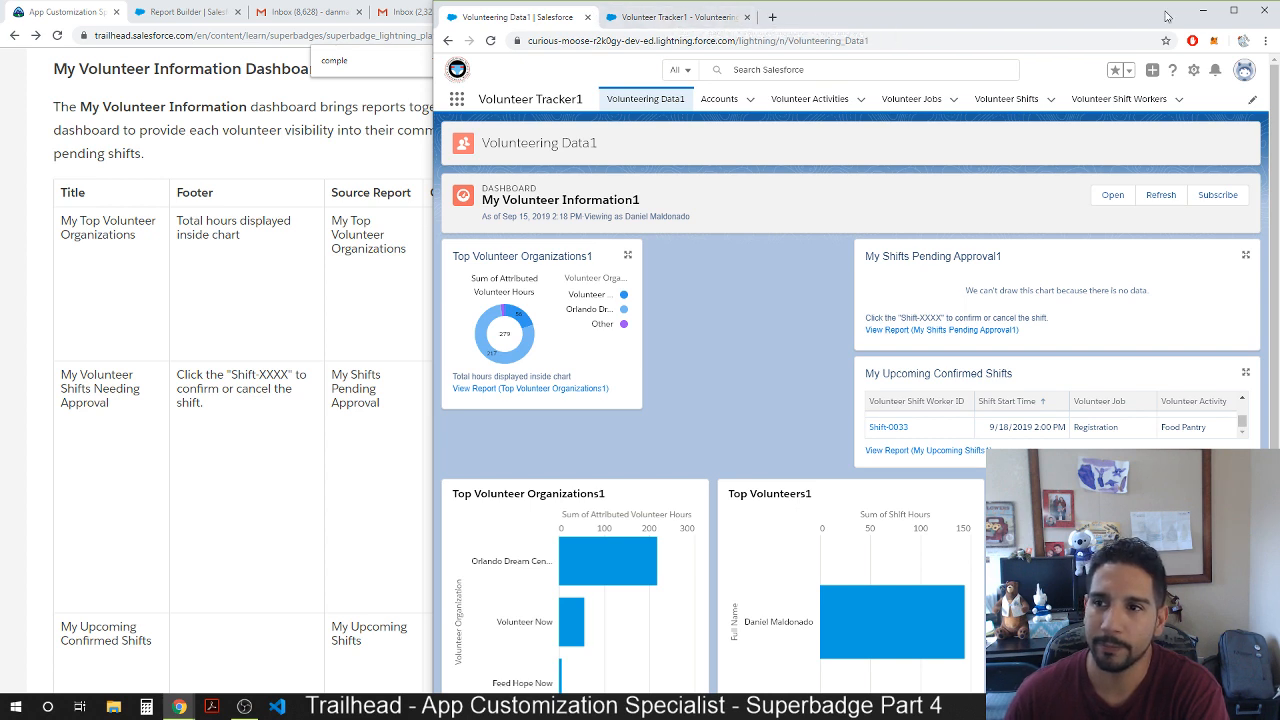
left_click(244, 706)
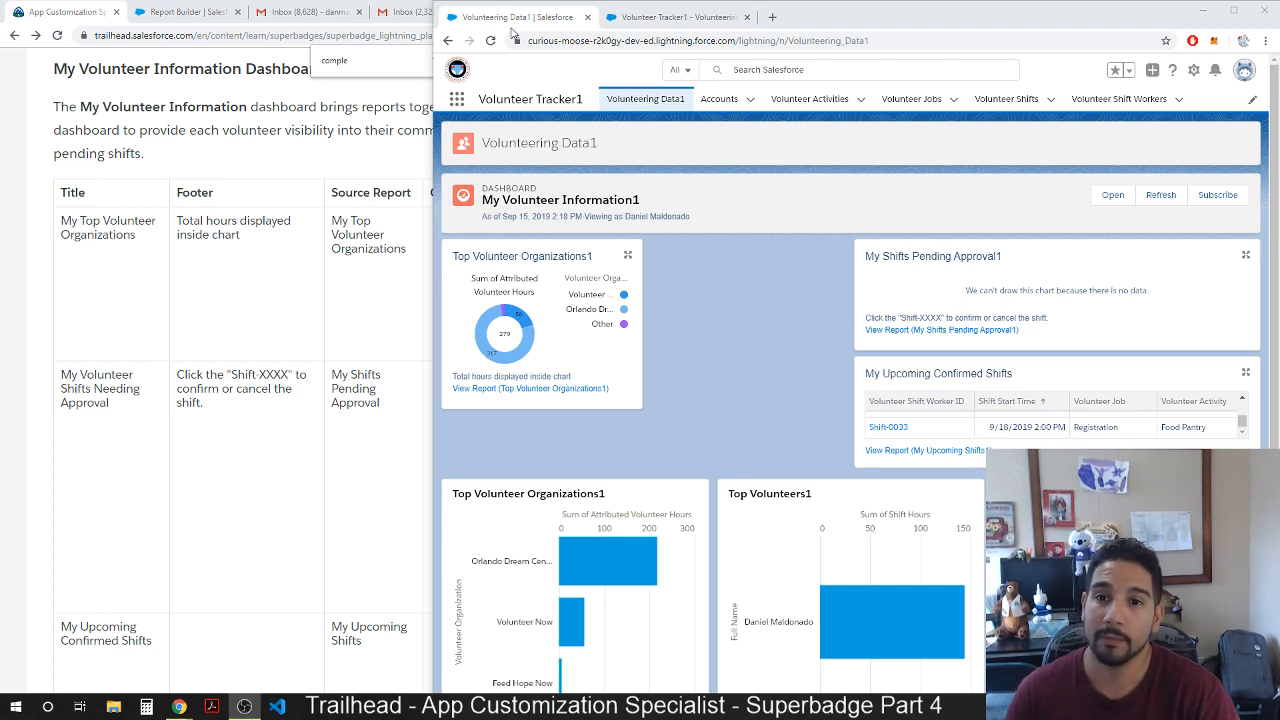
left_click(330, 175)
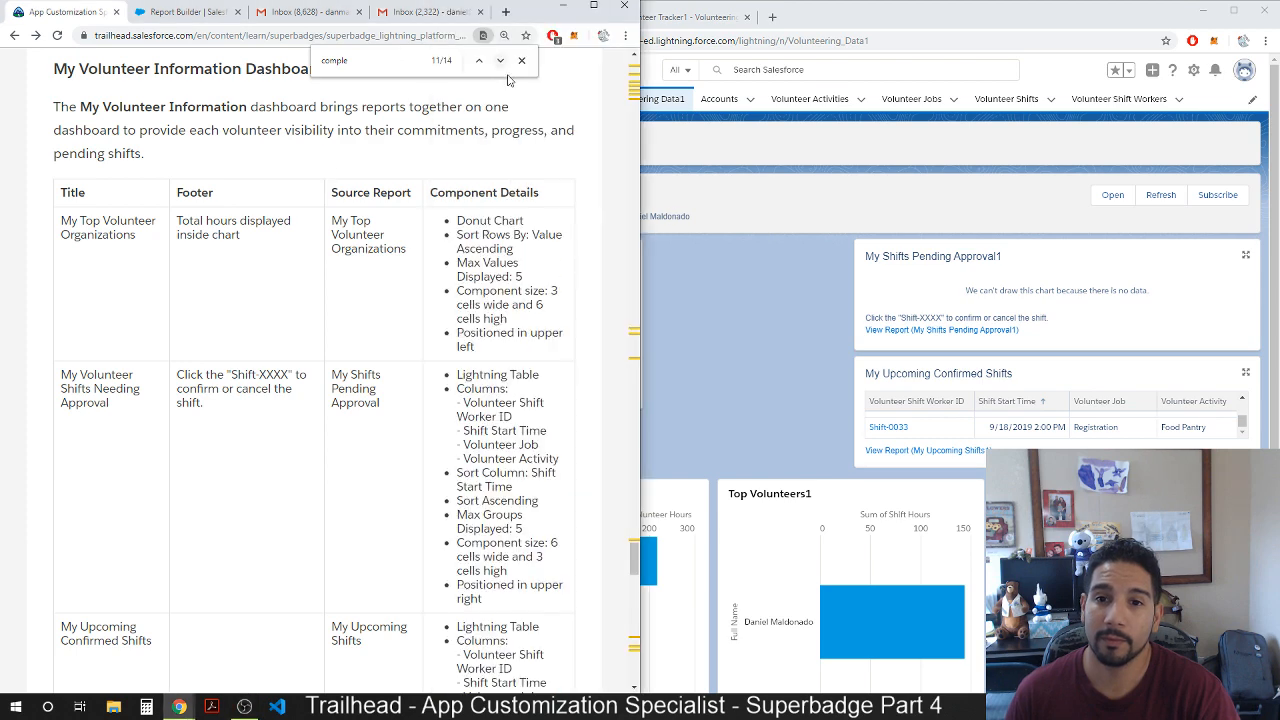
left_click(733, 22)
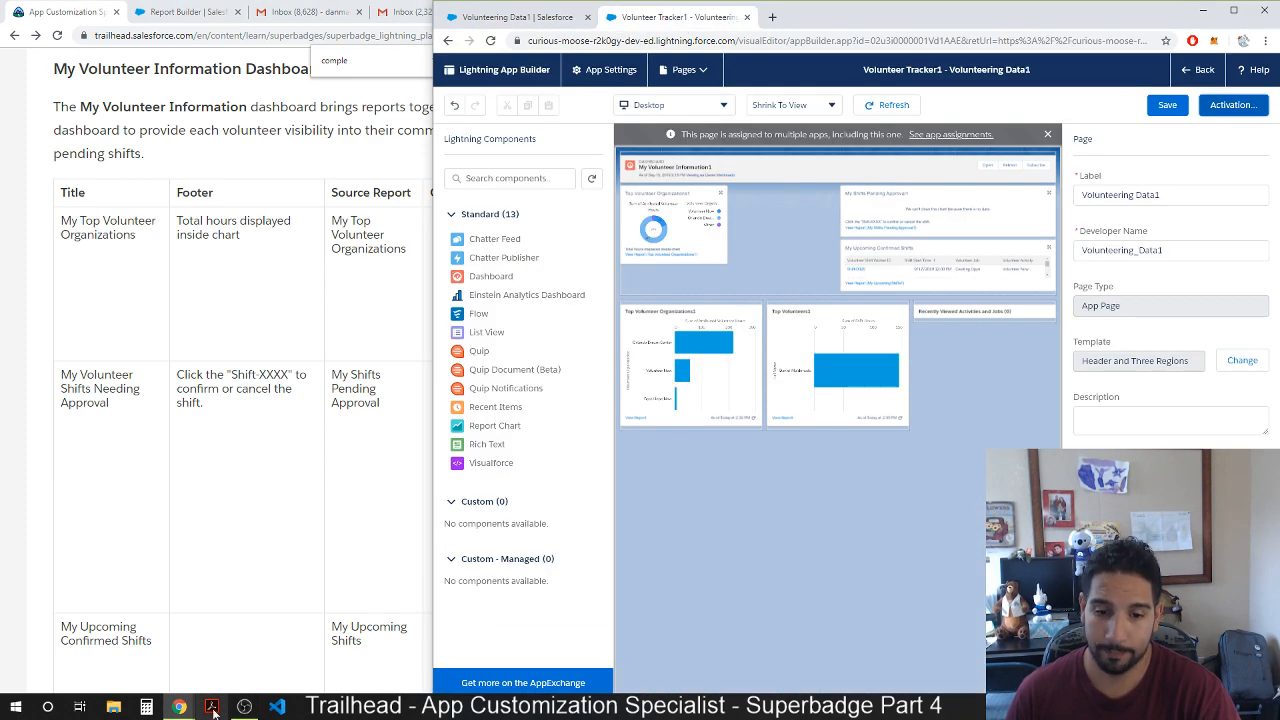
mouse_move(190, 708)
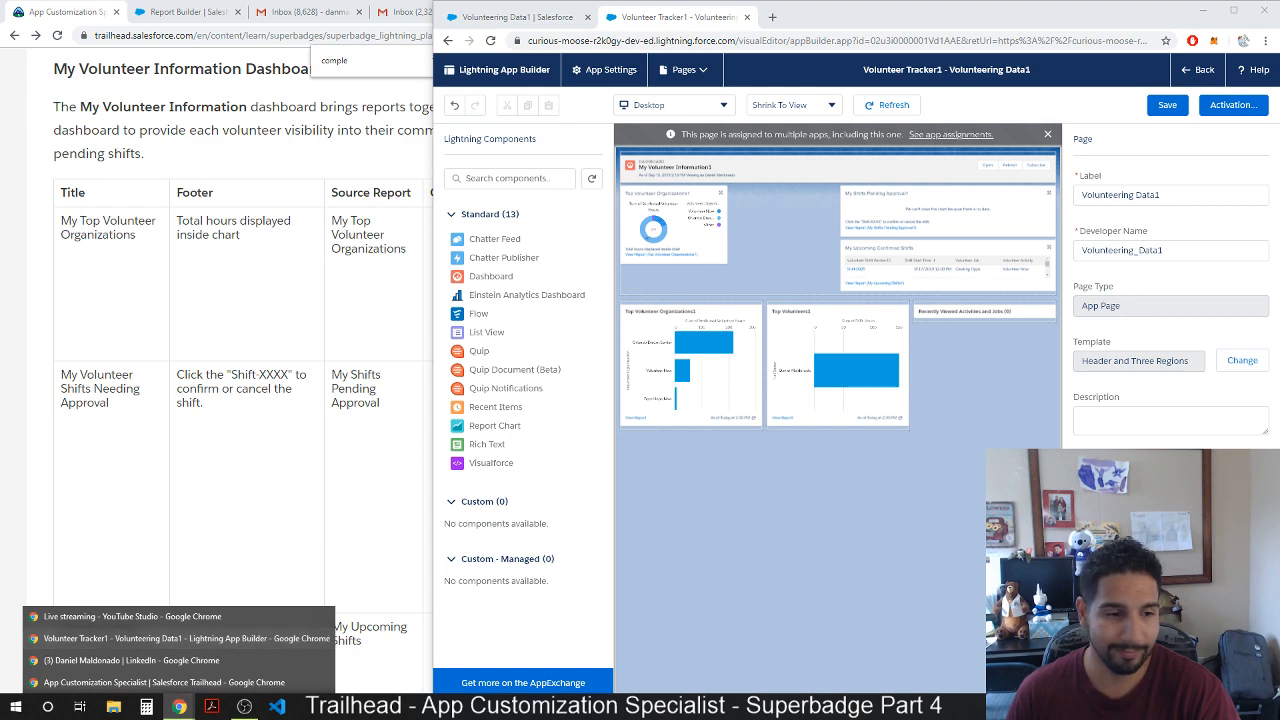